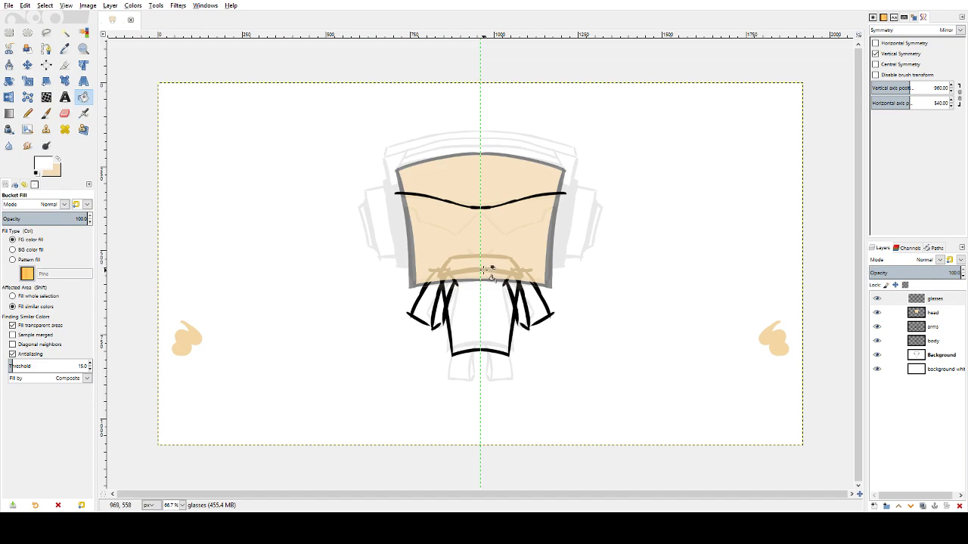
- Move the Background sketch layer to the top of the layer stack and raise its opacity to 100
key("p")
key("d")
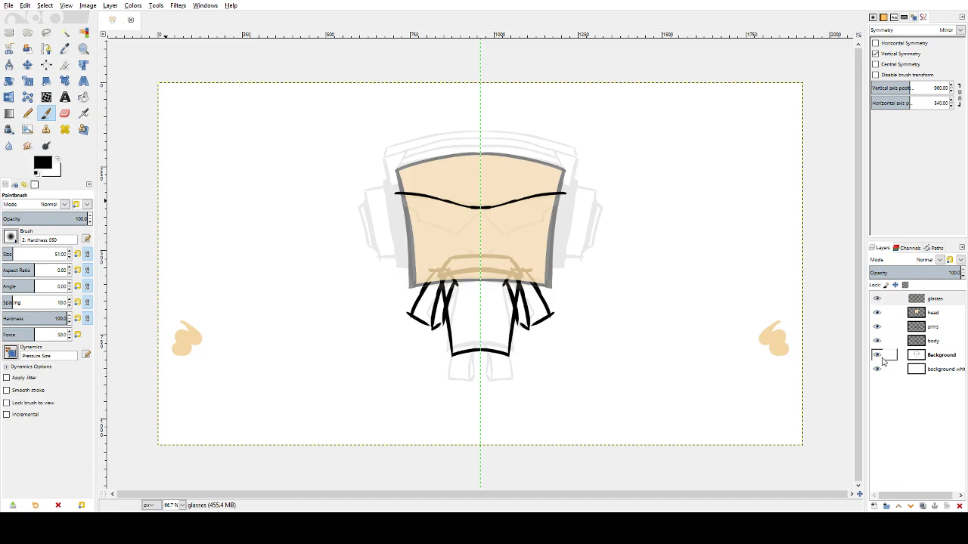
left_click(899, 356)
left_click_drag(902, 300, 952, 274)
left_click_drag(881, 273, 962, 273)
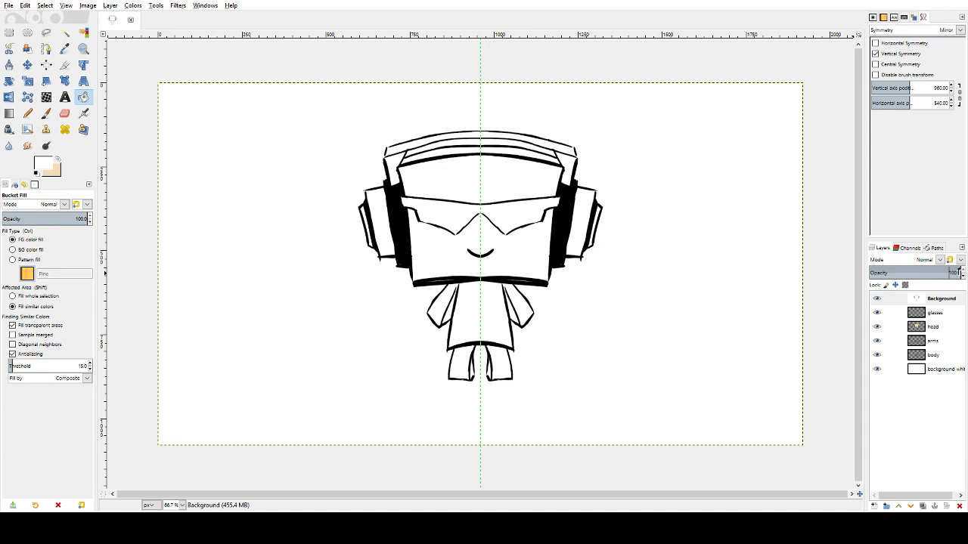
- Set the Background layer's opacity to 65 and move it directly below the body layer
left_click_drag(959, 271, 952, 272)
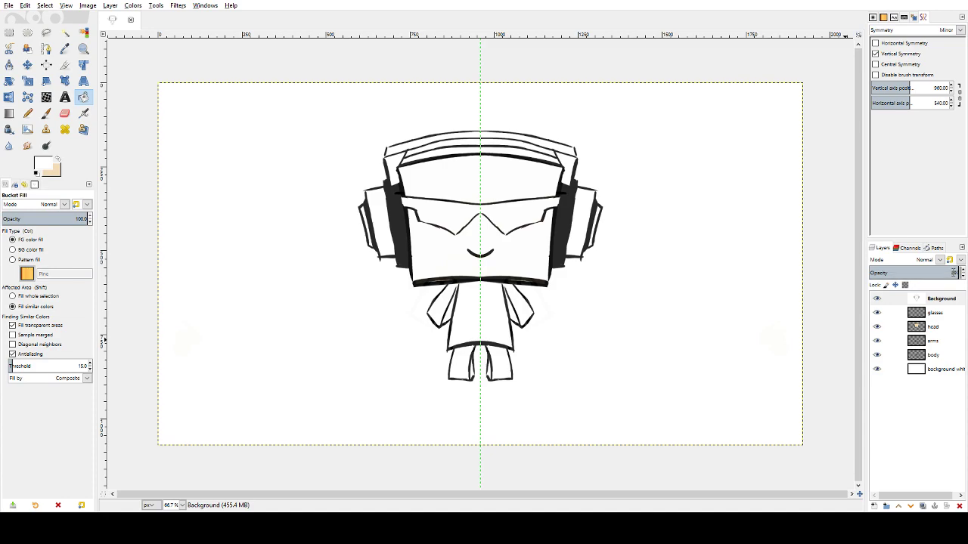
left_click_drag(958, 273, 962, 278)
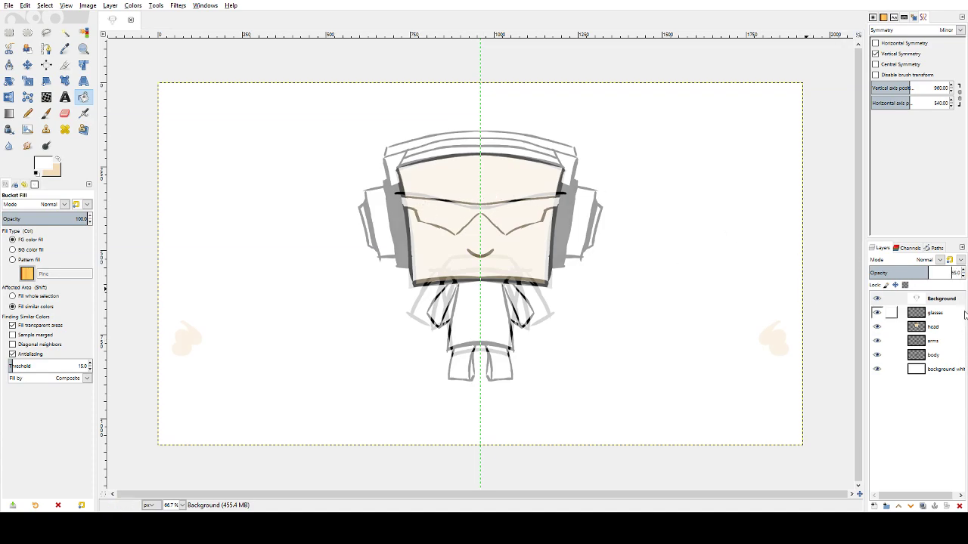
left_click_drag(905, 301, 911, 359)
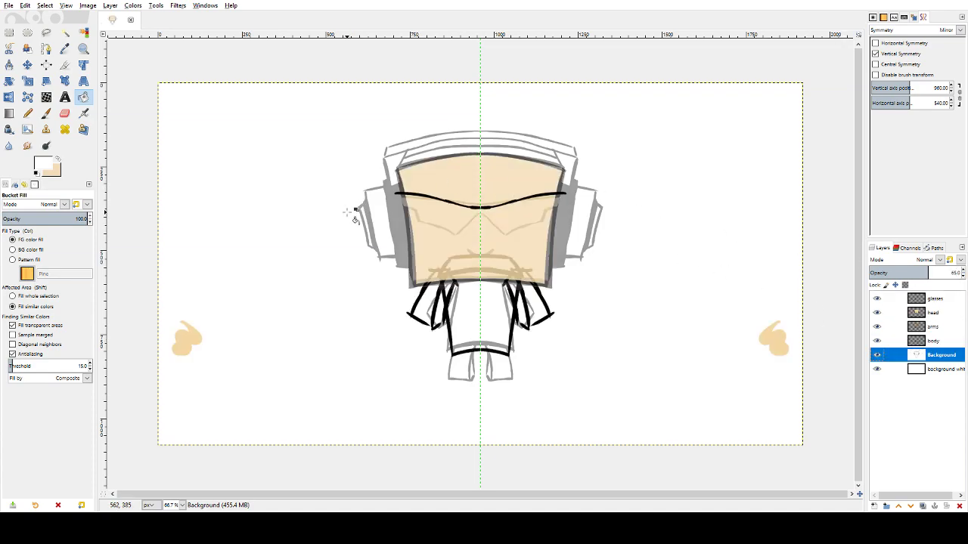
- Hide the body, arms, head, glasses and Background layers
left_click(877, 342)
left_click(880, 330)
left_click(877, 312)
left_click(877, 298)
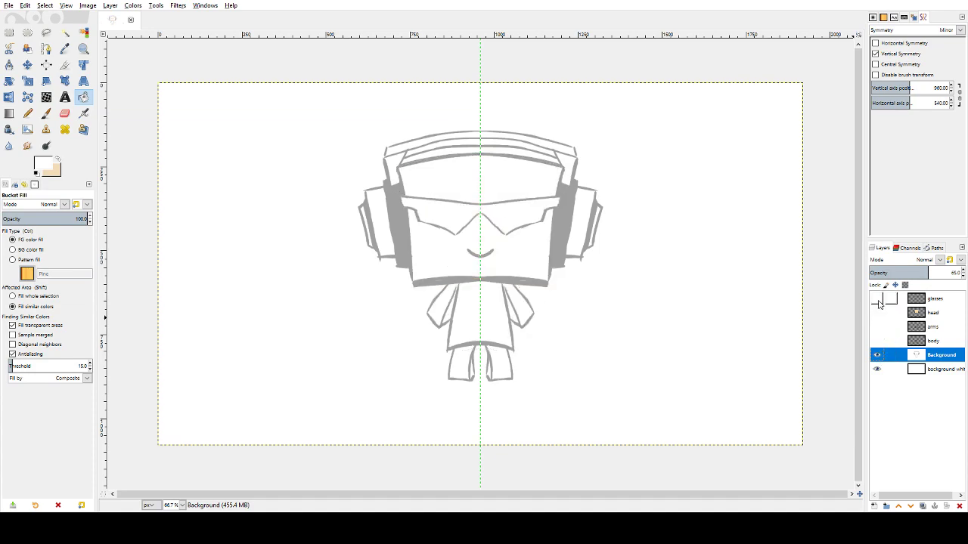
left_click(878, 355)
- Show the body, arms, head and glasses layers one at a time to inspect each part alone
left_click(878, 342)
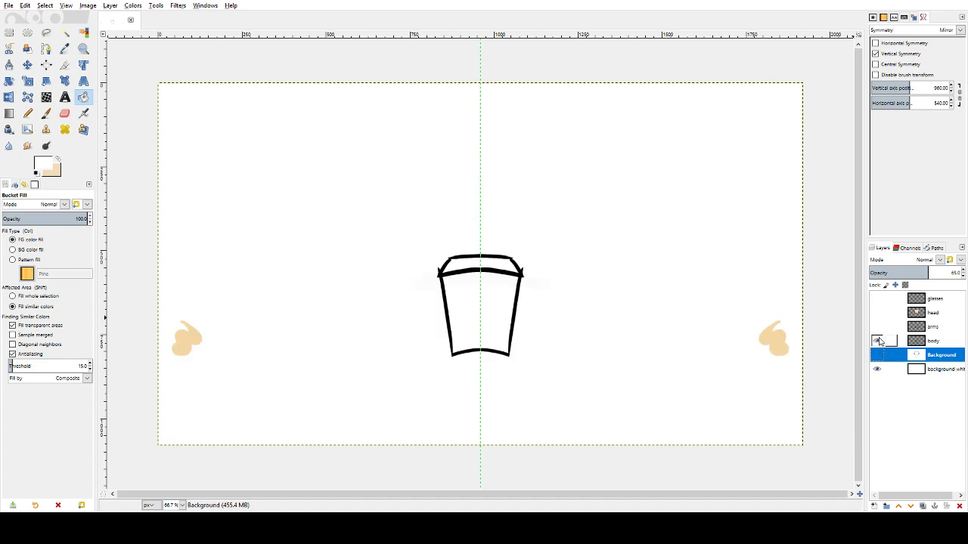
left_click(878, 328)
left_click(878, 341)
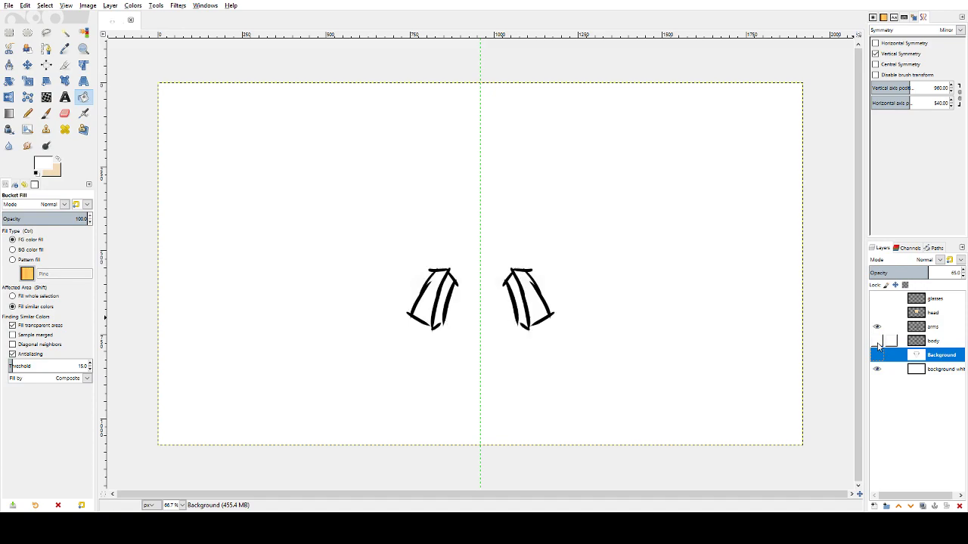
left_click(877, 327)
left_click(877, 313)
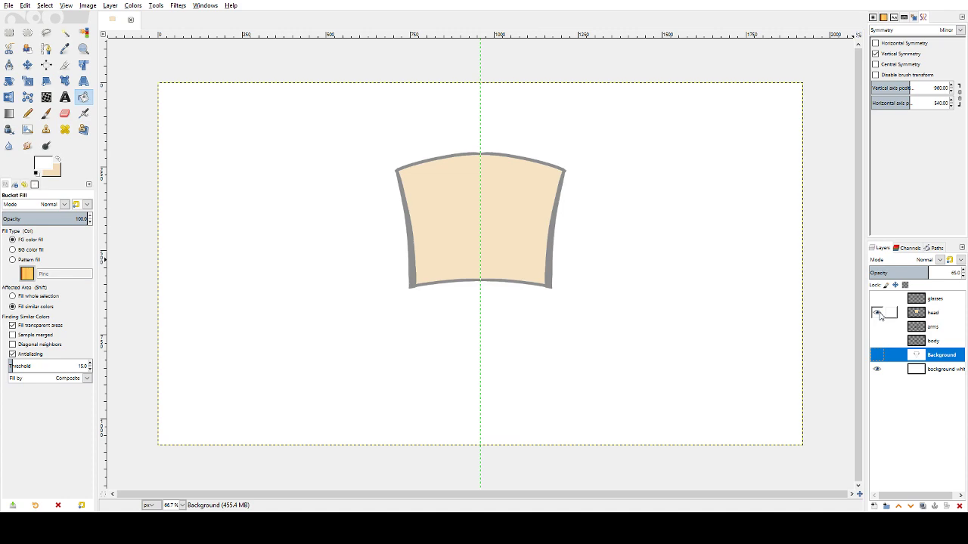
left_click(878, 313)
left_click(877, 298)
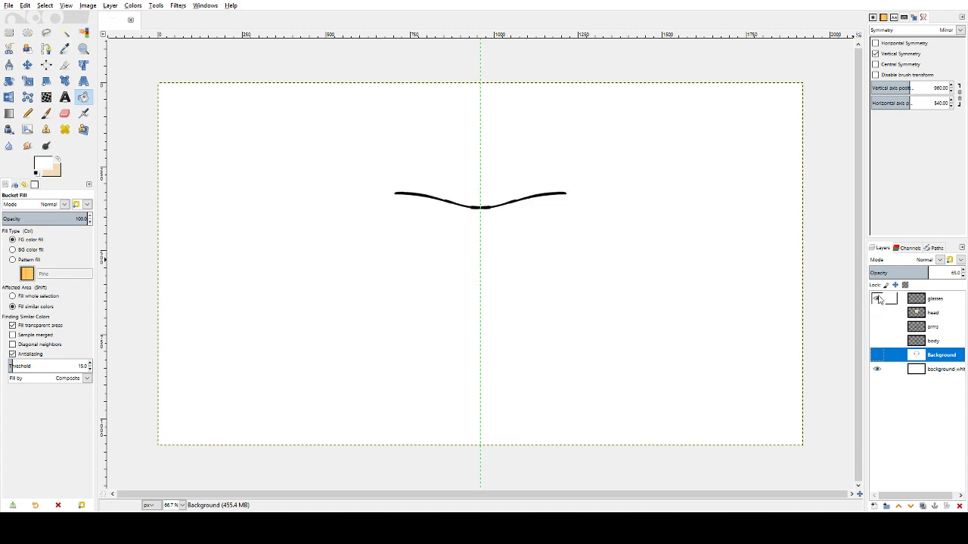
- Make the head, glasses, arms, body and Background layers all visible together
left_click(878, 299)
left_click(877, 313)
left_click(877, 299)
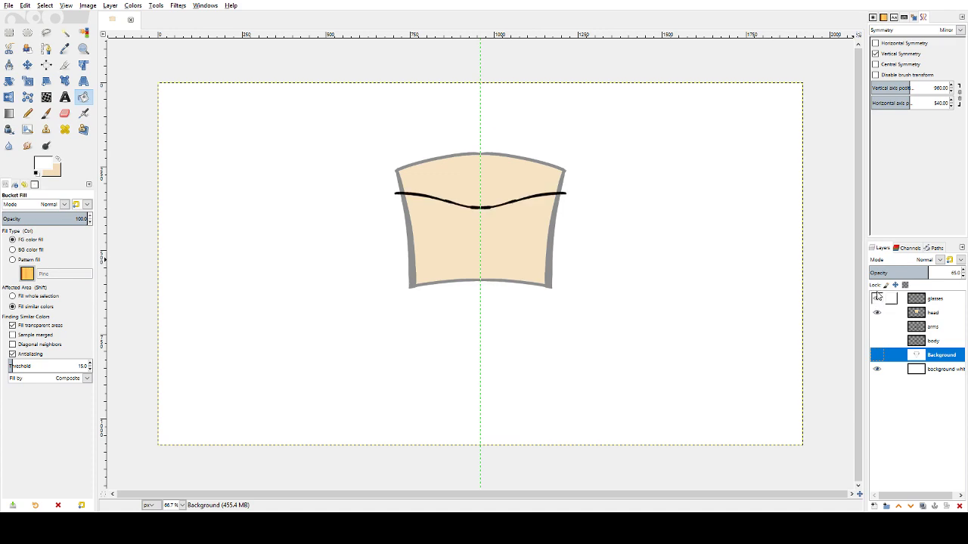
left_click(877, 326)
left_click(877, 341)
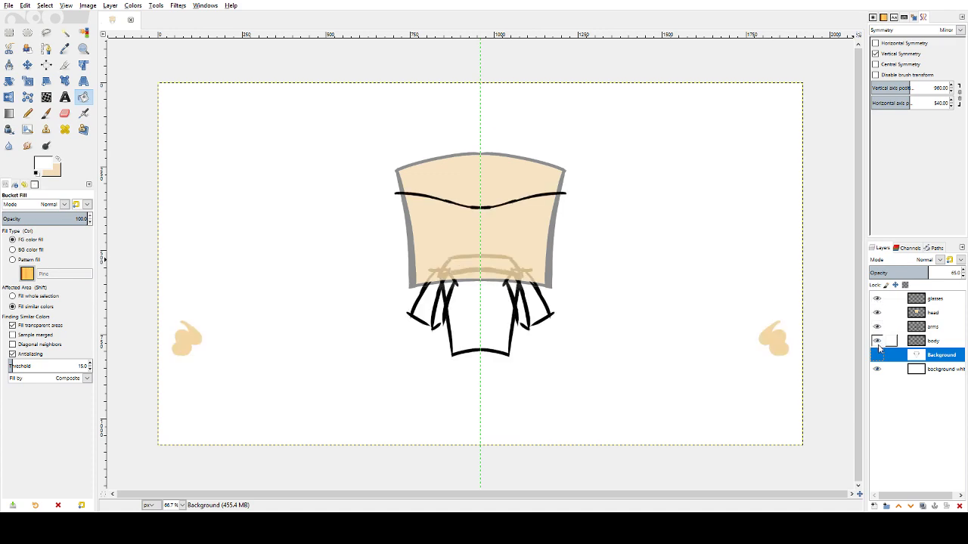
left_click(877, 355)
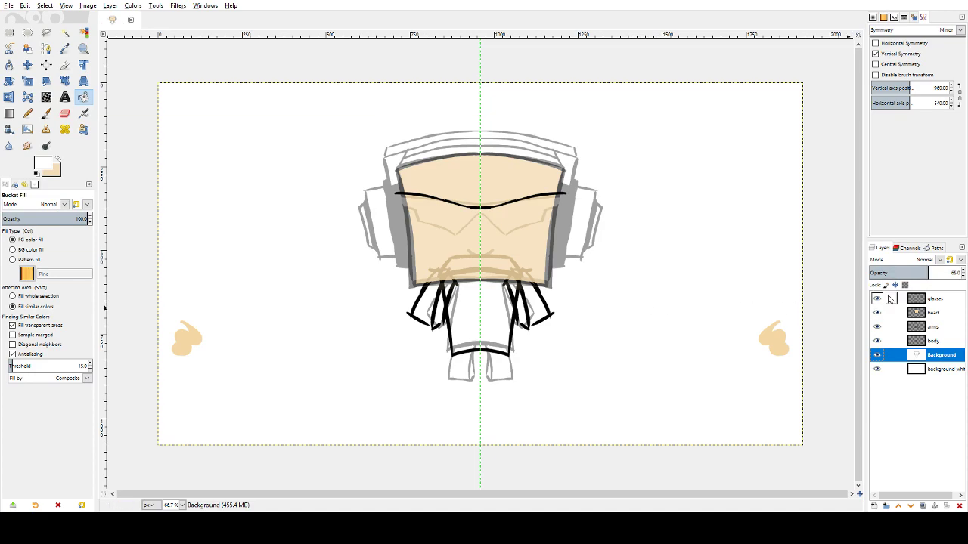
- Add a new layer directly above the Background layer and ready the Paintbrush with the default black foreground colour
left_click(874, 507)
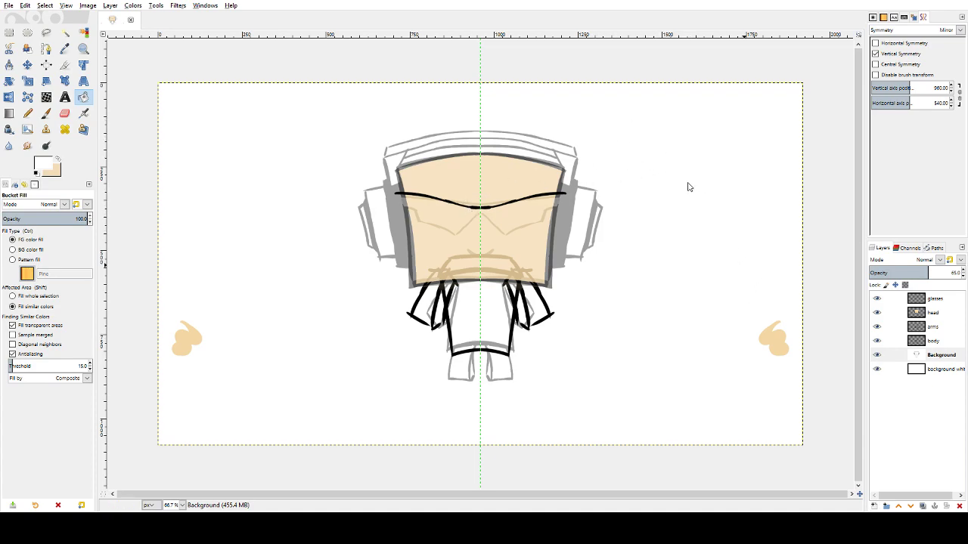
left_click(806, 410)
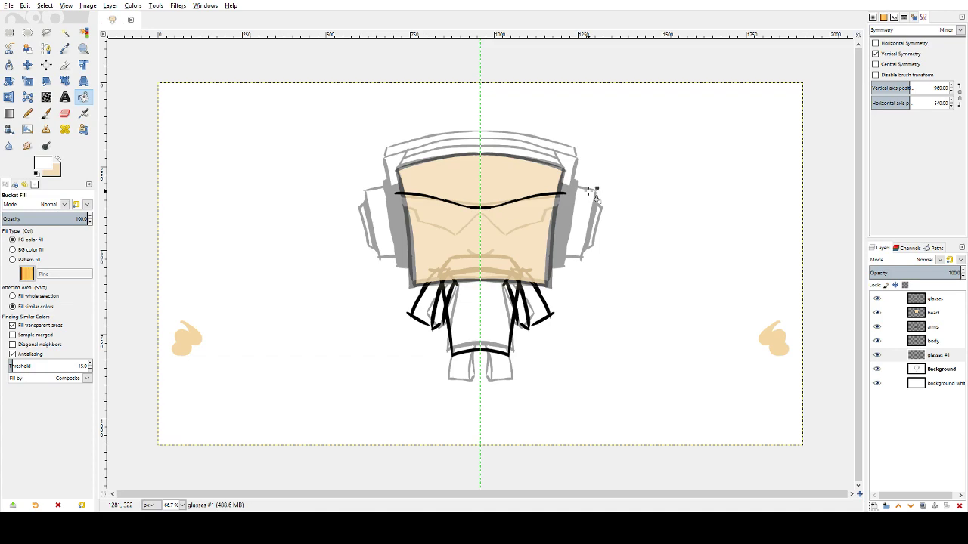
left_click(934, 300)
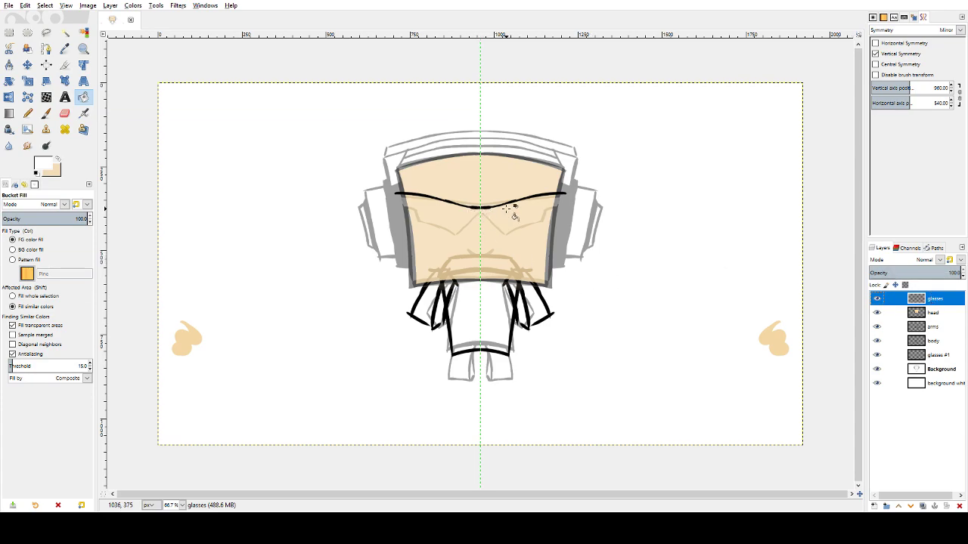
key("p")
key("d")
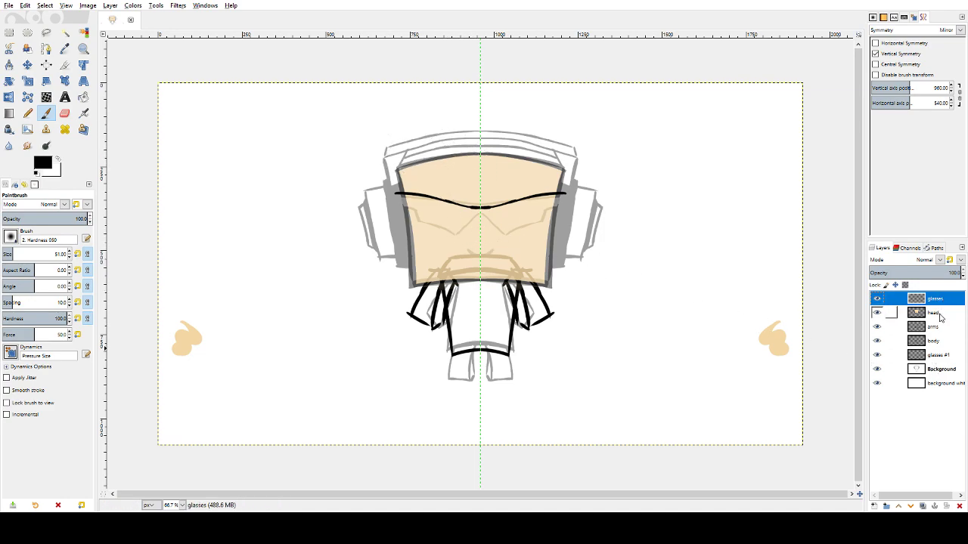
- Rename the new layer above Background as legs
left_click(934, 356)
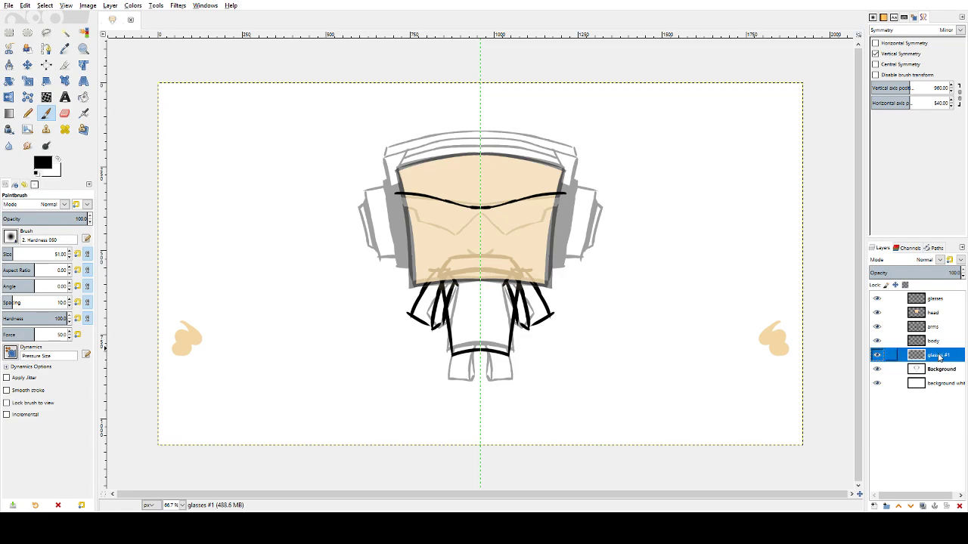
double_click(937, 355)
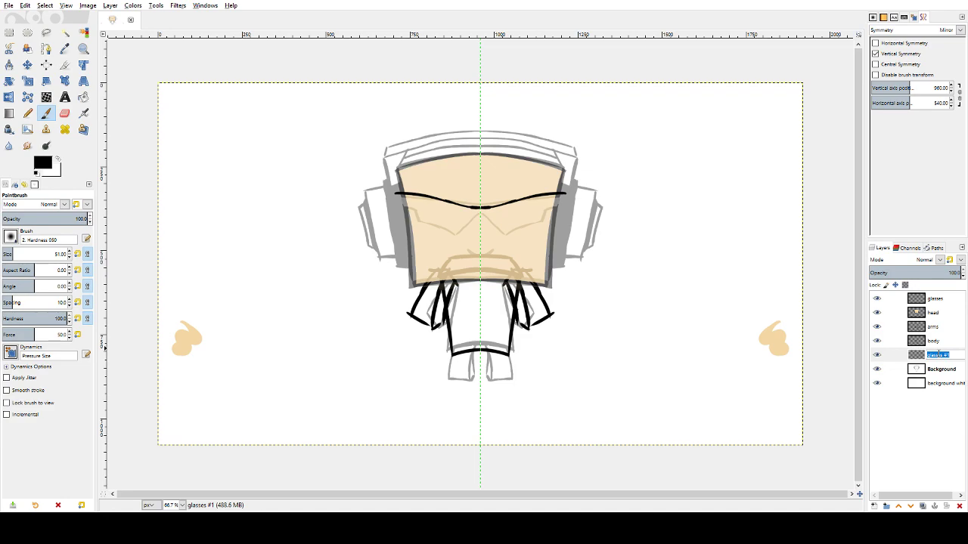
key("BackSpace")
type("legs")
key("Return")
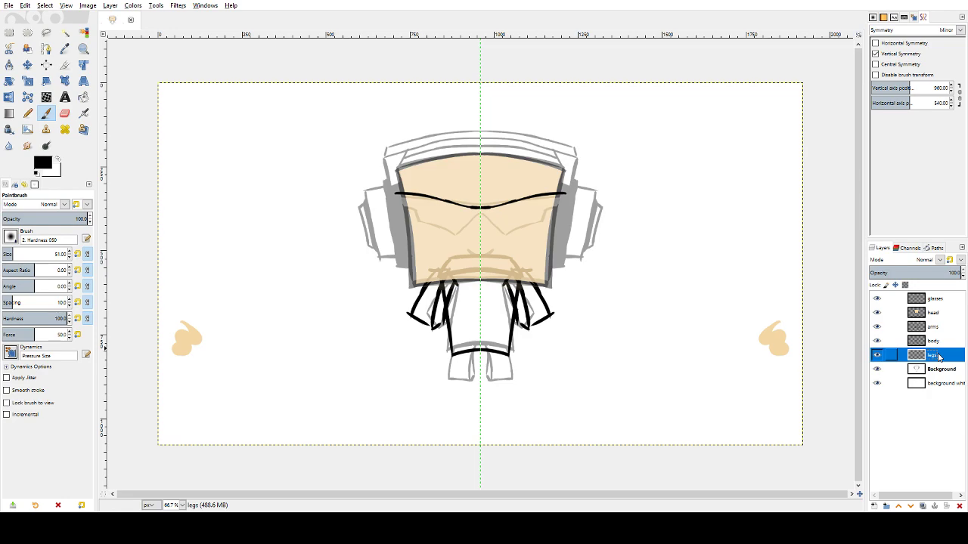
- Make the glasses layer active and switch to the Eraser over the glasses line
left_click(932, 300)
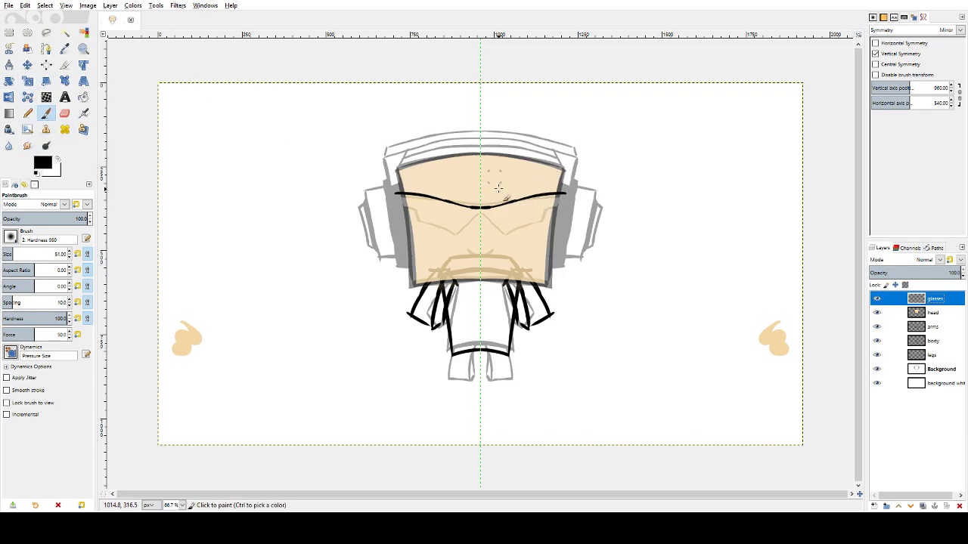
key("shift+e")
key("shift+e")
key("shift+e")
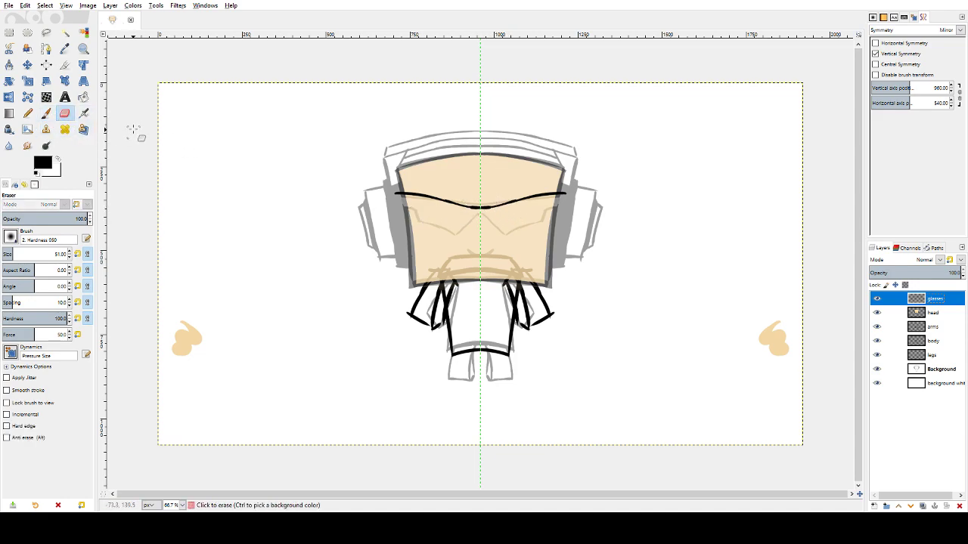
key("shift+e")
key("shift+e")
left_click(529, 204)
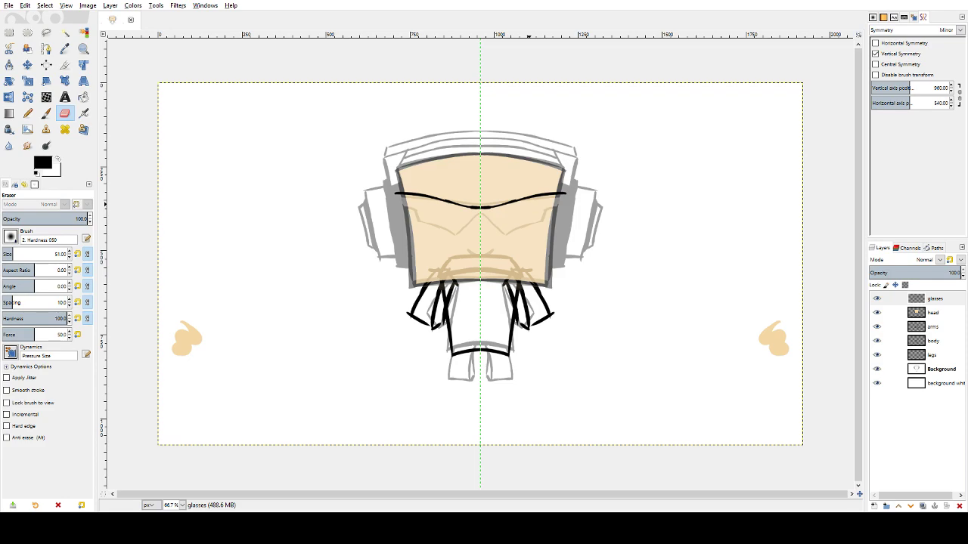
left_click(426, 205)
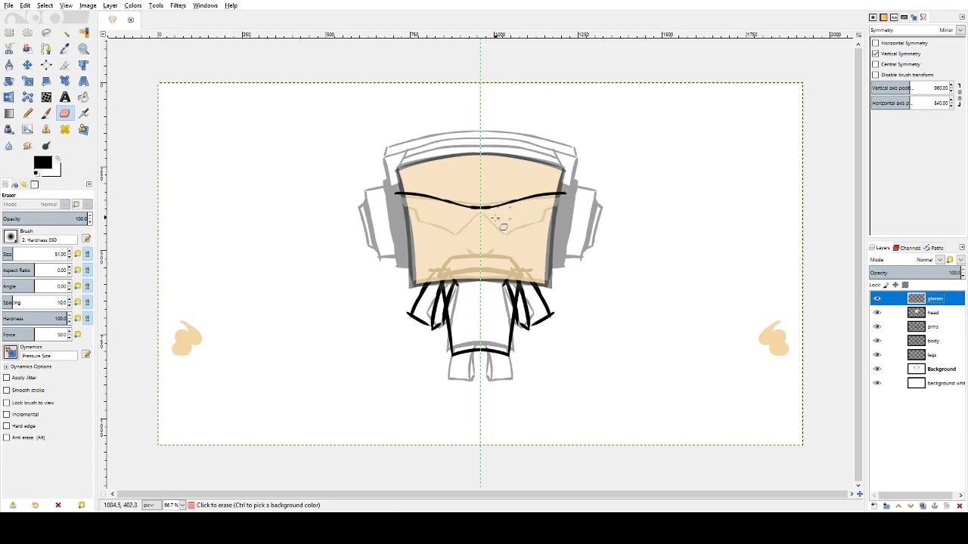
key("alt+Tab")
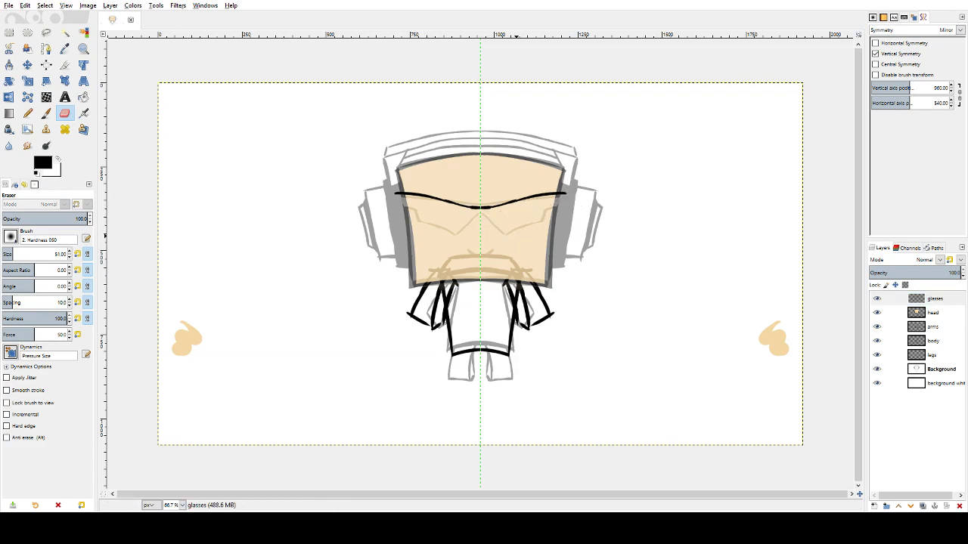
left_click(560, 209)
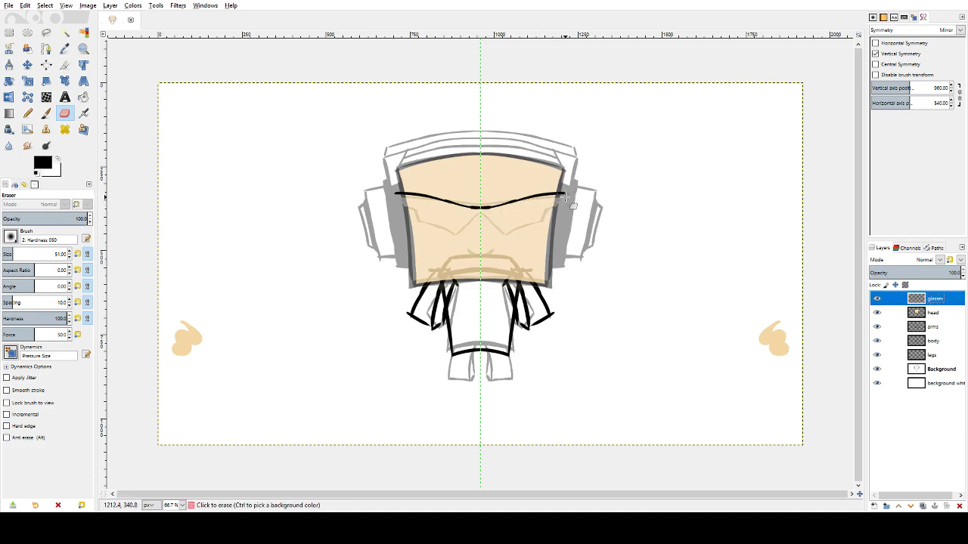
key("alt+Tab")
key("alt+Tab")
key("alt+Tab")
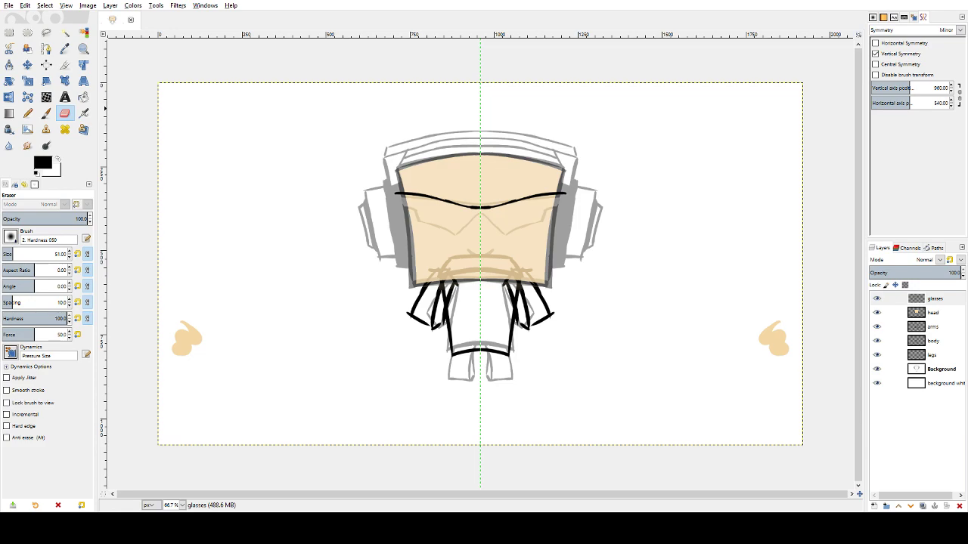
key("alt+Tab")
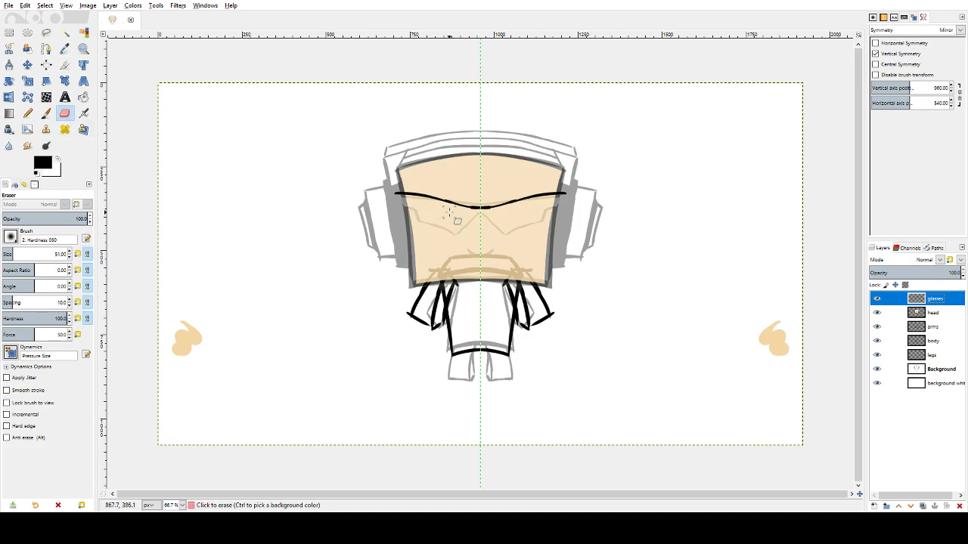
- Switch to the Paintbrush, swap the foreground and background colours back and forth, and return to the Eraser
key("p")
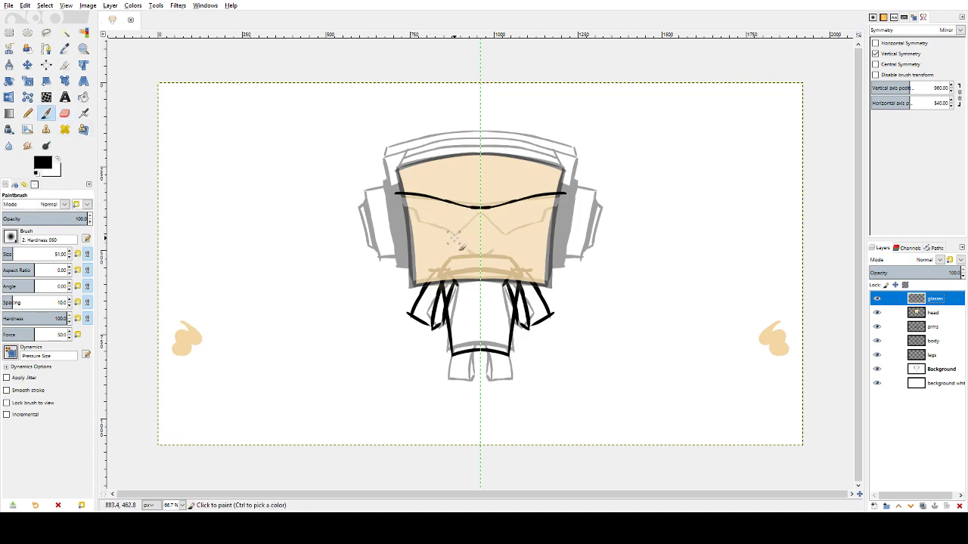
key("x")
key("x")
key("x")
key("x")
key("x")
key("x")
key("shift+e")
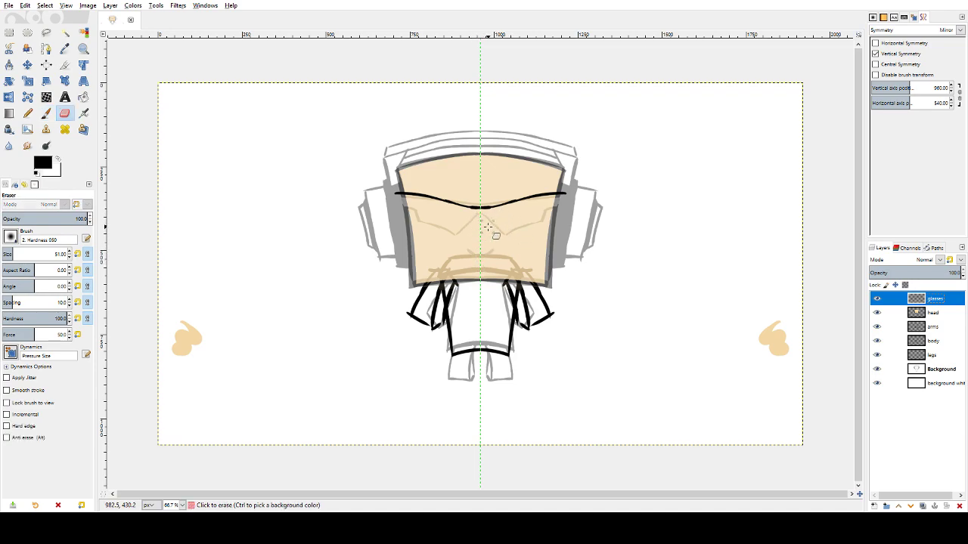
key("alt+Tab")
key("alt+Tab")
key("alt+Tab")
key("alt+Tab")
left_click(492, 226)
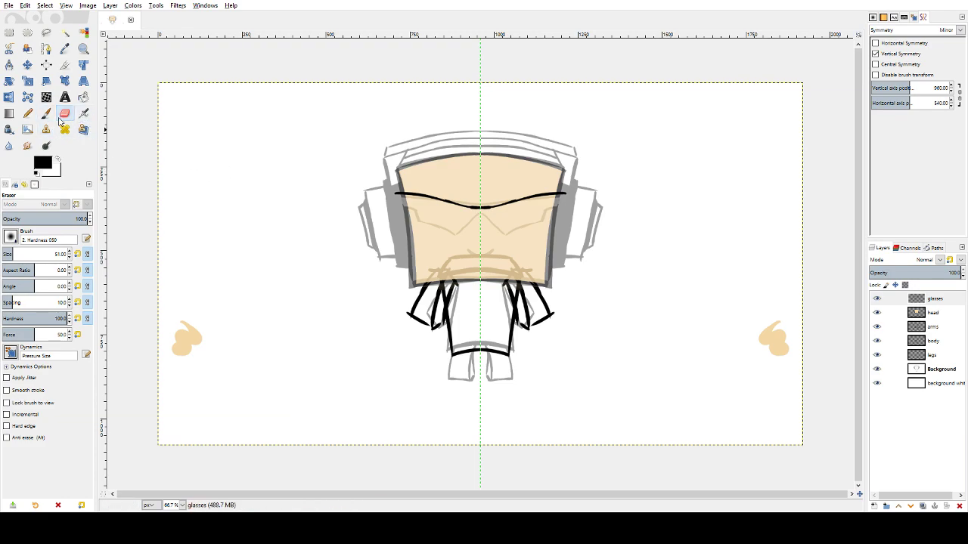
- Paint the mirrored nose bridge, lower rim and side edges of the glasses in black, and erase the excess thickness beside the bridge
left_click(46, 114)
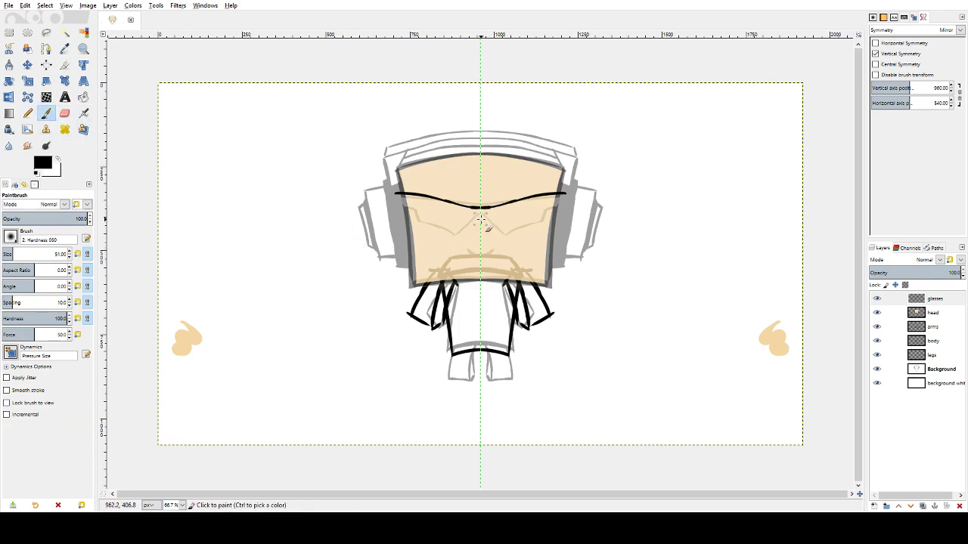
mouse_move(483, 222)
left_mouse_down()
mouse_move(510, 248)
mouse_move(548, 229)
left_mouse_up()
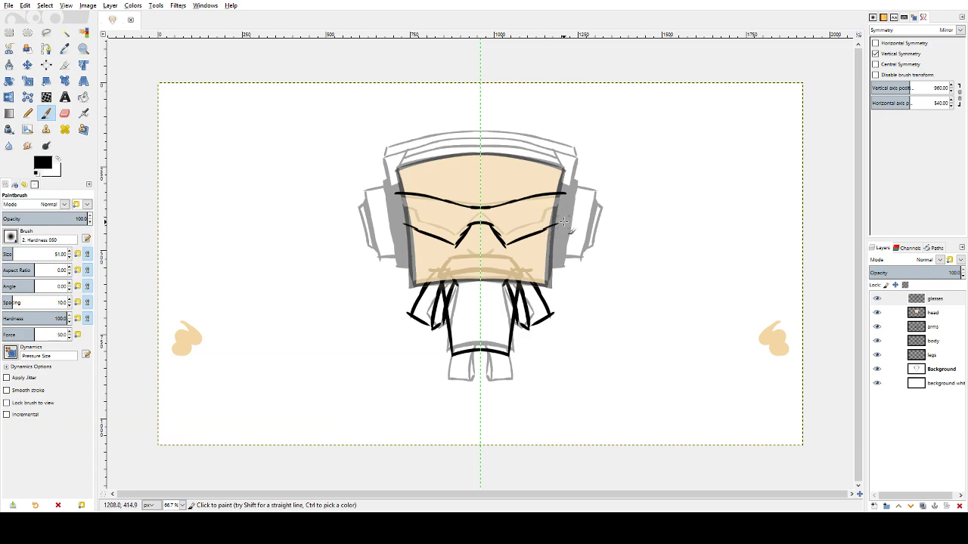
mouse_move(549, 229)
left_mouse_down()
mouse_move(564, 220)
mouse_move(569, 196)
left_mouse_up()
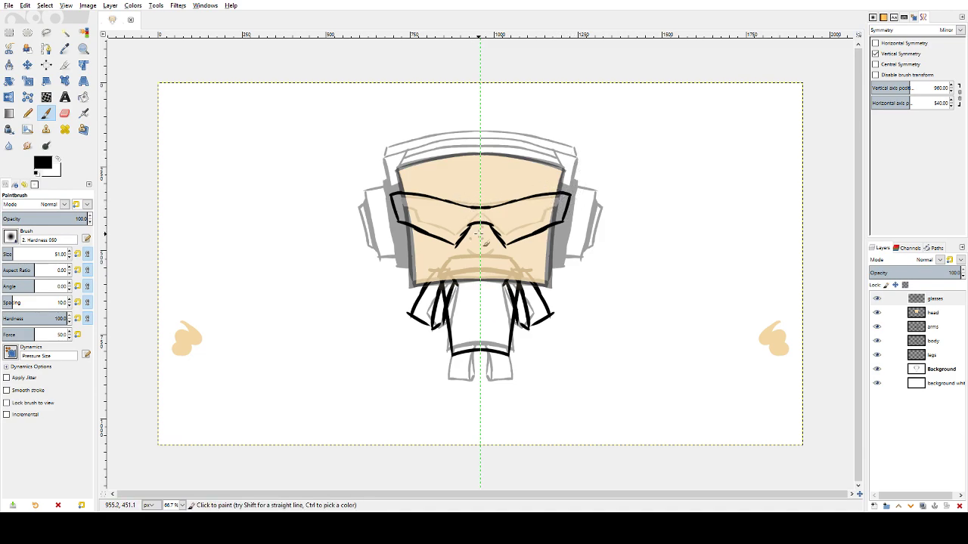
key("shift+e")
left_click_drag(494, 219, 504, 237)
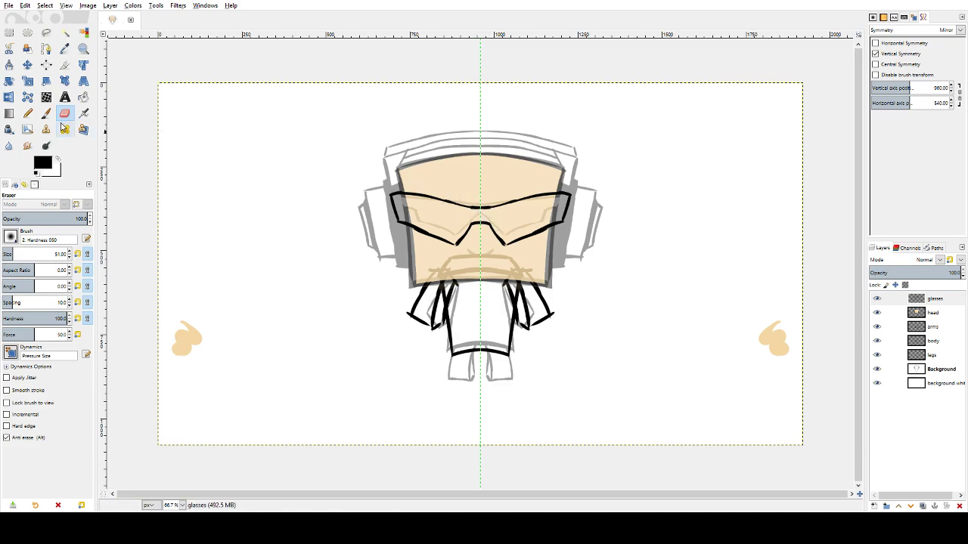
- Paint small mirrored zigzag details at the outer corners of the glasses and an inner upper-rim line running to the bridge
left_click(46, 112)
left_click_drag(394, 206, 406, 200)
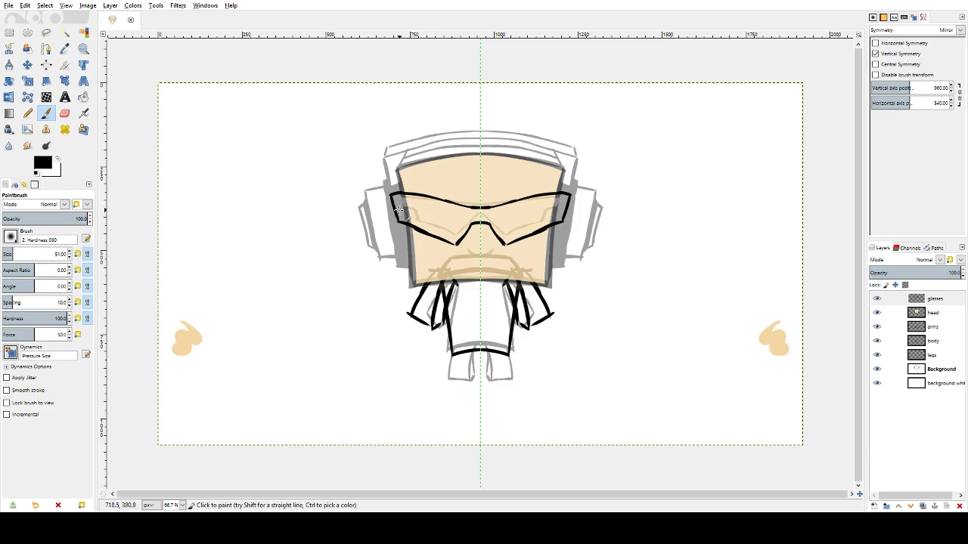
left_click_drag(405, 202, 411, 205)
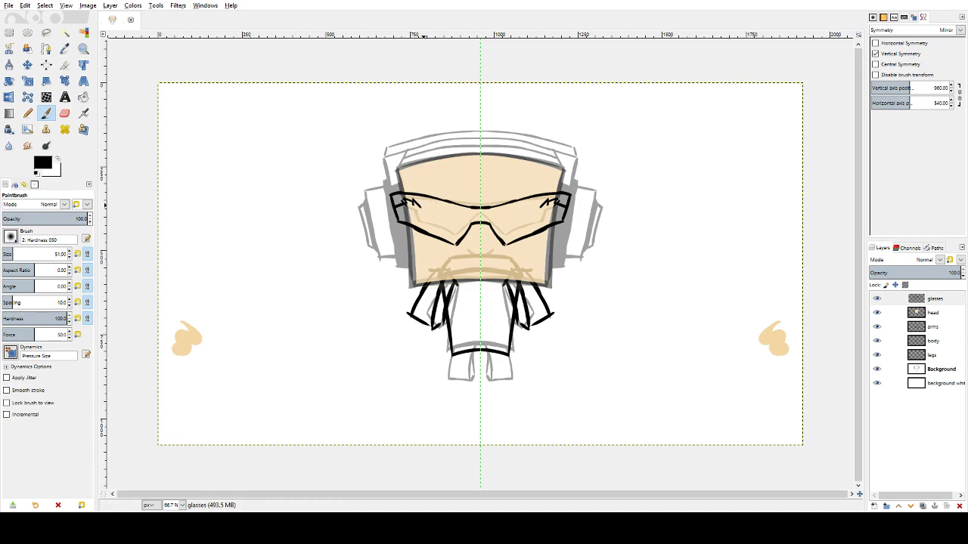
mouse_move(417, 203)
left_mouse_down()
mouse_move(474, 214)
mouse_move(445, 206)
mouse_move(469, 215)
left_mouse_up()
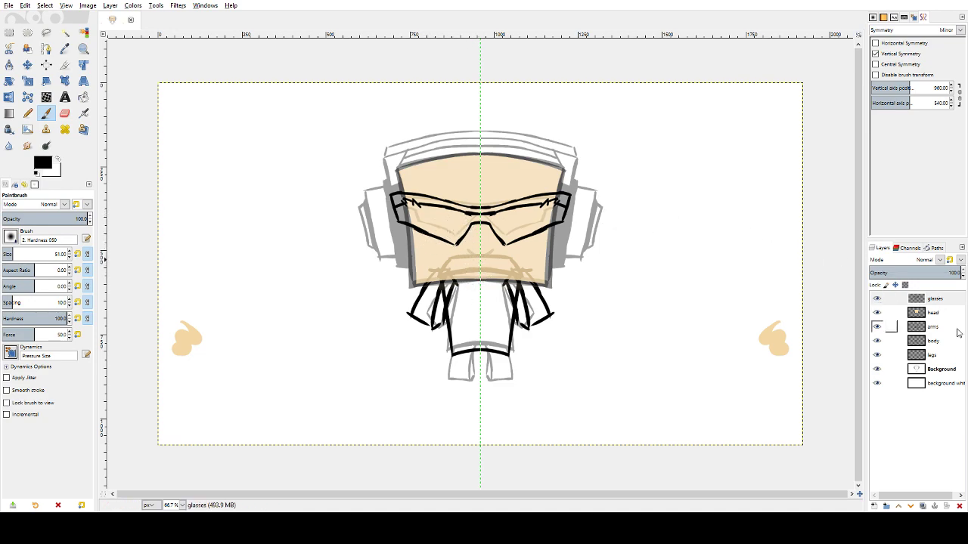
- Make the legs layer active and paint the mirrored black leg outline, with outer sides, soles, upper edges and inner sides, redoing unsatisfactory strokes
left_click(879, 355)
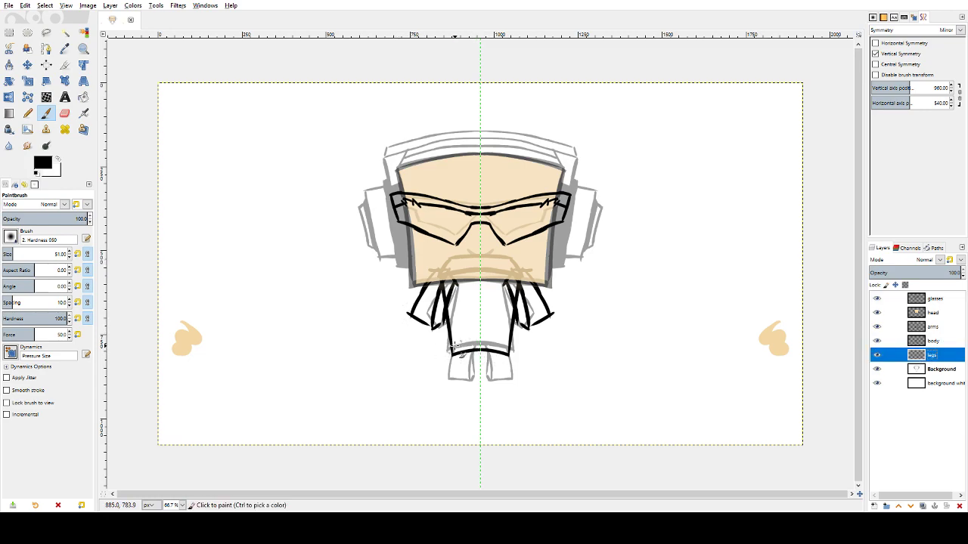
left_click_drag(454, 341, 450, 379)
key("ctrl+z")
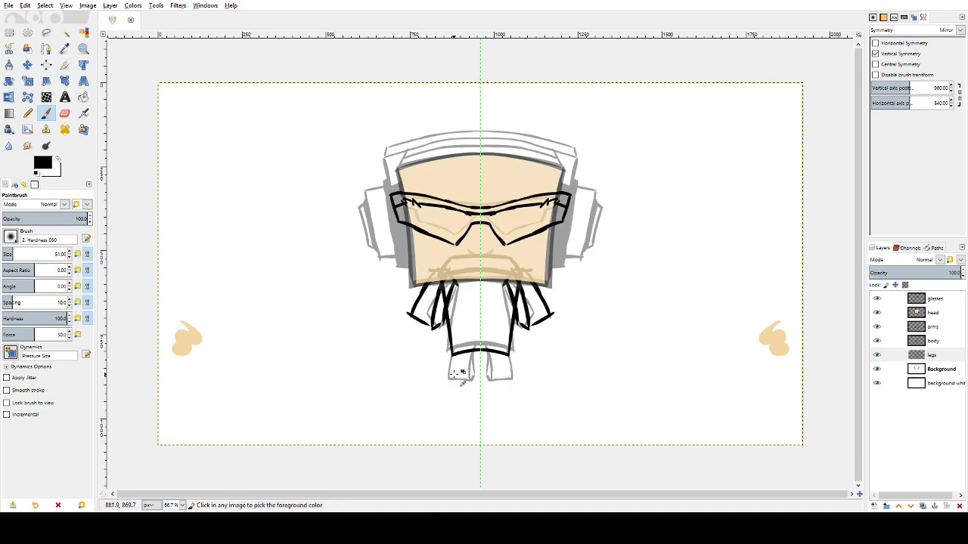
mouse_move(452, 347)
left_mouse_down()
mouse_move(451, 385)
mouse_move(478, 380)
left_mouse_up()
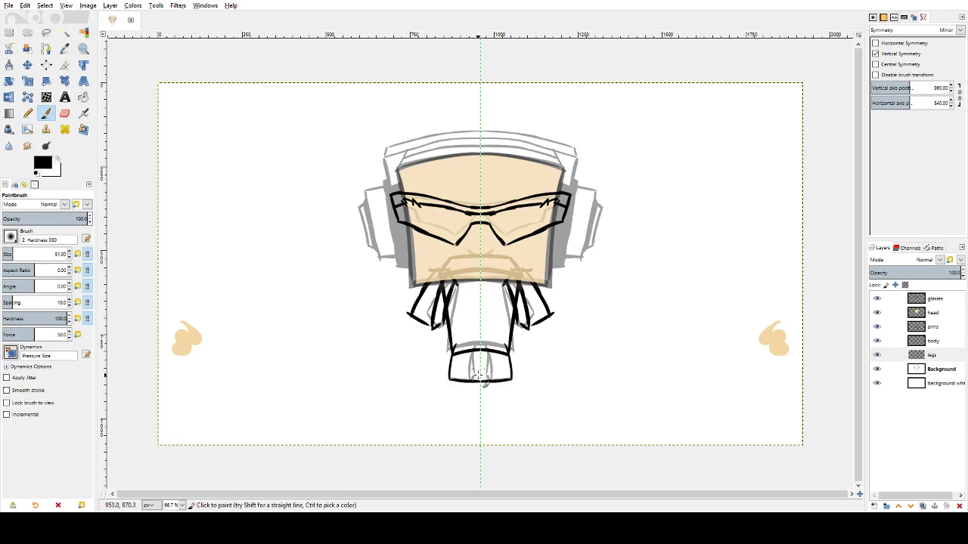
key("ctrl+z")
left_click_drag(452, 342, 454, 382)
key("ctrl+z")
left_click_drag(451, 340, 451, 381)
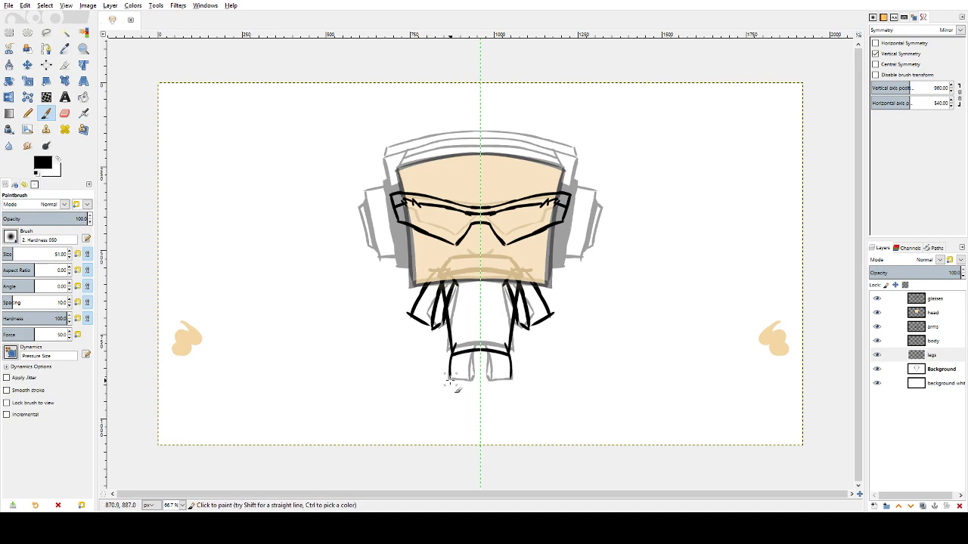
key("ctrl+z")
mouse_move(452, 342)
left_mouse_down()
mouse_move(446, 382)
mouse_move(473, 377)
left_mouse_up()
key("ctrl+z")
key("ctrl+z")
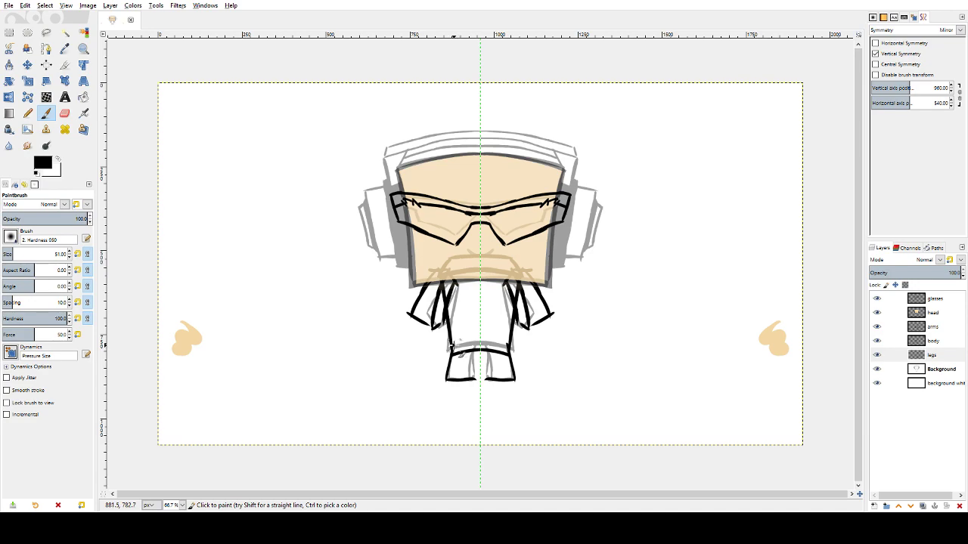
left_click_drag(451, 345, 475, 344)
left_click_drag(476, 348, 476, 378)
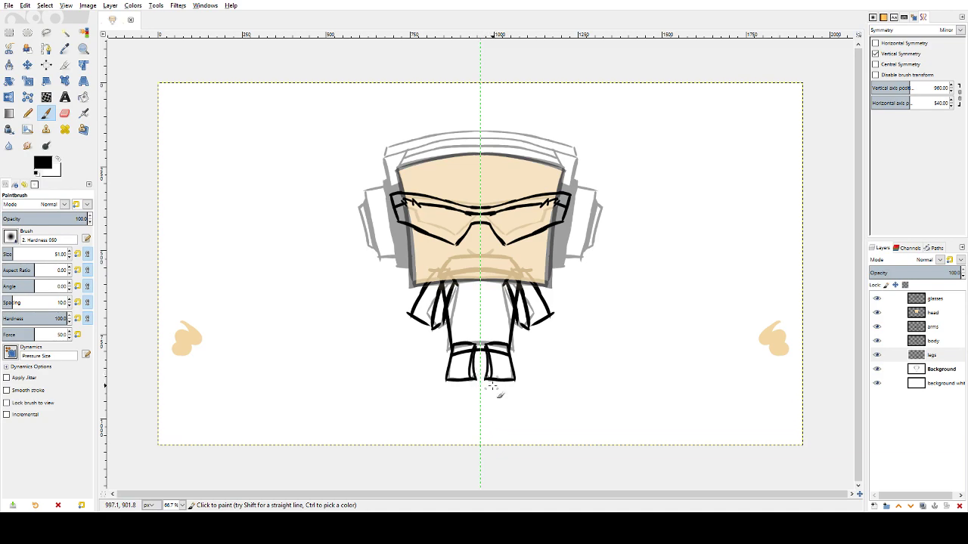
key("shift+e")
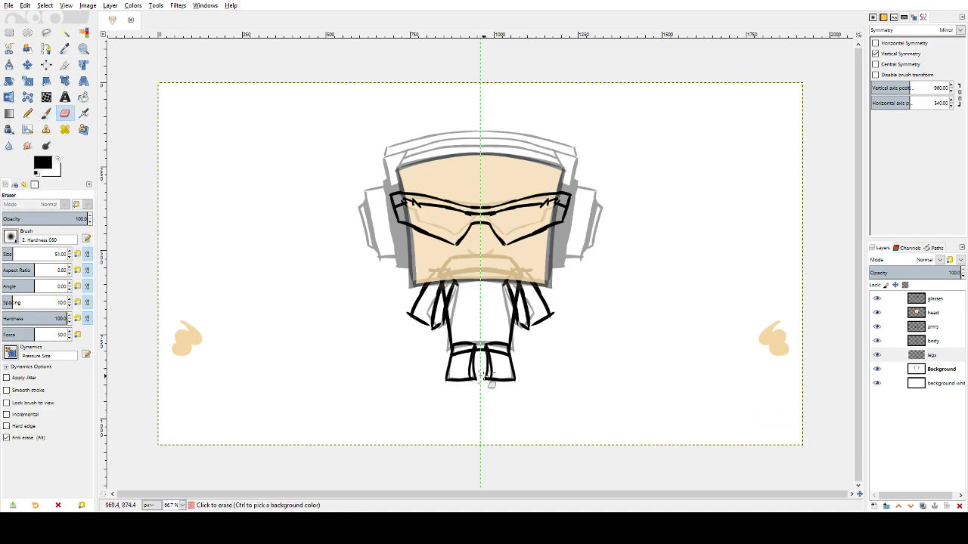
key("p")
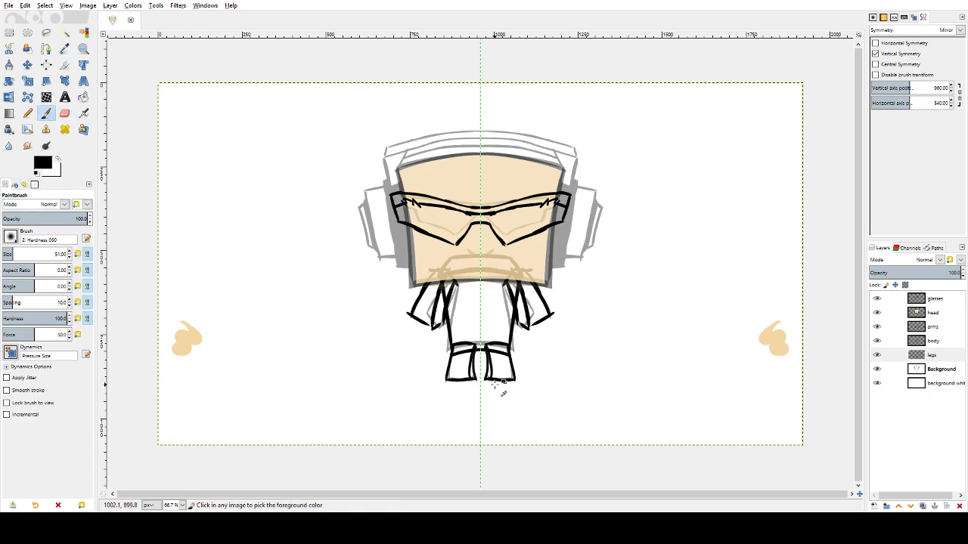
key("shift+e")
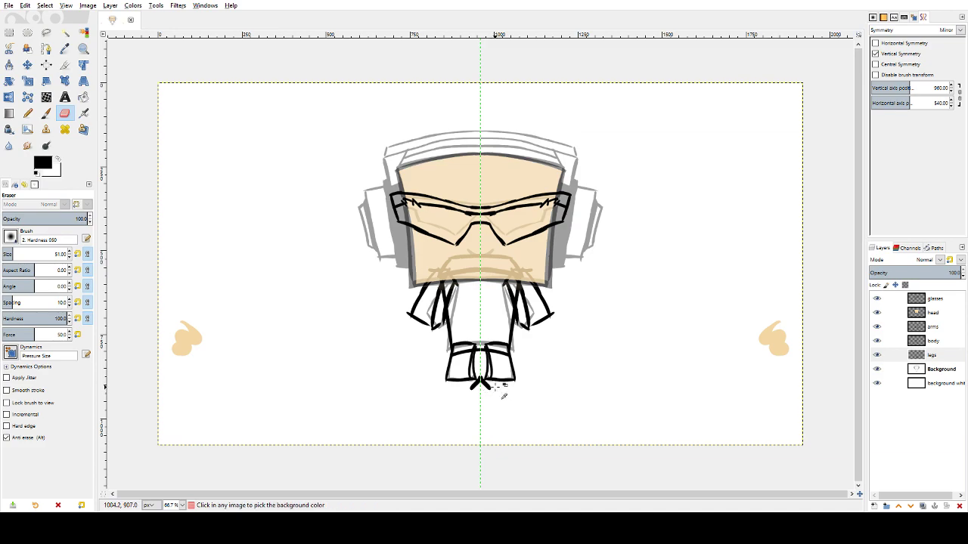
key("ctrl+z")
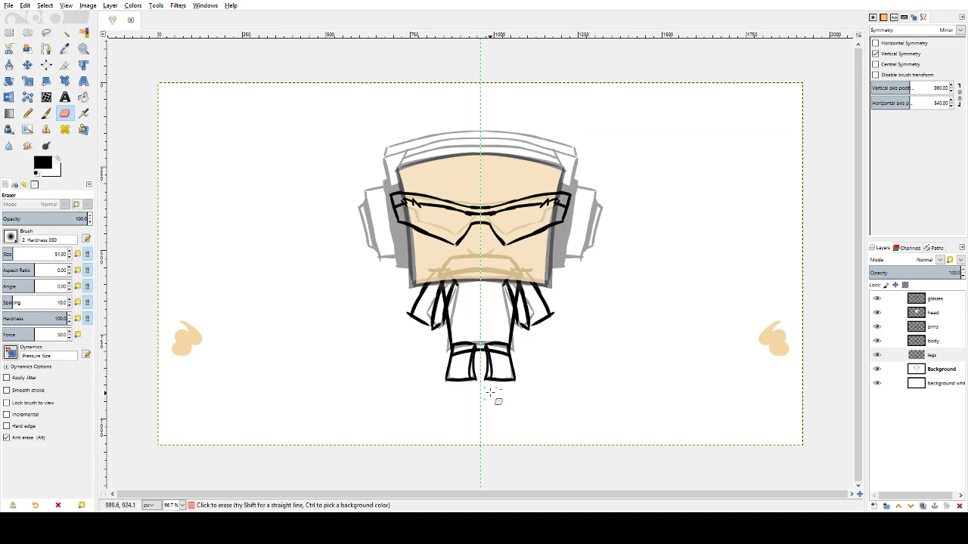
mouse_move(499, 400)
left_mouse_down()
mouse_move(567, 410)
mouse_move(612, 388)
left_mouse_up()
key("ctrl+z")
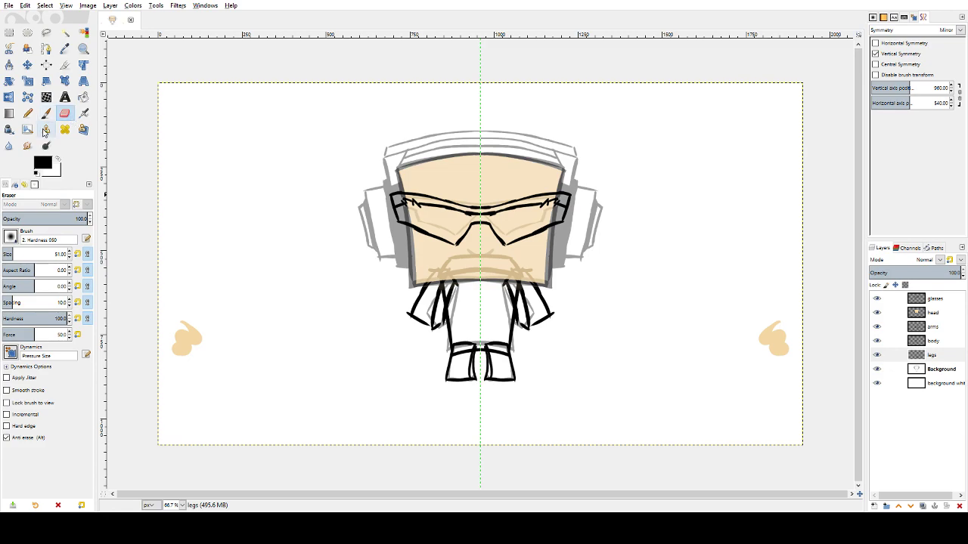
- Toggle the legs layer's visibility and hide the Background layer and the white background layer beneath it
key("shift+b")
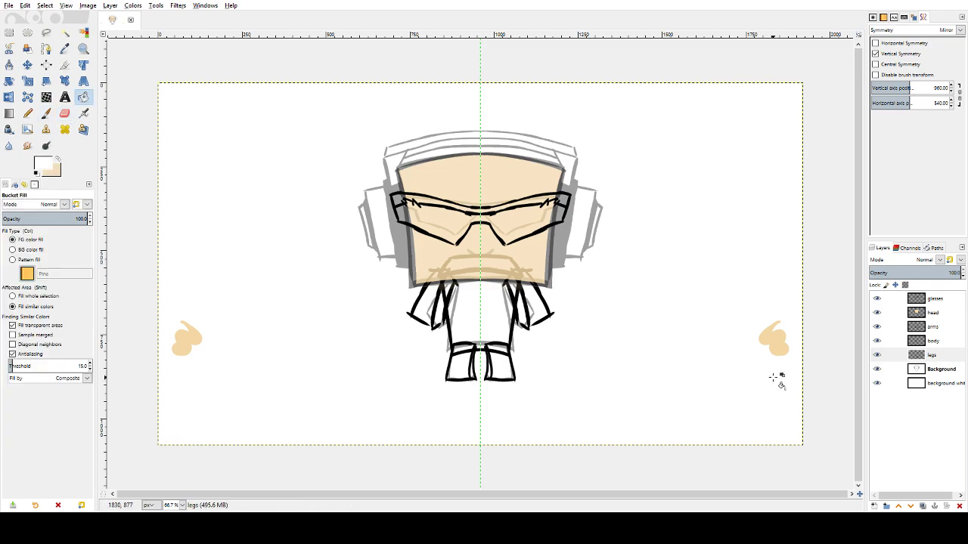
left_click(876, 357)
left_click(876, 355)
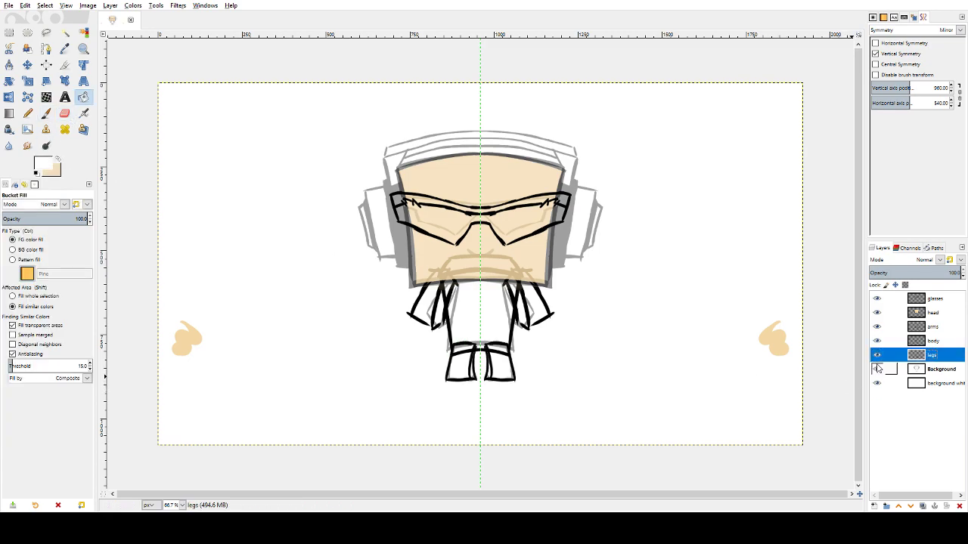
left_click(877, 369)
left_click(877, 383)
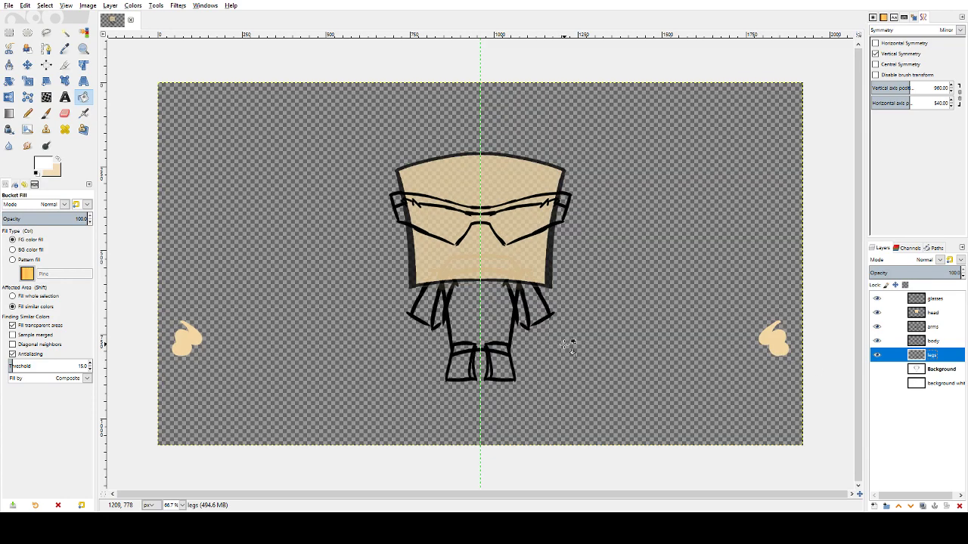
- Try Eraser strokes beside the figure and across the legs with the default colours and with foreground and background swapped, undoing each
key("shift+e")
key("d")
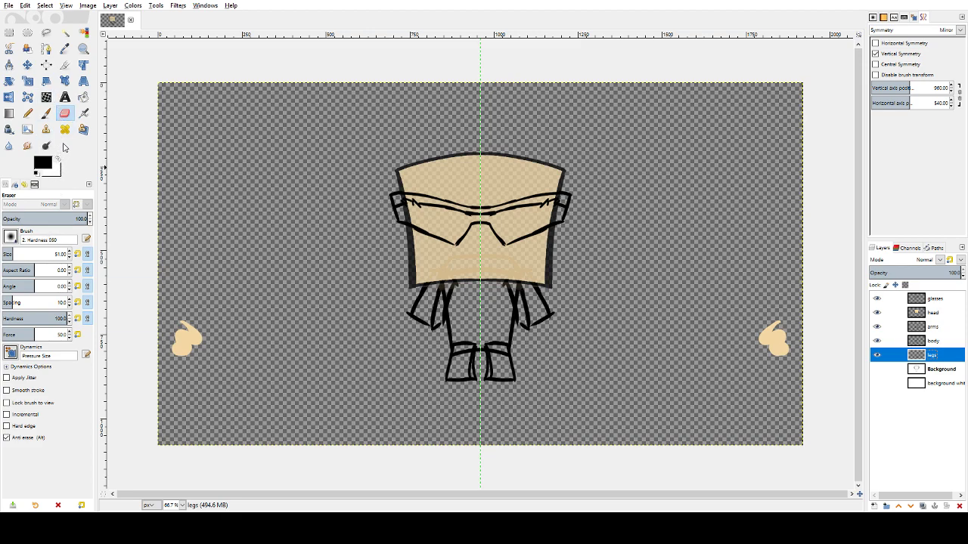
left_click_drag(229, 208, 316, 222)
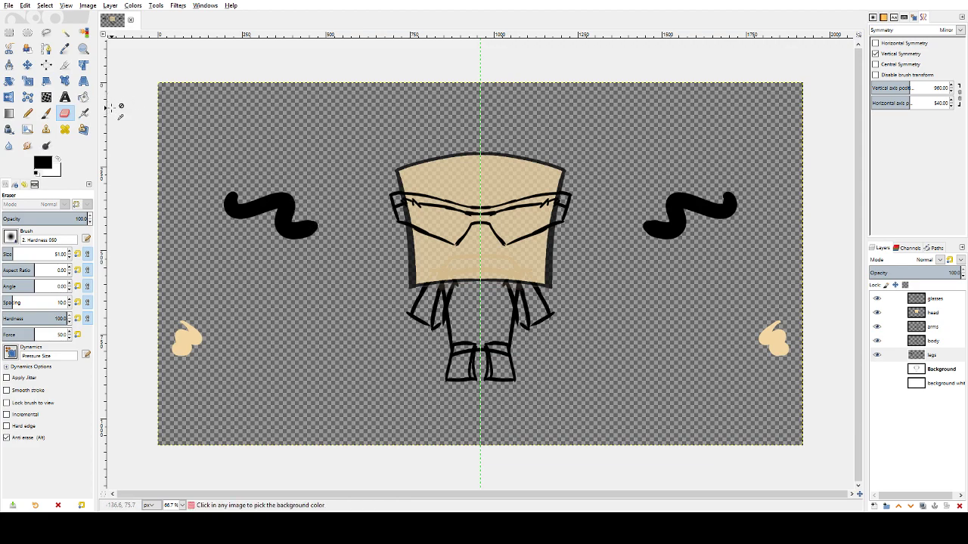
key("ctrl+z")
key("x")
left_click_drag(178, 152, 265, 203)
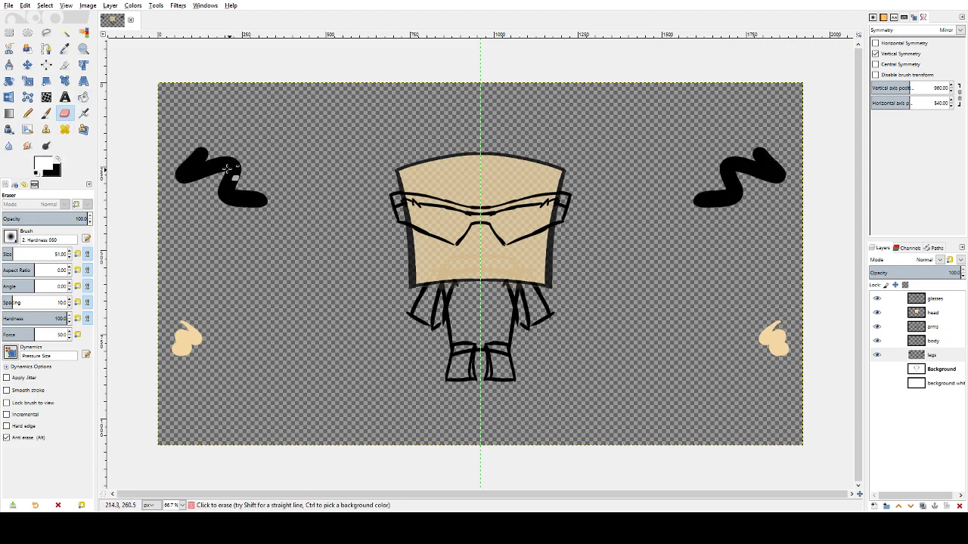
key("ctrl+z")
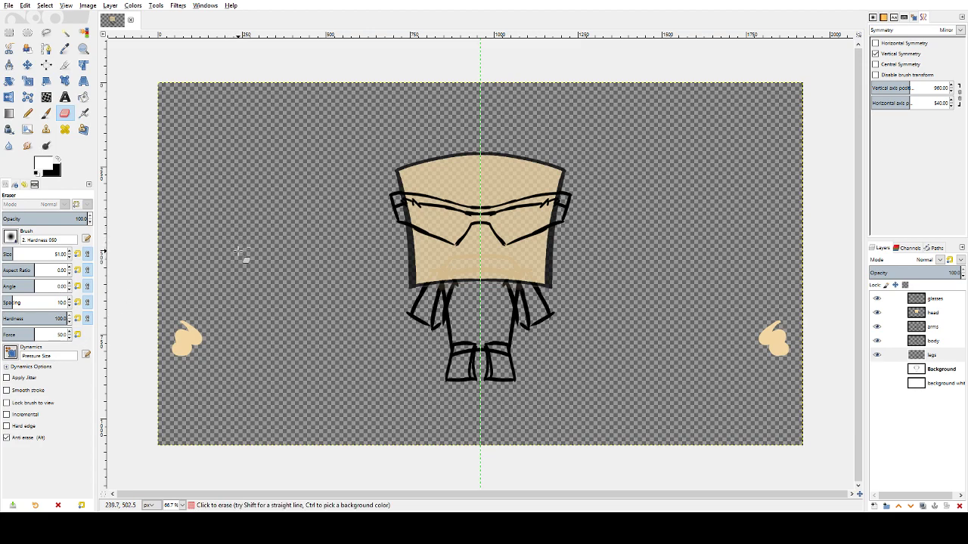
left_click_drag(401, 337, 466, 322)
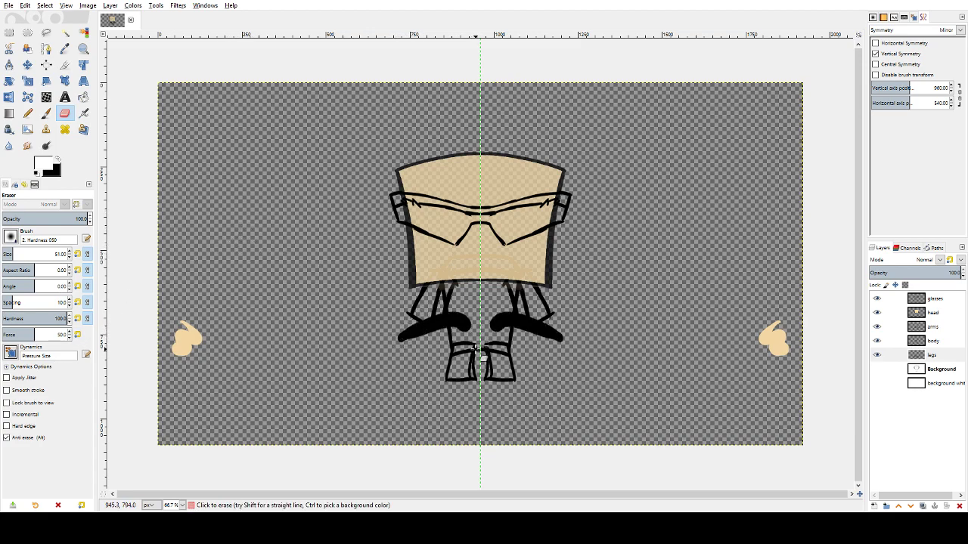
key("ctrl+z")
mouse_move(504, 354)
left_mouse_down()
mouse_move(501, 375)
mouse_move(541, 375)
left_mouse_up()
key("ctrl+z")
- Turn off the Eraser's Anti erase option and show the Background layer and the white background layer
left_click(10, 440)
key("ctrl+z")
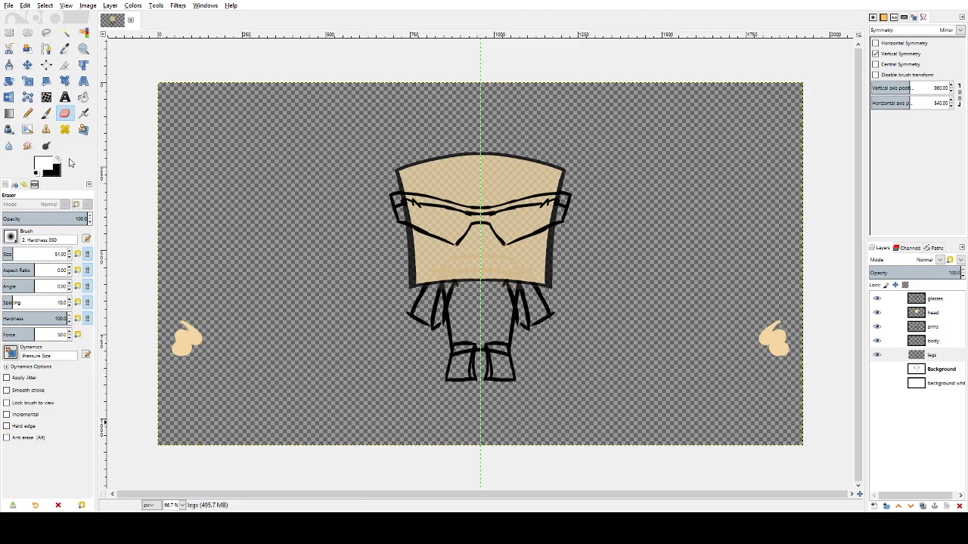
left_click(877, 371)
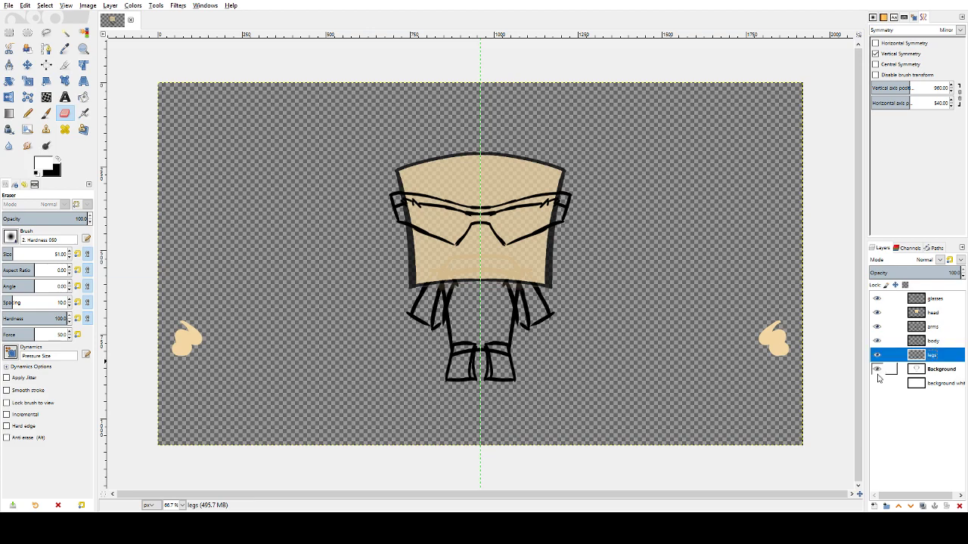
left_click(877, 383)
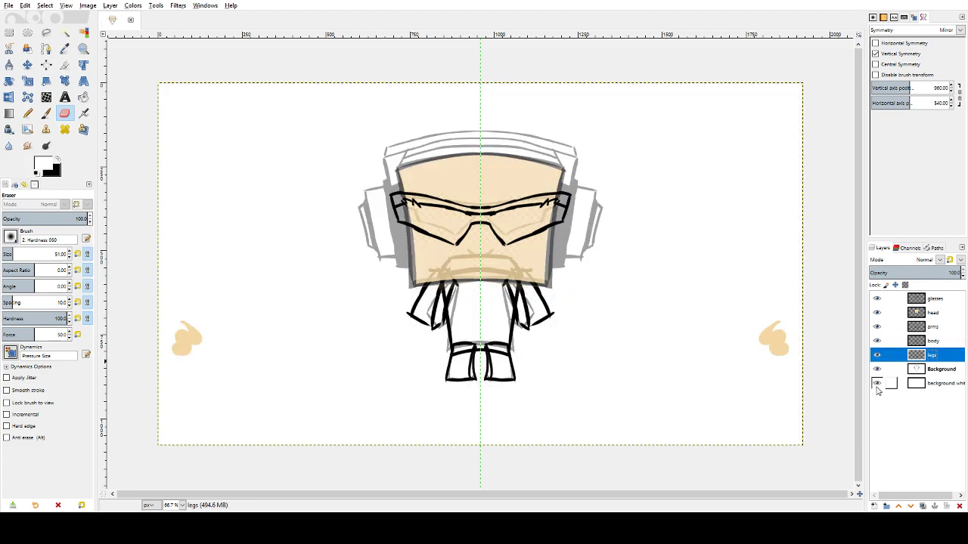
- Erase at the outer lower corners of the feet on the legs layer, and trim the protruding arm tips on the arms layer
left_click(515, 388)
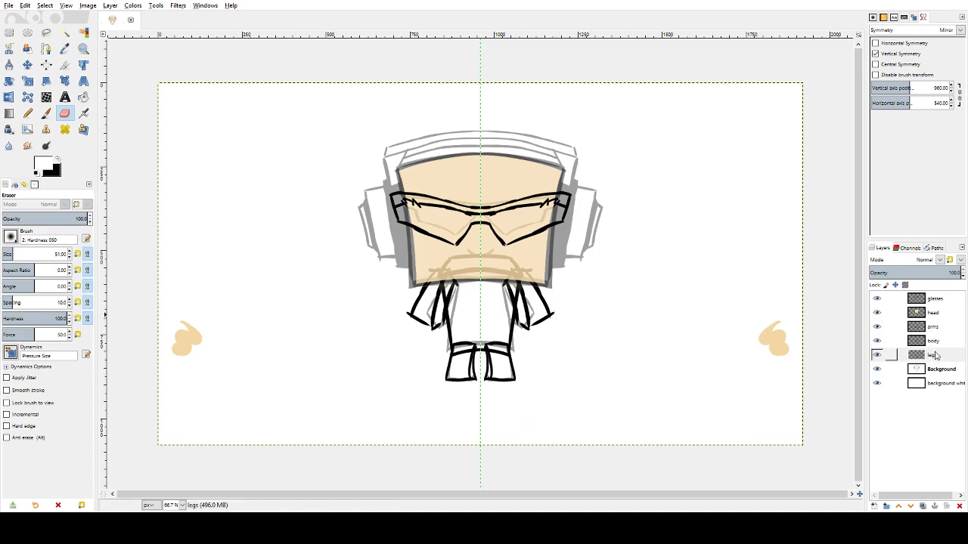
left_click(919, 329)
left_click(563, 315)
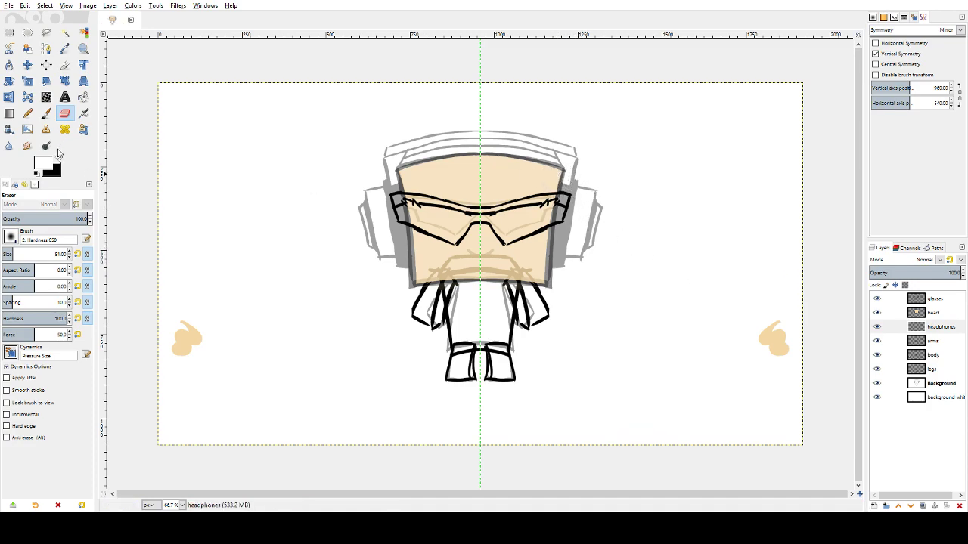
- Sketch mirrored pointed cat ears above the headband on the Background layer with the Paintbrush, using black as the foreground colour
key("p")
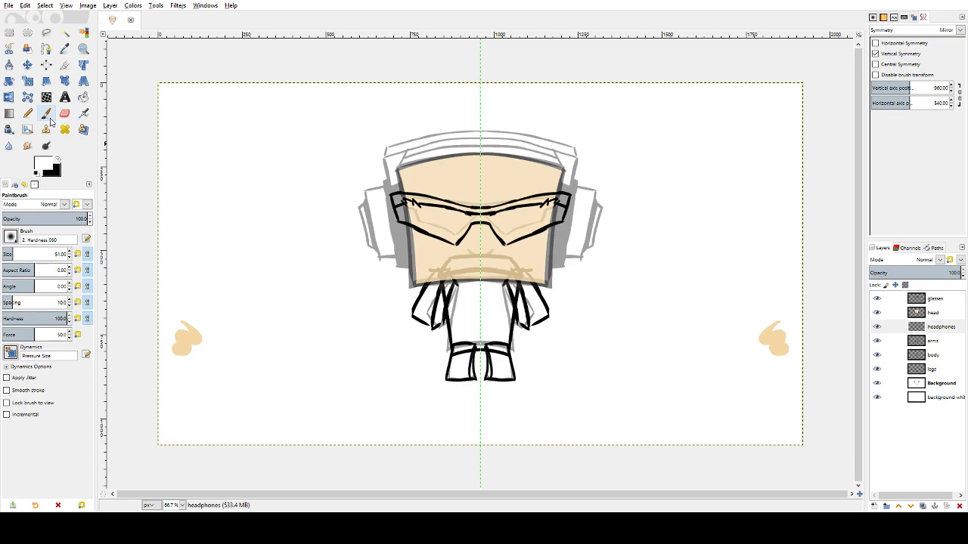
left_click(935, 405)
left_click(892, 383)
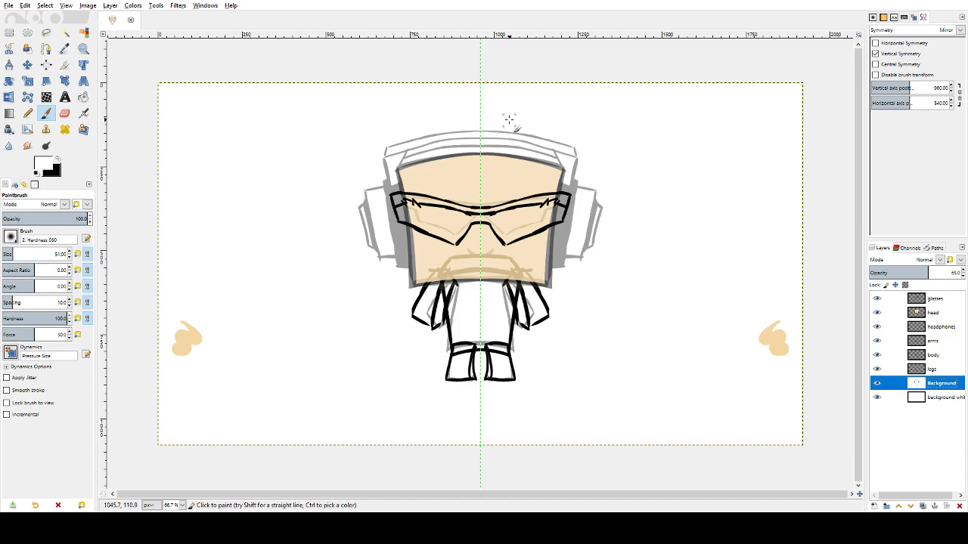
key("x")
mouse_move(511, 135)
left_mouse_down()
mouse_move(548, 110)
mouse_move(512, 134)
mouse_move(545, 112)
mouse_move(535, 142)
left_mouse_up()
key("ctrl+z")
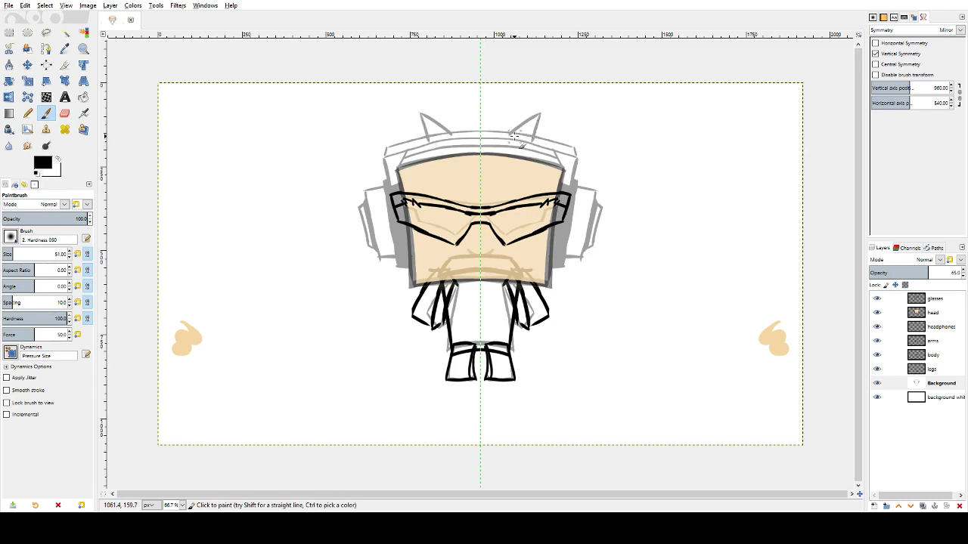
left_click_drag(539, 114, 546, 133)
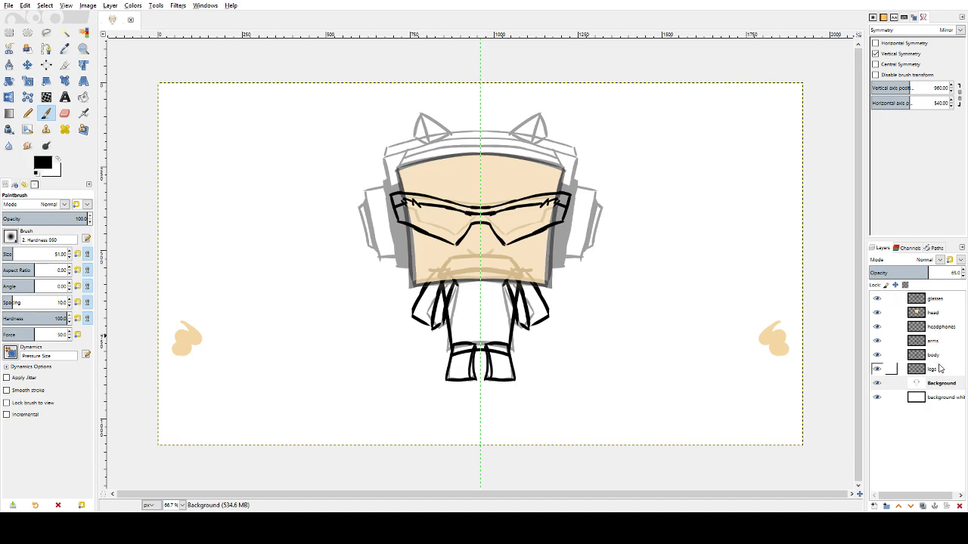
- Make the headphones layer active and paint the mirrored outer edges of the ear cushions in black, undoing poor strokes
left_click(938, 327)
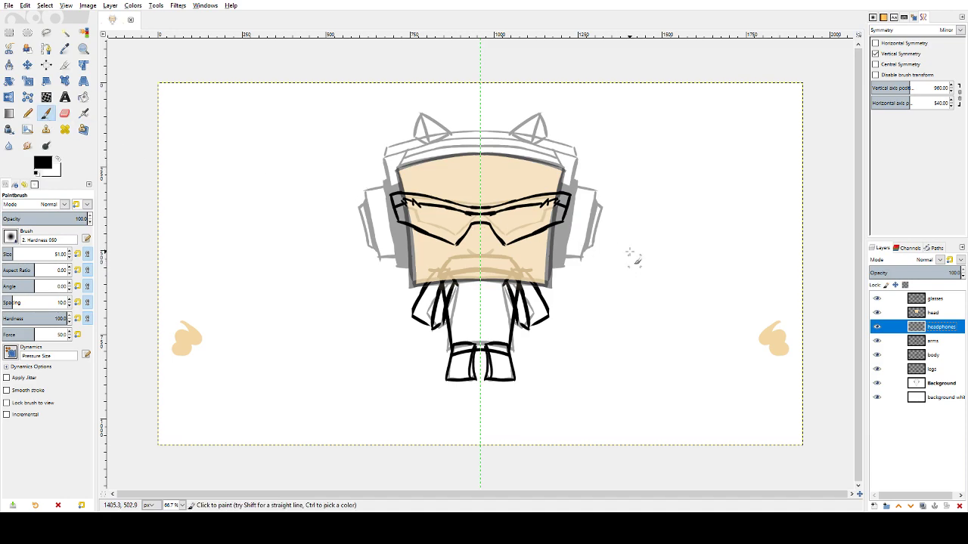
mouse_move(562, 177)
left_mouse_down()
mouse_move(585, 176)
mouse_move(558, 176)
mouse_move(583, 181)
mouse_move(574, 184)
mouse_move(552, 175)
mouse_move(582, 178)
mouse_move(571, 179)
mouse_move(564, 273)
left_mouse_up()
key("ctrl+z")
key("ctrl+z")
key("ctrl+z")
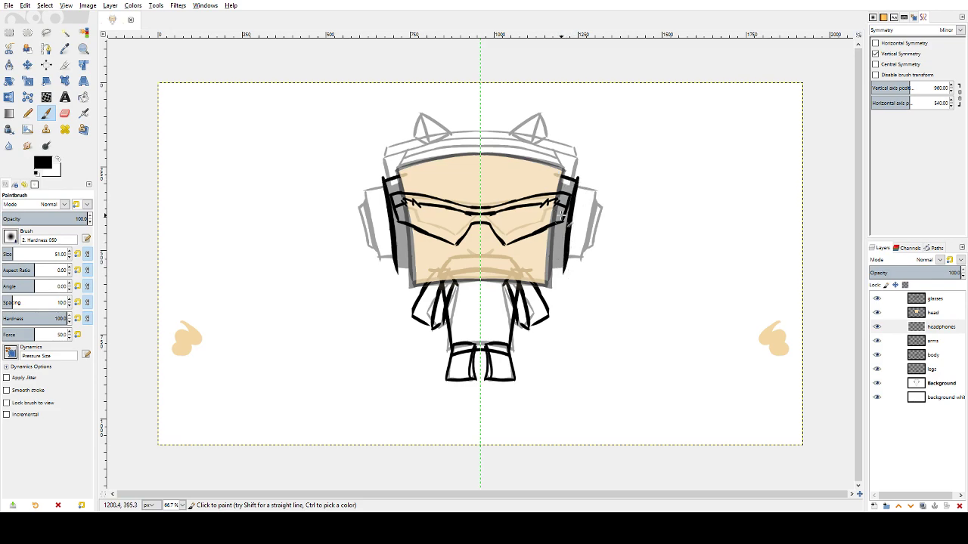
- Paint the mirrored lower edges of the ear cushions and the top edges of the outer ear cups in black on the headphones layer
left_click_drag(554, 174, 539, 268)
key("ctrl+z")
left_click_drag(554, 175, 539, 271)
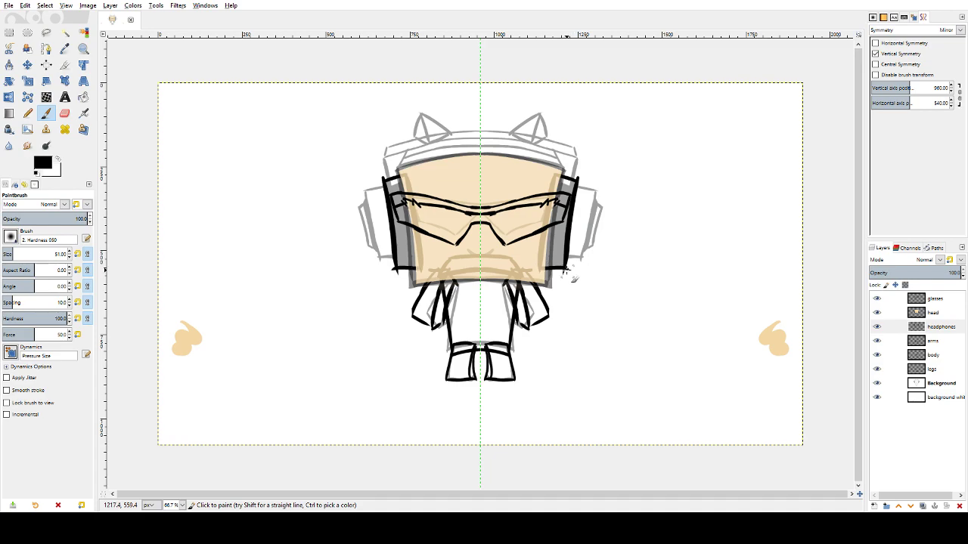
left_click_drag(541, 269, 569, 267)
mouse_move(577, 187)
left_mouse_down()
mouse_move(602, 187)
mouse_move(579, 189)
left_mouse_up()
- Replace the ear cups' top edges with cleaner strokes sloping down outward from the cushions, using the Paintbrush
key("z")
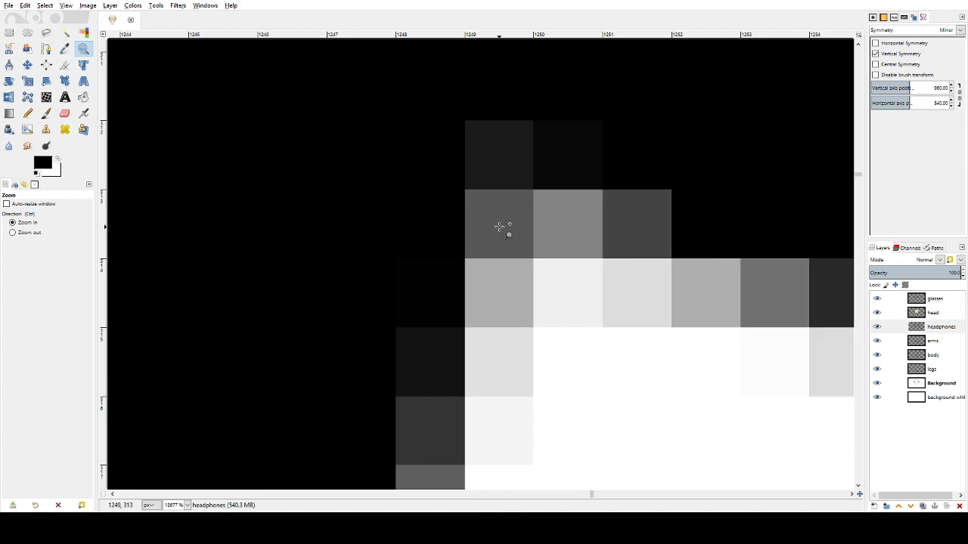
left_click(497, 253)
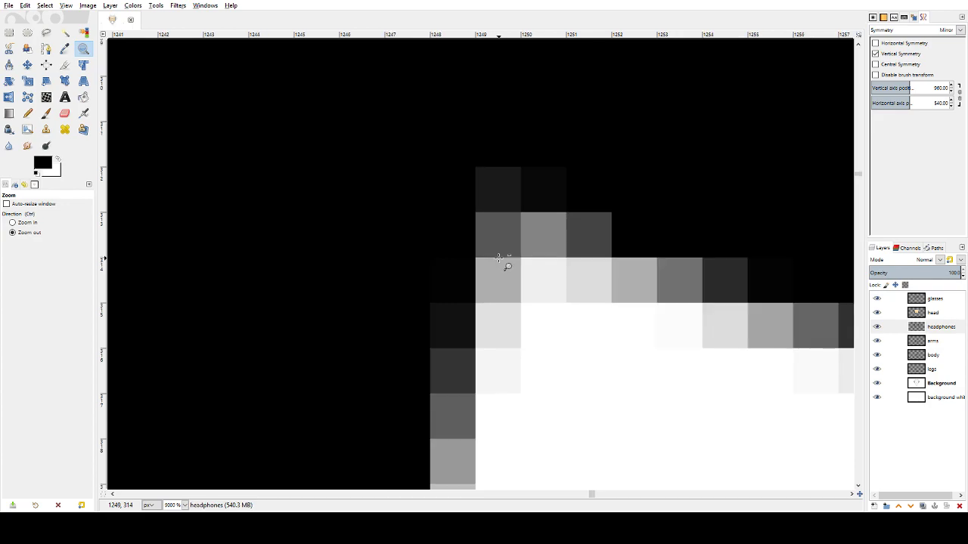
left_click(505, 262)
left_click(511, 270)
left_click(512, 268)
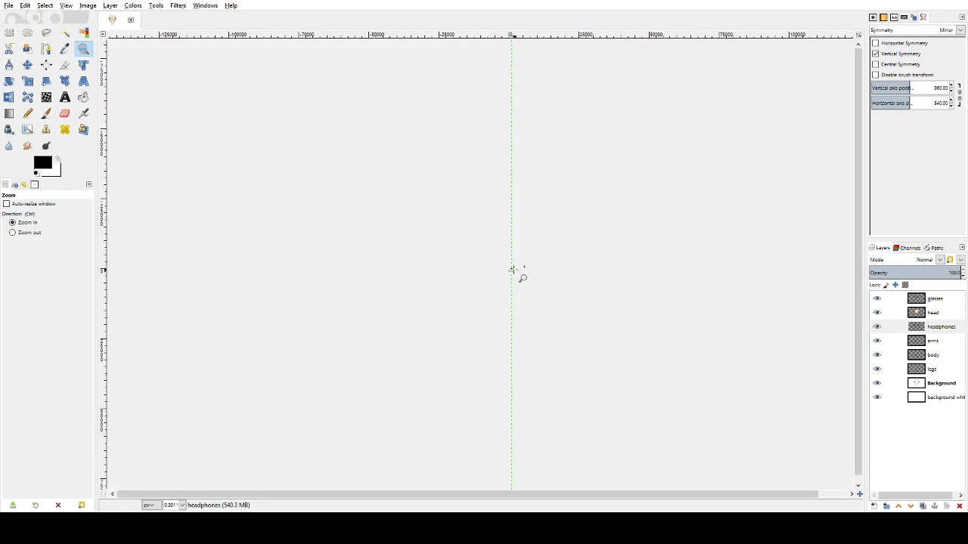
left_click(512, 268)
left_click(512, 268)
left_click(510, 269)
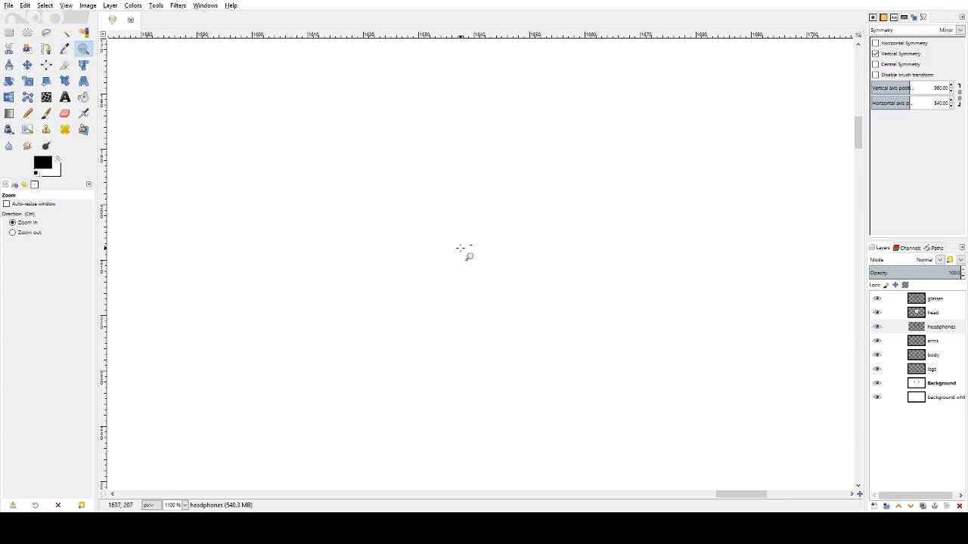
left_click_drag(461, 248, 459, 251)
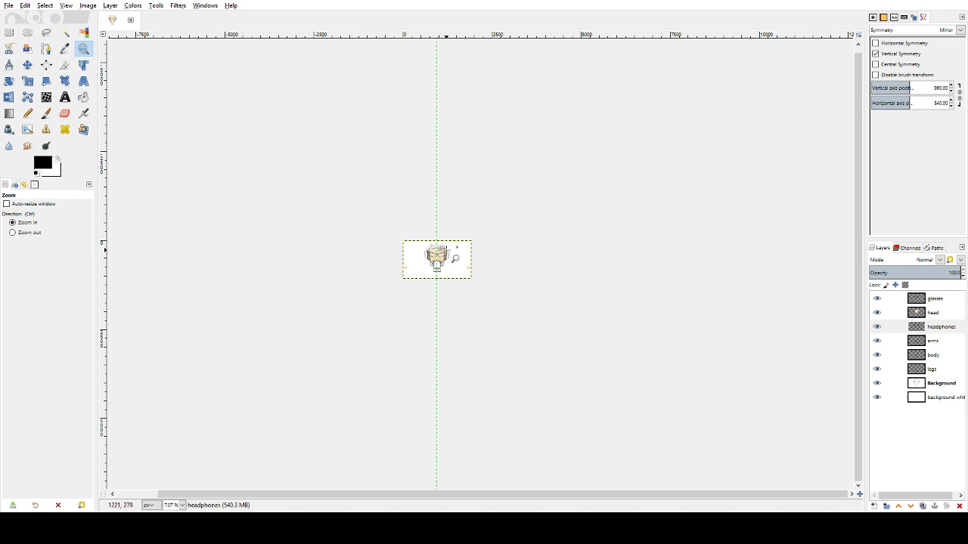
key("2")
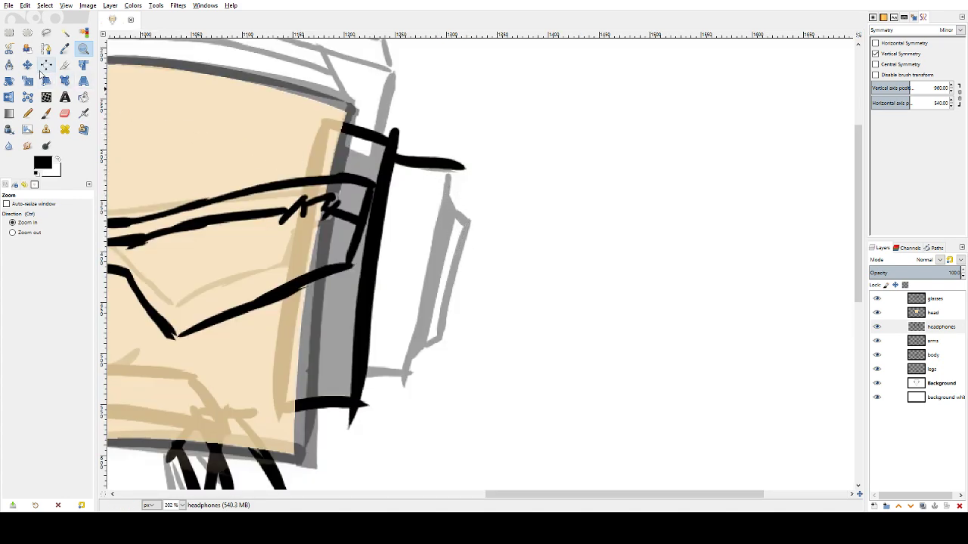
left_click(45, 114)
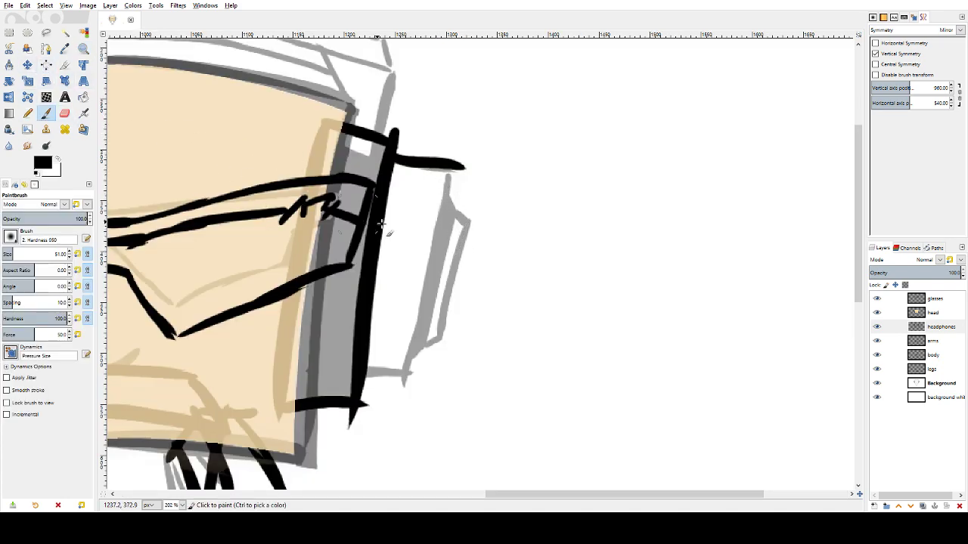
key("ctrl+z")
left_click_drag(390, 160, 454, 173)
key("ctrl+z")
key("ctrl+z")
left_click_drag(394, 161, 457, 180)
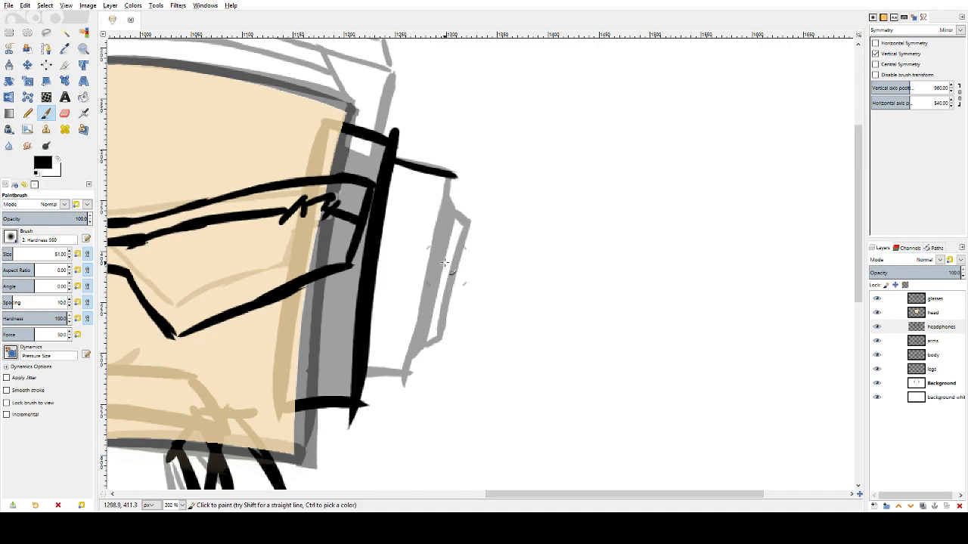
- Paint the mirrored slanted outer sides and short bottom edges of the ear cups, undoing poor strokes
key("z")
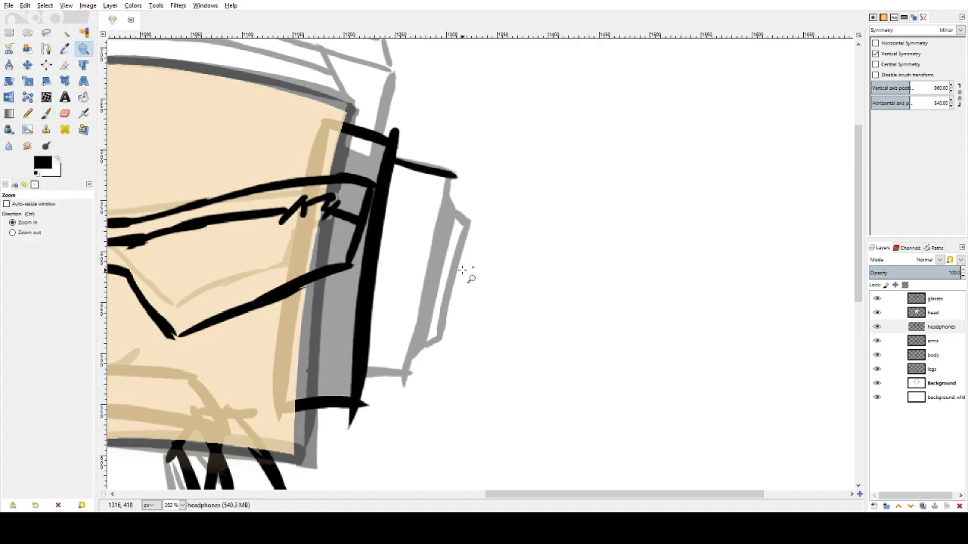
left_click(463, 278)
left_click(461, 281)
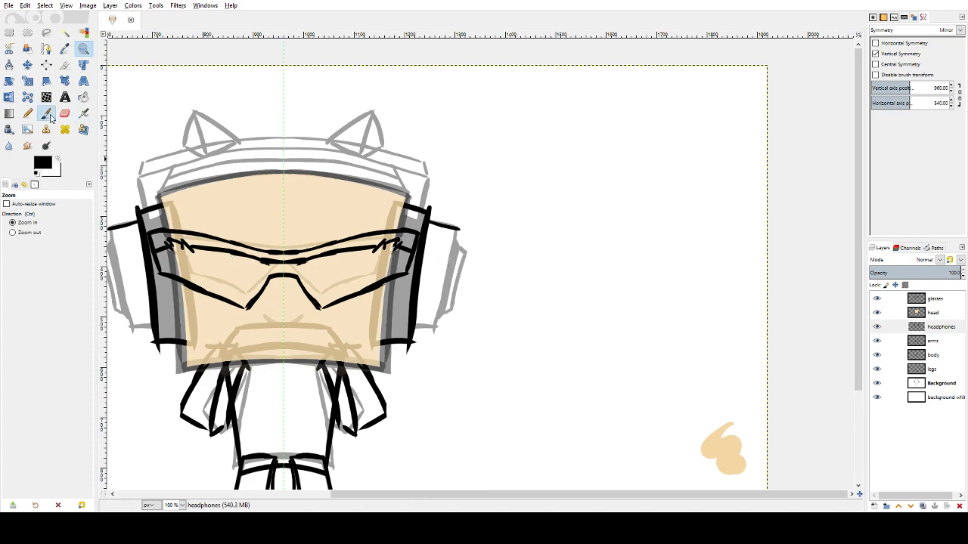
key("p")
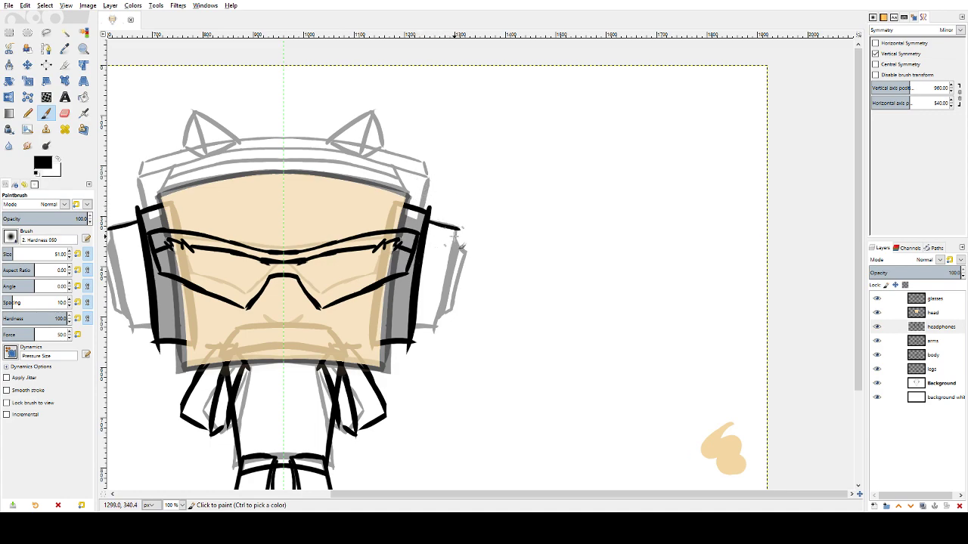
left_click_drag(457, 227, 439, 310)
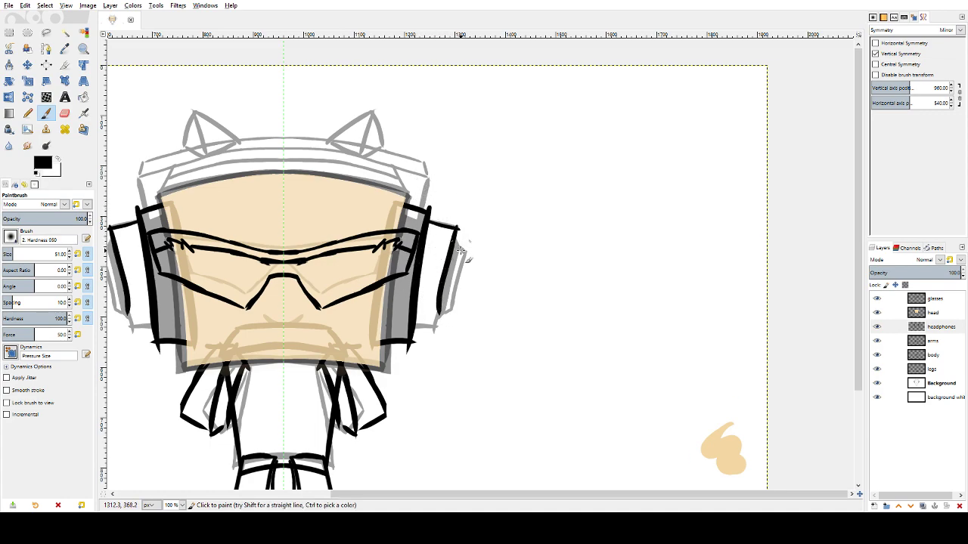
key("ctrl+z")
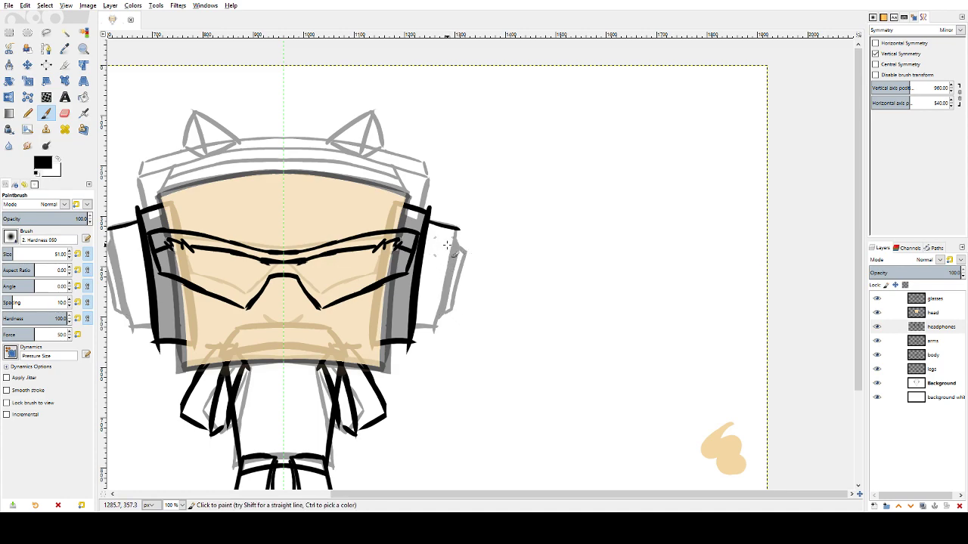
left_click_drag(459, 226, 439, 330)
key("ctrl+z")
left_click_drag(460, 223, 434, 332)
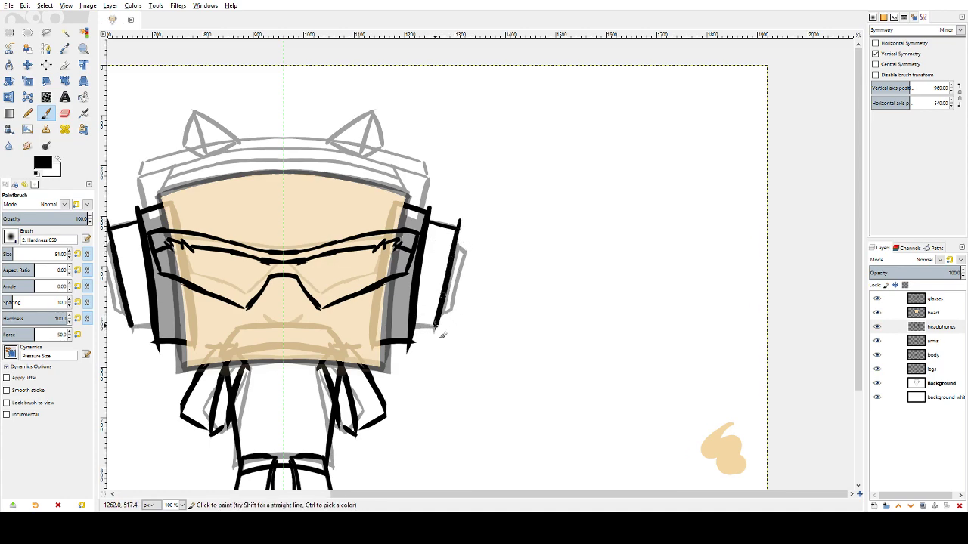
key("ctrl+z")
mouse_move(459, 226)
left_mouse_down()
mouse_move(436, 328)
mouse_move(438, 299)
mouse_move(438, 327)
left_mouse_up()
key("ctrl+z")
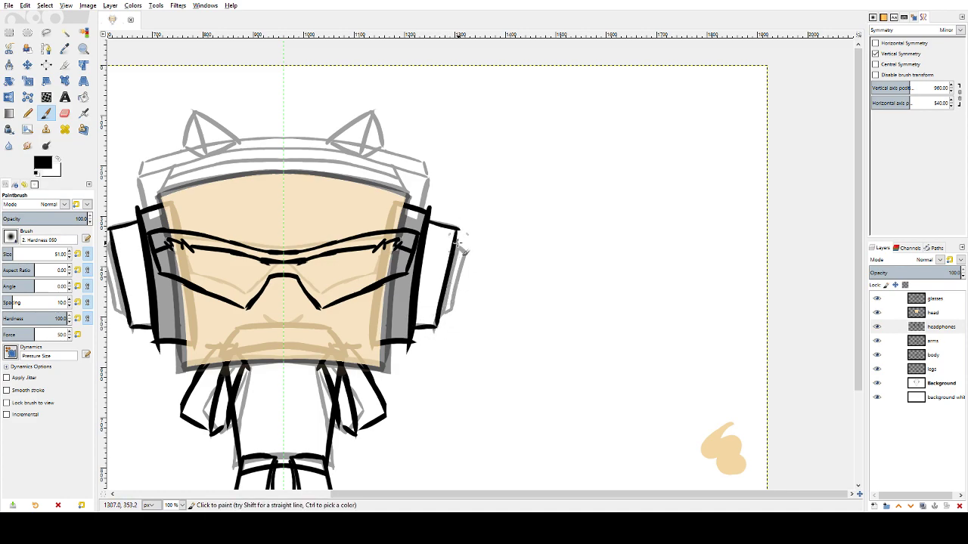
- Paint the narrow angled caps along the outer sides of both ear cups, undoing poor strokes
left_click_drag(457, 246, 439, 314)
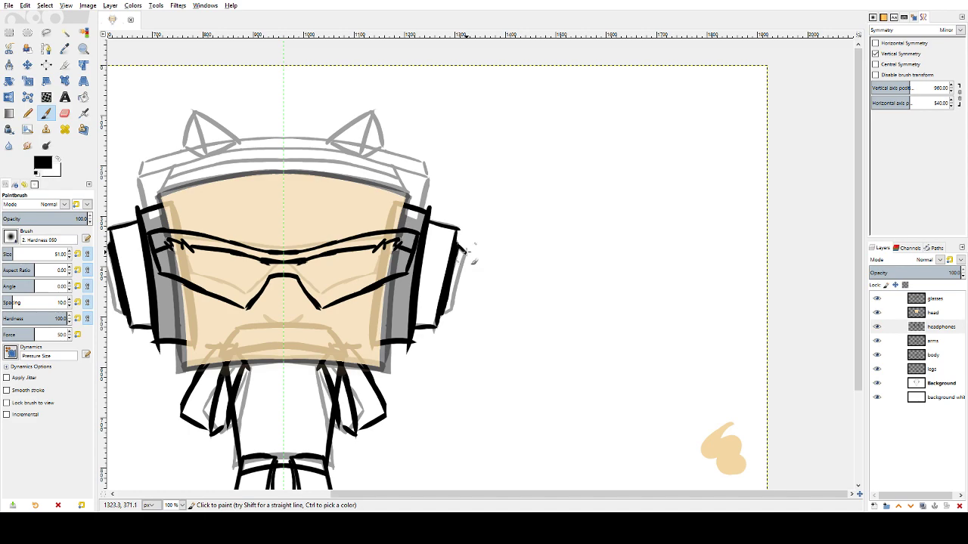
left_click_drag(465, 254, 454, 304)
key("ctrl+z")
mouse_move(466, 254)
left_mouse_down()
mouse_move(455, 309)
mouse_move(438, 320)
left_mouse_up()
key("ctrl+z")
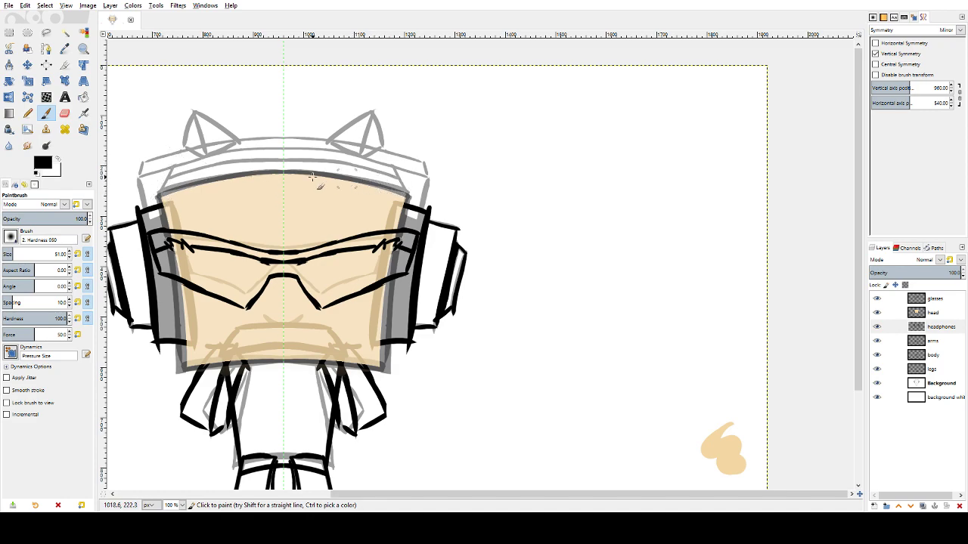
- Make the head layer active and raise its opacity to 84.1
left_click(933, 314)
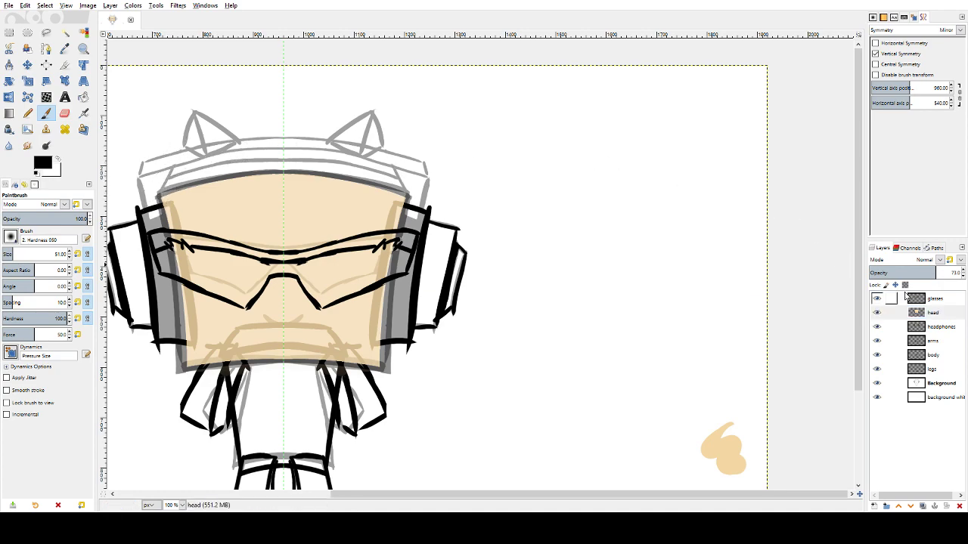
left_click(942, 274)
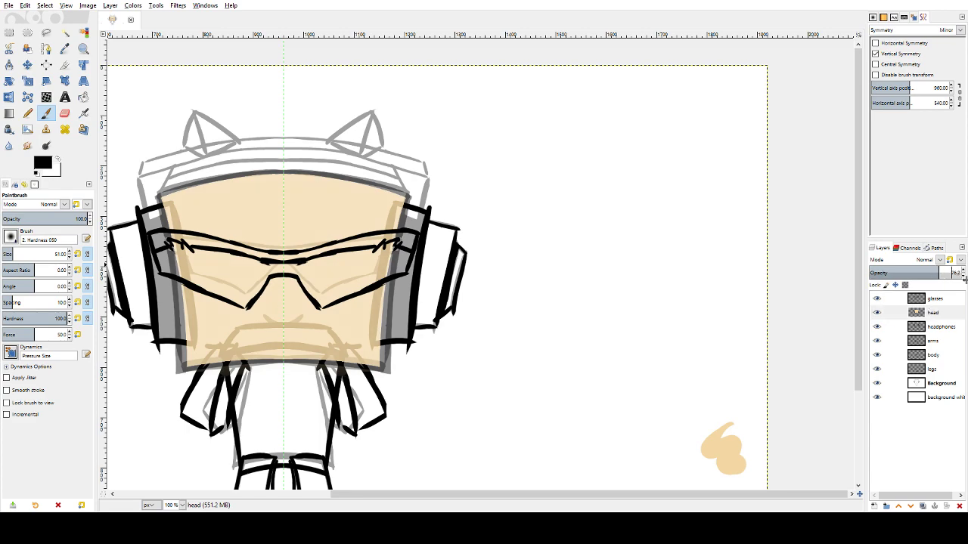
left_click_drag(942, 273, 947, 272)
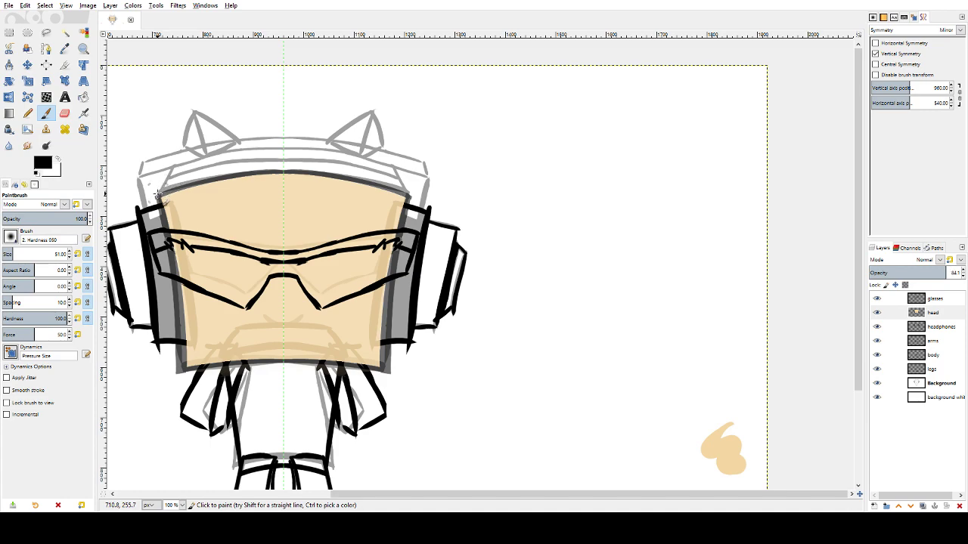
- Paint mirrored black lines on the head layer rising from the forehead corners and bending inward beneath the cat ears
mouse_move(156, 198)
left_mouse_down()
mouse_move(173, 161)
mouse_move(157, 198)
mouse_move(165, 179)
mouse_move(158, 197)
mouse_move(218, 151)
mouse_move(168, 175)
mouse_move(239, 141)
mouse_move(227, 144)
left_mouse_up()
key("ctrl+z")
key("ctrl+z")
key("ctrl+z")
key("ctrl+z")
key("ctrl+z")
key("ctrl+z")
key("ctrl+z")
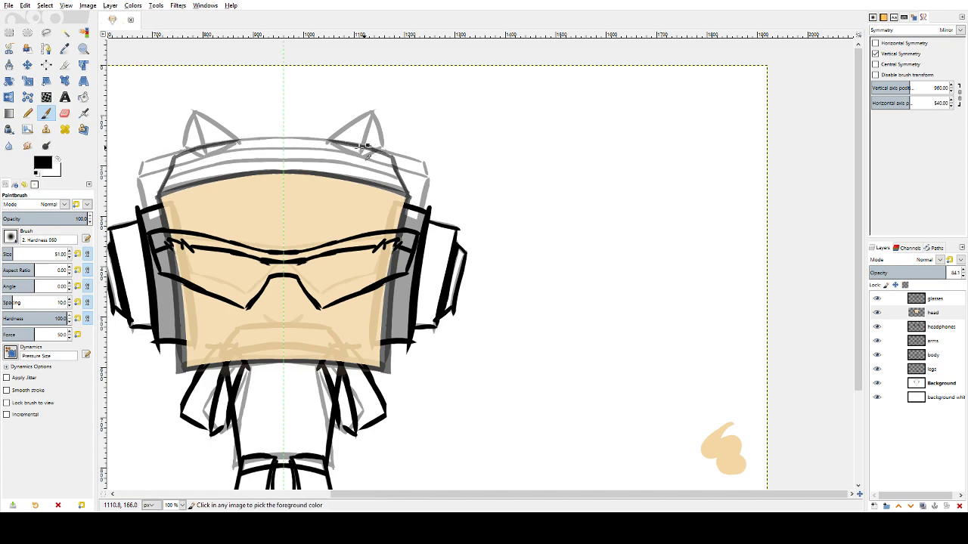
- Paint the curved top of the head across the symmetry axis, joining both upper sides and undoing uneven strokes
mouse_move(282, 139)
left_mouse_down()
mouse_move(225, 133)
mouse_move(234, 140)
mouse_move(220, 143)
mouse_move(257, 136)
mouse_move(201, 145)
left_mouse_up()
key("ctrl+z")
key("ctrl+z")
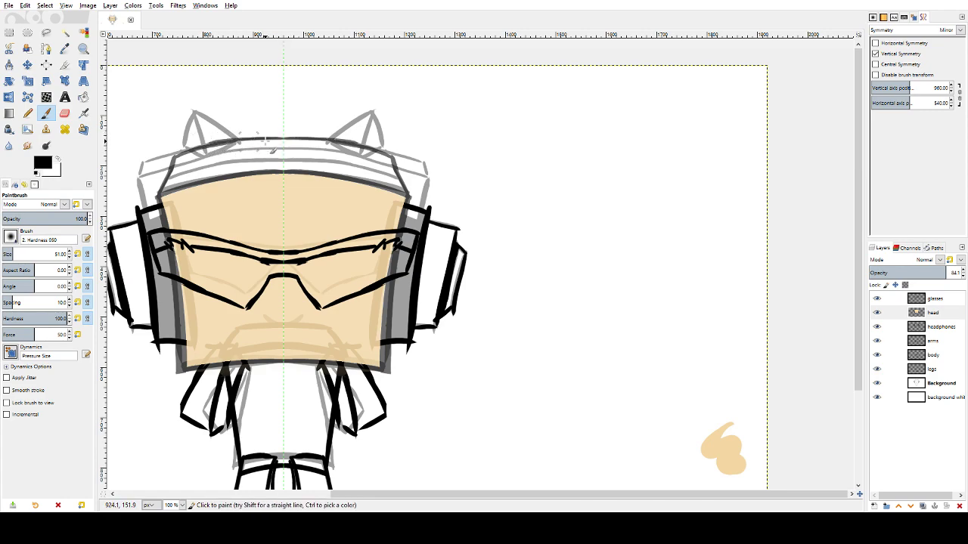
key("ctrl+z")
left_click_drag(282, 139, 213, 147)
key("ctrl+z")
left_click_drag(282, 140, 206, 144)
key("ctrl+z")
mouse_move(282, 139)
left_mouse_down()
mouse_move(206, 144)
mouse_move(242, 133)
mouse_move(220, 137)
left_mouse_up()
key("ctrl+z")
key("ctrl+z")
left_click_drag(282, 139, 192, 145)
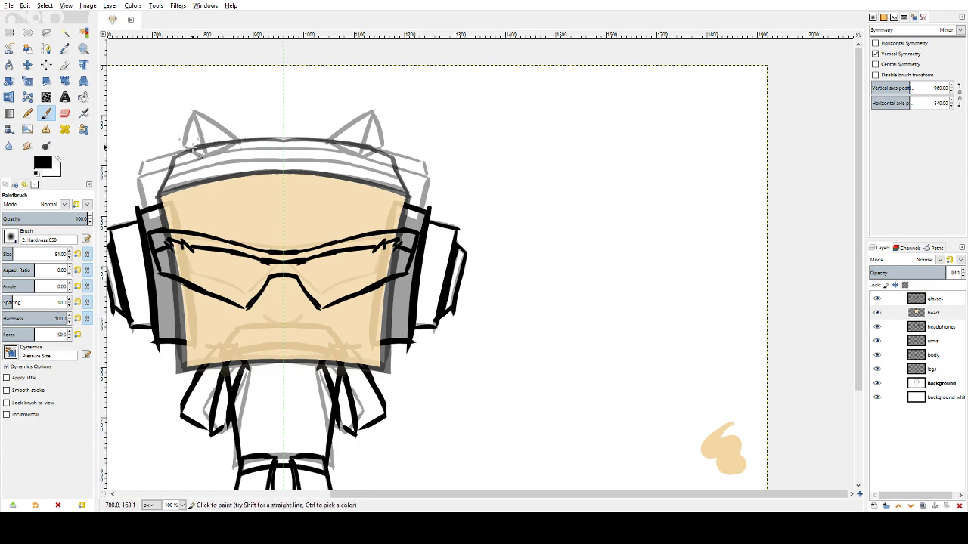
key("ctrl+z")
left_click_drag(282, 139, 169, 155)
key("ctrl+z")
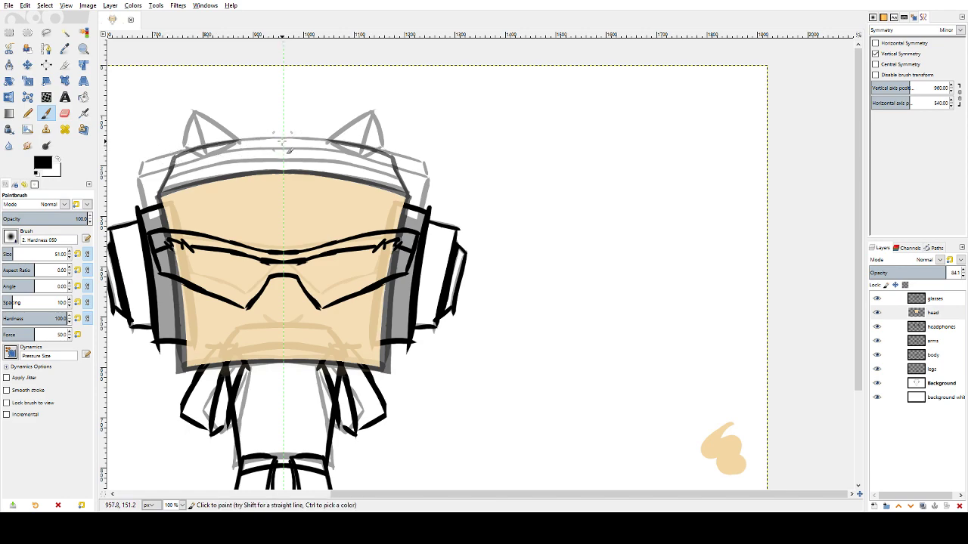
left_click_drag(282, 139, 192, 146)
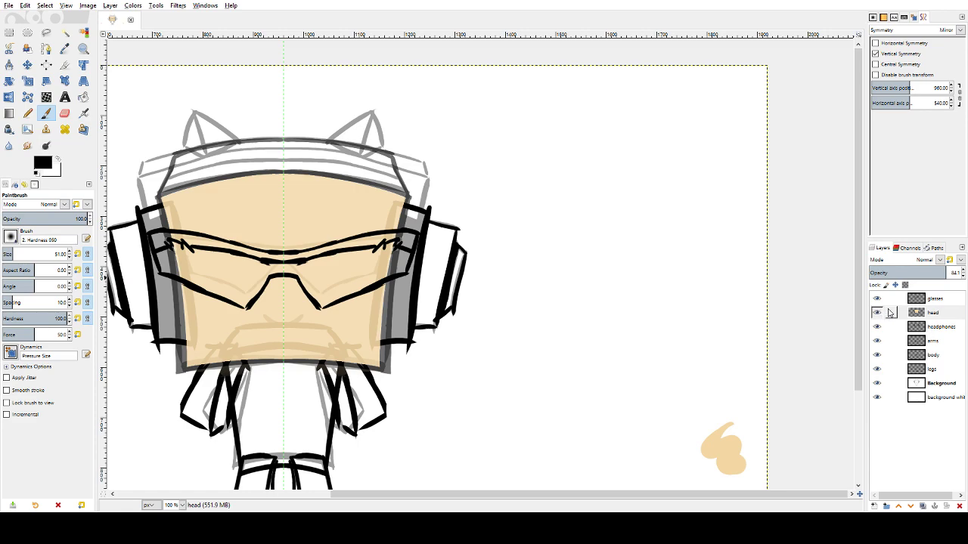
- Make the headphones layer active and paint the mirrored headband ends rising from the ear cushions to the sketched outer corners
left_click(892, 326)
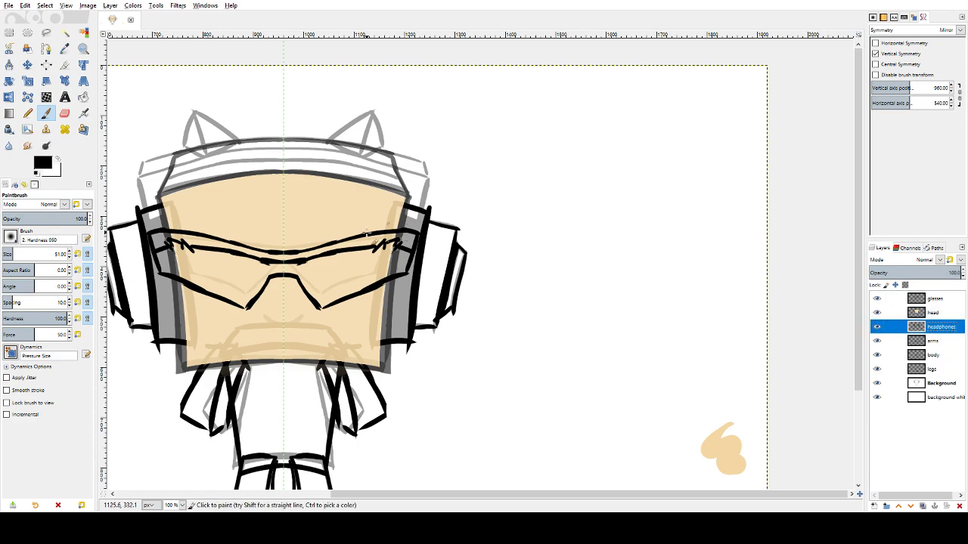
left_click_drag(544, 235, 591, 202)
key("ctrl+z")
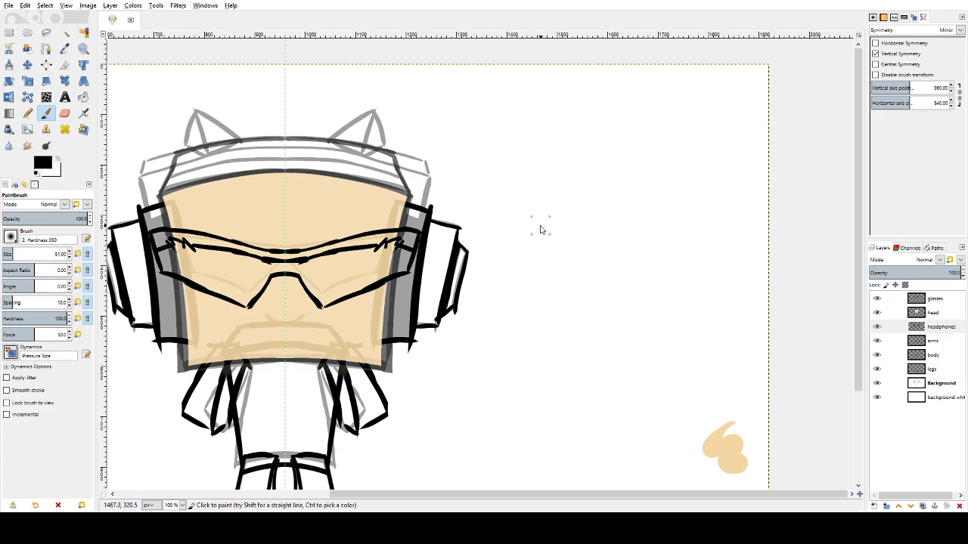
left_click(562, 143)
key("ctrl+z")
left_click_drag(590, 211, 753, 151)
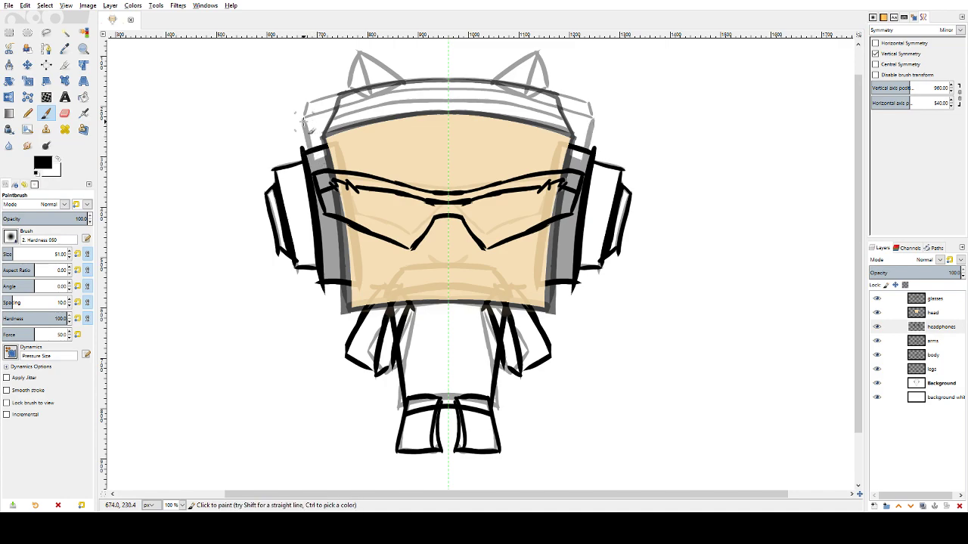
left_click_drag(304, 122, 310, 159)
key("ctrl+z")
left_click_drag(304, 120, 311, 161)
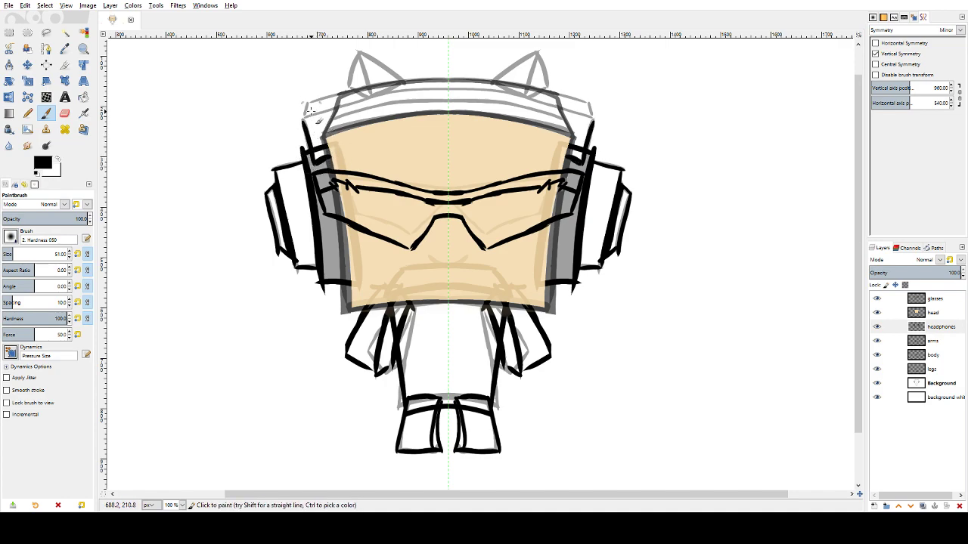
left_click_drag(306, 103, 303, 119)
key("ctrl+z")
key("ctrl+z")
key("ctrl+z")
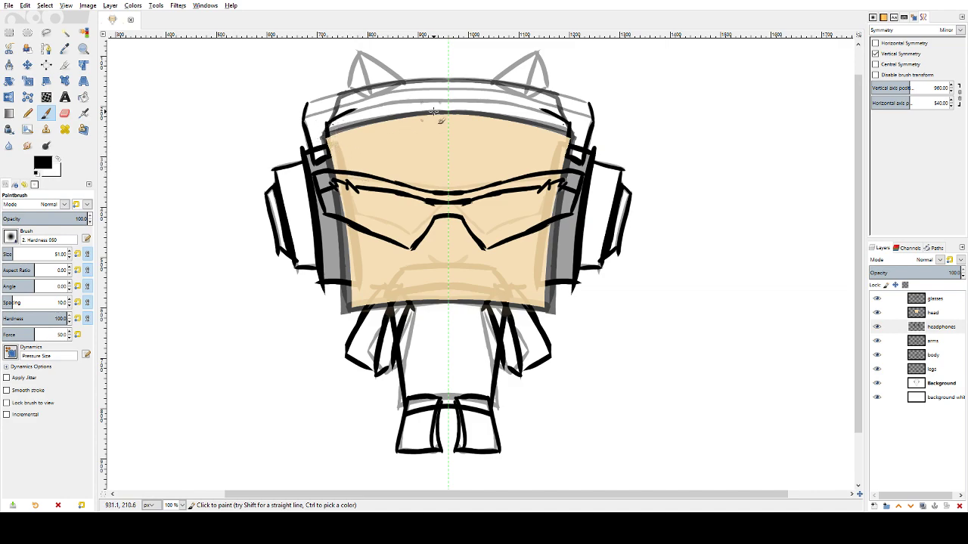
- Paint the headband's inner curve just above the forehead across the symmetry axis, undoing poor strokes
left_click_drag(340, 118, 437, 112)
left_click_drag(448, 102, 352, 105)
key("ctrl+z")
left_click_drag(450, 102, 350, 104)
key("ctrl+z")
left_click_drag(454, 101, 354, 105)
key("ctrl+z")
key("ctrl+z")
mouse_move(327, 124)
left_mouse_down()
mouse_move(404, 114)
mouse_move(345, 112)
left_mouse_up()
key("ctrl+z")
key("ctrl+z")
mouse_move(447, 101)
left_mouse_down()
mouse_move(327, 122)
mouse_move(378, 108)
mouse_move(338, 110)
mouse_move(456, 100)
mouse_move(378, 108)
left_mouse_up()
key("ctrl+z")
key("ctrl+z")
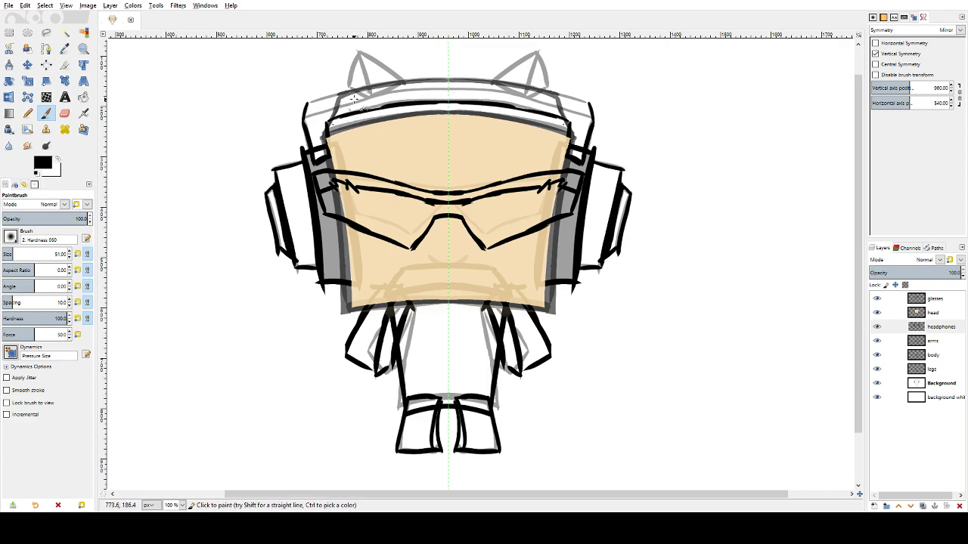
- Paint the headband's mirrored upper edge from its outer corners toward the cat ears, undoing and redoing strokes to keep the best version
left_click_drag(306, 105, 380, 86)
key("ctrl+z")
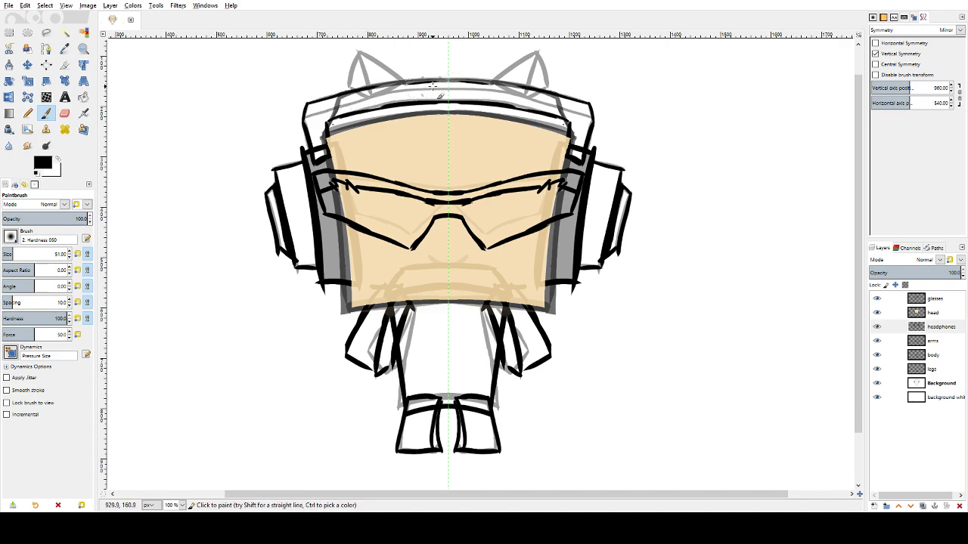
key("ctrl+z")
key("z")
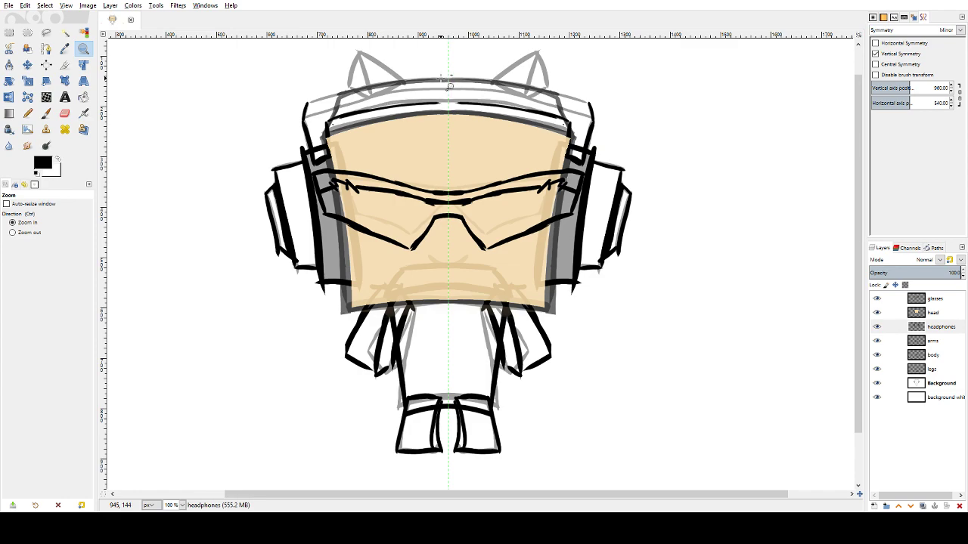
key("ctrl+y")
key("ctrl+y")
key("ctrl+y")
key("ctrl+z")
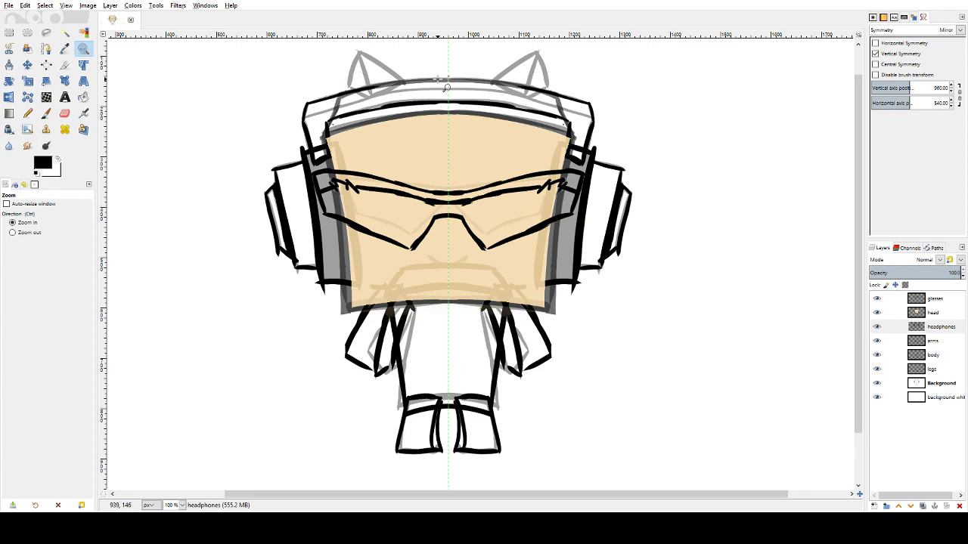
- Close the headband's upper edge across the symmetry axis and paint the curved line running through the middle of the band
left_click_drag(438, 79, 375, 87)
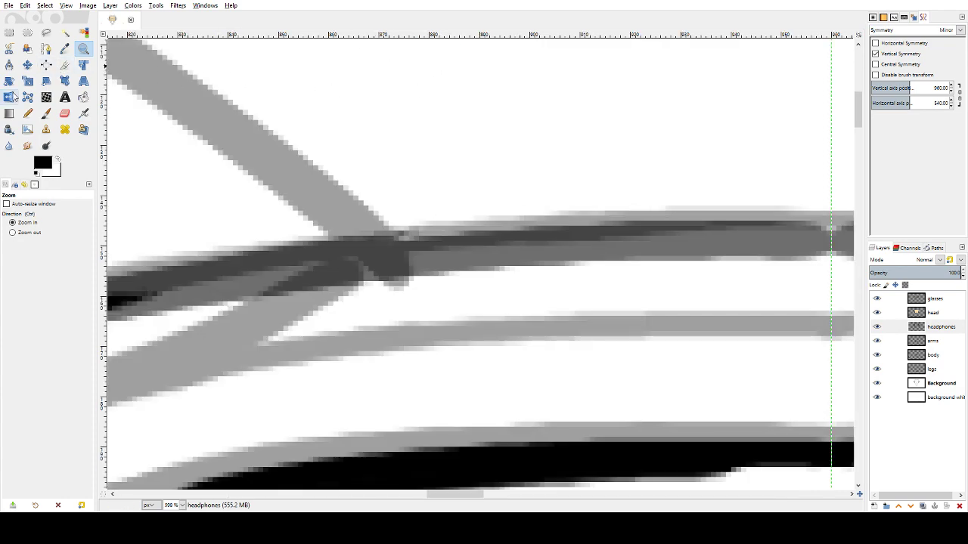
left_click(346, 177, "ctrl")
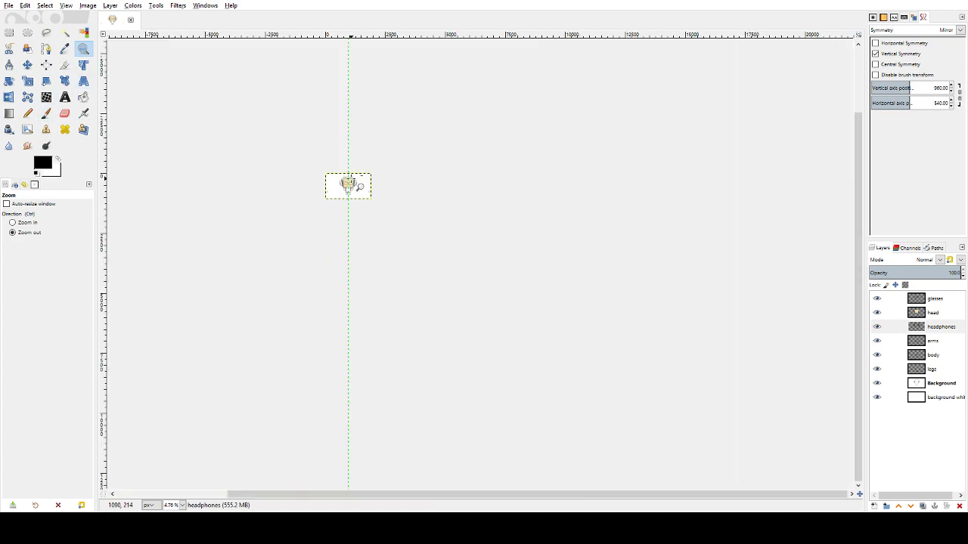
left_click_drag(348, 184, 366, 192)
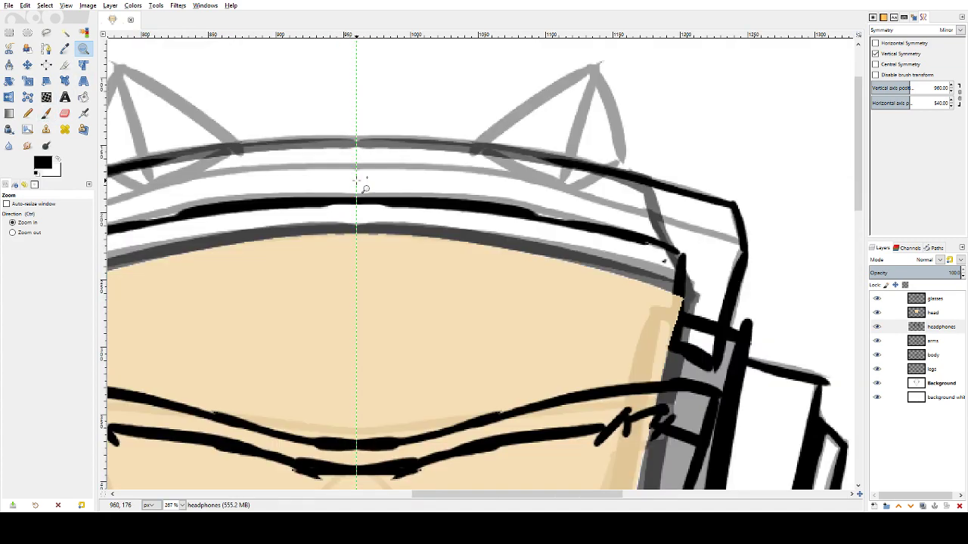
left_click(452, 154, "ctrl")
left_click(452, 153, "ctrl")
left_click(452, 154, "ctrl")
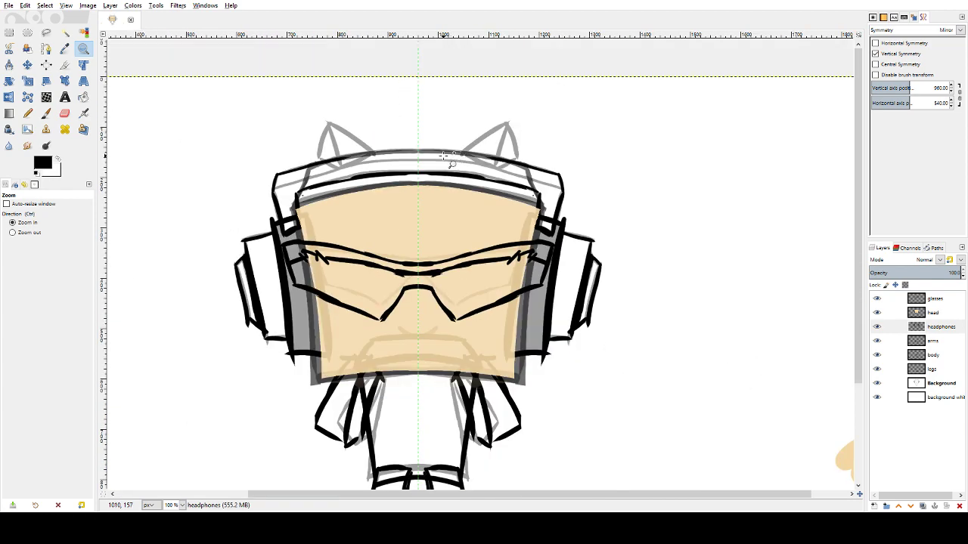
left_click(45, 113)
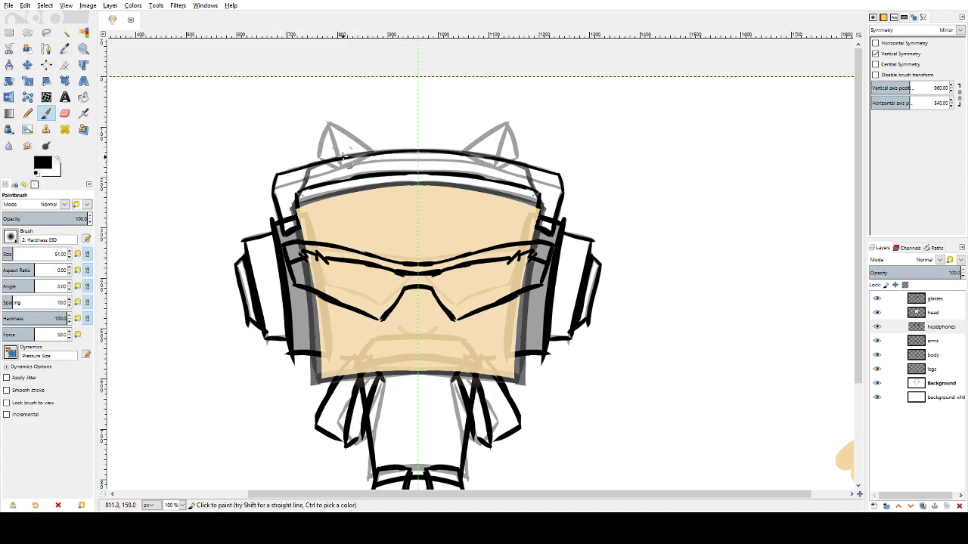
left_click_drag(342, 157, 393, 151)
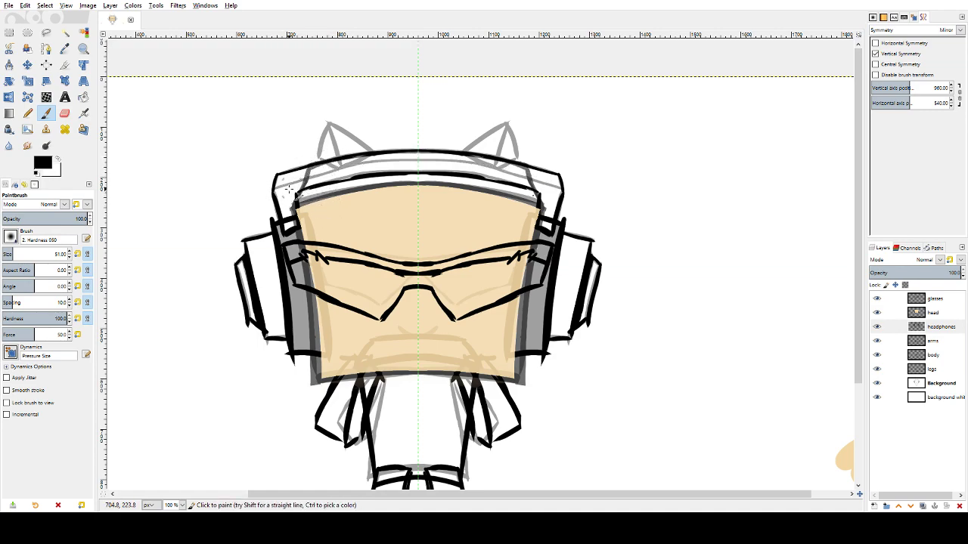
left_click(341, 167, "shift")
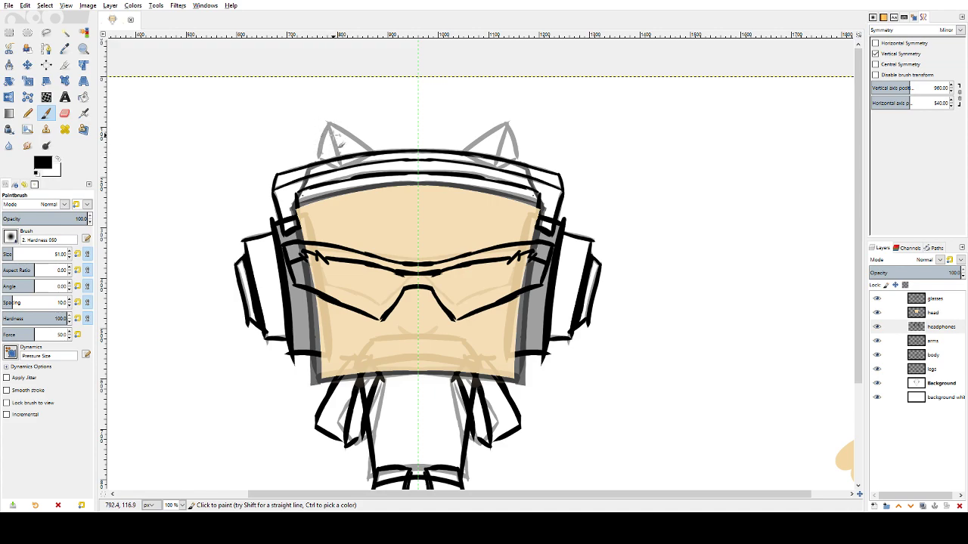
- Paint the vest's mirrored straps, short neckline, sides and curved lower hem over the torso on the Vest layer
scroll(815, 307, "down", 3)
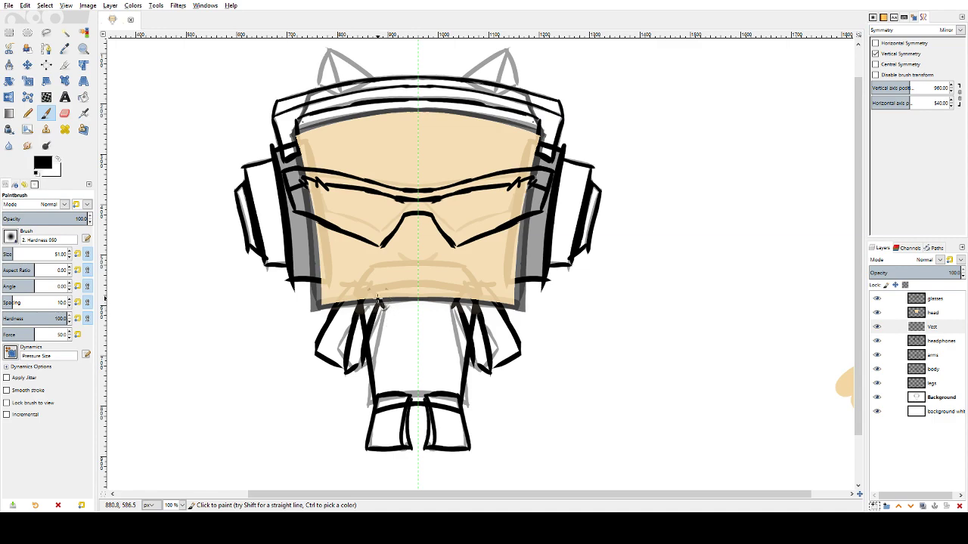
mouse_move(392, 302)
left_mouse_down()
mouse_move(393, 326)
mouse_move(443, 325)
left_mouse_up()
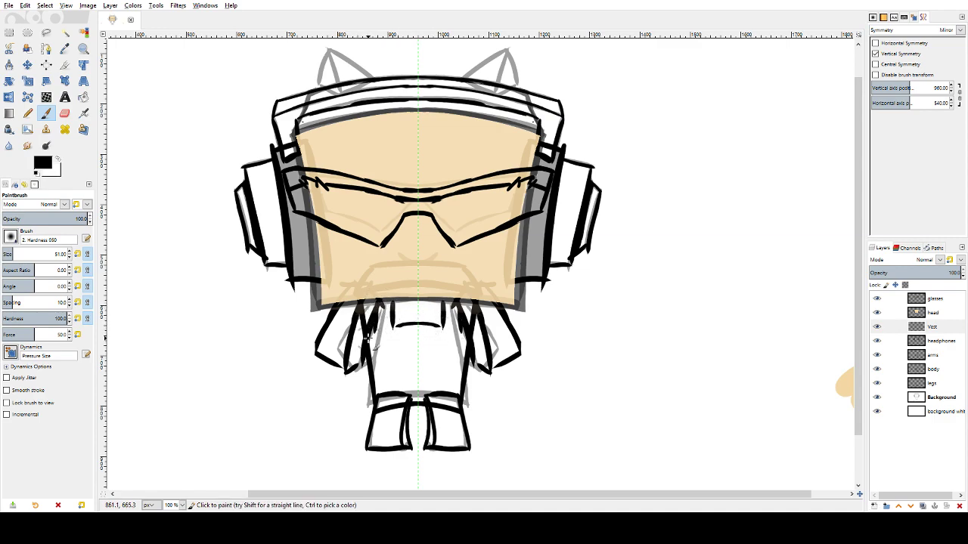
mouse_move(369, 334)
left_mouse_down()
mouse_move(371, 374)
mouse_move(388, 378)
mouse_move(362, 382)
mouse_move(422, 378)
left_mouse_up()
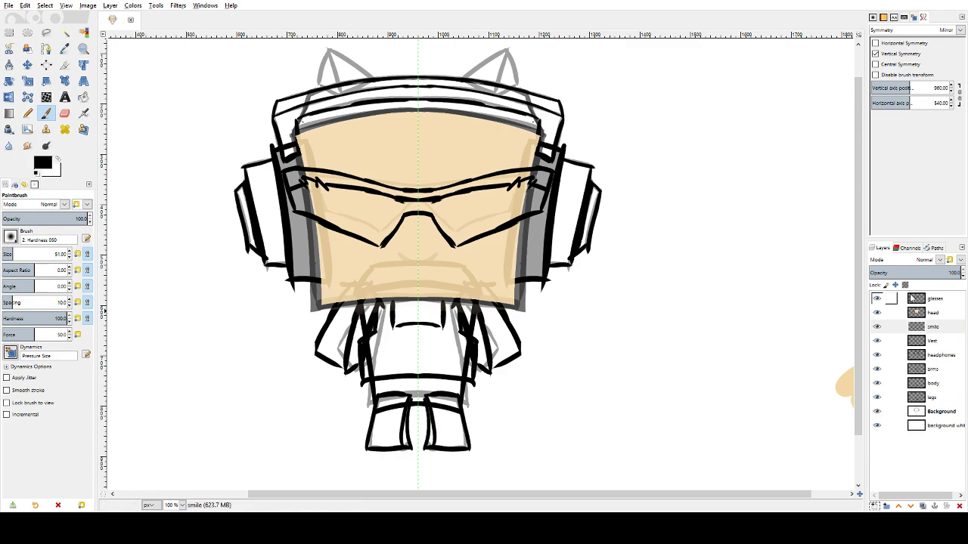
- Move the smile layer above the head layer and paint a mirrored curved smile below the glasses, undoing a poor stroke
left_click(931, 332)
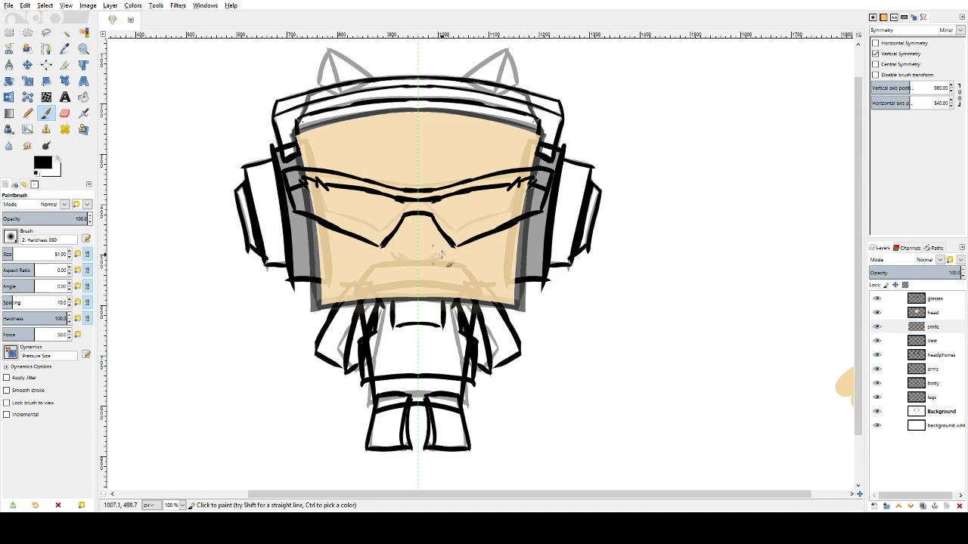
left_click(937, 331)
left_click_drag(940, 308, 939, 306)
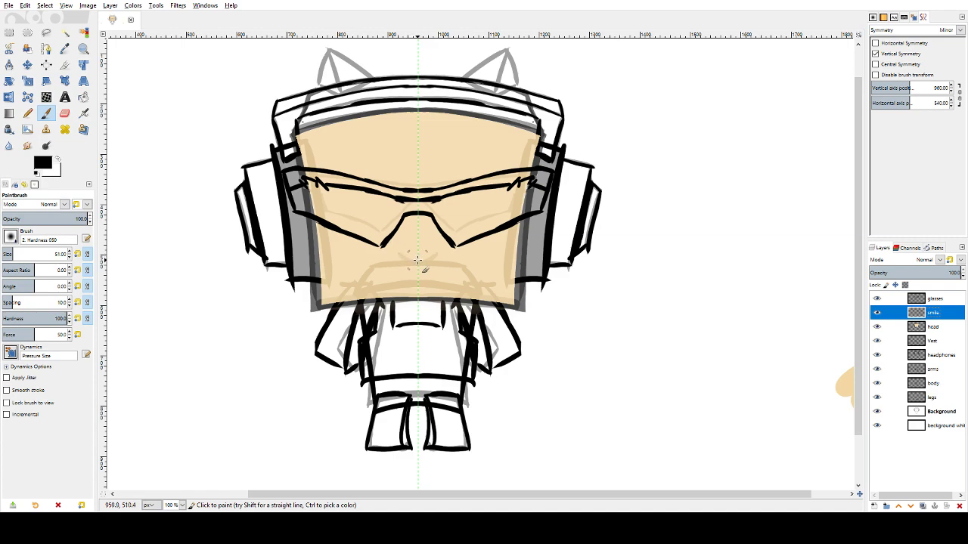
left_click_drag(417, 262, 439, 255)
key("ctrl+z")
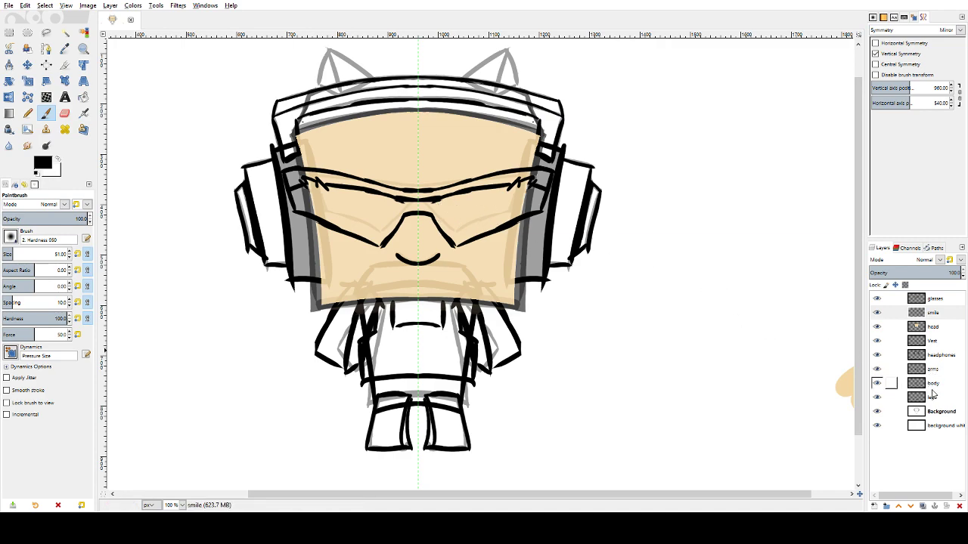
- Paint the mirrored nose pads and inner bridge line on the glasses layer, undoing uneven strokes
left_click(938, 301)
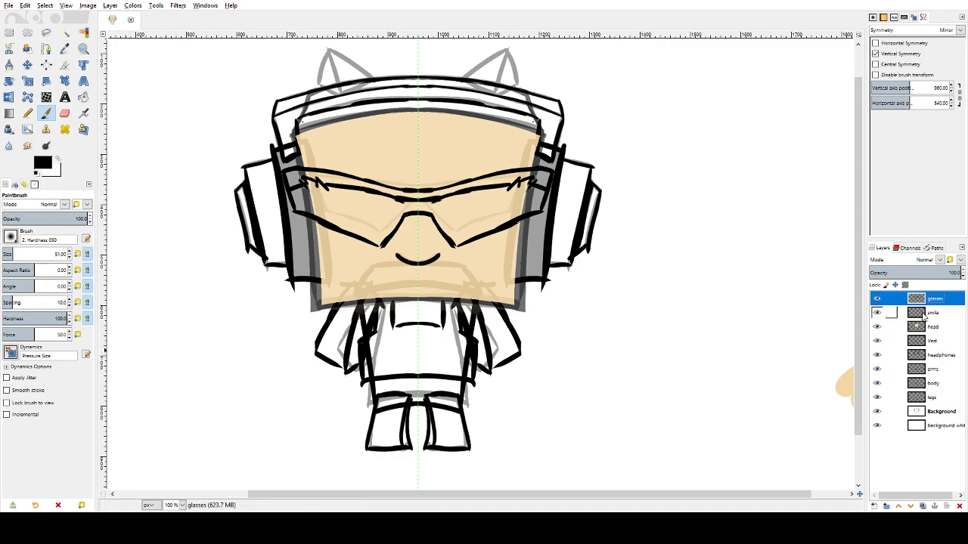
left_click_drag(420, 215, 428, 234)
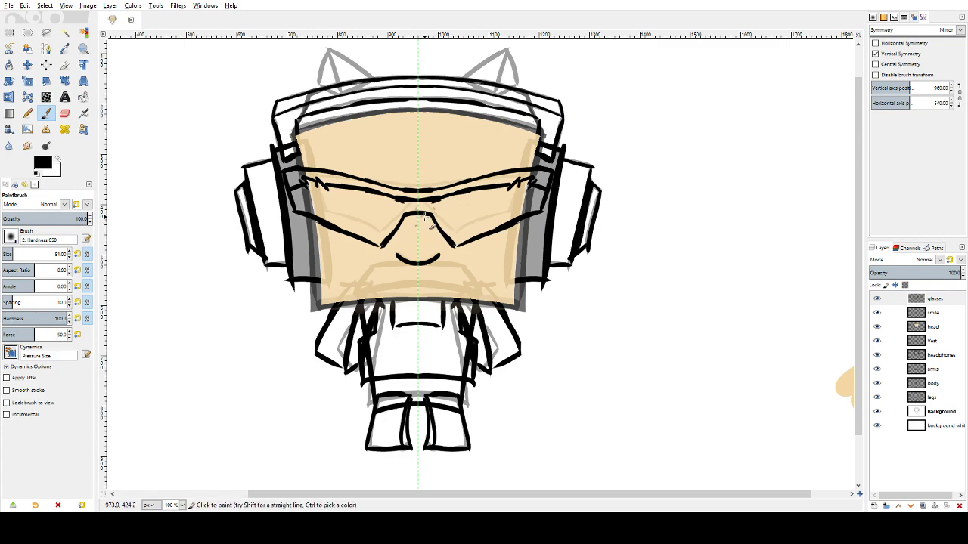
mouse_move(434, 237)
left_mouse_down()
mouse_move(452, 237)
mouse_move(445, 221)
left_mouse_up()
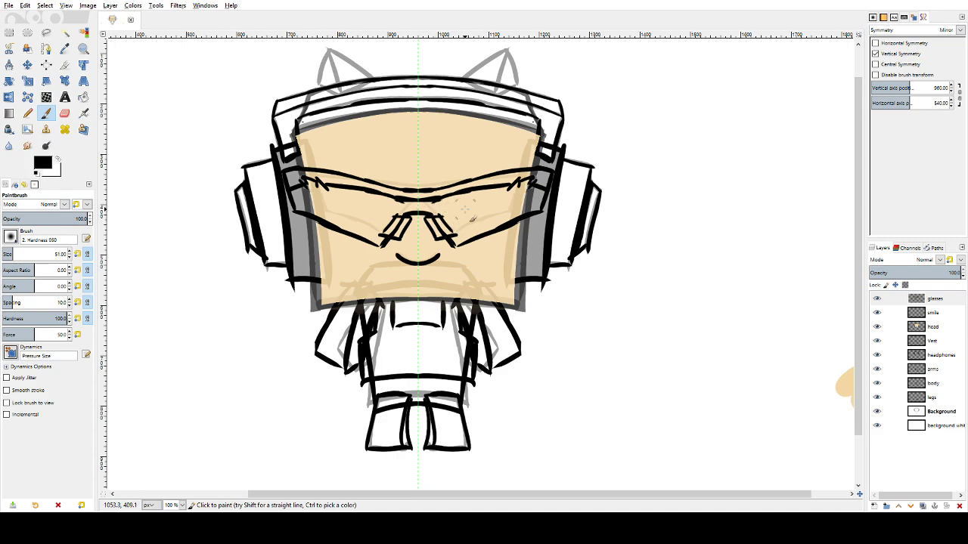
key("ctrl+z")
left_click_drag(419, 207, 438, 209)
key("ctrl+z")
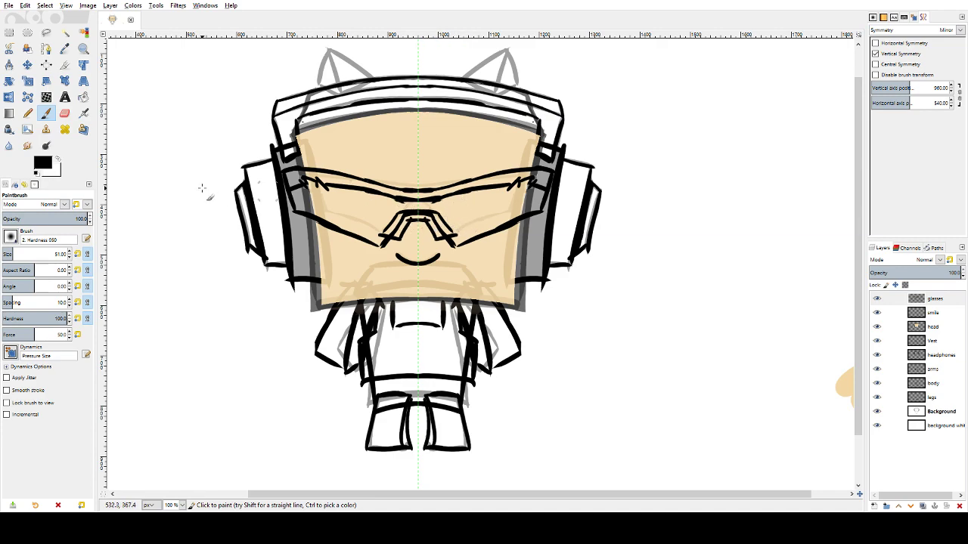
- Erase the extra lines inside the nose bridge and at the outer lens edges, and repaint the lens edges cleanly with the Paintbrush
left_click(64, 113)
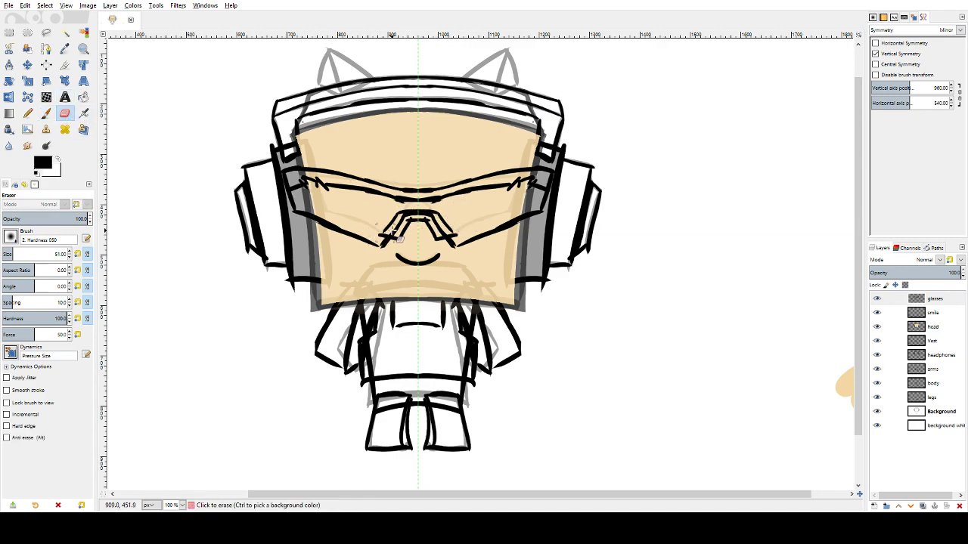
mouse_move(401, 217)
left_mouse_down()
mouse_move(393, 230)
mouse_move(408, 226)
mouse_move(400, 236)
mouse_move(435, 225)
mouse_move(406, 238)
left_mouse_up()
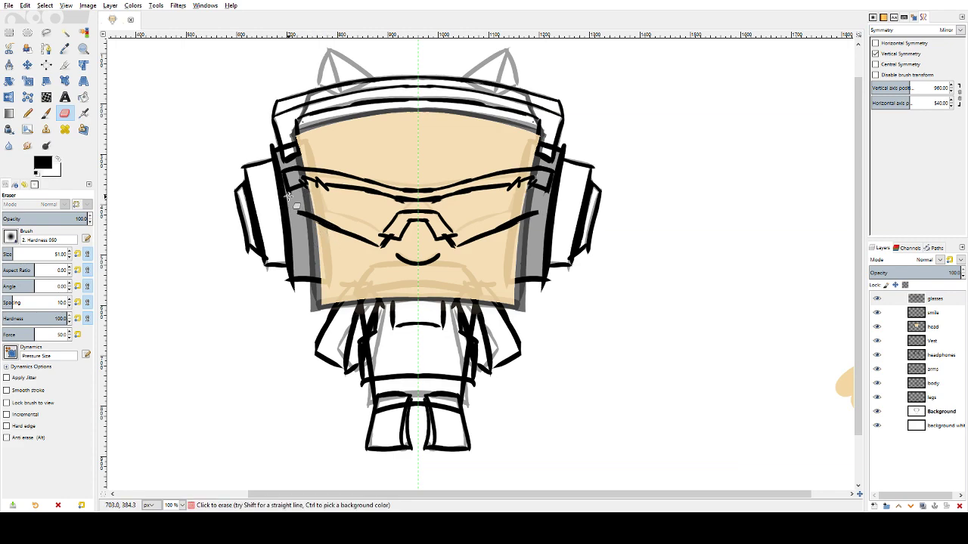
left_click(49, 115)
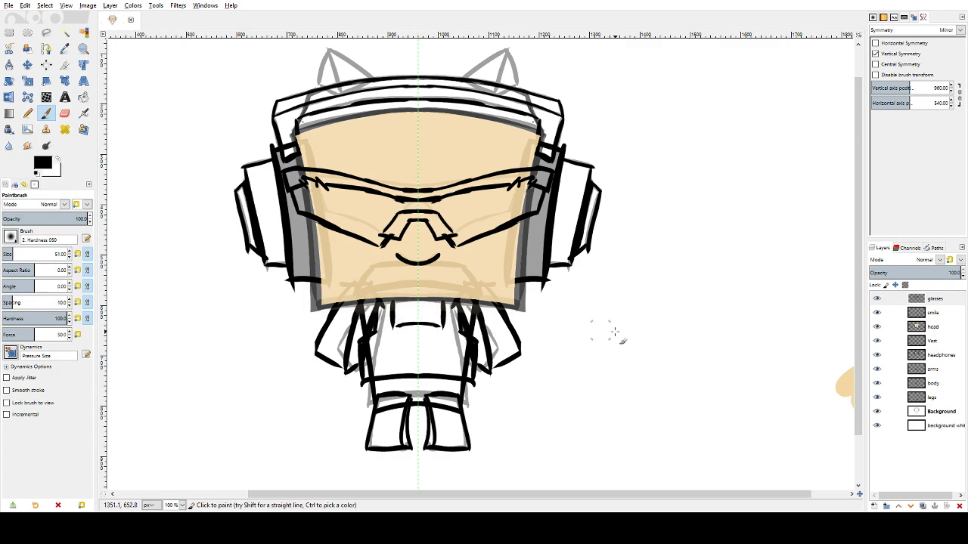
- Extend the vest's curved top edge out to both sides of the torso on the Vest layer
left_click(935, 342)
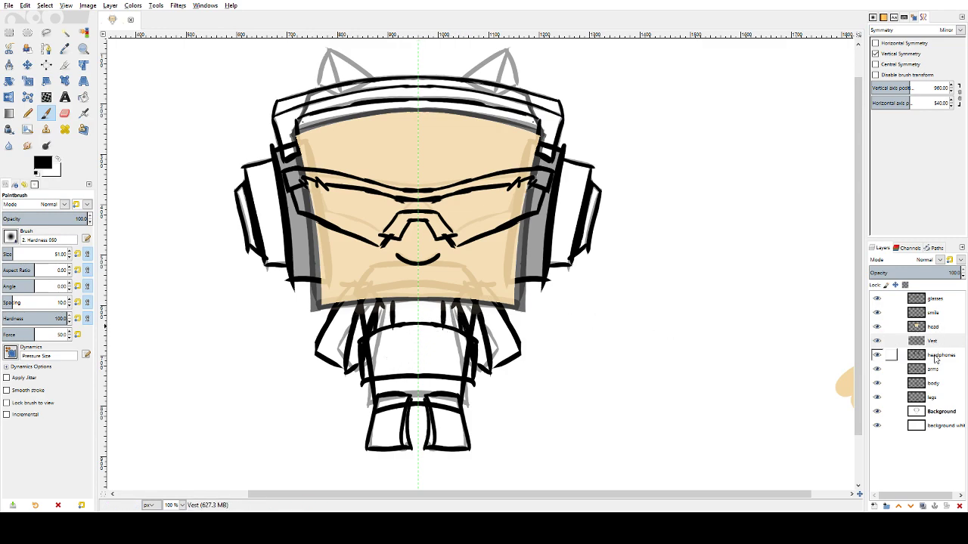
left_click(936, 327)
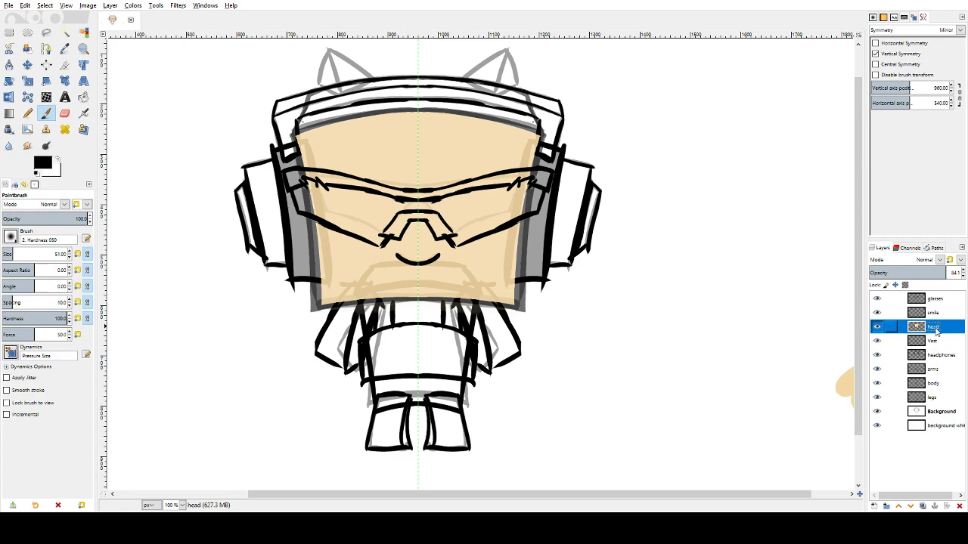
left_click(934, 341)
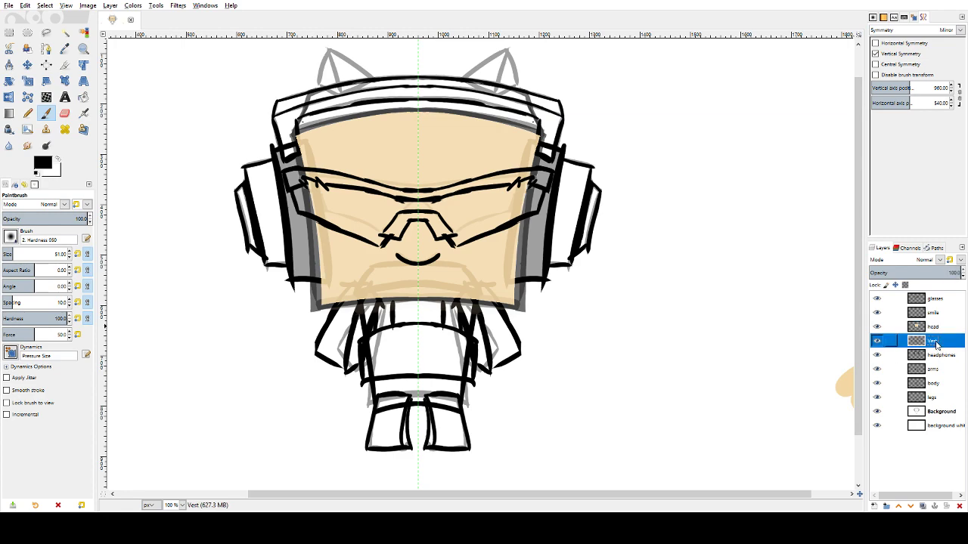
- Pick an orange-brown foreground color and bucket fill the torso on the body layer
left_click(935, 384)
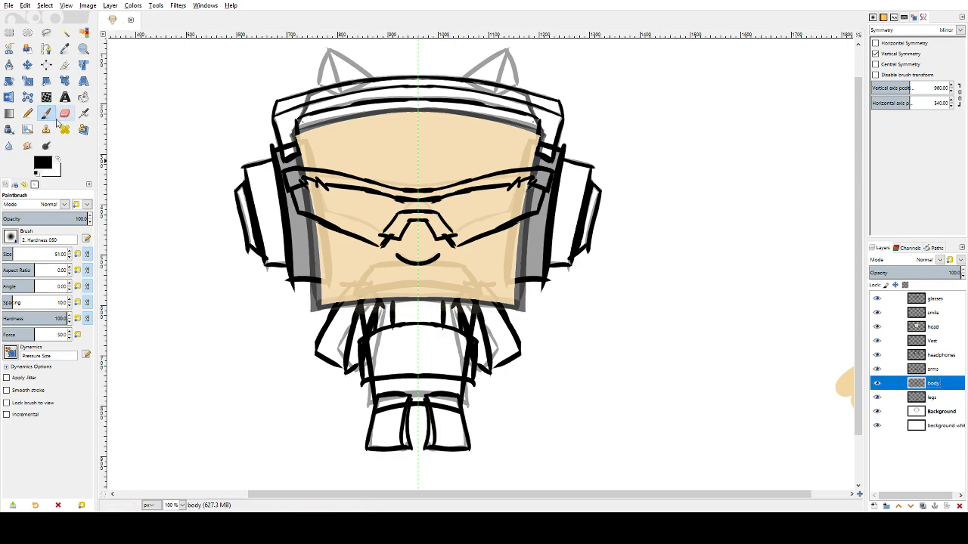
left_click(56, 159)
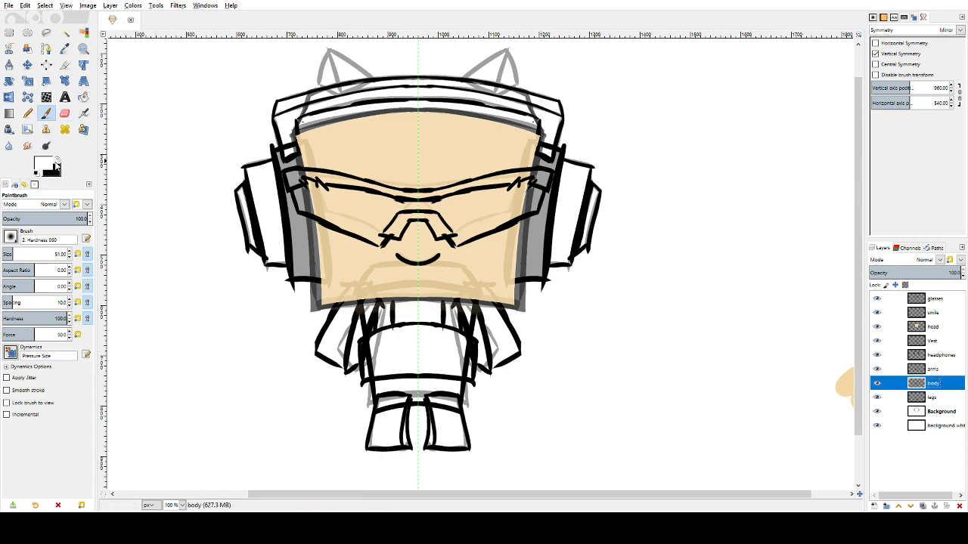
left_click(45, 162)
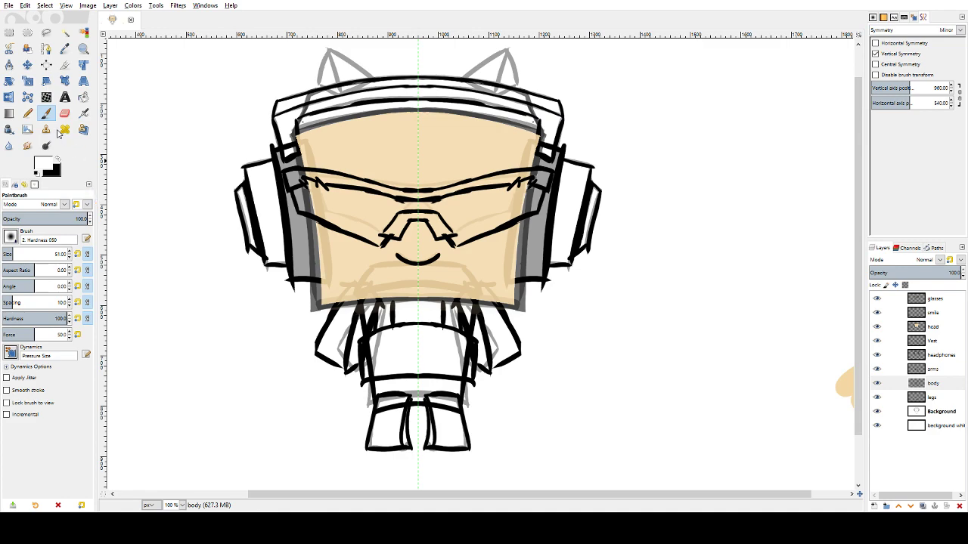
left_click(59, 130)
mouse_move(62, 124)
left_mouse_down()
mouse_move(53, 118)
mouse_move(59, 132)
mouse_move(58, 119)
left_mouse_up()
left_click(132, 250)
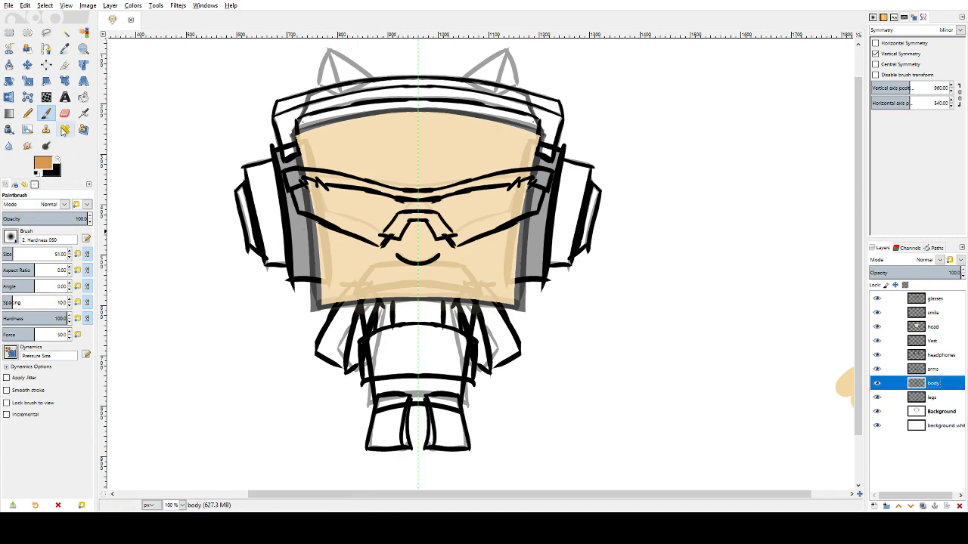
left_click(84, 99)
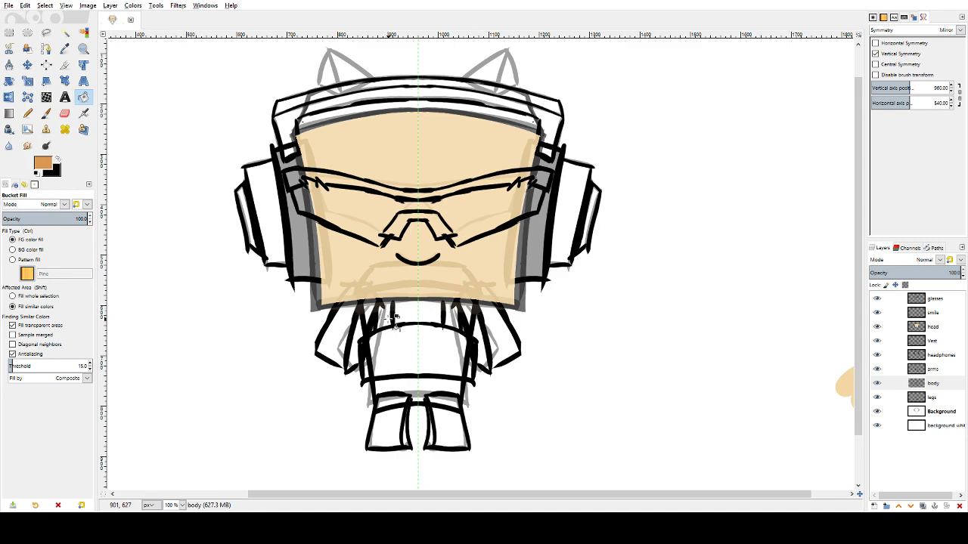
left_click(384, 315)
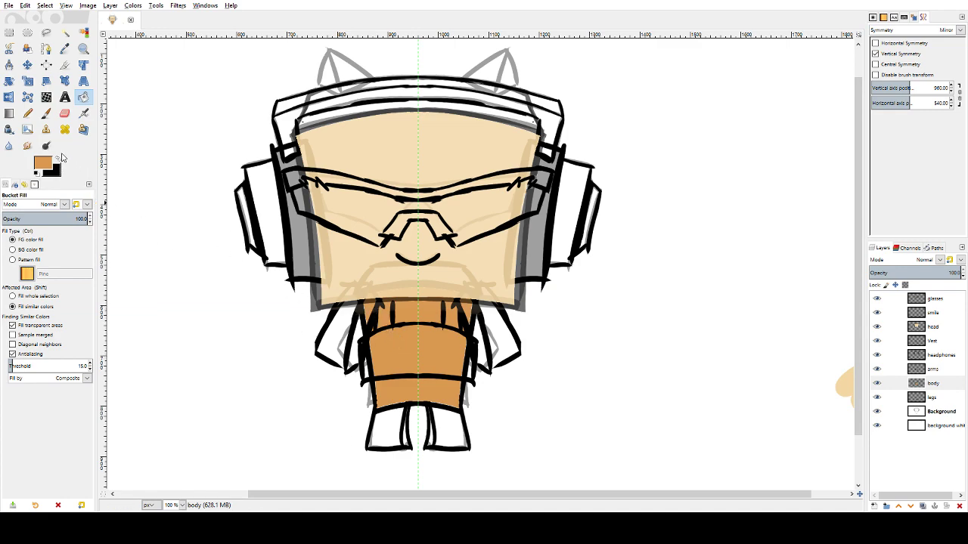
- Bucket fill the vest's torso section solid black on the Vest layer, including its leftover edge, and undo the fill that floods the canvas
left_click(891, 341)
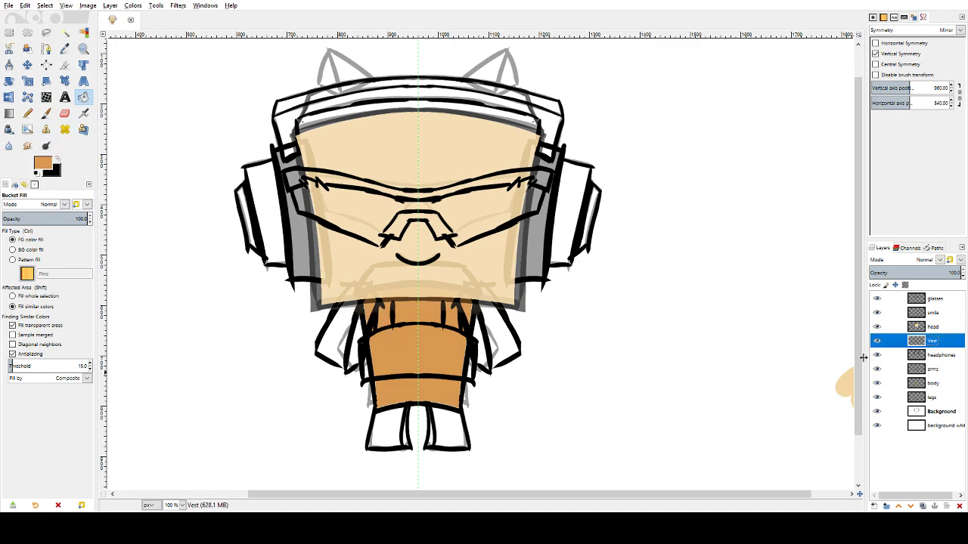
left_click(391, 348)
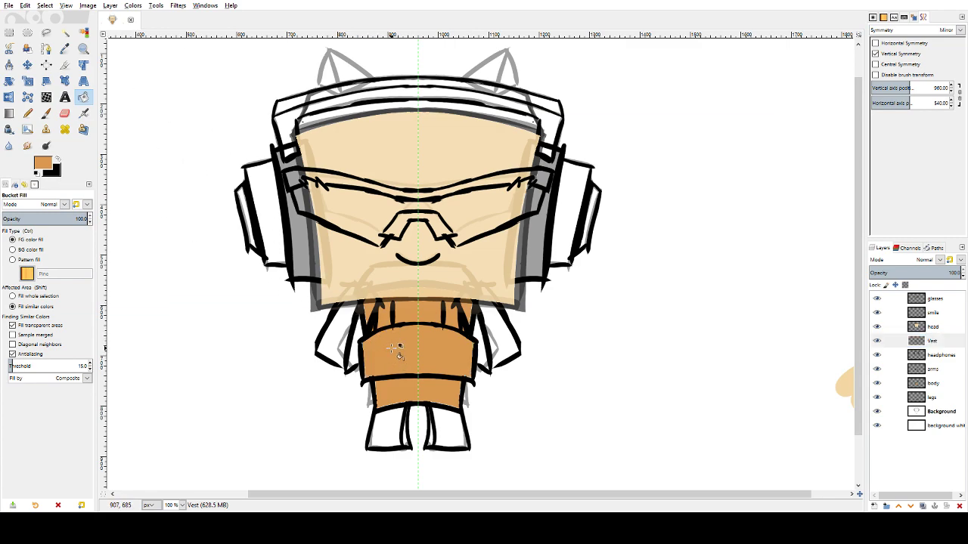
left_click(58, 159)
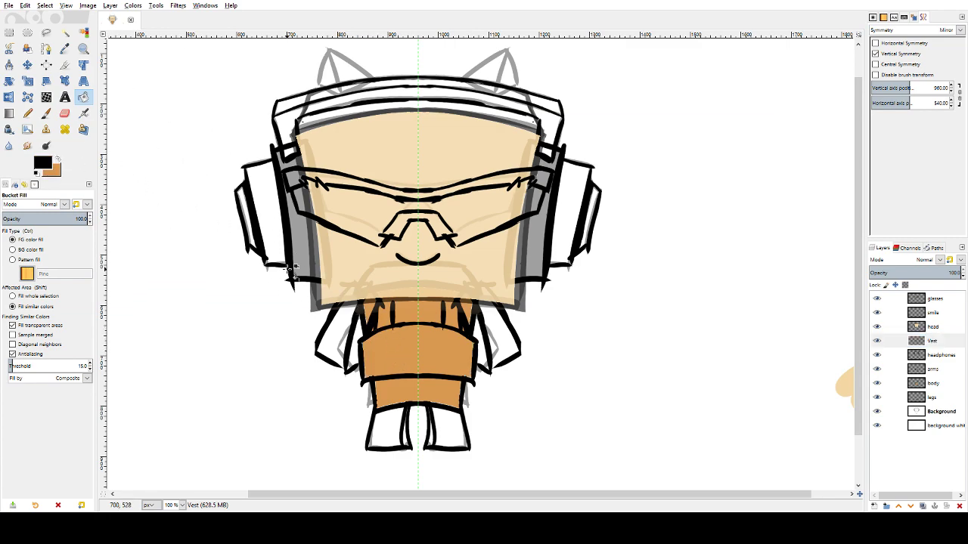
left_click(376, 343)
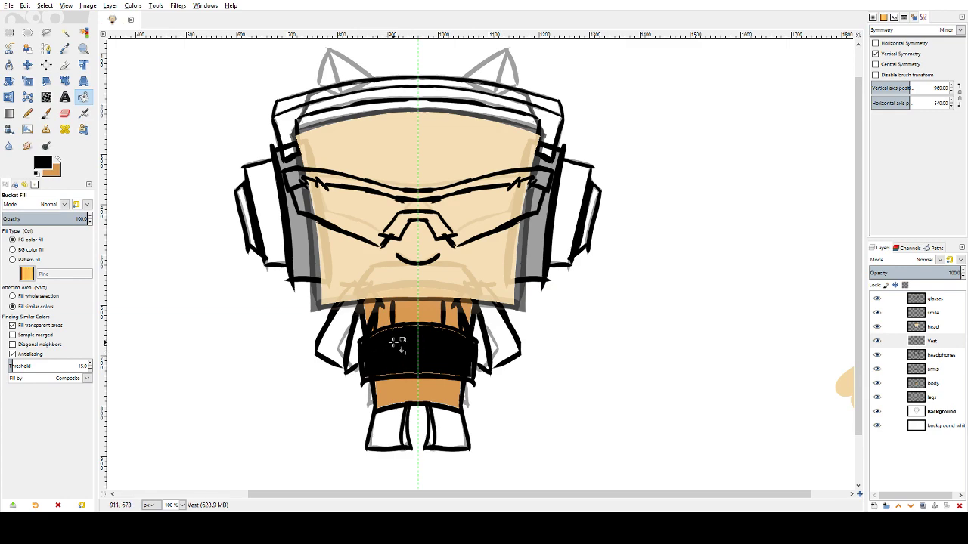
left_click(388, 332)
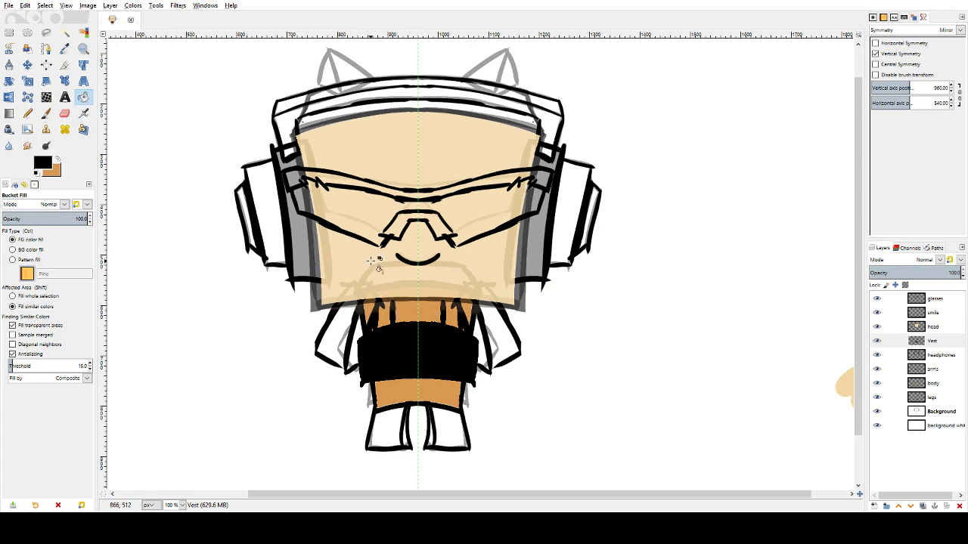
left_click(388, 310)
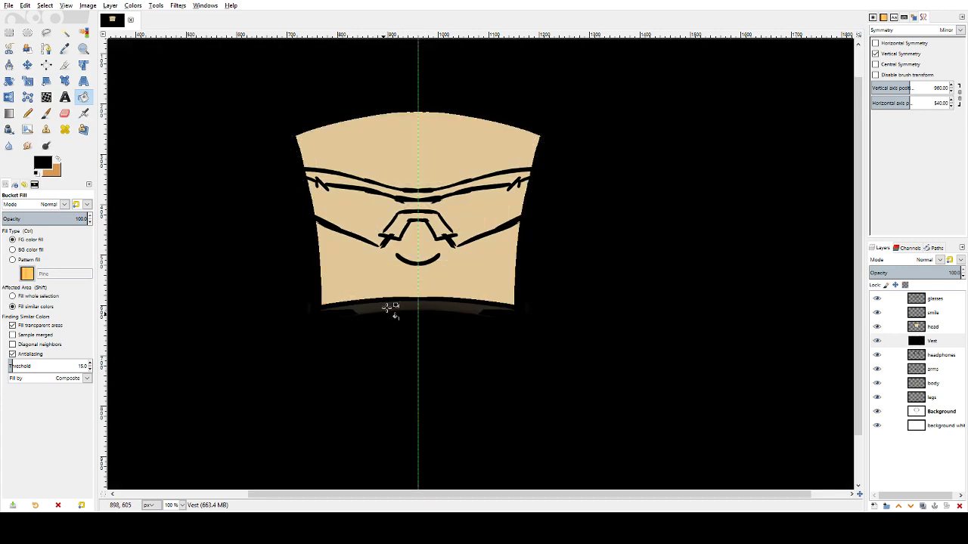
key("ctrl+z")
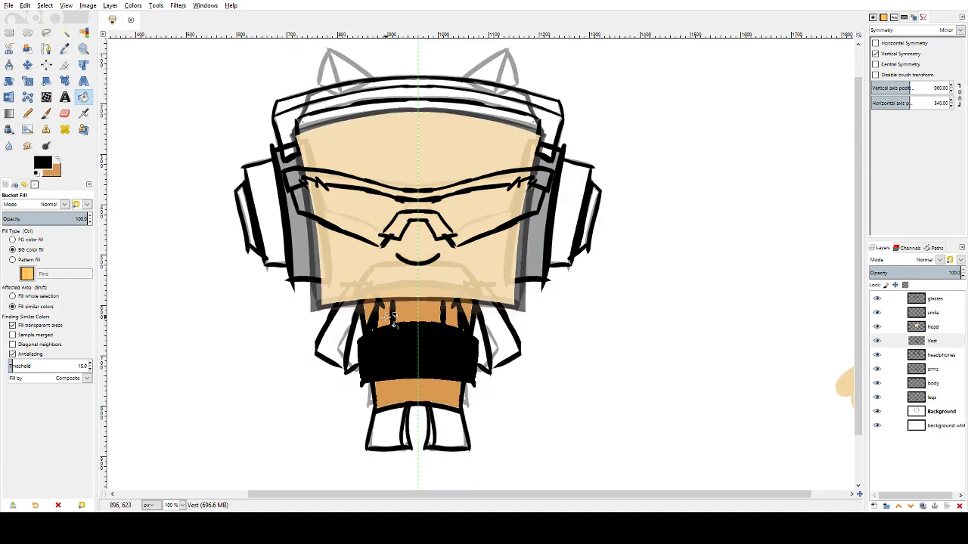
- Examine the vest strap outlines up close where they meet the torso and the head
left_click(46, 114)
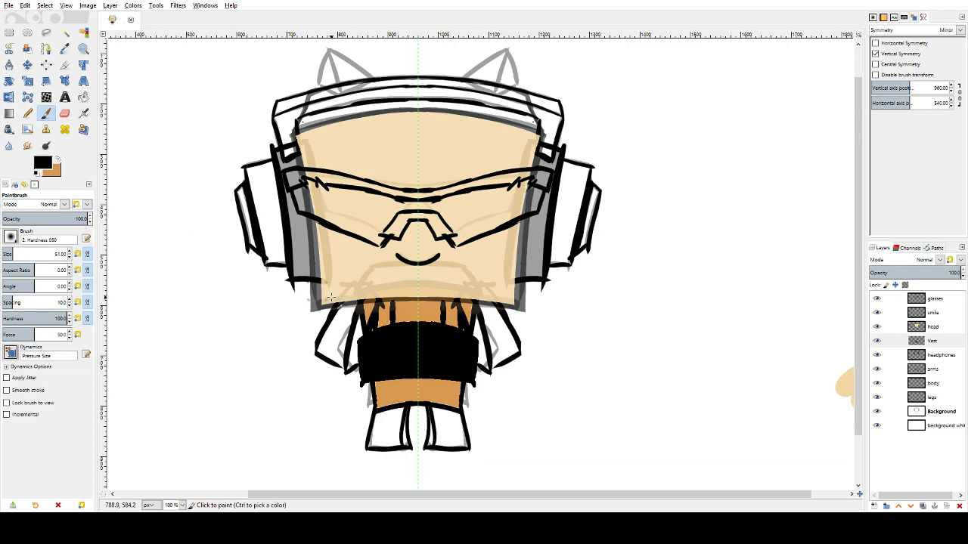
left_click(384, 289)
key("z")
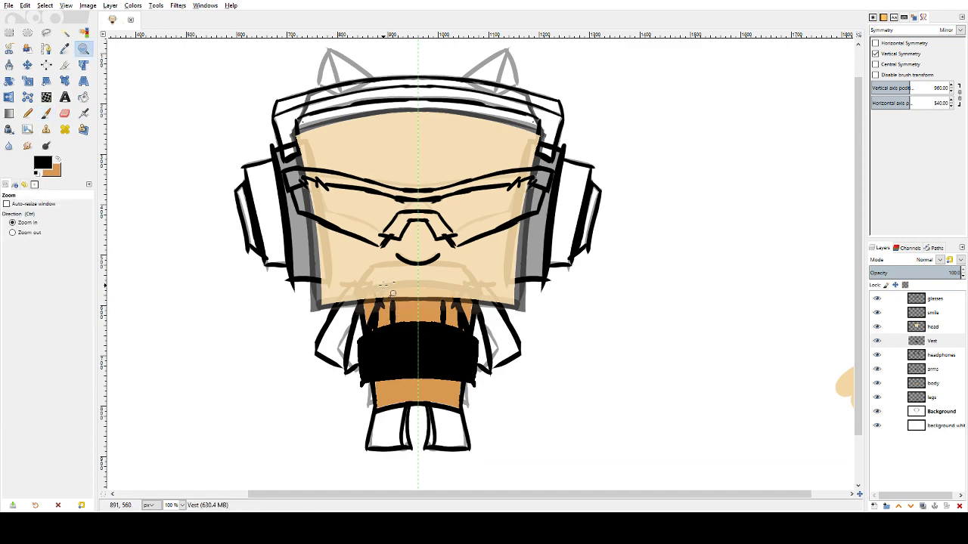
left_click_drag(379, 281, 390, 316)
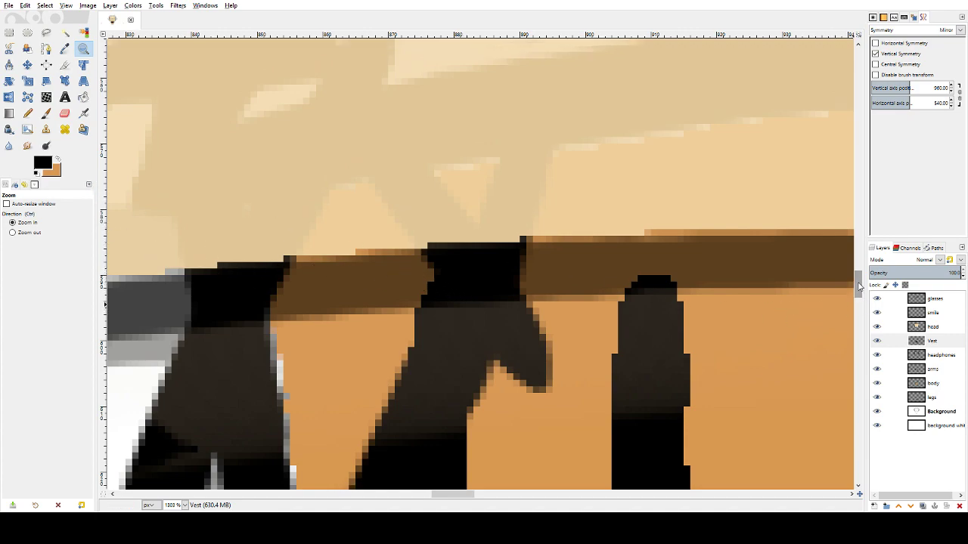
scroll(249, 182, "down", 5)
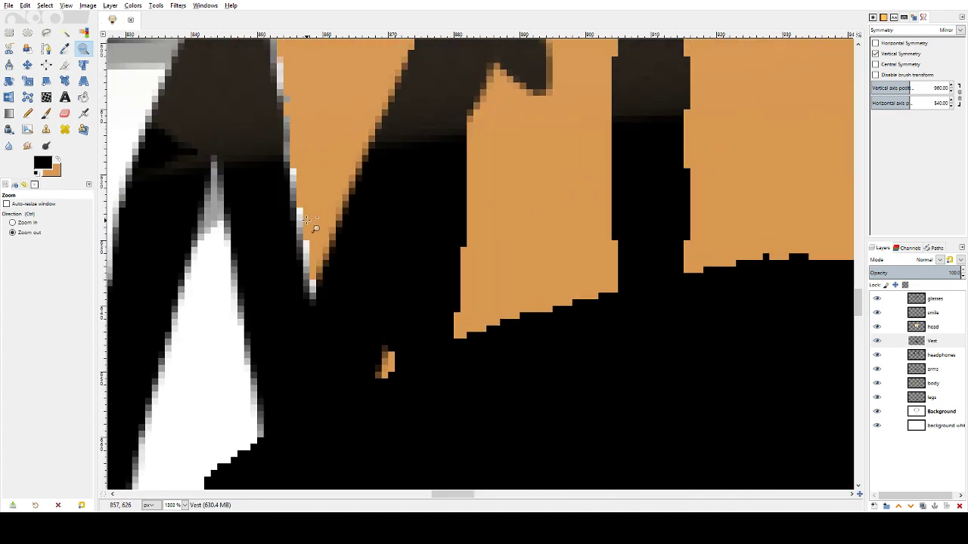
scroll(307, 219, "down", 8)
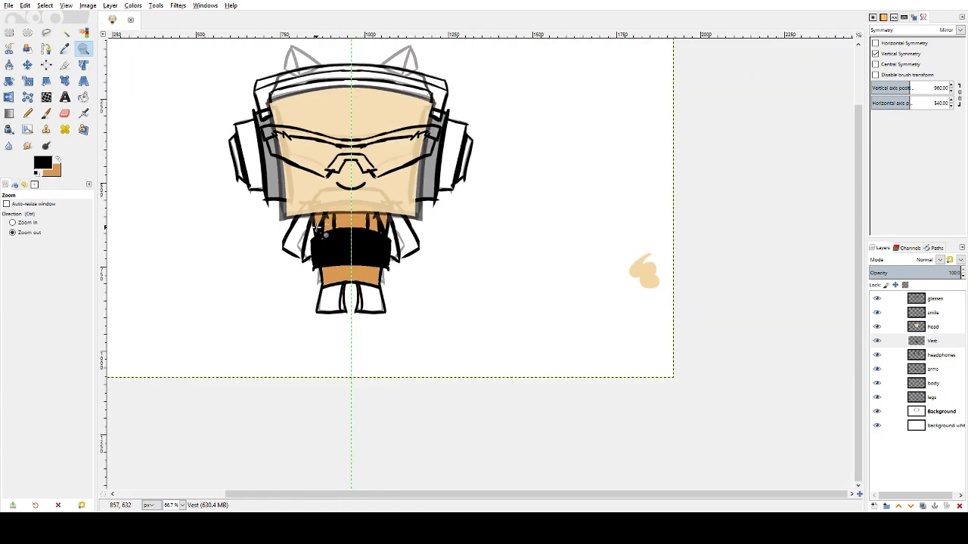
scroll(316, 227, "down", 2)
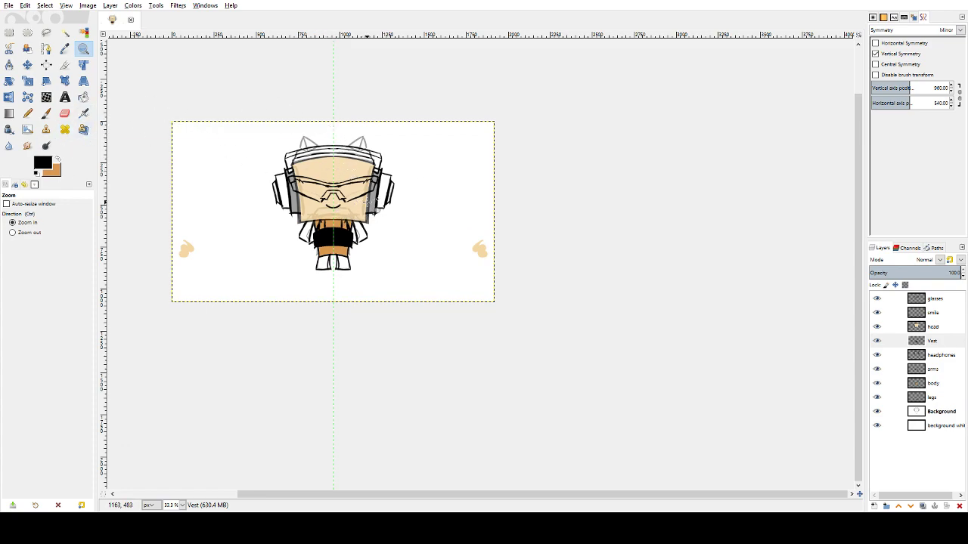
left_click(402, 201)
left_click(393, 211)
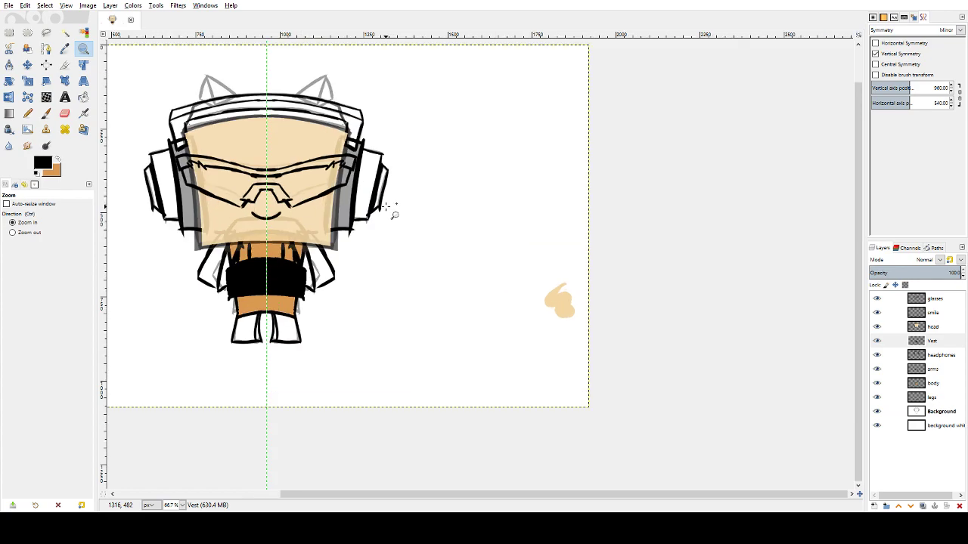
left_click(384, 217)
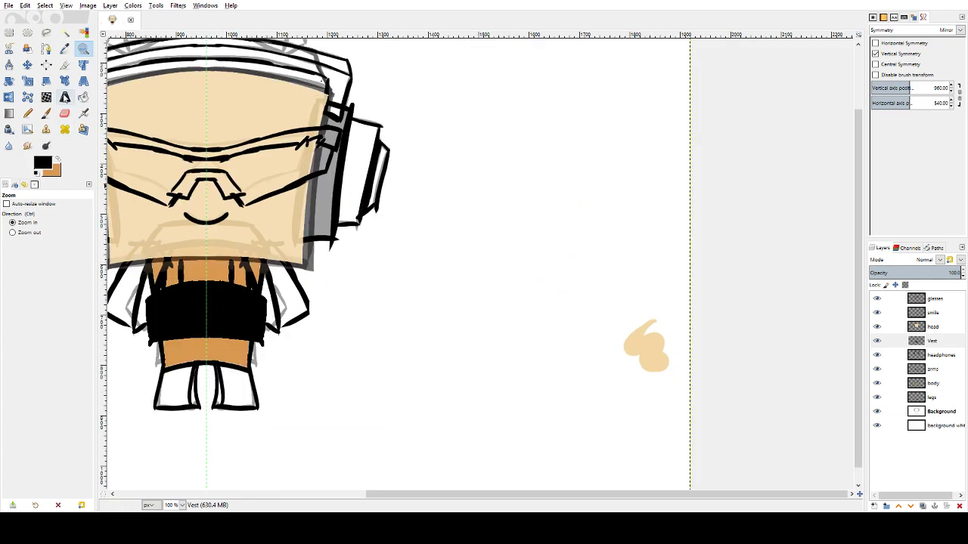
- Paint the vest's shoulder straps solid black with the Paintbrush down to the filled torso section
left_click(46, 113)
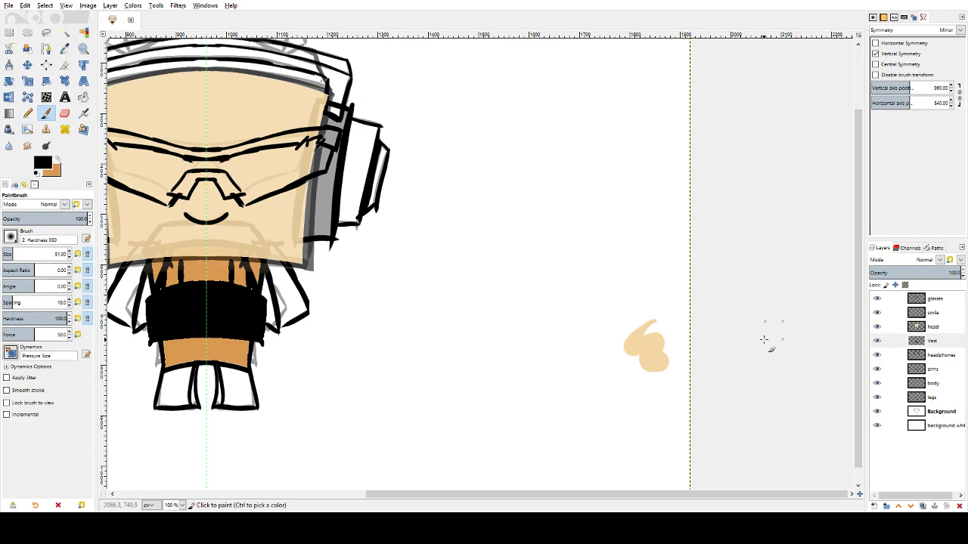
scroll(466, 438, "left", 5)
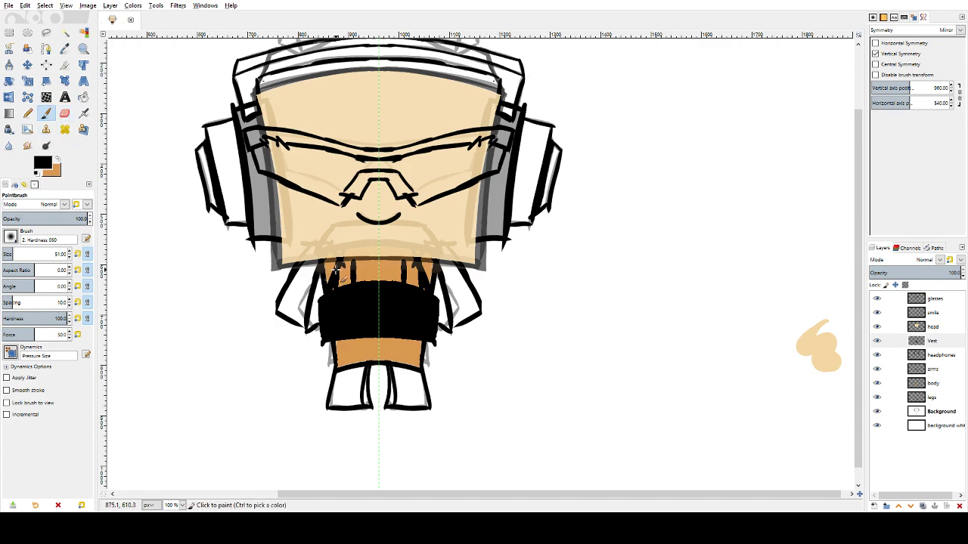
left_click_drag(342, 243, 360, 245)
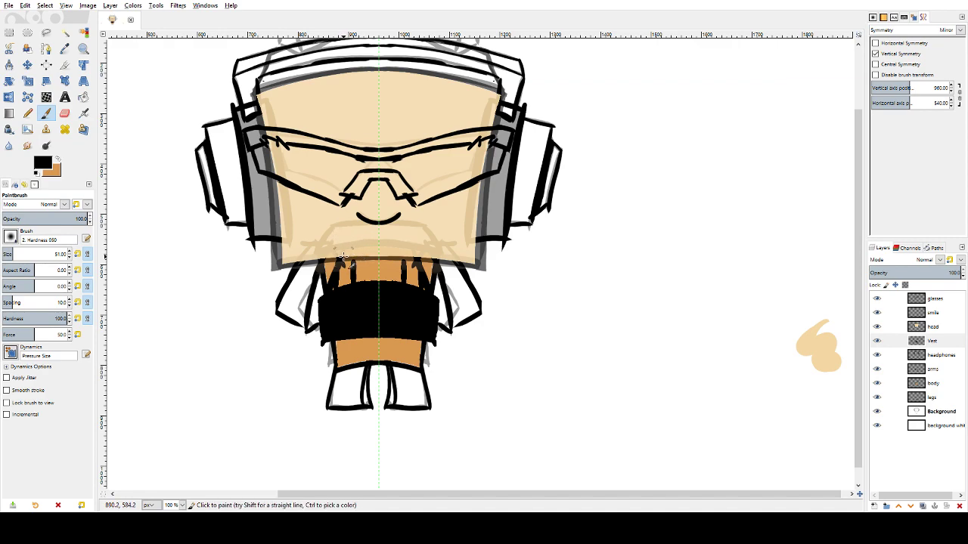
mouse_move(333, 280)
left_mouse_down()
mouse_move(344, 261)
mouse_move(348, 281)
mouse_move(349, 257)
mouse_move(349, 289)
left_mouse_up()
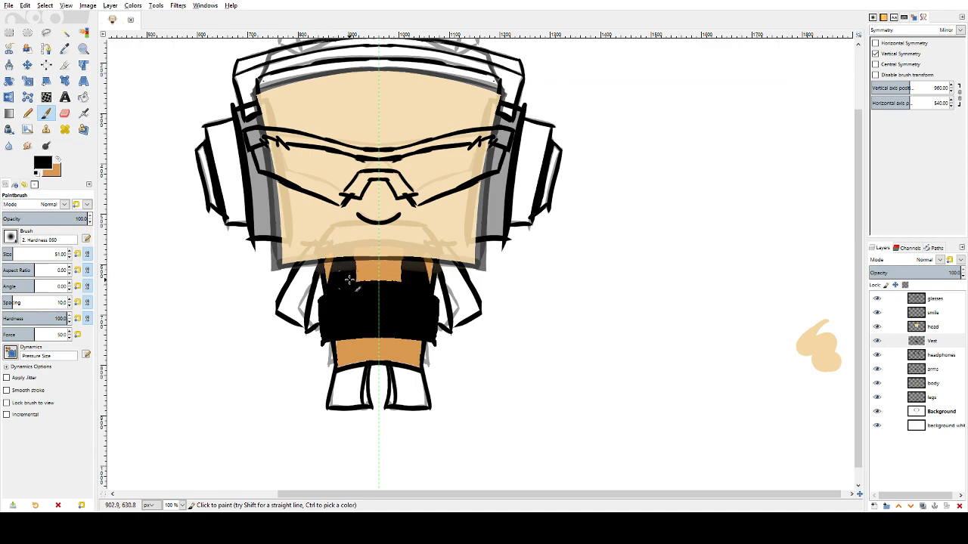
mouse_move(349, 280)
left_mouse_down()
mouse_move(406, 284)
mouse_move(329, 299)
left_mouse_up()
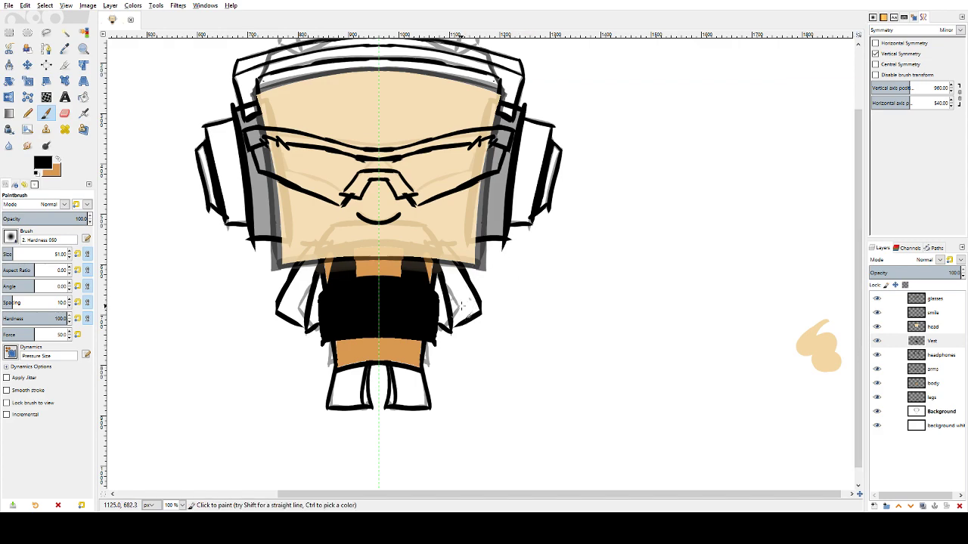
- Paint mirrored sleeve lines across both arms on the arms layer and extend the hands' lower edges outward, undoing uneven strokes
left_click(935, 370)
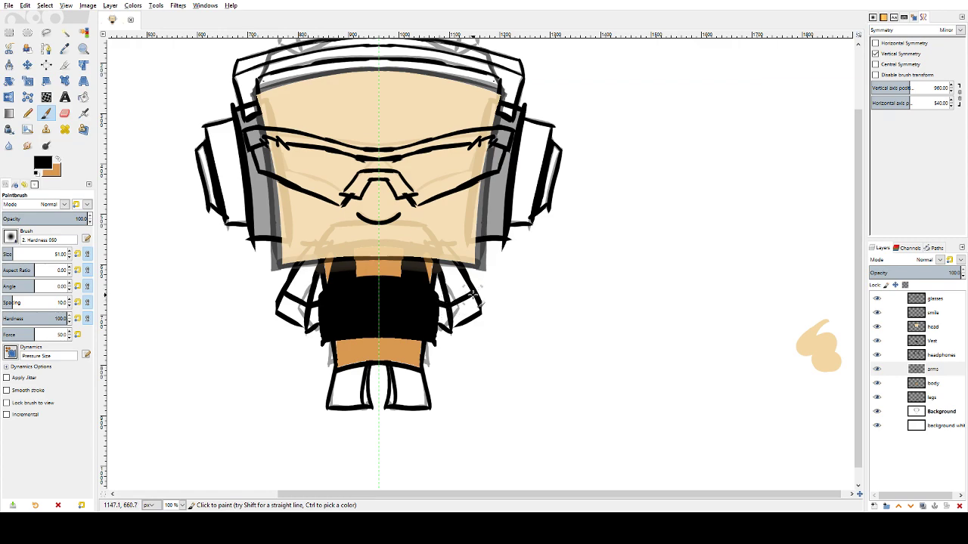
left_click_drag(453, 331, 487, 313)
key("ctrl+z")
key("ctrl+z")
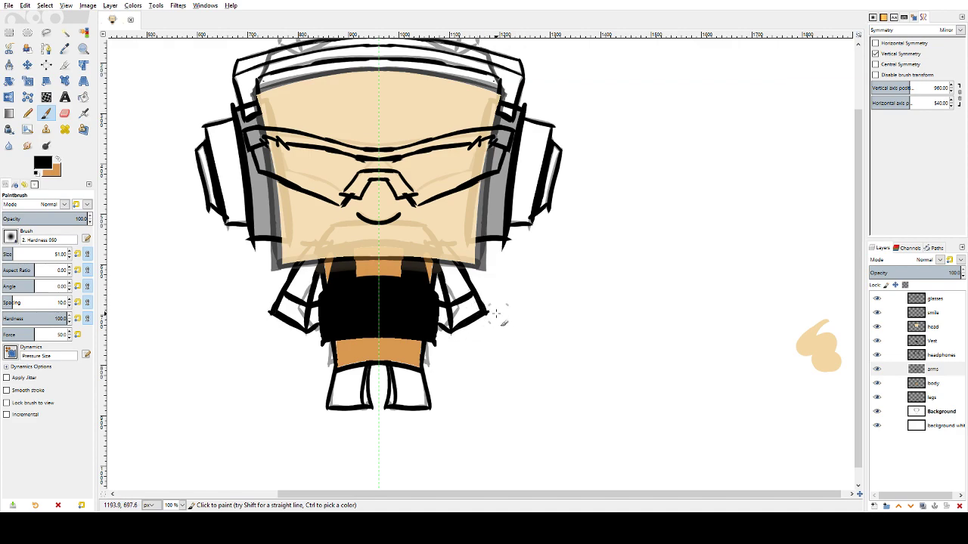
- Set the foreground color to a bright green
scroll(692, 254, "up", 2)
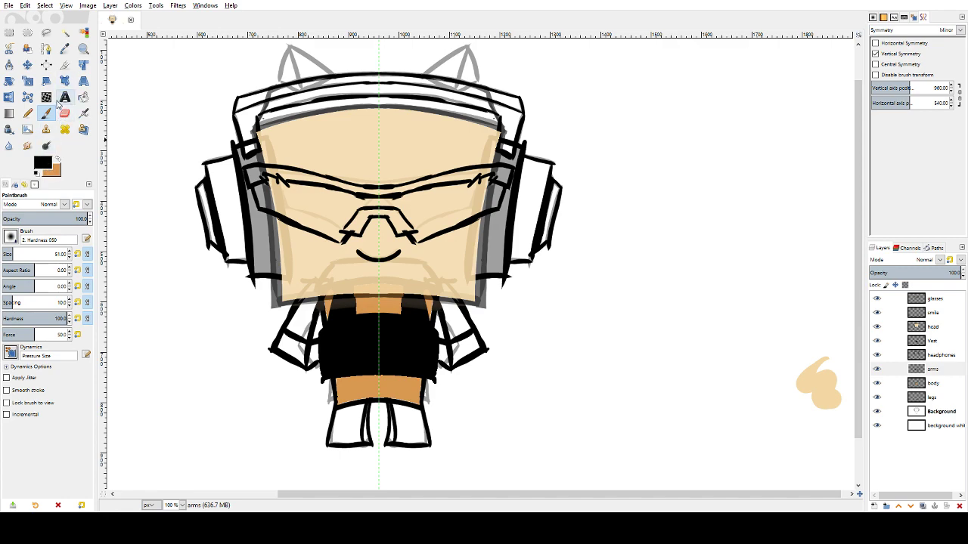
left_click(58, 160)
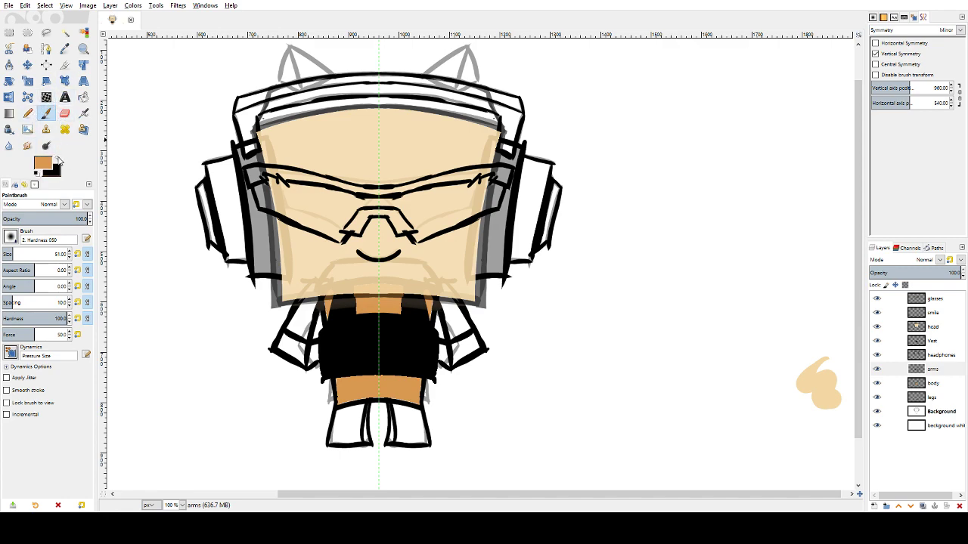
left_click(39, 173)
left_click(58, 162)
left_click(57, 124)
left_click(54, 113)
left_click(73, 117)
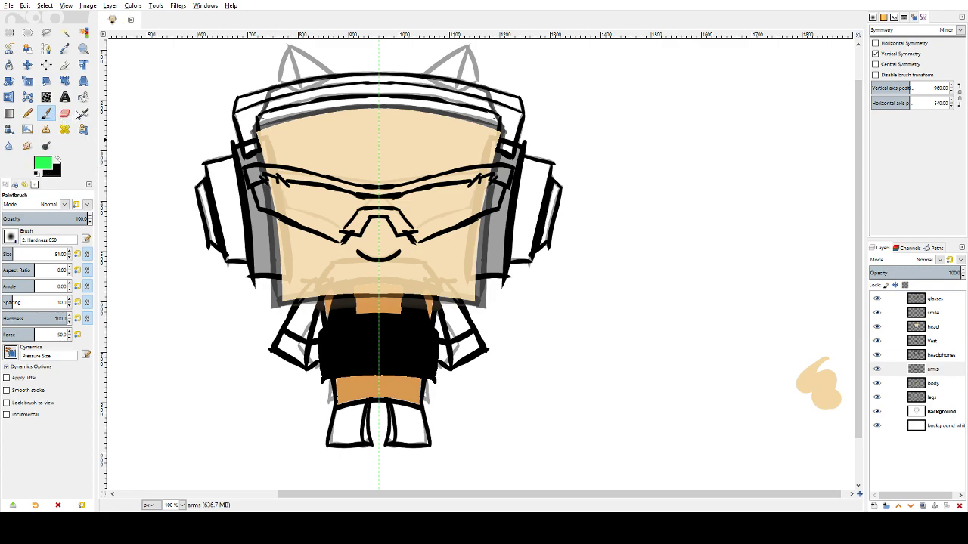
left_click_drag(96, 174, 95, 176)
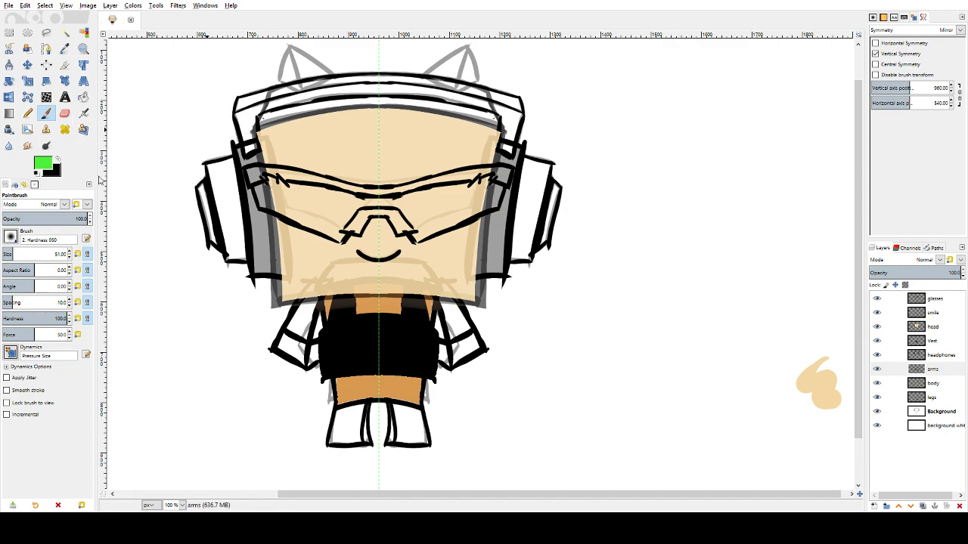
- Bucket fill the upper frame and nose piece of the glasses with green on the glasses layer
left_click(83, 97)
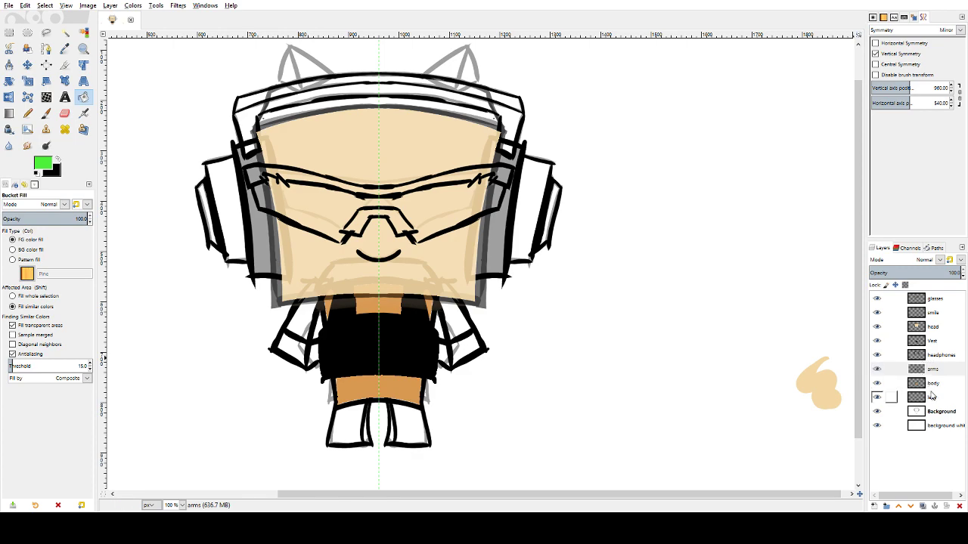
left_click(934, 312)
left_click(935, 298)
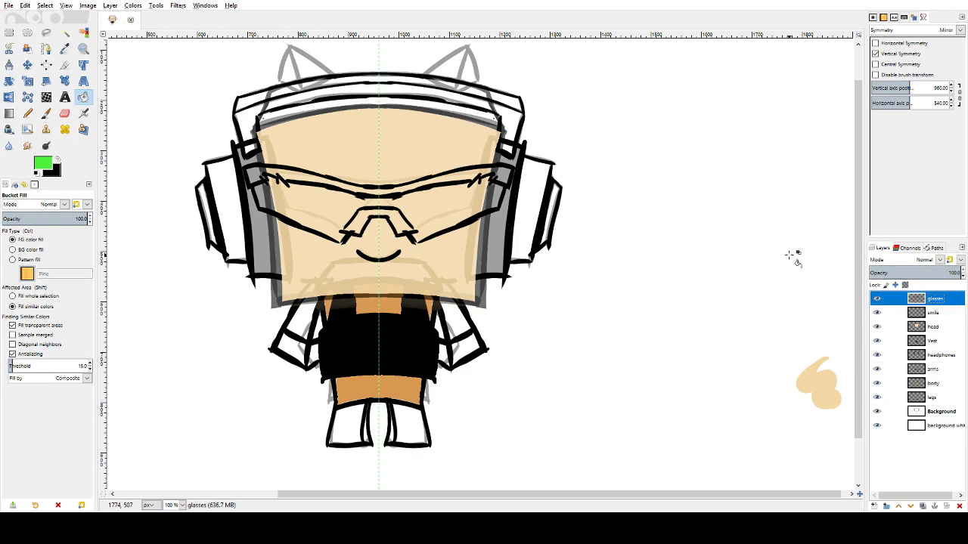
left_click(422, 188)
key("ctrl+z")
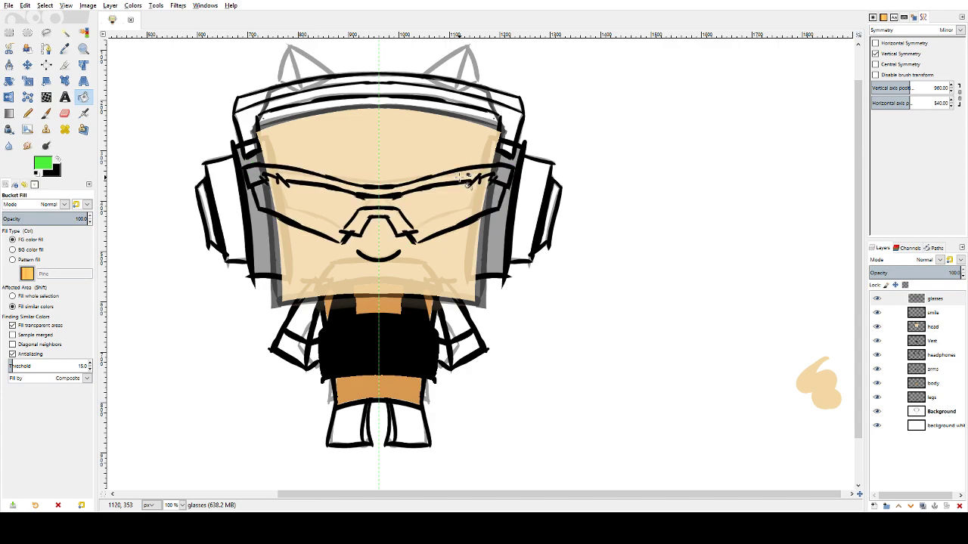
left_click(461, 180)
left_click(395, 224)
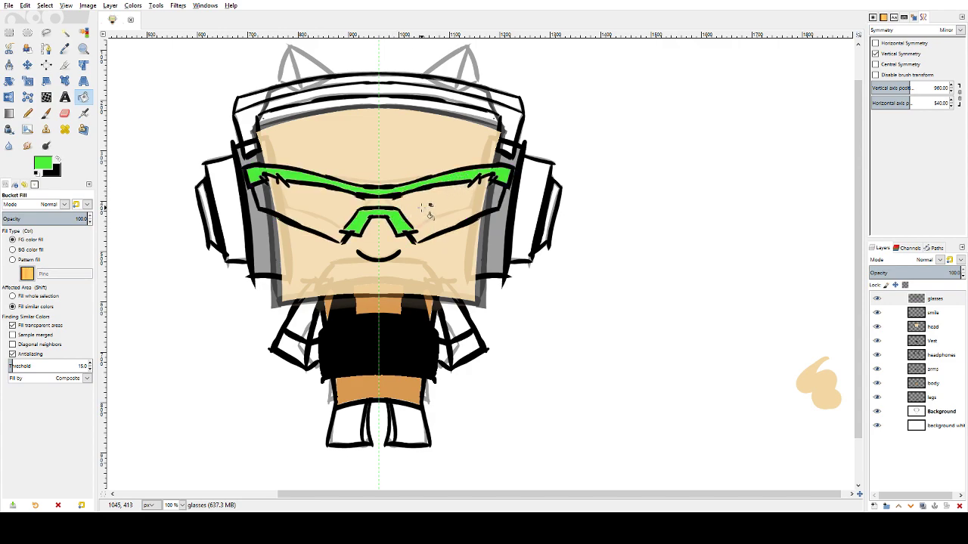
- Bucket fill the lenses of the glasses with black, including the leftover edge areas
left_click(58, 163)
left_click(313, 227)
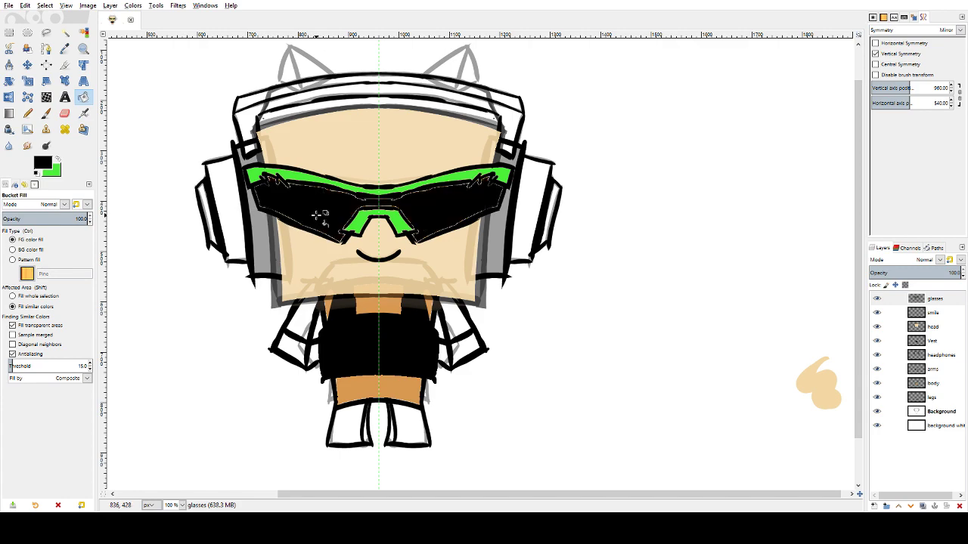
left_click(428, 219)
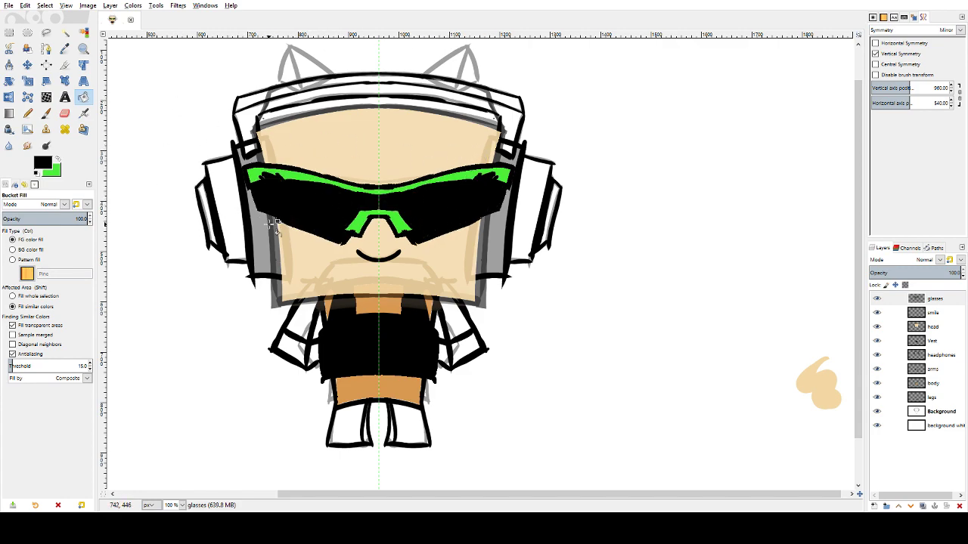
- Bucket fill the inner ear cushions on both sides of the head with black on the headphones layer
left_click(933, 355)
left_click(506, 225)
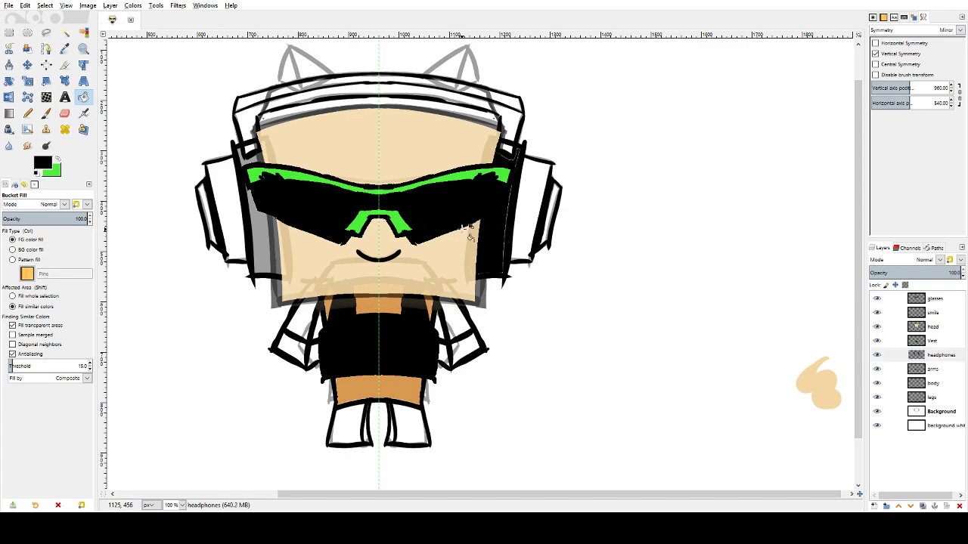
left_click(260, 239)
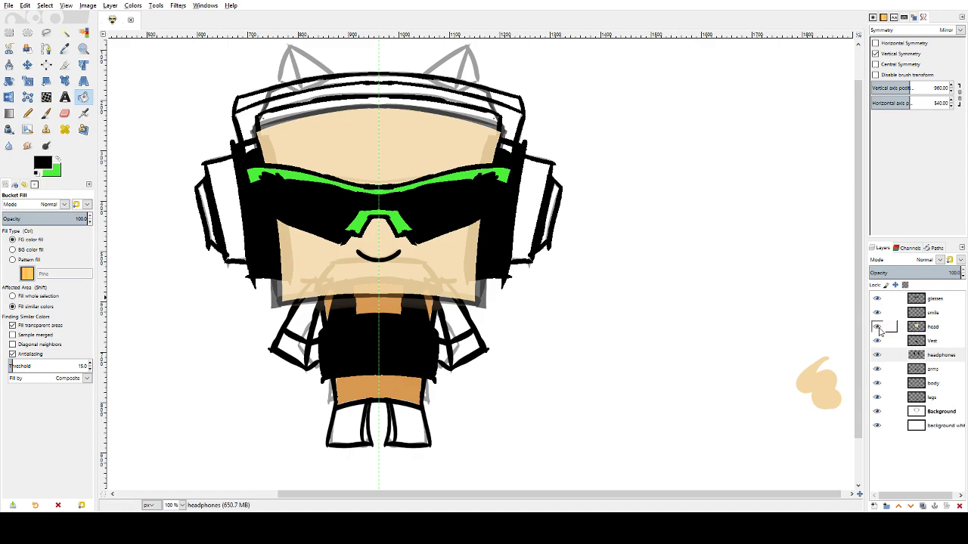
- Raise the head layer's opacity to about 88 so it is nearly opaque
left_click(933, 331)
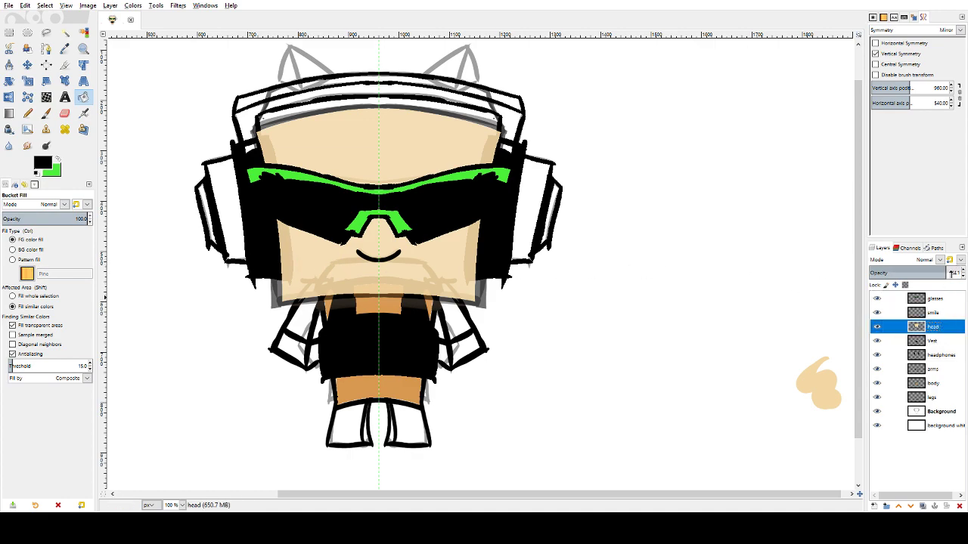
left_click(956, 272)
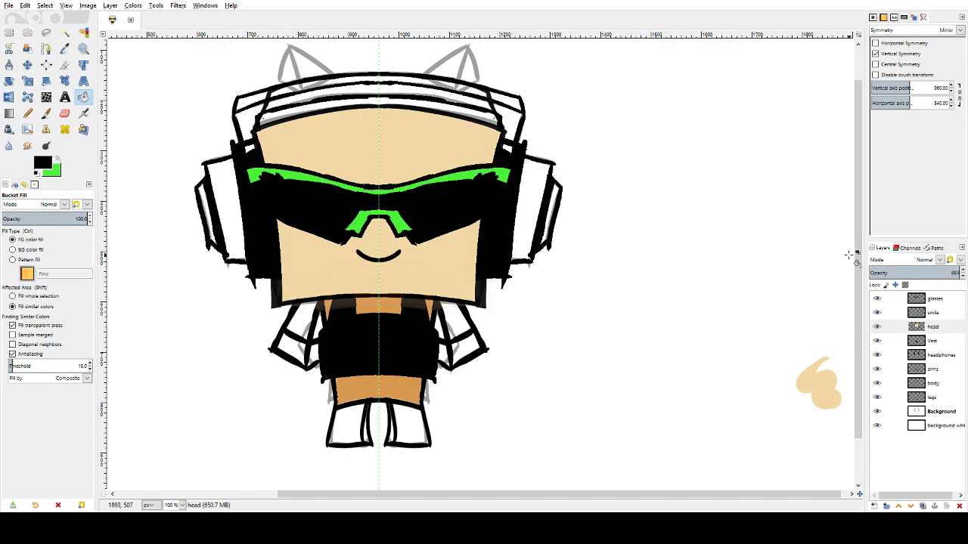
scroll(853, 217, "up", 2)
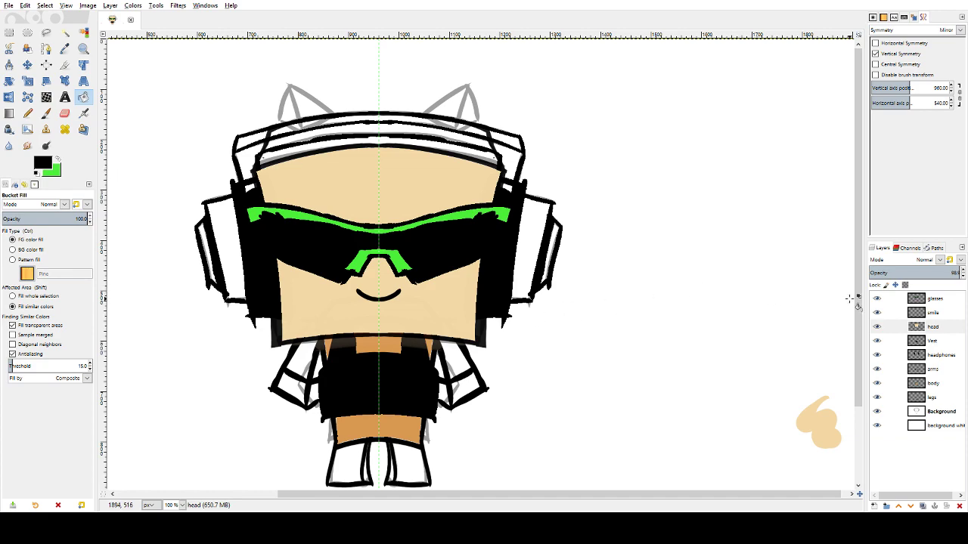
scroll(855, 289, "down", 2)
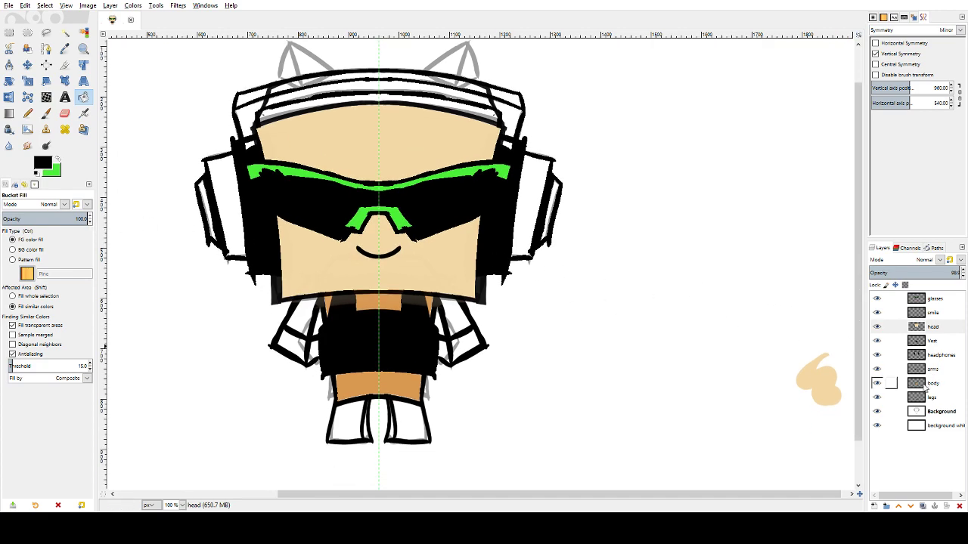
- Erase the extra inner lines between the two legs on the legs layer
left_click(930, 398)
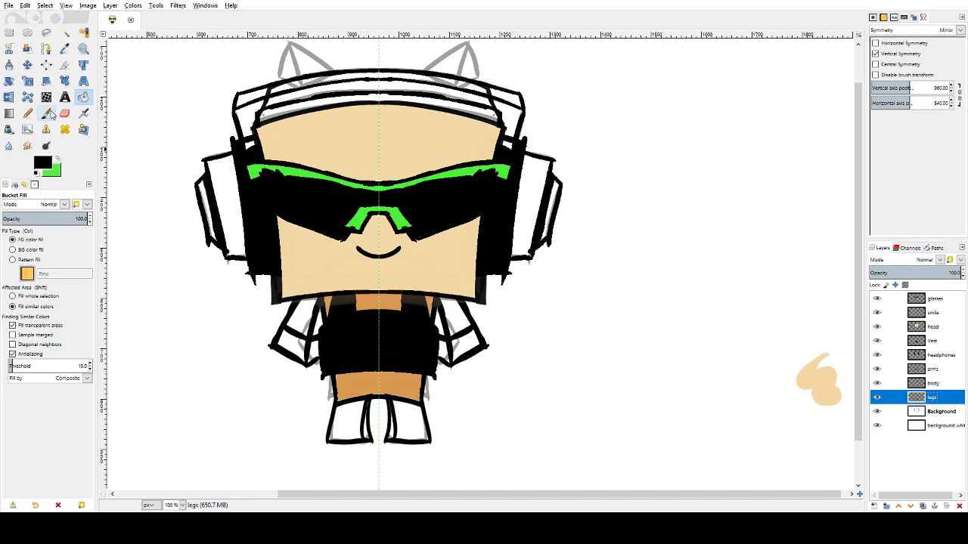
left_click(46, 113)
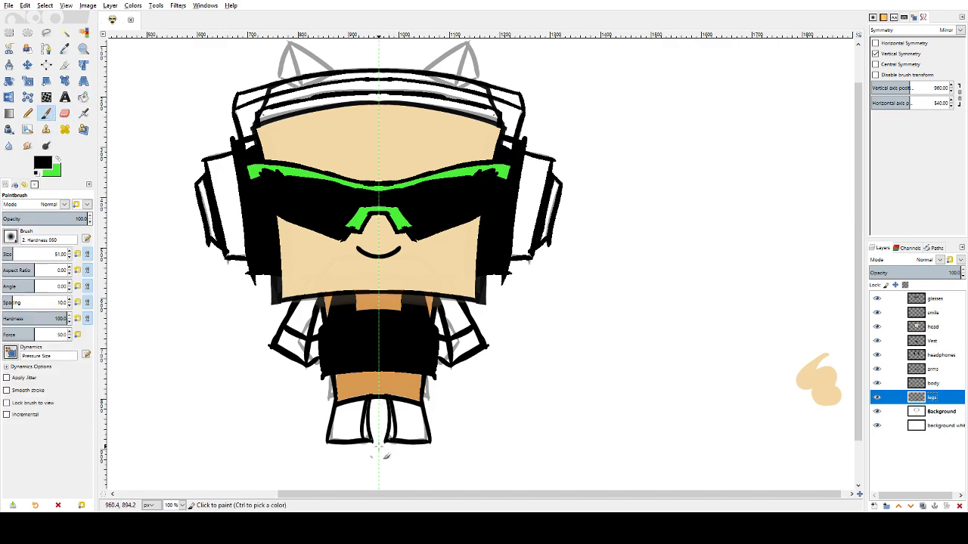
key("shift+e")
left_click(388, 447)
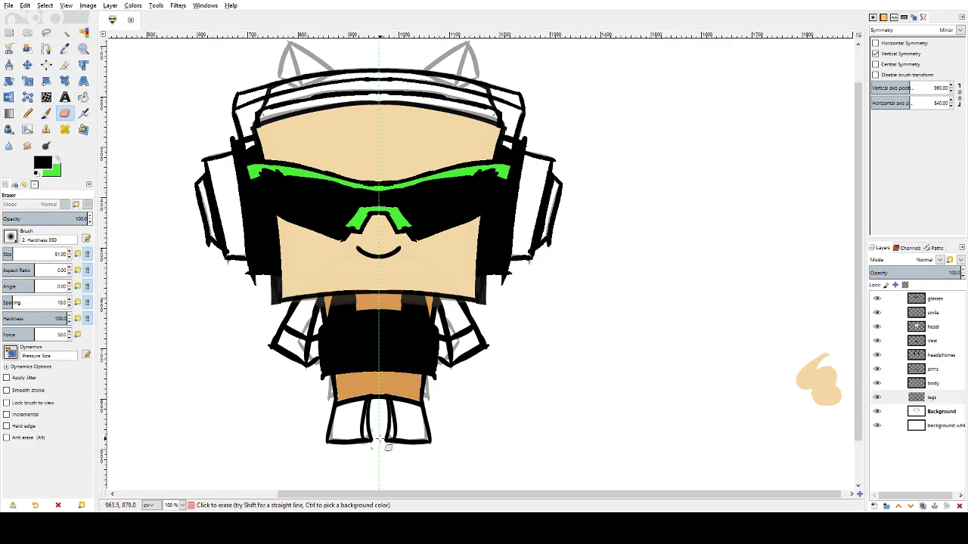
left_click_drag(380, 432, 397, 450)
key("p")
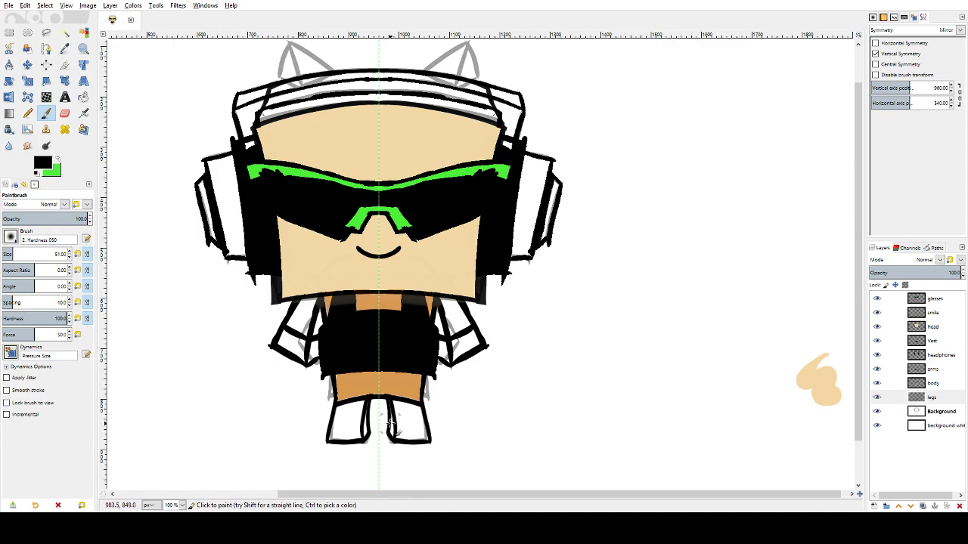
- Paint a mirrored horizontal shoe line across the lower legs, removing any overshoot past the outer leg outlines
left_click_drag(398, 426, 434, 429)
key("ctrl+z")
key("ctrl+z")
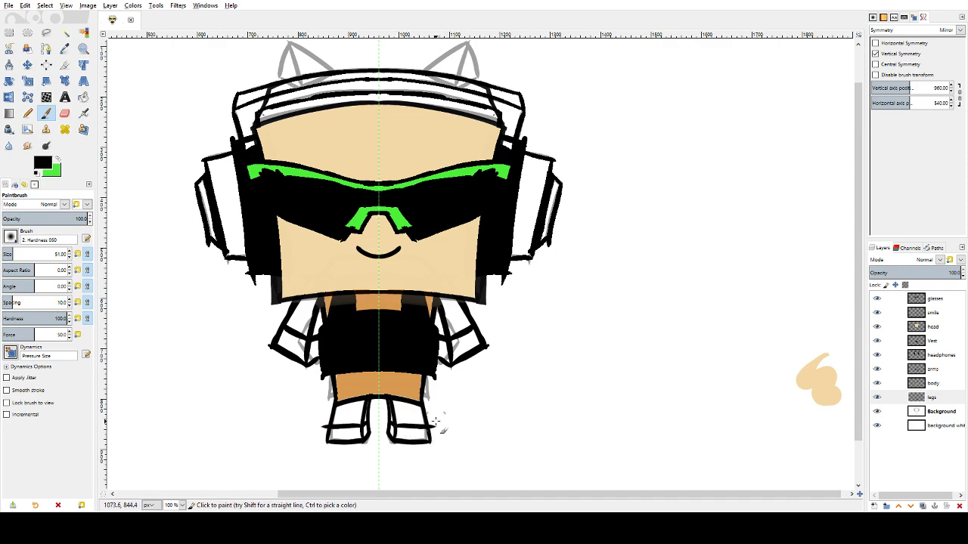
key("shift+e")
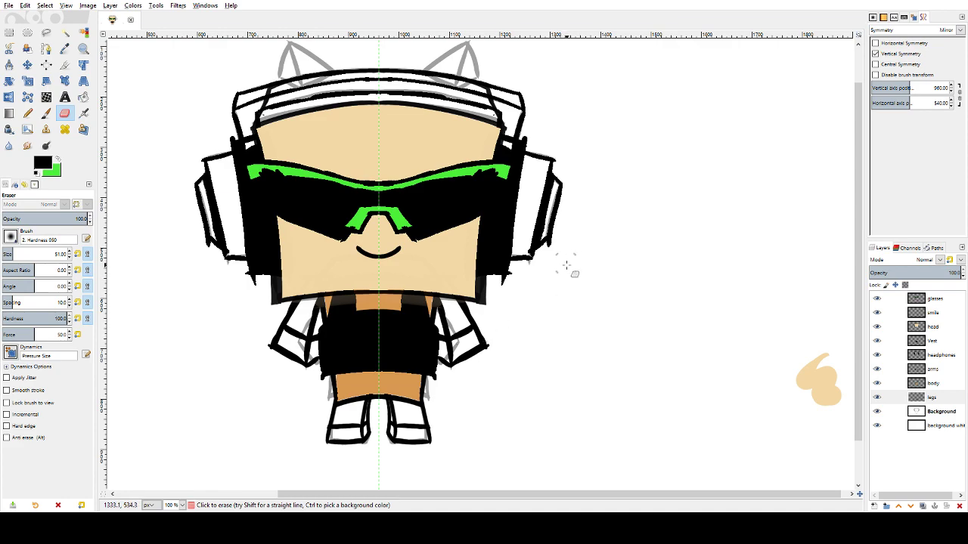
- Set the foreground color to pink and activate Bucket Fill
scroll(845, 307, "up", 1)
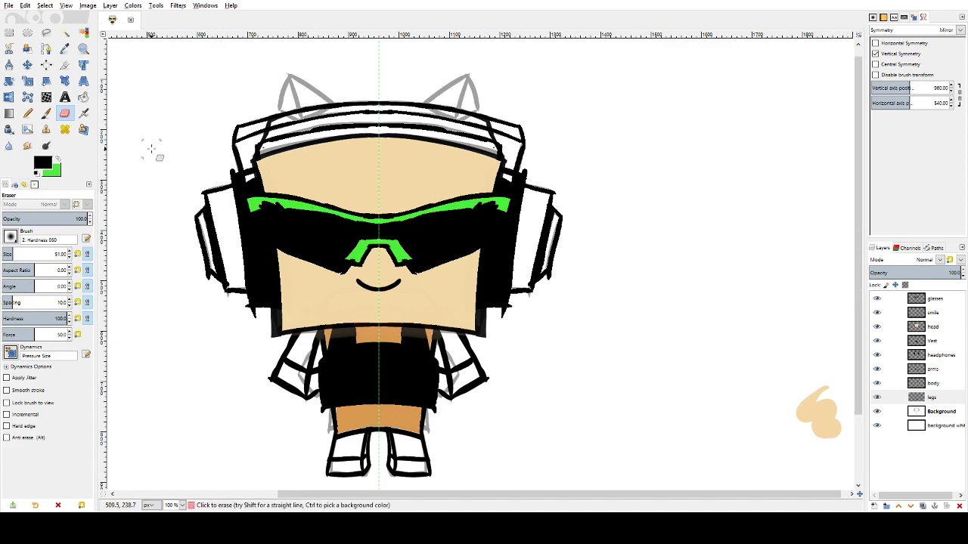
left_click(56, 159)
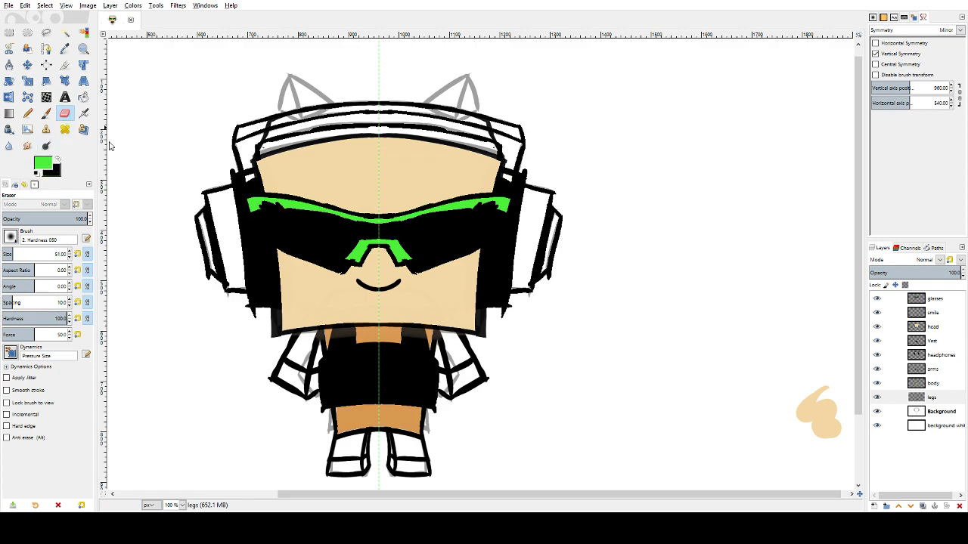
left_click_drag(95, 128, 63, 121)
key("alt+Tab")
left_click(58, 161)
left_click(59, 162)
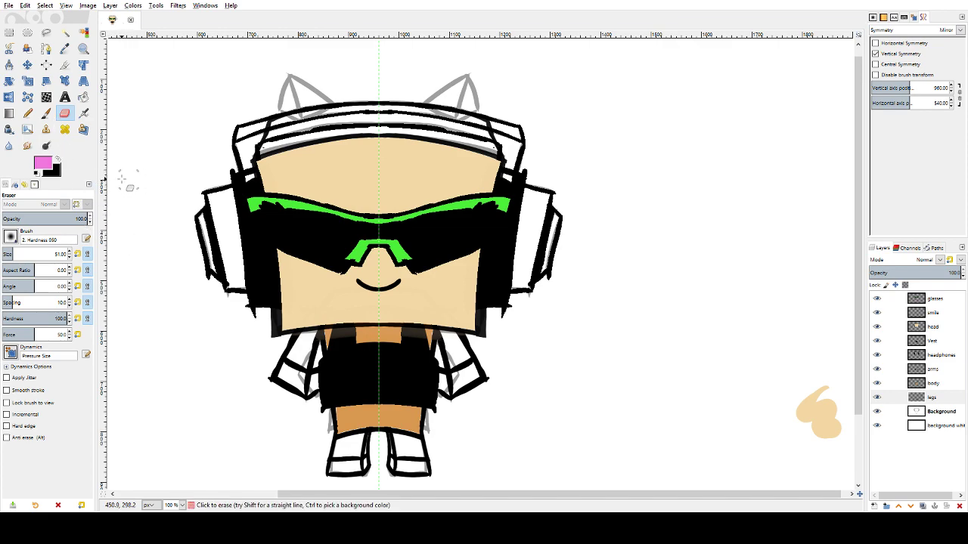
left_click(83, 96)
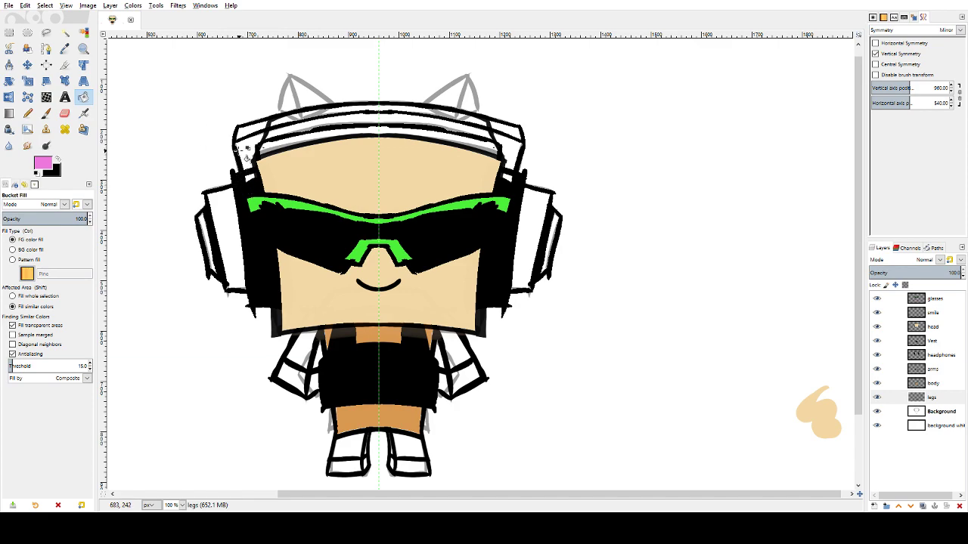
left_click(248, 156)
key("ctrl+z")
left_click(230, 218)
key("ctrl+z")
- Bucket fill the outer ear cups on both sides and both bands of the headband with pink on the headphones layer
left_click(942, 356)
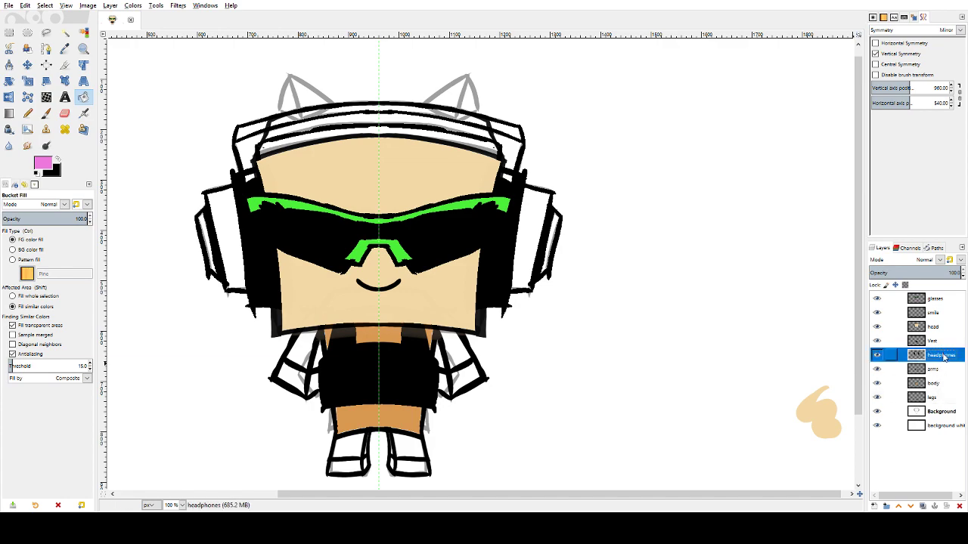
left_click(223, 220)
left_click(204, 227)
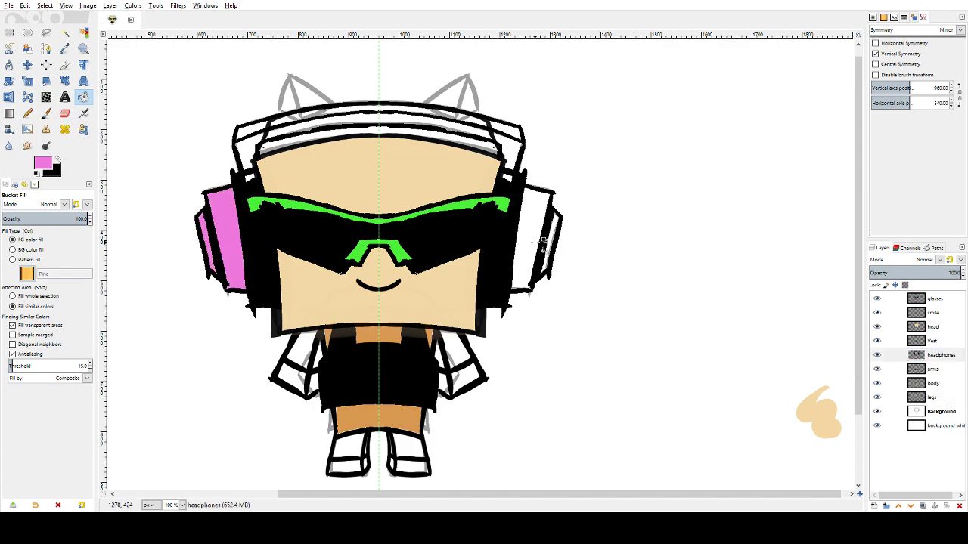
left_click(545, 230)
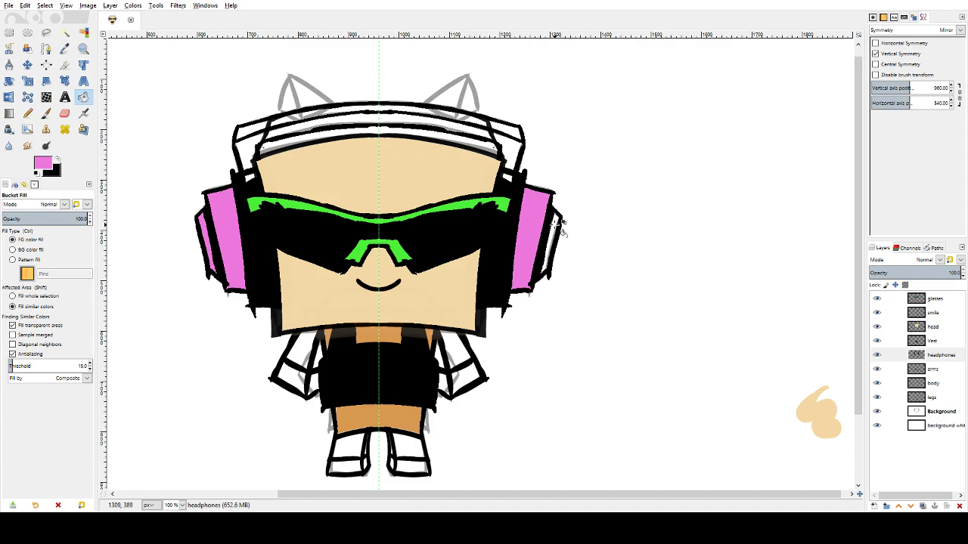
left_click(556, 226)
left_click(261, 135)
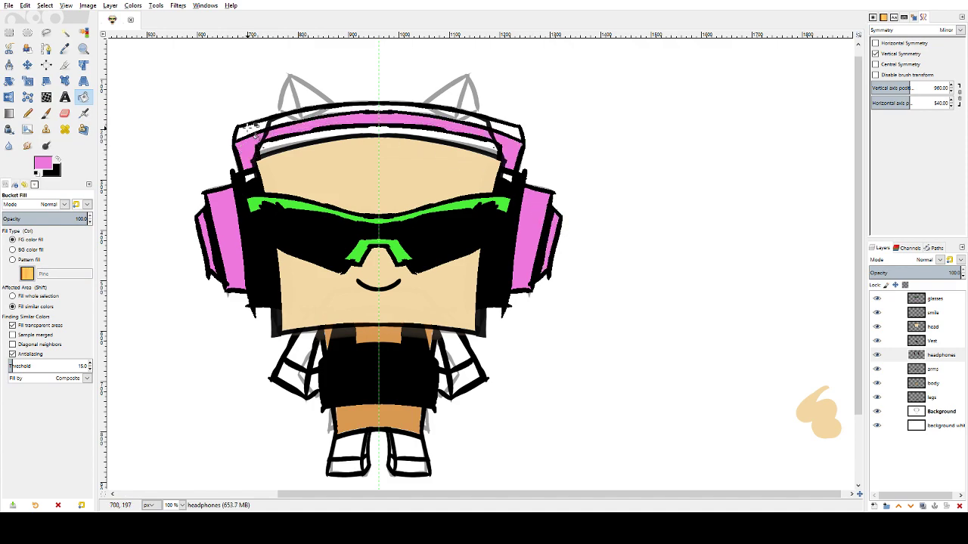
left_click(246, 134)
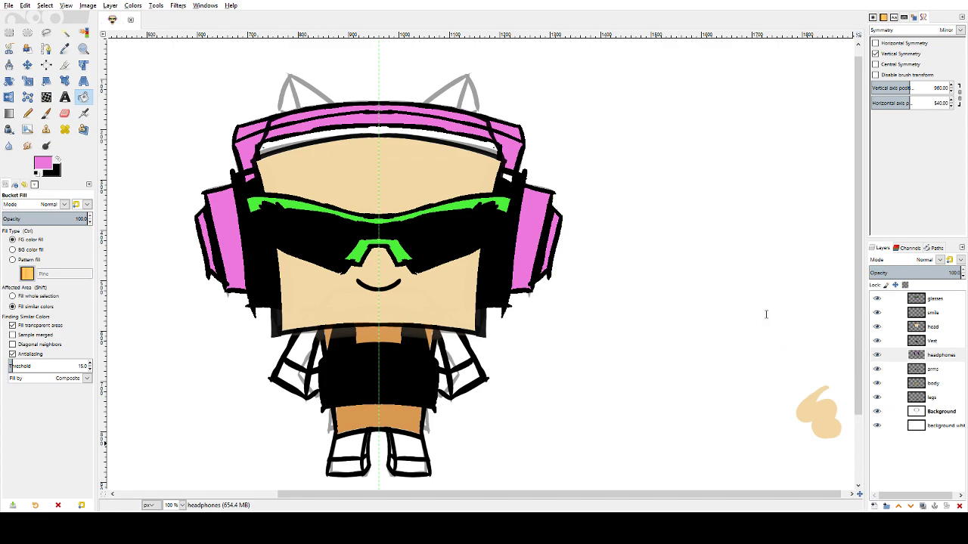
- Add a new layer named hair directly above the headphones layer
key("Return")
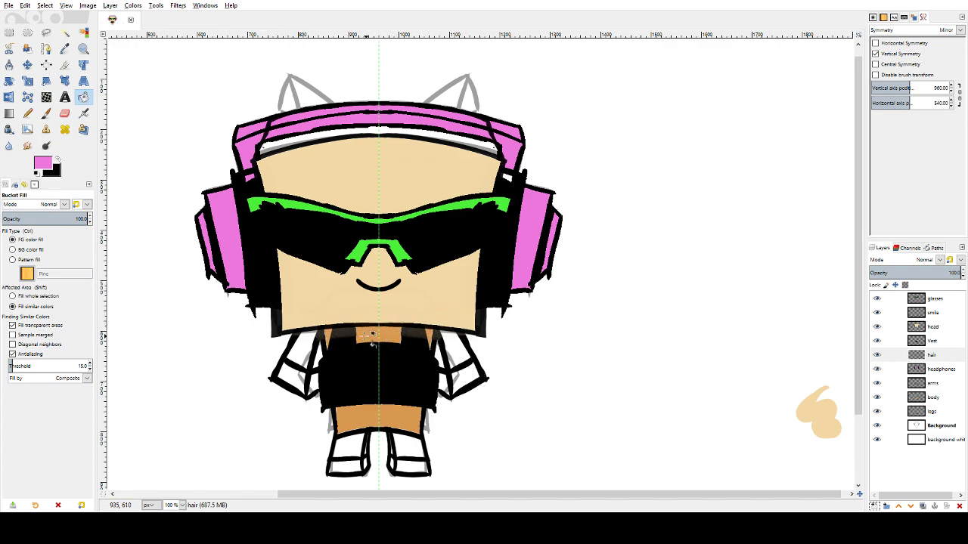
- Compare the drawing with the head layer hidden and shown, leaving the layer visible
left_click(877, 327)
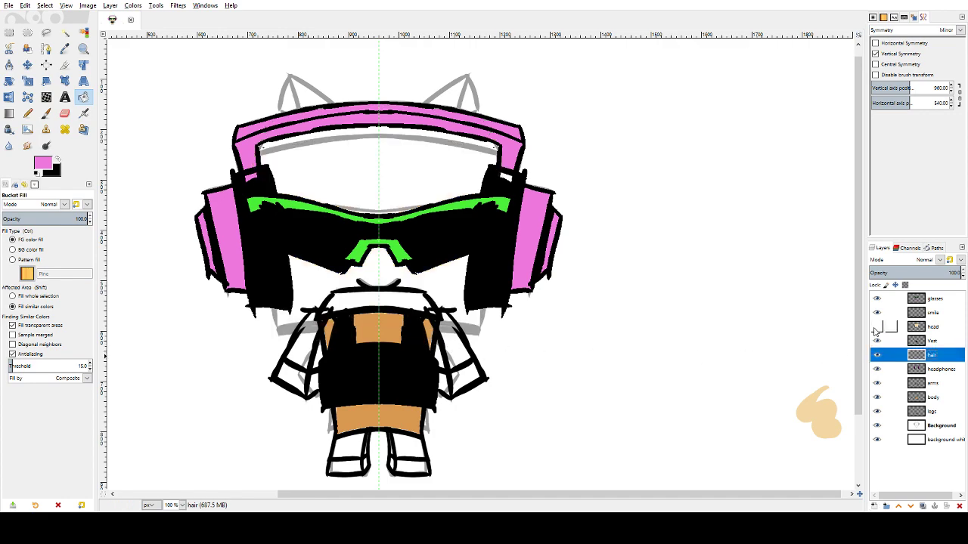
left_click(877, 326)
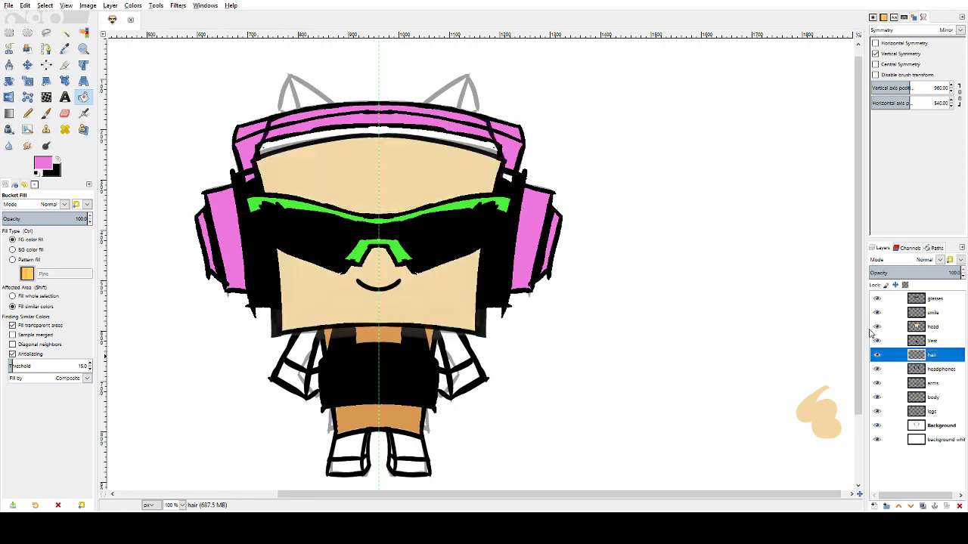
left_click(877, 327)
left_click(877, 328)
left_click(878, 328)
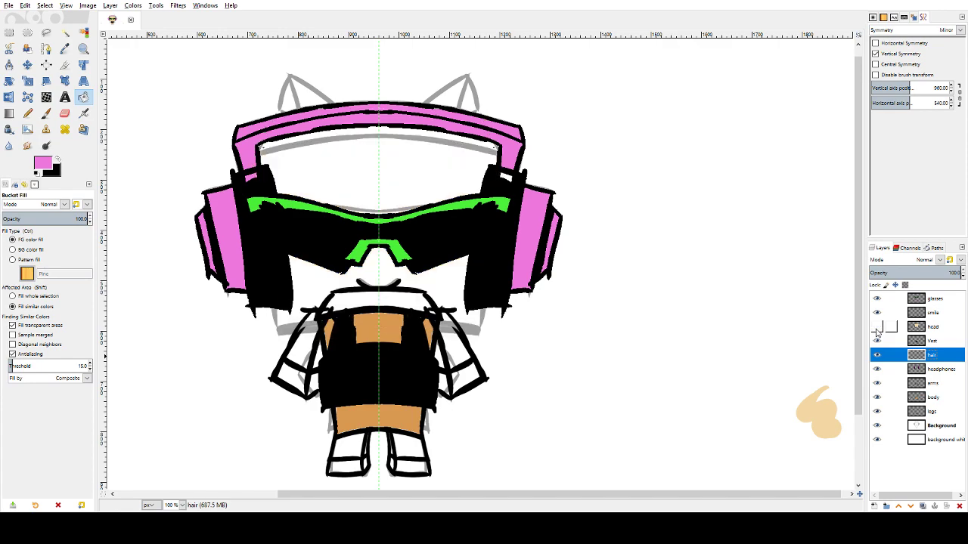
left_click(877, 328)
left_click(877, 328)
left_click(877, 328)
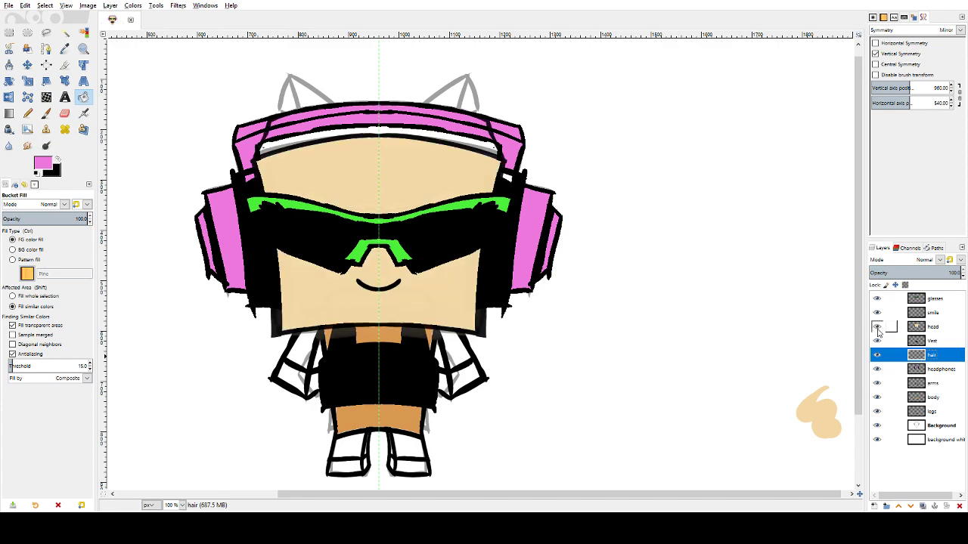
left_click(877, 328)
left_click(878, 328)
left_click(877, 328)
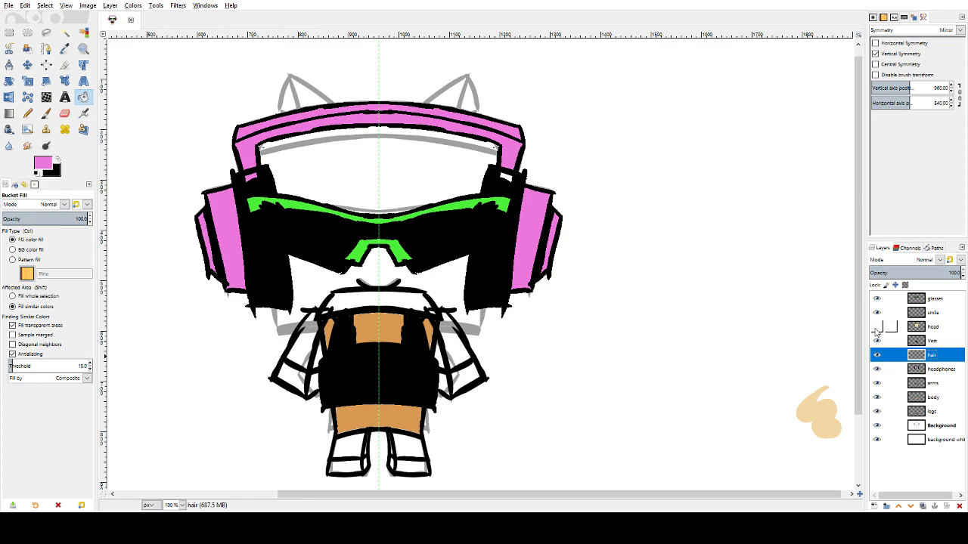
left_click(877, 329)
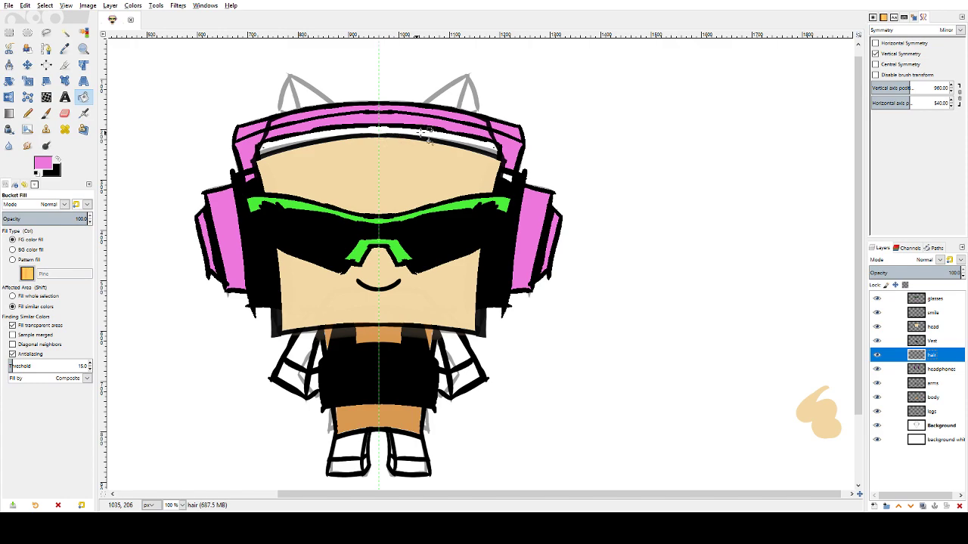
left_click(327, 394)
left_click_drag(859, 263, 857, 298)
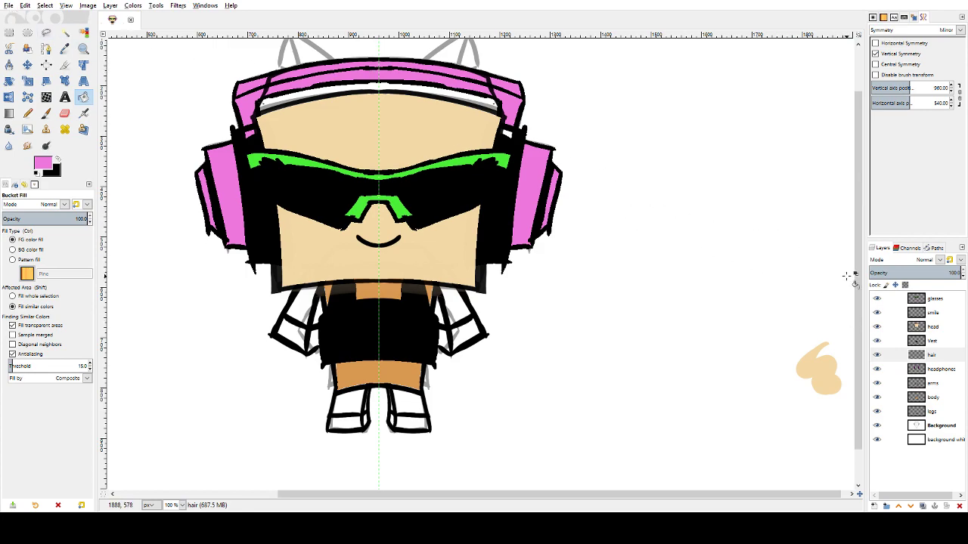
left_click_drag(856, 285, 856, 254)
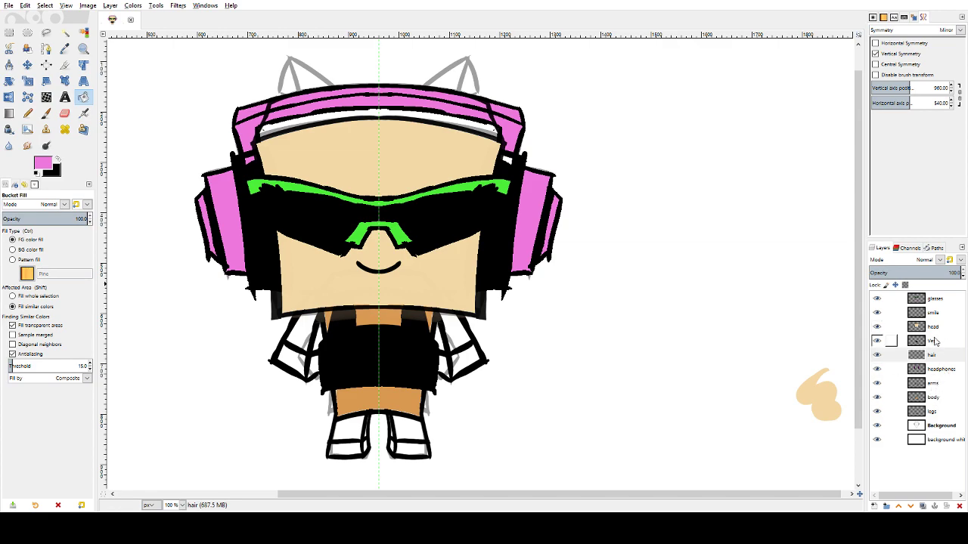
- Sample the orange-brown of the lower torso on the body layer as the foreground color
left_click(937, 399)
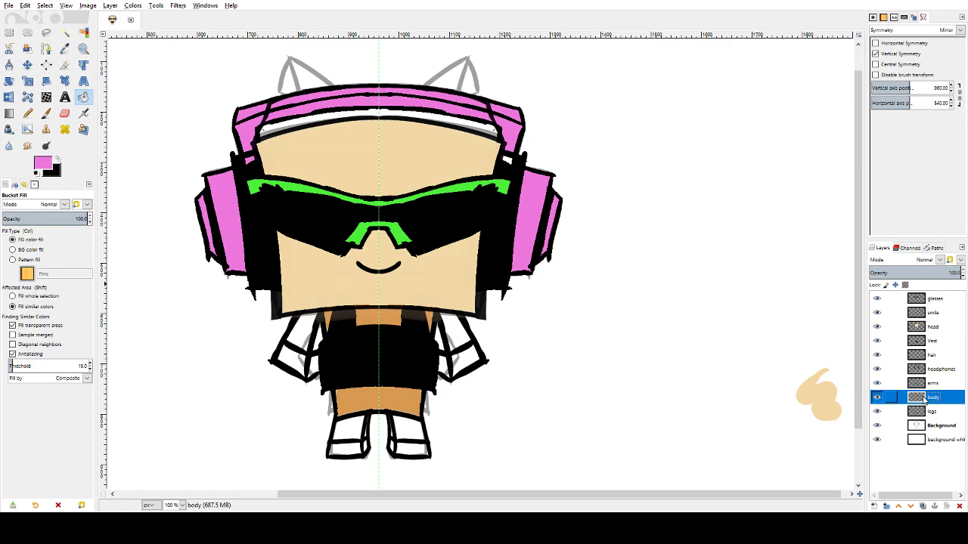
left_click(84, 114)
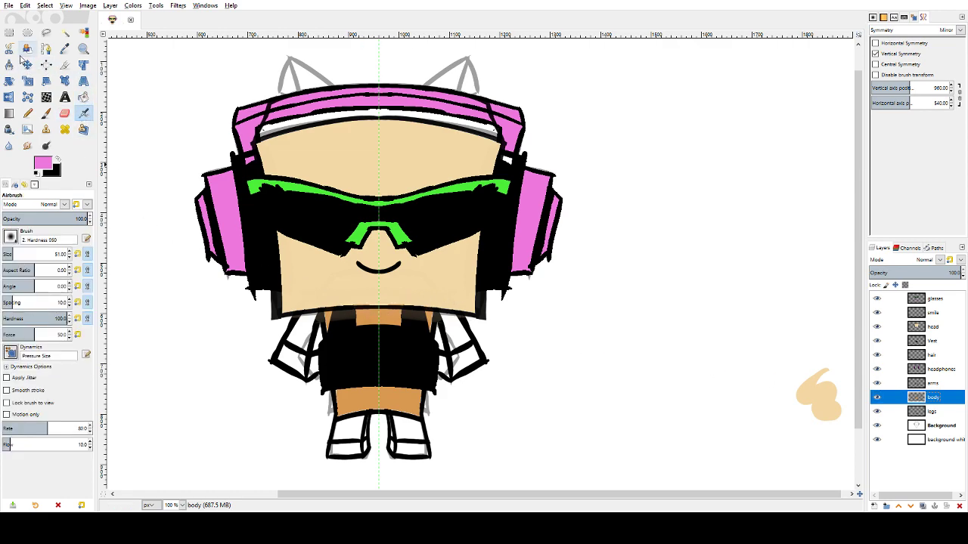
left_click(64, 47)
left_click(352, 401)
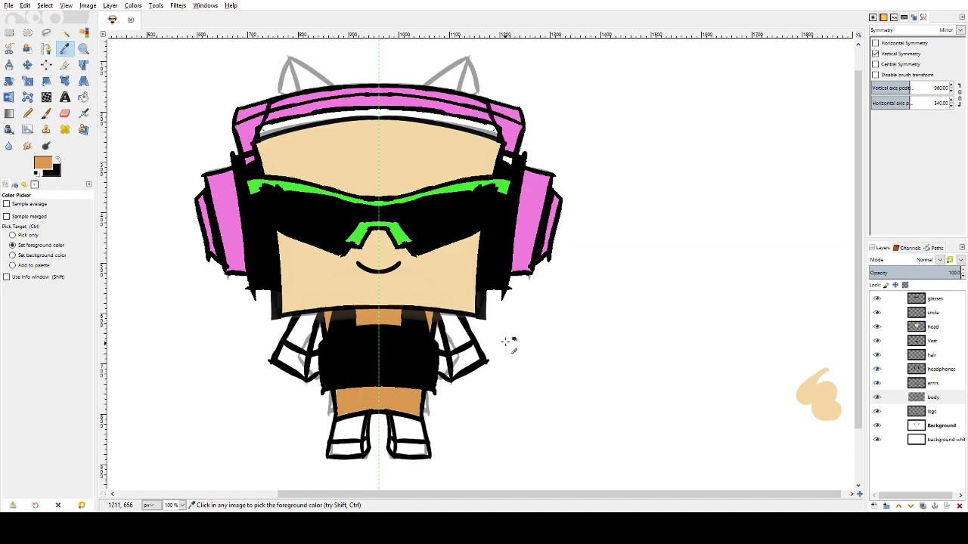
- Bucket fill the upper sections of both arms with the orange-brown foreground color on the arms layer
left_click(939, 385)
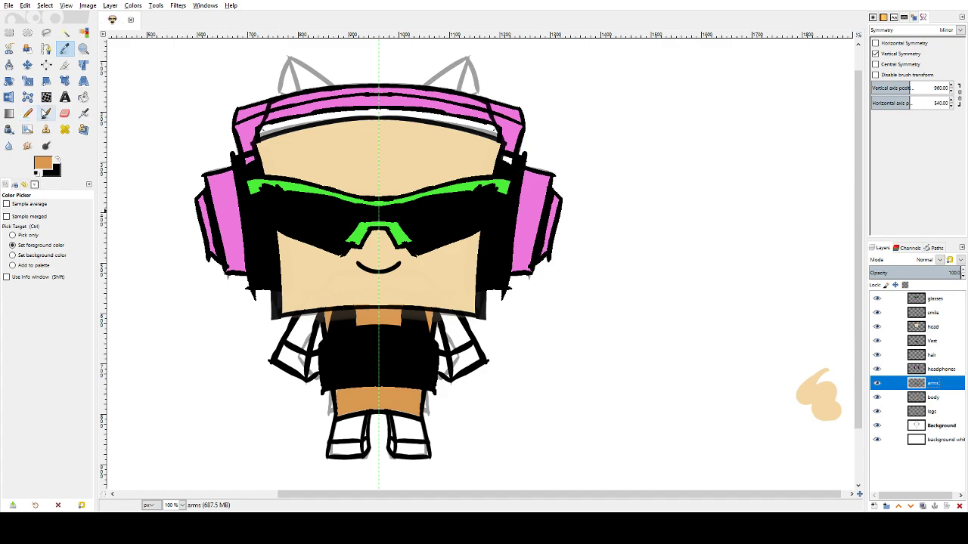
left_click(83, 97)
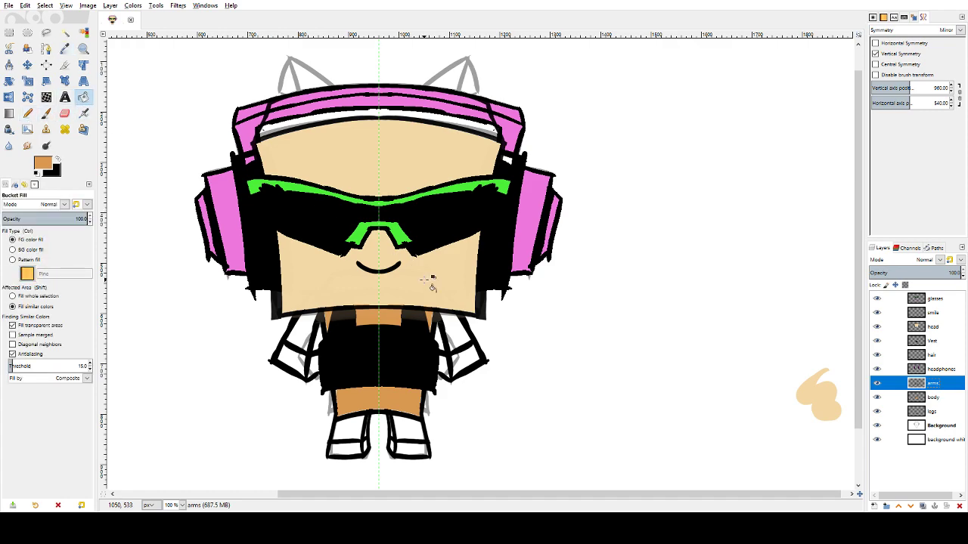
left_click(447, 331)
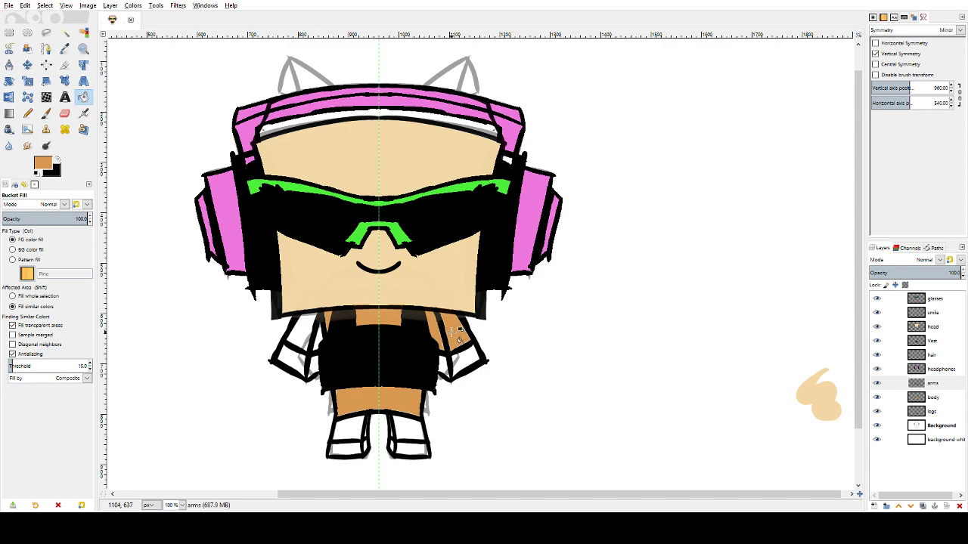
key("ctrl")
key("ctrl+z")
key("ctrl+z")
left_click(454, 328)
left_click(441, 338)
left_click(323, 340)
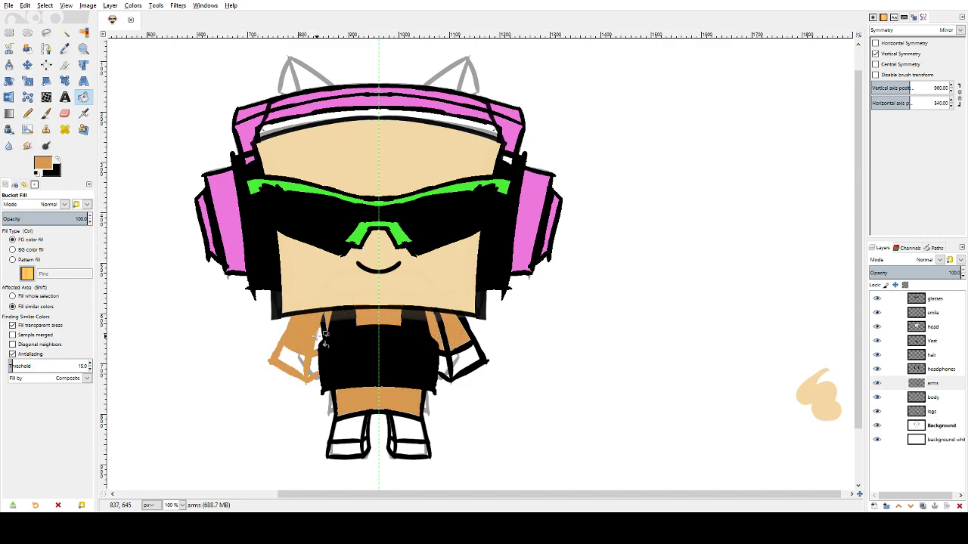
key("ctrl+z")
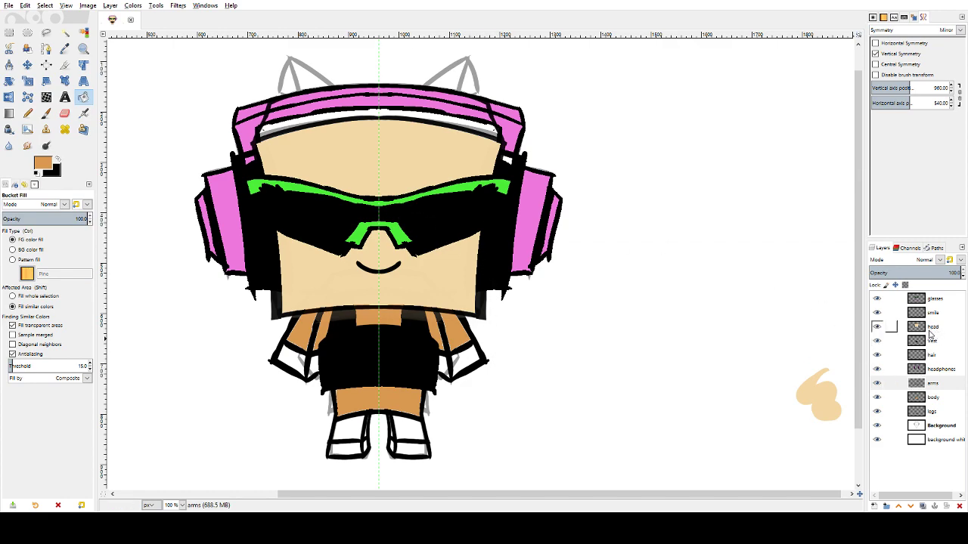
- Sample the light beige of the face on the head layer as the foreground color
left_click(931, 332)
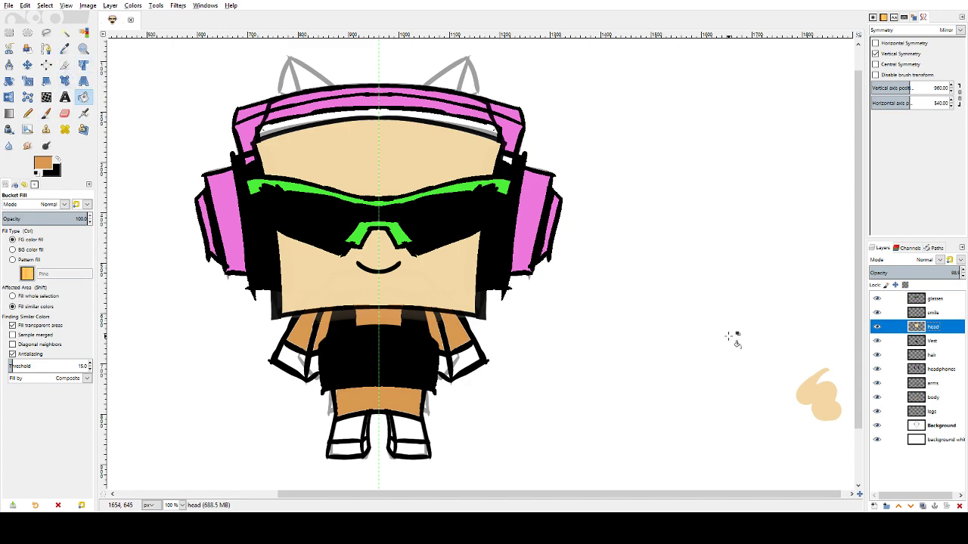
left_click(83, 113)
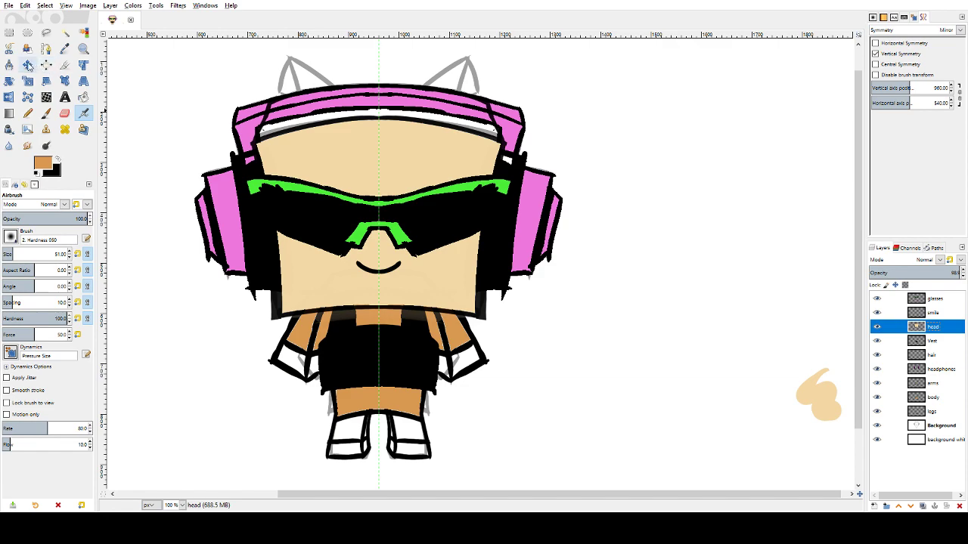
left_click(65, 49)
left_click(815, 396)
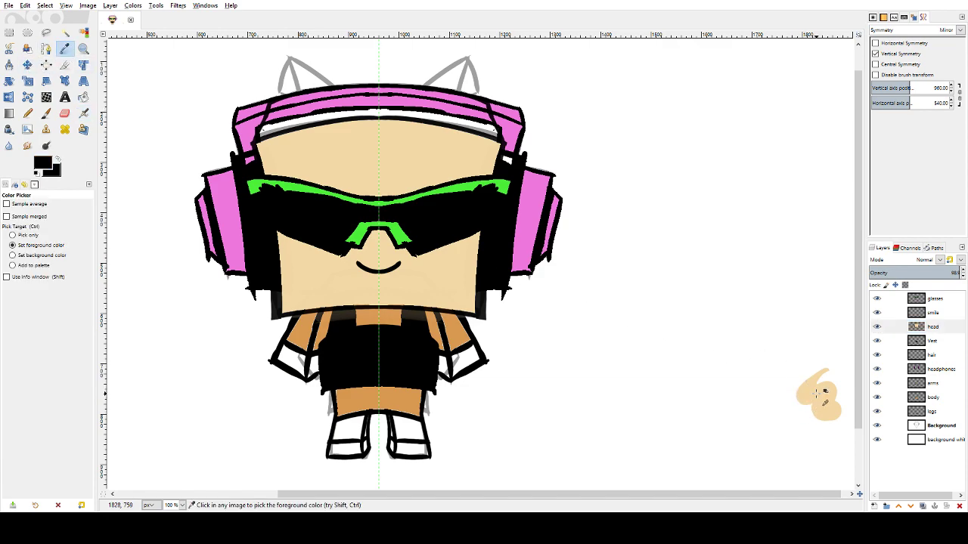
left_click(446, 273)
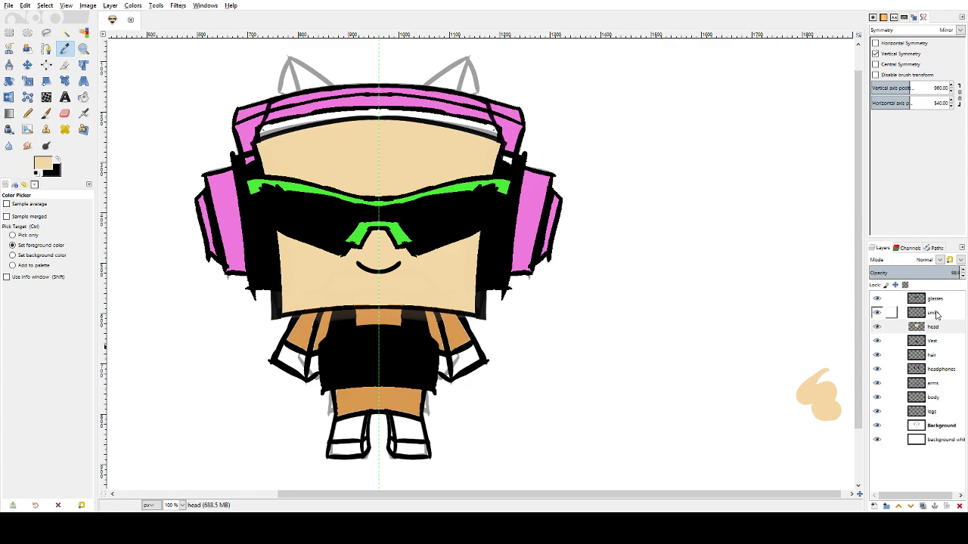
- Bucket fill the outer panel of the hand on the image's right side with beige on the arms layer
left_click(933, 386)
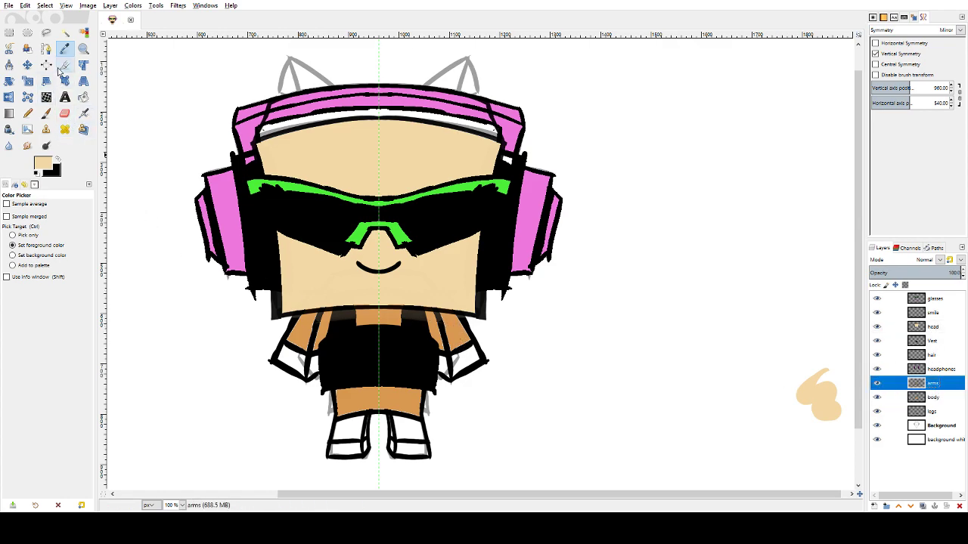
left_click(83, 97)
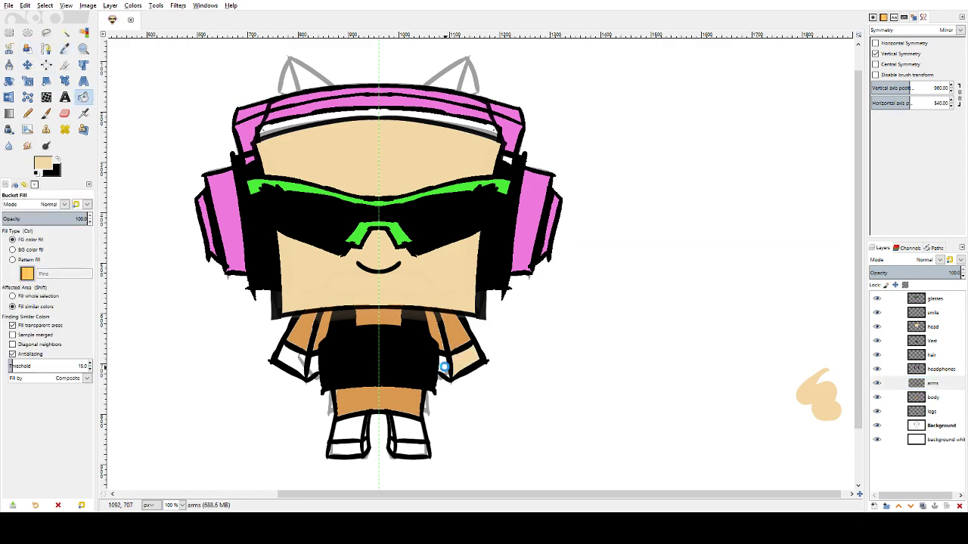
left_click(458, 366)
key("ctrl+z")
- Hide the glasses, smile, head, vest, hair, headphones, legs and body layers to isolate the arms over the sketch
left_click_drag(877, 300, 876, 374)
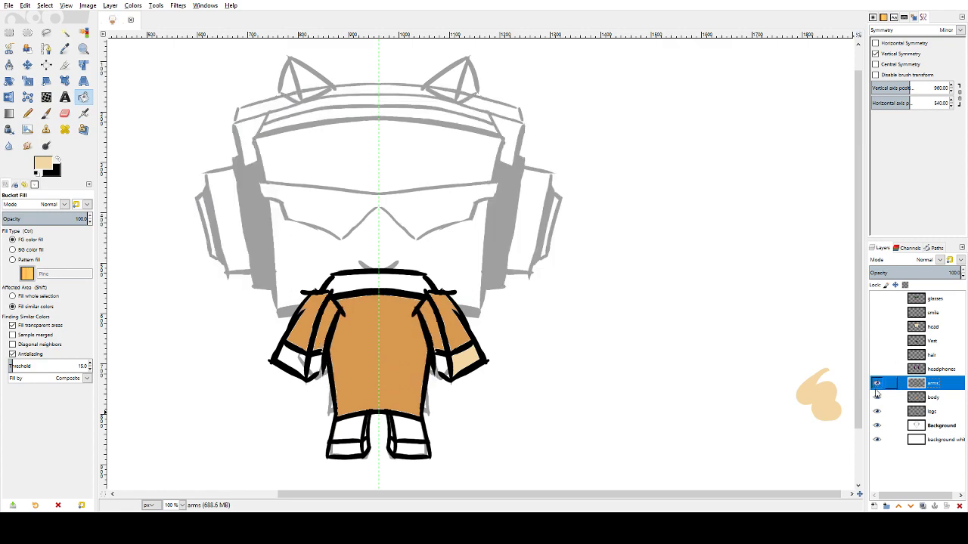
left_click(876, 411)
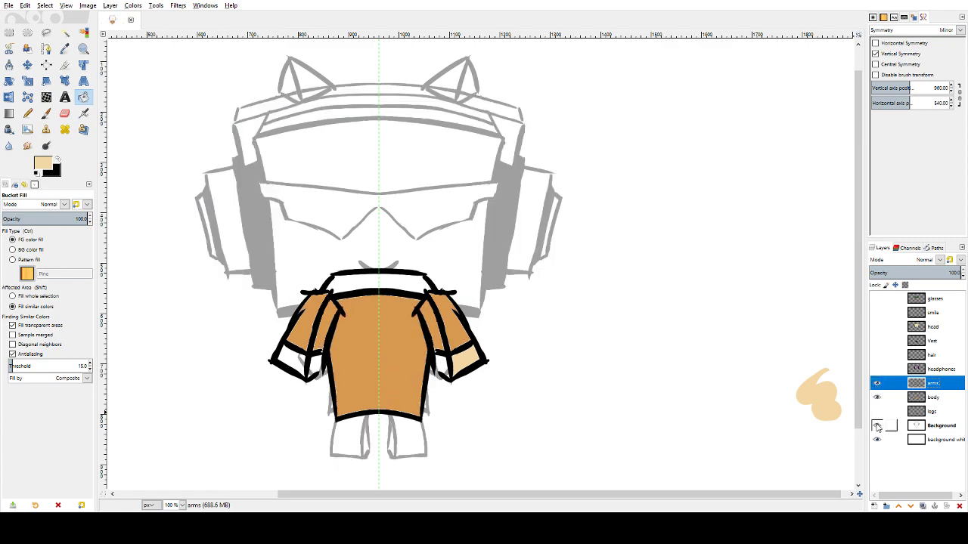
left_click(876, 397)
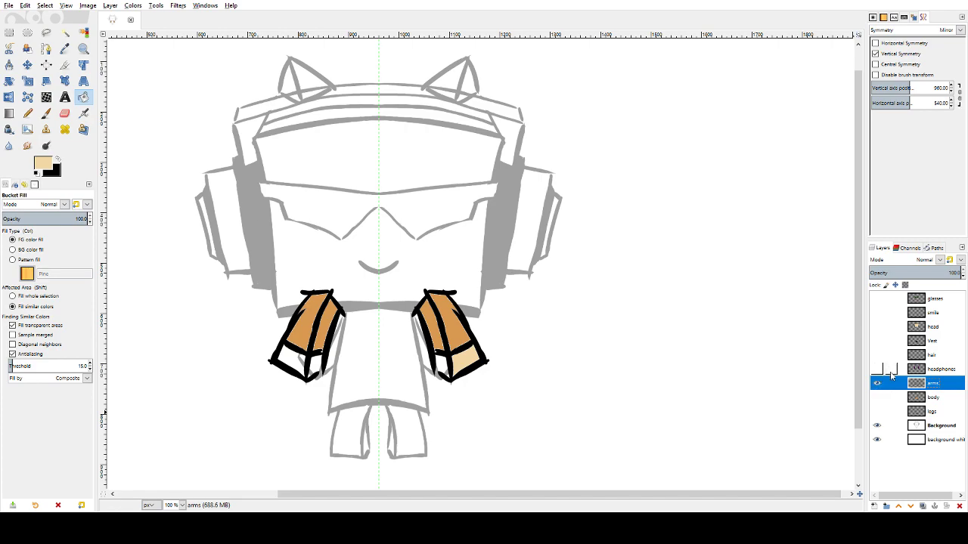
- Close the gaps in the arm outlines with the black Paintbrush and erase the stray line ends around them
left_click(46, 112)
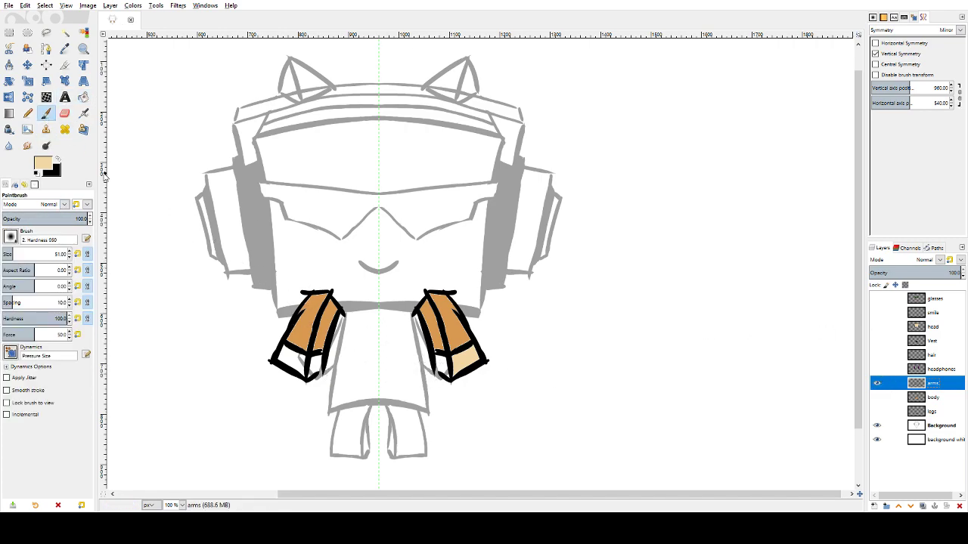
left_click(57, 161)
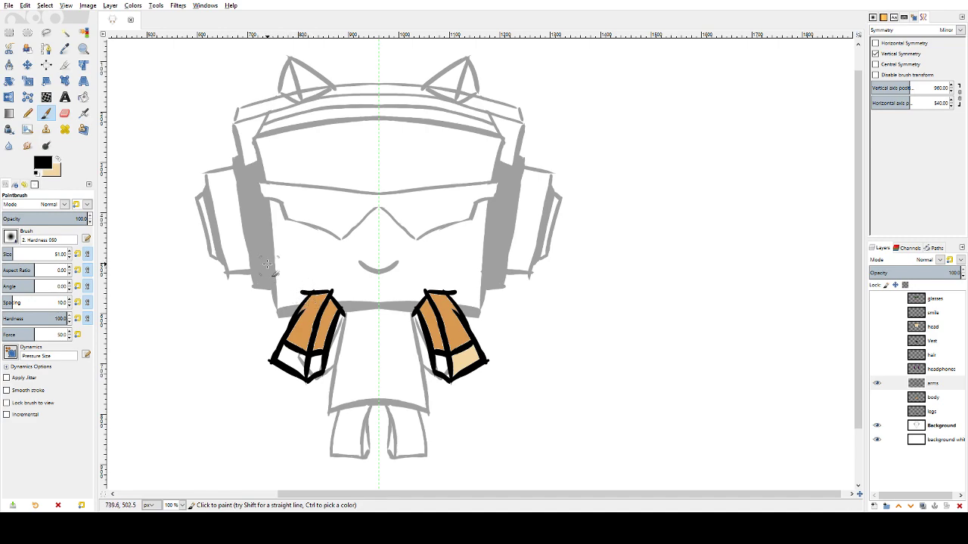
left_click(65, 111)
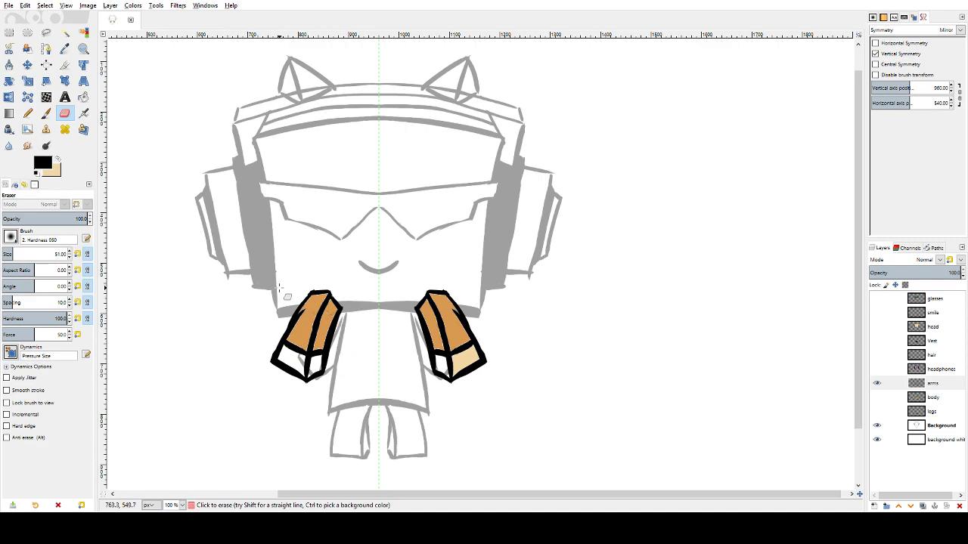
- Bucket fill the remaining white panels of both hands with beige on the arms layer
left_click(82, 97)
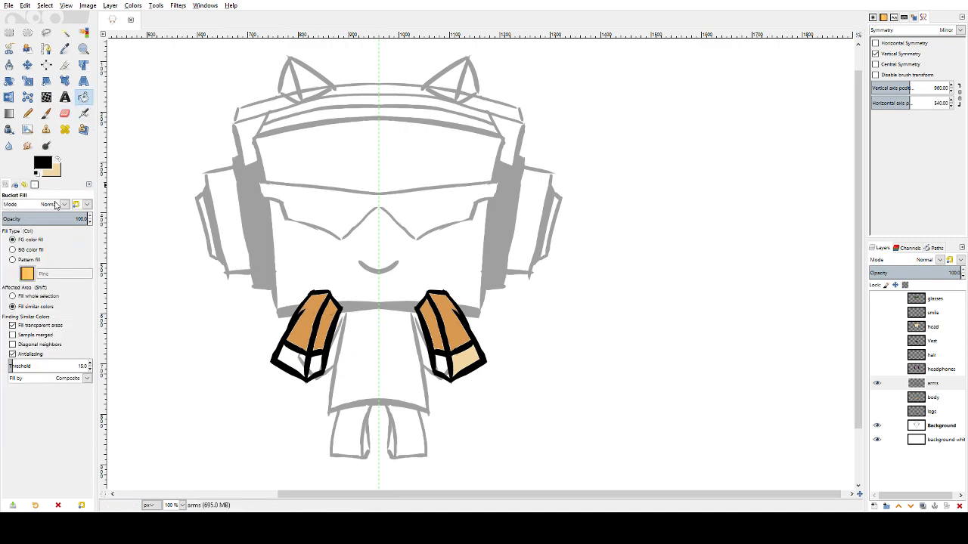
left_click(57, 158)
left_click(299, 366)
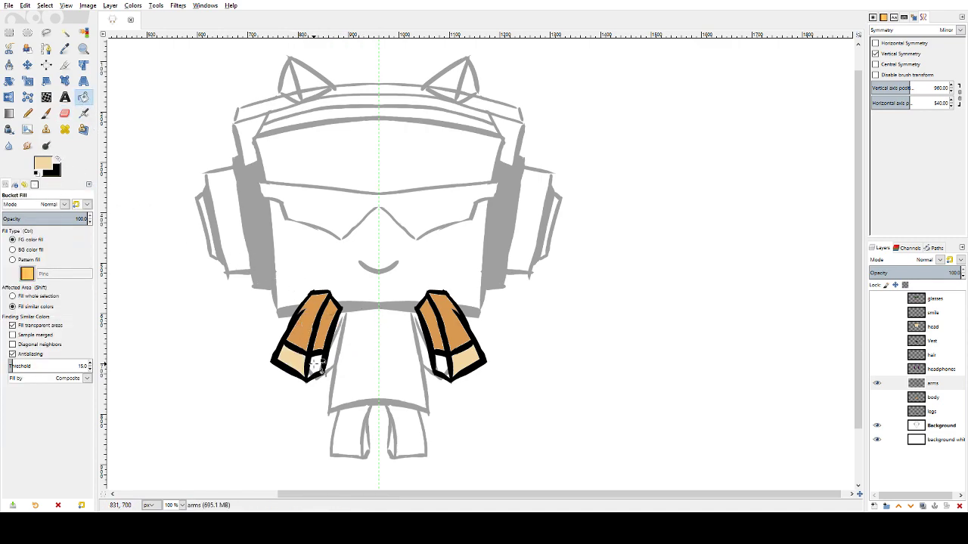
left_click(314, 368)
left_click(444, 368)
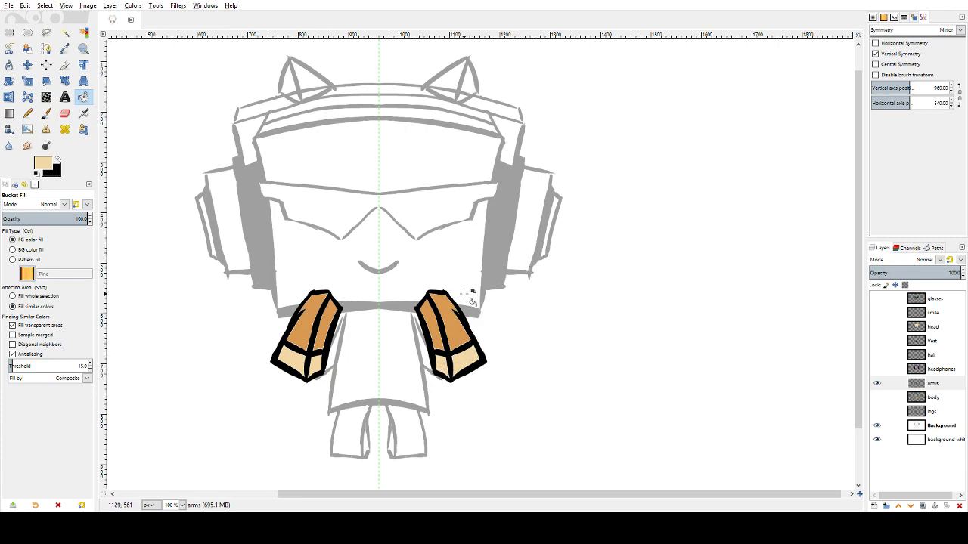
- Show all the hidden character layers again and move the arms layer below the body layer
left_click(877, 298)
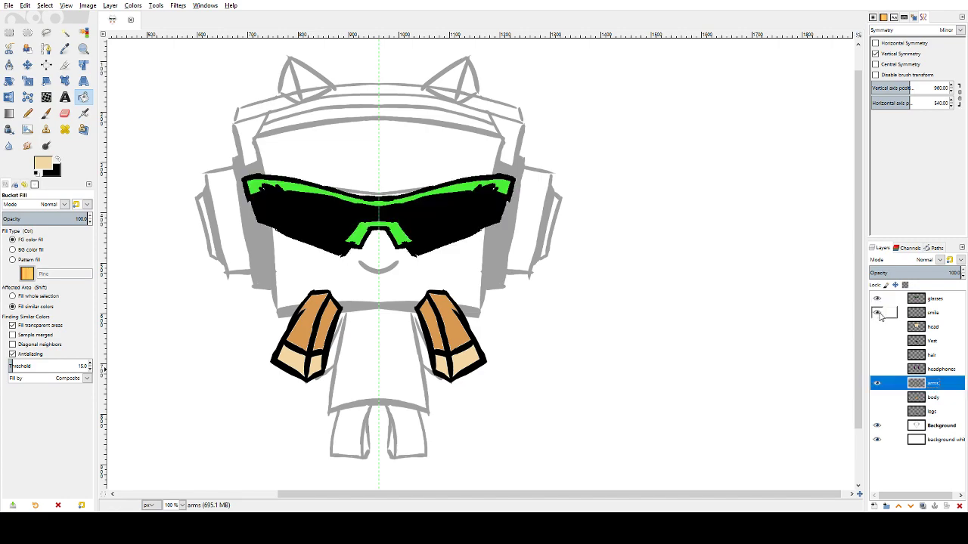
left_click(877, 313)
left_click(877, 327)
left_click(877, 341)
left_click(877, 355)
left_click(877, 369)
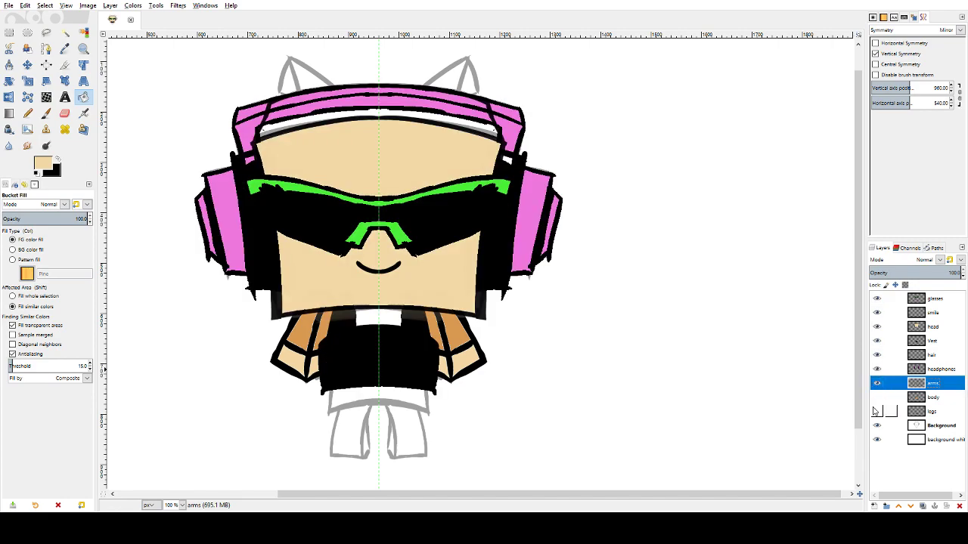
left_click(878, 397)
left_click(877, 412)
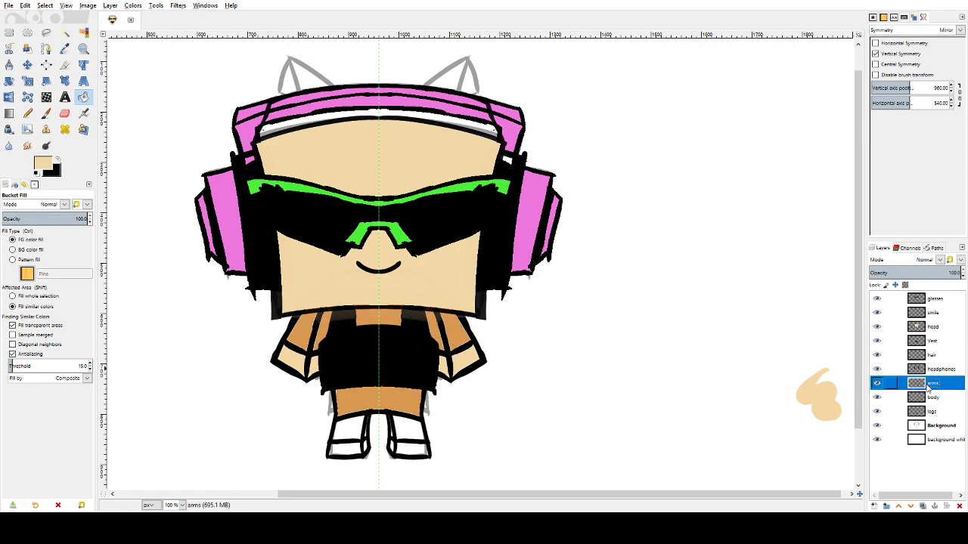
left_click_drag(946, 389, 947, 409)
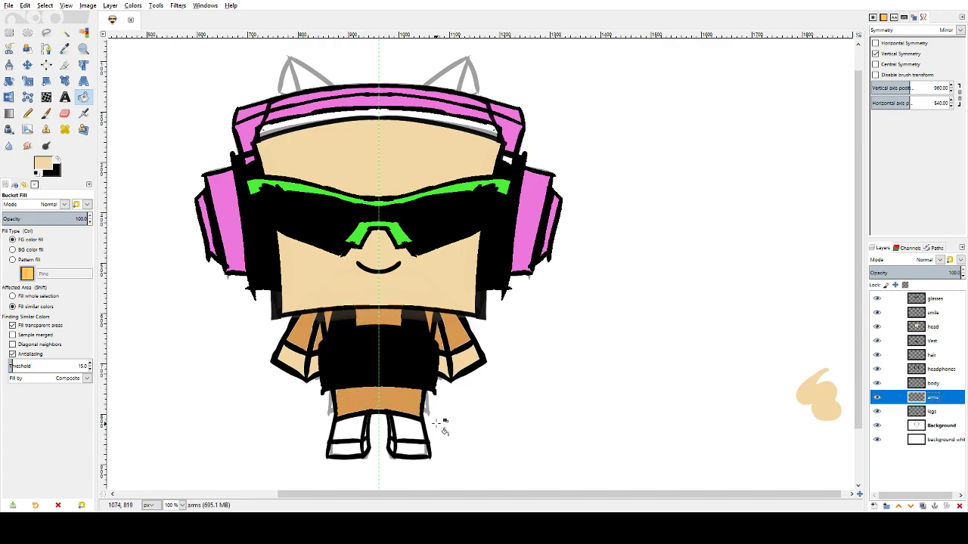
key("alt+Tab")
key("alt+Tab")
key("alt+Tab")
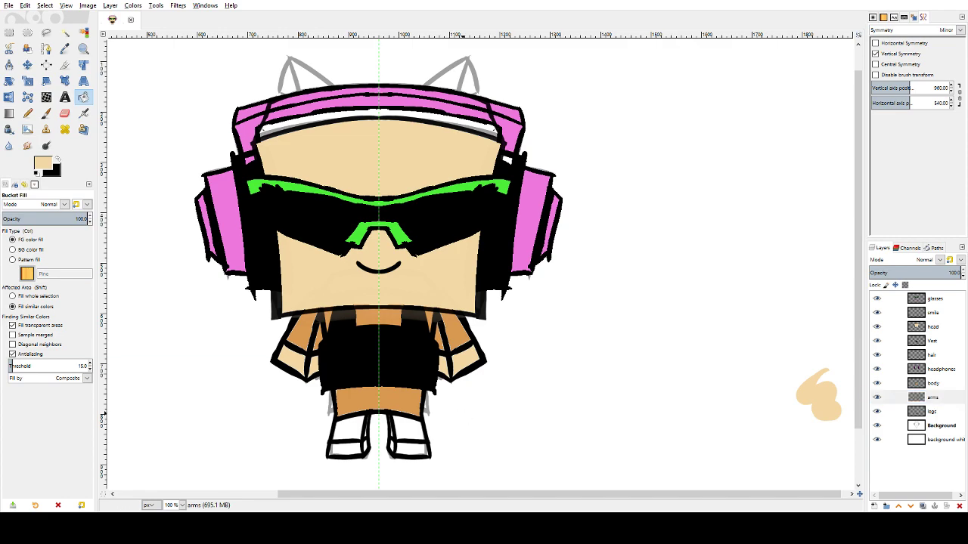
key("alt+Tab")
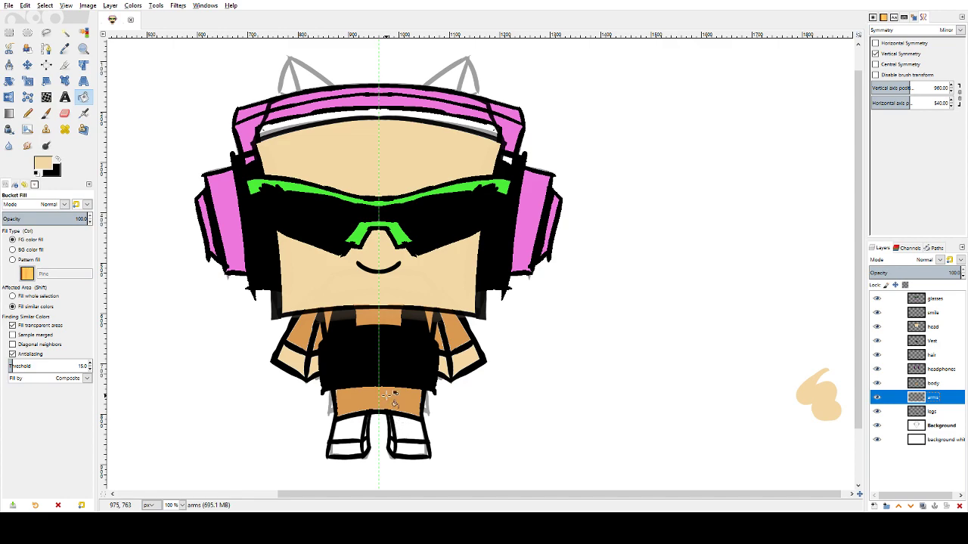
key("alt+Tab")
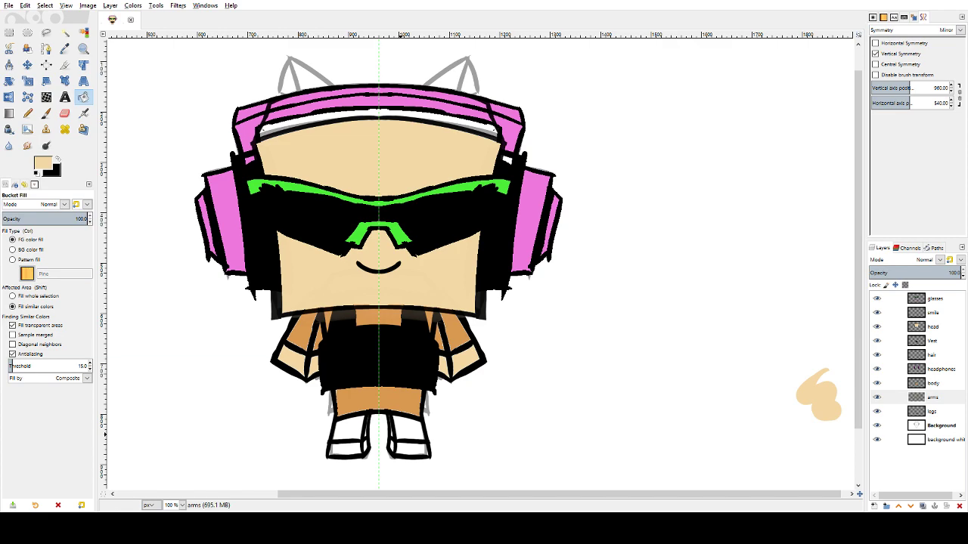
- Reset the default colors and set the foreground color to a medium gray
left_click(933, 397)
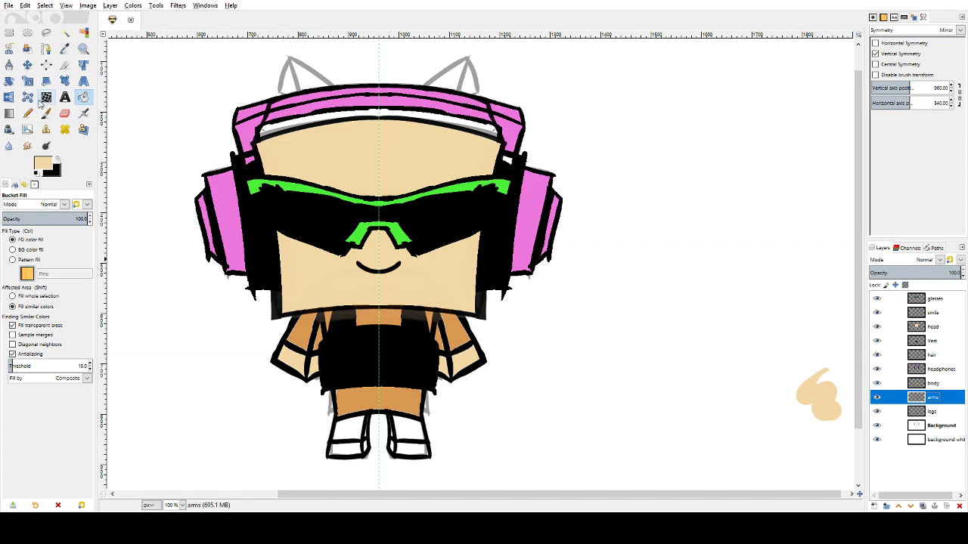
left_click(57, 158)
left_click(37, 174)
left_click(57, 159)
left_click(45, 164)
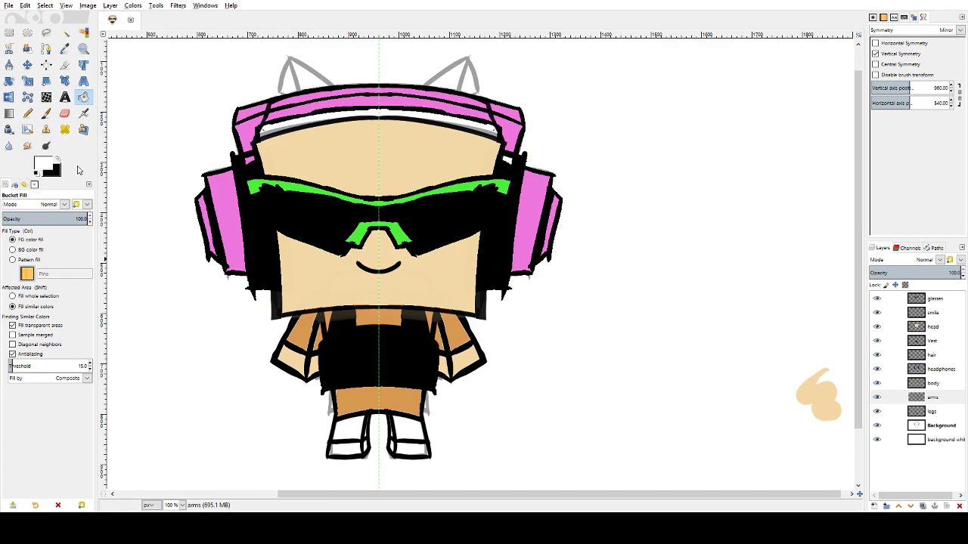
key("x")
left_click_drag(126, 153, 160, 150)
left_click(54, 147)
left_click_drag(139, 153, 153, 154)
mouse_move(160, 153)
left_mouse_down()
mouse_move(136, 151)
mouse_move(148, 146)
left_mouse_up()
left_click_drag(30, 174, 6, 149)
left_click(120, 241)
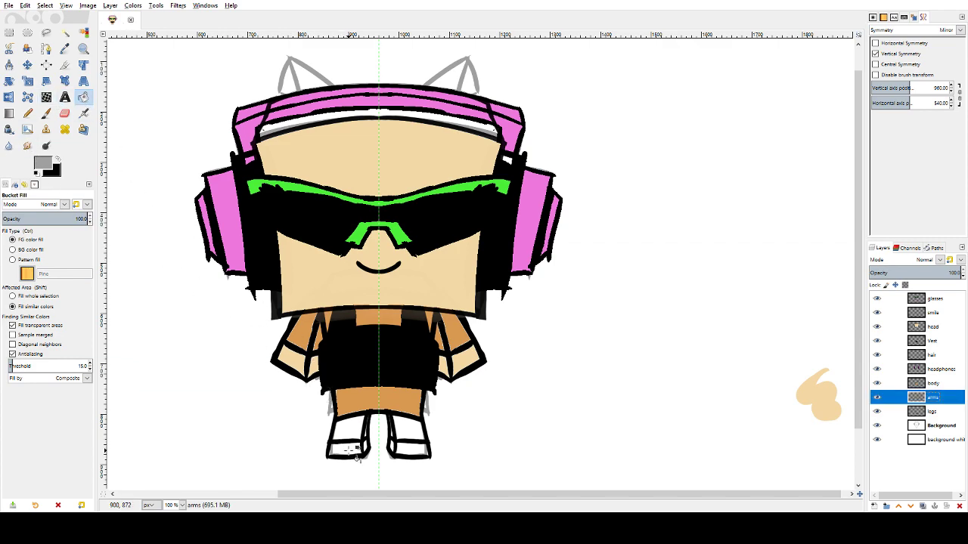
- Bucket fill the shoes at the bottom of both legs with gray on the legs layer
left_click(397, 446)
key("ctrl+z")
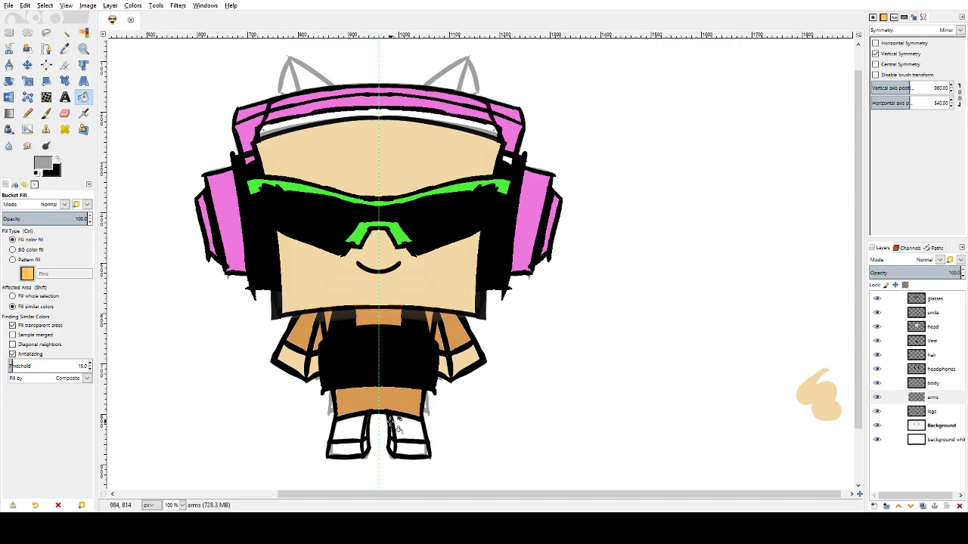
left_click(929, 412)
left_click(344, 449)
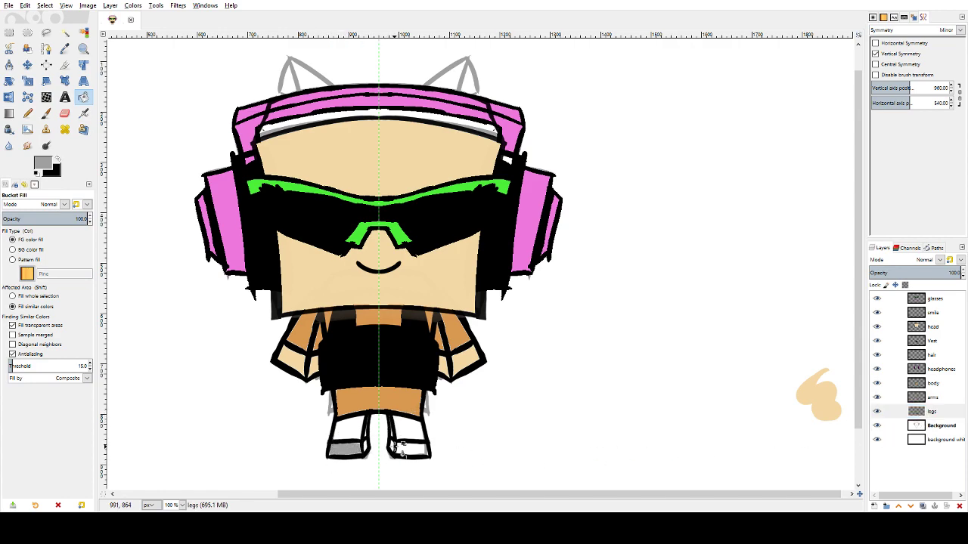
left_click(401, 448)
left_click(377, 444)
key("ctrl+z")
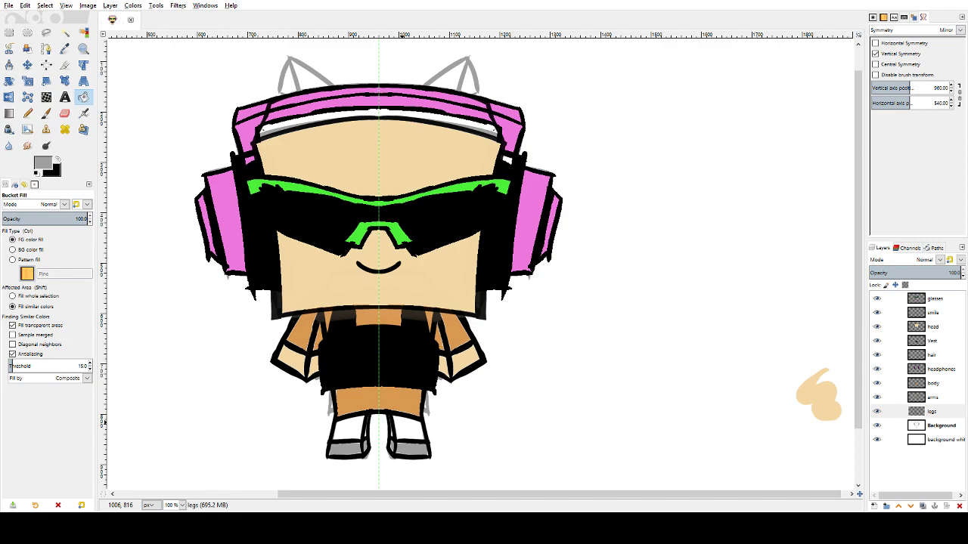
key("Tab")
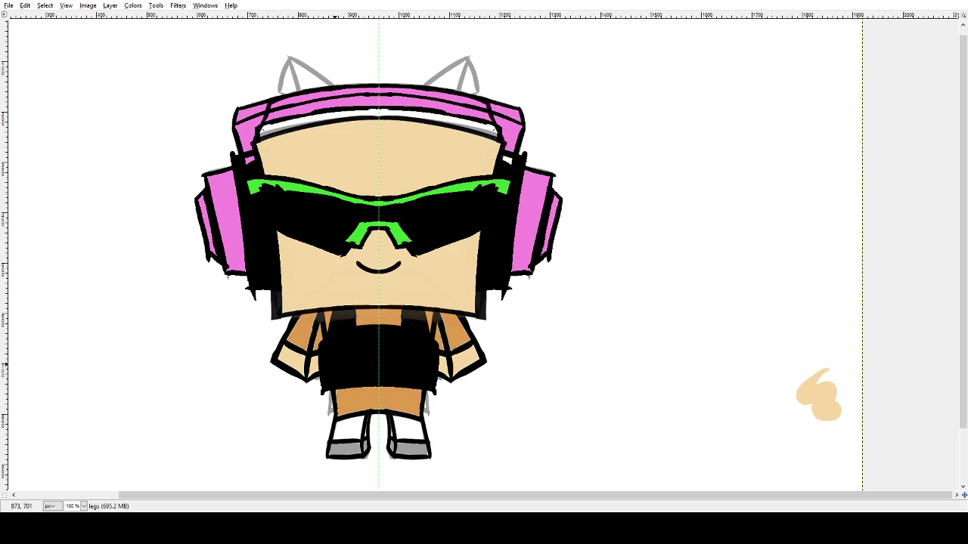
key("Tab")
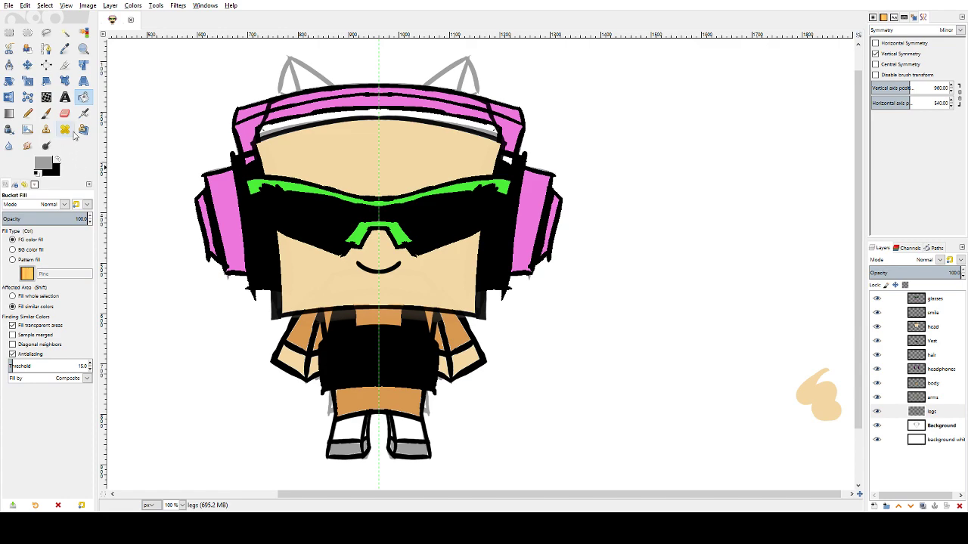
- Bucket fill the white panels above the shoes on both legs with black on the legs layer
left_click(400, 427)
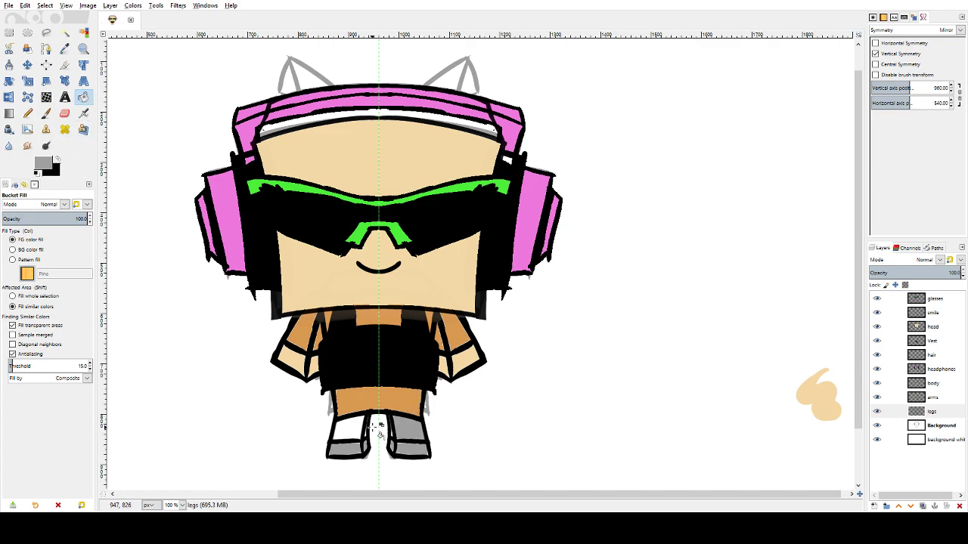
left_click(57, 158)
left_click(399, 426)
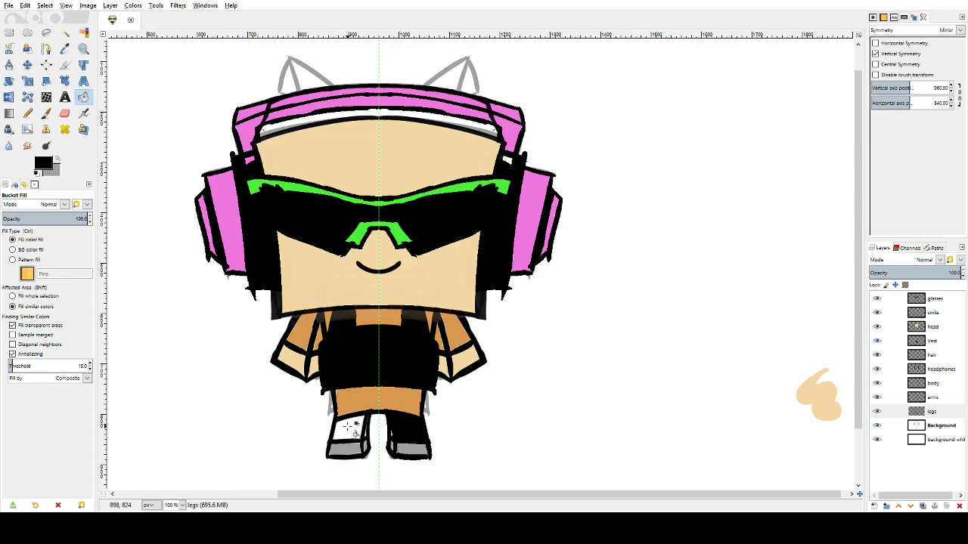
left_click(347, 426)
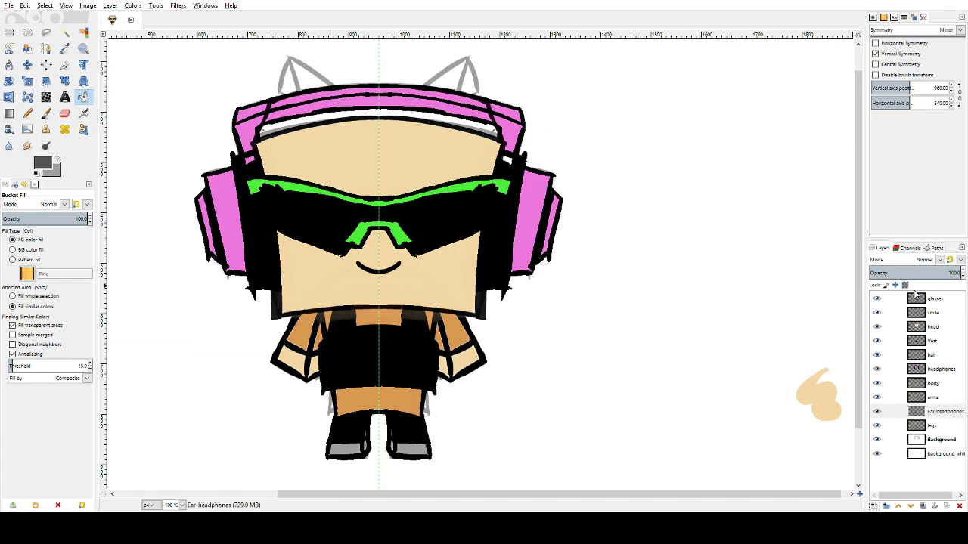
- Move the Ear-headphones layer to the top of the layer stack and switch to the Paintbrush
left_click_drag(935, 413, 941, 295)
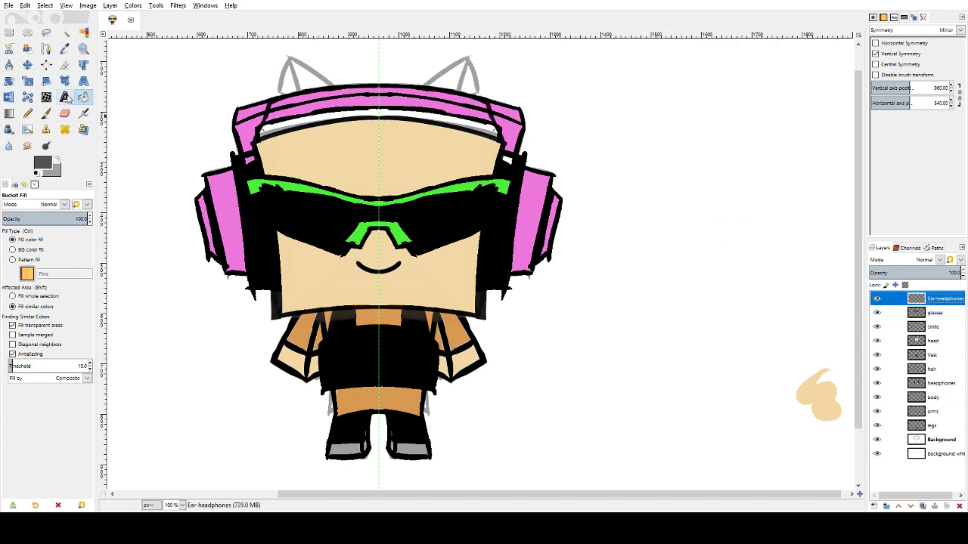
left_click(46, 113)
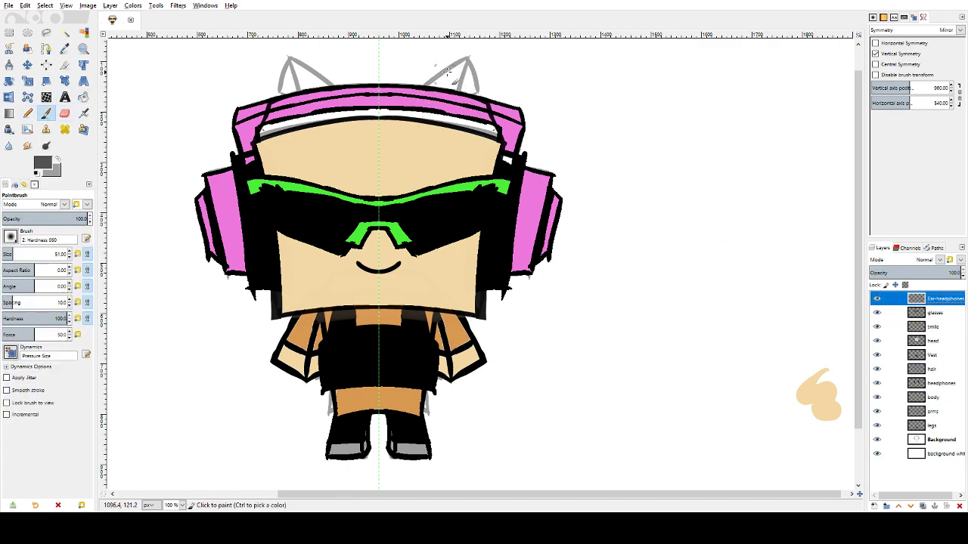
left_click_drag(462, 60, 425, 84)
key("z")
key("ctrl+z")
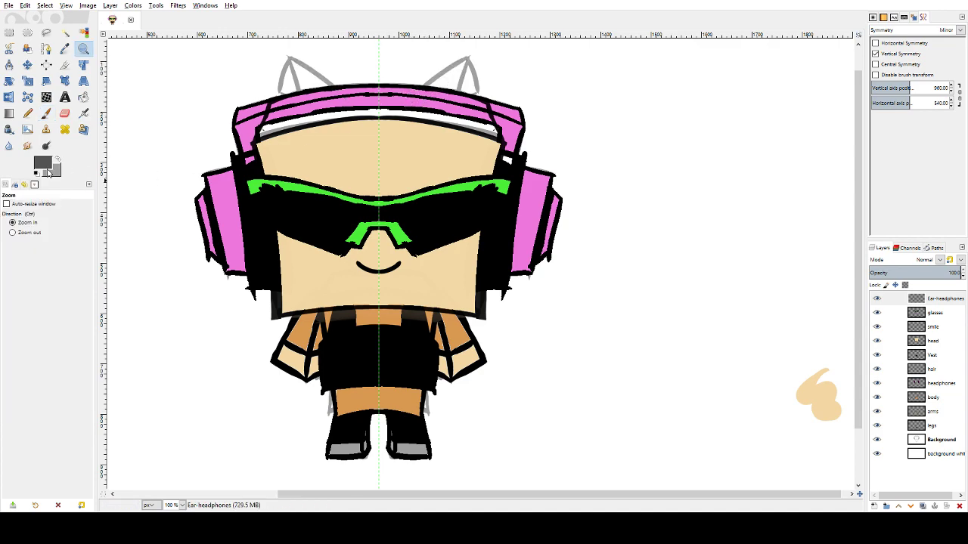
- Reset the colors to the default black and white and ready the Paintbrush for outlining the cat ears
left_click(37, 174)
left_click_drag(415, 90, 478, 56)
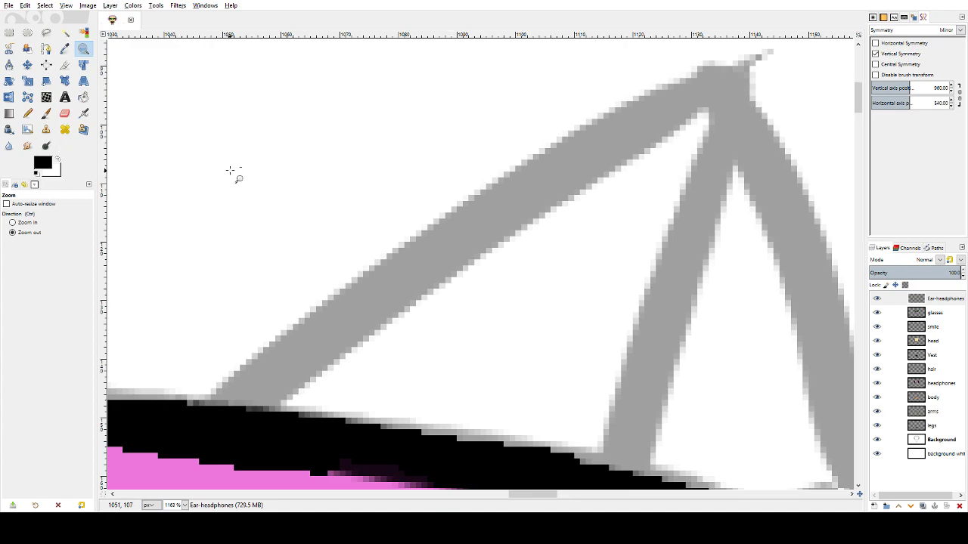
left_click(238, 180, "ctrl")
left_click(238, 181, "ctrl")
left_click_drag(236, 182, 249, 189)
key("p")
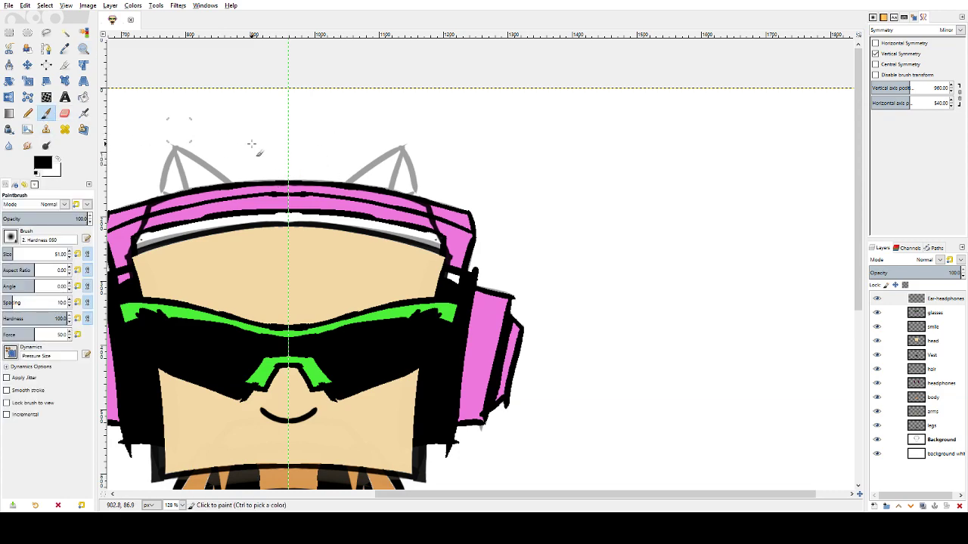
mouse_move(345, 188)
left_mouse_down()
mouse_move(408, 138)
mouse_move(344, 191)
left_mouse_up()
key("ctrl+z")
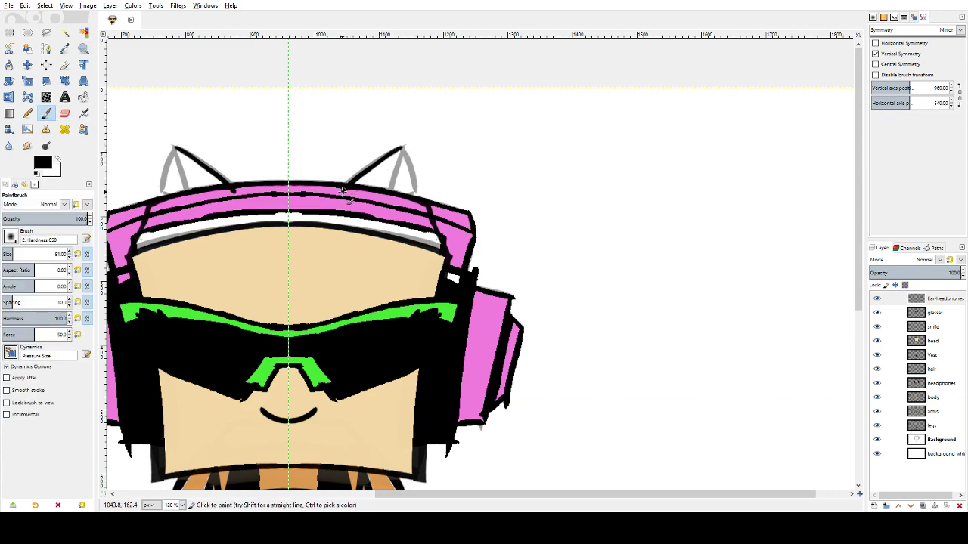
key("ctrl+z")
key("ctrl+z")
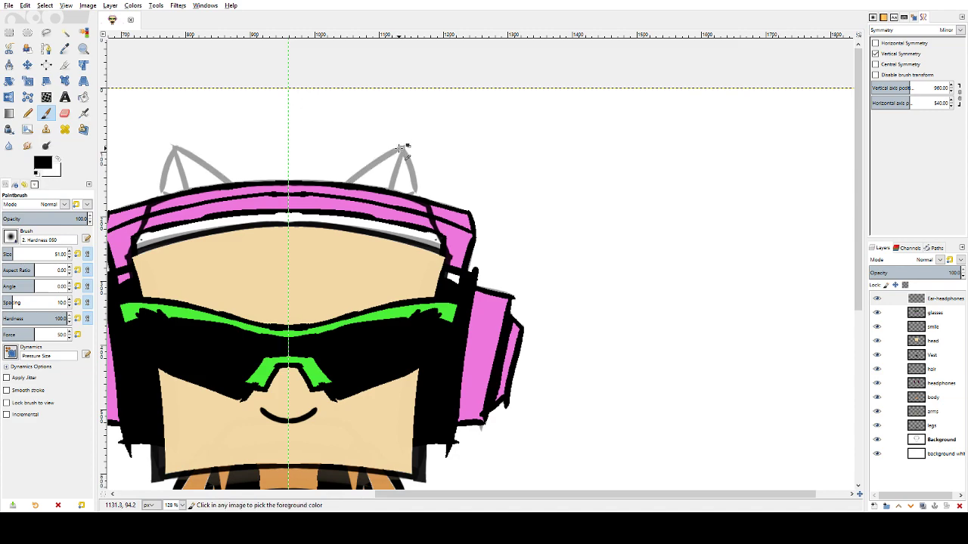
- Paint the inner slanted edge and the curved outer edge of both cat ears in black over the sketch
left_click_drag(403, 147, 349, 185)
key("ctrl+z")
mouse_move(402, 148)
left_mouse_down()
mouse_move(349, 186)
mouse_move(368, 179)
mouse_move(347, 184)
mouse_move(391, 194)
mouse_move(350, 184)
mouse_move(374, 201)
mouse_move(391, 199)
mouse_move(381, 204)
mouse_move(415, 189)
left_mouse_up()
- Paint the black dividing line from each ear tip down onto the headband, redoing the stroke until it fits
mouse_move(401, 148)
left_mouse_down()
mouse_move(416, 185)
mouse_move(403, 151)
mouse_move(383, 206)
left_mouse_up()
key("ctrl+z")
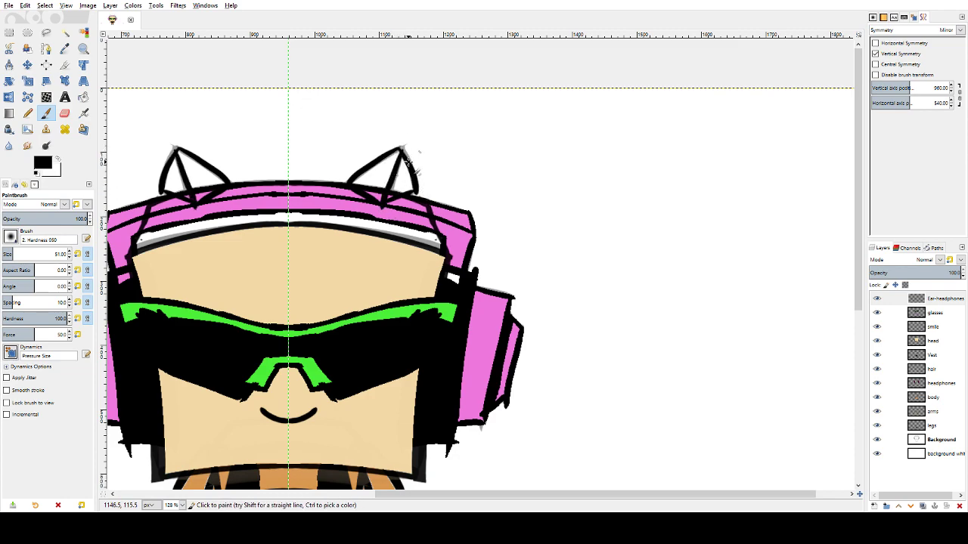
key("ctrl+z")
left_click_drag(401, 149, 381, 201)
key("ctrl+z")
left_click_drag(399, 150, 379, 204)
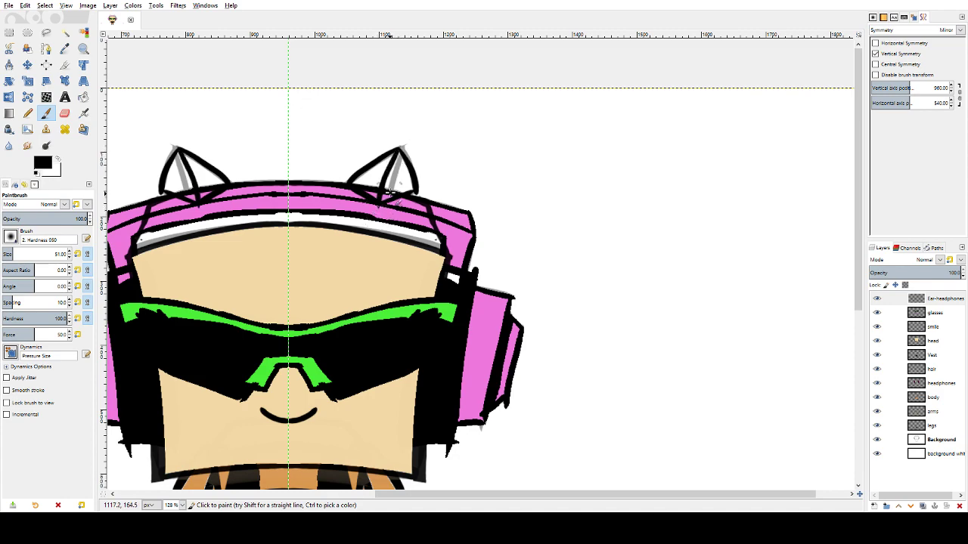
key("ctrl+z")
left_click_drag(400, 149, 381, 203)
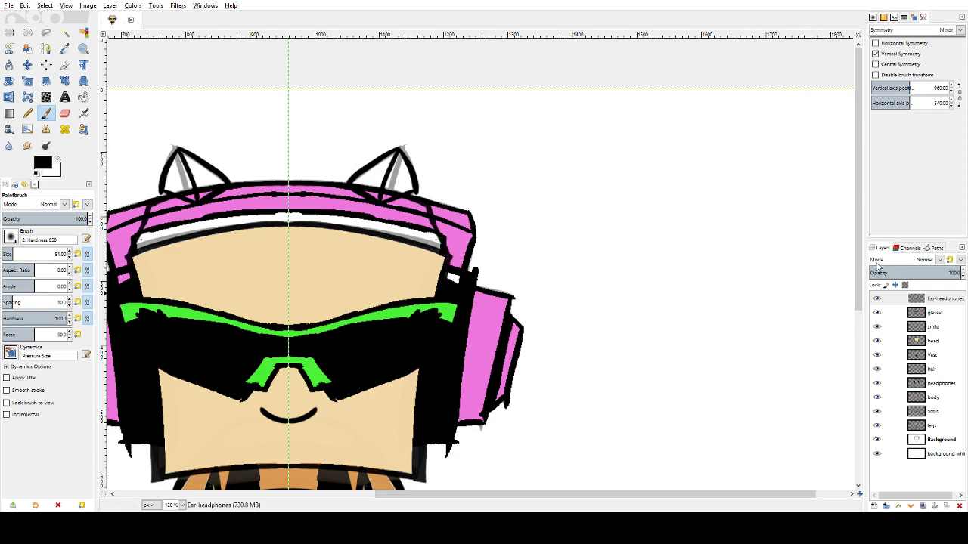
- Set the foreground to a bright orange and bucket fill the body's neck and waist areas on the body layer
scroll(846, 362, "down", 5)
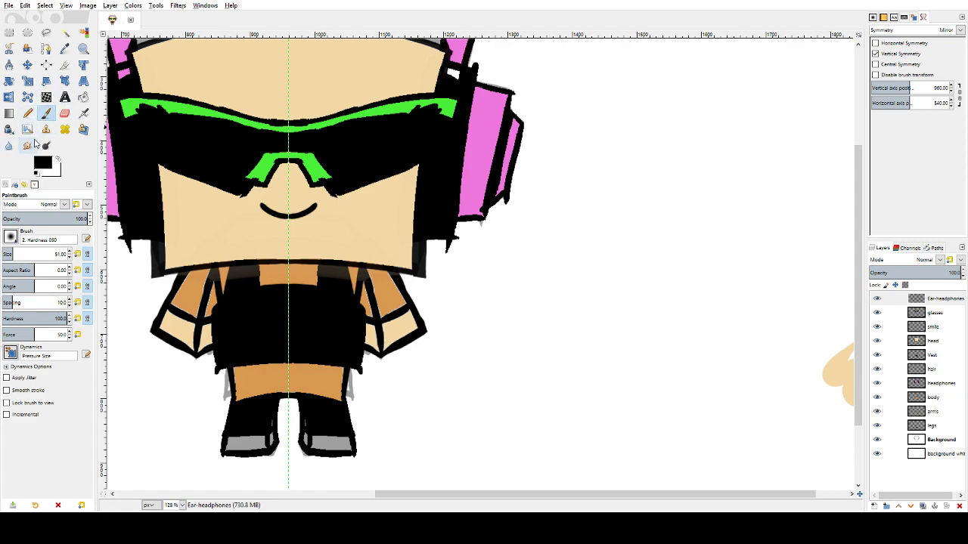
key("z")
left_click(506, 301)
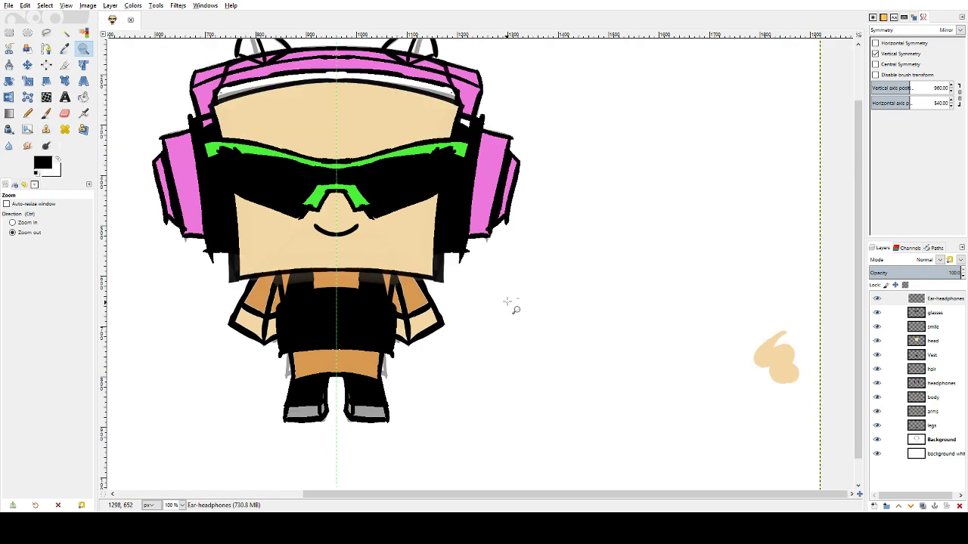
left_click(507, 307)
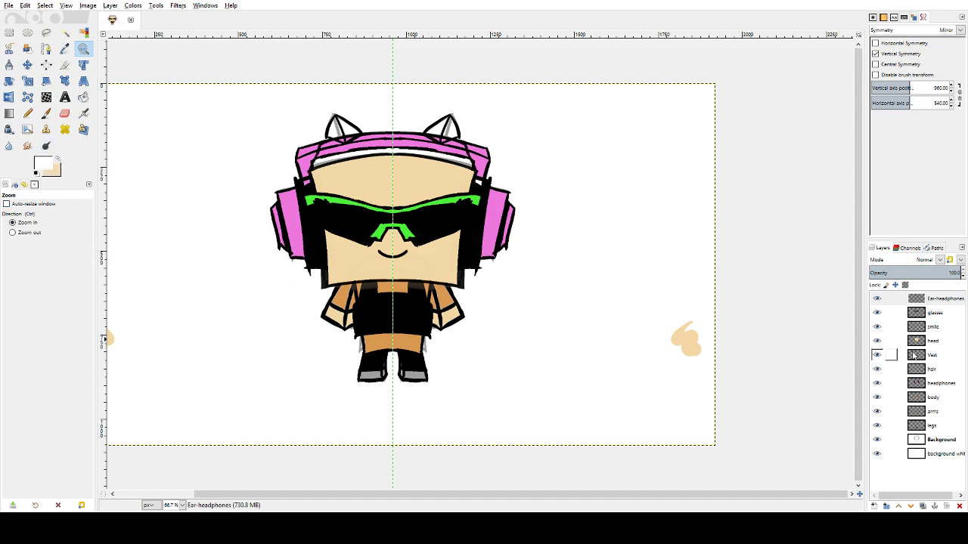
left_click(933, 398)
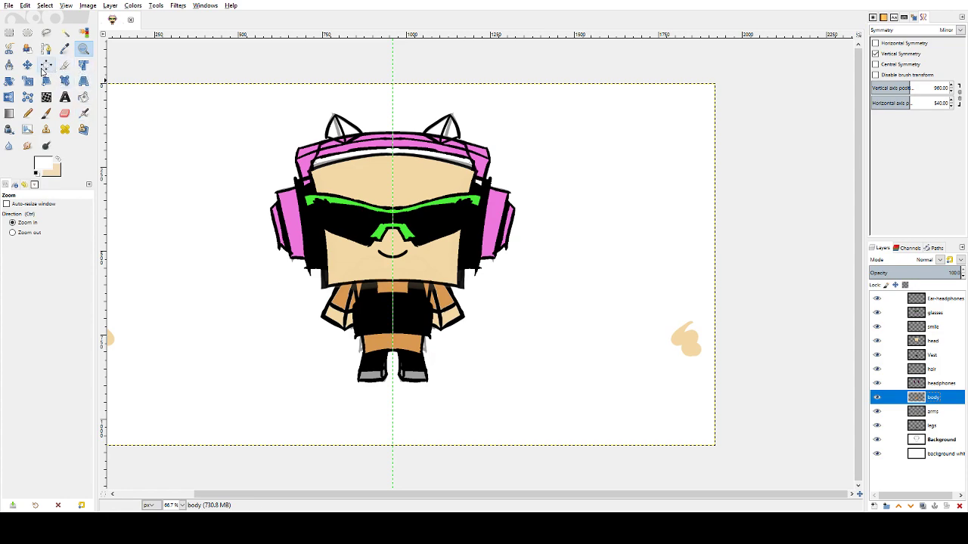
left_click(65, 48)
left_click(404, 346)
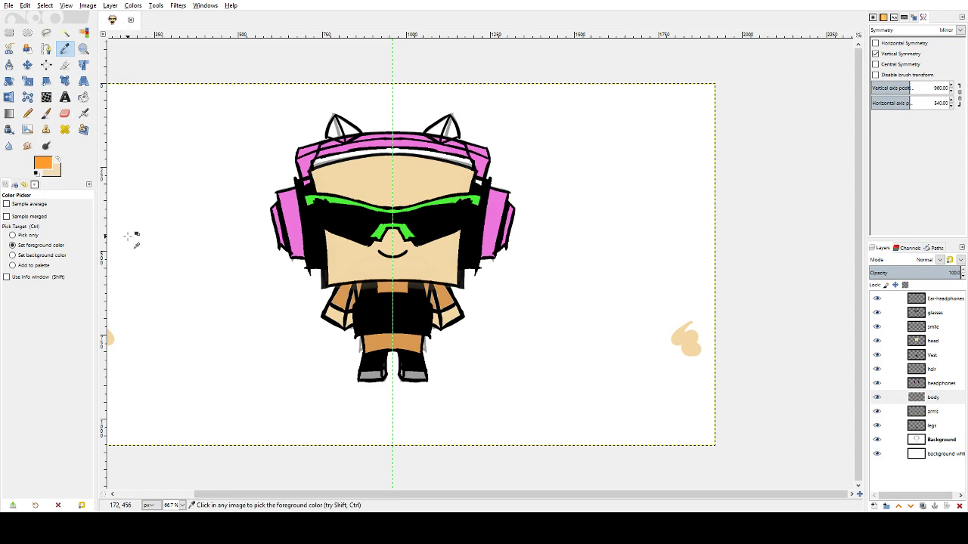
left_click(84, 101)
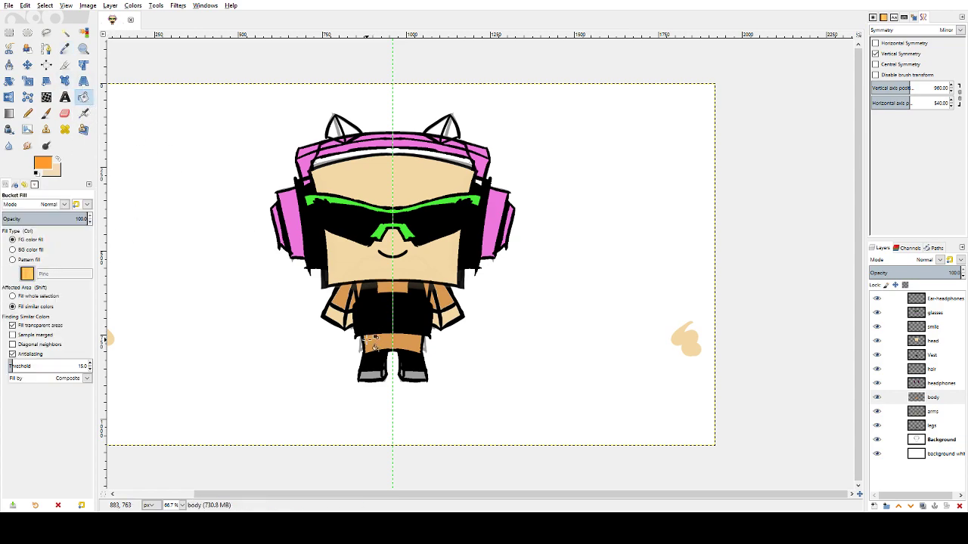
left_click(389, 342)
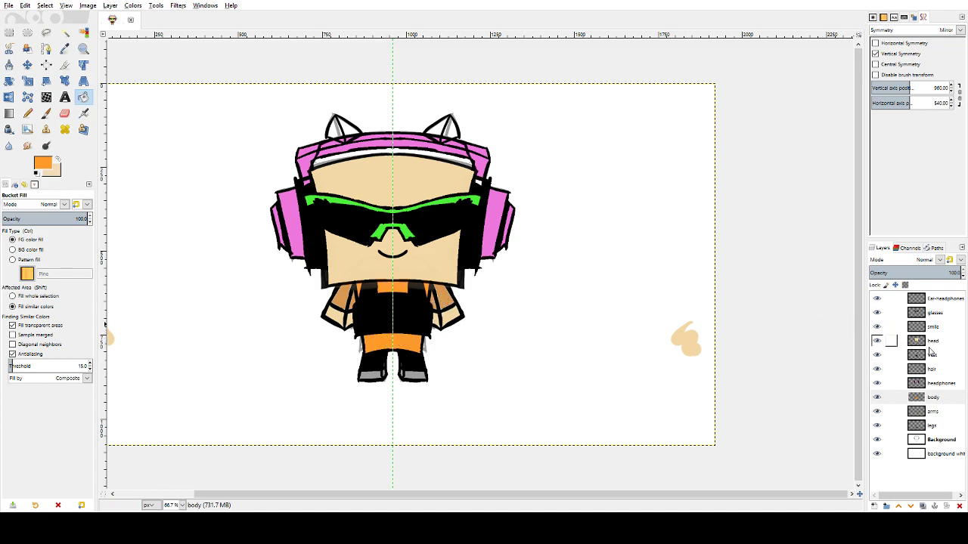
- Bucket fill the sleeves of both arms with the same bright orange on the arms layer
left_click(934, 412)
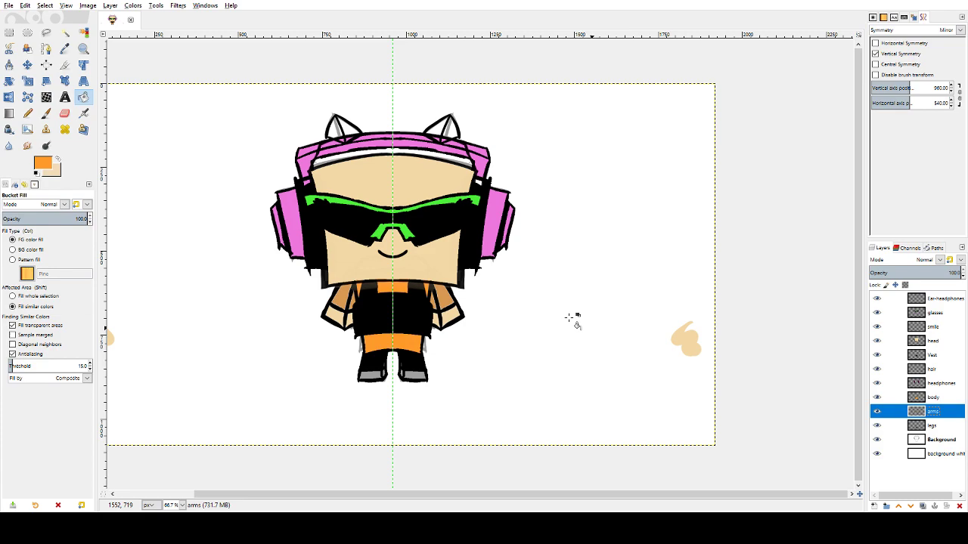
left_click(443, 303)
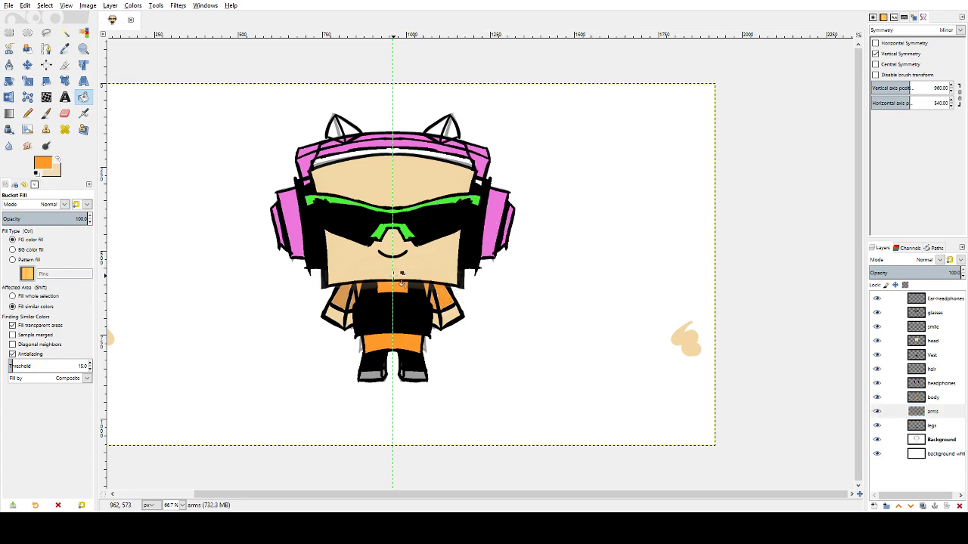
left_click(350, 297)
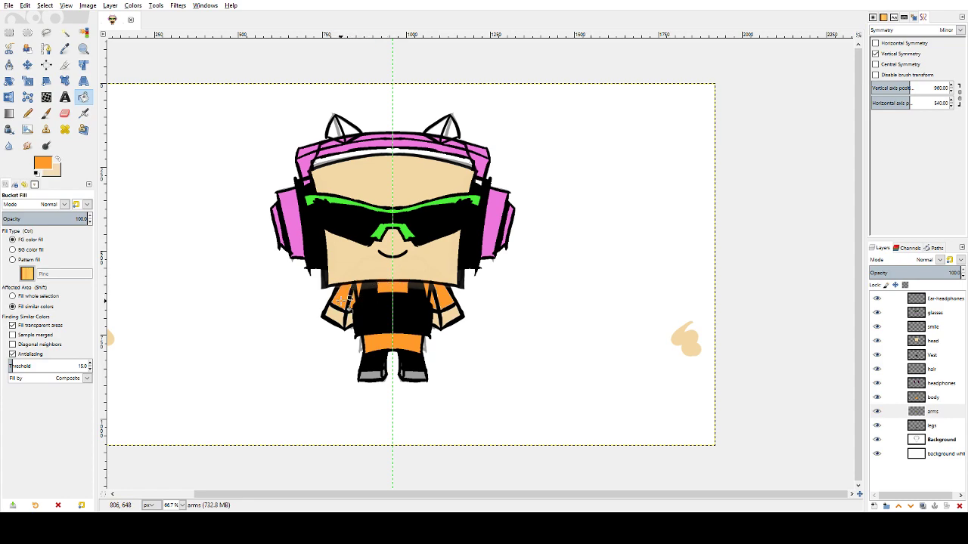
left_click(352, 303)
- Make the hair layer active and switch to the Paintbrush
left_click(933, 369)
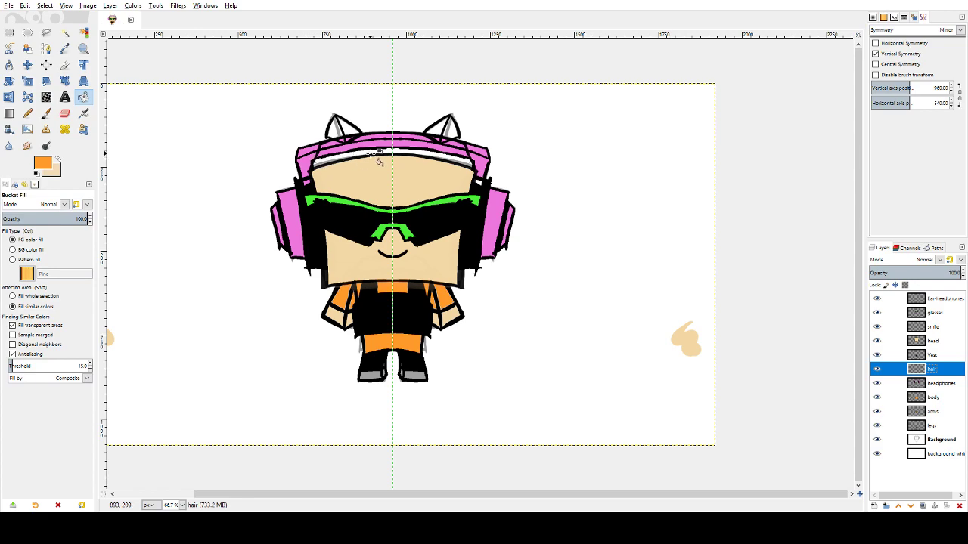
left_click(46, 114)
left_click(380, 149)
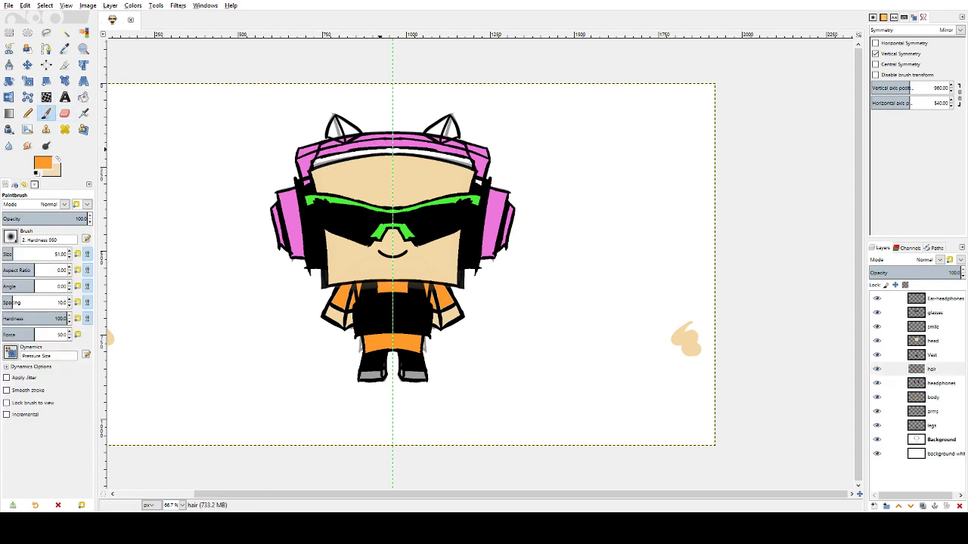
left_click_drag(390, 149, 326, 156)
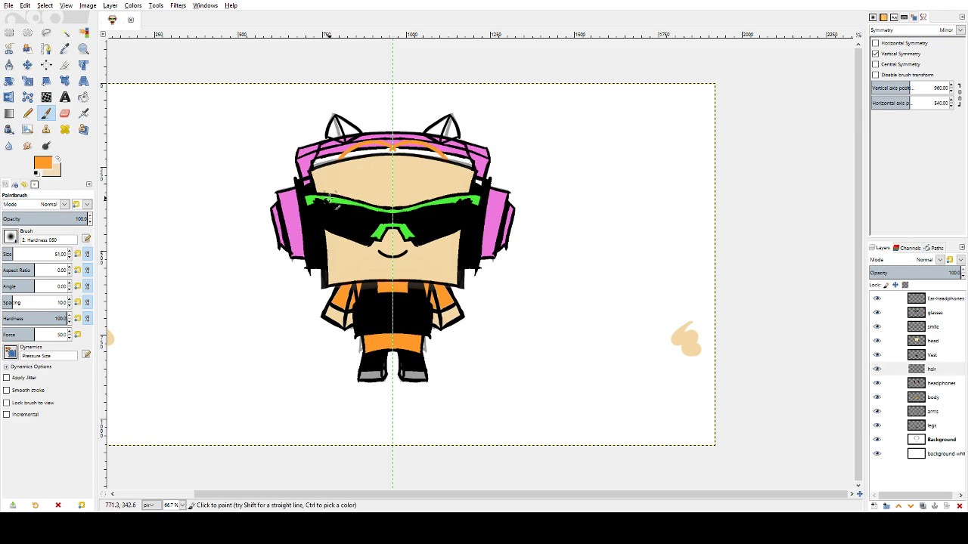
key("ctrl+z")
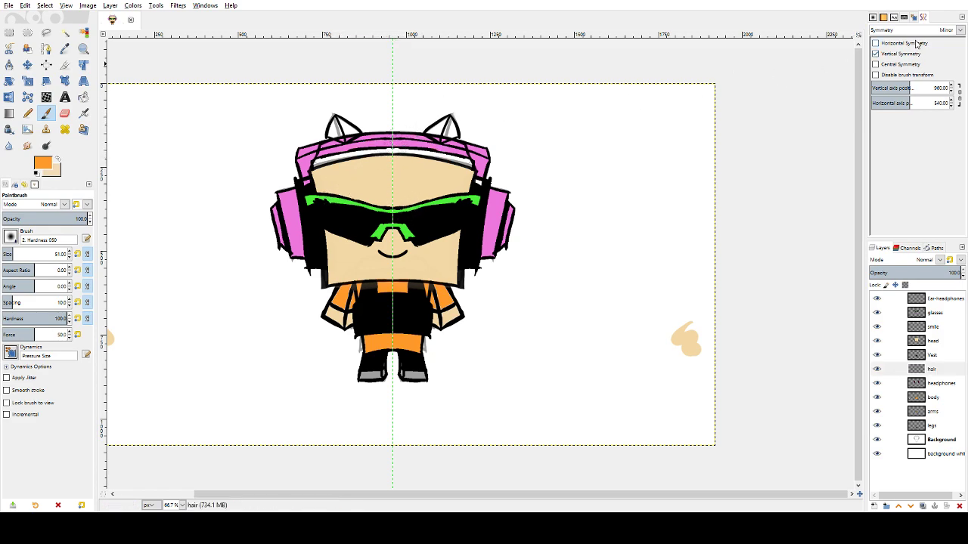
- Turn off vertical symmetry and move the hair layer to the top of the layer stack
left_click(876, 55)
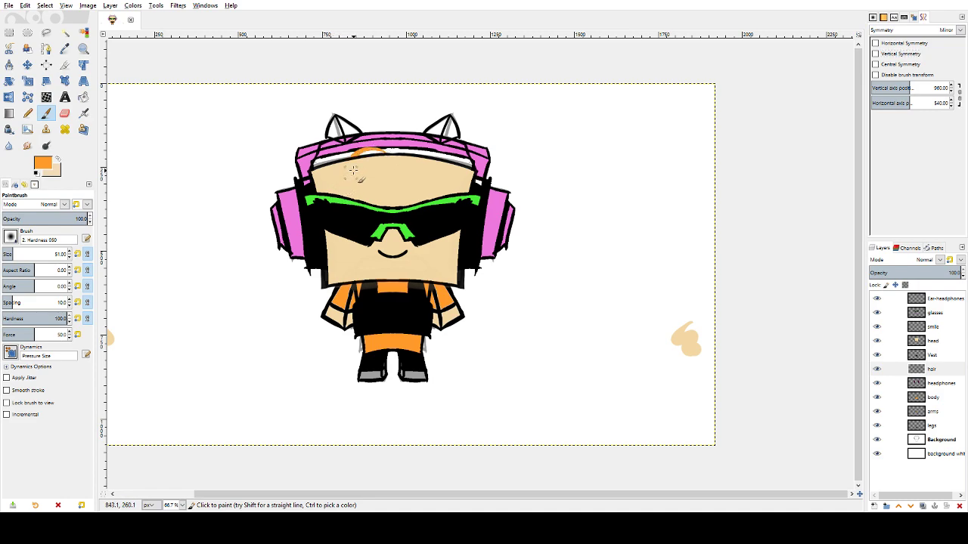
left_click(891, 369)
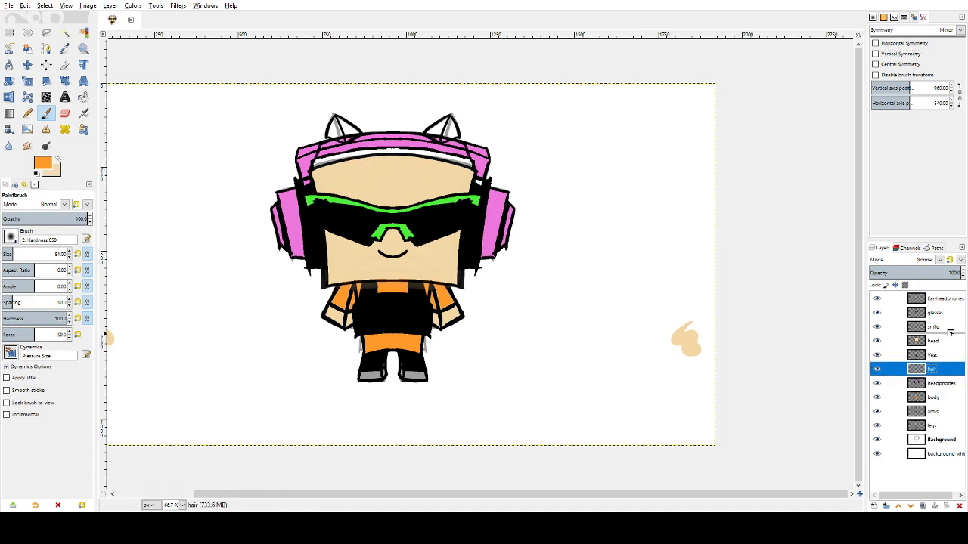
left_click_drag(951, 303, 951, 303)
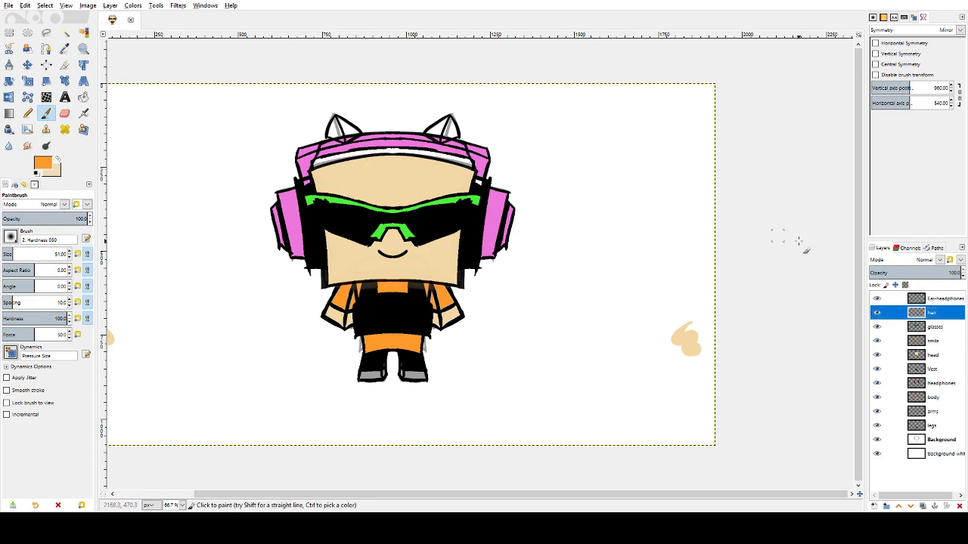
left_click_drag(891, 312, 891, 294)
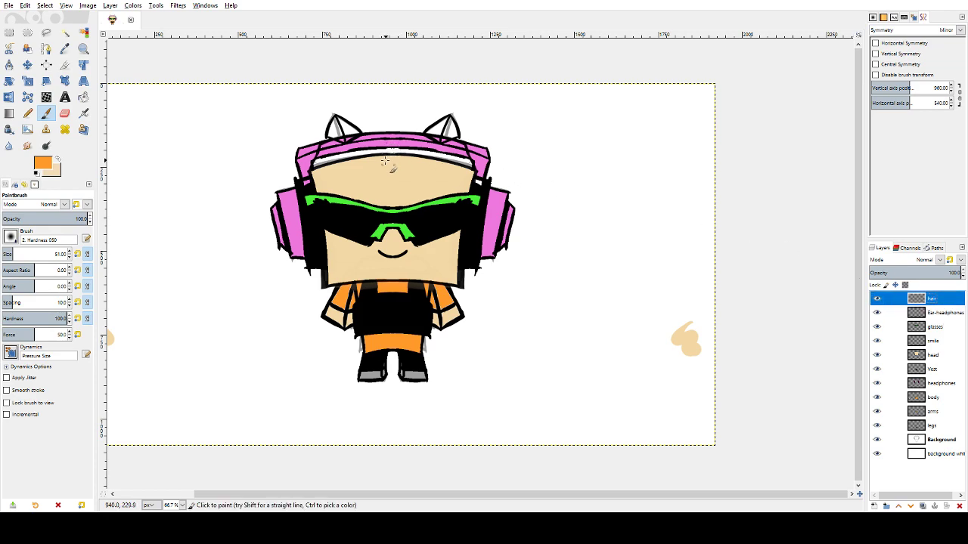
- Paint black freehand hair strands falling from the headband over the forehead on the hair layer
left_click_drag(372, 142, 329, 199)
key("ctrl+z")
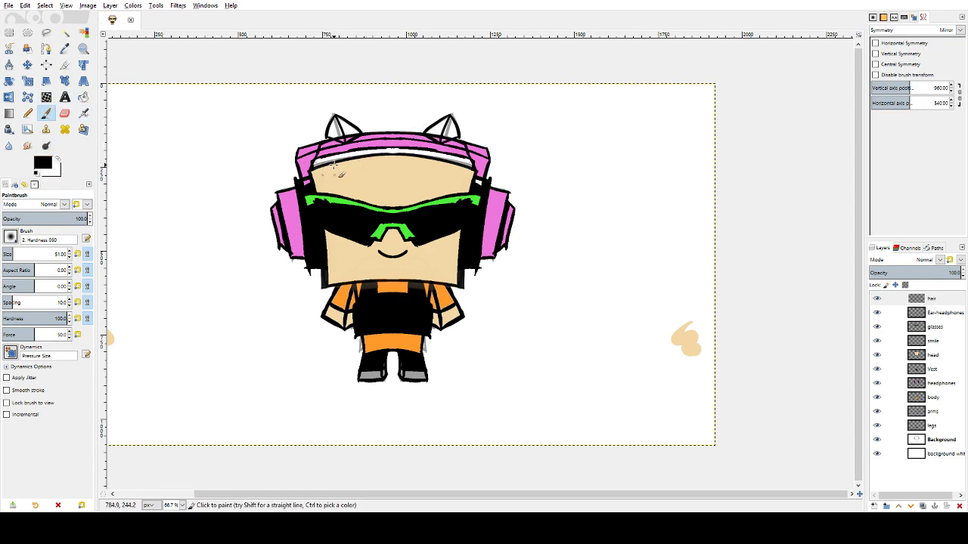
mouse_move(382, 148)
left_mouse_down()
mouse_move(328, 181)
mouse_move(335, 179)
mouse_move(327, 194)
mouse_move(353, 173)
left_mouse_up()
mouse_move(352, 173)
left_mouse_down()
mouse_move(351, 206)
mouse_move(403, 158)
mouse_move(390, 171)
mouse_move(379, 162)
mouse_move(380, 188)
left_mouse_up()
left_click_drag(379, 188, 389, 157)
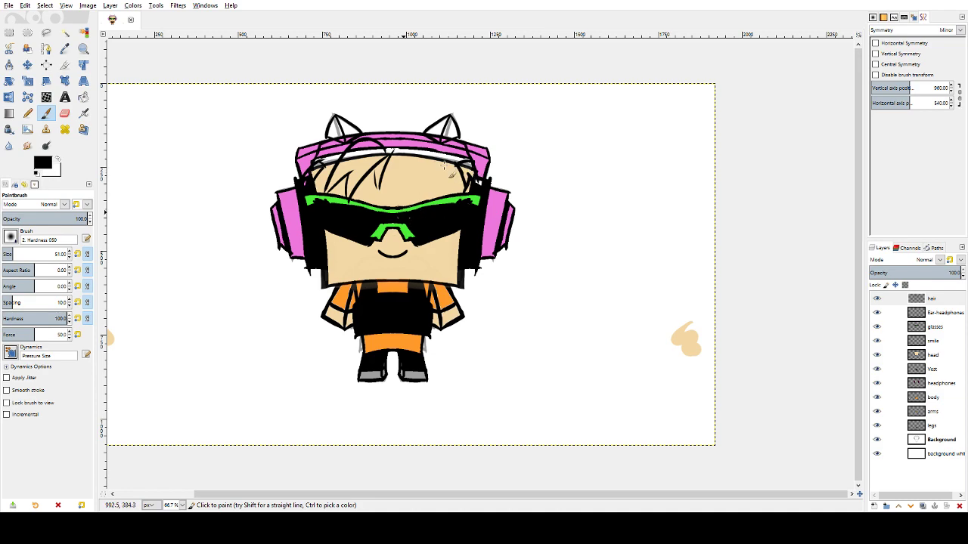
- Switch back to the Paintbrush and restore the default black and white colors
left_click(84, 97)
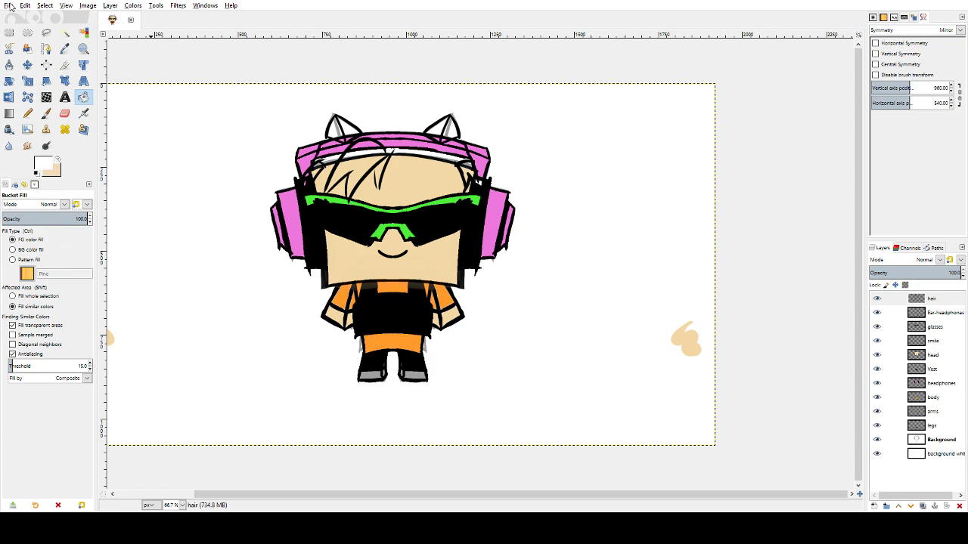
key("p")
key("d")
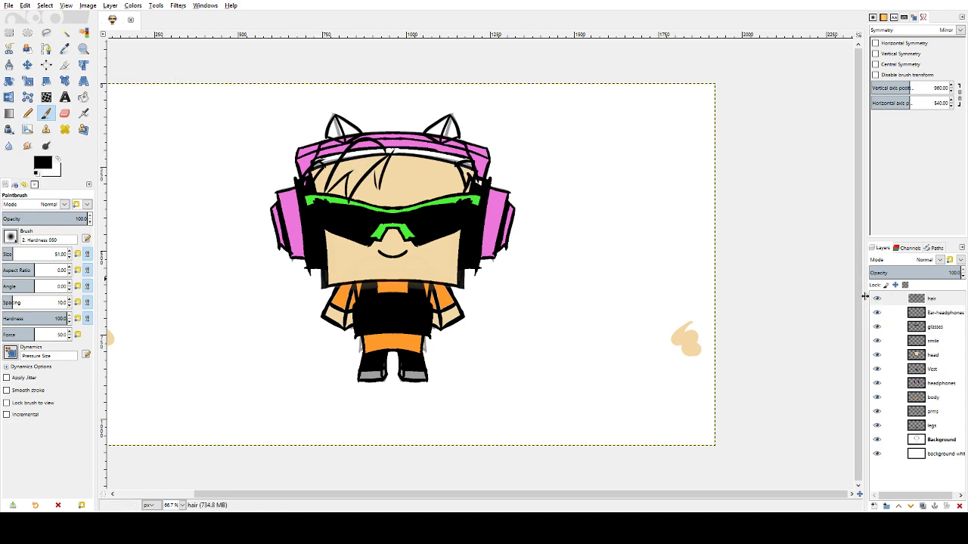
- Switch to Bucket Fill and save the image
key("shift+b")
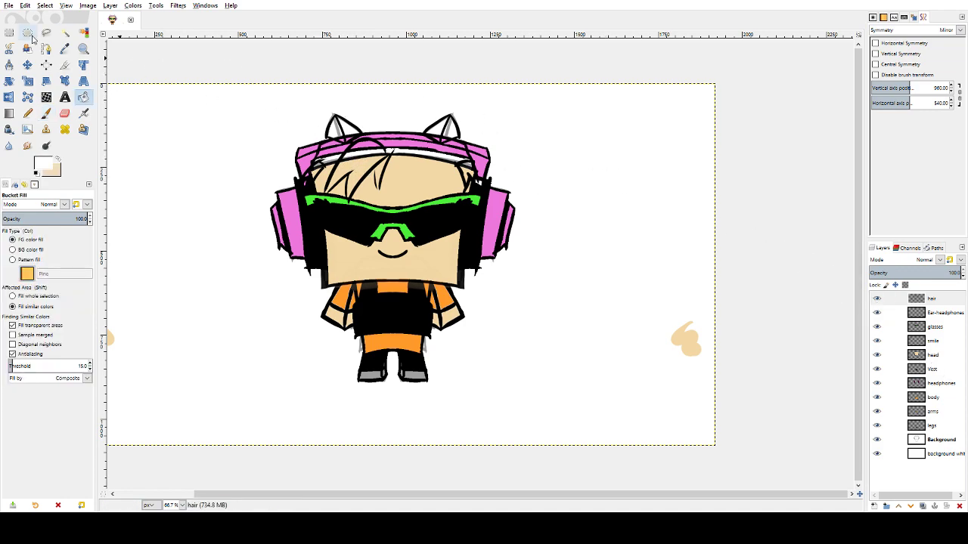
left_click(10, 6)
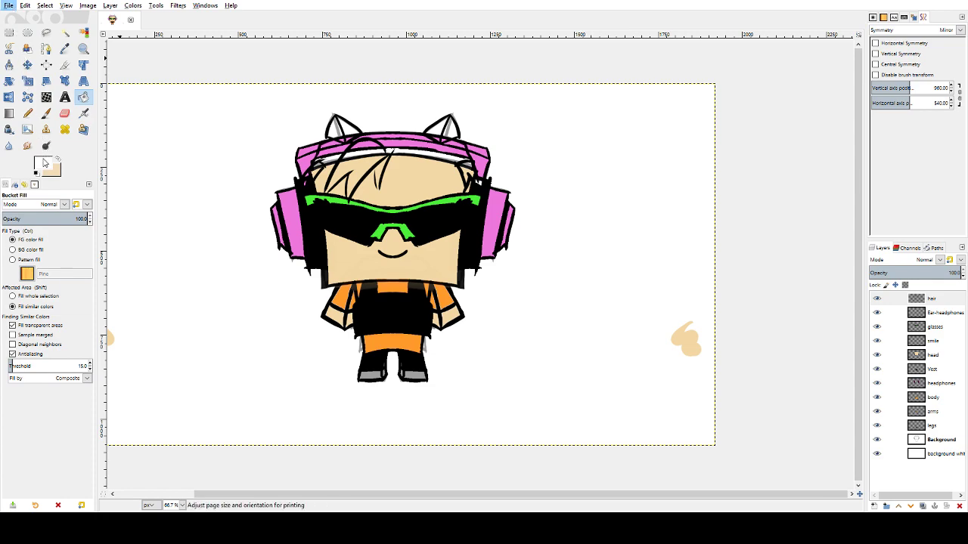
left_click(52, 88)
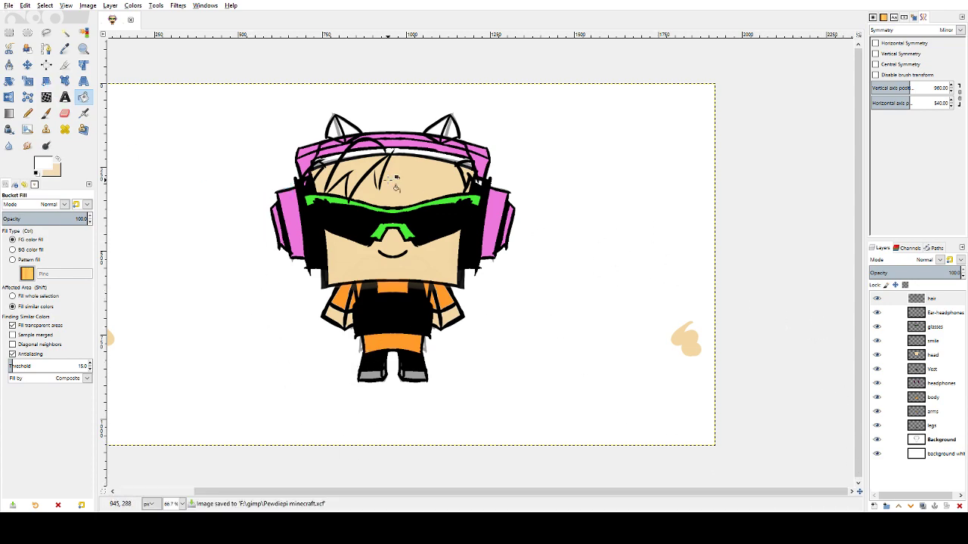
- Restore the default colors with the Paintbrush active, and set the foreground to a muted golden brown for the hair
key("p")
key("d")
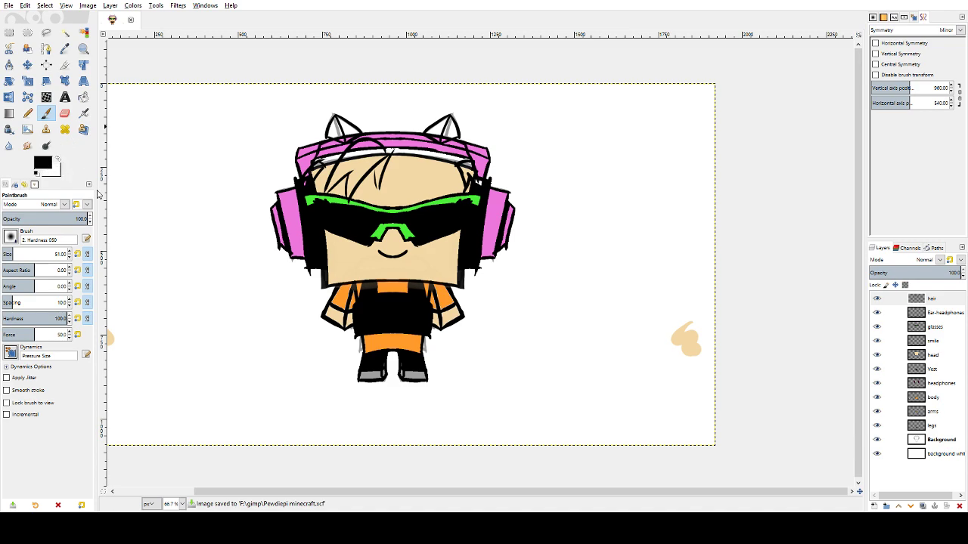
left_click(43, 162)
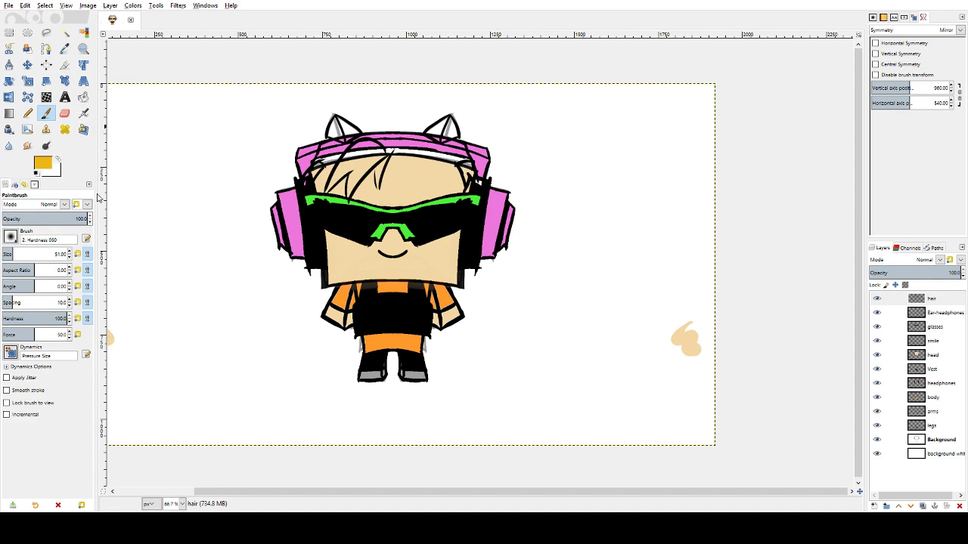
left_click_drag(97, 194, 98, 195)
mouse_move(80, 122)
left_mouse_down()
mouse_move(86, 144)
mouse_move(54, 123)
mouse_move(62, 128)
left_mouse_up()
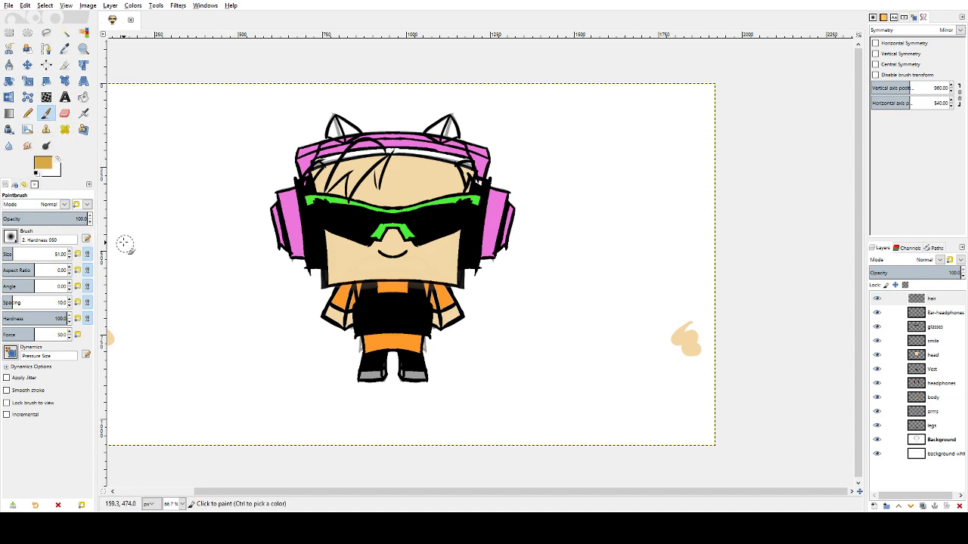
- Fill the hair tuft beside the left headphone with golden brown, then try filling the right tuft and undo that fill
left_click(83, 96)
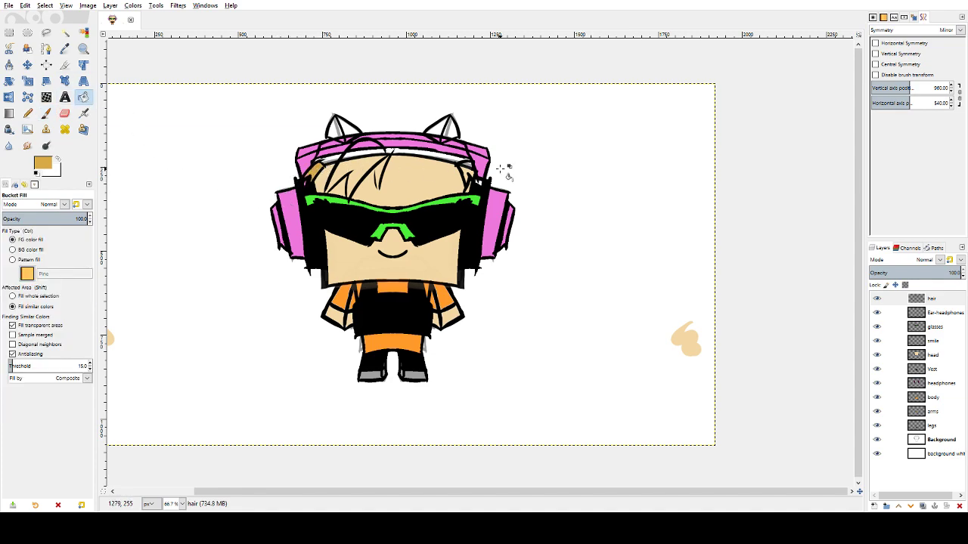
left_click(474, 172)
key("ctrl+z")
- Hide the layers from Ear-headphones down to headphones and close the gaps in the hair outlines with black brush strokes
left_click_drag(879, 315, 879, 357)
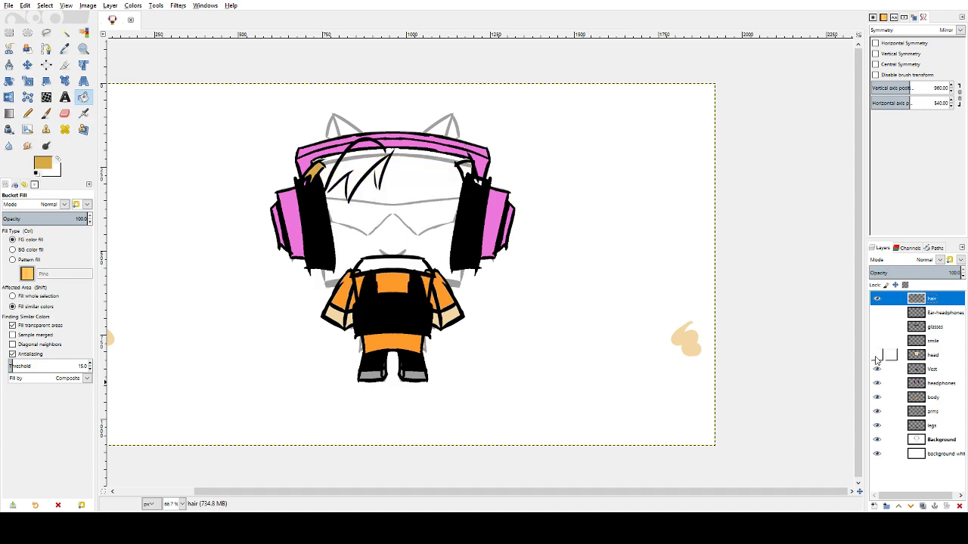
mouse_move(877, 355)
left_mouse_down()
mouse_move(878, 341)
mouse_move(874, 380)
left_mouse_up()
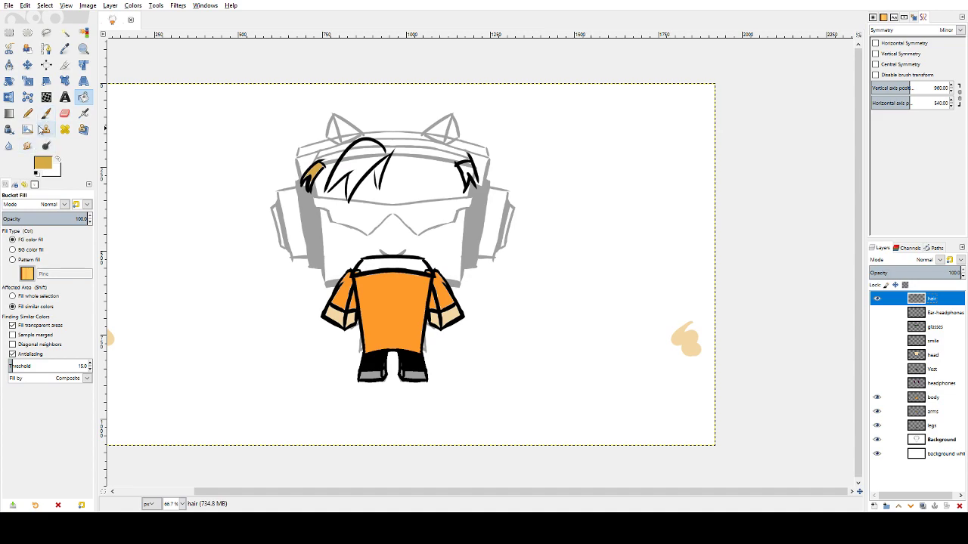
left_click(35, 174)
left_click(47, 115)
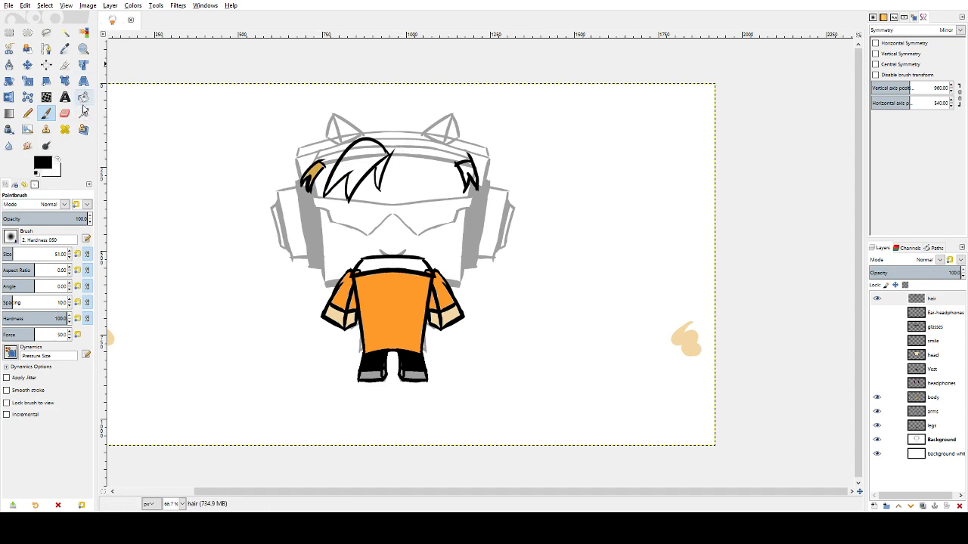
- Sample the golden brown from the left tuft and fill the fringe strands and the right tuft with it
left_click(64, 48)
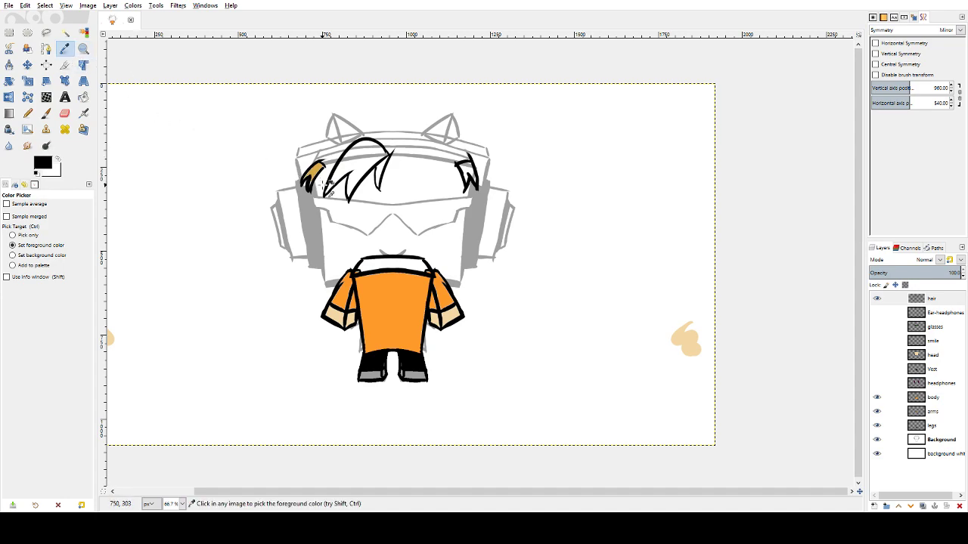
left_click(316, 168)
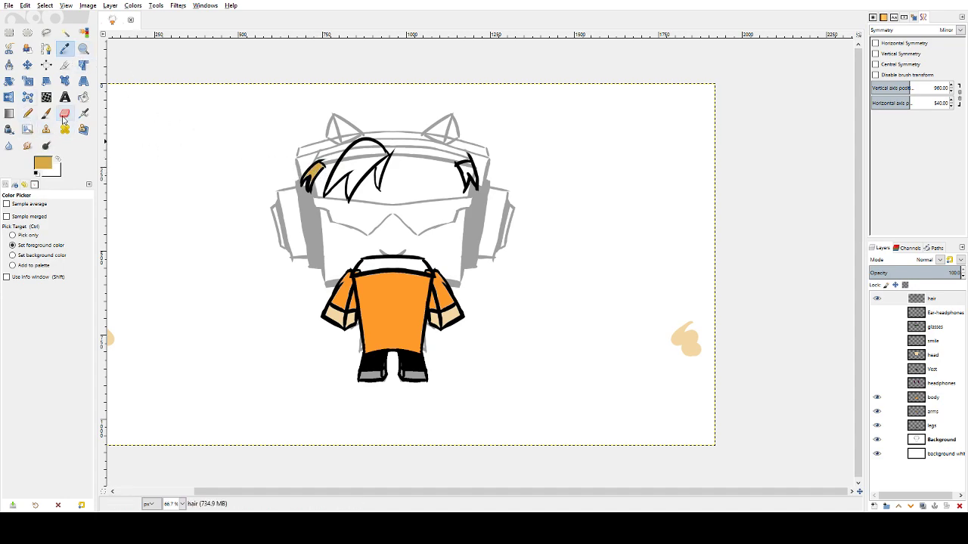
left_click(83, 97)
left_click(382, 170)
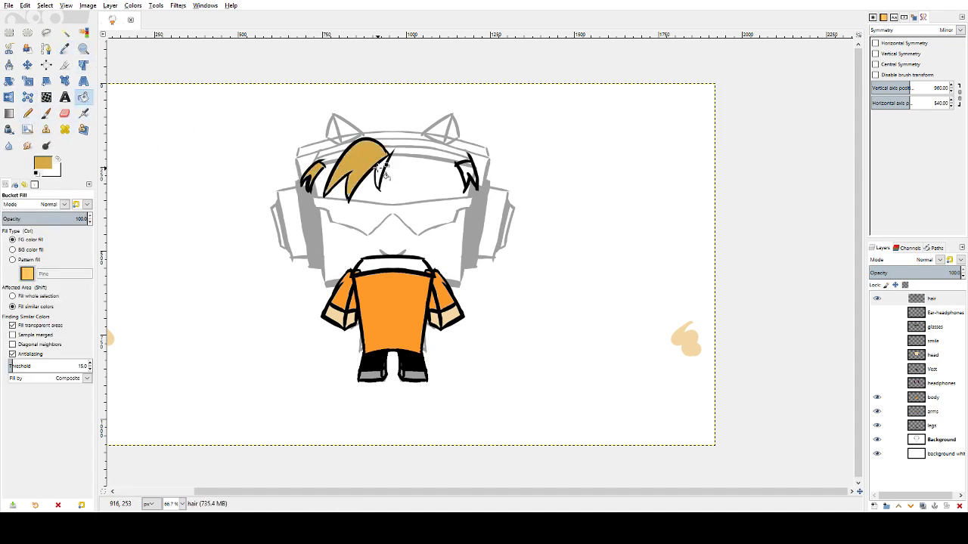
left_click(467, 173)
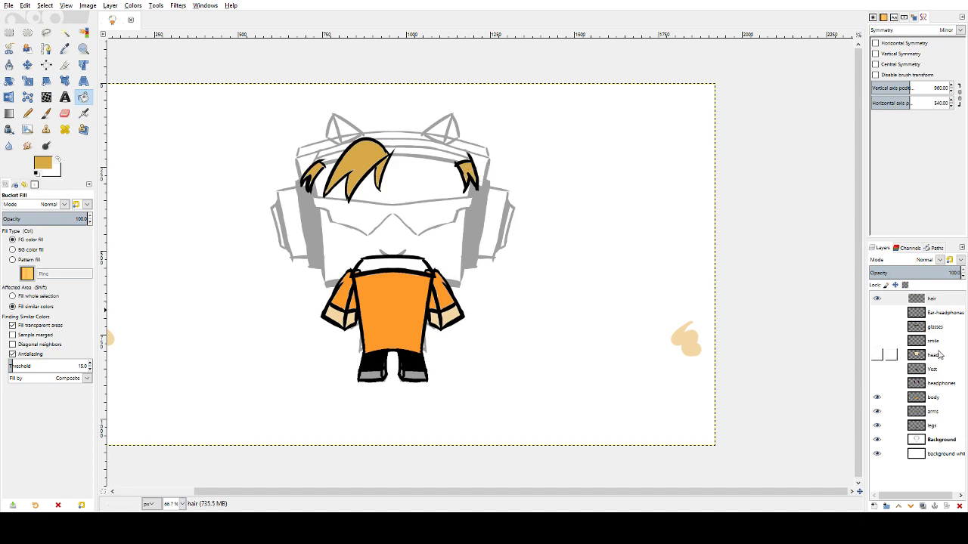
- Make the hidden layers from Ear-headphones down to headphones visible again
left_click_drag(881, 300, 877, 371)
left_click(877, 384)
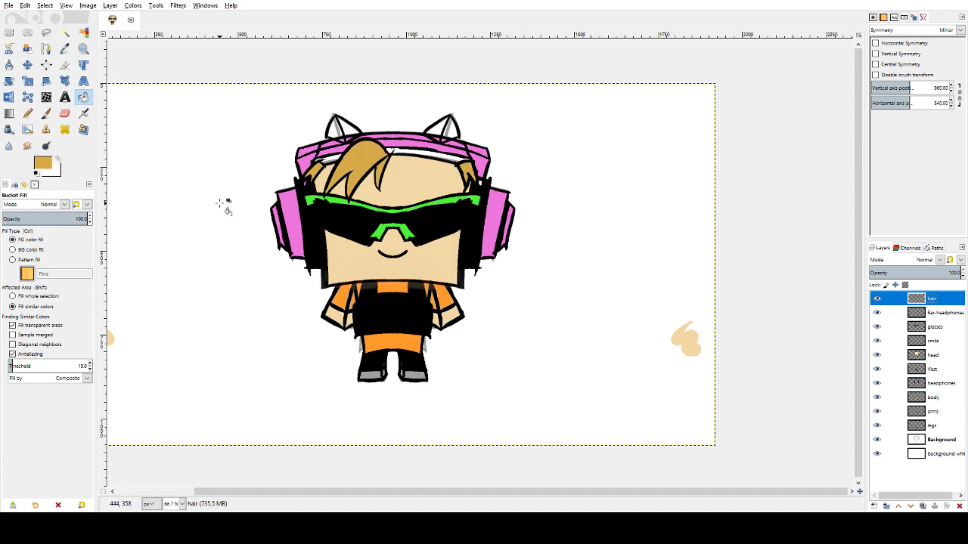
key("alt+Tab")
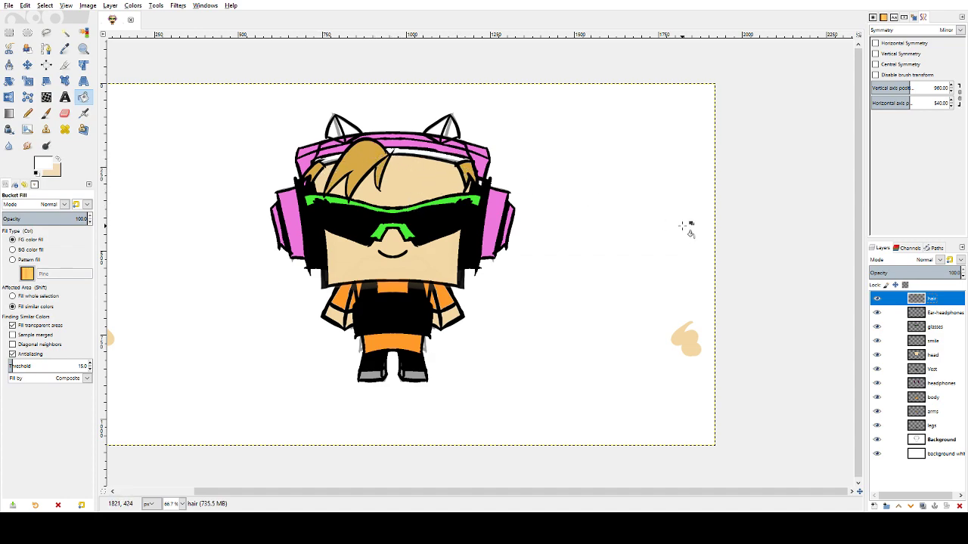
- Try to fill the gap between the forehead and the headband with white on the head layer, and undo the fill
left_click(935, 354)
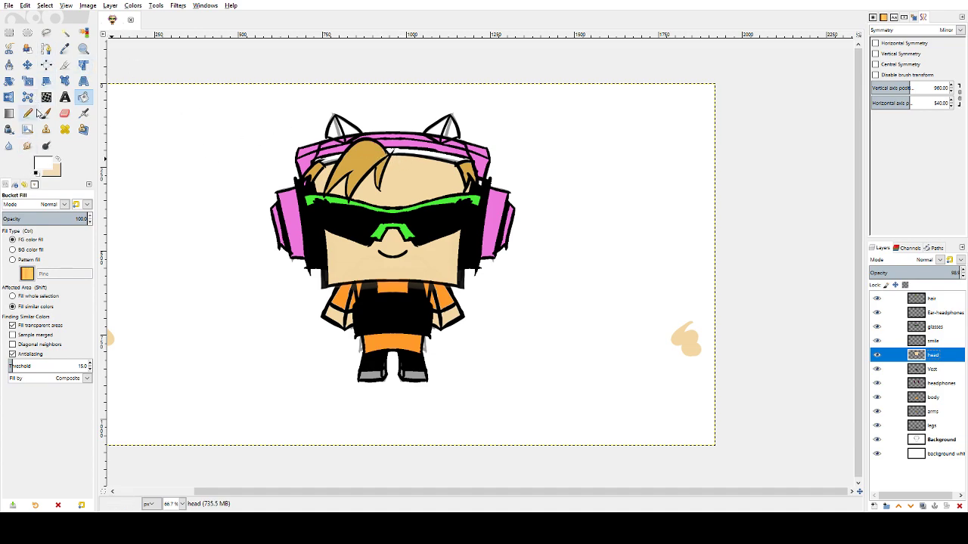
left_click(418, 155)
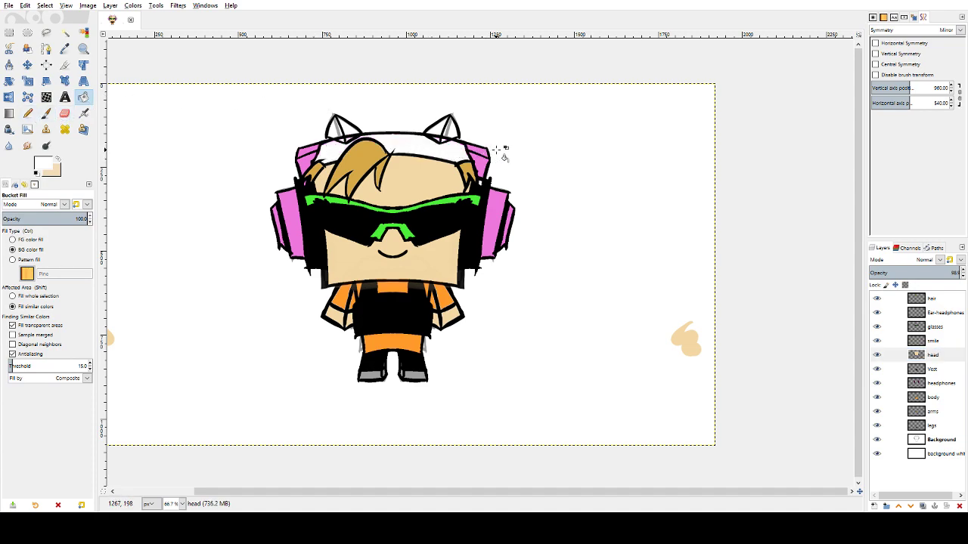
key("ctrl+z")
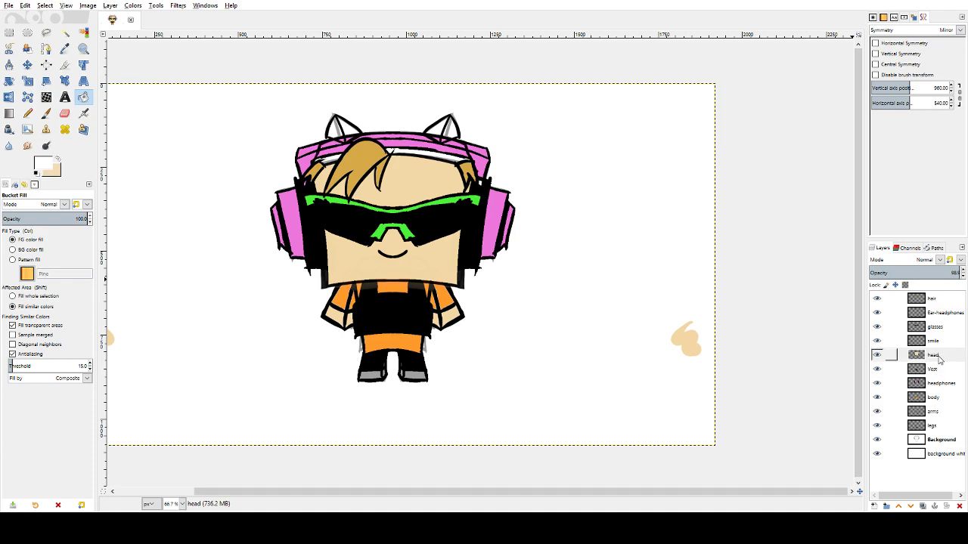
- Move the headphones layer above the head layer and fill the gap under the headband with skin color on the head layer
left_click_drag(937, 383, 932, 348)
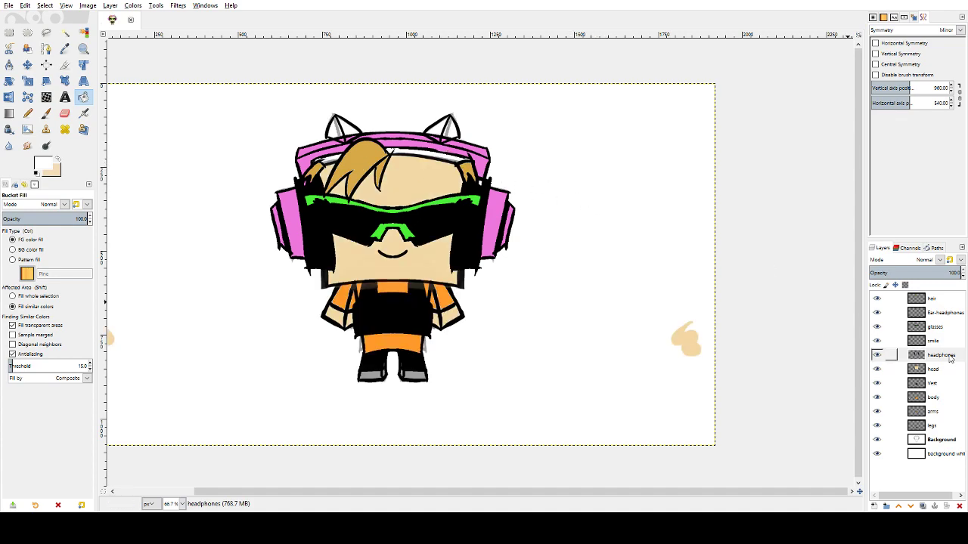
left_click(933, 371)
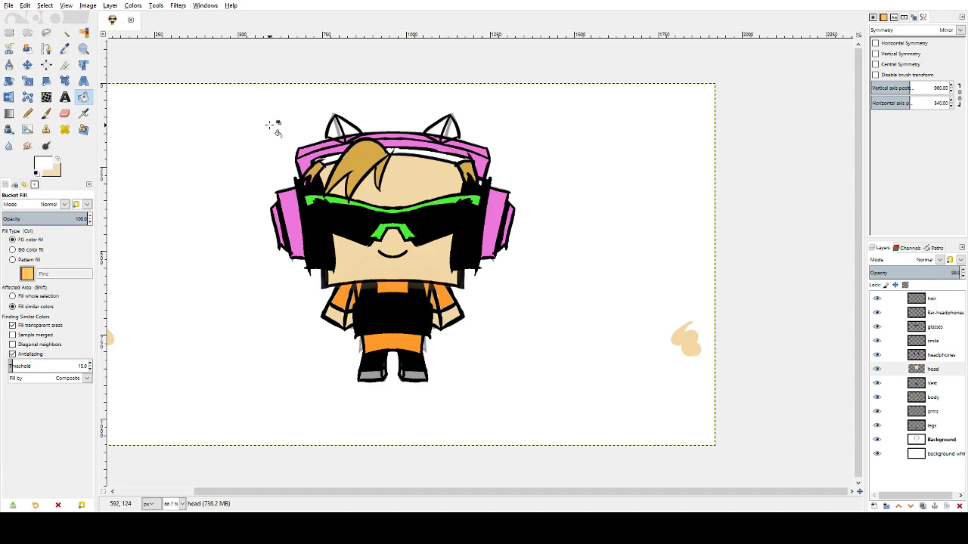
left_click(59, 162)
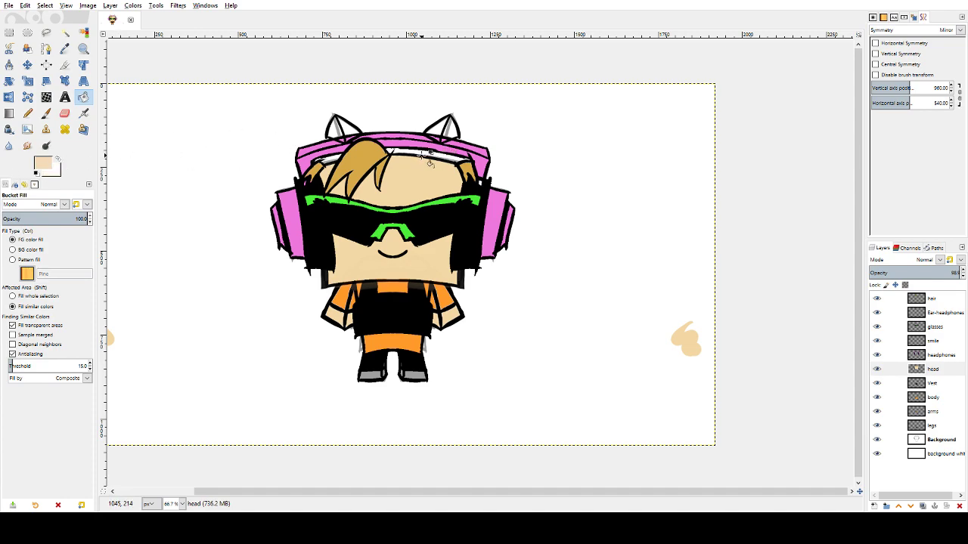
left_click(426, 155)
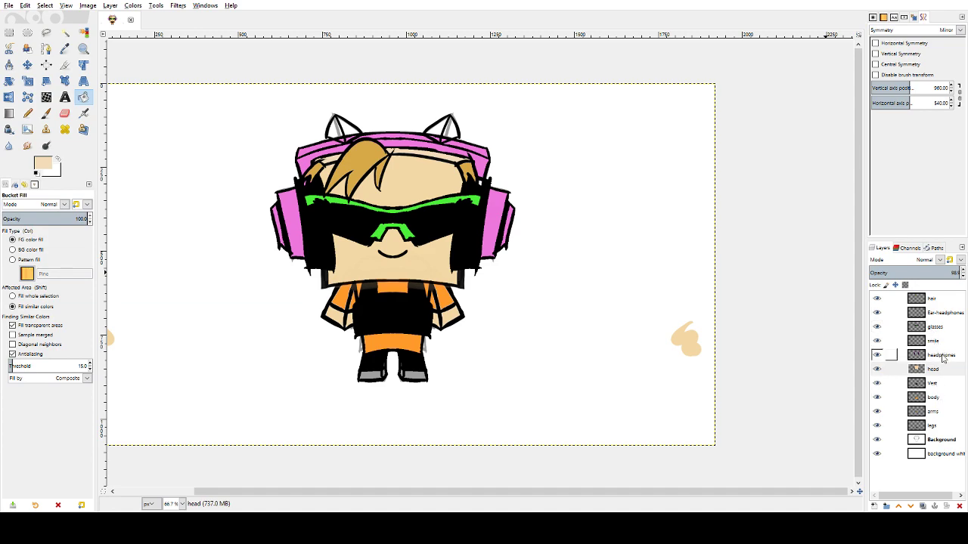
left_click(935, 302)
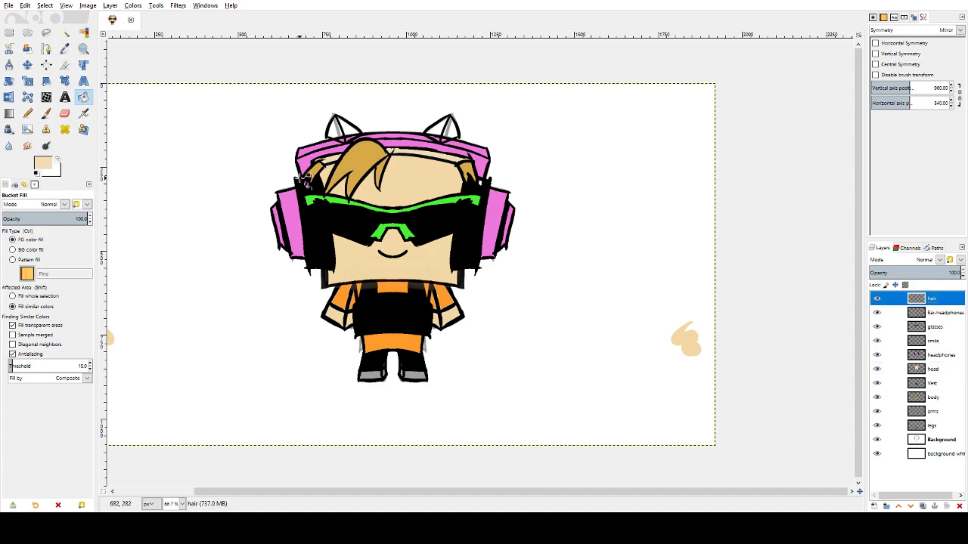
left_click(64, 48)
left_click(346, 161)
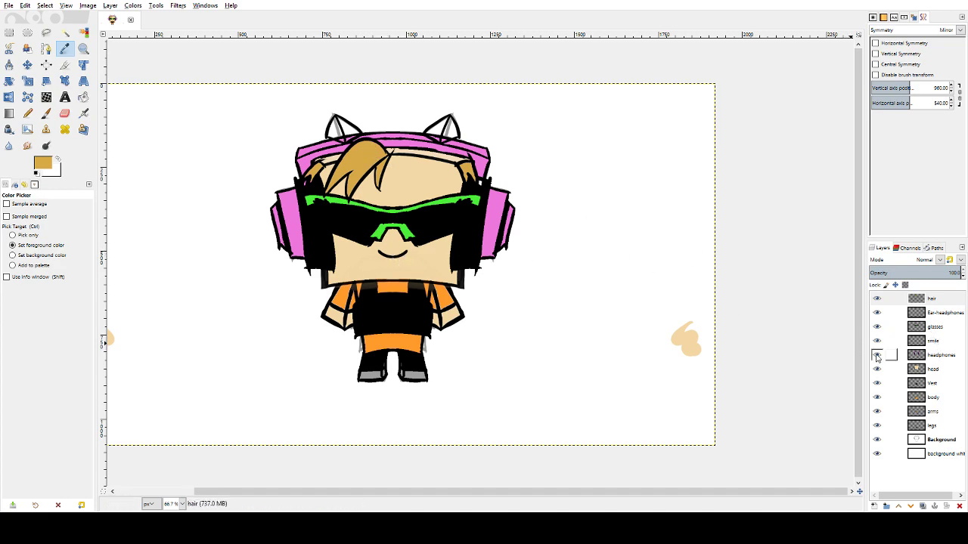
left_click(940, 375)
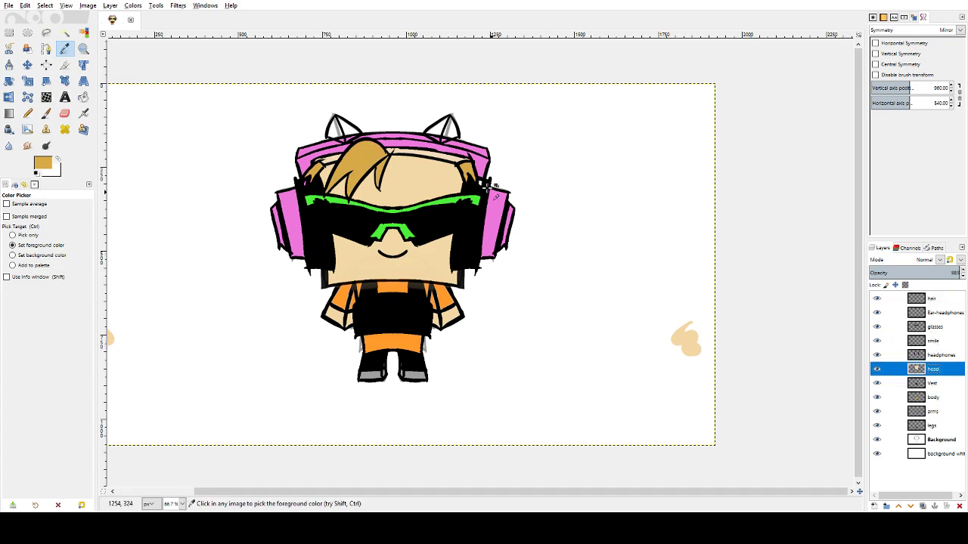
left_click(422, 153)
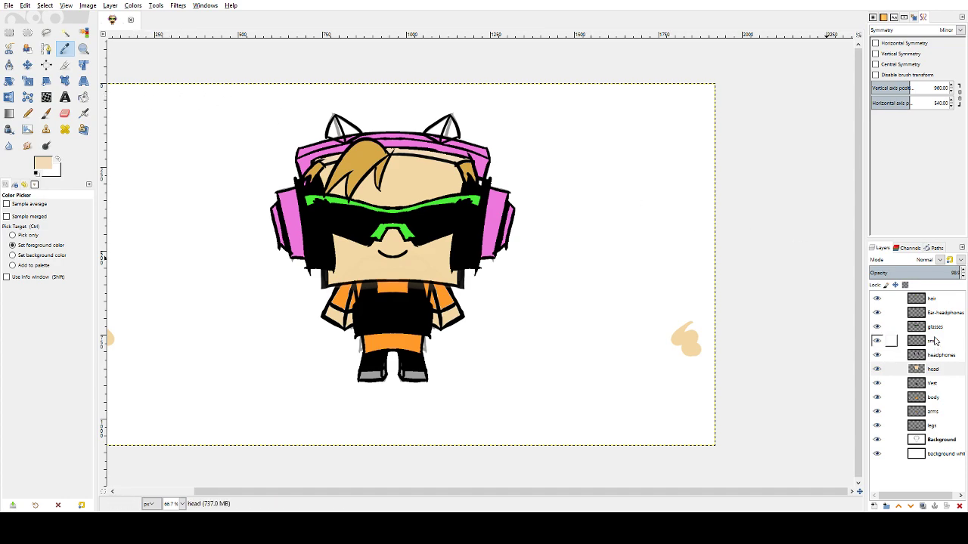
- Sample the golden brown from the hair layer and fill the band under the headband with it on the head layer
left_click(935, 314)
left_click(933, 298)
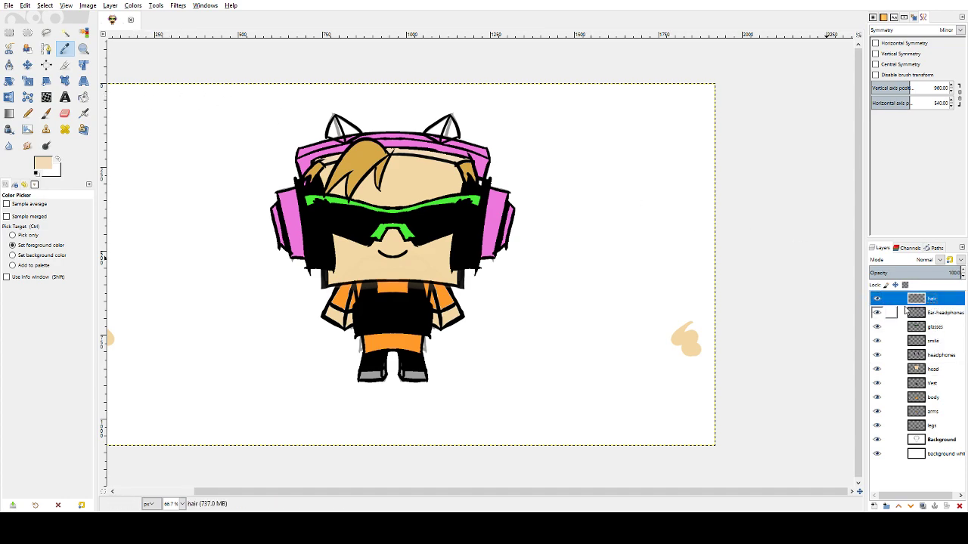
left_click(341, 142)
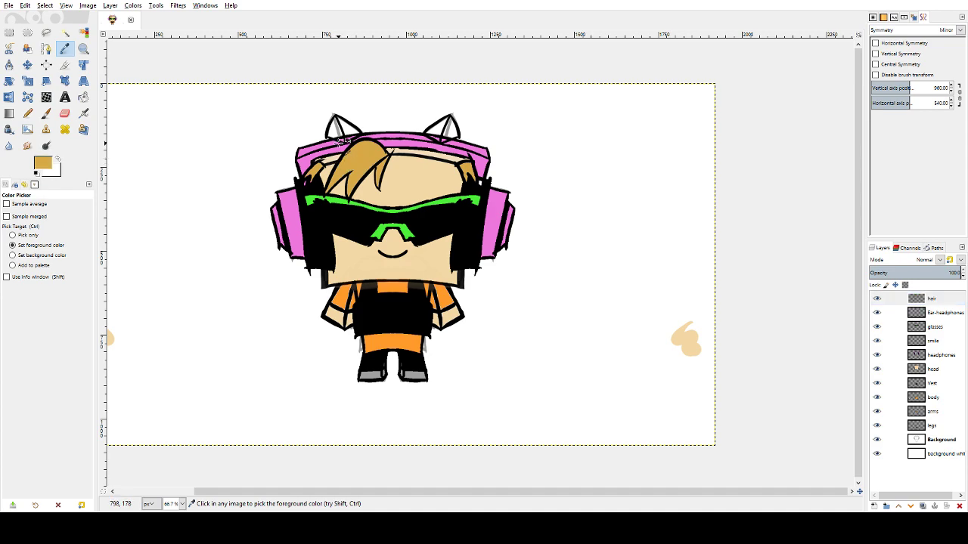
left_click(933, 368)
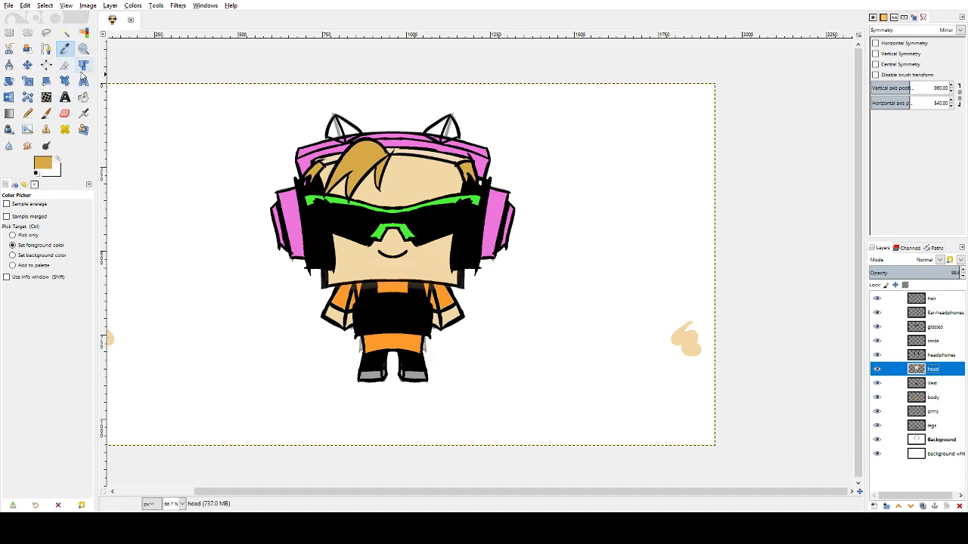
left_click(83, 97)
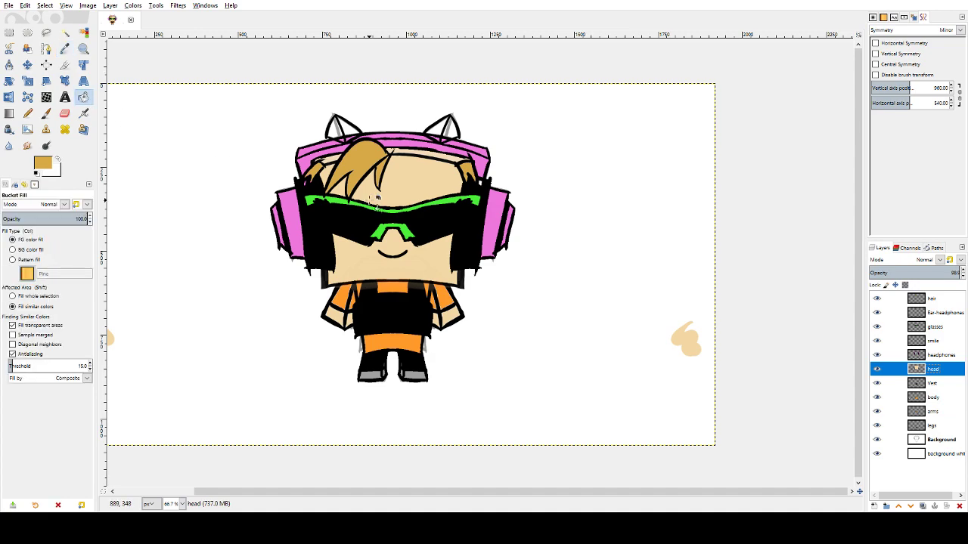
left_click(435, 154)
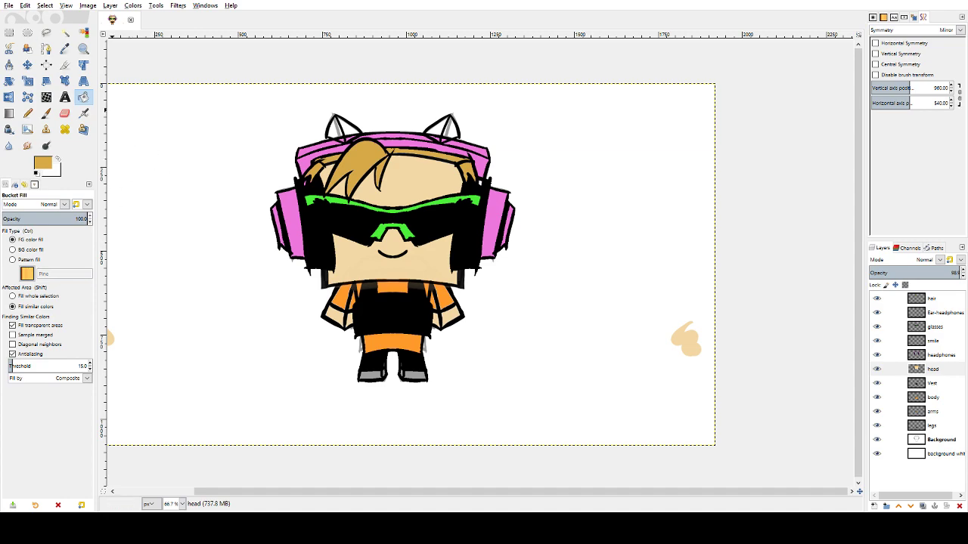
- Save the character image and create a new blank image with a white background
key("ctrl+s")
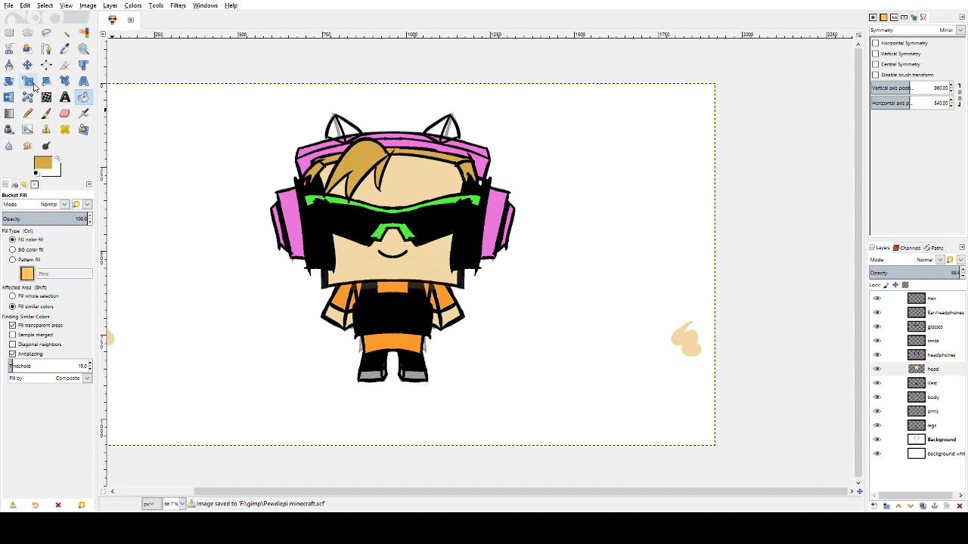
left_click(8, 5)
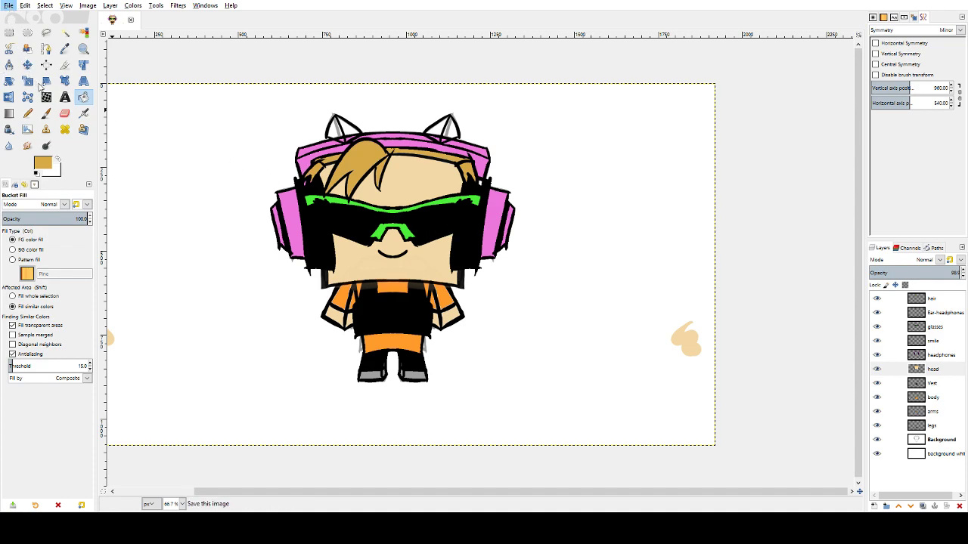
left_click(47, 18)
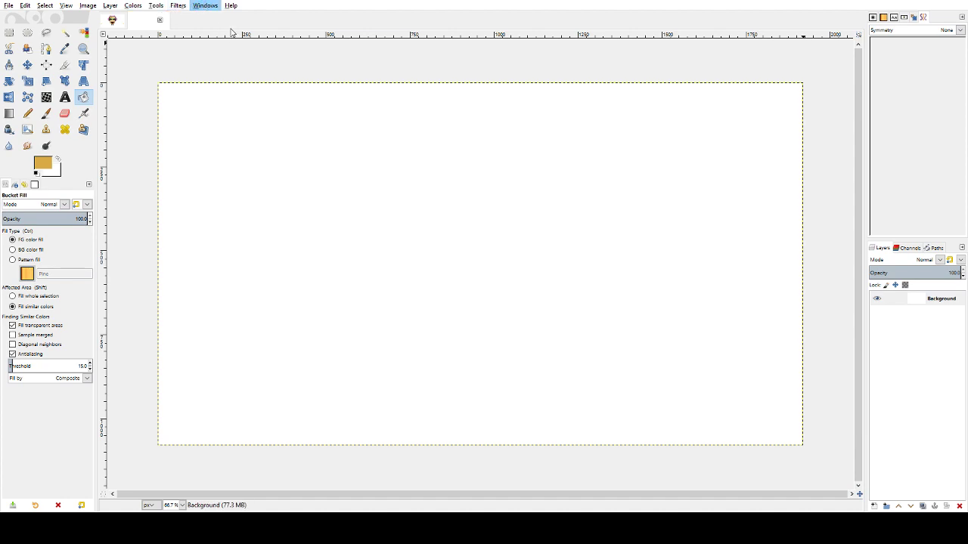
- Show the Symmetry Painting settings and enable Mirror symmetry with Vertical Symmetry for the new image
left_click(423, 154)
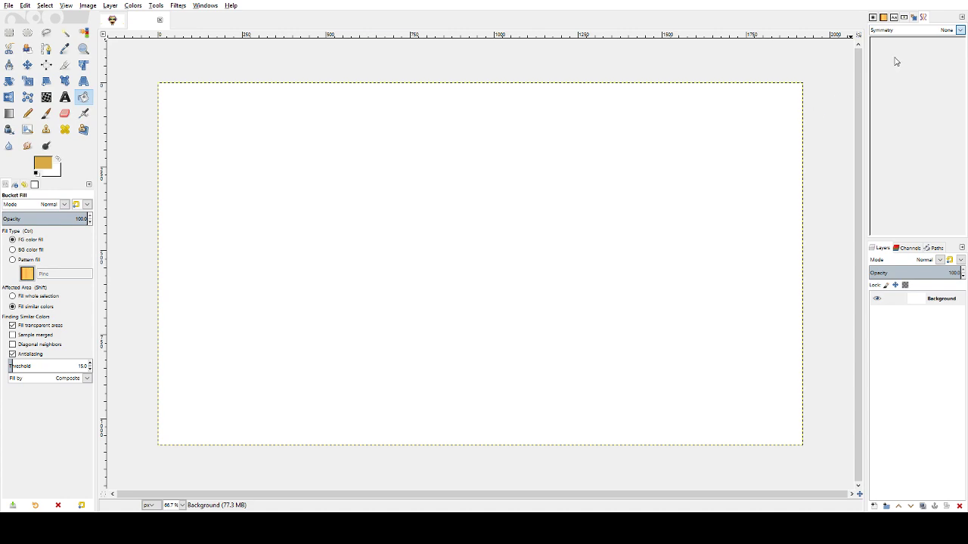
left_click(892, 65)
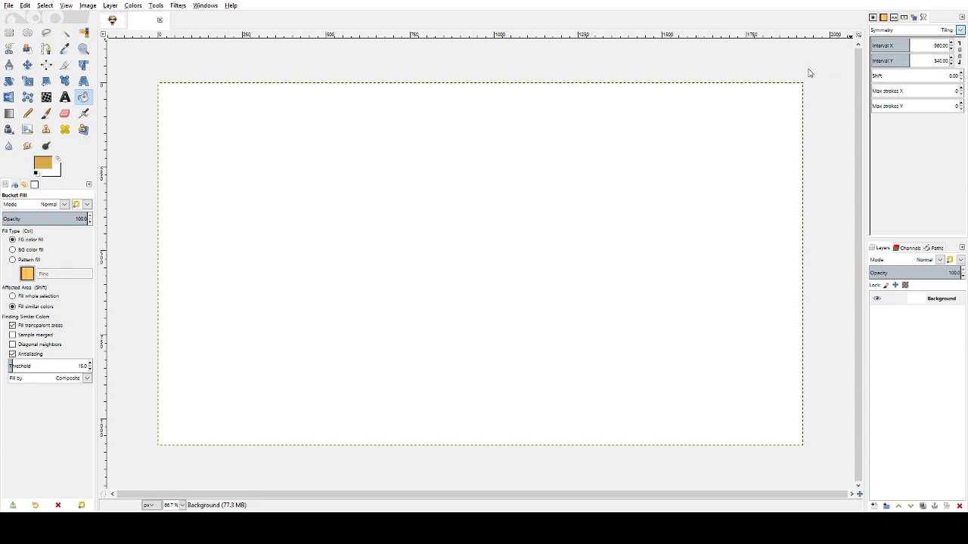
left_click(899, 47)
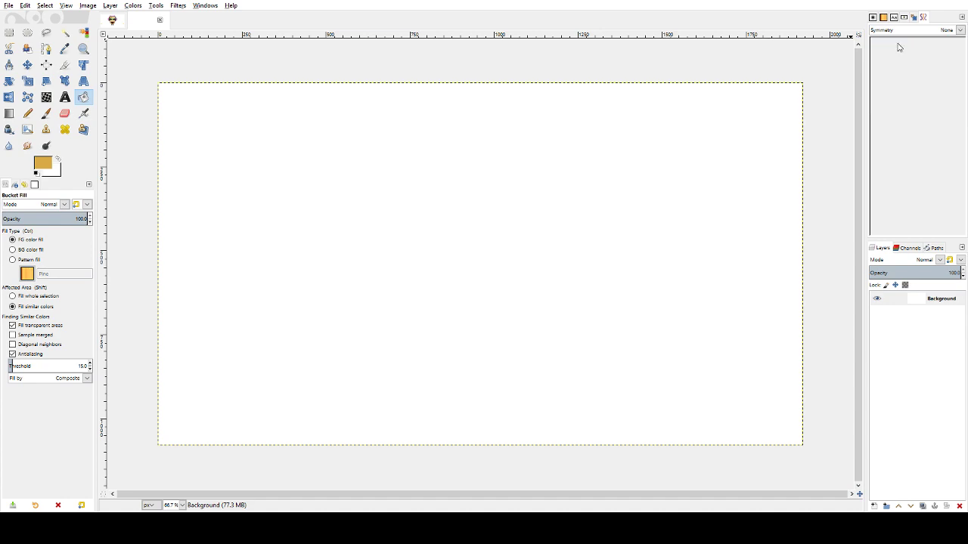
left_click(900, 31)
left_click(894, 51)
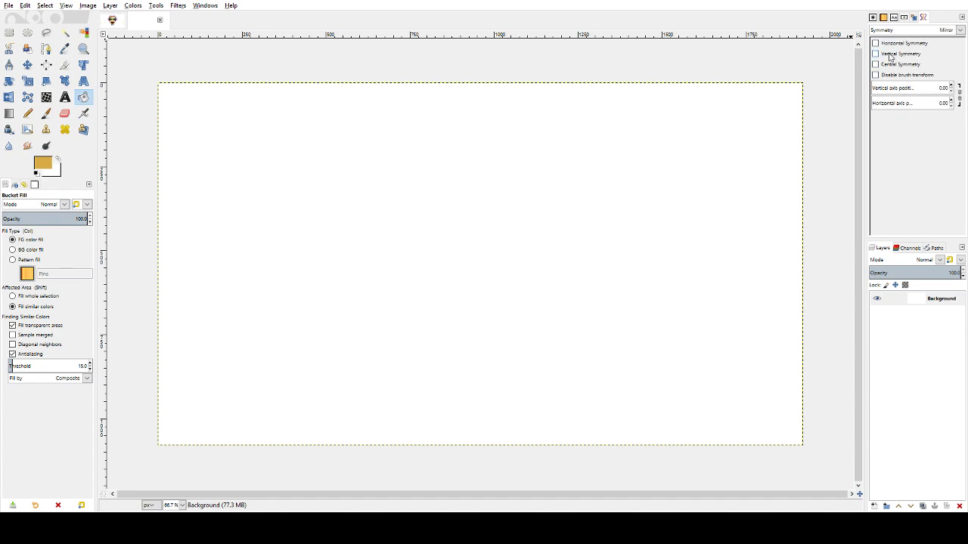
left_click(877, 54)
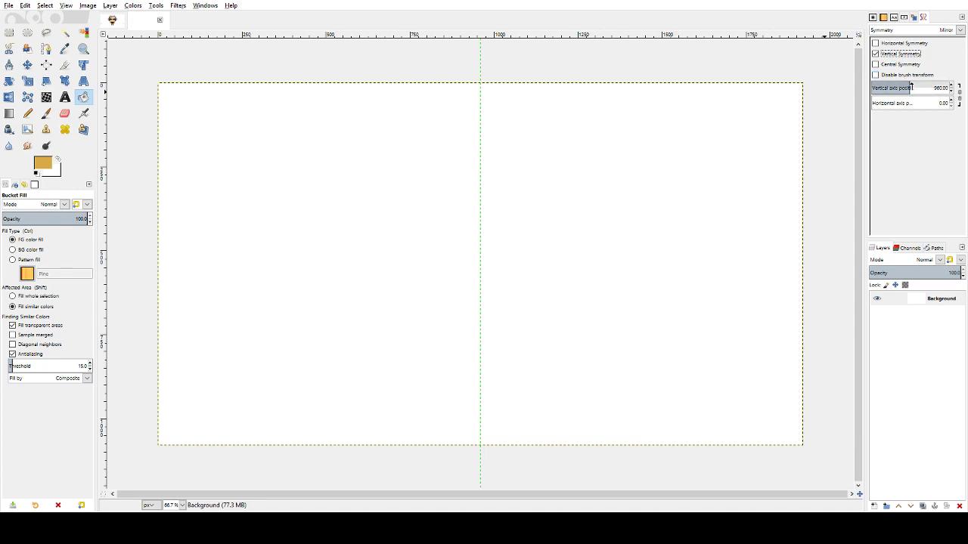
- Try other vertical axis positions for the mirror symmetry, including 50 and 500
left_click_drag(911, 86, 919, 86)
key("Right")
key("Right")
key("Right")
key("Right")
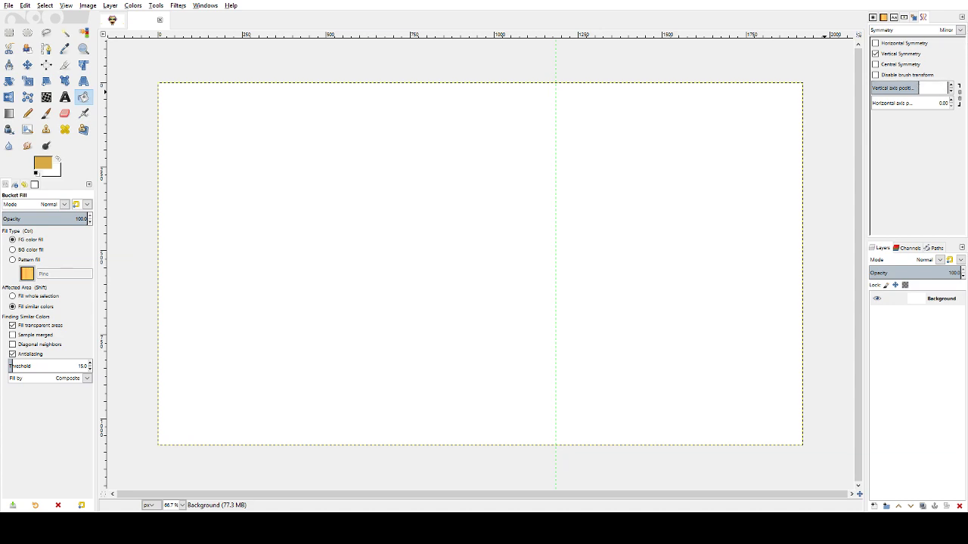
type("50")
key("Return")
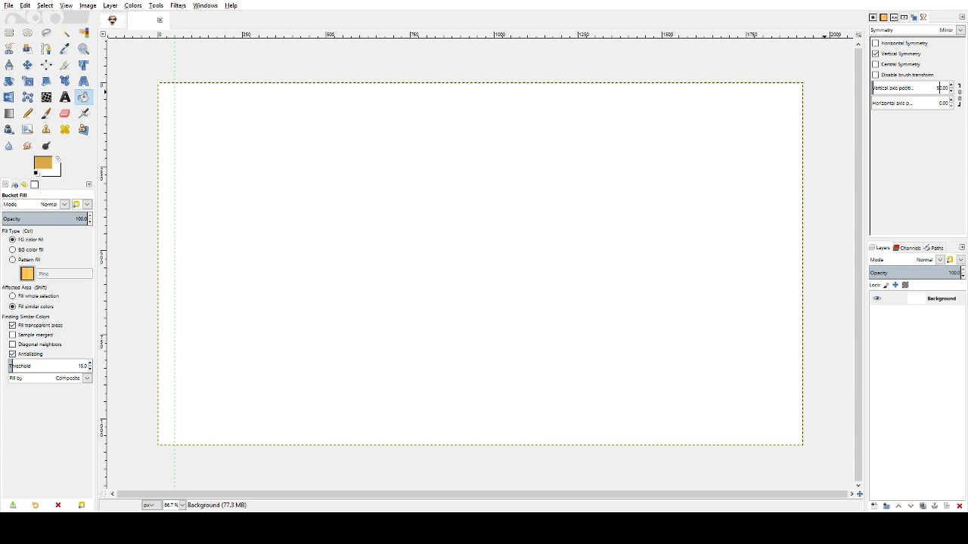
key("Return")
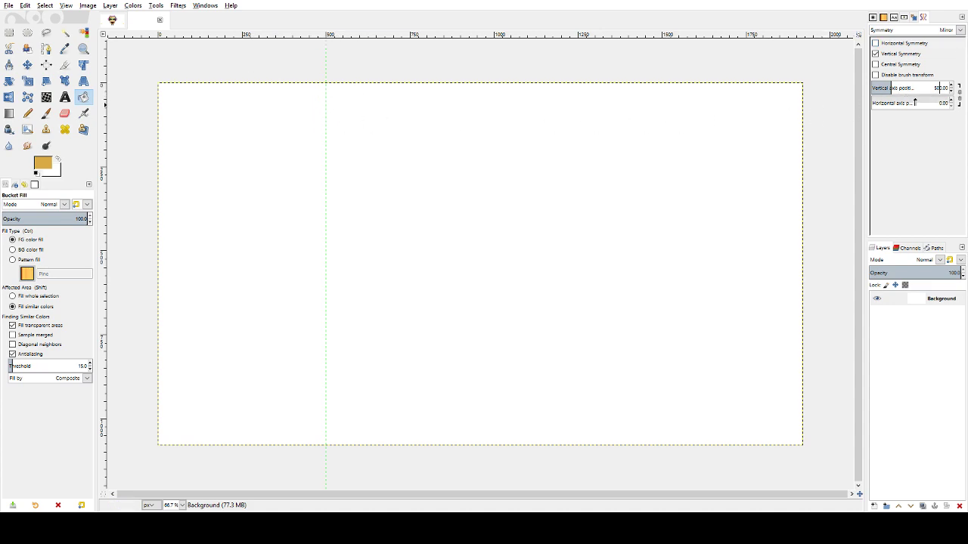
- Set the vertical axis position of the mirror symmetry to 400
key("BackSpace")
key("BackSpace")
type("40")
key("Return")
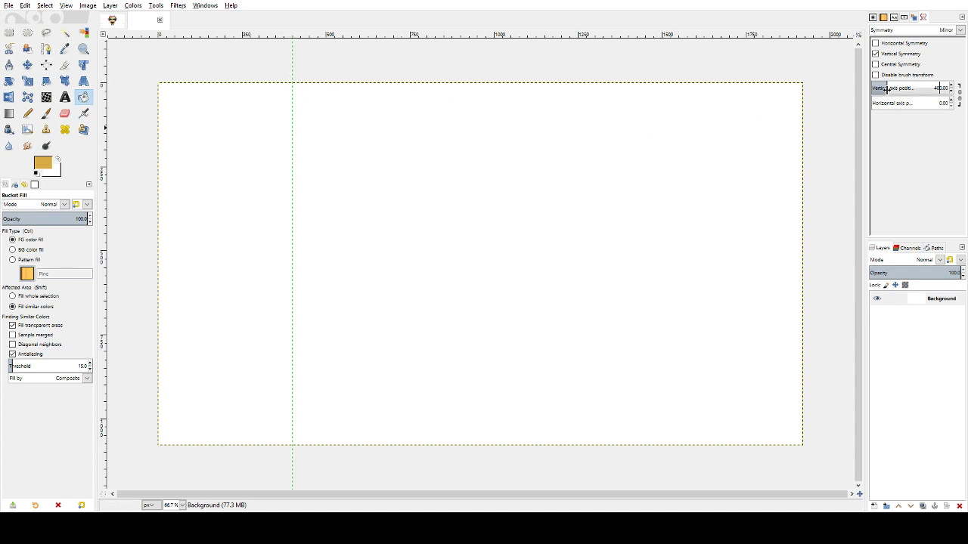
left_click_drag(886, 88, 908, 89)
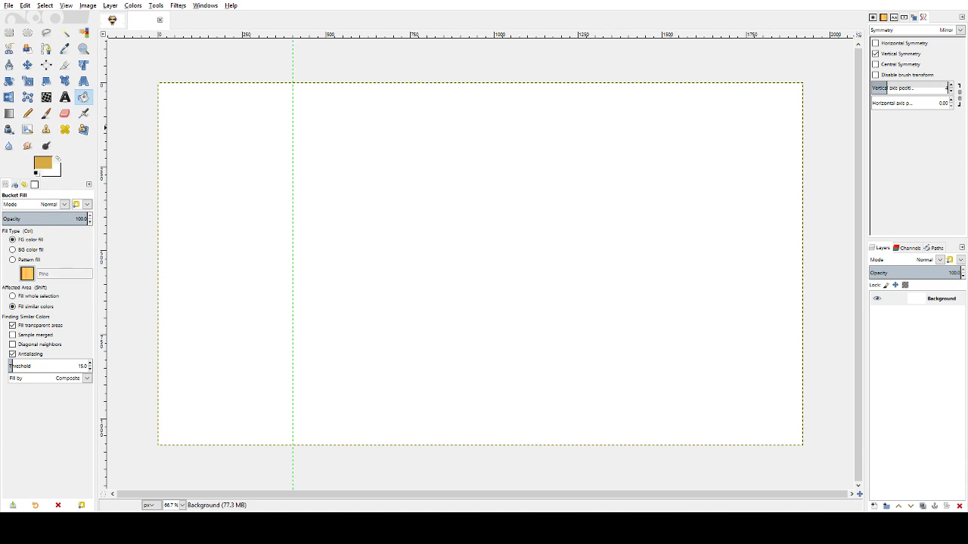
type("400")
key("Return")
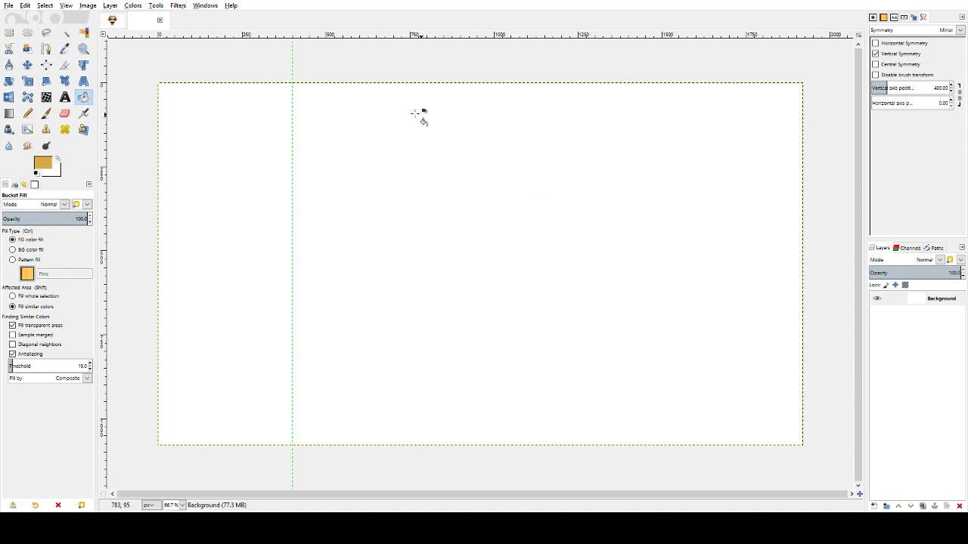
- Handwrite "Be Right Back" in golden brown with the Paintbrush across the upper part of the canvas
left_click(46, 113)
mouse_move(412, 129)
left_mouse_down()
mouse_move(409, 163)
mouse_move(505, 157)
mouse_move(574, 134)
mouse_move(595, 161)
left_mouse_up()
left_click_drag(606, 144, 612, 175)
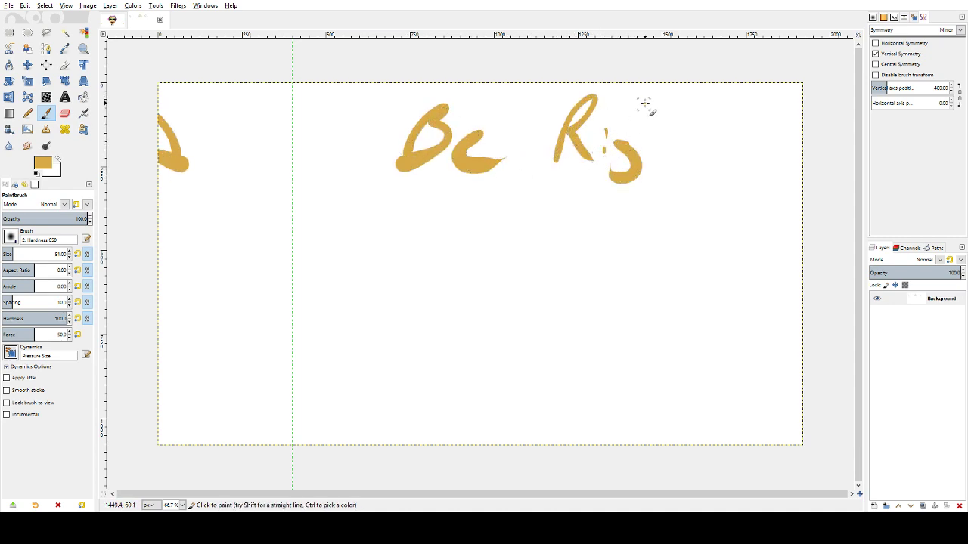
left_click_drag(643, 102, 688, 152)
left_click_drag(708, 101, 706, 143)
left_click_drag(685, 130, 739, 118)
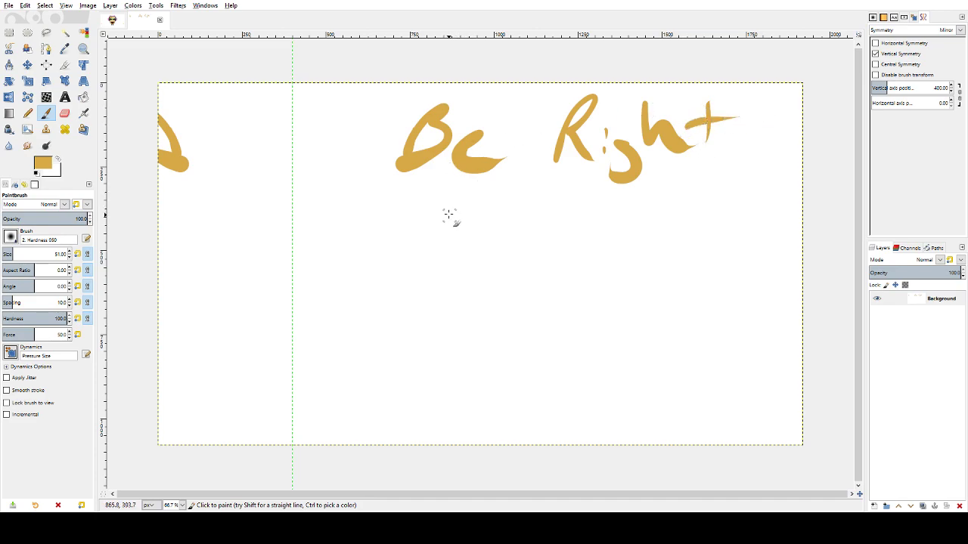
mouse_move(448, 216)
left_mouse_down()
mouse_move(546, 251)
mouse_move(560, 225)
mouse_move(634, 254)
left_mouse_up()
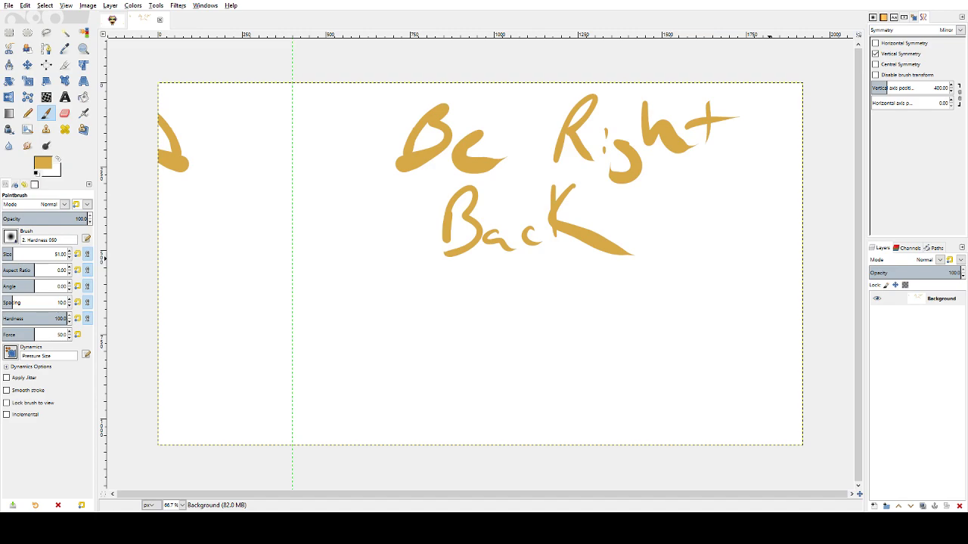
- Undo all strokes of the handwritten "Be Right Back" text until the canvas is blank
key("shift+b")
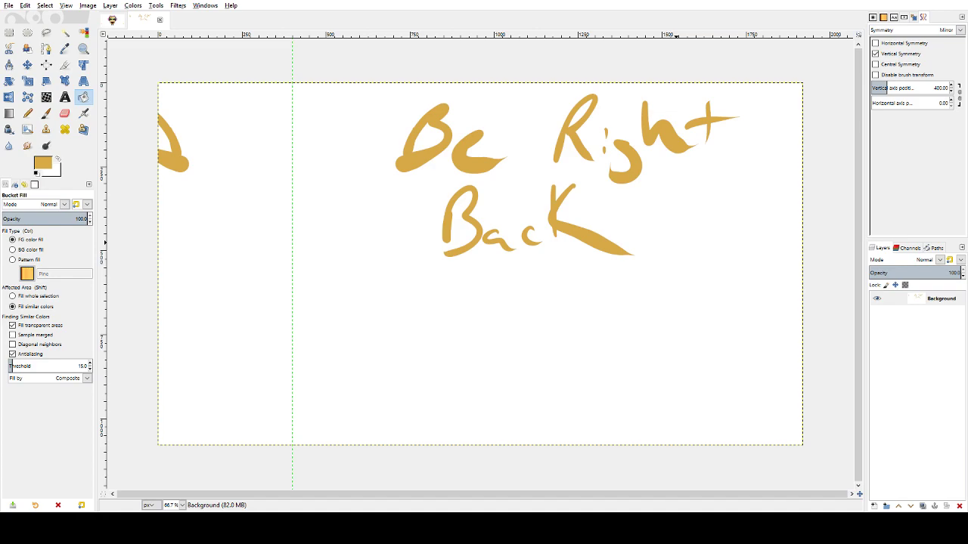
key("p")
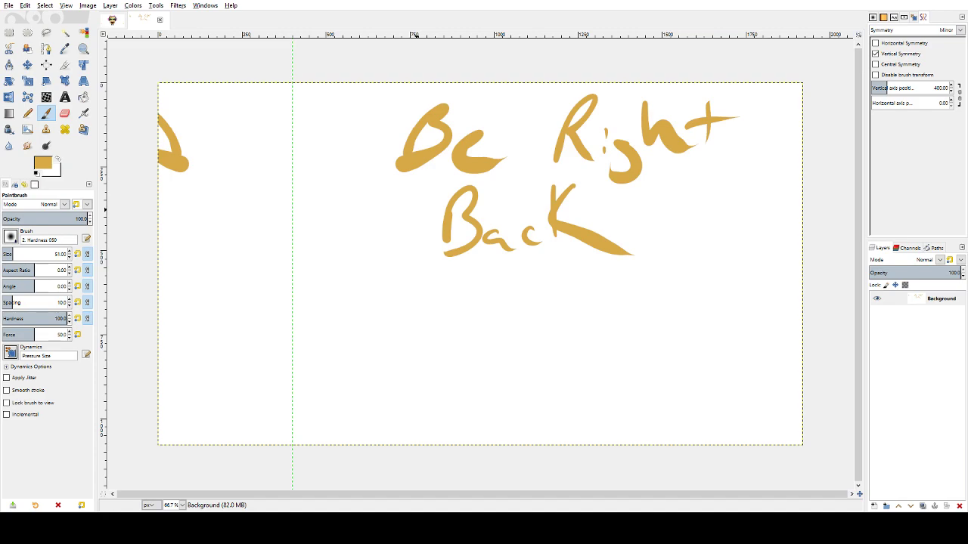
key("ctrl+z")
key("ctrl+z")
key("ctrl+z")
key("ctrl+z")
key("ctrl+z")
key("ctrl+z")
key("ctrl+z")
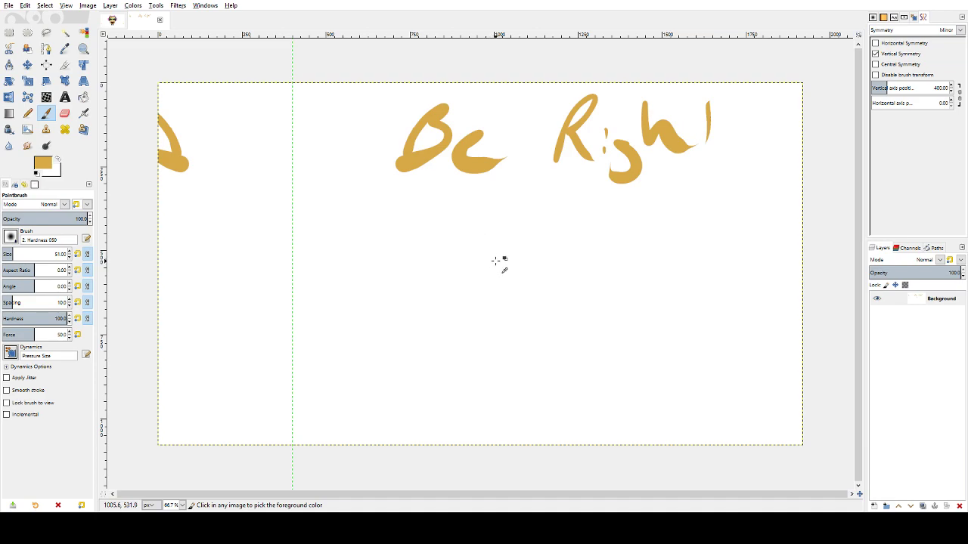
key("ctrl+z")
key("ctrl+z")
key("ctrl+z")
key("ctrl+z")
key("ctrl+z")
key("ctrl+z")
key("ctrl+z")
key("ctrl+z")
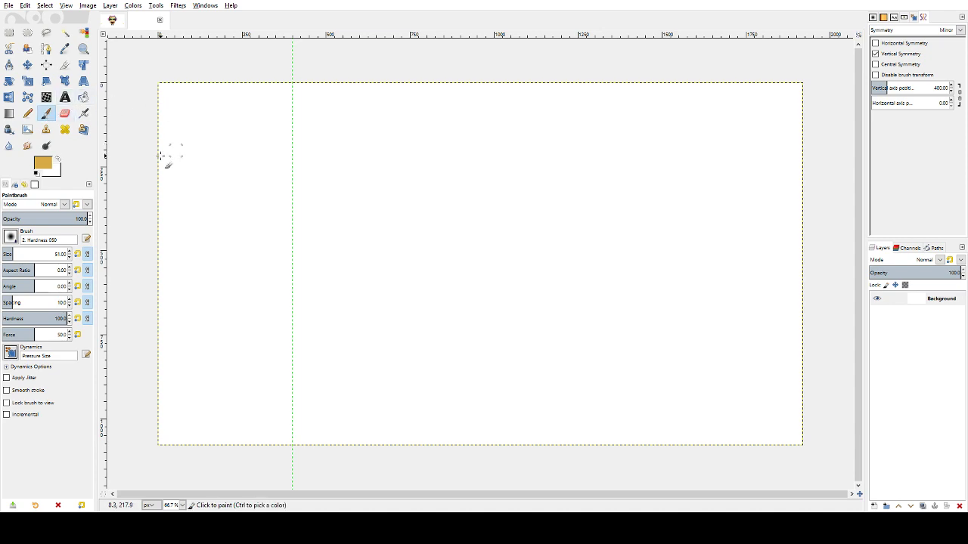
- Reset the paint color to black and try short strokes across the symmetry axis near the canvas's upper edge, undoing them
key("d")
left_click_drag(277, 114, 332, 121)
key("ctrl+z")
left_click_drag(272, 113, 331, 127)
key("ctrl+z")
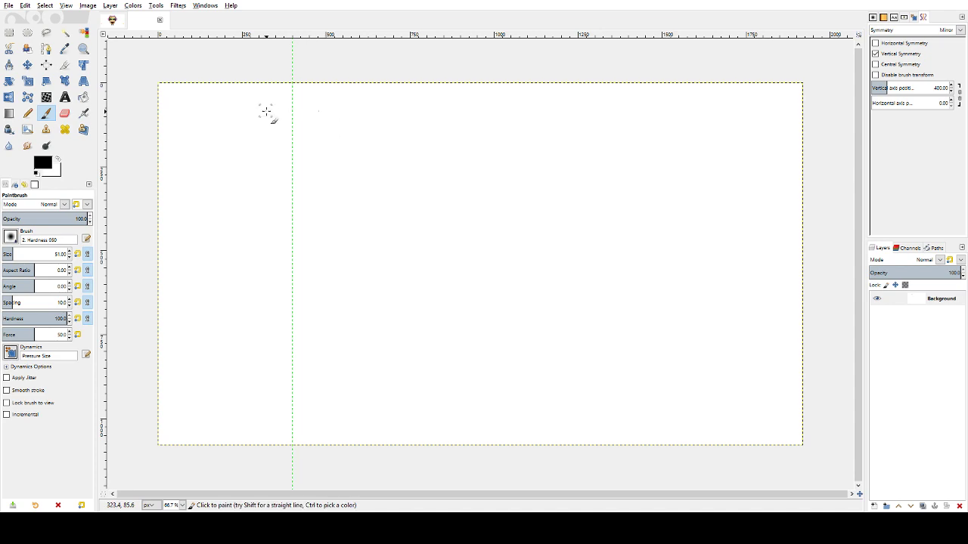
left_click_drag(266, 111, 336, 124)
key("ctrl+z")
key("ctrl+z")
- Zoom the canvas out to 66.7% around the symmetry axis
key("z")
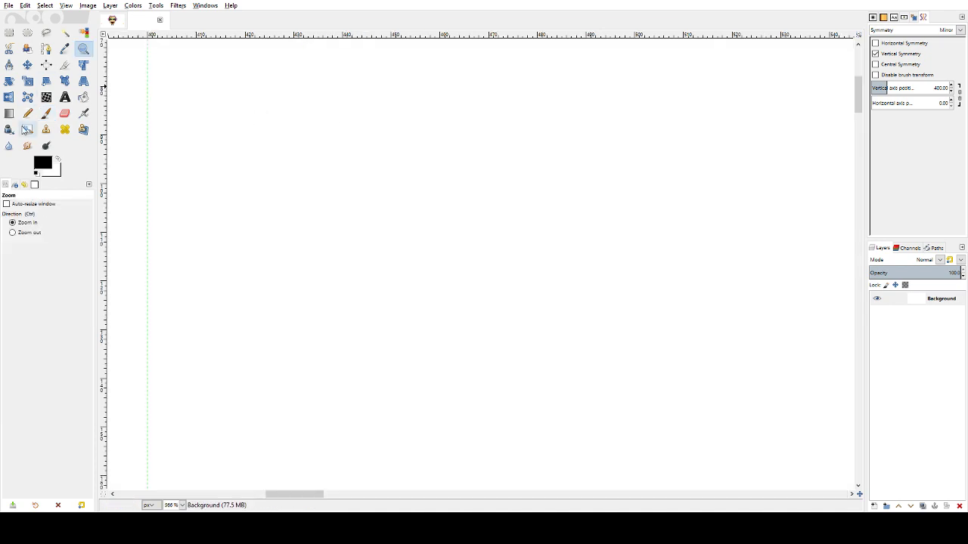
key("ctrl")
left_click(288, 187)
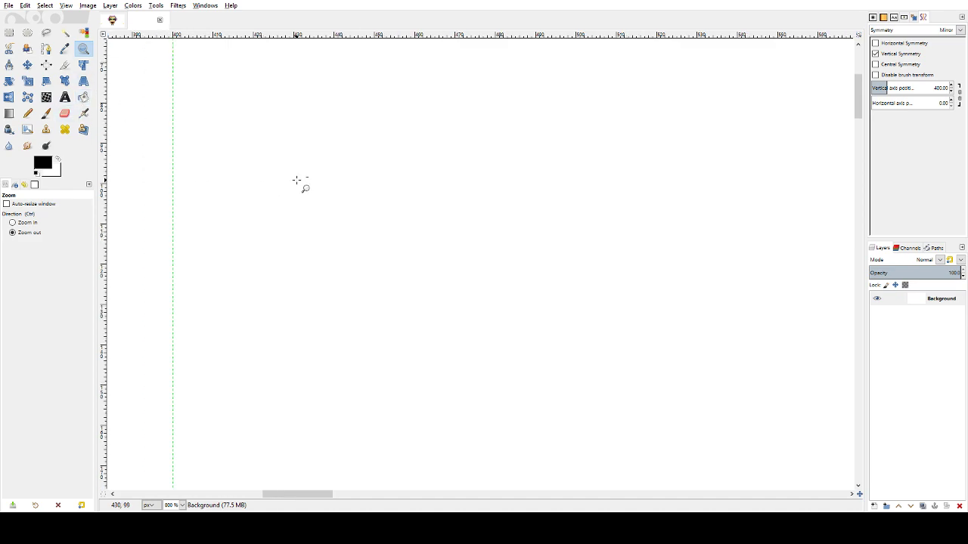
left_click(296, 182)
left_click(298, 181)
left_click(300, 181)
left_click(300, 182)
left_click(302, 182)
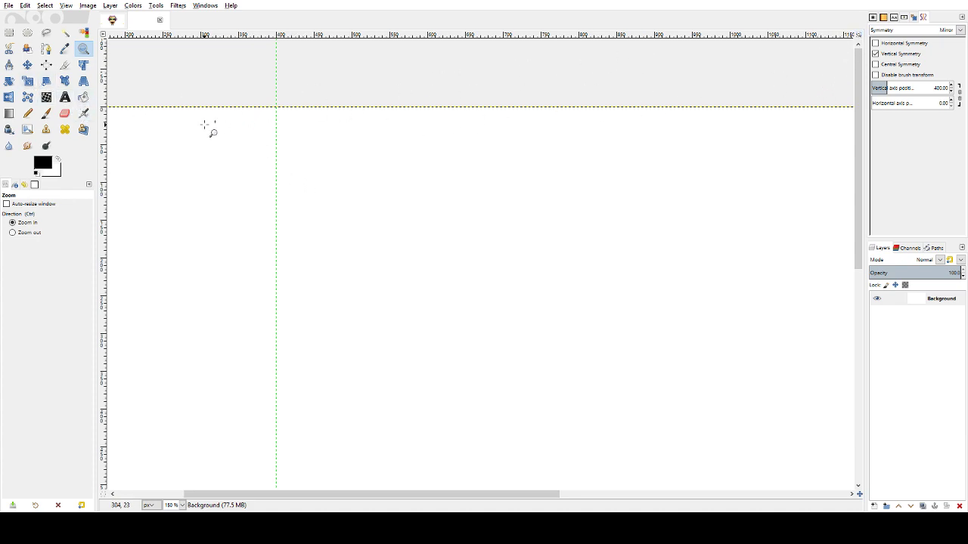
left_click_drag(273, 168, 386, 117)
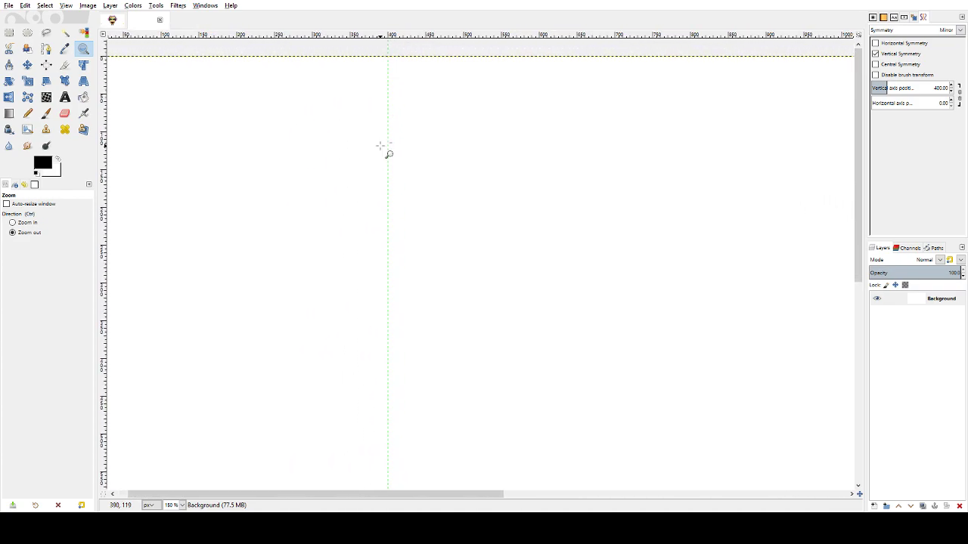
left_click(380, 146, "ctrl")
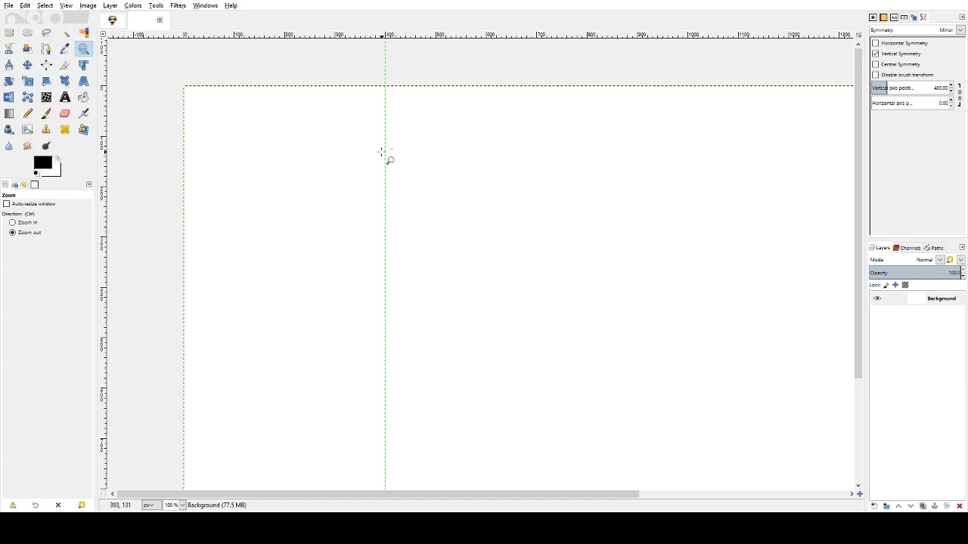
left_click(380, 148, "ctrl")
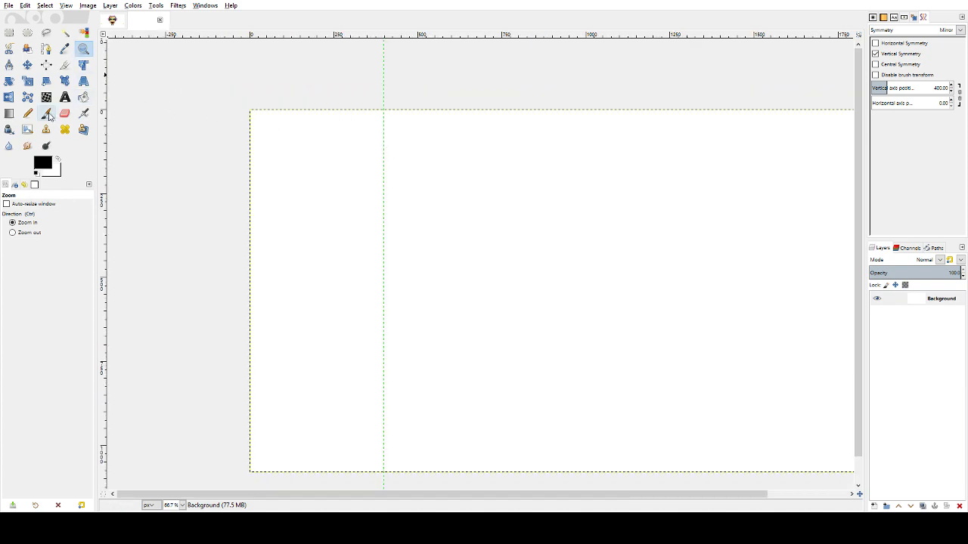
- Paint a boxy black head outline mirrored across the axis, with an arched top edge, slightly bowed sides and a wavy lower edge
left_click(45, 112)
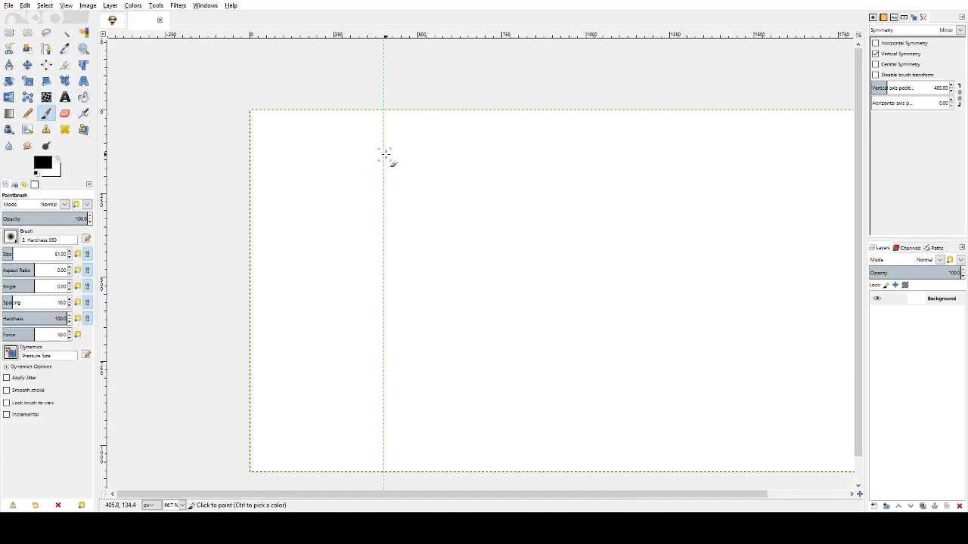
mouse_move(384, 156)
left_mouse_down()
mouse_move(337, 162)
mouse_move(328, 227)
left_mouse_up()
key("ctrl+z")
key("ctrl+z")
left_click_drag(338, 165, 334, 214)
key("ctrl+z")
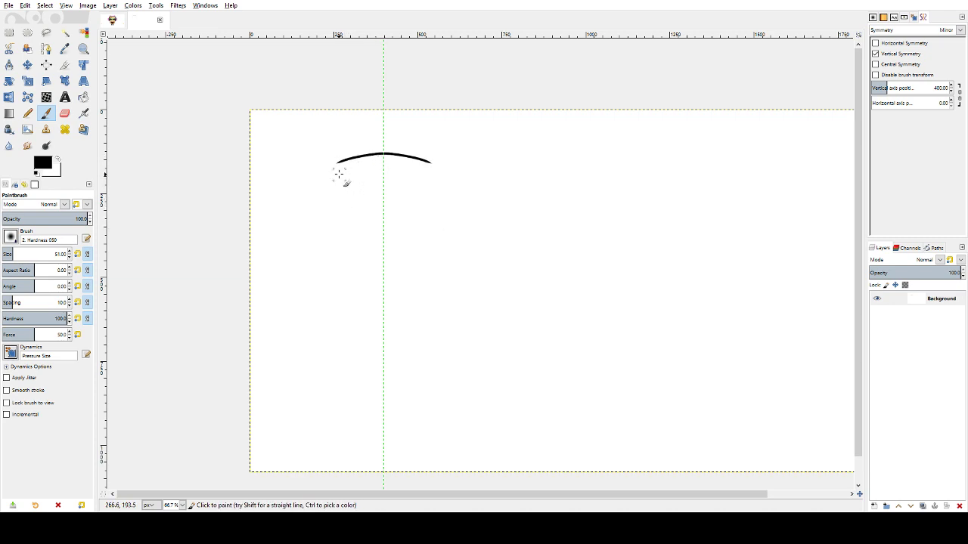
left_click_drag(338, 164, 335, 216)
key("ctrl+z")
left_click_drag(338, 166, 335, 252)
key("ctrl+z")
mouse_move(338, 165)
left_mouse_down()
mouse_move(337, 228)
mouse_move(378, 232)
left_mouse_up()
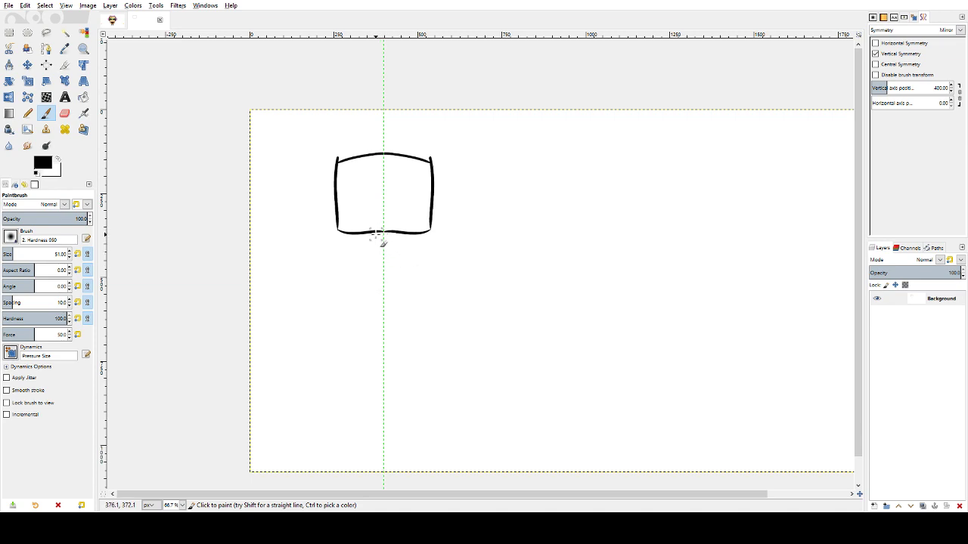
- Paint a narrow body outline below the head that widens downward and closes with a flat base
left_click_drag(376, 227, 362, 273)
key("ctrl+z")
mouse_move(371, 231)
left_mouse_down()
mouse_move(359, 280)
mouse_move(399, 284)
left_mouse_up()
key("ctrl+z")
key("ctrl+z")
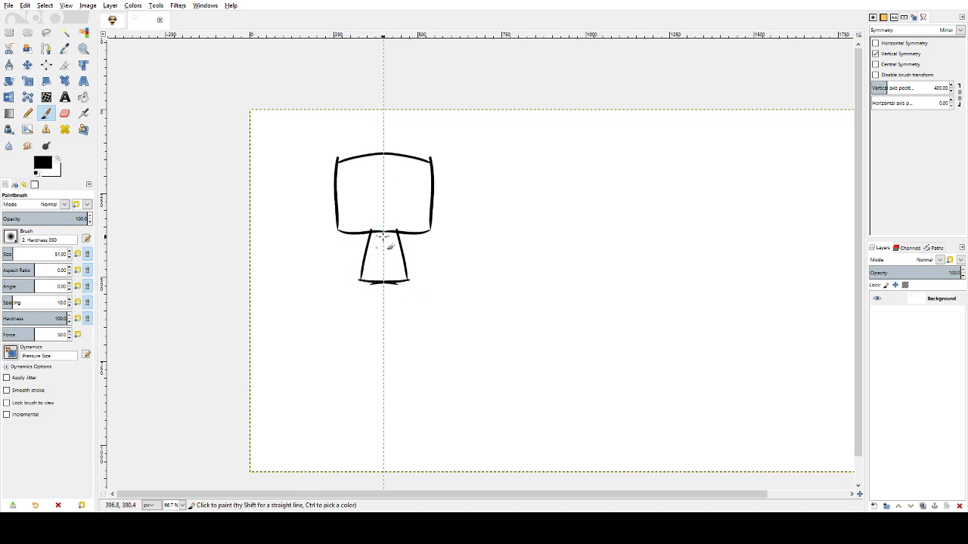
- Outline a creeper-style mouth with two lower side blocks and a pair of boxy eyes inside the head
mouse_move(356, 208)
left_mouse_down()
mouse_move(353, 227)
mouse_move(376, 212)
mouse_move(368, 227)
mouse_move(371, 212)
mouse_move(355, 226)
mouse_move(401, 199)
mouse_move(396, 213)
left_mouse_up()
key("ctrl+z")
key("ctrl+z")
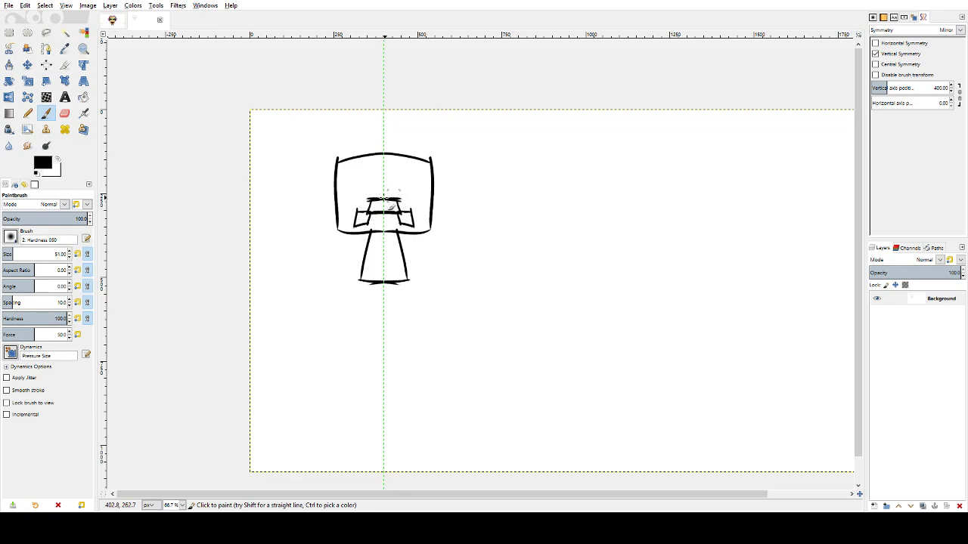
mouse_move(352, 174)
left_mouse_down()
mouse_move(353, 194)
mouse_move(371, 171)
mouse_move(370, 189)
mouse_move(351, 192)
left_mouse_up()
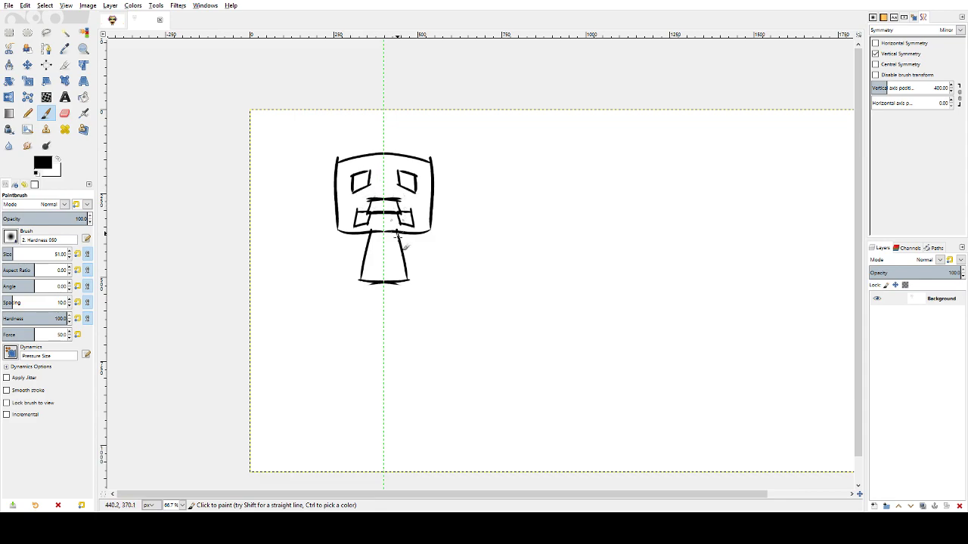
- Outline two mirrored boxy feet at the base of the body
mouse_move(347, 274)
left_mouse_down()
mouse_move(375, 284)
mouse_move(364, 307)
left_mouse_up()
mouse_move(348, 271)
left_mouse_down()
mouse_move(349, 303)
mouse_move(365, 301)
left_mouse_up()
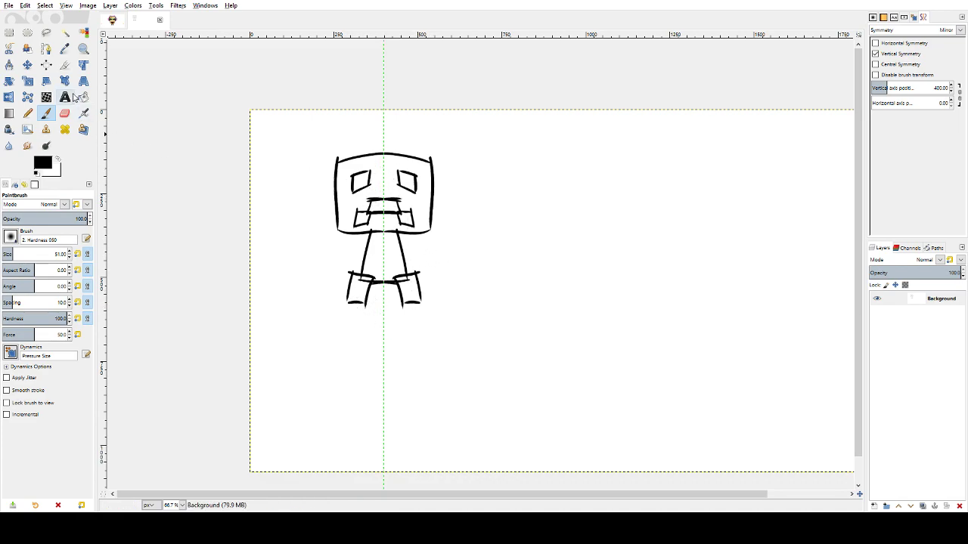
- Fill both eyes, the mouth's center and its two side blocks with black using Bucket Fill
left_click(83, 97)
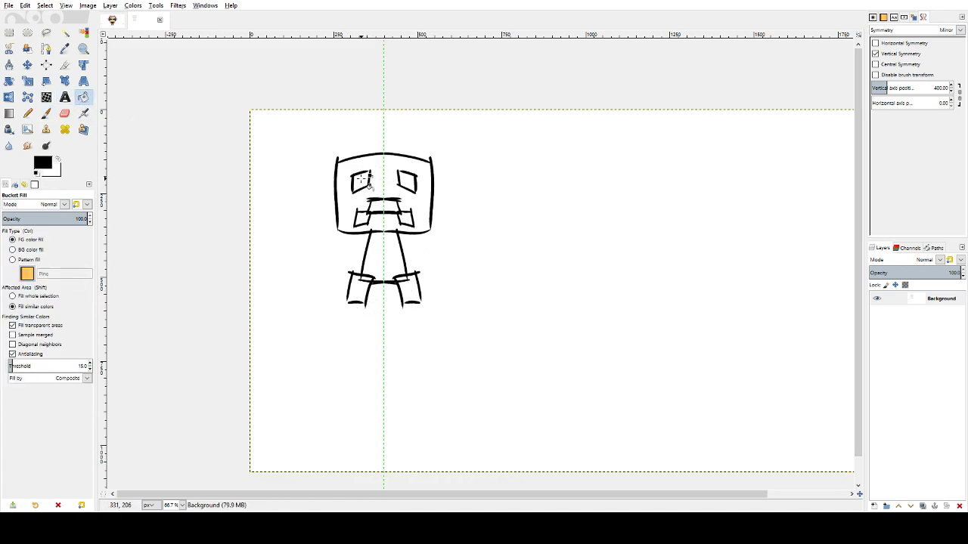
left_click(361, 180)
left_click(407, 184)
left_click(385, 209)
left_click(361, 219)
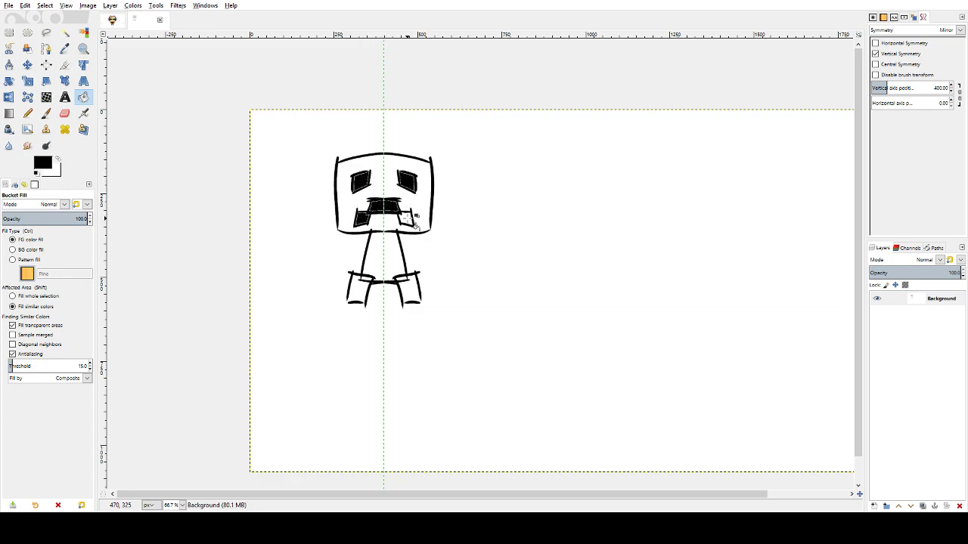
left_click(406, 219)
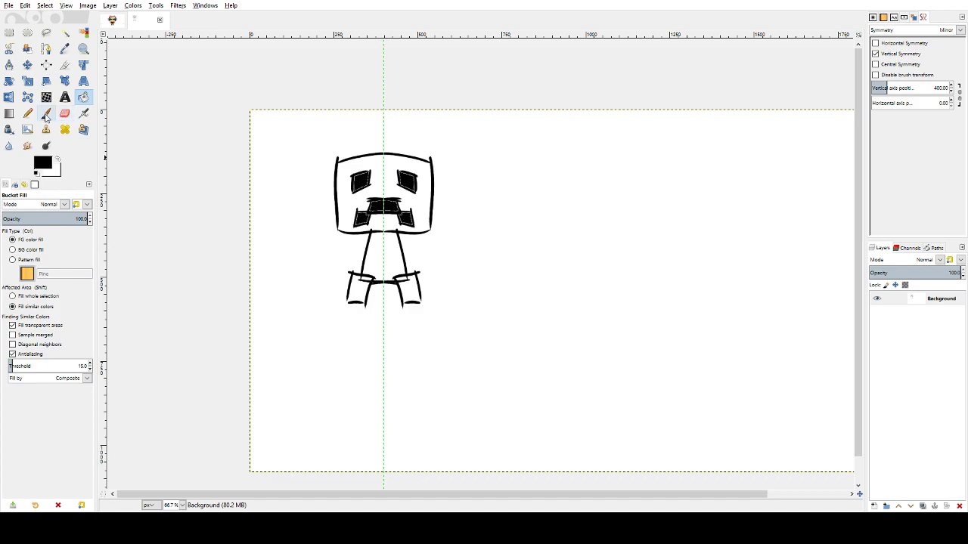
- Paint short mirrored black strokes along the inner sides of the feet, below the body's base, with the Paintbrush
left_click(46, 114)
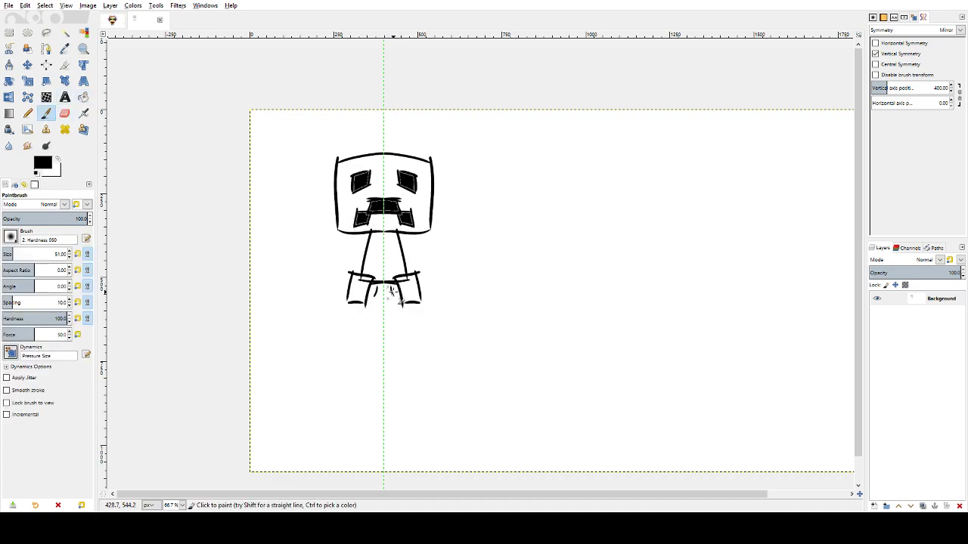
key("ctrl+z")
left_click_drag(393, 284, 401, 296)
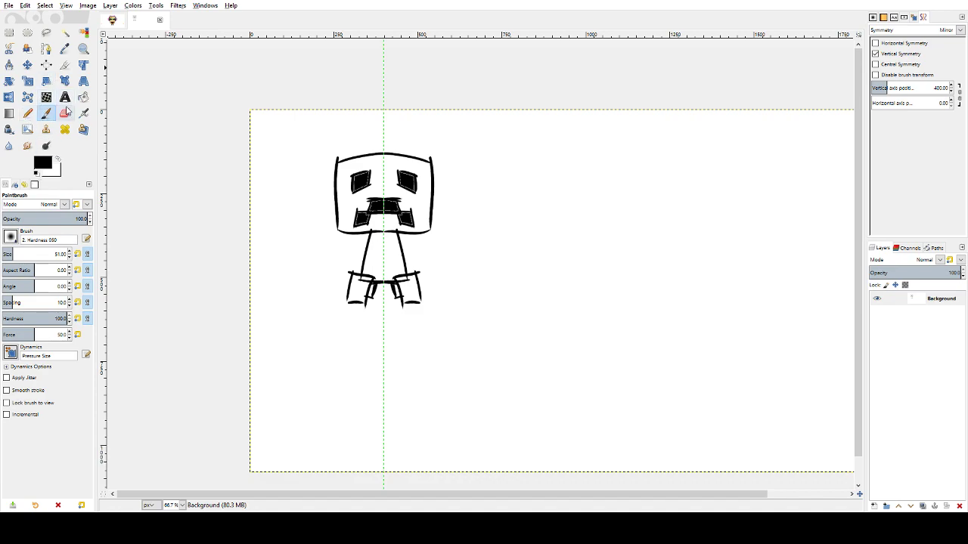
- Paint mirrored slanted brow lines above the eyes and short angled strokes beneath them, and touch up the black eye and mouth shapes
left_click(27, 112)
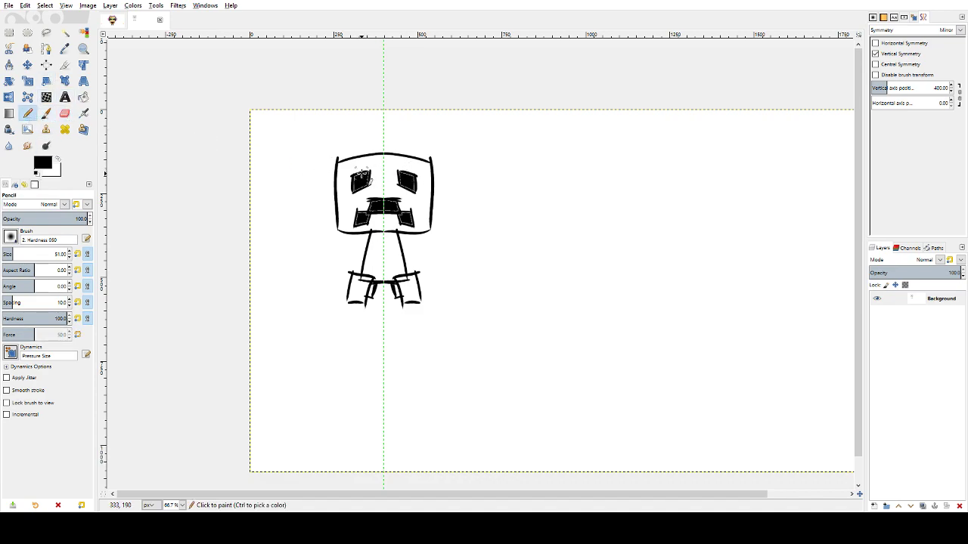
left_click(47, 113)
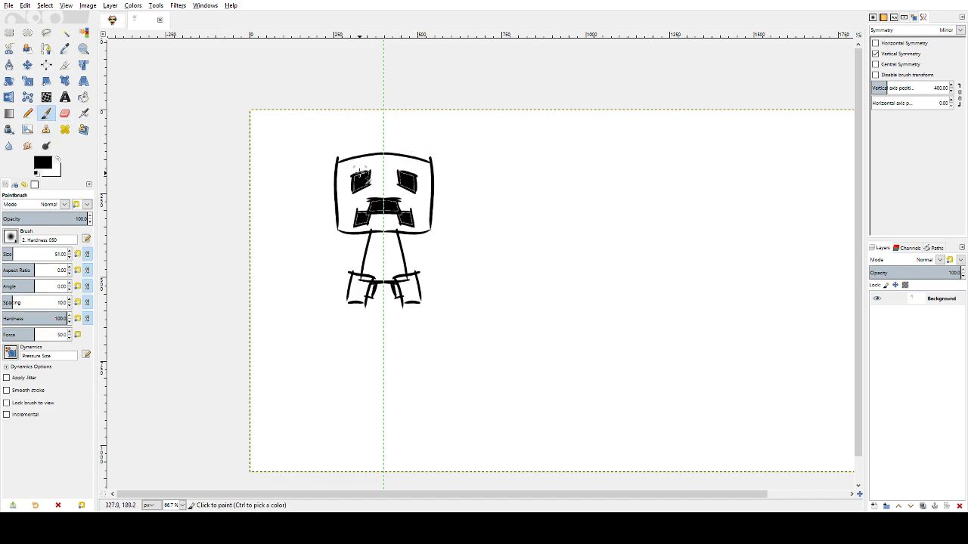
left_click_drag(357, 174, 378, 166)
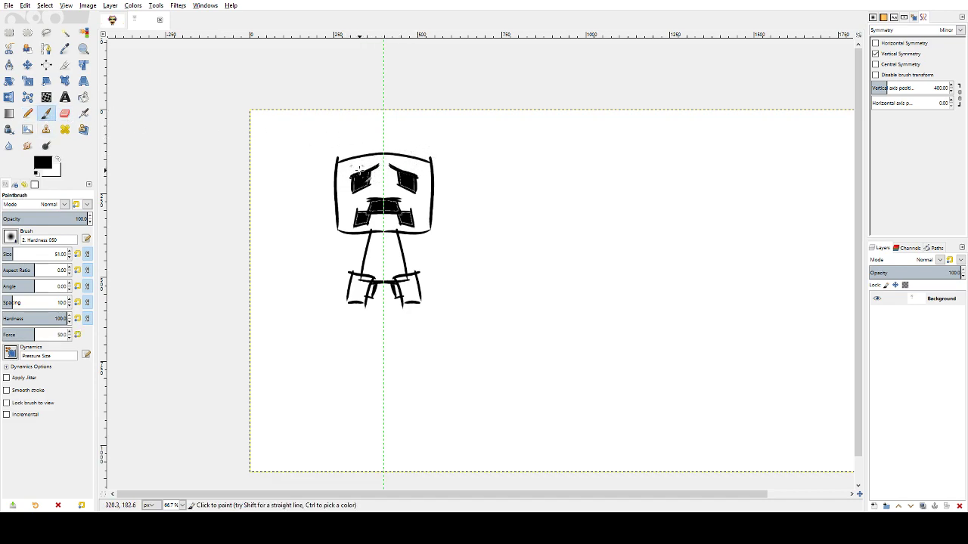
mouse_move(354, 188)
left_mouse_down()
mouse_move(376, 189)
mouse_move(375, 182)
mouse_move(363, 194)
left_mouse_up()
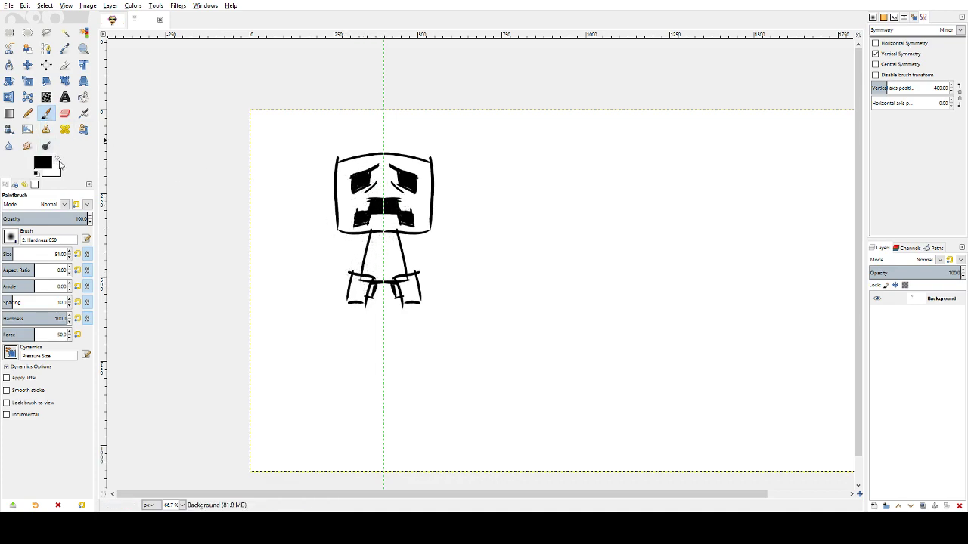
- Paint over the stray lines where the body meets the feet in white, and reinforce the feet outlines in black
key("x")
key("x")
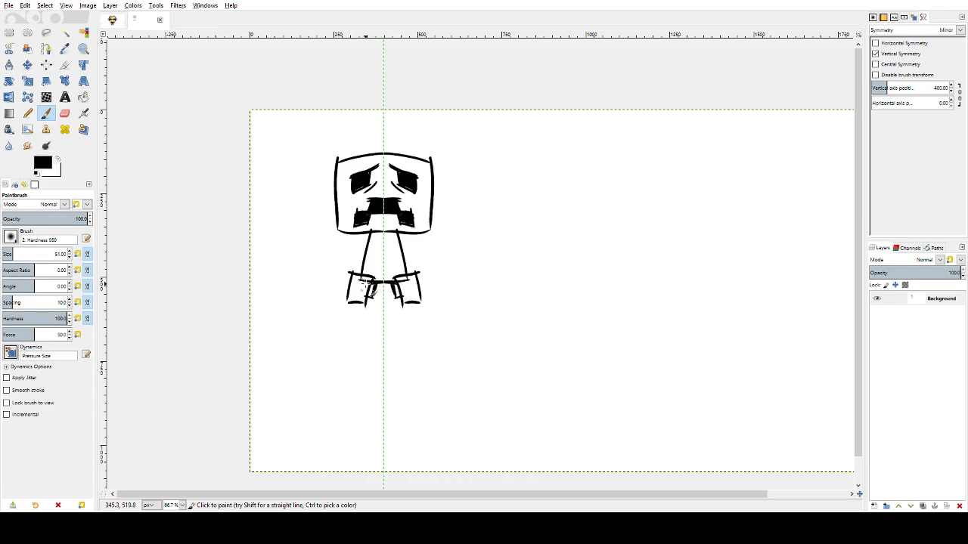
key("x")
mouse_move(366, 285)
left_mouse_down()
mouse_move(377, 294)
mouse_move(360, 300)
mouse_move(354, 279)
left_mouse_up()
key("x")
mouse_move(352, 274)
left_mouse_down()
mouse_move(350, 304)
mouse_move(369, 307)
left_mouse_up()
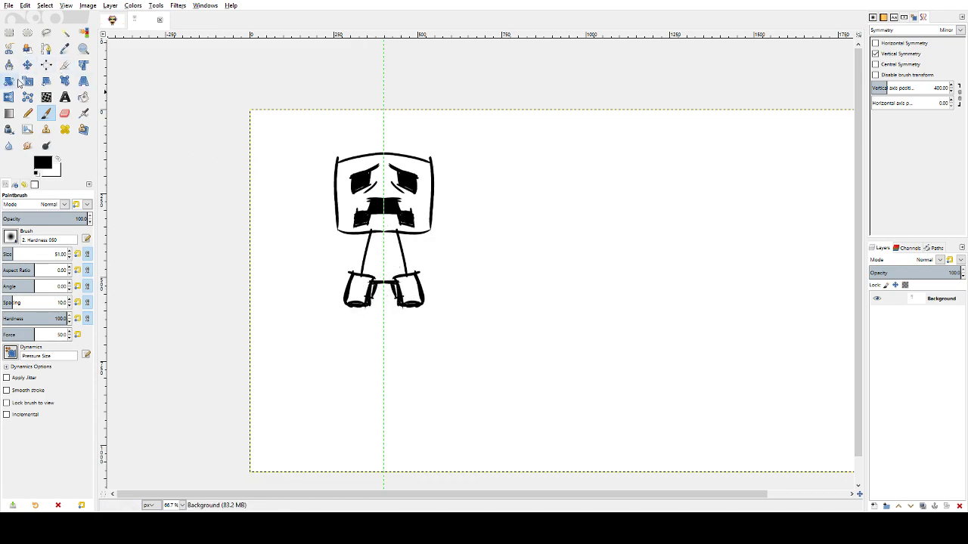
- Make a rectangular selection of about 347 × 302 px around the character's body and feet below the head
left_click(8, 33)
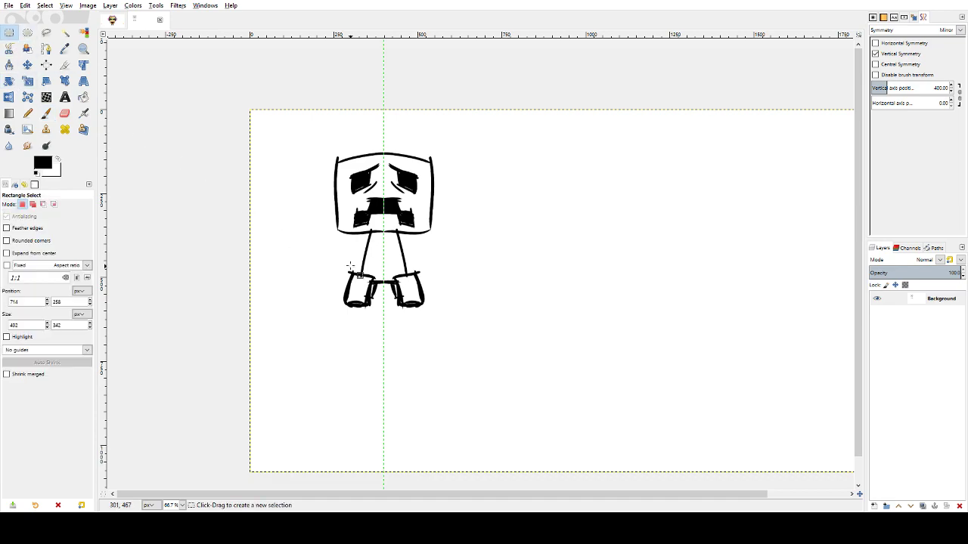
left_click_drag(326, 234, 455, 335)
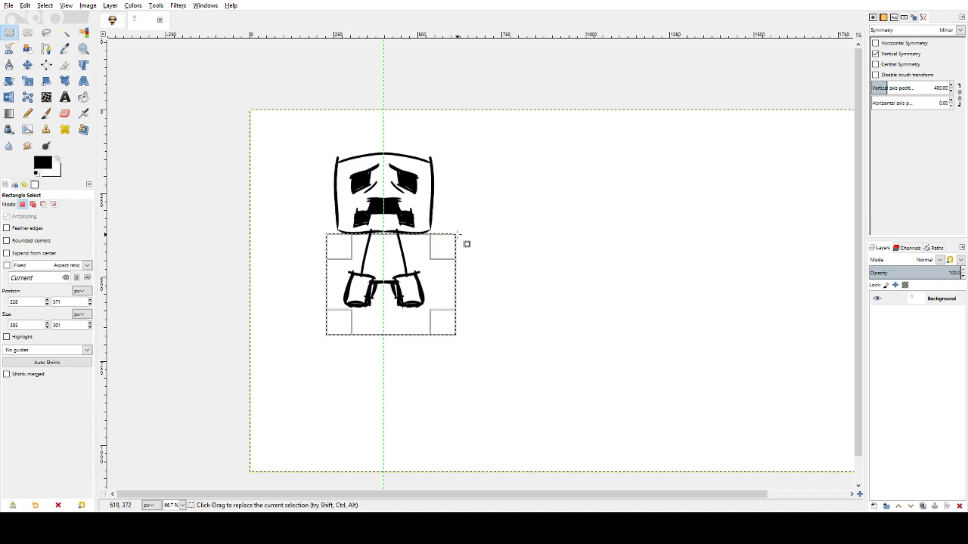
left_click_drag(452, 236, 444, 235)
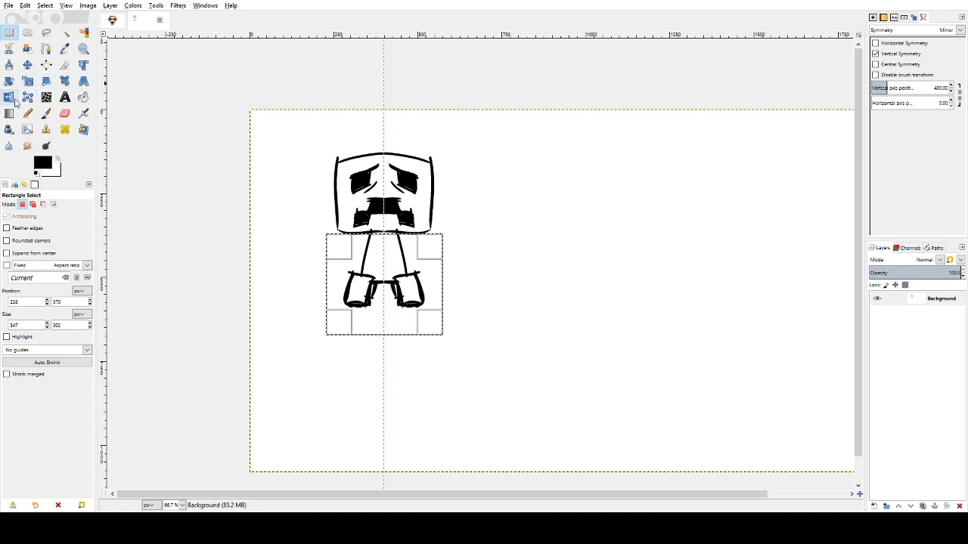
left_click(42, 84)
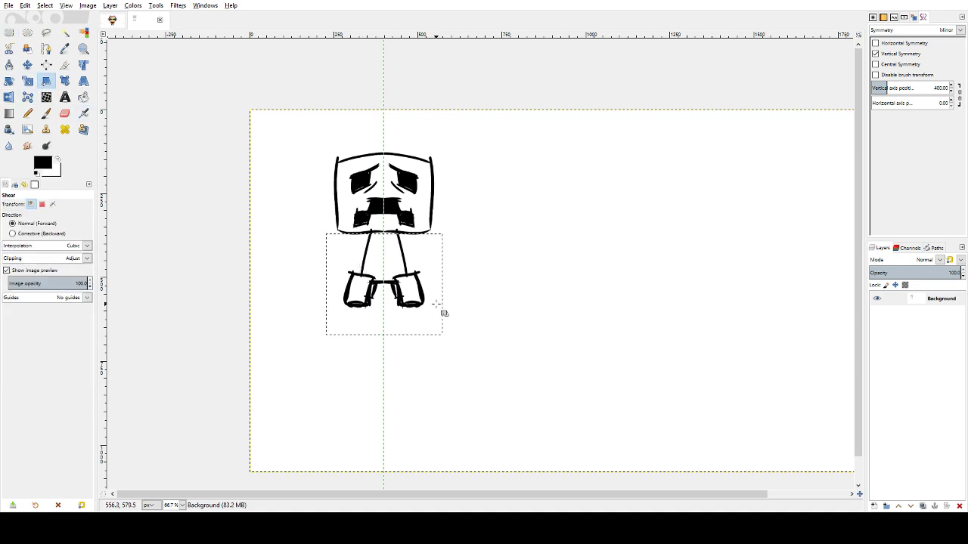
left_click_drag(413, 261, 427, 294)
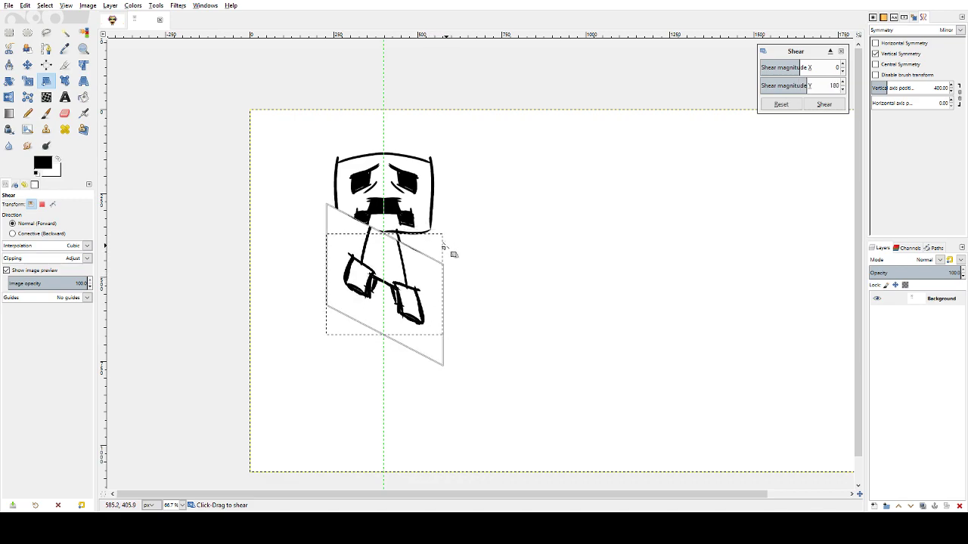
key("ctrl+z")
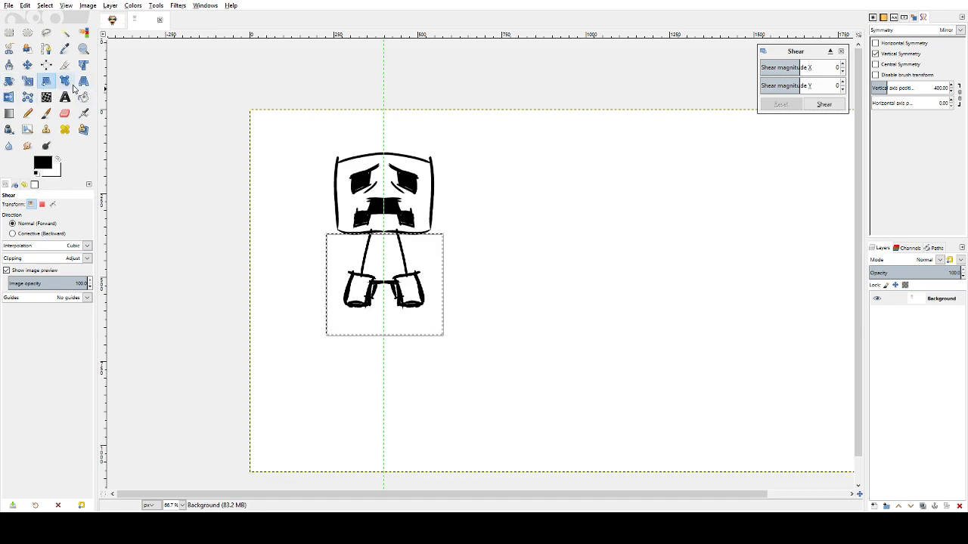
- Use the Perspective tool to shorten the selected body and feet vertically and widen them on the left side
left_click(64, 81)
left_click(84, 81)
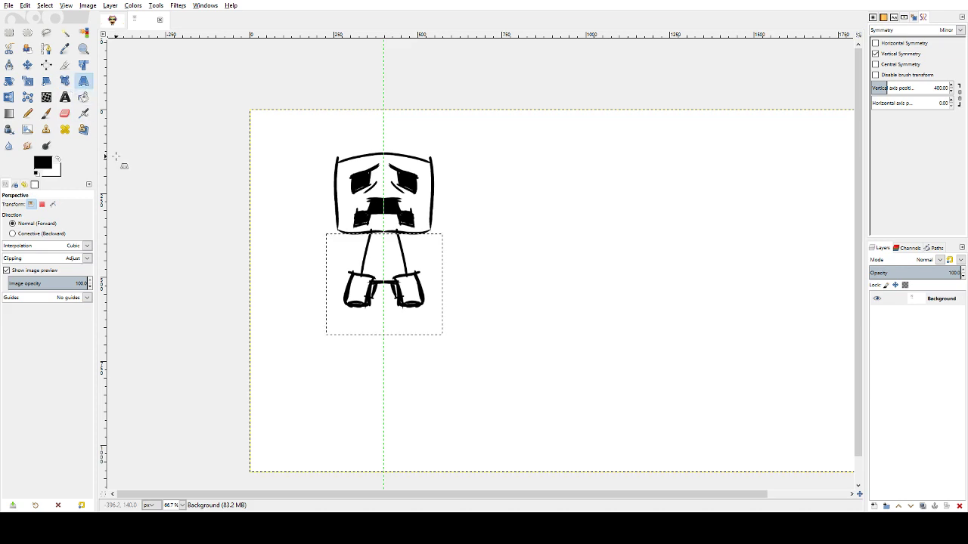
left_click_drag(348, 341, 390, 319)
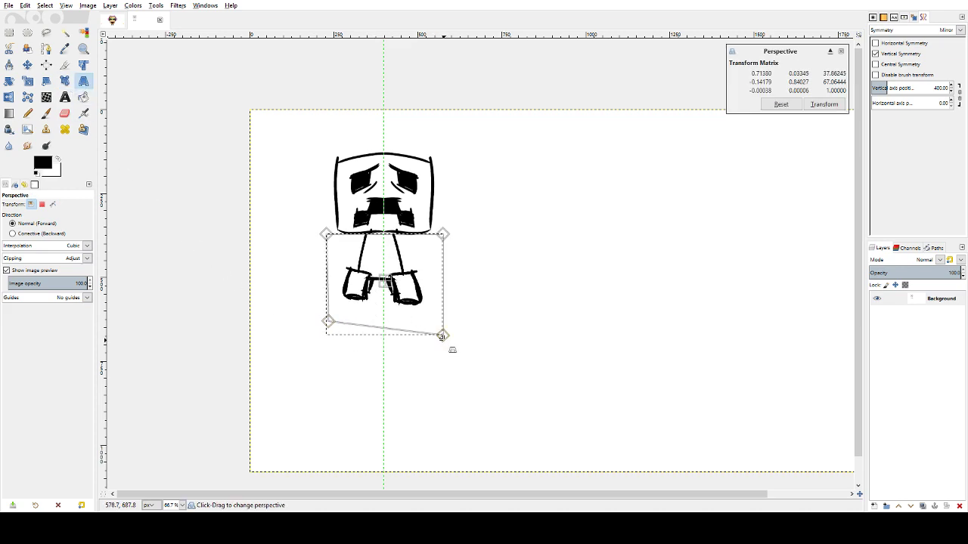
left_click_drag(442, 336, 438, 302)
left_click_drag(328, 321, 326, 301)
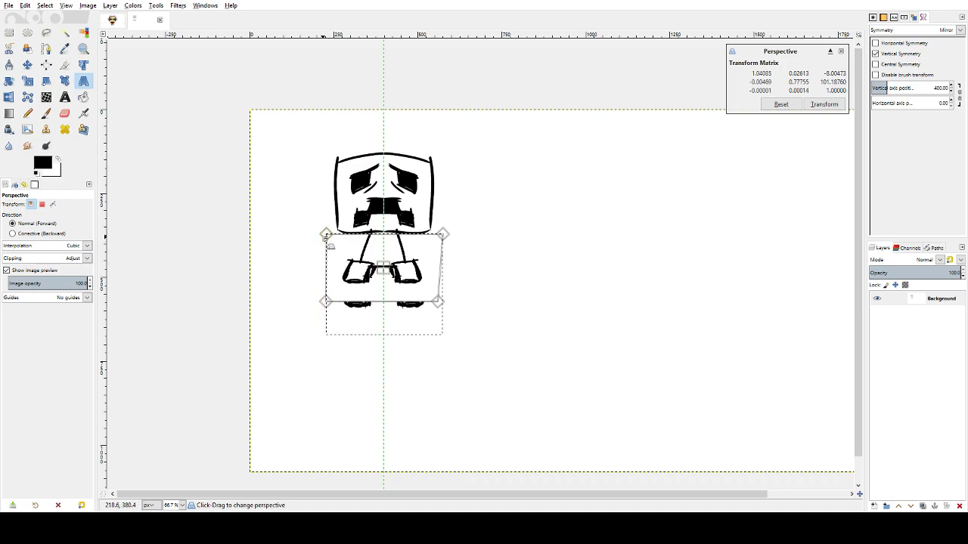
left_click_drag(328, 236, 310, 239)
left_click_drag(327, 306, 324, 289)
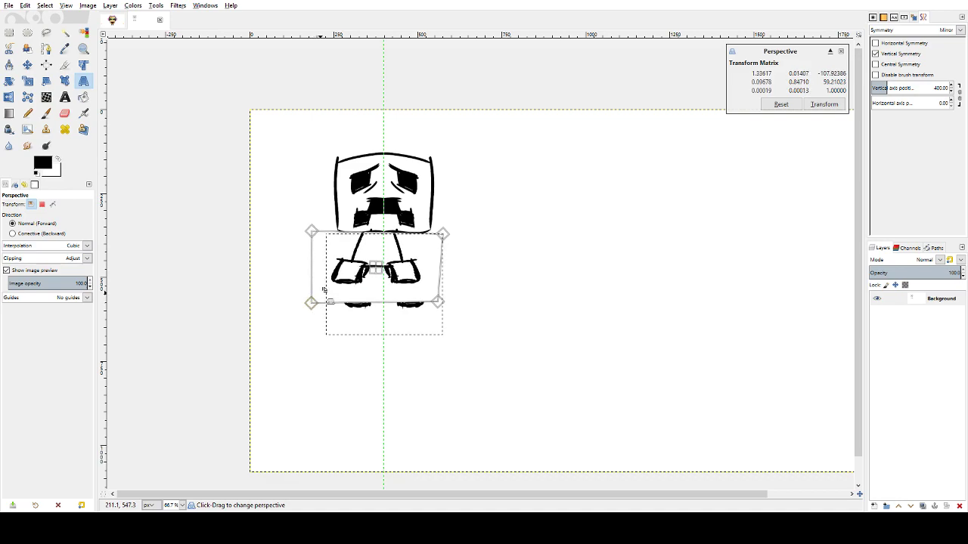
- Widen the body and feet on the right side, fine-tune the corners for symmetry, and apply the perspective transformation
left_click_drag(445, 241, 454, 236)
mouse_move(438, 302)
left_mouse_down()
mouse_move(449, 314)
mouse_move(449, 305)
left_mouse_up()
left_click_drag(457, 234, 453, 233)
left_click_drag(456, 299, 449, 301)
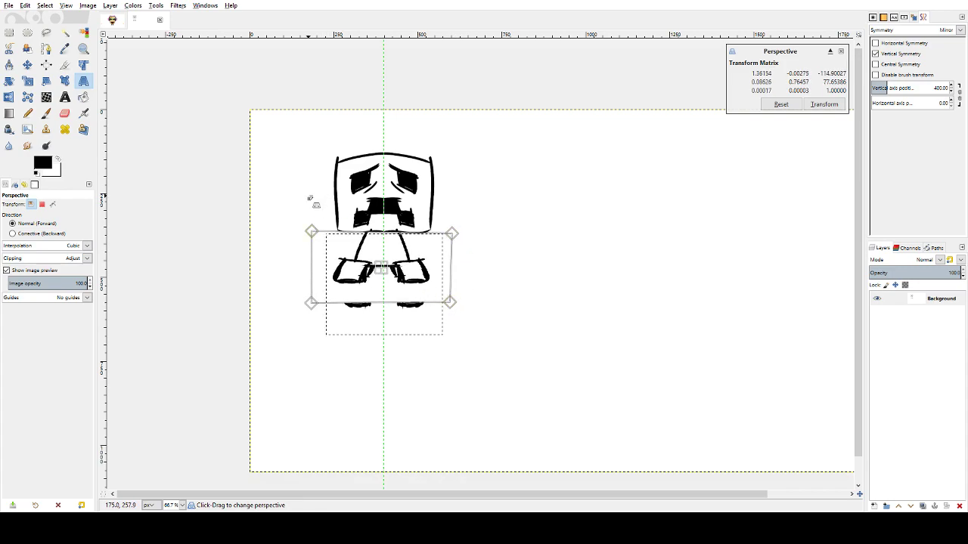
left_click_drag(311, 234, 308, 242)
left_click_drag(310, 303, 314, 302)
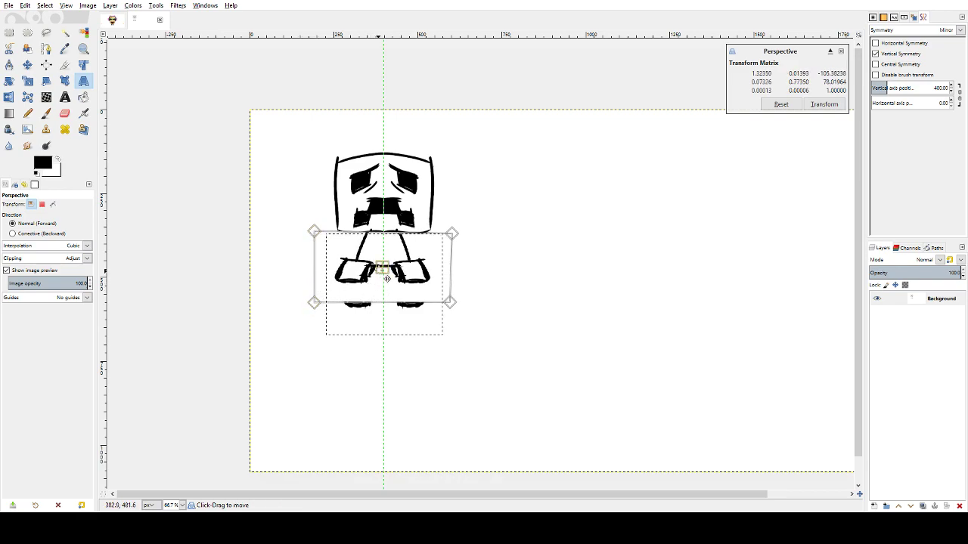
key("Return")
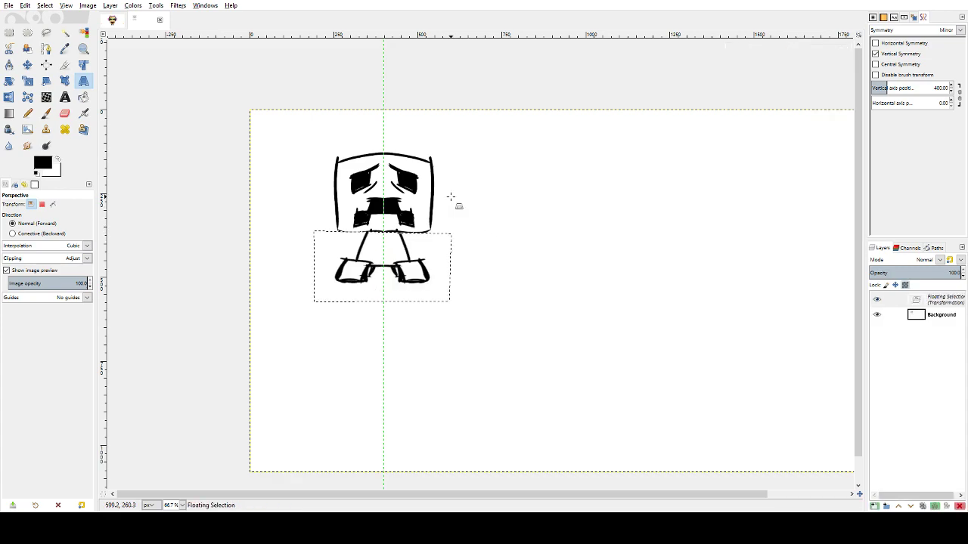
- Restore the perspective transformation of the body and feet from the undo history
key("ctrl+h")
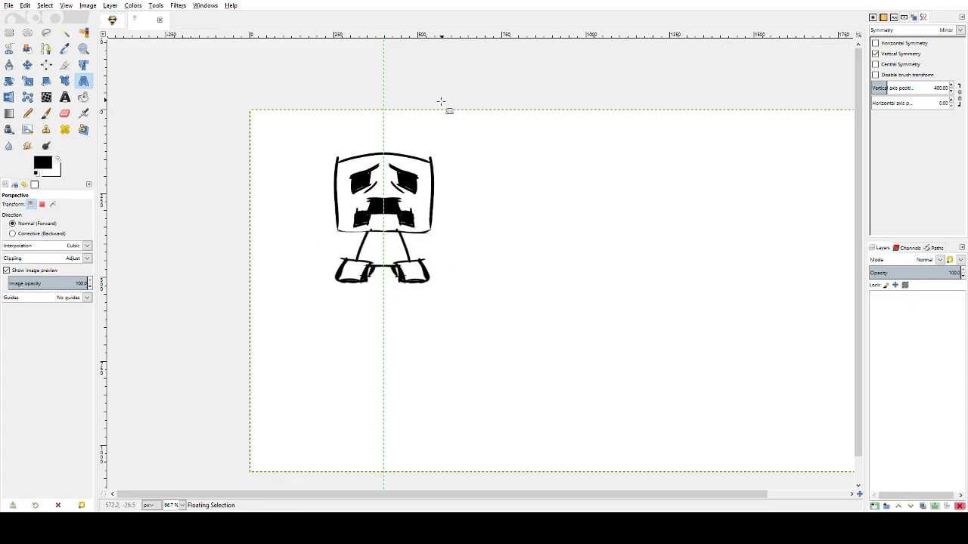
key("ctrl+shift+a")
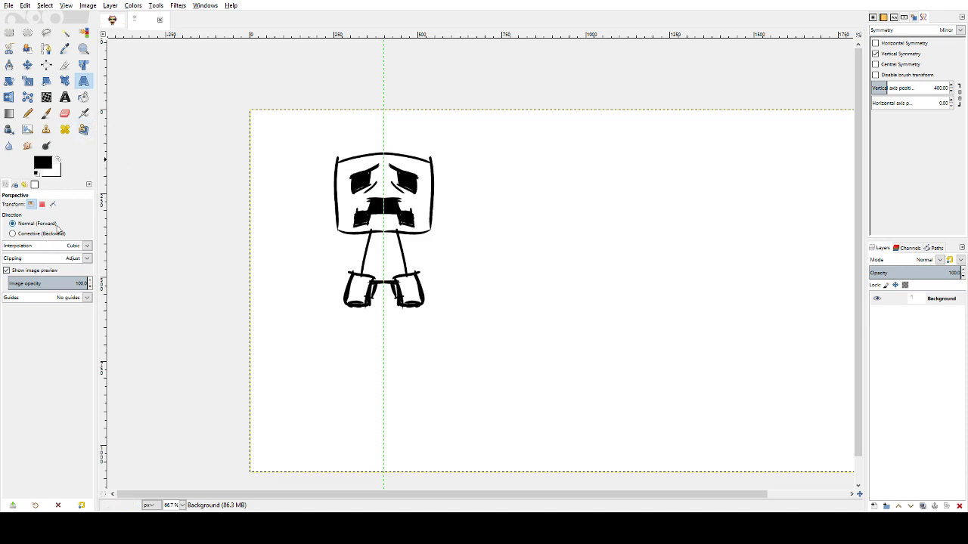
left_click(34, 185)
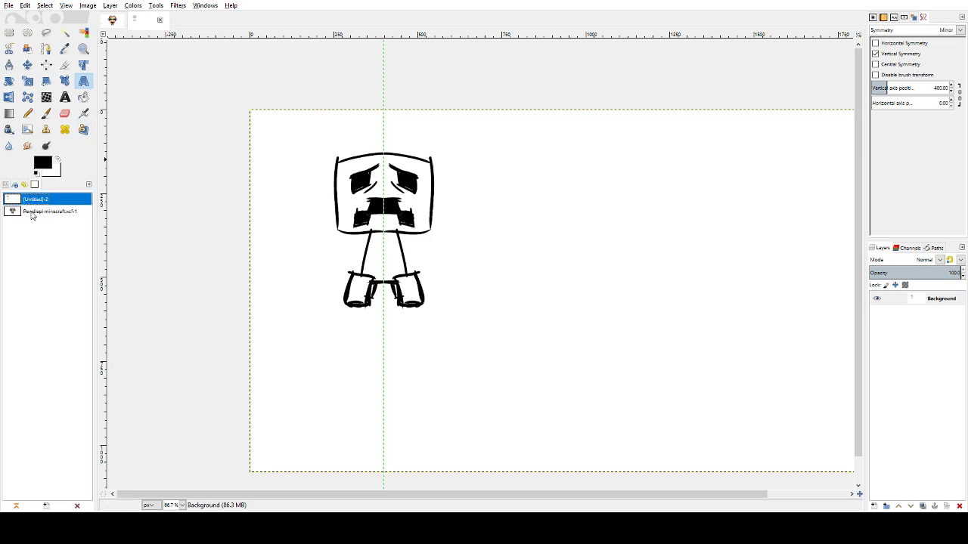
left_click(32, 213)
left_click(34, 199)
left_click(24, 184)
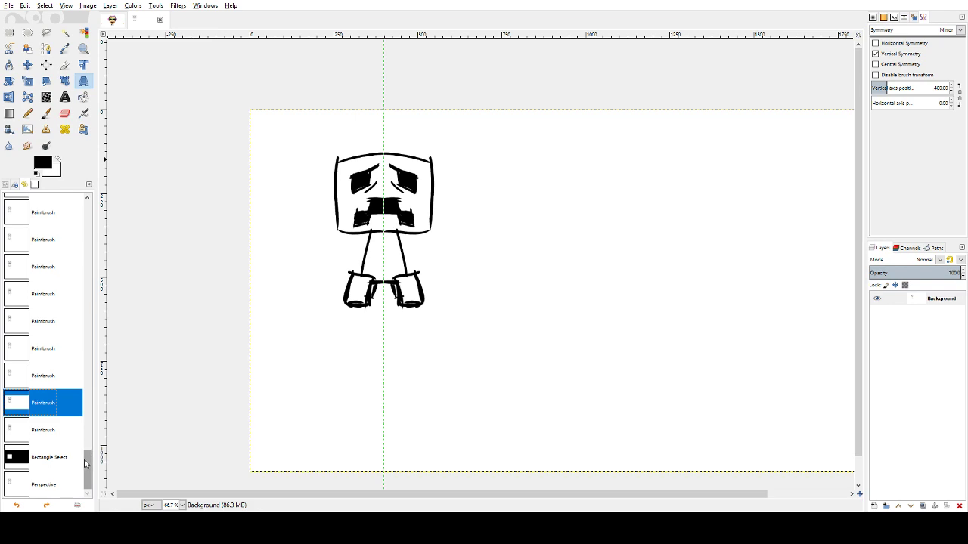
left_click(44, 457)
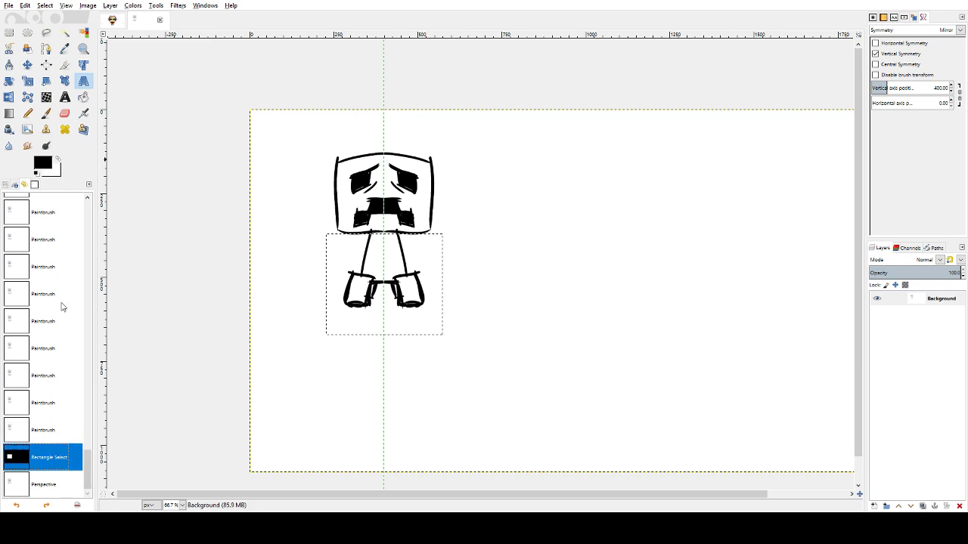
left_click(47, 484)
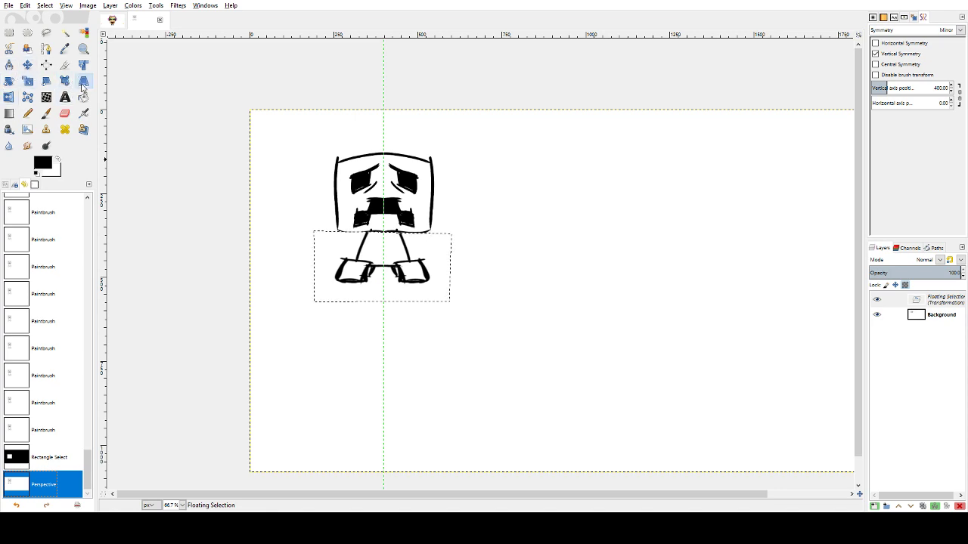
- Apply a second perspective transformation that narrows the floating body and feet slightly on both sides
left_click(84, 83)
left_click(326, 249)
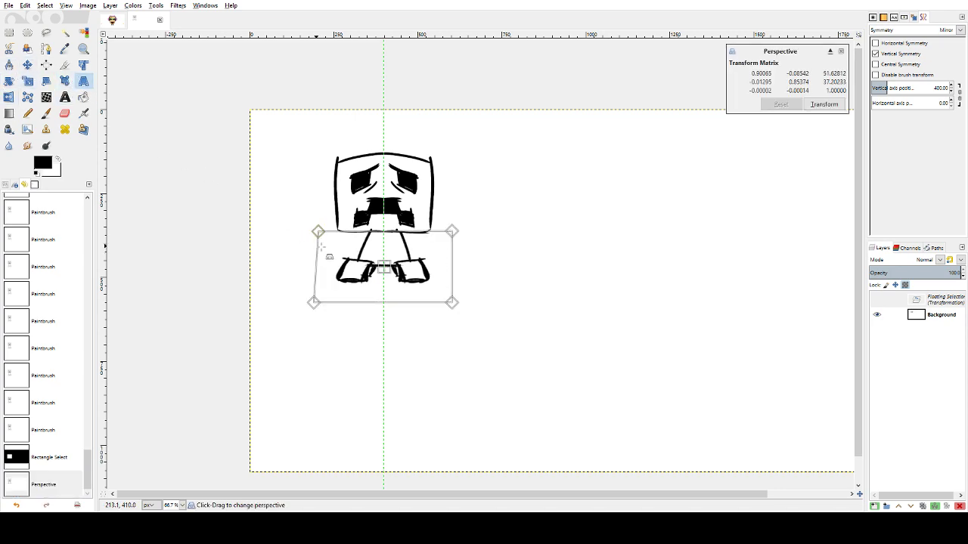
left_click_drag(323, 246, 323, 246)
left_click_drag(311, 301, 317, 301)
left_click_drag(451, 227, 444, 235)
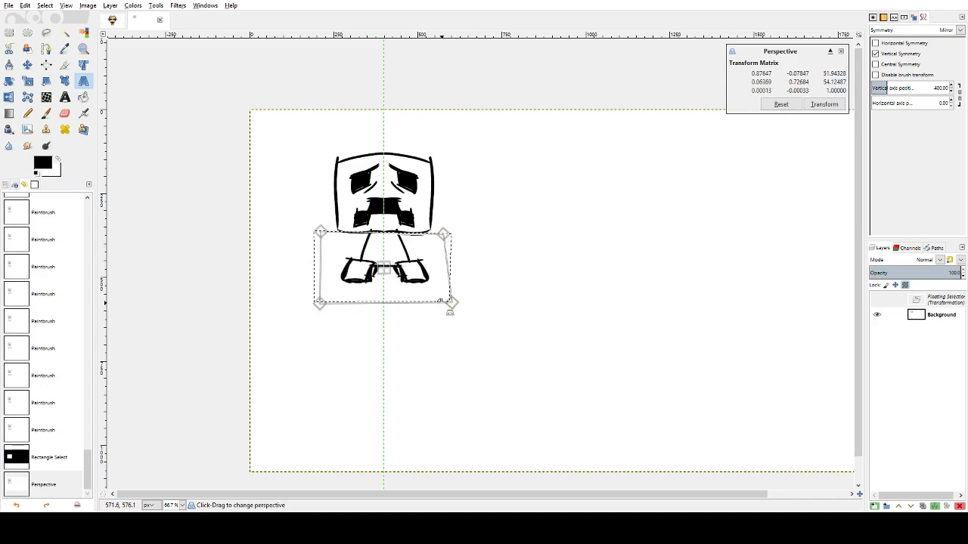
left_click_drag(451, 303, 442, 304)
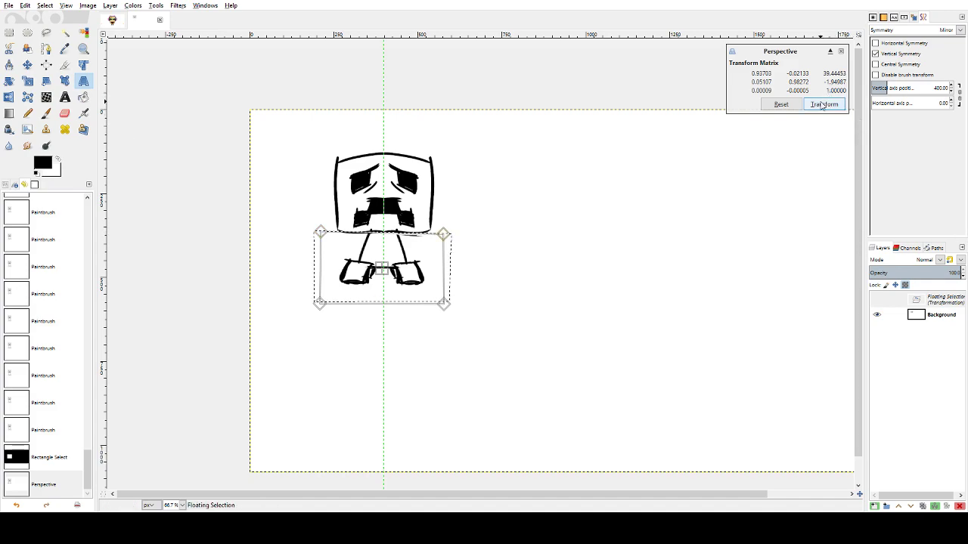
left_click(824, 104)
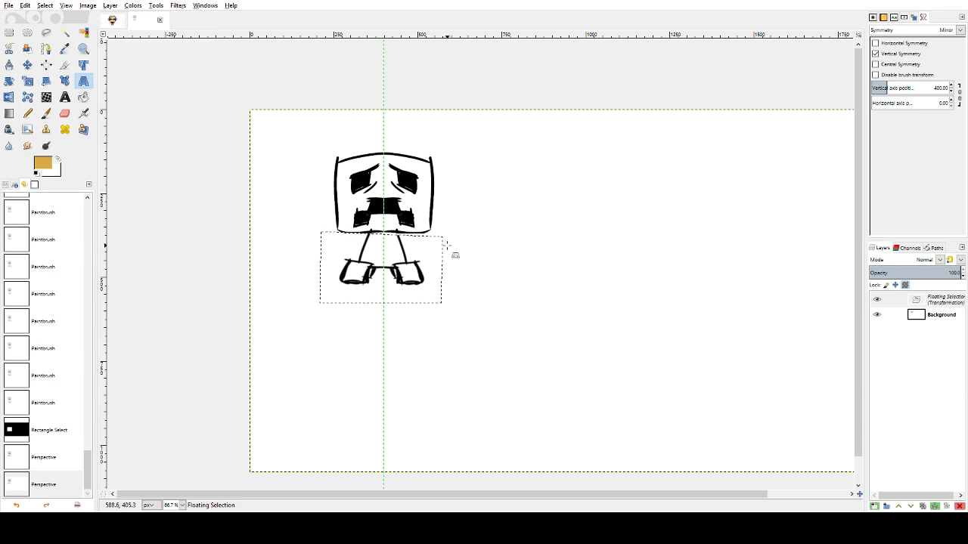
- Undo and redo the last perspective transformation to compare the two versions of the body and feet
left_click(10, 32)
key("ctrl+z")
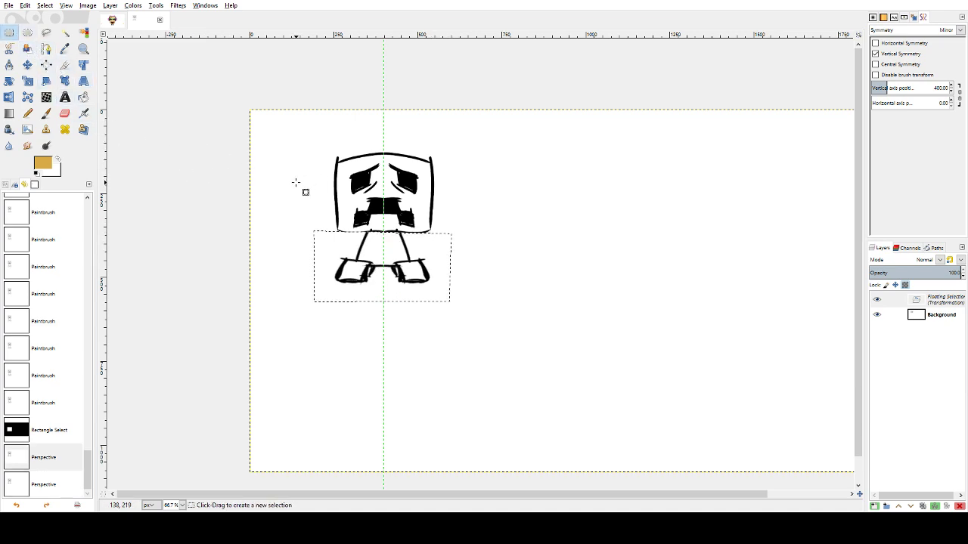
key("ctrl+z")
key("ctrl+y")
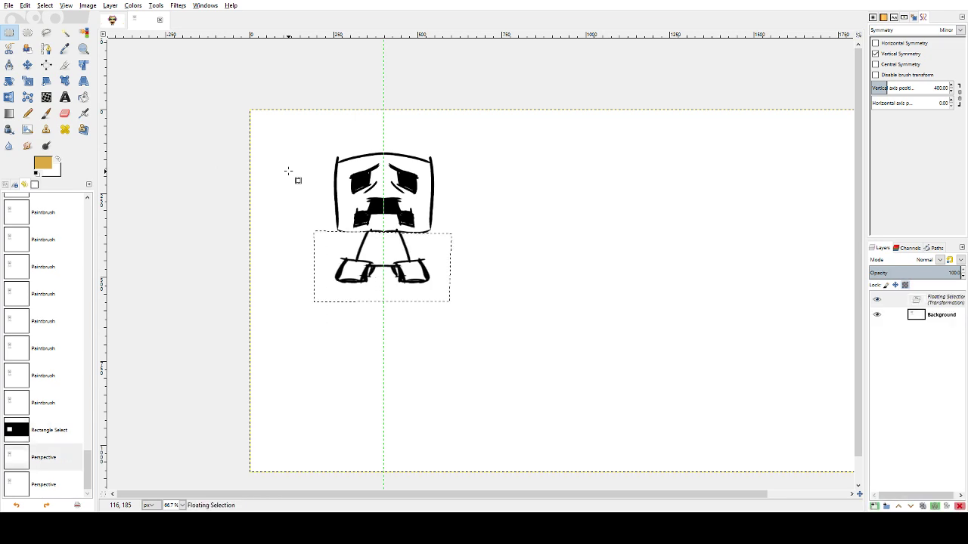
key("ctrl+y")
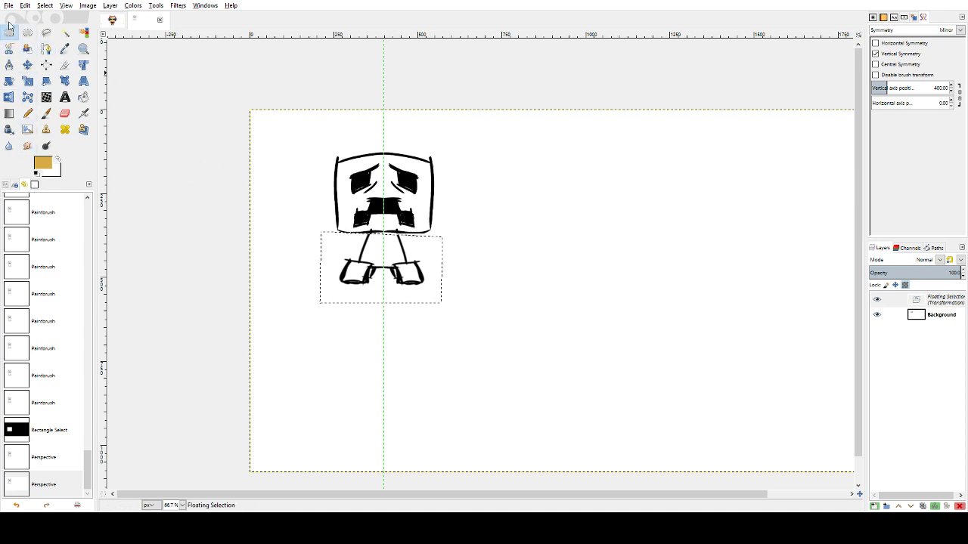
- Regroup the Tool Options with the other dialogs below the toolbox and narrow the toolbox column
left_click_drag(5, 186, 5, 38)
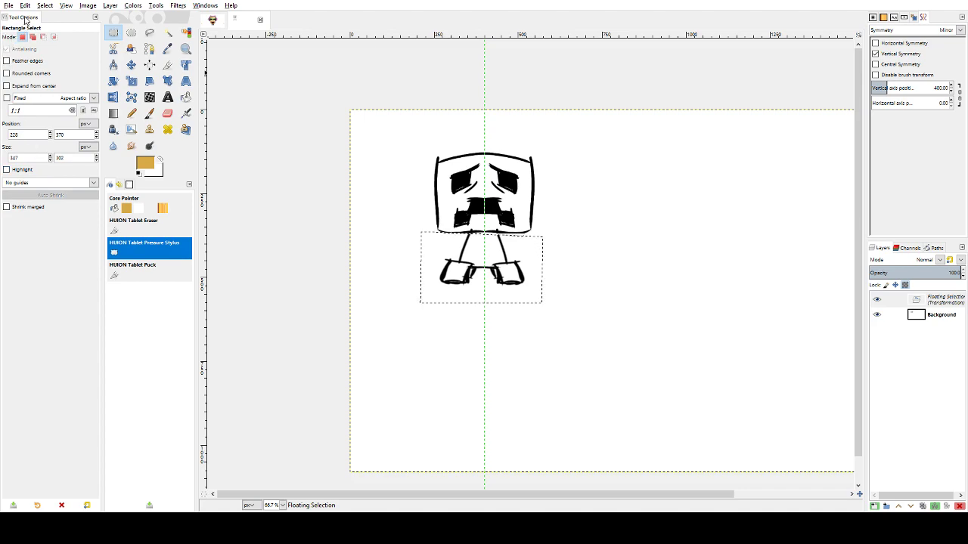
left_click_drag(25, 17, 128, 222)
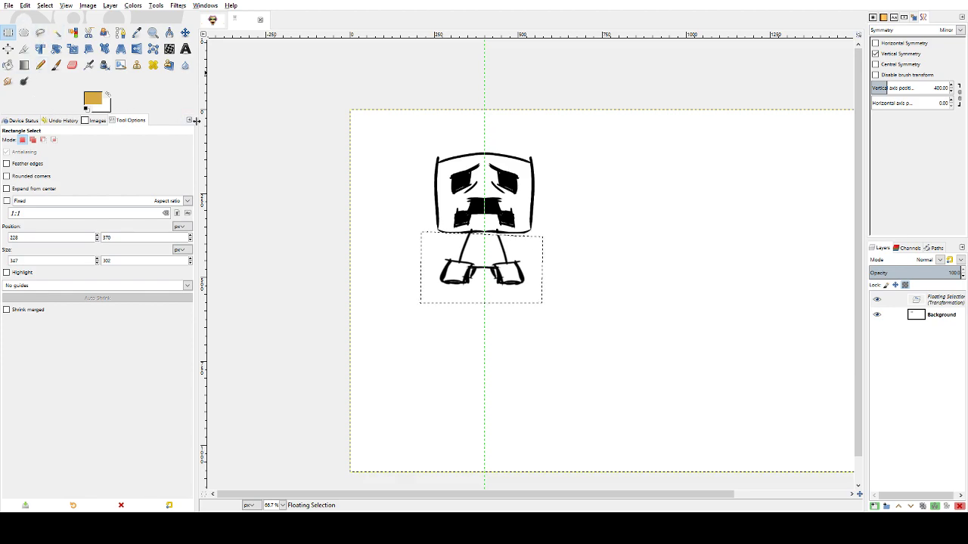
left_click_drag(194, 123, 133, 112)
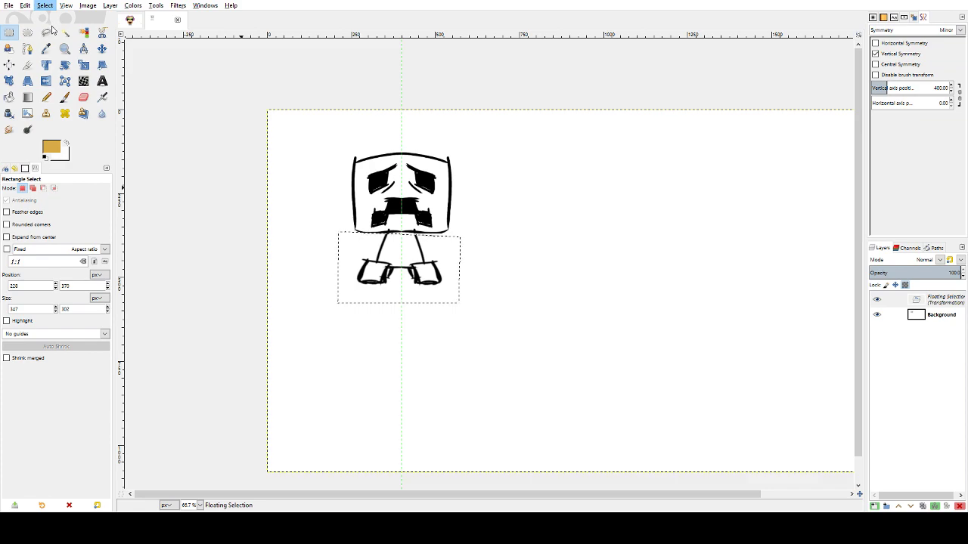
key("shift+b")
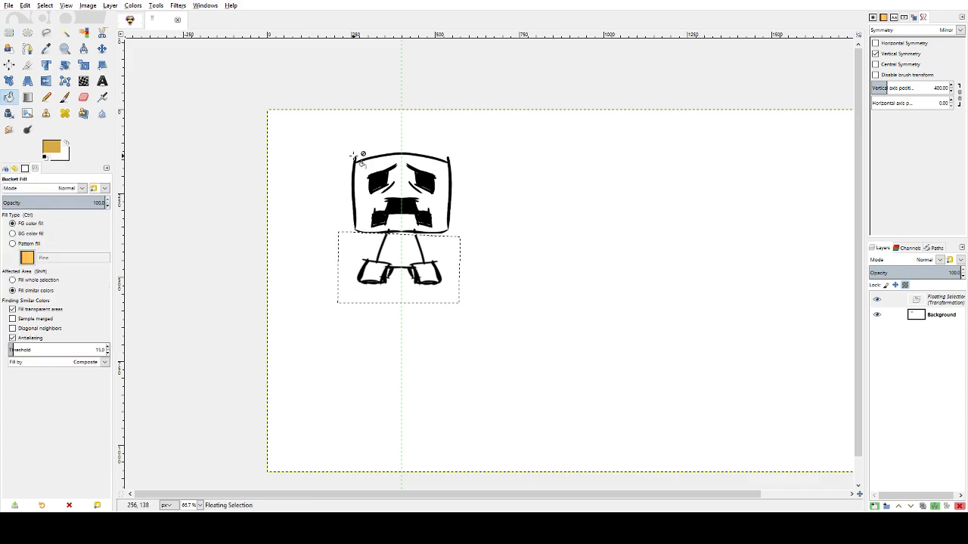
left_click(10, 82)
left_click(28, 82)
left_click(46, 83)
left_click(65, 82)
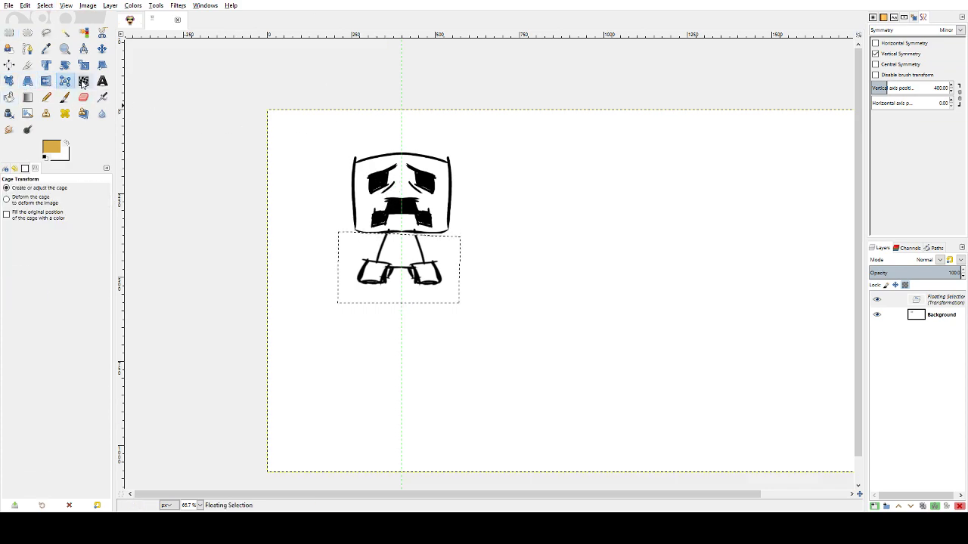
left_click(84, 82)
left_click(104, 67)
left_click(10, 33)
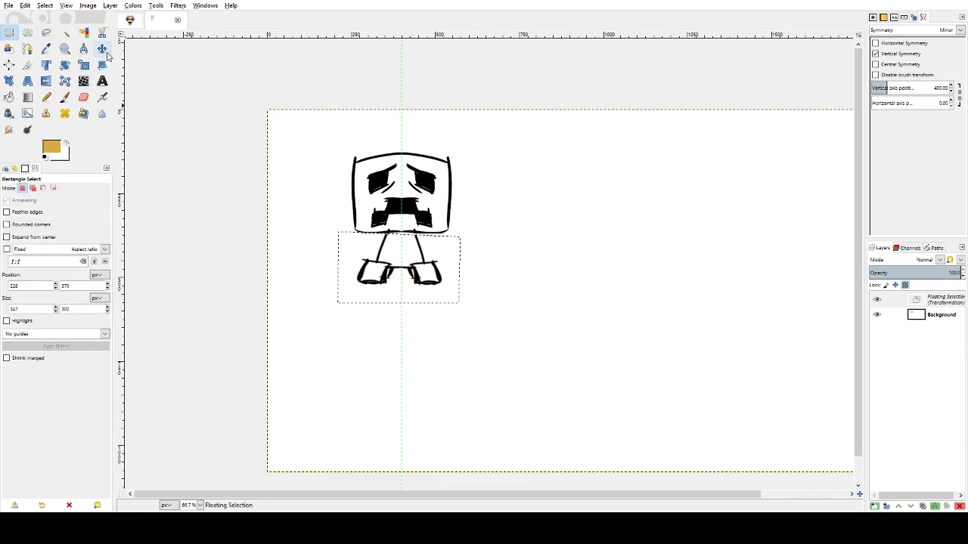
left_click_drag(580, 179, 667, 282)
key("ctrl+z")
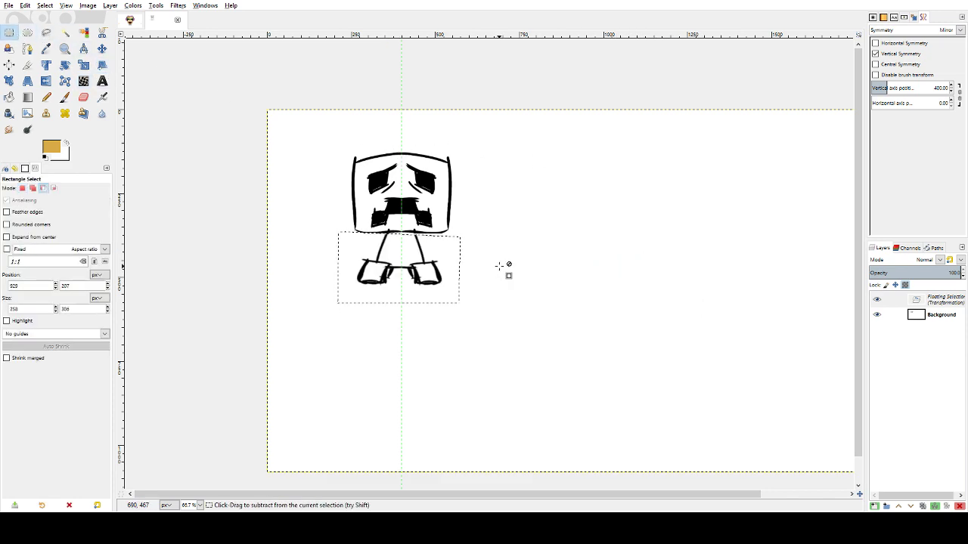
- Anchor the floating body and feet onto the Background layer and activate the Paintbrush tool
left_click(297, 133)
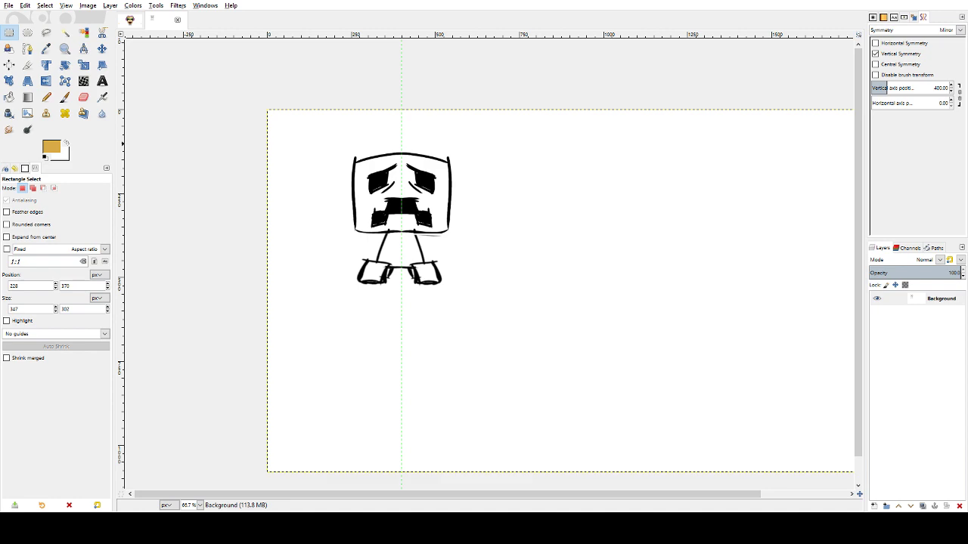
left_click(297, 134)
left_click(65, 97)
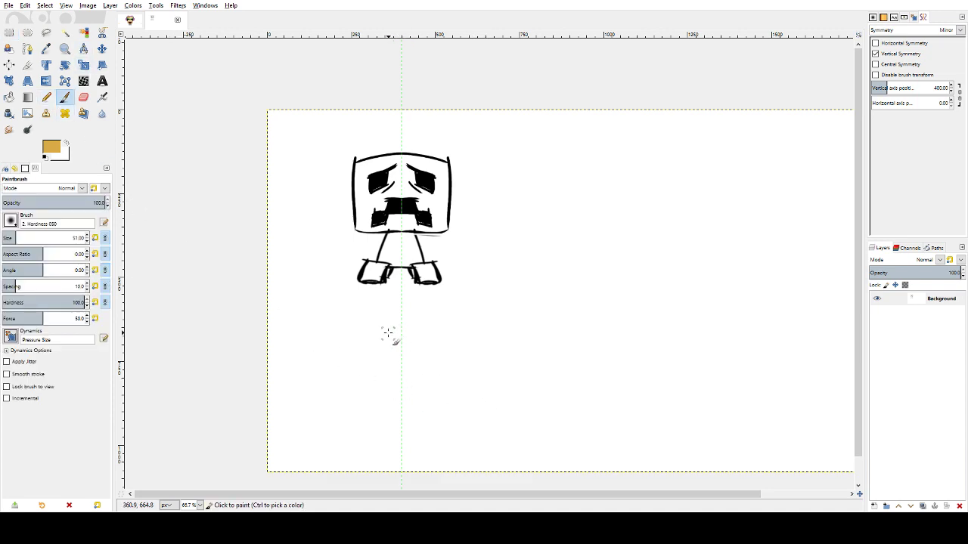
- Paint a second character's rectangular head and tapered torso in black below the creeper, using vertical mirror symmetry
left_click_drag(383, 329, 420, 330)
key("ctrl+z")
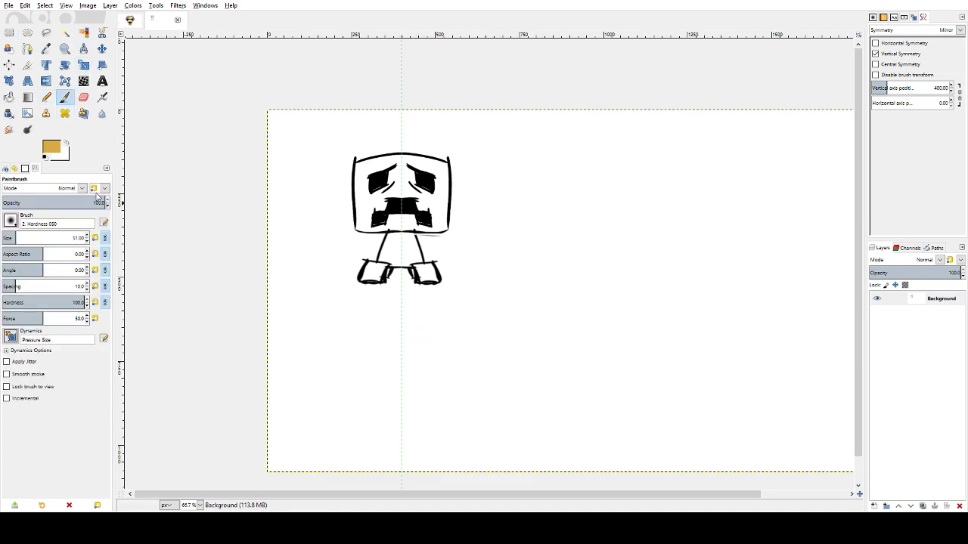
left_click(45, 158)
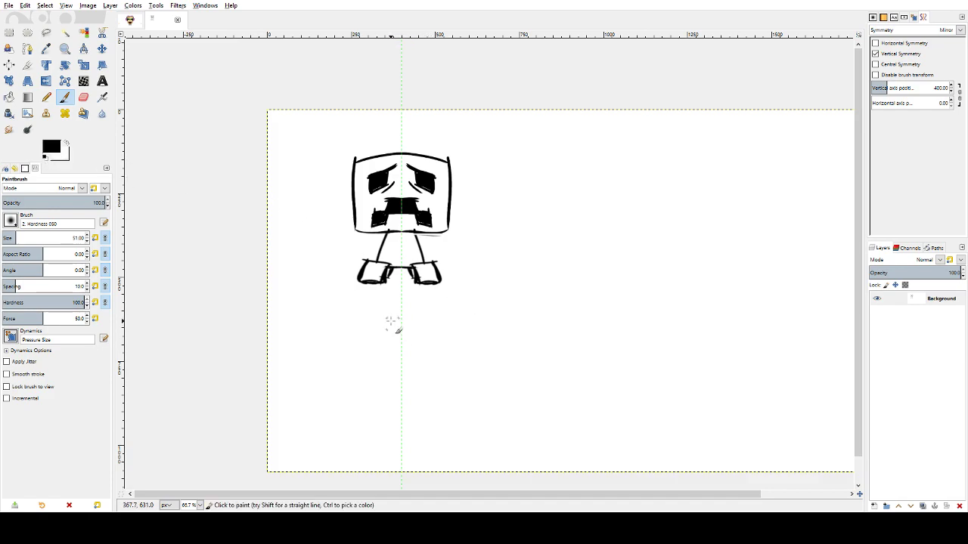
mouse_move(392, 322)
left_mouse_down()
mouse_move(442, 328)
mouse_move(413, 316)
mouse_move(449, 317)
mouse_move(442, 315)
mouse_move(443, 356)
left_mouse_up()
key("ctrl+z")
key("ctrl+z")
key("ctrl+z")
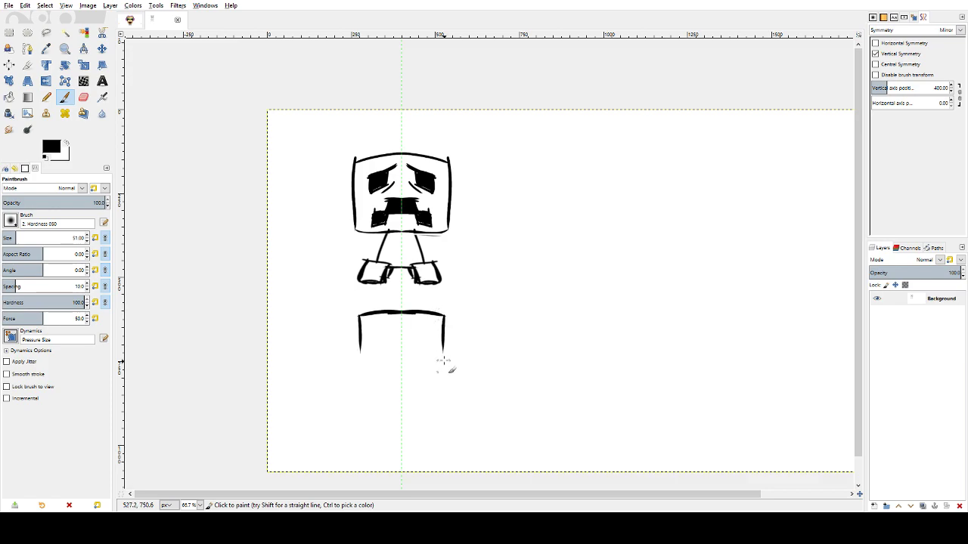
left_click_drag(443, 320, 445, 374)
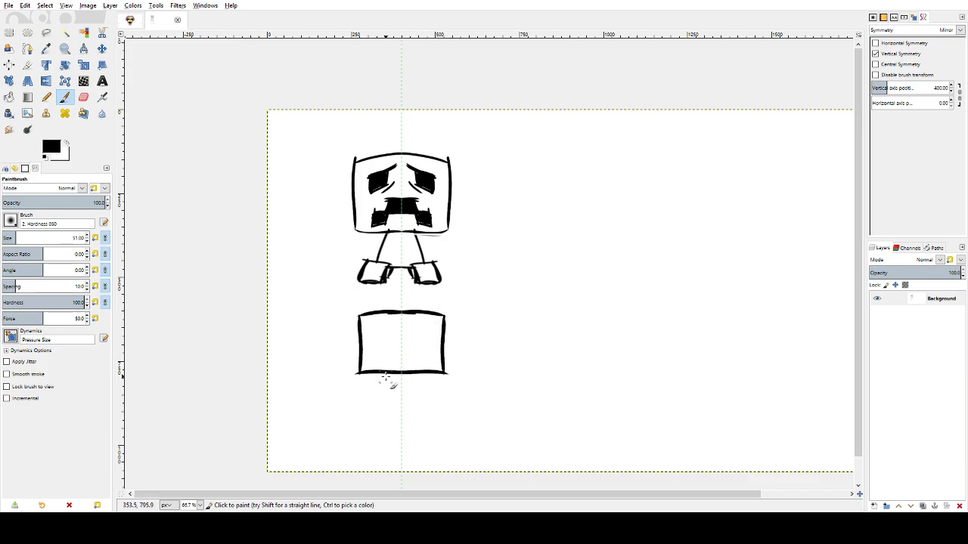
left_click_drag(377, 375, 387, 416)
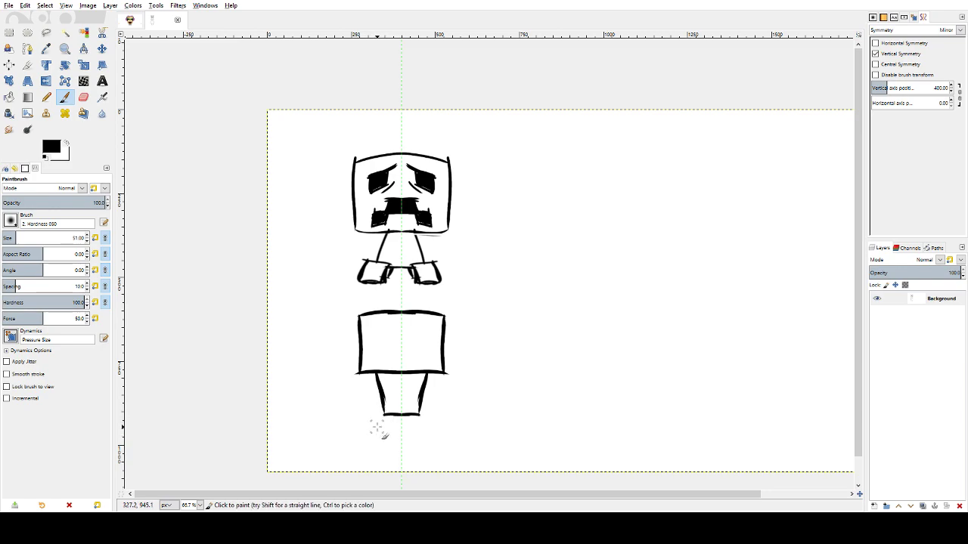
- Turn off vertical symmetry and paint two differently posed legs with fold lines below the second character's torso
left_click(876, 54)
mouse_move(382, 420)
left_mouse_down()
mouse_move(360, 460)
mouse_move(391, 448)
mouse_move(398, 416)
mouse_move(389, 450)
mouse_move(395, 420)
mouse_move(377, 455)
mouse_move(395, 417)
mouse_move(369, 451)
mouse_move(394, 416)
mouse_move(369, 454)
mouse_move(362, 451)
mouse_move(386, 413)
left_mouse_up()
left_click_drag(386, 413, 360, 447)
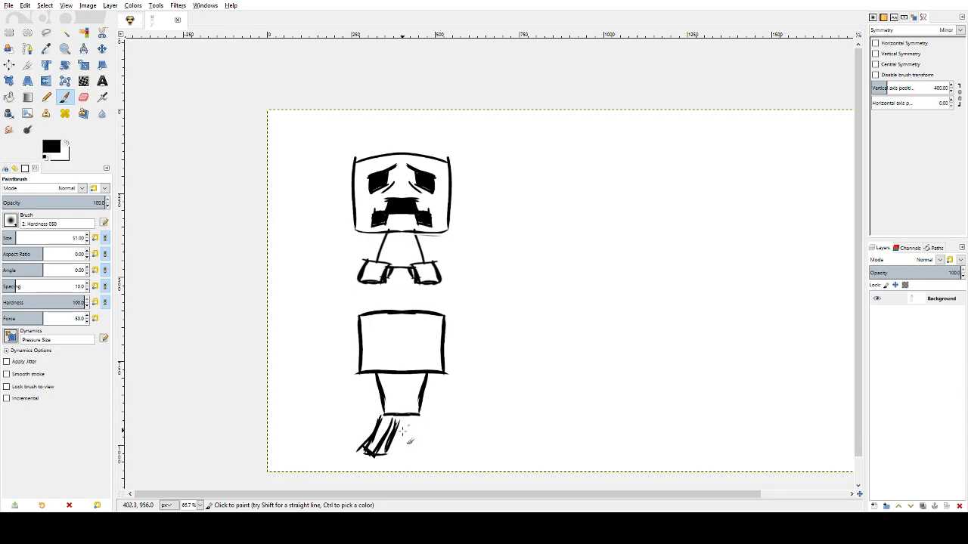
mouse_move(403, 432)
left_mouse_down()
mouse_move(408, 420)
mouse_move(412, 461)
mouse_move(404, 451)
mouse_move(428, 457)
mouse_move(420, 434)
mouse_move(431, 461)
mouse_move(417, 435)
mouse_move(421, 462)
mouse_move(412, 409)
left_mouse_up()
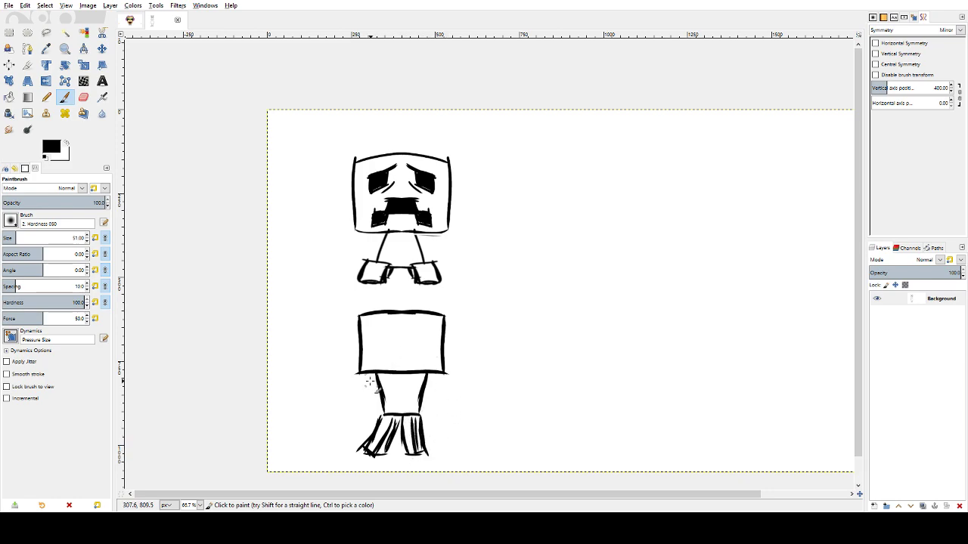
- Paint a blocky arm on each side of the torso and add jagged details to the head's upper-left corner
mouse_move(367, 383)
left_mouse_down()
mouse_move(389, 379)
mouse_move(393, 395)
mouse_move(371, 398)
left_mouse_up()
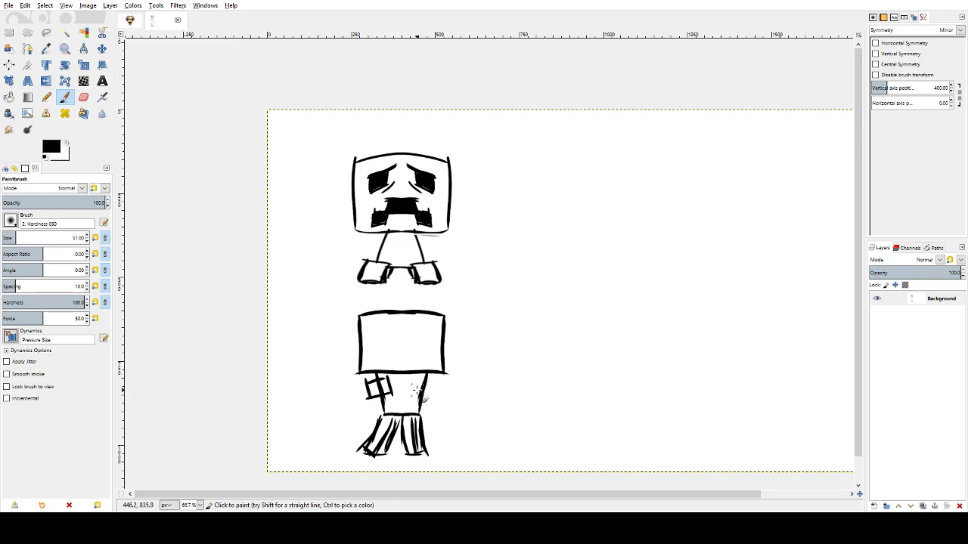
mouse_move(417, 393)
left_mouse_down()
mouse_move(438, 392)
mouse_move(438, 408)
left_mouse_up()
mouse_move(437, 409)
left_mouse_down()
mouse_move(417, 396)
mouse_move(419, 405)
mouse_move(436, 405)
mouse_move(414, 371)
mouse_move(412, 393)
mouse_move(419, 378)
mouse_move(411, 383)
mouse_move(435, 378)
left_mouse_up()
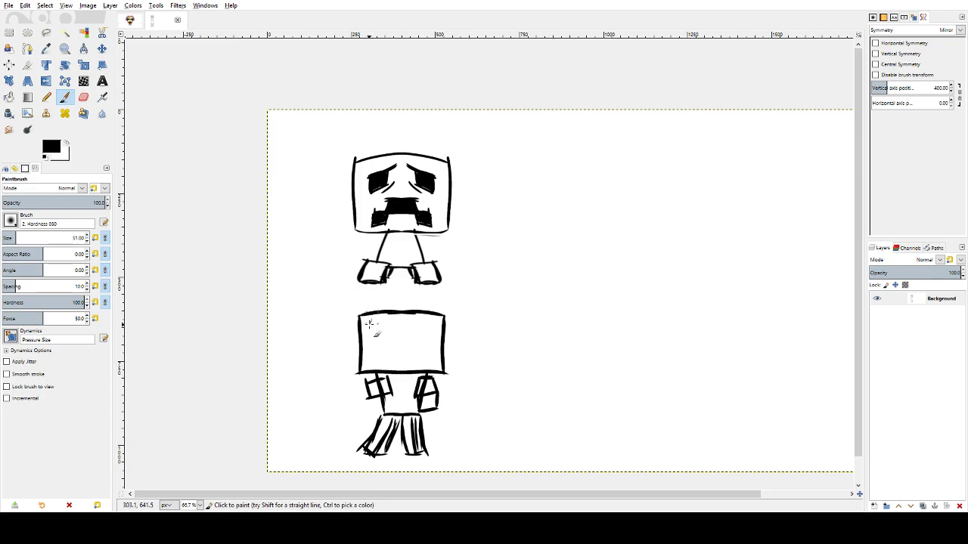
mouse_move(372, 316)
left_mouse_down()
mouse_move(362, 330)
mouse_move(401, 311)
mouse_move(360, 330)
mouse_move(358, 368)
left_mouse_up()
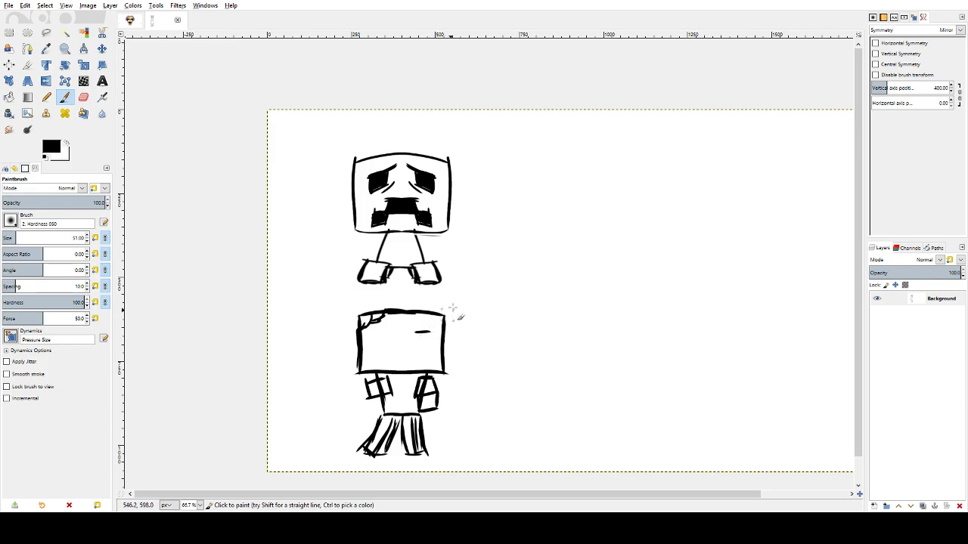
- Re-enable vertical symmetry and paint small mirrored marks on the creeper's face, body and feet
left_click(875, 53)
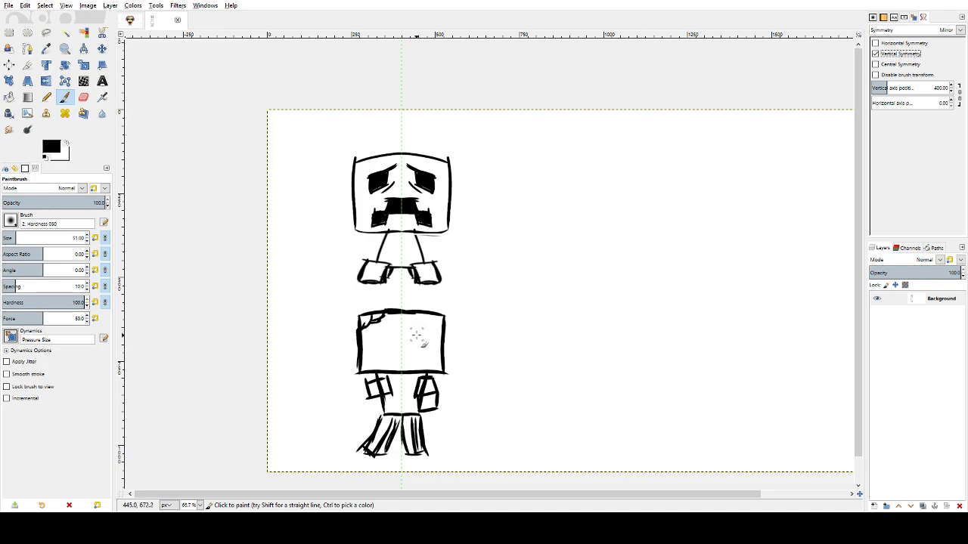
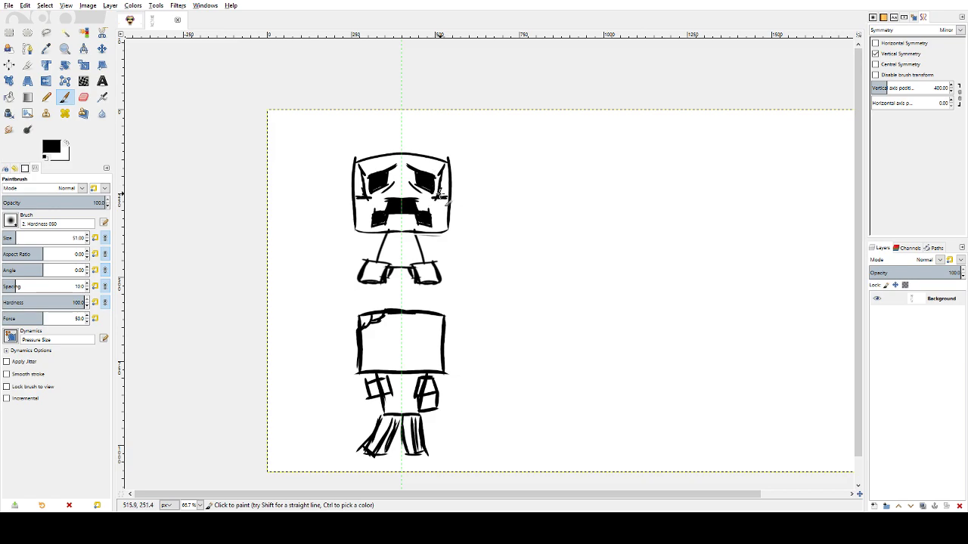
left_click_drag(442, 208, 442, 216)
left_click_drag(401, 248, 408, 259)
left_click_drag(425, 262, 427, 269)
- Paint mirrored sad eyes and a small dark mouth with a white highlight on the second character's face
left_click_drag(405, 330, 436, 342)
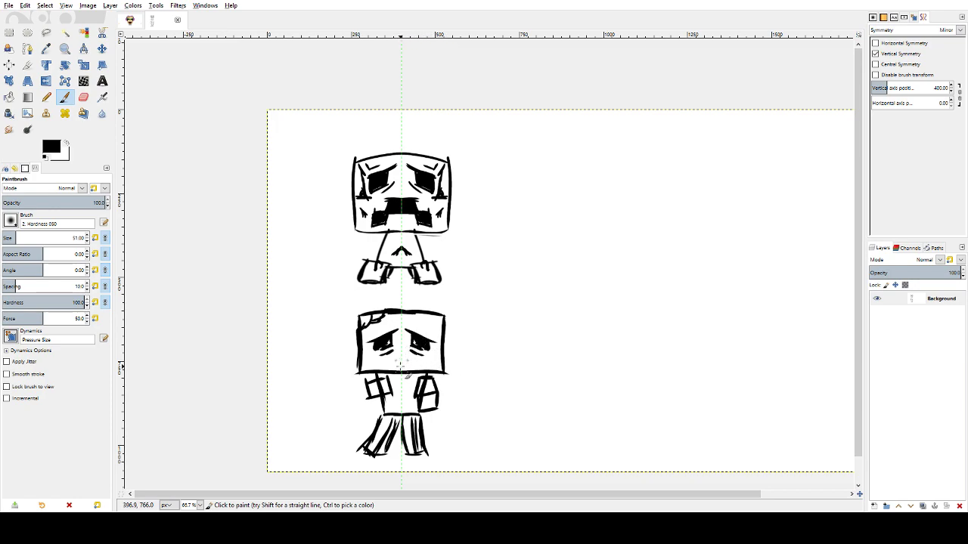
mouse_move(402, 360)
left_mouse_down()
mouse_move(411, 372)
mouse_move(397, 359)
left_mouse_up()
left_click_drag(448, 337, 448, 359)
key("ctrl+z")
key("x")
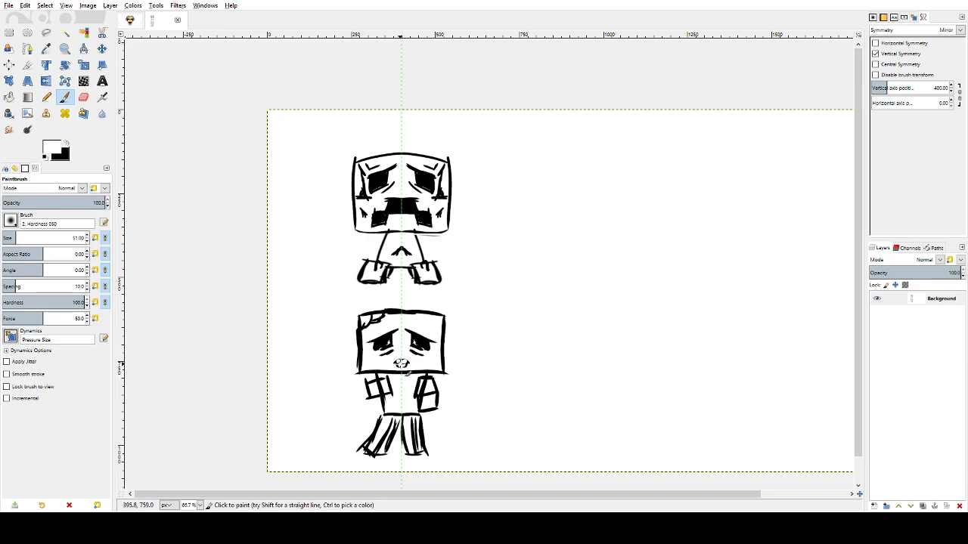
key("x")
mouse_move(407, 366)
left_mouse_down()
mouse_move(400, 361)
mouse_move(405, 370)
left_mouse_up()
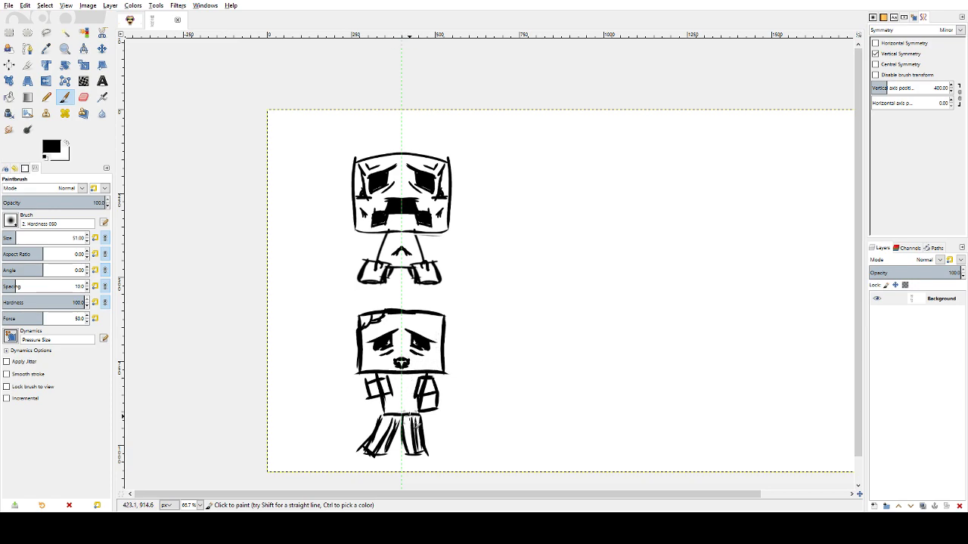
- Turn off vertical symmetry and paint a neckline below the head and a hem at the second character's waist
left_click(875, 53)
left_click_drag(406, 414, 425, 420)
key("ctrl+z")
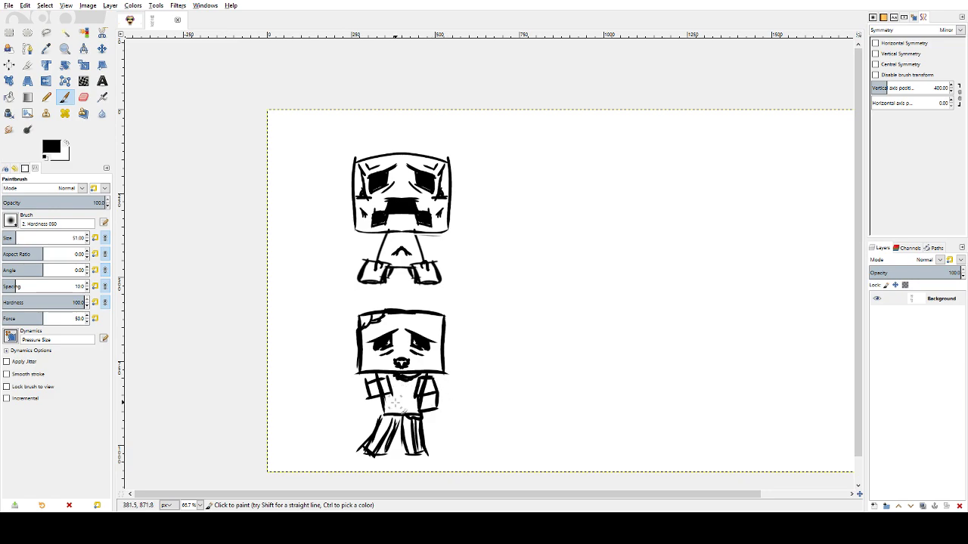
- Paint over the stray lines in the second character's right-hand leg and both arms with white, touching up the leg in black
key("x")
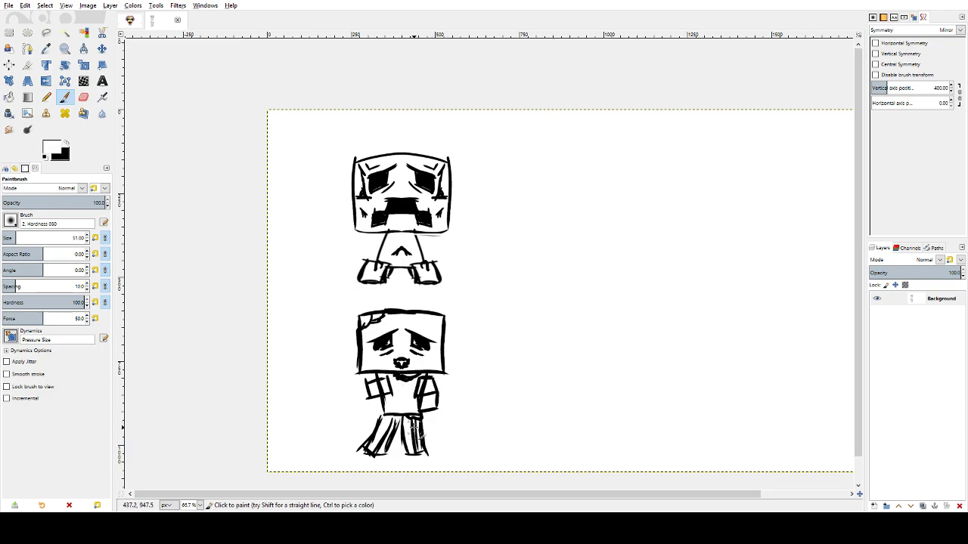
mouse_move(416, 441)
left_mouse_down()
mouse_move(420, 454)
mouse_move(420, 434)
mouse_move(419, 452)
left_mouse_up()
key("x")
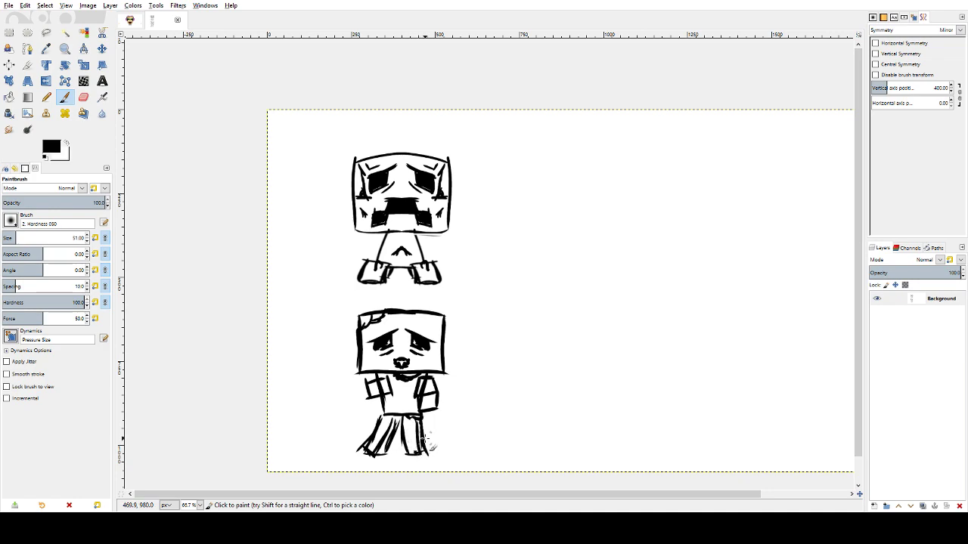
key("x")
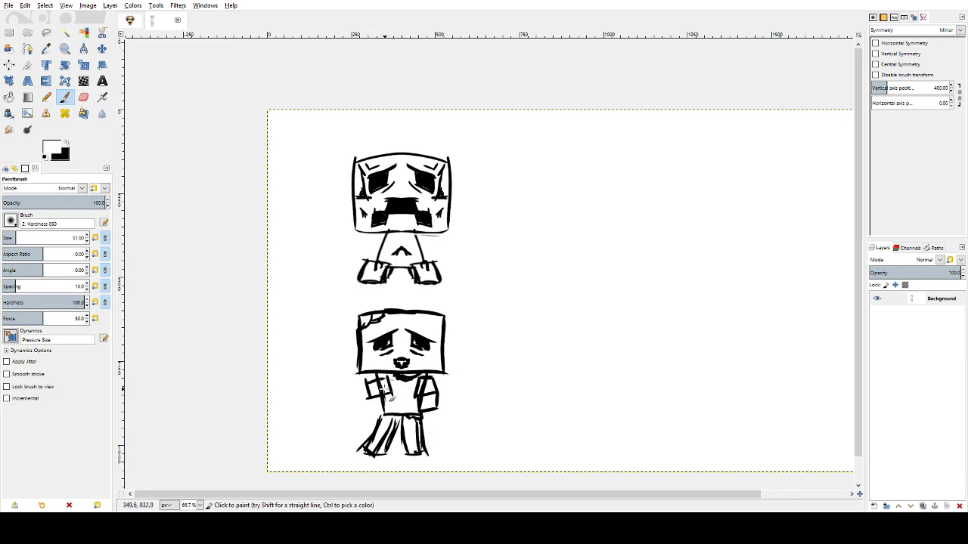
left_click_drag(378, 387, 428, 385)
- Turn vertical symmetry back on and leave horizontal symmetry off
left_click(876, 43)
left_click(876, 54)
left_click(875, 43)
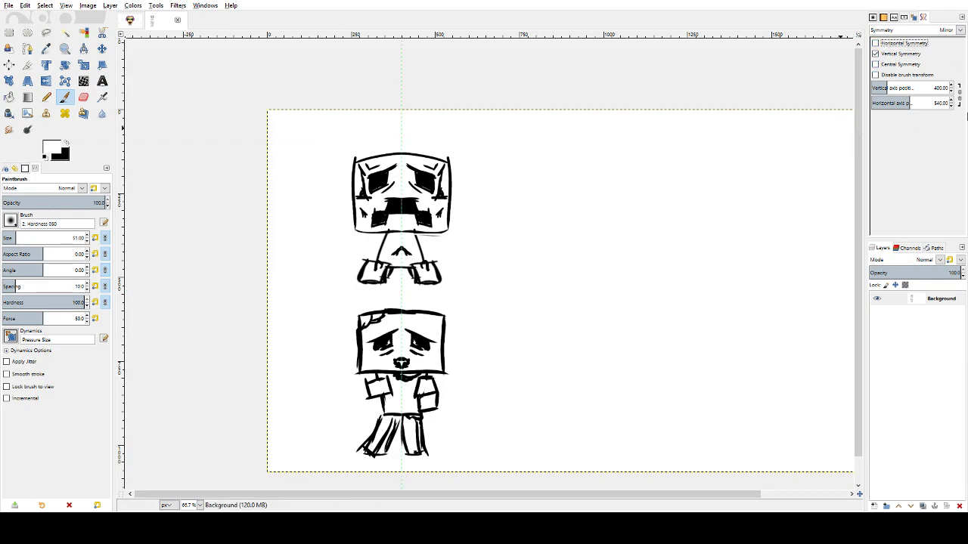
- Select the second character's body and limbs with a 333 × 262 px rectangle that shows center line guides
key("r")
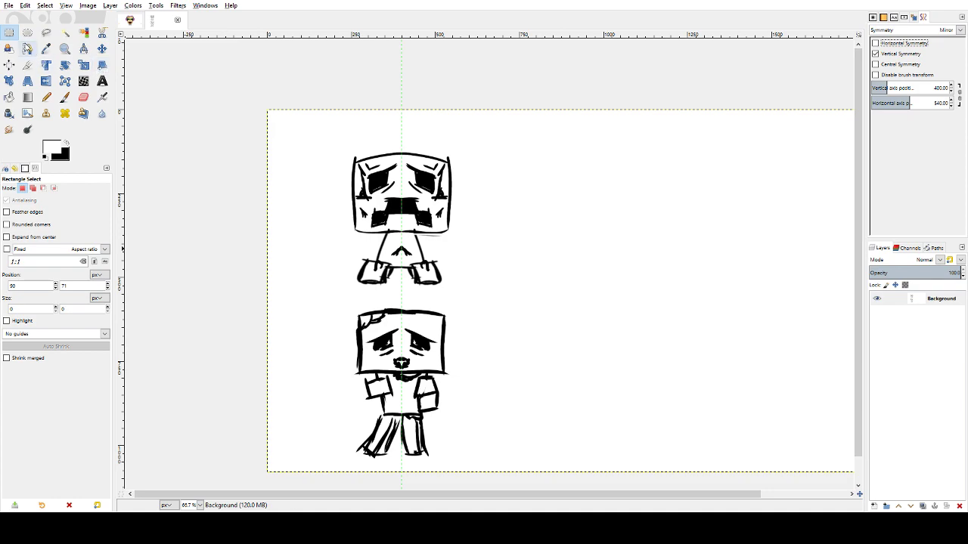
left_click_drag(348, 373, 457, 461)
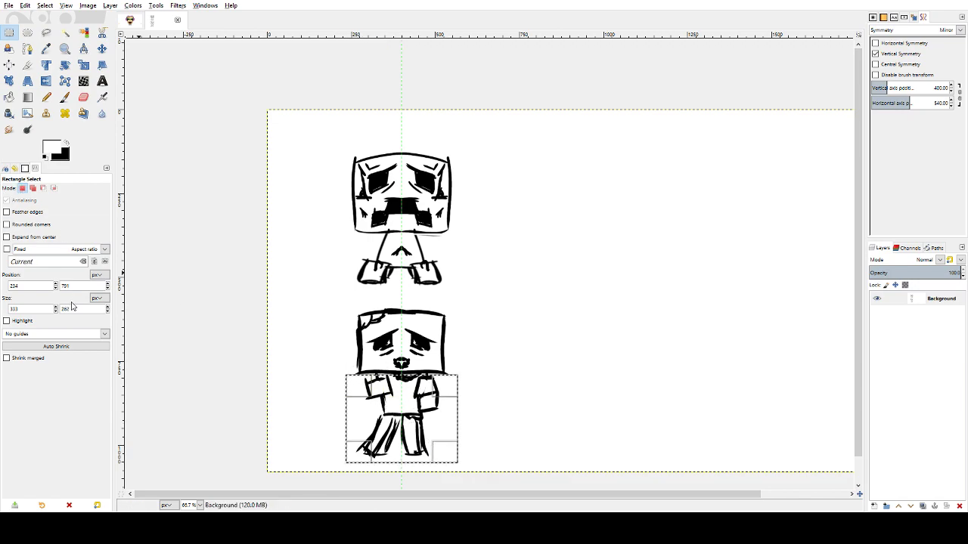
left_click(65, 362)
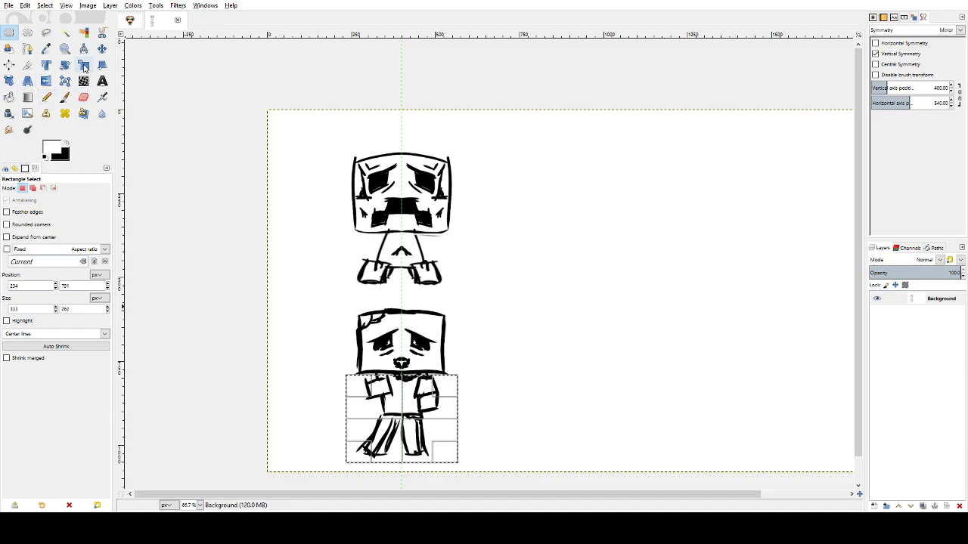
- Scale the selected body around its center with the aspect ratio kept to 240 × 189 px and move it up against the head
left_click(82, 67)
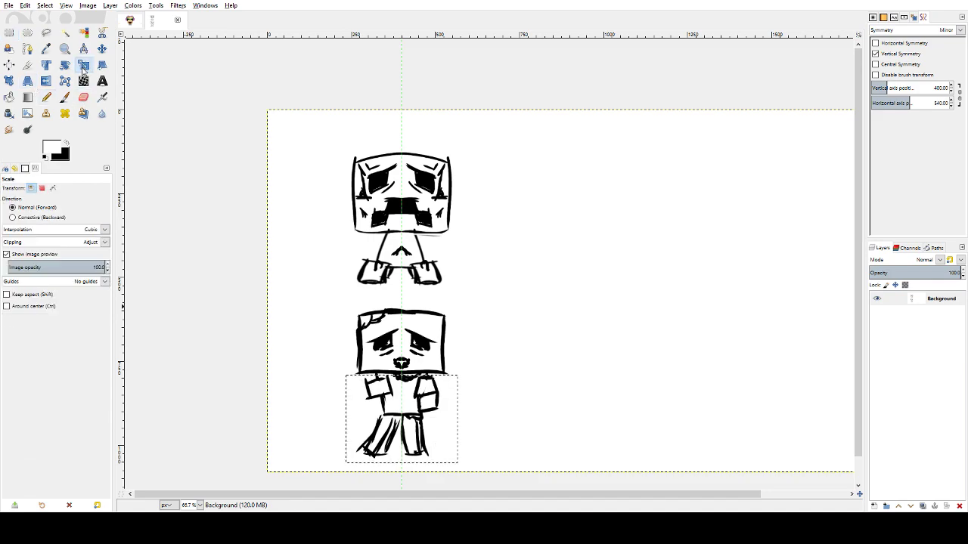
left_click(6, 294)
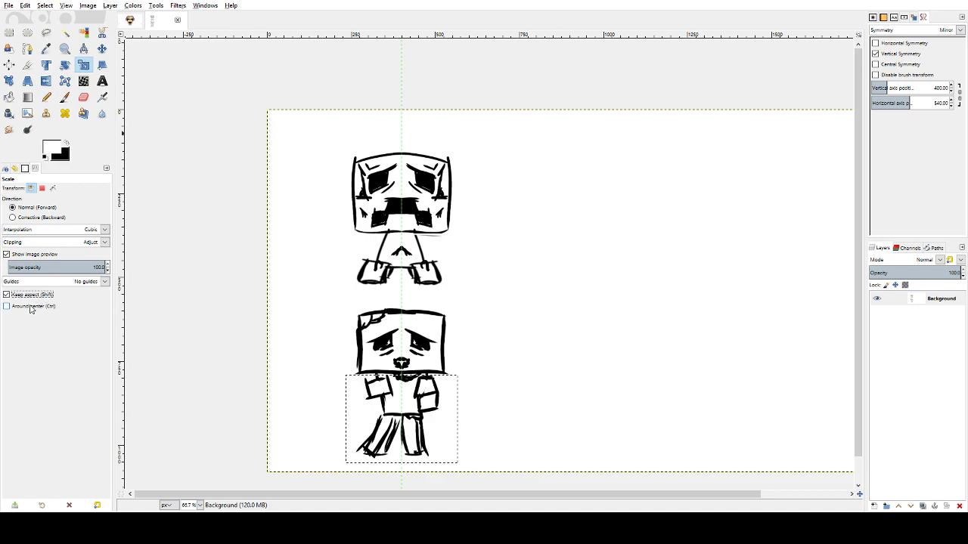
left_click(36, 308)
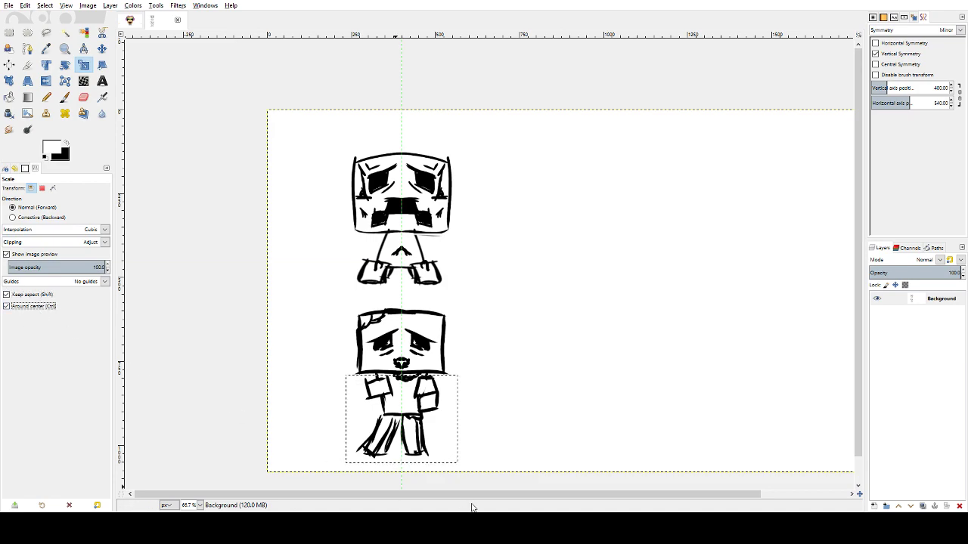
left_click(460, 467)
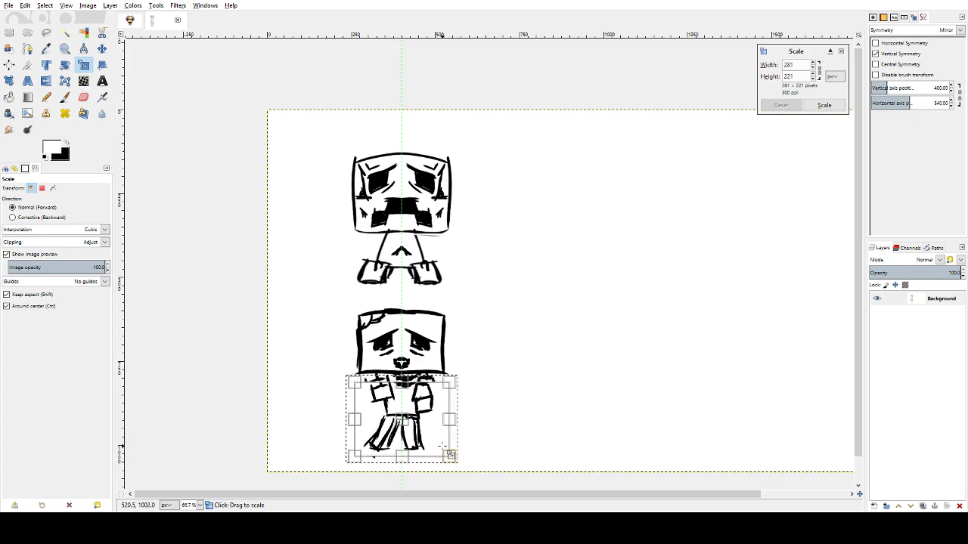
left_click_drag(442, 447, 431, 434)
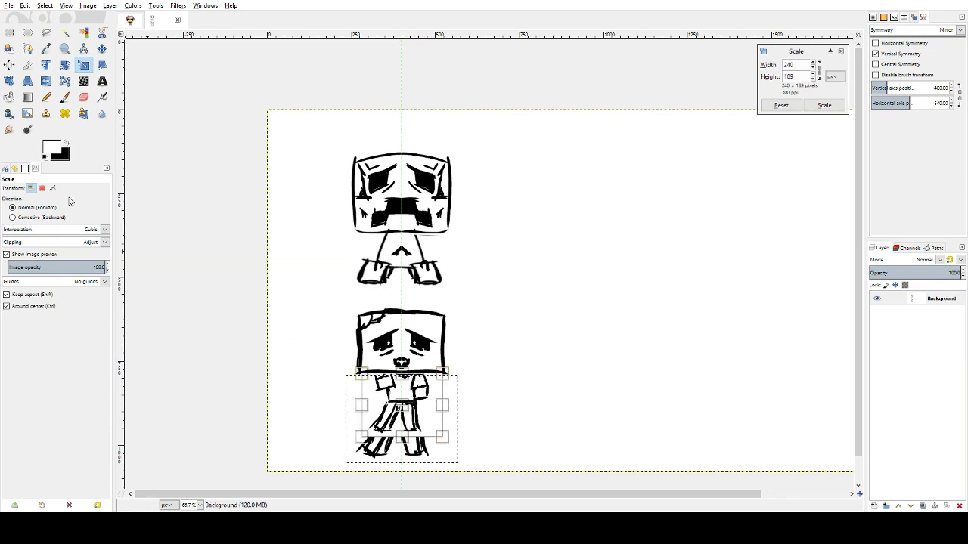
- Unlock the aspect ratio, show center line guides, resize the body to 264 × 176 px and apply the scaling
left_click(42, 293)
left_click_drag(437, 405, 440, 406)
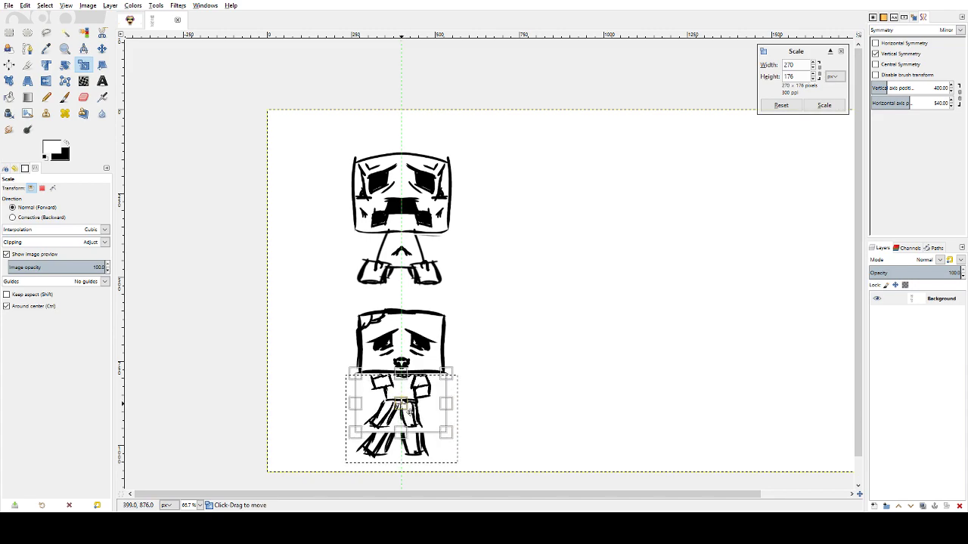
left_click(76, 303)
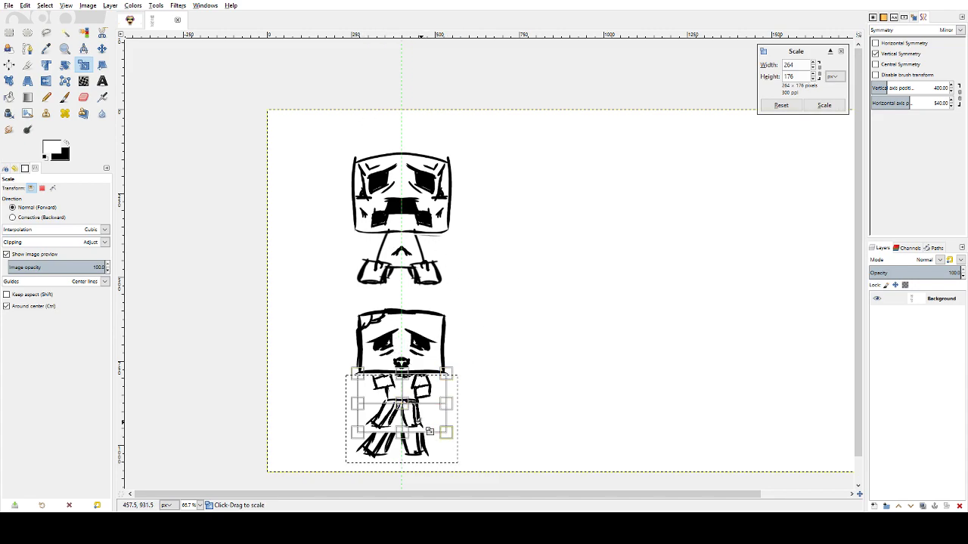
key("Return")
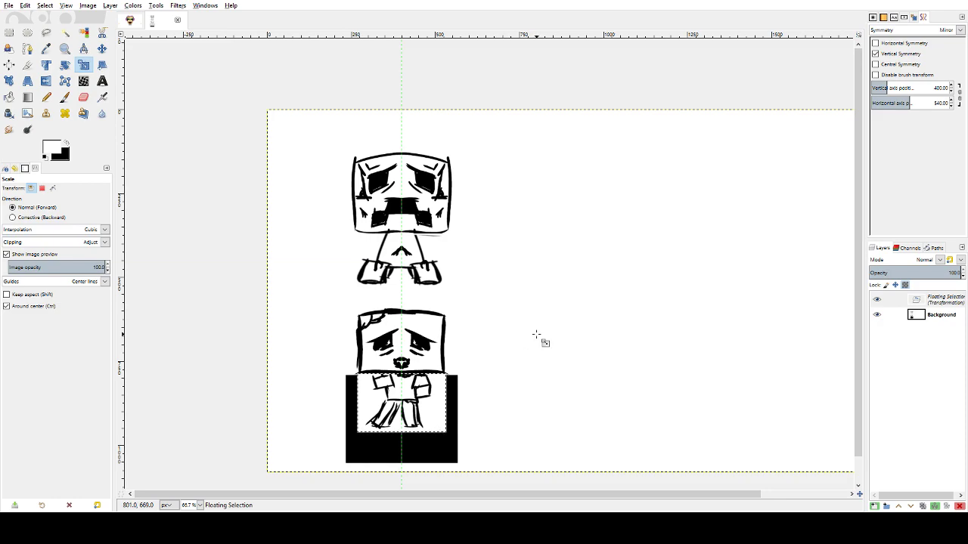
- Anchor the floating body onto the Background layer and activate the Bucket Fill tool
left_click(8, 33)
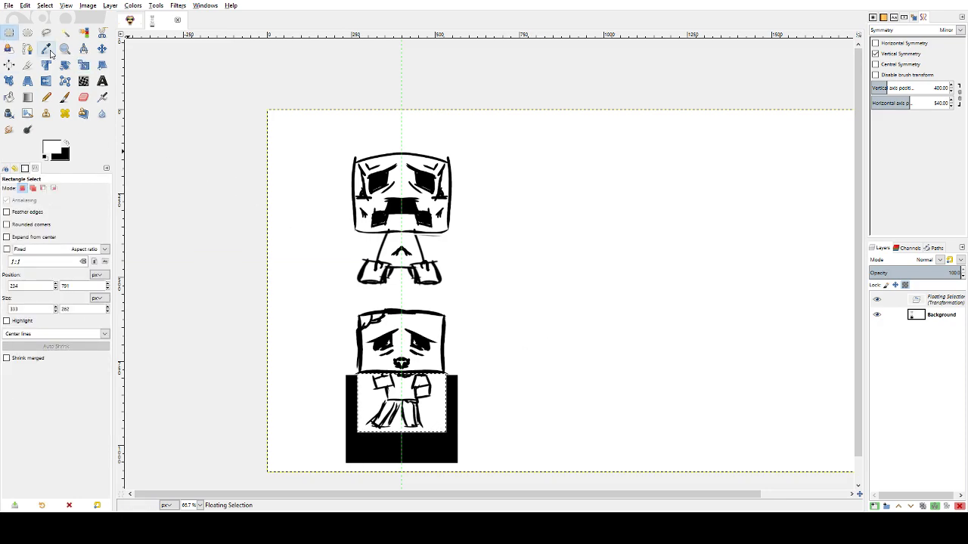
left_click(260, 124)
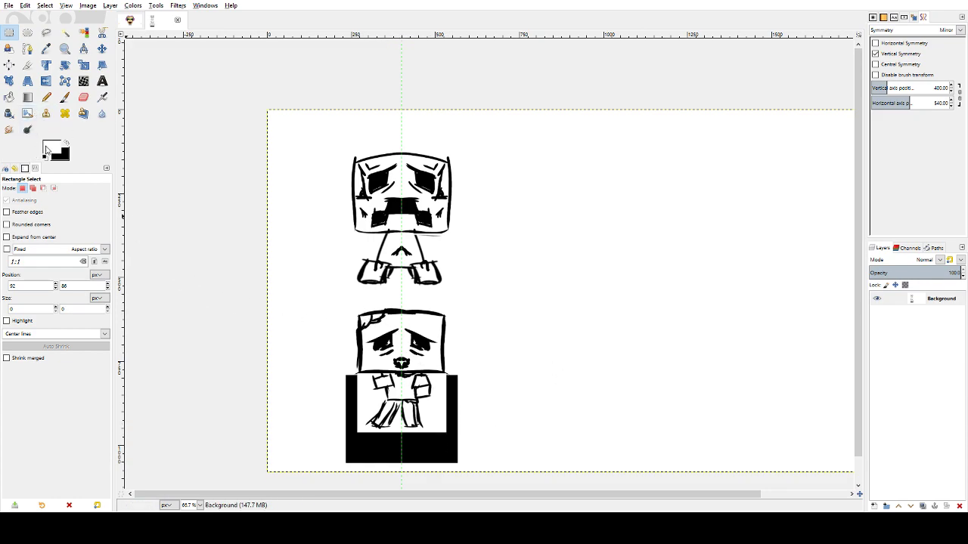
left_click(103, 68)
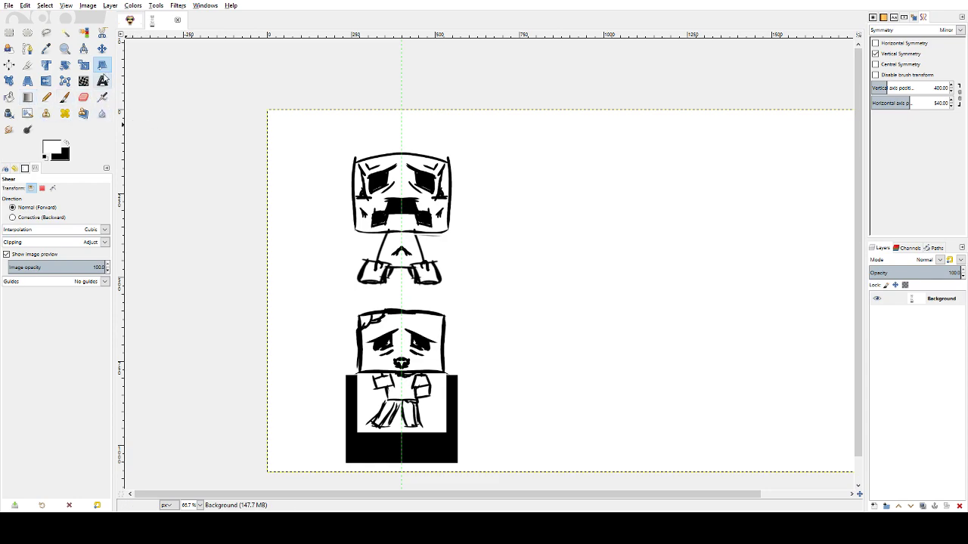
left_click(10, 100)
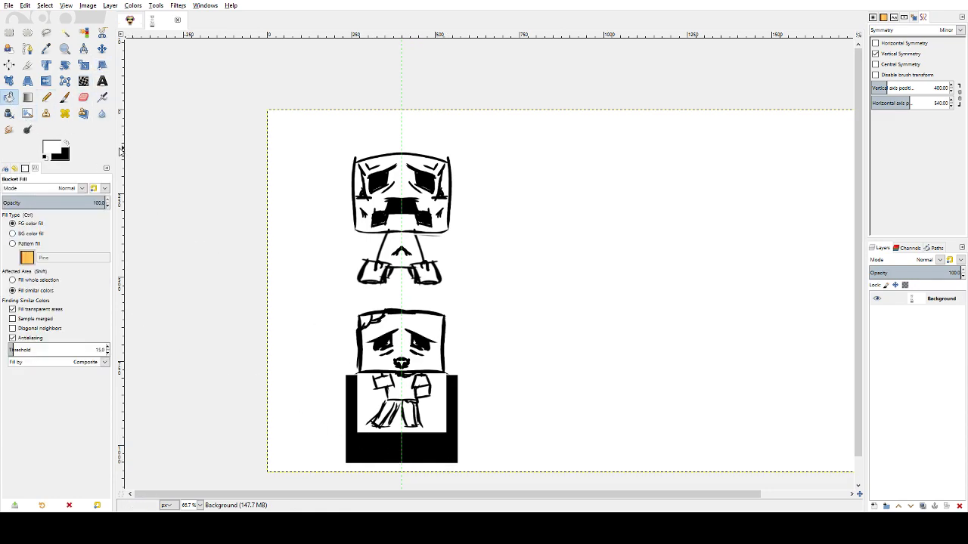
- Narrow the toolbox and fill the black area and leftover outline around the second character's body with white
left_click_drag(114, 147, 95, 148)
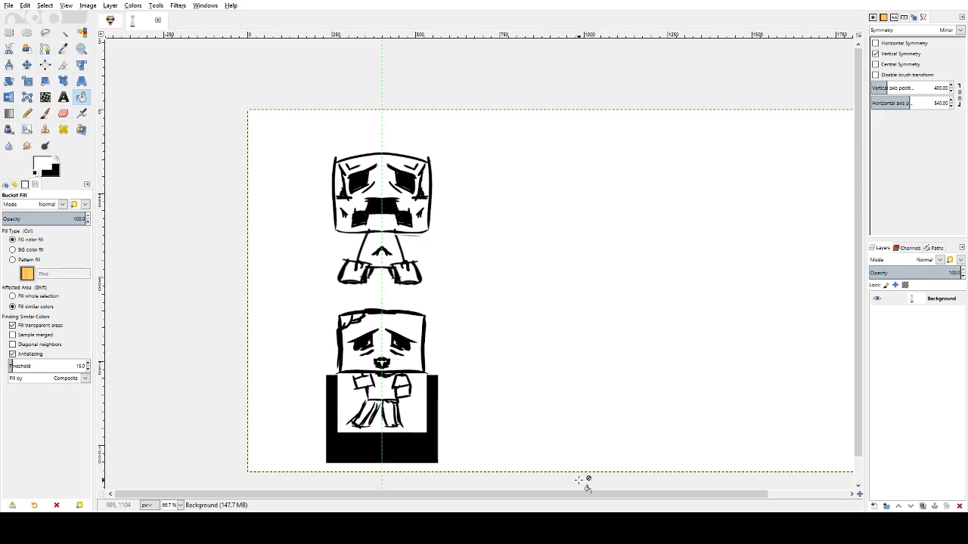
left_click(402, 450, "ctrl")
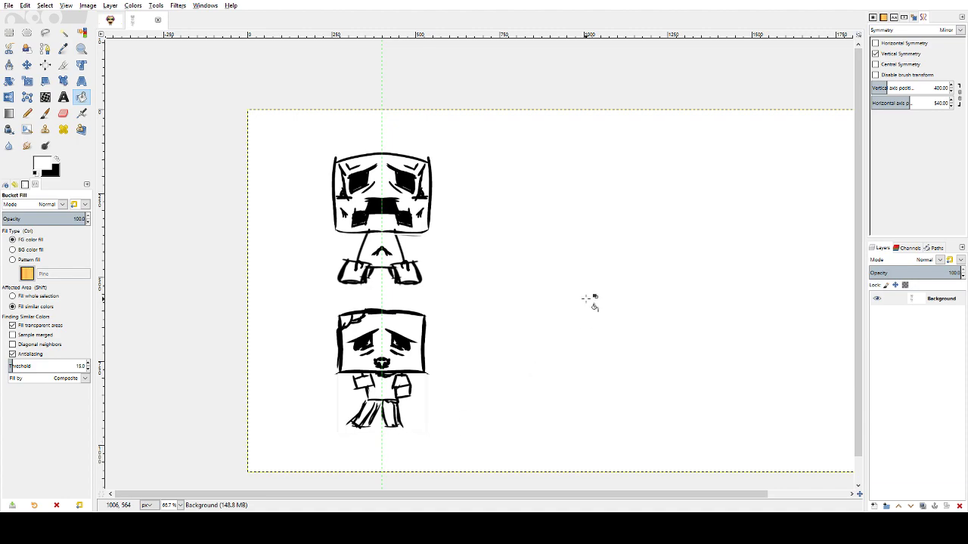
left_click(429, 422)
- Move the vertical mirror axis to 1000 for the Paintbrush and close the Symmetry Painting dialog
key("p")
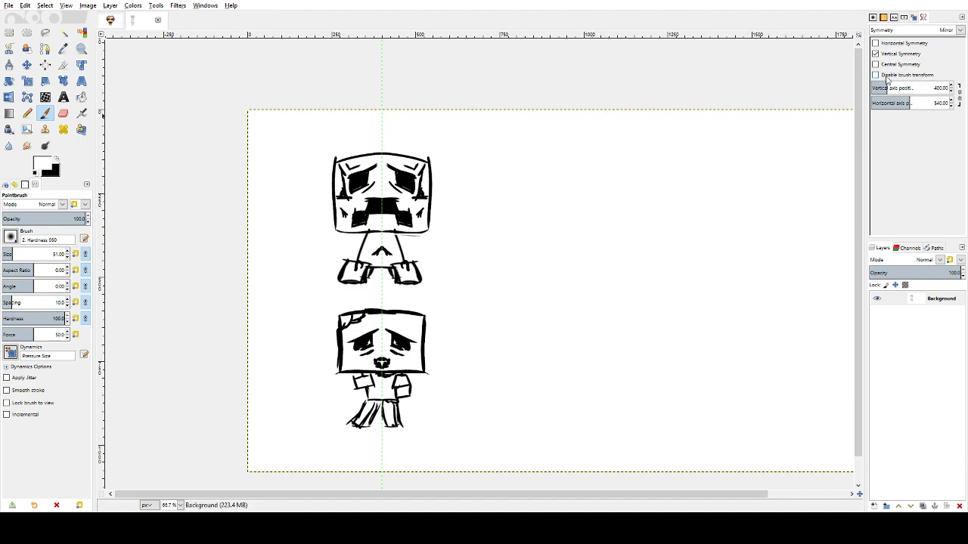
left_click_drag(888, 87, 913, 89)
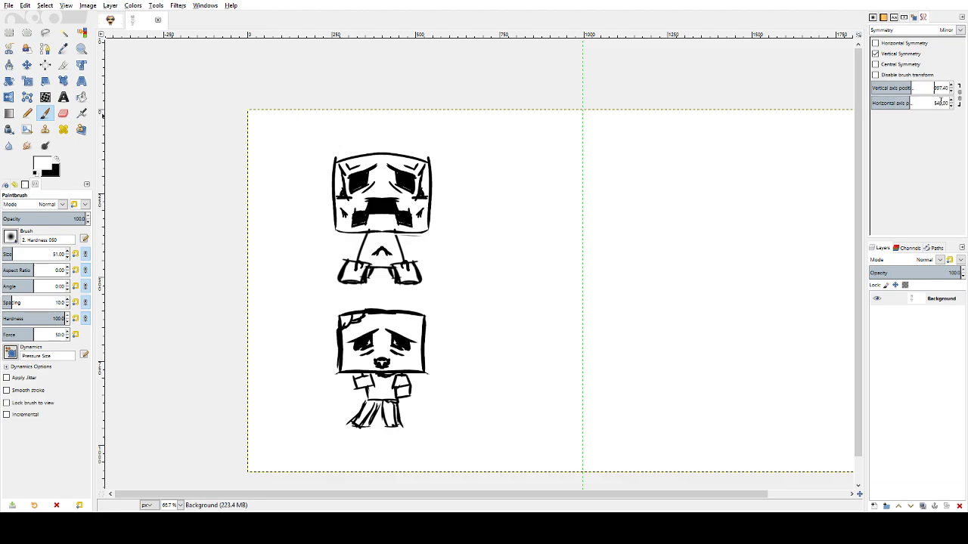
key("ctrl+w")
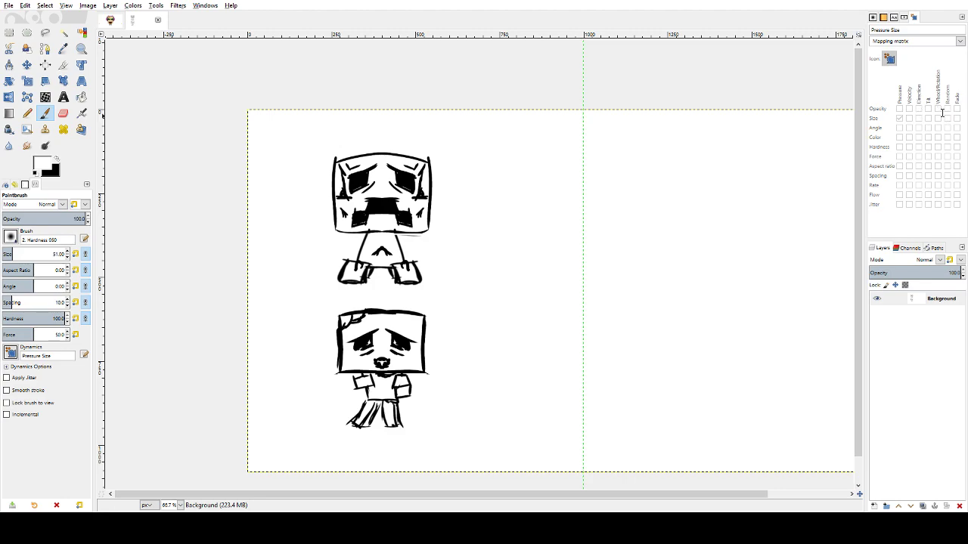
key("shift+b")
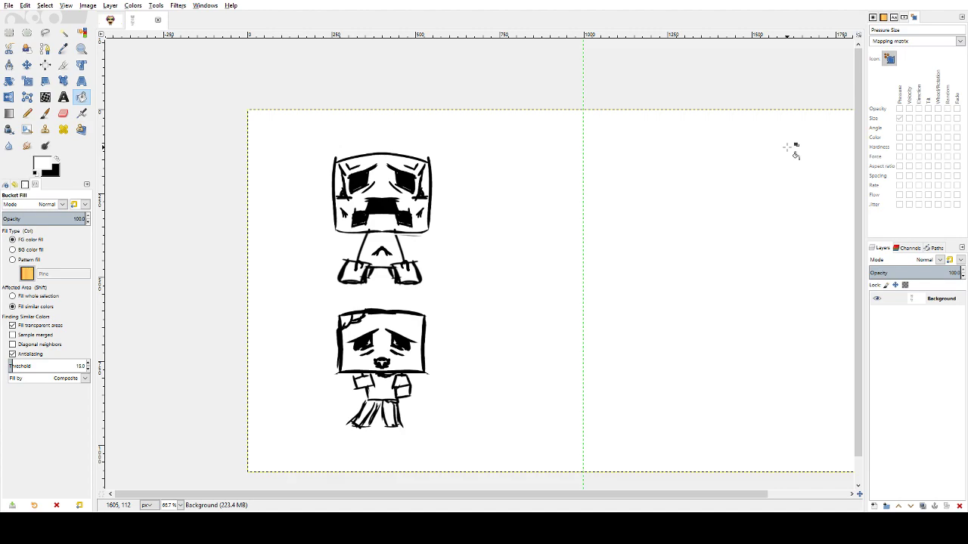
key("p")
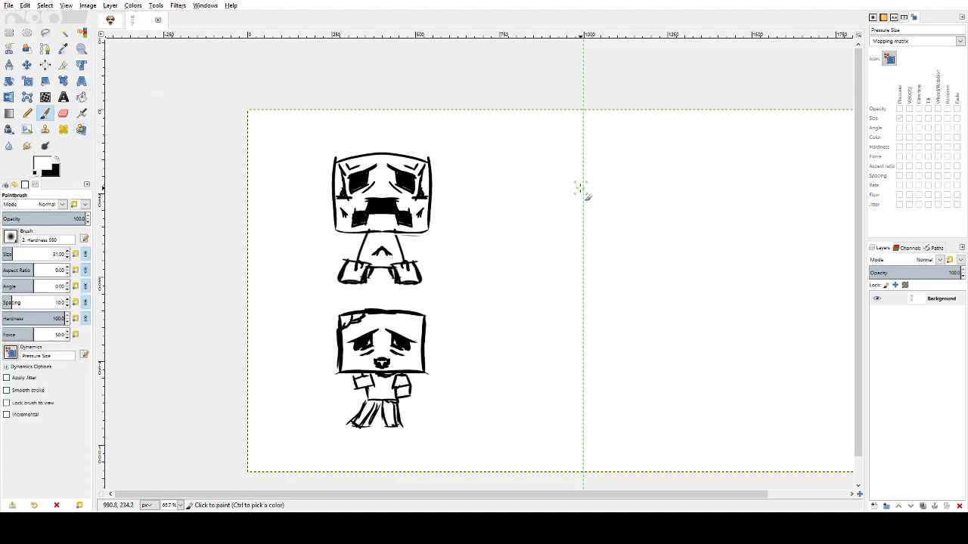
key("shift+b")
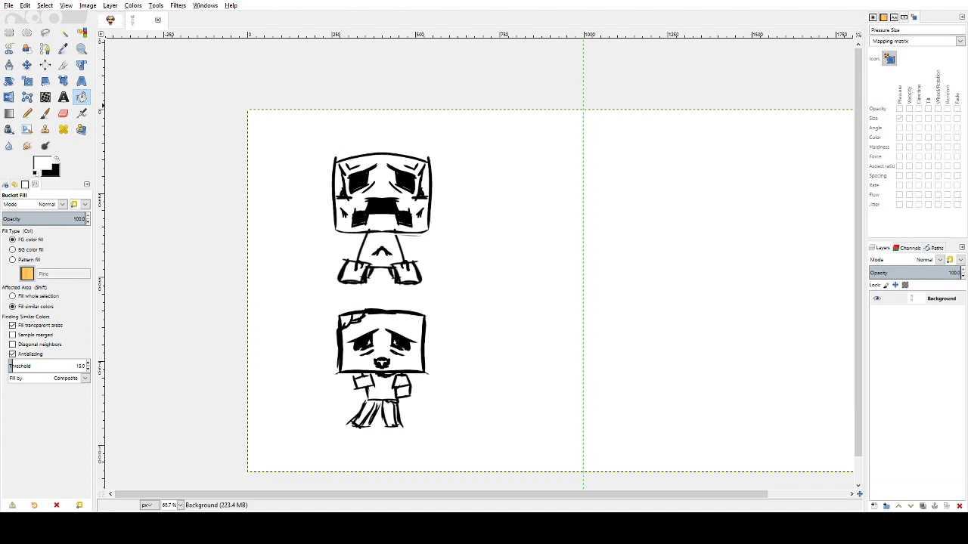
key("p")
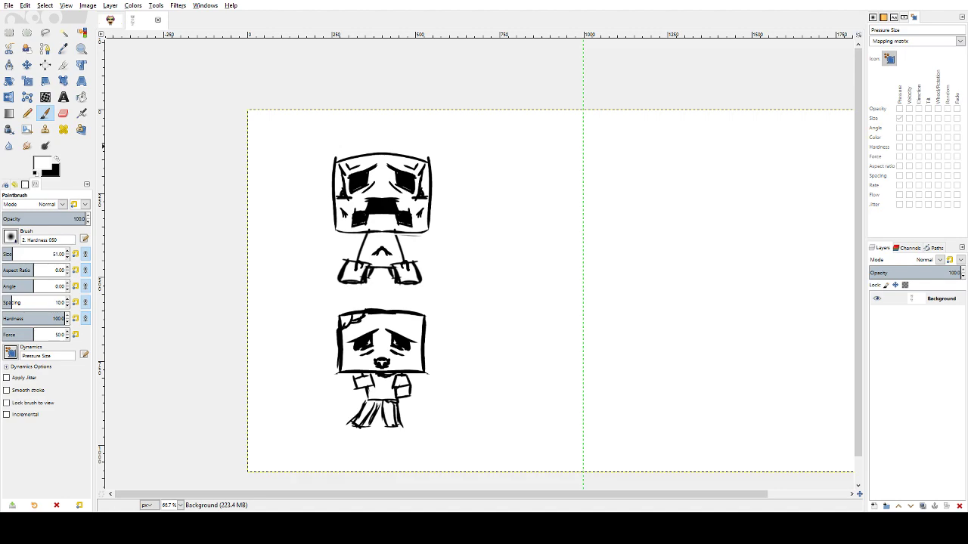
- Reset the colors to black on white and sketch a third character's boxy central head on the mirror axis, undoing stray strokes
left_click(34, 174)
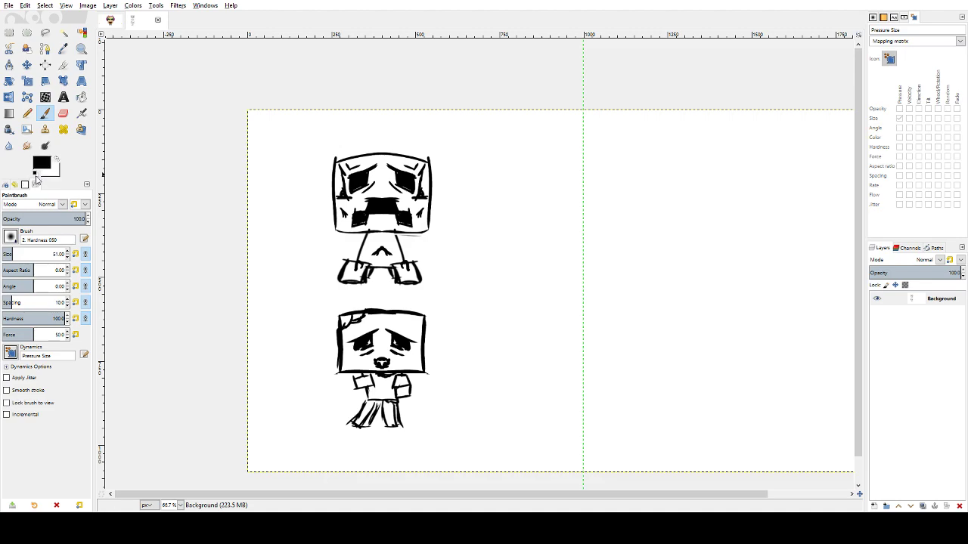
mouse_move(551, 168)
left_mouse_down()
mouse_move(620, 172)
mouse_move(609, 154)
mouse_move(605, 186)
mouse_move(573, 194)
mouse_move(608, 193)
left_mouse_up()
key("ctrl+z")
key("ctrl+z")
key("ctrl+z")
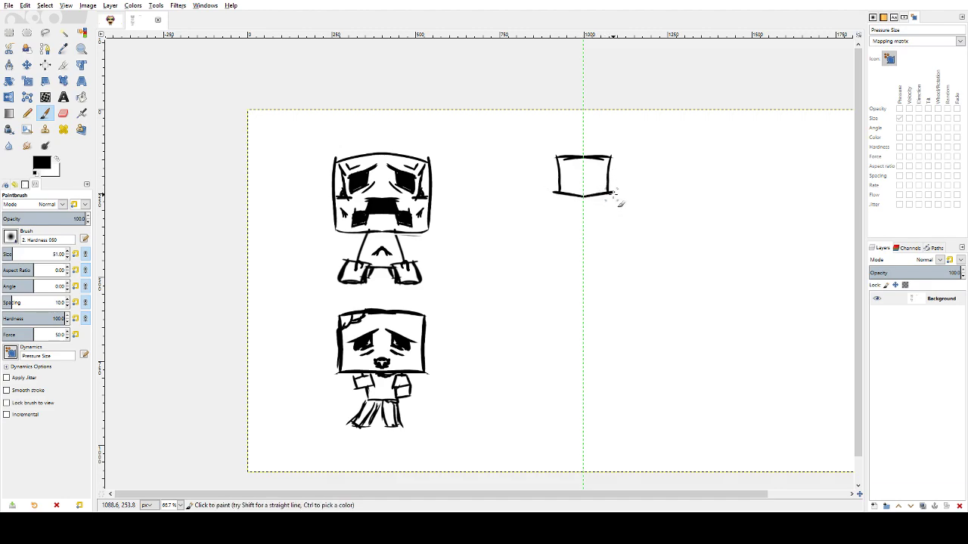
mouse_move(602, 148)
left_mouse_down()
mouse_move(564, 152)
mouse_move(594, 149)
mouse_move(581, 150)
mouse_move(586, 158)
mouse_move(565, 149)
mouse_move(586, 144)
mouse_move(564, 146)
mouse_move(603, 149)
left_mouse_up()
key("ctrl+z")
key("ctrl+z")
- Sketch a mirrored cube-shaped head on each side of the third character's central head, undoing unwanted strokes
left_click_drag(622, 179, 622, 199)
mouse_move(621, 173)
left_mouse_down()
mouse_move(649, 175)
mouse_move(626, 175)
mouse_move(637, 176)
mouse_move(627, 166)
mouse_move(628, 195)
mouse_move(632, 173)
mouse_move(666, 177)
mouse_move(632, 166)
mouse_move(675, 180)
mouse_move(665, 206)
mouse_move(634, 198)
left_mouse_up()
key("ctrl+z")
key("ctrl+z")
key("ctrl+z")
left_click_drag(634, 187, 630, 197)
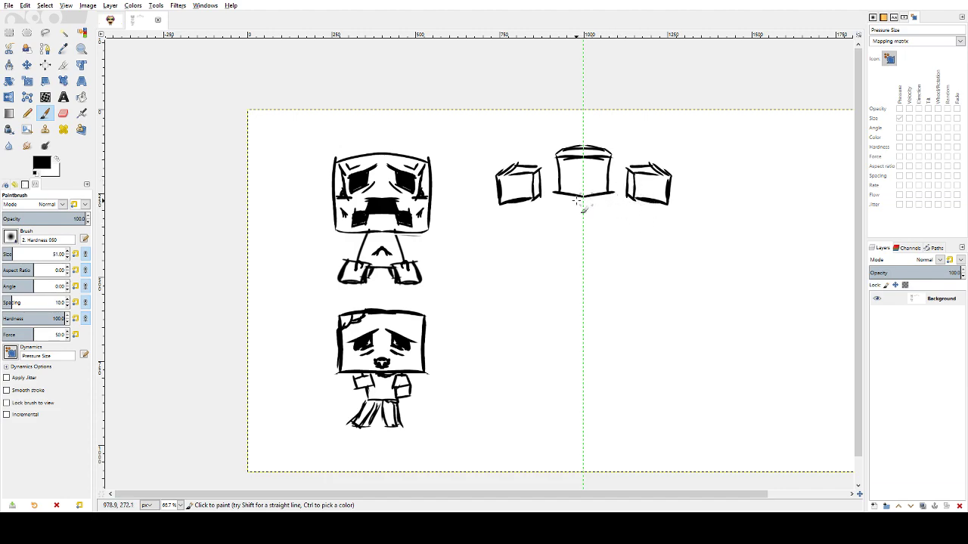
- Draw the third character's bent side necks, boxy ribcage and short pointed tail below the heads with mirrored strokes
left_click_drag(517, 201, 521, 216)
mouse_move(580, 195)
left_mouse_down()
mouse_move(527, 218)
mouse_move(568, 215)
mouse_move(541, 214)
mouse_move(552, 207)
mouse_move(578, 214)
mouse_move(575, 204)
mouse_move(576, 217)
mouse_move(525, 219)
mouse_move(573, 225)
mouse_move(541, 217)
mouse_move(545, 268)
mouse_move(595, 259)
mouse_move(547, 264)
mouse_move(594, 245)
mouse_move(555, 280)
mouse_move(578, 228)
mouse_move(555, 257)
mouse_move(568, 256)
mouse_move(549, 252)
mouse_move(571, 237)
mouse_move(551, 242)
mouse_move(584, 229)
mouse_move(574, 227)
mouse_move(571, 245)
mouse_move(592, 256)
mouse_move(574, 231)
mouse_move(591, 253)
left_mouse_up()
mouse_move(592, 253)
left_mouse_down()
mouse_move(596, 220)
mouse_move(593, 236)
mouse_move(591, 221)
mouse_move(578, 225)
mouse_move(576, 203)
mouse_move(571, 223)
mouse_move(576, 216)
mouse_move(554, 206)
mouse_move(549, 261)
mouse_move(573, 260)
left_mouse_up()
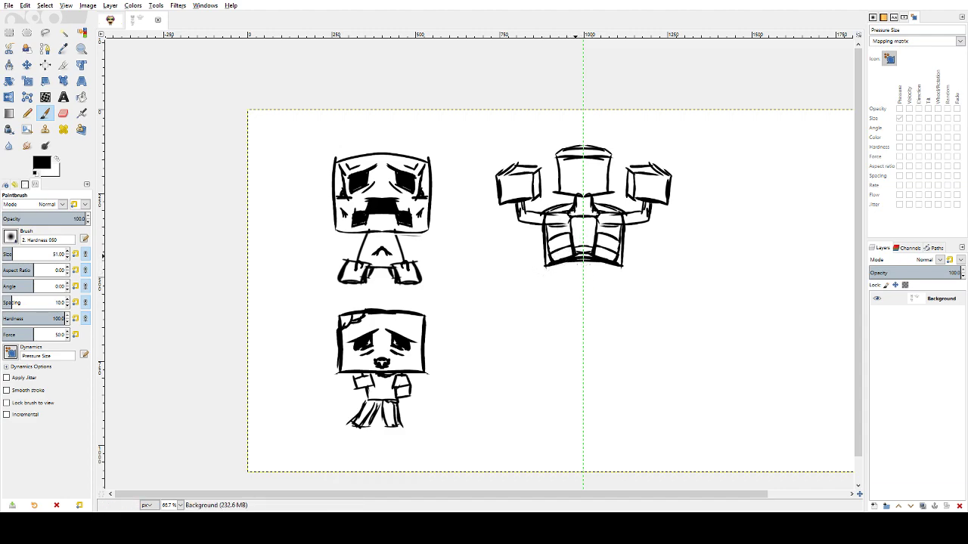
mouse_move(585, 279)
left_mouse_down()
mouse_move(579, 270)
mouse_move(595, 296)
mouse_move(597, 278)
left_mouse_up()
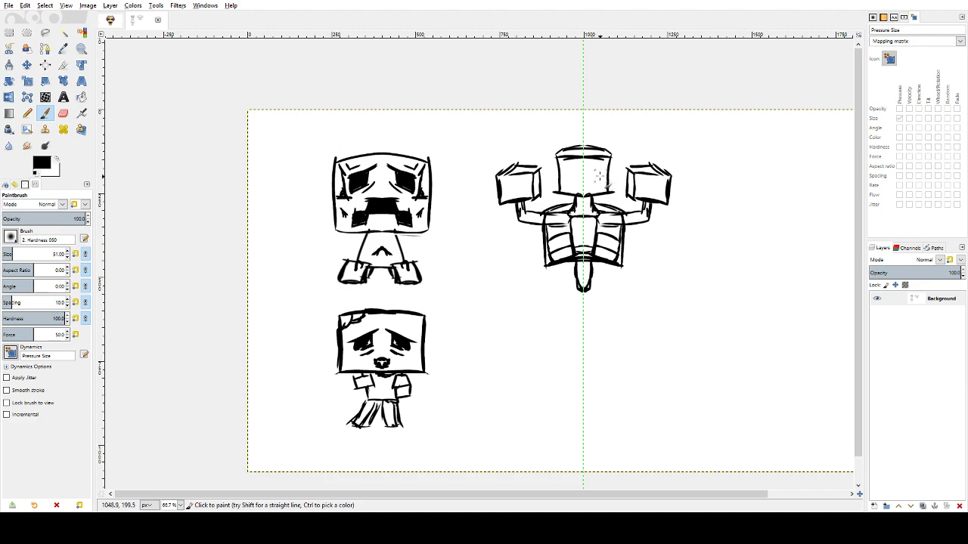
- Paint a skull face with teeth, eye sockets and nose on the central head and start shading the upper ribs
left_click_drag(598, 175, 596, 189)
left_click_drag(594, 182, 595, 187)
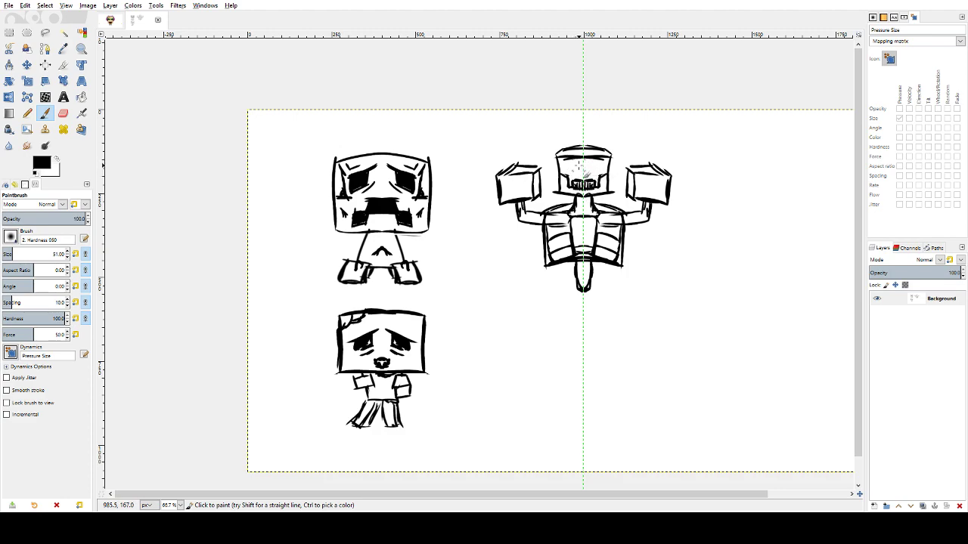
left_click_drag(568, 168, 577, 169)
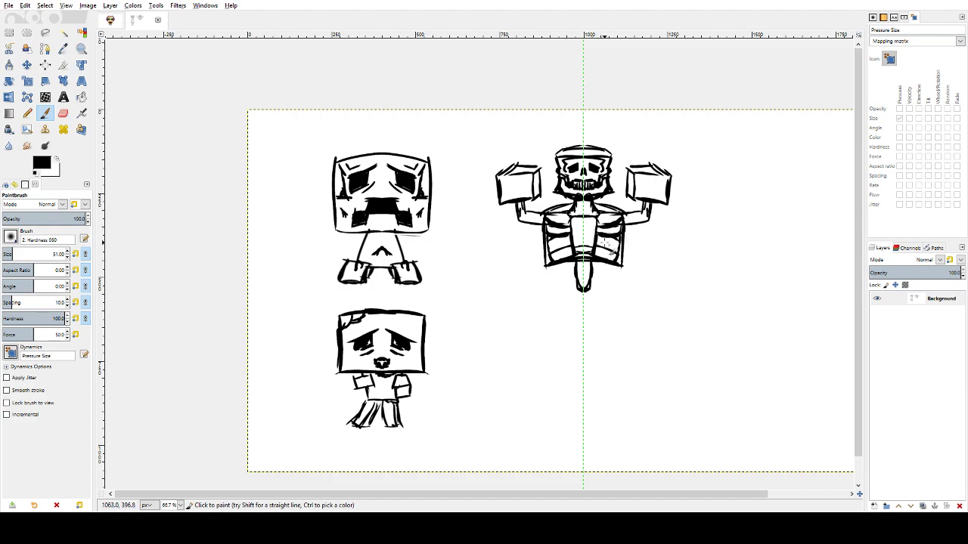
- Shade the remaining ribs, segment the tail and add bone detail to the side necks, undoing a stray stroke
mouse_move(620, 238)
left_mouse_down()
mouse_move(595, 248)
mouse_move(612, 258)
mouse_move(586, 267)
mouse_move(622, 258)
left_mouse_up()
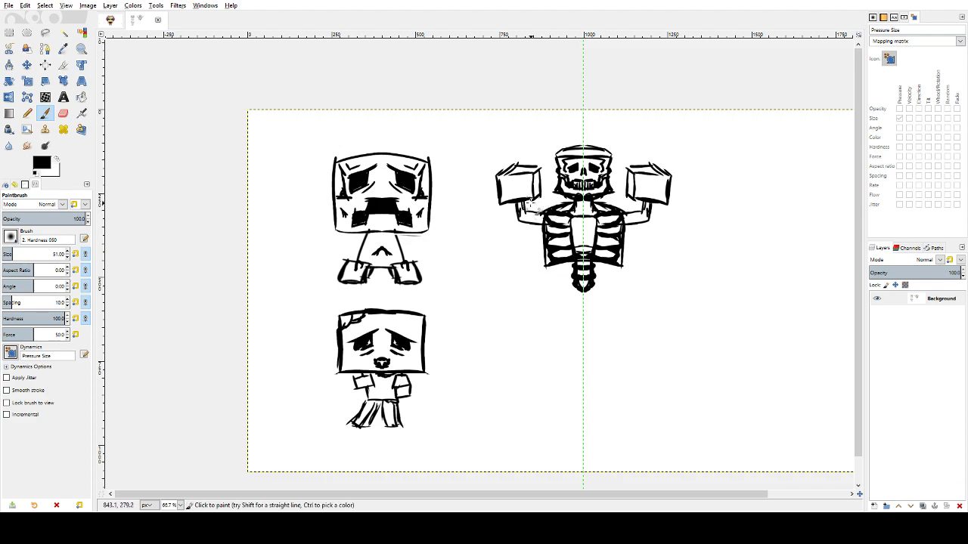
mouse_move(519, 214)
left_mouse_down()
mouse_move(524, 202)
mouse_move(528, 233)
mouse_move(533, 211)
left_mouse_up()
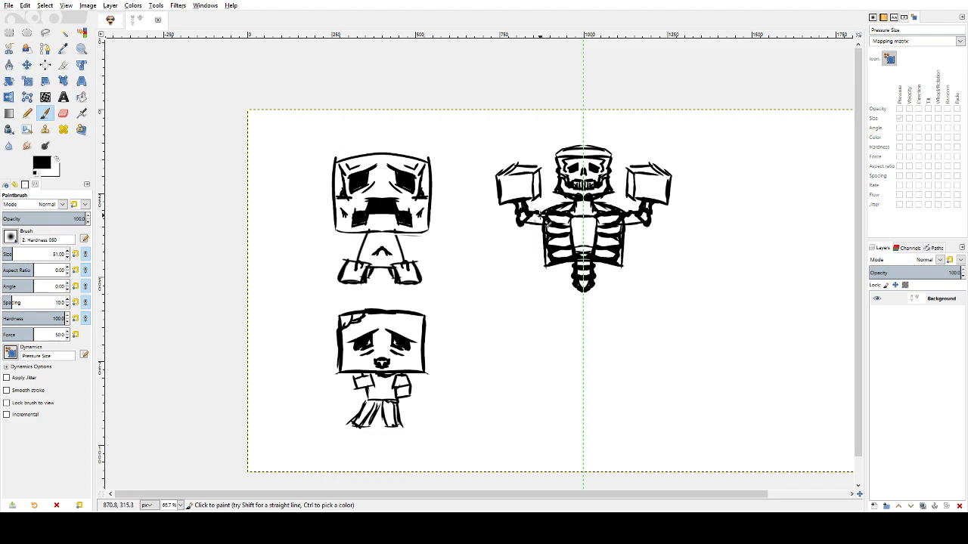
mouse_move(536, 225)
left_mouse_down()
mouse_move(524, 227)
mouse_move(543, 231)
left_mouse_up()
key("ctrl+z")
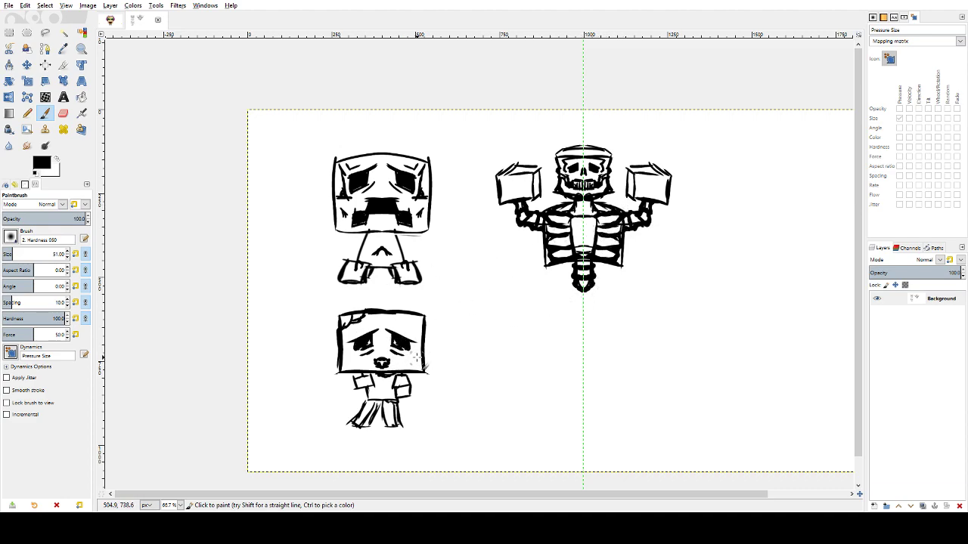
- Look through the dockable dialogs on both sides of the canvas for the Symmetry Painting settings
left_click(905, 17)
left_click(912, 18)
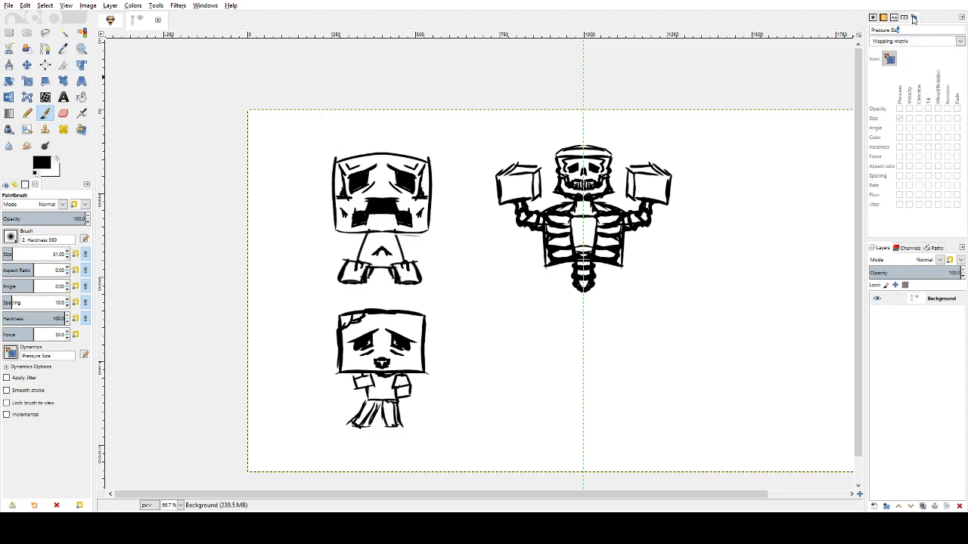
left_click(895, 18)
left_click(883, 17)
left_click(874, 17)
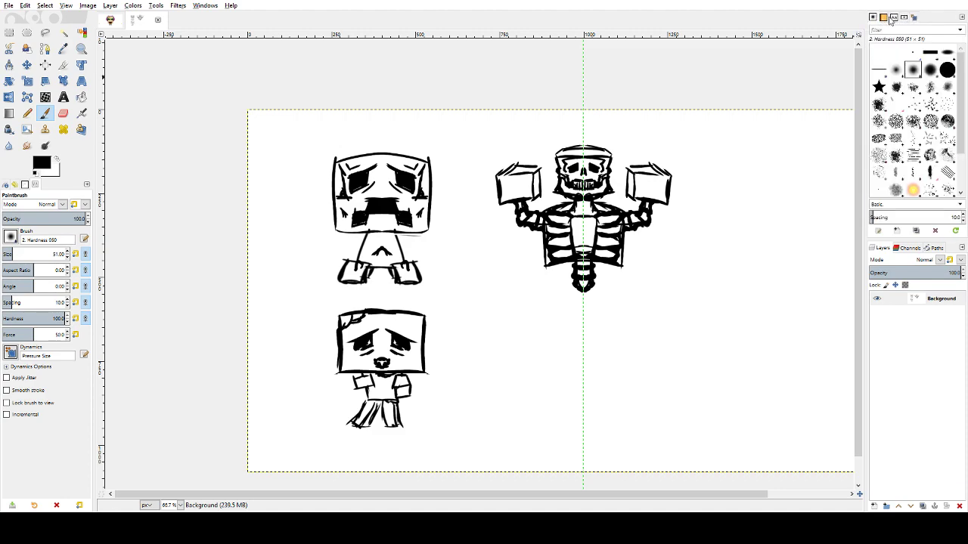
left_click(905, 18)
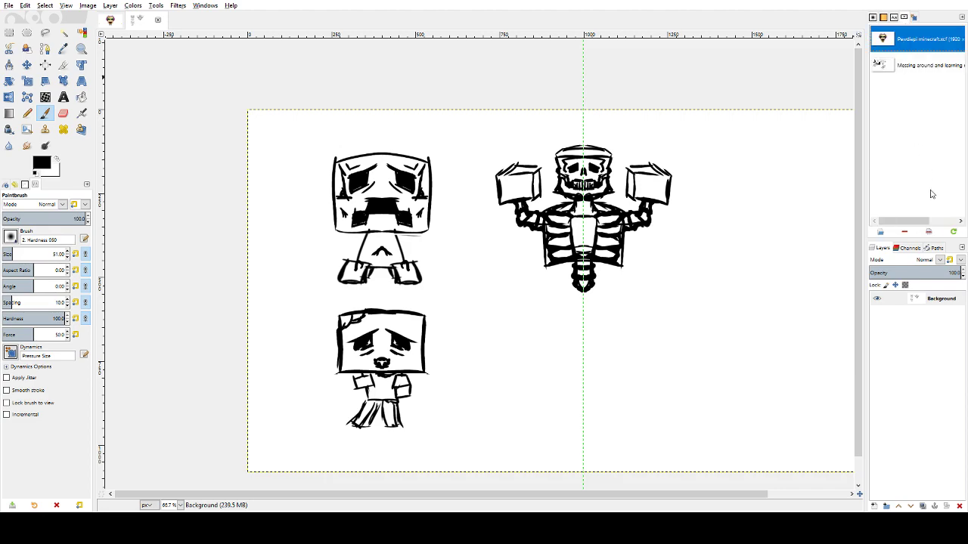
left_click(904, 17)
left_click(914, 17)
left_click(894, 19)
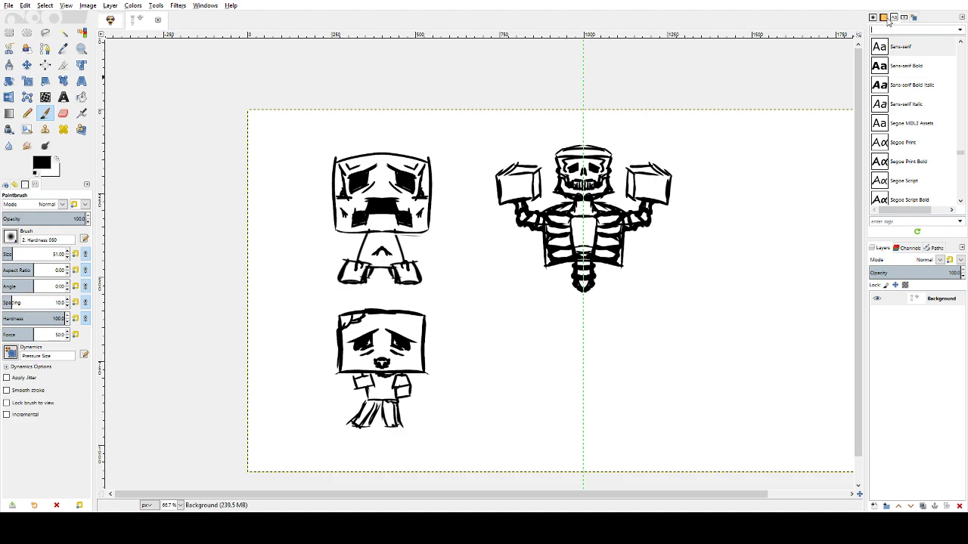
left_click(885, 18)
left_click(873, 18)
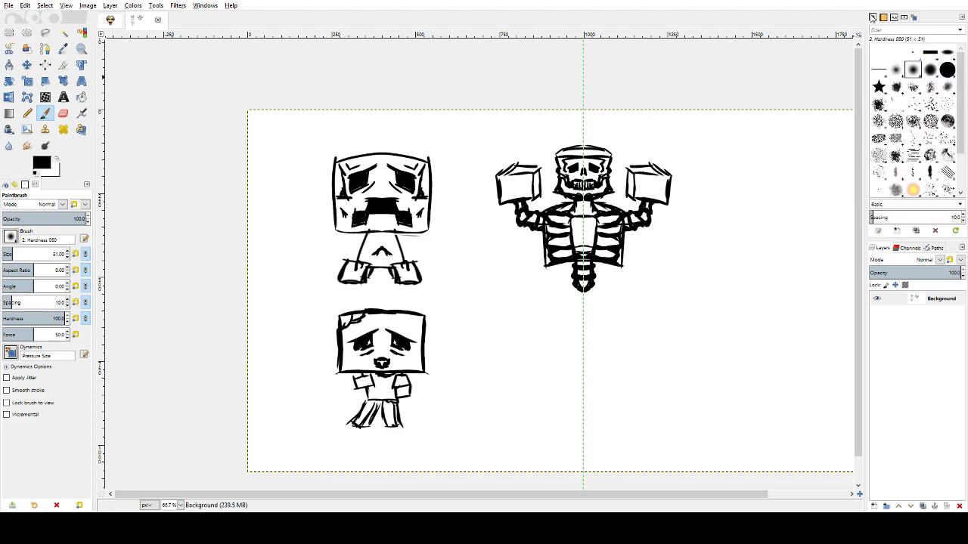
left_click(928, 249)
left_click(911, 248)
left_click(882, 248)
key("shift+b")
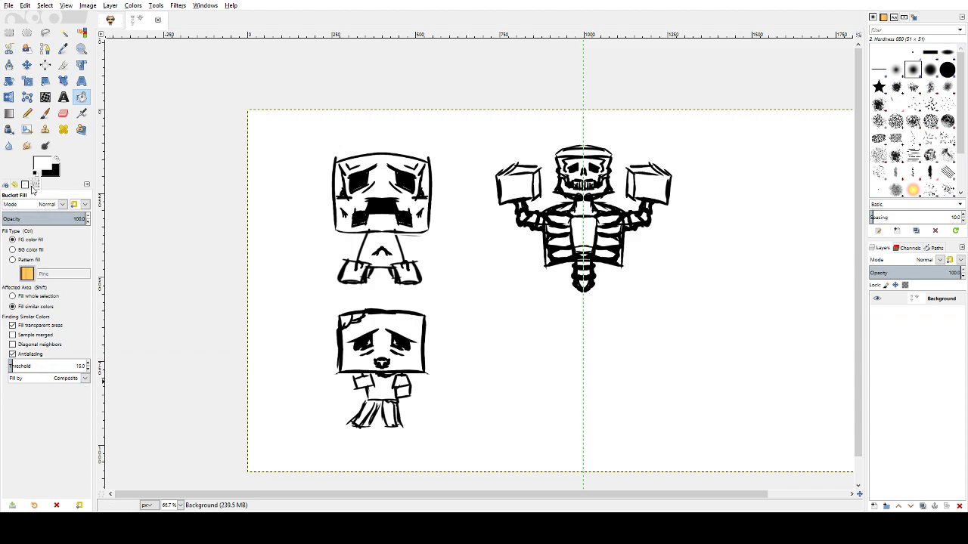
left_click(24, 185)
left_click(15, 184)
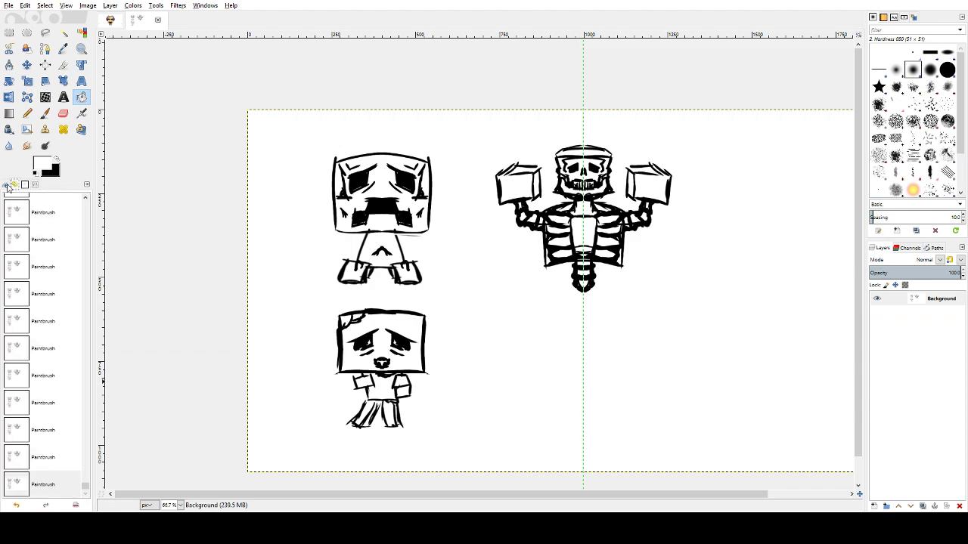
left_click(6, 186)
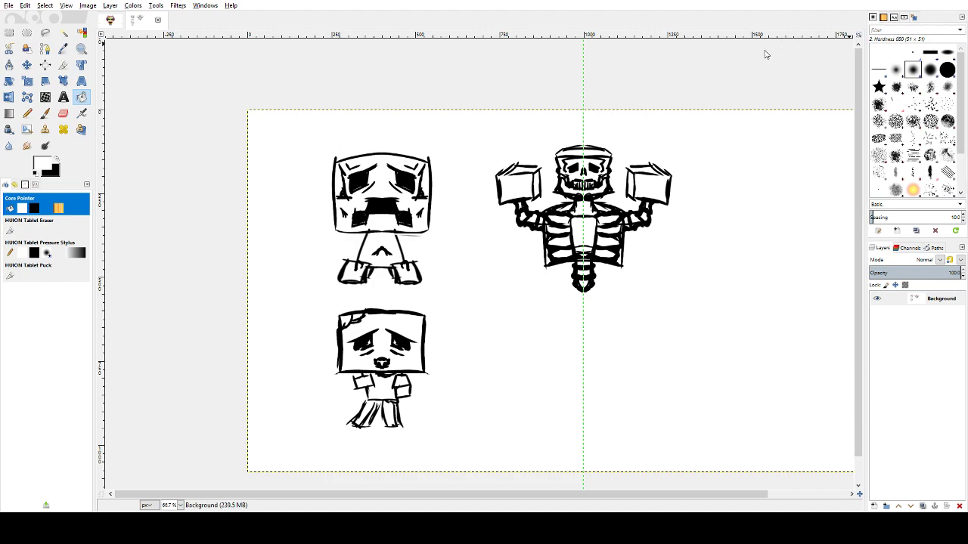
- Reopen the Symmetry Painting dialog and set the vertical axis position to 400
left_click(924, 16)
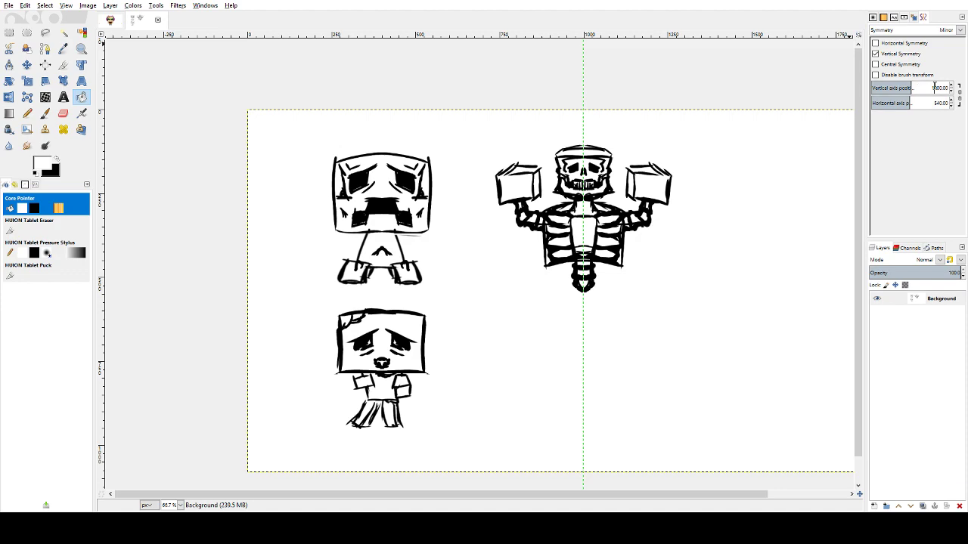
type("4")
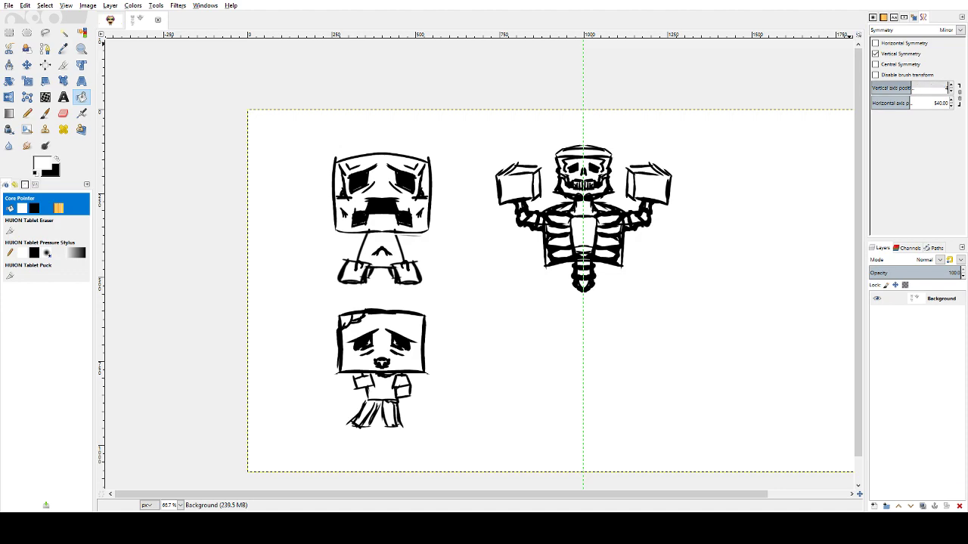
type("00")
key("Return")
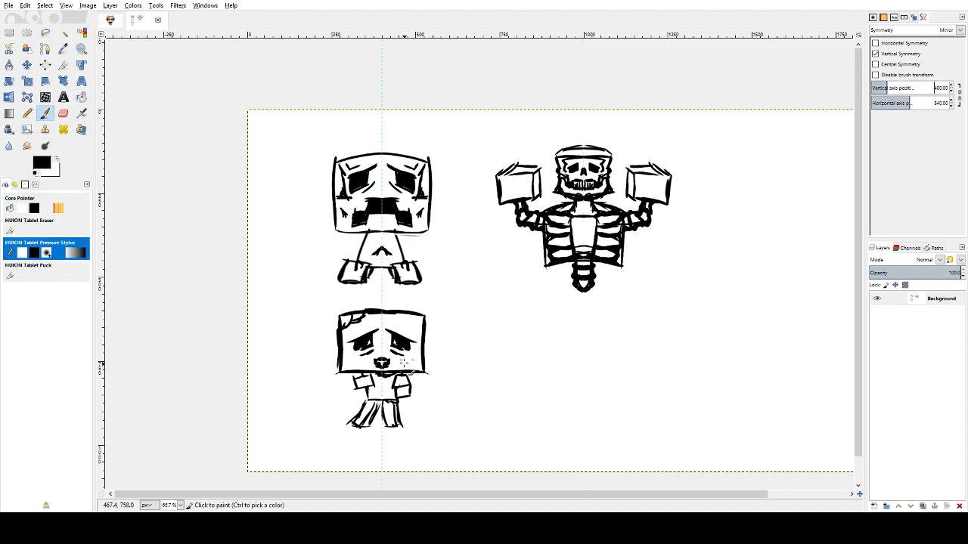
- Add mirrored wrinkle and crack strokes to the second character's face with the black Paintbrush
left_click_drag(407, 322, 424, 342)
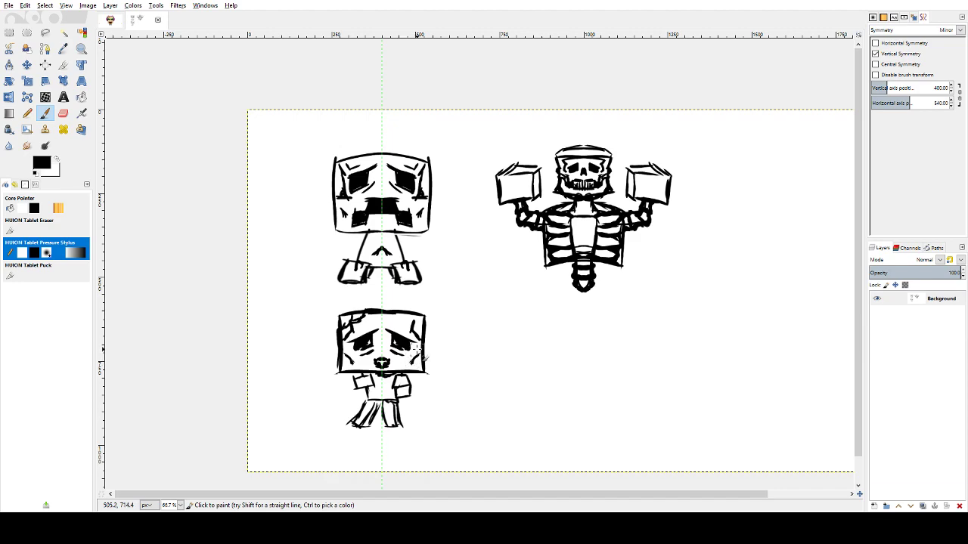
mouse_move(410, 317)
left_mouse_down()
mouse_move(356, 321)
mouse_move(393, 330)
left_mouse_up()
key("ctrl")
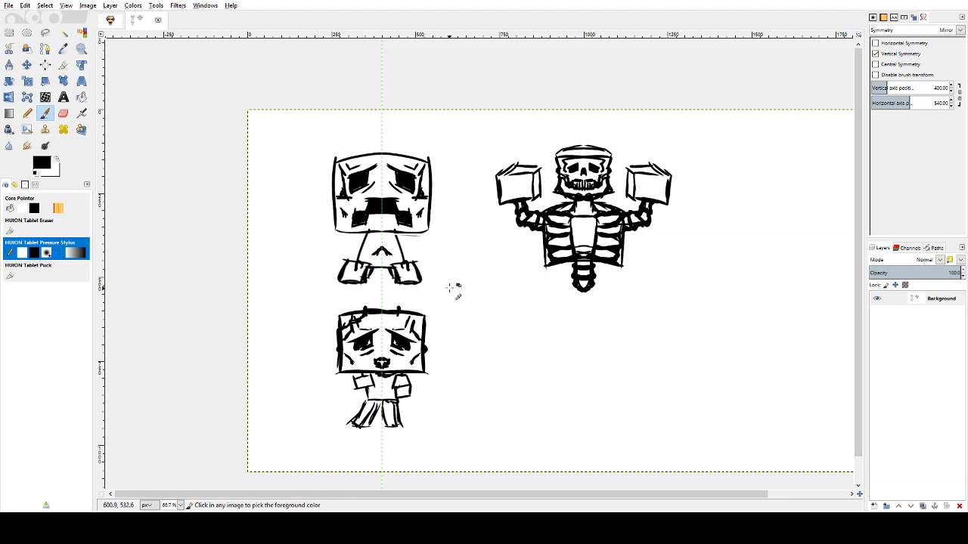
key("ctrl")
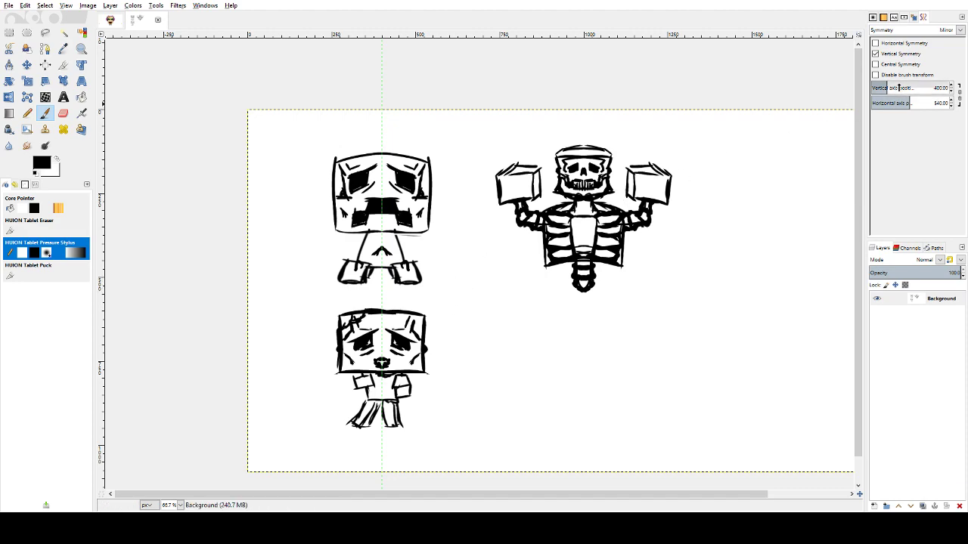
- Turn off vertical symmetry and roughen the outline of the second character's head along its upper-left corner and right edge
left_click(877, 53)
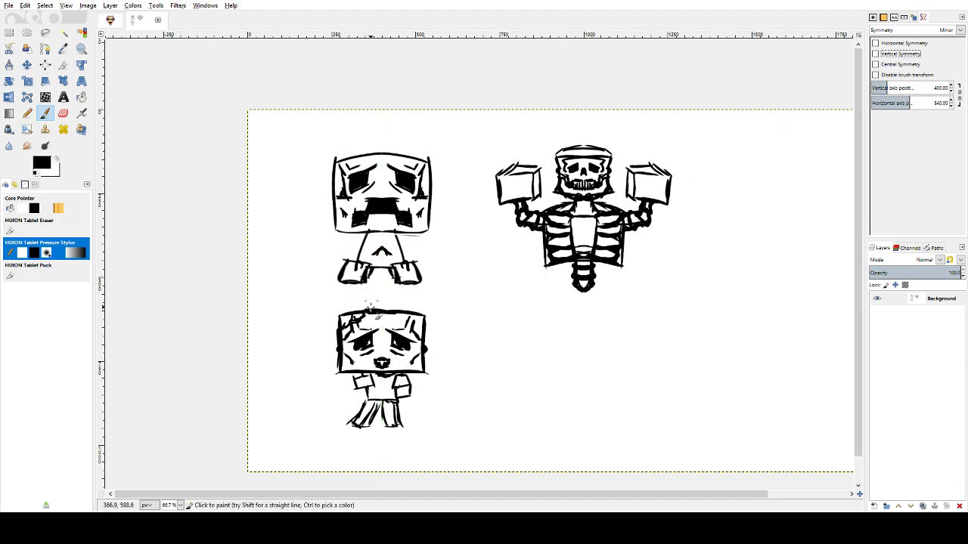
left_click_drag(371, 307, 337, 337)
left_click_drag(430, 322, 428, 363)
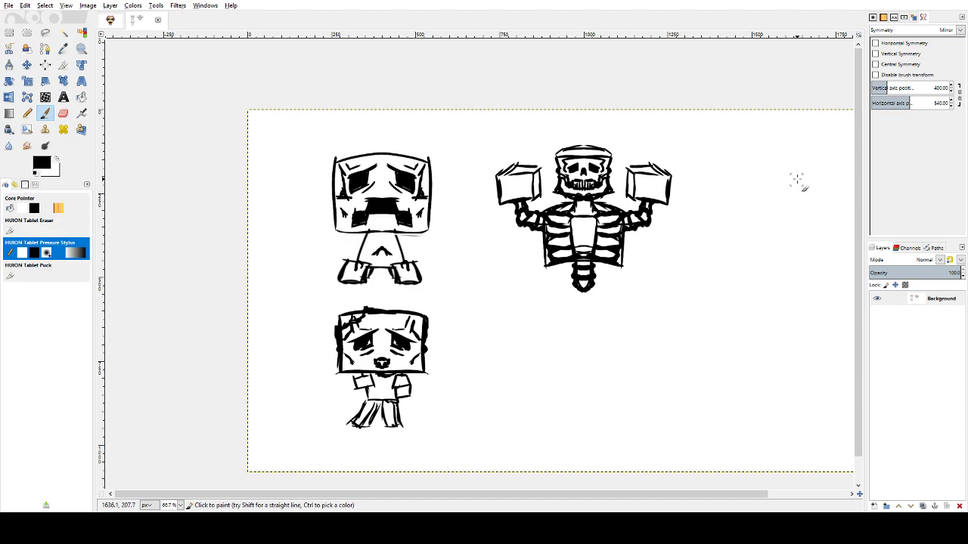
- Turn on vertical symmetry and set the vertical axis position to 1000
left_click(876, 54)
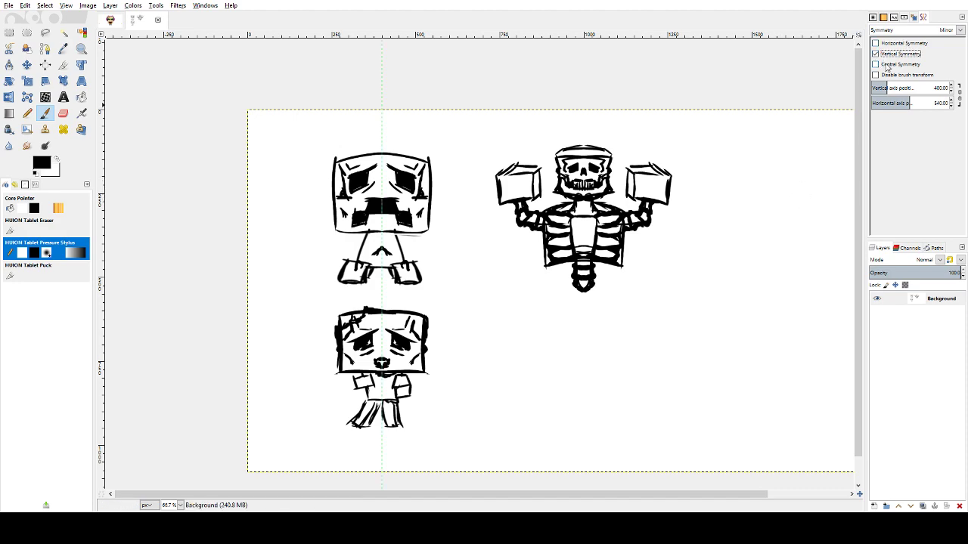
type("10")
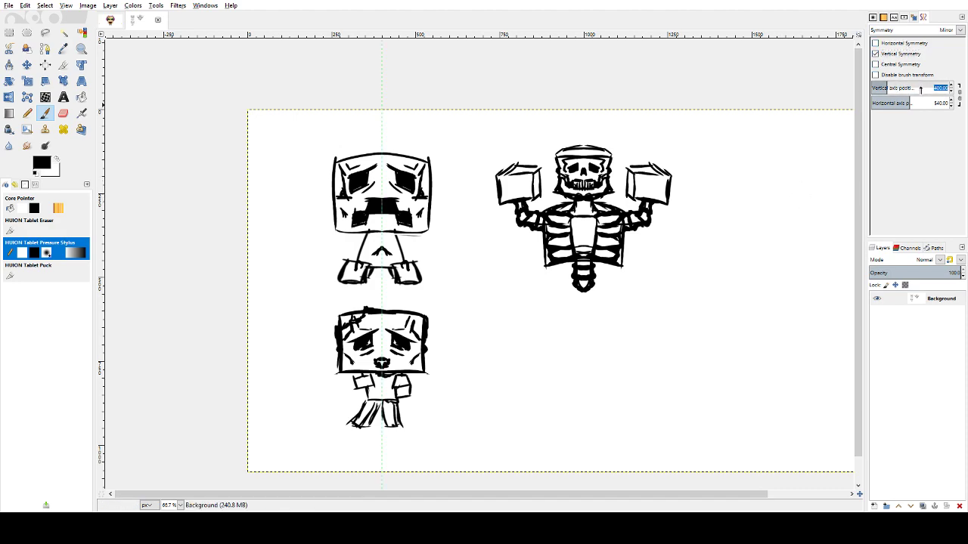
key("Return")
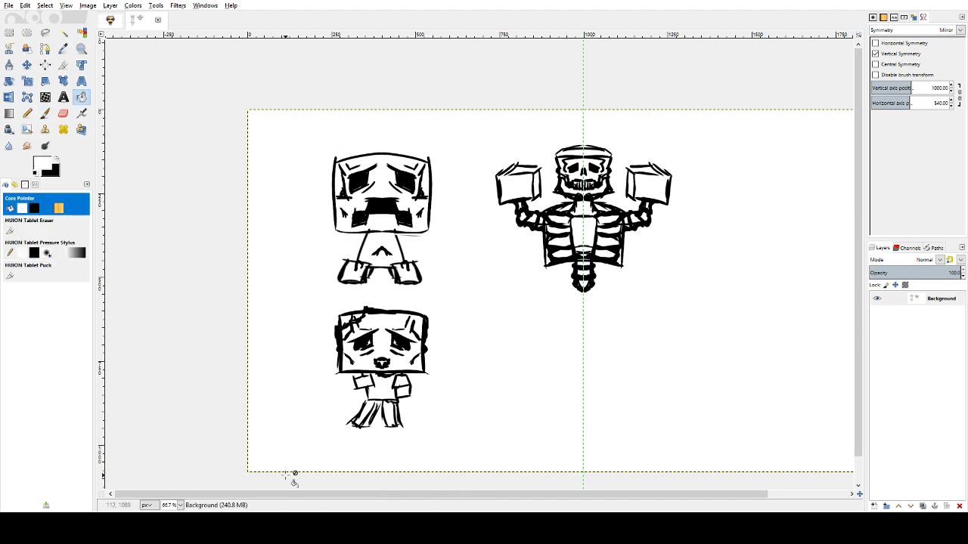
left_click_drag(269, 495, 348, 495)
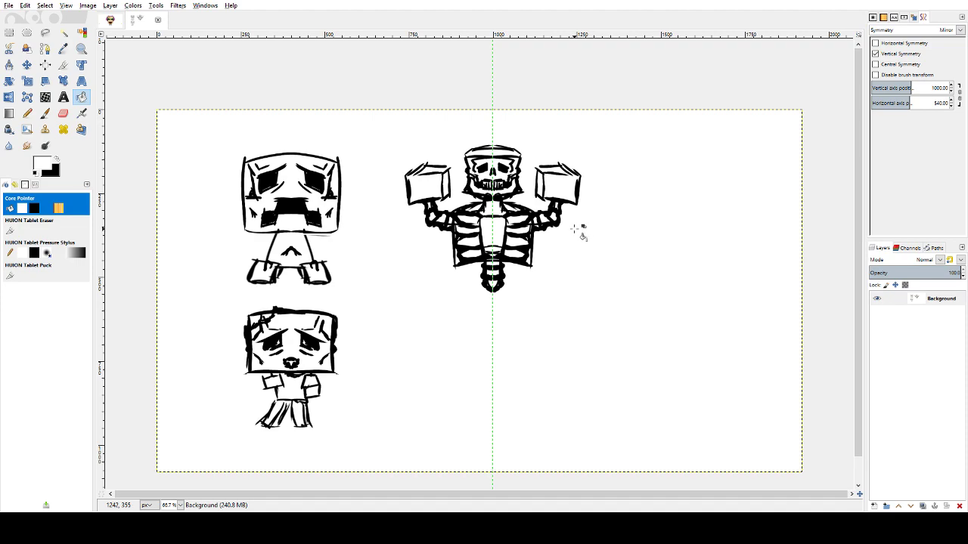
- Save the drawing as "Mob character sheet concepts.xcf" in F:\gimp
left_click(10, 6)
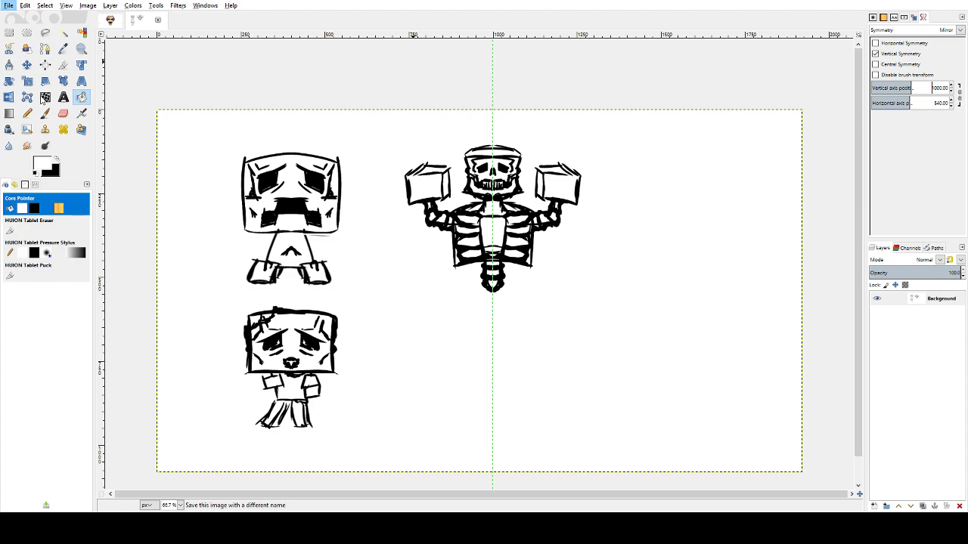
left_click(42, 98)
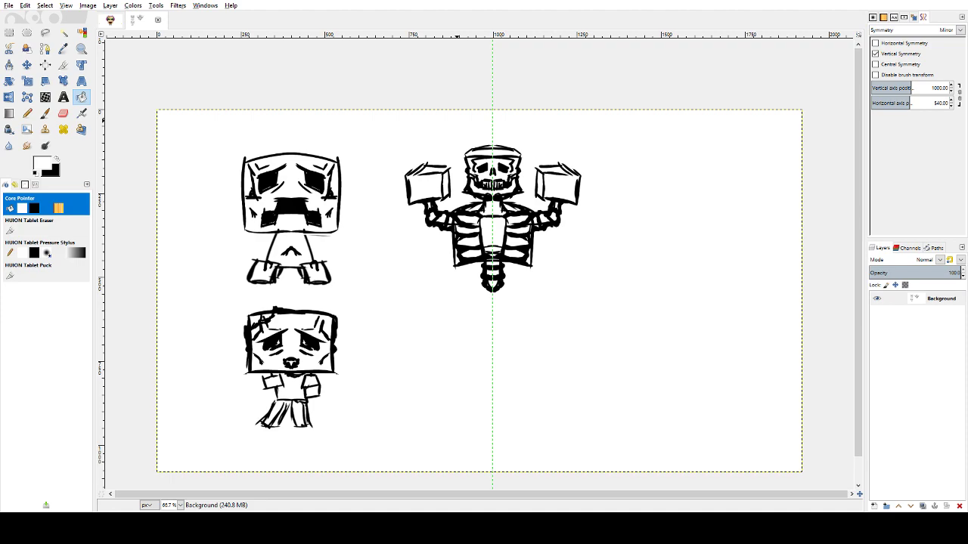
key("ctrl+s")
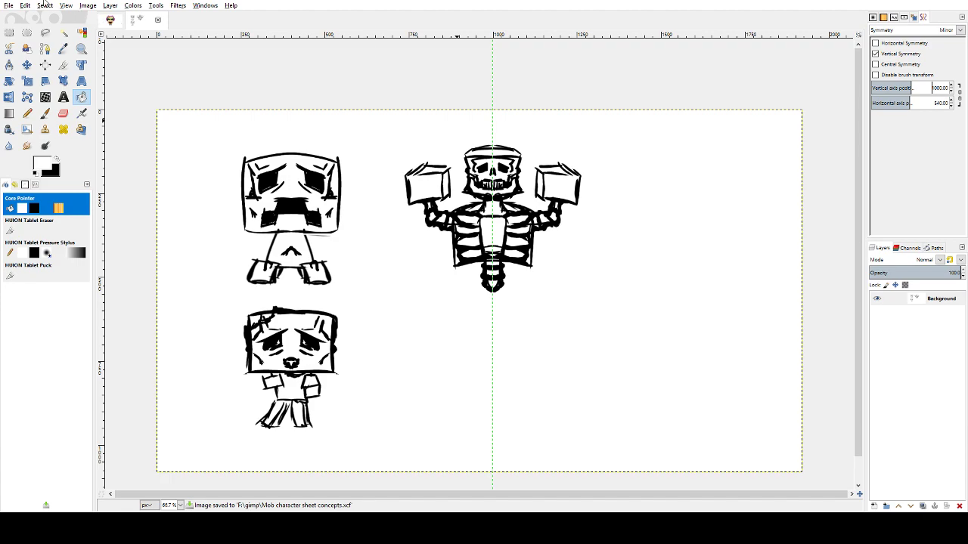
- Compare the open coloured headphone character image with the mob character sheet and return to the mob sheet
left_click(110, 18)
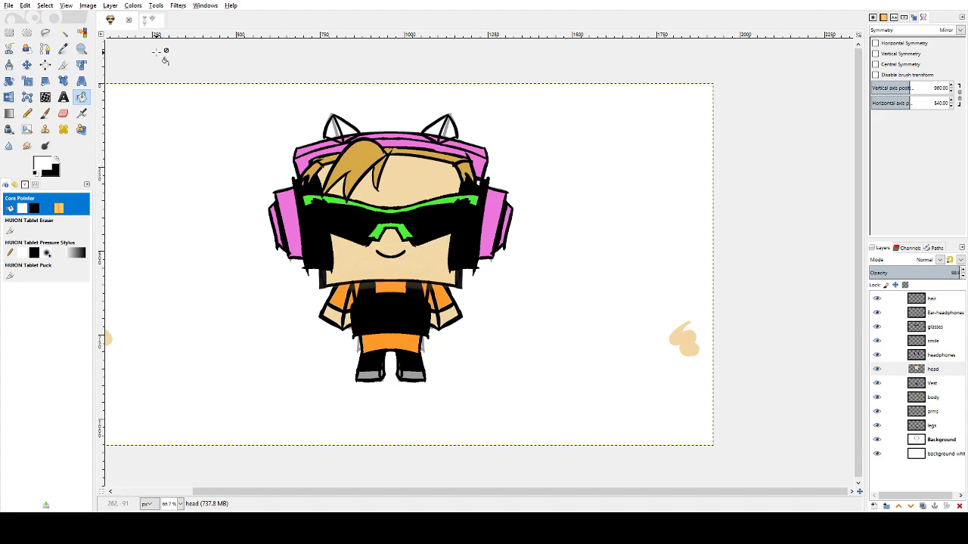
left_click(150, 25)
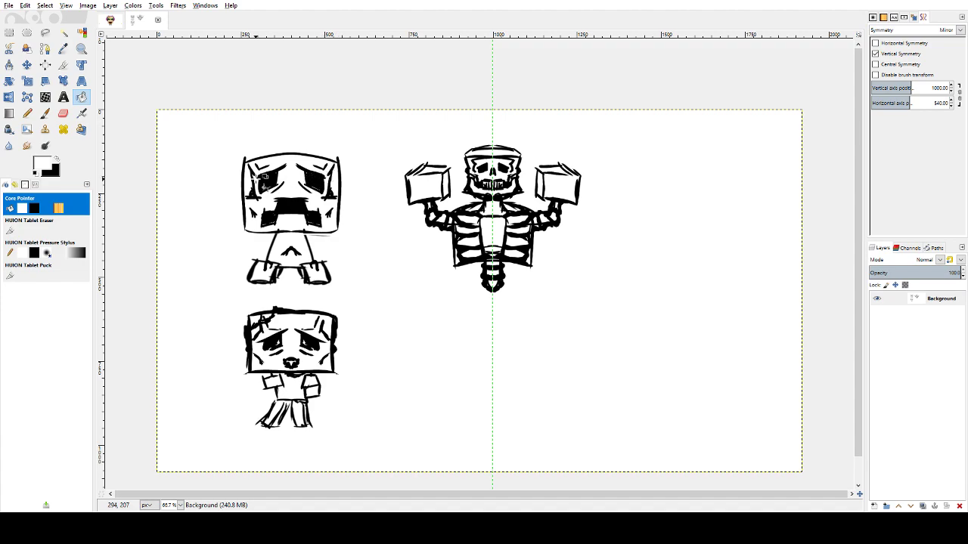
left_click(114, 21)
left_click(143, 23)
left_click(115, 23)
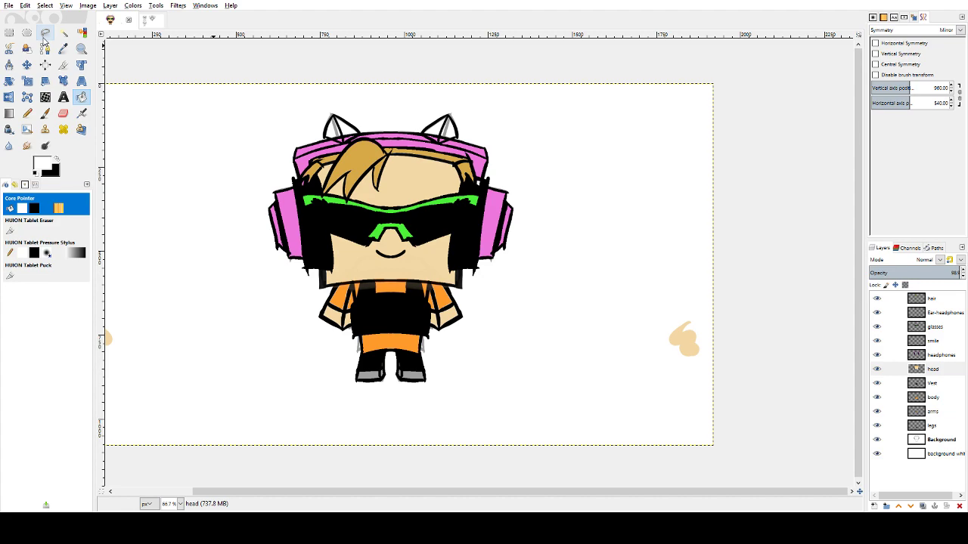
left_click(25, 6)
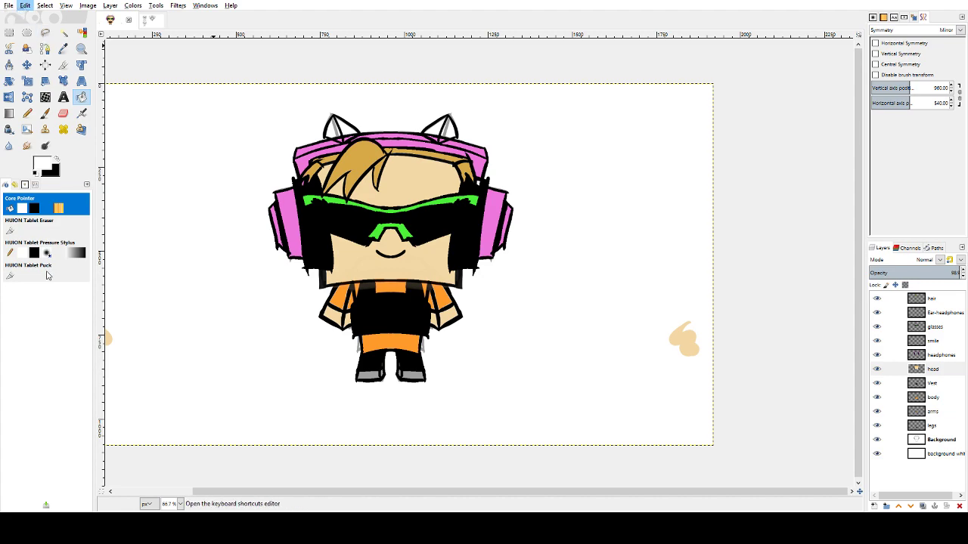
left_click(131, 76)
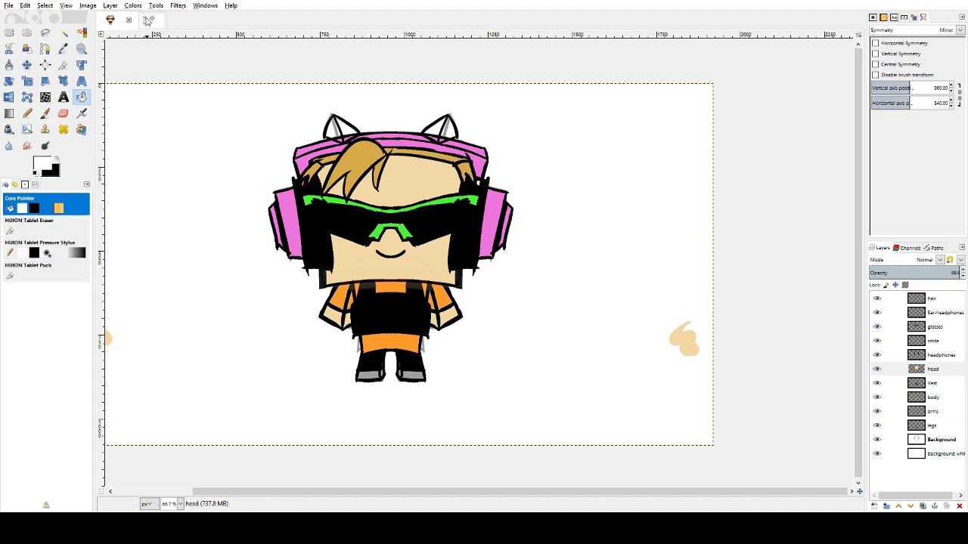
left_click(149, 19)
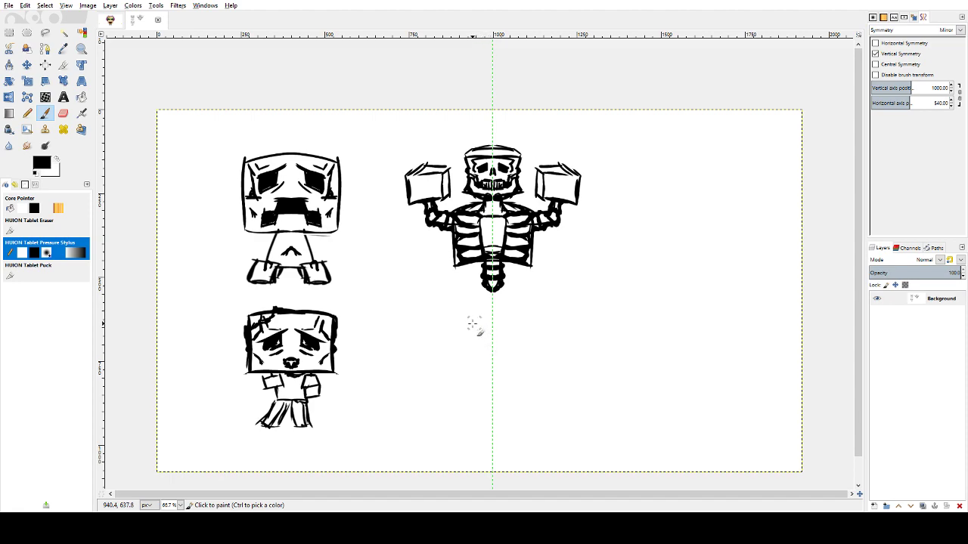
- Paint a mirrored blocky head below the Wither with black strokes, including filled eye sockets, brow lines and a top face
mouse_move(469, 319)
left_mouse_down()
mouse_move(539, 321)
mouse_move(532, 357)
left_mouse_up()
left_click_drag(531, 317, 531, 382)
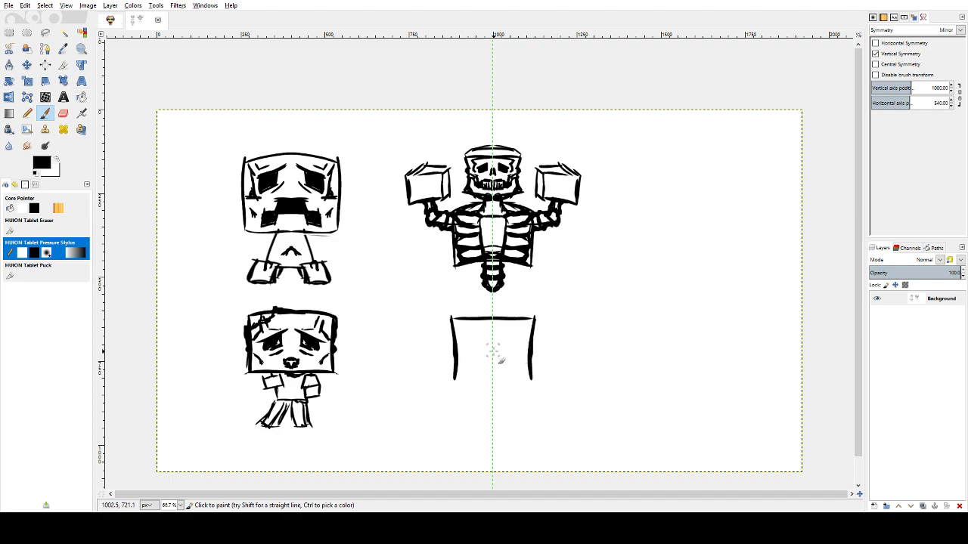
left_click_drag(456, 380, 519, 381)
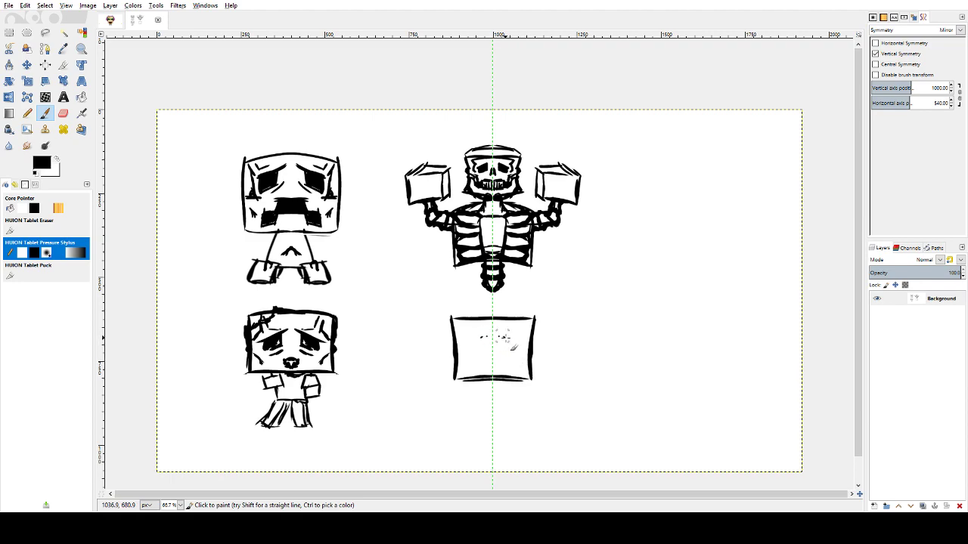
left_click_drag(499, 334, 511, 347)
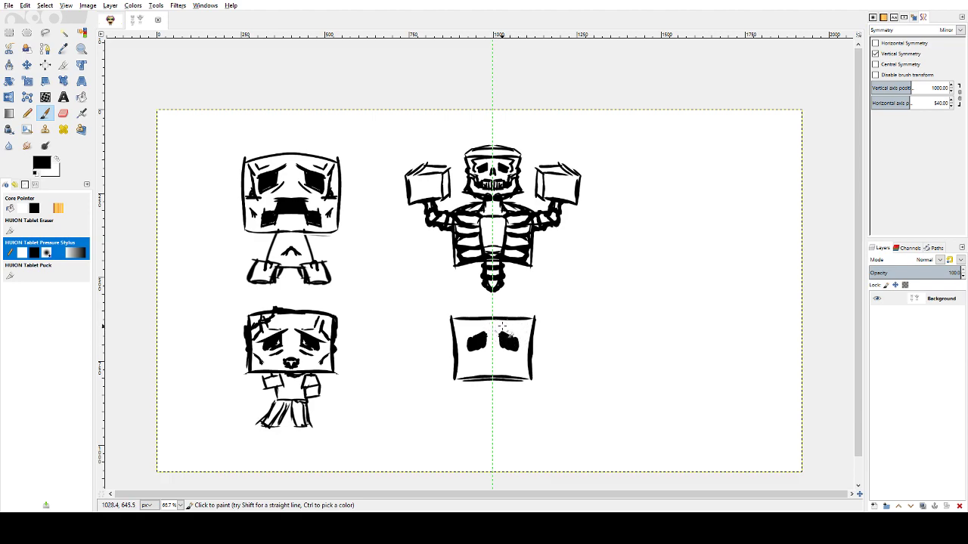
left_click_drag(501, 326, 514, 334)
left_click_drag(534, 311, 493, 310)
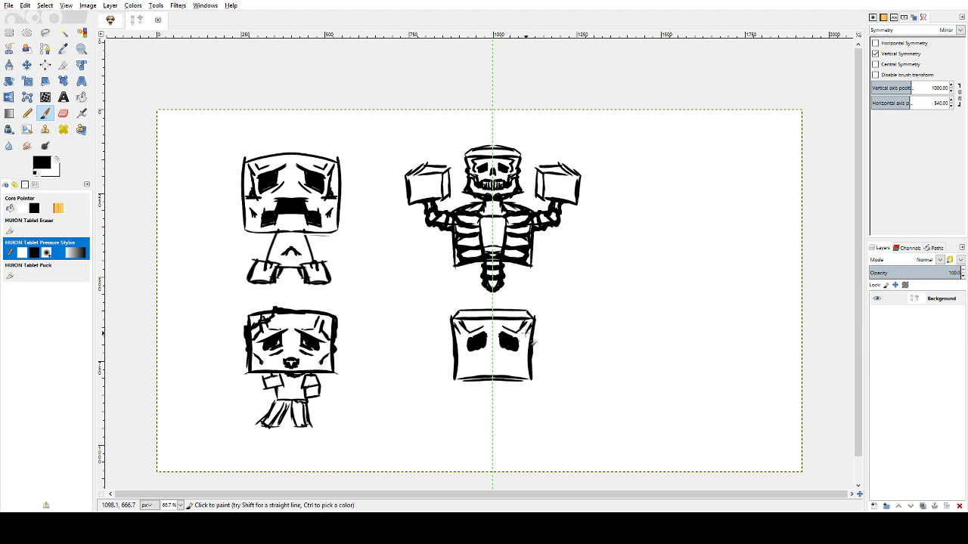
- Add mirrored cheekbones, a nose, a toothed mouth and a thicker jaw edge to the new skull
mouse_move(523, 338)
left_mouse_down()
mouse_move(521, 352)
mouse_move(529, 348)
left_mouse_up()
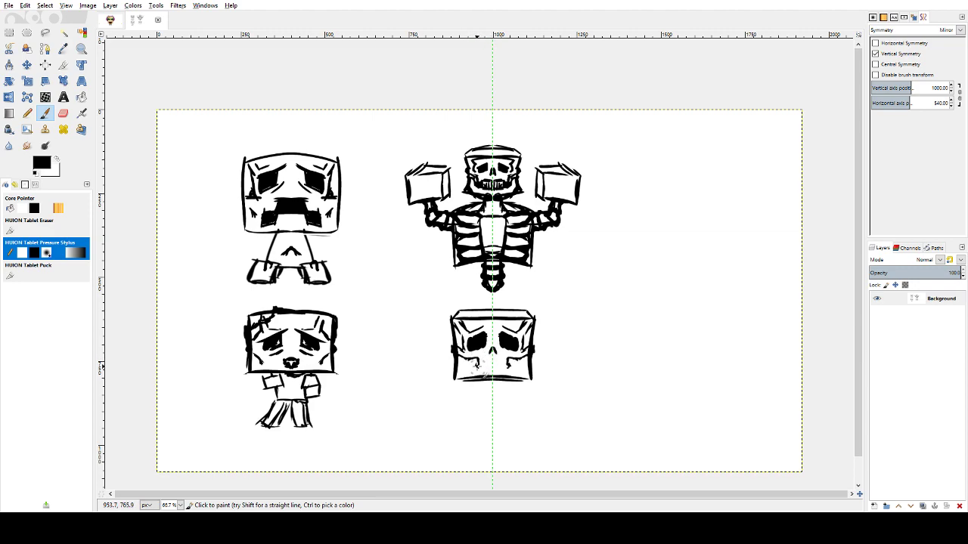
mouse_move(478, 369)
left_mouse_down()
mouse_move(505, 374)
mouse_move(475, 369)
left_mouse_up()
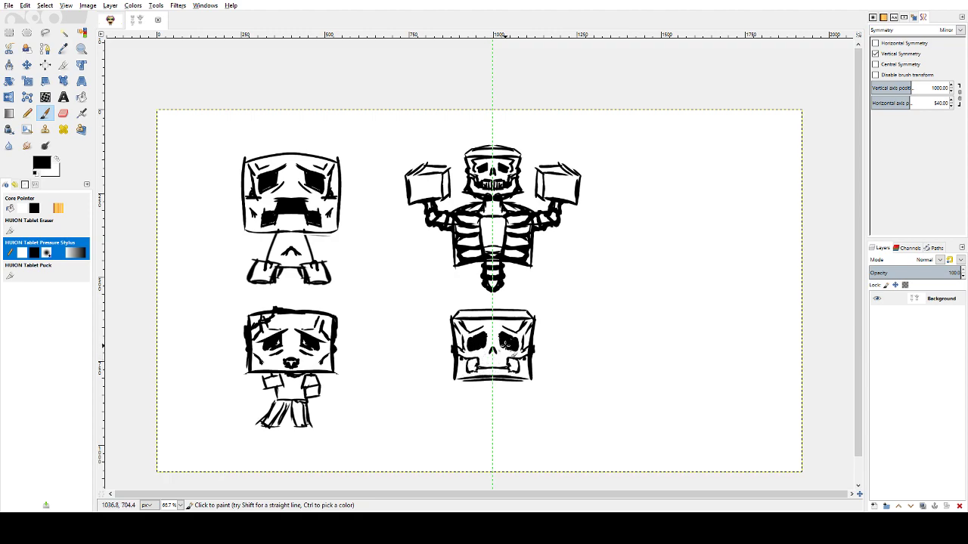
left_click_drag(480, 364, 490, 372)
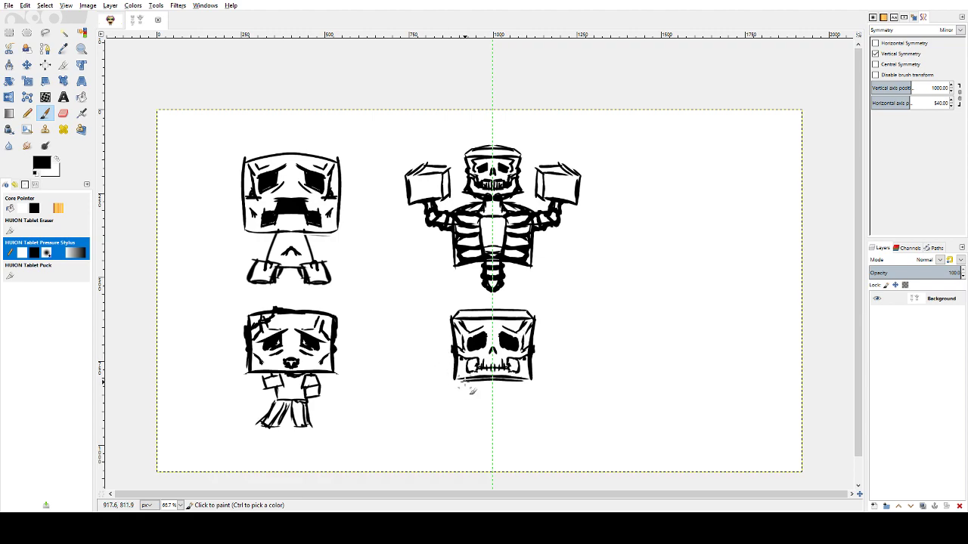
mouse_move(464, 382)
left_mouse_down()
mouse_move(456, 378)
mouse_move(467, 382)
left_mouse_up()
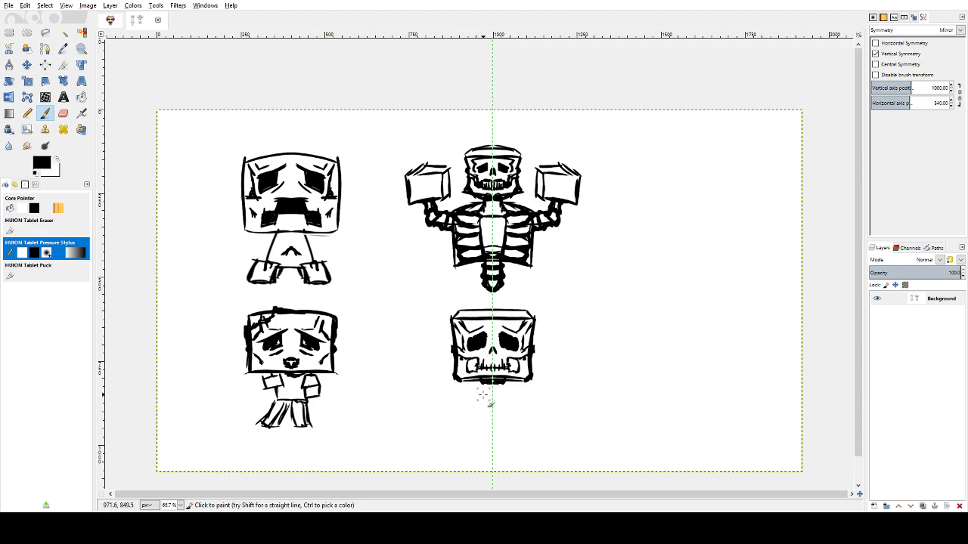
- Paint a small mirrored rib cage with a neck and shoulders beneath the new skull
left_click_drag(474, 382, 474, 405)
left_click_drag(474, 396, 481, 398)
mouse_move(488, 417)
left_mouse_down()
mouse_move(499, 405)
mouse_move(488, 397)
left_mouse_up()
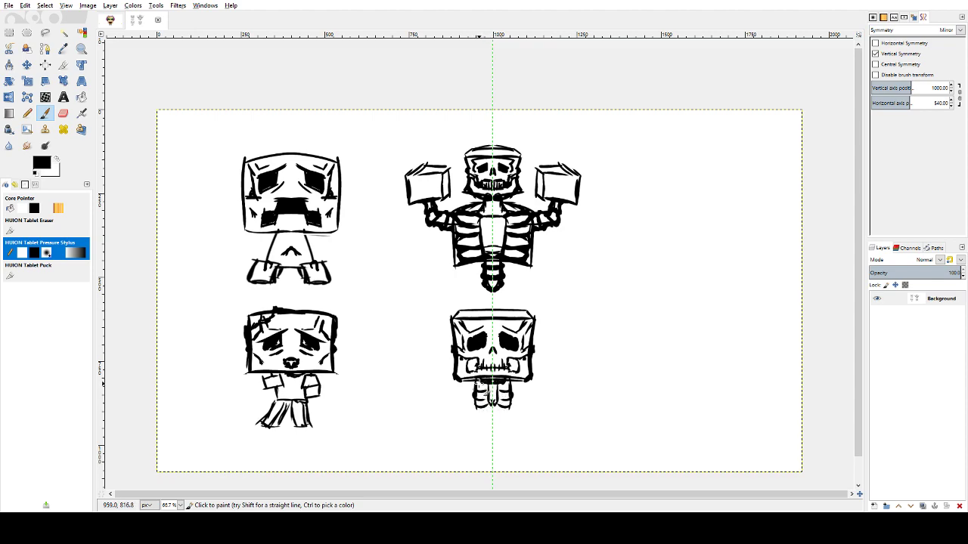
left_click_drag(482, 383, 493, 385)
left_click_drag(514, 382, 499, 380)
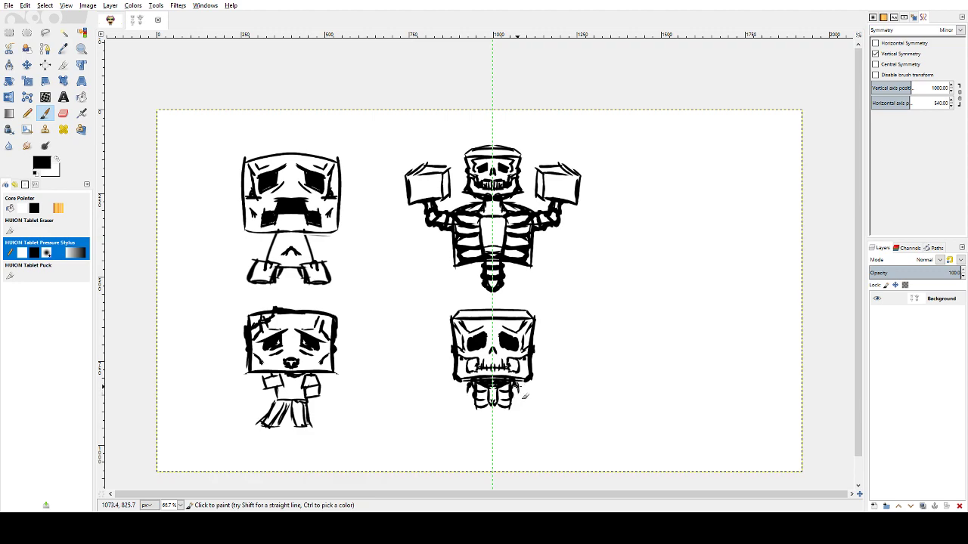
- Paint thin mirrored bone arms with hands hanging down both sides of the skeleton's rib cage
left_click_drag(517, 388, 518, 404)
left_click_drag(517, 397, 526, 418)
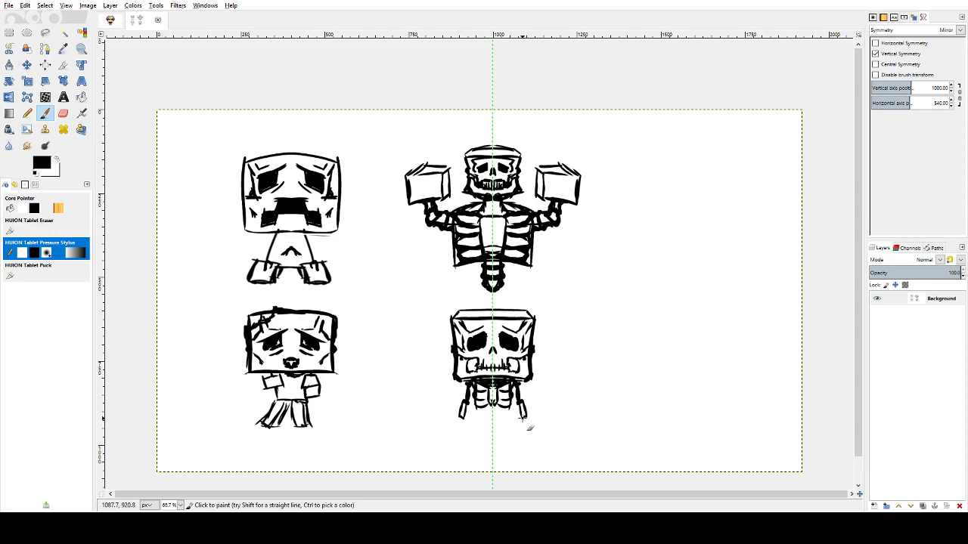
left_click_drag(520, 404, 527, 425)
left_click_drag(532, 427, 516, 406)
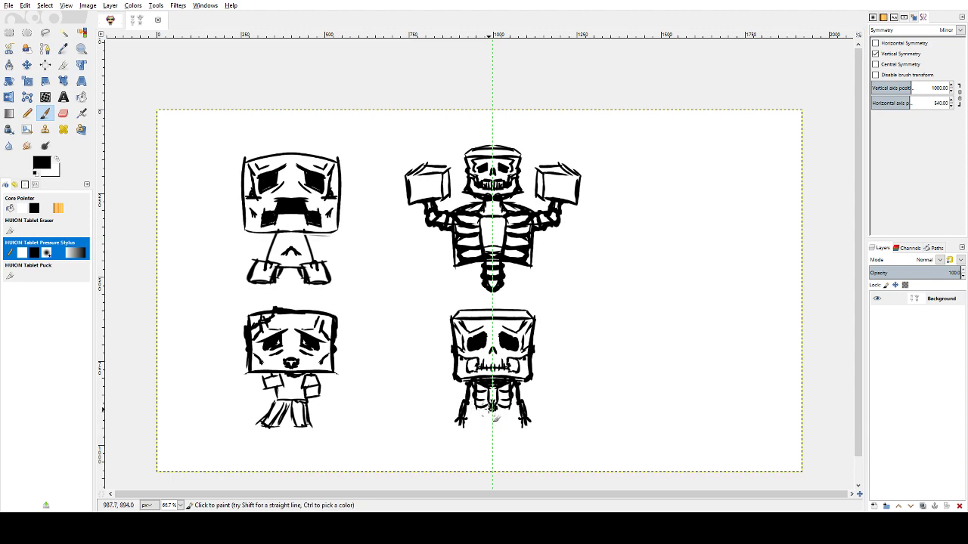
- Touch up the skeleton's lower spine with white and paint its pelvis, leg bones and feet in black
key("x")
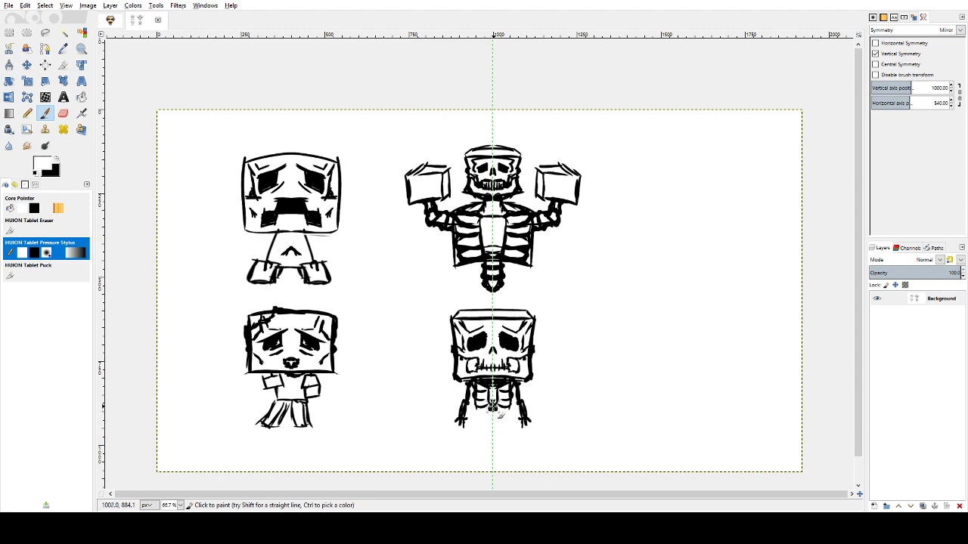
key("x")
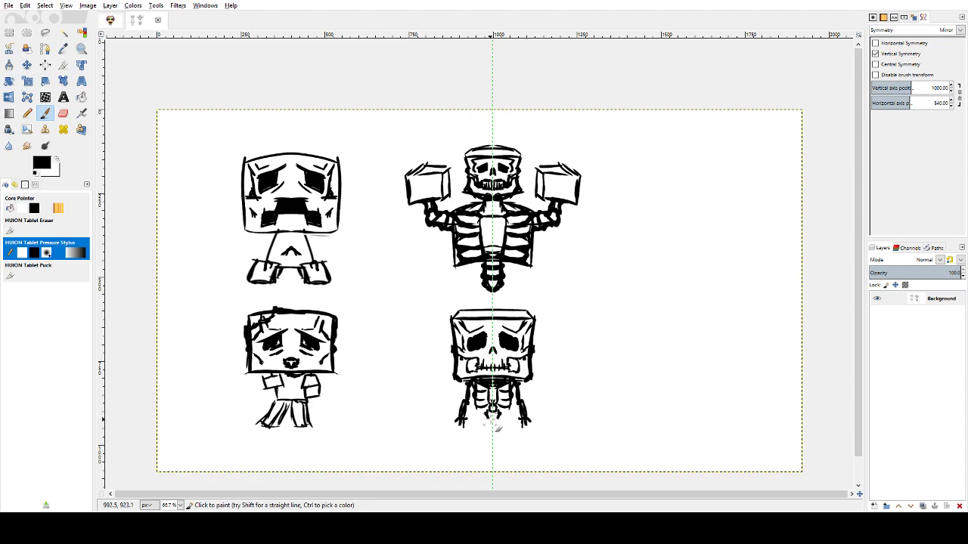
left_click_drag(500, 411, 499, 427)
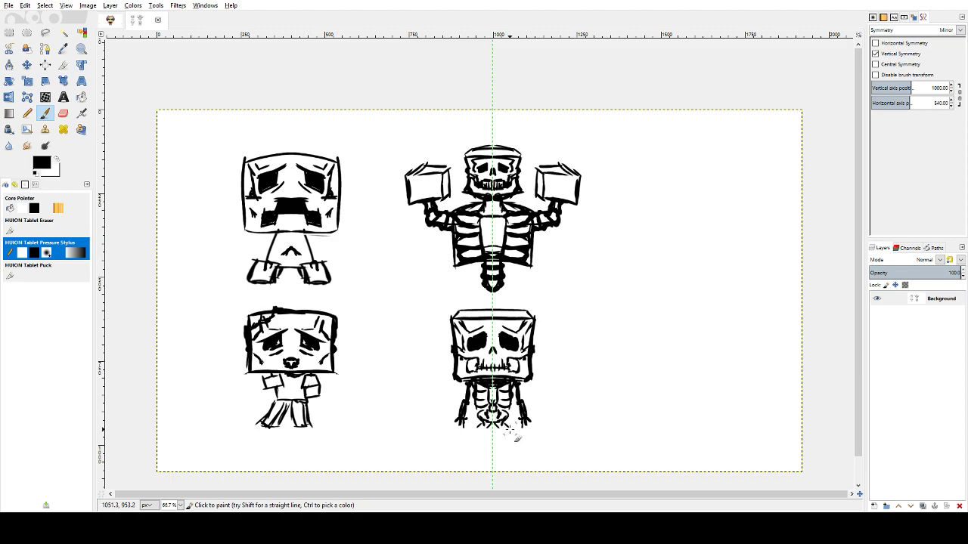
left_click_drag(509, 425, 506, 458)
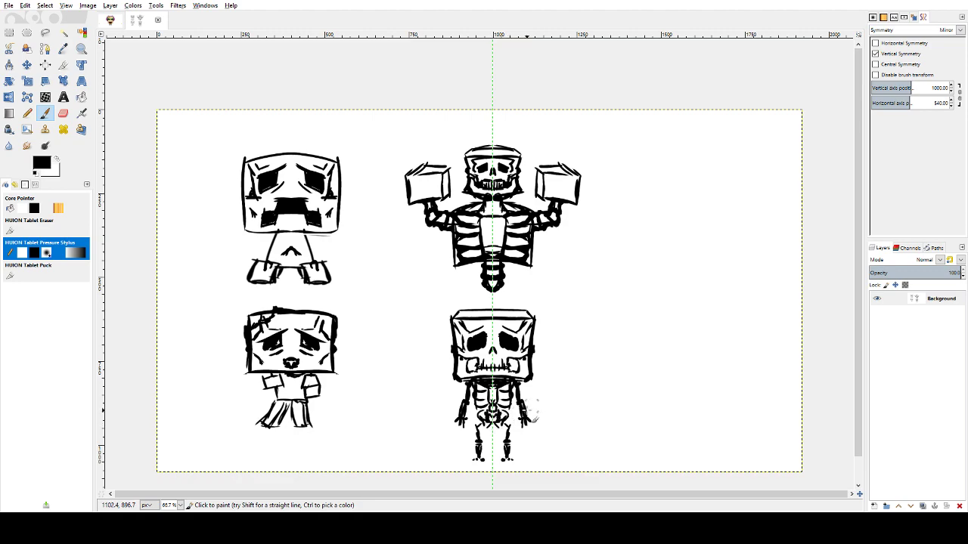
key("ctrl")
- Switch to the headphone character image and hide every layer above Background so only the grey sketch shows
left_click(110, 20)
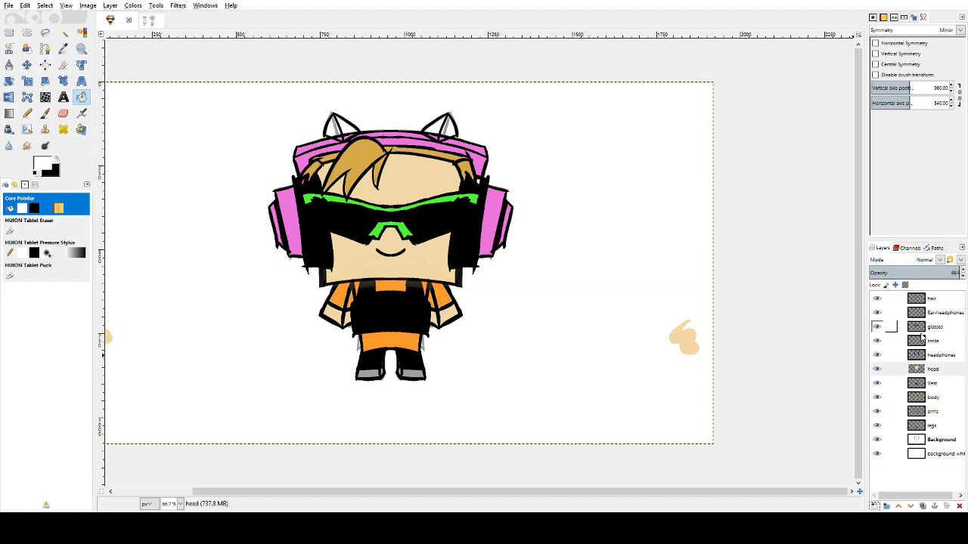
left_click_drag(876, 299, 878, 447)
left_click(876, 440)
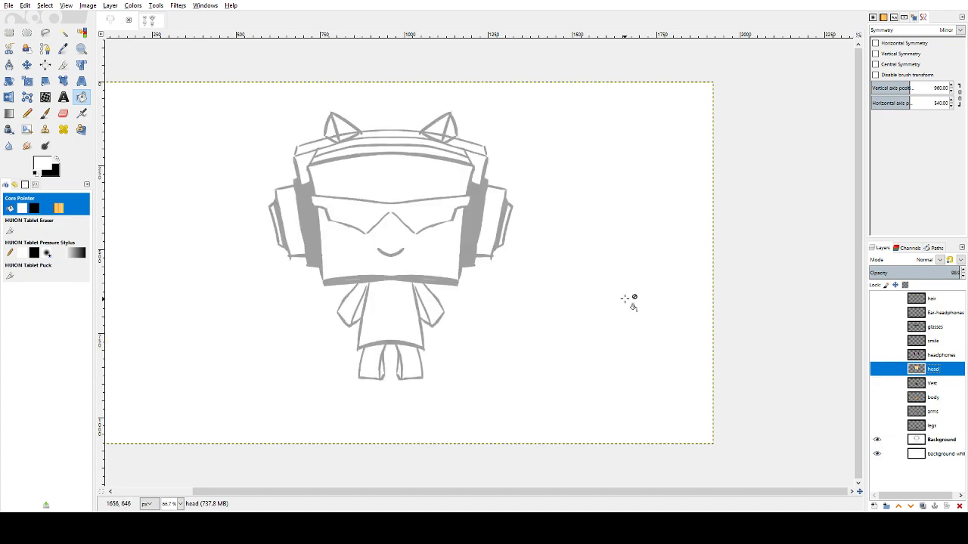
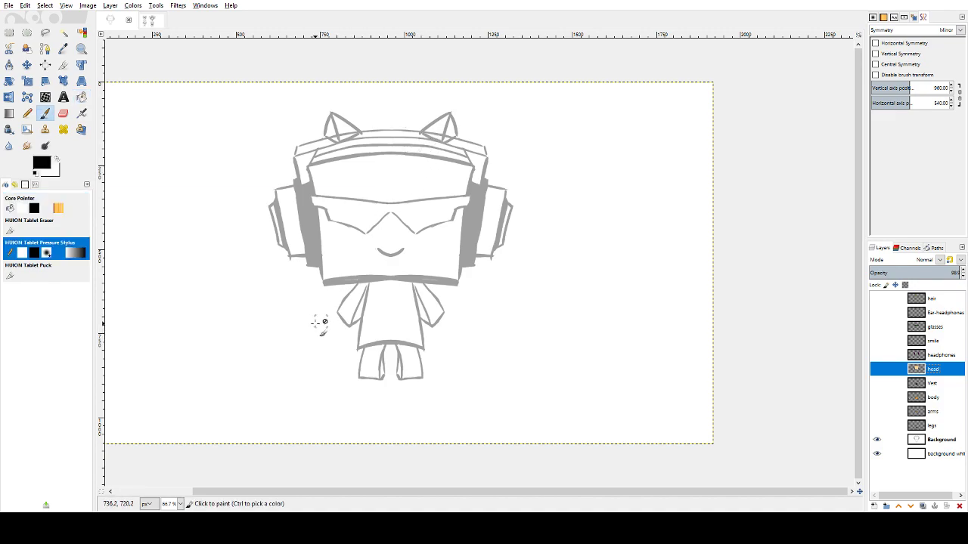
- Try to paint on the hidden head layer and toggle that layer's visibility
left_click(297, 340)
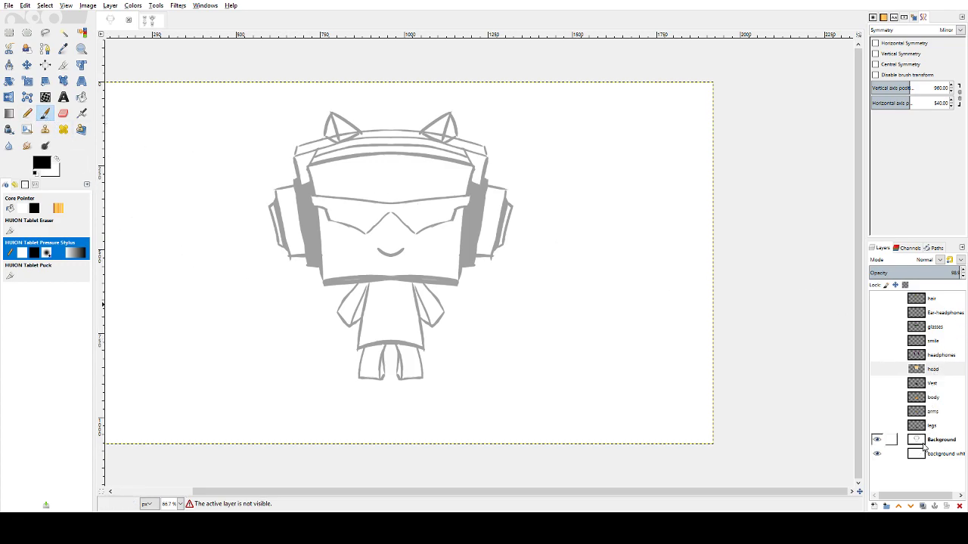
left_click(932, 370)
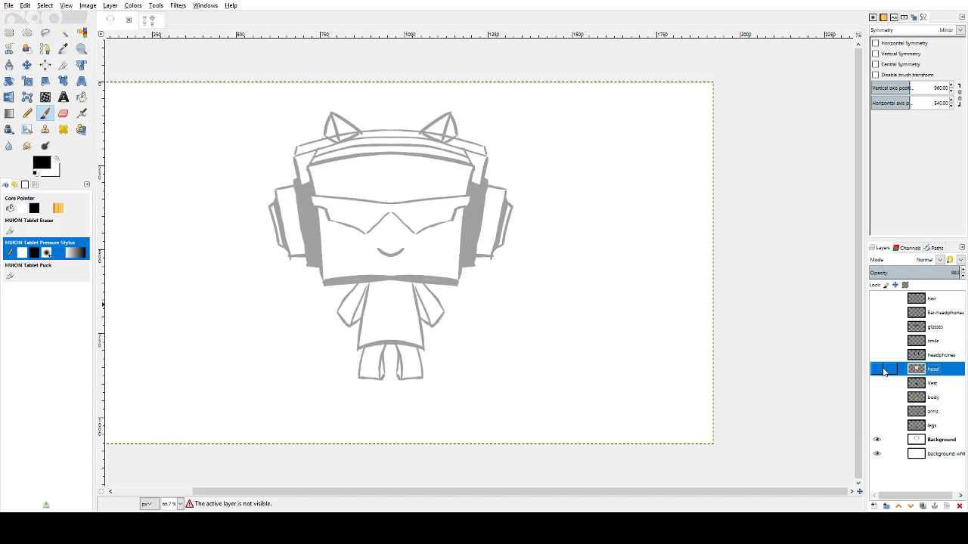
left_click(877, 369)
left_click(877, 369)
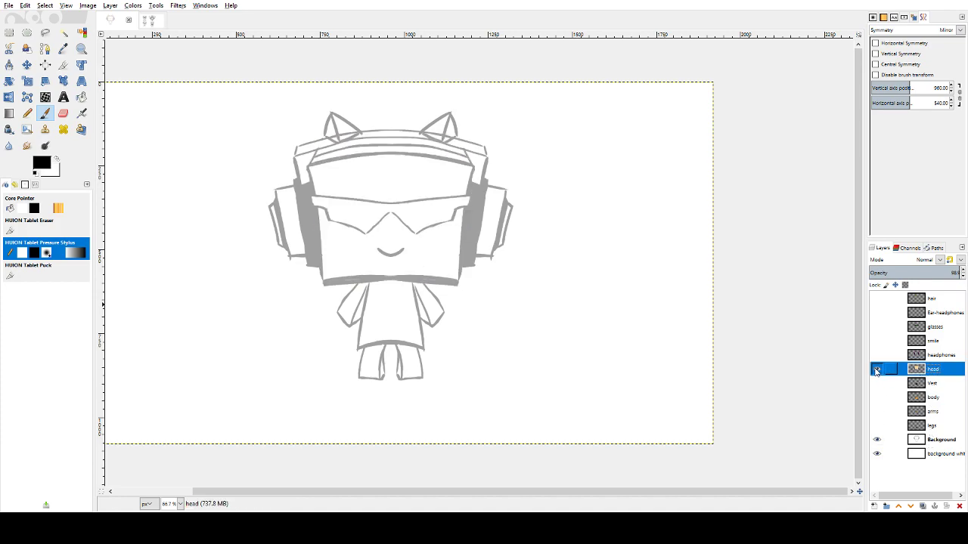
- Toggle the head layer's visibility to compare the coloured head with the grey sketch underneath, leaving the layer hidden
left_click(877, 369)
left_click(877, 369)
left_click(877, 369)
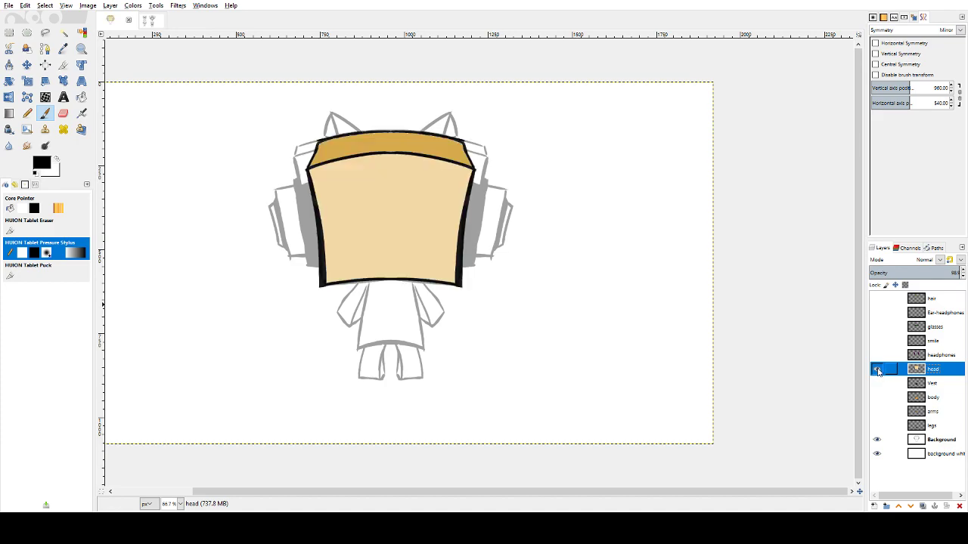
left_click(877, 369)
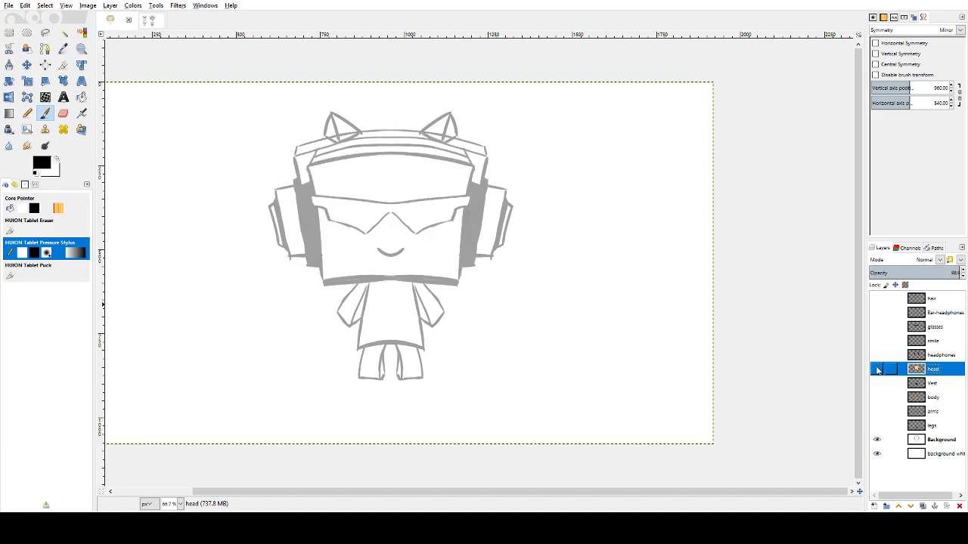
- Add a new layer named "sven rough out" directly above the Background layer, undoing any test stroke
left_click(929, 446)
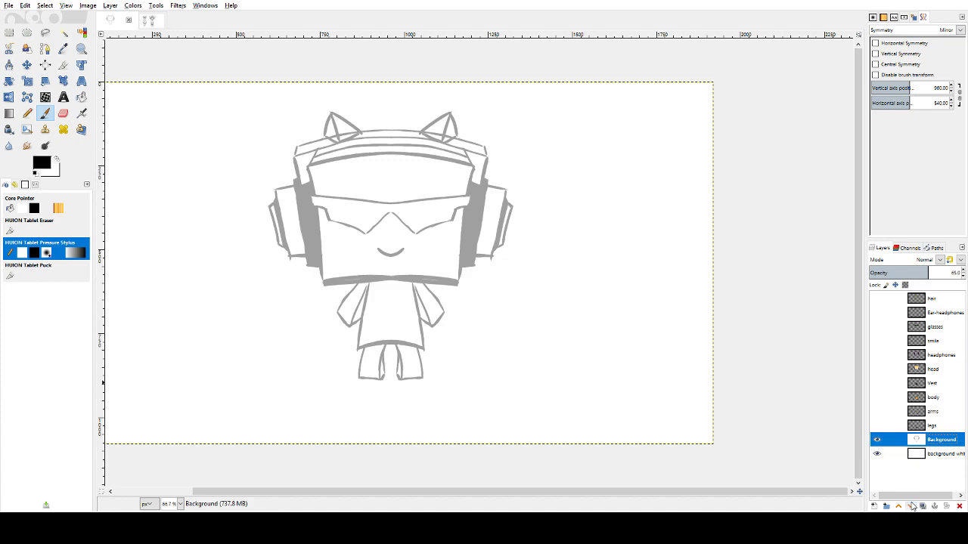
left_click(874, 506)
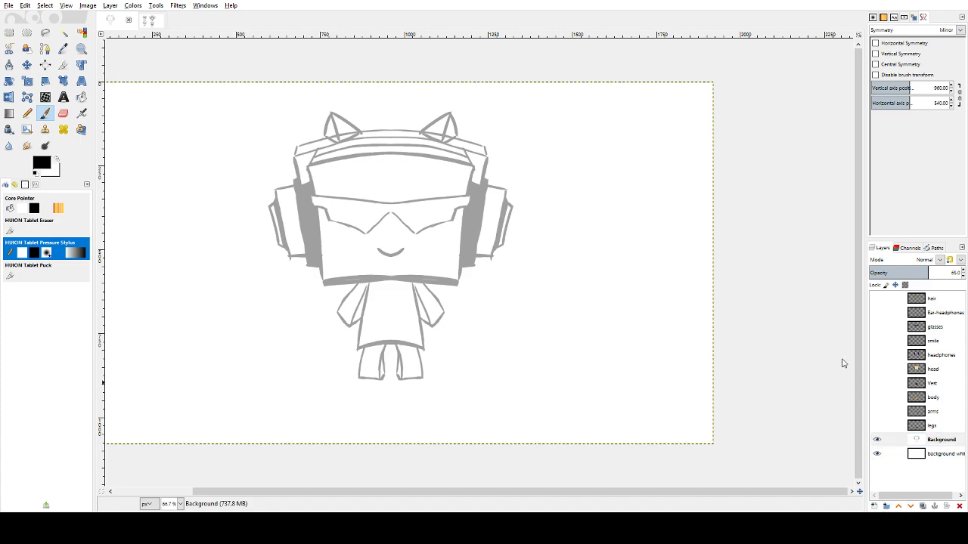
key("Return")
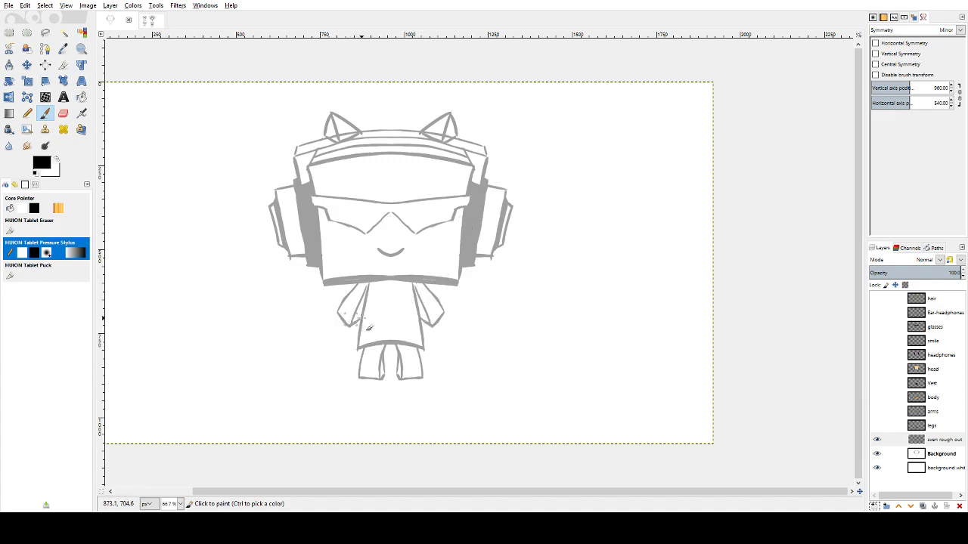
left_click_drag(305, 334, 341, 331)
key("ctrl+z")
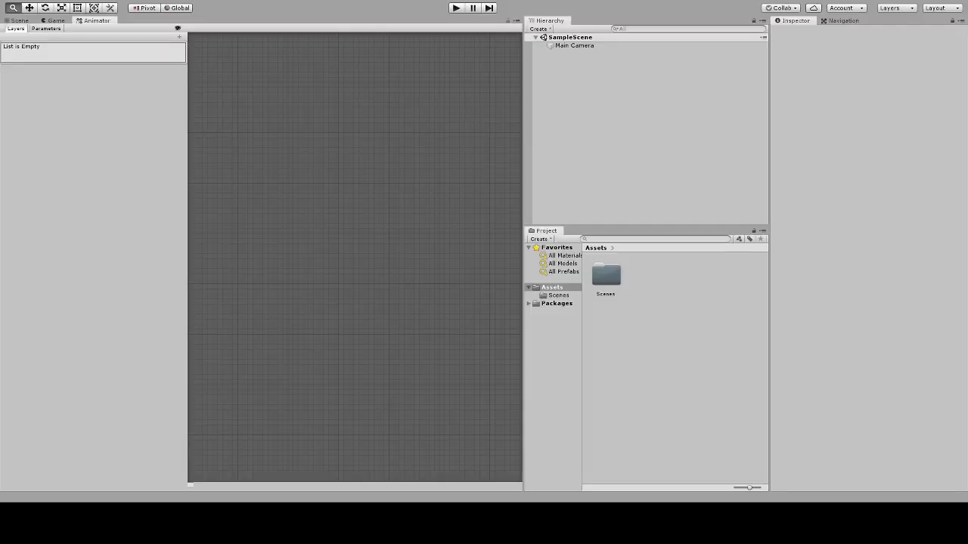
- Switch to Unity, enlarge the main view area and close the Animator view so the Scene view is shown
key("t")
left_click_drag(527, 85, 690, 103)
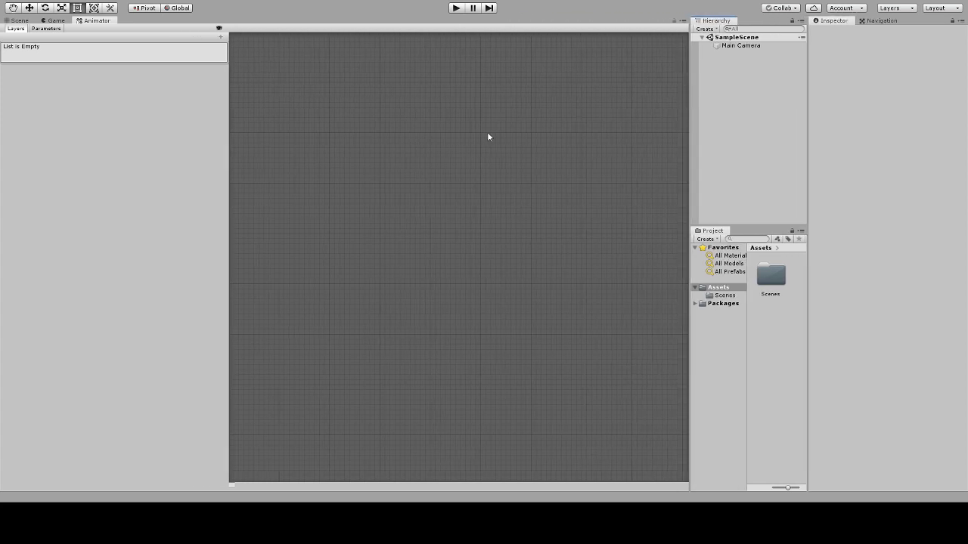
left_click_drag(228, 125, 103, 137)
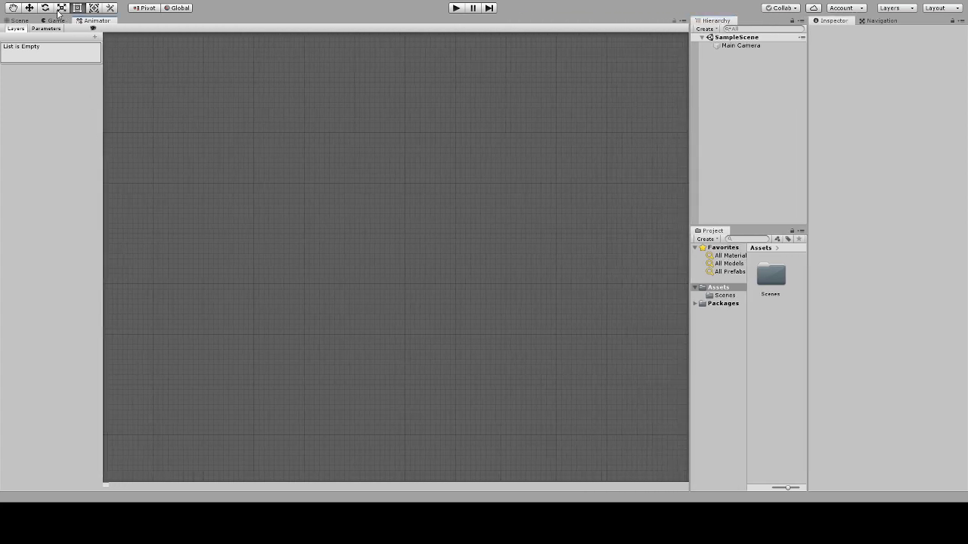
right_click(87, 22)
left_click(106, 53)
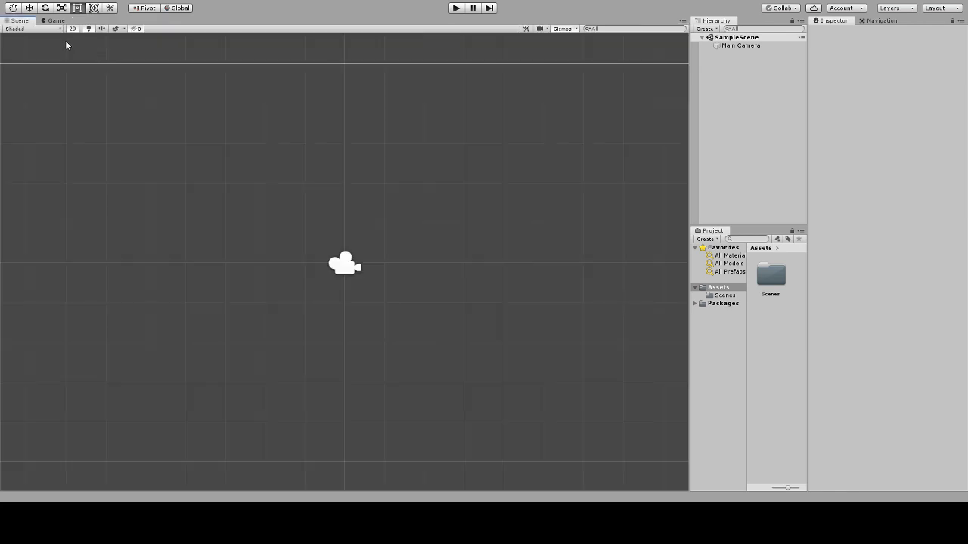
left_click_drag(689, 170, 636, 184)
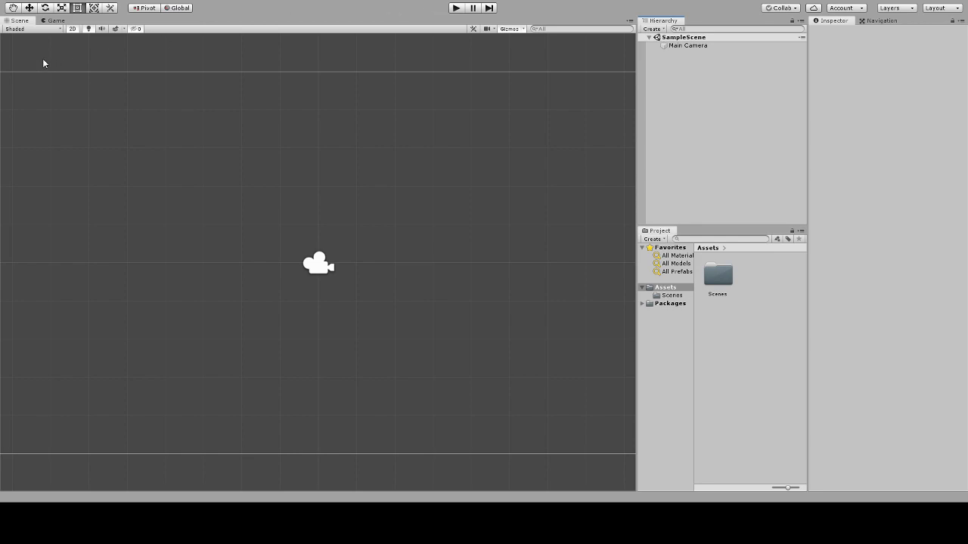
- Look at the Game view, return to the Scene view and select the Scenes folder in Assets
left_click(22, 20)
left_click(53, 20)
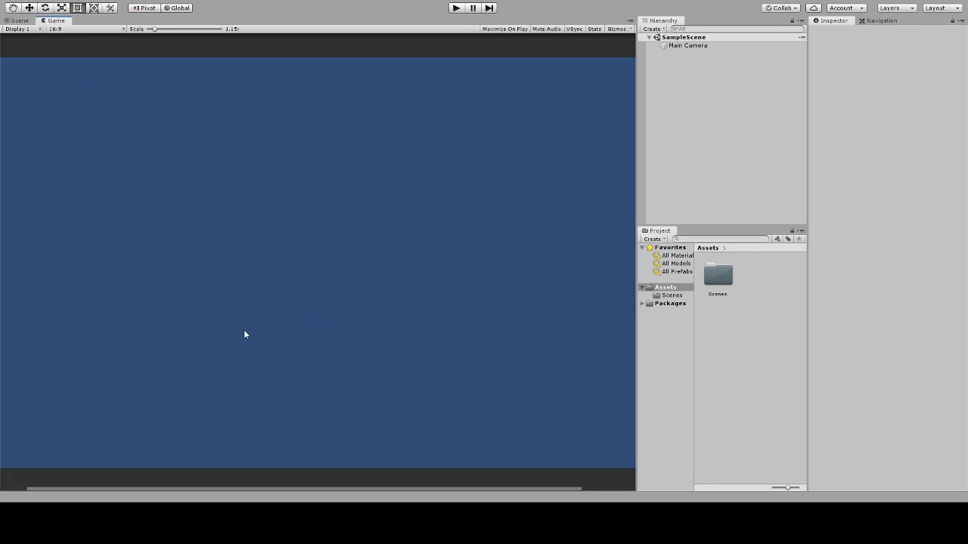
left_click(20, 21)
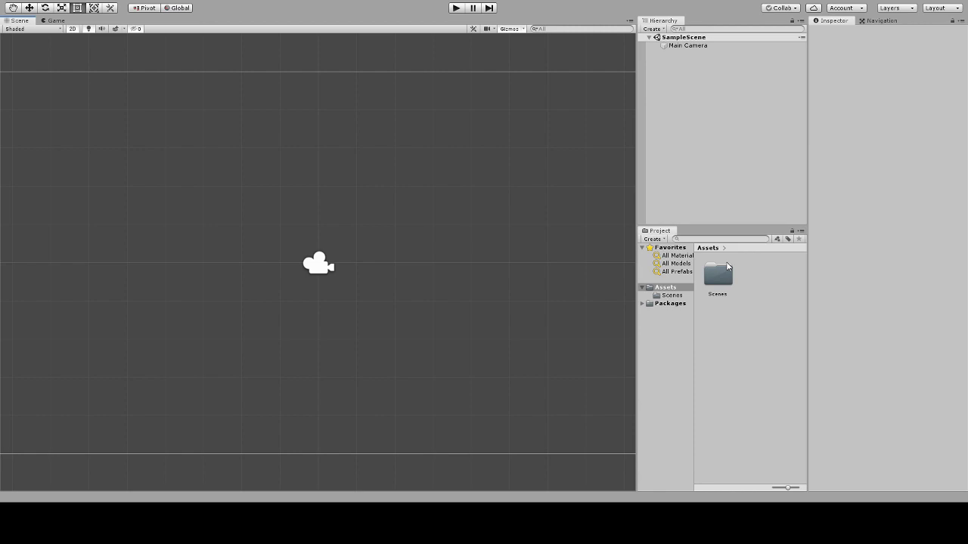
left_click(728, 283)
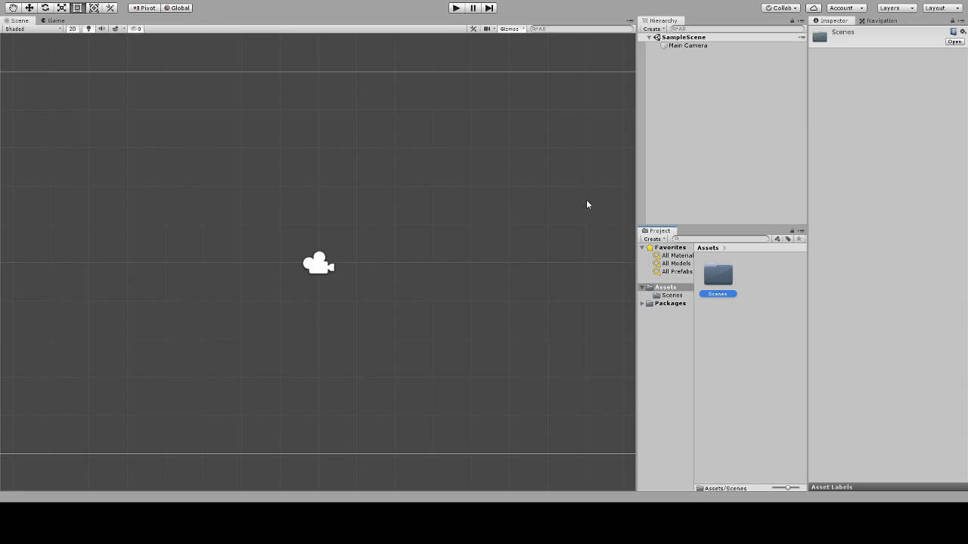
- Switch back to GIMP, handwrite "C#" and "C++" in black beside the character and circle the "C#"
key("alt+Tab")
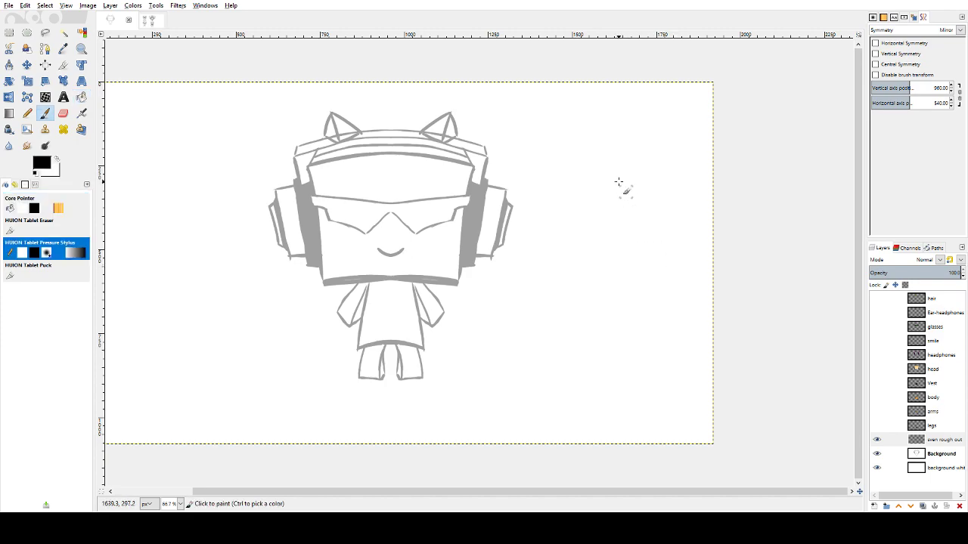
mouse_move(581, 142)
left_mouse_down()
mouse_move(562, 166)
mouse_move(591, 180)
left_mouse_up()
left_click_drag(622, 136, 613, 174)
mouse_move(632, 130)
left_mouse_down()
mouse_move(625, 165)
mouse_move(643, 141)
left_mouse_up()
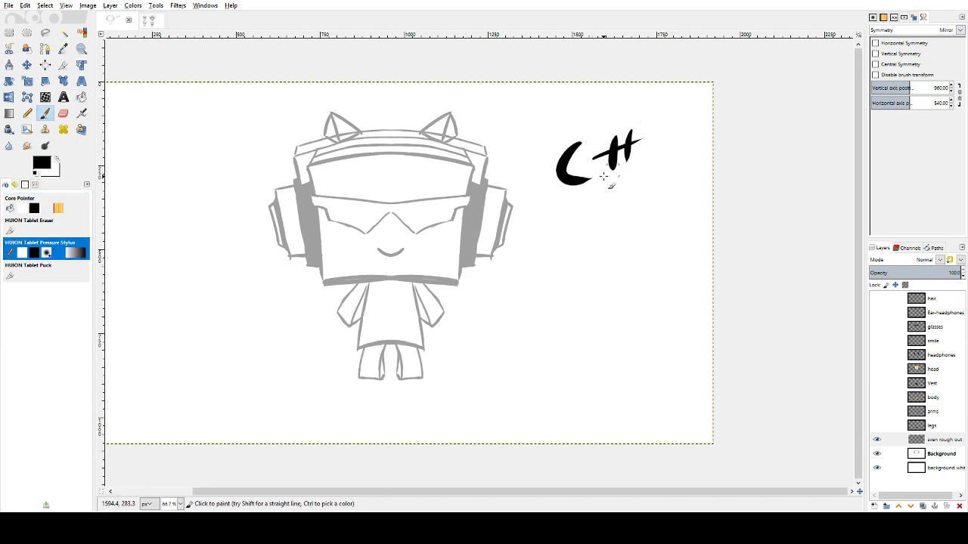
left_click_drag(599, 180, 656, 151)
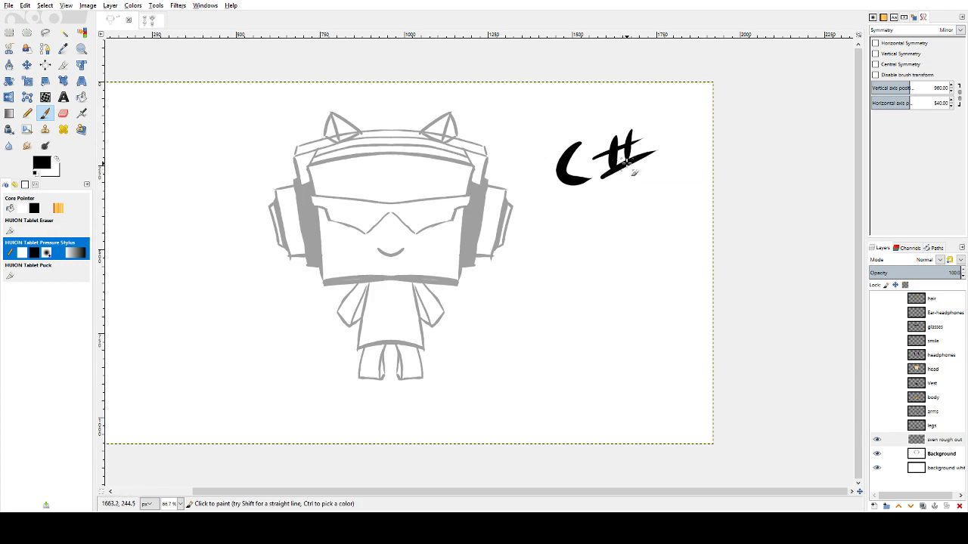
mouse_move(586, 236)
left_mouse_down()
mouse_move(613, 274)
mouse_move(628, 248)
mouse_move(615, 260)
mouse_move(639, 254)
left_mouse_up()
left_click_drag(628, 248, 654, 235)
left_click_drag(651, 102, 590, 121)
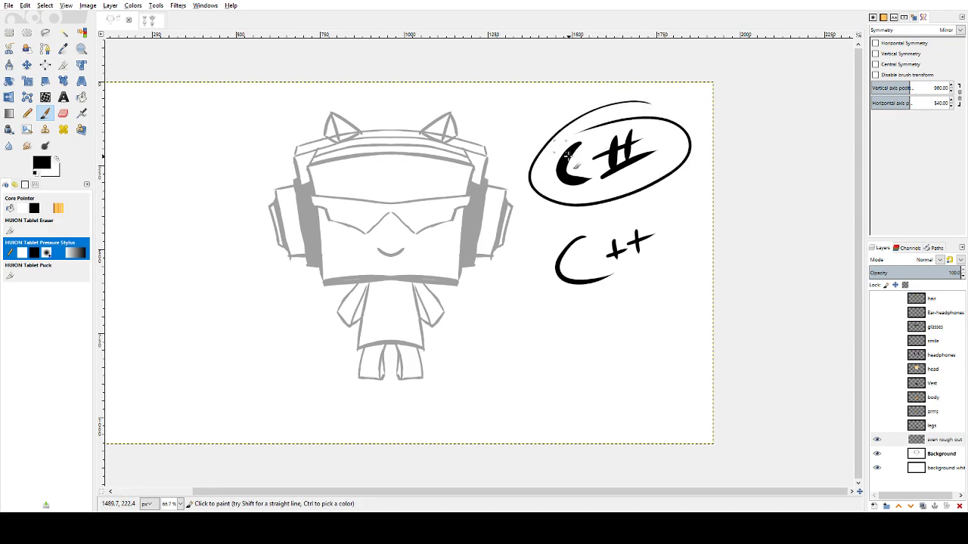
- Handwrite "Sololearn" in black above the circled "C#"
mouse_move(510, 83)
left_mouse_down()
mouse_move(487, 129)
mouse_move(512, 107)
left_mouse_up()
mouse_move(522, 89)
left_mouse_down()
mouse_move(523, 111)
mouse_move(547, 108)
left_mouse_up()
left_click_drag(558, 96, 575, 109)
mouse_move(588, 100)
left_mouse_down()
mouse_move(591, 111)
mouse_move(613, 89)
left_mouse_up()
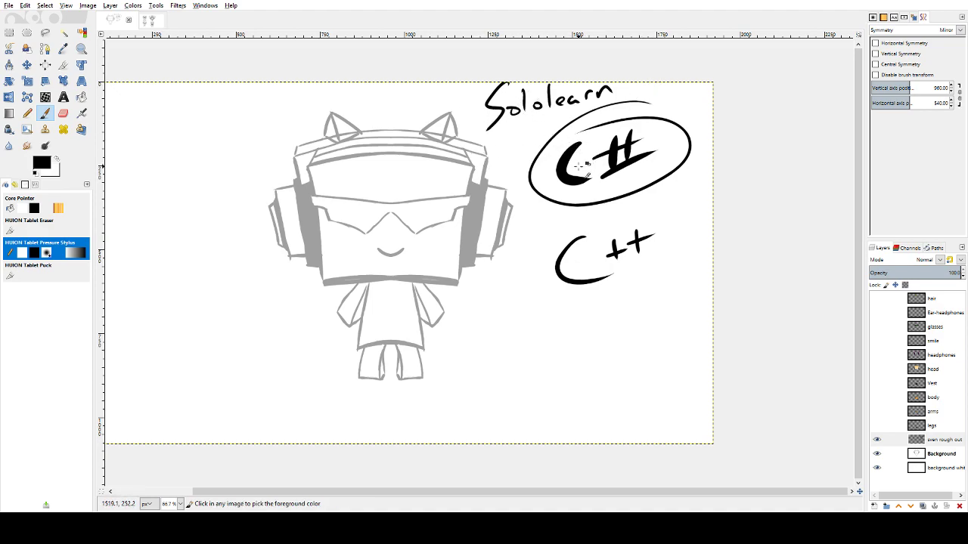
- Undo all the handwritten "Sololearn", "C#" and "C++" strokes beside the character
key("ctrl+z")
key("ctrl+z")
key("ctrl+z")
key("ctrl+z")
key("ctrl+z")
key("ctrl+z")
key("ctrl+z")
key("ctrl+z")
key("ctrl+z")
key("ctrl+z")
key("ctrl+z")
key("ctrl+z")
key("ctrl+z")
key("ctrl+z")
key("ctrl+z")
key("ctrl+z")
key("ctrl+z")
key("ctrl+z")
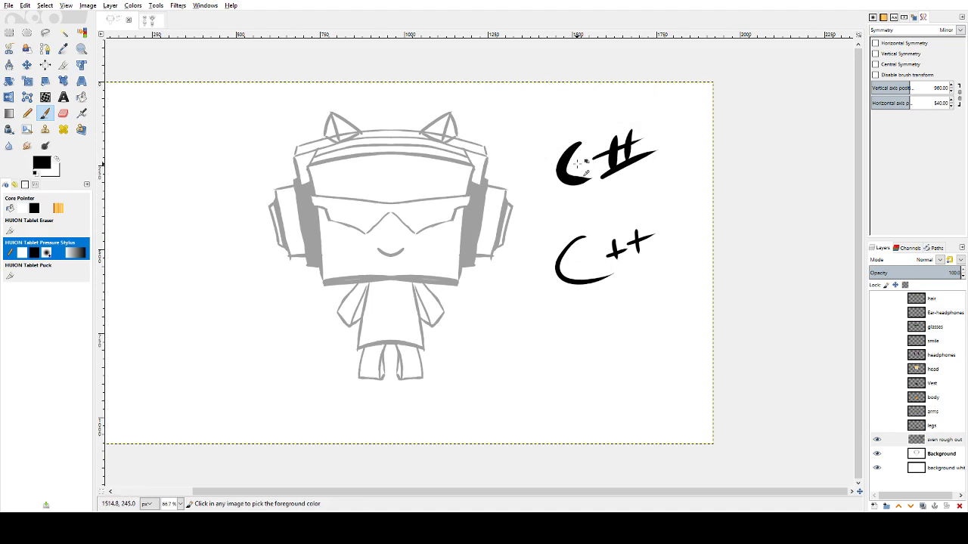
key("ctrl+z")
key("ctrl+z")
key("ctrl+z")
key("ctrl+z")
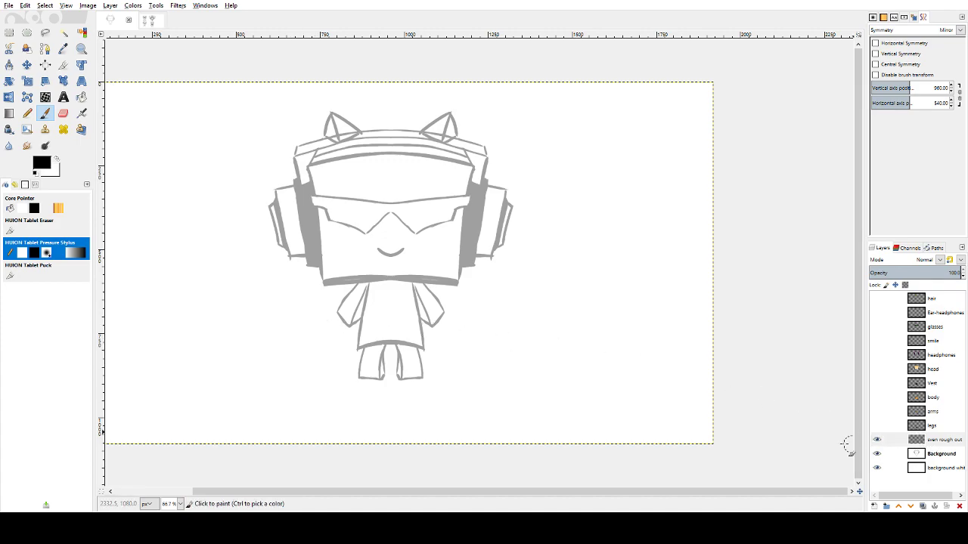
- Sketch a small tilted box in black as the dog's head beside the character's left-hand arm, redrawing its upper edges
mouse_move(297, 327)
left_mouse_down()
mouse_move(329, 320)
mouse_move(333, 345)
mouse_move(299, 338)
mouse_move(304, 351)
mouse_move(356, 341)
mouse_move(329, 325)
mouse_move(338, 340)
mouse_move(340, 316)
mouse_move(345, 331)
mouse_move(328, 316)
left_mouse_up()
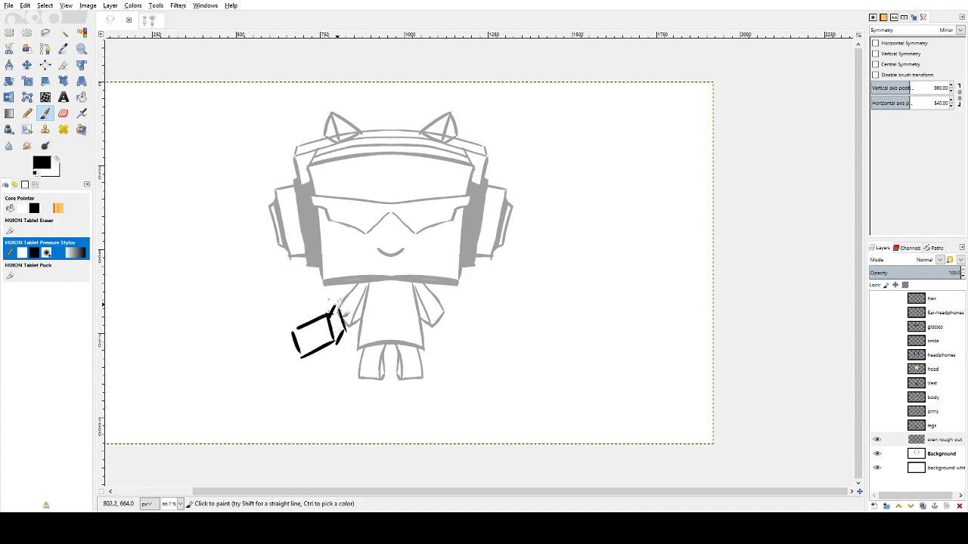
key("ctrl+z")
key("ctrl+z")
mouse_move(322, 316)
left_mouse_down()
mouse_move(346, 331)
mouse_move(334, 342)
mouse_move(347, 346)
mouse_move(332, 304)
left_mouse_up()
key("ctrl+z")
mouse_move(336, 342)
left_mouse_down()
mouse_move(342, 326)
mouse_move(310, 316)
mouse_move(294, 330)
left_mouse_up()
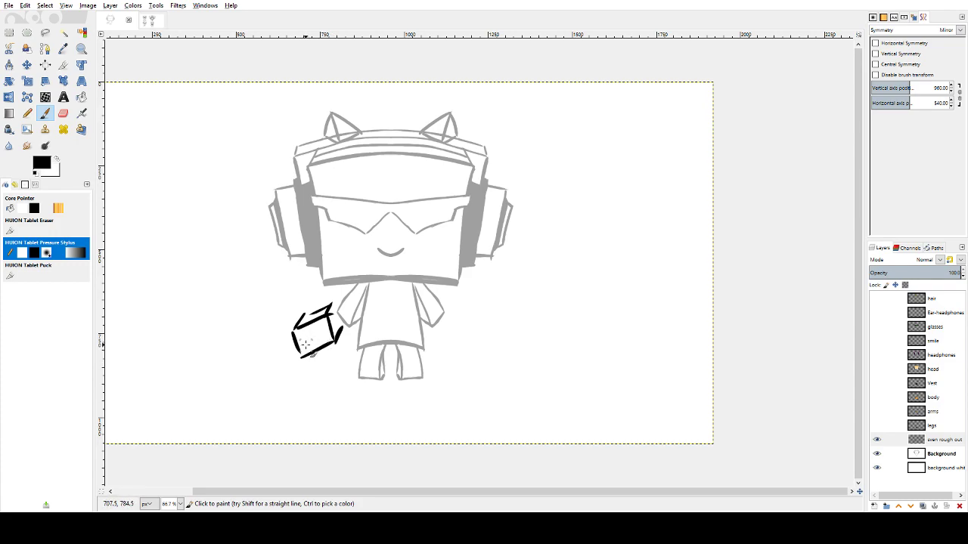
- Paint a blocky snout with a jaw on the dog's head and add two ears on top
mouse_move(304, 344)
left_mouse_down()
mouse_move(323, 329)
mouse_move(328, 348)
mouse_move(310, 337)
mouse_move(307, 352)
mouse_move(317, 341)
mouse_move(307, 363)
left_mouse_up()
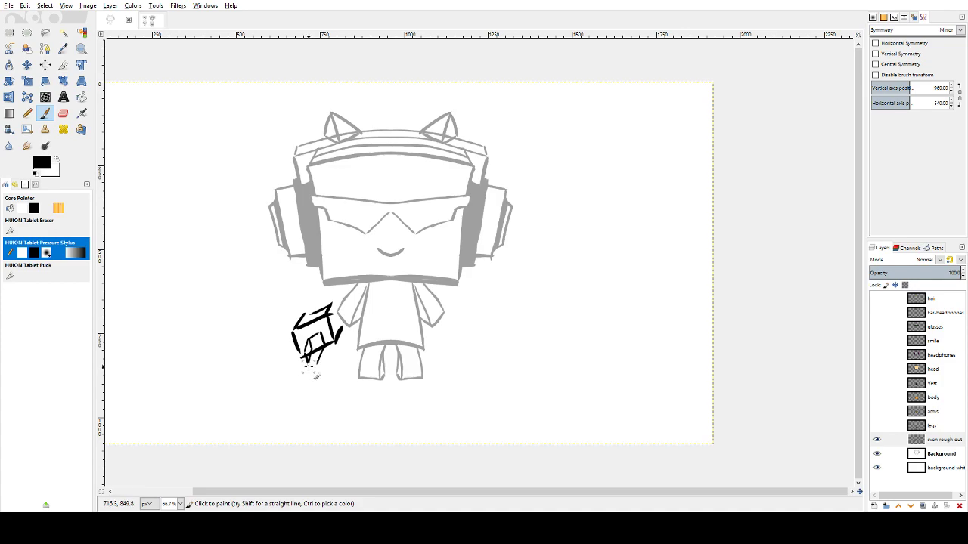
left_click_drag(309, 368, 322, 357)
mouse_move(318, 305)
left_mouse_down()
mouse_move(315, 315)
mouse_move(324, 304)
mouse_move(327, 316)
mouse_move(302, 323)
mouse_move(305, 307)
mouse_move(313, 325)
mouse_move(336, 301)
mouse_move(341, 307)
left_mouse_up()
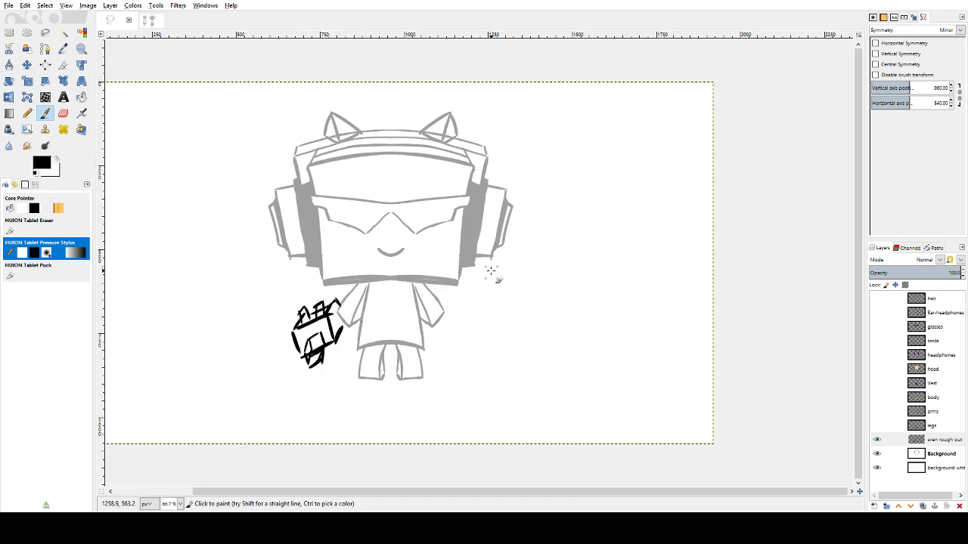
mouse_move(472, 253)
left_mouse_down()
mouse_move(498, 290)
mouse_move(499, 270)
mouse_move(467, 312)
left_mouse_up()
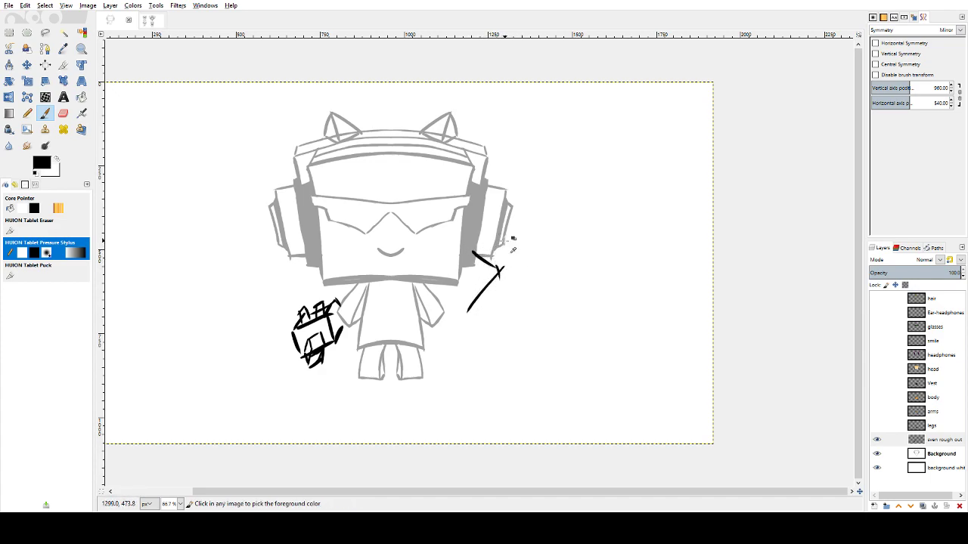
key("ctrl+z")
key("ctrl+z")
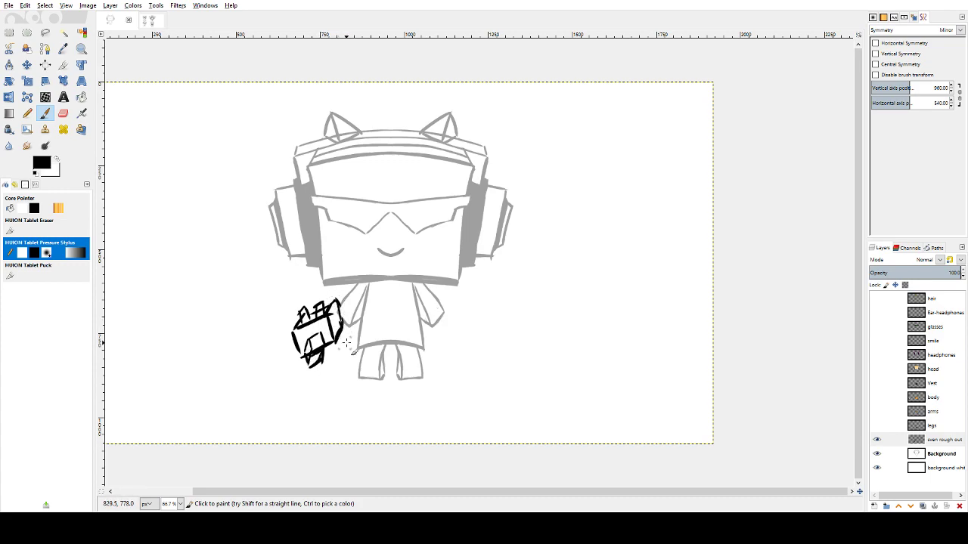
- Sketch the dog's blocky body and legs in black behind and below its head
left_click_drag(341, 324, 363, 326)
mouse_move(334, 347)
left_mouse_down()
mouse_move(340, 364)
mouse_move(362, 353)
left_mouse_up()
mouse_move(310, 368)
left_mouse_down()
mouse_move(330, 365)
mouse_move(333, 375)
mouse_move(344, 363)
mouse_move(346, 375)
left_mouse_up()
mouse_move(347, 378)
left_mouse_down()
mouse_move(328, 385)
mouse_move(332, 395)
mouse_move(303, 369)
mouse_move(302, 383)
left_mouse_up()
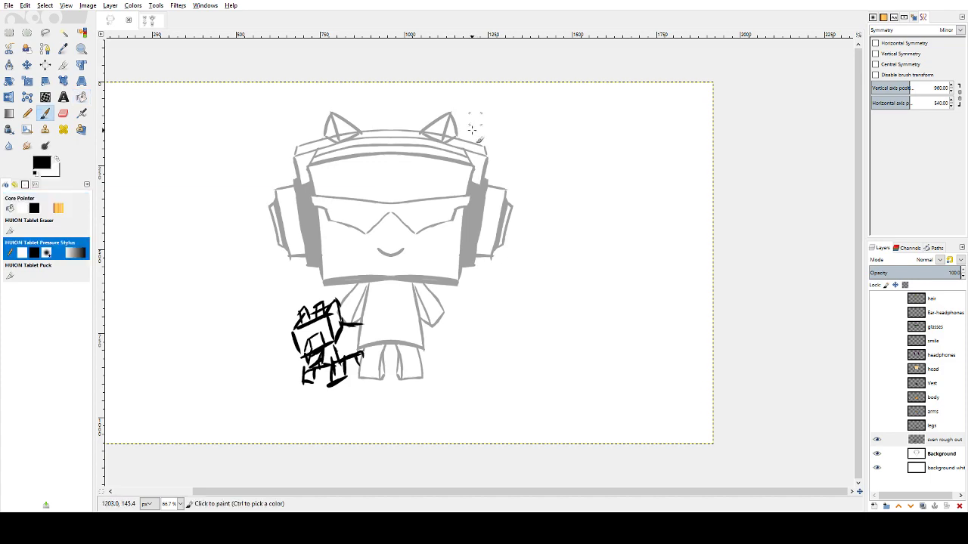
- Sketch a black sword with a crossguard rising diagonally from the character's right-hand arm
left_click_drag(444, 293, 472, 267)
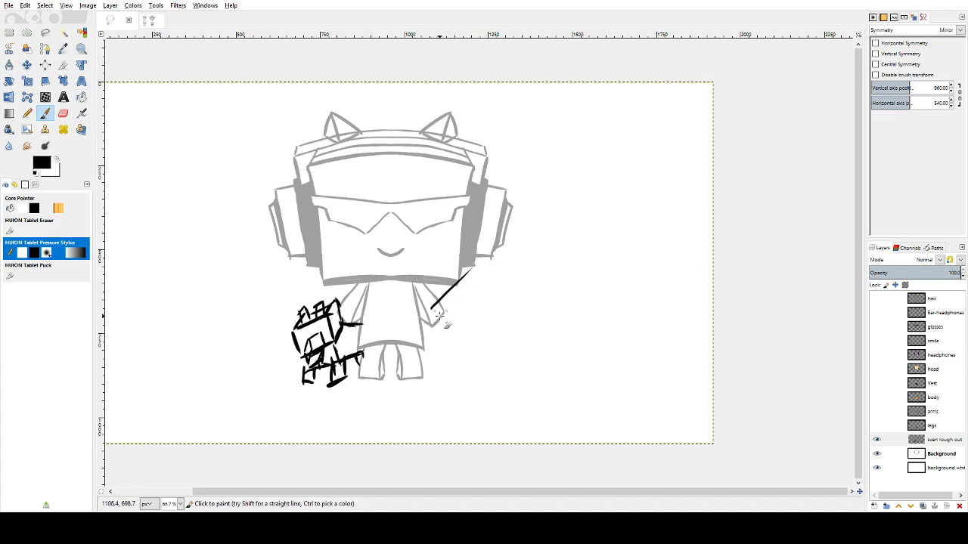
mouse_move(434, 310)
left_mouse_down()
mouse_move(481, 267)
mouse_move(439, 301)
mouse_move(438, 290)
mouse_move(455, 307)
mouse_move(435, 294)
mouse_move(444, 299)
mouse_move(475, 276)
mouse_move(445, 298)
mouse_move(476, 256)
left_mouse_up()
mouse_move(452, 299)
left_mouse_down()
mouse_move(487, 272)
mouse_move(489, 250)
mouse_move(466, 260)
mouse_move(484, 271)
mouse_move(480, 280)
mouse_move(452, 287)
mouse_move(432, 316)
mouse_move(444, 304)
mouse_move(434, 292)
mouse_move(441, 305)
left_mouse_up()
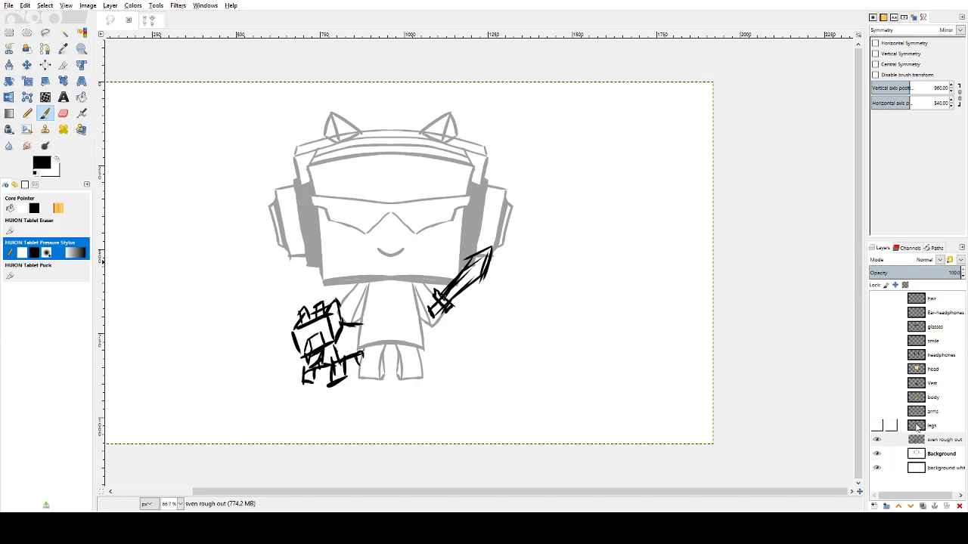
- Make every layer from legs up to hair visible so the fully coloured character shows
left_click(878, 426)
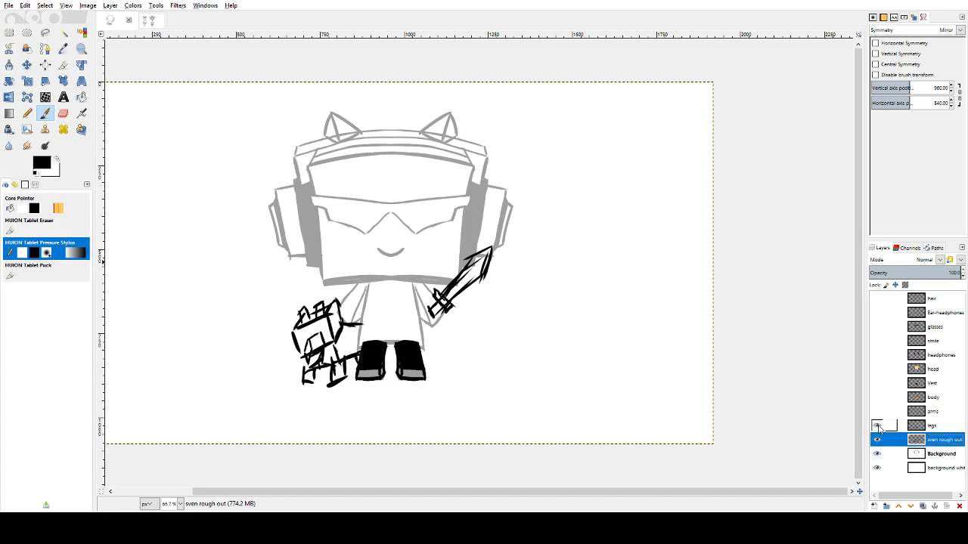
left_click(877, 411)
left_click(877, 397)
left_click(877, 382)
left_click(878, 369)
left_click(877, 355)
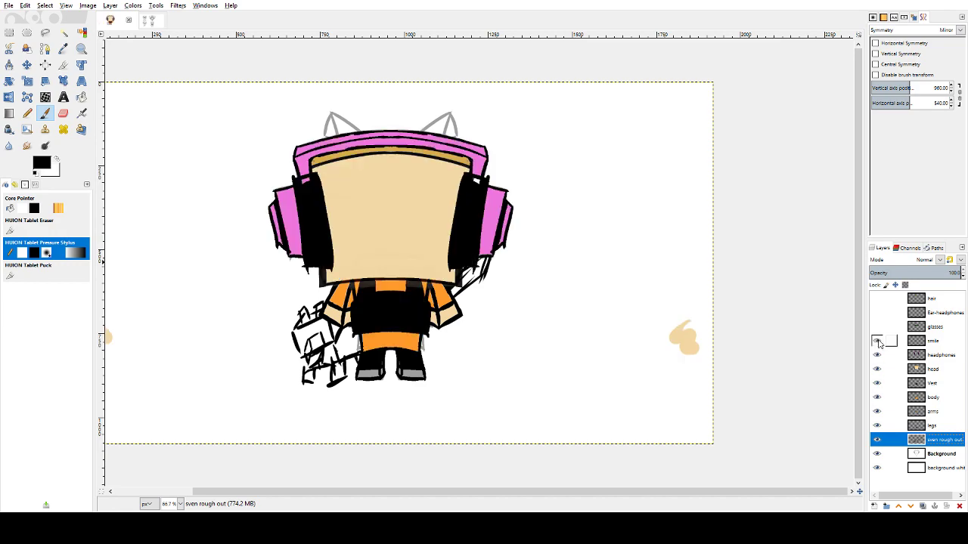
left_click(877, 341)
left_click(877, 327)
left_click(877, 313)
left_click(877, 298)
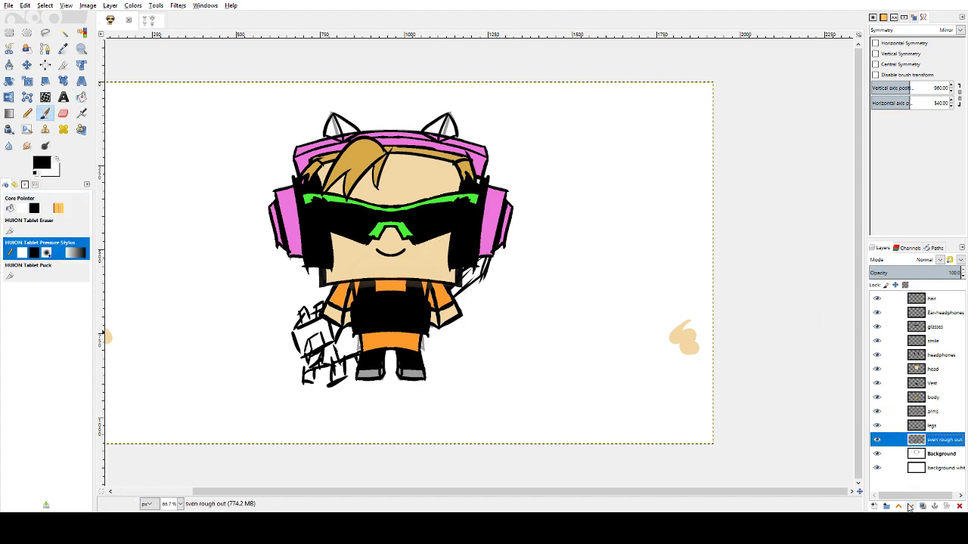
- Add a new layer named "pewdiepie beard" and move it directly above the head layer
left_click(877, 507)
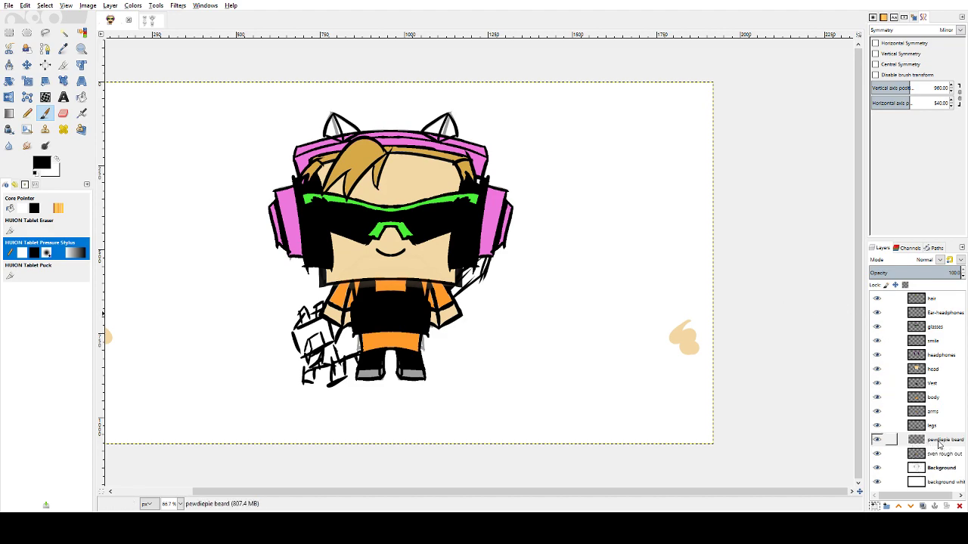
left_click(941, 445)
left_click_drag(942, 445, 949, 375)
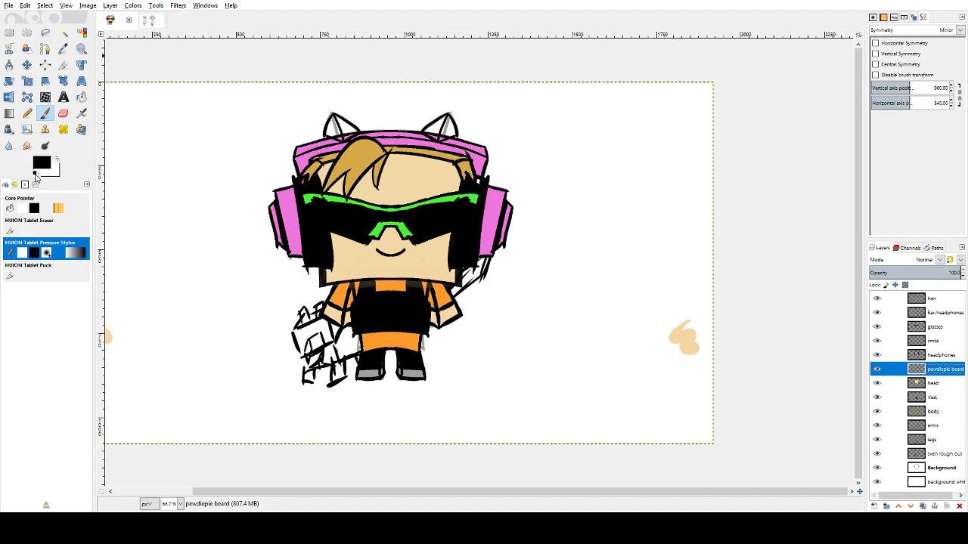
left_click(58, 161)
left_click(57, 161)
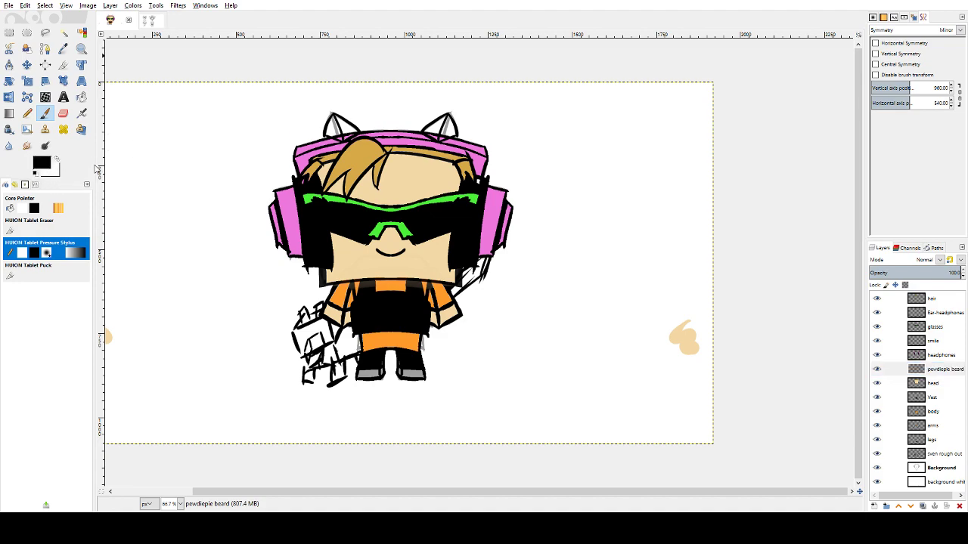
- Set the foreground colour to dark golden brown and enable only vertical symmetry for painting
left_click_drag(74, 152, 81, 146)
left_click_drag(81, 148, 83, 155)
left_click(136, 247)
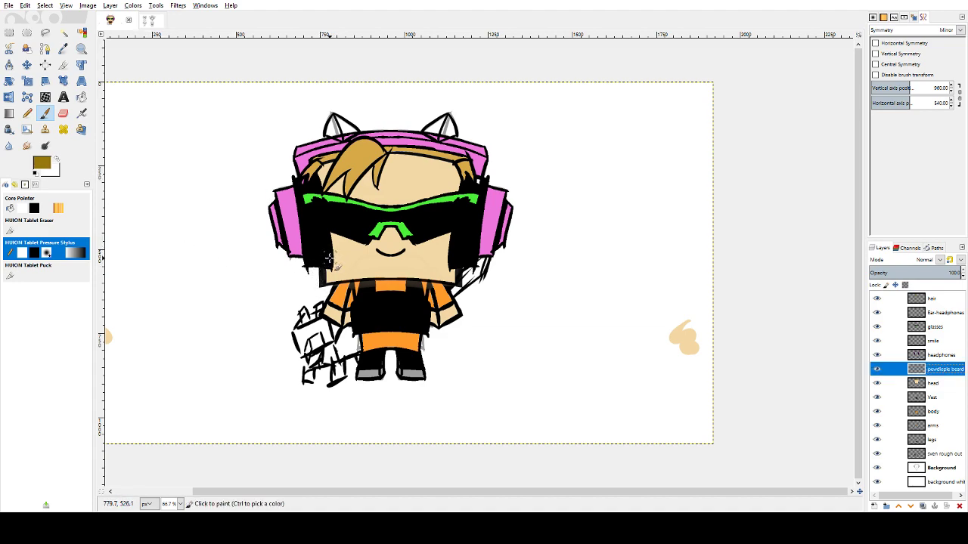
left_click(329, 257)
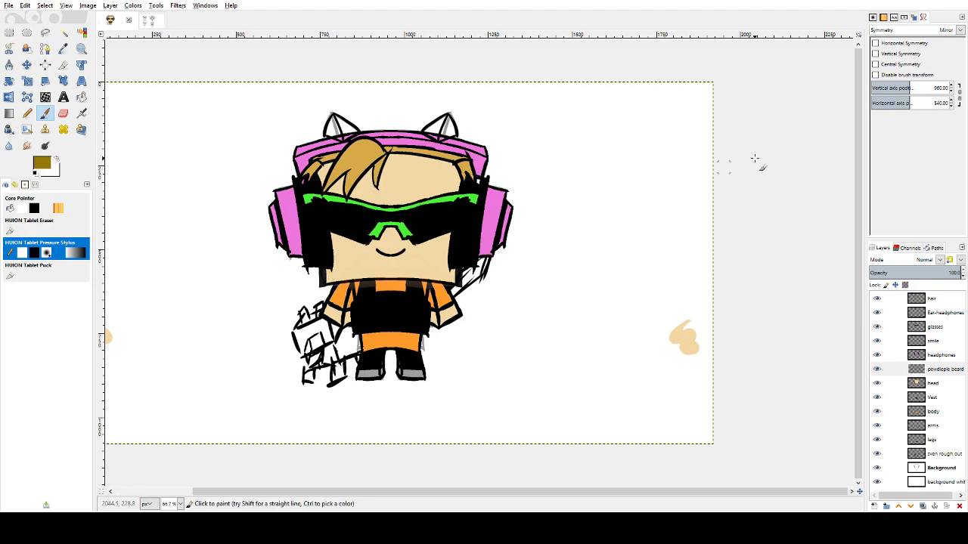
left_click(876, 43)
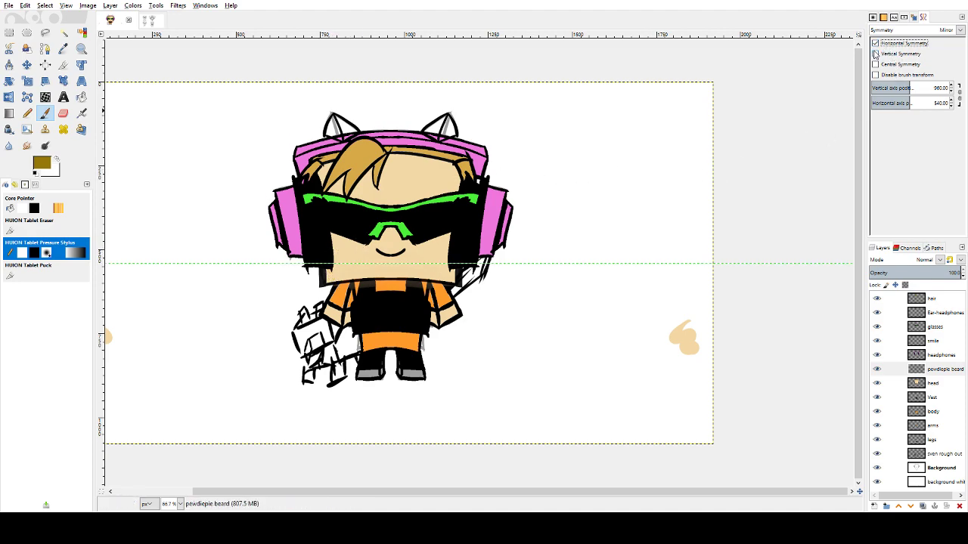
left_click(876, 44)
left_click(876, 54)
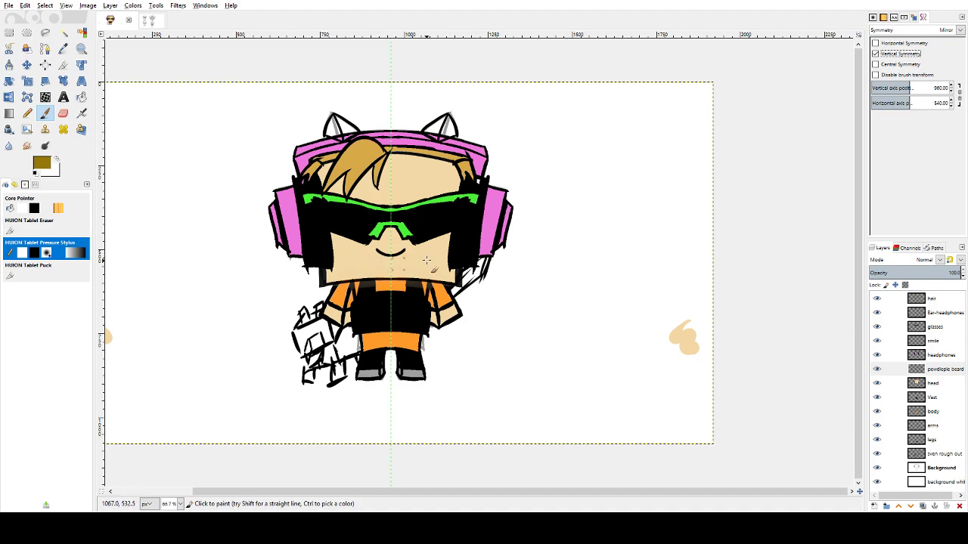
- Paint a mirrored brown beard around the mouth, cheeks and jaw, and lower the beard layer's opacity to about 40
mouse_move(454, 246)
left_mouse_down()
mouse_move(434, 269)
mouse_move(444, 264)
mouse_move(449, 275)
mouse_move(446, 258)
mouse_move(431, 263)
mouse_move(444, 276)
mouse_move(423, 271)
mouse_move(434, 266)
left_mouse_up()
key("ctrl+z")
key("ctrl+z")
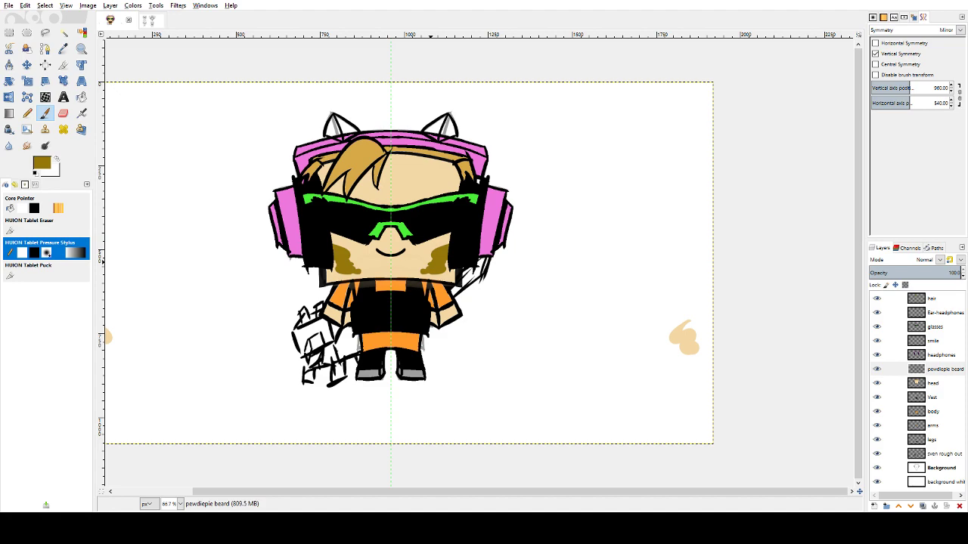
left_click_drag(420, 255, 418, 255)
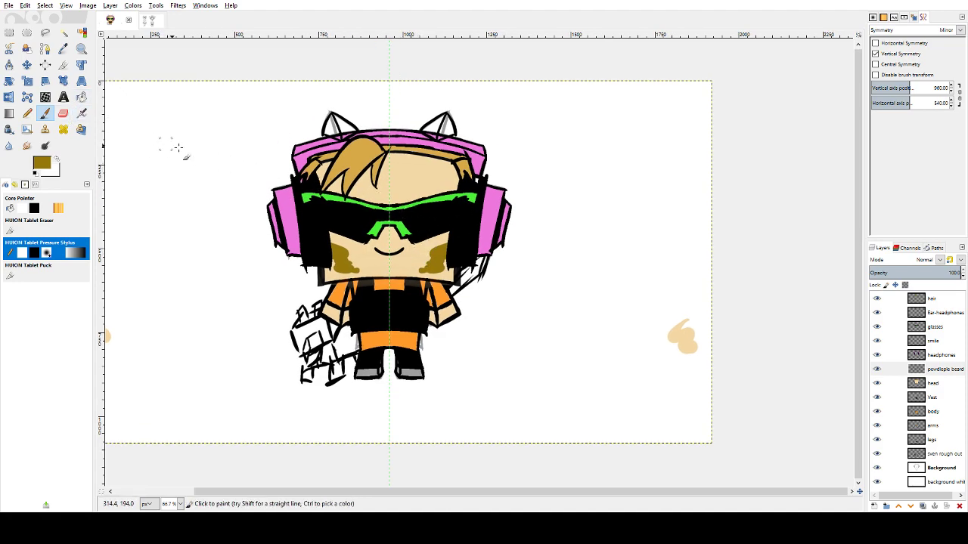
mouse_move(390, 241)
left_mouse_down()
mouse_move(414, 243)
mouse_move(416, 256)
mouse_move(438, 245)
mouse_move(412, 252)
mouse_move(423, 275)
mouse_move(415, 259)
mouse_move(435, 261)
mouse_move(422, 254)
mouse_move(433, 260)
mouse_move(387, 266)
mouse_move(427, 276)
mouse_move(384, 276)
mouse_move(452, 276)
mouse_move(410, 281)
mouse_move(449, 277)
mouse_move(431, 279)
mouse_move(450, 269)
mouse_move(416, 264)
mouse_move(428, 260)
mouse_move(390, 272)
mouse_move(400, 242)
mouse_move(411, 253)
mouse_move(389, 240)
left_mouse_up()
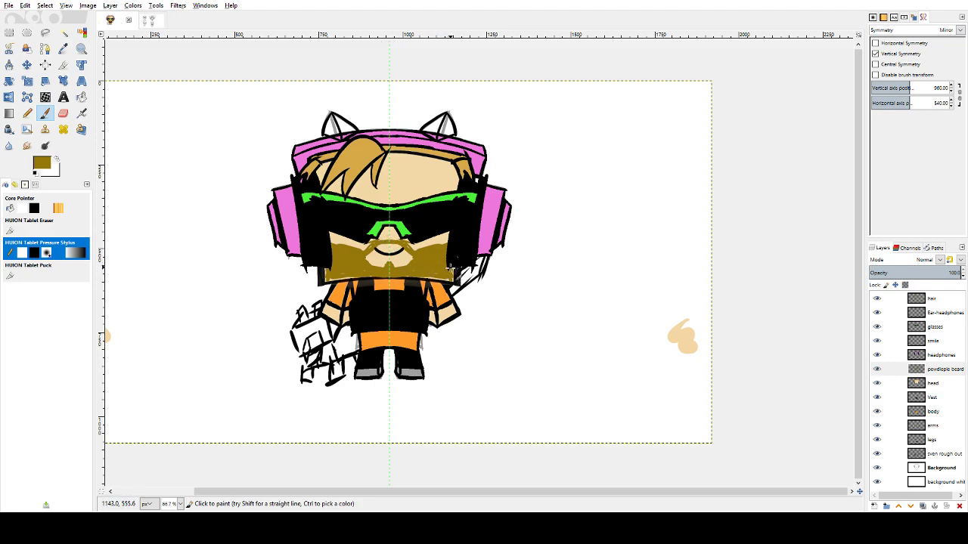
mouse_move(451, 265)
left_mouse_down()
mouse_move(451, 280)
mouse_move(419, 271)
left_mouse_up()
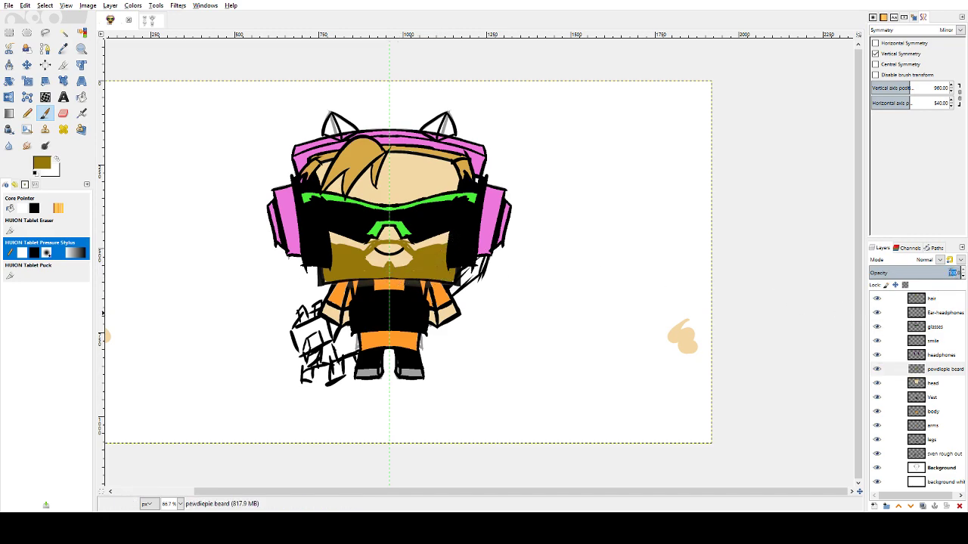
left_click_drag(954, 273, 905, 273)
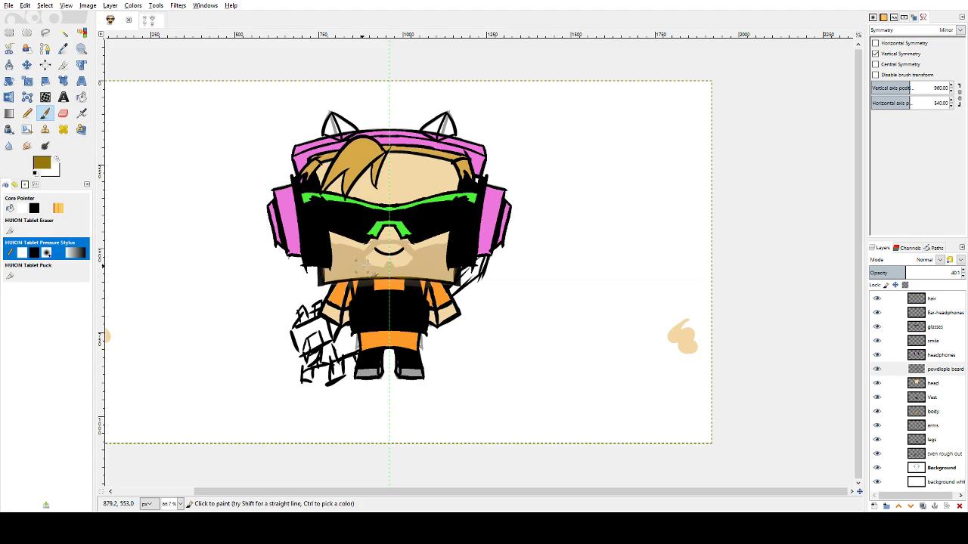
- Duplicate the body layer and hide the original, keeping the copy visible
left_click(935, 411)
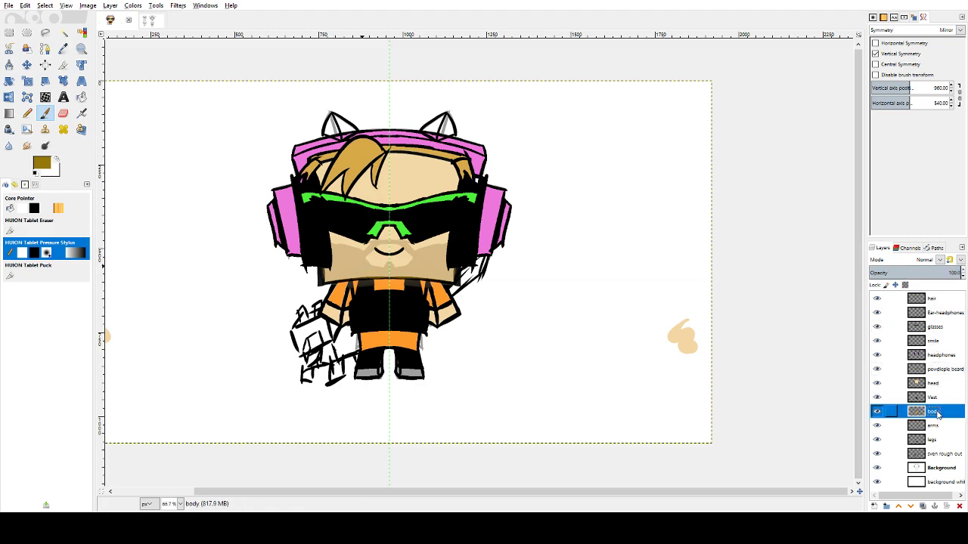
left_click(923, 506)
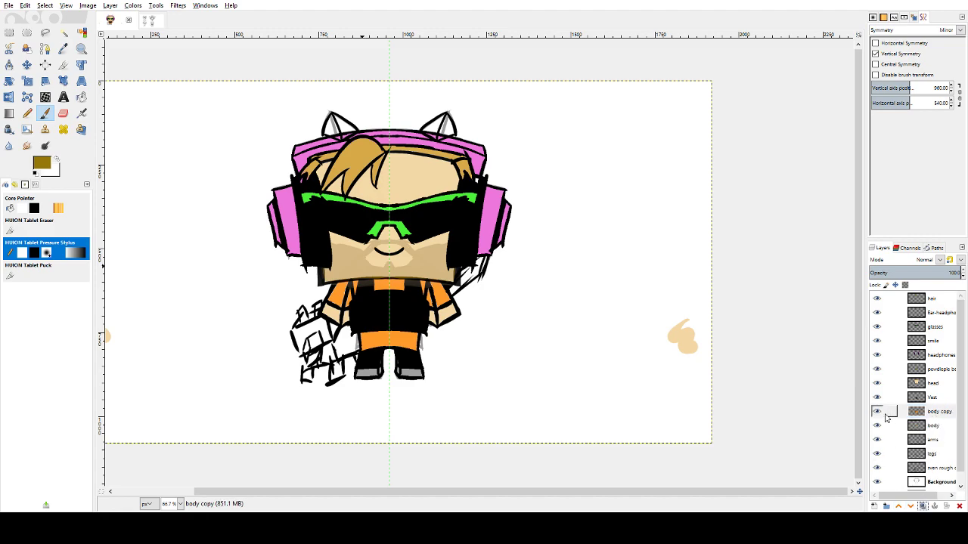
left_click(877, 412)
left_click(939, 427)
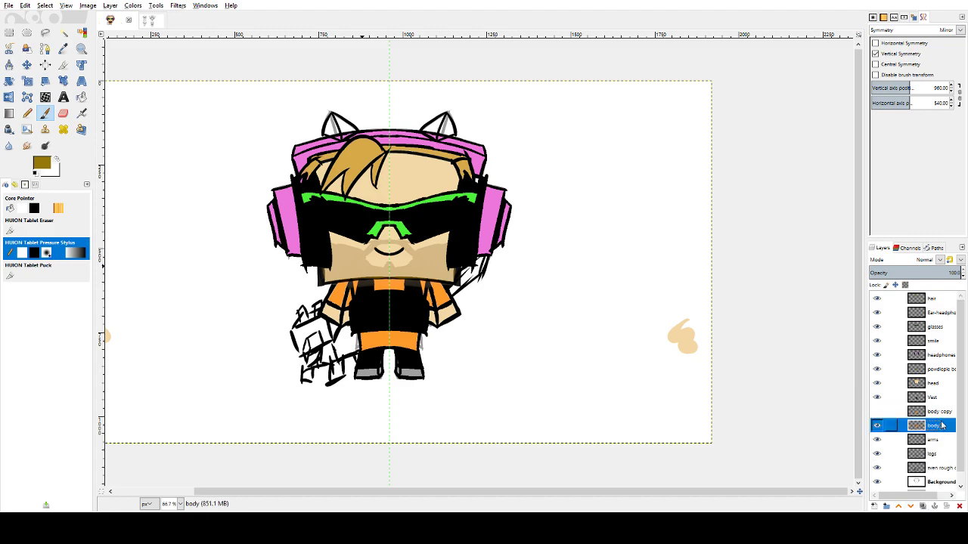
left_click(877, 425)
left_click(878, 411)
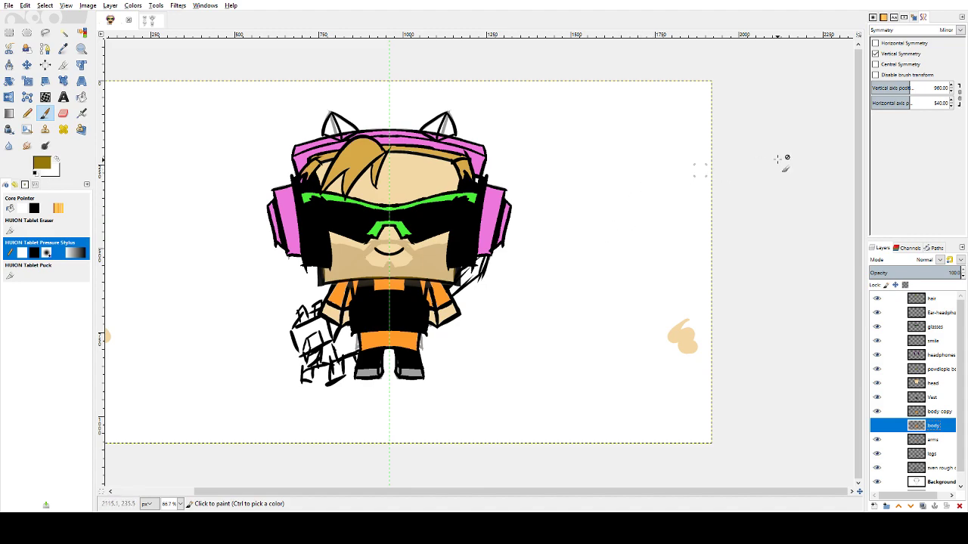
- Try out the Sponge 01 and Grass brushes, and return to the 2. Hardness 050 brush
left_click(873, 18)
left_click(883, 18)
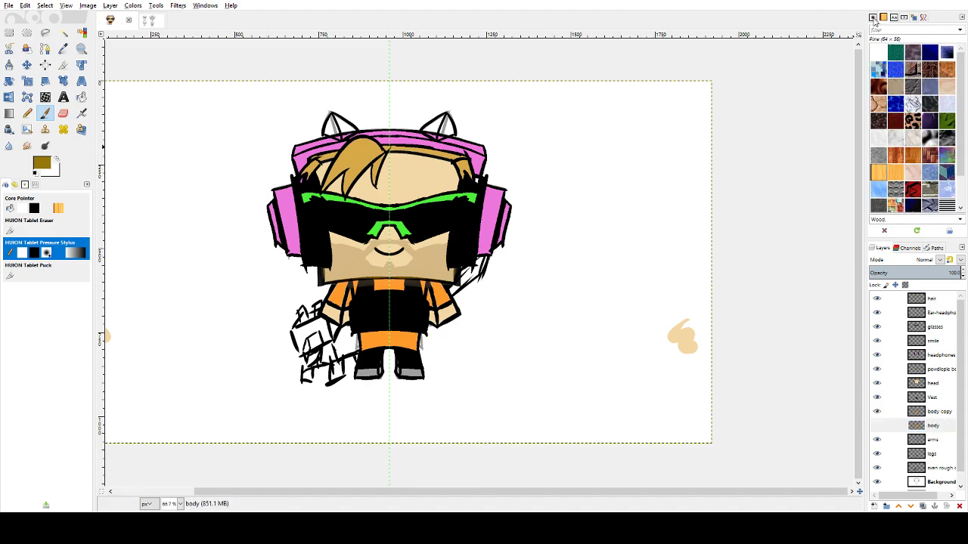
left_click(873, 17)
scroll(957, 97, "down", 2)
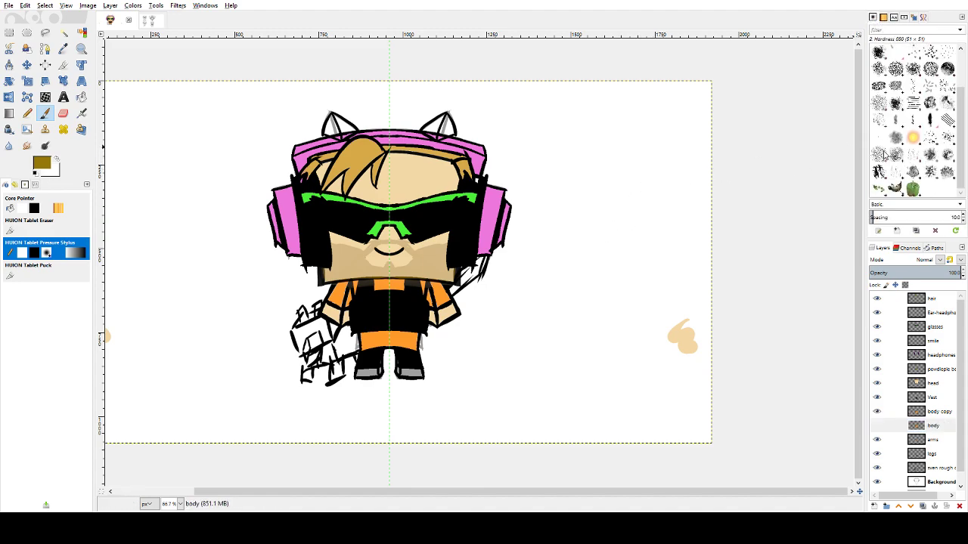
left_click(882, 156)
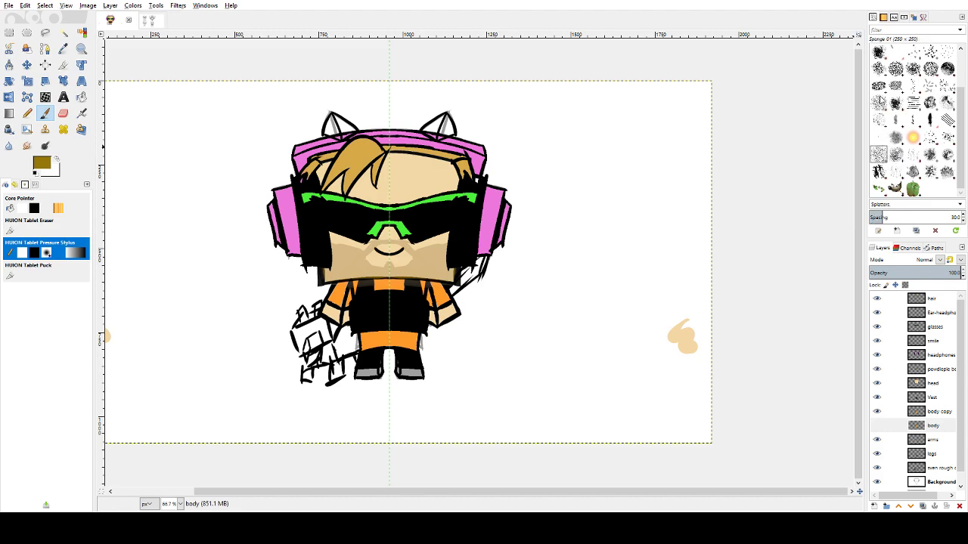
left_click(879, 103)
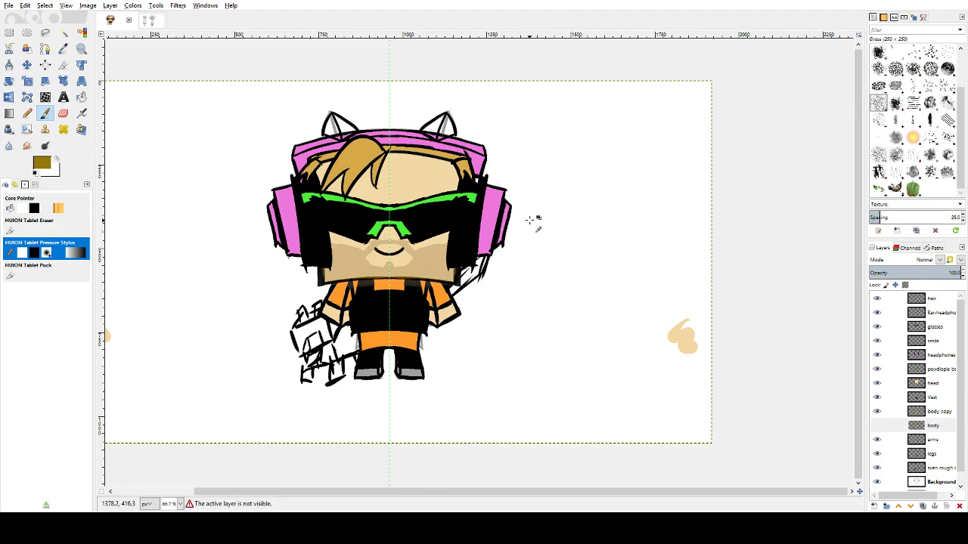
left_click(43, 114)
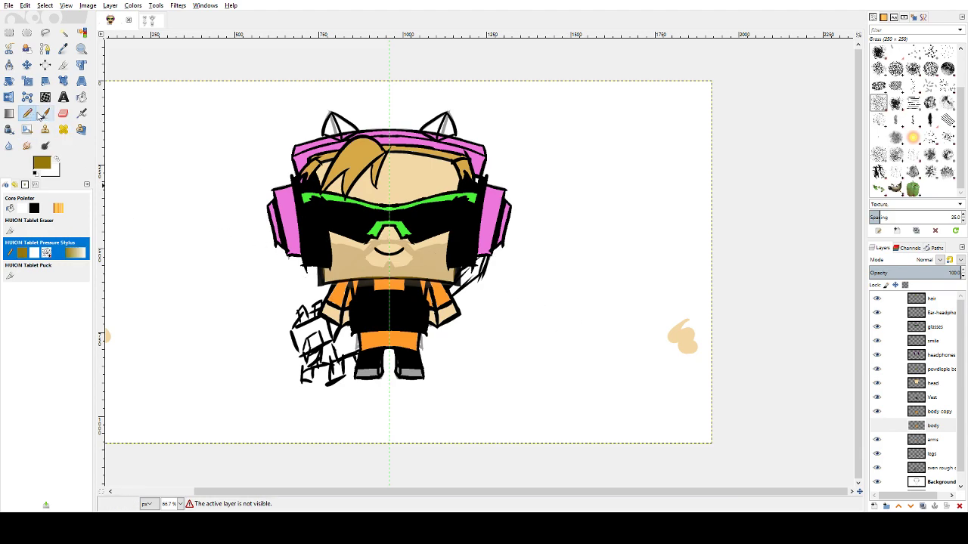
scroll(921, 70, "up", 3)
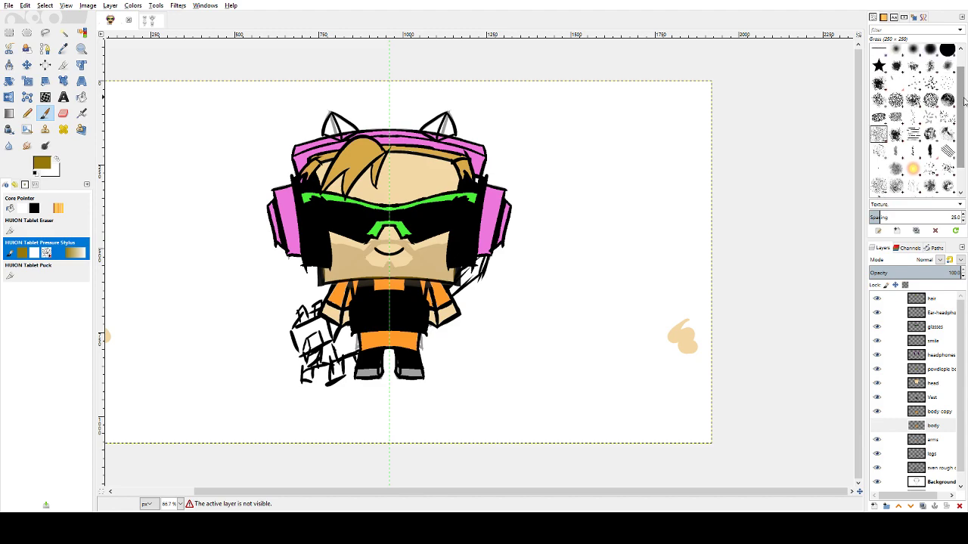
left_click(913, 70)
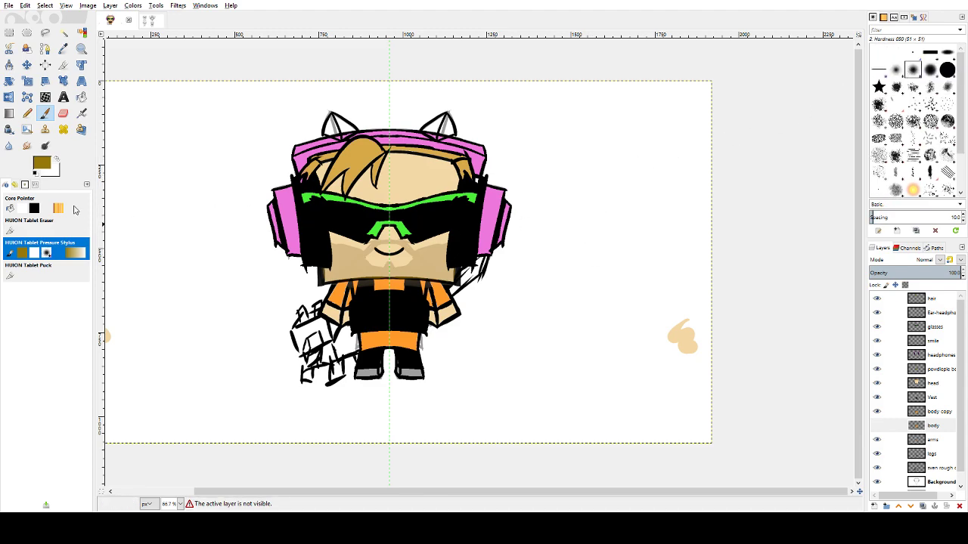
- Show the Paintbrush options, choose the 2. Hardness 100 brush and reset the foreground colour to black
left_click(14, 184)
left_click(25, 184)
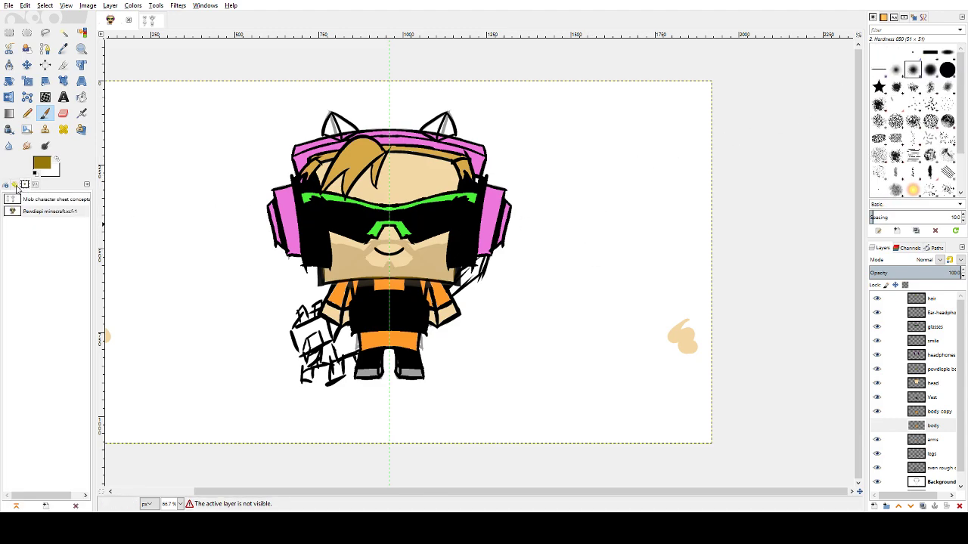
left_click(6, 184)
left_click(23, 185)
left_click(34, 186)
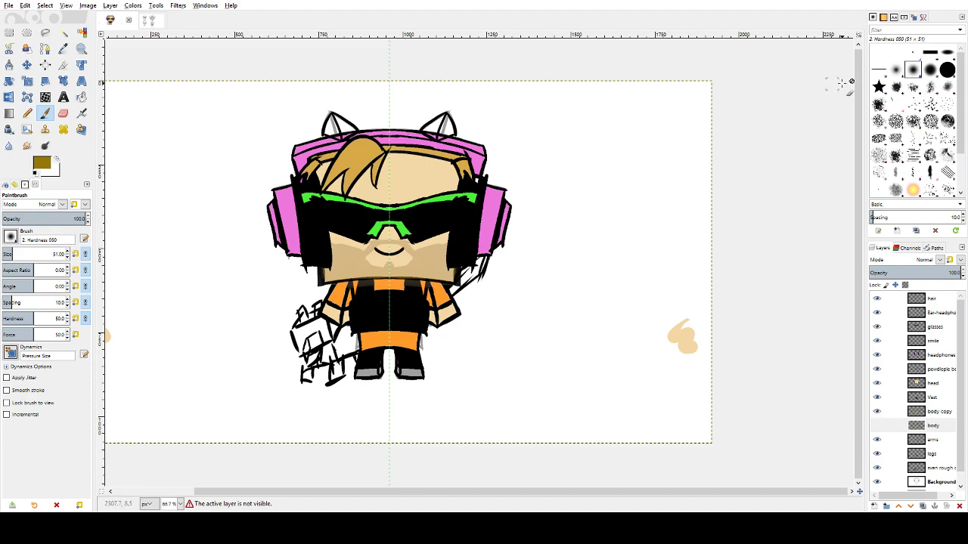
left_click(930, 70)
left_click(947, 70)
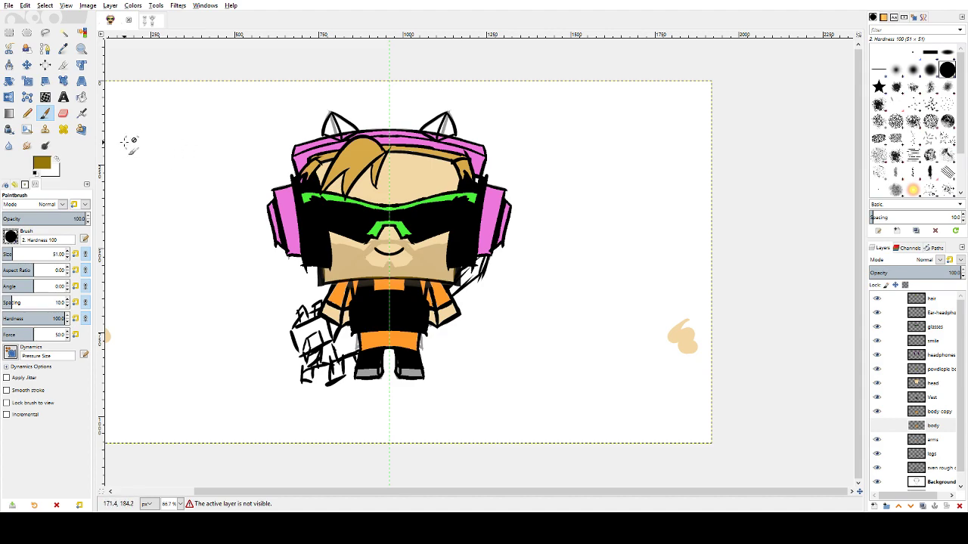
left_click(35, 175)
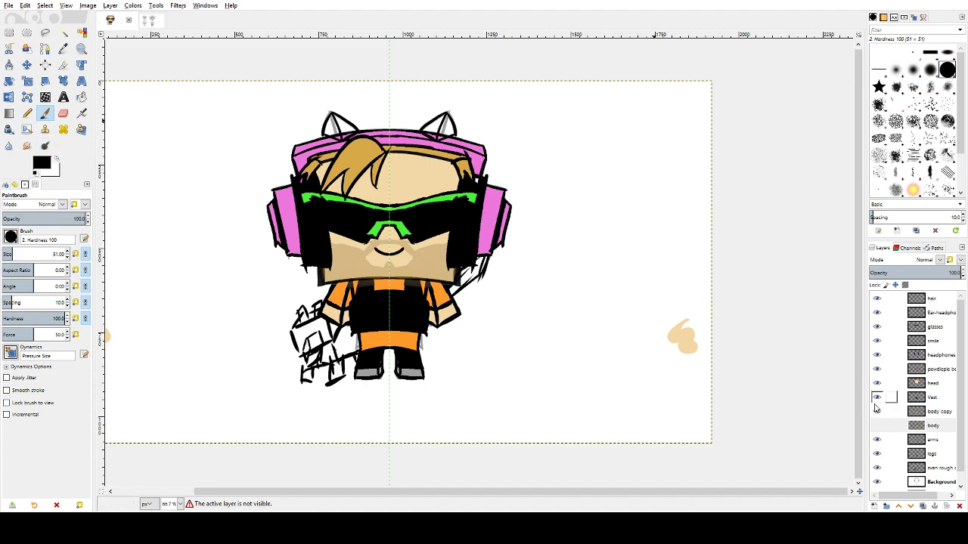
- Make the body copy layer active for painting with the black Paintbrush
left_click(897, 412)
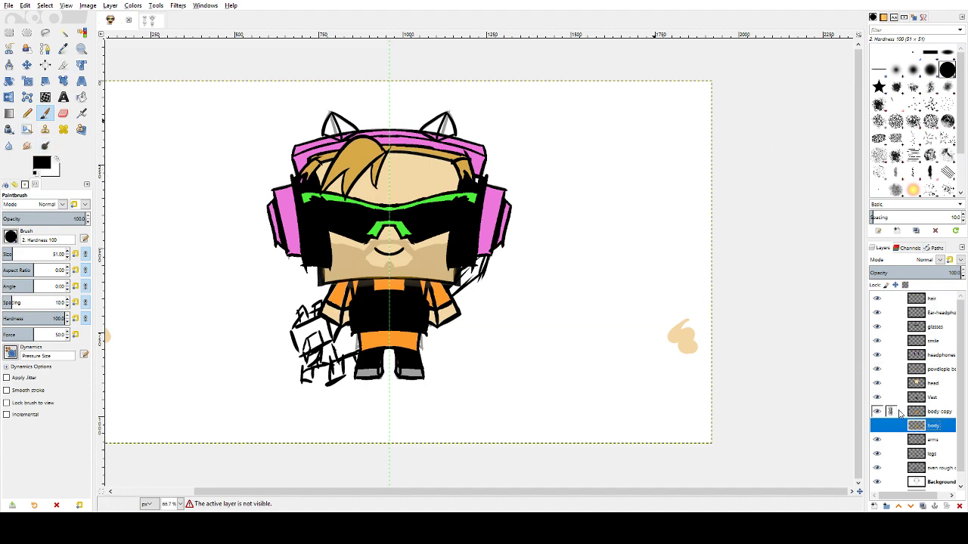
left_click(920, 412)
key("shift+b")
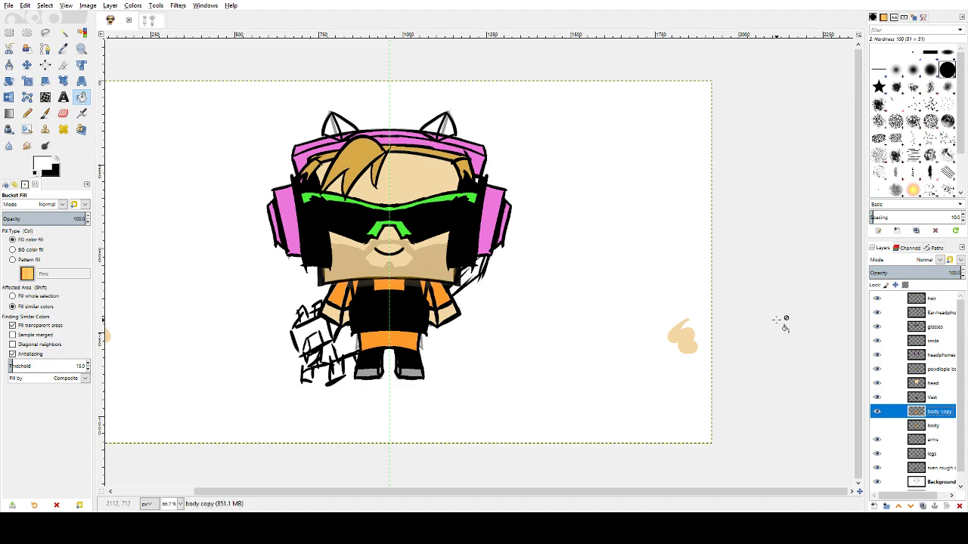
key("p")
key("x")
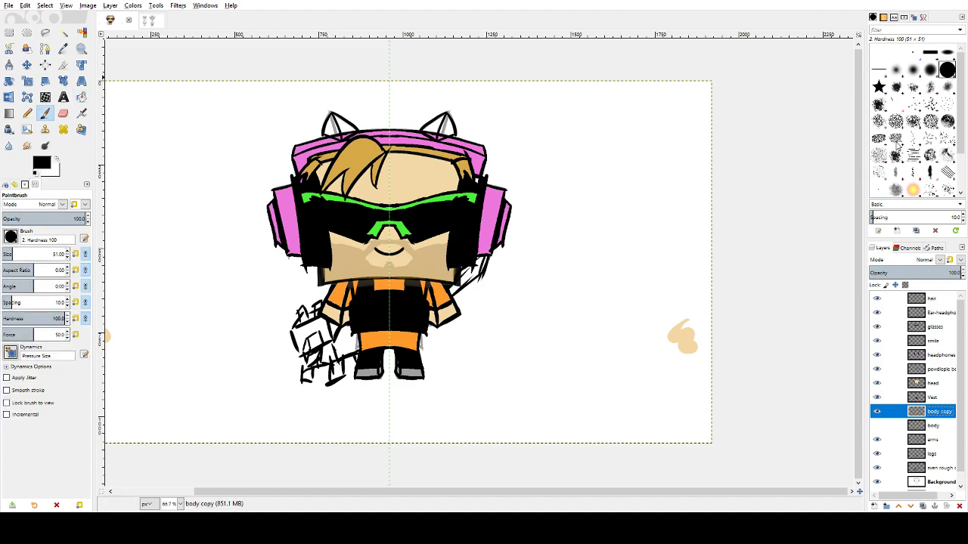
- Try mirrored black strokes with the Cell 02 texture brush on both sides of the character, and undo them
left_click(895, 122)
left_click_drag(642, 145, 629, 268)
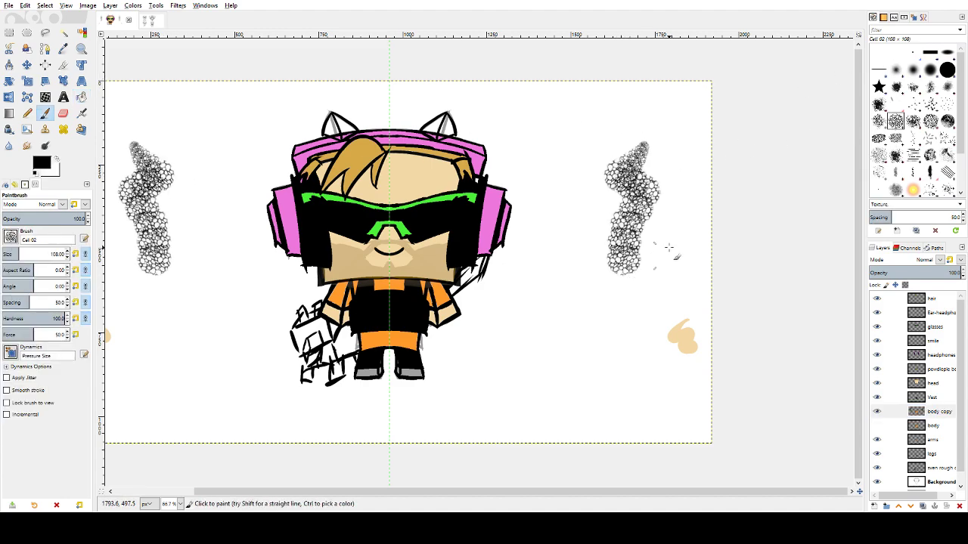
mouse_move(626, 126)
left_mouse_down()
mouse_move(578, 162)
mouse_move(587, 228)
left_mouse_up()
mouse_move(574, 116)
left_mouse_down()
mouse_move(577, 197)
mouse_move(599, 263)
left_mouse_up()
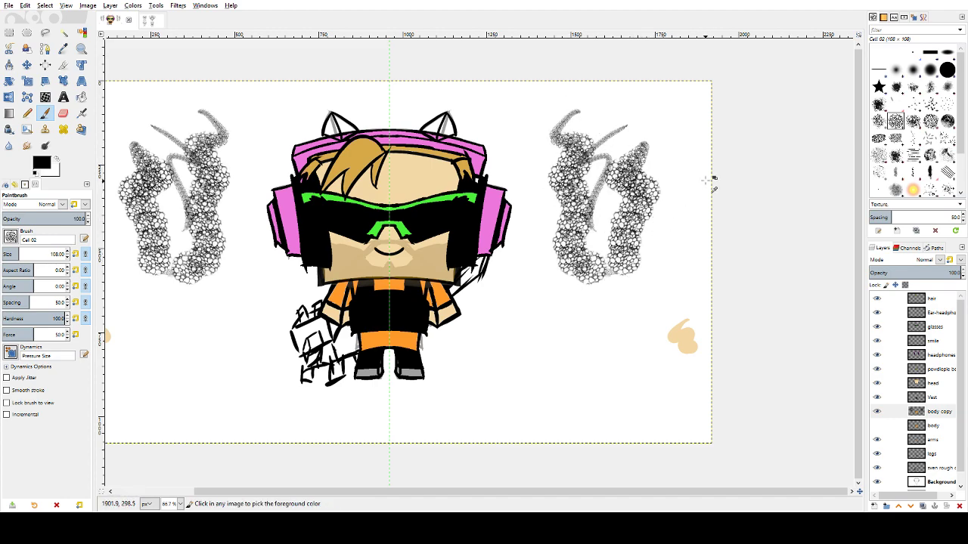
key("ctrl+z")
key("ctrl+z")
key("ctrl+z")
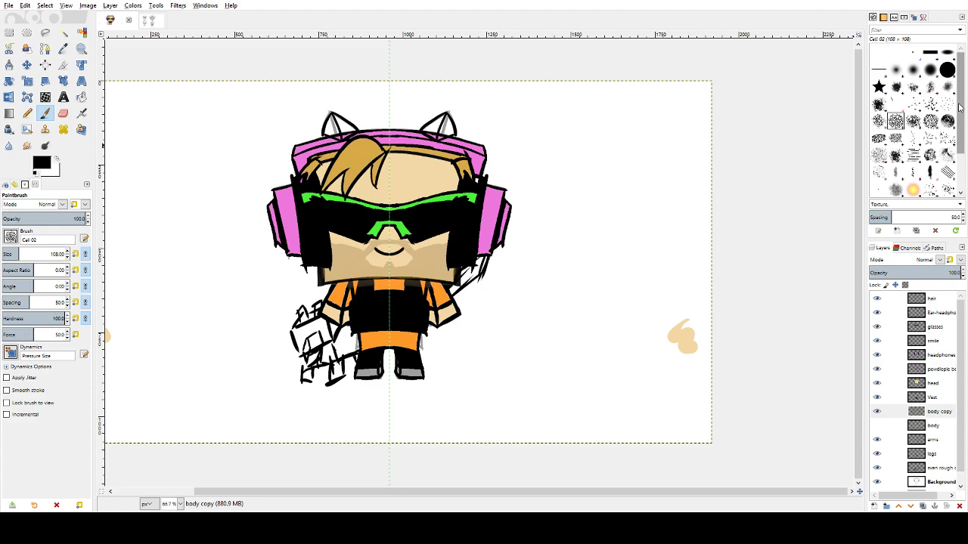
- Switch to Bucket Fill with white as the foreground colour and hide the Vest layer
key("shift+b")
key("x")
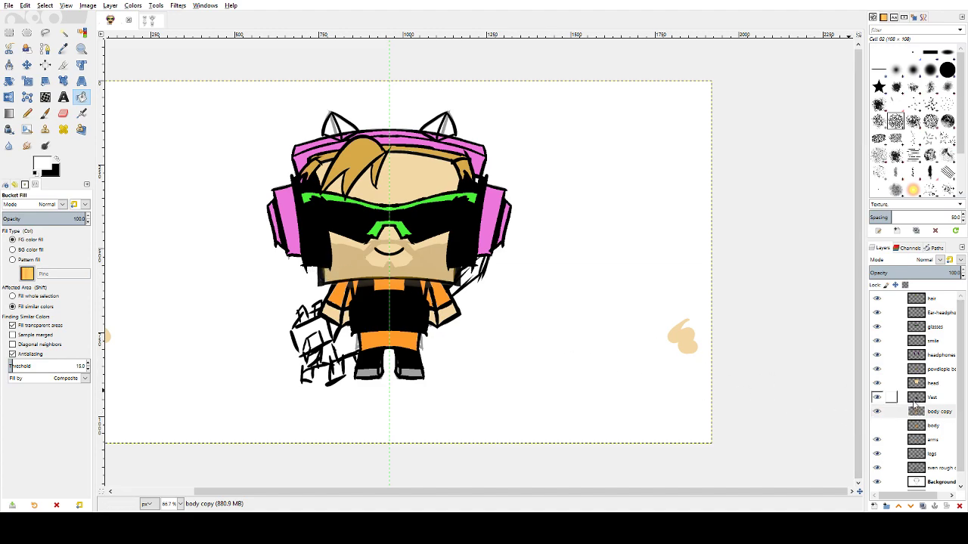
left_click(876, 398)
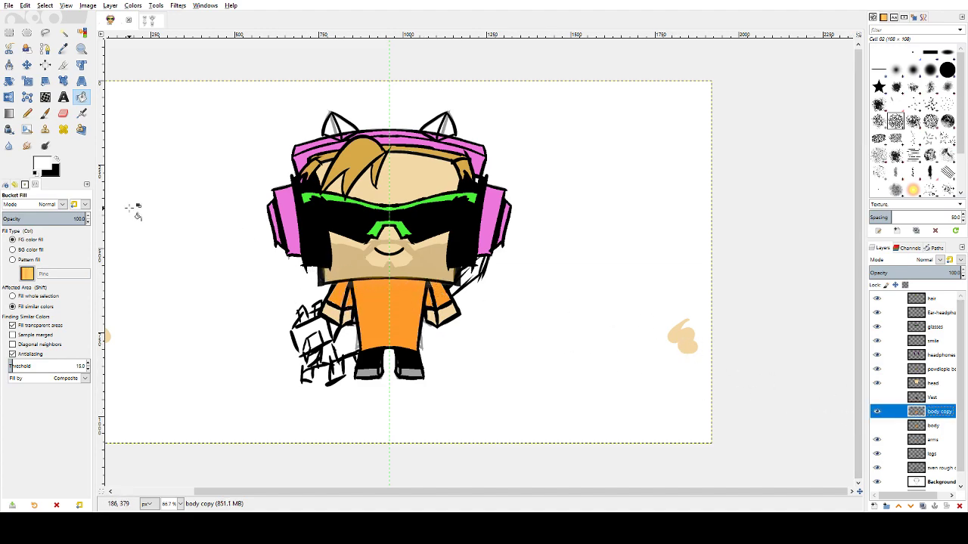
- Try to select the orange torso on the body copy layer with Fuzzy Select
left_click(65, 37)
left_click_drag(366, 293, 372, 331)
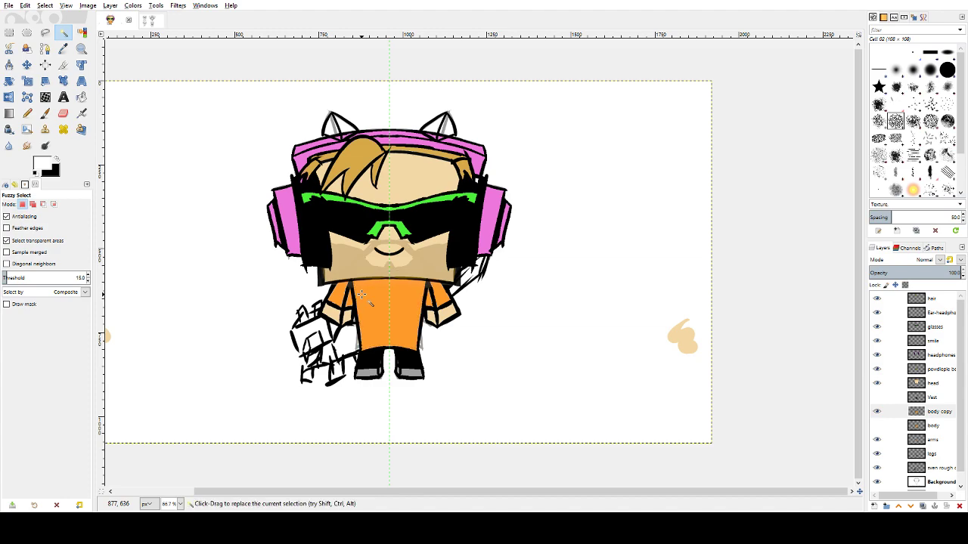
left_click_drag(363, 293, 404, 346)
left_click_drag(404, 305, 385, 289)
left_click(387, 290)
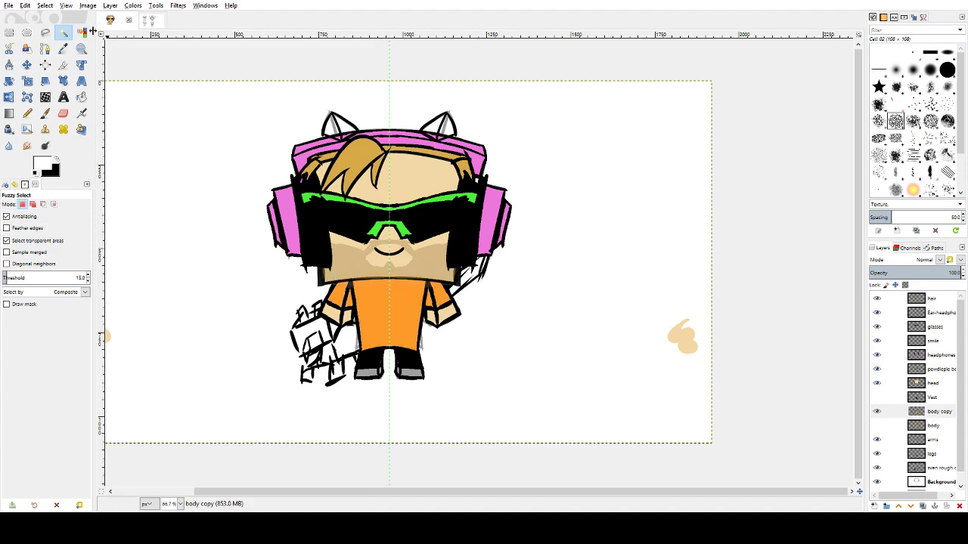
left_click(32, 205)
left_click(45, 32)
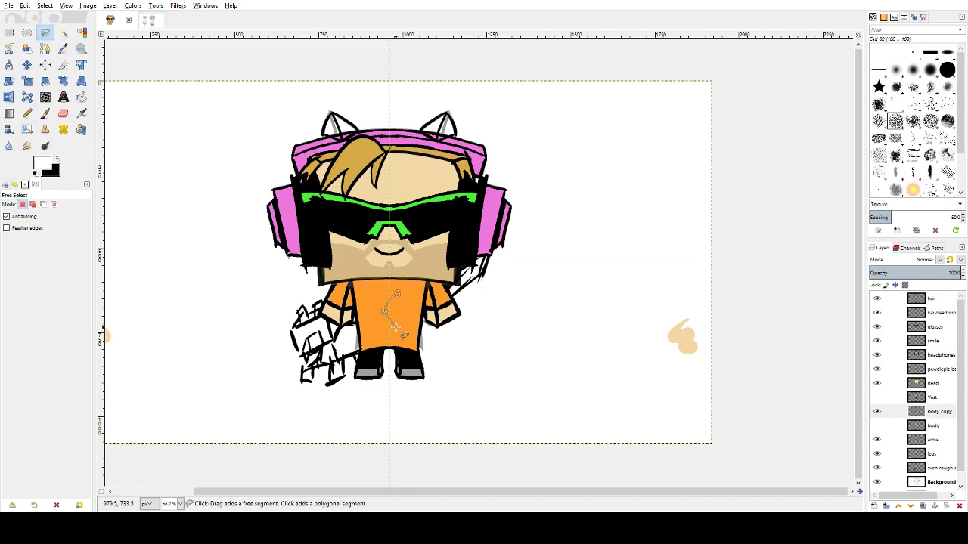
left_click(384, 311)
left_click(397, 294)
key("Escape")
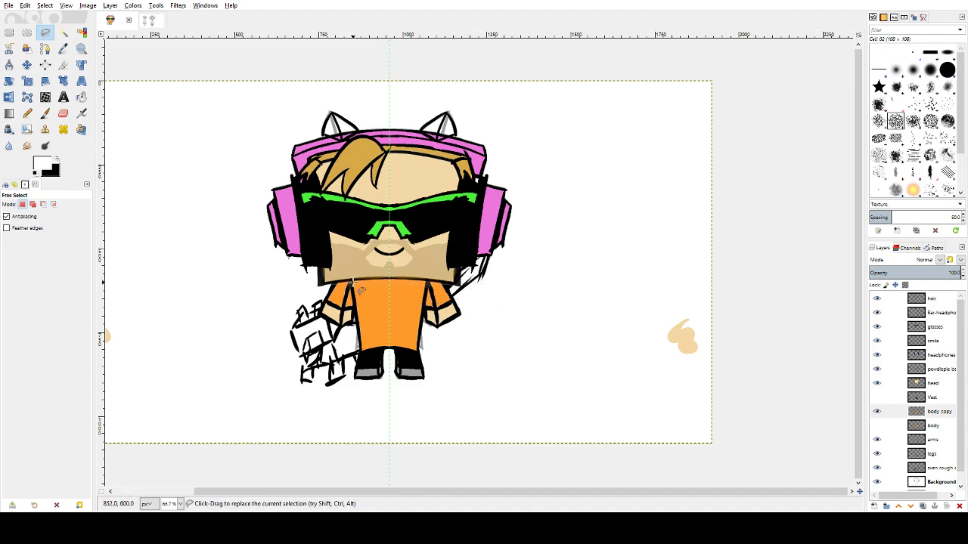
- Outline the orange torso on the body copy layer with a closed Free Select polygon
left_click(353, 280)
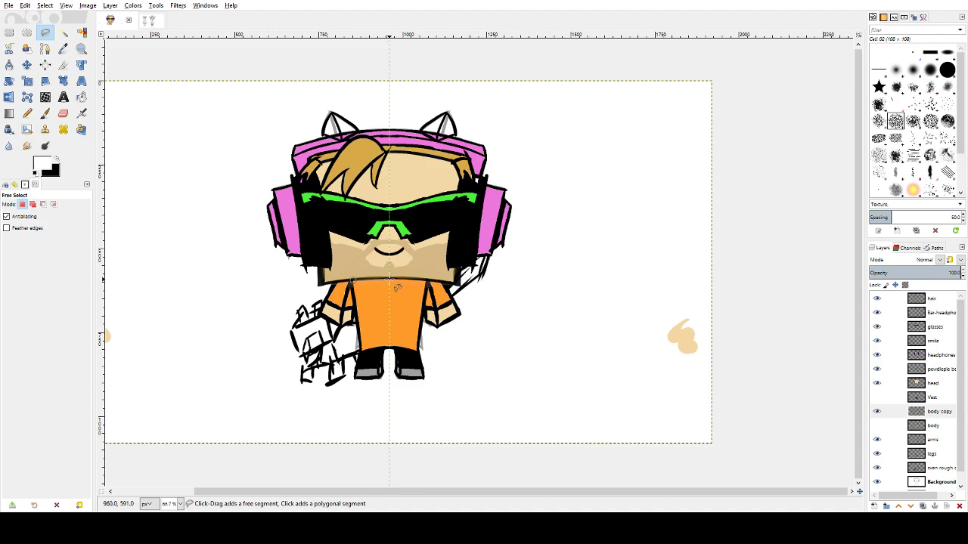
left_click(389, 279)
left_click(427, 282)
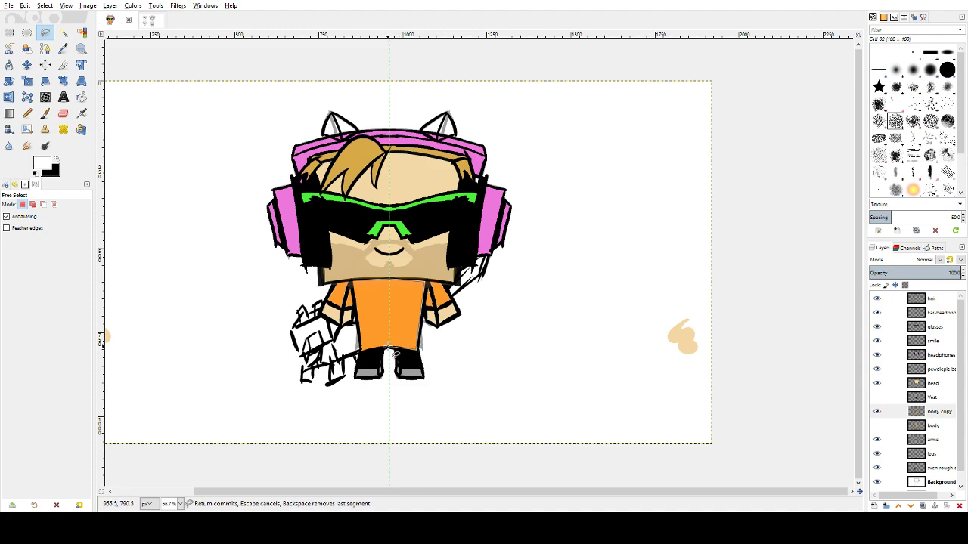
left_click(359, 350)
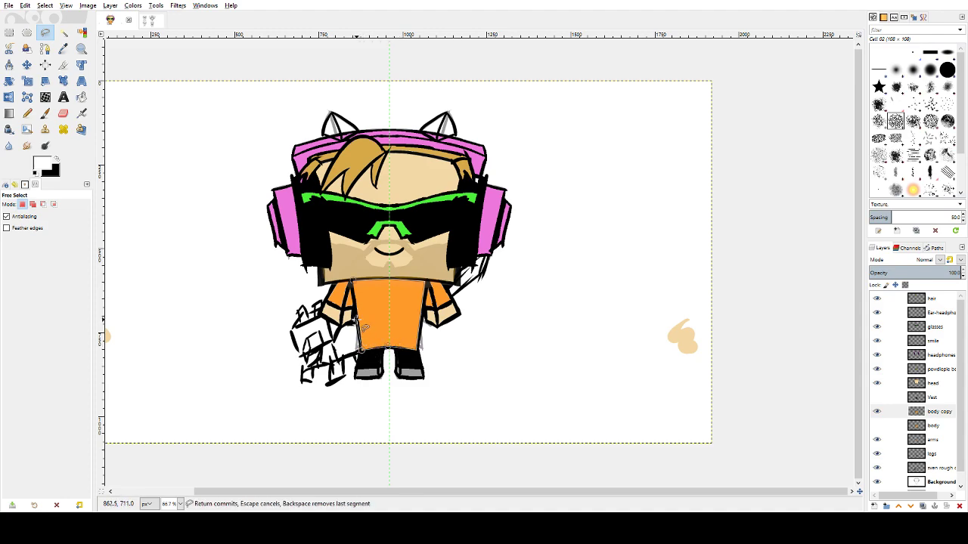
left_click(351, 285)
left_click(389, 279)
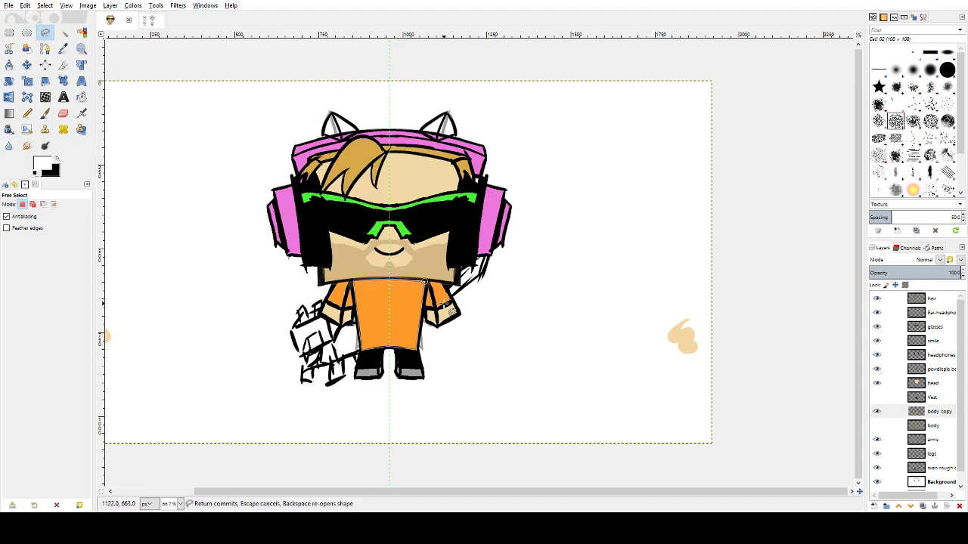
- Try black Paintbrush strokes with the Acrylic 03 brush across the torso, and undo them
key("p")
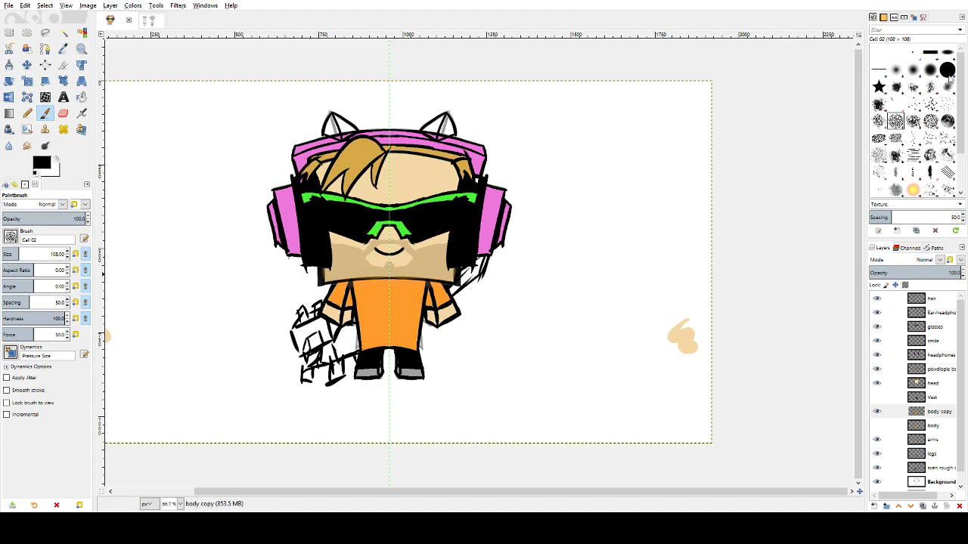
left_click(930, 121)
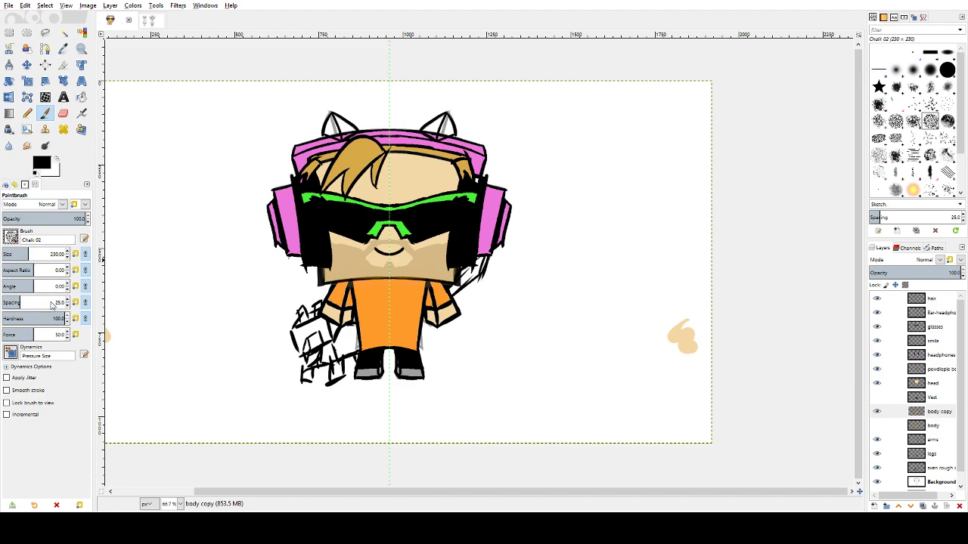
left_click(17, 284)
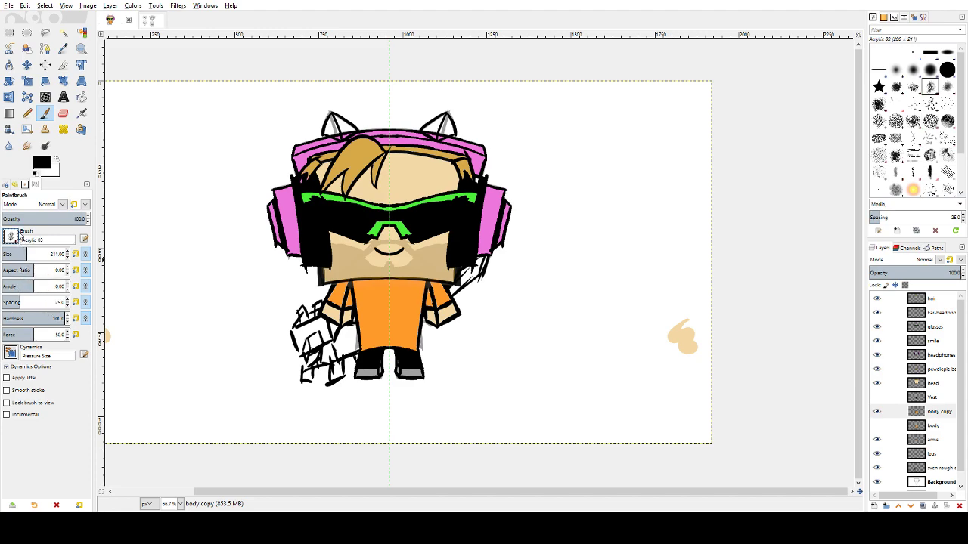
mouse_move(374, 304)
left_mouse_down()
mouse_move(412, 295)
mouse_move(401, 285)
mouse_move(393, 287)
mouse_move(427, 311)
mouse_move(393, 322)
mouse_move(418, 311)
left_mouse_up()
key("ctrl+z")
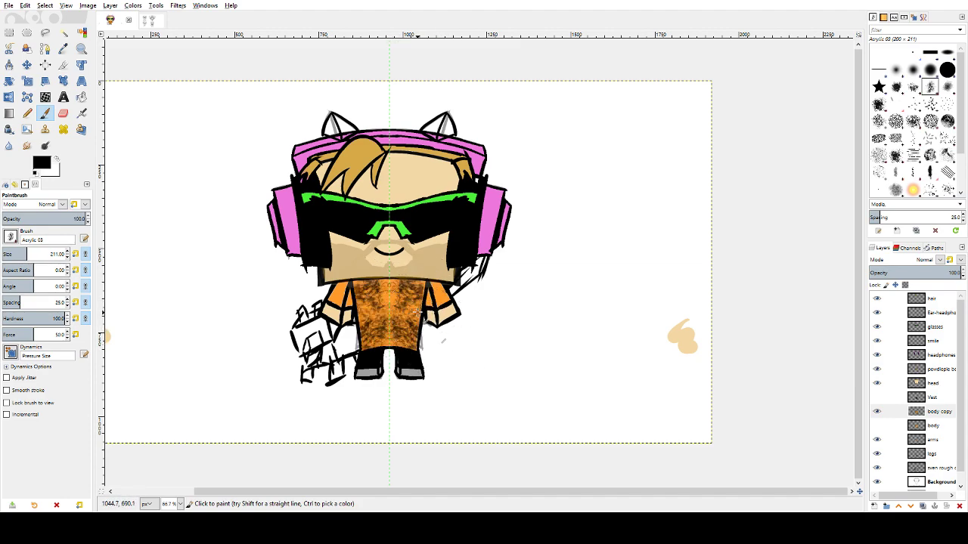
mouse_move(388, 283)
left_mouse_down()
mouse_move(389, 315)
mouse_move(411, 330)
mouse_move(451, 331)
left_mouse_up()
key("ctrl+z")
key("ctrl+z")
key("ctrl+z")
key("ctrl+z")
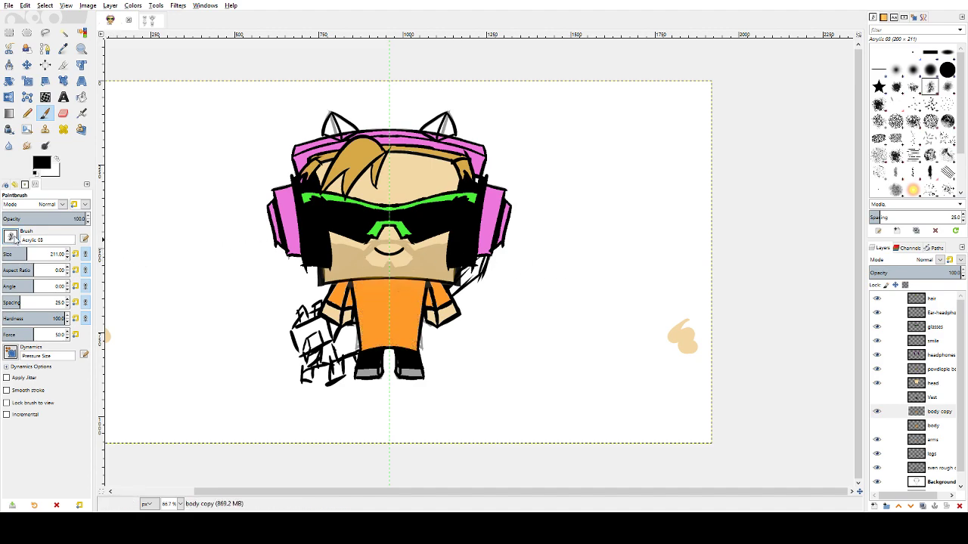
- Try black dabs with the Acrylic 05 brush at several spots on the torso, and undo them
left_click(51, 287)
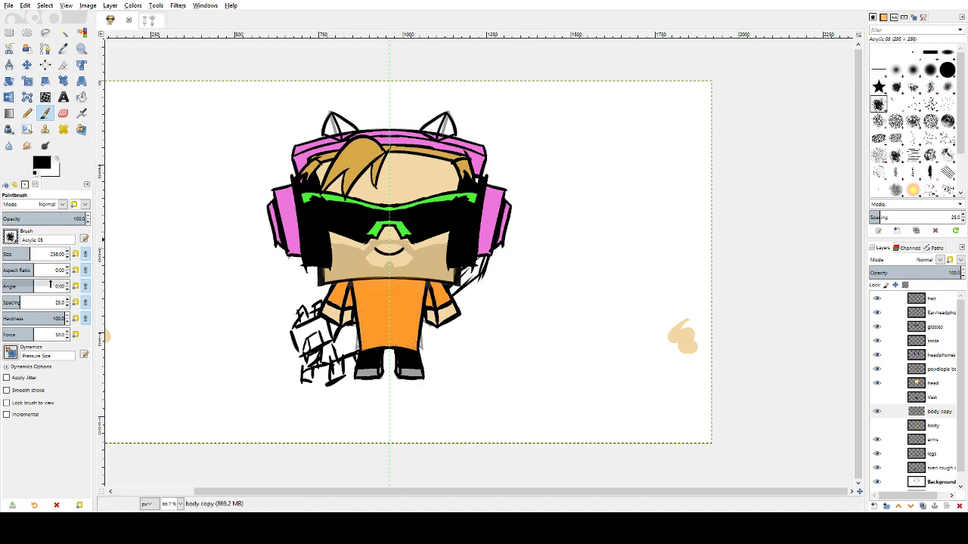
left_click(375, 305)
left_click(374, 339)
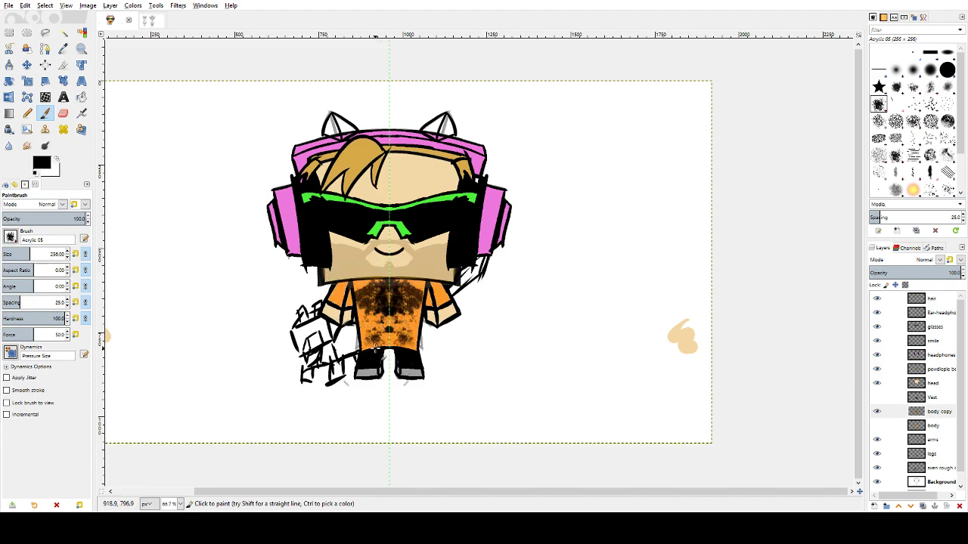
key("ctrl+z")
key("ctrl+z")
left_click(365, 291)
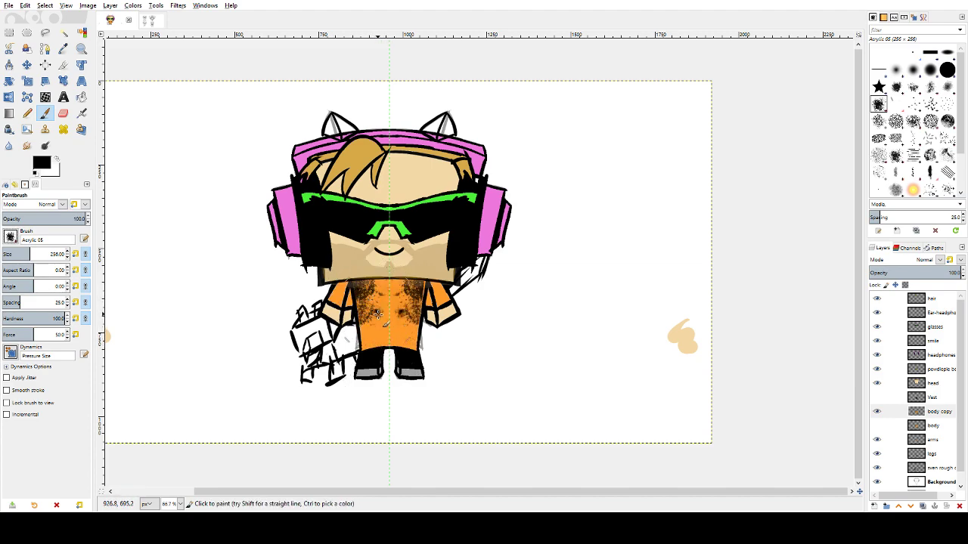
left_click(380, 317)
key("ctrl+z")
key("ctrl+z")
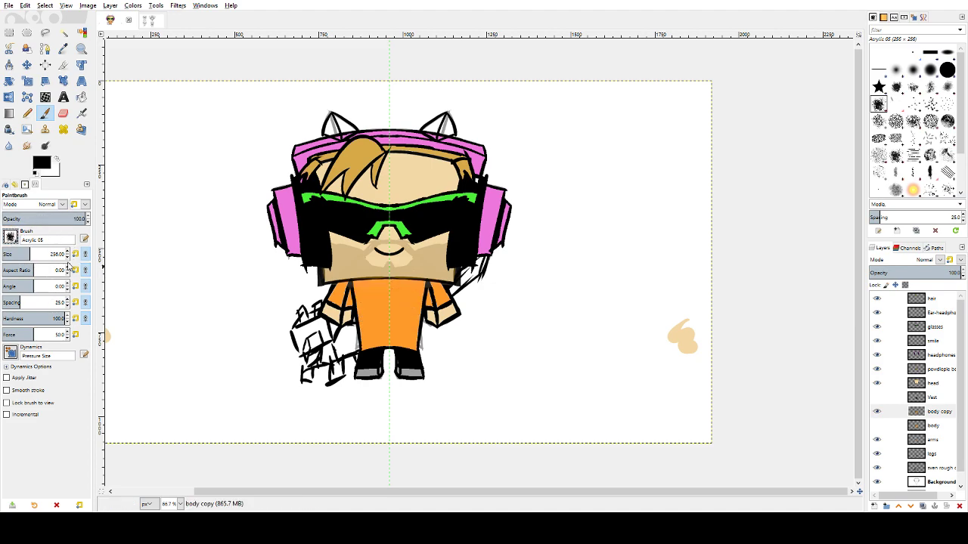
- Switch to the Charcoal 01 brush, test one short stroke on the chest and undo it
left_click(33, 311)
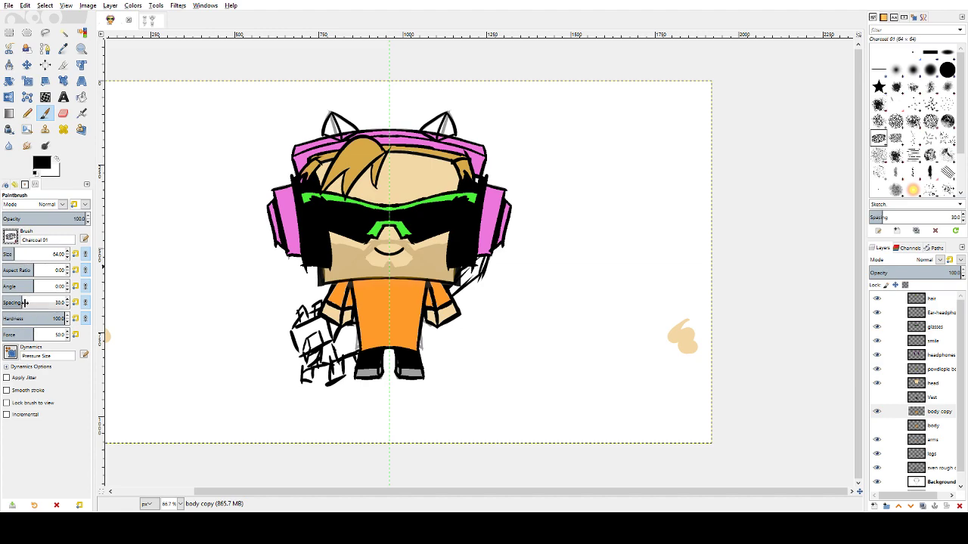
left_click_drag(381, 308, 383, 309)
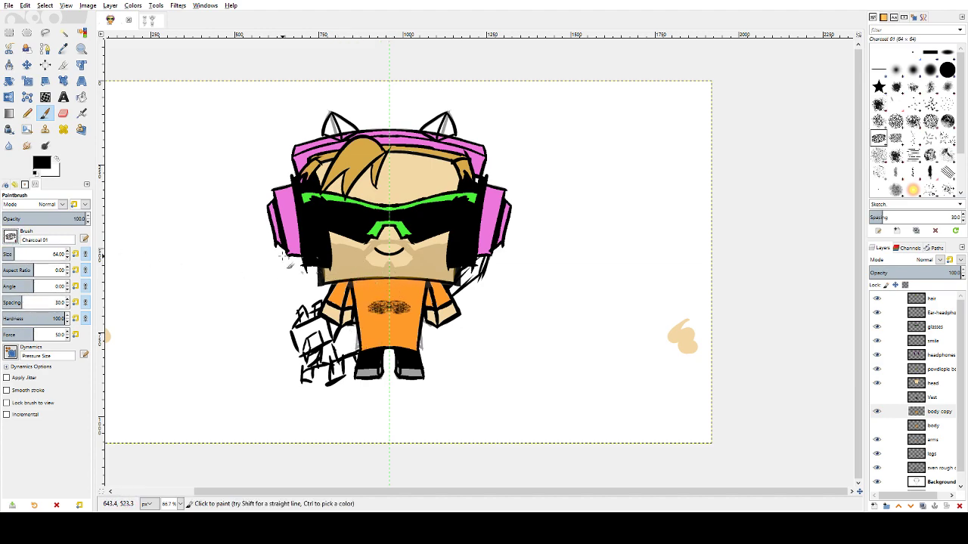
key("ctrl+z")
- Try covering the torso with Charcoal 01 strokes at brush size 87.98, and undo the strokes
left_click_drag(16, 258, 24, 257)
mouse_move(374, 296)
left_mouse_down()
mouse_move(366, 325)
mouse_move(397, 331)
mouse_move(401, 295)
mouse_move(362, 294)
mouse_move(386, 303)
mouse_move(360, 313)
mouse_move(388, 358)
mouse_move(388, 297)
mouse_move(366, 287)
left_mouse_up()
key("ctrl+z")
key("ctrl+z")
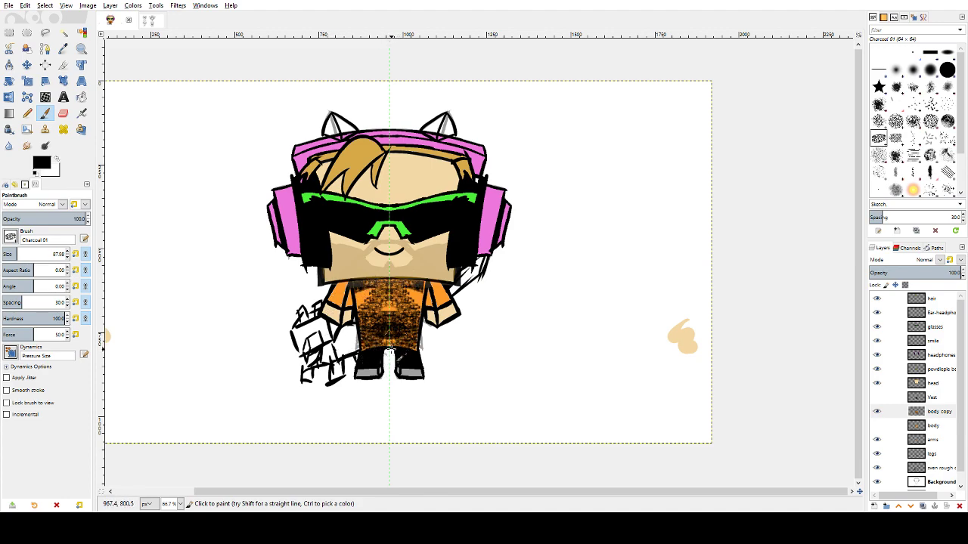
key("ctrl+z")
key("ctrl+z")
key("ctrl+z")
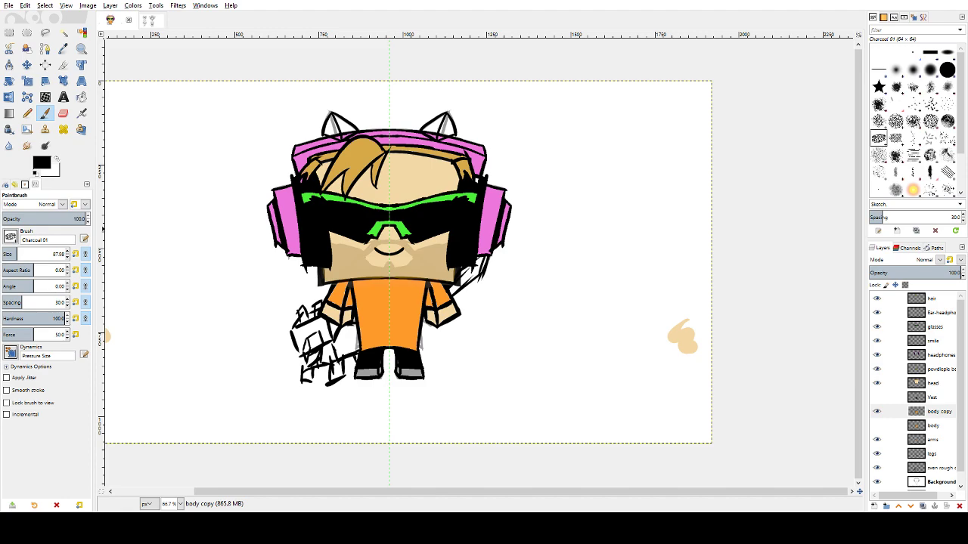
- Try black Charcoal 01 strokes down the mirrored sides of the torso, and undo them
key("f")
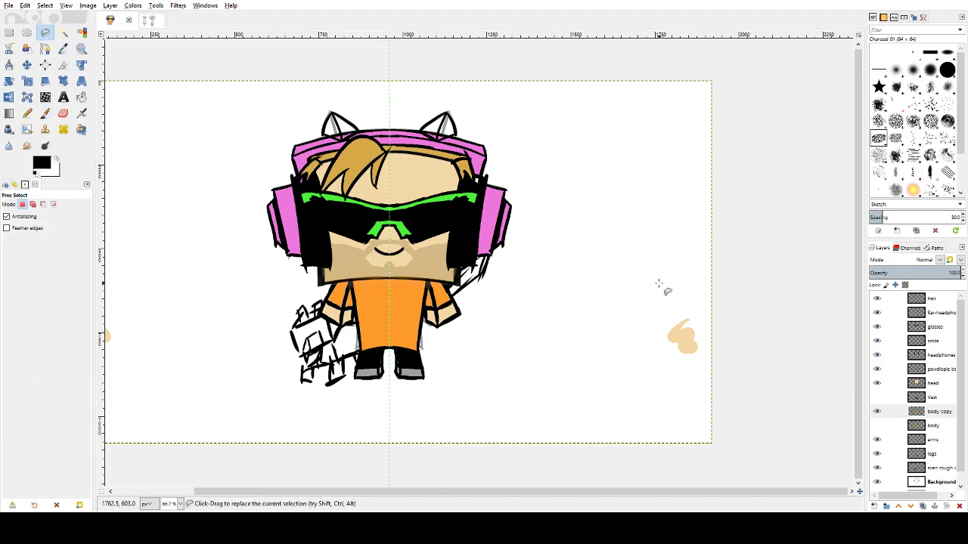
key("p")
mouse_move(419, 286)
left_mouse_down()
mouse_move(407, 318)
mouse_move(427, 342)
left_mouse_up()
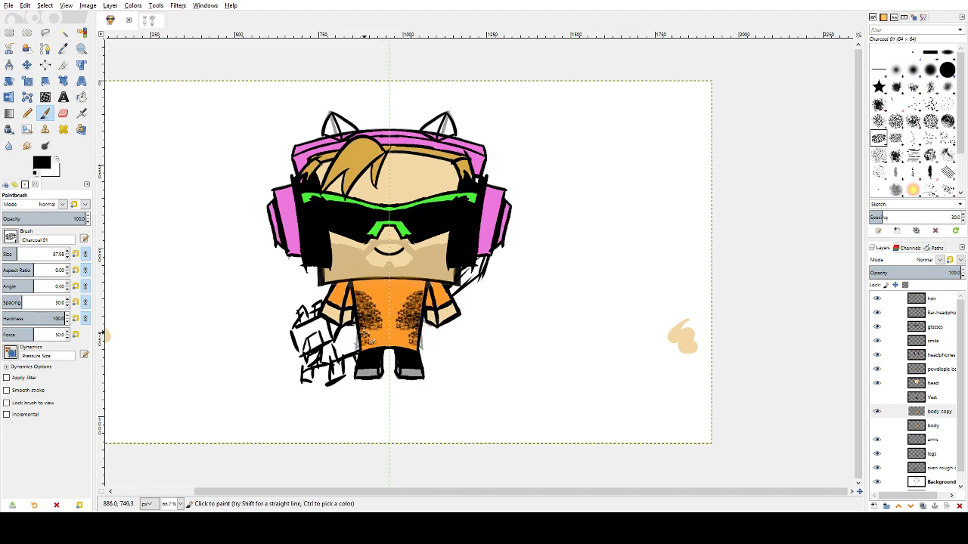
mouse_move(374, 282)
left_mouse_down()
mouse_move(394, 318)
mouse_move(389, 344)
mouse_move(365, 336)
mouse_move(369, 294)
mouse_move(378, 294)
left_mouse_up()
key("ctrl+z")
key("ctrl+z")
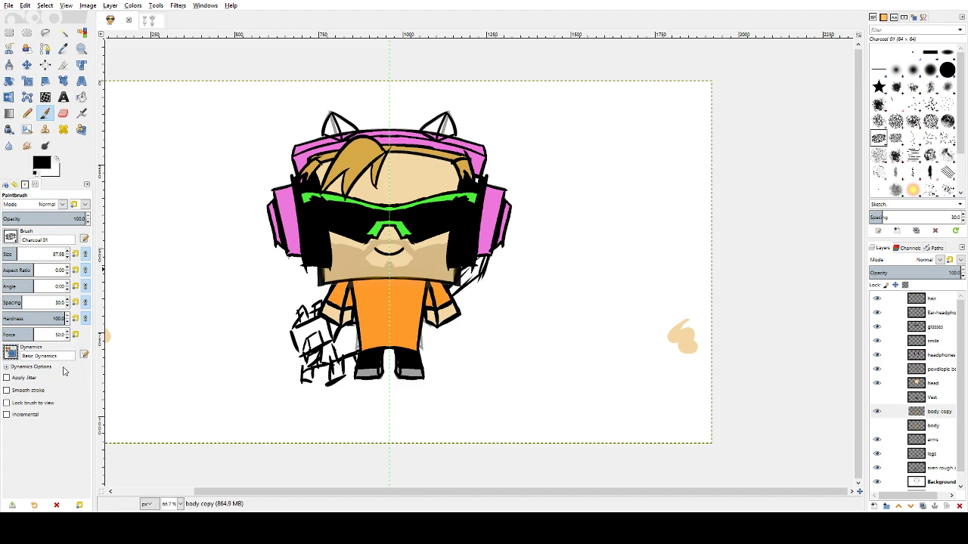
- Try Charcoal 01 strokes on the torso with Basic Dynamics, and undo them
mouse_move(382, 286)
left_mouse_down()
mouse_move(403, 304)
mouse_move(369, 300)
mouse_move(376, 344)
mouse_move(391, 331)
mouse_move(383, 285)
mouse_move(384, 324)
left_mouse_up()
key("ctrl+z")
key("ctrl+z")
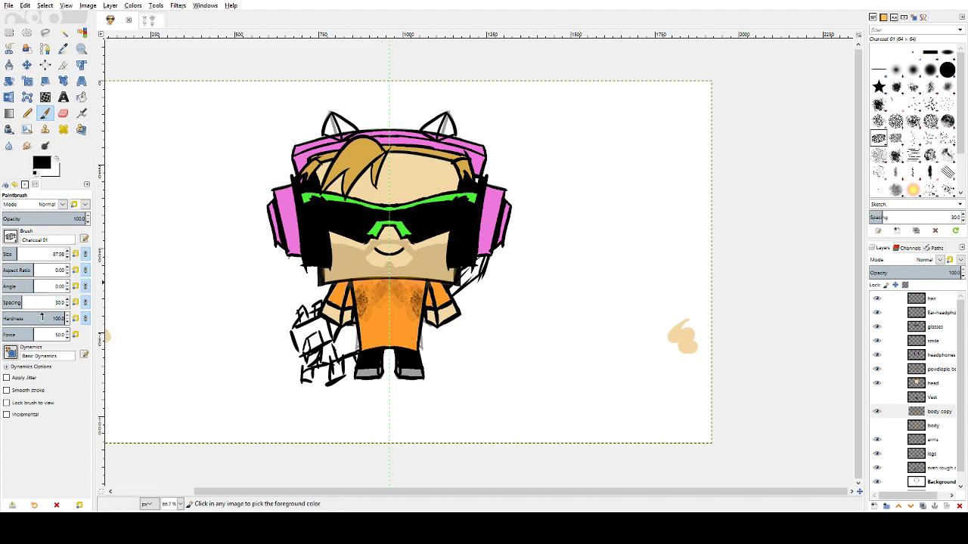
key("ctrl+z")
key("ctrl+z")
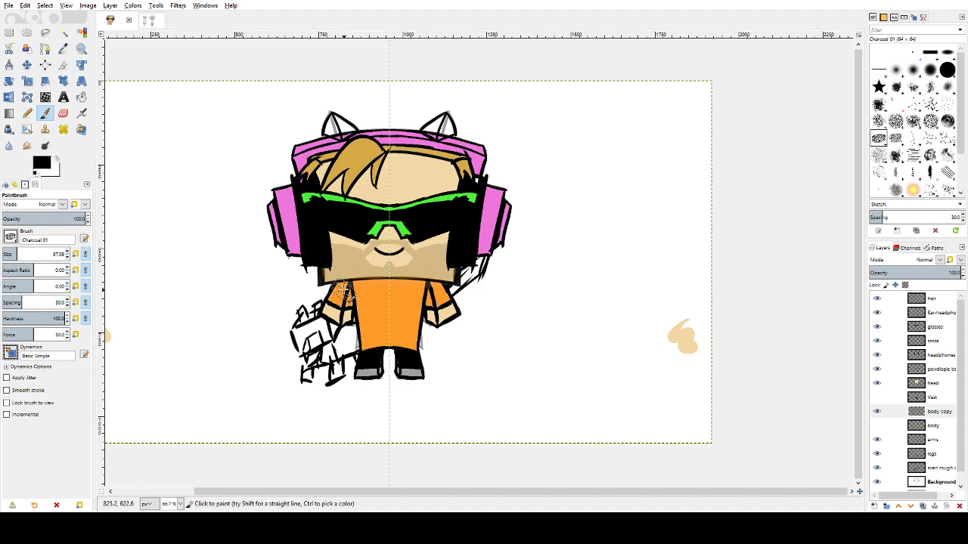
- Try a Charcoal 01 stroke across the upper torso with Basic Simple dynamics, and undo it
mouse_move(366, 293)
left_mouse_down()
mouse_move(382, 307)
mouse_move(406, 292)
left_mouse_up()
key("ctrl+z")
key("ctrl+z")
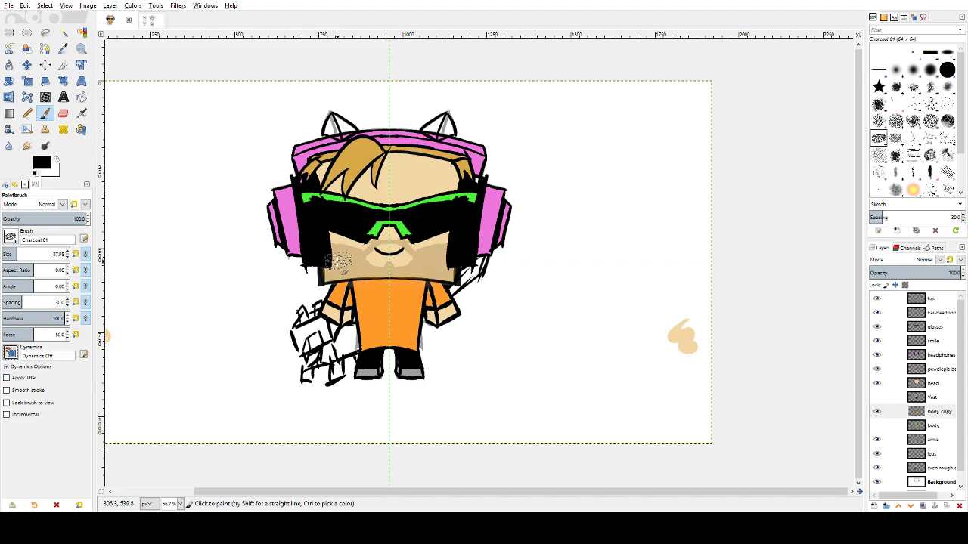
- Try a Charcoal 01 stroke on the chest with Dynamics Off, inspect its texture up close and undo it
left_click_drag(379, 300, 400, 320)
key("z")
left_click_drag(368, 285, 358, 324)
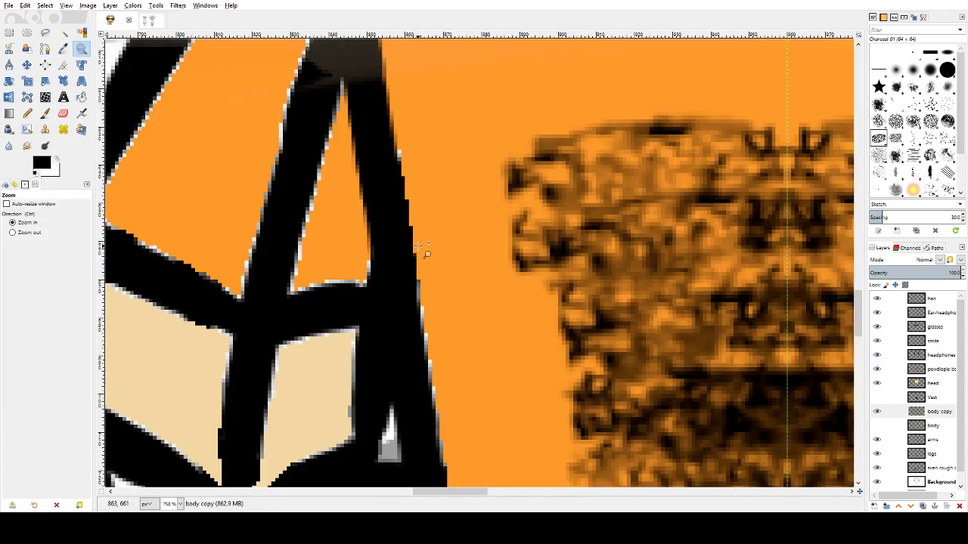
left_click(544, 261, "ctrl")
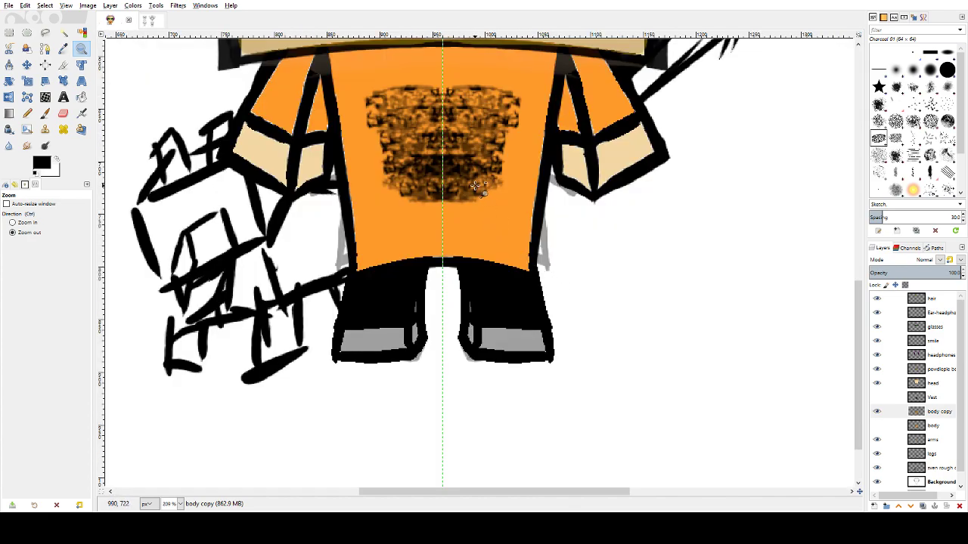
key("ctrl+z")
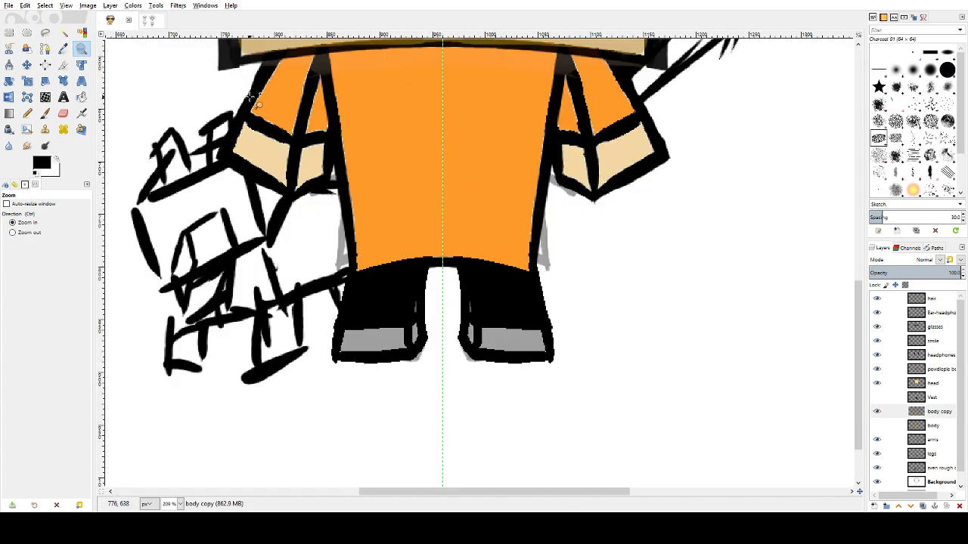
- Try a longer Charcoal 01 texture over the enlarged torso with the Paintbrush and Dynamics Off, and undo it
left_click(44, 113)
mouse_move(389, 90)
left_mouse_down()
mouse_move(365, 121)
mouse_move(410, 121)
mouse_move(431, 106)
mouse_move(417, 160)
mouse_move(367, 217)
mouse_move(395, 223)
mouse_move(393, 251)
left_mouse_up()
key("ctrl+z")
key("ctrl+z")
key("ctrl+z")
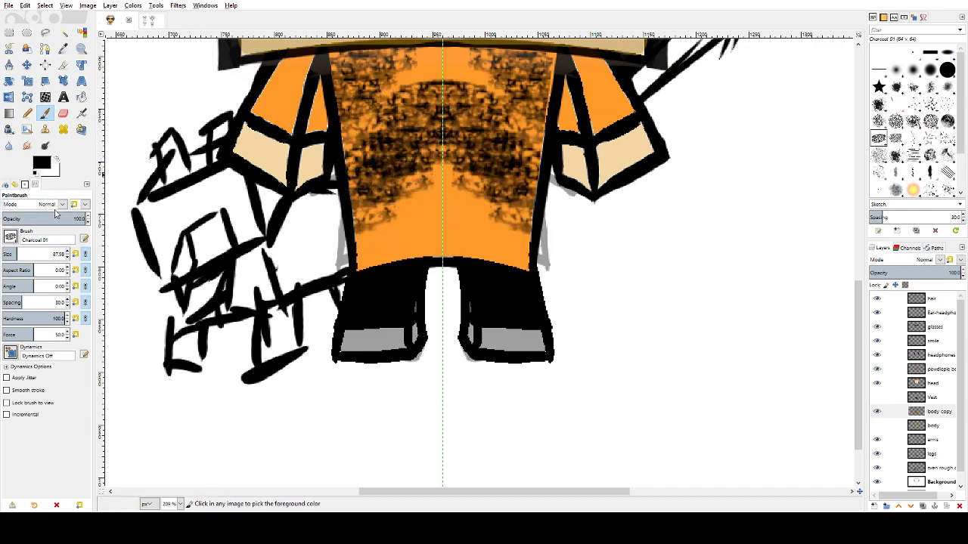
key("ctrl+z")
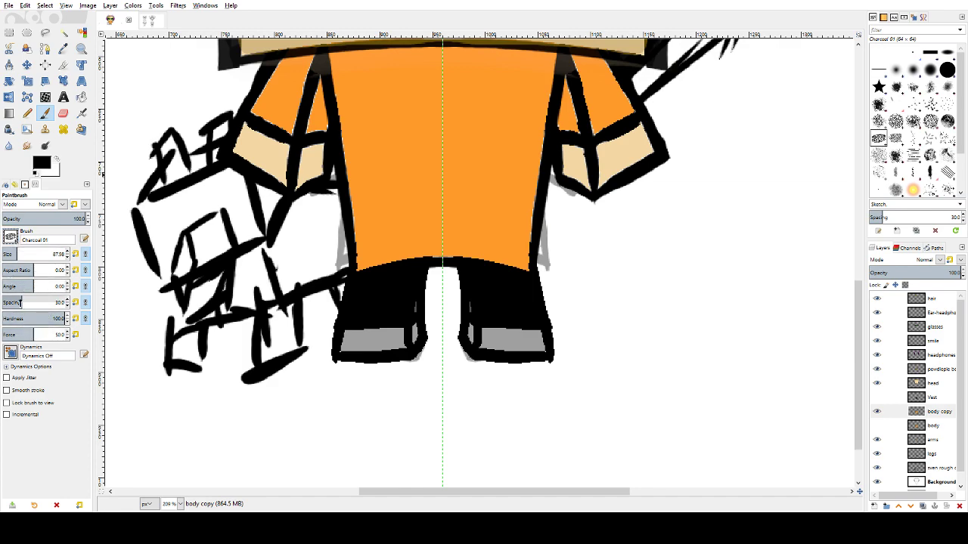
- Set the brush spacing to 134.9 and stamp black Charcoal 01 texture in separate dabs across the torso
left_click(22, 303)
left_click_drag(49, 301, 52, 302)
left_click(409, 171)
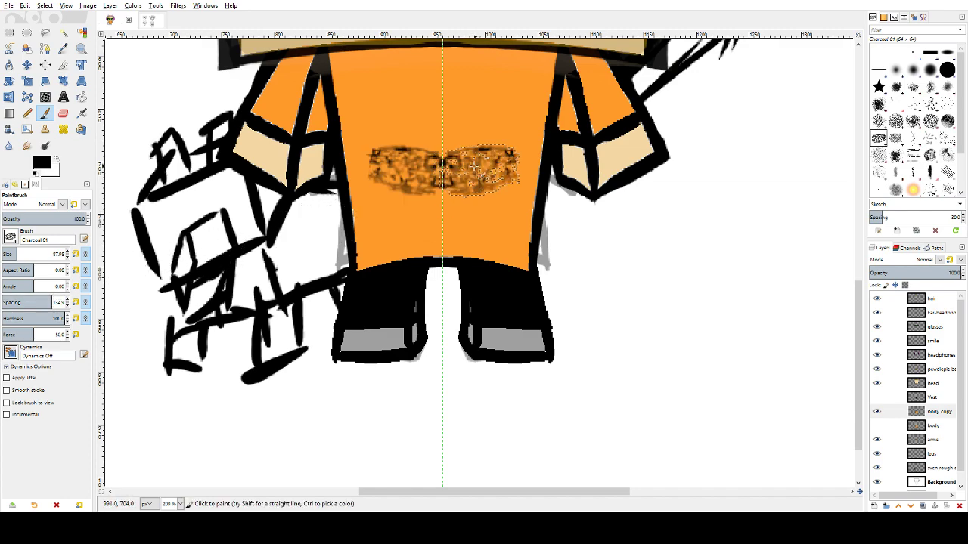
left_click(430, 142)
left_click(387, 99)
left_click(420, 88)
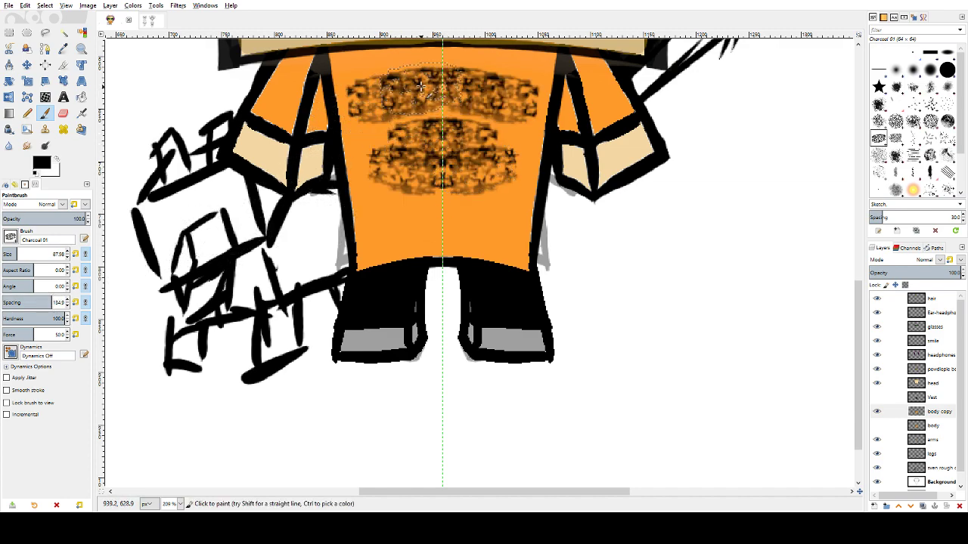
left_click(378, 185)
left_click(439, 233)
left_click(396, 175)
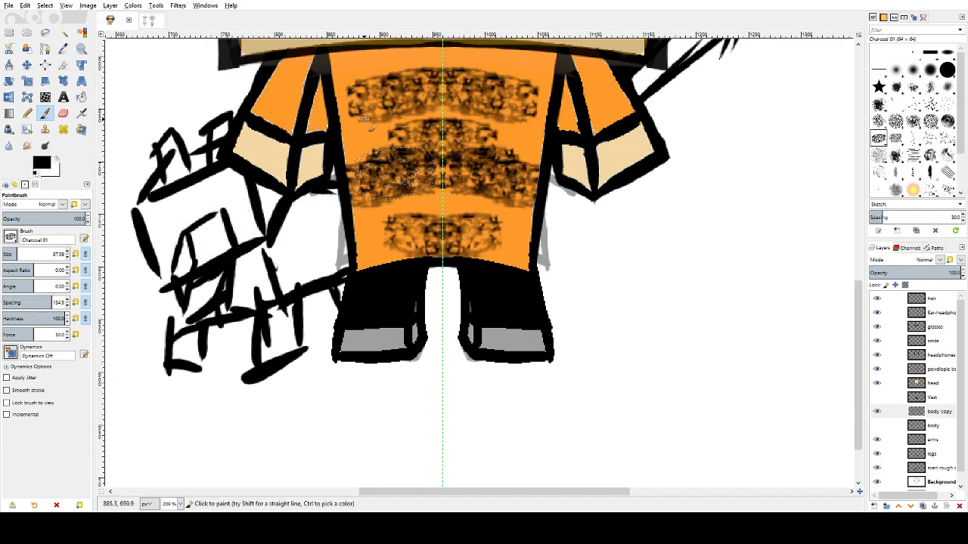
left_click(342, 73)
- Undo all the Charcoal 01 dabs on the torso
key("ctrl+z")
key("ctrl+z")
key("ctrl+z")
key("ctrl+z")
key("ctrl+z")
key("ctrl+z")
key("ctrl+z")
key("ctrl+z")
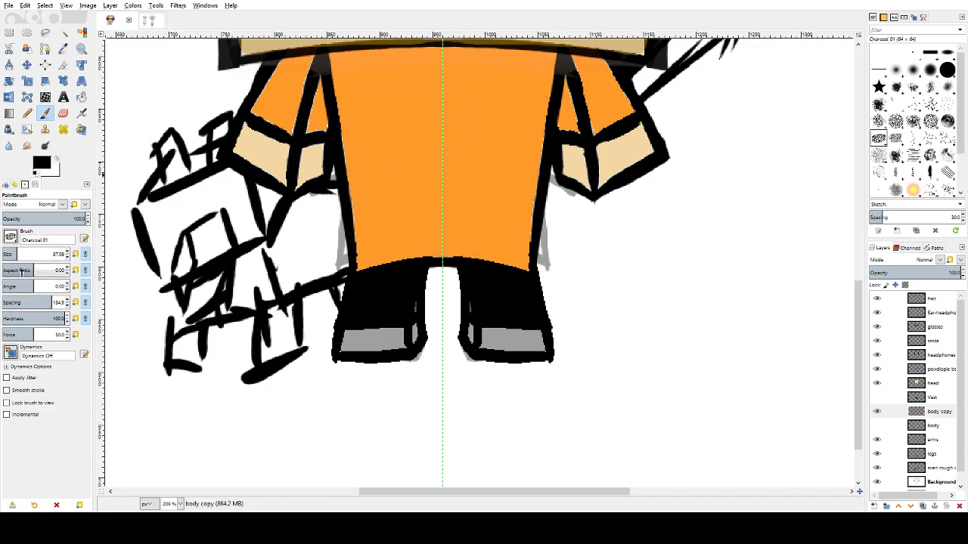
- Enlarge the Charcoal 01 brush to more than the torso's width and stamp one dark texture over the torso
left_click_drag(23, 255, 38, 255)
left_click(415, 104)
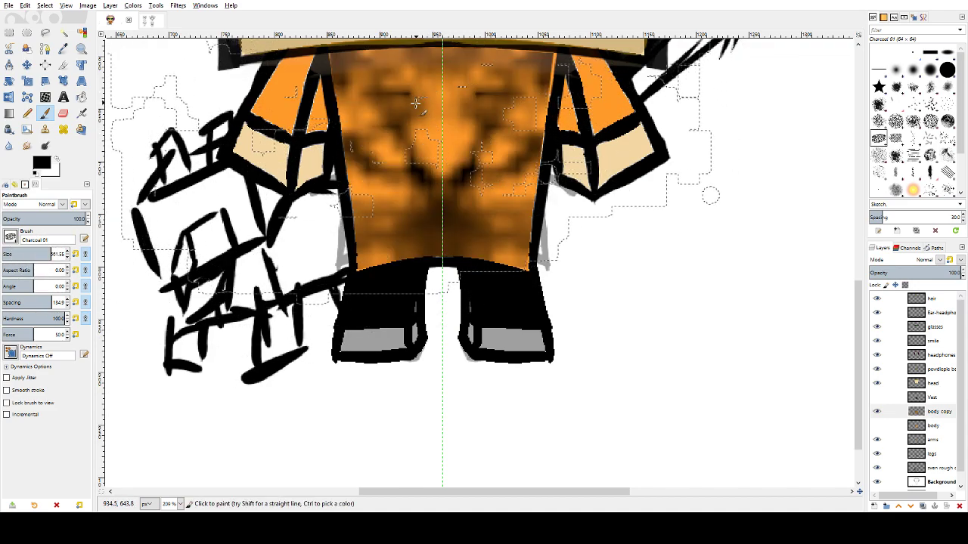
- Try a second oversized Charcoal 01 dab over the torso, and undo both large dabs
left_click(413, 151)
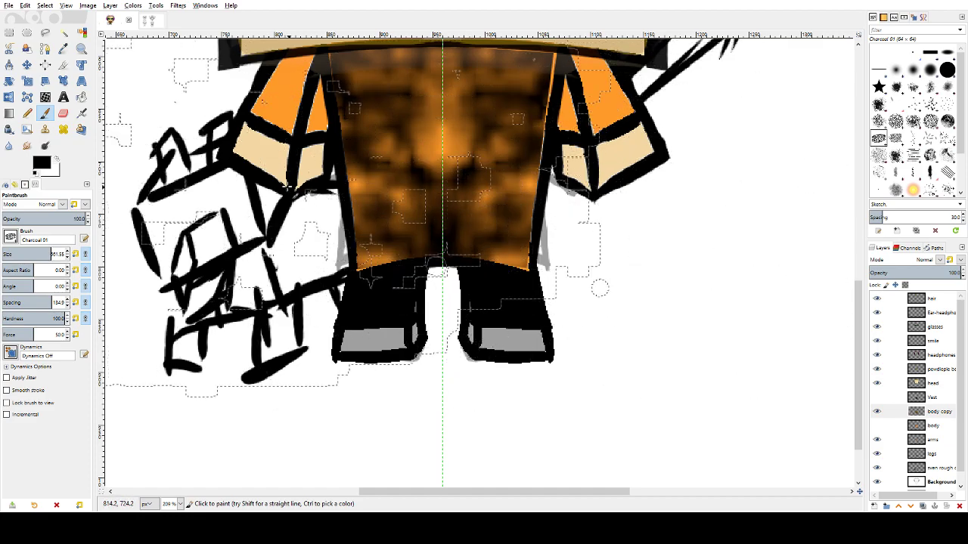
key("ctrl+z")
key("ctrl+z")
- Set the brush size to 321.13 and stamp overlapping black Charcoal 01 textures over the whole torso
left_click_drag(34, 254, 45, 254)
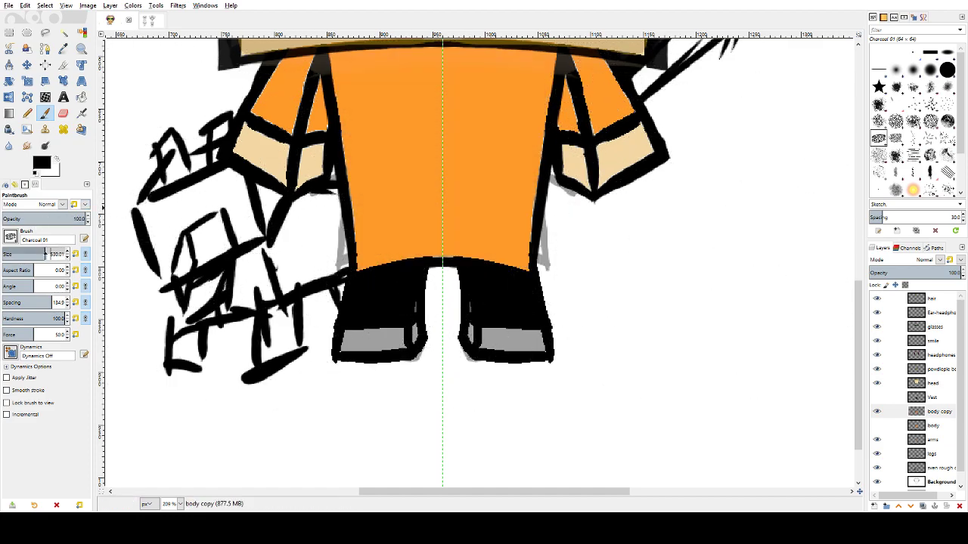
left_click(446, 140)
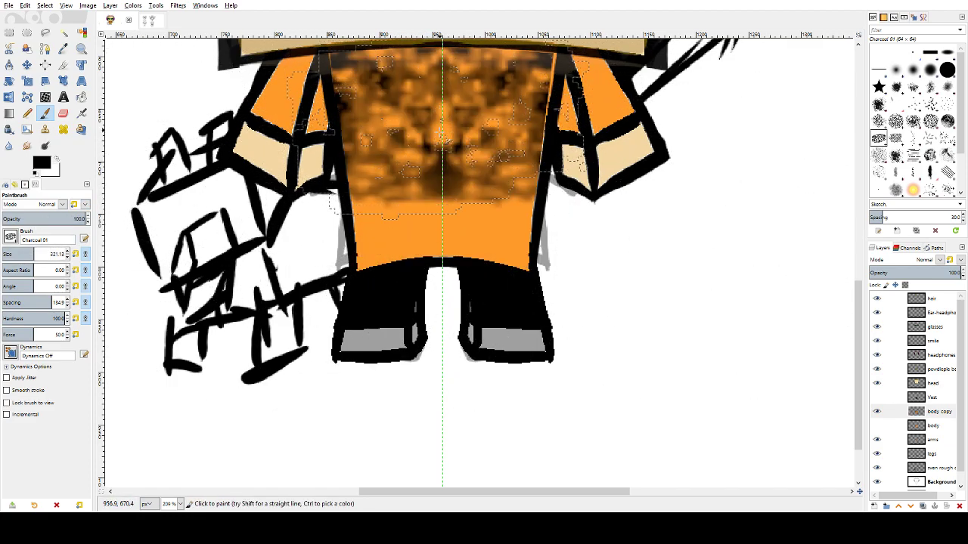
left_click(442, 218)
left_click(429, 148)
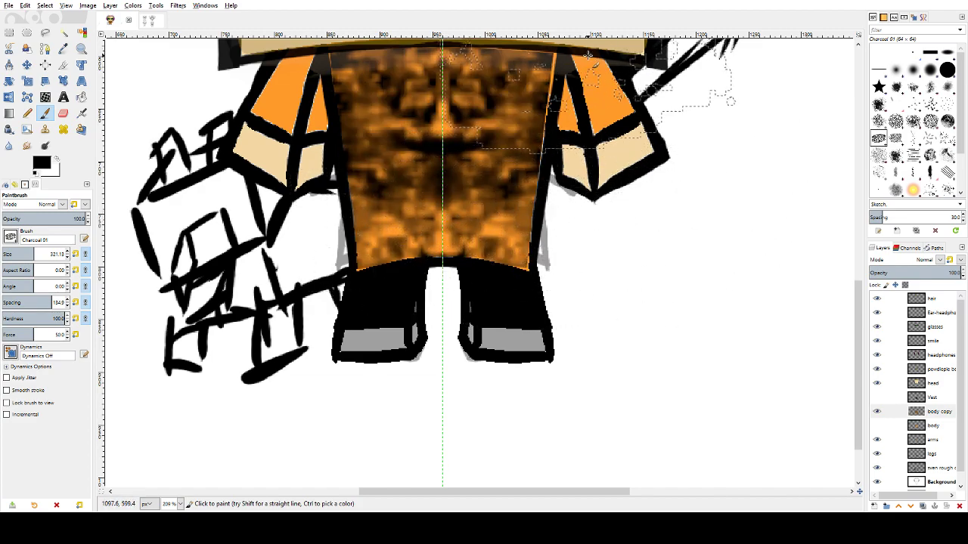
left_click(357, 307)
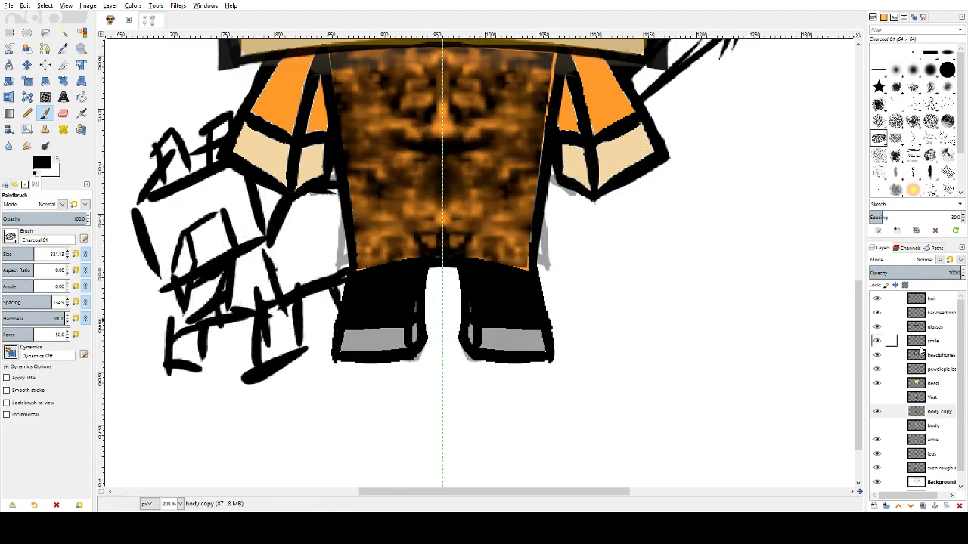
- Check the textured torso against the whole character and undo its Charcoal 01 dabs
scroll(862, 356, "up", 4)
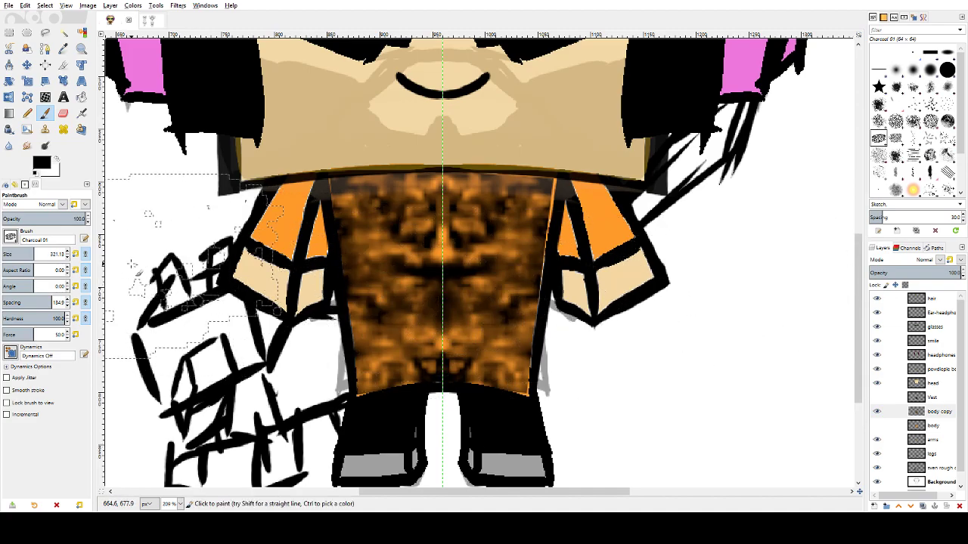
scroll(859, 269, "up", 5)
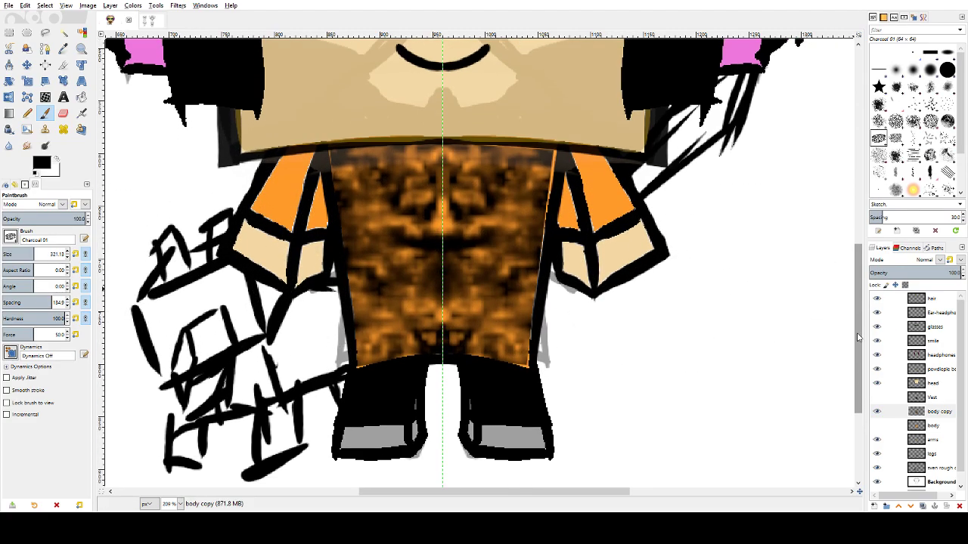
scroll(859, 269, "down", 3)
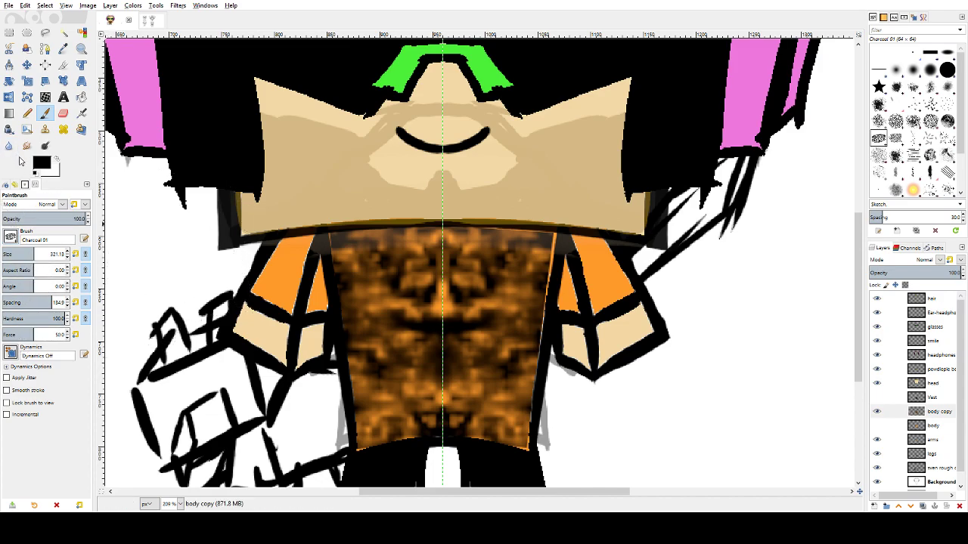
key("z")
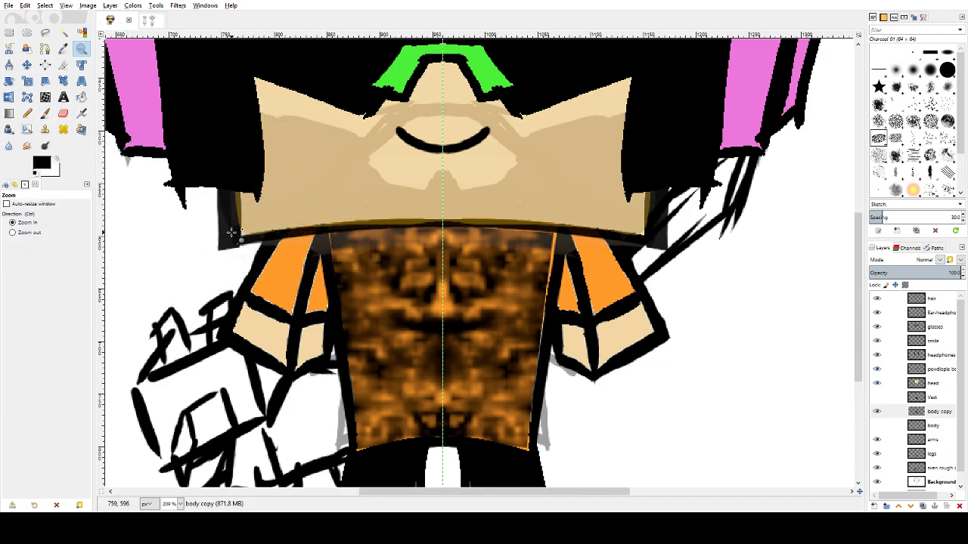
left_click(229, 240)
left_click(230, 243)
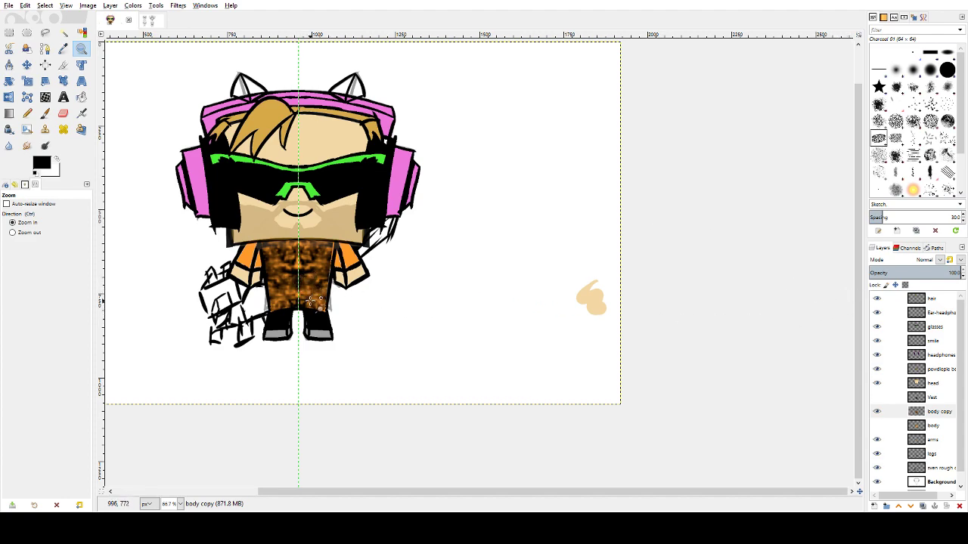
key("ctrl+z")
key("ctrl+z")
key("ctrl+z")
key("ctrl+z")
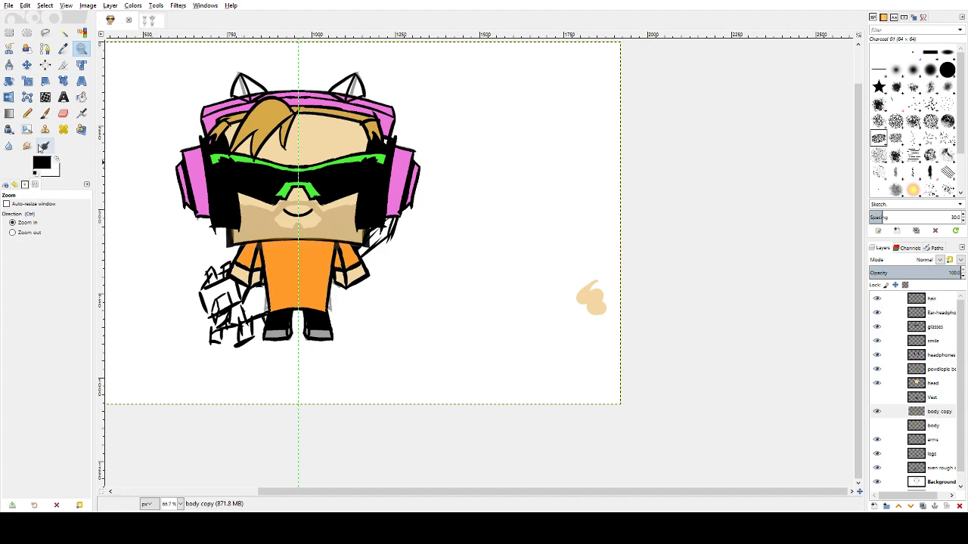
- Stamp the 321.13 Charcoal 01 brush over the torso again with the Paintbrush, undoing the surplus dabs
left_click(27, 114)
left_click(44, 113)
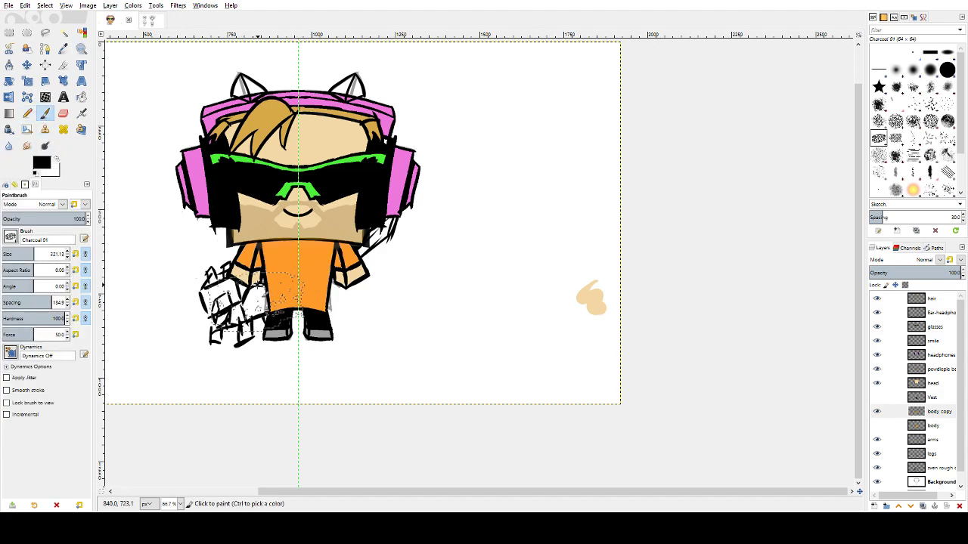
mouse_move(272, 249)
left_mouse_down()
mouse_move(325, 272)
mouse_move(301, 295)
left_mouse_up()
left_click(302, 296)
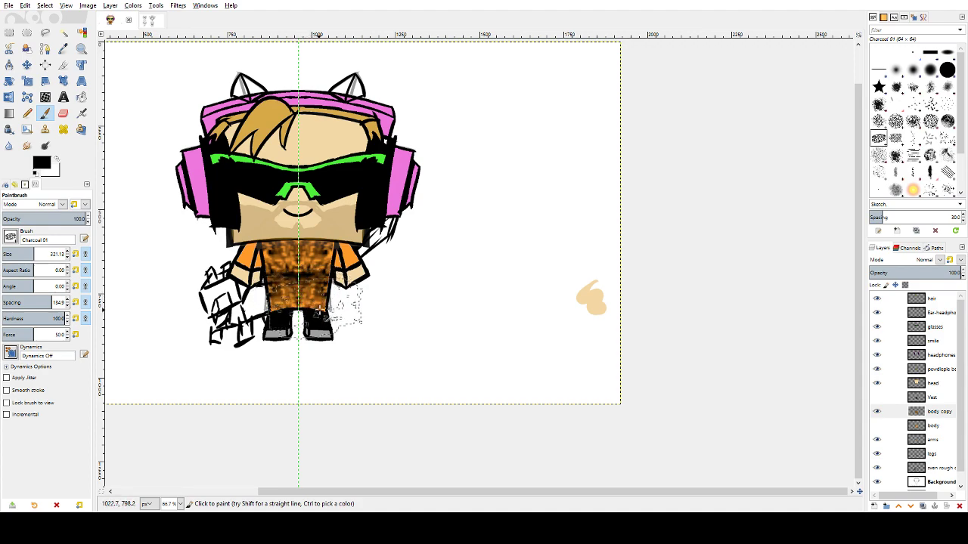
key("ctrl+z")
left_click(304, 311)
key("ctrl+z")
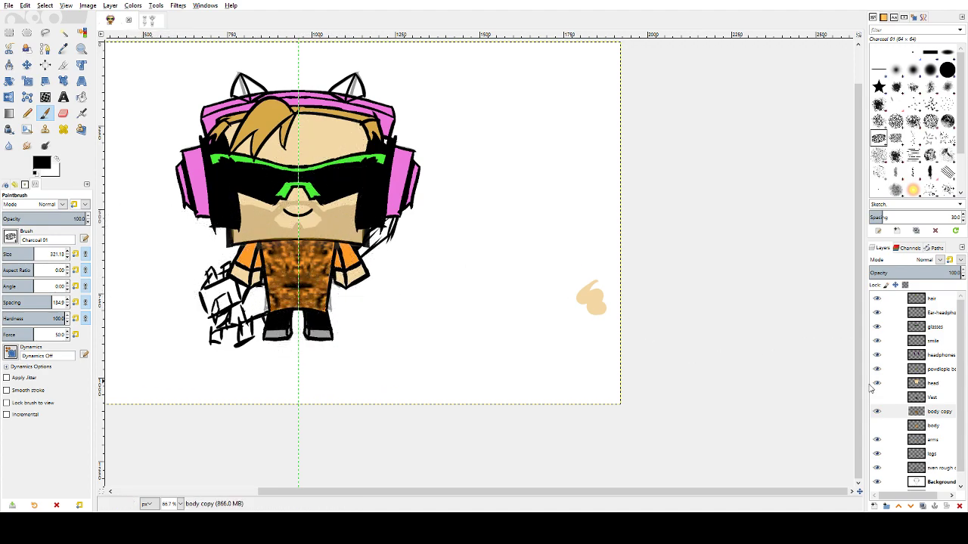
- Show the Vest layer to preview it over the textured body copy
left_click(877, 397)
left_click(877, 397)
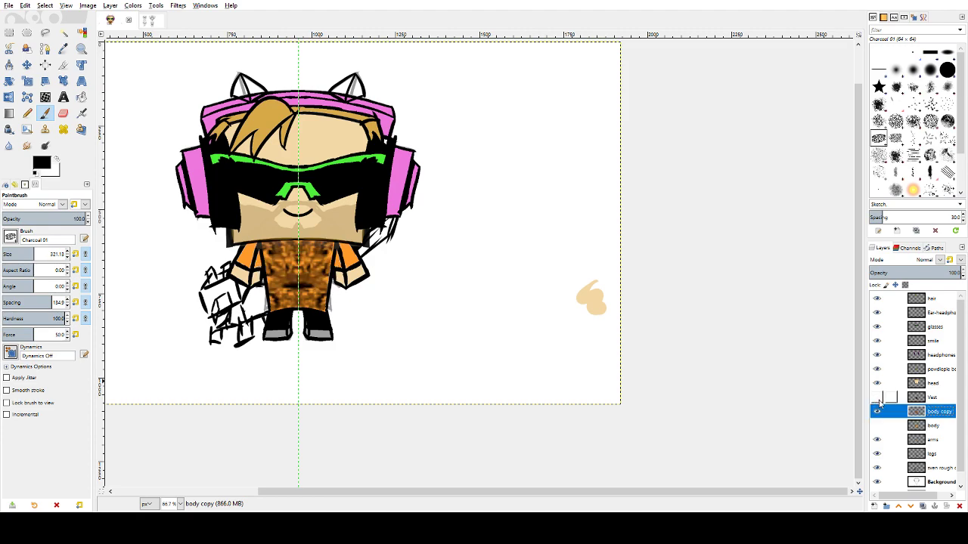
left_click(877, 397)
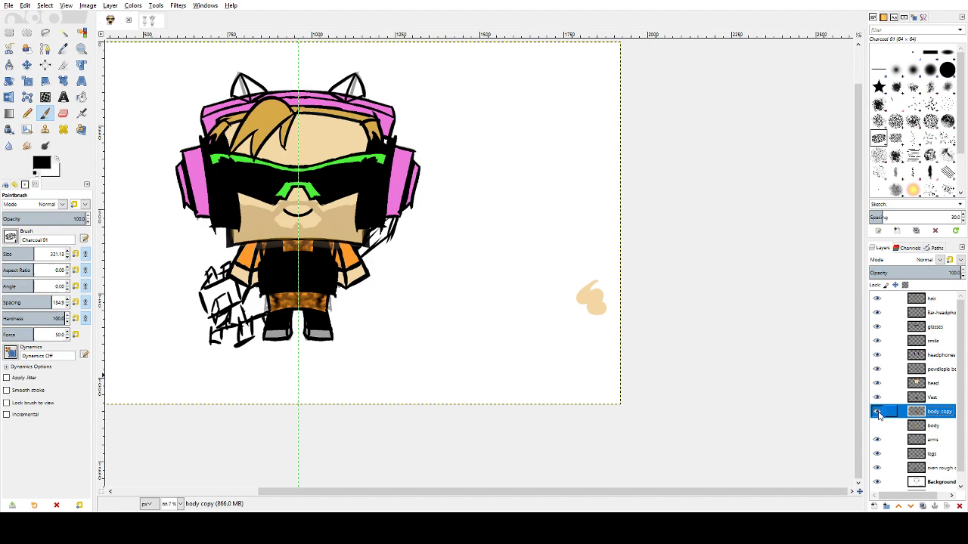
left_click(877, 369)
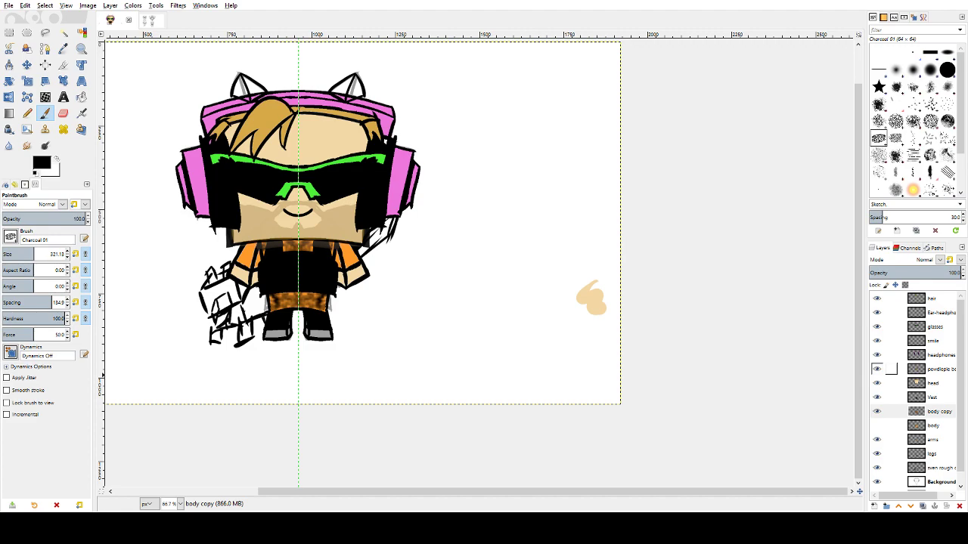
- Set the brush Force to 100.0 and undo the Vest preview and the torso's Charcoal 01 dabs
left_click(936, 411)
left_click_drag(39, 337, 72, 345)
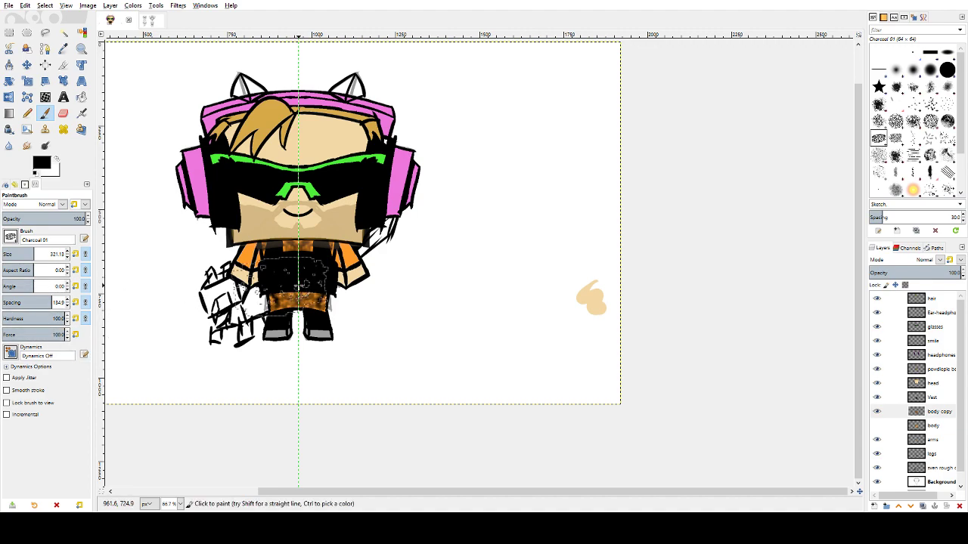
key("ctrl+z")
key("ctrl+z")
key("ctrl+z")
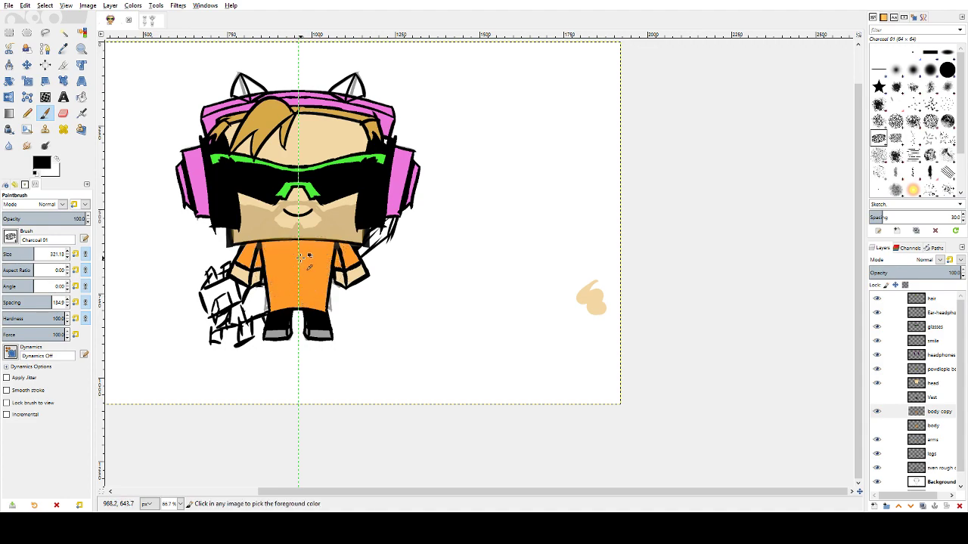
- Stamp full-force black Charcoal 01 textures over the upper and lower torso of the body copy
left_click(298, 248)
left_click(298, 252)
left_click(299, 307)
key("ctrl+z")
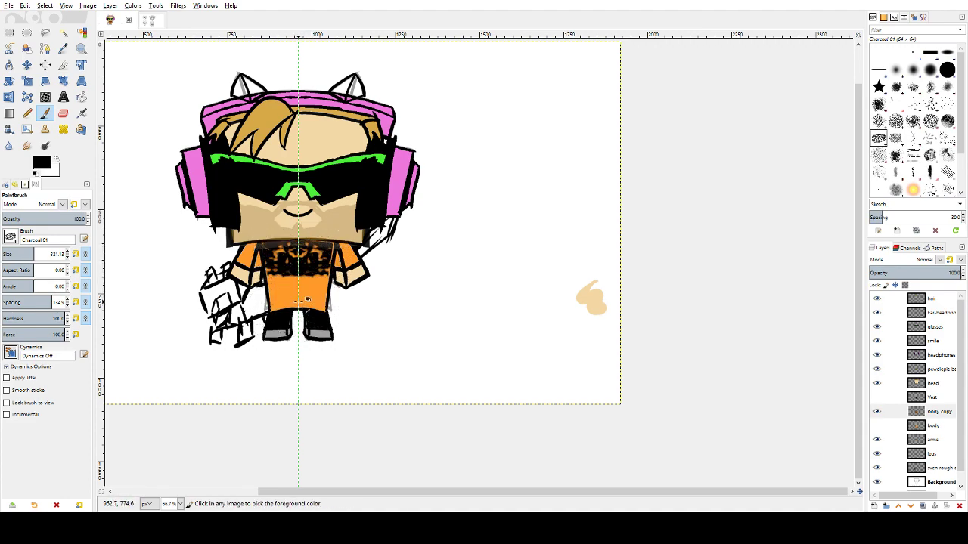
left_click(303, 304)
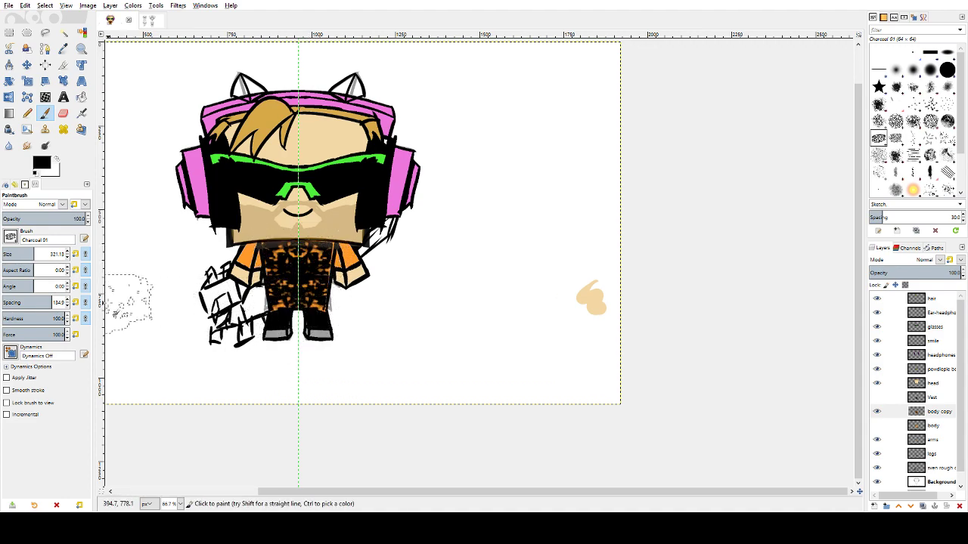
- Preview the Vest layer over the full-force texture, and undo both the preview and the torso dabs
left_click(877, 397)
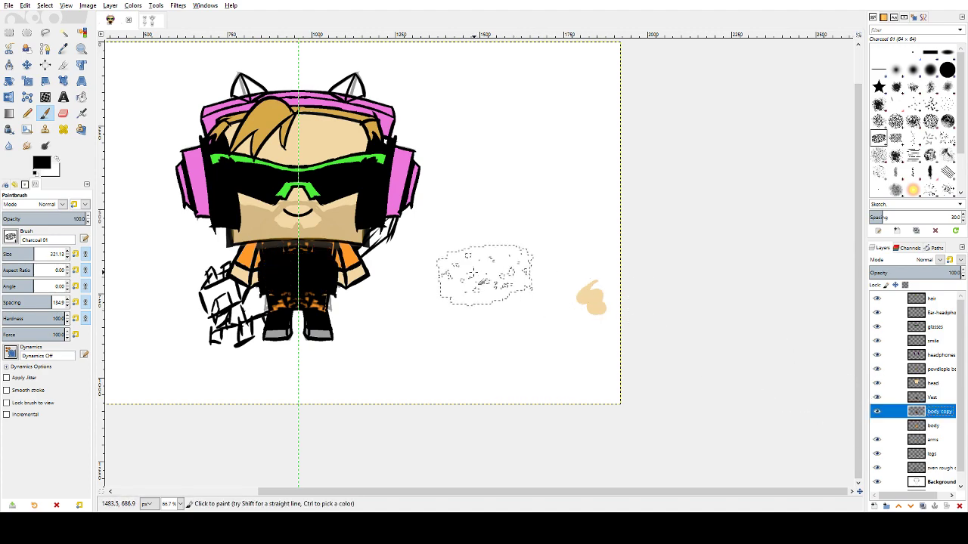
key("ctrl+z")
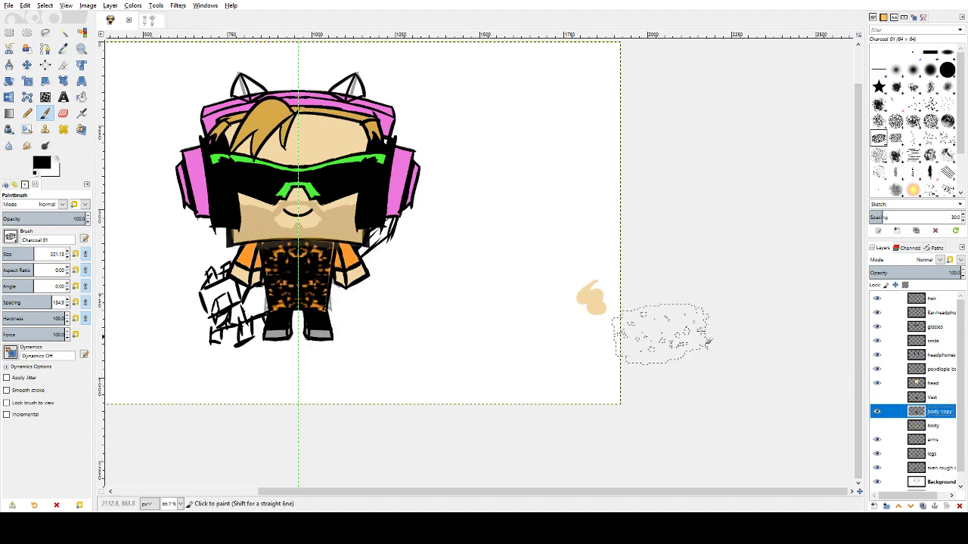
key("ctrl+z")
key("ctrl+z")
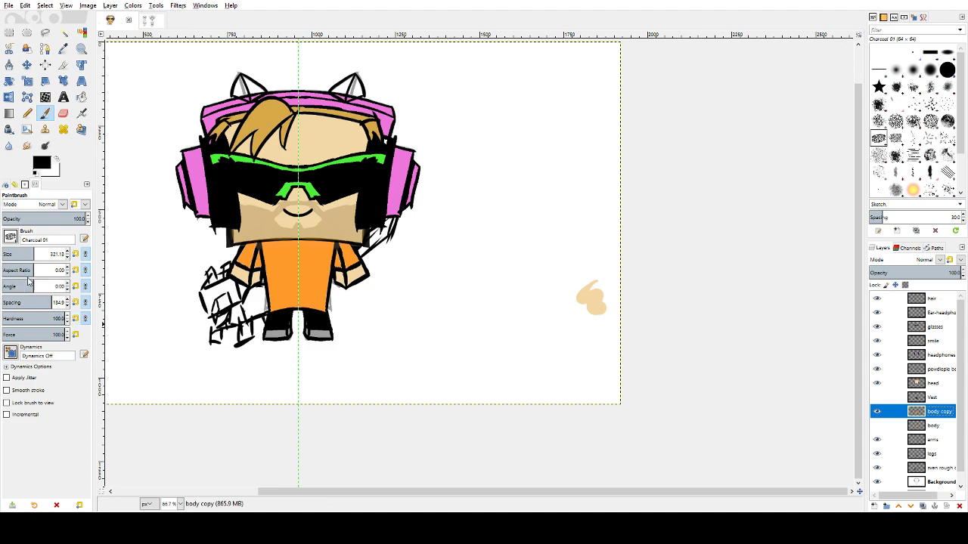
- Switch to the Cell 02 brush, try one black stamp at size 540.51 over the torso, and undo it
left_click(11, 237)
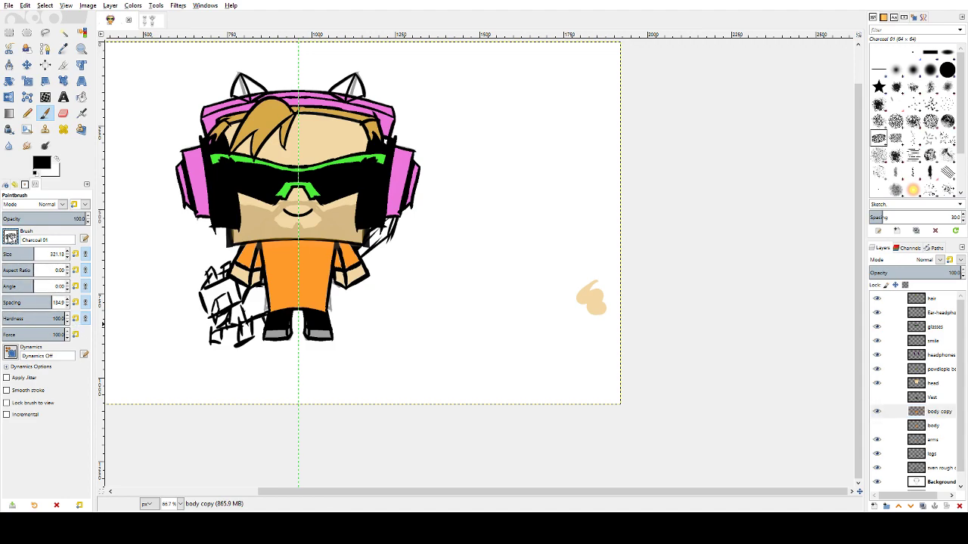
left_click(49, 298)
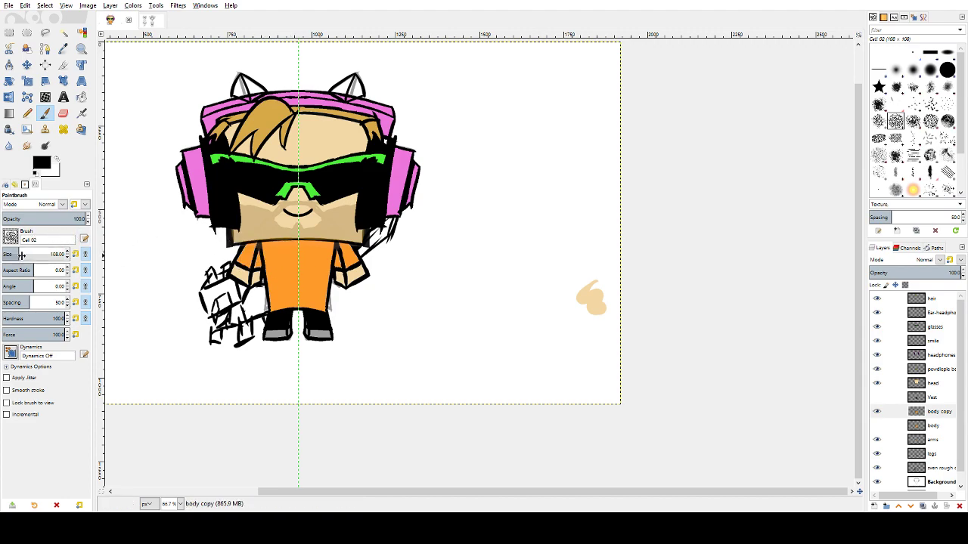
left_click_drag(21, 254, 31, 254)
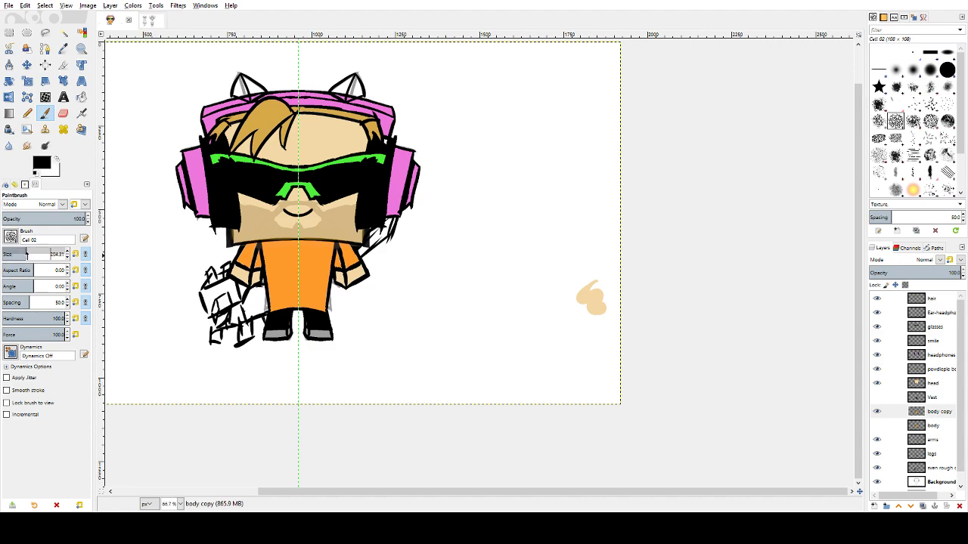
left_click_drag(28, 255, 46, 256)
left_click(305, 275)
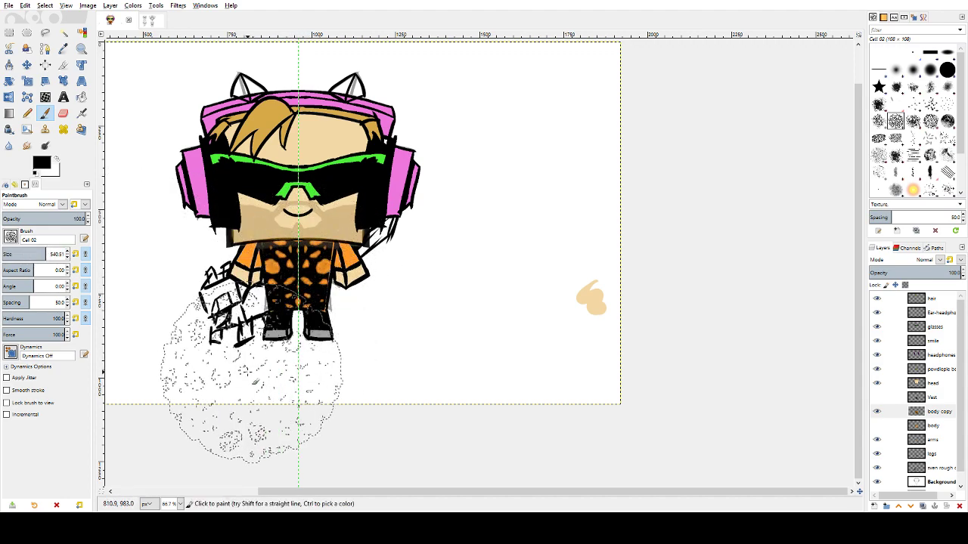
key("ctrl+z")
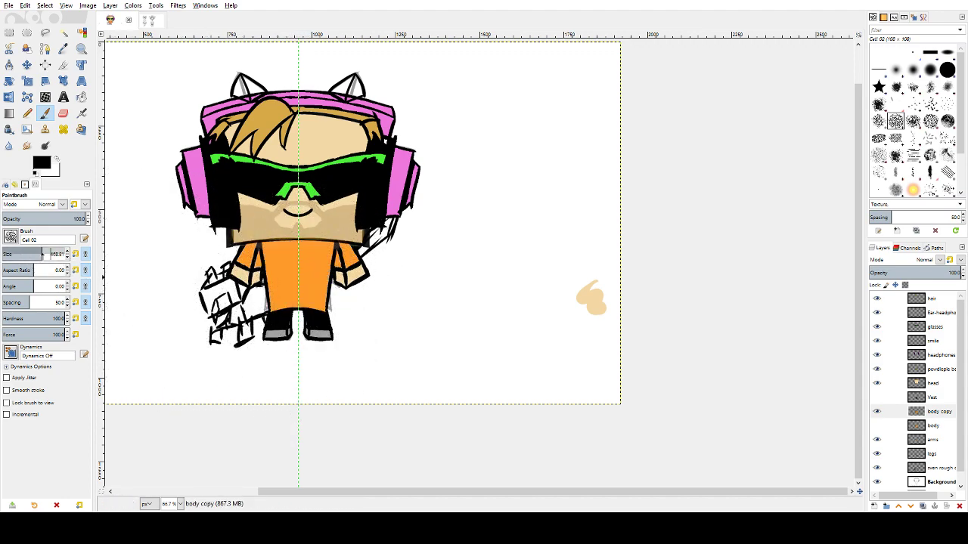
- Reduce the Cell 02 brush to size 312.67 and stamp it in black centrally over the torso, undoing the trial stamps
left_click_drag(43, 254, 36, 254)
left_click(299, 274)
left_click(297, 272)
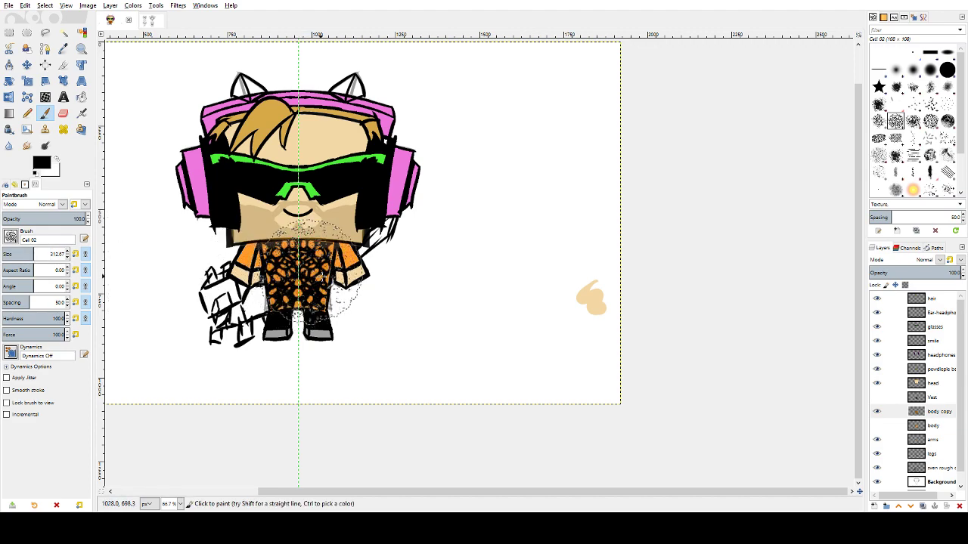
key("ctrl+z")
left_click(294, 268)
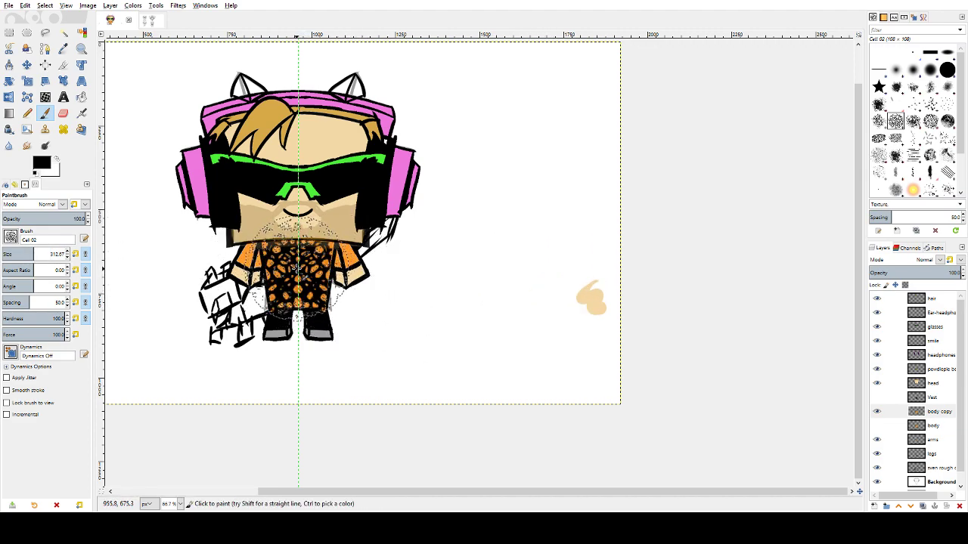
key("ctrl+z")
left_click(308, 265)
key("ctrl+z")
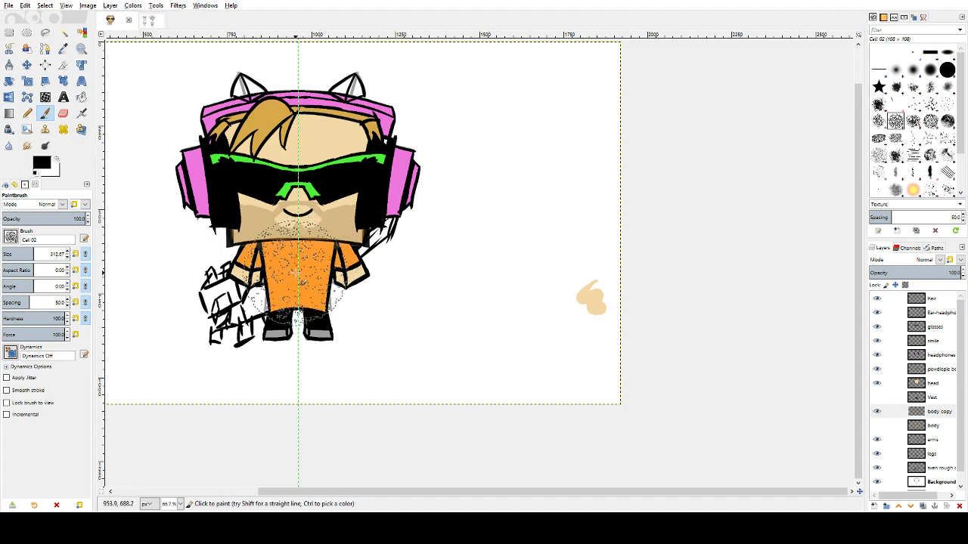
left_click(304, 271)
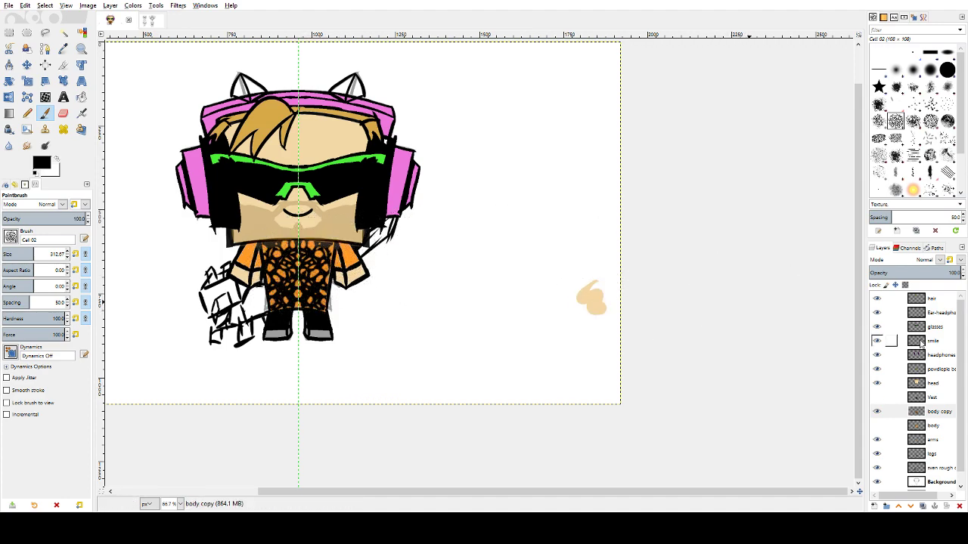
- Undo the trial Cell 02 stamps on the body copy and stamp the torso once in black, offset from the symmetry line
left_click(919, 411)
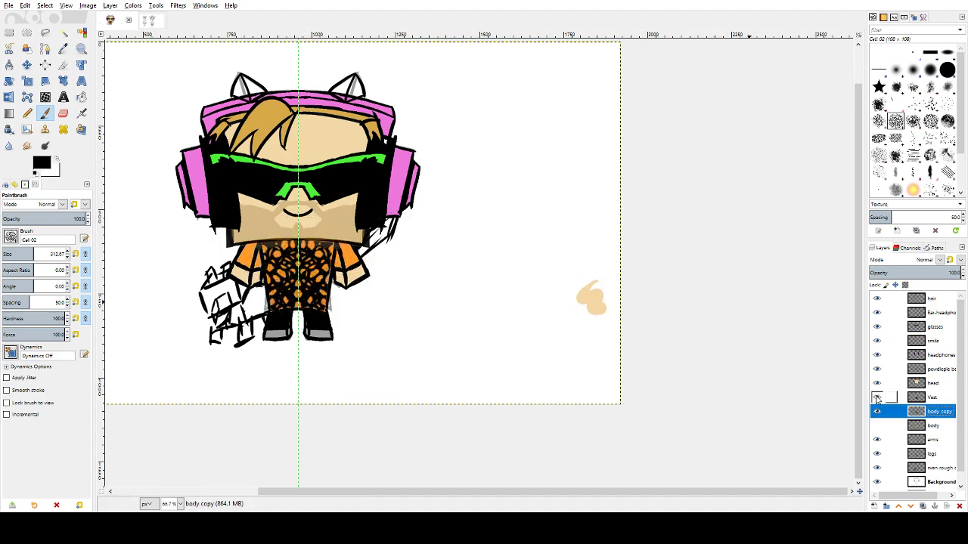
key("f")
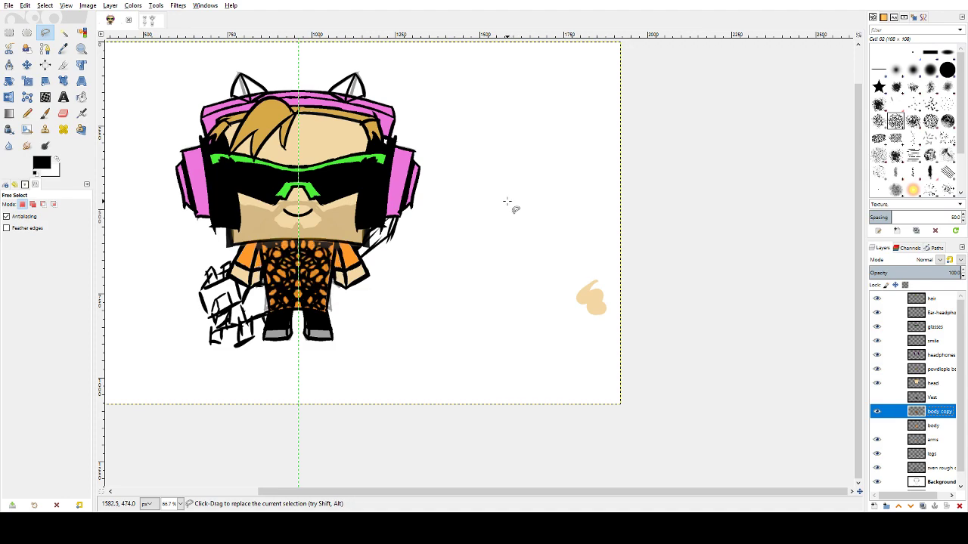
key("p")
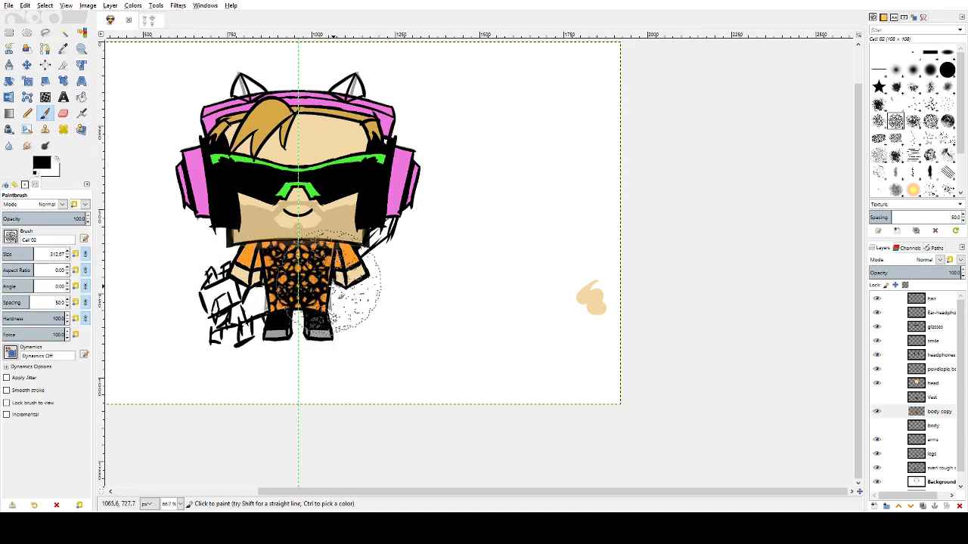
key("ctrl+z")
left_click(259, 275)
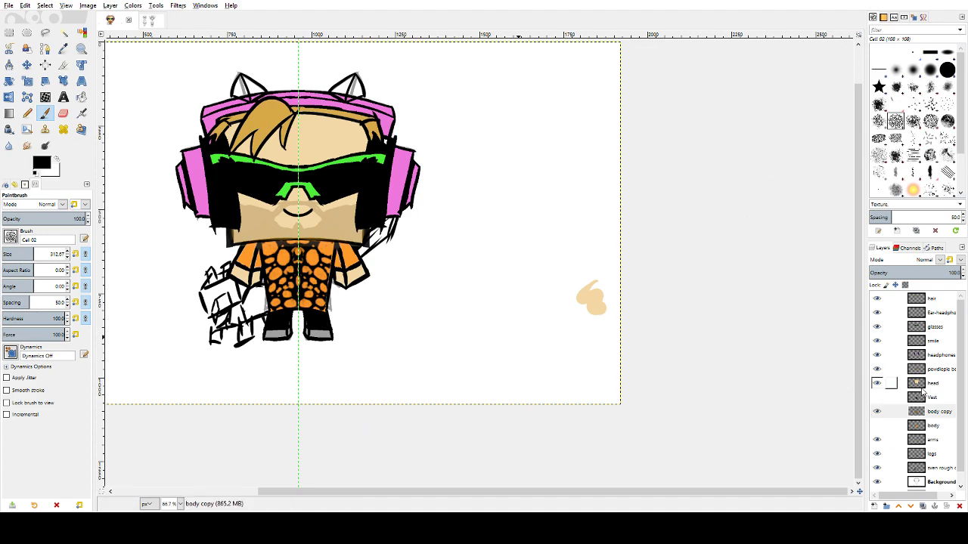
- Show the Vest layer over the cell-textured torso and make body copy the active layer with the Paintbrush
left_click(877, 397)
key("f")
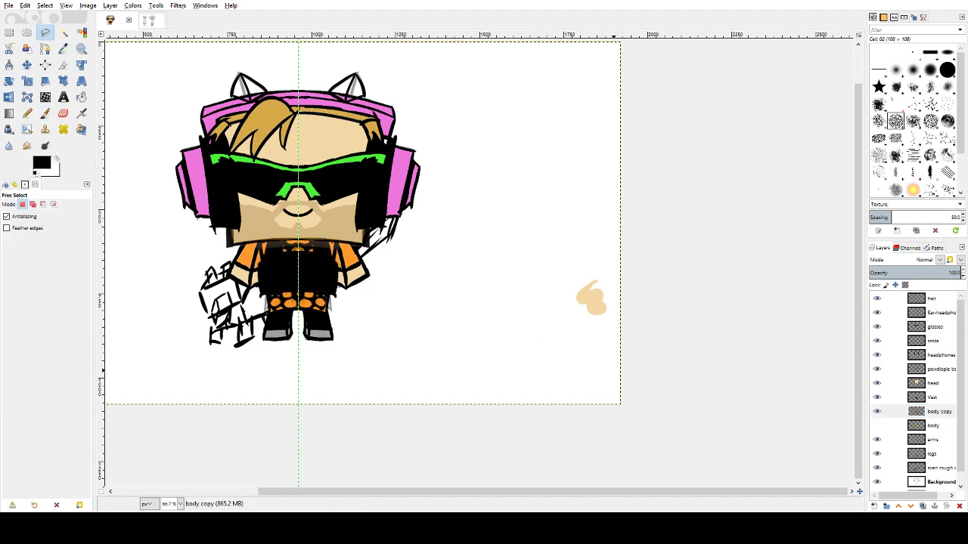
left_click(939, 411)
left_click(937, 412)
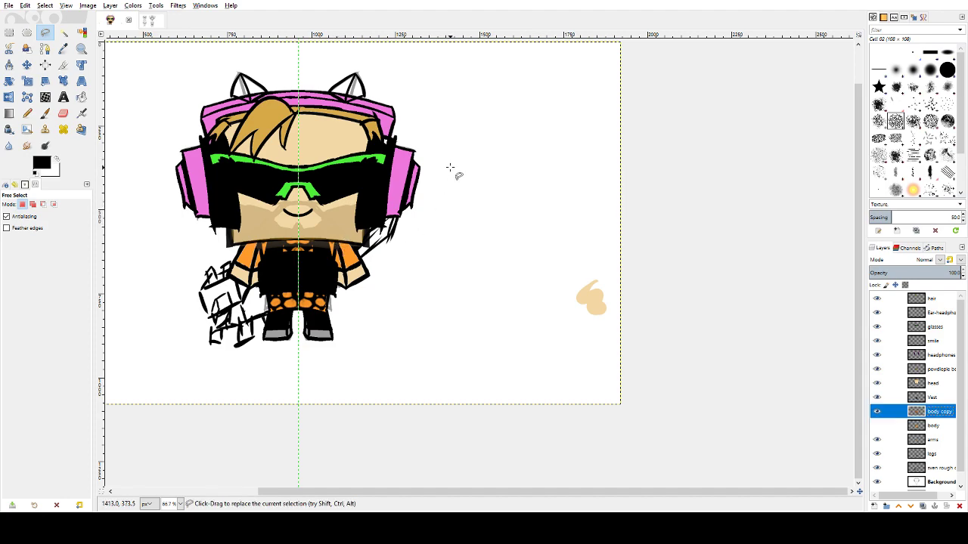
key("p")
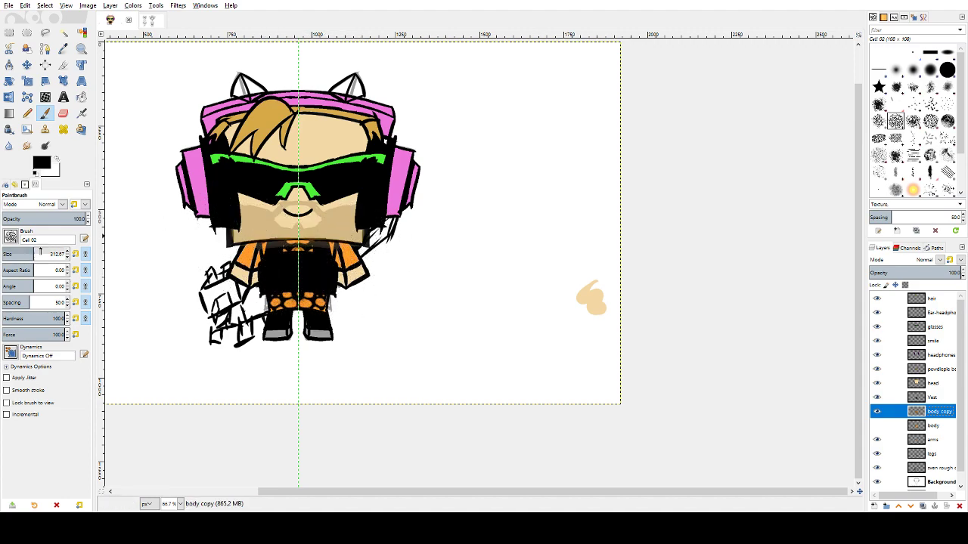
left_click(316, 269)
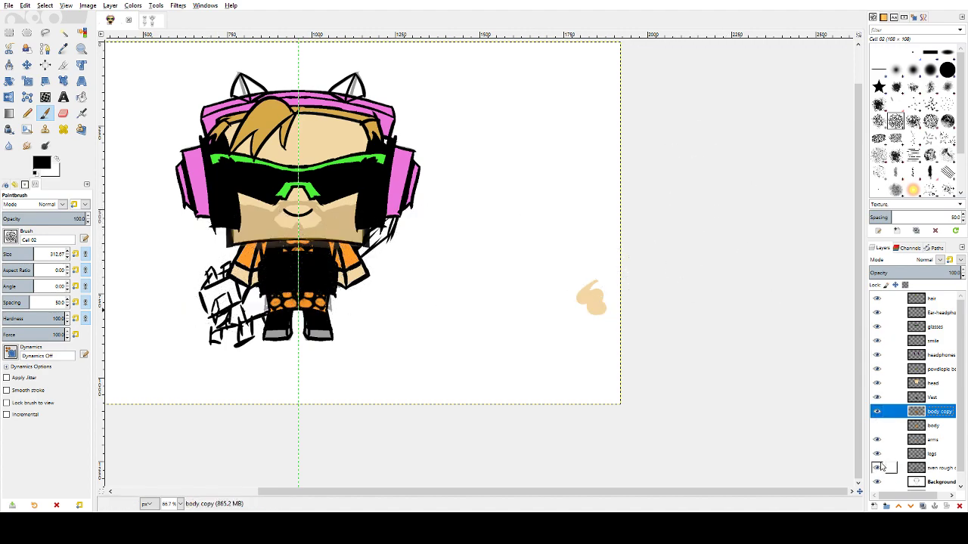
- Activate the sven rough out layer and choose the 2. Hardness 100 brush at size 51
left_click(917, 469)
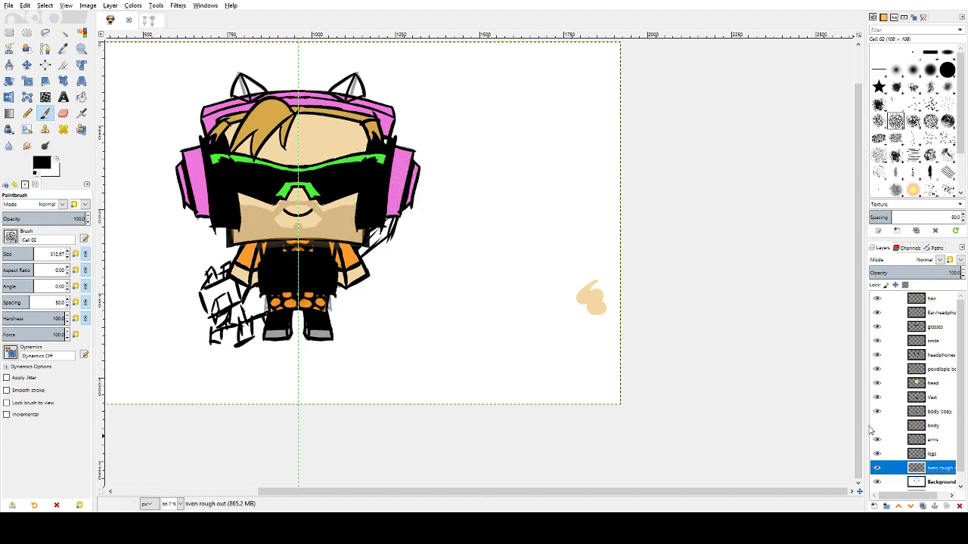
left_click(7, 6)
mouse_move(25, 6)
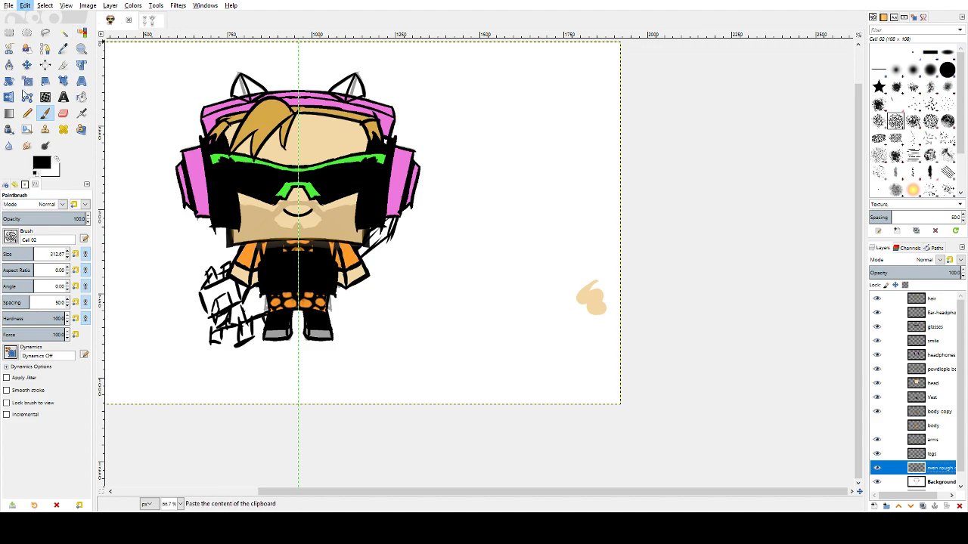
left_click(235, 63)
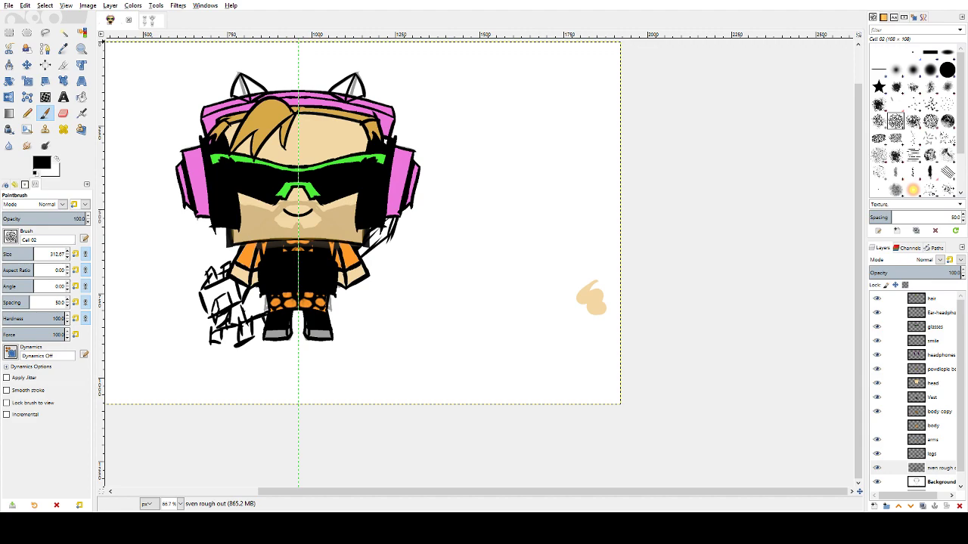
key("Escape")
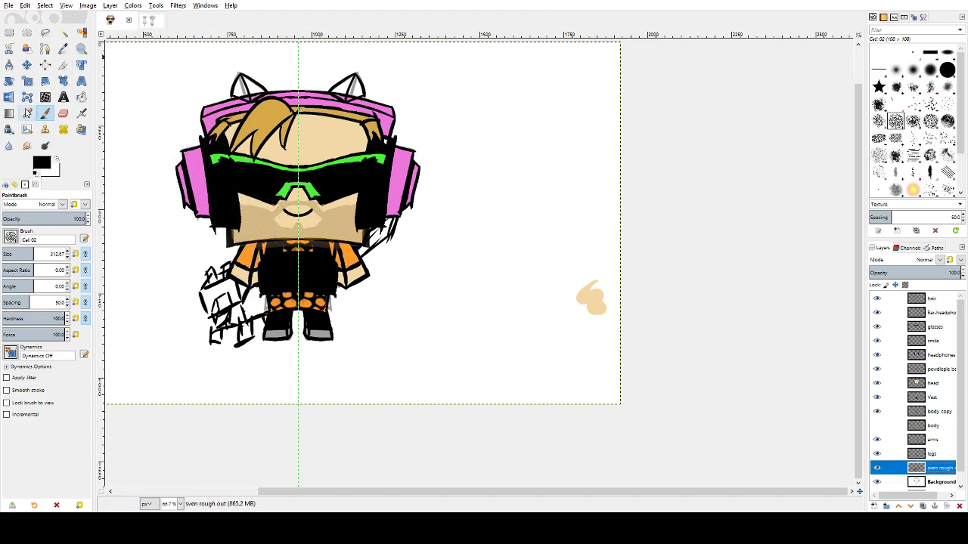
left_click(28, 112)
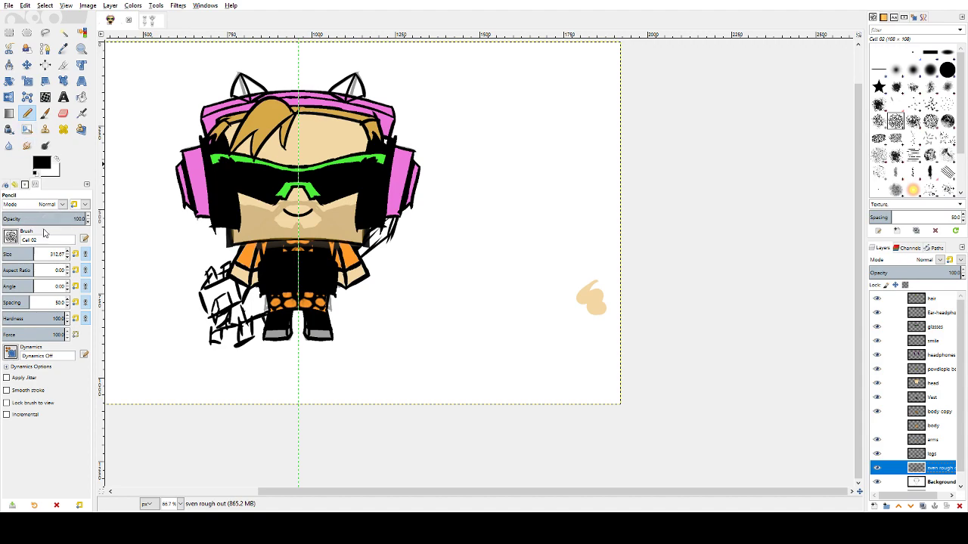
left_click(16, 235)
left_click(49, 272)
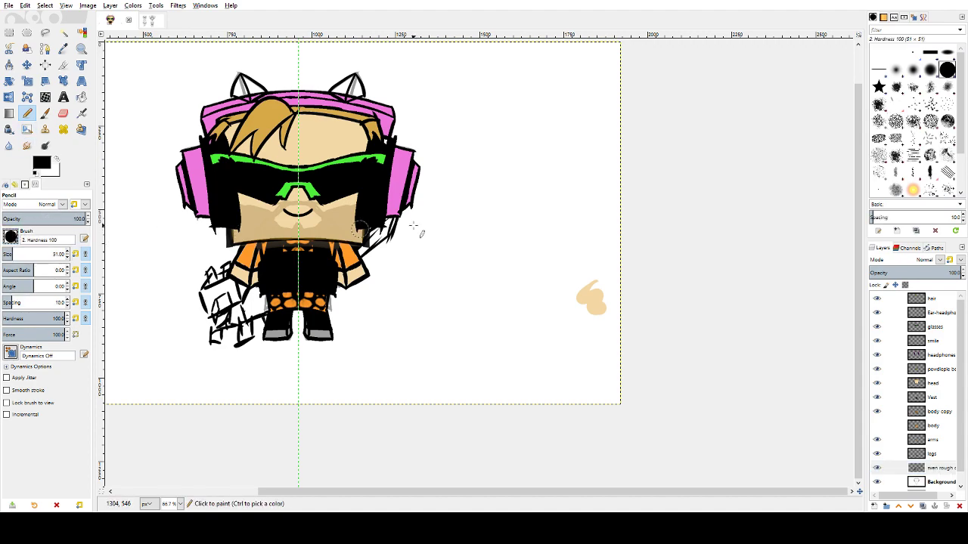
- Set the Paintbrush force to 50 for the sven rough out layer and swap the foreground colour to white
left_click(45, 113)
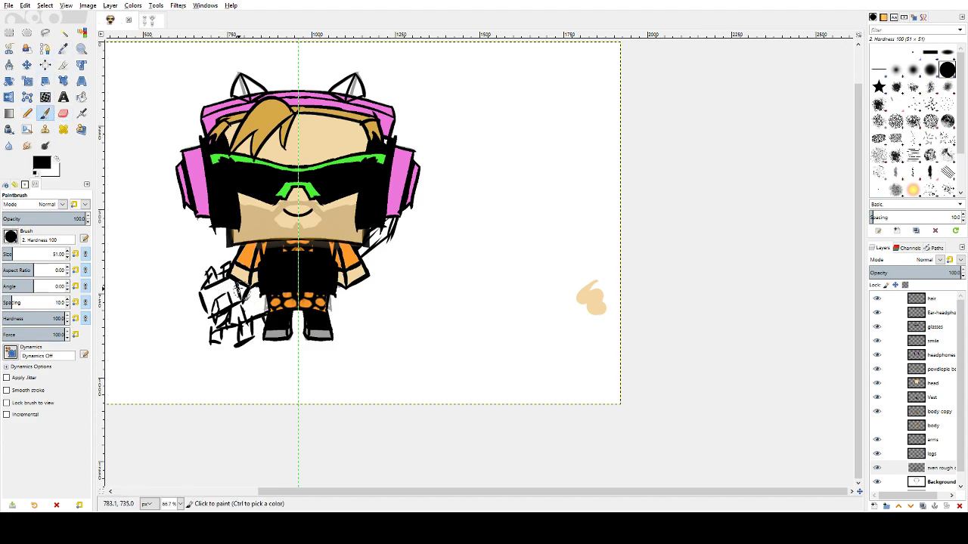
left_click(222, 309)
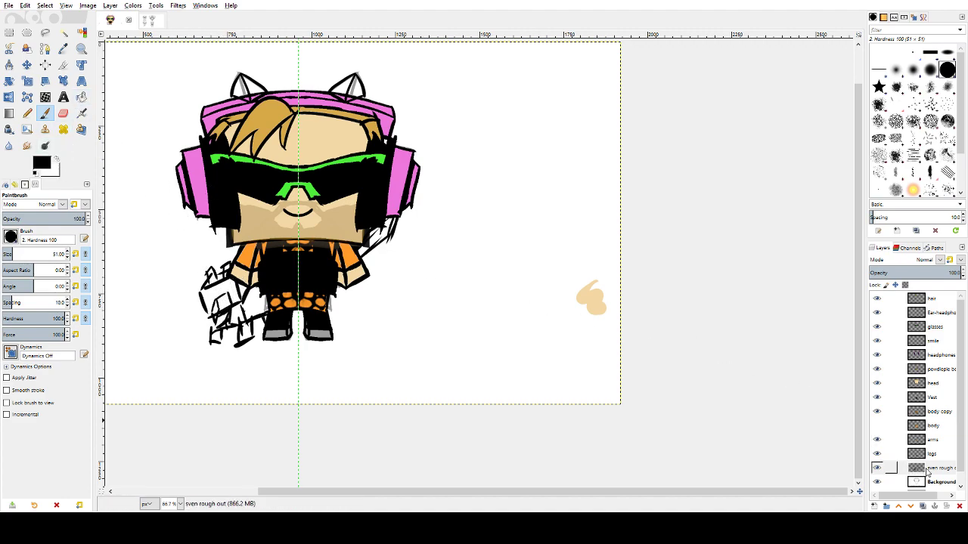
left_click(935, 470)
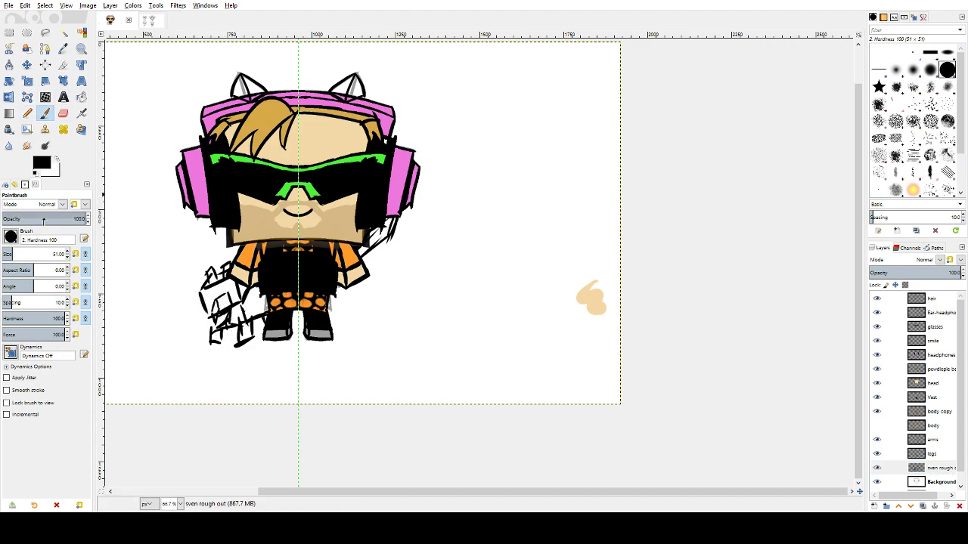
left_click(53, 334)
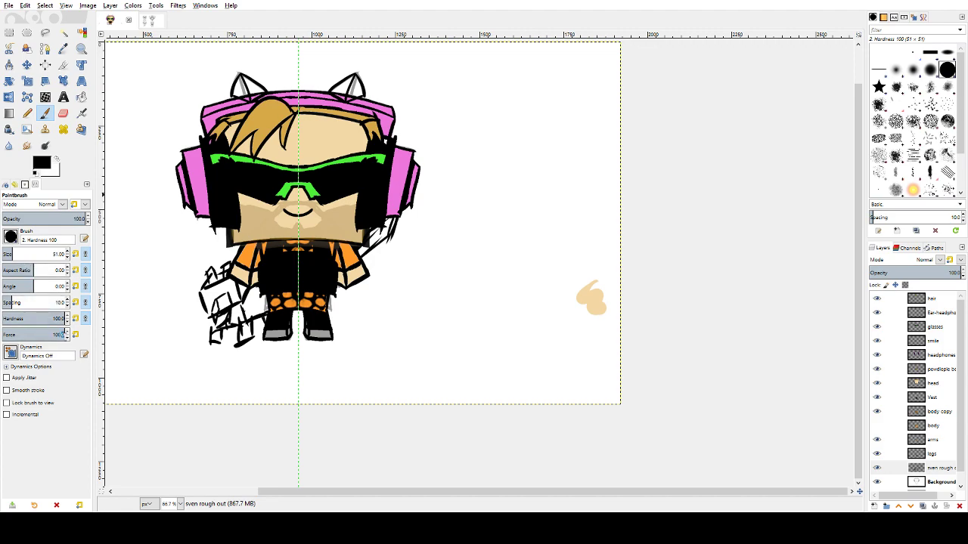
type("80")
key("Return")
left_click_drag(1, 335, 28, 334)
left_click(60, 334)
type("50")
key("Return")
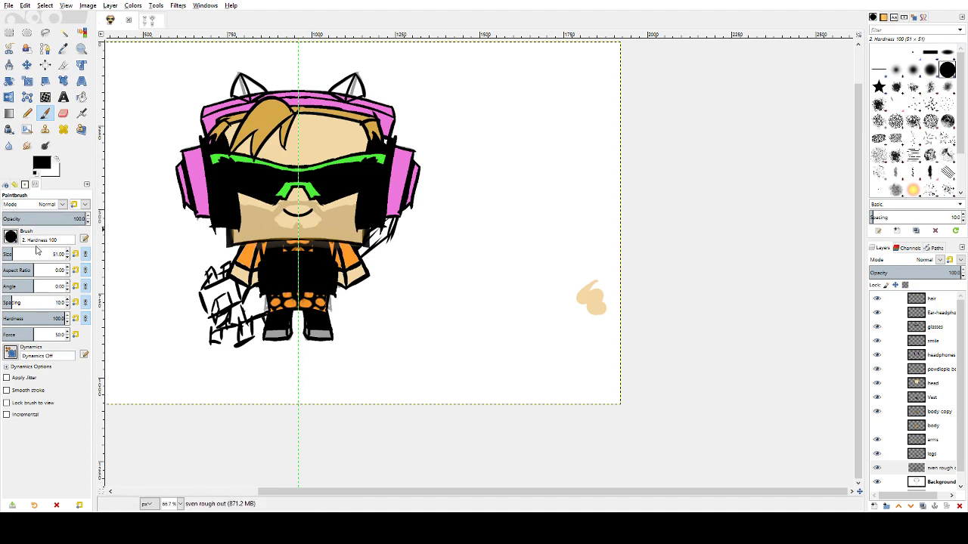
left_click(57, 159)
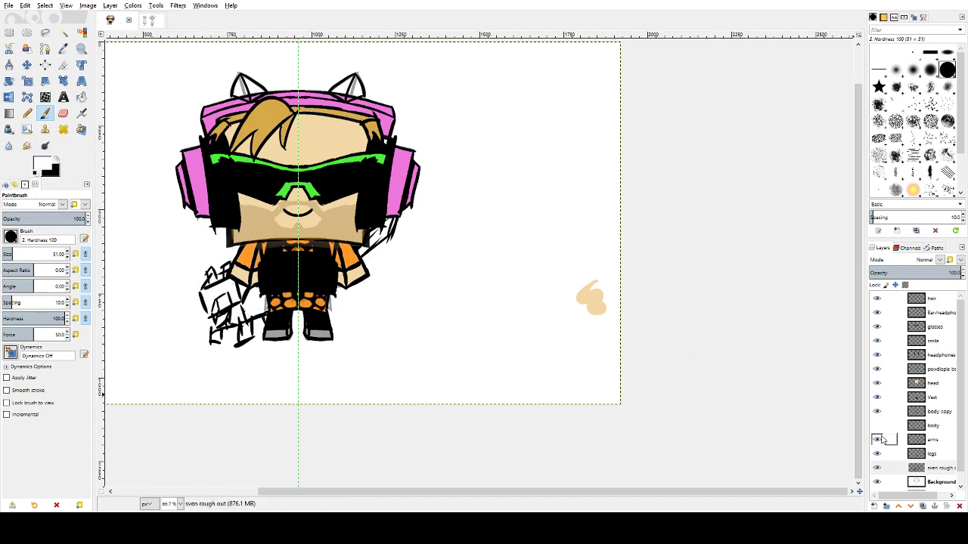
- Toggle the sven rough out layer's visibility to check which sketch lines belong to it
left_click(892, 470)
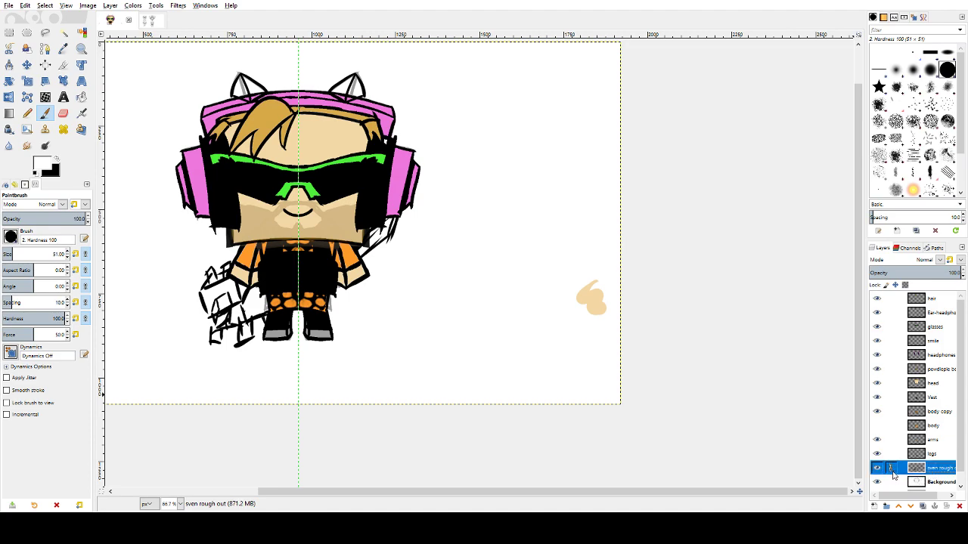
left_click(878, 470)
left_click(878, 469)
left_click(878, 470)
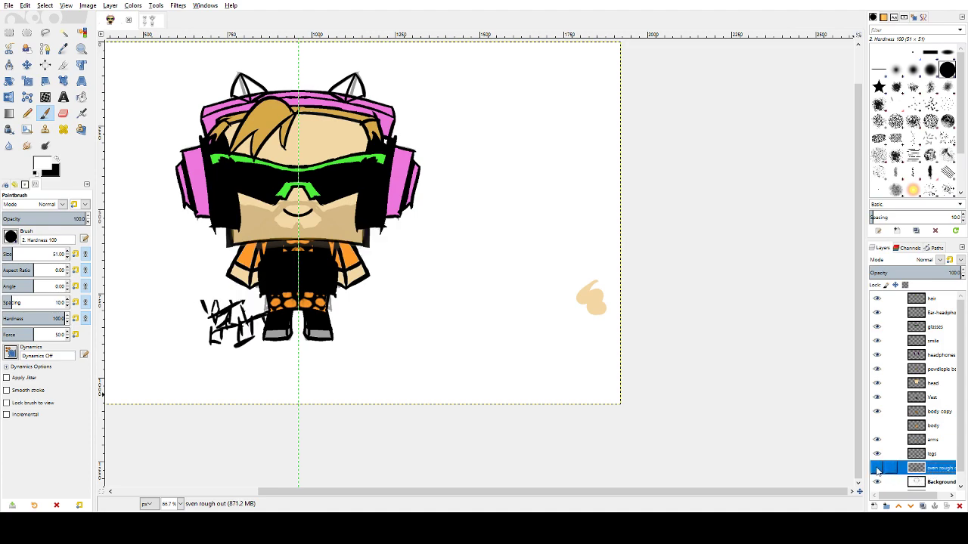
left_click(878, 470)
left_click(878, 470)
left_click(878, 470)
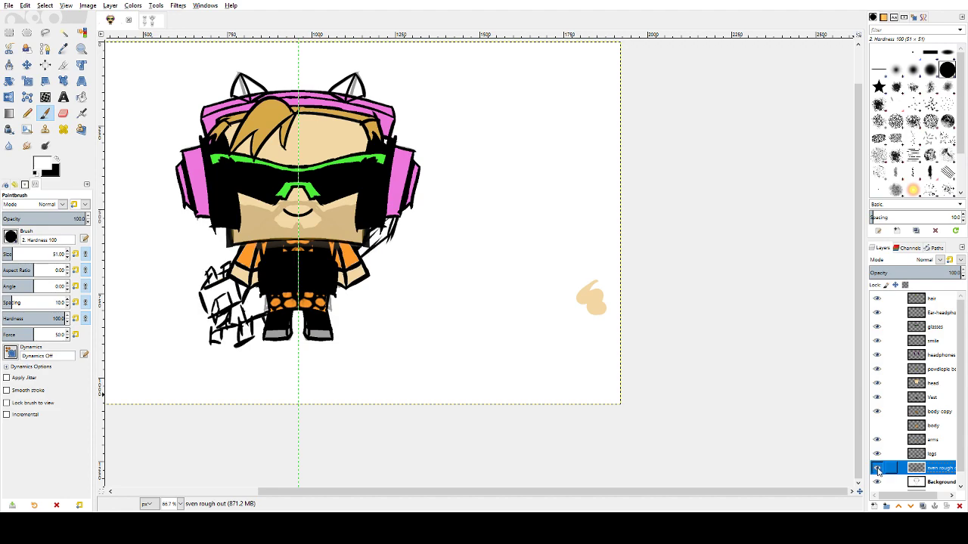
- Hide every character layer from legs up to hair, leaving the sven rough out sketch and the background layers shown
left_click(877, 454)
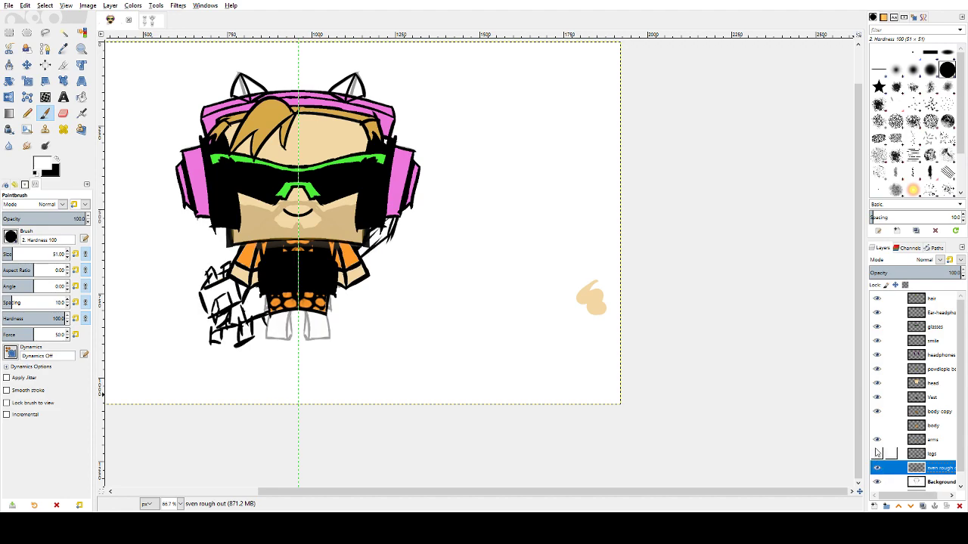
left_click(877, 439)
left_click(878, 412)
left_click(877, 411)
left_click(878, 411)
left_click(877, 397)
left_click(877, 382)
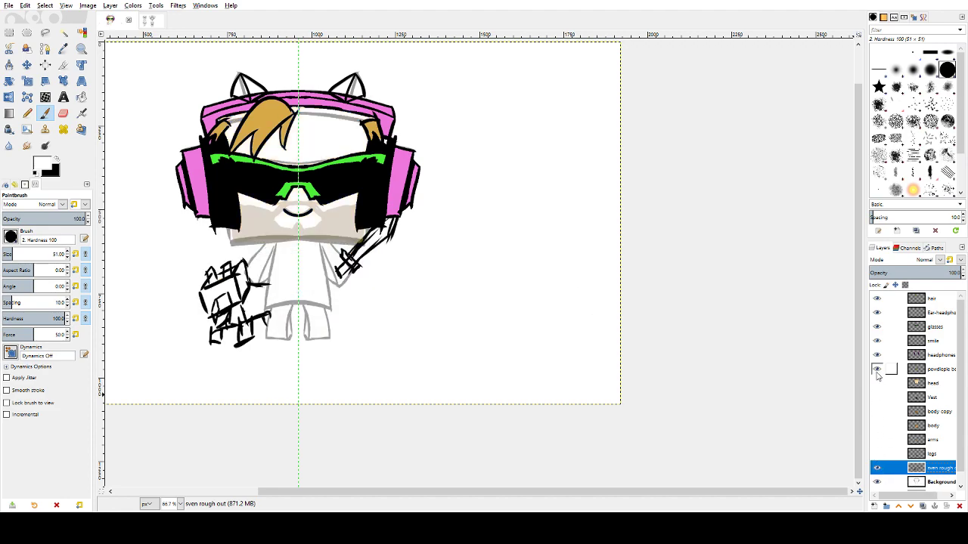
left_click(877, 369)
left_click(877, 354)
left_click(877, 341)
left_click(877, 327)
left_click(877, 312)
left_click(877, 299)
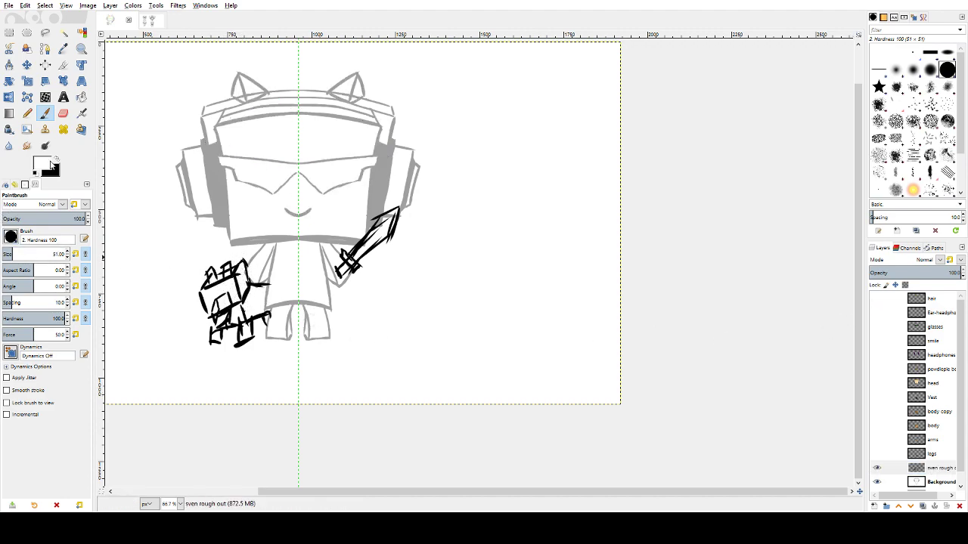
- Choose the Eraser, activate sven rough out, widen the layer list to show full names, and recheck the layer's visibility
left_click(63, 113)
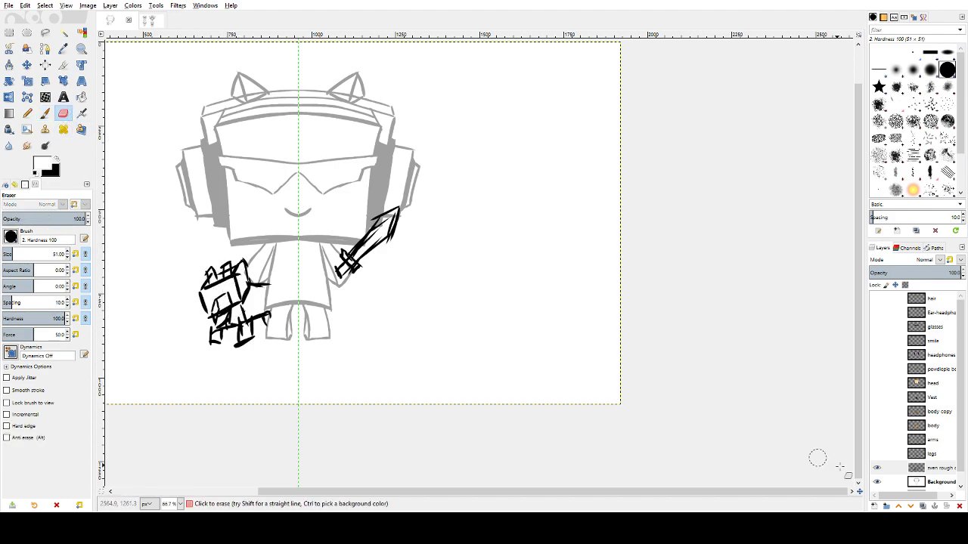
left_click(934, 468)
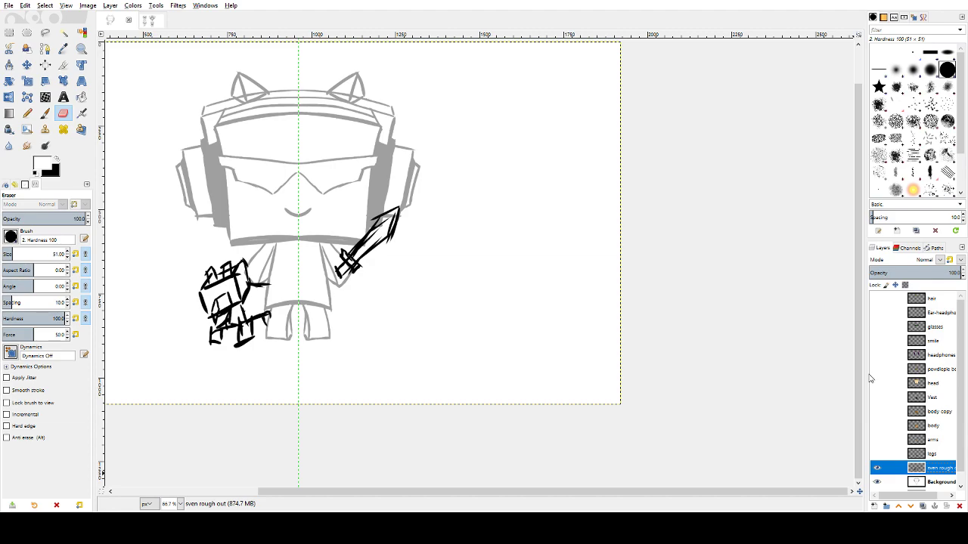
mouse_move(864, 377)
left_mouse_down()
mouse_move(784, 384)
mouse_move(813, 379)
left_mouse_up()
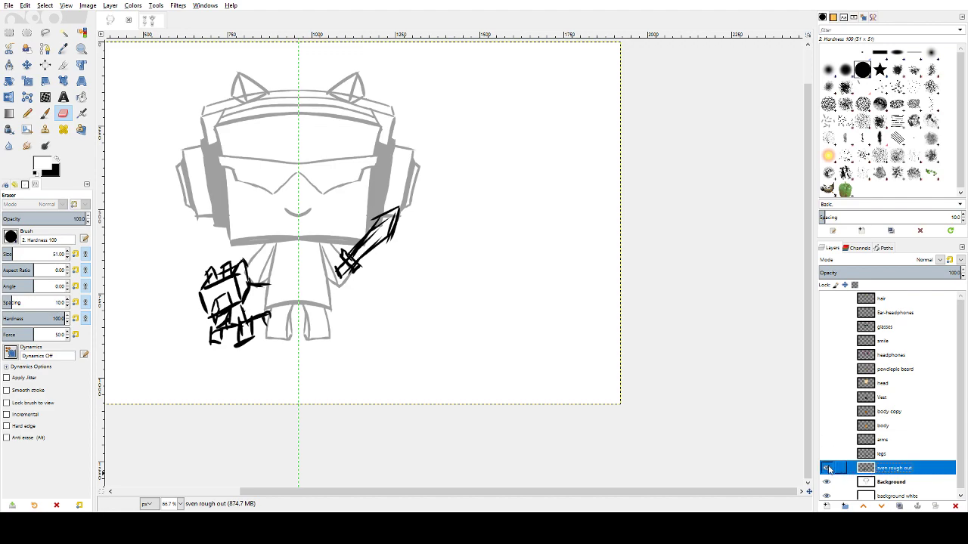
left_click(828, 469)
left_click(828, 469)
key("f")
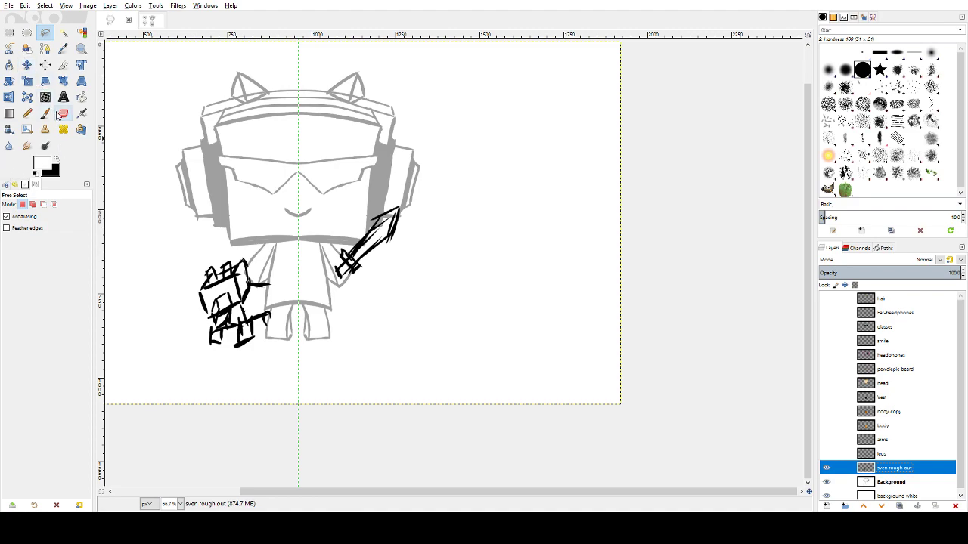
left_click(133, 85)
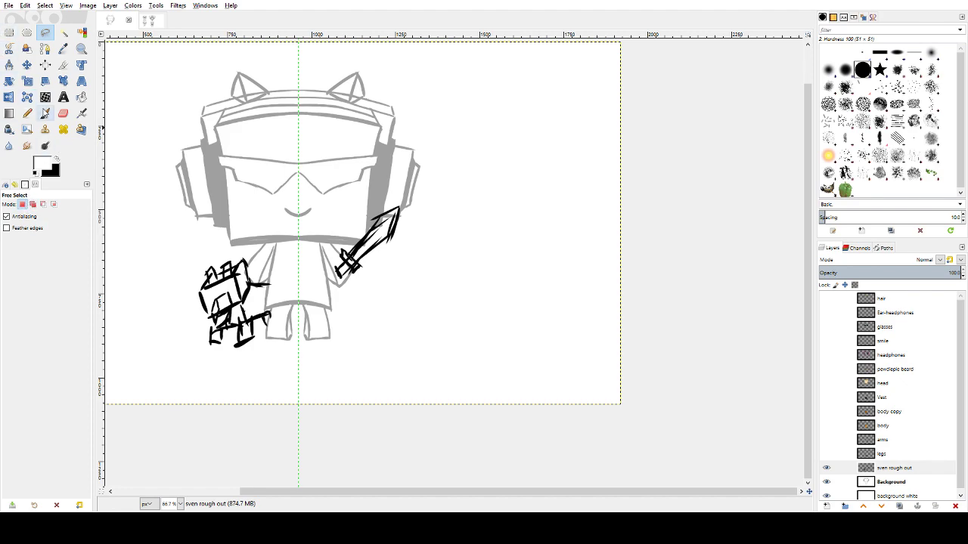
left_click(62, 113)
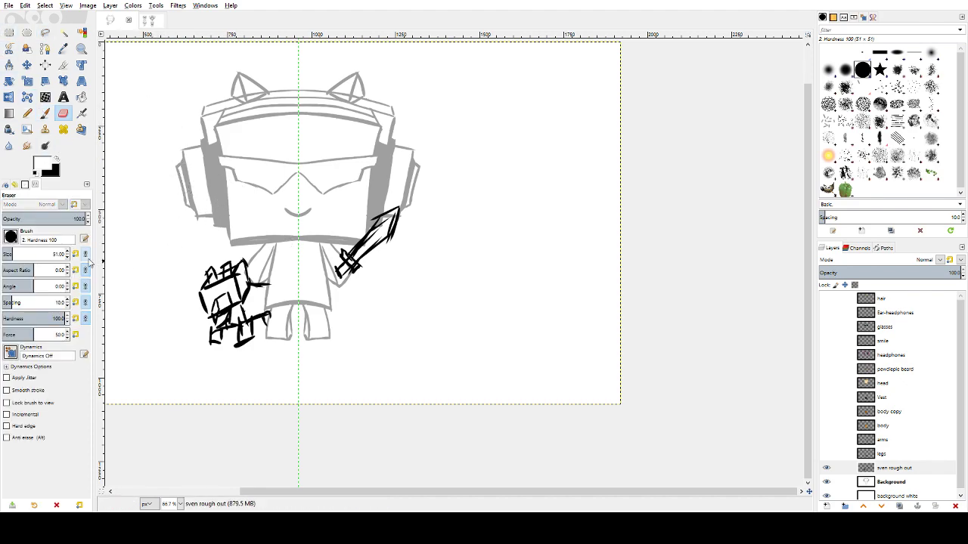
key("p")
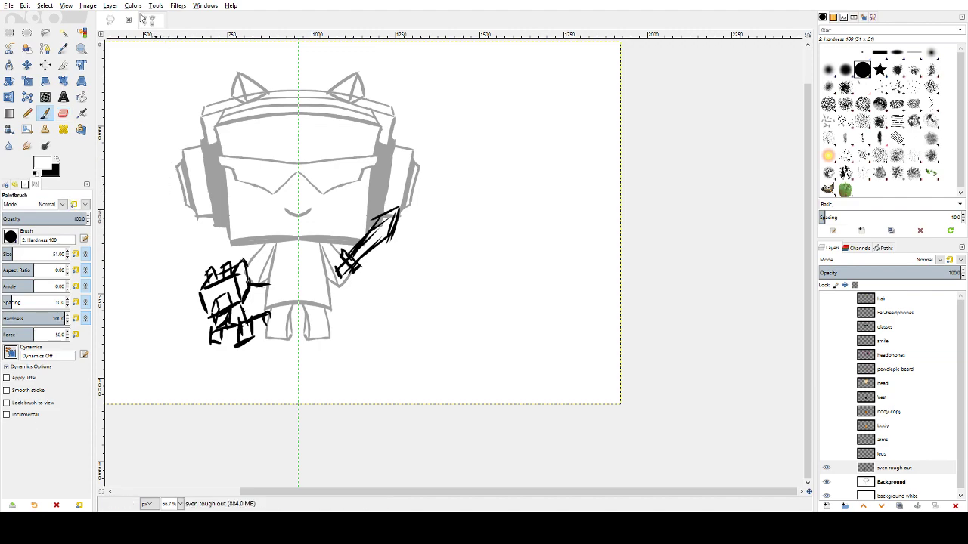
- Try an eraser stroke across the creeper's feet in the mob sketch image, undo it, and return to the headphone character image
left_click(143, 24)
key("shift+e")
mouse_move(245, 284)
left_mouse_down()
mouse_move(221, 274)
mouse_move(319, 313)
left_mouse_up()
key("ctrl+z")
left_click(109, 22)
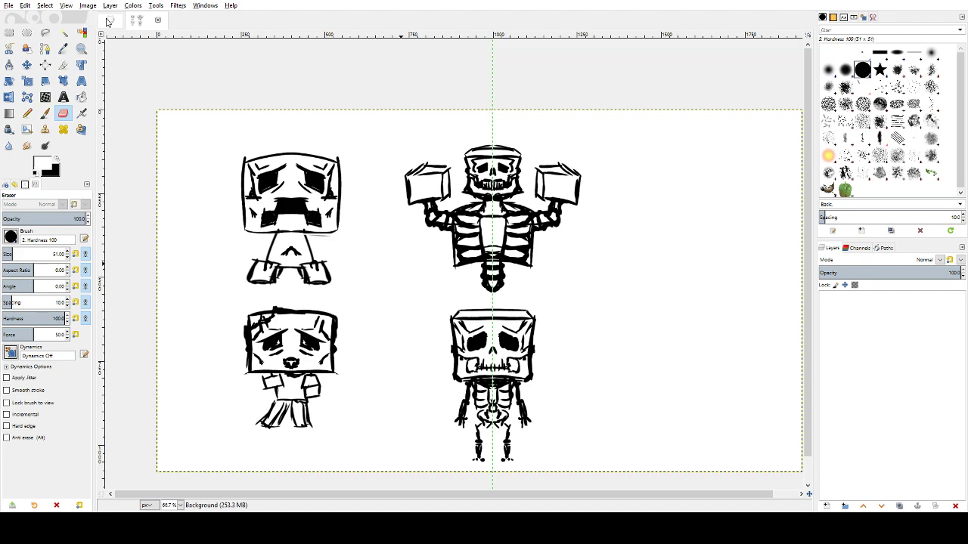
key("p")
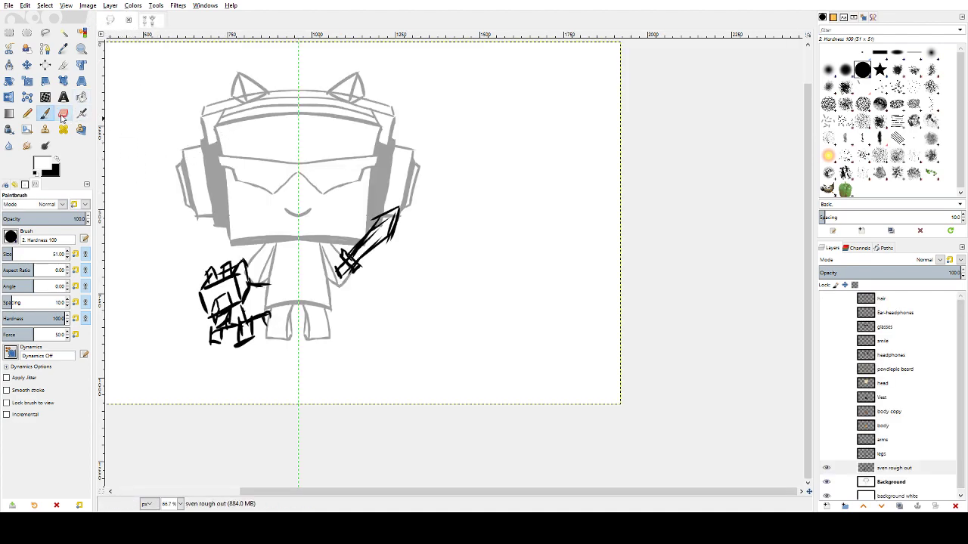
- Try Paintbrush strokes around the held items on the sven rough out layer, and switch to the Eraser
left_click(27, 114)
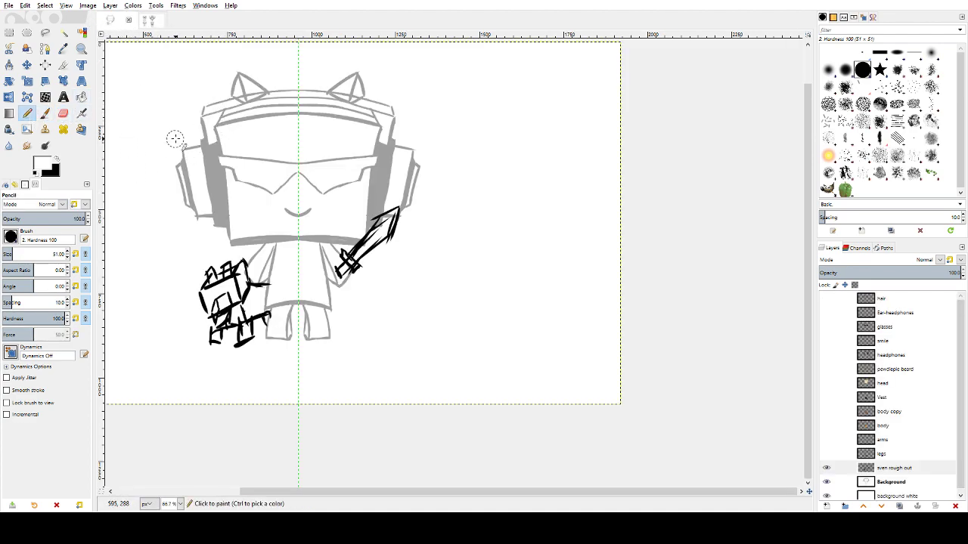
left_click(45, 113)
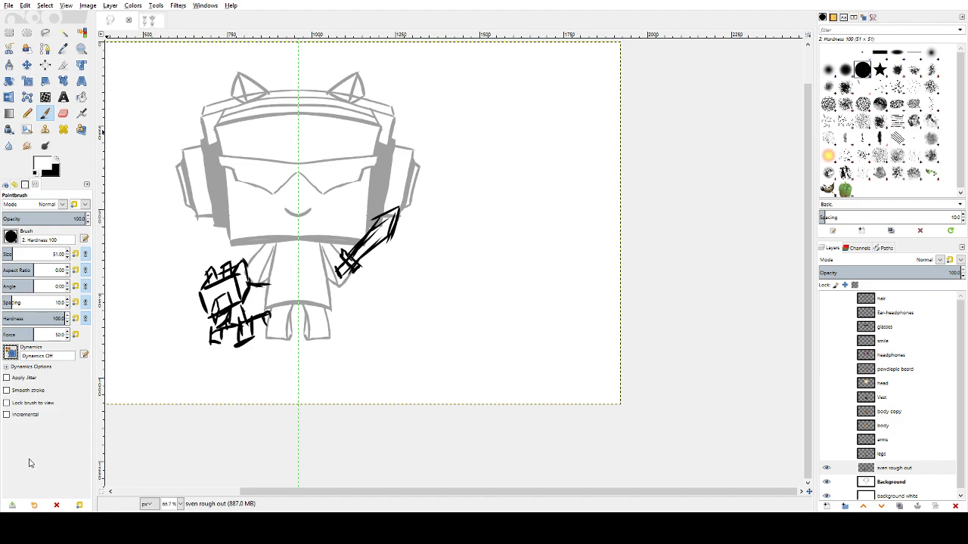
left_click(43, 420)
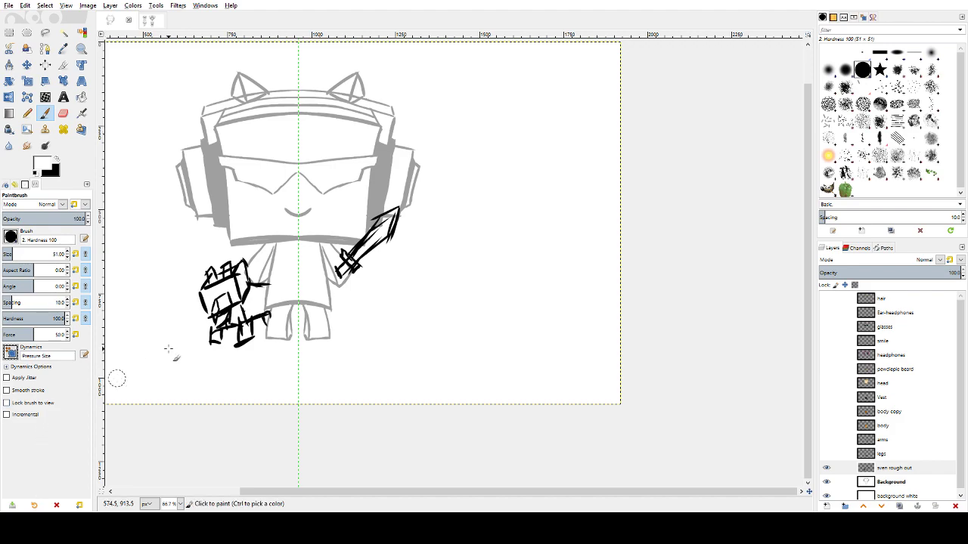
left_click_drag(180, 276, 162, 277)
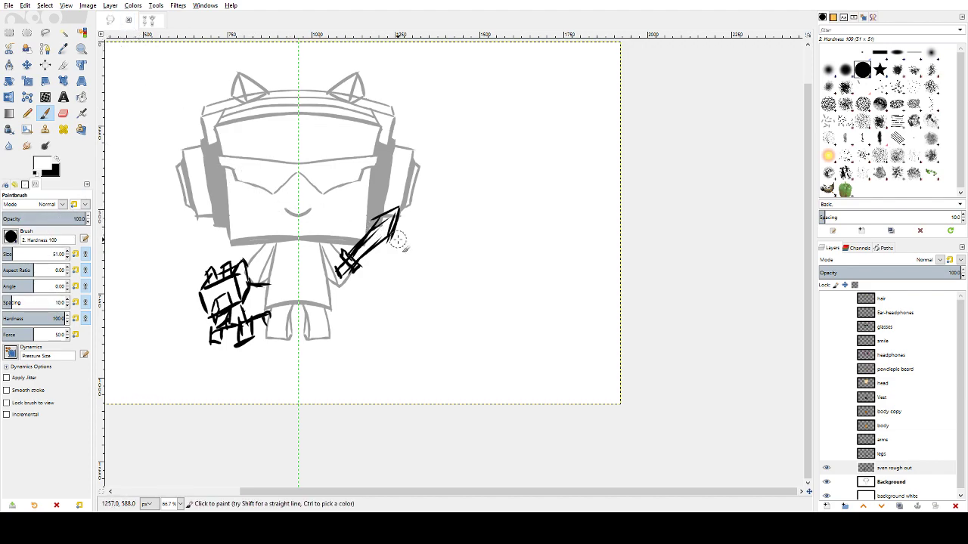
key("shift+e")
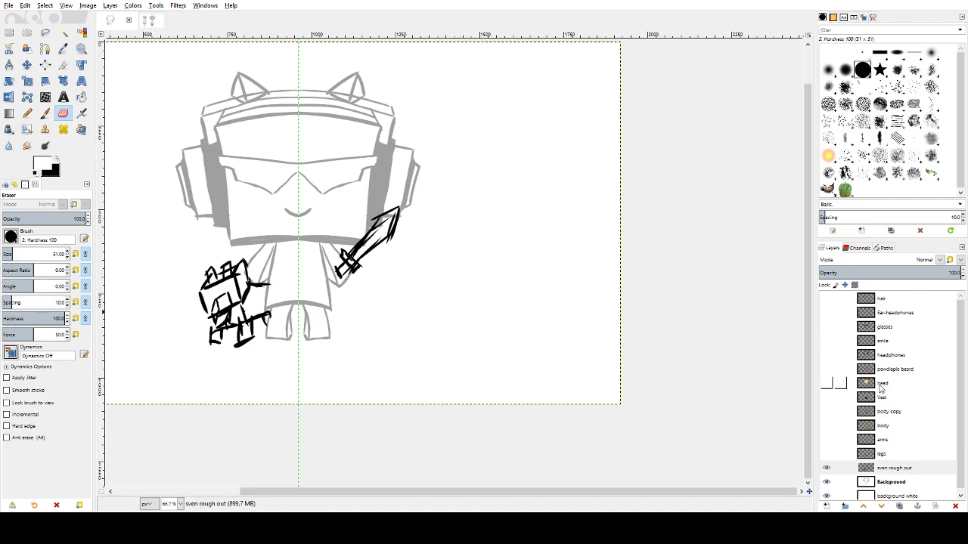
- Activate the body layer, show and rehide it, and try small rectangle selections beside the character before clearing them
left_click(870, 427)
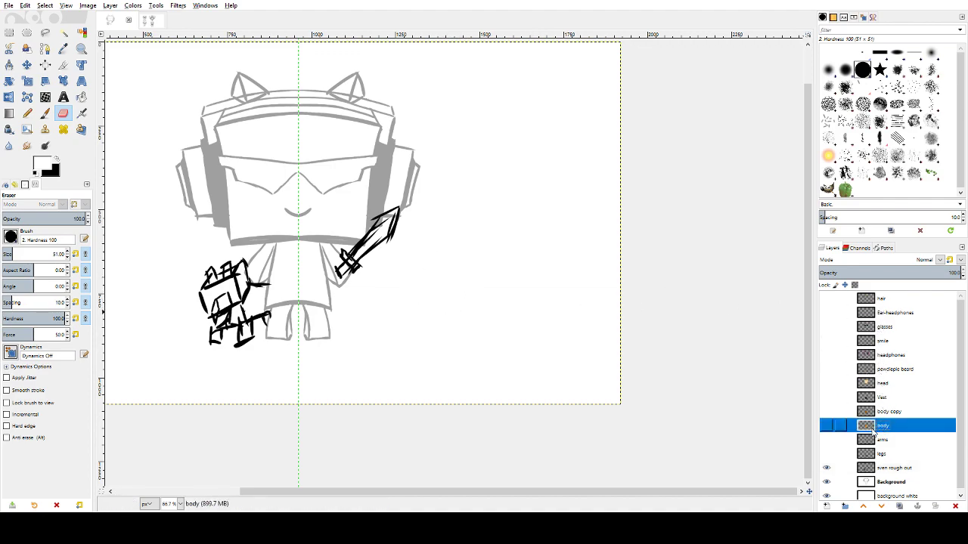
left_click(827, 426)
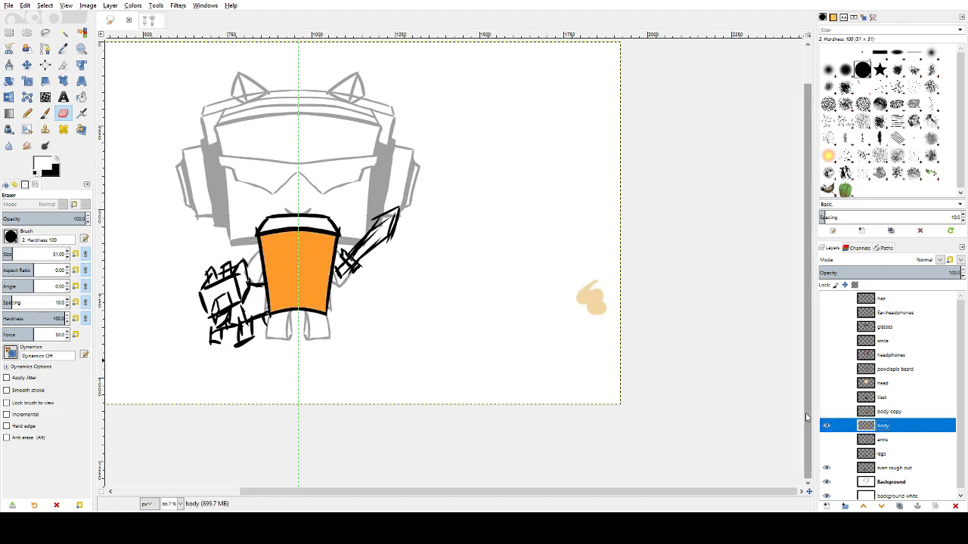
left_click(9, 33)
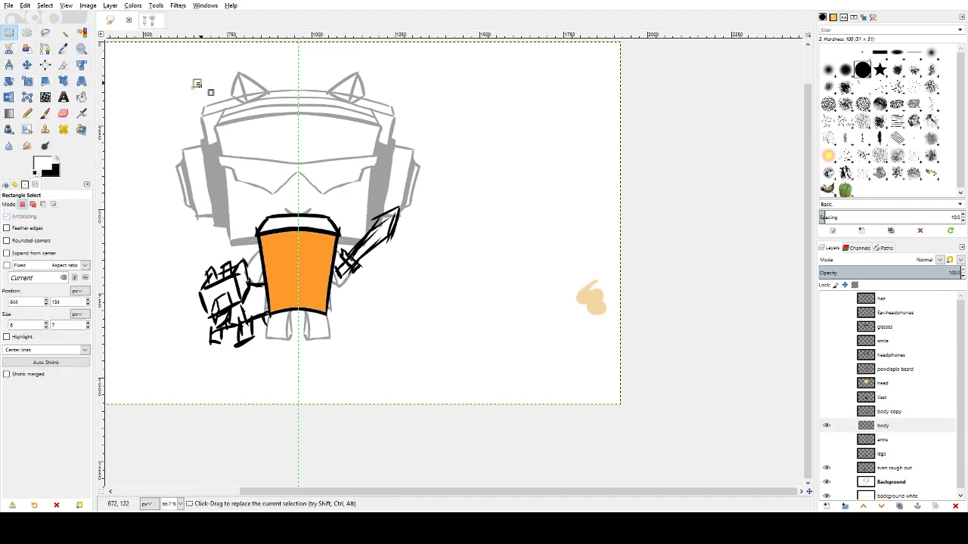
left_click(140, 142)
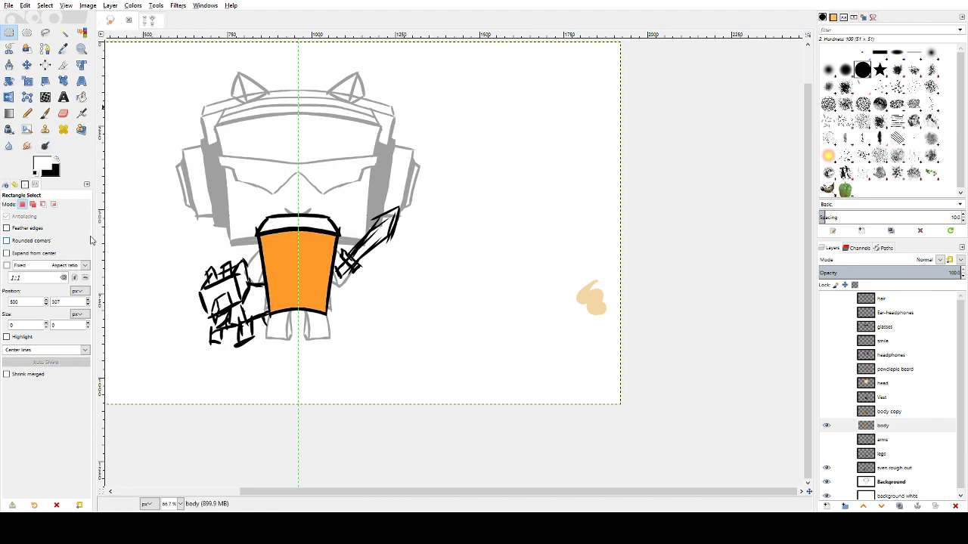
key("ctrl+shift")
left_click(826, 427)
left_click_drag(166, 268, 247, 320)
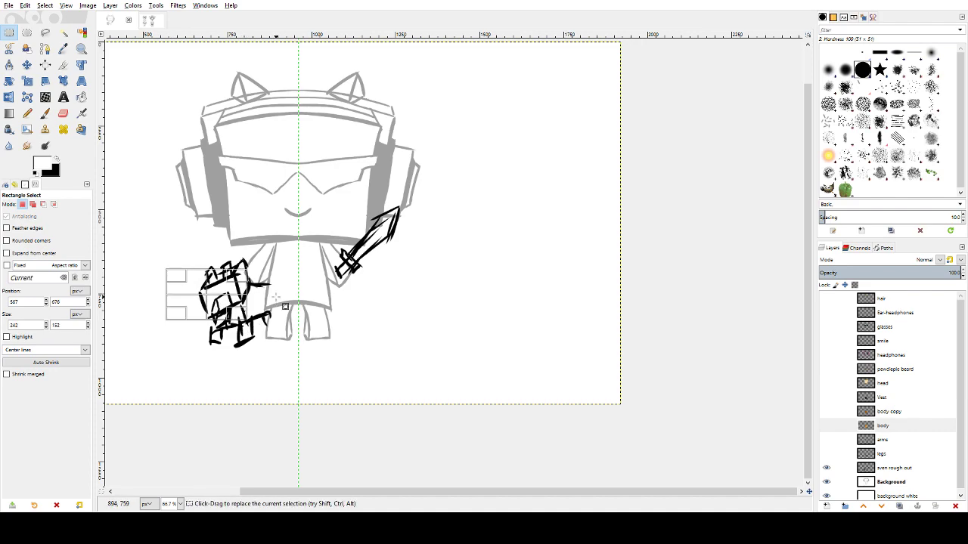
key("ctrl+shift+a")
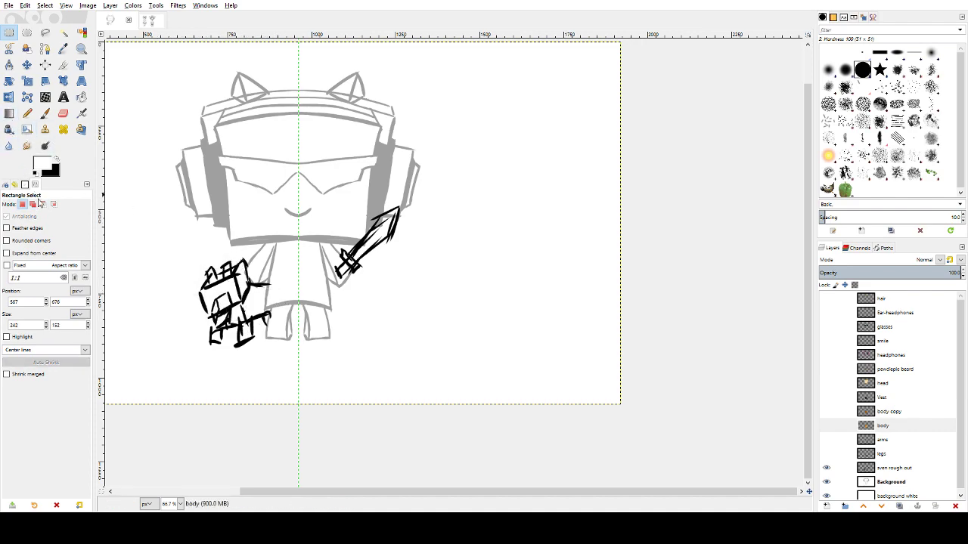
- Select a rectangle of about 1095 × 751 px around the character's face, body and held items, and try a Paintbrush stroke inside it
left_click(45, 112)
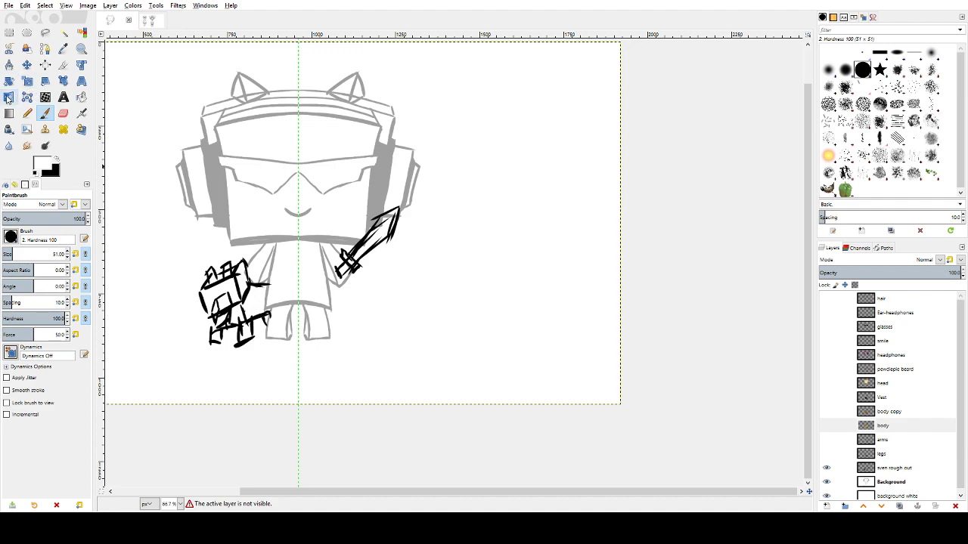
left_click(8, 33)
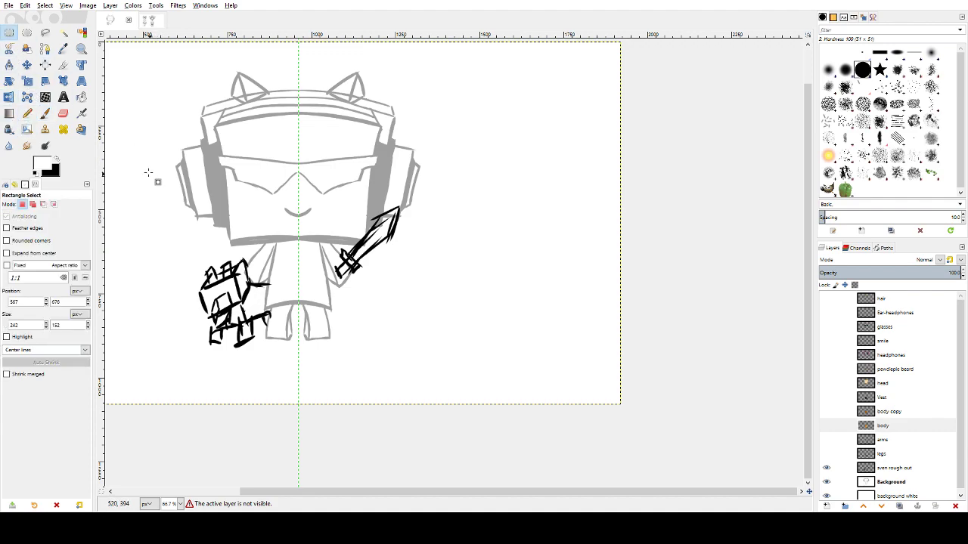
mouse_move(118, 135)
left_mouse_down()
mouse_move(356, 332)
mouse_move(486, 387)
left_mouse_up()
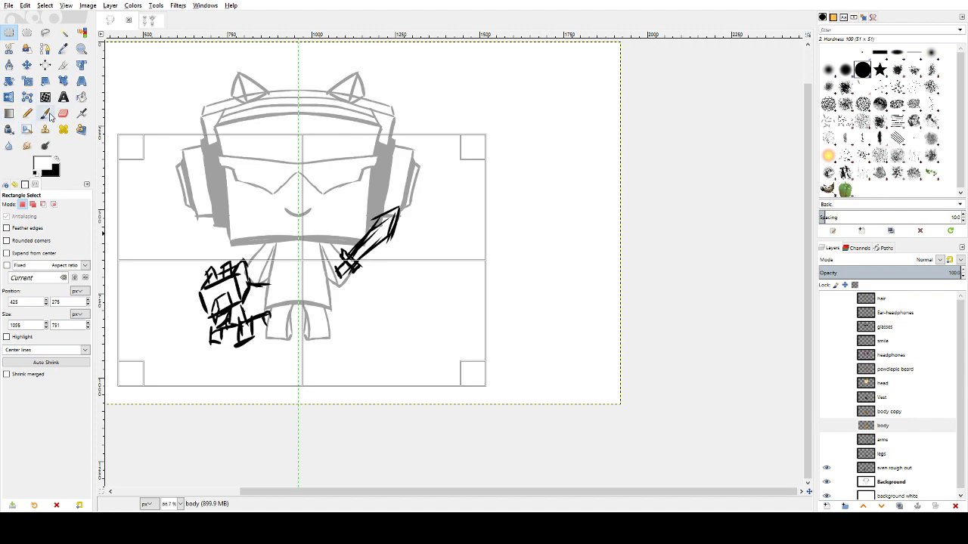
left_click(45, 113)
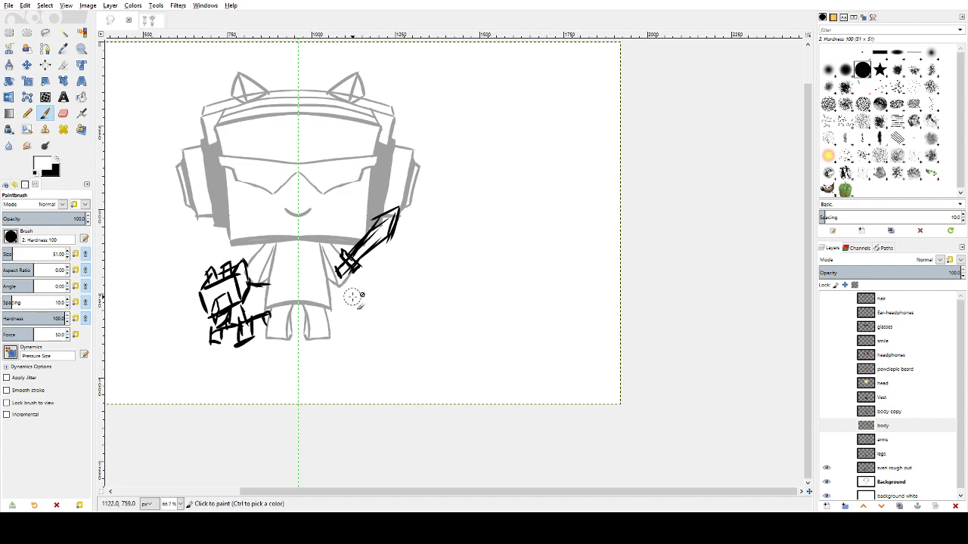
left_click_drag(166, 229, 177, 273)
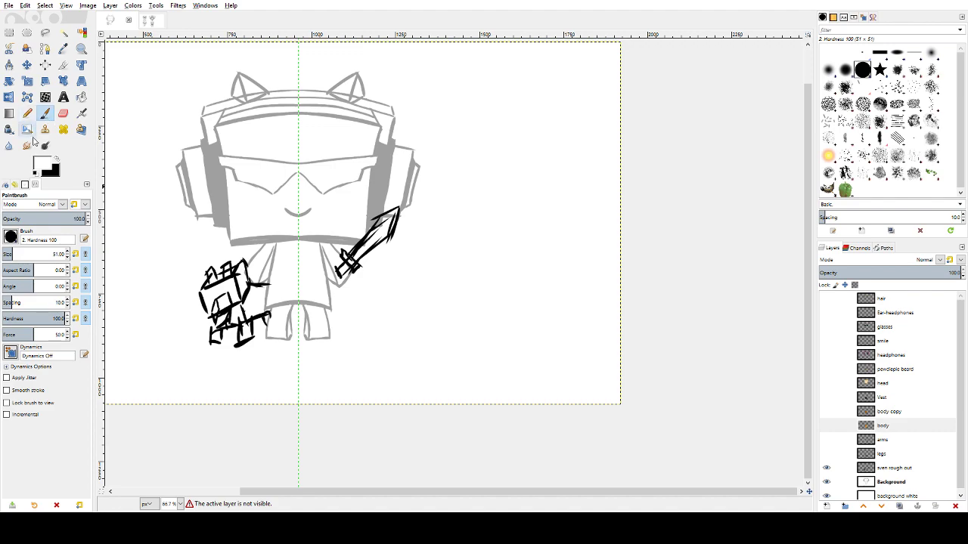
- Check the undo history and input device status, and widen the tool dock to show its full labels
left_click(25, 186)
left_click(15, 187)
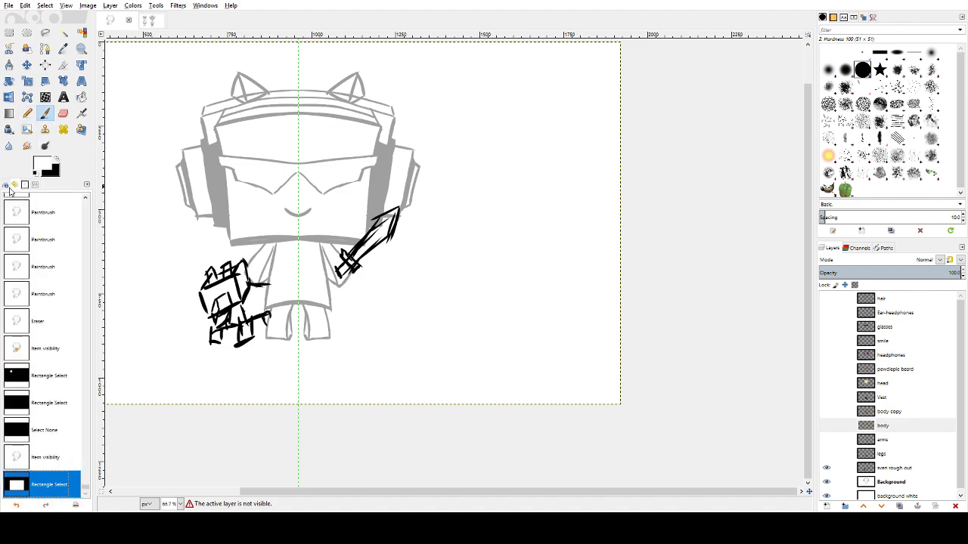
left_click(6, 186)
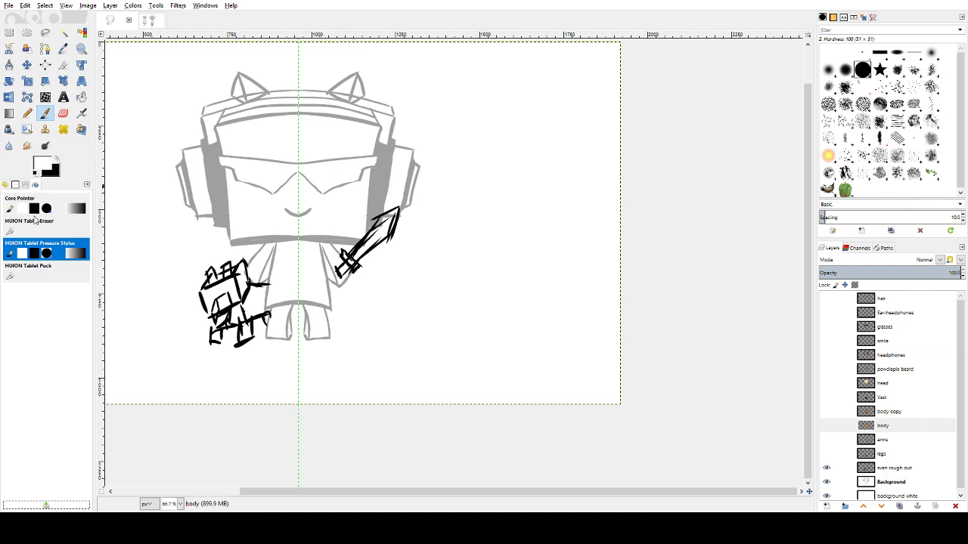
left_click(26, 186)
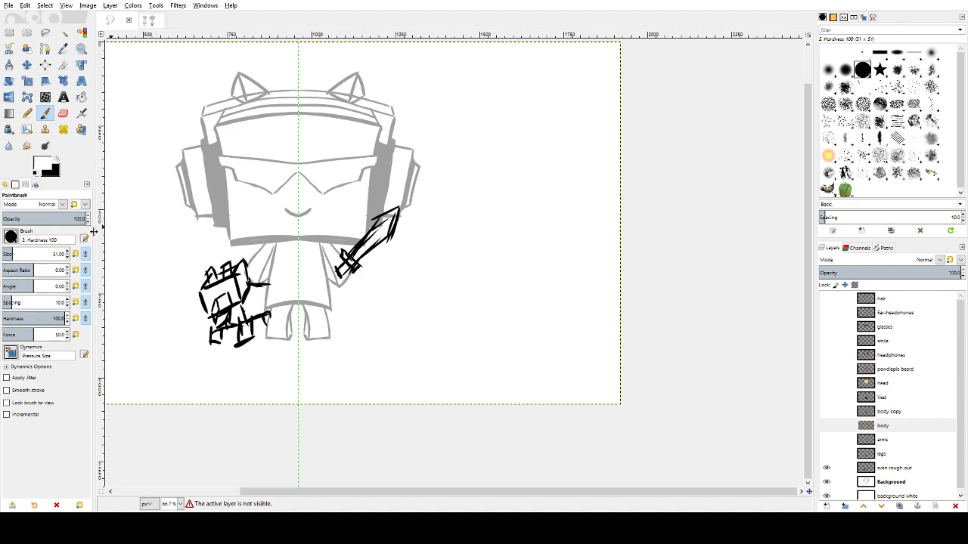
left_click_drag(93, 231, 161, 175)
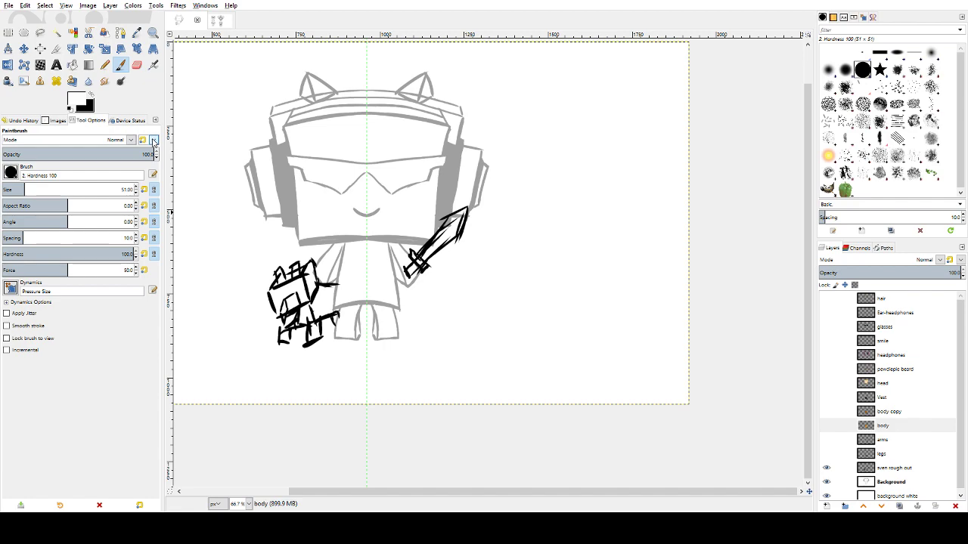
- Examine the tablet's device status and the Paintbrush's dynamics options for fade and color
left_click(129, 120)
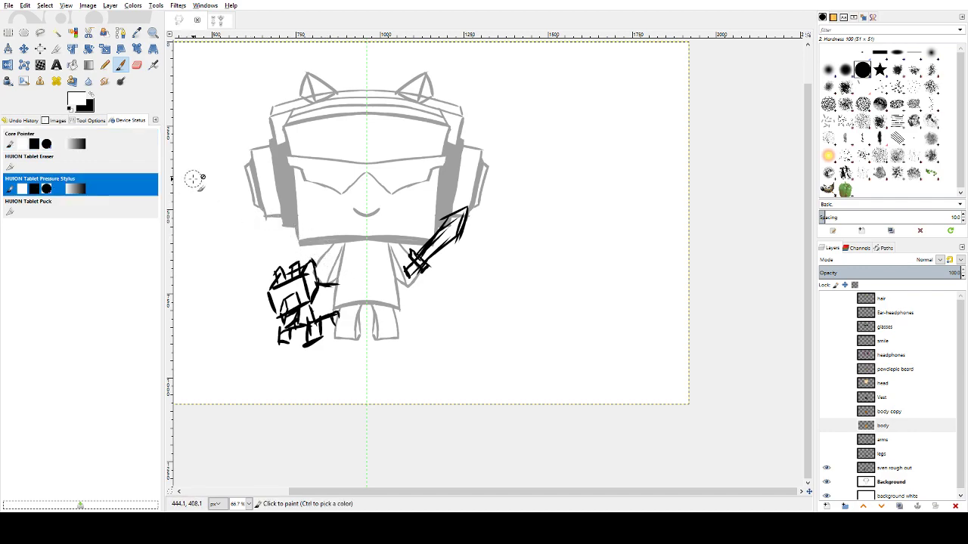
left_click(92, 121)
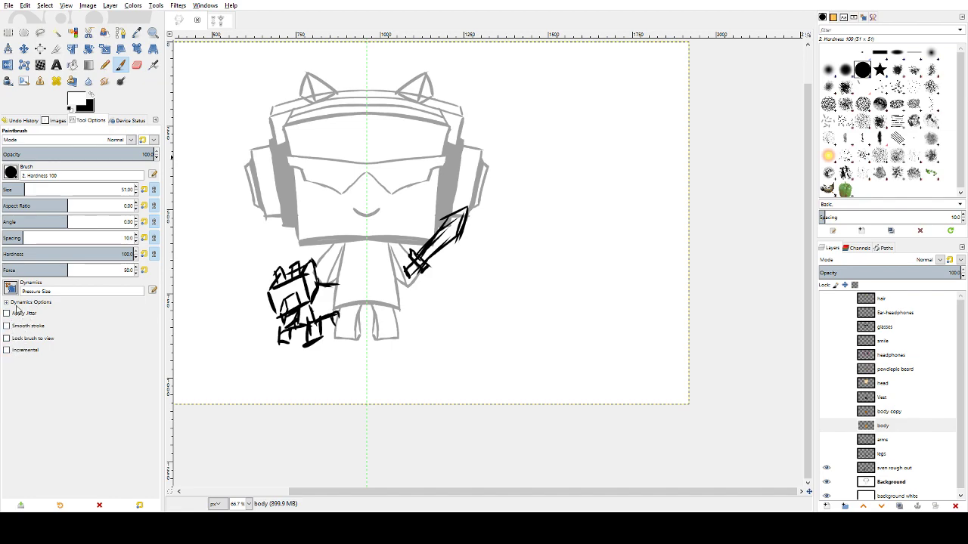
left_click(7, 303)
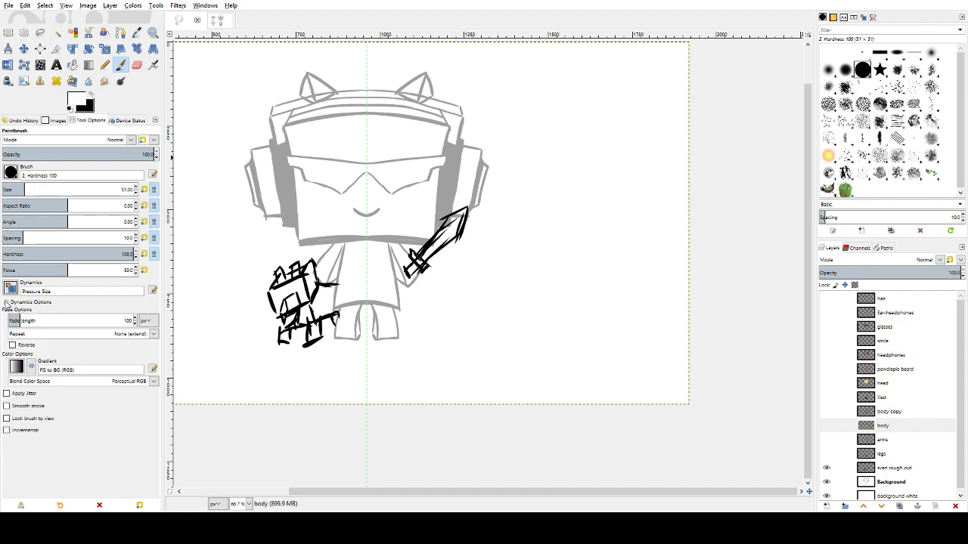
left_click(7, 303)
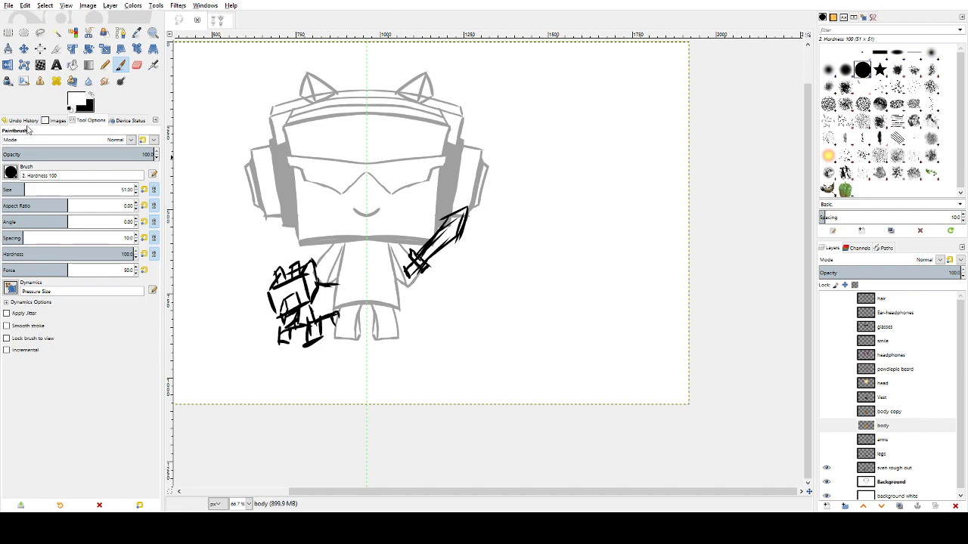
left_click(11, 6)
left_click(738, 258)
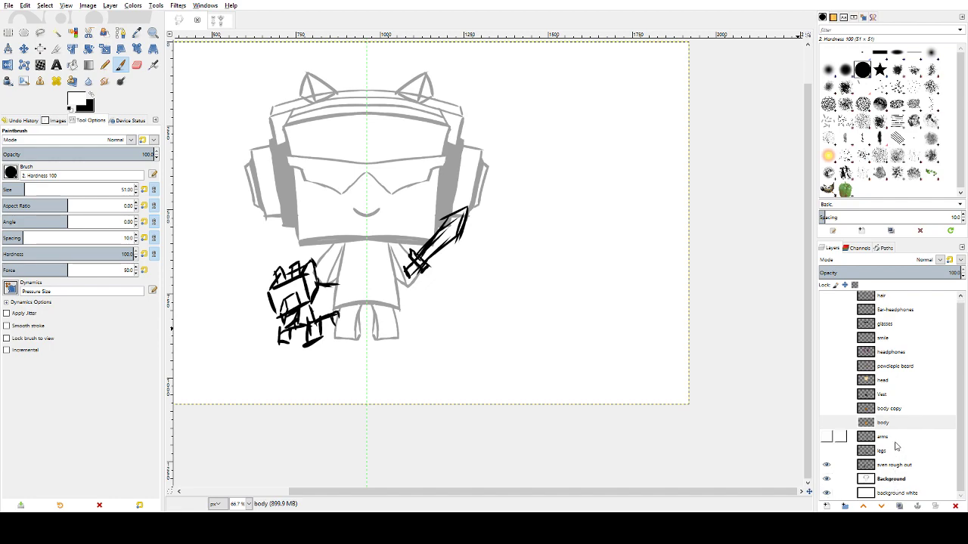
- Duplicate the sven rough out layer and hide the original, keeping the copy active
left_click(883, 469)
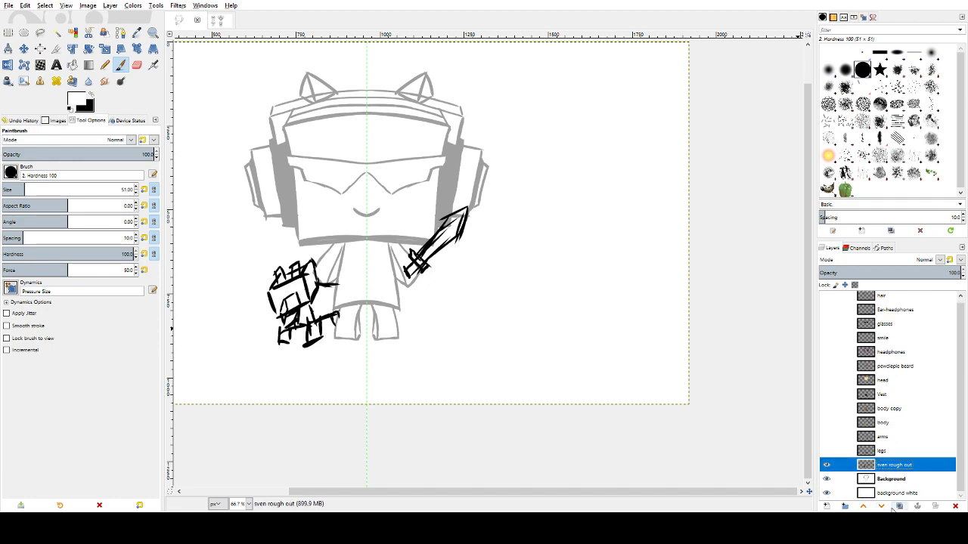
left_click(899, 506)
left_click(827, 479)
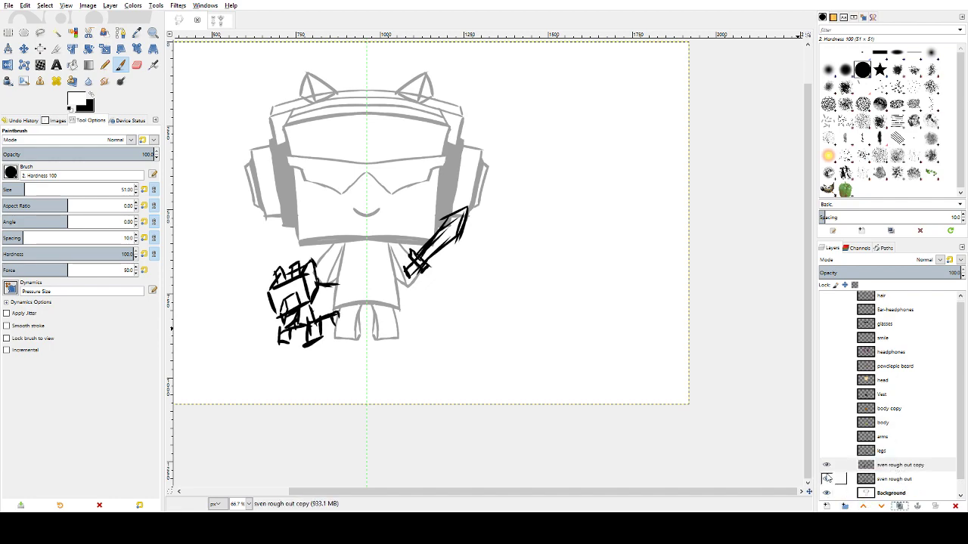
left_click(847, 465)
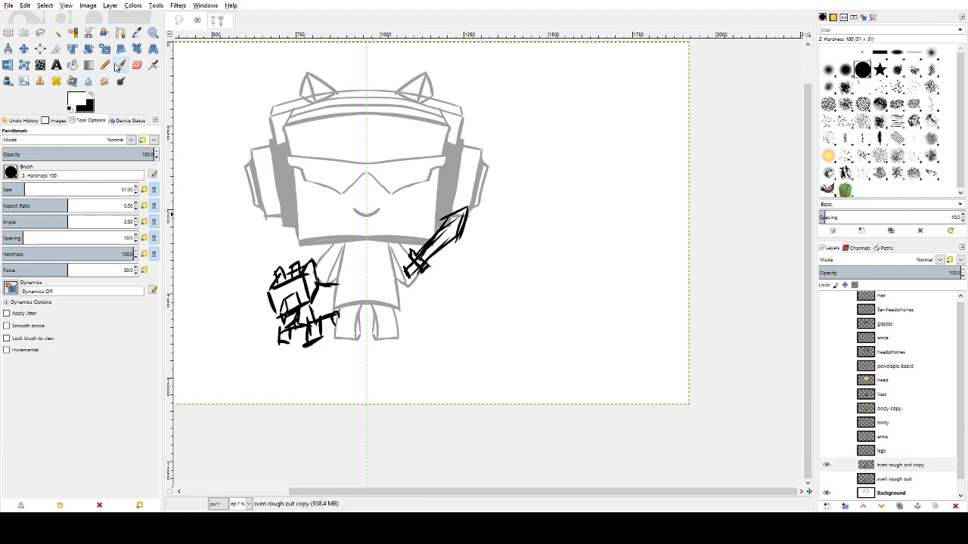
- Try a white Paintbrush stroke over the skeleton's raised blocks in the mob sketch image, undo it, and return to the headphone character image
left_click(210, 23)
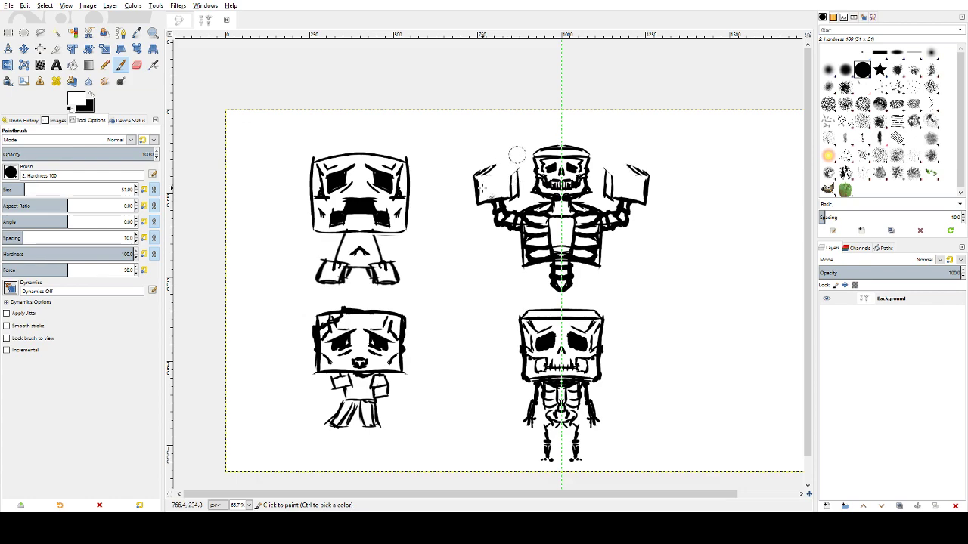
key("ctrl+x")
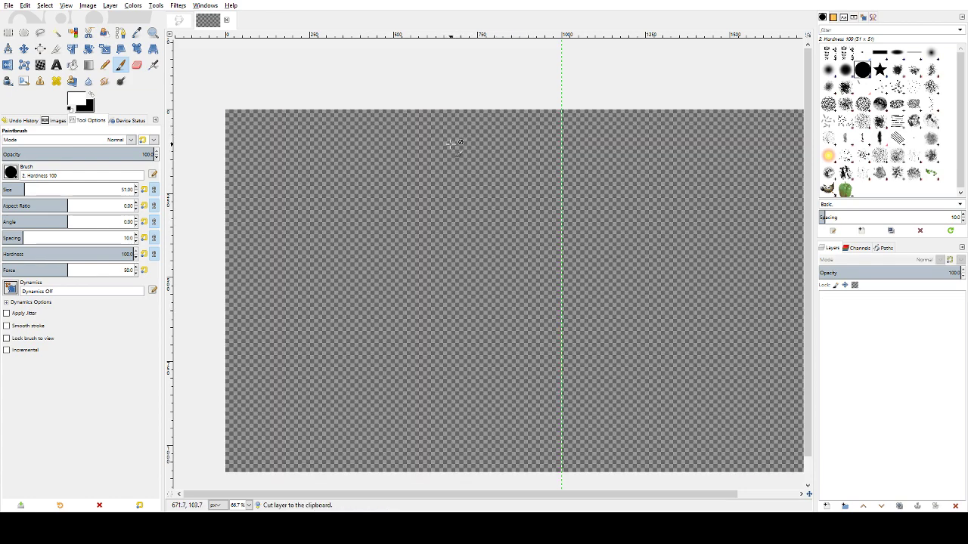
key("ctrl+z")
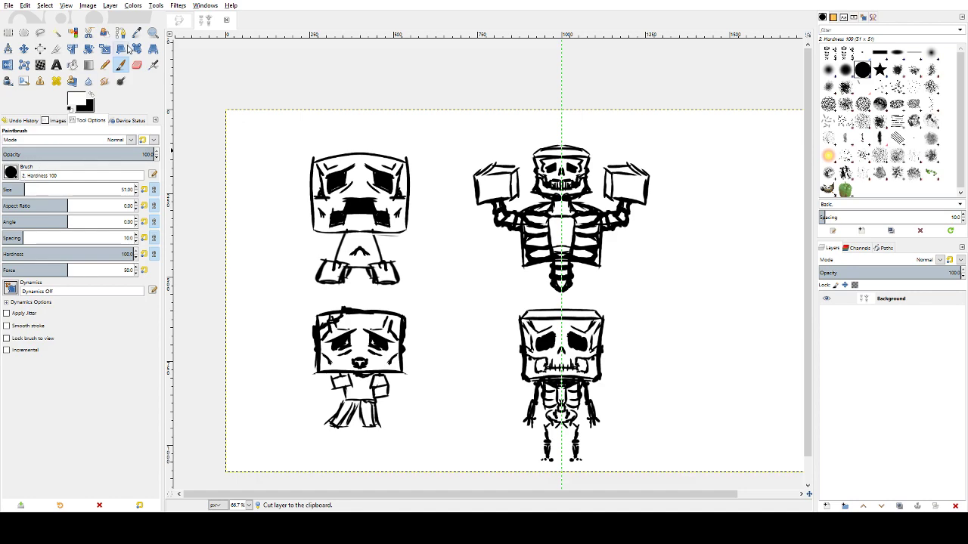
left_click(186, 22)
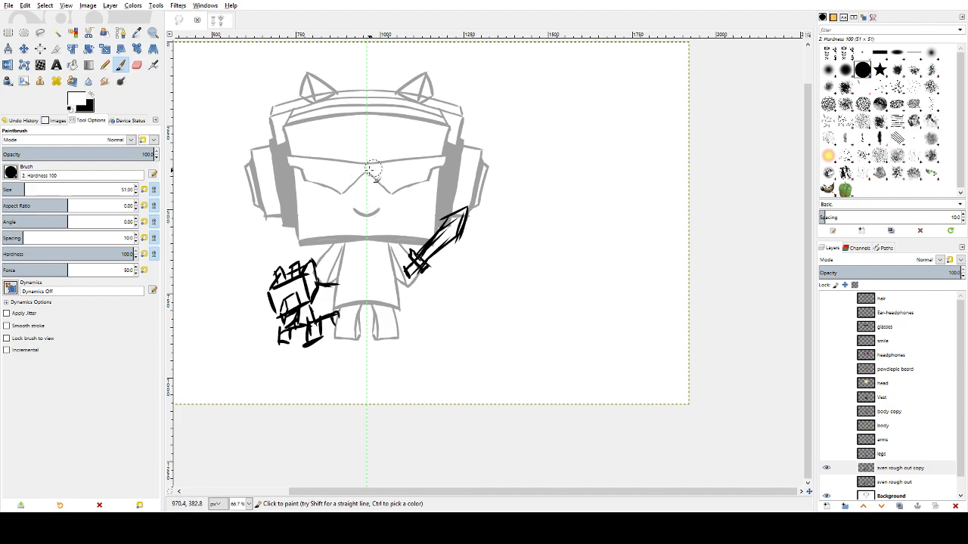
- Inspect the sven rough out copy layer by hiding and restoring the background layers, with black foreground and the Eraser active
left_click(91, 95)
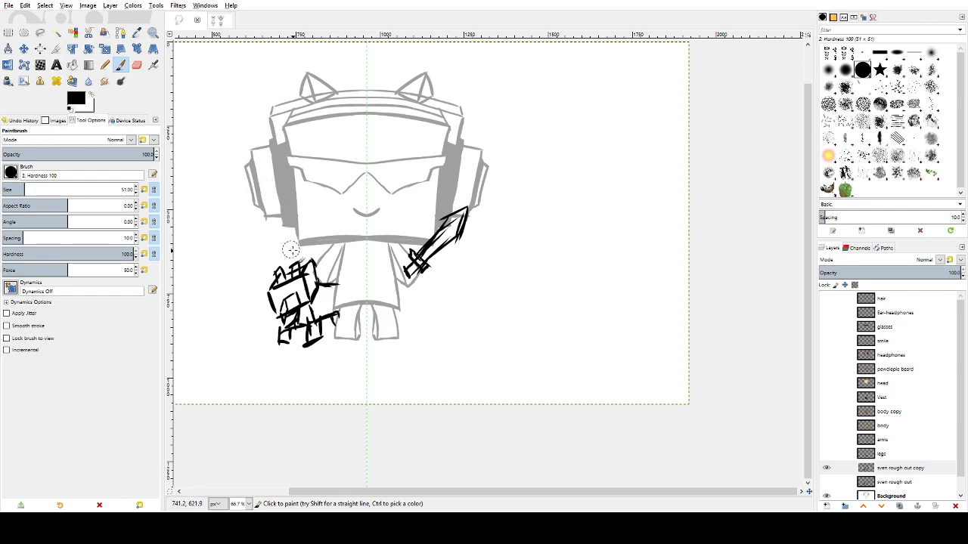
key("shift+e")
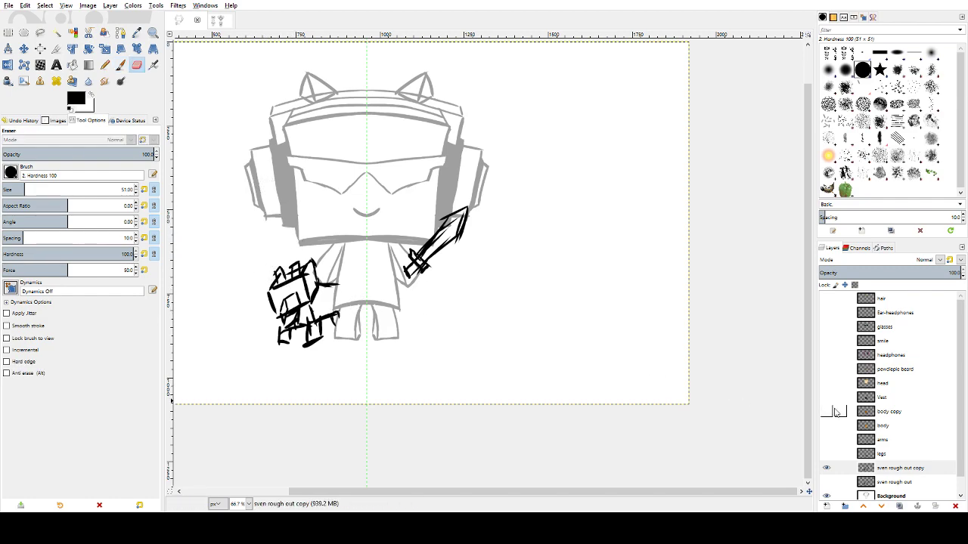
left_click(827, 496)
left_click(828, 496)
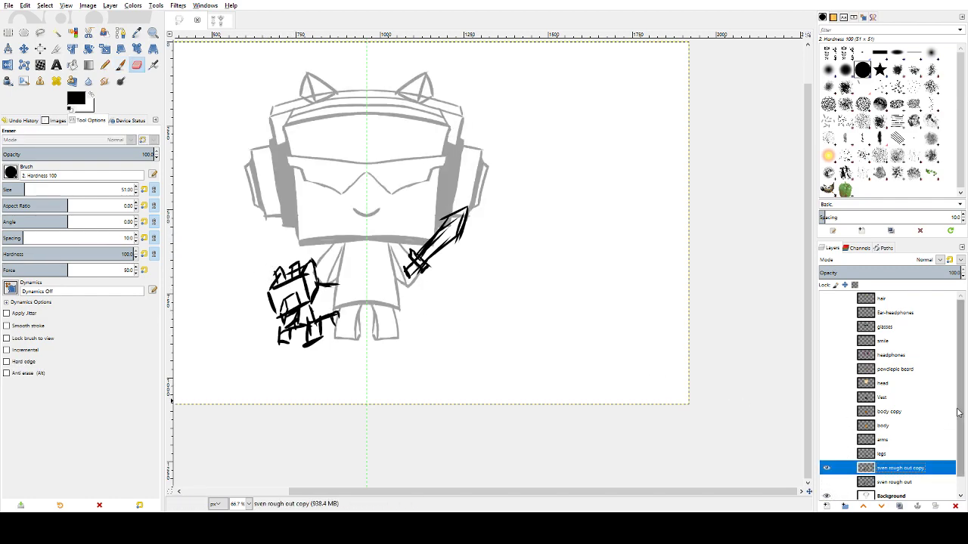
scroll(826, 499, "down", 1)
left_click(827, 496)
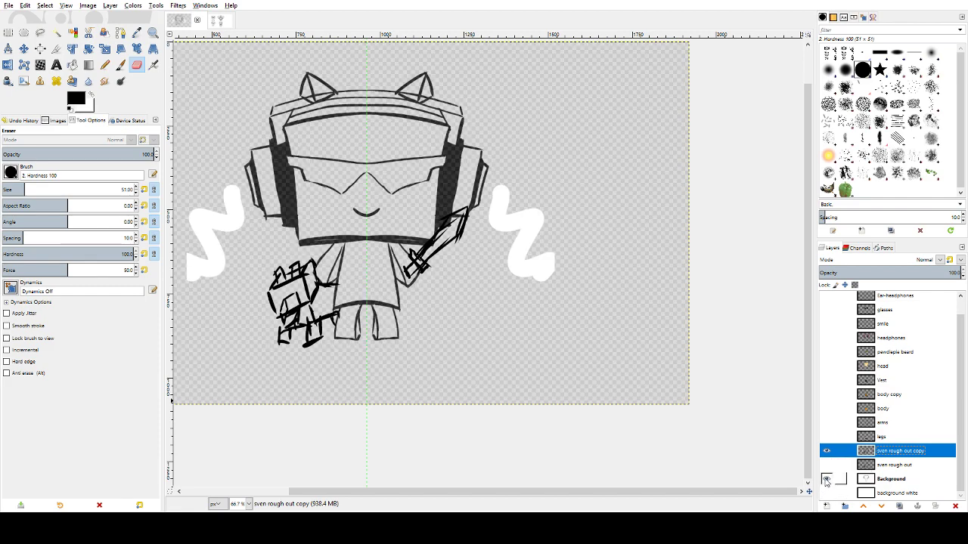
left_click(826, 479)
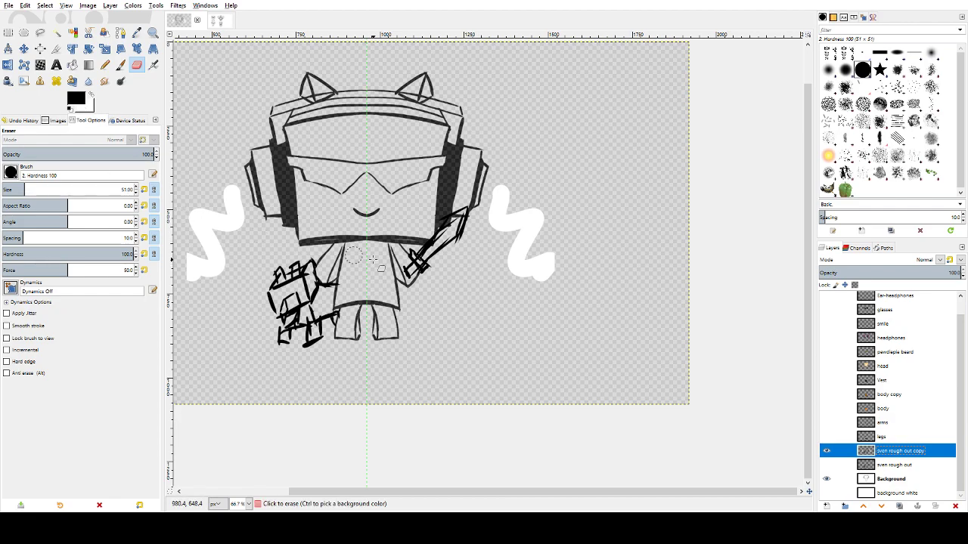
left_click(827, 491)
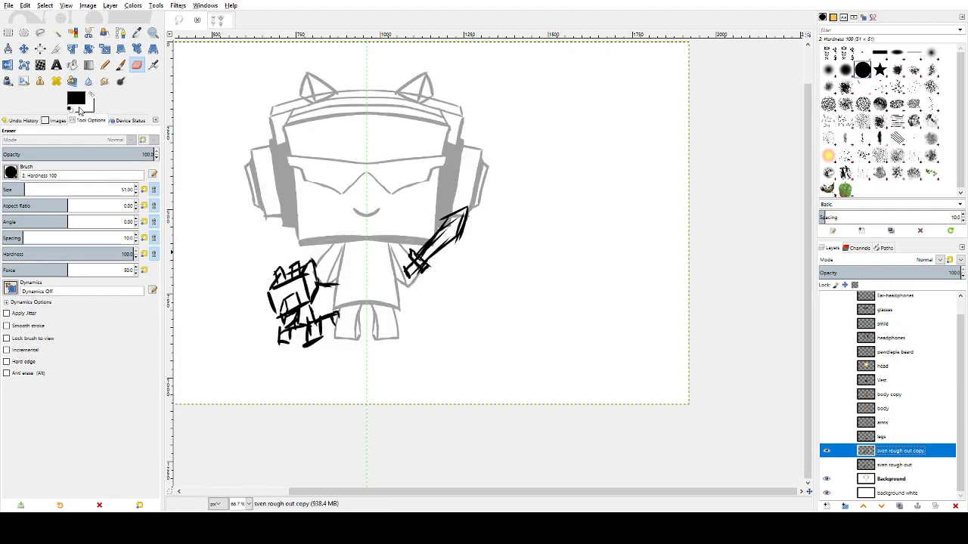
key("alt+Tab")
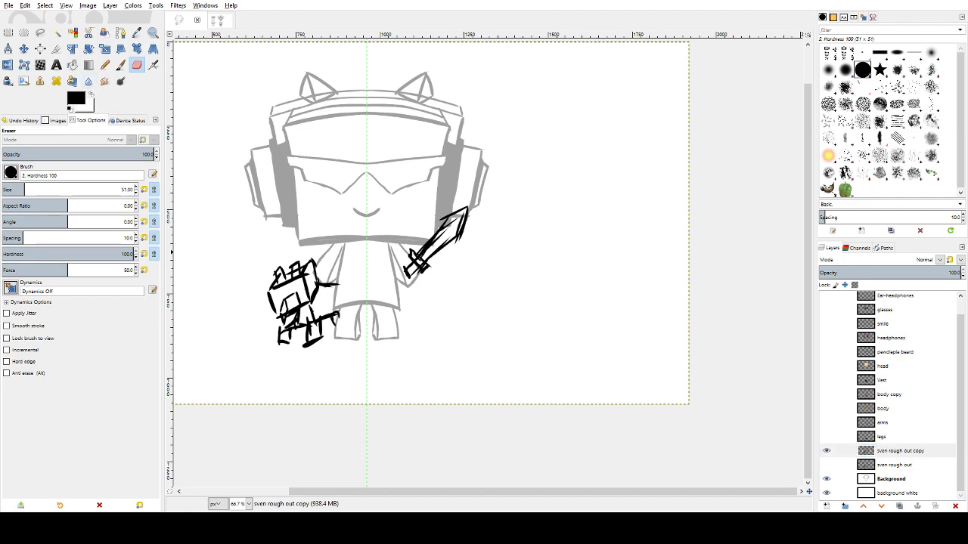
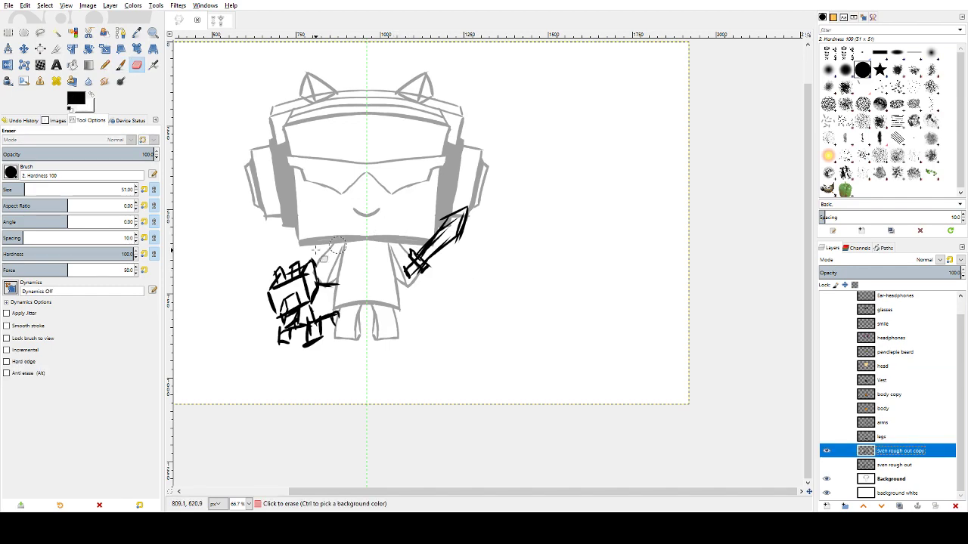
- Try to erase the snout lines of the small creature beside the character, including with anti erase, and undo the strokes
mouse_move(289, 309)
left_mouse_down()
mouse_move(306, 285)
mouse_move(288, 315)
left_mouse_up()
key("ctrl+z")
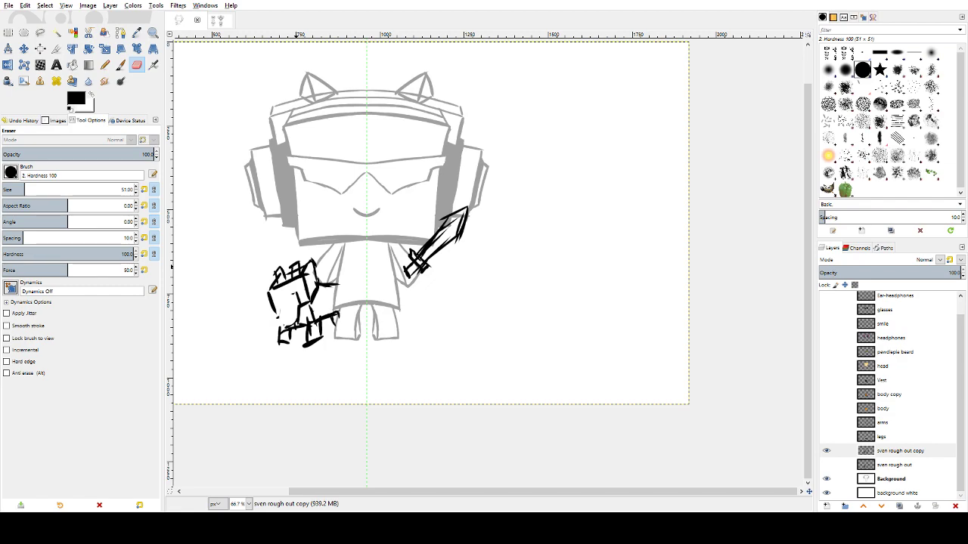
key("p")
key("x")
key("x")
key("shift+e")
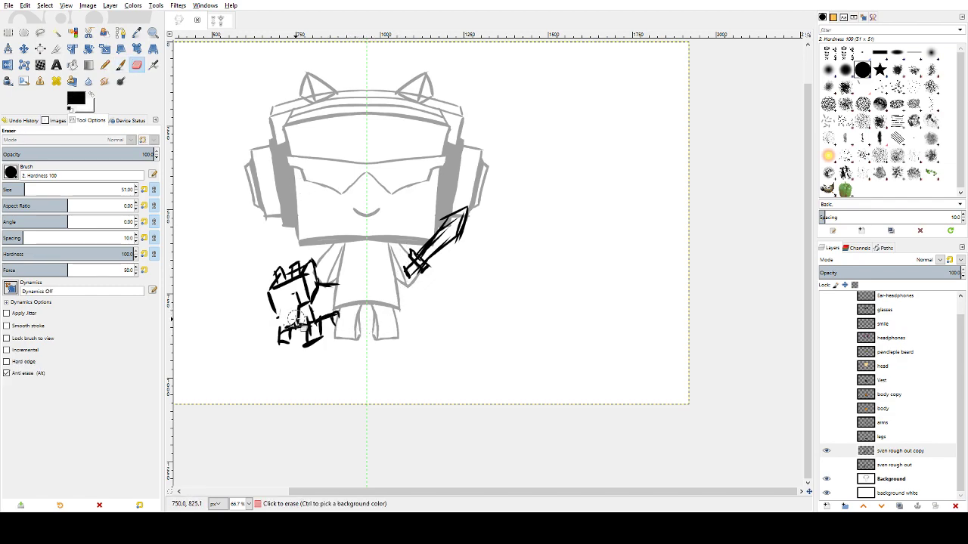
left_click_drag(301, 315, 283, 325)
key("ctrl+z")
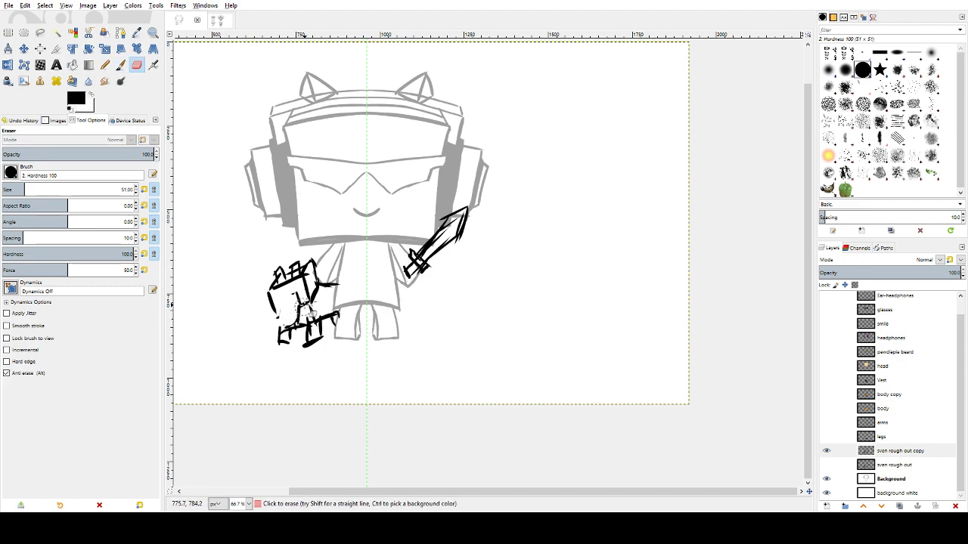
key("ctrl+z")
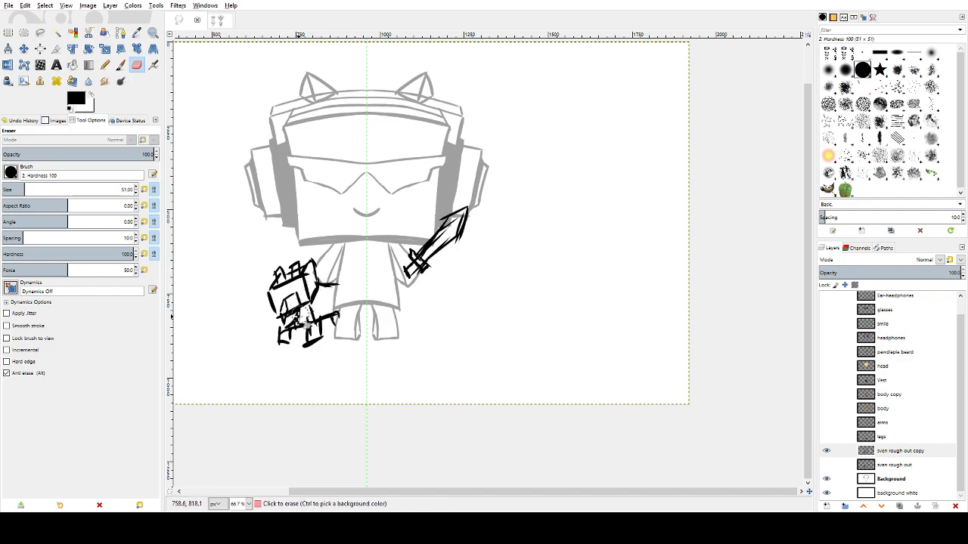
- Test anti-erase dabs and a black Paintbrush stroke over the small creature's chin, undoing each one
left_click(298, 318)
key("ctrl+z")
key("p")
left_click_drag(295, 320, 287, 322)
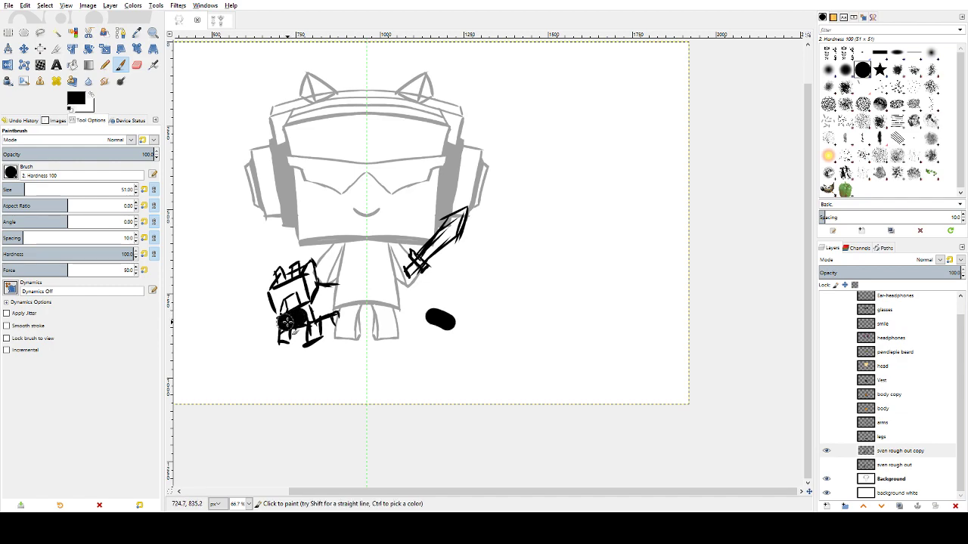
key("ctrl+z")
key("shift+e")
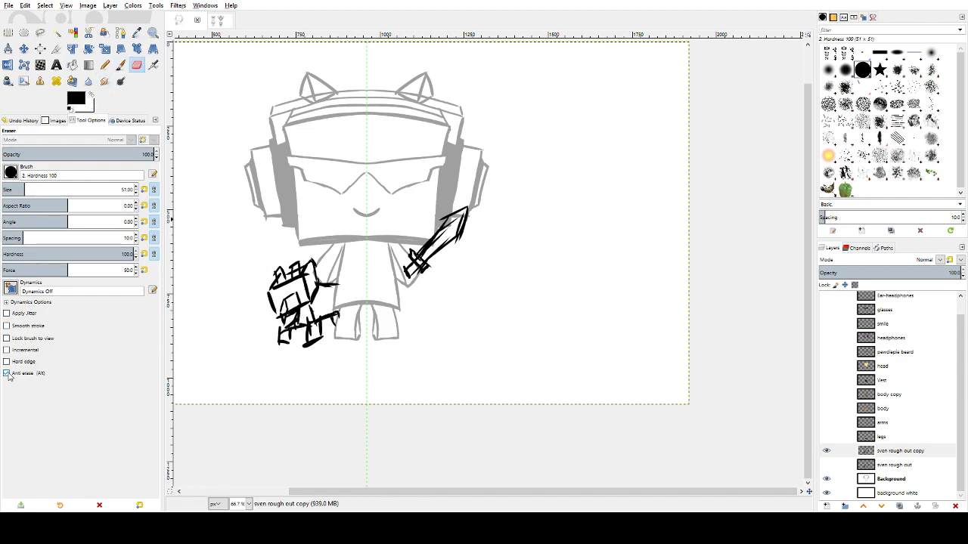
left_click(287, 325)
key("ctrl+z")
key("x")
left_click(296, 314)
key("ctrl+z")
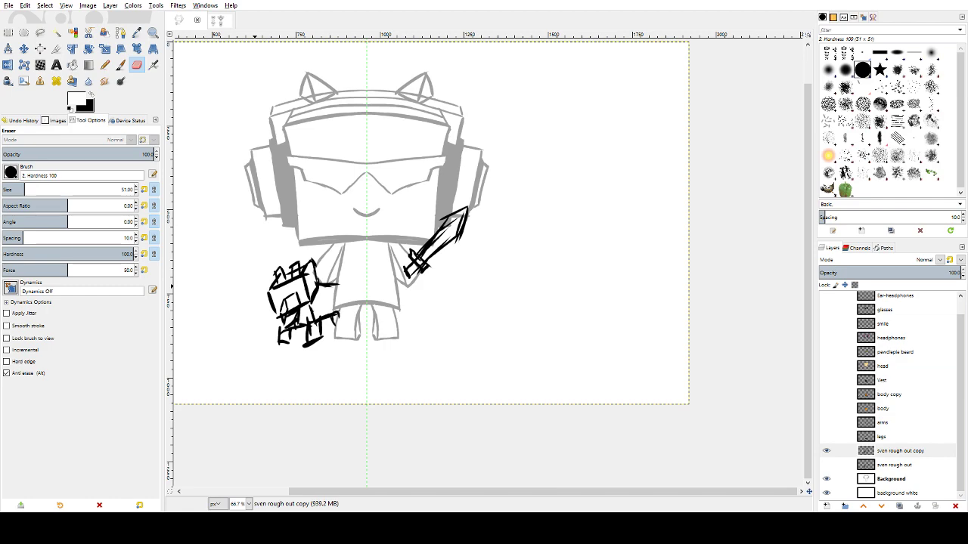
- Hide the Background and background white layers, test the Eraser on the creature's arm, undo it and restore both layers
key("p")
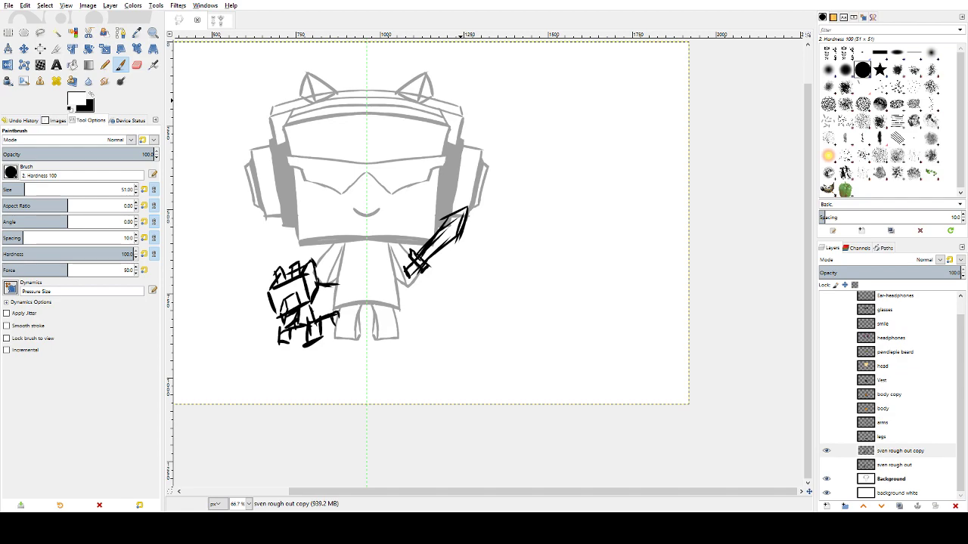
key("shift+e")
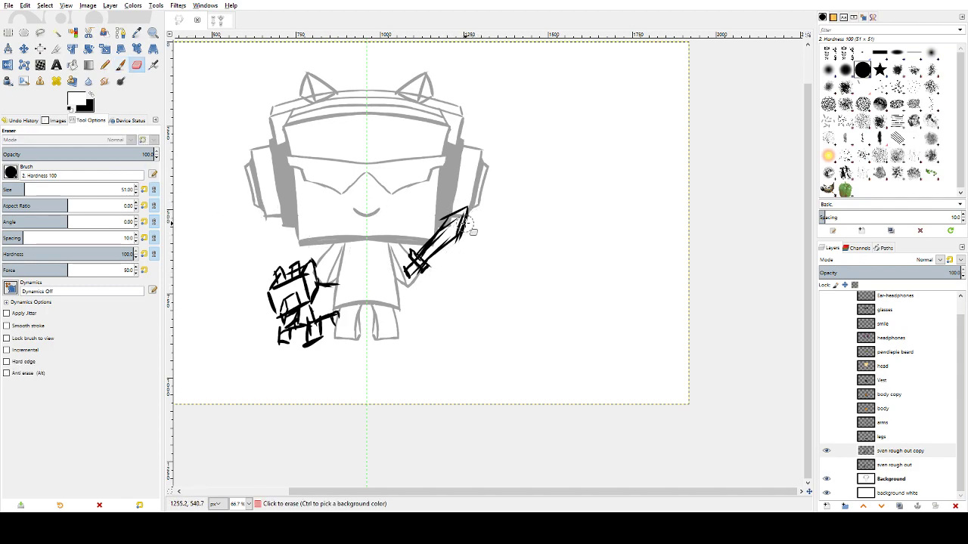
scroll(954, 408, "up", 1)
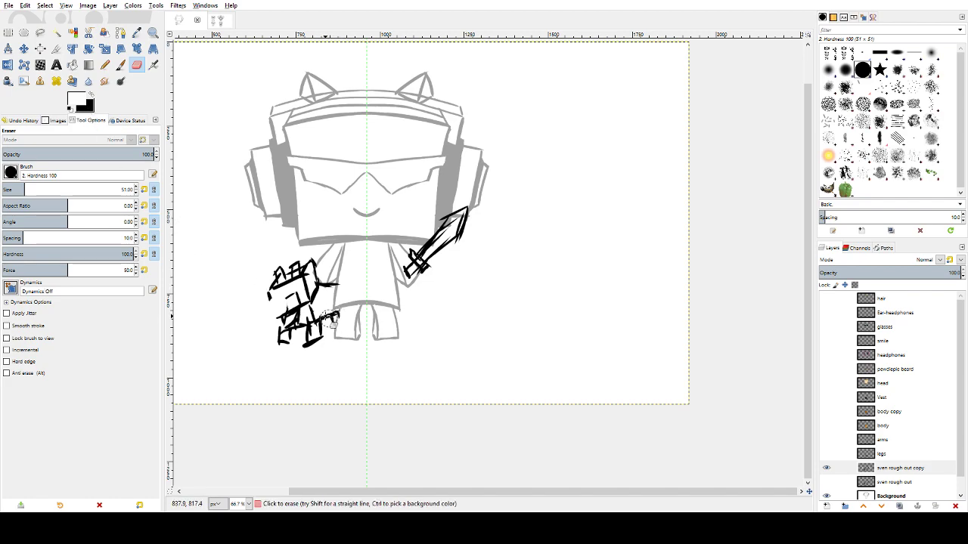
left_click(827, 496)
scroll(952, 423, "down", 1)
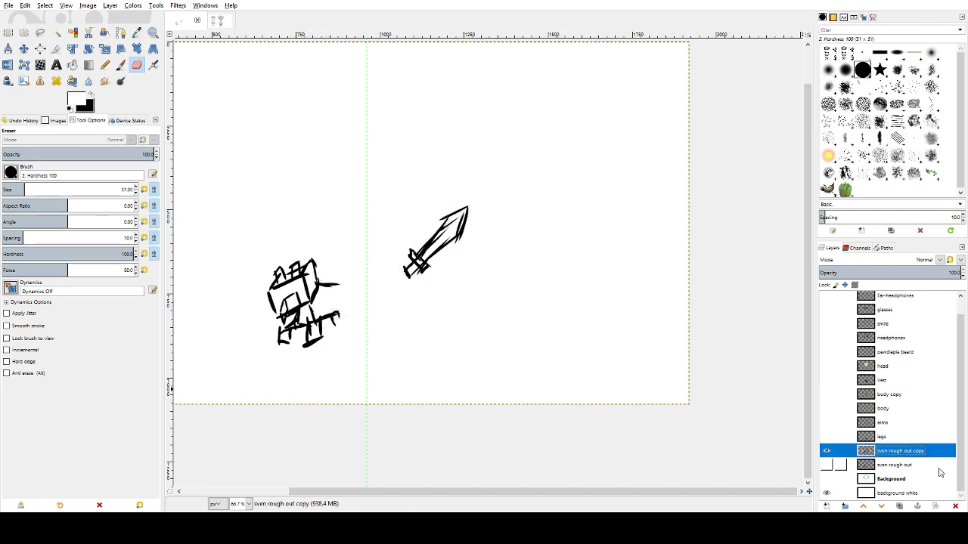
left_click(826, 493)
left_click(332, 320)
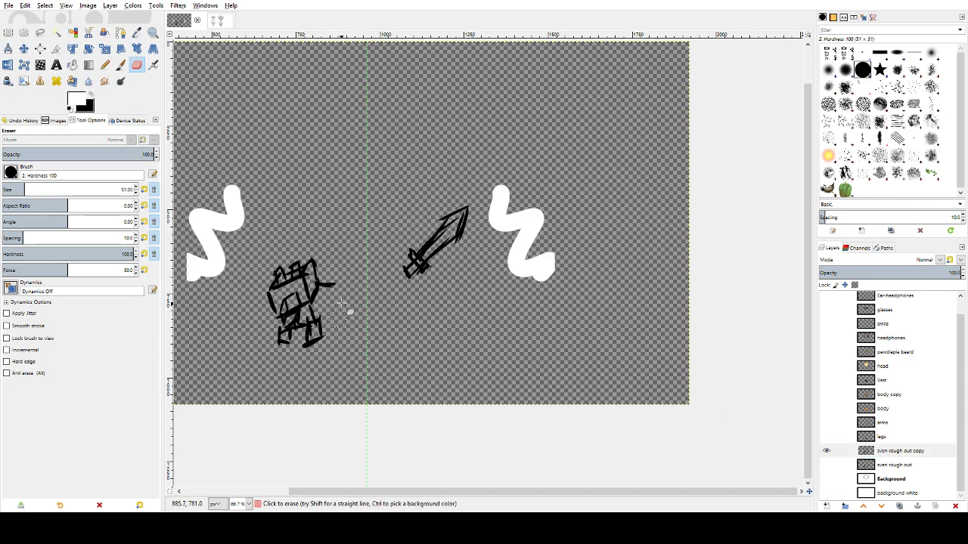
key("ctrl+z")
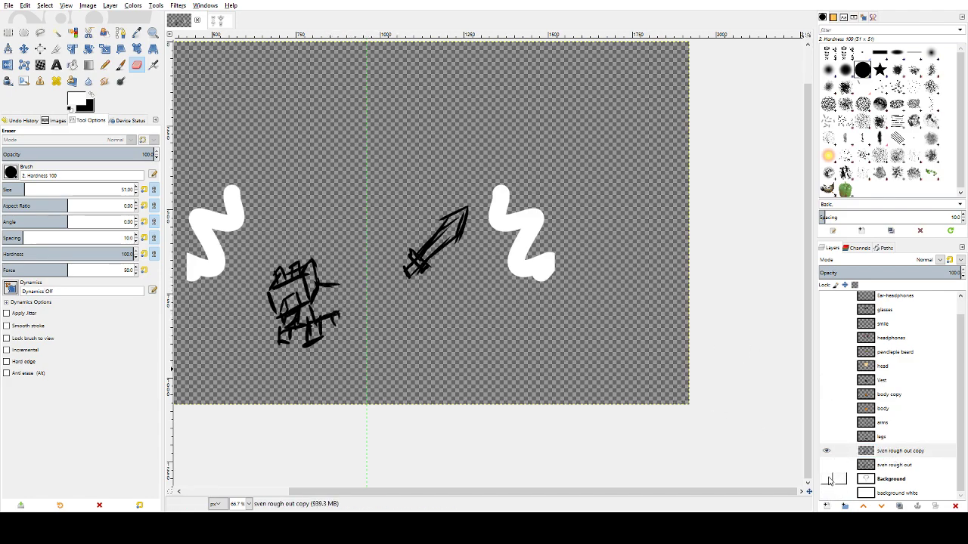
left_click(827, 481)
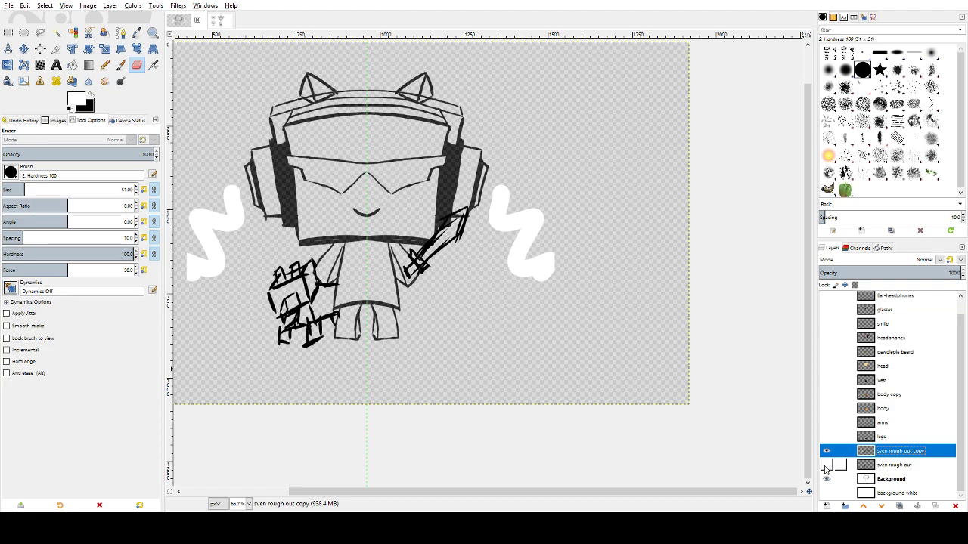
left_click(827, 493)
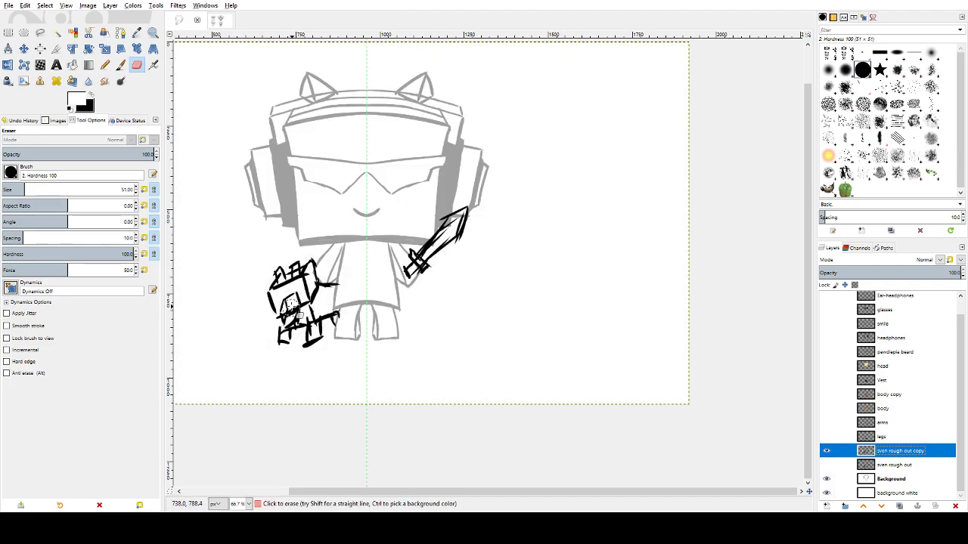
- Try an erasing stroke across the creature's snout and step back and forth through the undo history
left_click_drag(294, 309, 287, 318)
key("ctrl+z")
key("ctrl+z")
key("ctrl+z")
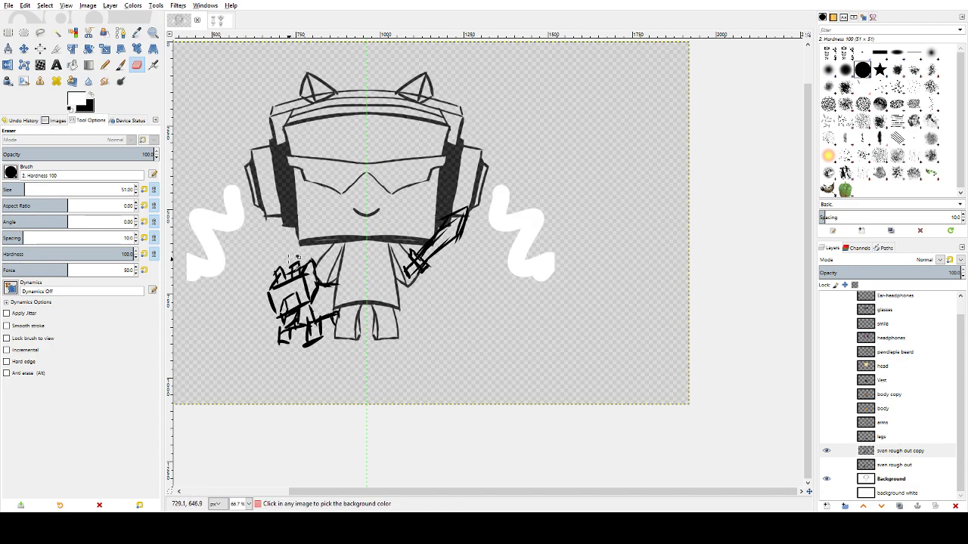
key("ctrl+shift+z")
key("ctrl+z")
key("ctrl+z")
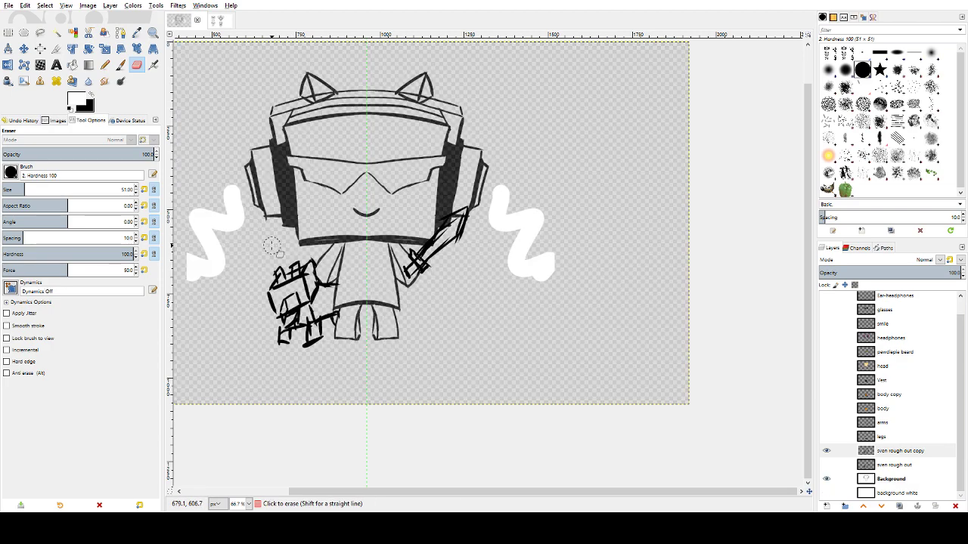
key("ctrl+shift+z")
key("ctrl+shift+z")
key("ctrl+shift+z")
key("ctrl+z")
key("ctrl+z")
key("ctrl+z")
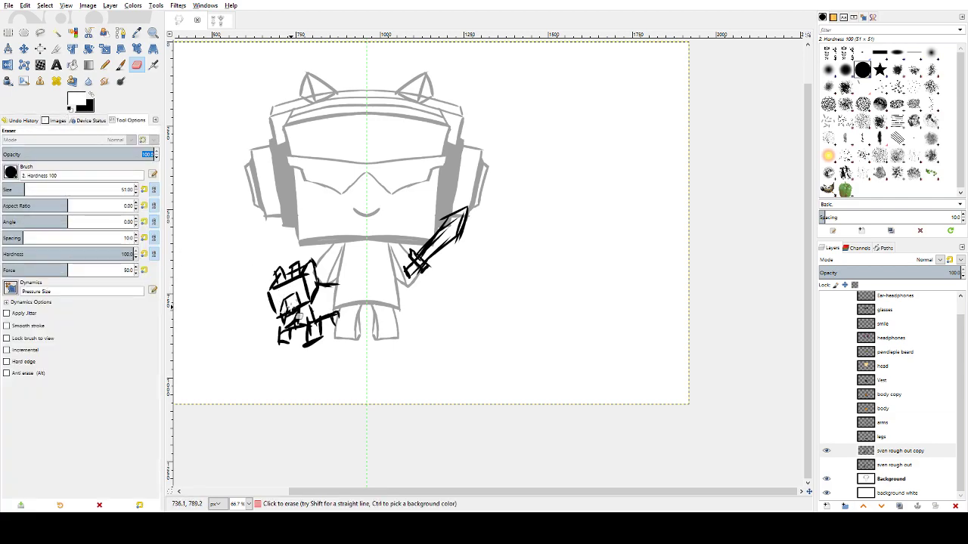
- Erase the small creature's lower snout and chin lines, and switch to the Paintbrush with black as the foreground colour
mouse_move(285, 306)
left_mouse_down()
mouse_move(303, 321)
mouse_move(279, 311)
left_mouse_up()
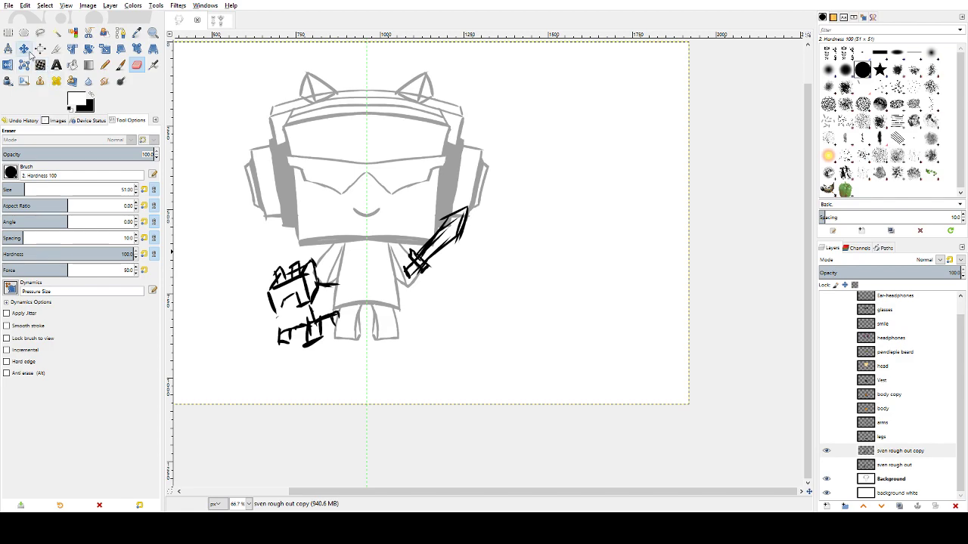
key("p")
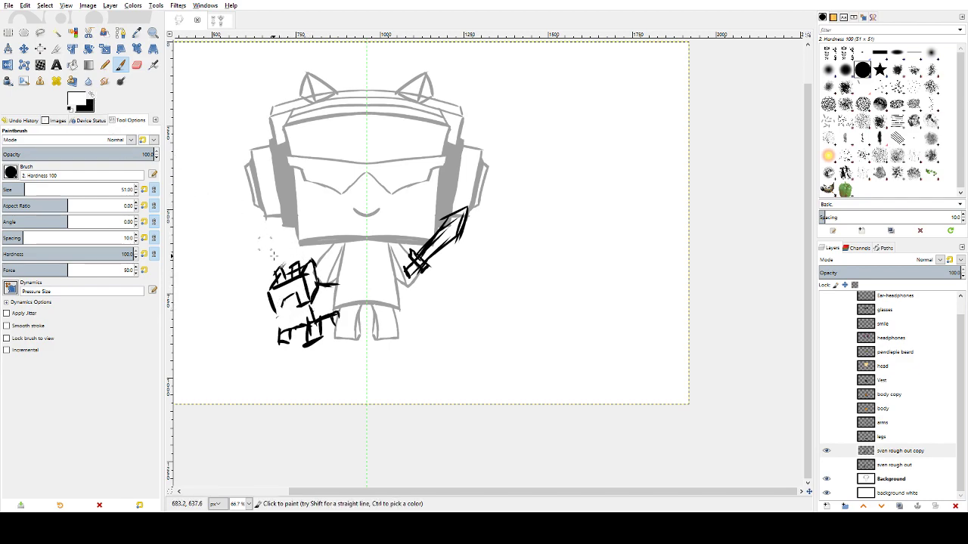
left_click(91, 97)
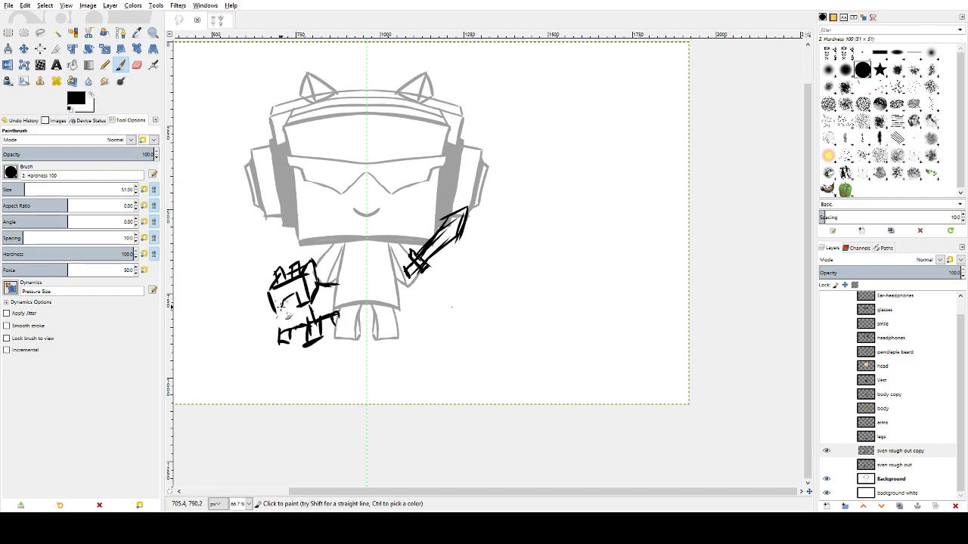
- Paint a black mouth and two eye dots on the small creature's face, redoing the eyes once
mouse_move(281, 308)
left_mouse_down()
mouse_move(285, 317)
mouse_move(298, 302)
mouse_move(286, 318)
left_mouse_up()
left_click(293, 285)
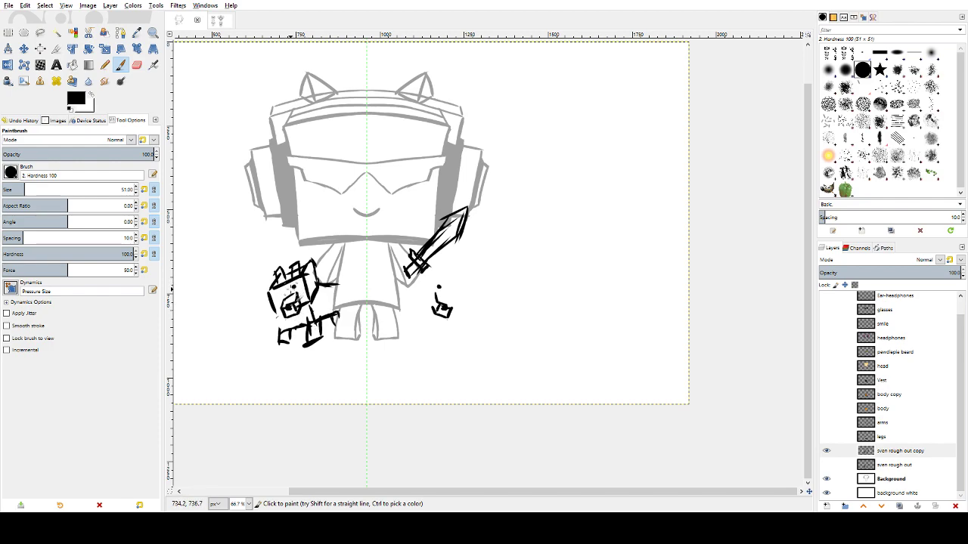
left_click(294, 288)
left_click(279, 293)
left_click(295, 287)
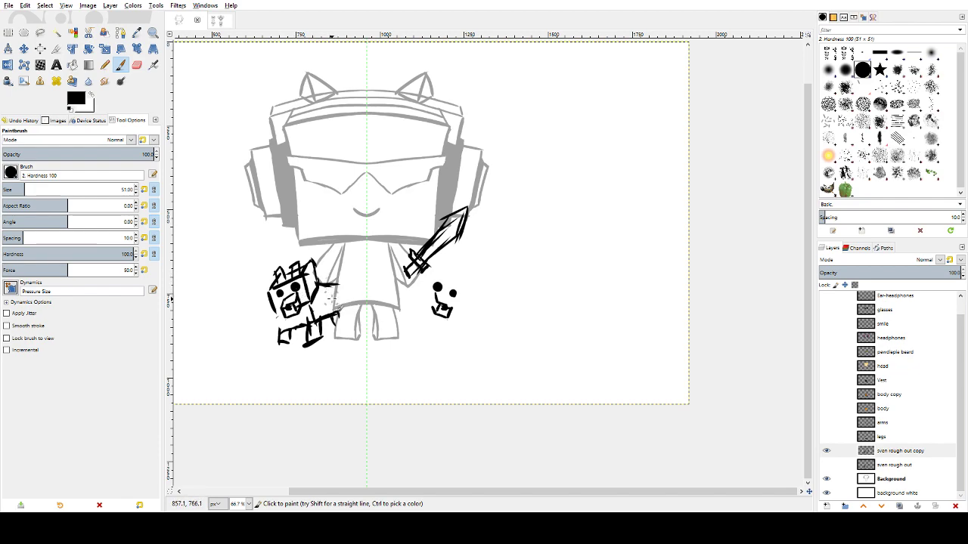
key("ctrl+z")
key("ctrl+z")
left_click(295, 289)
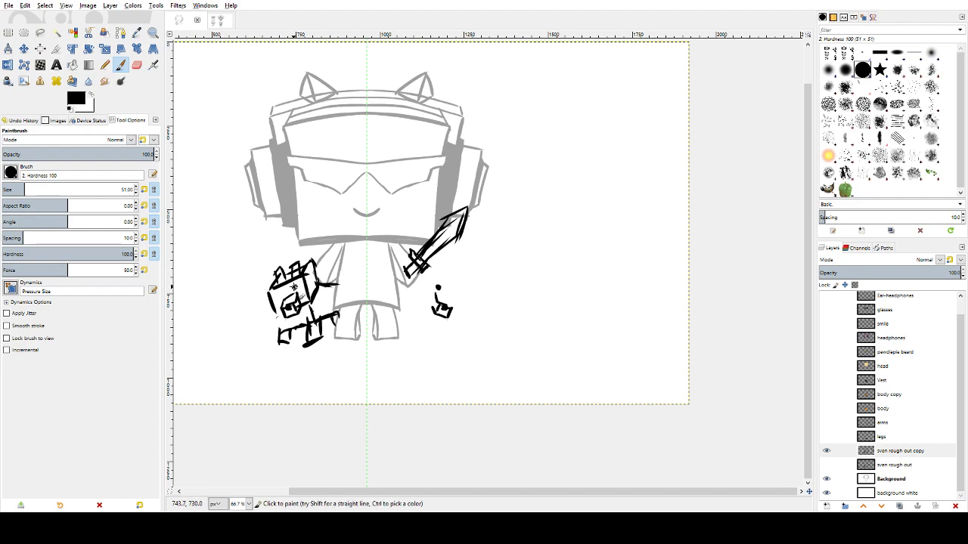
left_click(295, 288)
left_click(281, 294)
- Undo the newly painted mouth and eye strokes together with their mirrored copies
key("ctrl+z")
key("ctrl+z")
key("ctrl+z")
key("ctrl+z")
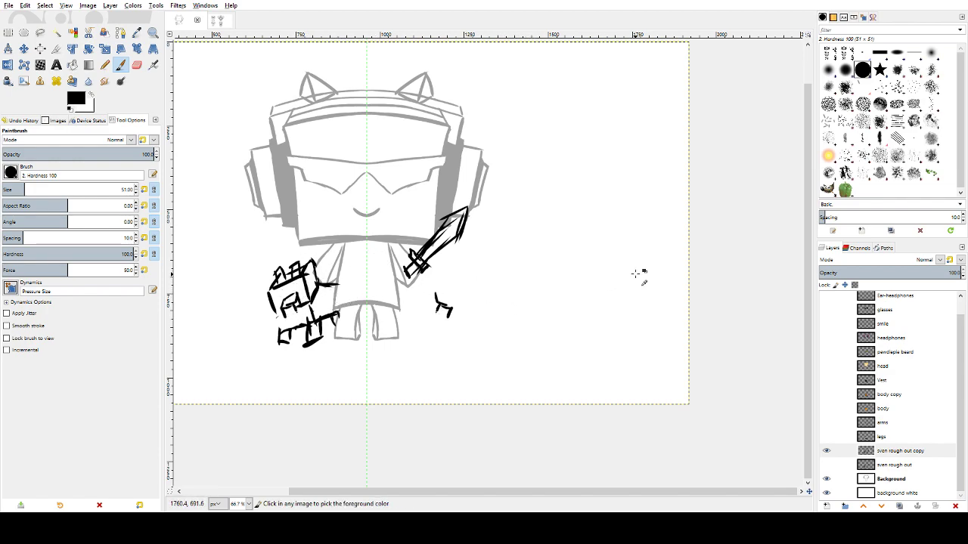
key("ctrl+z")
key("ctrl+z")
key("ctrl+z")
key("ctrl+z")
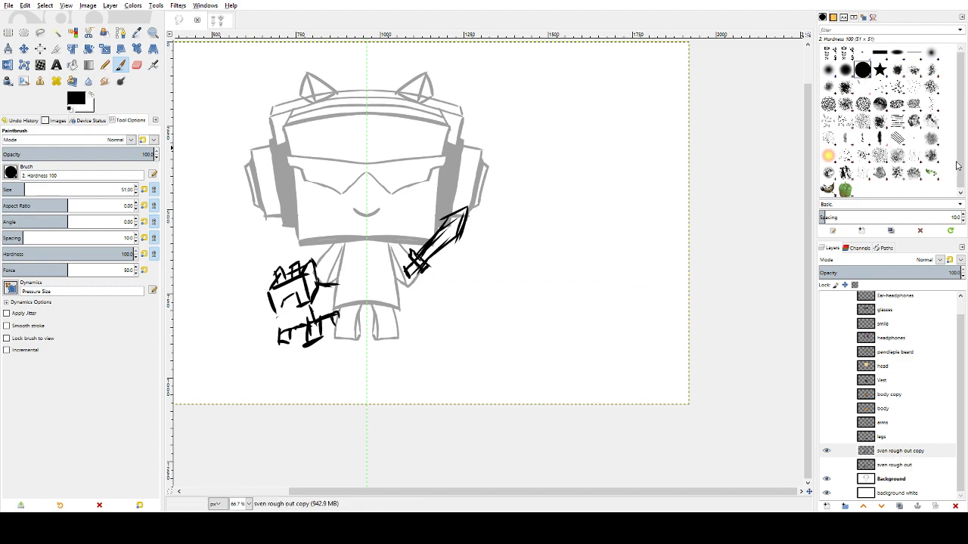
- Turn off vertical symmetry in the Mirror symmetry painting settings
left_click(873, 17)
left_click(826, 54)
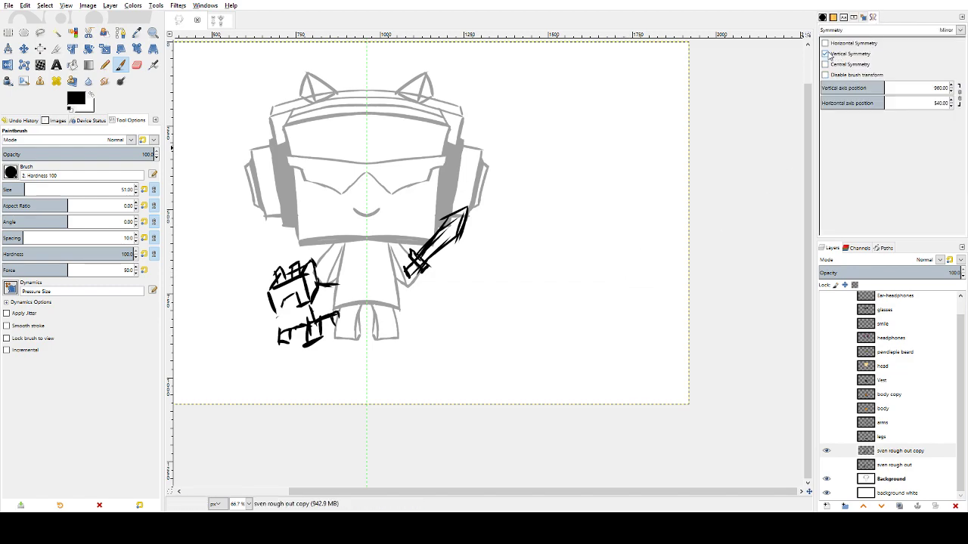
- With vertical symmetry off, paint the small creature's eyes, snout and lower body strokes, and erase the excess lines at its front legs
left_click(826, 54)
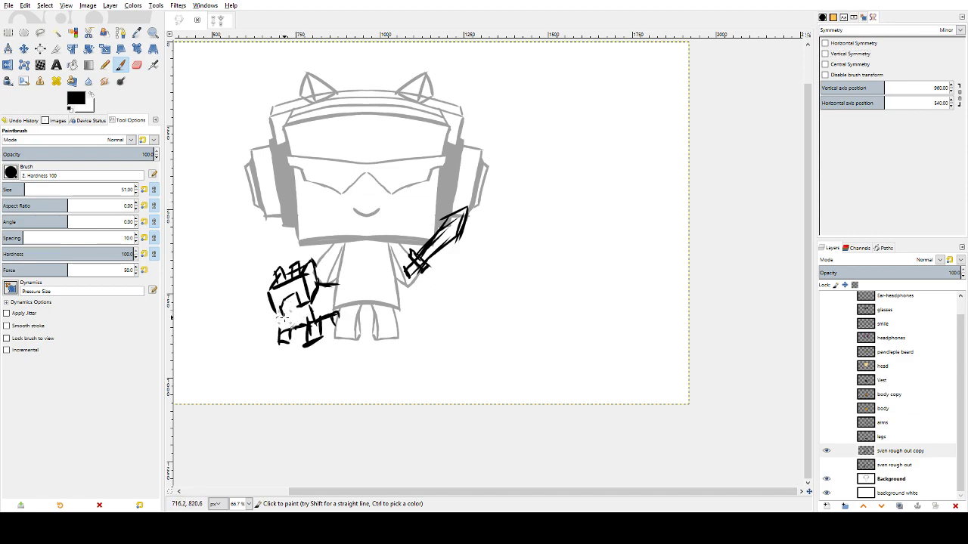
left_click_drag(289, 321, 295, 311)
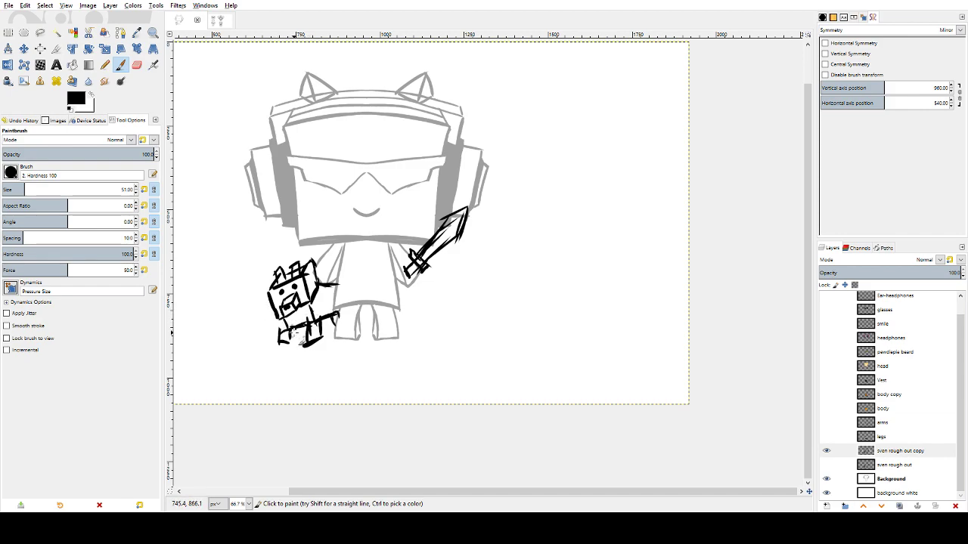
left_click_drag(290, 327, 308, 349)
key("shift+e")
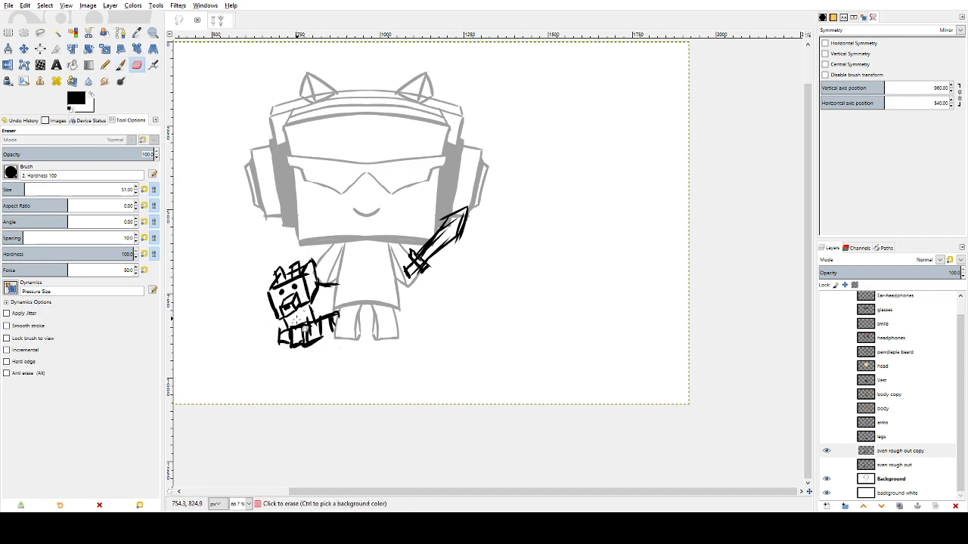
mouse_move(277, 333)
left_mouse_down()
mouse_move(292, 346)
mouse_move(283, 329)
left_mouse_up()
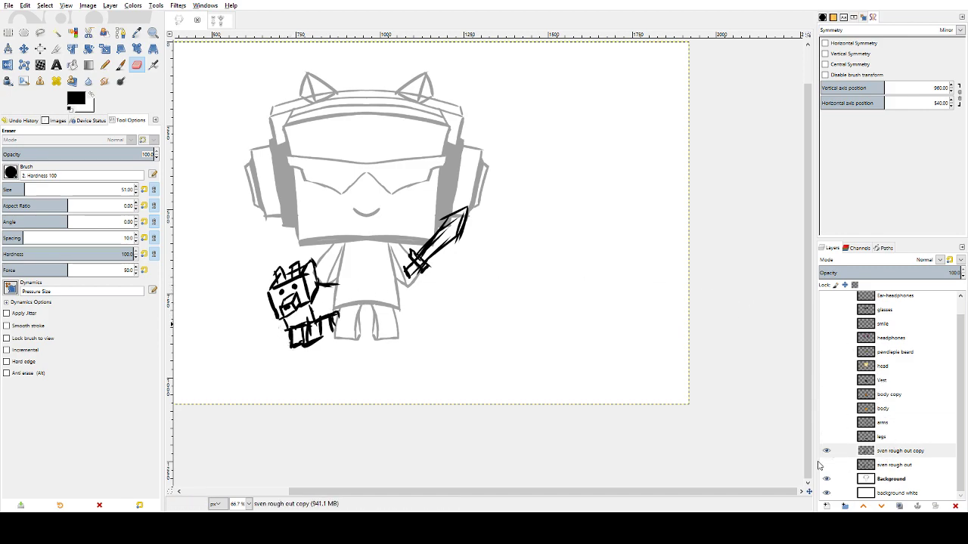
- Make the character's coloured layers visible, from legs, arms and body up through head, headphones, glasses and hair
left_click(827, 465)
left_click(827, 437)
left_click(826, 423)
left_click(826, 408)
left_click(827, 394)
left_click(826, 380)
left_click(827, 366)
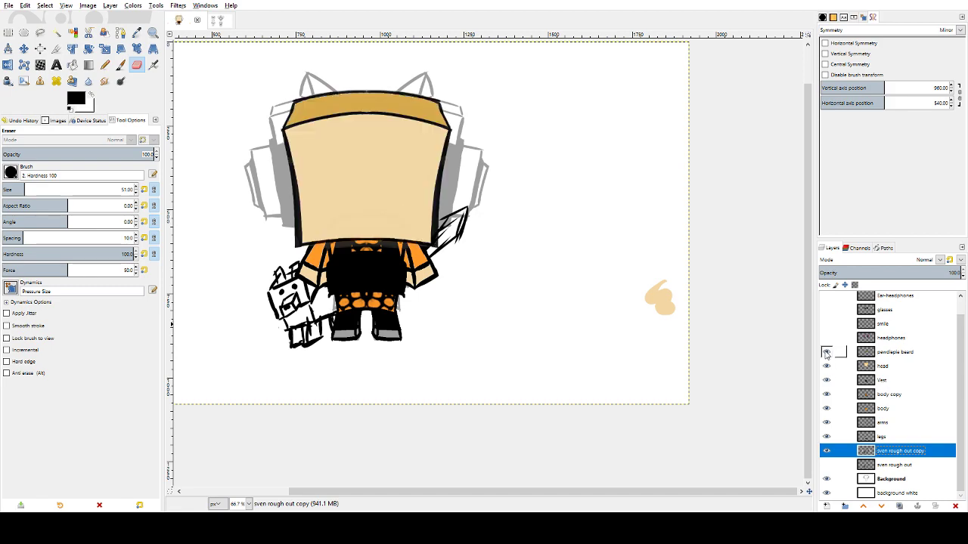
left_click(826, 352)
left_click(826, 338)
left_click(826, 323)
left_click(827, 310)
left_click(827, 295)
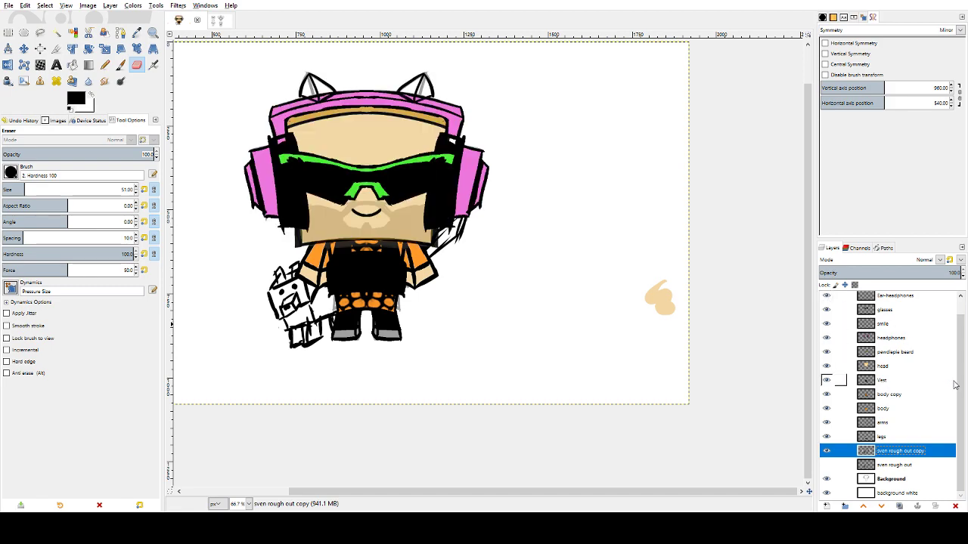
scroll(832, 317, "up", 1)
left_click(827, 299)
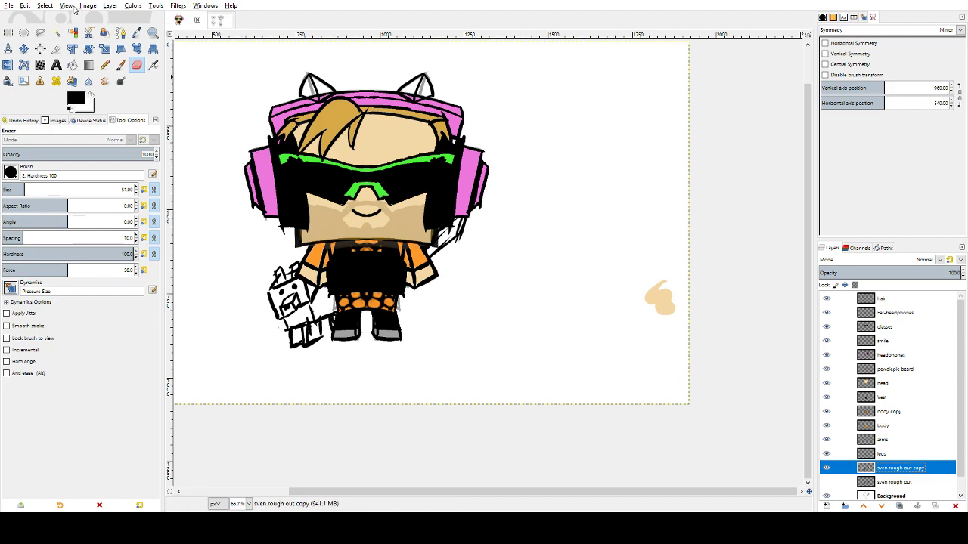
- In the open image with the skeleton sketches, set the vertical symmetry axis position to 1600 and switch to the Paintbrush
left_click(220, 21)
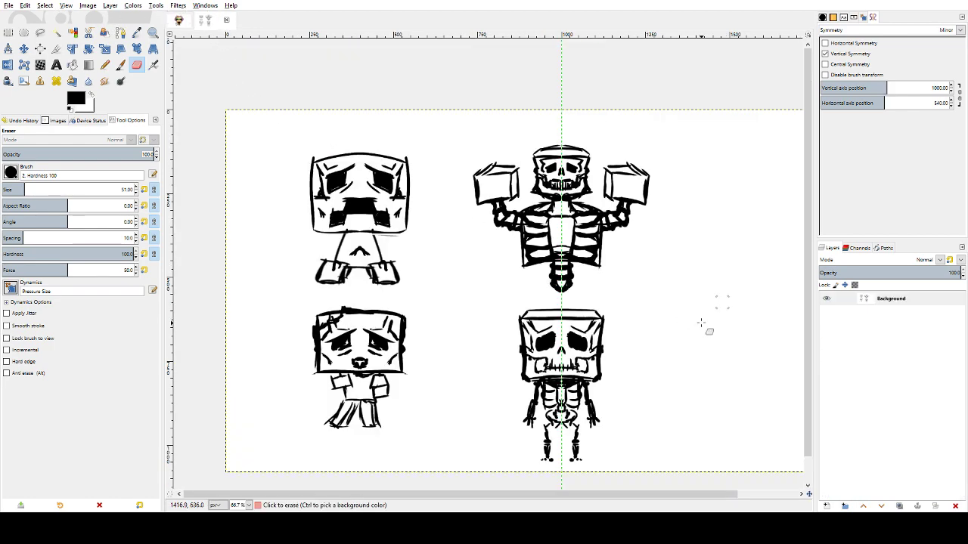
left_click_drag(458, 494, 520, 491)
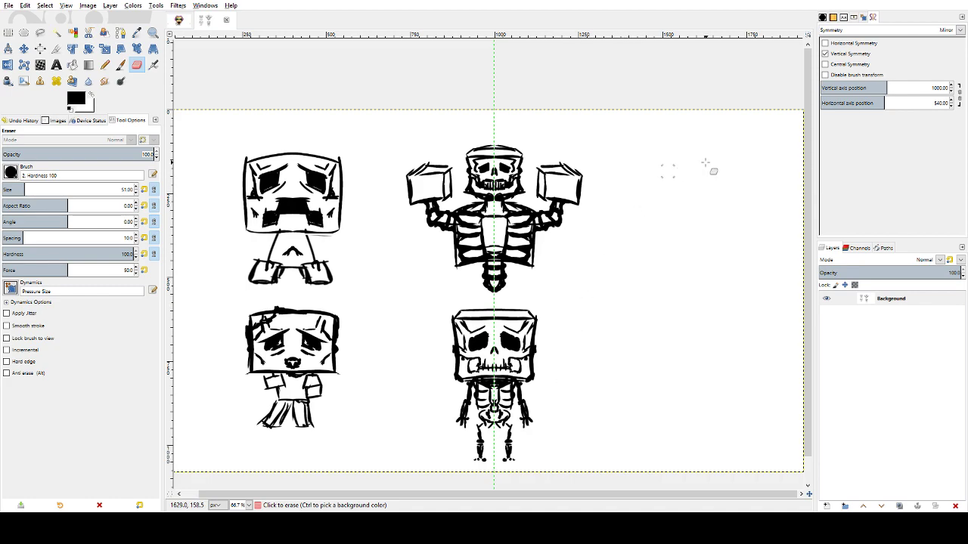
left_click(914, 86)
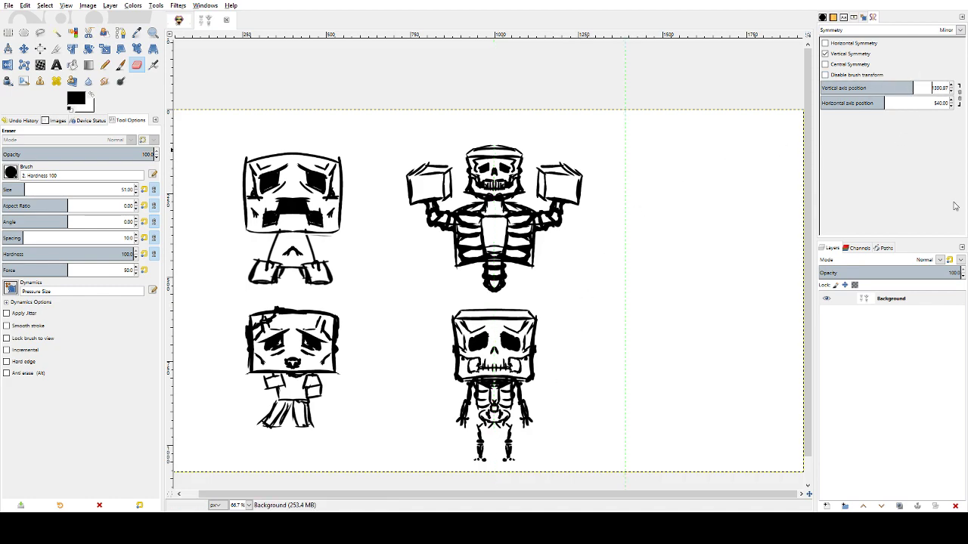
left_click_drag(928, 91, 945, 91)
left_click(937, 88)
type("1600")
key("Return")
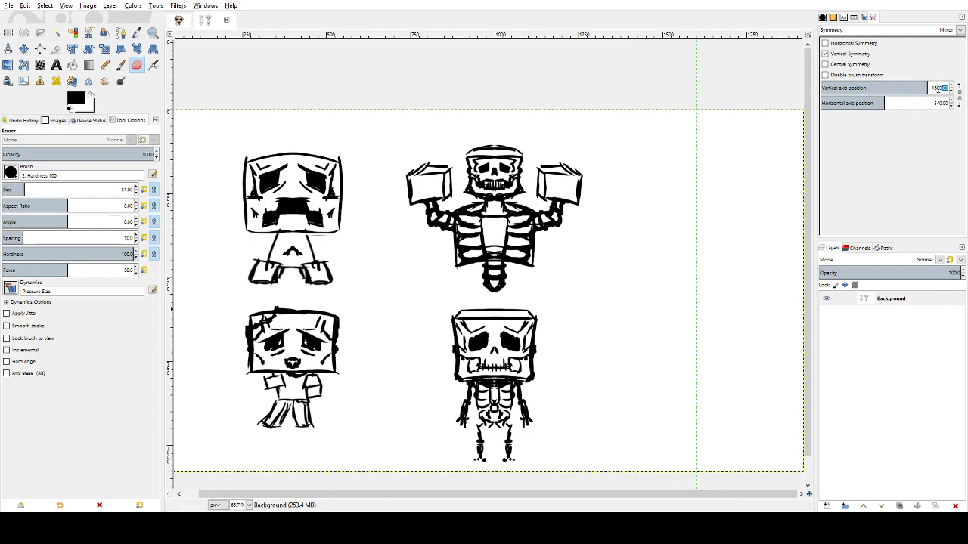
key("BackSpace")
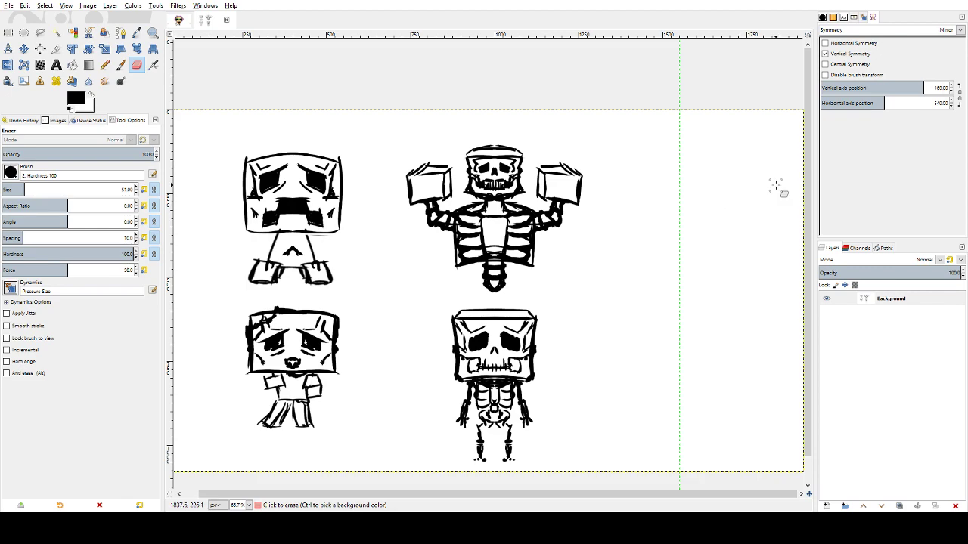
type("0")
key("Return")
left_click(719, 207)
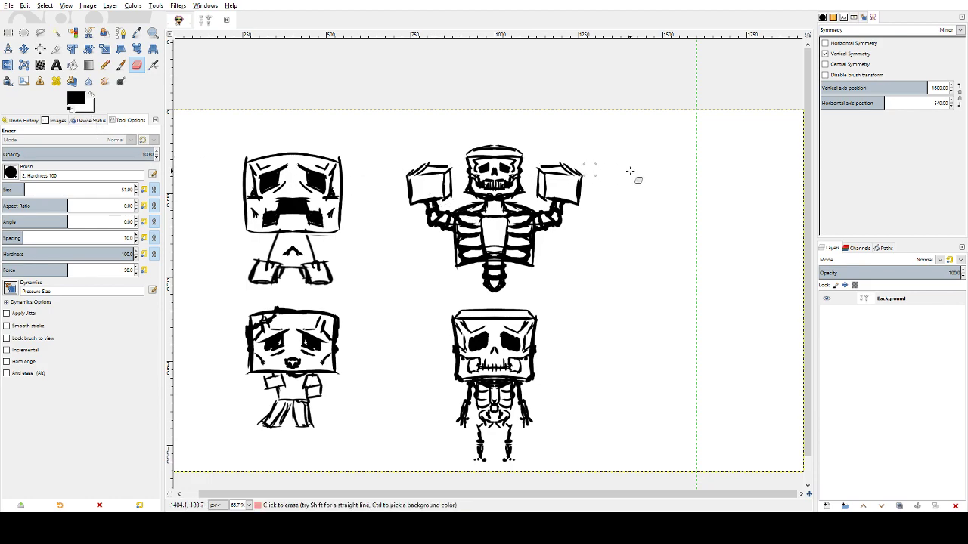
key("p")
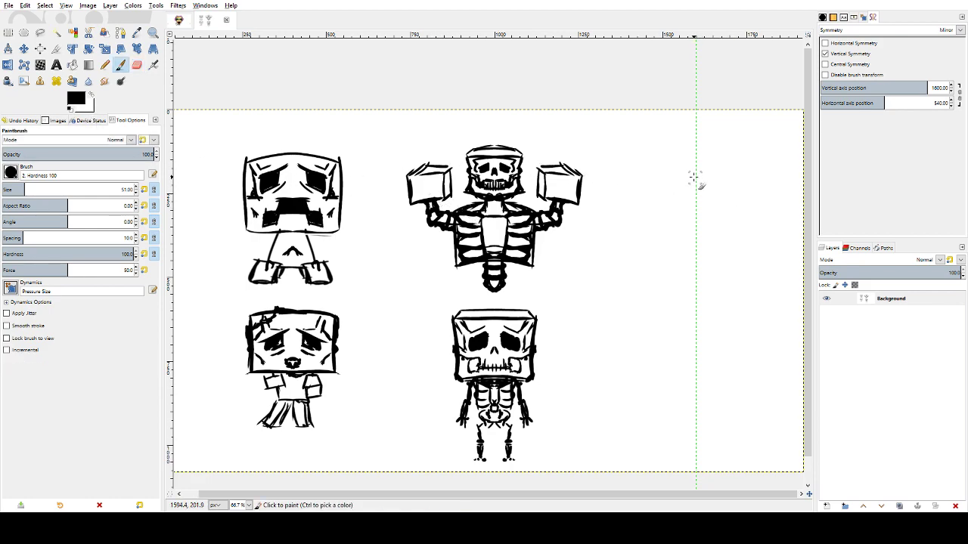
left_click_drag(698, 174, 732, 173)
key("ctrl+z")
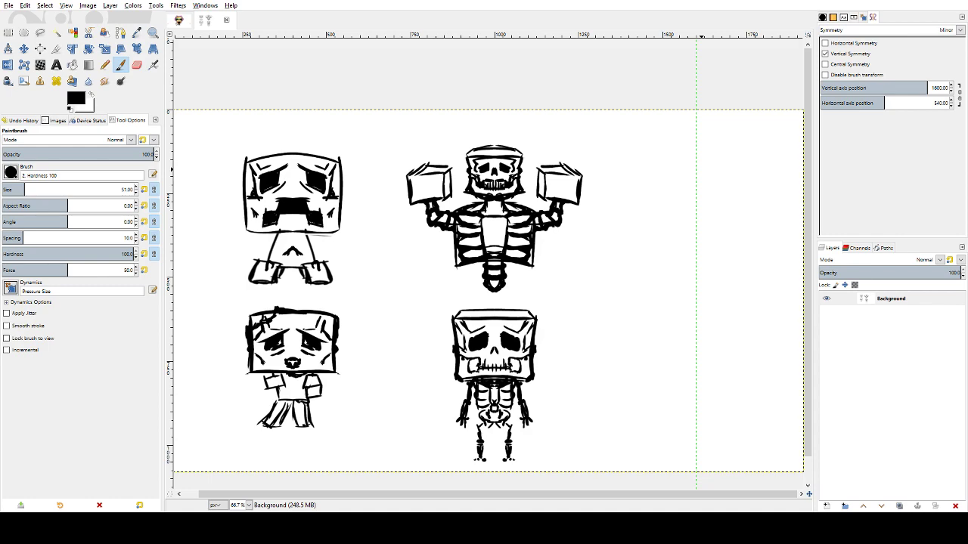
key("x")
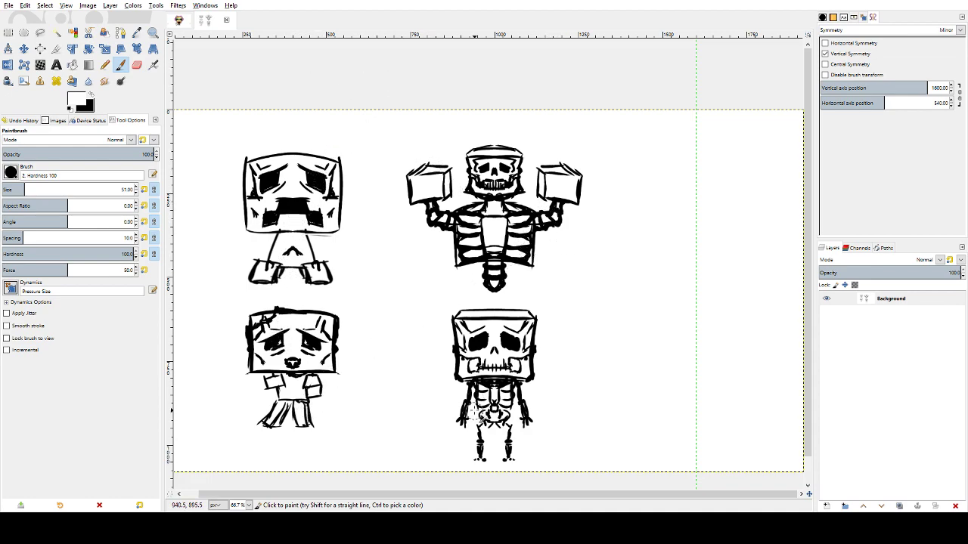
key("x")
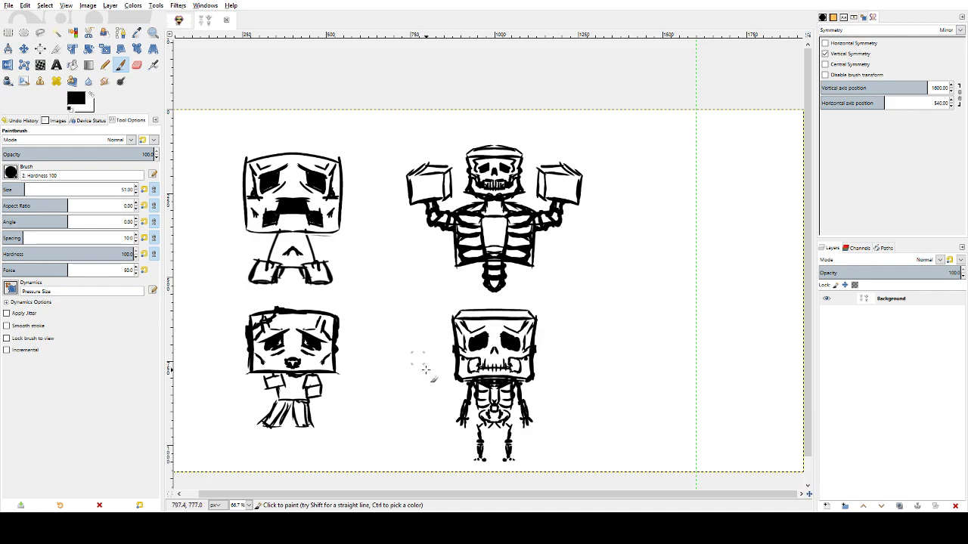
- Paint a small bow with a nocked arrow beside the lower skeleton in black, redoing the arrow shaft shorter
left_click_drag(405, 407, 431, 434)
left_click_drag(400, 400, 429, 436)
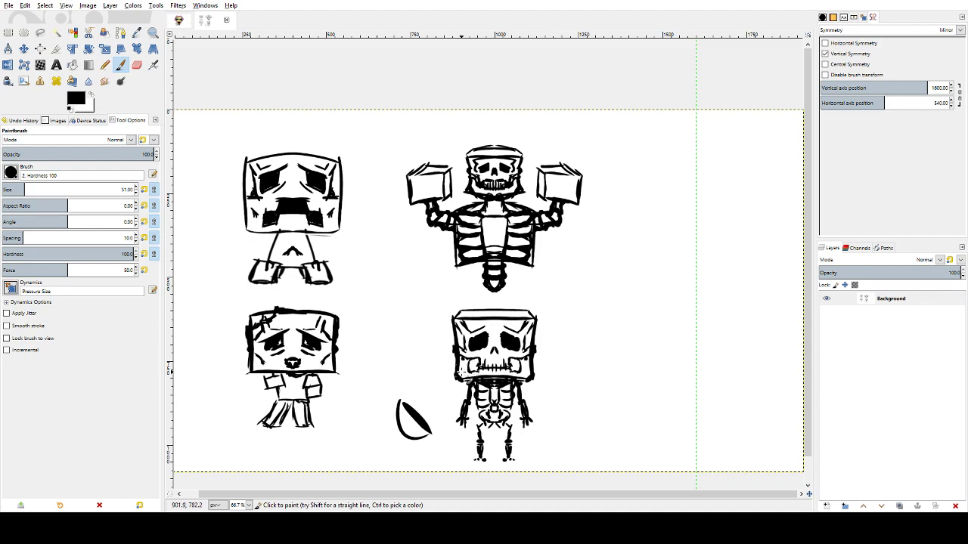
mouse_move(424, 428)
left_mouse_down()
mouse_move(382, 458)
mouse_move(392, 451)
left_mouse_up()
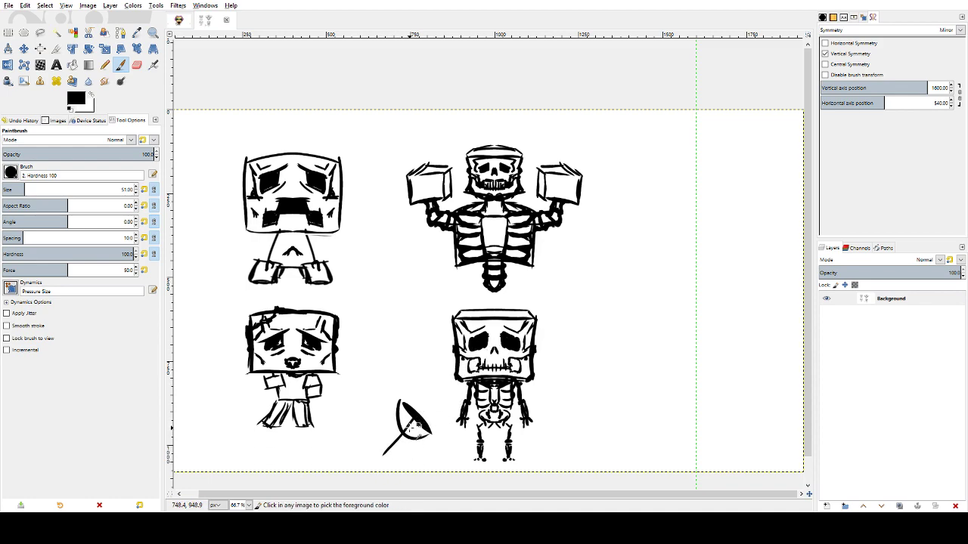
key("ctrl+z")
key("ctrl+z")
key("ctrl+z")
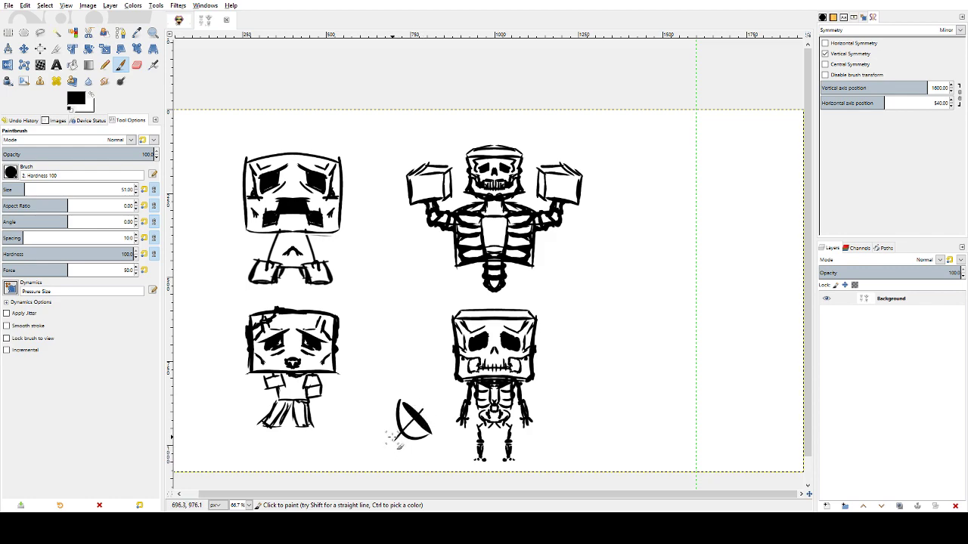
left_click_drag(392, 441, 396, 432)
key("ctrl")
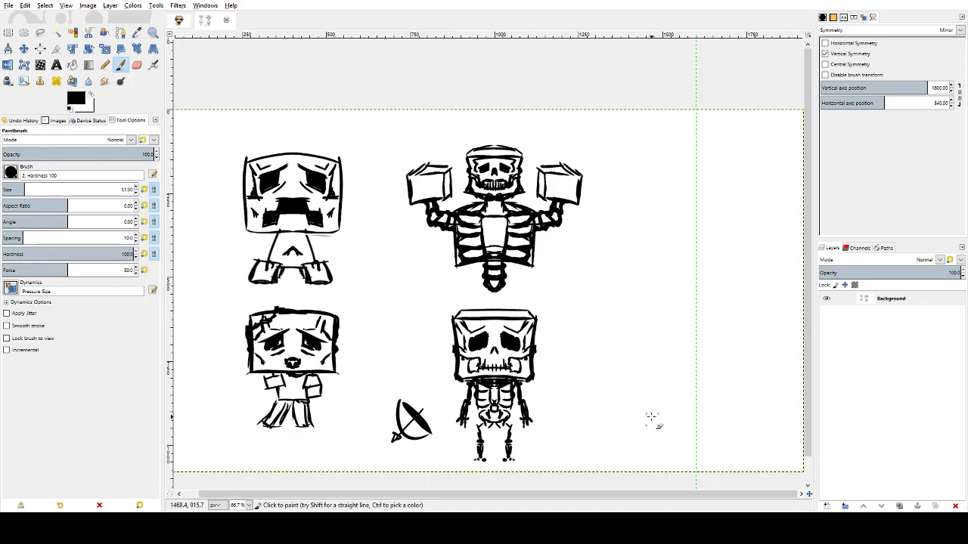
- Try out a mirrored blocky head outline on the symmetry axis beside the upper skeleton, undoing its side and lower strokes
left_click_drag(645, 395, 572, 397)
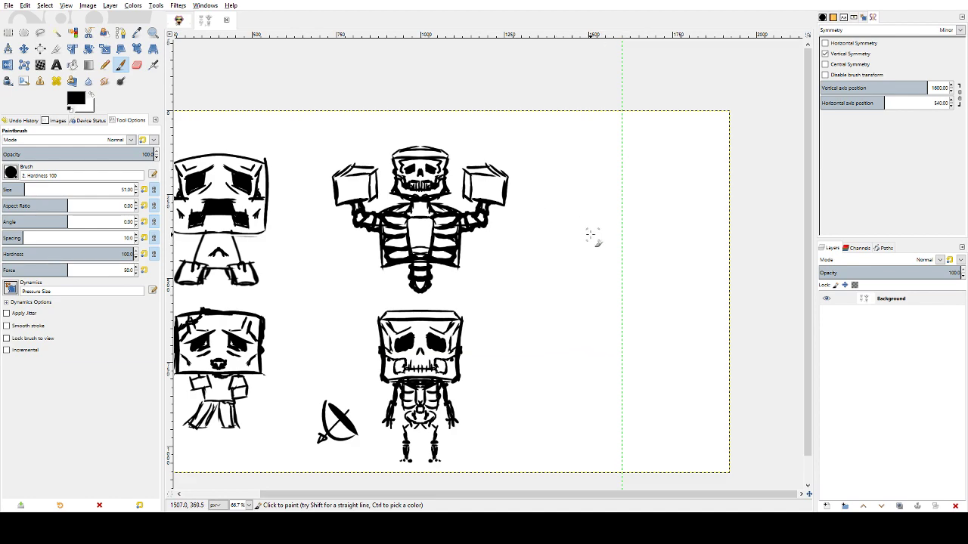
mouse_move(587, 230)
left_mouse_down()
mouse_move(644, 227)
mouse_move(653, 254)
mouse_move(618, 261)
mouse_move(580, 254)
mouse_move(583, 284)
left_mouse_up()
key("ctrl+z")
left_click_drag(583, 285, 633, 286)
key("ctrl+z")
key("ctrl+z")
mouse_move(587, 254)
left_mouse_down()
mouse_move(576, 297)
mouse_move(622, 298)
left_mouse_up()
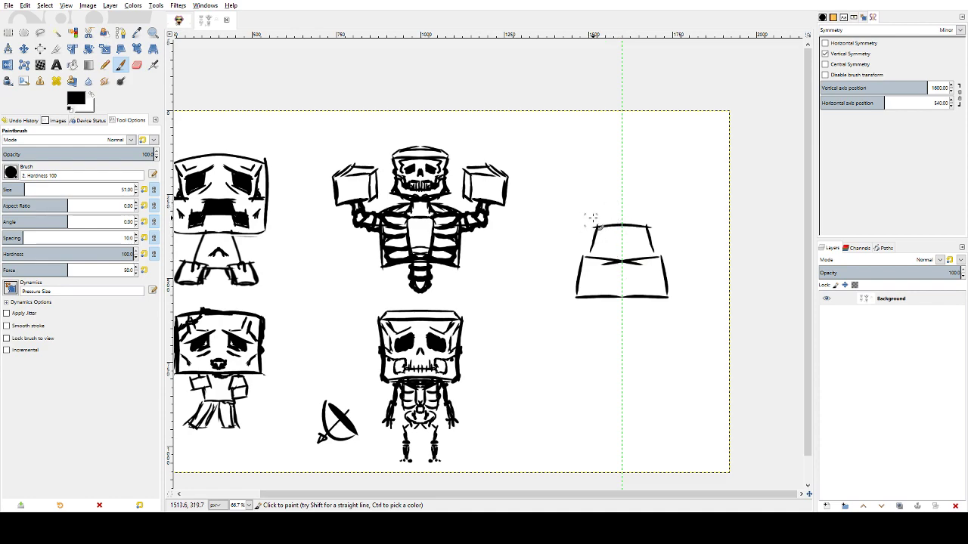
key("ctrl+z")
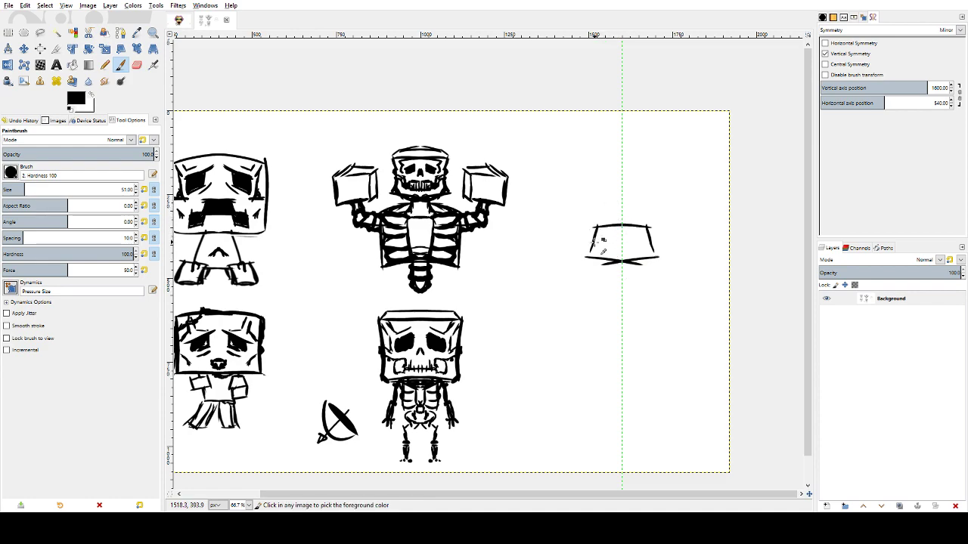
key("ctrl+z")
key("ctrl+z")
- Paint the spider head's slanted sides, brow line and lower edge, with a cluster of eyes and curved fangs
mouse_move(592, 226)
left_mouse_down()
mouse_move(586, 243)
mouse_move(630, 240)
mouse_move(576, 271)
mouse_move(577, 284)
mouse_move(664, 282)
left_mouse_up()
key("ctrl+z")
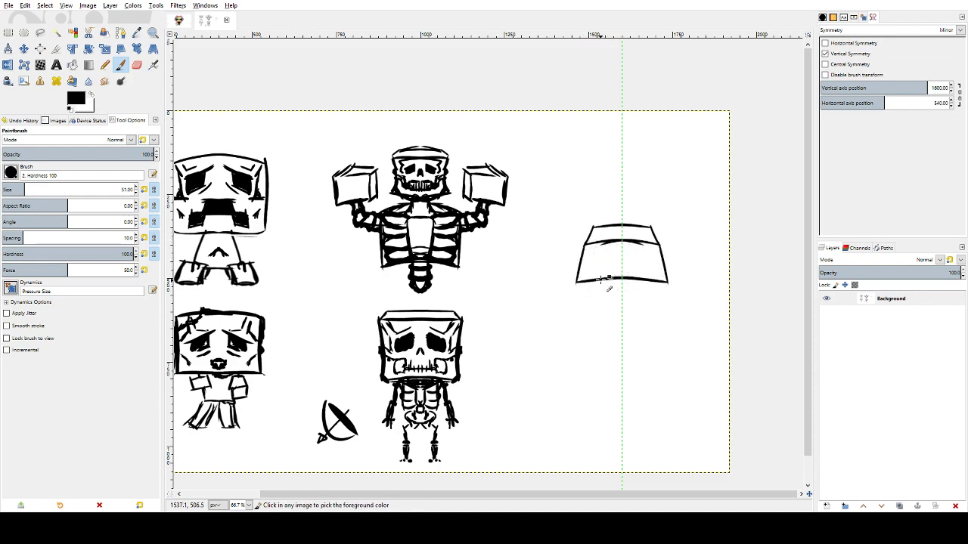
key("ctrl+z")
left_click_drag(577, 281, 666, 281)
mouse_move(605, 248)
left_mouse_down()
mouse_move(594, 251)
mouse_move(609, 245)
mouse_move(617, 260)
mouse_move(604, 261)
mouse_move(618, 261)
mouse_move(608, 246)
mouse_move(603, 291)
mouse_move(605, 282)
left_mouse_up()
key("ctrl+z")
key("ctrl+z")
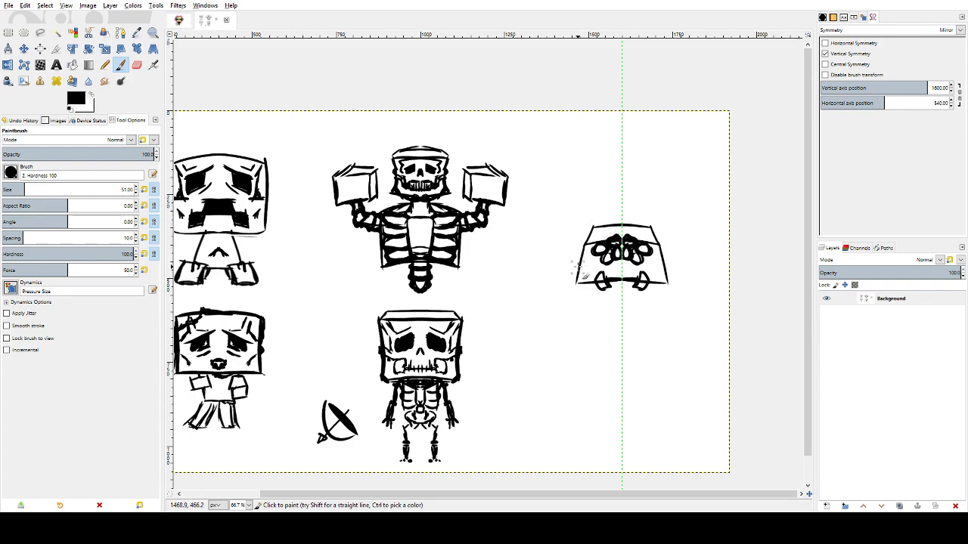
- Paint the spider's larger blocky body behind its head, with a flat top, slanted shoulders and double side edges
mouse_move(573, 256)
left_mouse_down()
mouse_move(578, 265)
mouse_move(580, 213)
left_mouse_up()
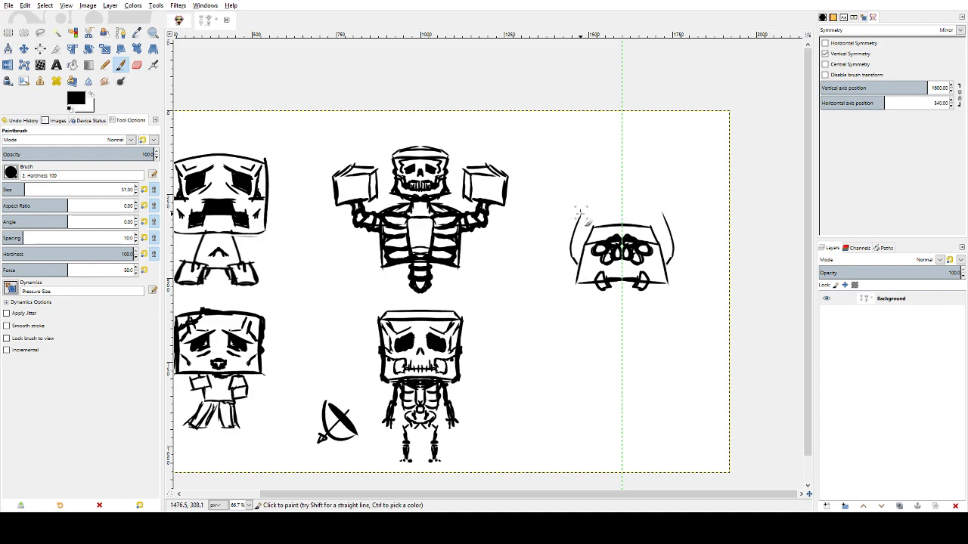
key("ctrl+z")
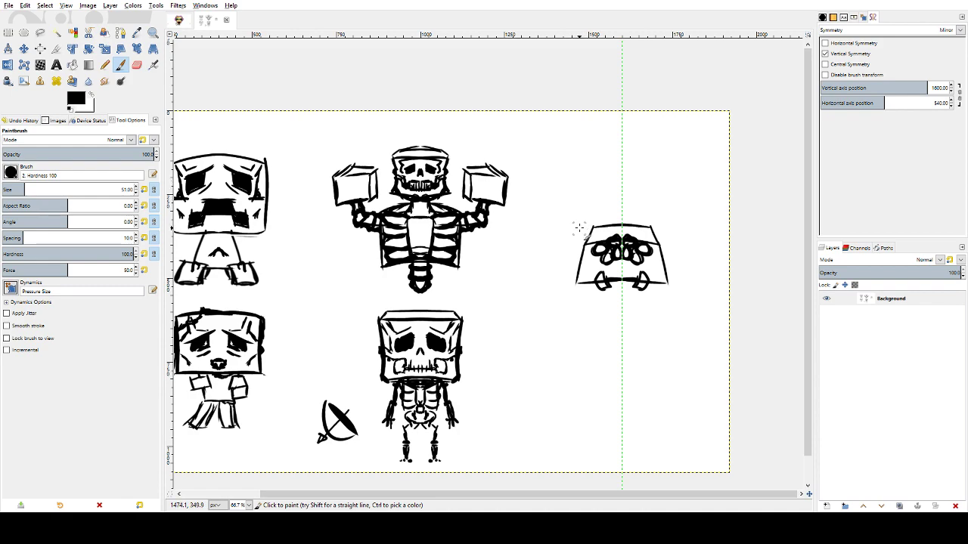
left_click_drag(575, 219, 647, 215)
left_click_drag(591, 183, 574, 219)
left_click_drag(622, 186, 591, 186)
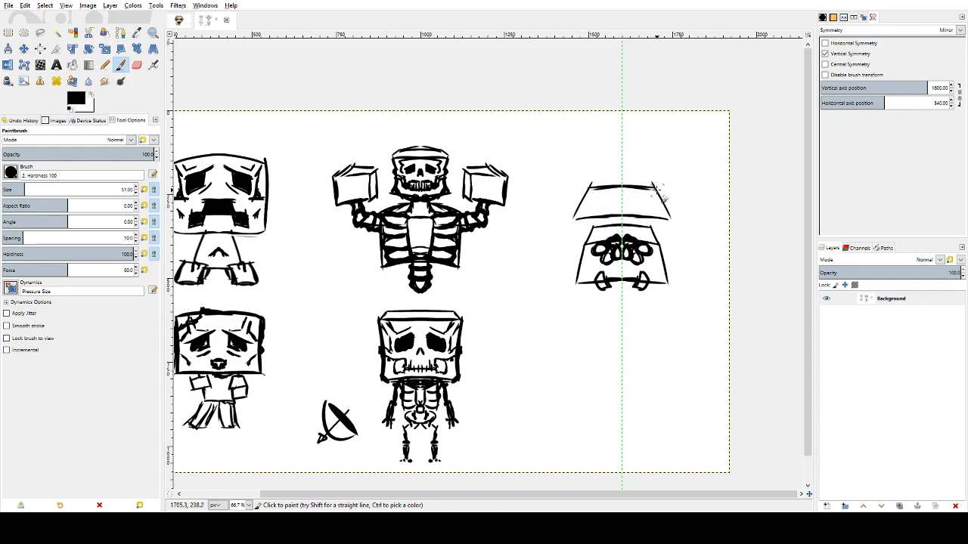
left_click_drag(571, 219, 564, 264)
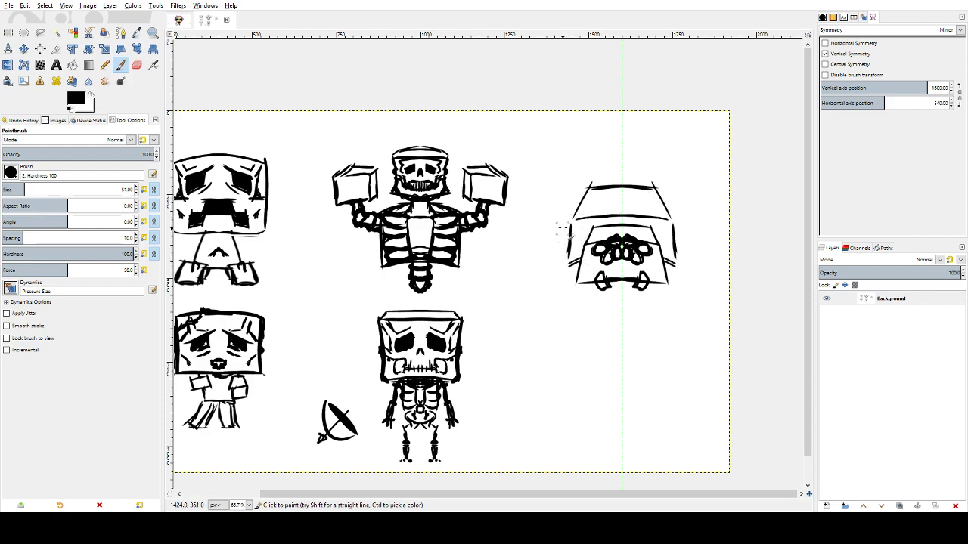
left_click_drag(563, 224, 559, 266)
mouse_move(593, 192)
left_mouse_down()
mouse_move(564, 218)
mouse_move(559, 276)
mouse_move(559, 267)
mouse_move(586, 259)
mouse_move(581, 263)
left_mouse_up()
left_click_drag(561, 269, 578, 264)
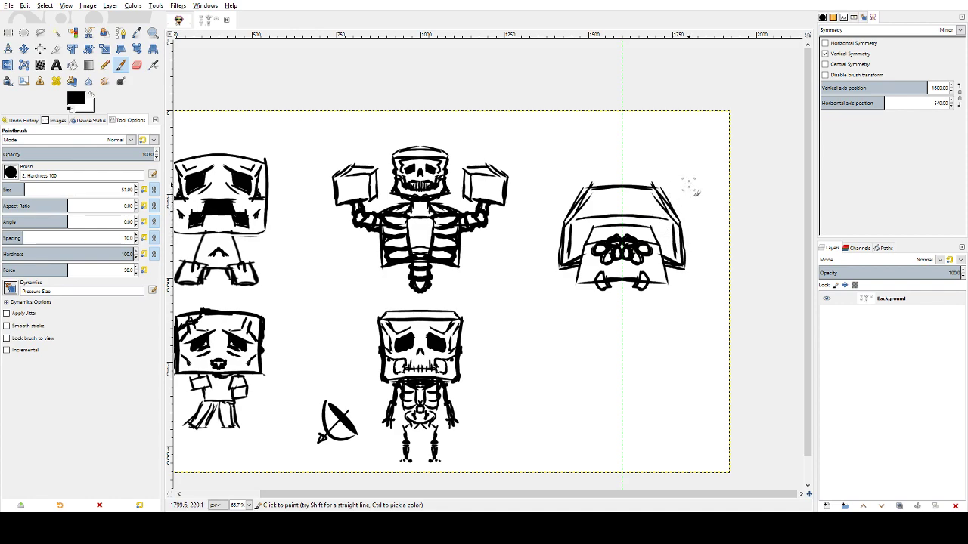
- Paint mirrored, bent and jagged legs along both sides of the spider's body
mouse_move(661, 196)
left_mouse_down()
mouse_move(690, 189)
mouse_move(710, 217)
mouse_move(699, 197)
mouse_move(708, 239)
mouse_move(684, 217)
mouse_move(674, 224)
mouse_move(693, 219)
mouse_move(699, 240)
mouse_move(688, 202)
left_mouse_up()
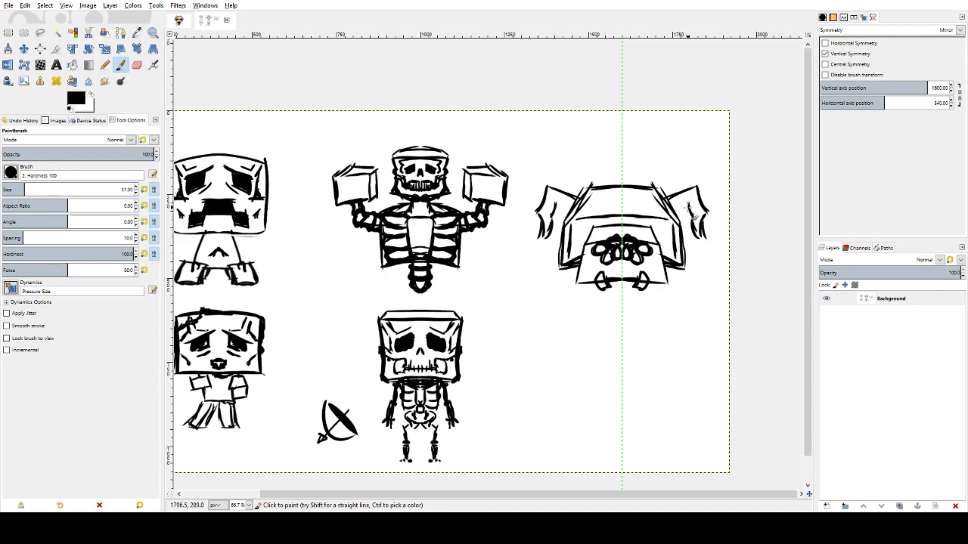
mouse_move(680, 236)
left_mouse_down()
mouse_move(705, 220)
mouse_move(718, 235)
mouse_move(729, 275)
mouse_move(711, 250)
mouse_move(683, 247)
mouse_move(690, 273)
mouse_move(688, 257)
mouse_move(716, 288)
mouse_move(683, 251)
mouse_move(715, 274)
mouse_move(720, 295)
mouse_move(692, 268)
mouse_move(697, 277)
left_mouse_up()
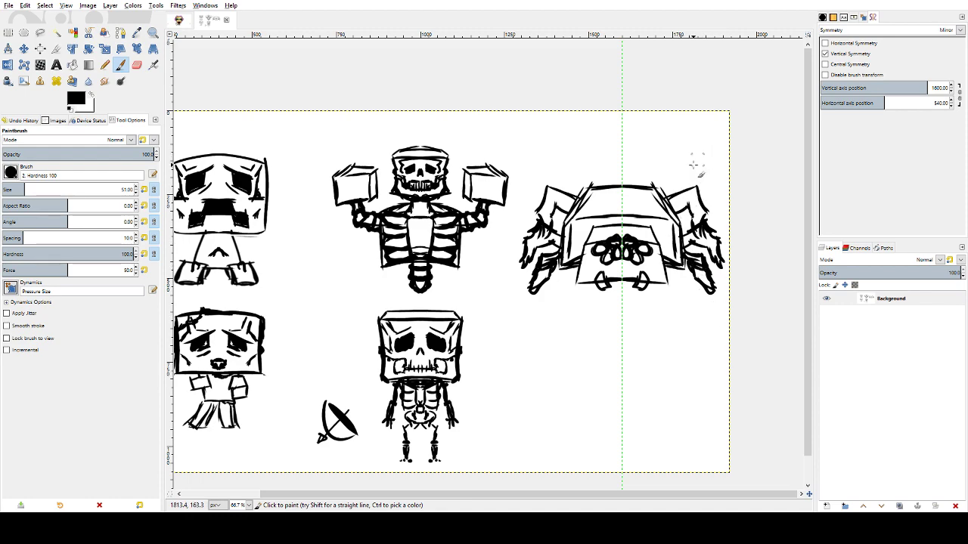
mouse_move(680, 194)
left_mouse_down()
mouse_move(692, 185)
mouse_move(676, 191)
mouse_move(708, 201)
mouse_move(684, 219)
left_mouse_up()
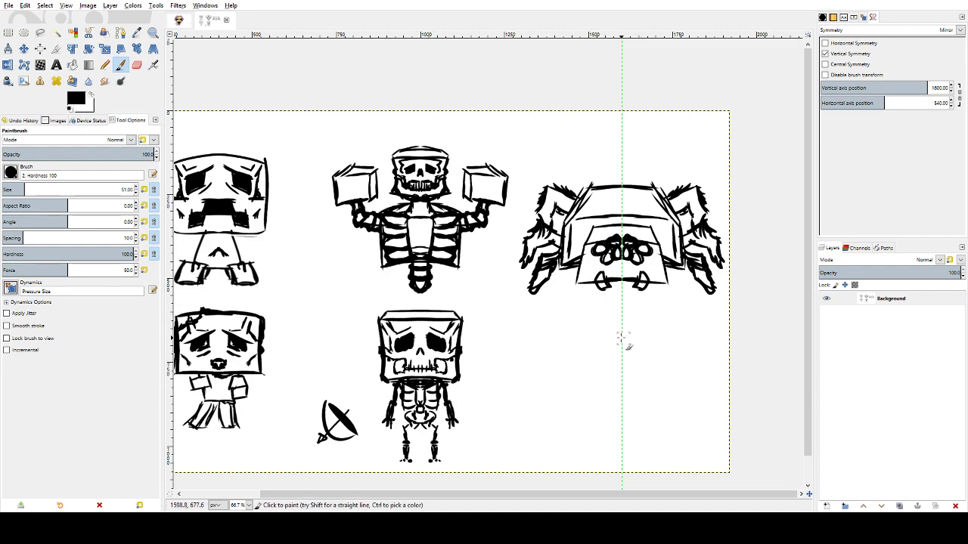
- Paint a small mirrored figure below the spider with a tapered blocky head, narrow torso, and long thin arms and legs
mouse_move(625, 324)
left_mouse_down()
mouse_move(652, 320)
mouse_move(641, 316)
mouse_move(639, 342)
mouse_move(621, 346)
left_mouse_up()
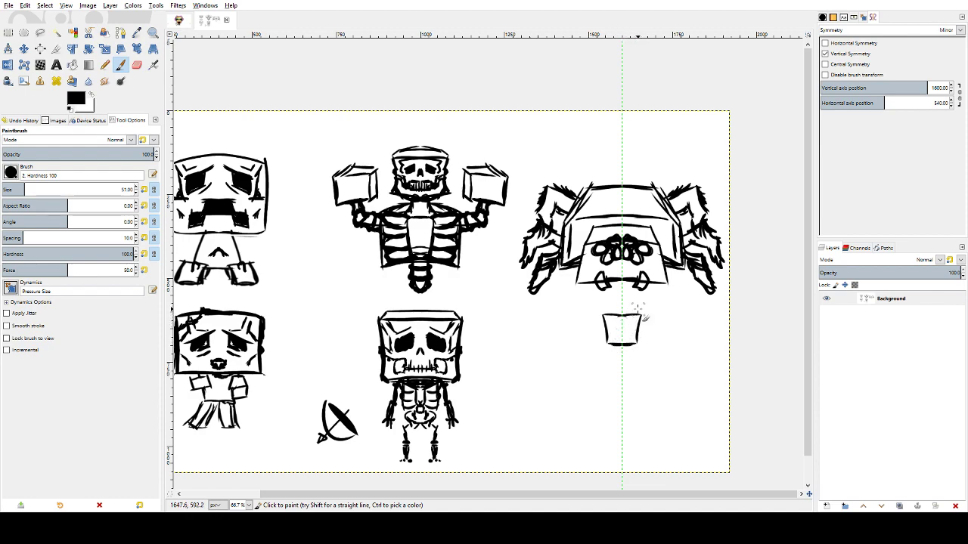
left_click_drag(641, 308, 616, 311)
mouse_move(627, 349)
left_mouse_down()
mouse_move(616, 373)
mouse_move(632, 413)
left_mouse_up()
key("ctrl+z")
key("ctrl+z")
left_click_drag(625, 370, 630, 427)
key("ctrl+z")
key("ctrl+z")
mouse_move(617, 347)
left_mouse_down()
mouse_move(615, 385)
mouse_move(630, 382)
mouse_move(631, 426)
left_mouse_up()
key("ctrl+z")
key("ctrl+z")
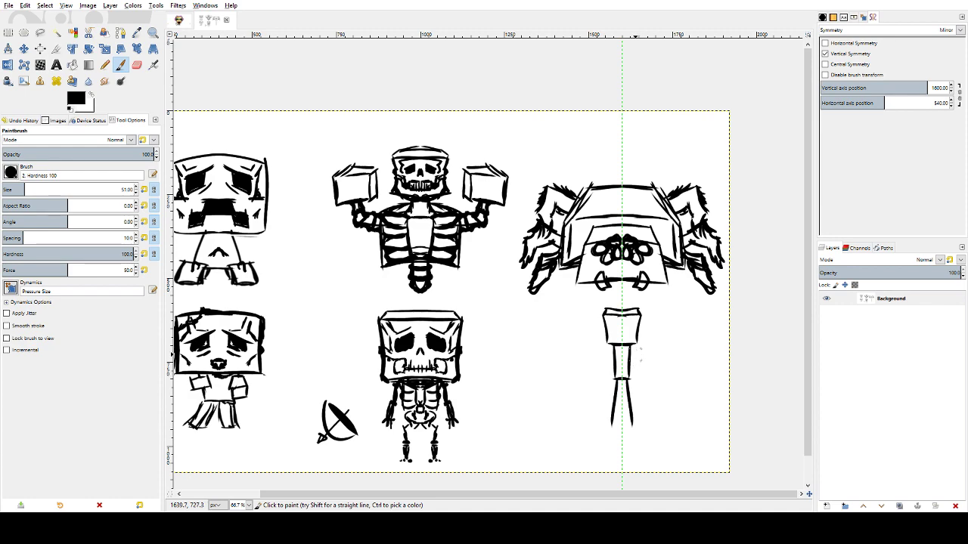
left_click_drag(632, 345, 640, 398)
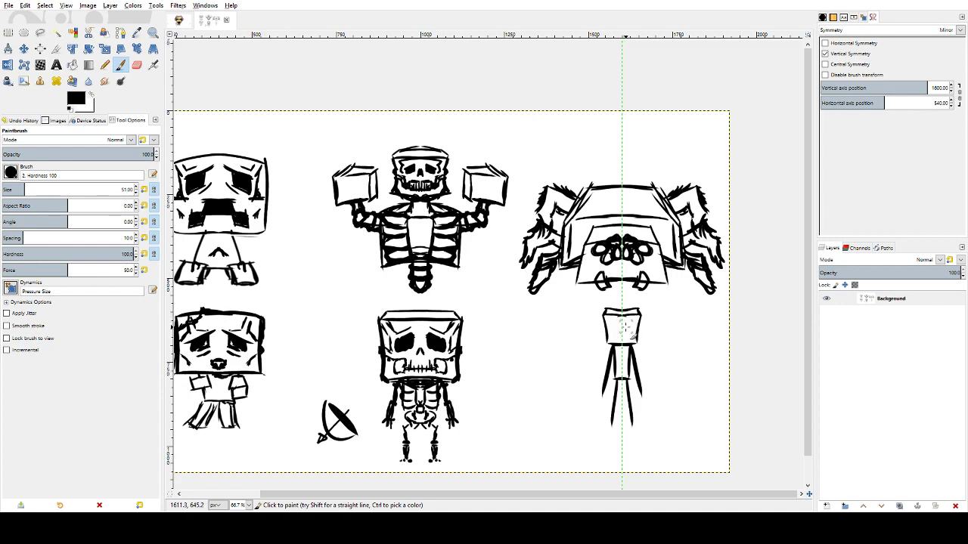
- Paint mirrored narrow rectangular eyes on the small thin figure's head
mouse_move(642, 331)
left_mouse_down()
mouse_move(632, 335)
mouse_move(640, 341)
left_mouse_up()
left_click_drag(635, 327, 627, 329)
mouse_move(632, 333)
left_mouse_down()
mouse_move(625, 327)
mouse_move(632, 330)
left_mouse_up()
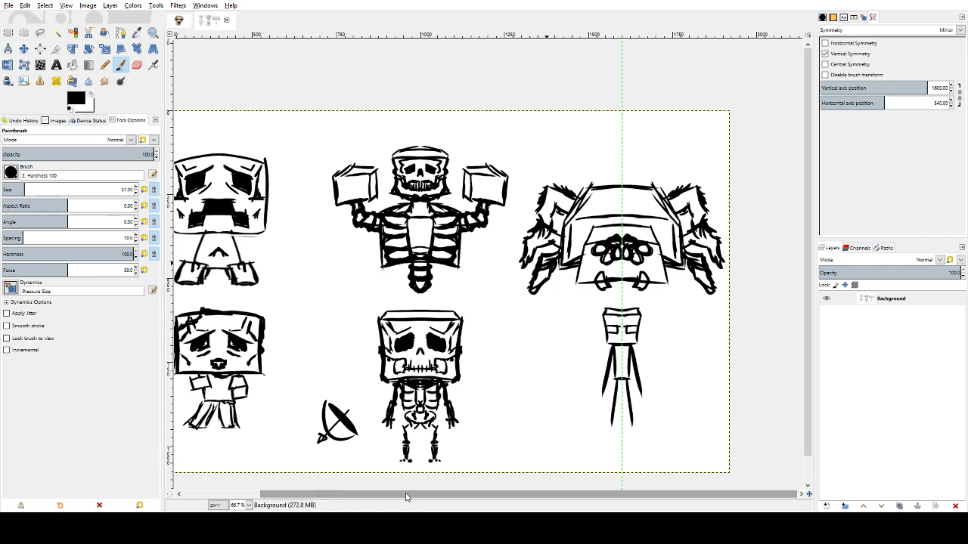
- Swap the foreground and background colours, check the headphone character image, and save the mob character sheet
left_click_drag(404, 495, 369, 496)
key("x")
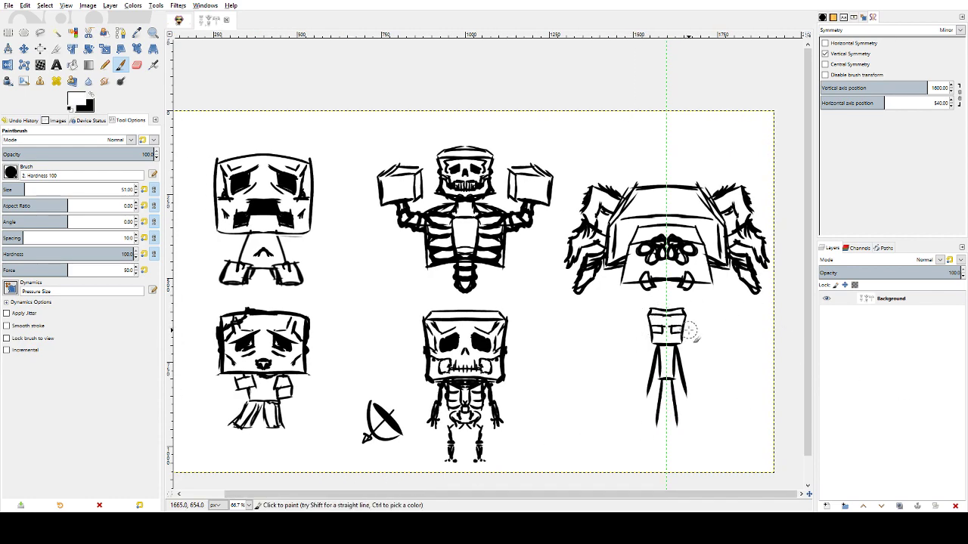
left_click(181, 21)
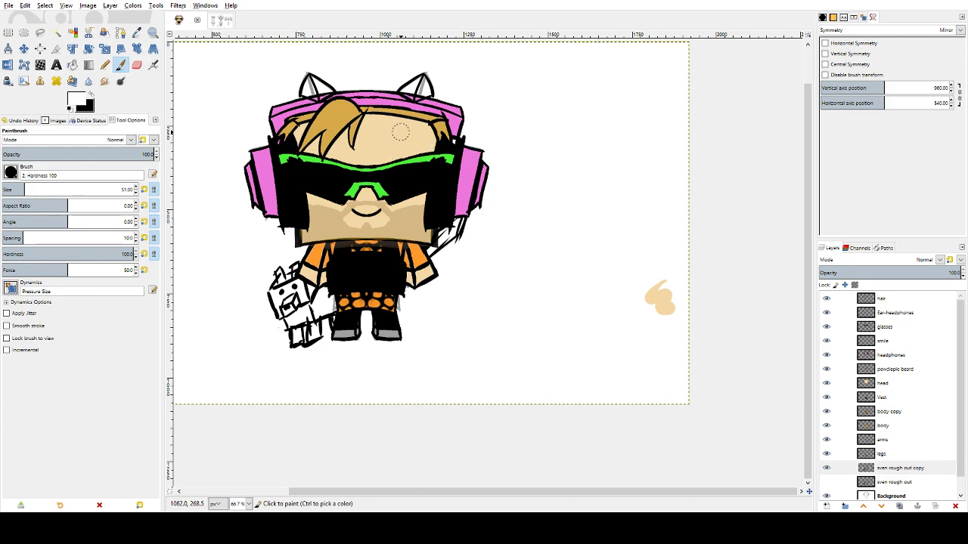
left_click(217, 20)
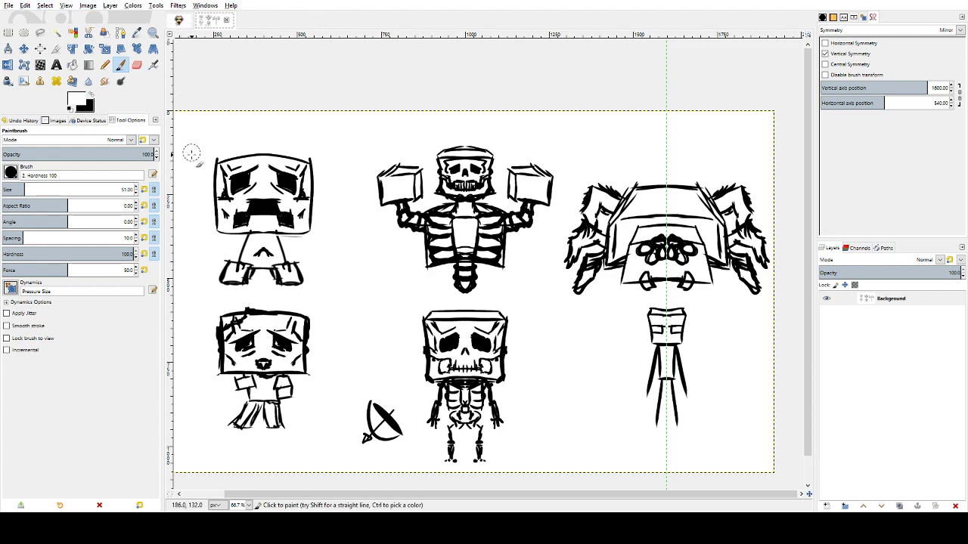
key("ctrl+s")
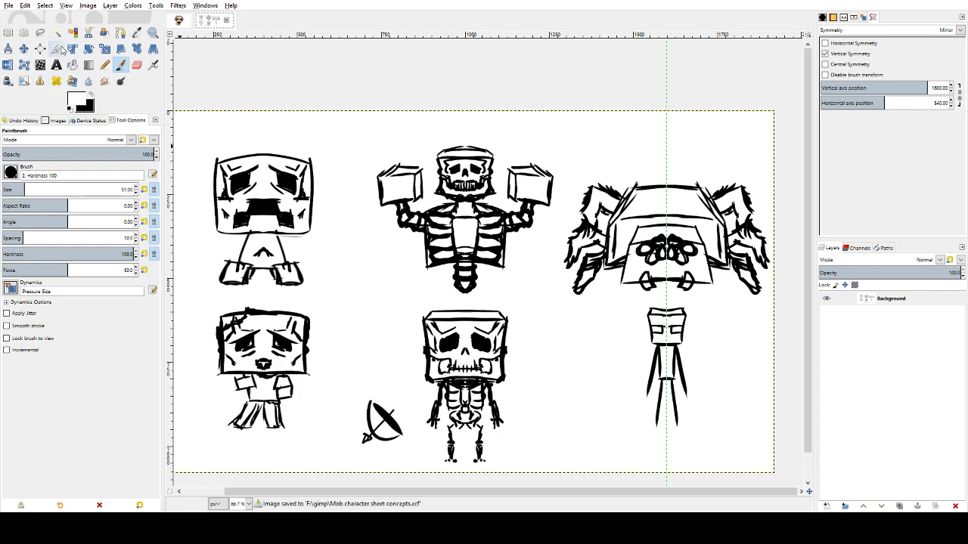
left_click(9, 6)
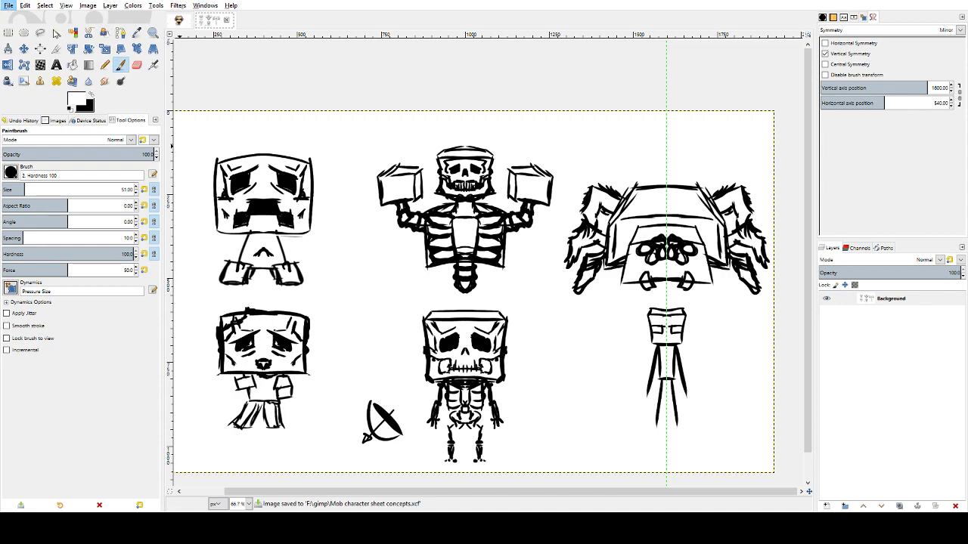
left_click(54, 30)
left_click(552, 226)
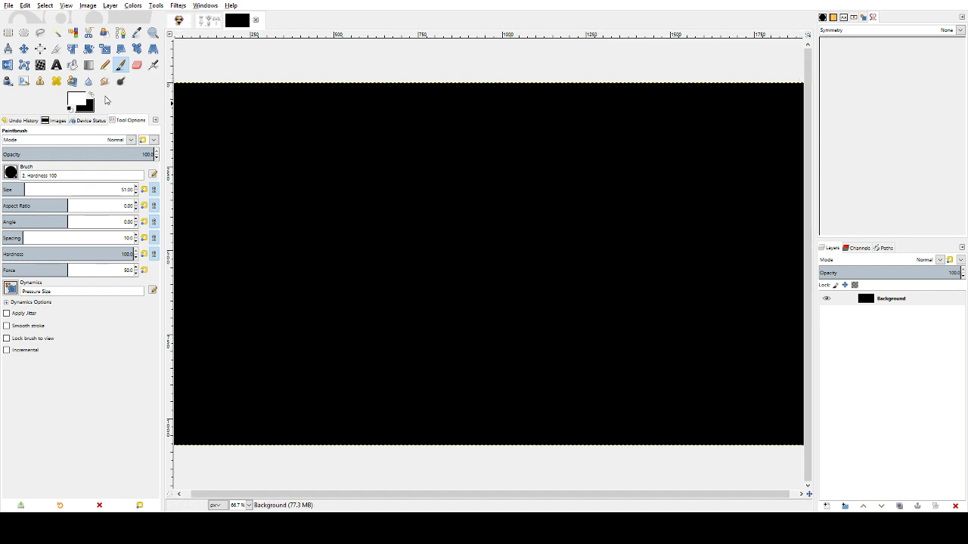
left_click(92, 98)
left_click(256, 20)
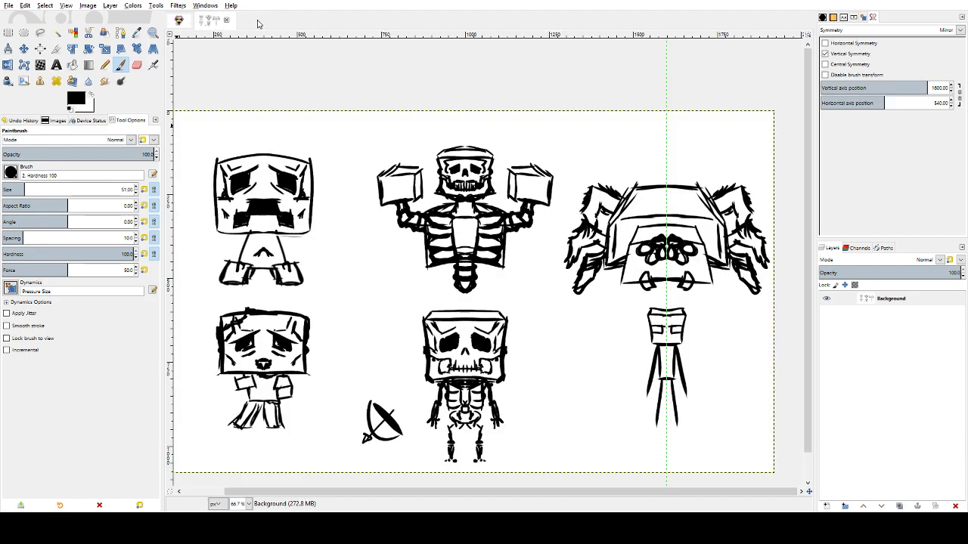
- Create a new blank white image and paint a blocky tree trunk with three vertical edges and a pointed base
left_click(9, 6)
left_click(48, 20)
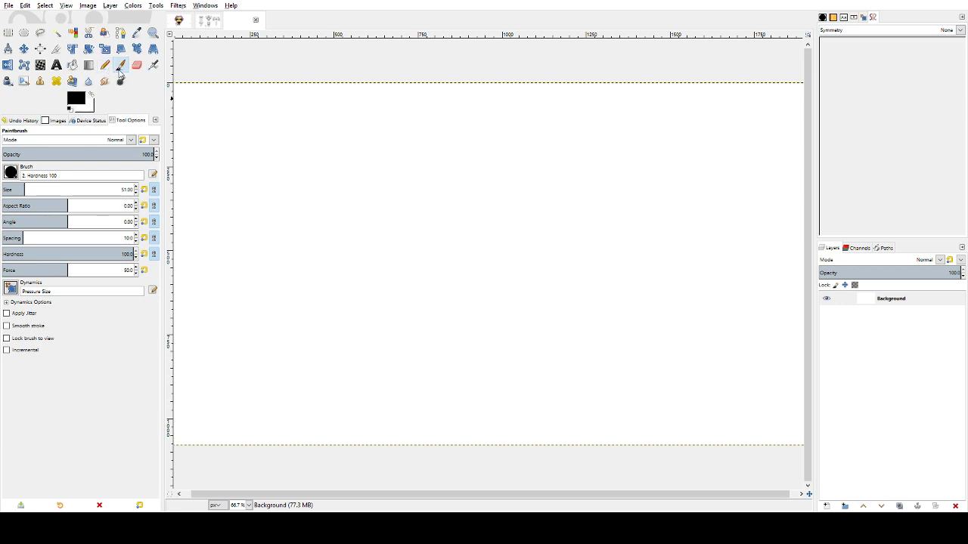
mouse_move(264, 158)
left_mouse_down()
mouse_move(254, 245)
mouse_move(282, 207)
mouse_move(279, 182)
mouse_move(264, 227)
left_mouse_up()
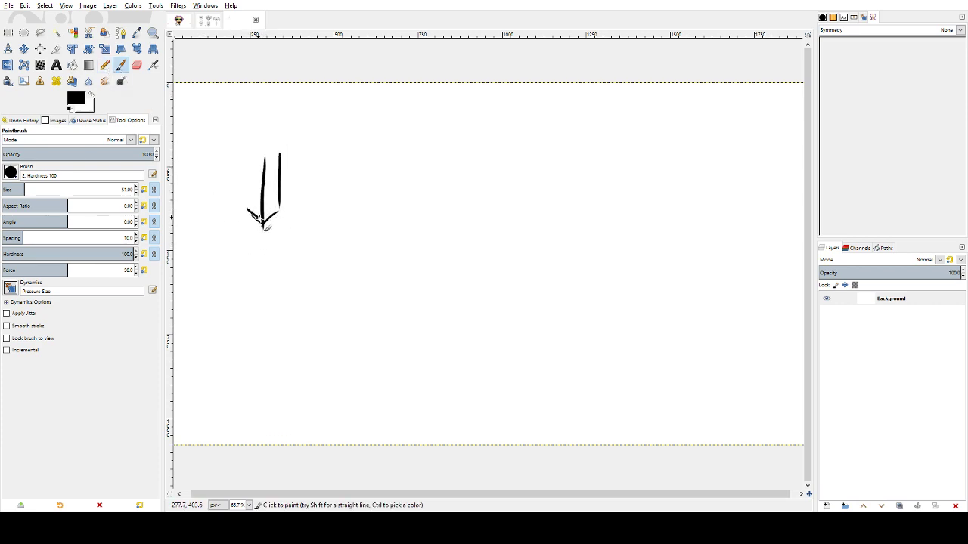
left_click_drag(250, 160, 247, 213)
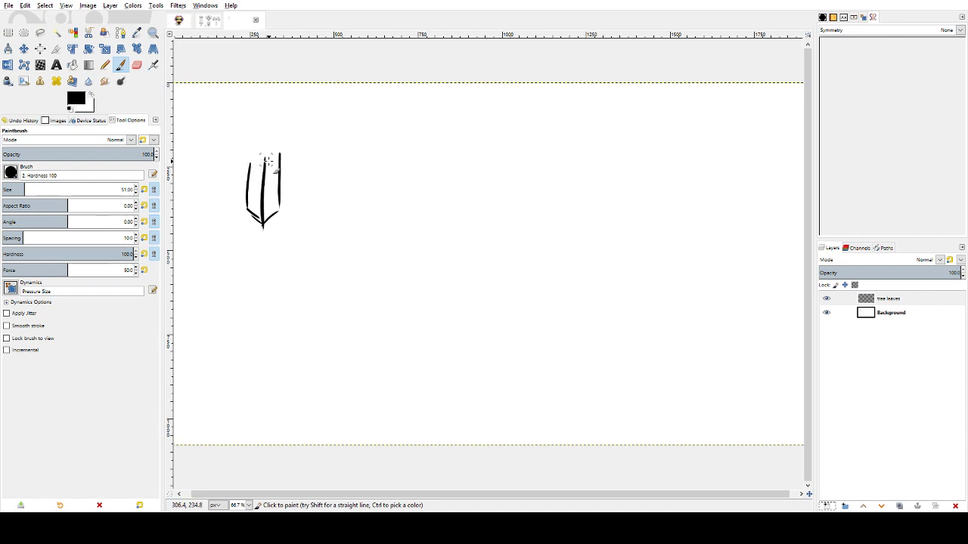
- On a new layer named "tree leaves", paint a box-shaped canopy in perspective above the trunk, plus short bark strokes on the trunk
left_click_drag(263, 141, 258, 167)
mouse_move(226, 171)
left_mouse_down()
mouse_move(258, 188)
mouse_move(302, 165)
mouse_move(305, 113)
mouse_move(273, 110)
left_mouse_up()
mouse_move(277, 117)
left_mouse_down()
mouse_move(305, 123)
mouse_move(278, 119)
mouse_move(303, 128)
mouse_move(272, 134)
mouse_move(291, 130)
mouse_move(279, 118)
mouse_move(262, 140)
mouse_move(280, 131)
mouse_move(260, 142)
mouse_move(273, 108)
mouse_move(238, 122)
mouse_move(248, 119)
mouse_move(260, 135)
mouse_move(224, 142)
mouse_move(222, 123)
mouse_move(221, 166)
left_mouse_up()
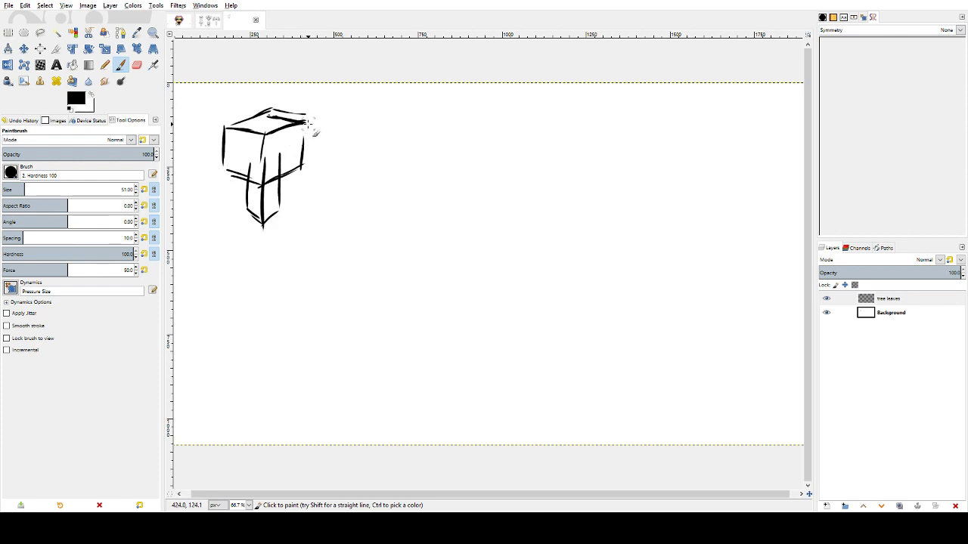
left_click_drag(310, 123, 305, 177)
left_click_drag(302, 143, 305, 179)
mouse_move(263, 133)
left_mouse_down()
mouse_move(258, 192)
mouse_move(288, 161)
mouse_move(280, 174)
mouse_move(253, 155)
mouse_move(216, 169)
mouse_move(244, 188)
mouse_move(224, 145)
mouse_move(218, 177)
left_mouse_up()
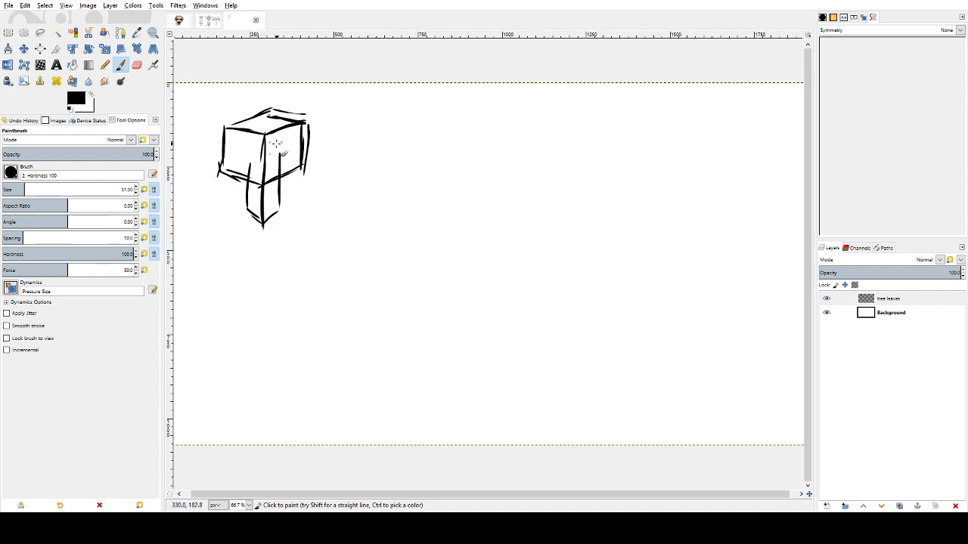
mouse_move(255, 122)
left_mouse_down()
mouse_move(272, 112)
mouse_move(309, 129)
left_mouse_up()
mouse_move(253, 185)
left_mouse_down()
mouse_move(256, 220)
mouse_move(248, 210)
mouse_move(259, 195)
mouse_move(263, 230)
mouse_move(276, 196)
mouse_move(267, 186)
mouse_move(274, 221)
mouse_move(275, 184)
mouse_move(277, 213)
left_mouse_up()
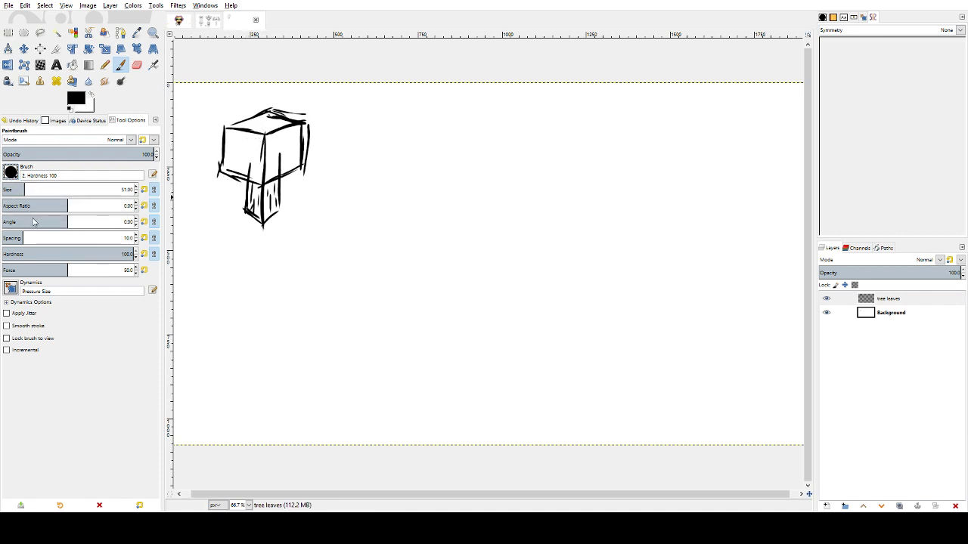
- Switch to the Chalk 01 brush at size 381.82, trying black texture on the canopy and undoing the test strokes
left_click(53, 232)
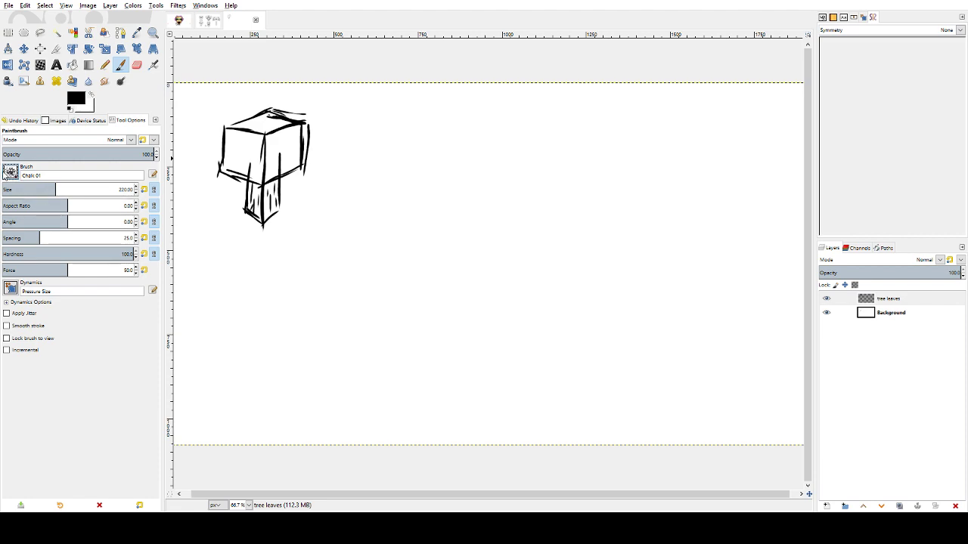
left_click(276, 148)
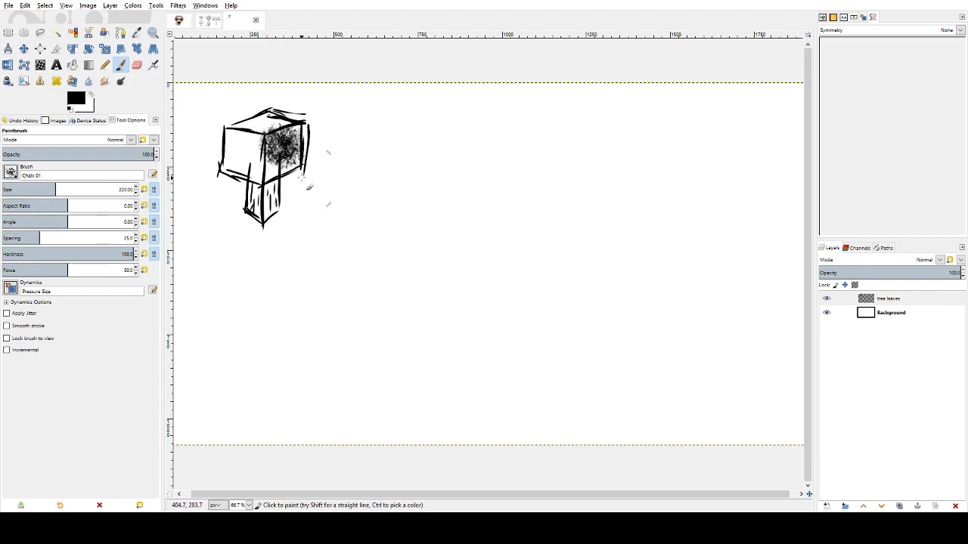
key("ctrl+z")
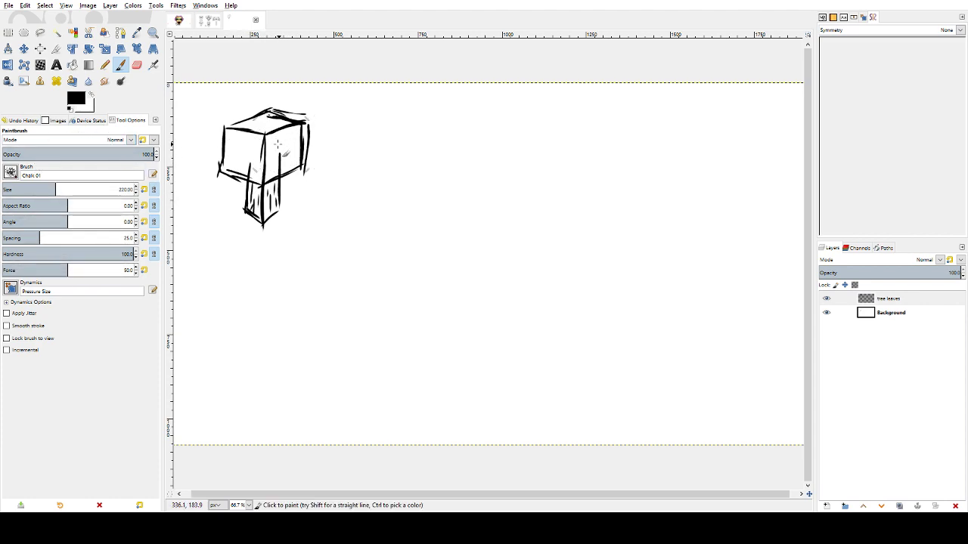
left_click_drag(65, 188, 76, 188)
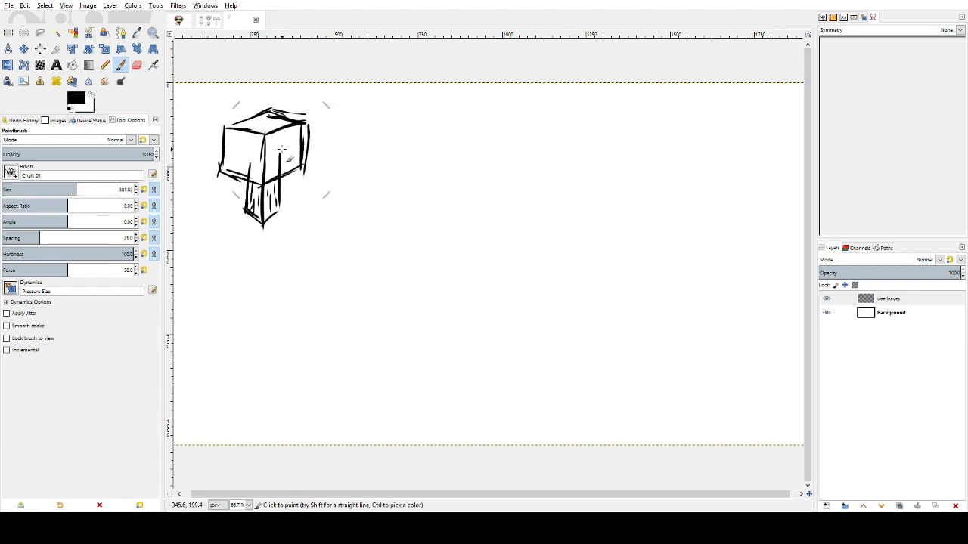
mouse_move(279, 154)
left_mouse_down()
mouse_move(289, 147)
mouse_move(256, 149)
mouse_move(272, 138)
mouse_move(234, 151)
left_mouse_up()
key("ctrl+z")
key("ctrl+z")
key("ctrl+z")
key("ctrl+z")
key("ctrl+z")
key("ctrl+z")
key("ctrl+z")
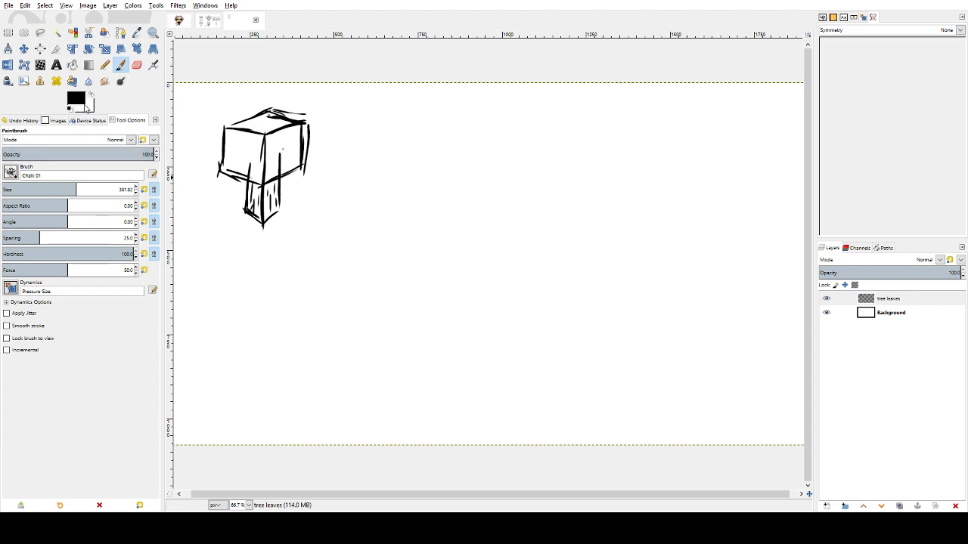
- Set the foreground colour to bright green and cover the canopy's front faces with chalk texture, undoing the first test dabs
left_click(250, 149)
key("ctrl+z")
left_click(67, 132)
left_click(246, 155)
key("ctrl+z")
left_click(247, 151)
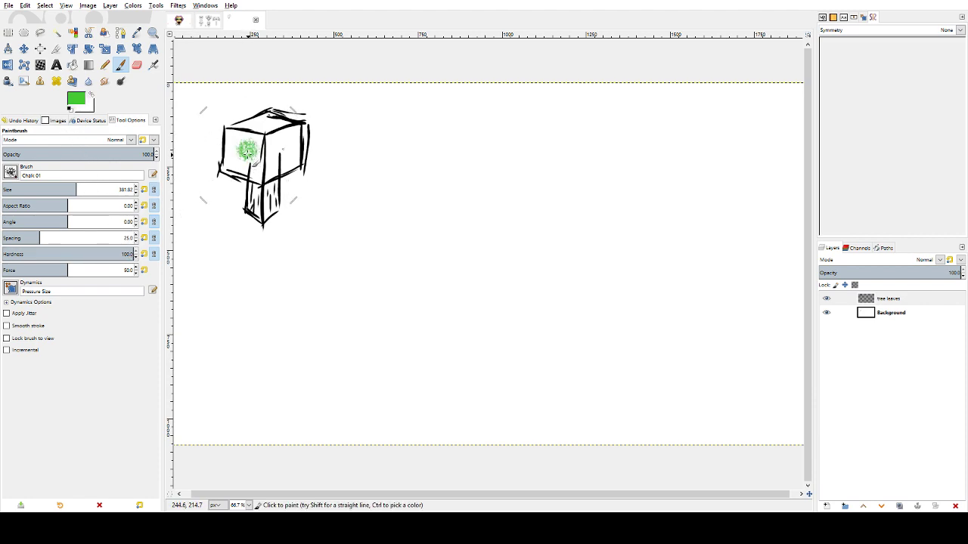
key("ctrl+z")
mouse_move(246, 143)
left_mouse_down()
mouse_move(266, 125)
mouse_move(280, 133)
mouse_move(273, 152)
mouse_move(285, 172)
mouse_move(304, 137)
mouse_move(248, 155)
mouse_move(252, 170)
mouse_move(251, 148)
mouse_move(217, 143)
left_mouse_up()
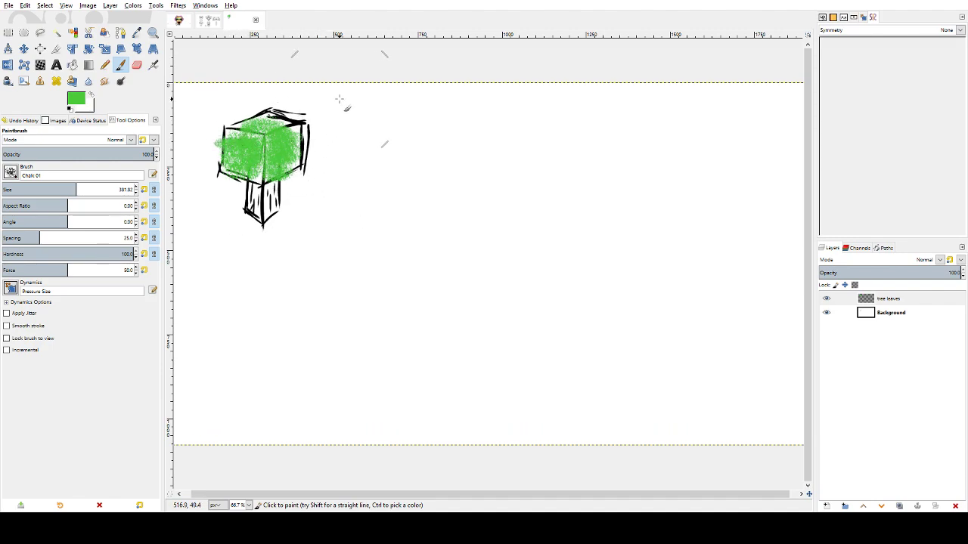
- Thicken the green on the canopy and shade its faces and top with a darker green
left_click(78, 101)
left_click(190, 87)
left_click_drag(236, 145, 238, 162)
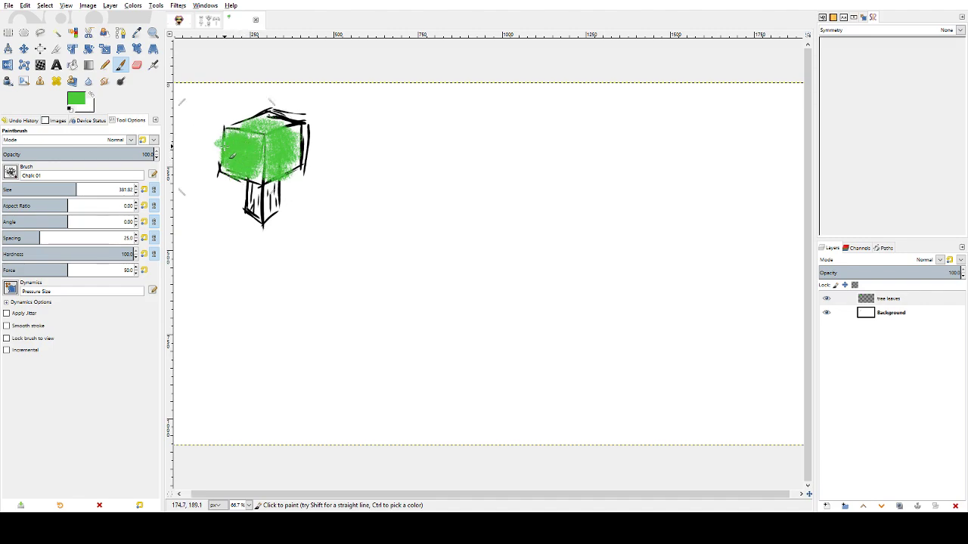
left_click(65, 150)
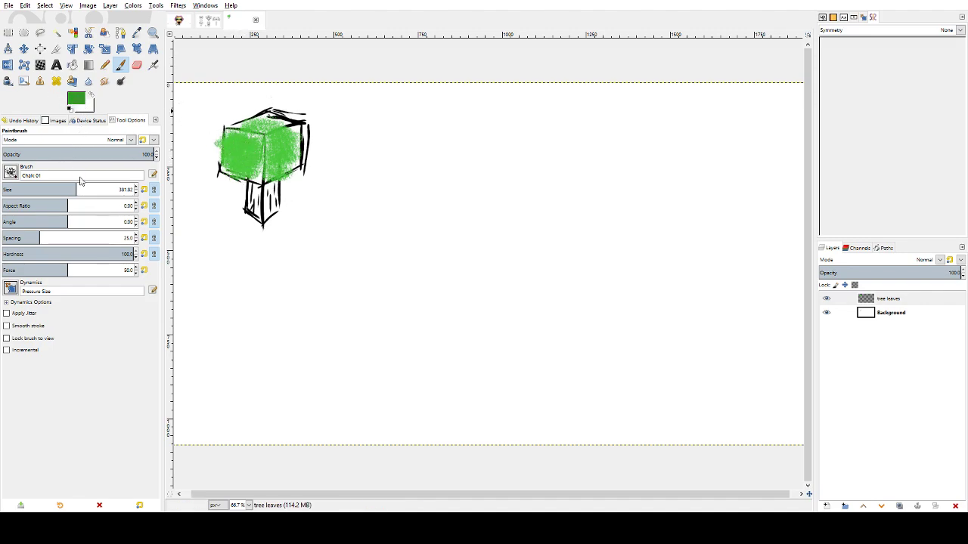
mouse_move(236, 137)
left_mouse_down()
mouse_move(255, 174)
mouse_move(244, 173)
left_mouse_up()
mouse_move(295, 133)
left_mouse_down()
mouse_move(273, 149)
mouse_move(278, 174)
mouse_move(284, 124)
mouse_move(297, 148)
mouse_move(259, 127)
mouse_move(276, 132)
left_mouse_up()
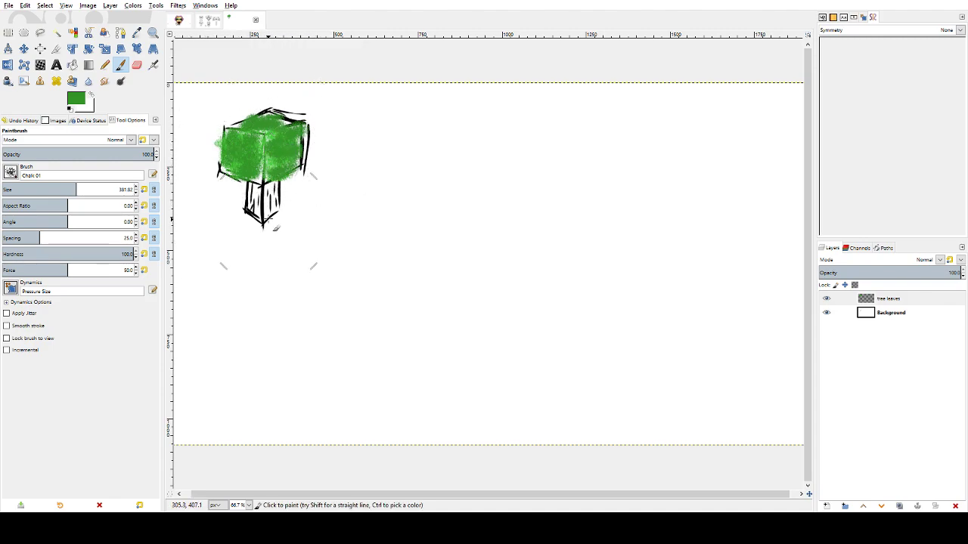
- Return to the mob sketch sheet after viewing the headphone character, duplicate its Background layer and hide the original
left_click(208, 23)
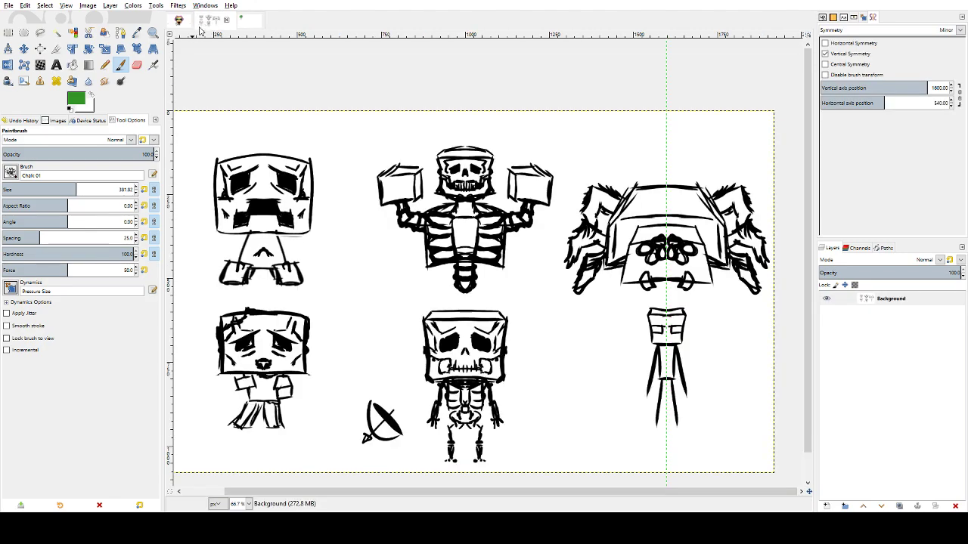
left_click(179, 22)
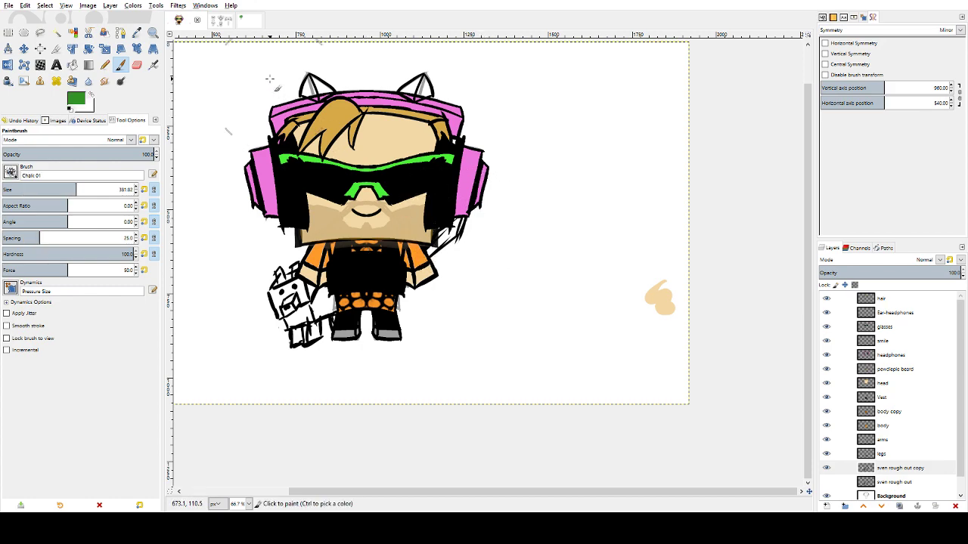
left_click(217, 19)
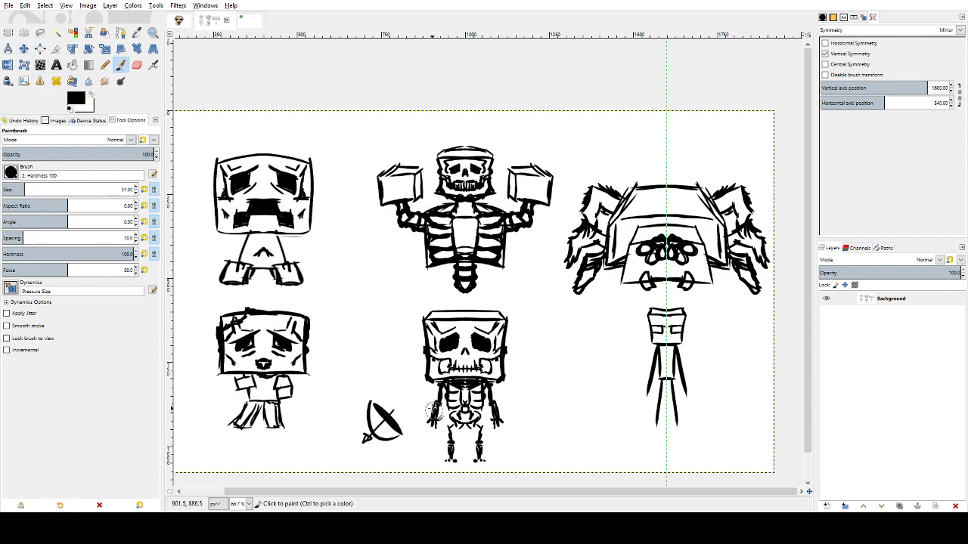
left_click(899, 506)
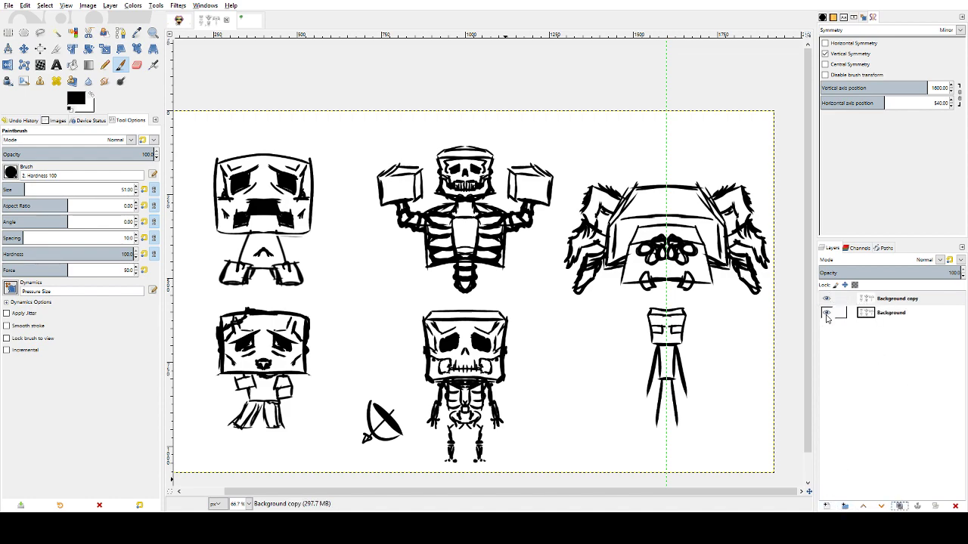
left_click(895, 301)
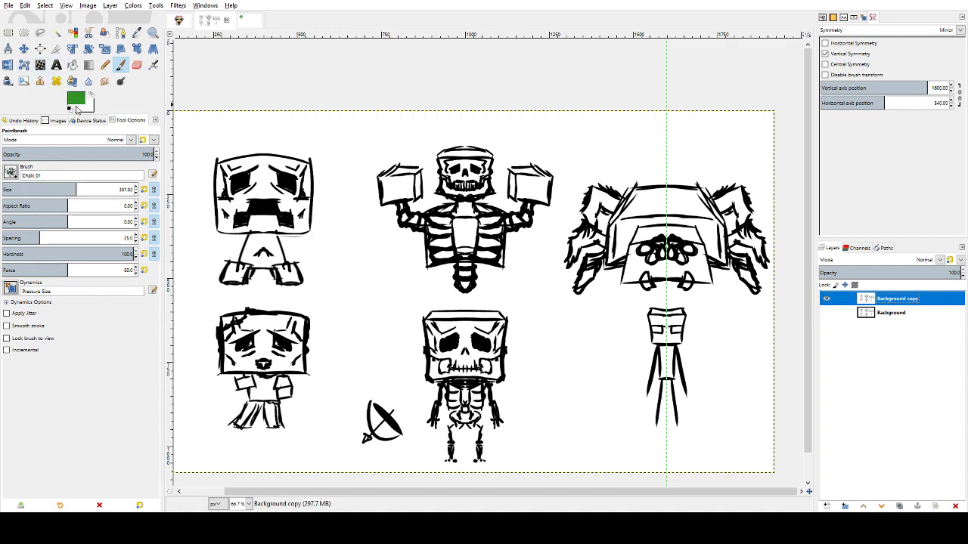
- Reset the colours to black and white, and look at the Pencil tool before returning to the Paintbrush
key("d")
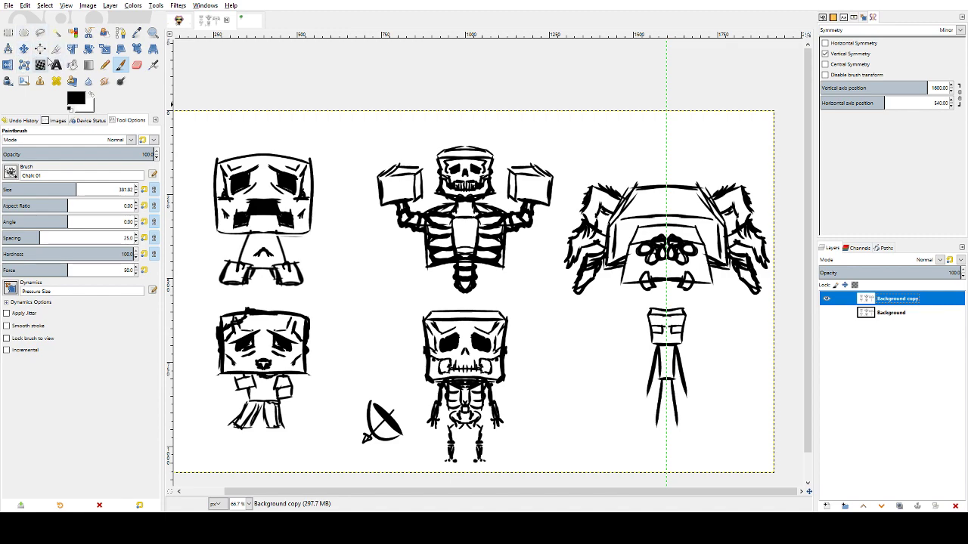
left_click(105, 65)
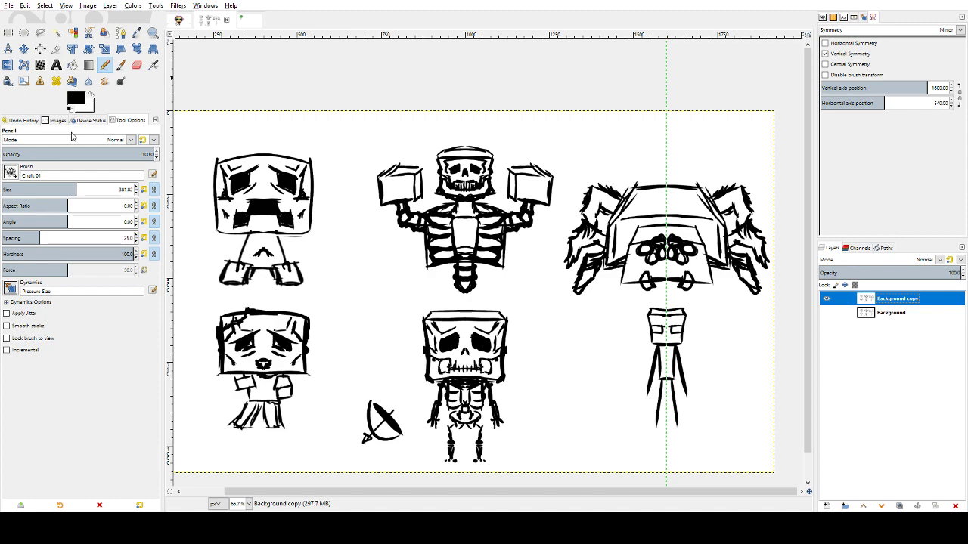
left_click(121, 67)
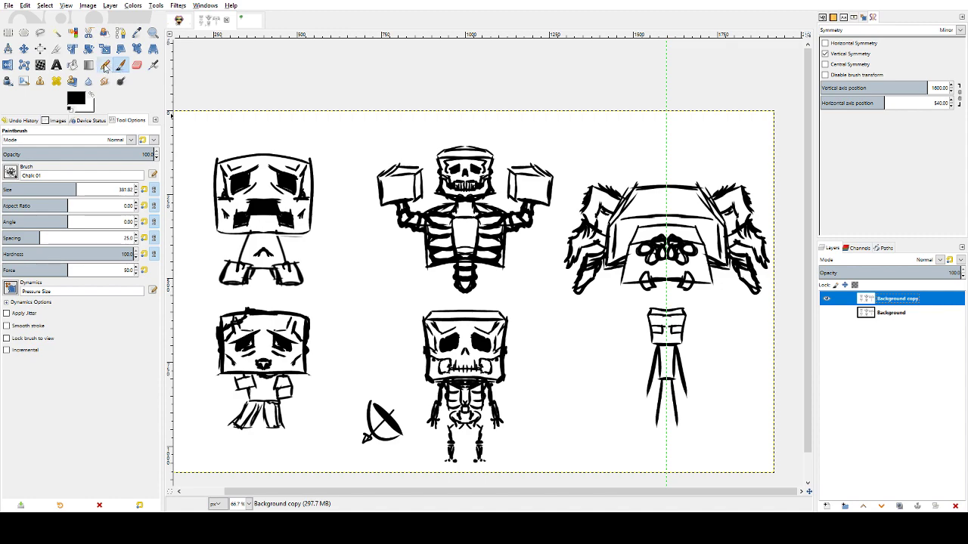
- Choose the 2. Hardness 100 brush for the Paintbrush and narrow the toolbox to give the floating skeleton more canvas room
left_click(10, 172)
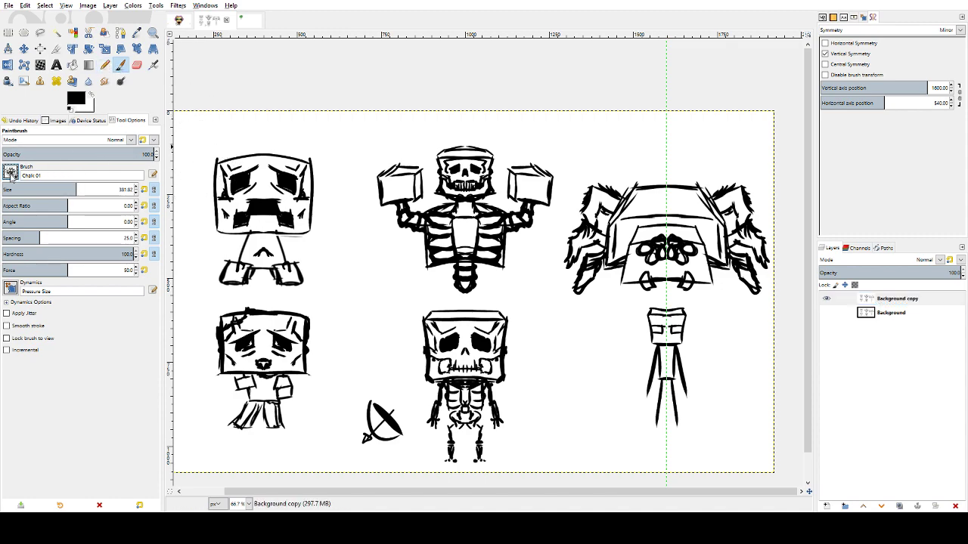
left_click(53, 204)
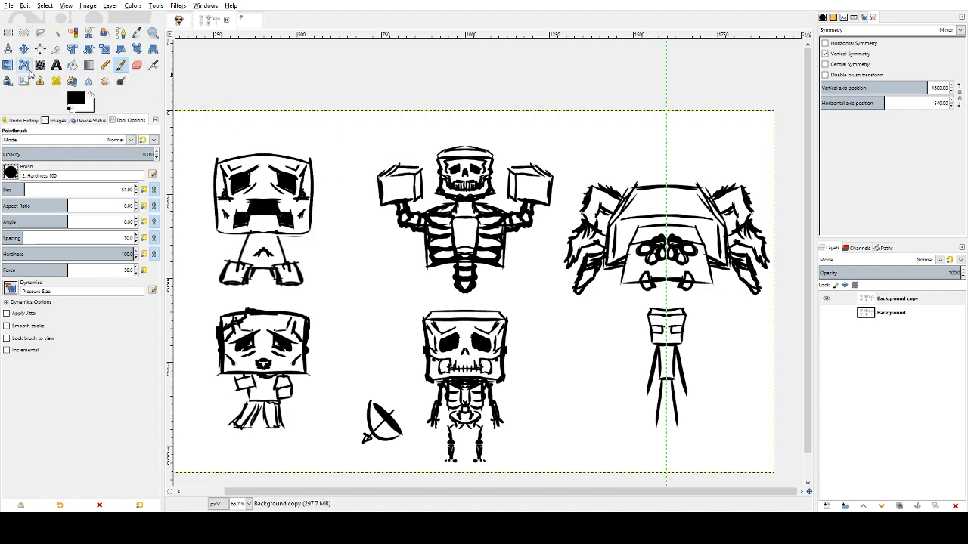
key("z")
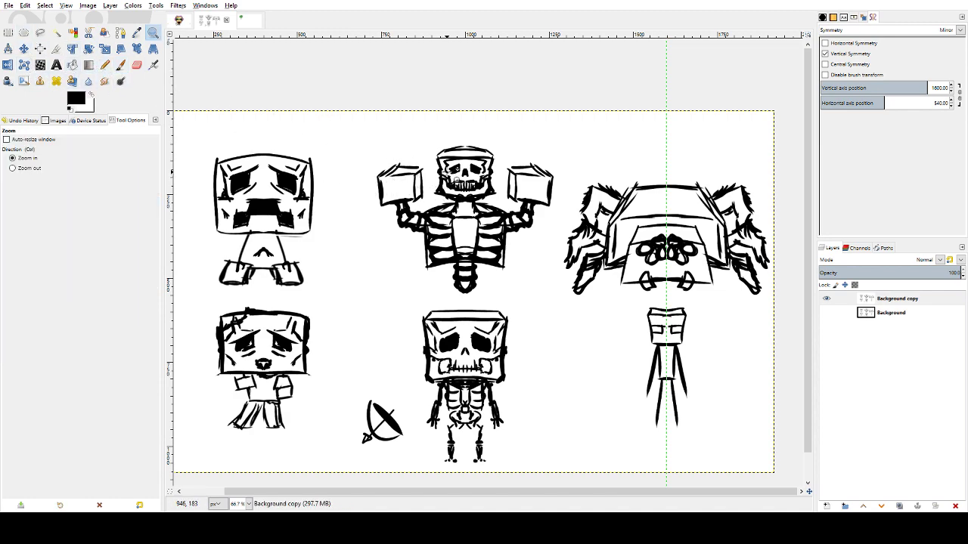
left_click_drag(332, 112, 578, 316)
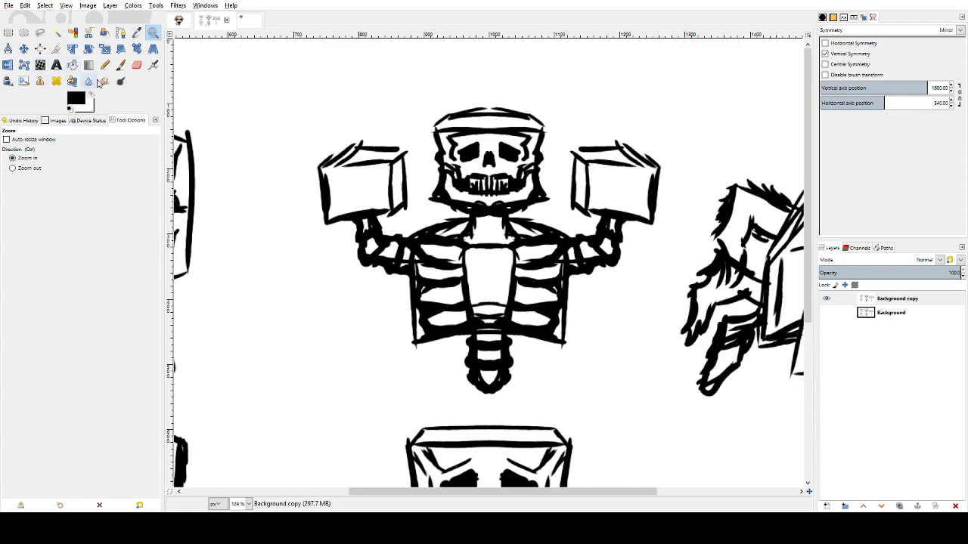
left_click(121, 65)
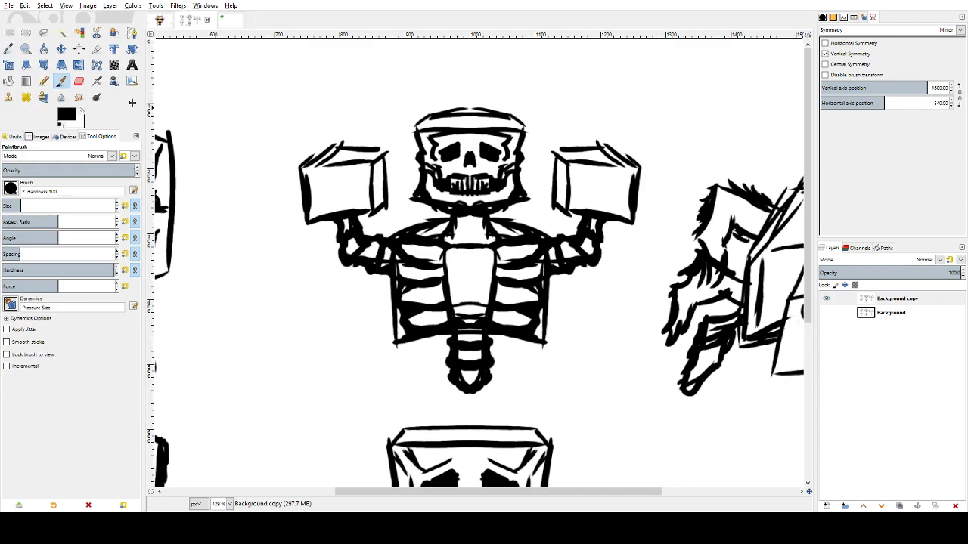
left_click_drag(133, 103, 98, 100)
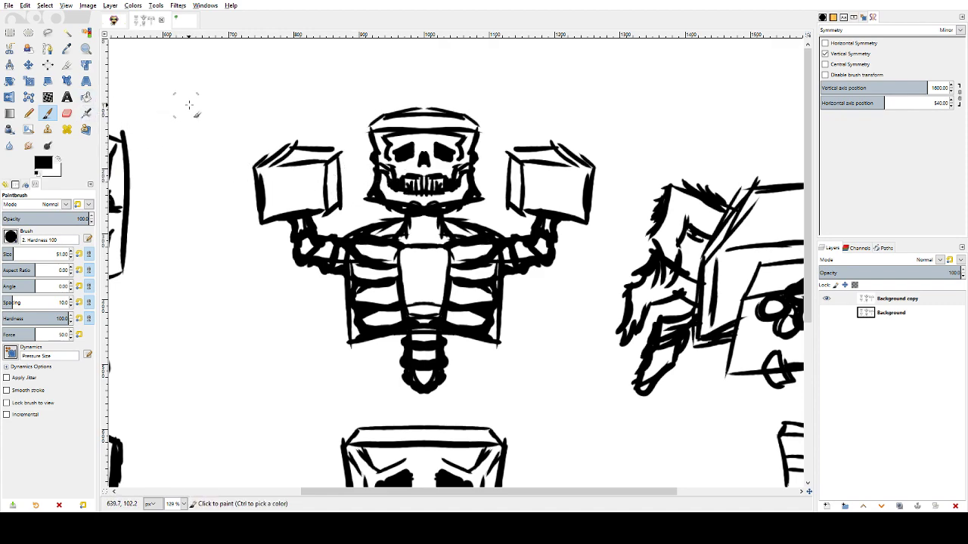
left_click_drag(281, 143, 274, 189)
key("ctrl+z")
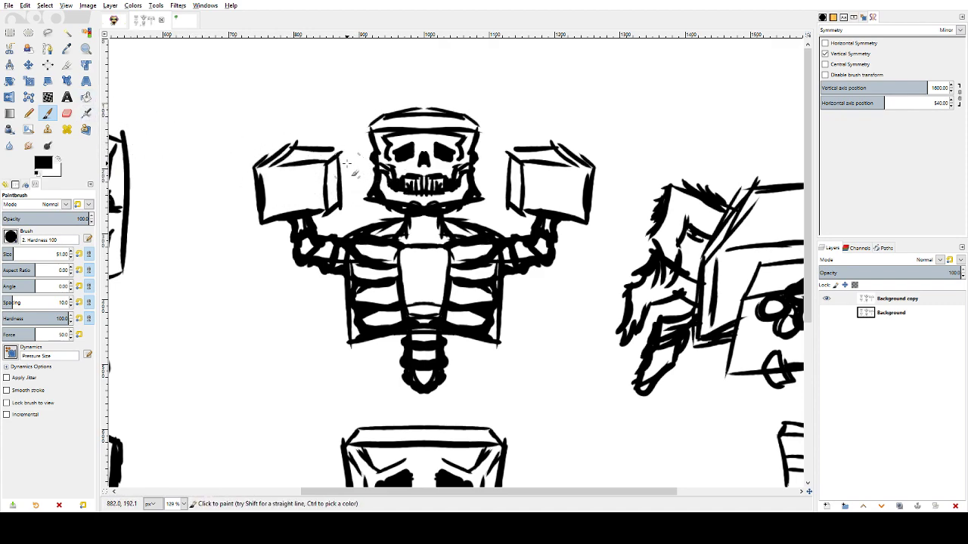
key("x")
left_click_drag(553, 151, 567, 158)
mouse_move(422, 115)
left_mouse_down()
mouse_move(389, 119)
mouse_move(414, 116)
left_mouse_up()
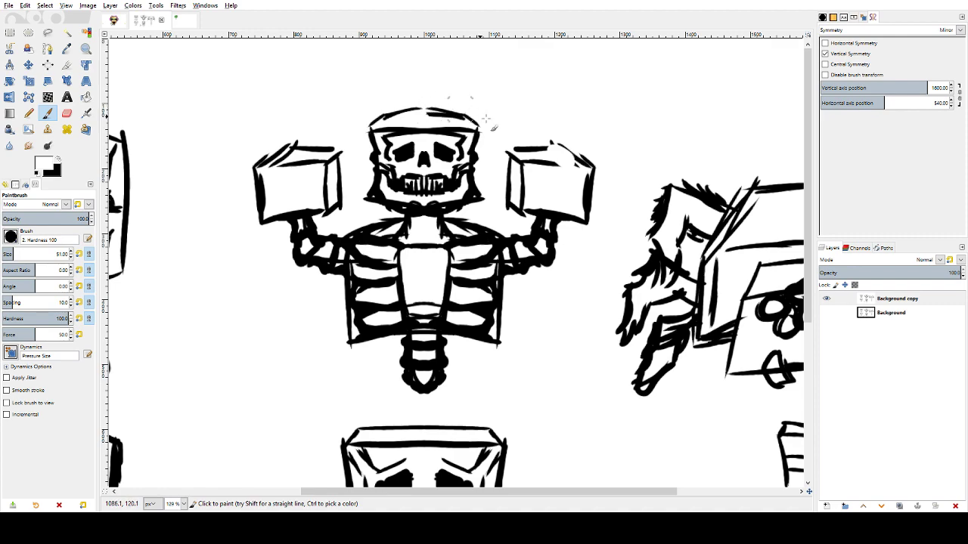
key("ctrl+z")
key("ctrl+z")
key("ctrl+z")
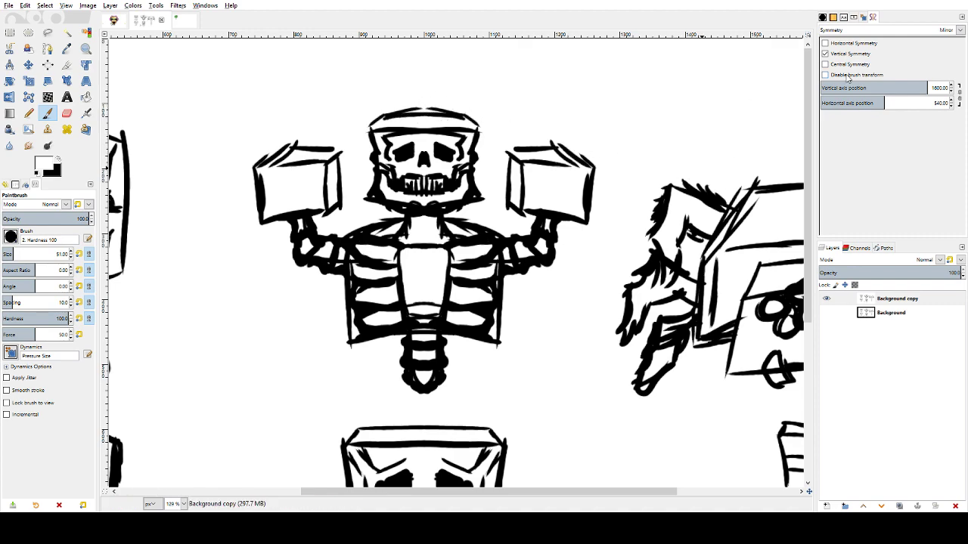
- Set the vertical symmetry axis position to 1000 so it runs through the centre of the floating skeleton
left_click(937, 88)
key("BackSpace")
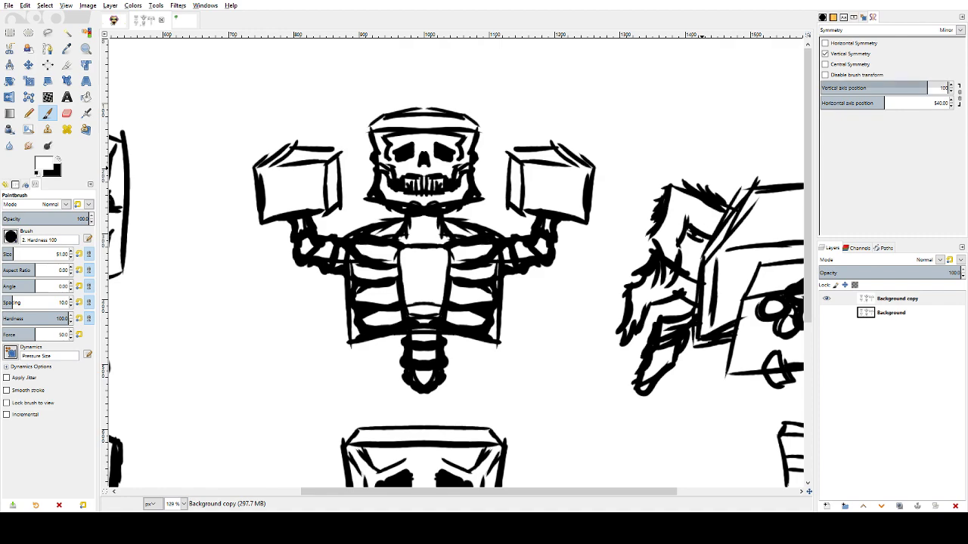
type("1000")
key("Return")
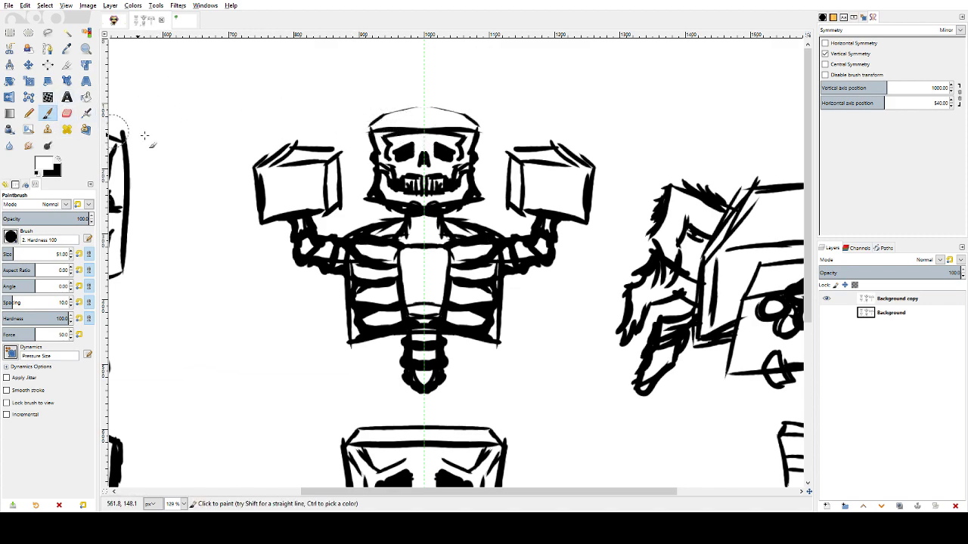
- Redraw the top of the floating skeleton's skull as a rounder black dome and clean its inner corners with white, undoing stray strokes
key("x")
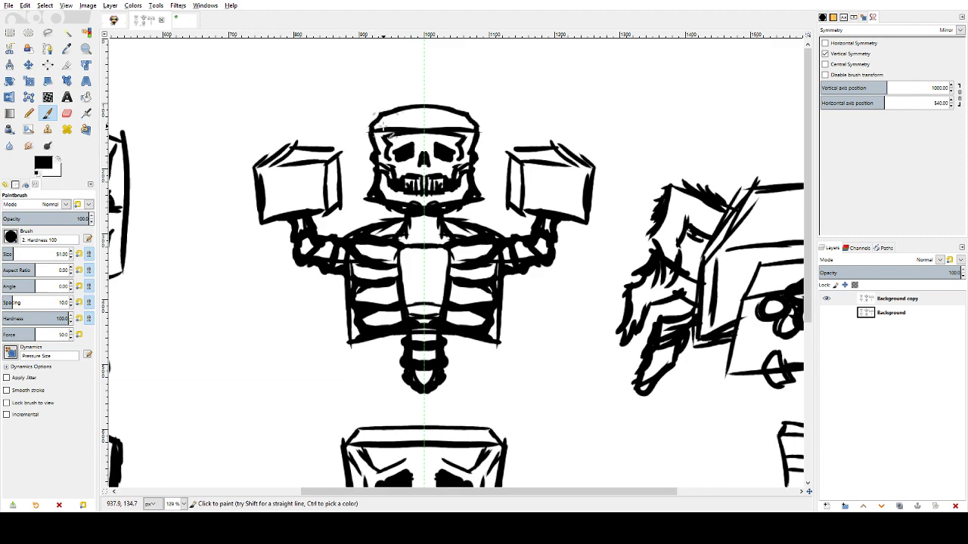
key("x")
left_click_drag(386, 126, 380, 133)
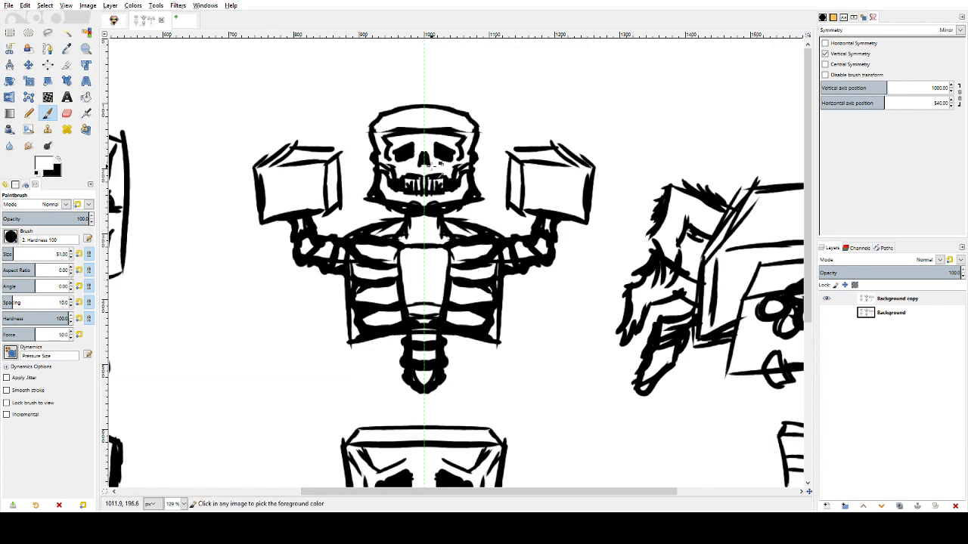
key("ctrl+z")
key("ctrl+z")
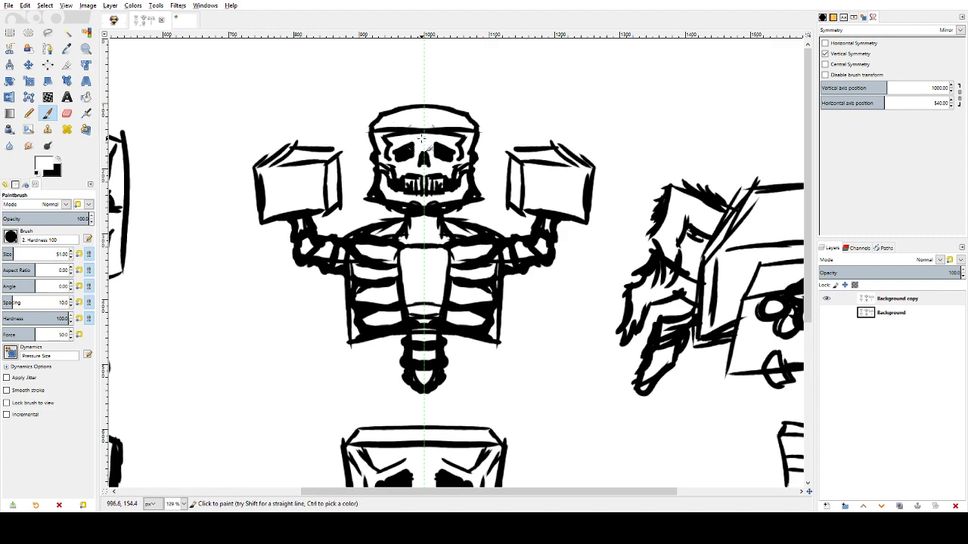
- Reshape the skull's eye sockets into drooping, sad forms and rework the nose by alternating black and white strokes
key("x")
key("x")
key("x")
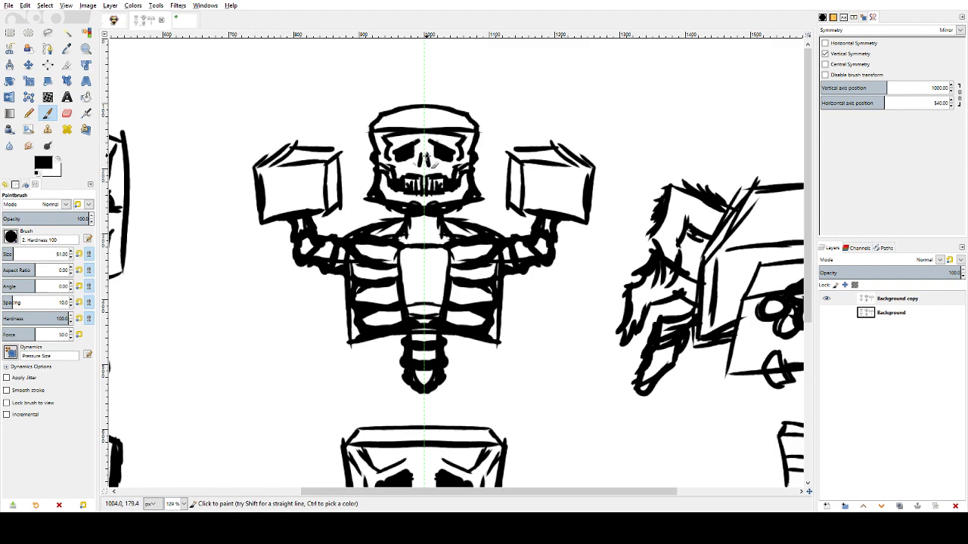
key("z")
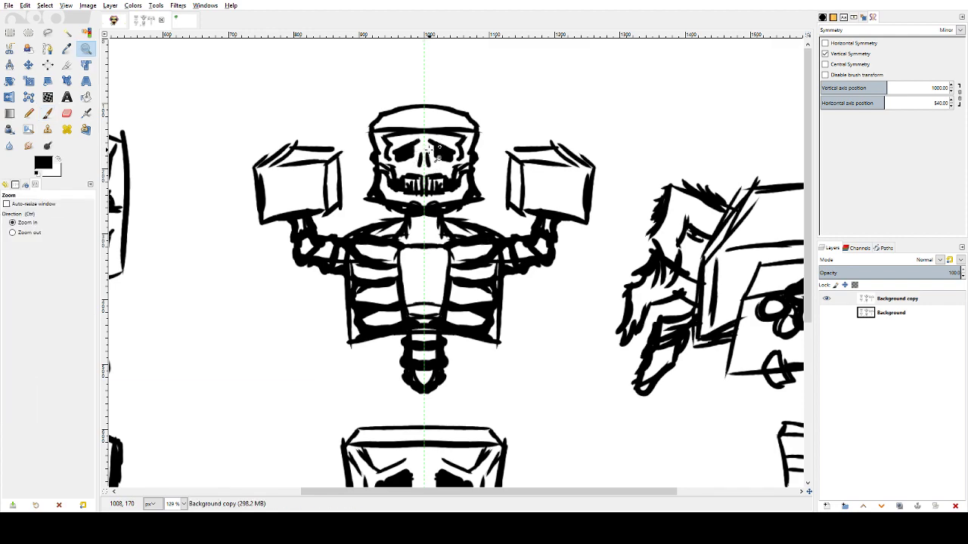
key("x")
key("x")
left_click(47, 112)
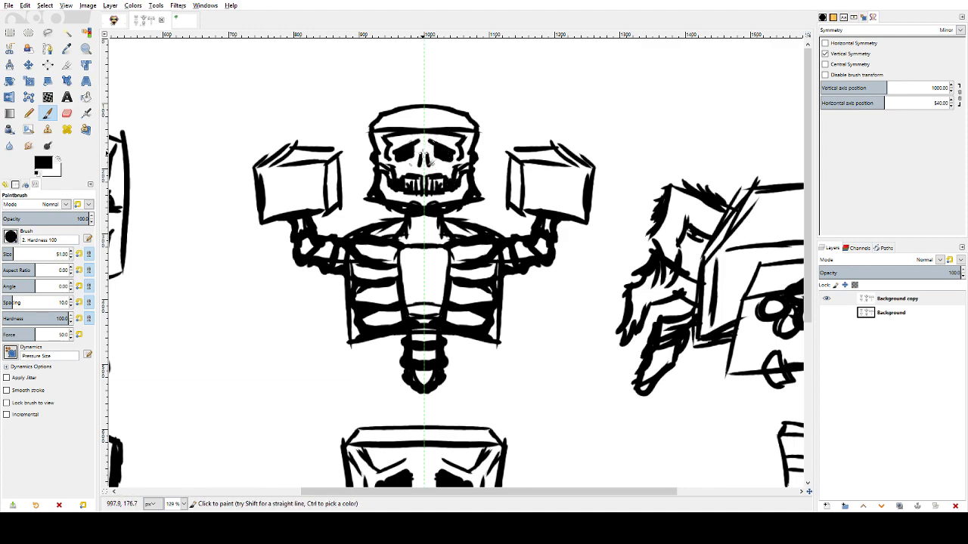
key("x")
key("x")
key("x")
key("x")
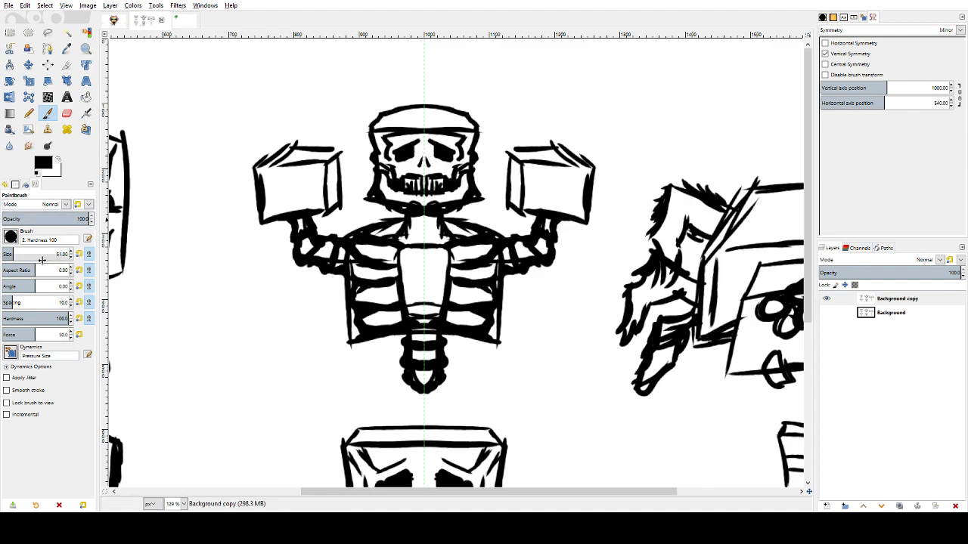
- Reduce the brush size to 47.22 and paint out the skull's old teeth and mouth in white
left_click_drag(8, 257, 5, 257)
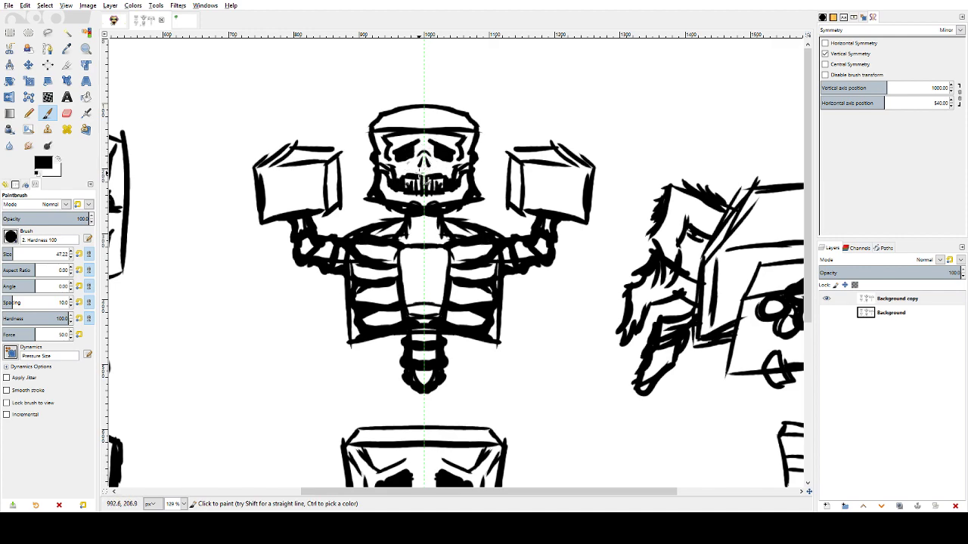
key("x")
left_click_drag(413, 189, 432, 184)
mouse_move(710, 219)
left_mouse_down()
mouse_move(721, 61)
mouse_move(713, 249)
mouse_move(684, 263)
left_mouse_up()
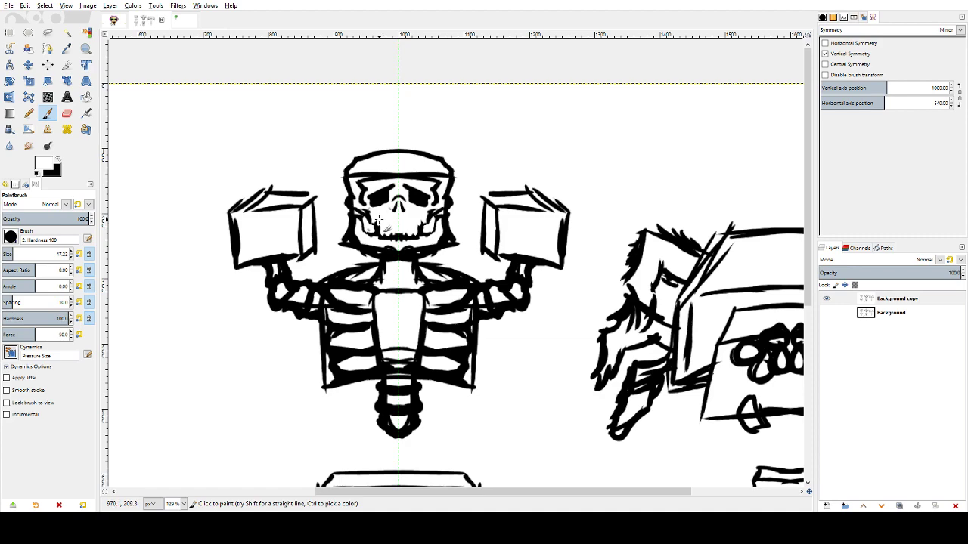
key("x")
key("x")
mouse_move(382, 231)
left_mouse_down()
mouse_move(390, 242)
mouse_move(383, 238)
mouse_move(400, 231)
mouse_move(382, 234)
left_mouse_up()
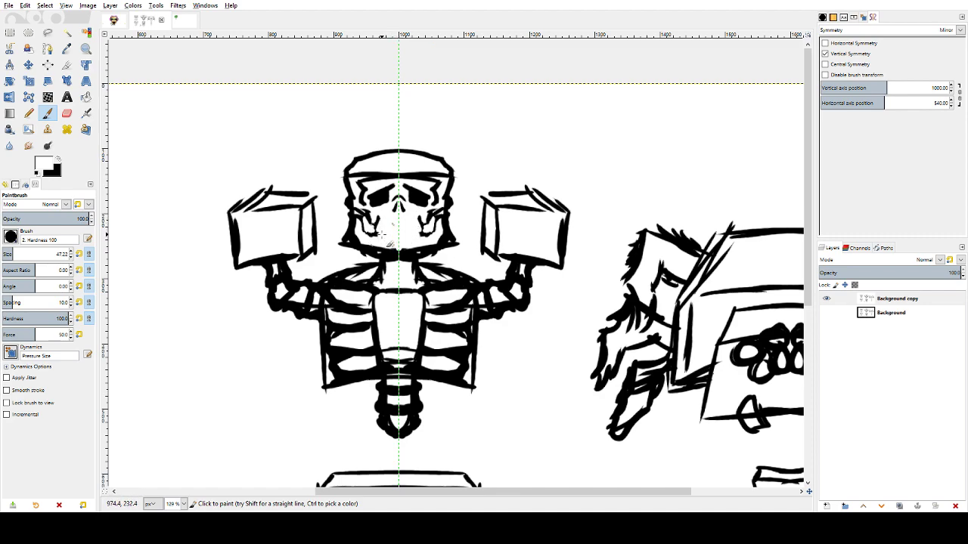
- Draw a stitched row of teeth across the skull's mouth in black, undoing the extra strokes that outline individual teeth
key("x")
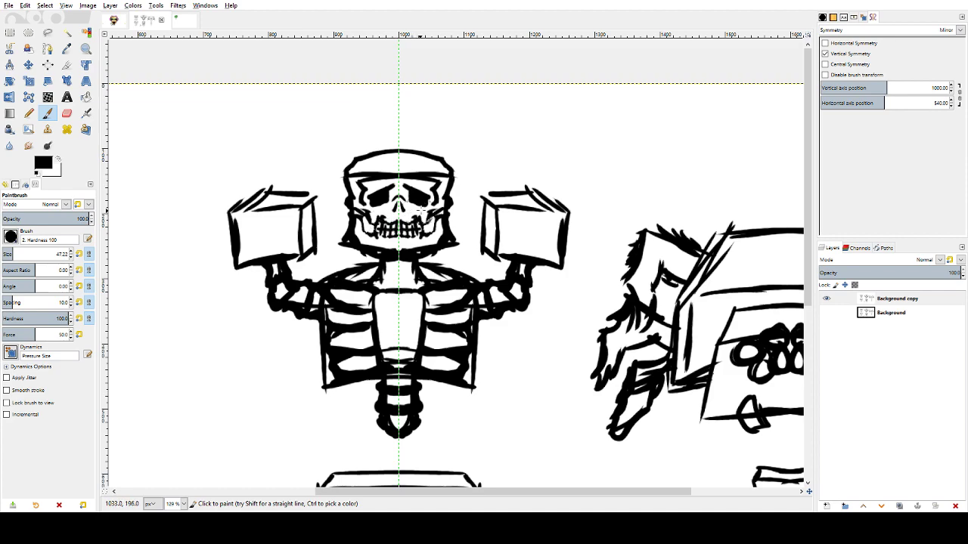
key("ctrl+z")
key("ctrl+z")
key("ctrl+z")
key("ctrl+z")
key("ctrl+z")
key("ctrl+z")
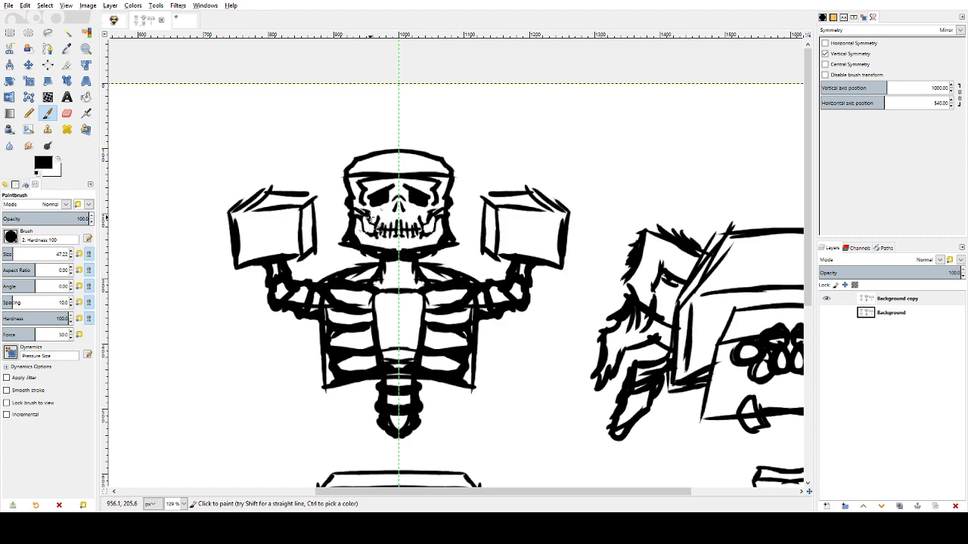
- Erase the skull's flared jaw corners with white and redraw a narrower, rounded jaw and chin in black, clearing the neck below
key("z")
left_click_drag(335, 231, 339, 252)
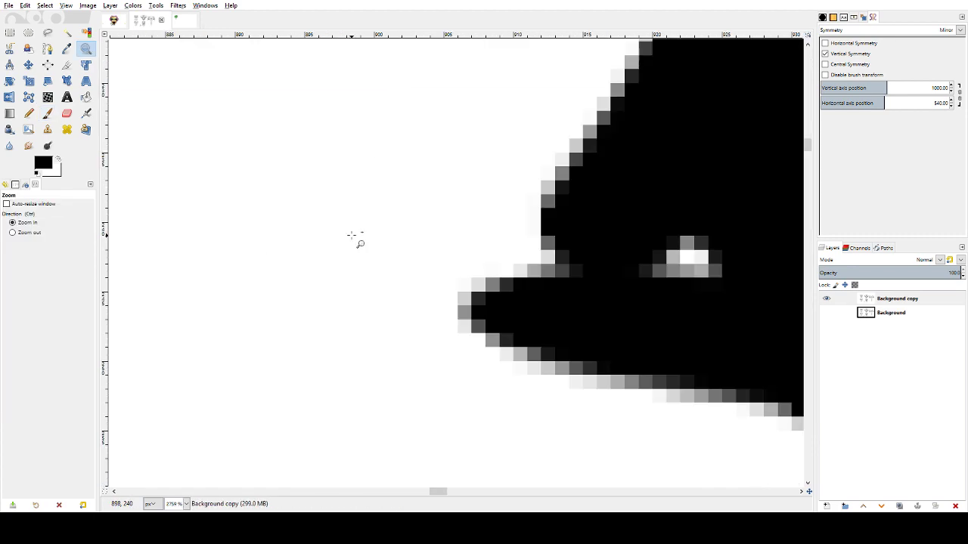
left_click(356, 238)
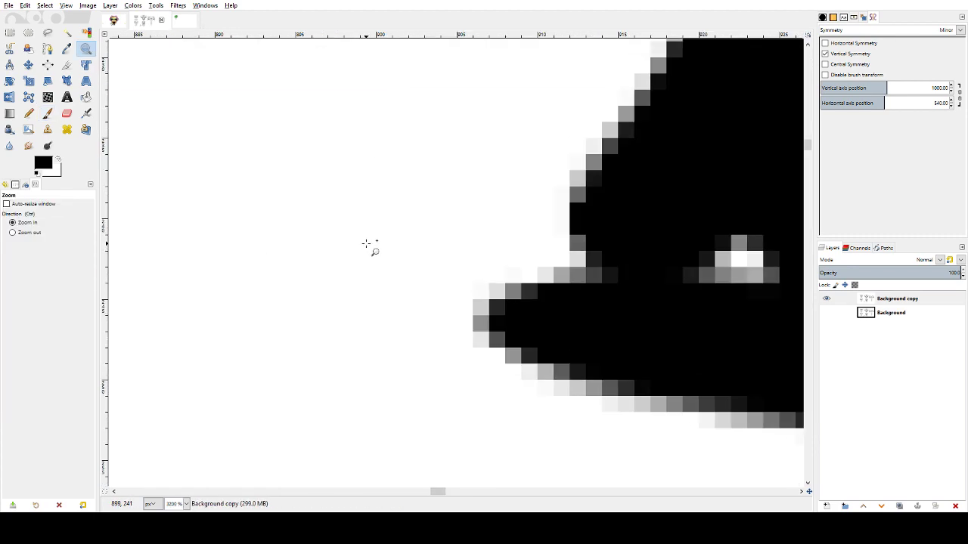
left_click_drag(364, 244, 383, 240, "ctrl")
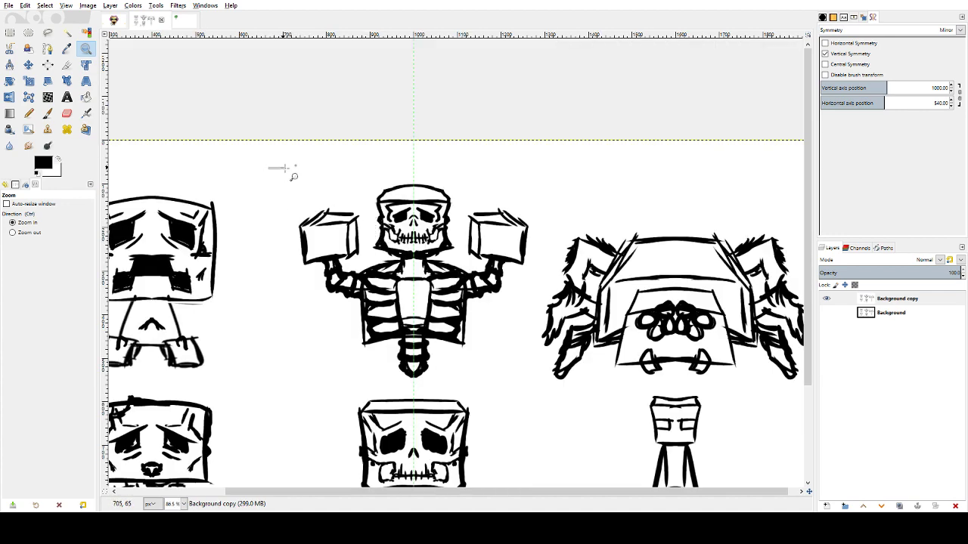
left_click_drag(276, 168, 572, 410)
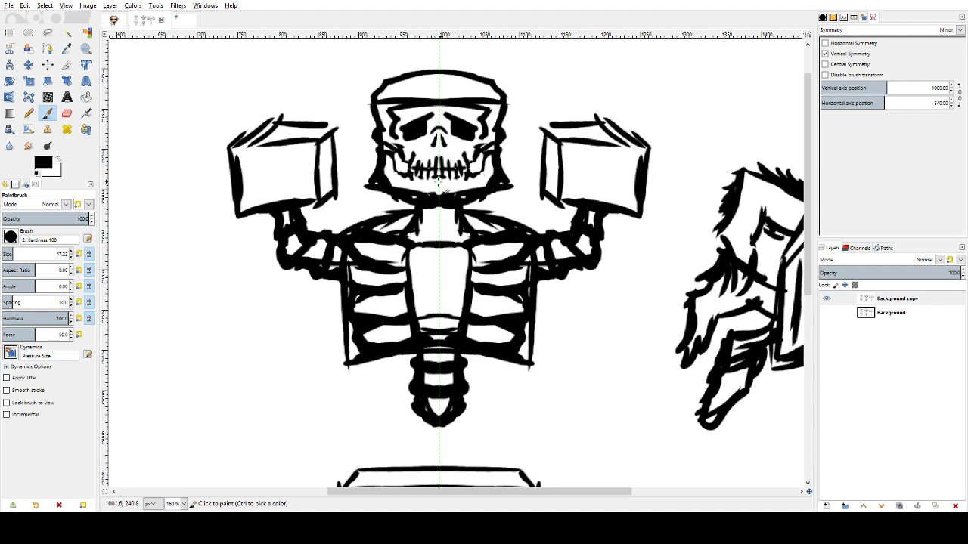
key("x")
mouse_move(363, 175)
left_mouse_down()
mouse_move(372, 192)
mouse_move(371, 171)
mouse_move(370, 179)
mouse_move(384, 162)
mouse_move(392, 189)
mouse_move(410, 192)
left_mouse_up()
key("x")
key("x")
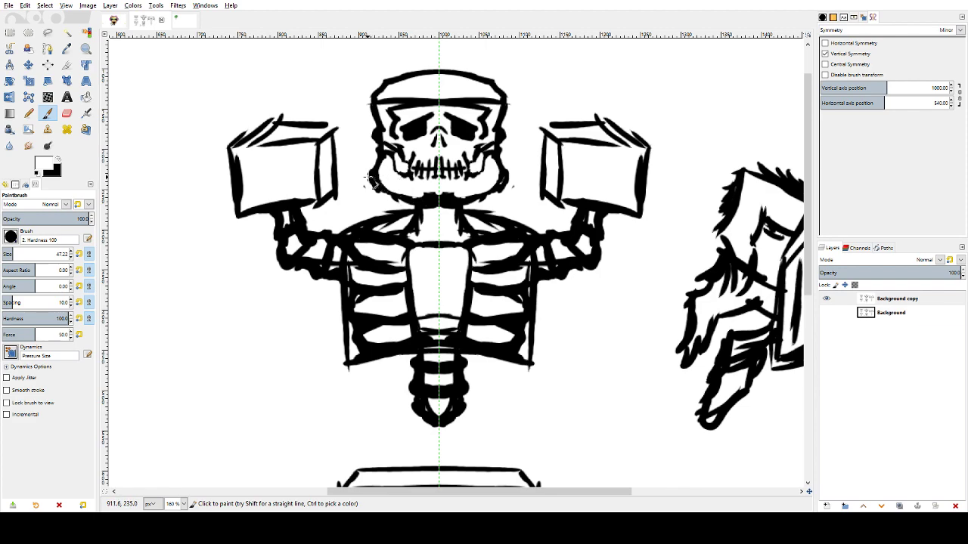
key("x")
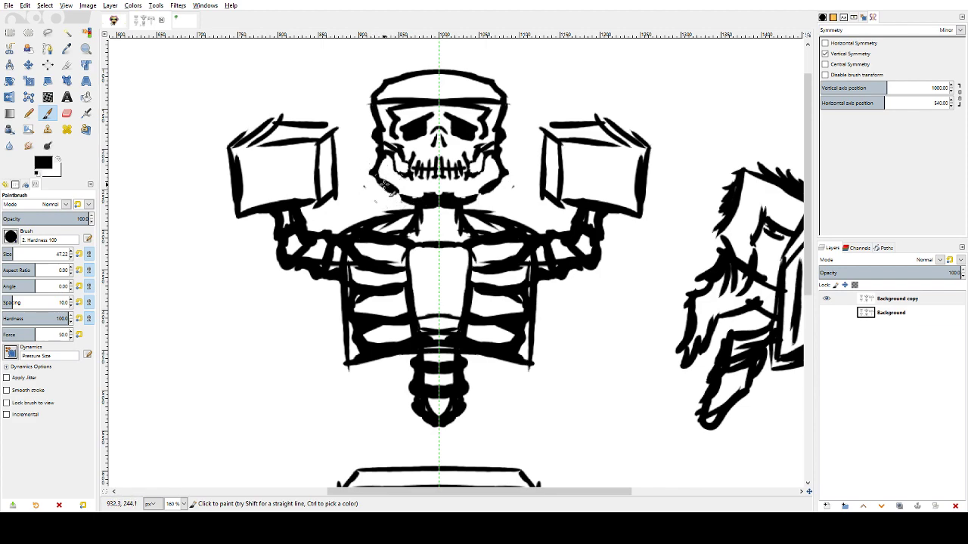
key("x")
mouse_move(440, 219)
left_mouse_down()
mouse_move(442, 161)
mouse_move(423, 156)
mouse_move(407, 182)
left_mouse_up()
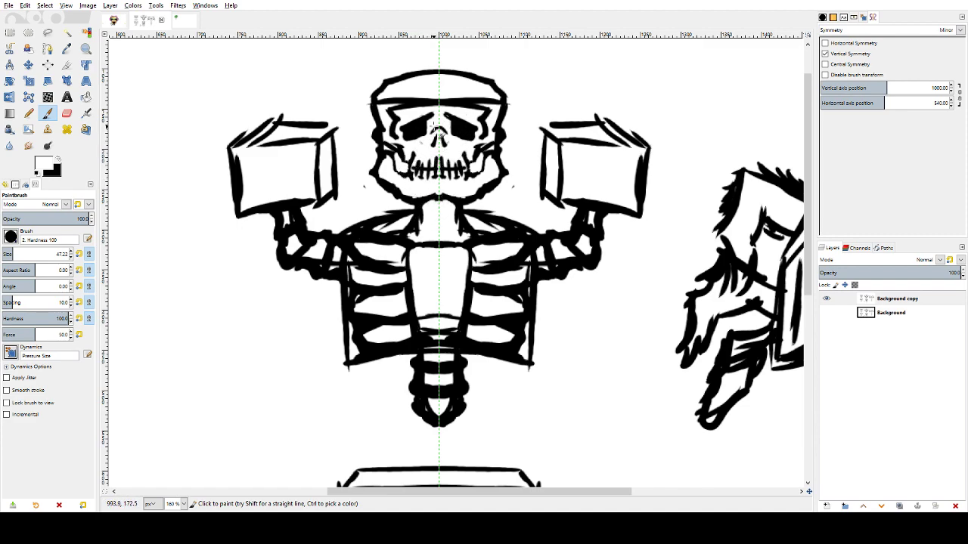
- Show the original Background layer and toggle the Background copy's visibility to compare the old and reworked skulls
left_click(826, 300)
left_click(826, 313)
left_click(826, 301)
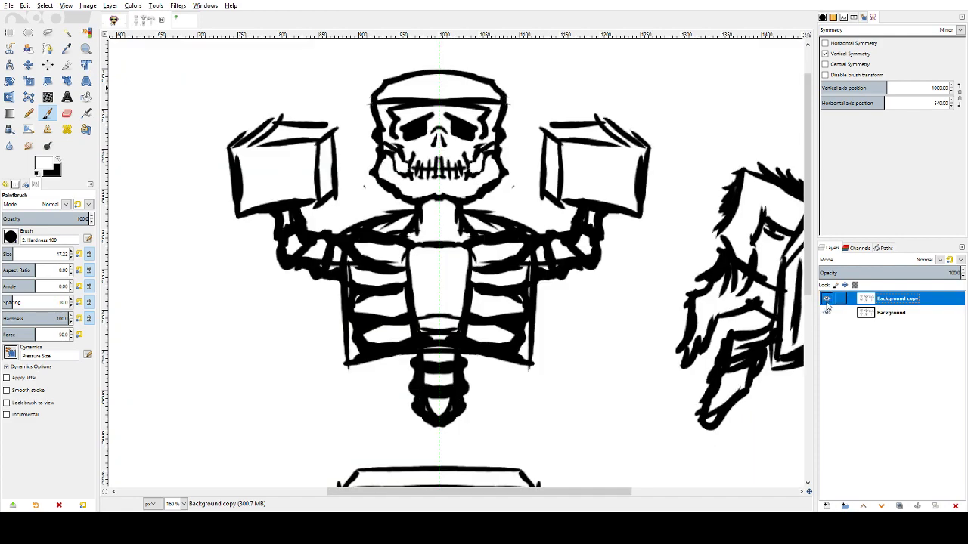
left_click(827, 299)
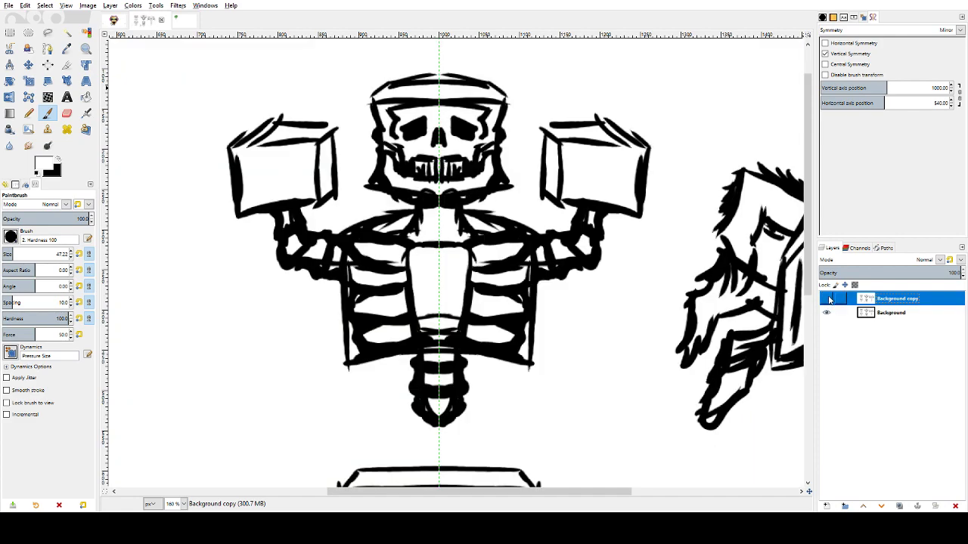
left_click(828, 301)
left_click(828, 300)
left_click(827, 299)
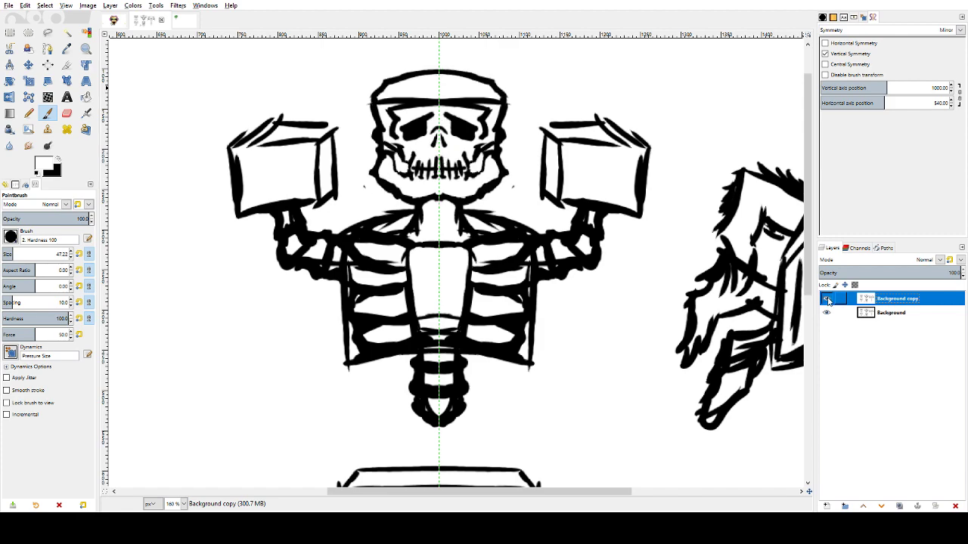
left_click(827, 299)
left_click(827, 300)
left_click(827, 300)
left_click(827, 300)
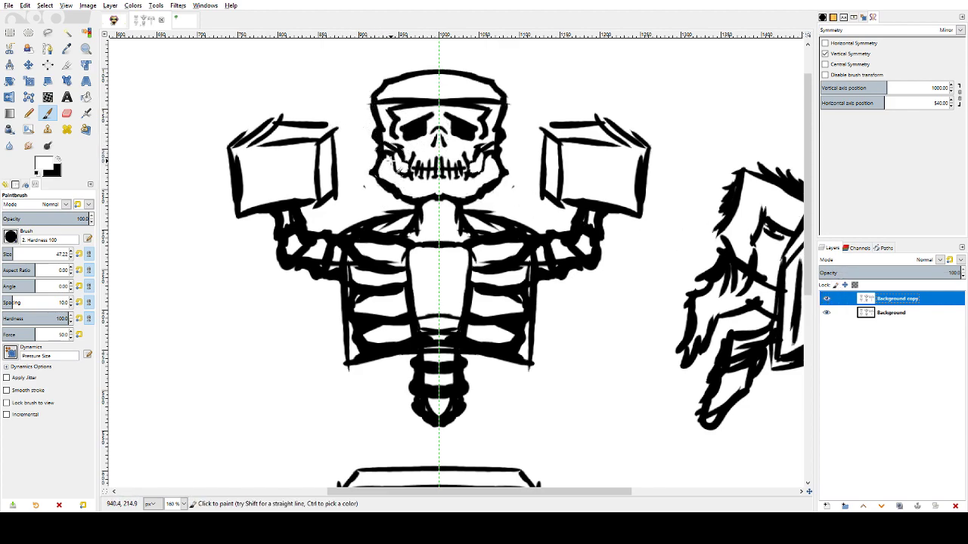
- Clean up the skull's cheeks beside the mouth in white and redraw the cheekbone and inner jaw lines in black
left_click_drag(385, 152, 387, 155)
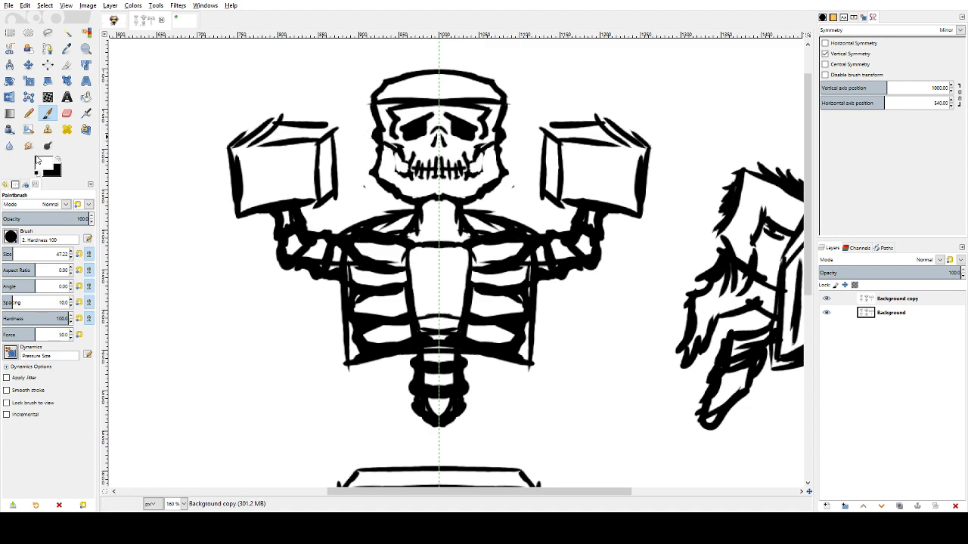
left_click(57, 160)
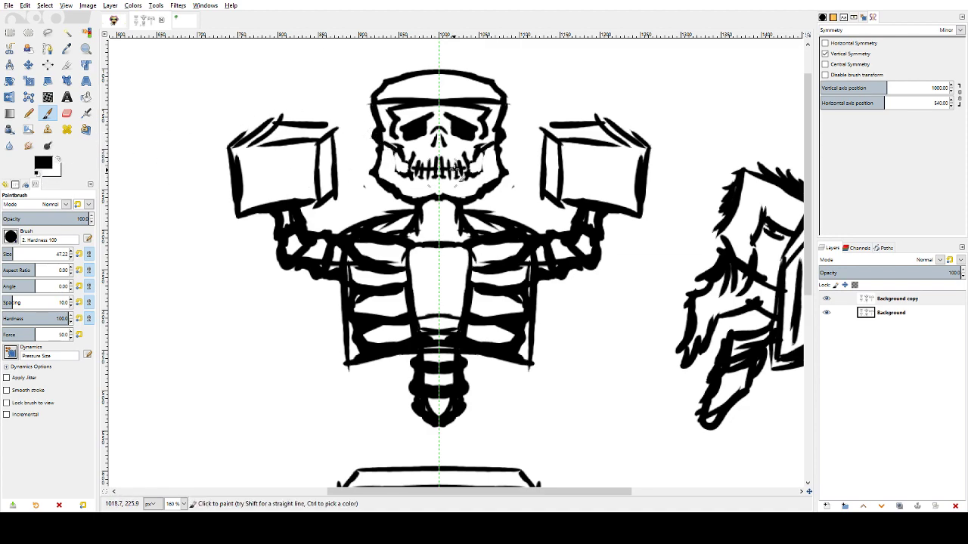
left_click_drag(395, 155, 403, 189)
left_click_drag(389, 148, 376, 166)
key("x")
key("x")
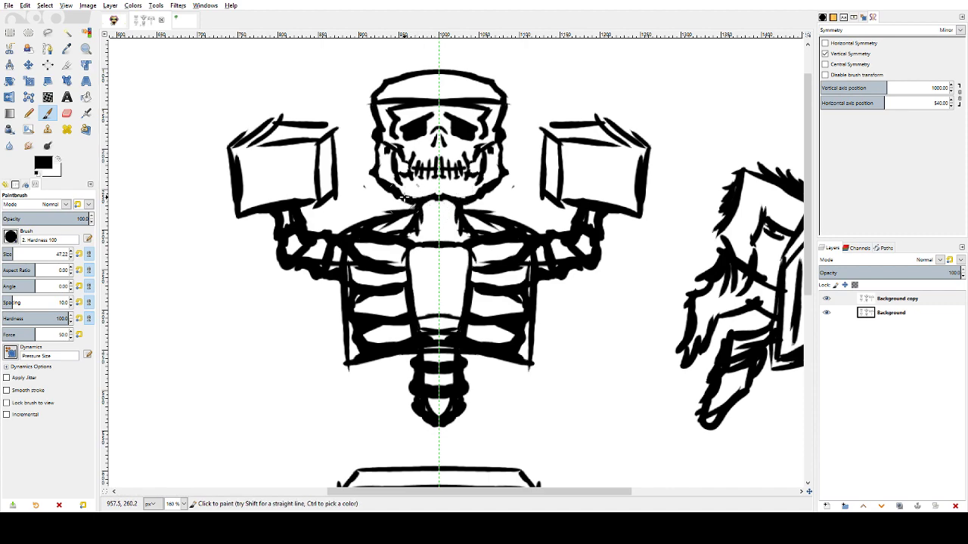
- Trim the skull's outer jaw and chin with white brush strokes and add black contour lines at the temples
key("z")
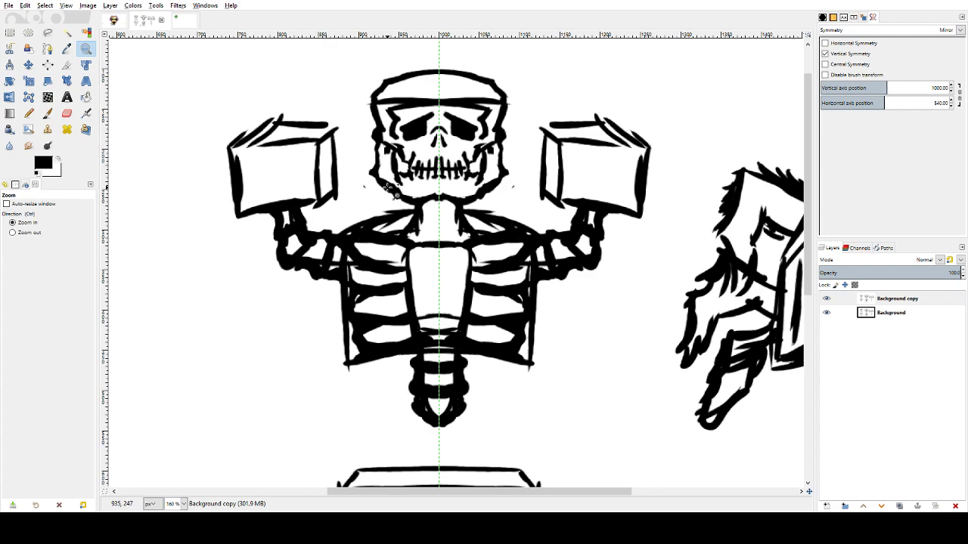
key("p")
key("x")
mouse_move(378, 189)
left_mouse_down()
mouse_move(426, 203)
mouse_move(372, 177)
mouse_move(389, 195)
mouse_move(400, 185)
mouse_move(449, 204)
left_mouse_up()
key("x")
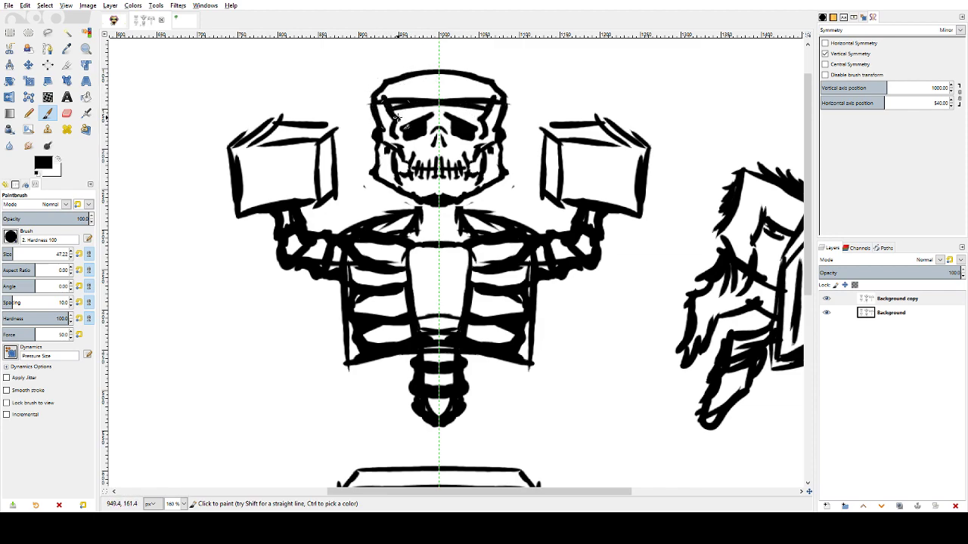
- Paint out the band across the skull's forehead and the leftover lines above the eye sockets in white
key("x")
mouse_move(378, 114)
left_mouse_down()
mouse_move(392, 94)
mouse_move(437, 98)
mouse_move(405, 102)
mouse_move(439, 108)
left_mouse_up()
key("x")
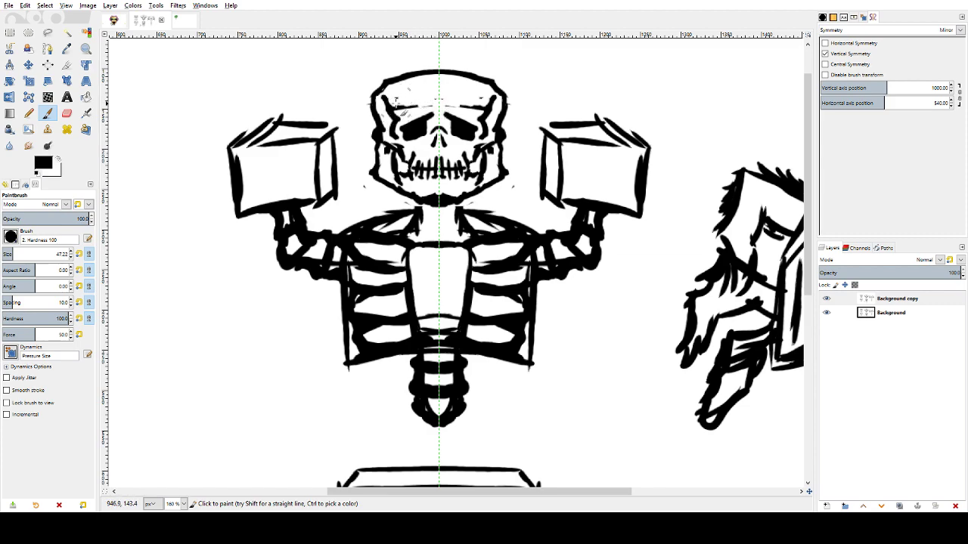
key("x")
mouse_move(399, 103)
left_mouse_down()
mouse_move(442, 102)
mouse_move(402, 111)
left_mouse_up()
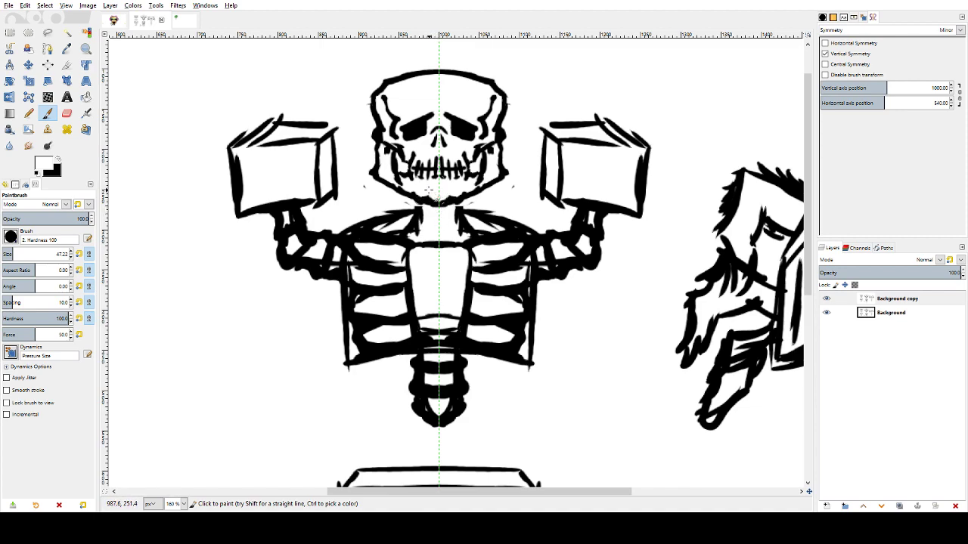
- Round off the ribcage's square lower corners with black and white strokes and clear its heavy bottom edge above the spine
key("x")
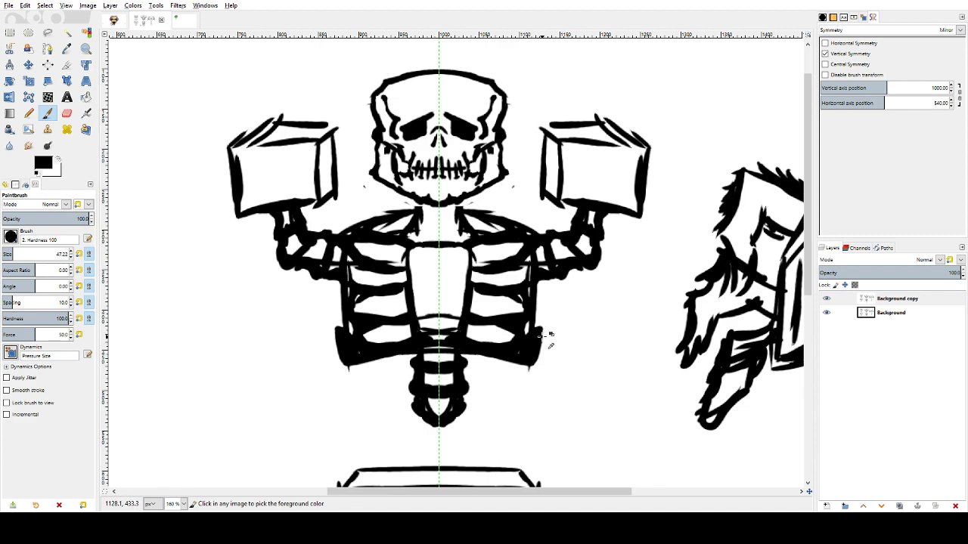
key("x")
mouse_move(544, 328)
left_mouse_down()
mouse_move(533, 325)
mouse_move(537, 354)
left_mouse_up()
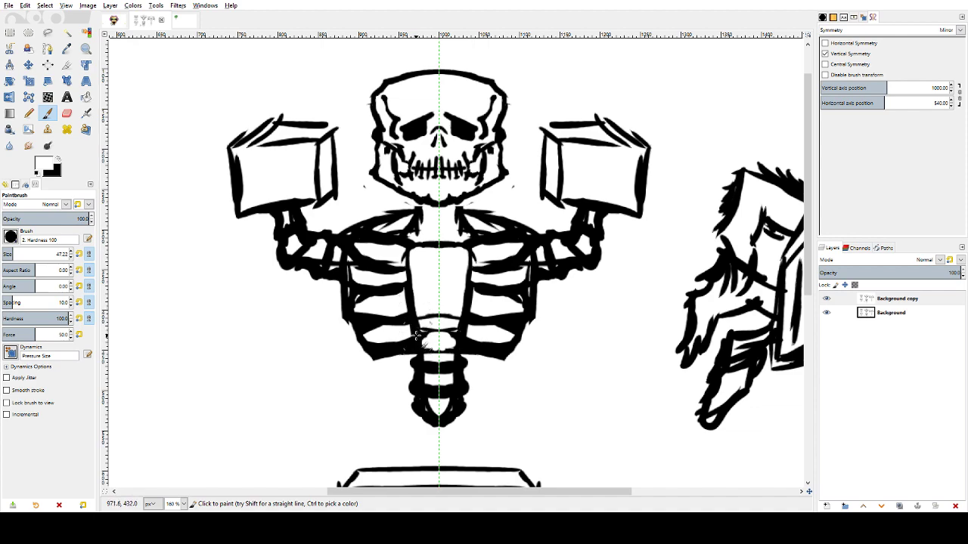
mouse_move(417, 335)
left_mouse_down()
mouse_move(390, 361)
mouse_move(356, 351)
mouse_move(397, 346)
mouse_move(374, 356)
mouse_move(414, 332)
left_mouse_up()
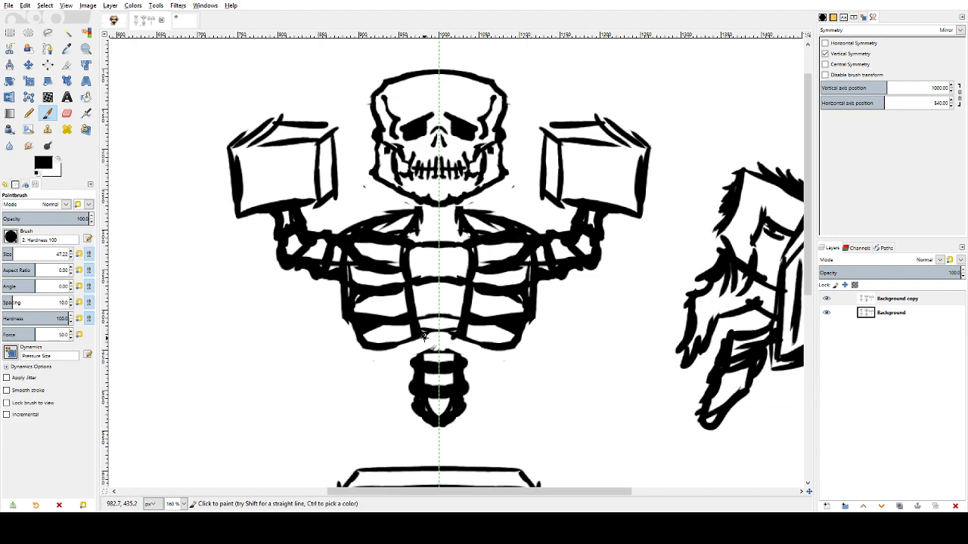
- Reshape the sternum into a wide upper plate and a narrower lower piece tapering to a point, clearing the old lines with white
key("x")
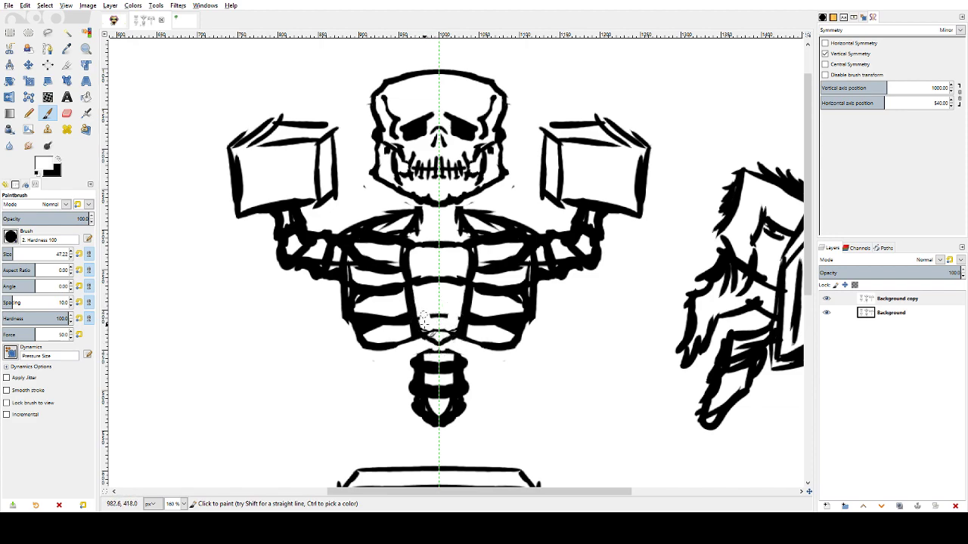
mouse_move(441, 313)
left_mouse_down()
mouse_move(355, 221)
mouse_move(429, 274)
mouse_move(440, 312)
left_mouse_up()
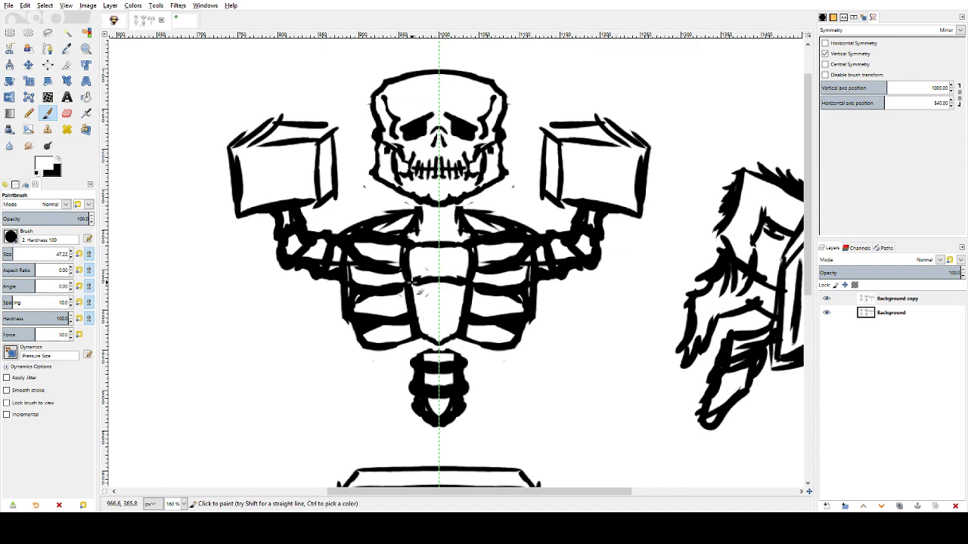
mouse_move(406, 284)
left_mouse_down()
mouse_move(405, 309)
mouse_move(418, 303)
mouse_move(416, 329)
left_mouse_up()
key("x")
mouse_move(418, 286)
left_mouse_down()
mouse_move(420, 322)
mouse_move(435, 346)
left_mouse_up()
key("x")
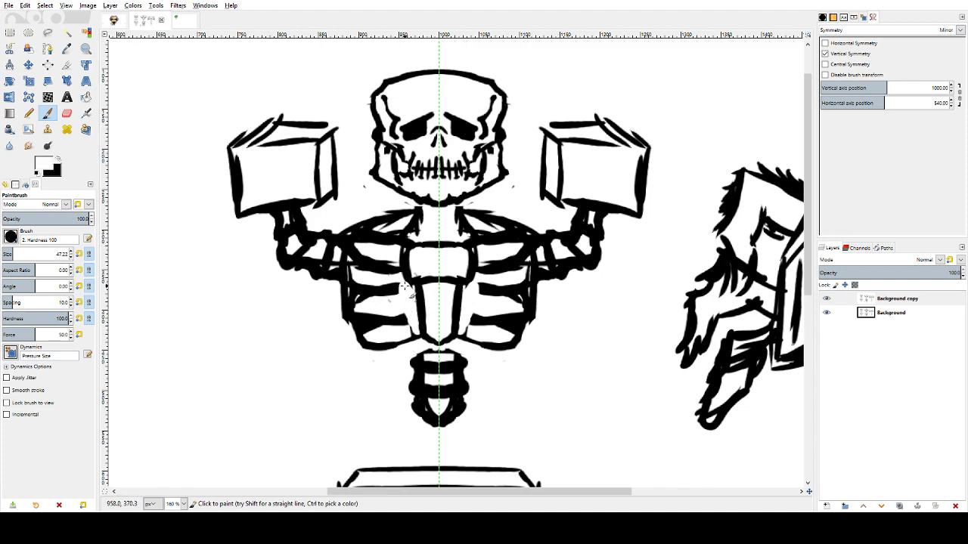
- Redraw the lower ribs in black with rounded outer ends and erase the ribcage's straight side lines in white
key("x")
mouse_move(406, 286)
left_mouse_down()
mouse_move(413, 318)
mouse_move(399, 315)
left_mouse_up()
key("x")
mouse_move(520, 291)
left_mouse_down()
mouse_move(544, 310)
mouse_move(522, 330)
left_mouse_up()
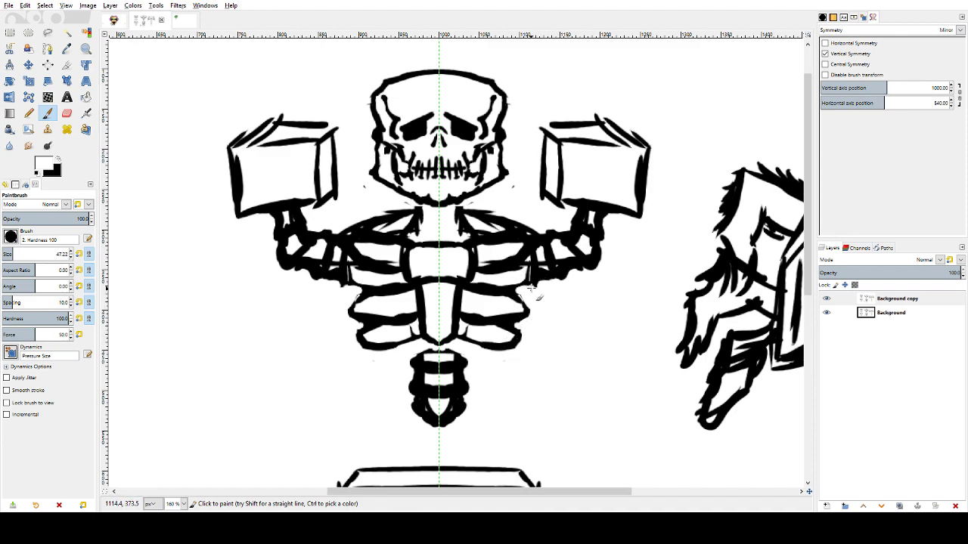
left_click_drag(530, 290, 535, 287)
- Draw slanted collarbones in black from the top of the sternum to the shoulders and whiten their insides
key("x")
left_click_drag(476, 254, 517, 237)
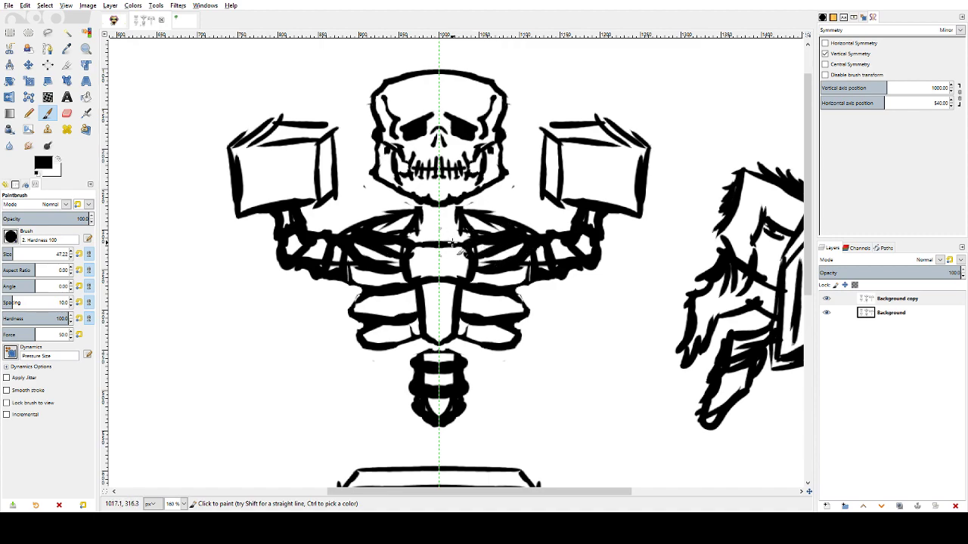
mouse_move(456, 244)
left_mouse_down()
mouse_move(462, 253)
mouse_move(471, 239)
mouse_move(505, 229)
mouse_move(480, 247)
mouse_move(522, 227)
mouse_move(477, 242)
left_mouse_up()
key("x")
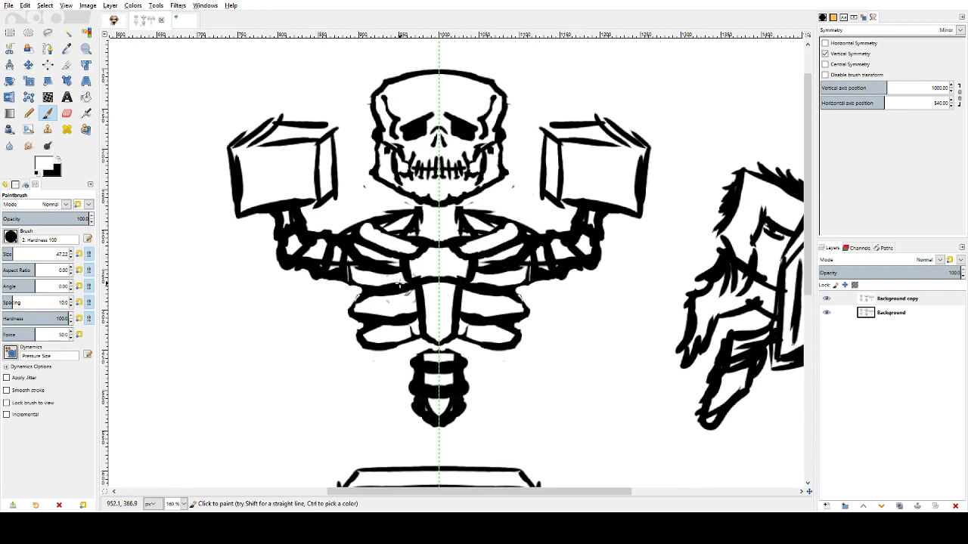
- Refine the rounded outer ends of the collarbones and clear the old shoulder lines above them, undoing one stroke
key("x")
mouse_move(515, 255)
left_mouse_down()
mouse_move(481, 261)
mouse_move(469, 247)
mouse_move(453, 254)
mouse_move(463, 263)
mouse_move(490, 251)
mouse_move(476, 260)
mouse_move(551, 225)
mouse_move(530, 230)
mouse_move(484, 202)
mouse_move(477, 206)
left_mouse_up()
key("ctrl+z")
key("x")
key("x")
key("x")
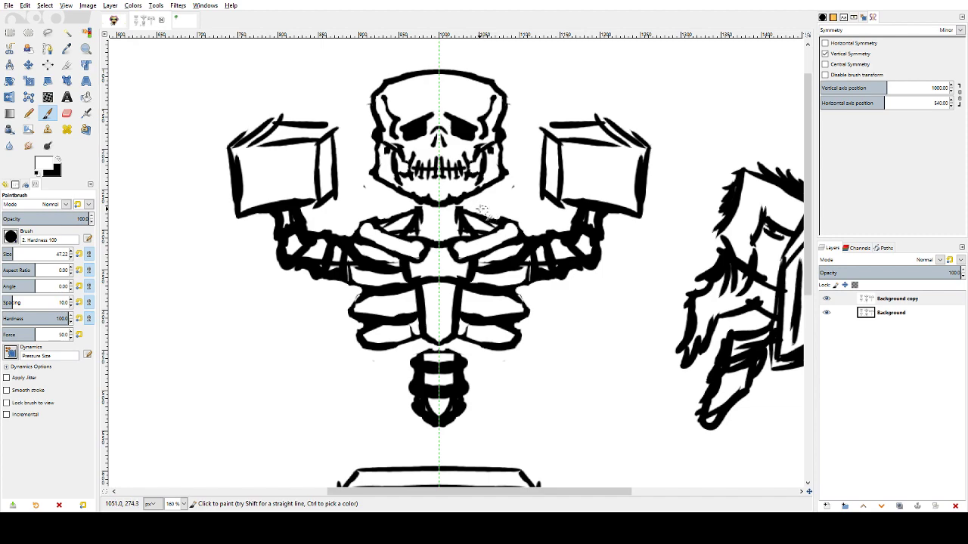
- Redraw the neck with vertebra lines beneath the skull and add small shoulder bones behind the collarbones
mouse_move(467, 210)
left_mouse_down()
mouse_move(474, 219)
mouse_move(439, 219)
mouse_move(454, 221)
left_mouse_up()
key("x")
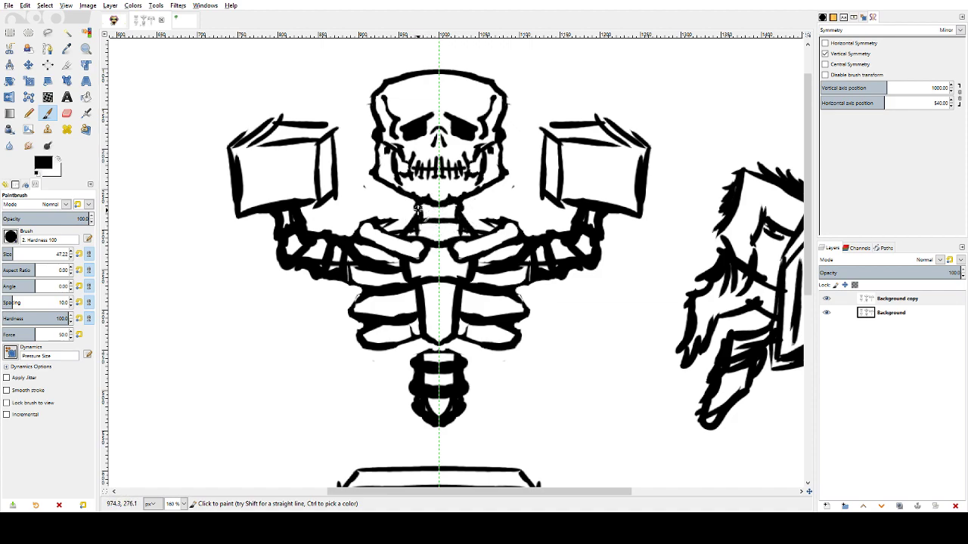
key("x")
key("x")
key("x")
mouse_move(490, 217)
left_mouse_down()
mouse_move(492, 209)
mouse_move(499, 222)
mouse_move(470, 226)
mouse_move(520, 221)
left_mouse_up()
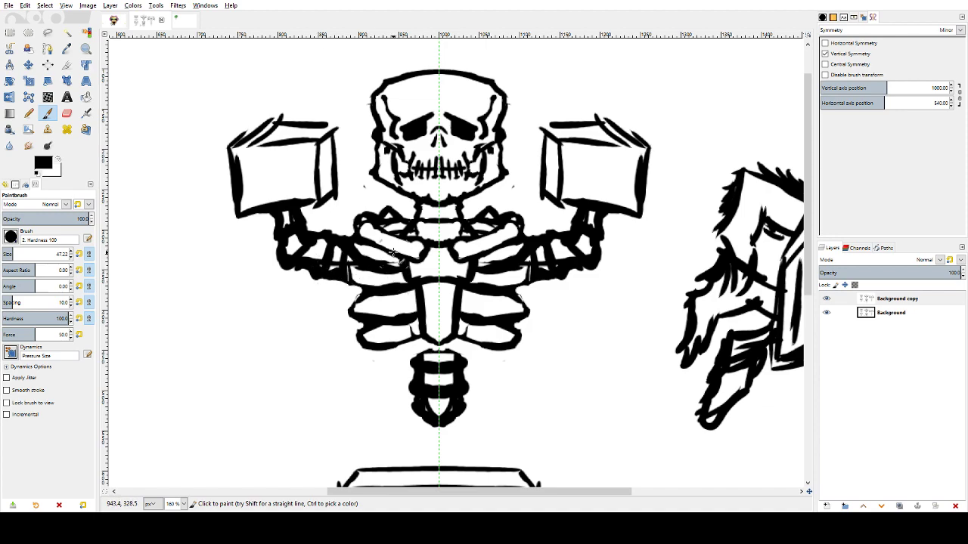
- Extend the spine up to the tip of the sternum with a new upper vertebra in black and white
key("x")
key("x")
key("x")
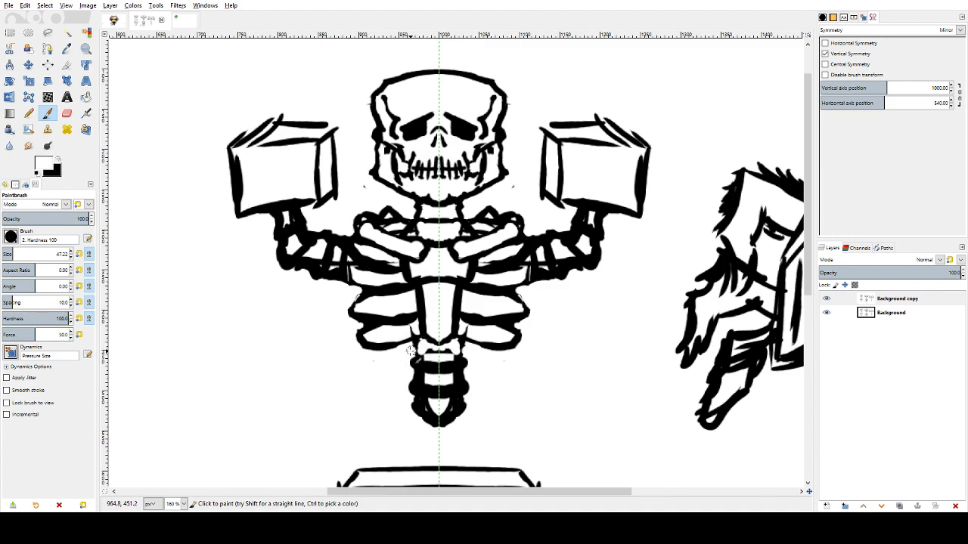
key("x")
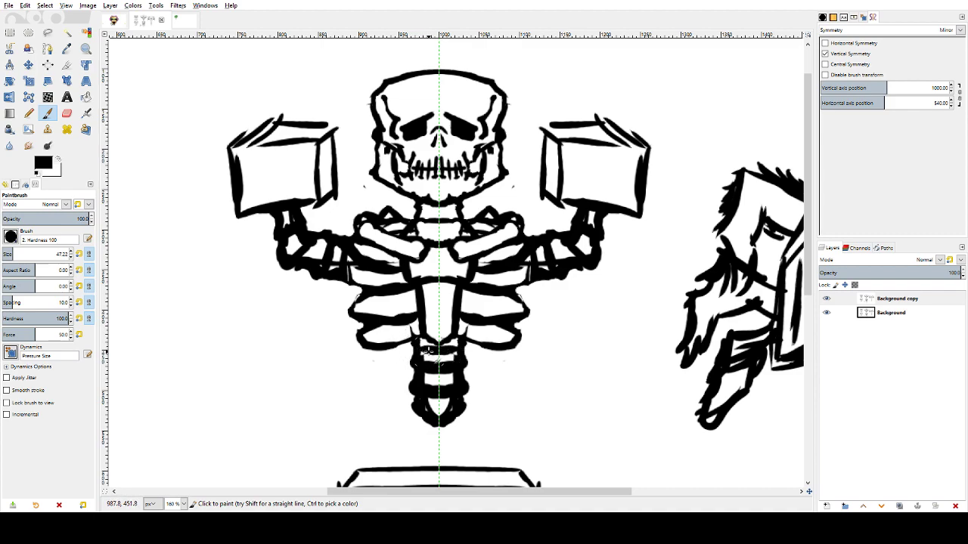
- Paint out the thick black bands inside the spine's vertebrae and the arm bones in white, leaving clean outlines
key("x")
mouse_move(427, 353)
left_mouse_down()
mouse_move(422, 360)
mouse_move(435, 361)
left_mouse_up()
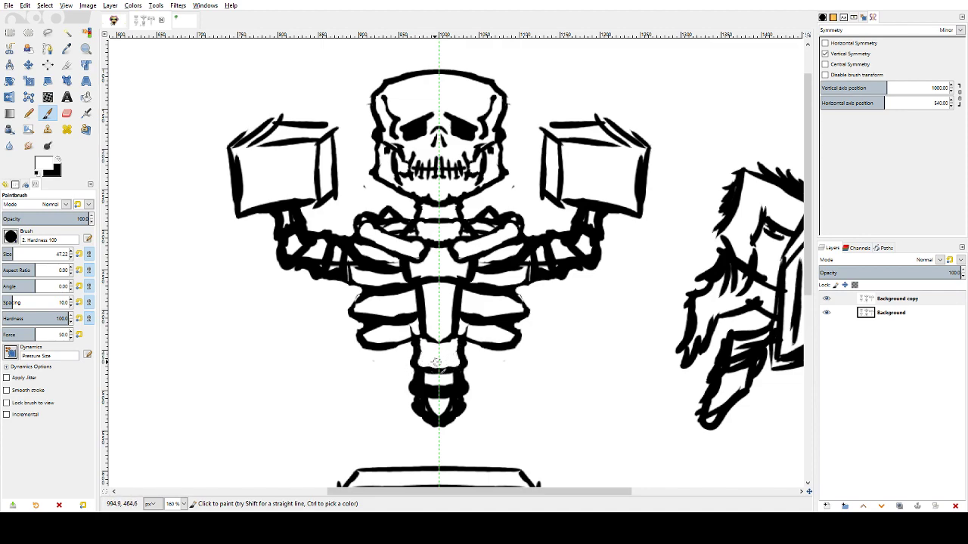
mouse_move(421, 394)
left_mouse_down()
mouse_move(432, 385)
mouse_move(423, 378)
mouse_move(428, 395)
mouse_move(446, 386)
mouse_move(443, 404)
mouse_move(427, 409)
mouse_move(450, 423)
left_mouse_up()
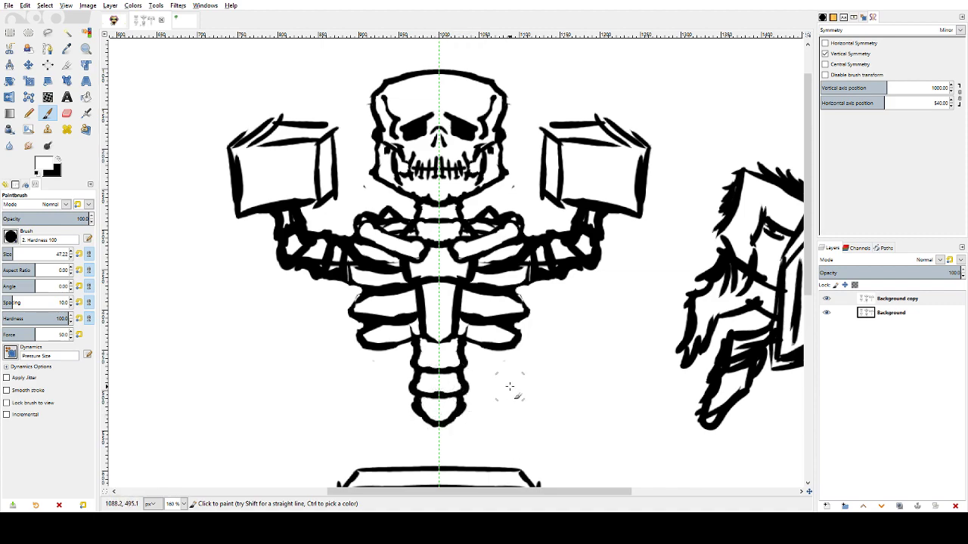
mouse_move(538, 251)
left_mouse_down()
mouse_move(544, 274)
mouse_move(557, 258)
mouse_move(575, 265)
mouse_move(579, 241)
mouse_move(590, 242)
mouse_move(590, 258)
mouse_move(580, 220)
mouse_move(595, 227)
mouse_move(597, 218)
mouse_move(588, 214)
left_mouse_up()
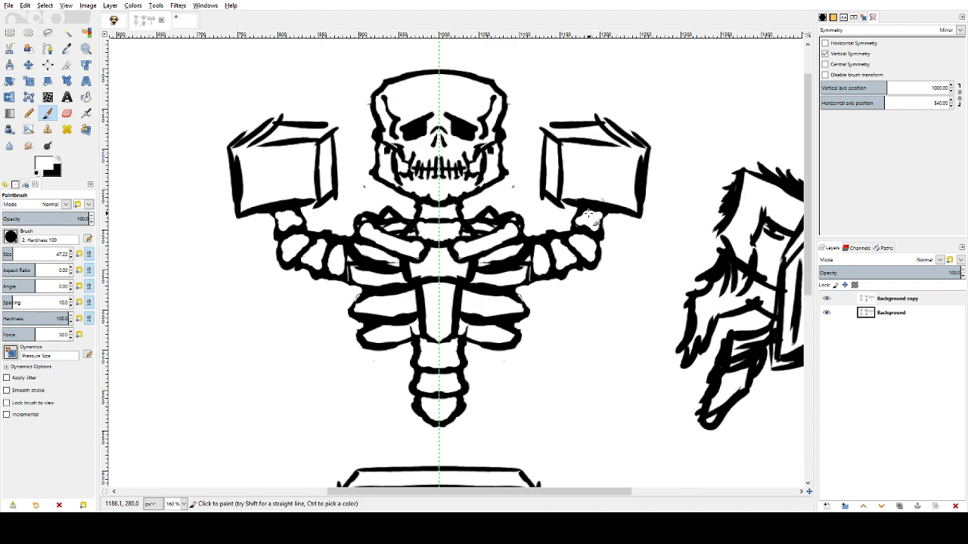
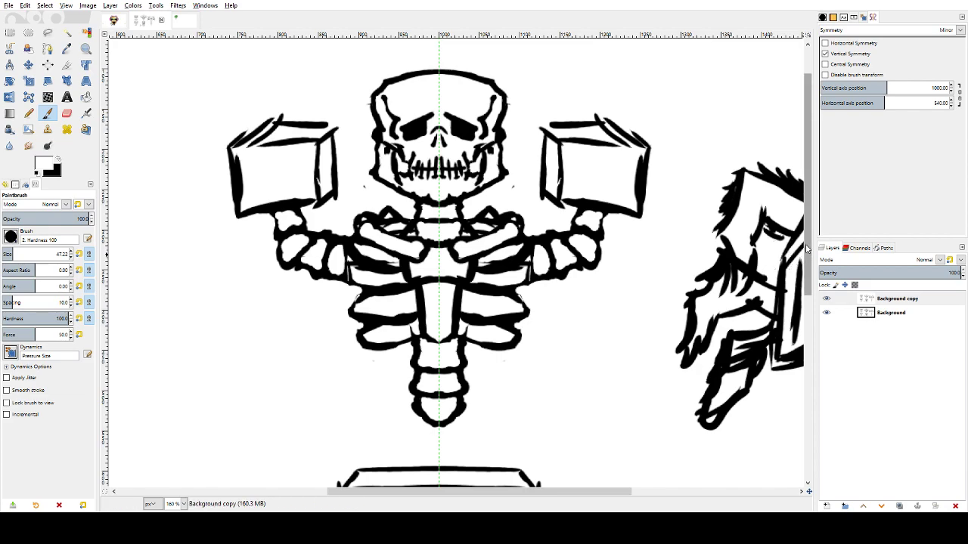
- Select a rectangular area around the whole floating skeleton sketch and copy it
scroll(805, 257, "down", 2)
scroll(371, 108, "up", 3)
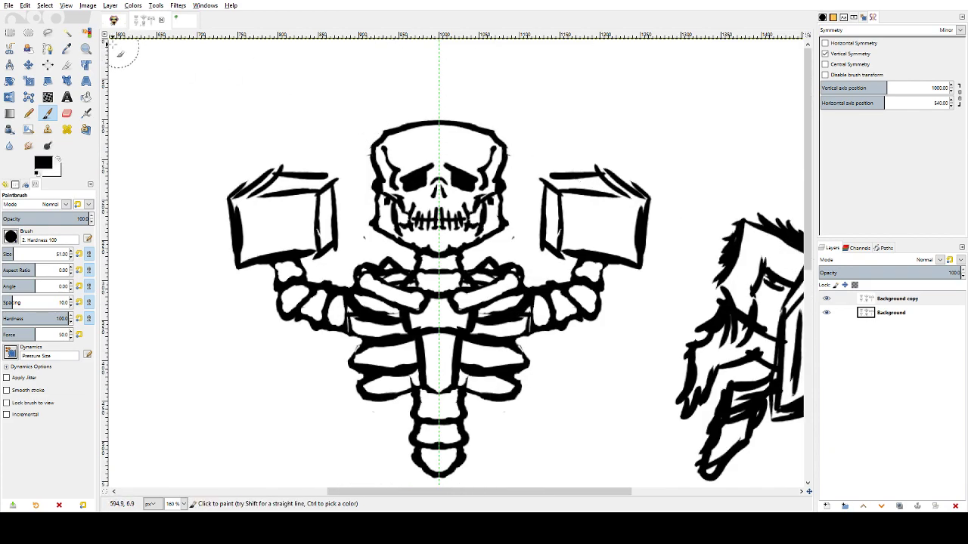
left_click(9, 33)
mouse_move(155, 69)
left_mouse_down()
mouse_move(647, 492)
mouse_move(690, 444)
mouse_move(694, 463)
mouse_move(729, 476)
left_mouse_up()
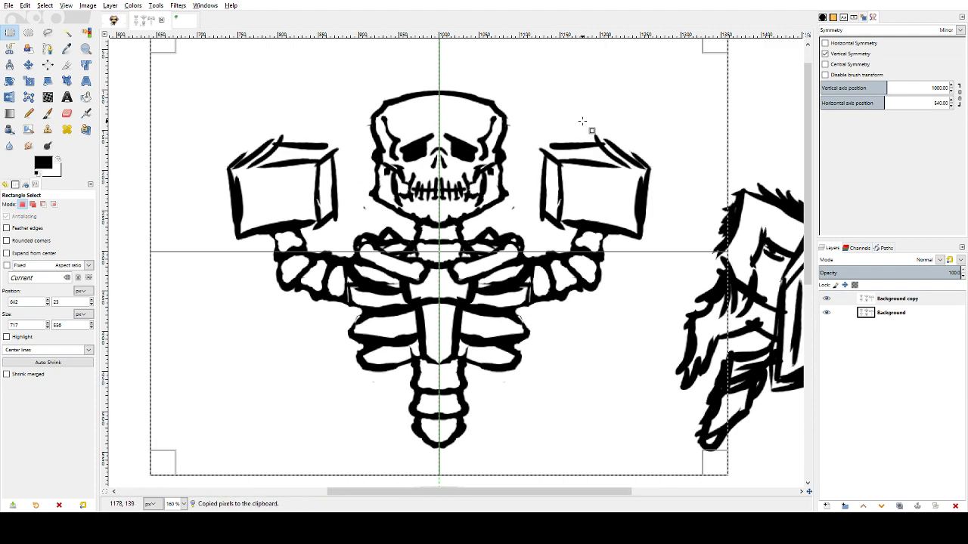
- Create a new blank image with the default settings and paste the copied skeleton sketch into it
left_click(177, 20)
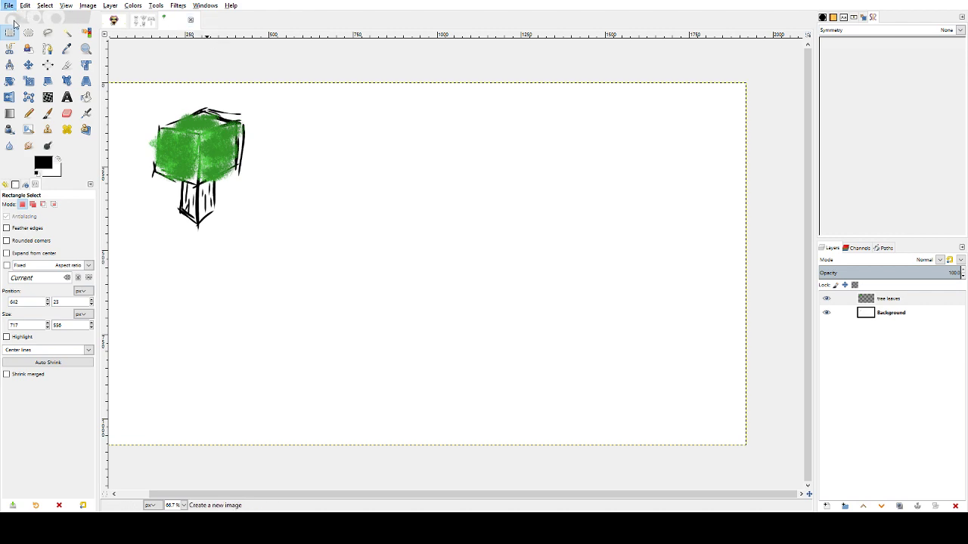
key("ctrl+n")
key("Return")
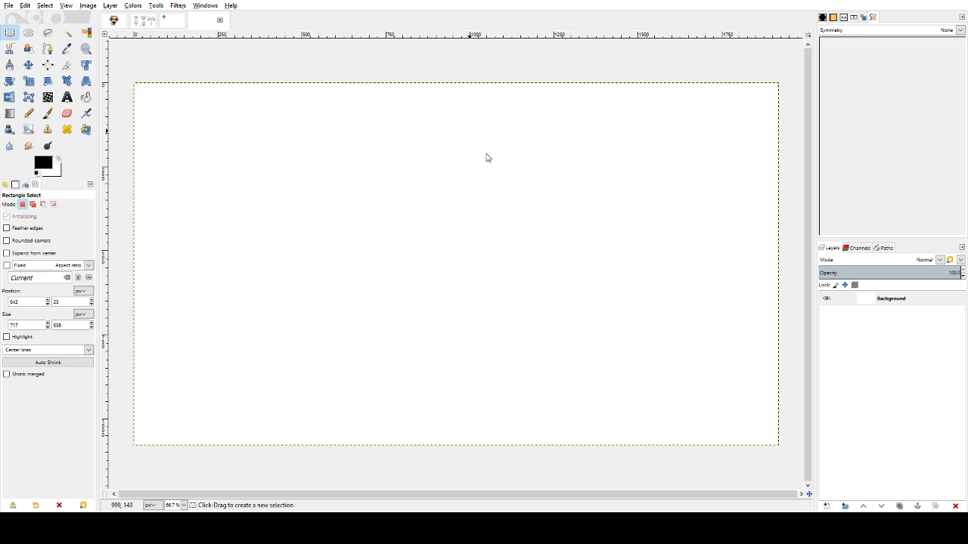
key("ctrl+v")
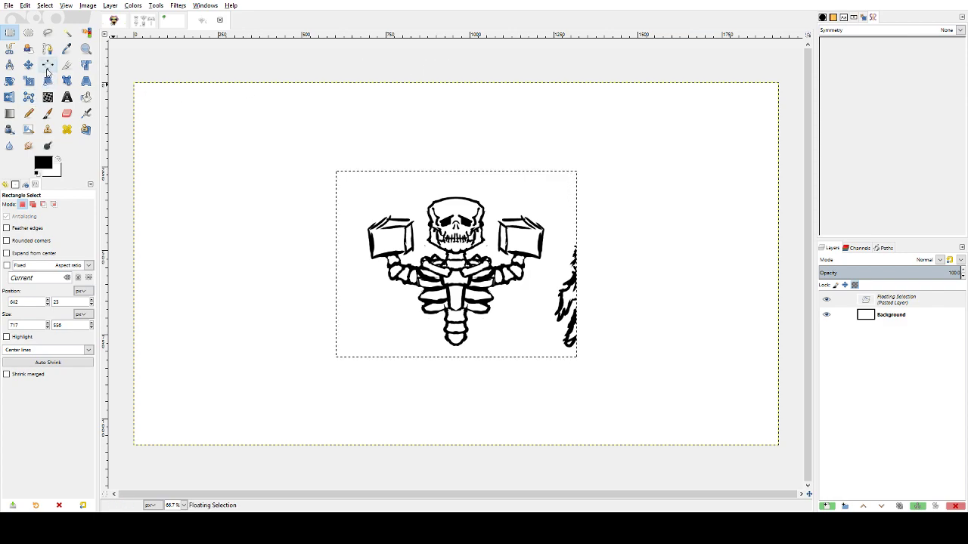
left_click(47, 67)
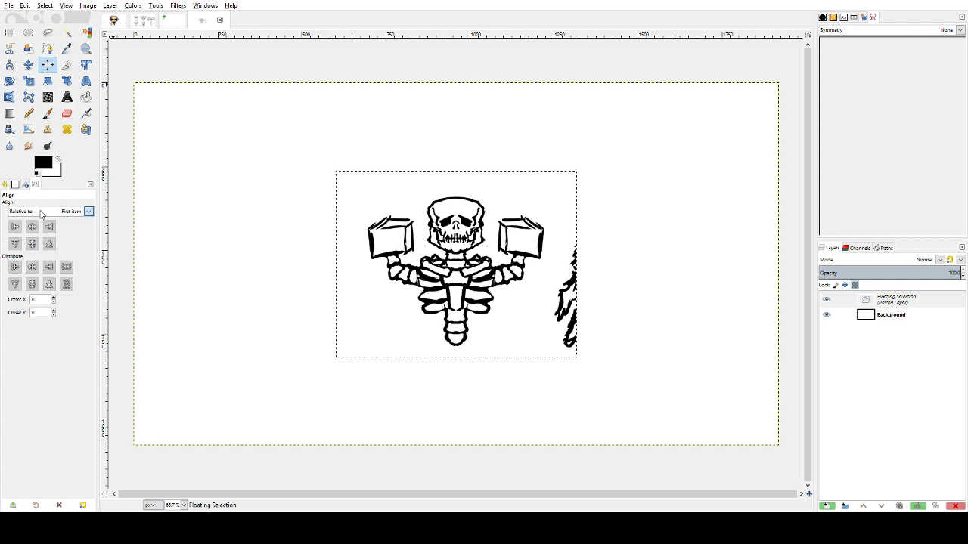
left_click(39, 235)
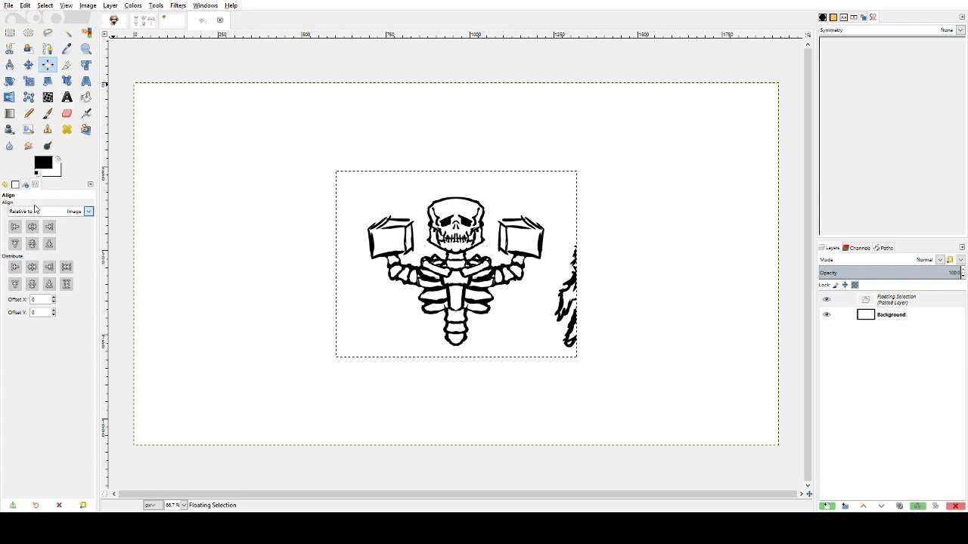
left_click(33, 252)
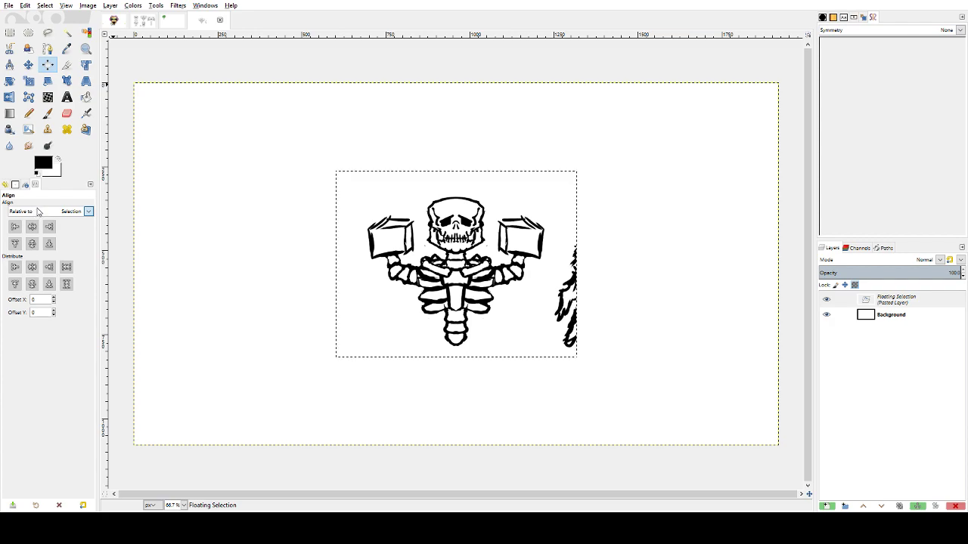
- Configure the Move tool to move the active layer
left_click(34, 66)
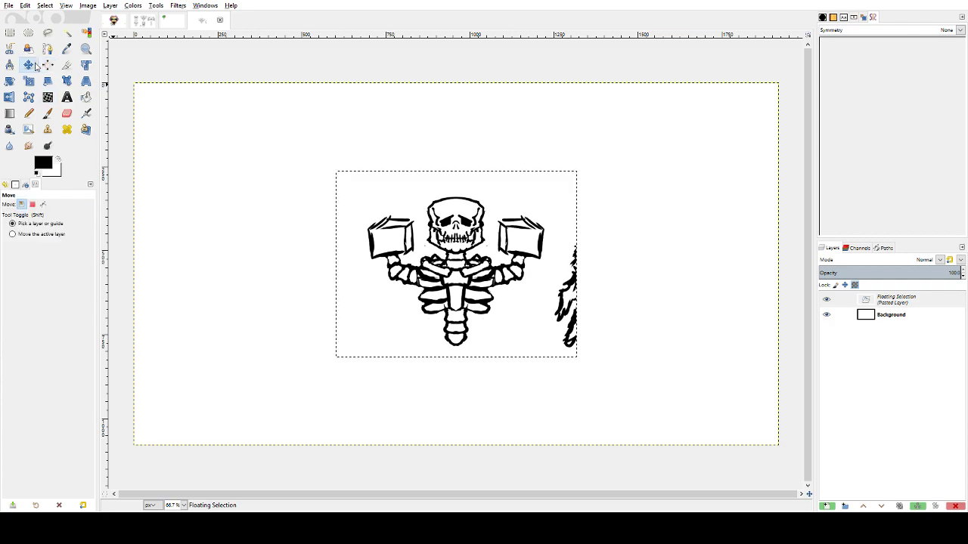
left_click(19, 235)
left_click(33, 206)
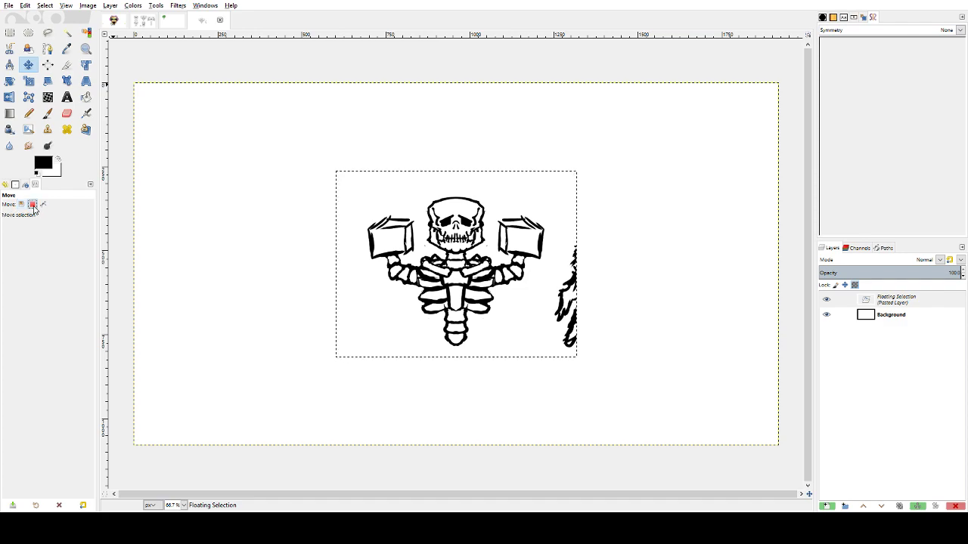
left_click(22, 205)
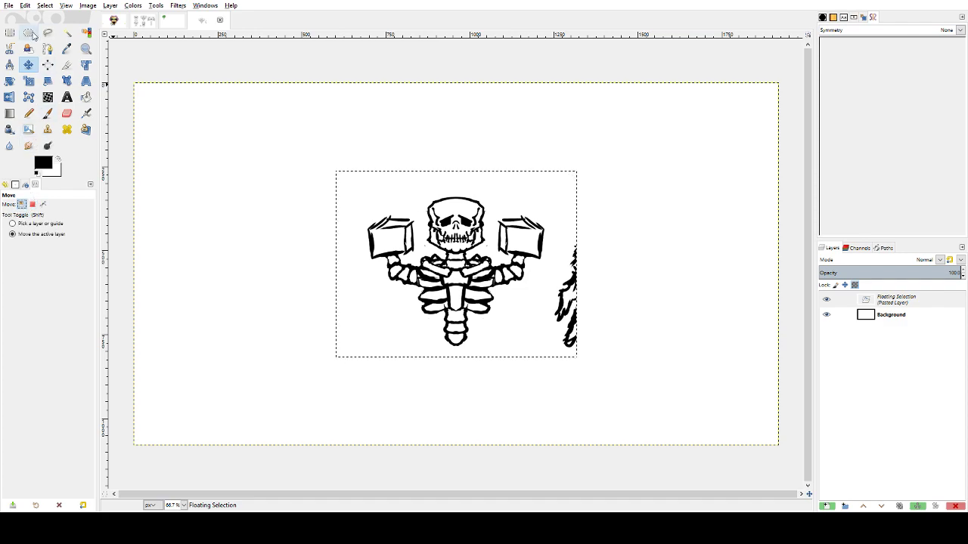
left_click(49, 67)
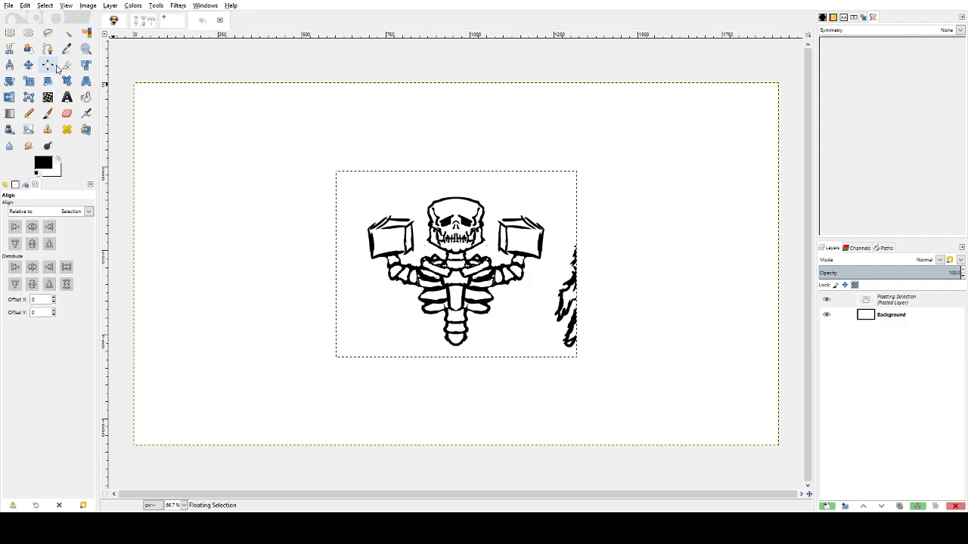
left_click(62, 263)
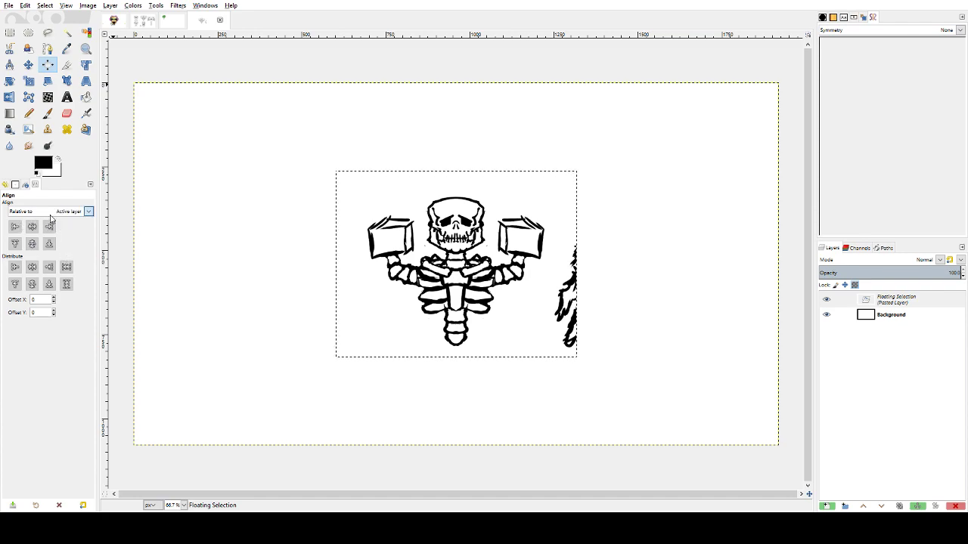
scroll(49, 215, "up", 2)
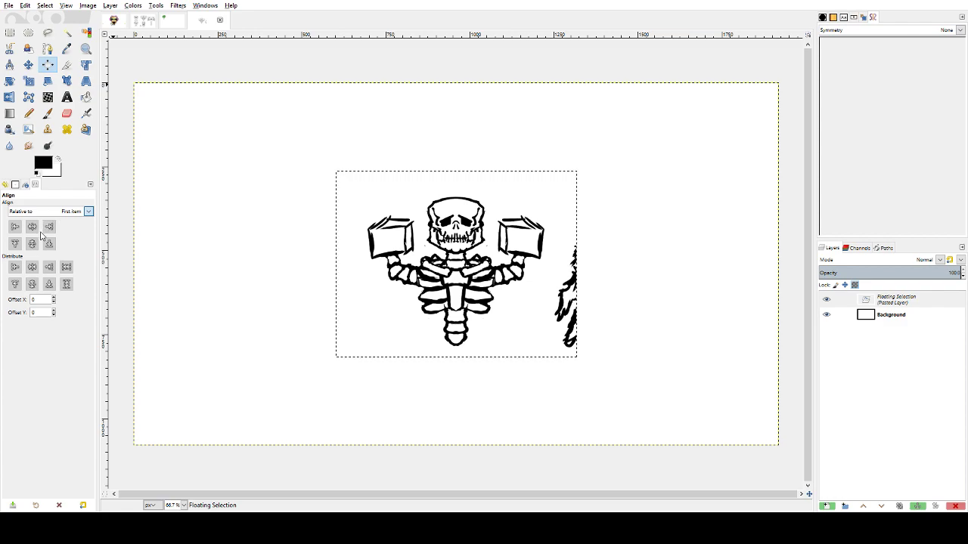
left_click(43, 247)
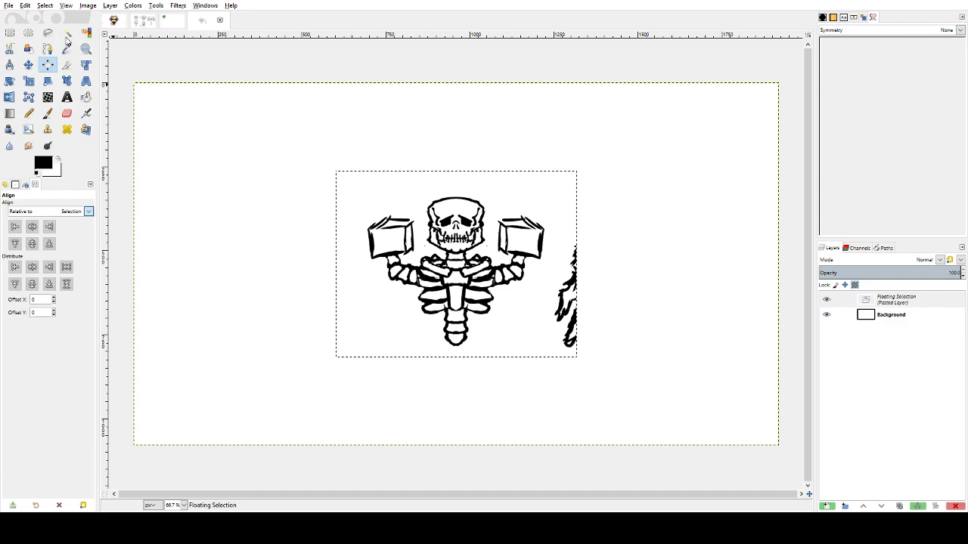
- Undo the paste and paste the copied skeleton sketch into the image again
left_click(10, 32)
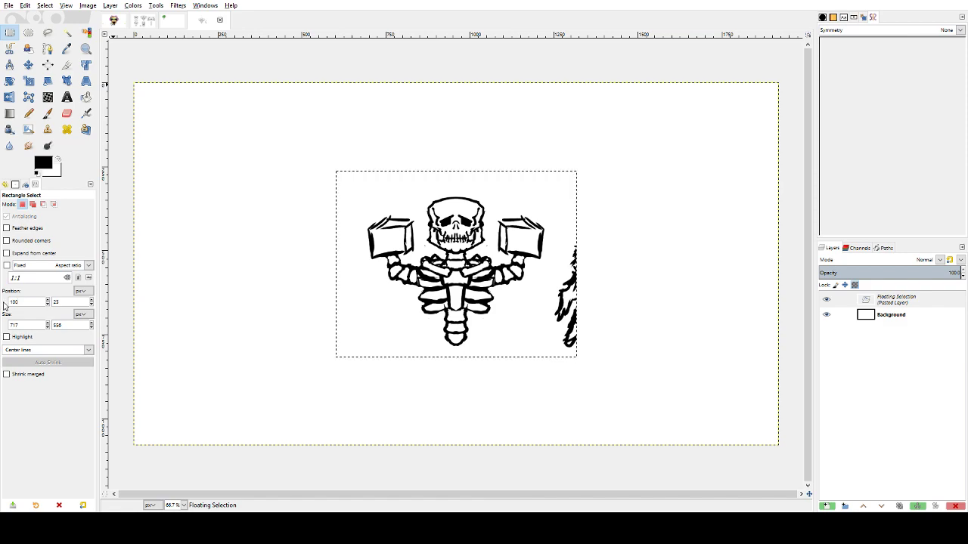
key("ctrl+z")
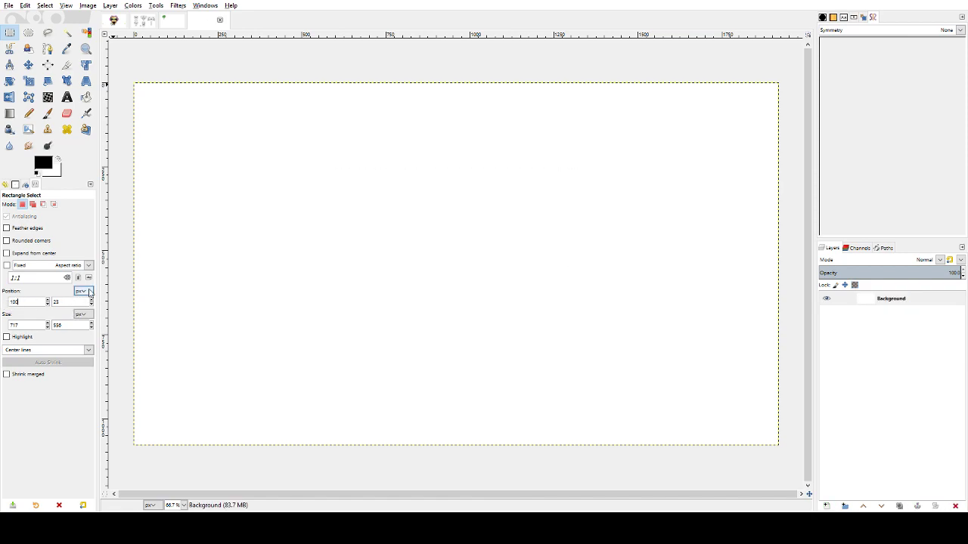
key("ctrl+v")
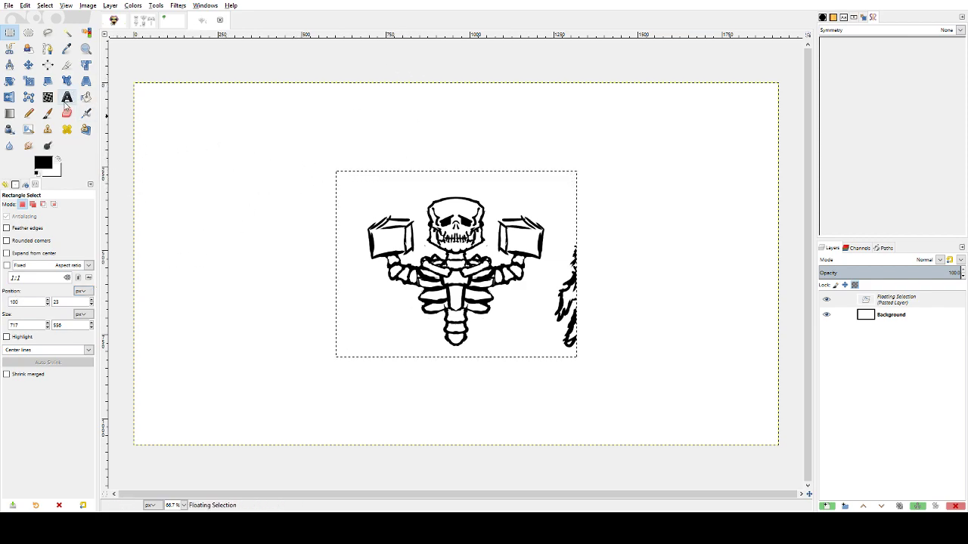
- Toggle the visibility of the Background layer and the floating selection to check what each contains
left_click(48, 64)
left_click(29, 66)
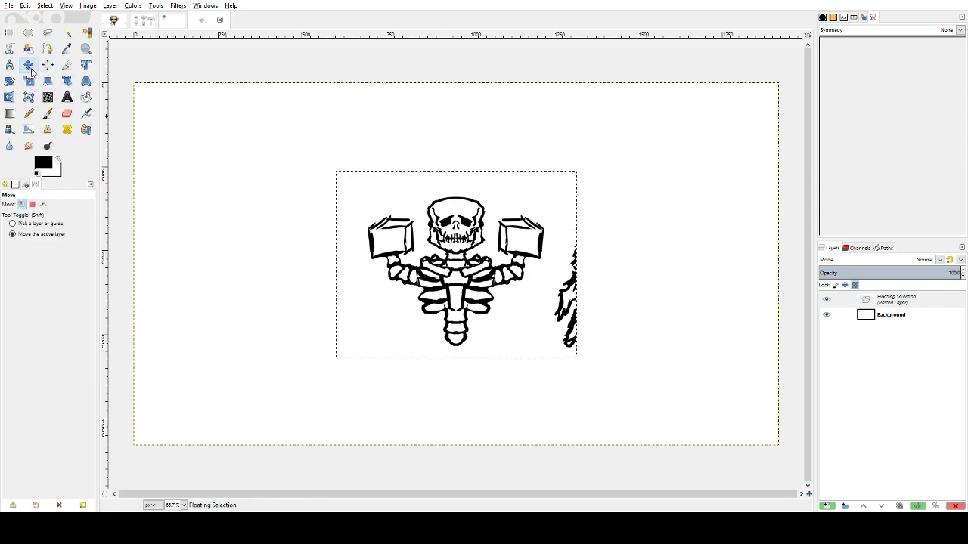
left_click(47, 64)
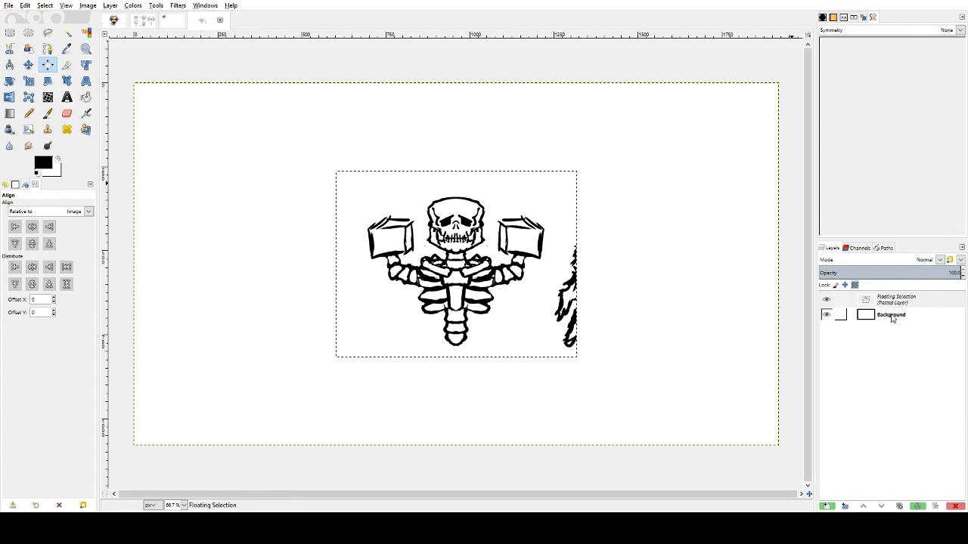
left_click(887, 301)
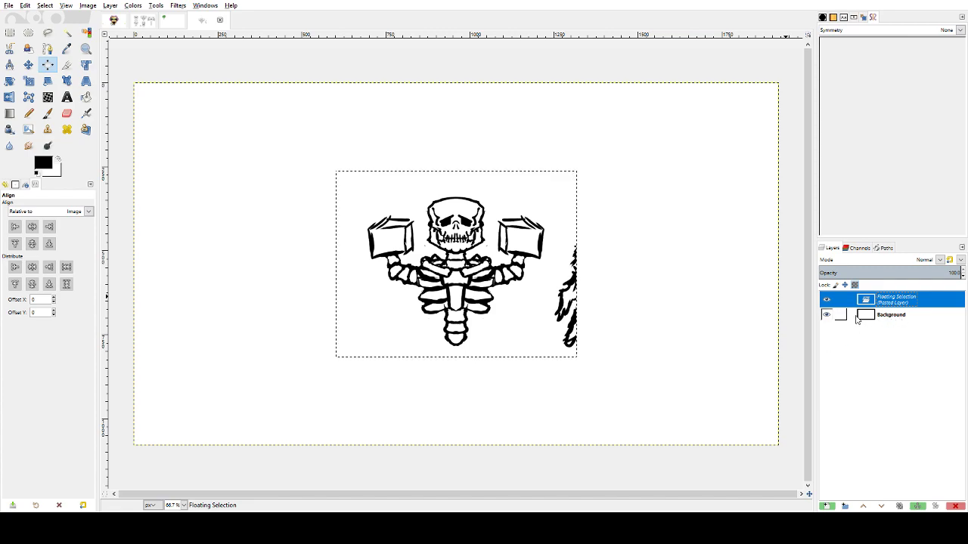
left_click(828, 315)
left_click(827, 315)
left_click(828, 315)
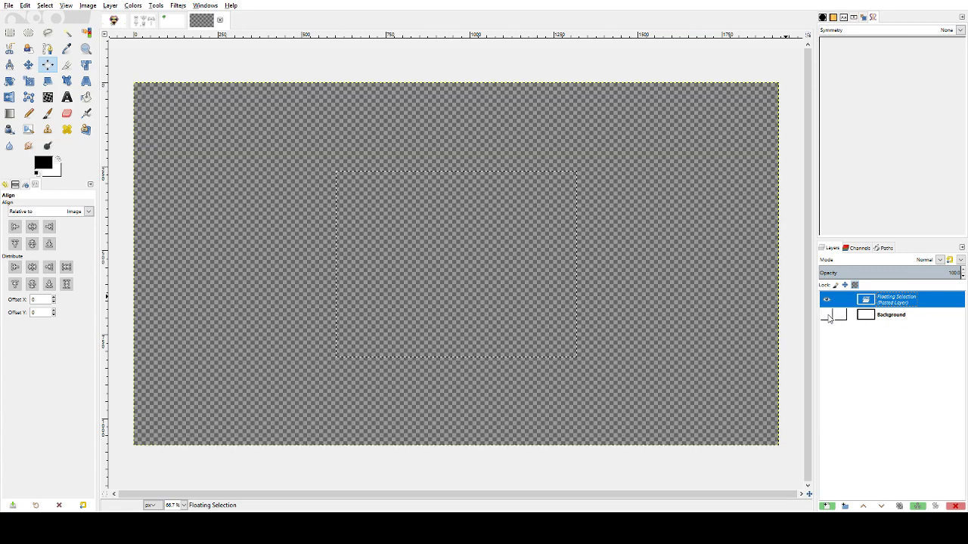
left_click(827, 315)
left_click(828, 301)
left_click(827, 301)
- Try aligning the Background layer to the active layer's right edge, left edge and horizontal center
left_click(648, 246)
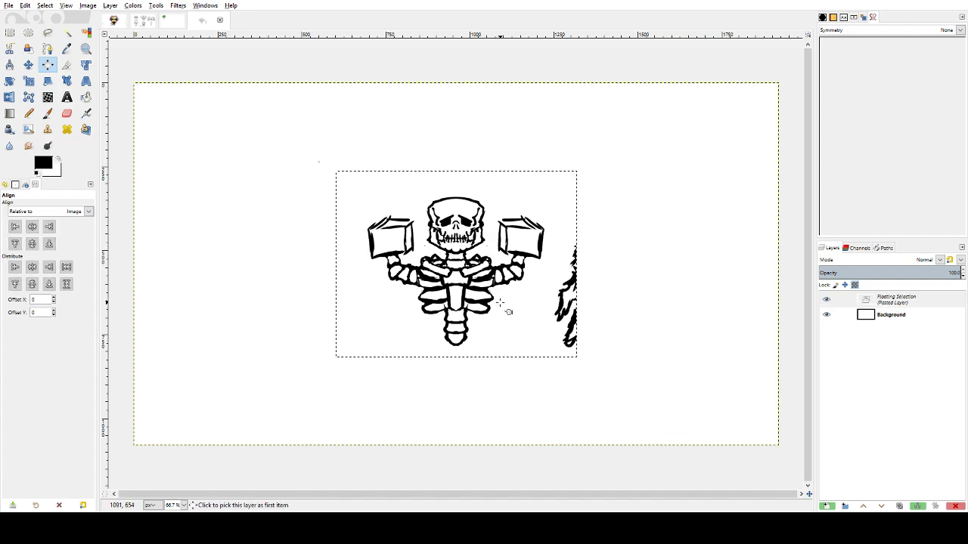
left_click(610, 216)
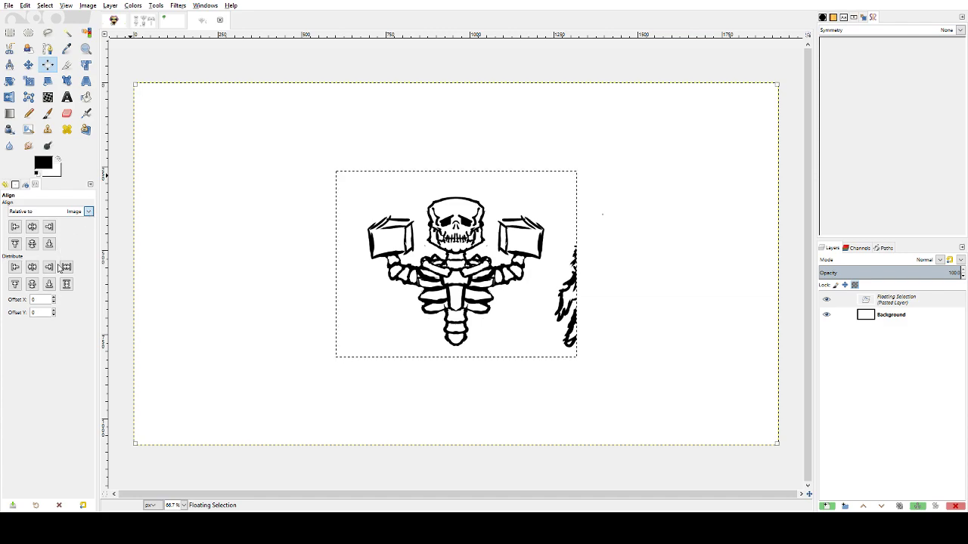
left_click(48, 226)
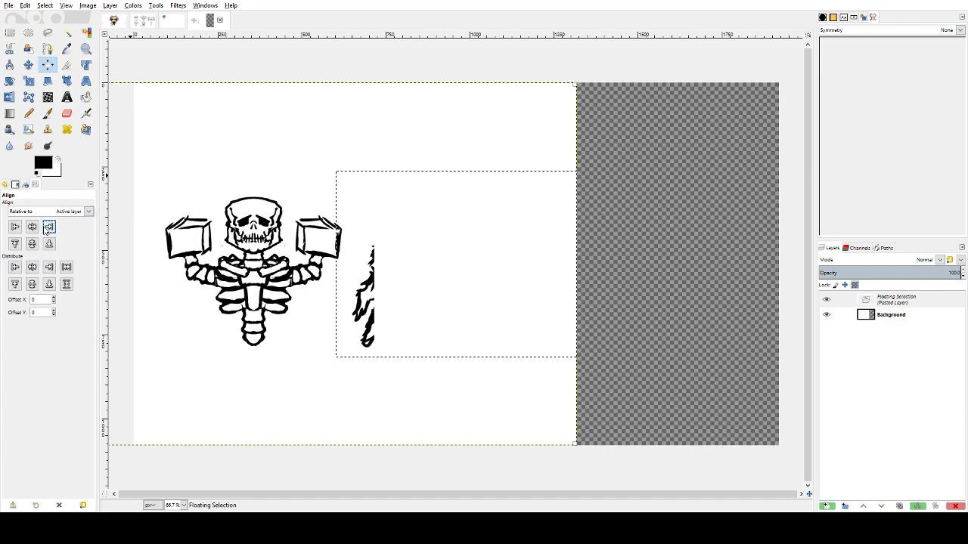
left_click(14, 227)
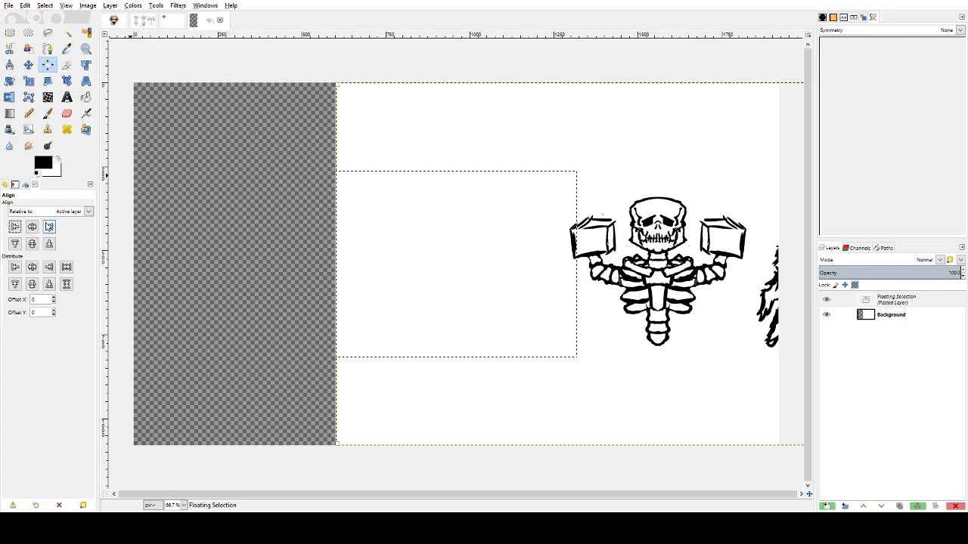
left_click(48, 226)
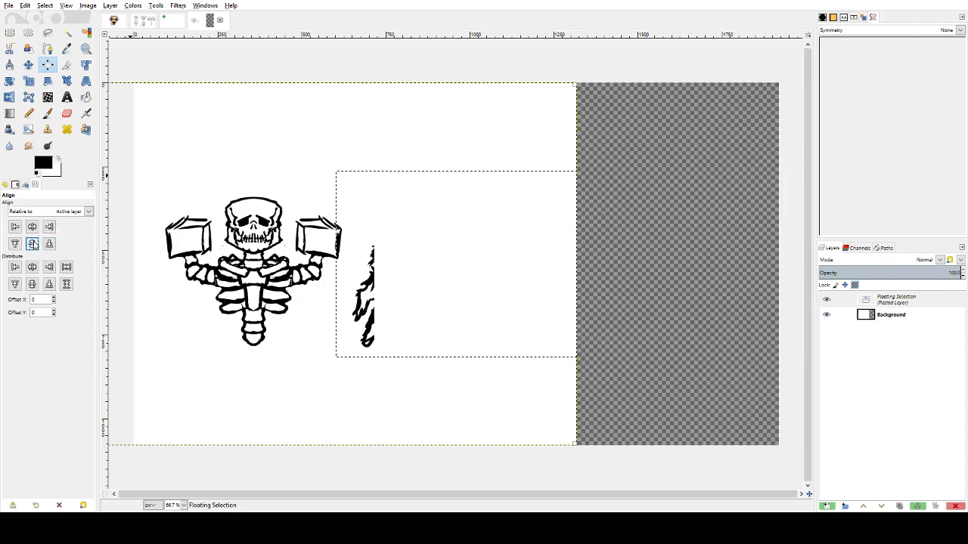
left_click(32, 229)
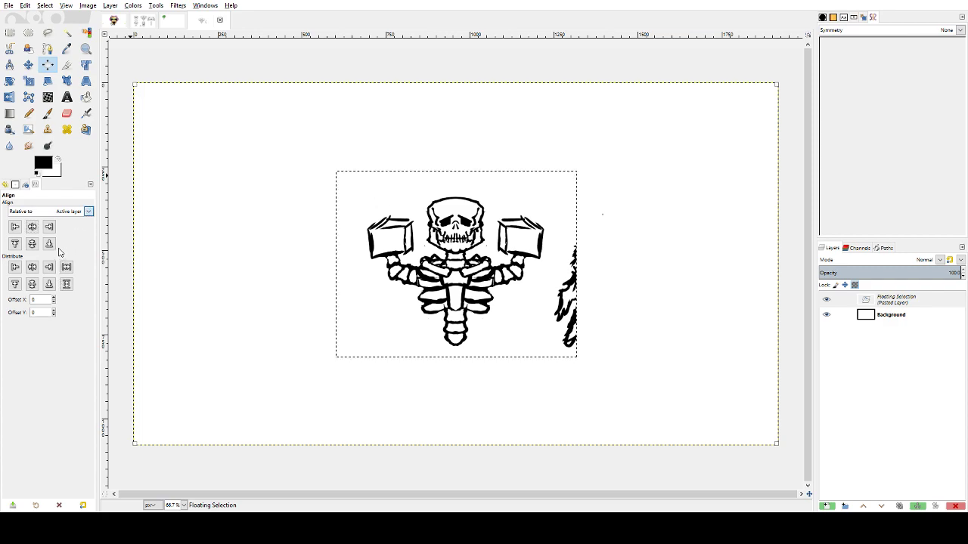
- Try aligning the Background layer relative to the selection by its horizontal center, left, right, top and bottom edges
left_click(58, 245)
left_click(32, 228)
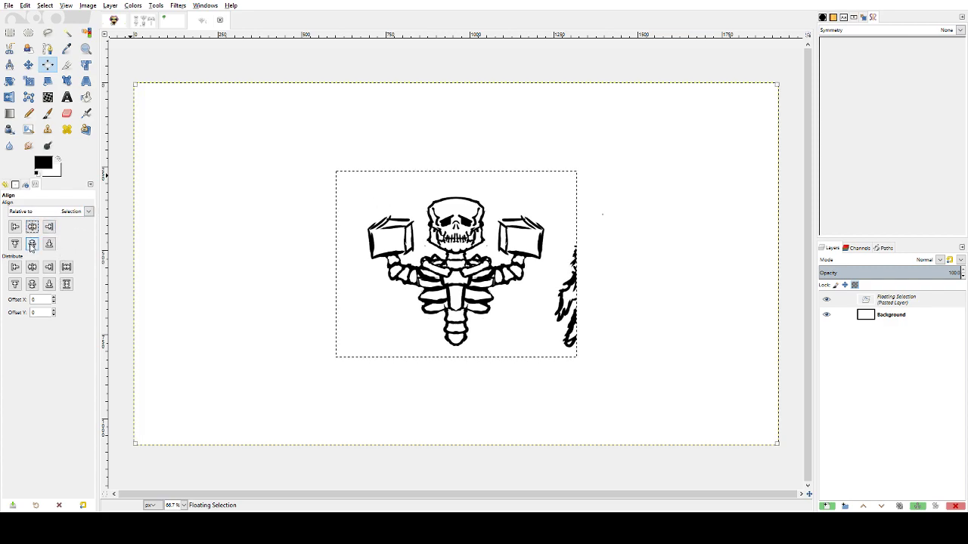
left_click(14, 228)
left_click(49, 228)
left_click(32, 229)
left_click(15, 246)
left_click(50, 247)
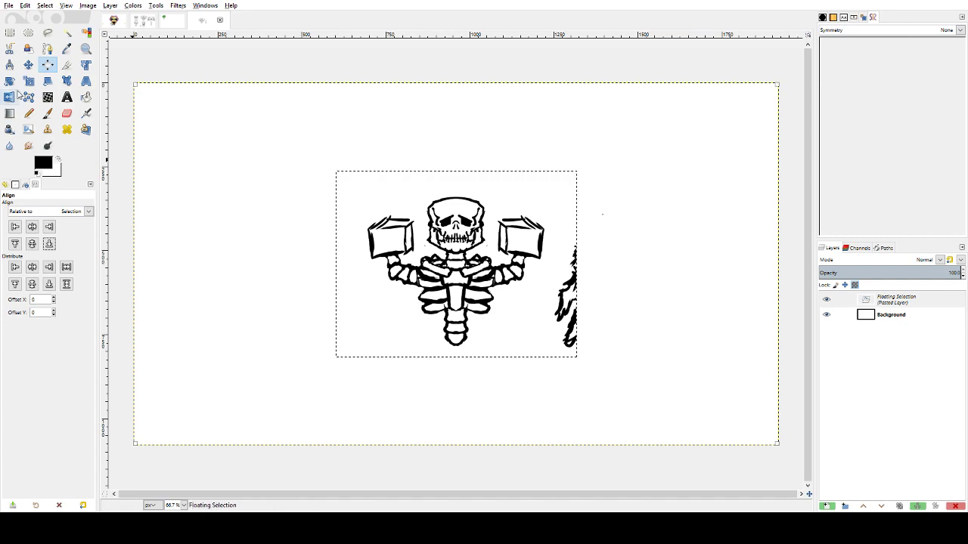
- Move the pasted skeleton toward the left side of the canvas and back to slightly right of center
left_click(9, 32)
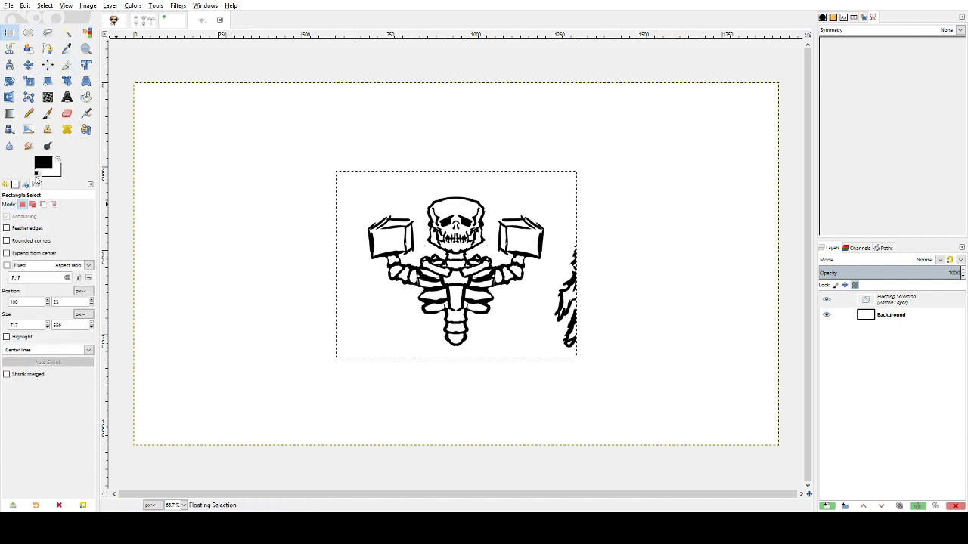
left_click_drag(341, 172, 306, 169)
key("ctrl+z")
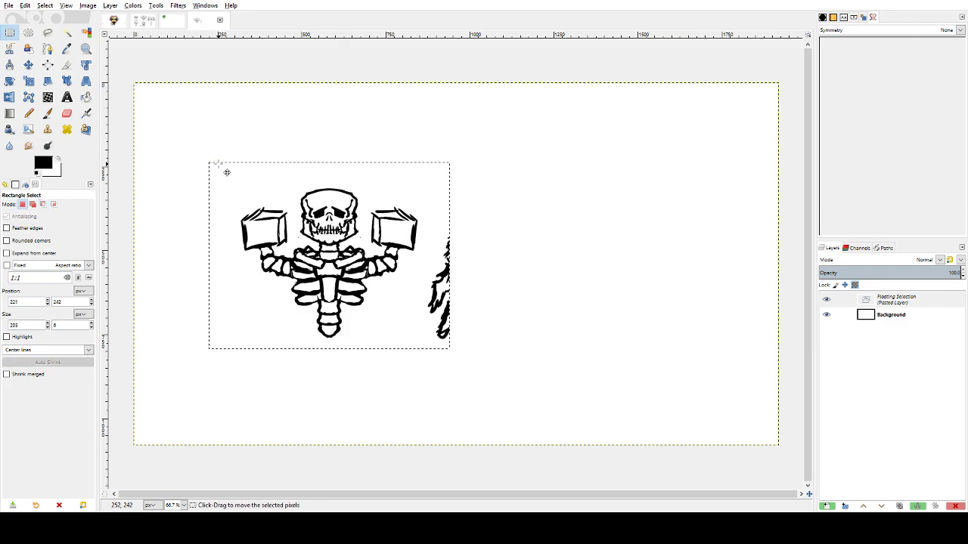
left_click_drag(211, 161, 382, 186)
key("ctrl+z")
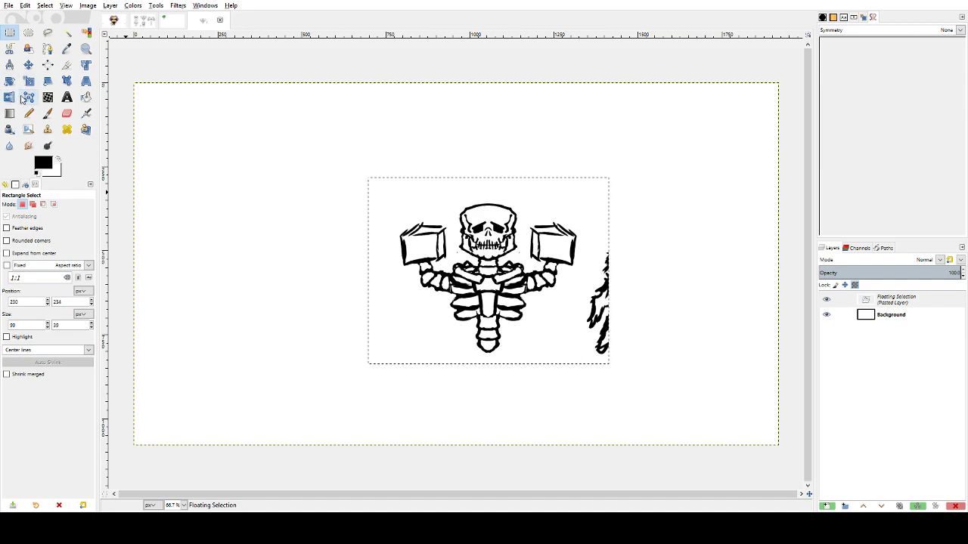
left_click(47, 65)
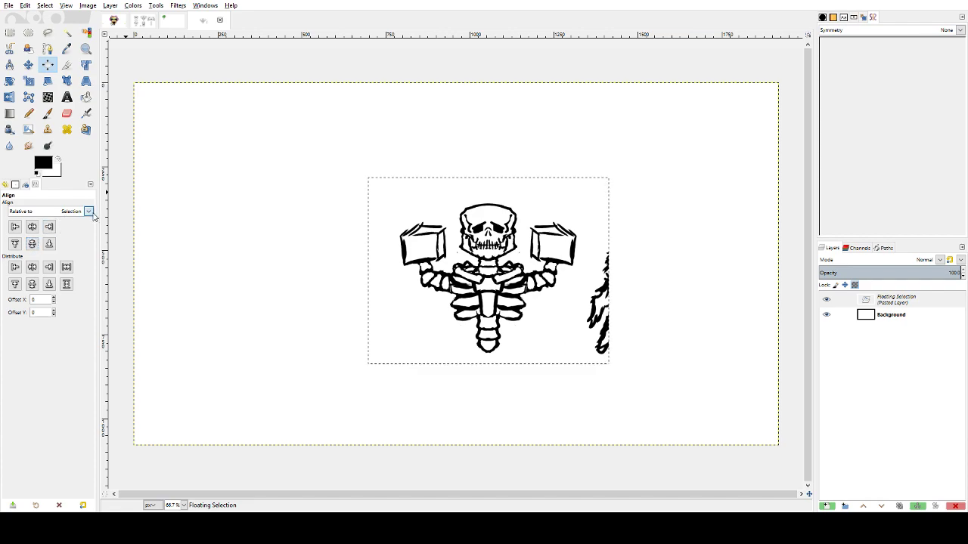
left_click(68, 265)
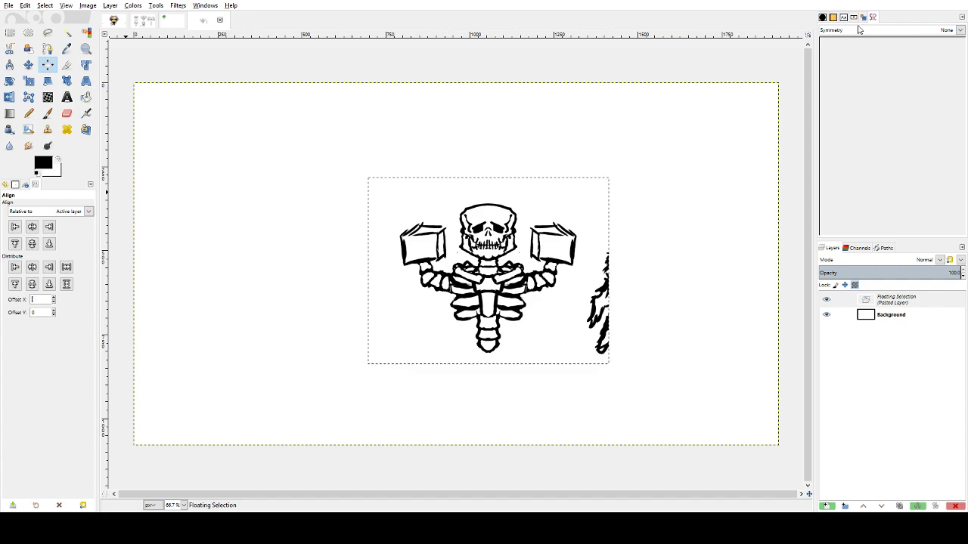
left_click(53, 233)
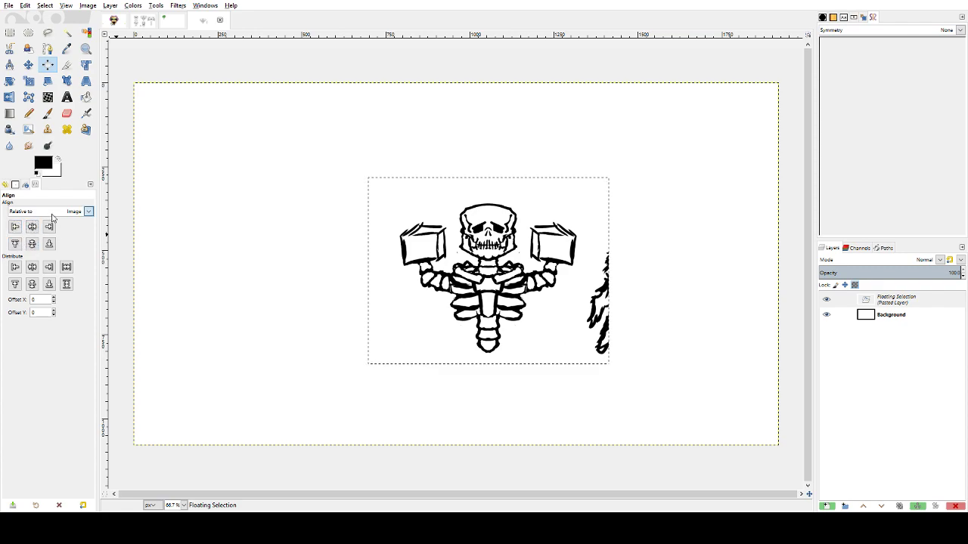
left_click(52, 215)
left_click(49, 225)
left_click(53, 212)
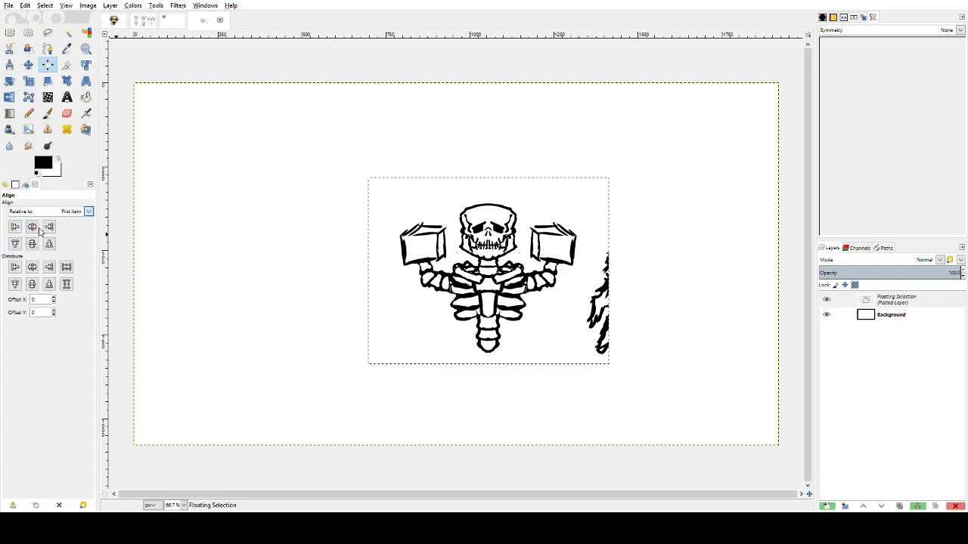
left_click(34, 251)
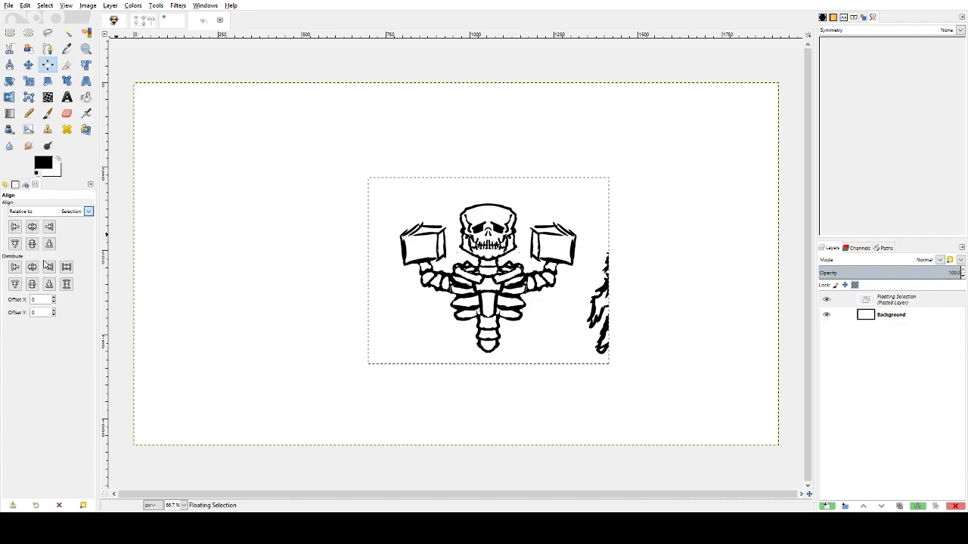
left_click(49, 243)
left_click(65, 211)
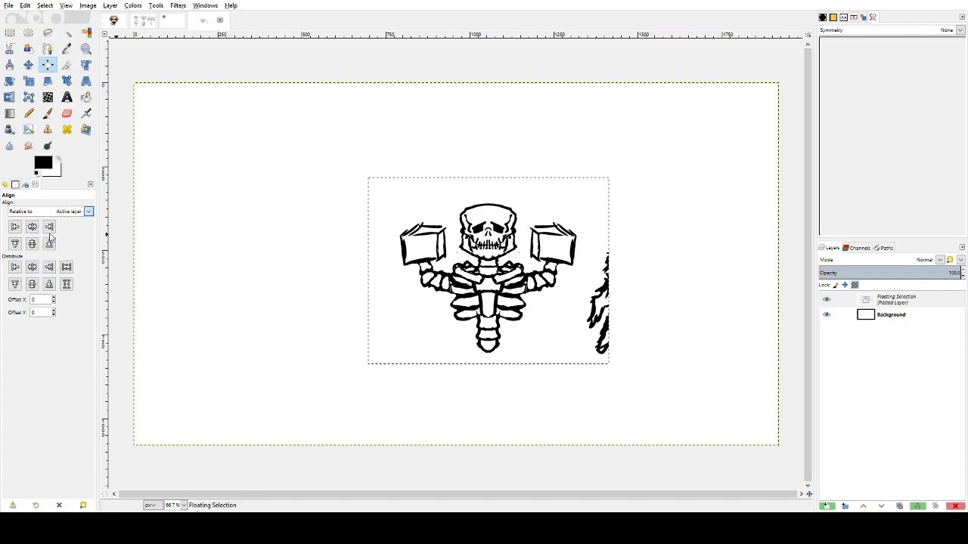
left_click(41, 267)
left_click(55, 215)
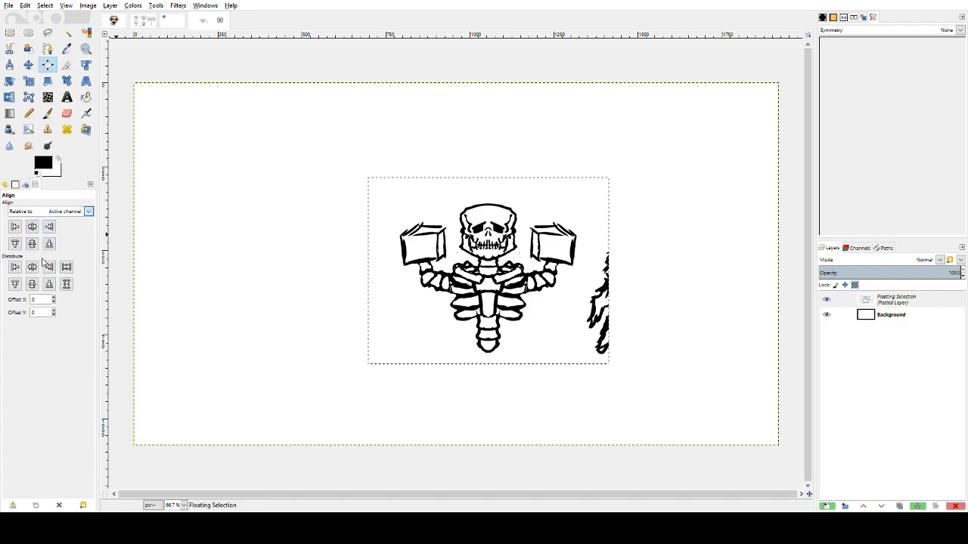
left_click(42, 277)
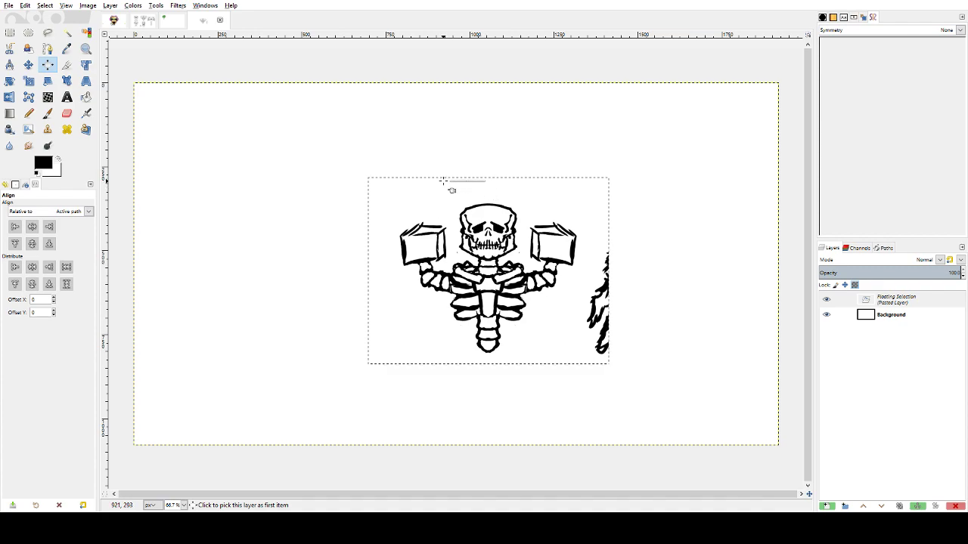
- Move the pasted skeleton up and to the left with the Move tool, placing it near the canvas center
left_click(28, 65)
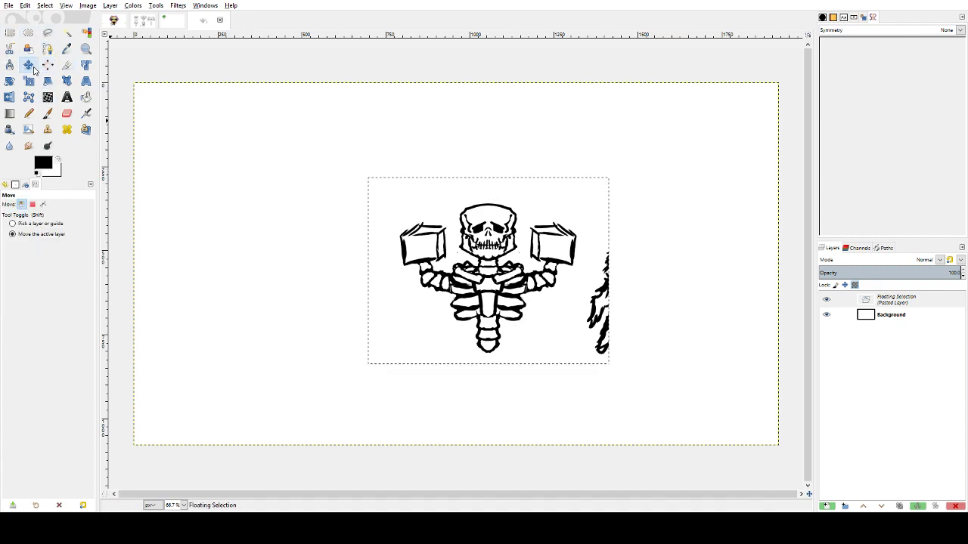
left_click_drag(505, 182, 470, 170)
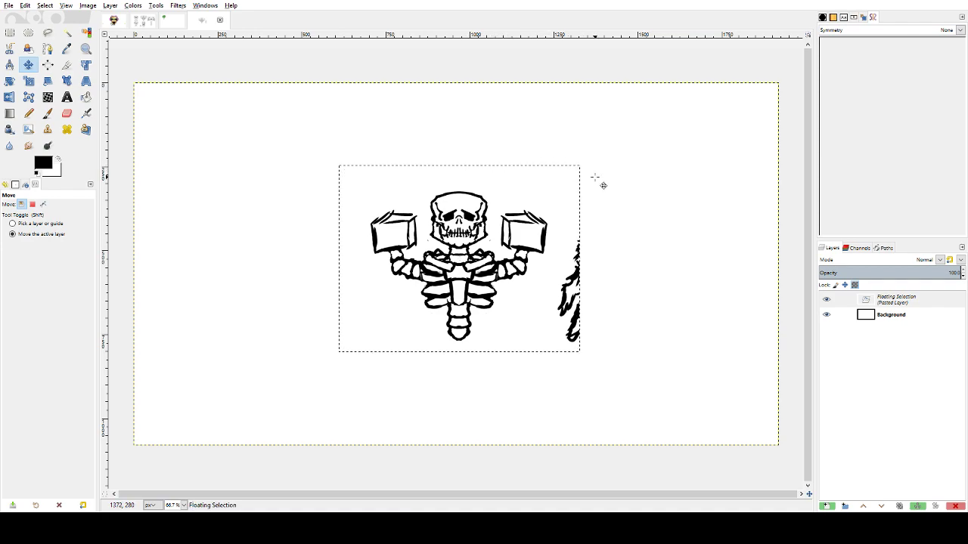
- Convert the floating skeleton into its own layer and center it horizontally and vertically with the Align tool, relative to Selection
left_click(894, 317)
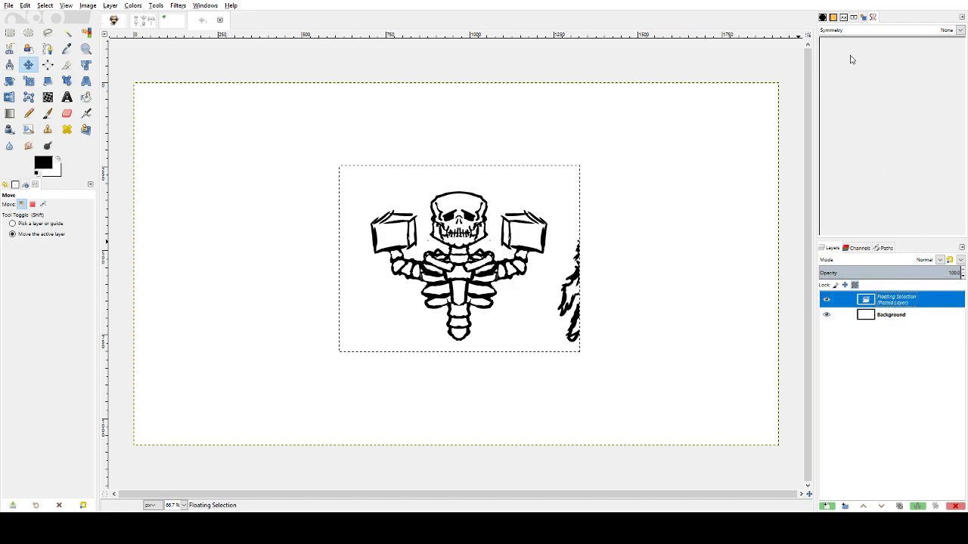
key("shift+ctrl+n")
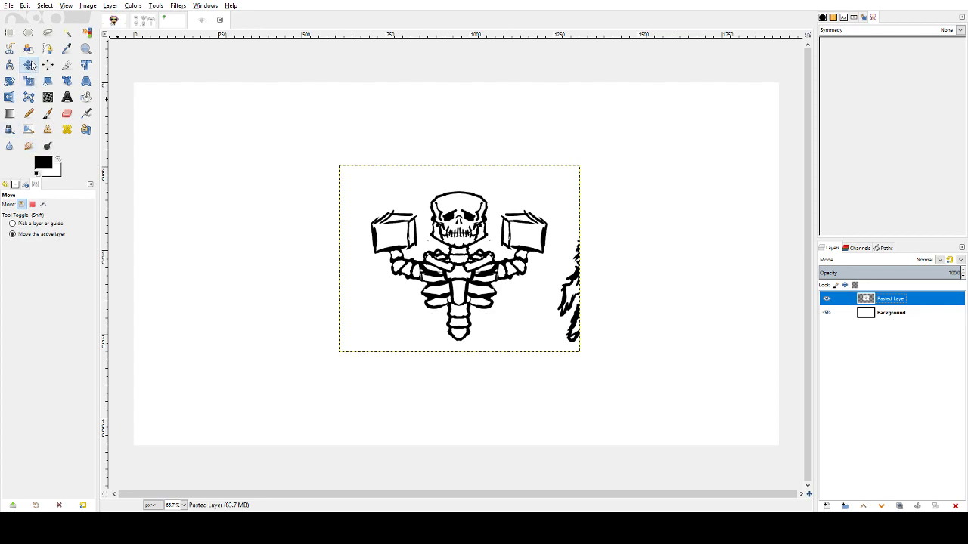
left_click(47, 65)
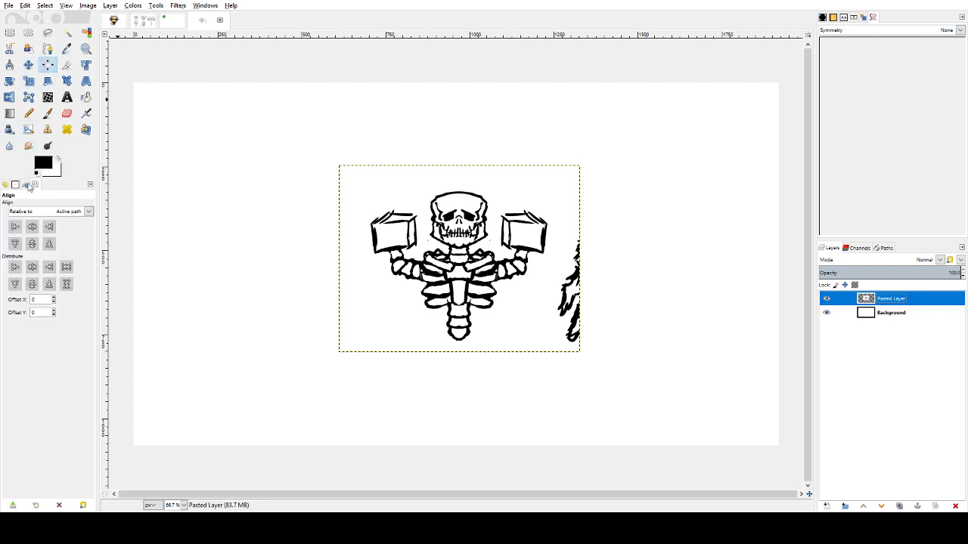
left_click(39, 215)
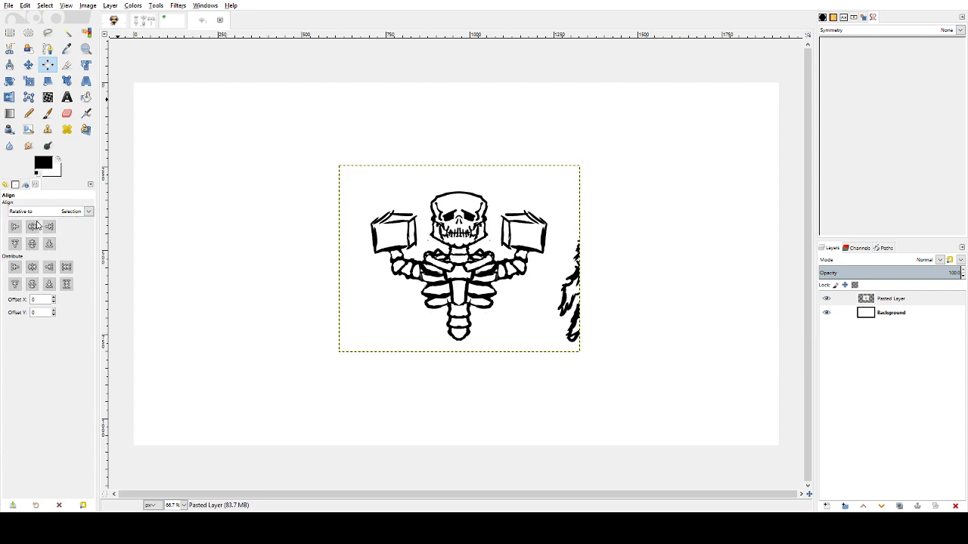
left_click(374, 239)
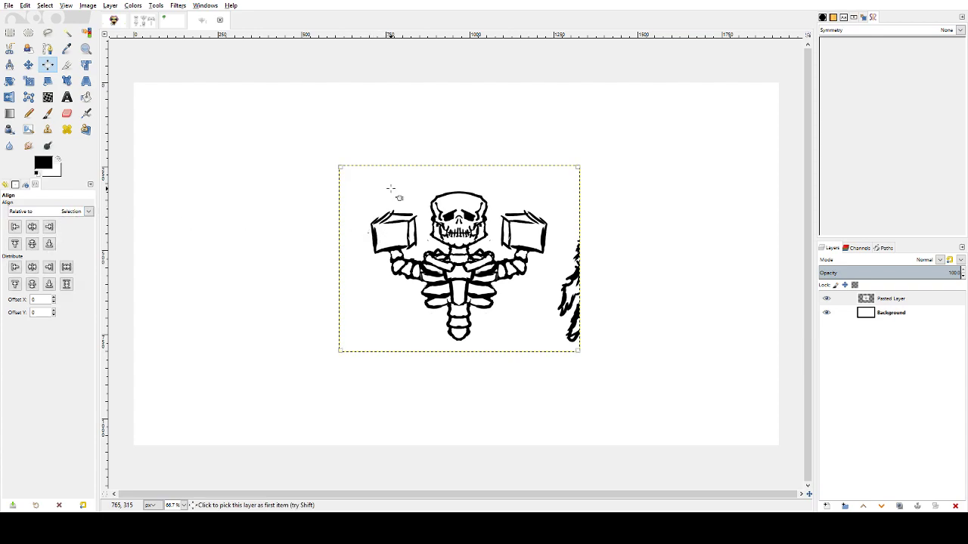
left_click(32, 227)
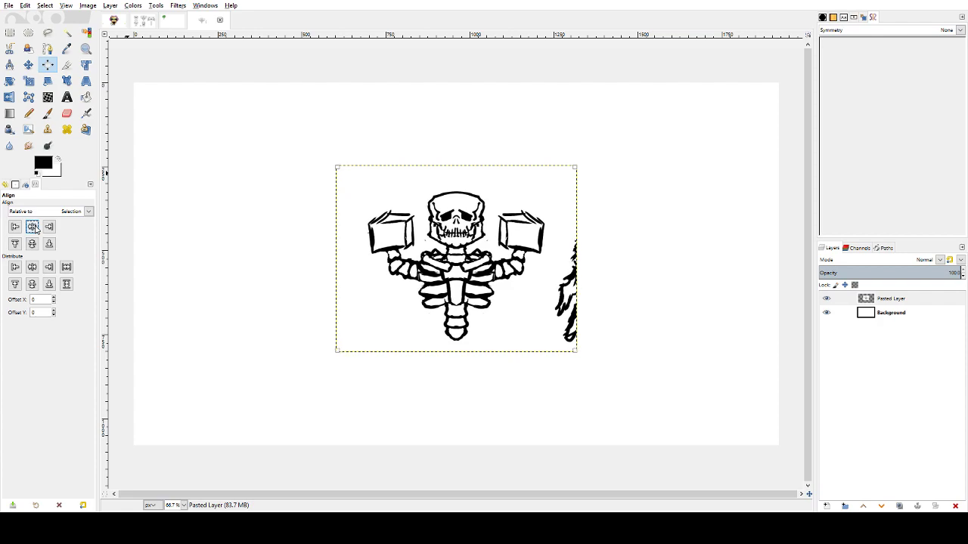
left_click(32, 244)
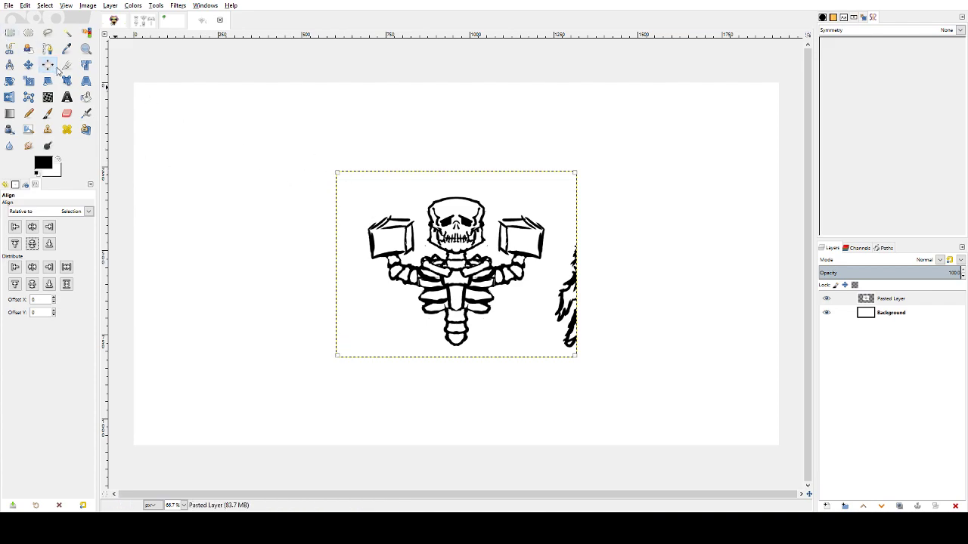
- Set the Scale tool to keep the aspect ratio for the centered skeleton layer
left_click(29, 81)
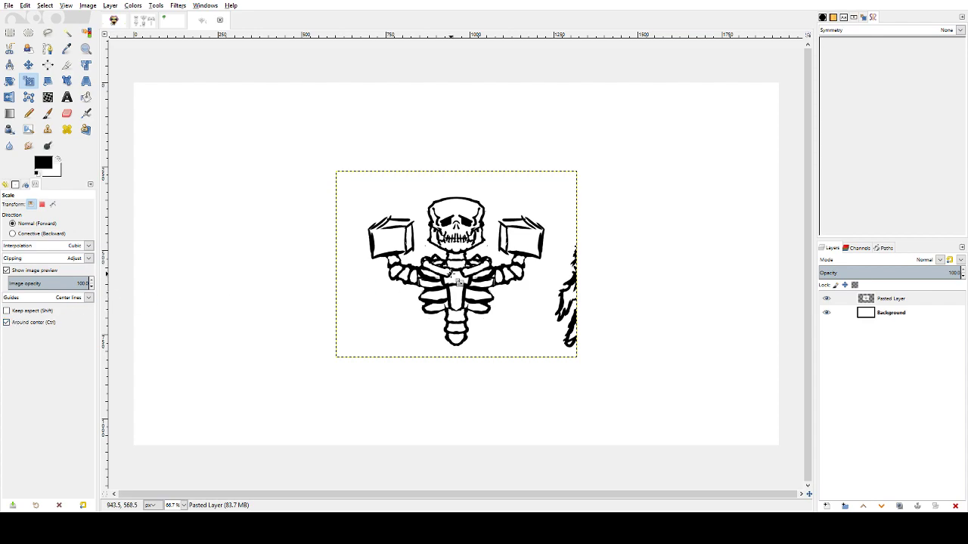
left_click_drag(546, 273, 598, 330)
key("ctrl+z")
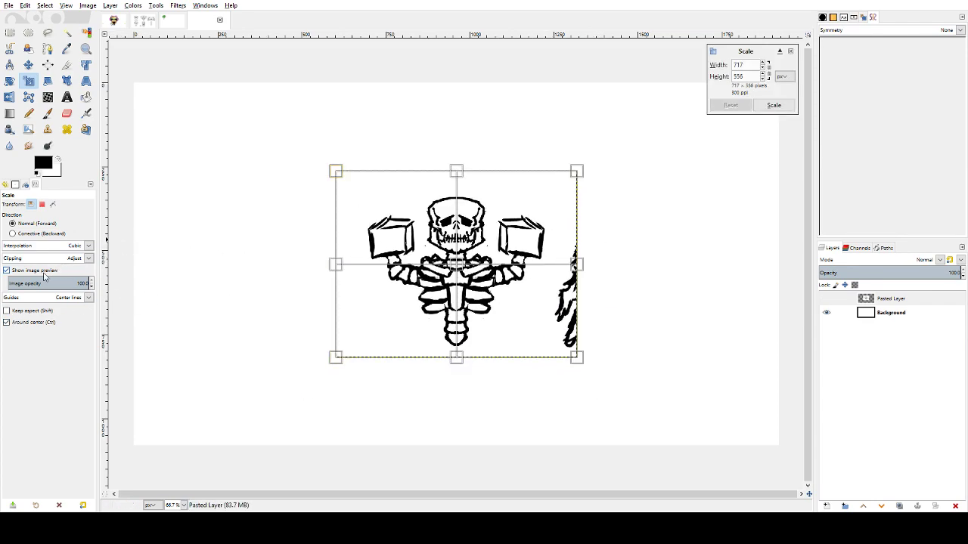
left_click(39, 312)
key("Escape")
key("ctrl+z")
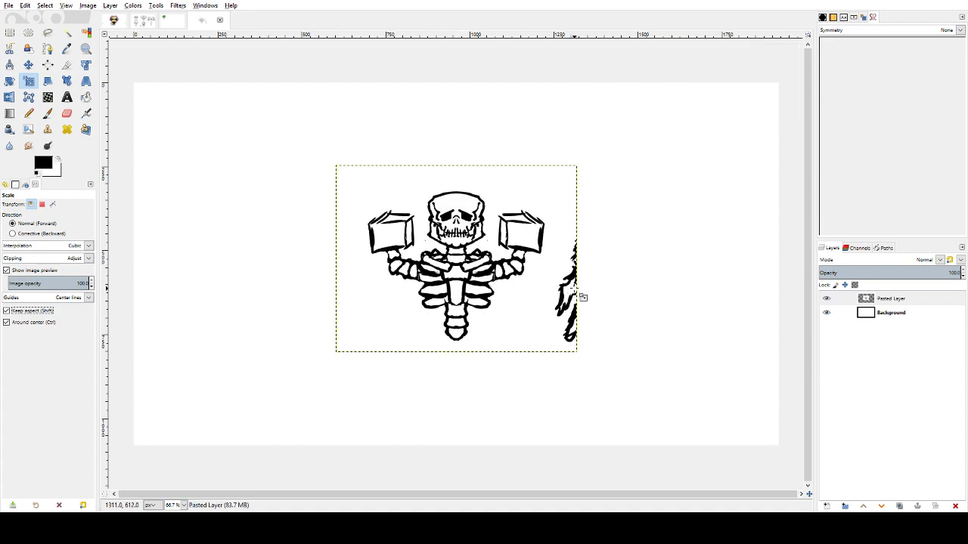
key("ctrl+y")
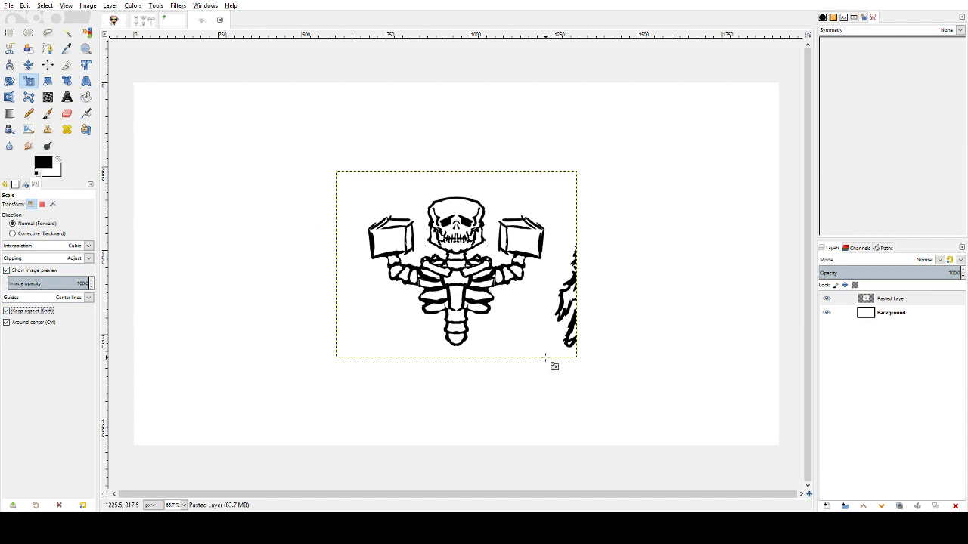
- Try scaling the skeleton layer proportionally around its center to 1211 × 939 px
left_click_drag(566, 363, 712, 504)
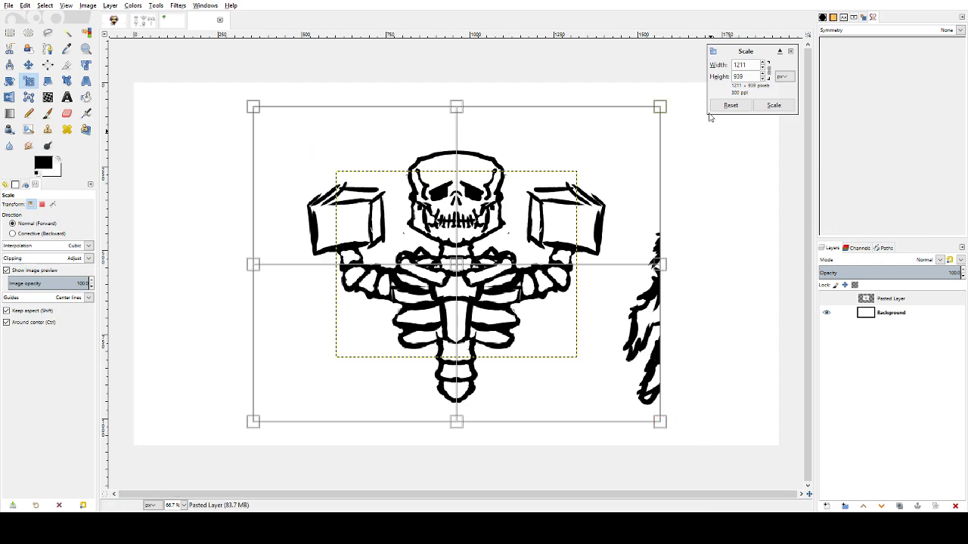
left_click(773, 105)
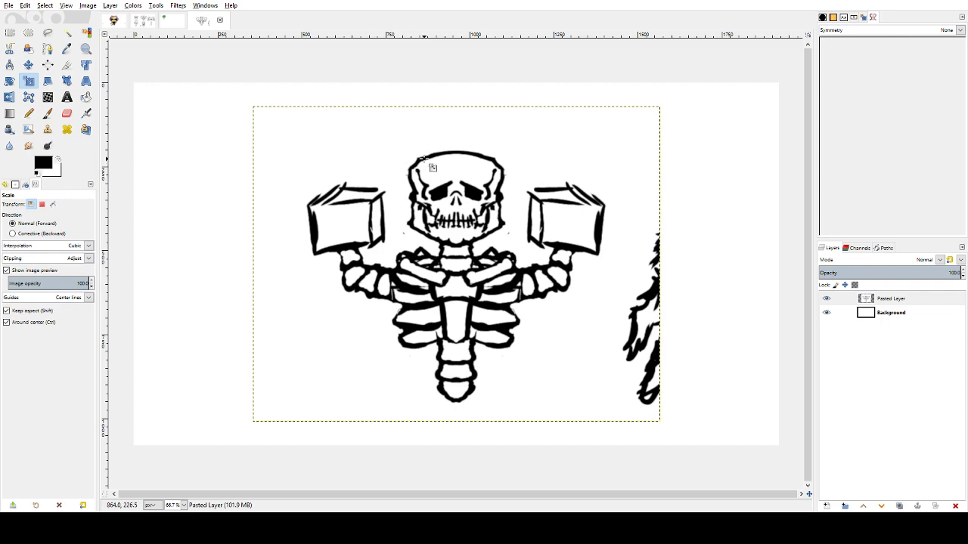
key("ctrl+z")
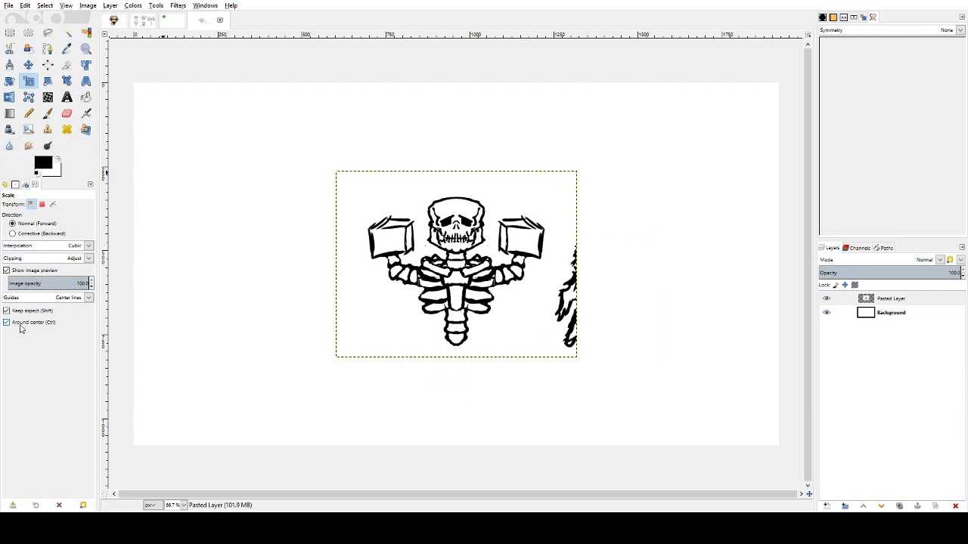
- Scale the skeleton layer proportionally around its center to 1088 × 844 px using LoHalo interpolation
left_click_drag(578, 356, 663, 453)
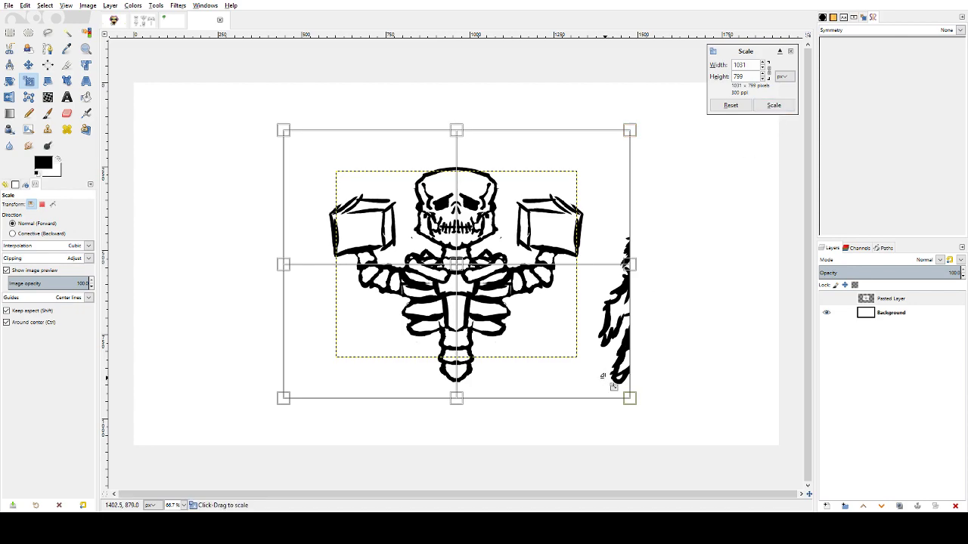
left_click_drag(647, 406, 650, 422)
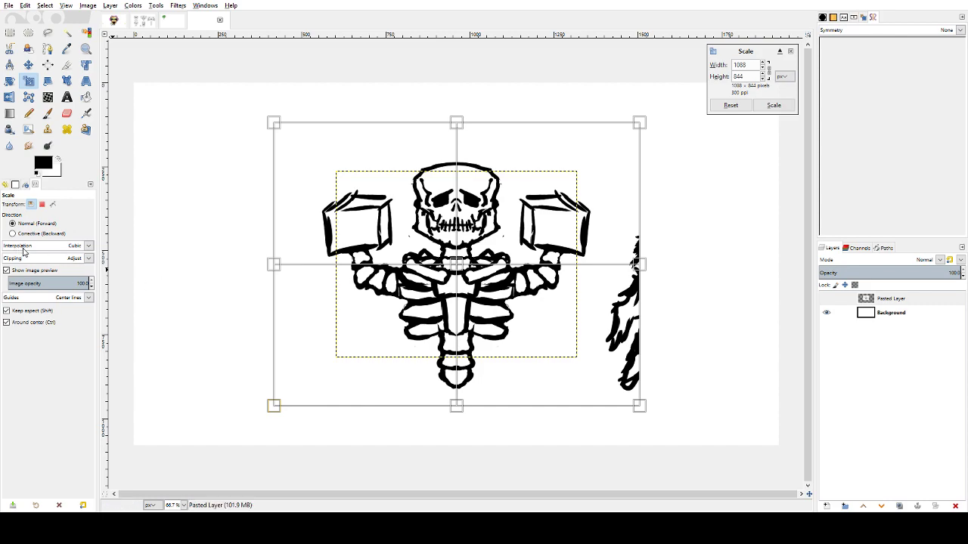
left_click(89, 250)
left_click(63, 304)
left_click(766, 107)
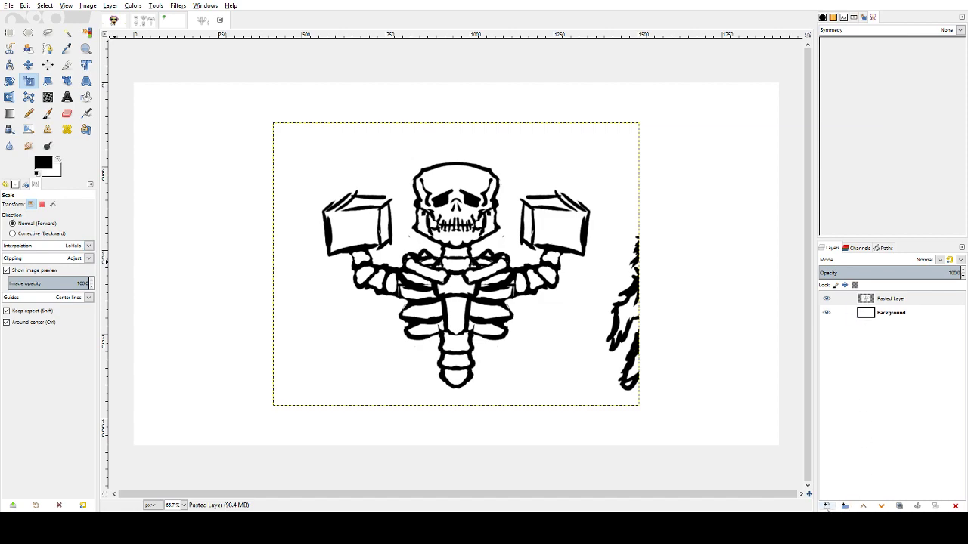
- Add two transparent layers above the skeleton, named "Wither main head" and "Body- wither"
left_click(845, 442)
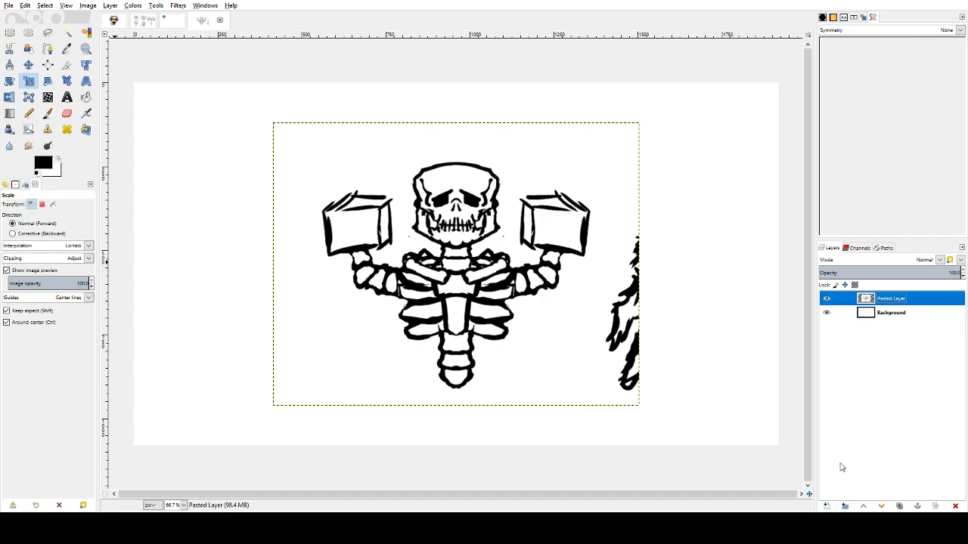
left_click(831, 507)
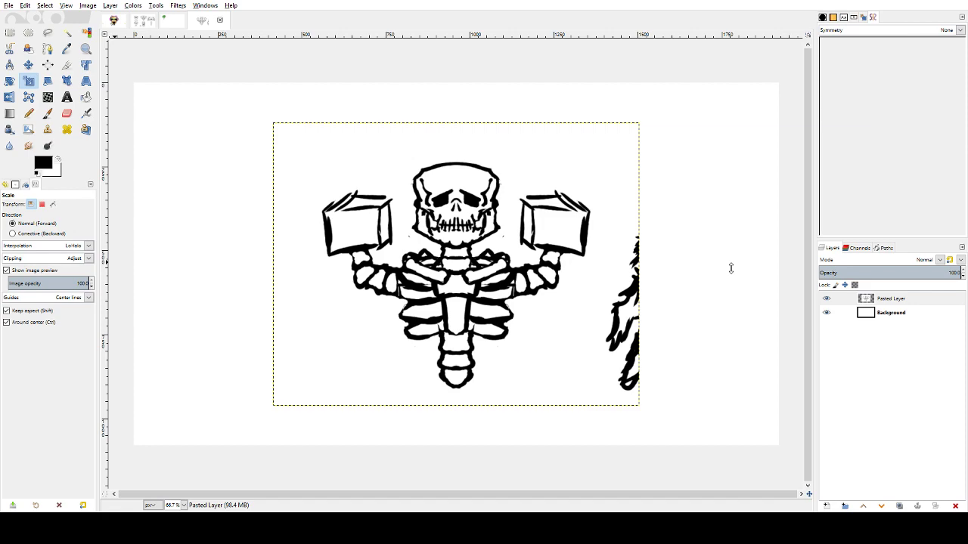
key("Return")
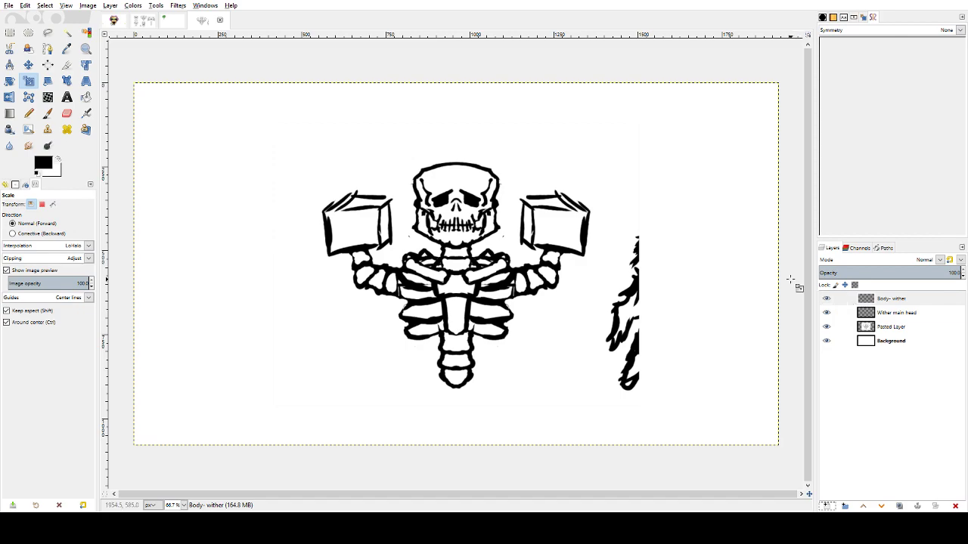
- Pick the foreground color from the skull's outline on the pasted skeleton layer
left_click(67, 49)
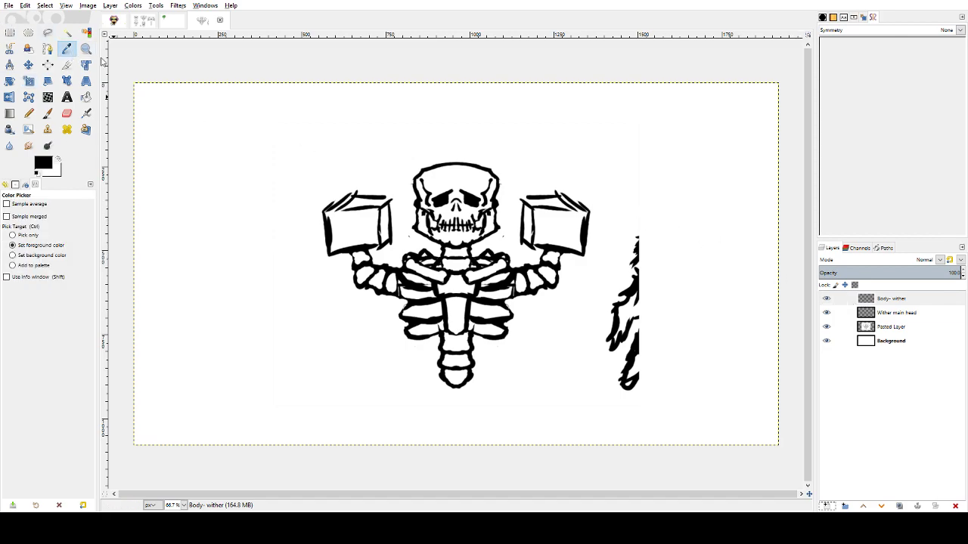
left_click(893, 328)
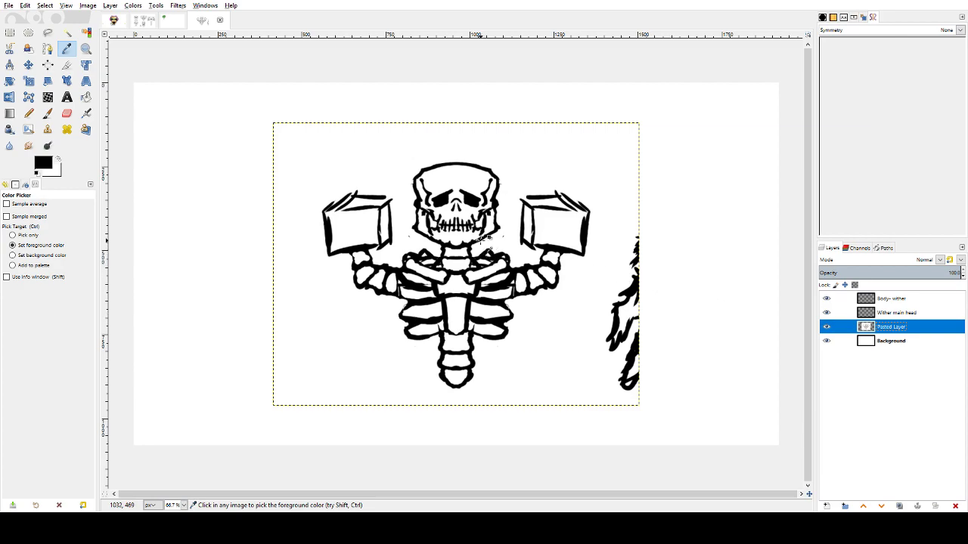
left_click(493, 197)
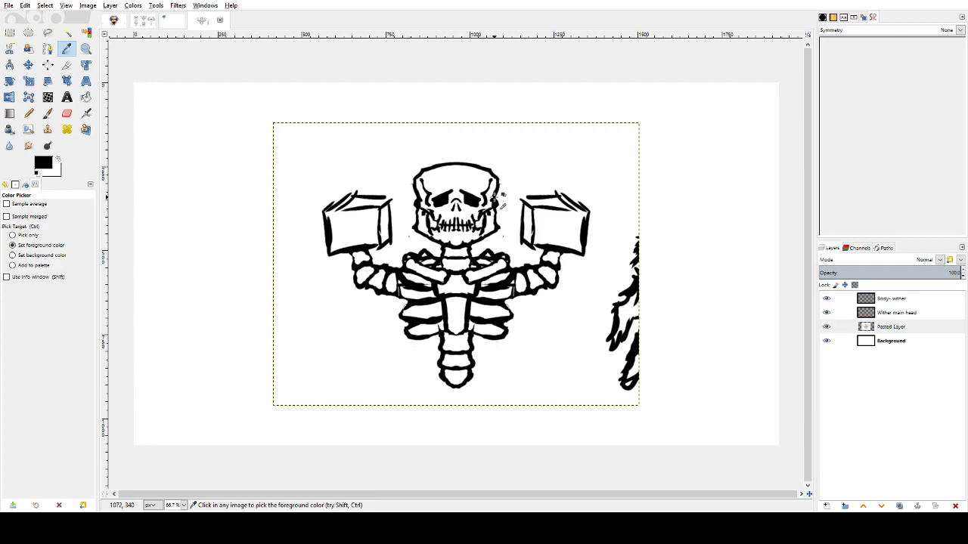
- Fuzzy-select the connected skeleton and block outlines plus the surrounding white background on the pasted layer, and invert the selection
left_click(66, 33)
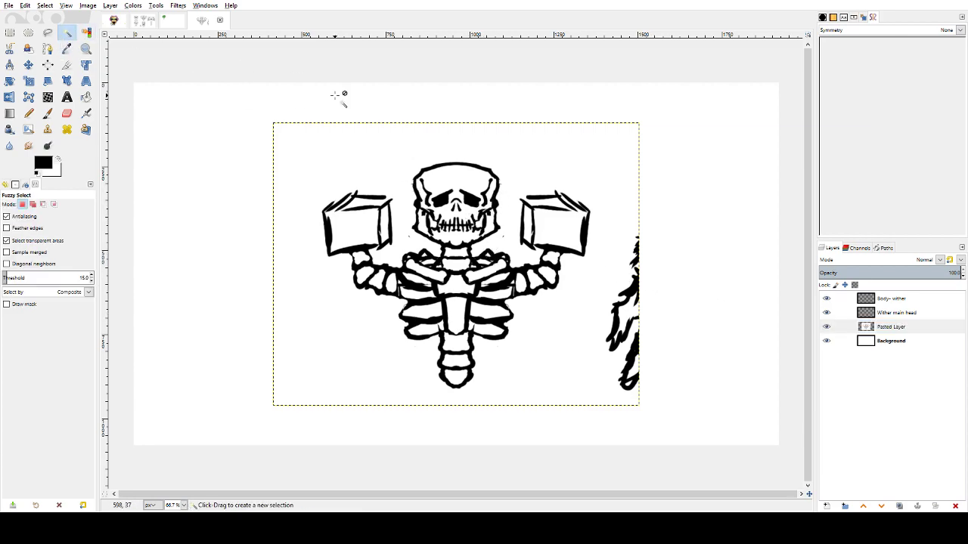
left_click(476, 167)
left_click(477, 168)
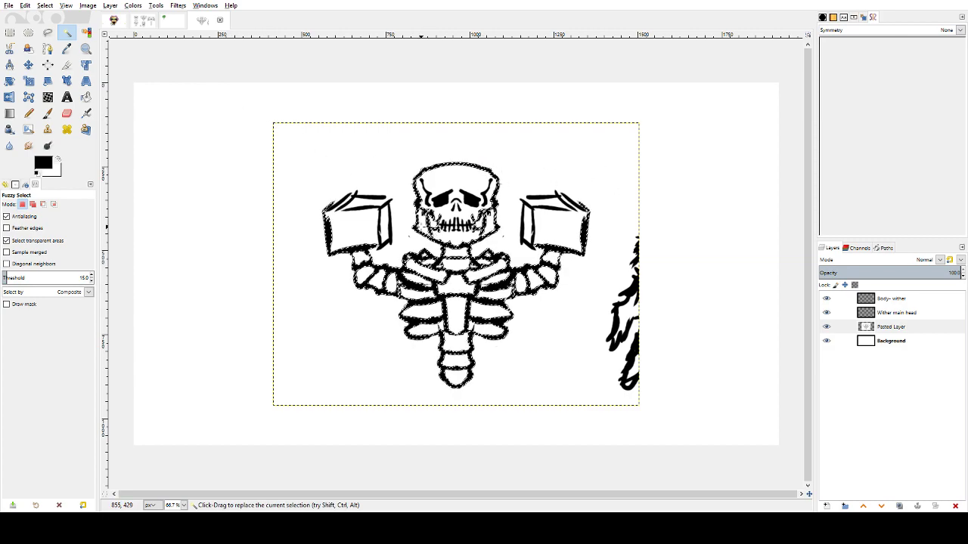
key("shift")
left_click(346, 202, "shift")
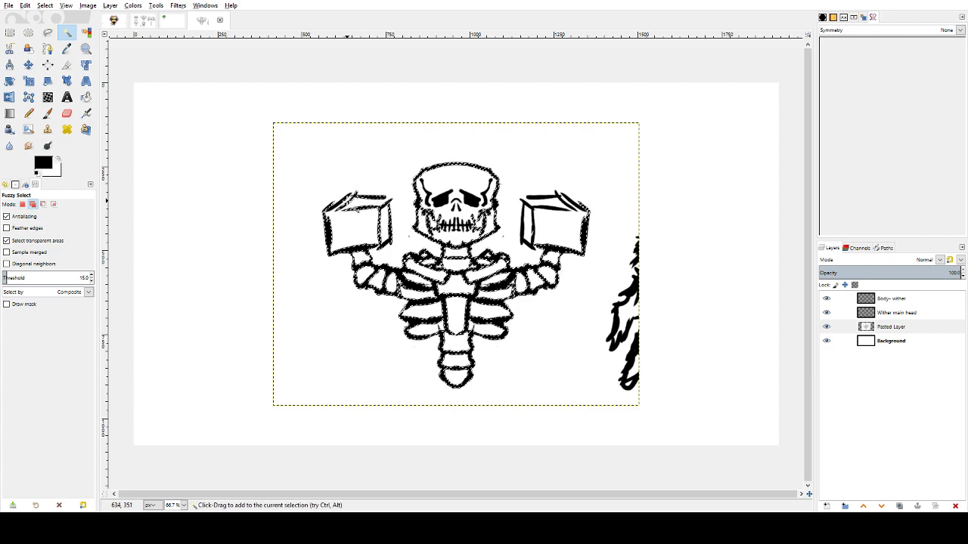
left_click(397, 212, "shift")
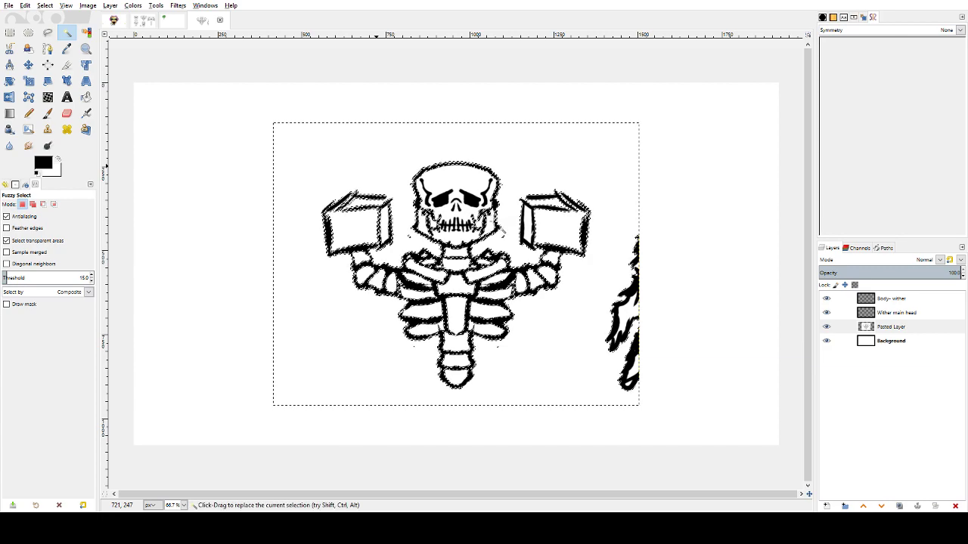
key("ctrl+a")
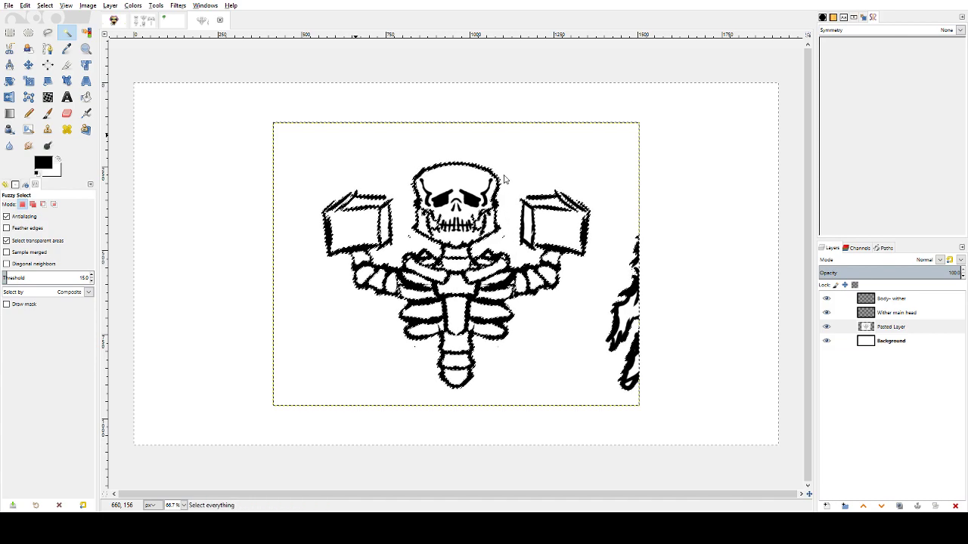
- Try editing the selection as a quick mask and showing only the pasted layer, and restore the inverted selection
key("shift+q")
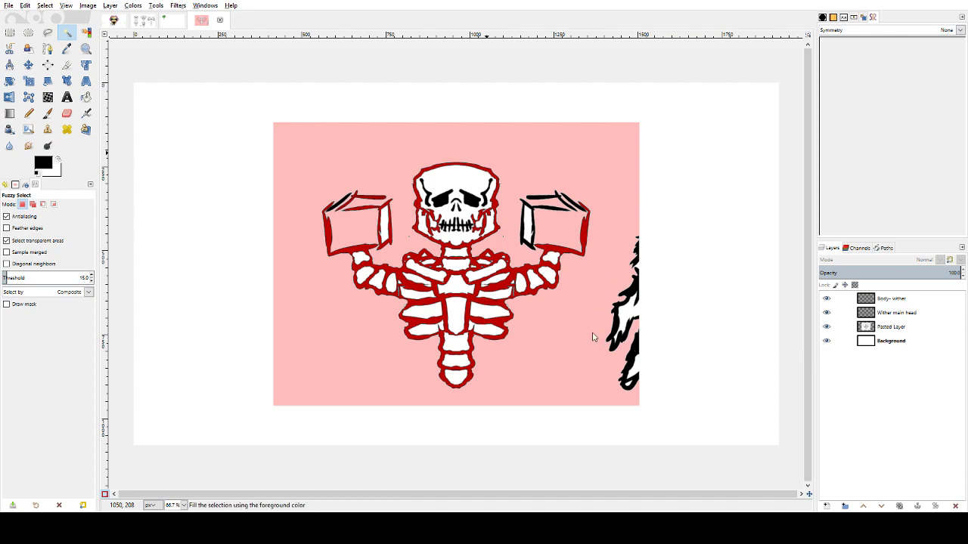
key("shift+q")
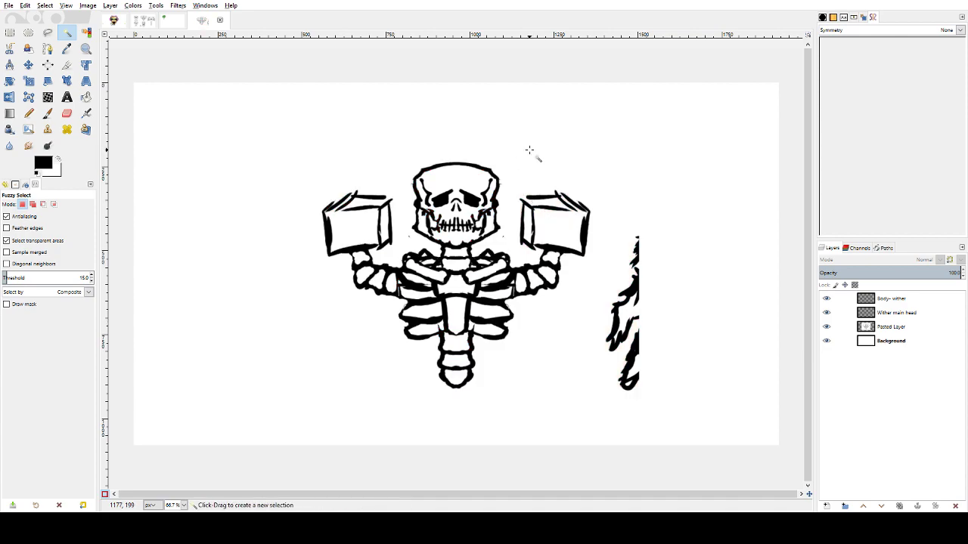
left_click(886, 333)
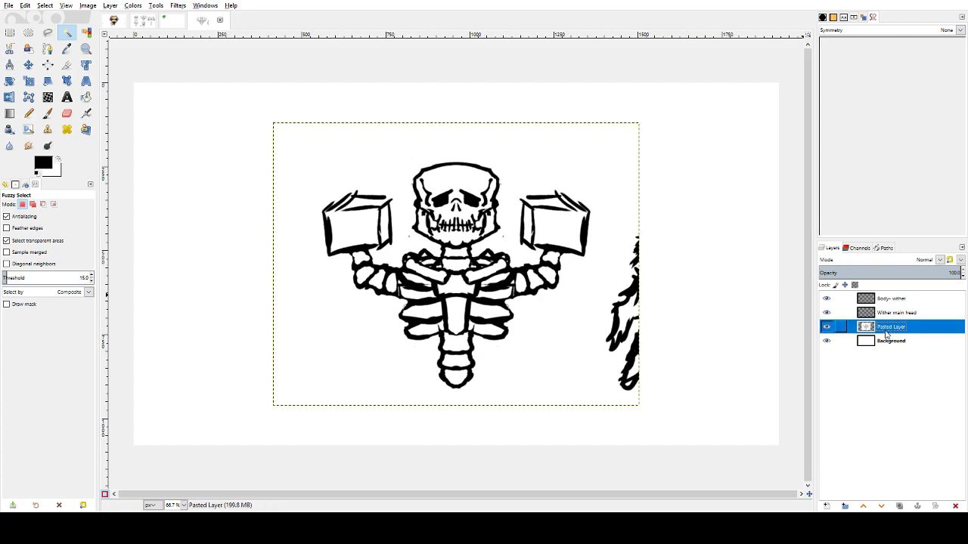
left_click(826, 326, "shift")
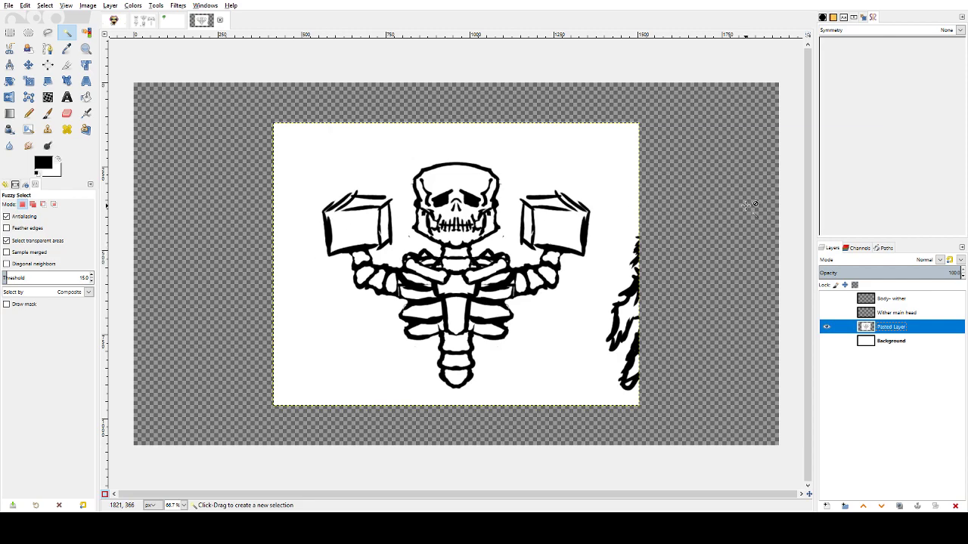
key("ctrl+z")
left_click_drag(717, 240, 665, 242)
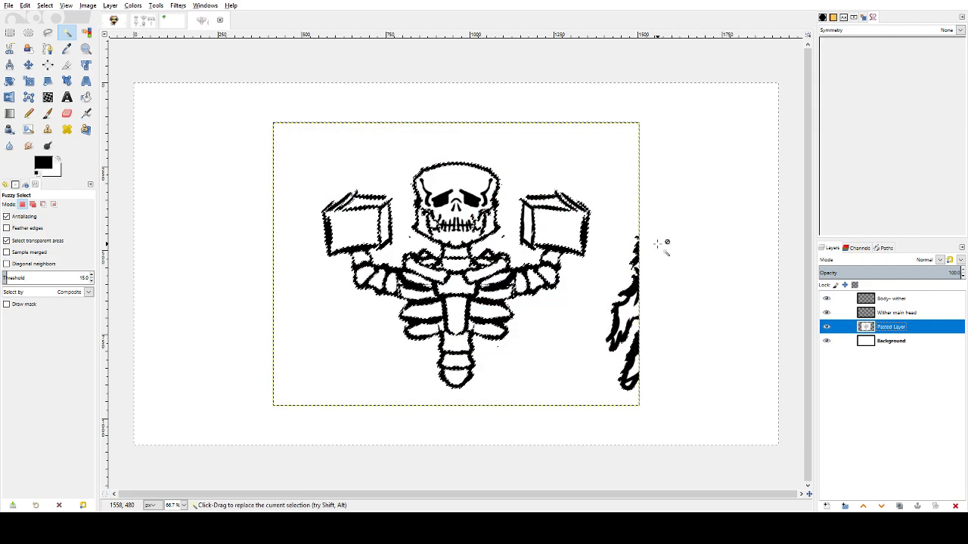
- Delete the contents of the inverted selection from the pasted skeleton layer
right_click(364, 143)
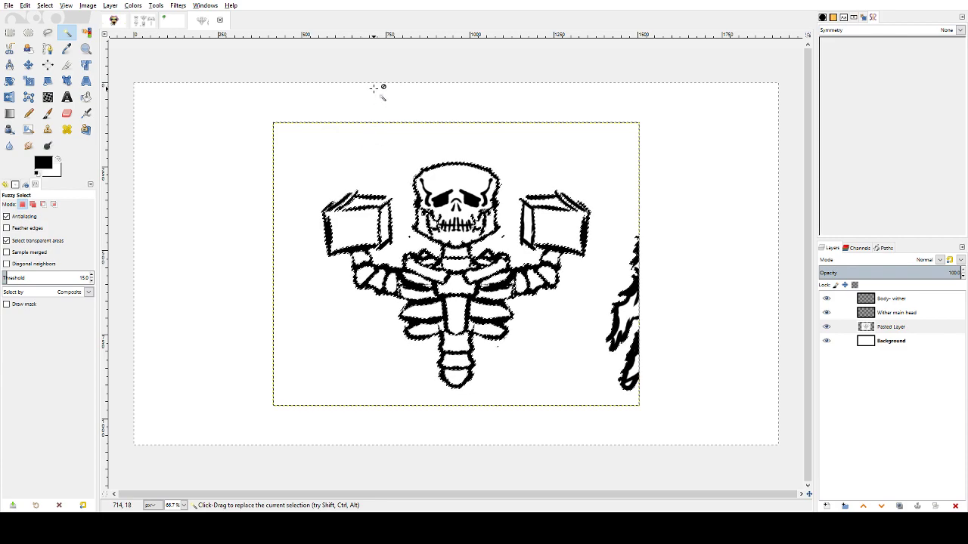
key("Delete")
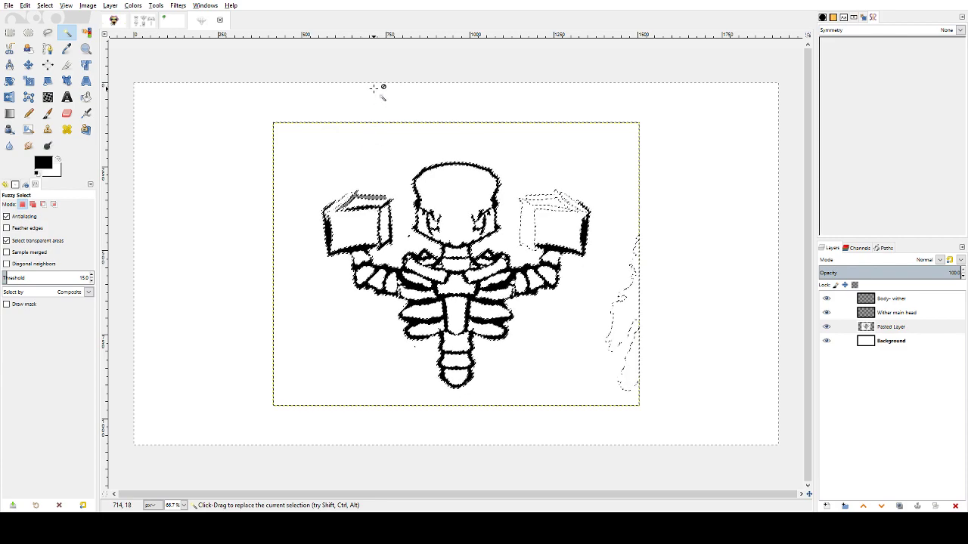
- Undo the deletion from the pasted skeleton layer, and fade that layer to a light gray guide for painting on the Body- wither layer
key("ctrl+z")
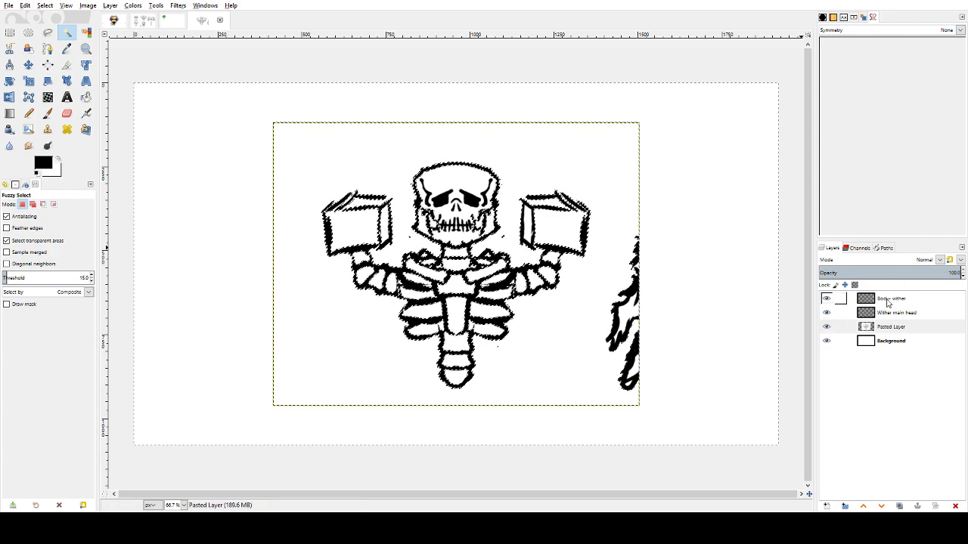
left_click(888, 303)
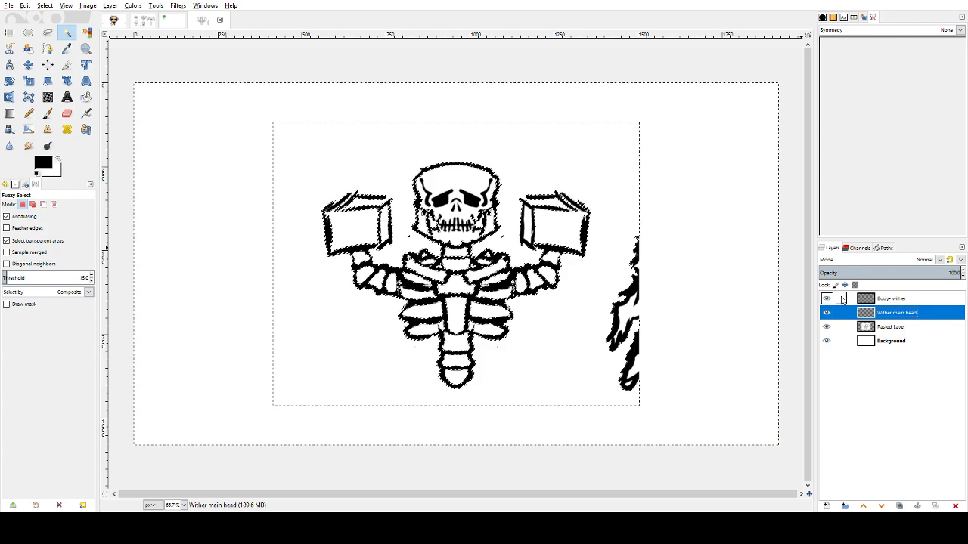
key("p")
key("x")
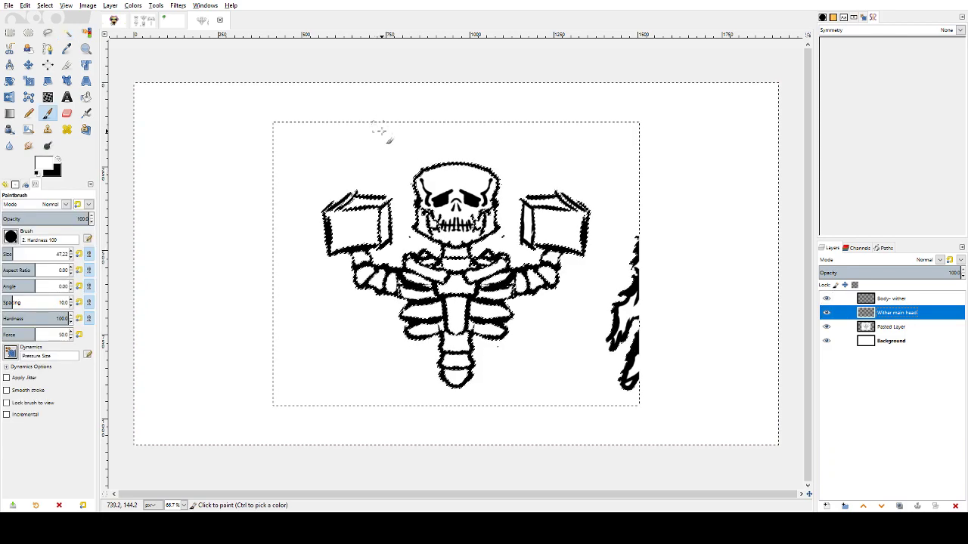
left_click(839, 327)
left_click_drag(957, 272, 889, 272)
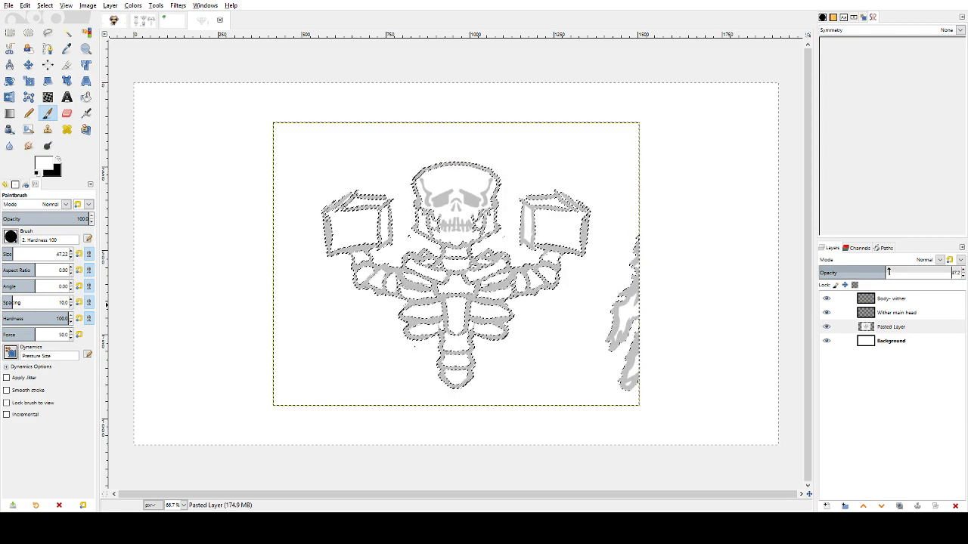
left_click(887, 299)
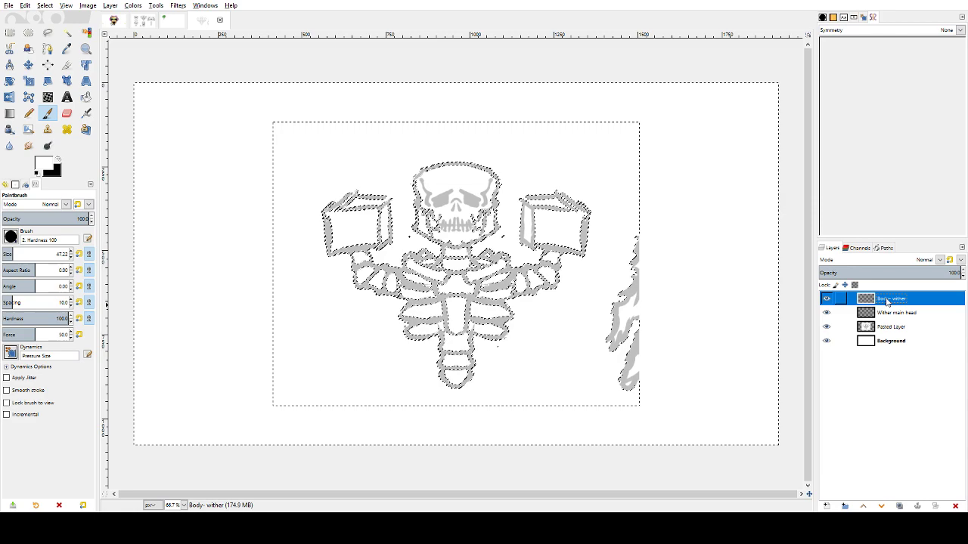
- Try painting the skull's upper outline in white and in black within the current selection on the Body- wither layer, and undo the strokes
left_click(45, 117)
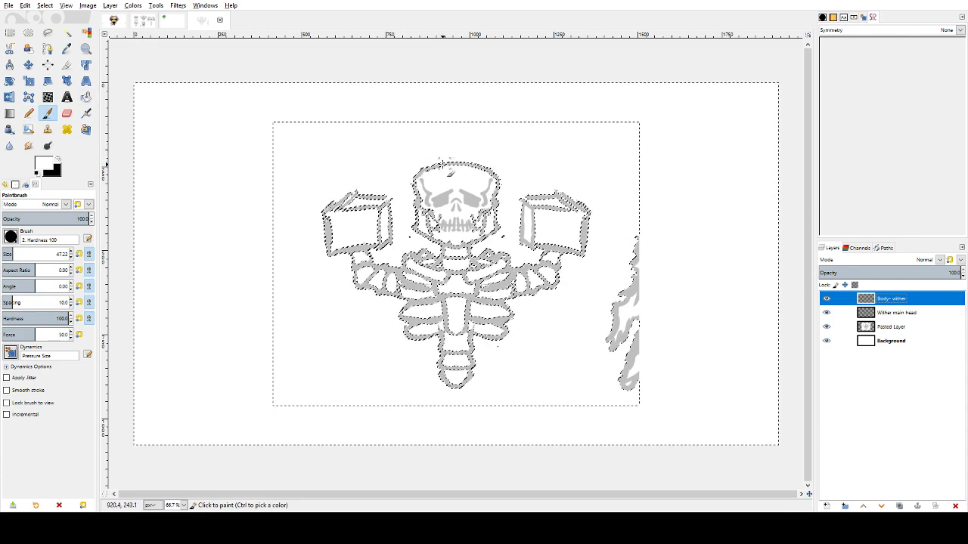
left_click(452, 169)
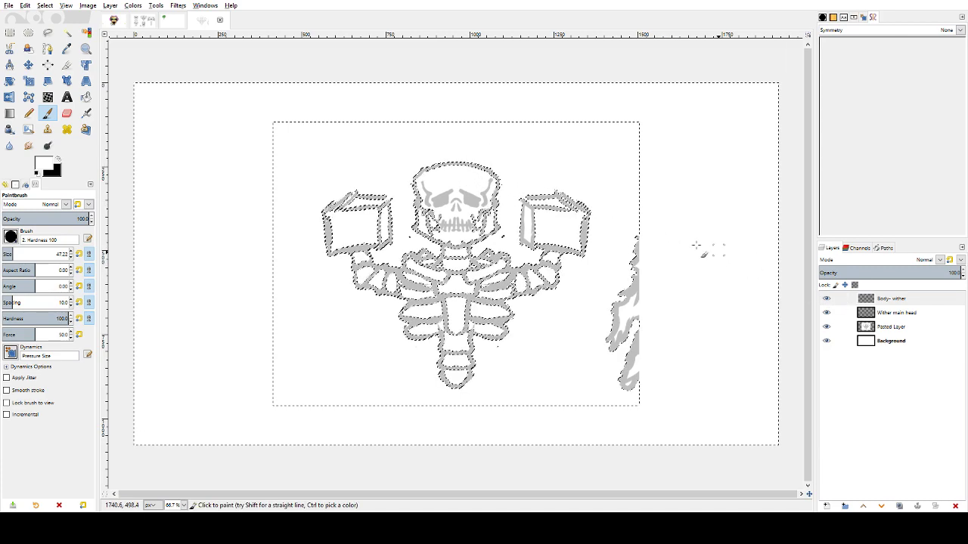
left_click(61, 158)
key("ctrl+comma")
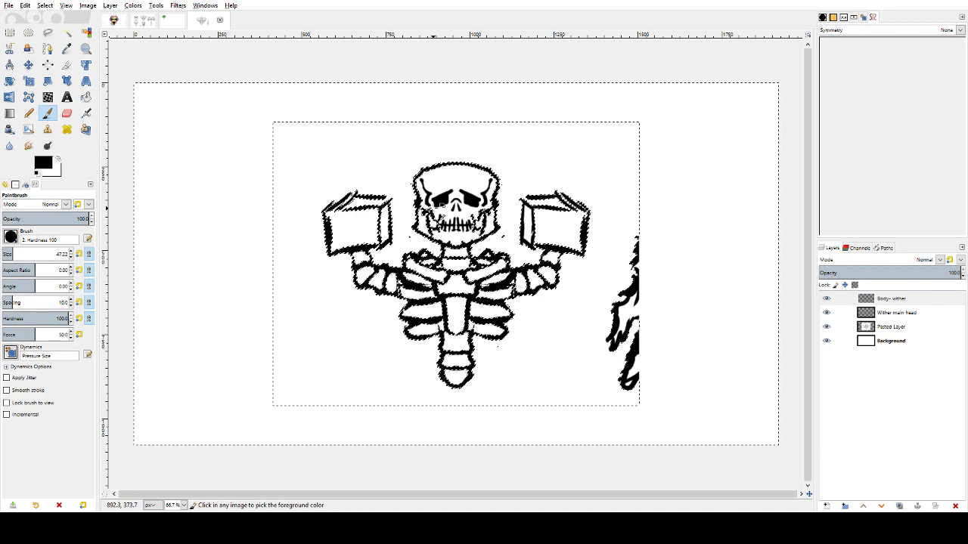
key("ctrl+z")
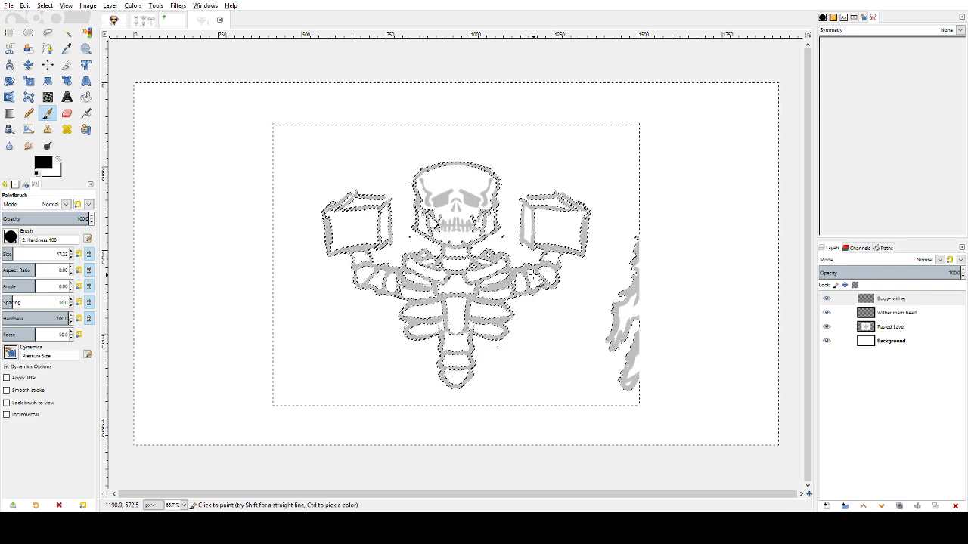
mouse_move(441, 166)
left_mouse_down()
mouse_move(412, 171)
mouse_move(454, 160)
left_mouse_up()
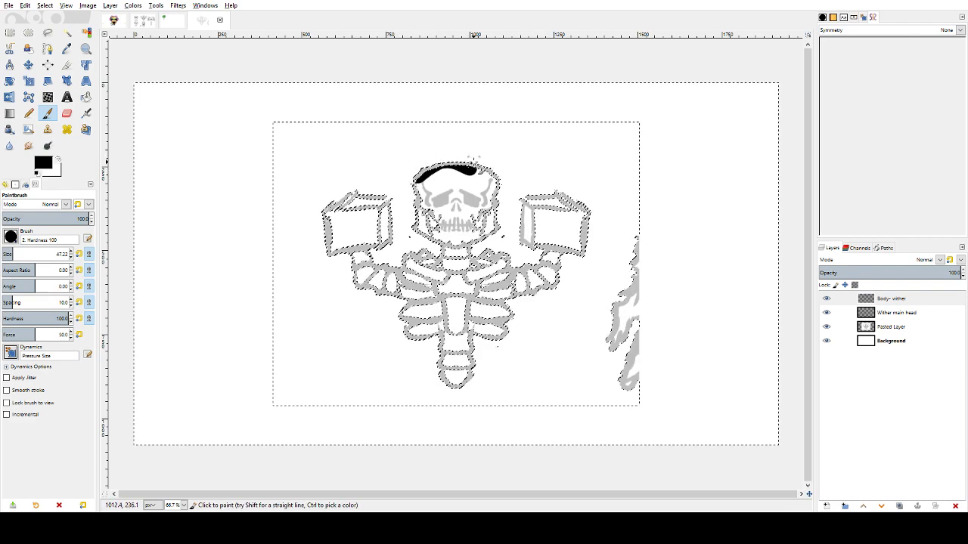
key("ctrl+z")
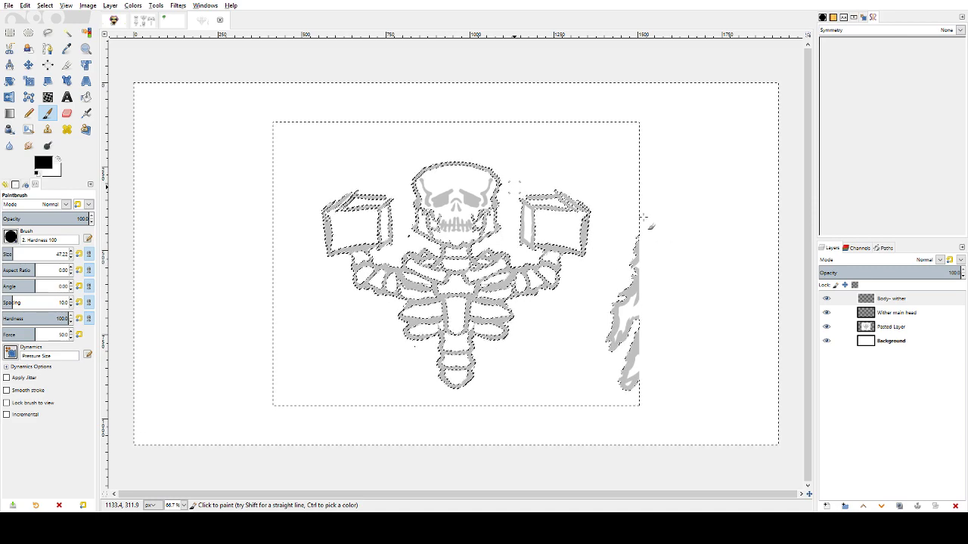
- Try painting black around the skull on the Body- wither layer with the selection inverted
key("u")
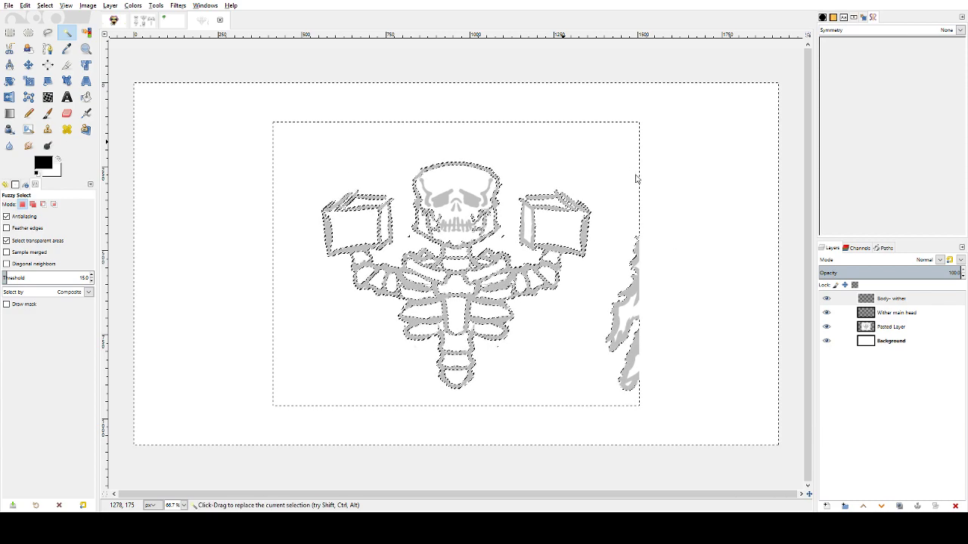
left_click(669, 202)
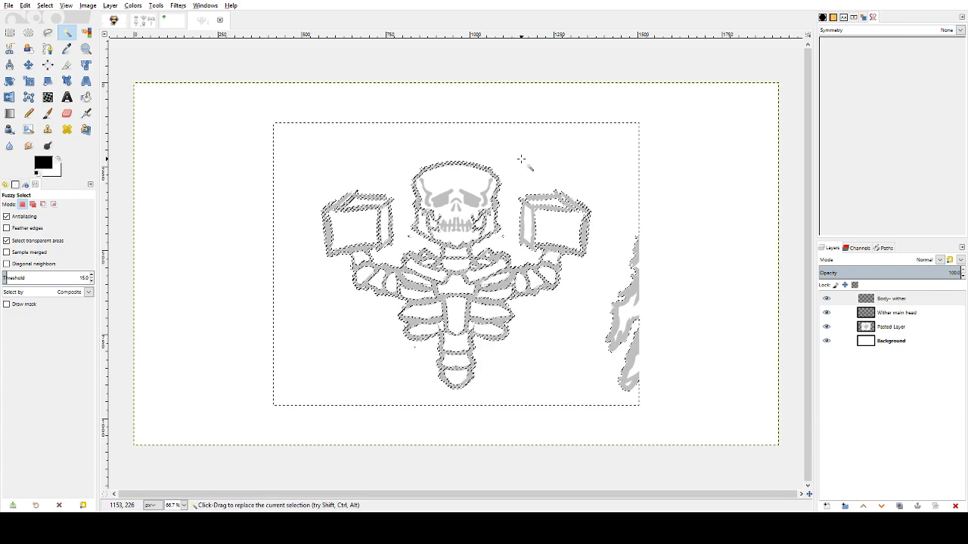
key("p")
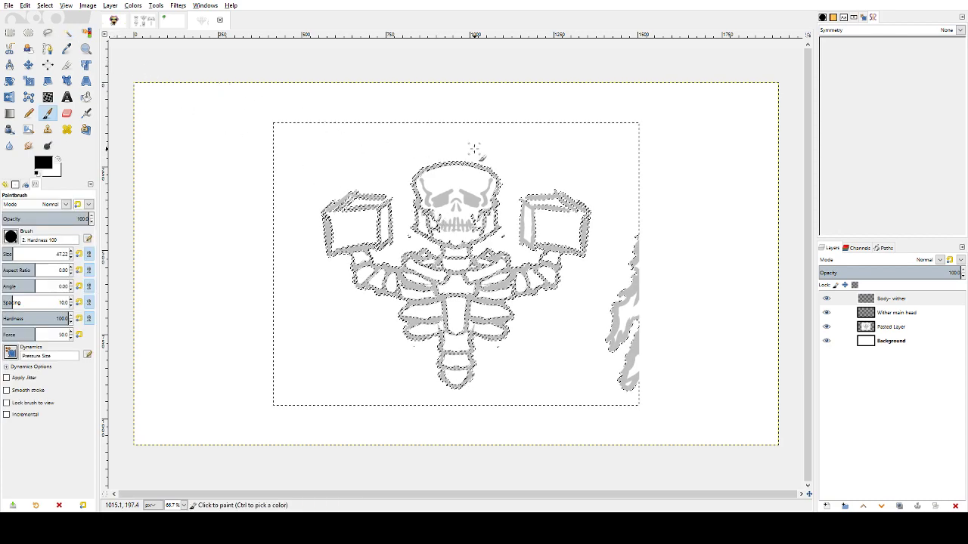
mouse_move(473, 153)
left_mouse_down()
mouse_move(445, 173)
mouse_move(443, 157)
mouse_move(428, 170)
mouse_move(481, 159)
mouse_move(431, 177)
mouse_move(430, 223)
mouse_move(496, 202)
mouse_move(499, 215)
mouse_move(485, 238)
mouse_move(486, 214)
left_mouse_up()
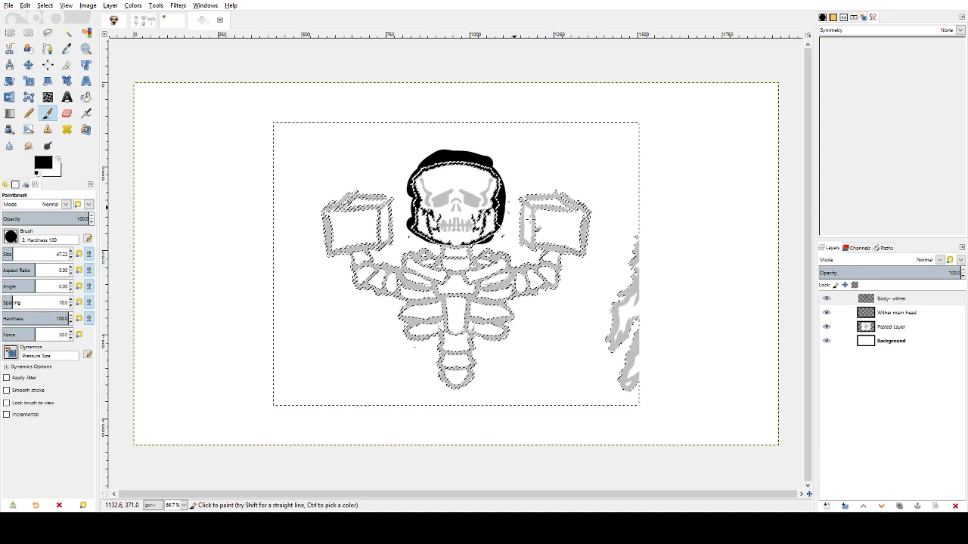
- Check the black paint with lower layers toggled and the selection cleared, and undo the paint around the skull
left_click(826, 312)
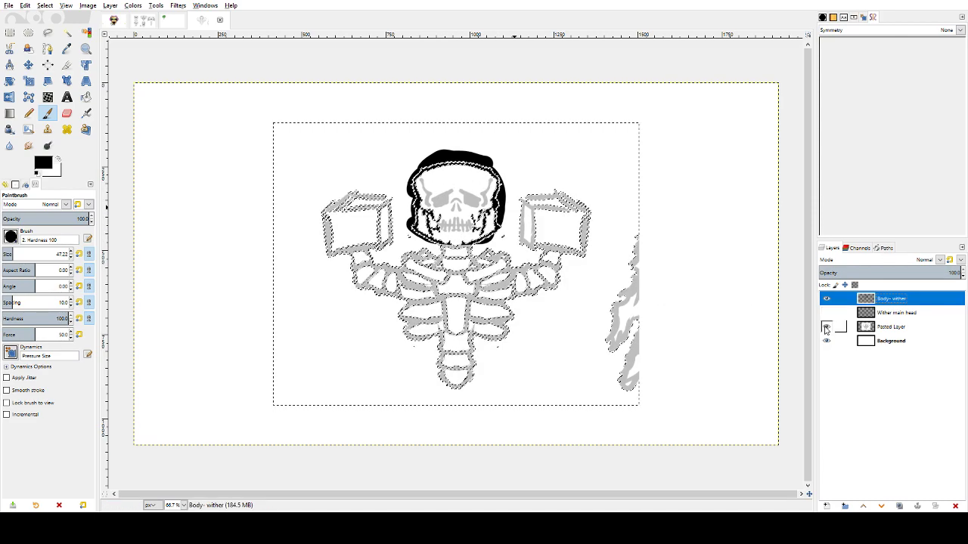
mouse_move(825, 328)
left_mouse_down()
mouse_move(826, 342)
mouse_move(832, 310)
left_mouse_up()
key("u")
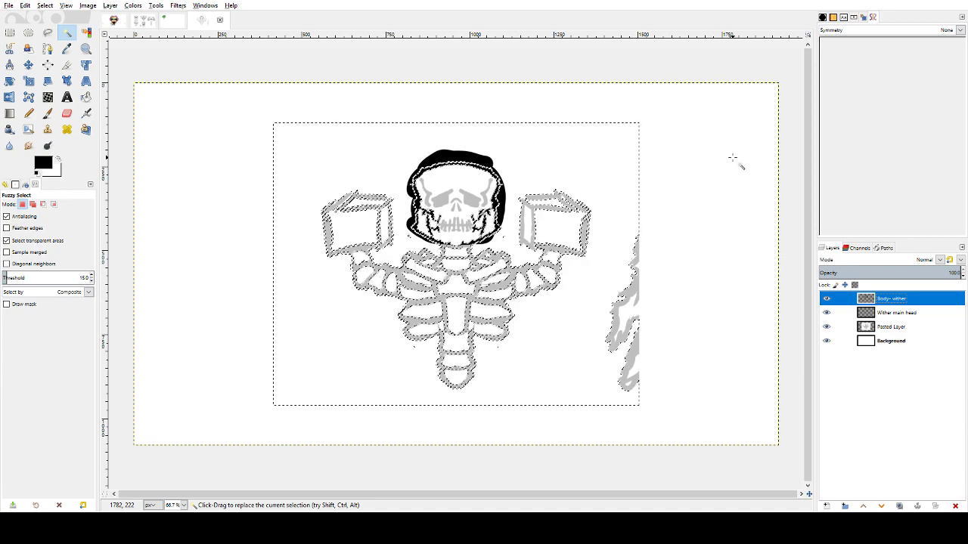
key("p")
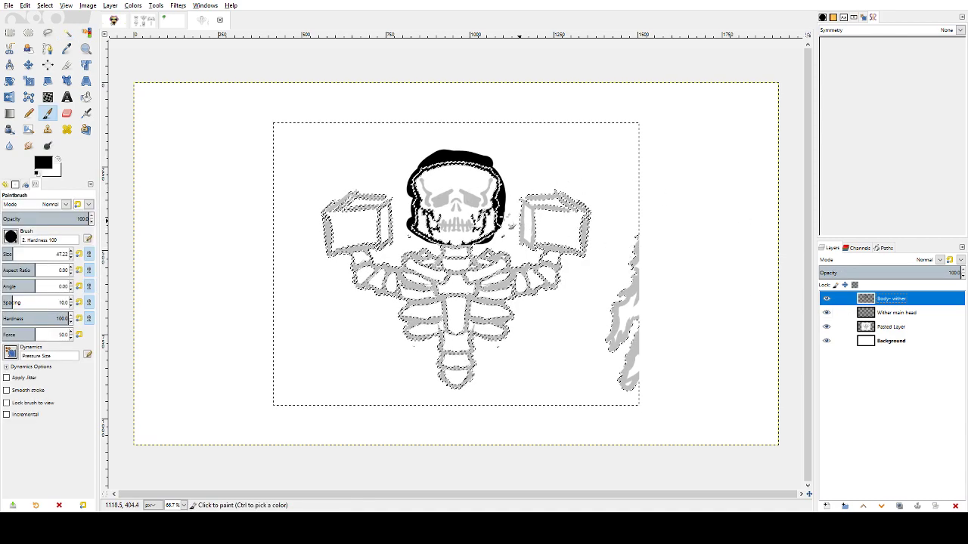
key("ctrl+shift+a")
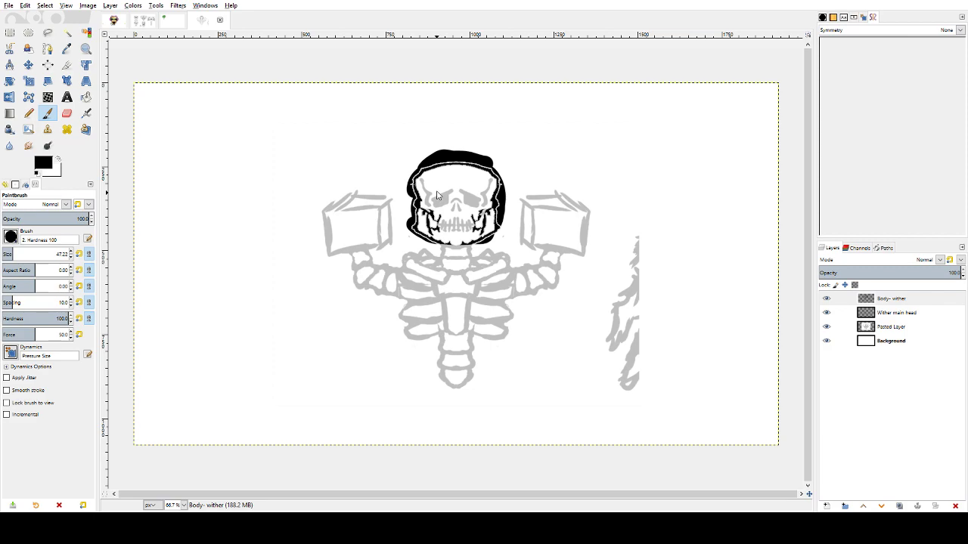
key("ctrl+z")
key("u")
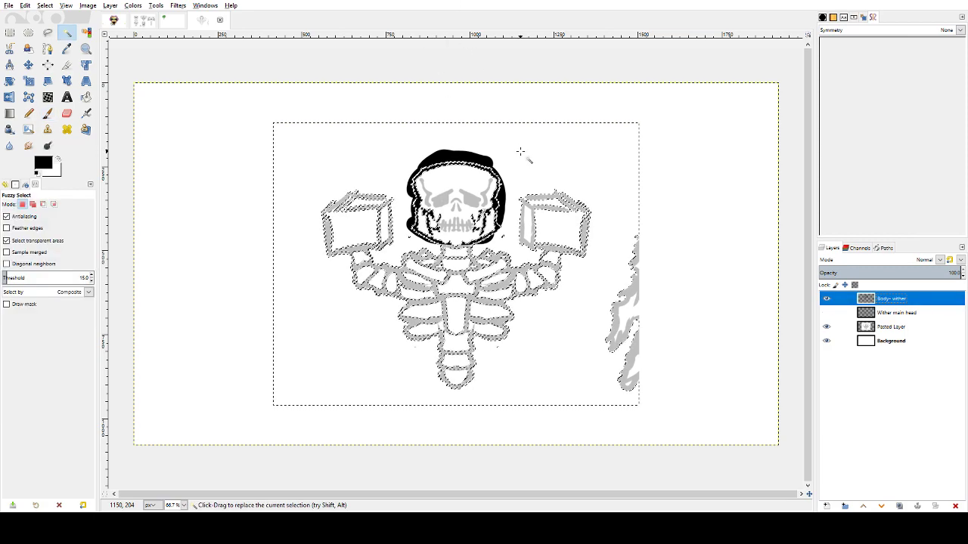
key("ctrl+z")
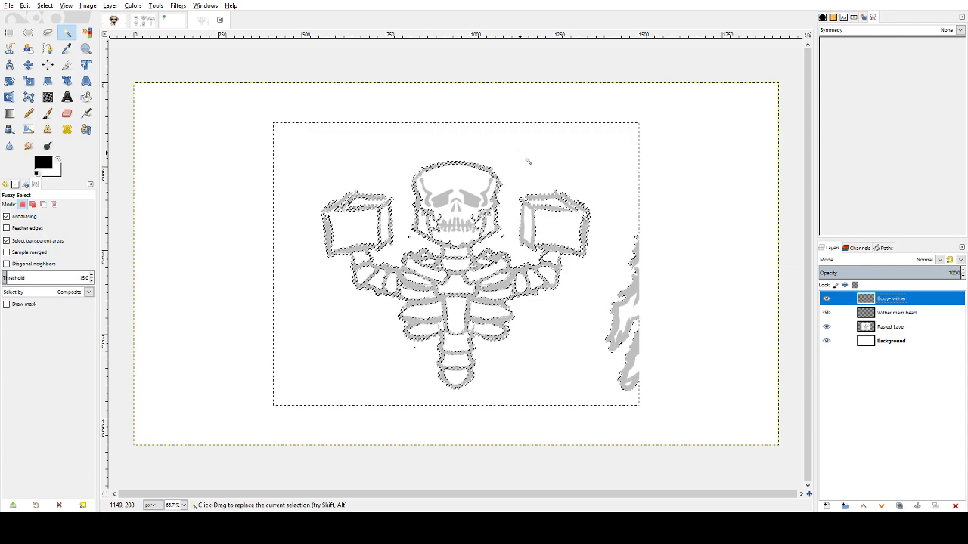
- Clear the selection, and try a freehand black Paintbrush stroke along the top of the skull before undoing it
key("shift+ctrl+a")
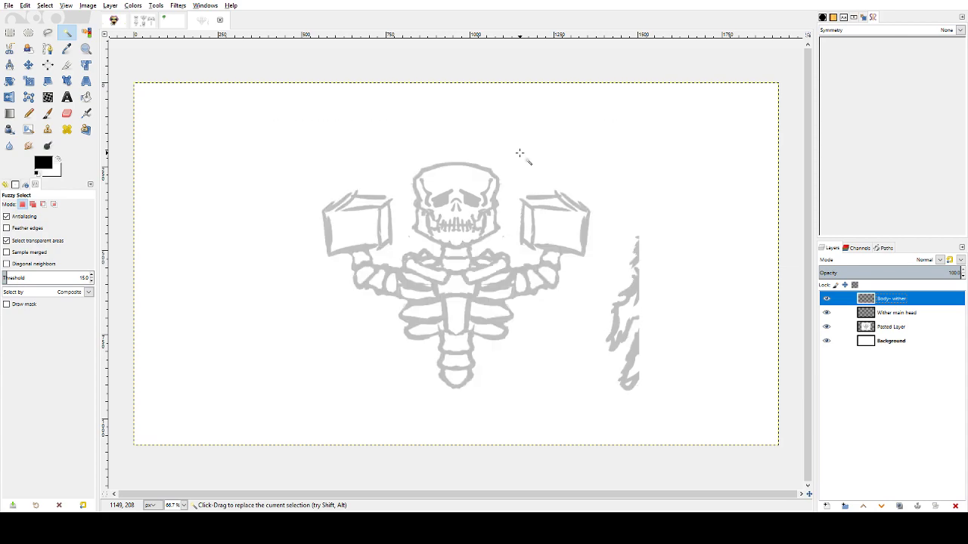
key("p")
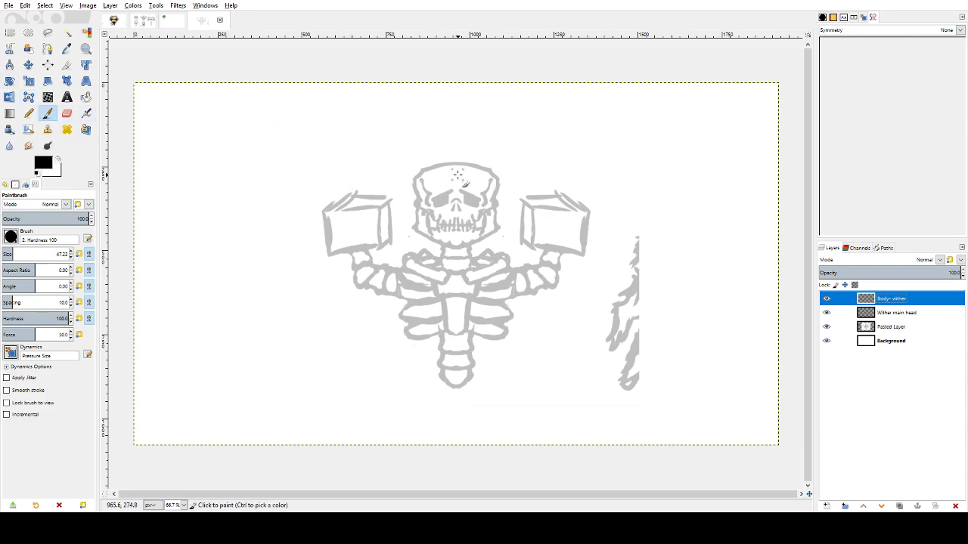
key("space")
left_click_drag(454, 164, 433, 166)
key("ctrl+z")
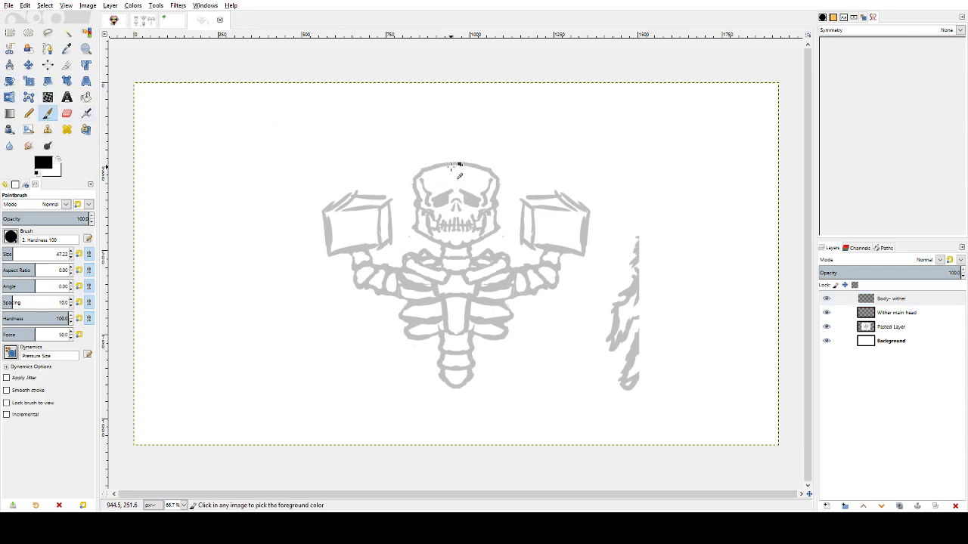
- Turn on Mirror painting symmetry with Vertical Symmetry enabled
left_click(960, 30)
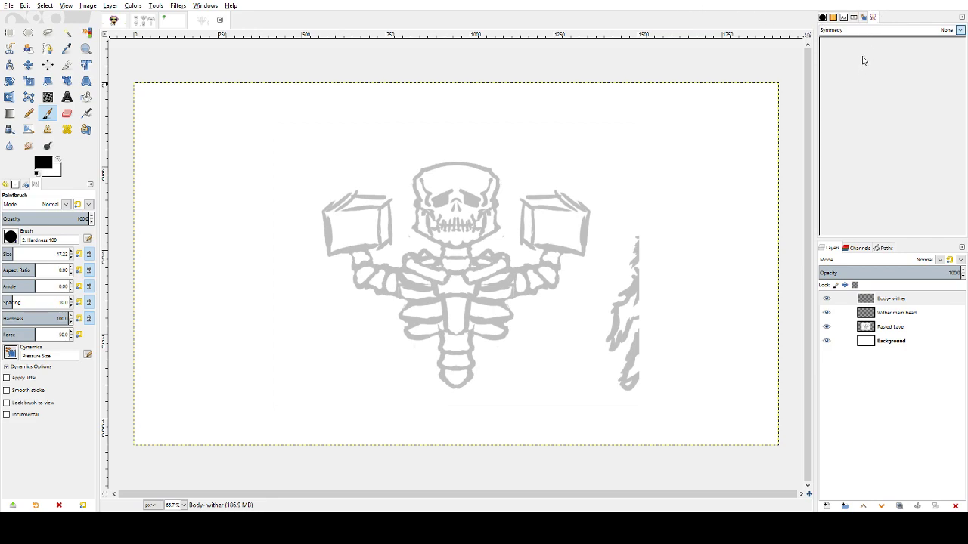
left_click(866, 61)
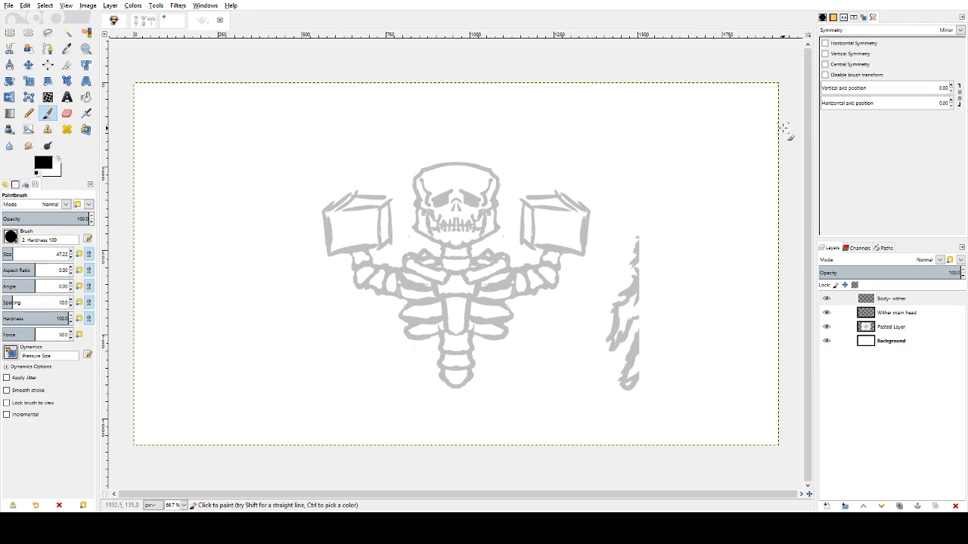
left_click(847, 56)
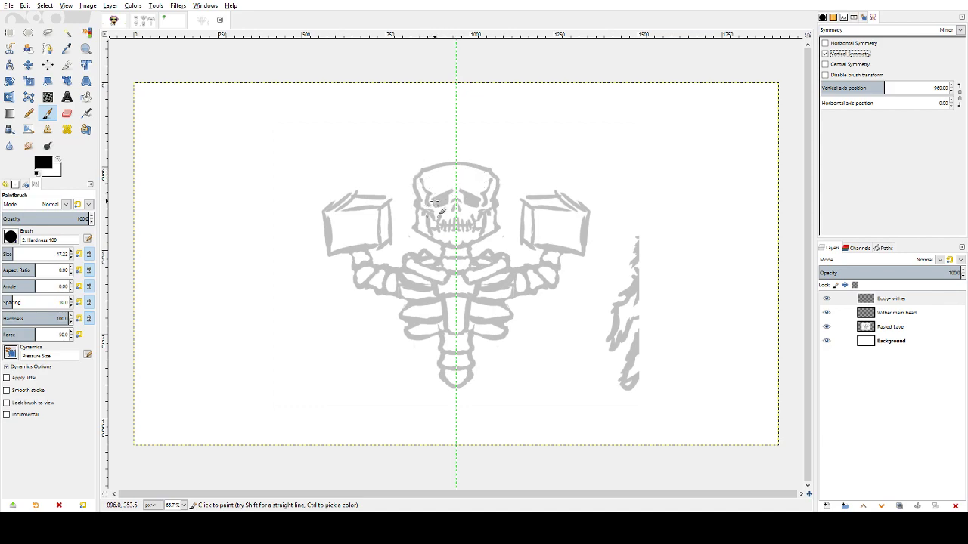
- Paint the skull's eye sockets, nose, brow lines and upper outline in black over the faded sketch with mirrored strokes
mouse_move(429, 178)
left_mouse_down()
mouse_move(429, 205)
mouse_move(451, 190)
mouse_move(438, 198)
mouse_move(450, 202)
left_mouse_up()
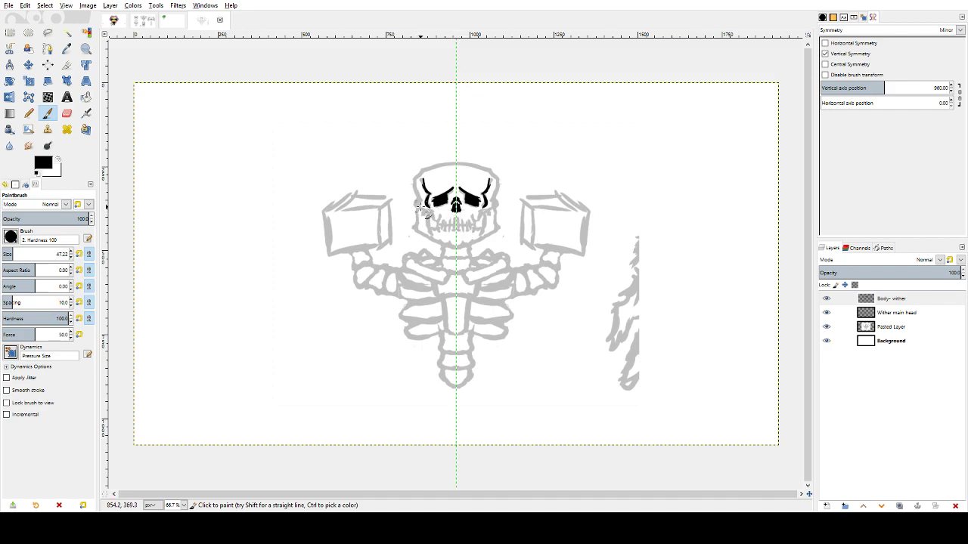
mouse_move(455, 162)
left_mouse_down()
mouse_move(425, 168)
mouse_move(417, 203)
mouse_move(428, 212)
left_mouse_up()
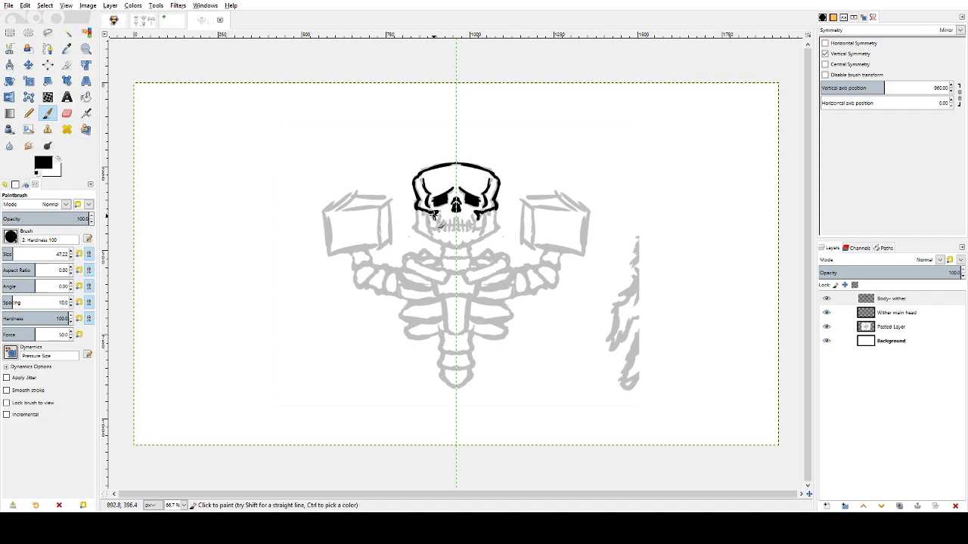
left_click_drag(430, 214, 423, 213)
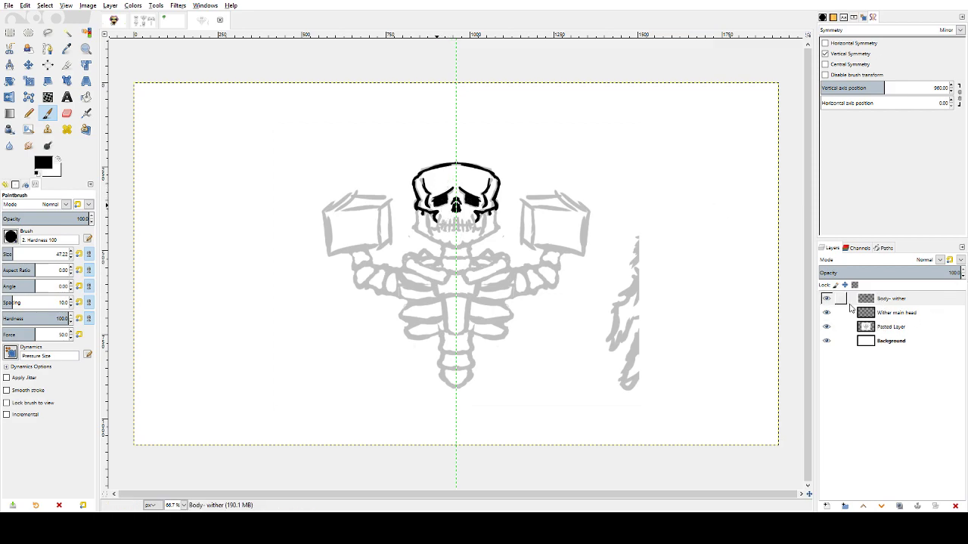
- Rename the Body- wither layer as "Top head wither"
double_click(889, 300)
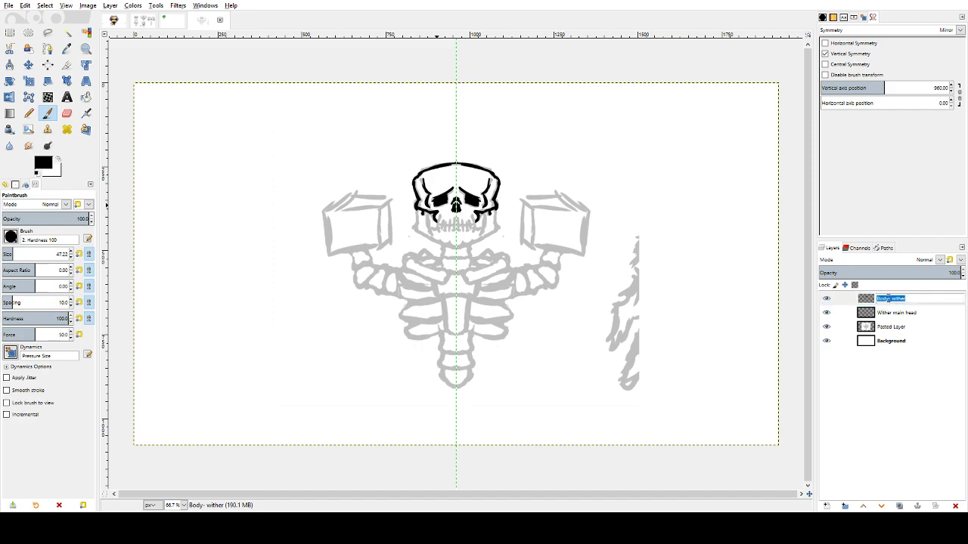
type("With")
type("ther")
key("Return")
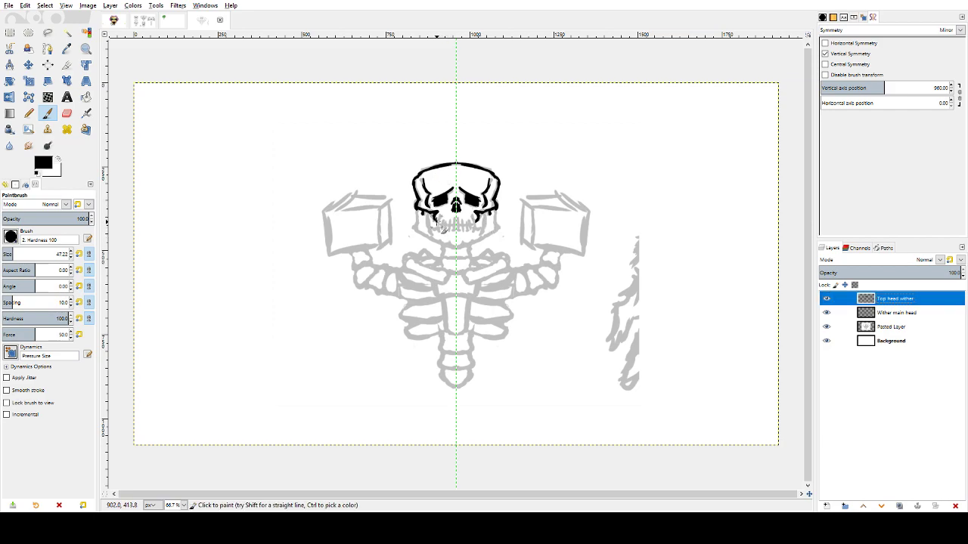
- Paint the skull's inner cheek lines and upper teeth in black with mirrored strokes, and tidy the cheek edges with the Eraser
left_click(434, 221)
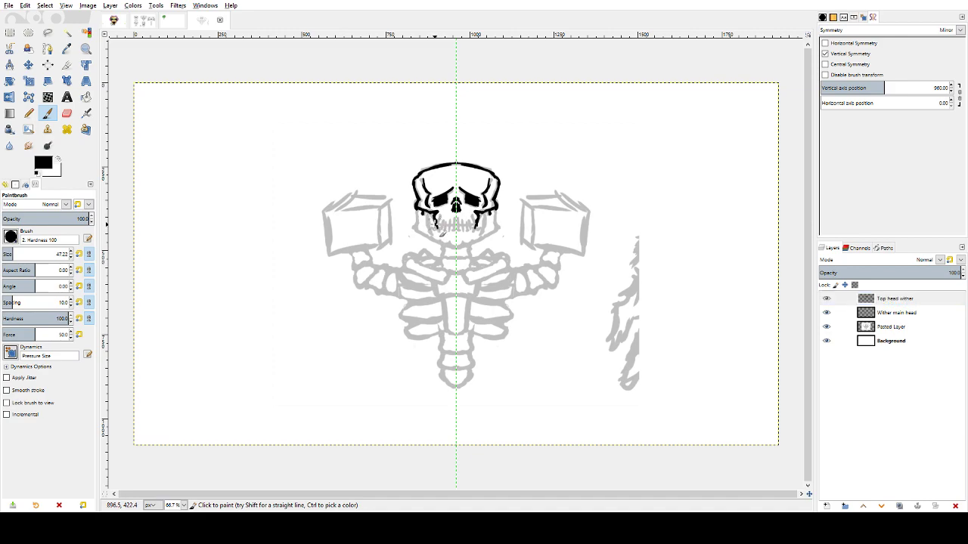
left_click_drag(437, 228, 449, 228)
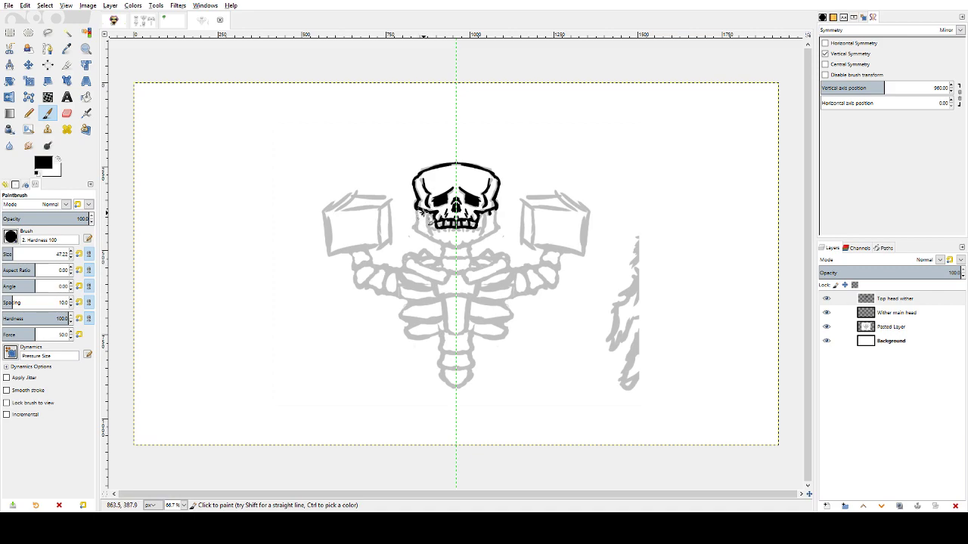
key("shift+e")
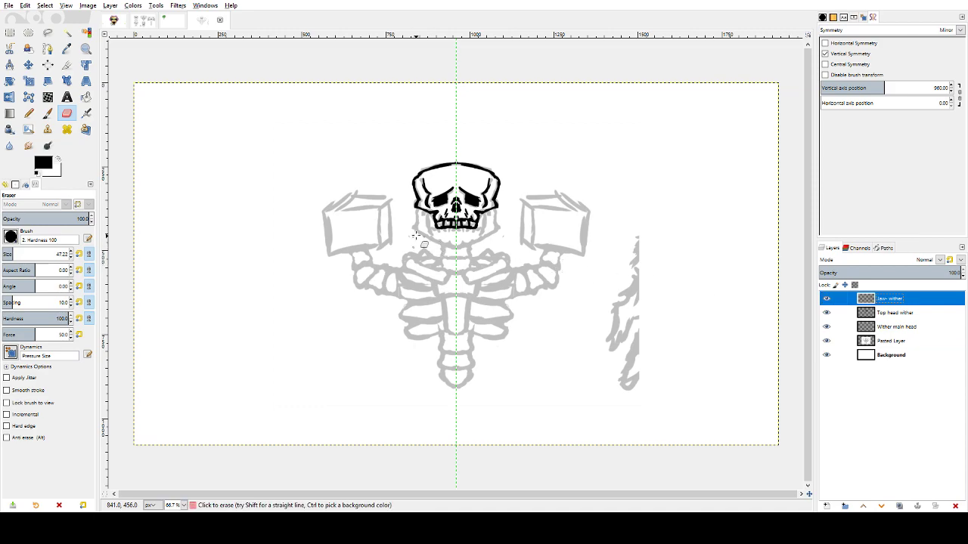
- Paint the jaw's outline and inner cheek edges in black with mirrored strokes on the Jaw- wither layer
left_click(420, 212)
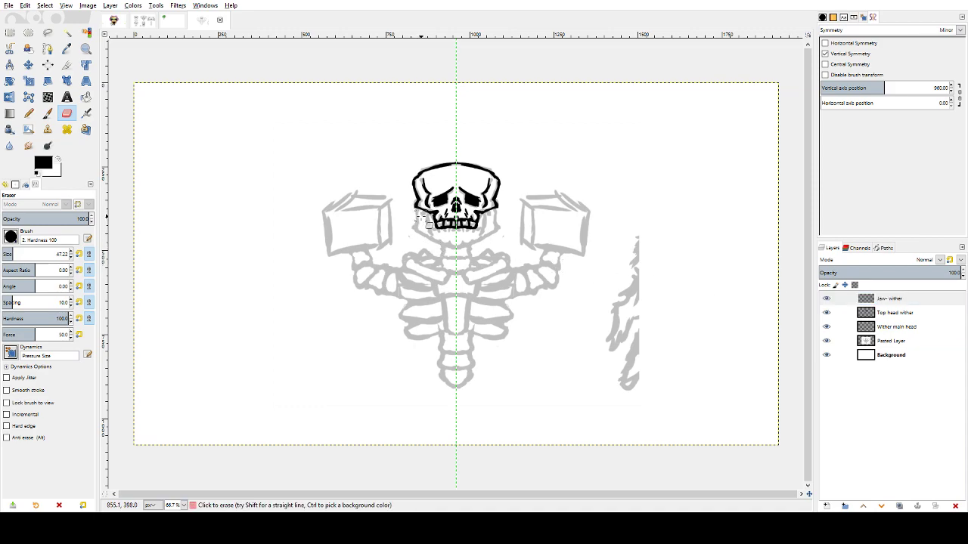
key("p")
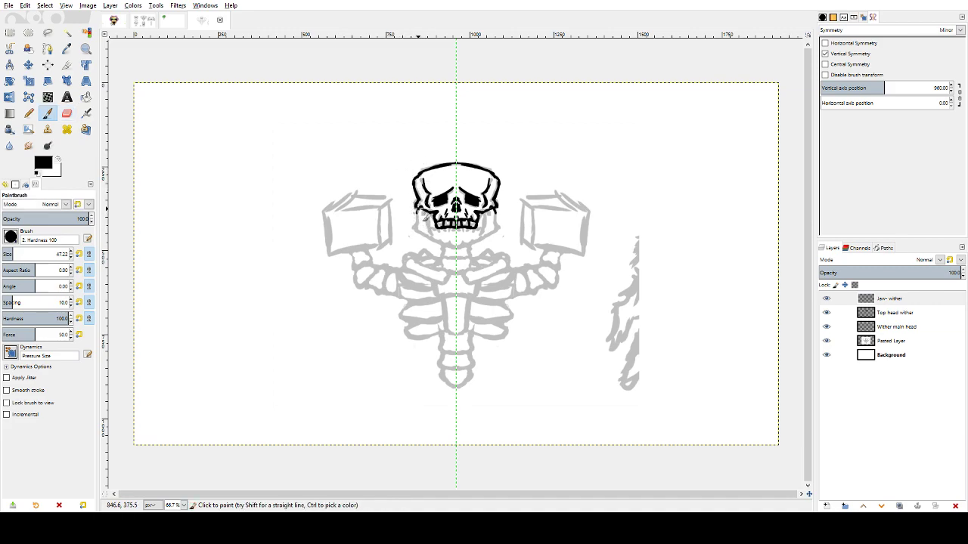
left_click_drag(414, 227, 457, 247)
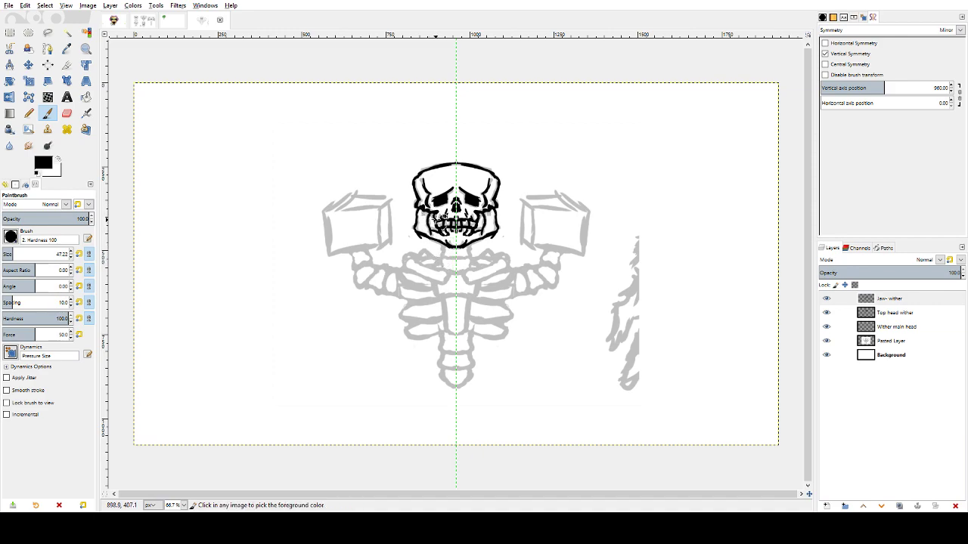
left_click_drag(422, 210, 428, 211)
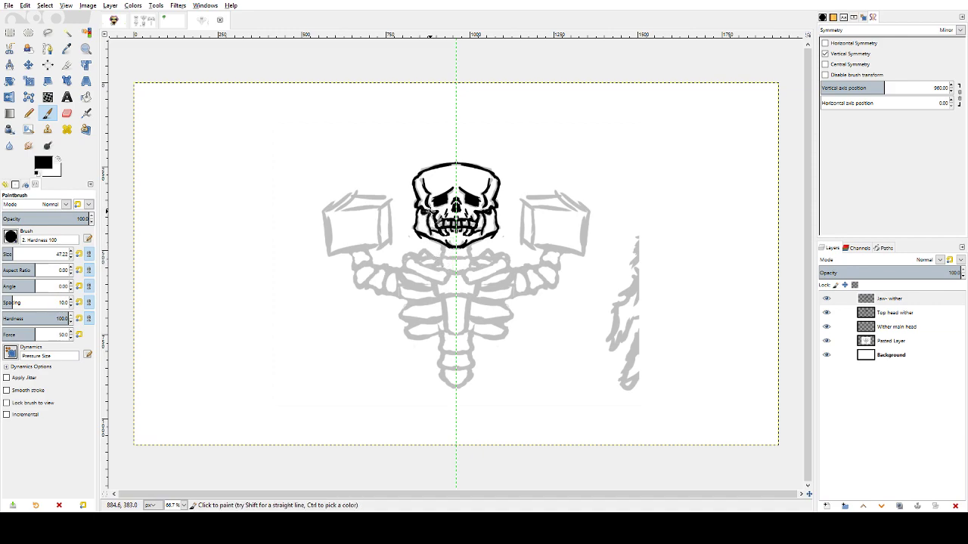
- Hide the Top head wither layer and paint the lower teeth in black with mirrored strokes on the Jaw- wither layer
left_click(827, 298)
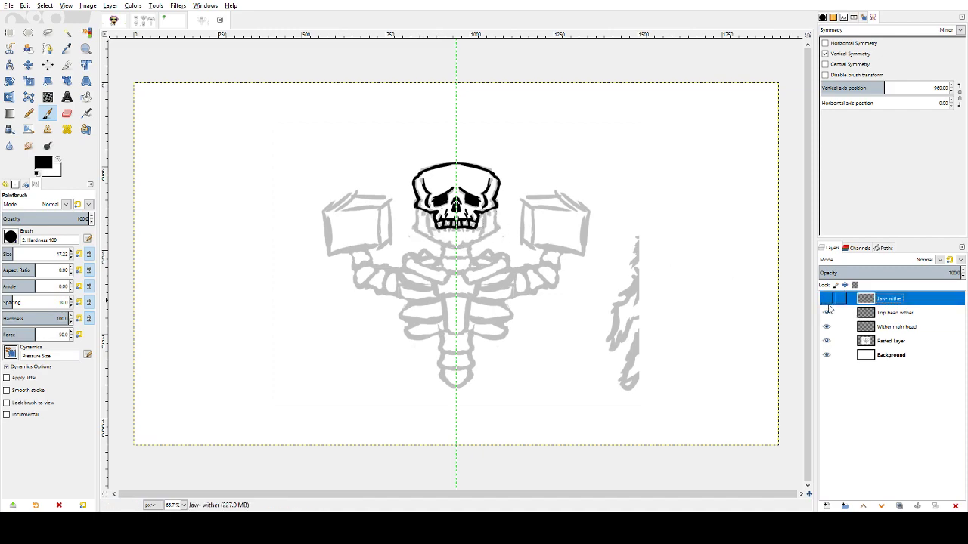
left_click(826, 313)
left_click(826, 312)
left_click(827, 312)
left_click(827, 298)
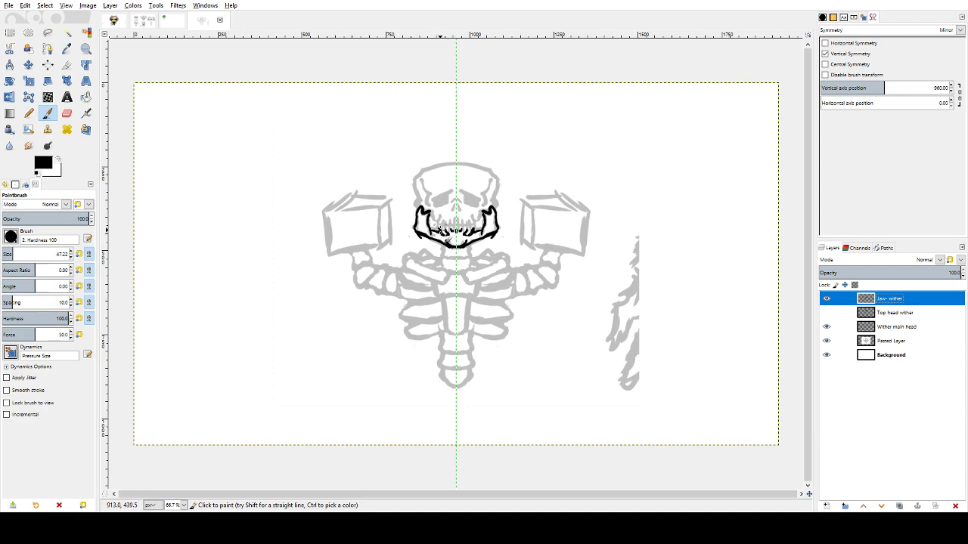
left_click(438, 225)
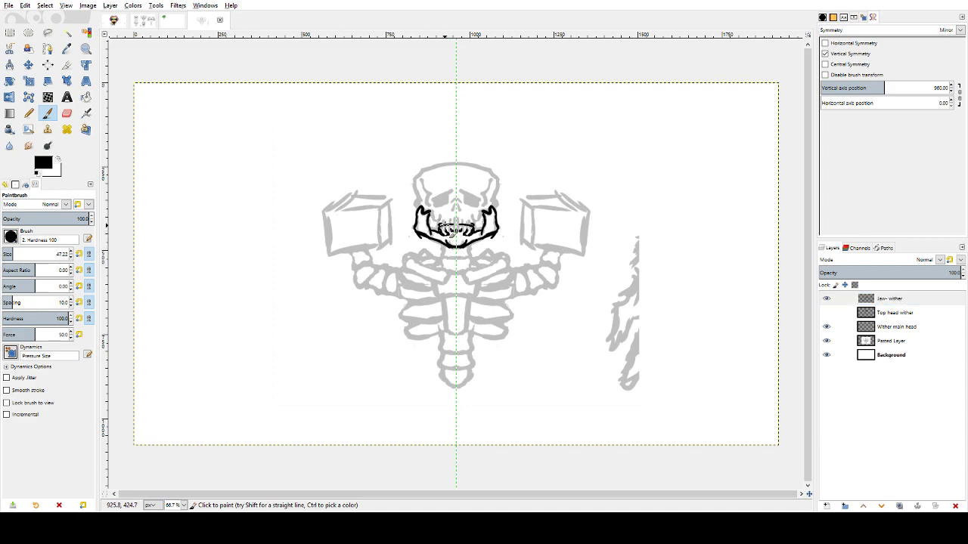
left_click_drag(468, 228, 447, 230)
- Examine the jaw line art and the sketch separately by toggling layer visibility, and show all layers again
left_click(827, 327)
left_click(826, 341)
left_click(826, 355)
left_click(826, 354)
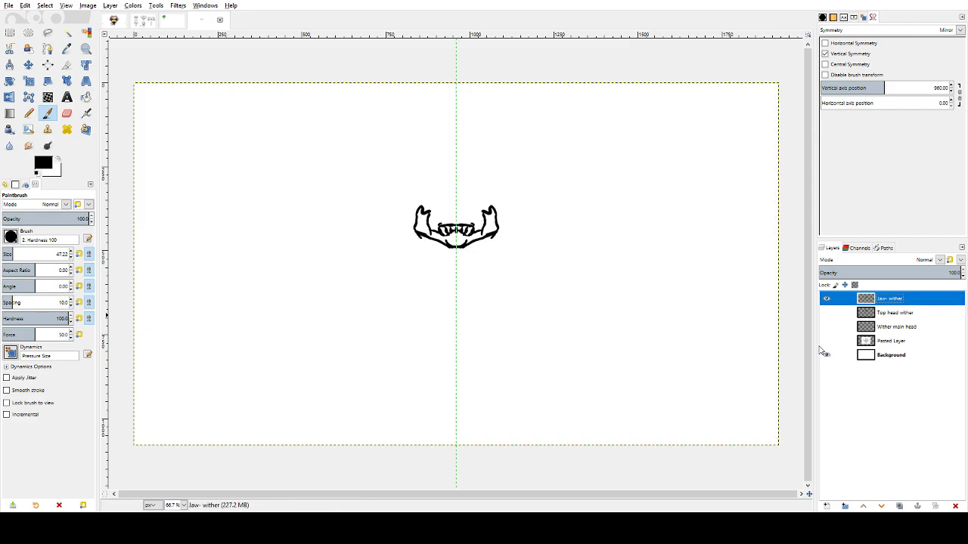
left_click(826, 299)
left_click(827, 313)
left_click(827, 313)
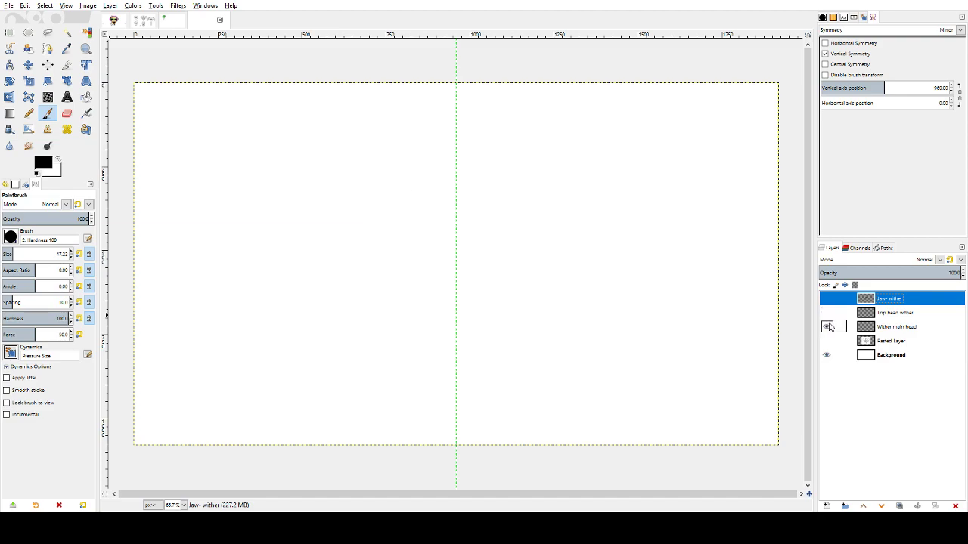
left_click(826, 340)
left_click(826, 354)
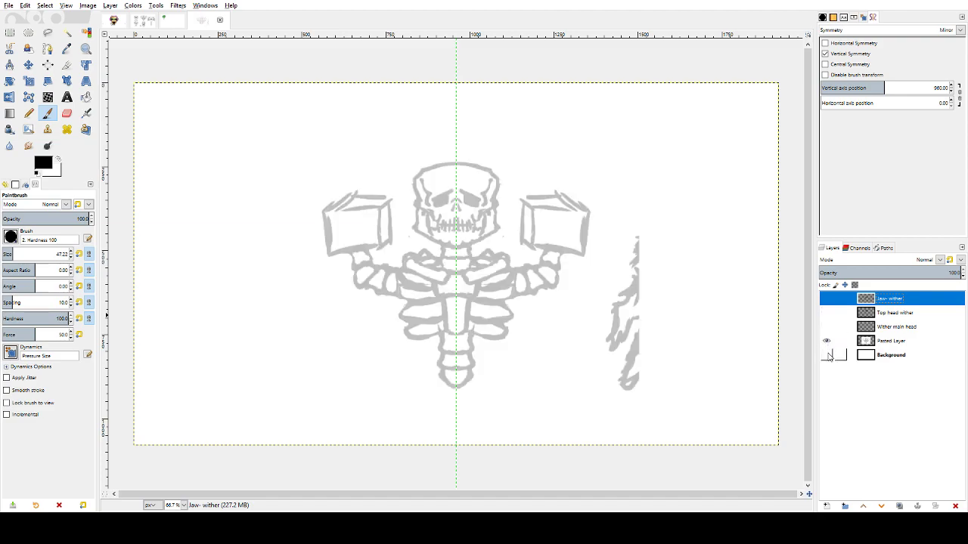
left_click(826, 354)
left_click(826, 327)
left_click(826, 312)
left_click(827, 299)
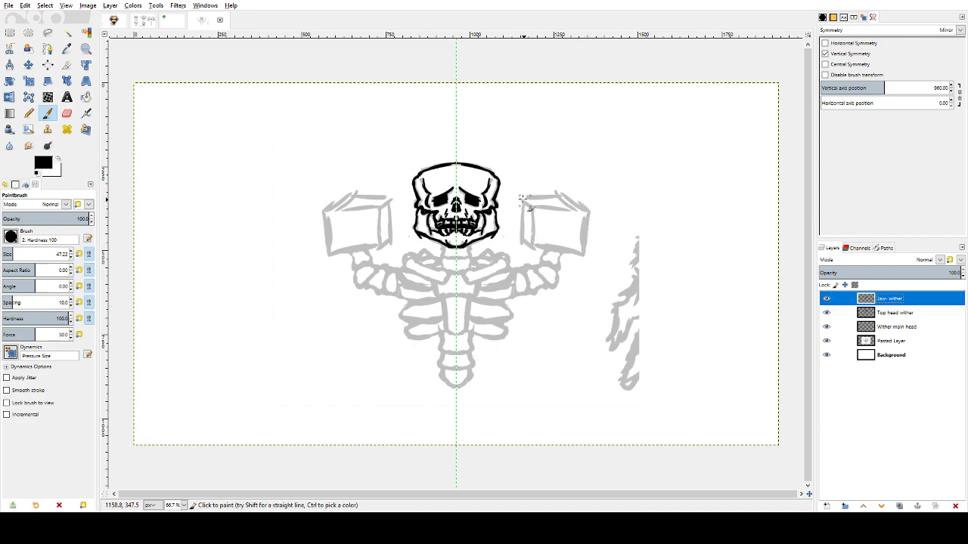
- Rename the Wither main head layer as "Body-wither"
double_click(894, 327)
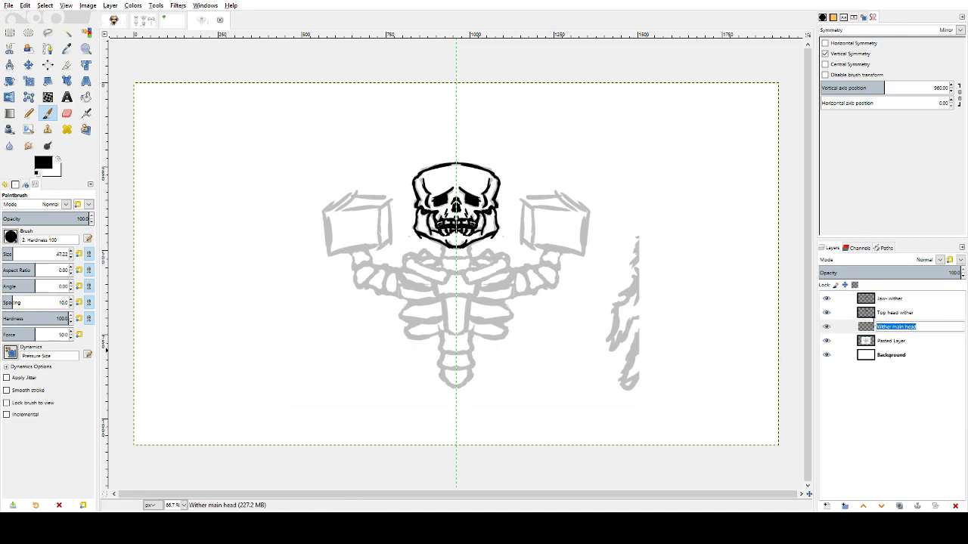
type("W")
type("ody-wither")
key("Return")
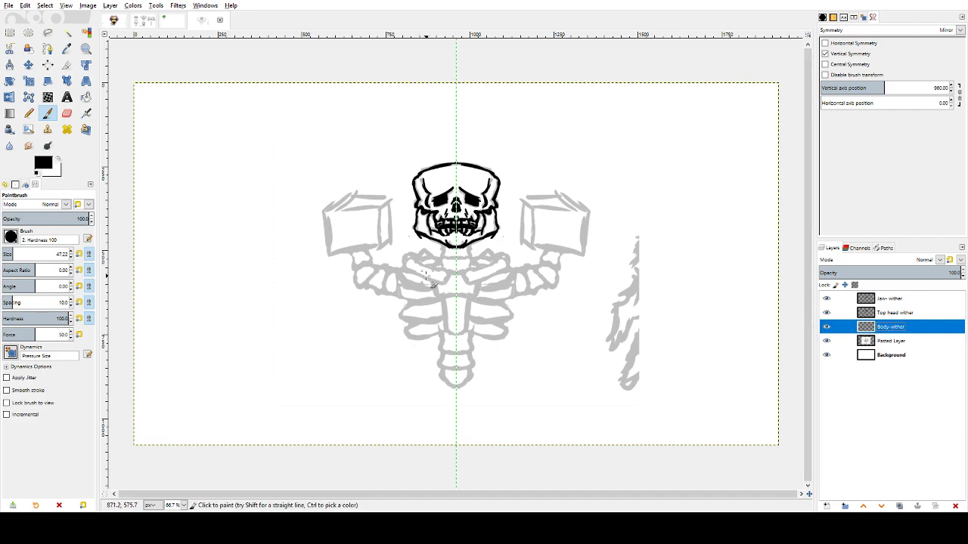
- Paint the collarbones, sternum and three pairs of ribs in black over the sketch with mirrored strokes on the Body-wither layer
mouse_move(463, 272)
left_mouse_down()
mouse_move(508, 267)
mouse_move(497, 278)
mouse_move(514, 277)
mouse_move(499, 257)
mouse_move(464, 269)
mouse_move(467, 287)
mouse_move(432, 285)
mouse_move(455, 299)
mouse_move(444, 285)
mouse_move(459, 273)
mouse_move(465, 308)
mouse_move(445, 301)
mouse_move(448, 309)
mouse_move(444, 296)
mouse_move(454, 323)
left_mouse_up()
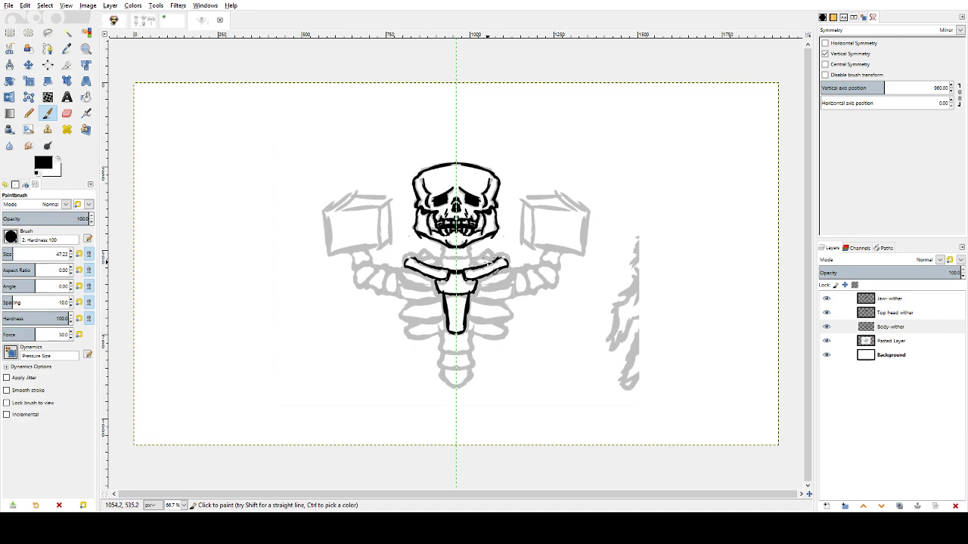
mouse_move(507, 261)
left_mouse_down()
mouse_move(505, 251)
mouse_move(481, 254)
mouse_move(488, 263)
mouse_move(443, 259)
mouse_move(465, 257)
left_mouse_up()
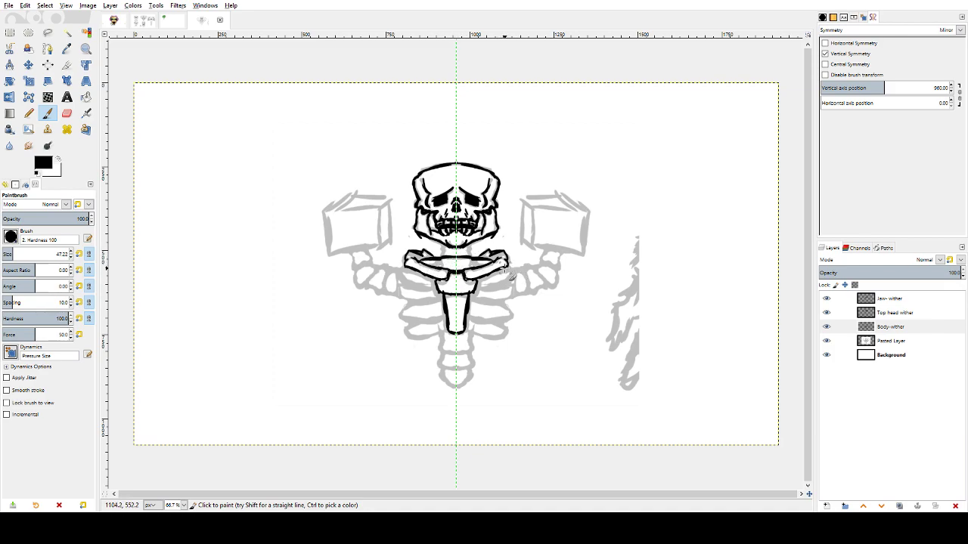
mouse_move(508, 270)
left_mouse_down()
mouse_move(514, 294)
mouse_move(509, 282)
mouse_move(490, 288)
mouse_move(499, 295)
mouse_move(476, 290)
left_mouse_up()
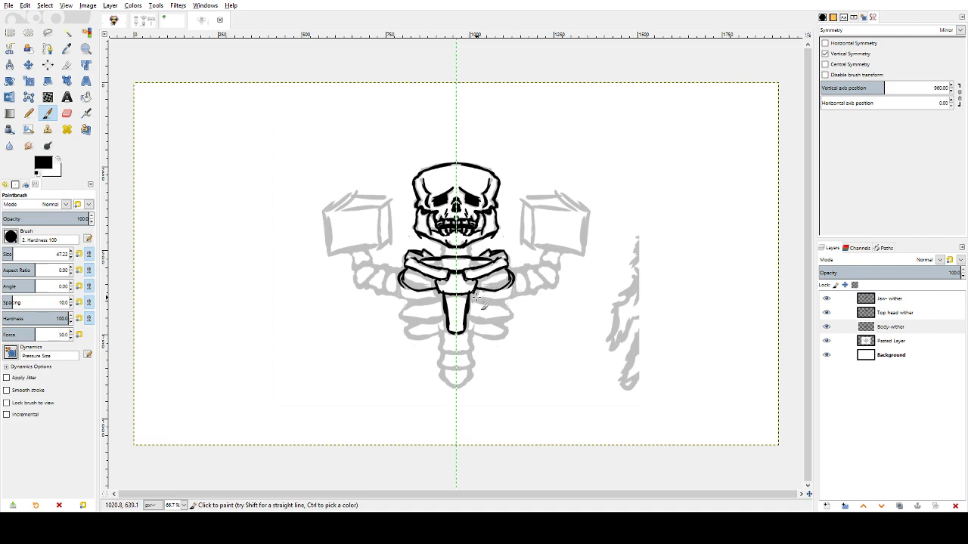
mouse_move(503, 295)
left_mouse_down()
mouse_move(512, 306)
mouse_move(504, 312)
mouse_move(470, 304)
mouse_move(494, 312)
mouse_move(500, 295)
left_mouse_up()
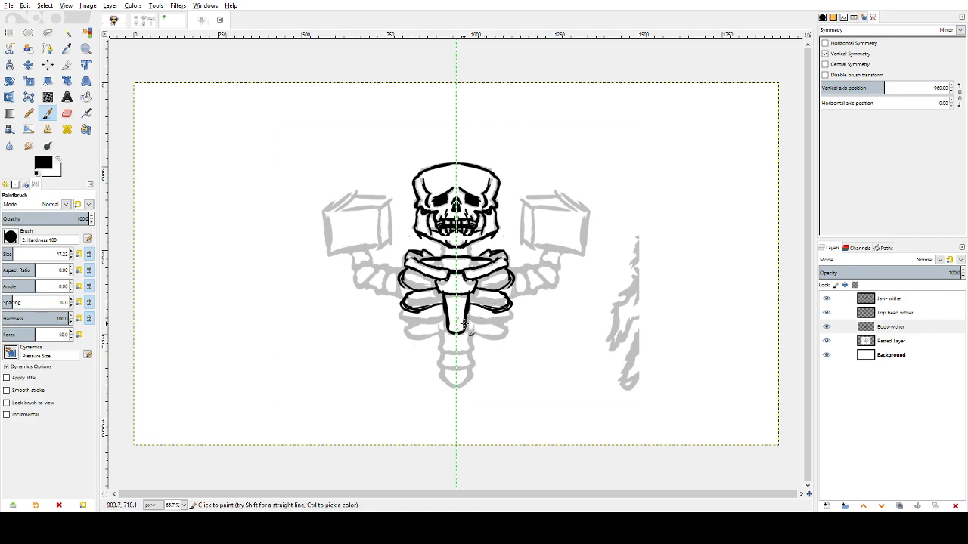
mouse_move(484, 332)
left_mouse_down()
mouse_move(509, 325)
mouse_move(496, 308)
mouse_move(501, 327)
mouse_move(512, 323)
mouse_move(469, 326)
left_mouse_up()
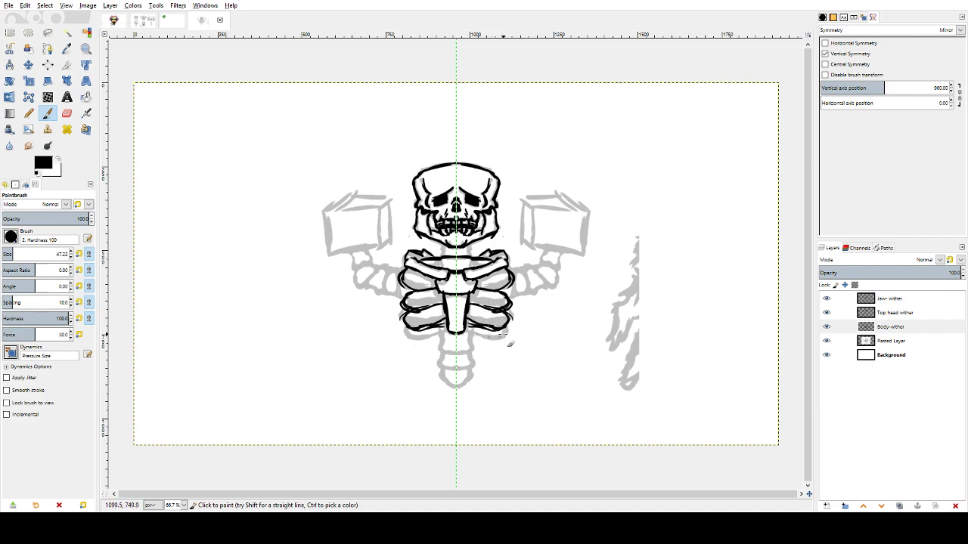
- Examine the ribcage line art with the jaw, top head and sketch layers hidden, and show all layers again
left_click(825, 300)
left_click(826, 312)
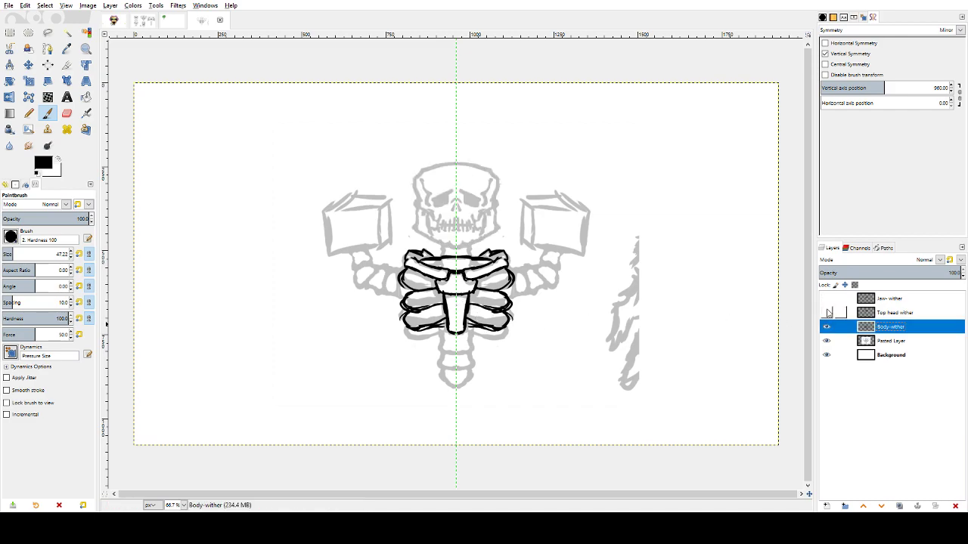
left_click(826, 340)
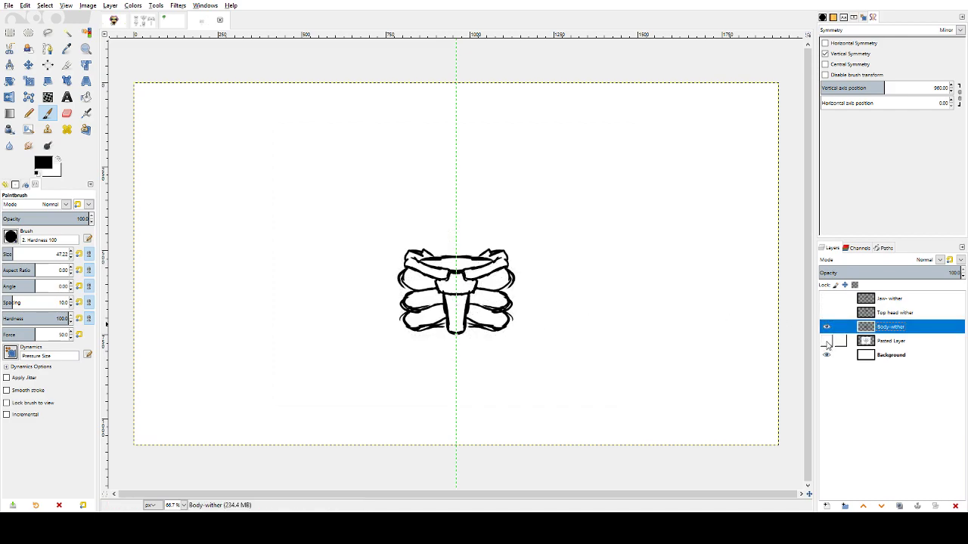
left_click(825, 340)
left_click(826, 326)
left_click(826, 326)
left_click(826, 312)
left_click(826, 299)
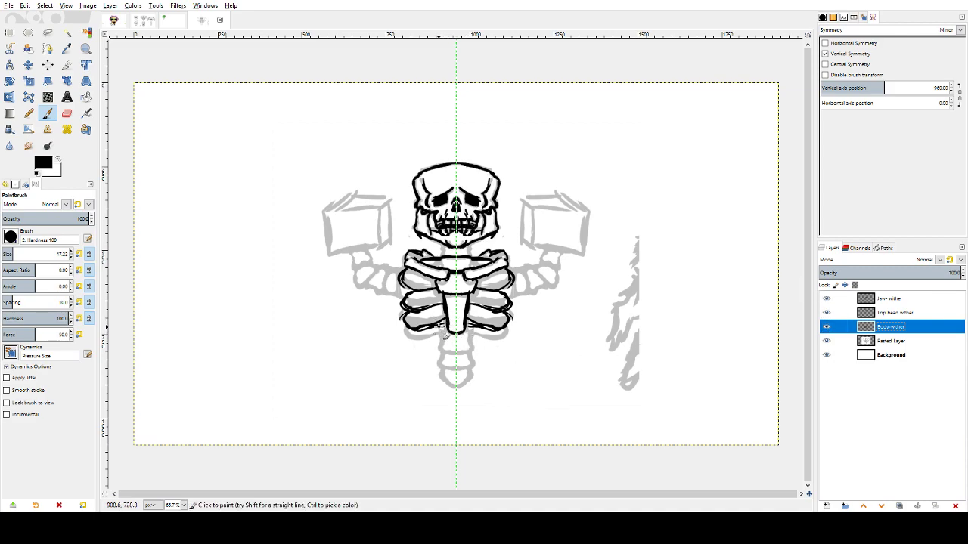
- Extend the lowest ribs downward in black, erase the overlapping lower rib lines, and repaint the middle ribs' edges with mirrored strokes
mouse_move(446, 325)
left_mouse_down()
mouse_move(424, 331)
mouse_move(432, 338)
mouse_move(407, 326)
mouse_move(410, 317)
mouse_move(408, 332)
mouse_move(433, 329)
left_mouse_up()
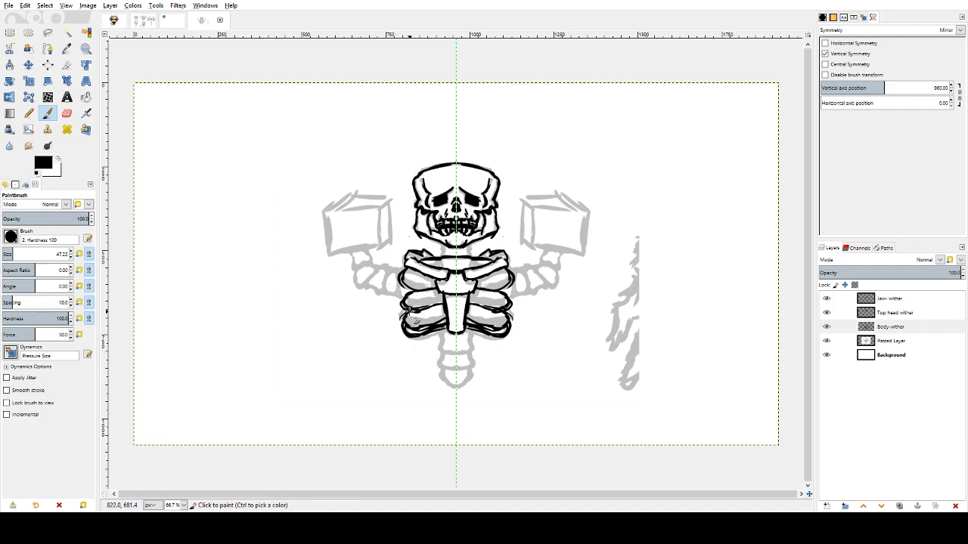
key("shift+e")
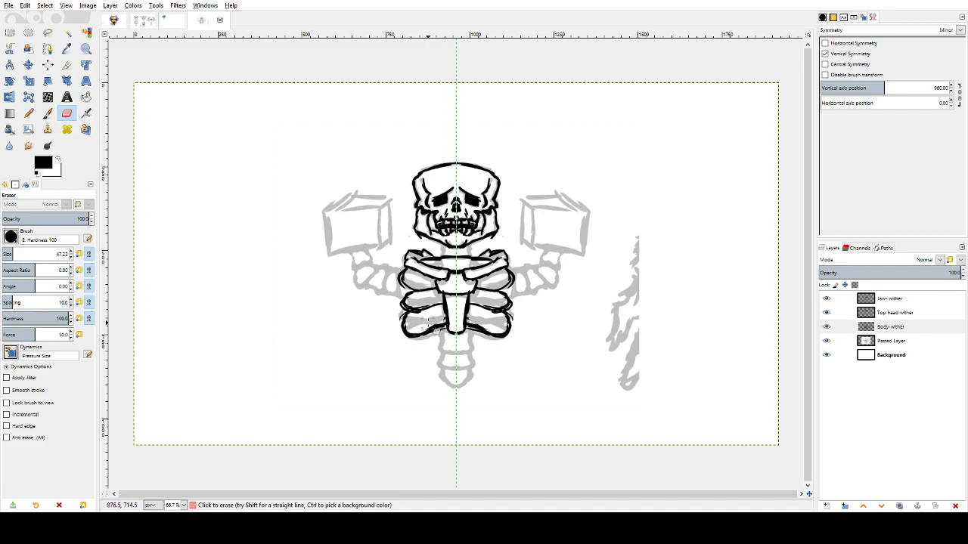
mouse_move(409, 302)
left_mouse_down()
mouse_move(440, 313)
mouse_move(406, 306)
mouse_move(409, 319)
left_mouse_up()
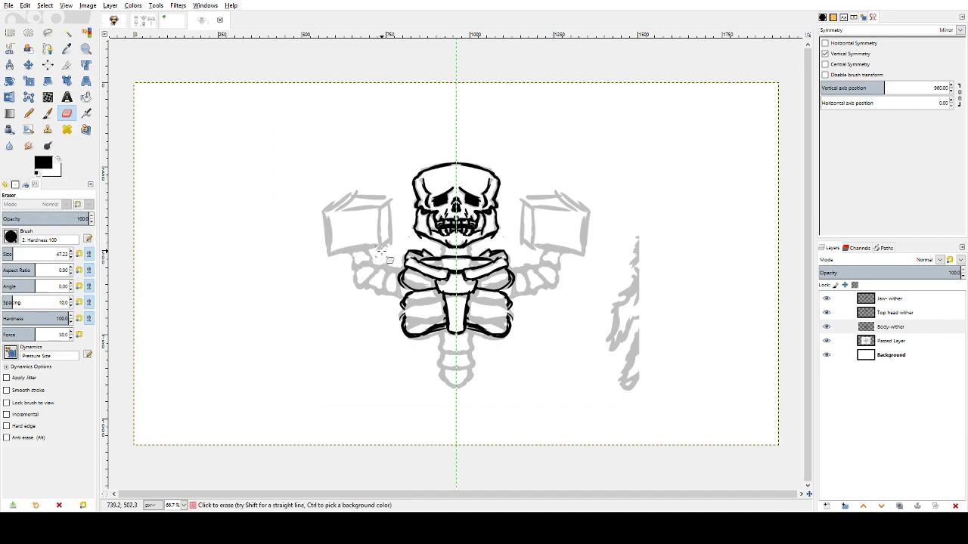
key("p")
left_click_drag(404, 306, 444, 304)
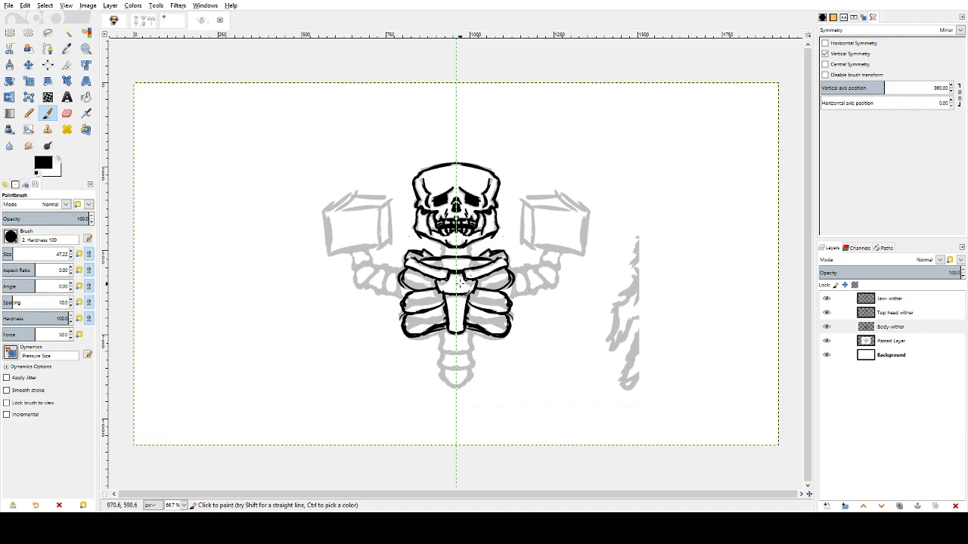
- Examine the body, top head and jaw line art alone and together without the sketch, and show the Pasted Layer again
left_click(826, 326, "shift")
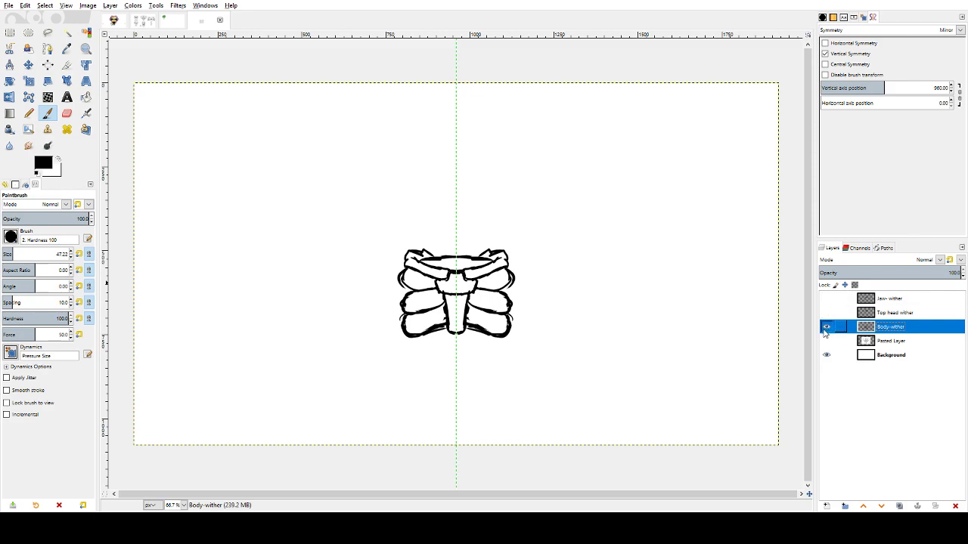
left_click(827, 327)
left_click(827, 327)
left_click(826, 341)
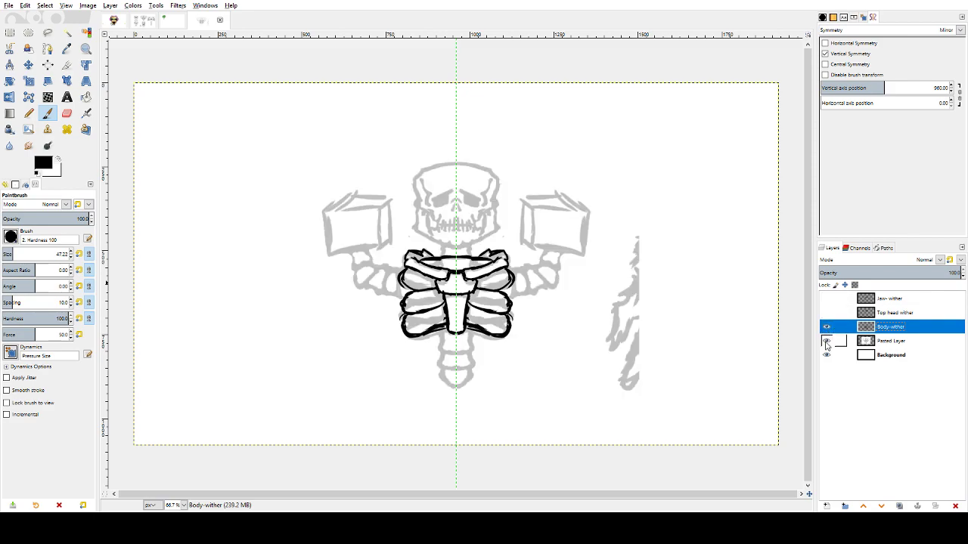
left_click(827, 341)
left_click(826, 326)
left_click(826, 313)
left_click(826, 312)
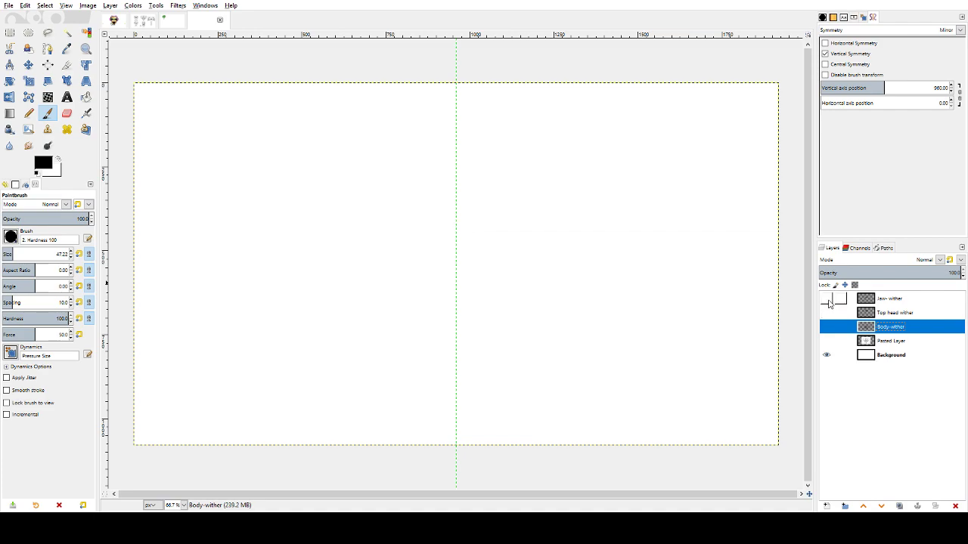
left_click(827, 298)
left_click(827, 298)
left_click(826, 313)
left_click(827, 298)
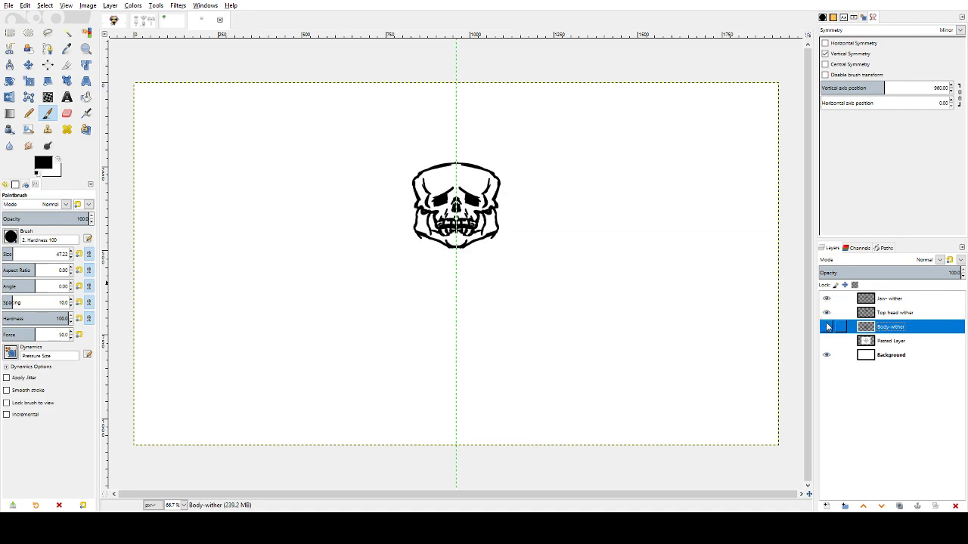
left_click(827, 326)
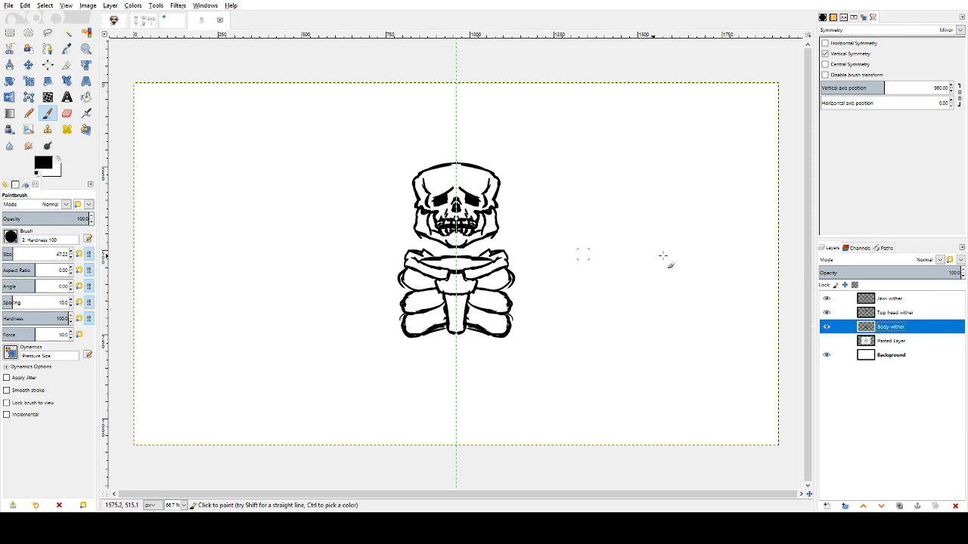
left_click(827, 341)
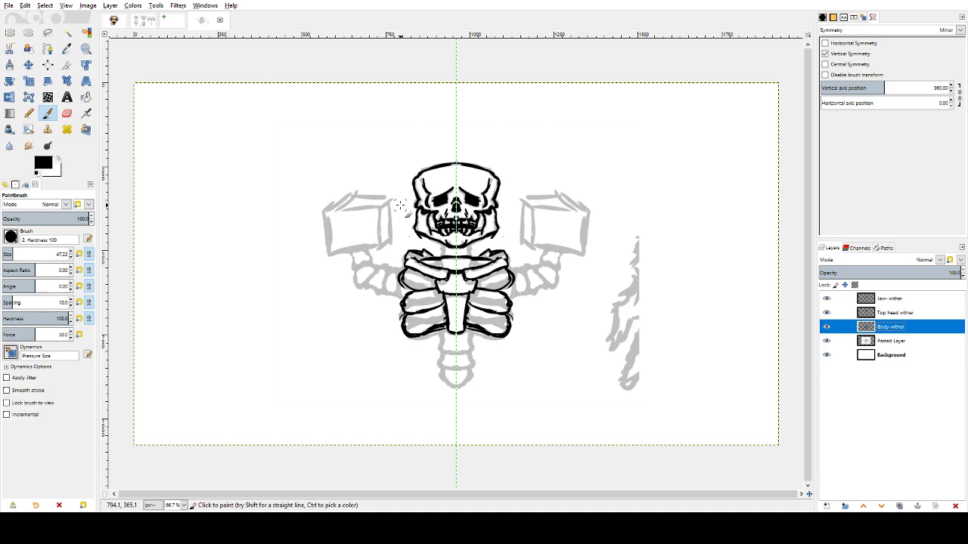
key("u")
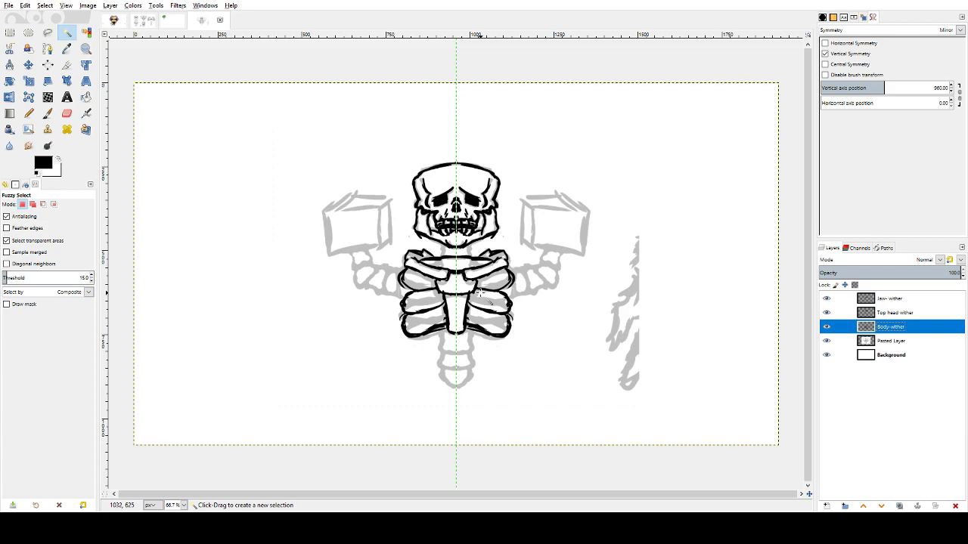
key("p")
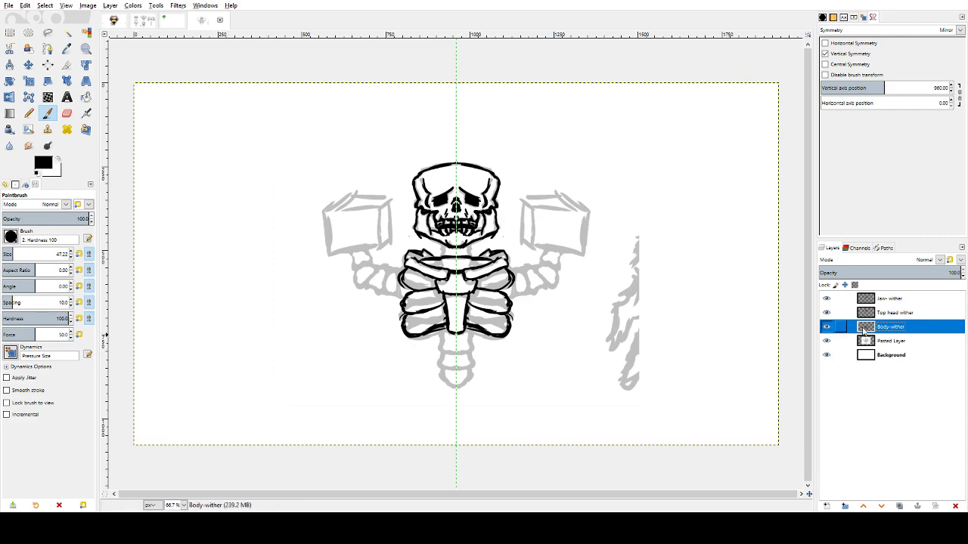
right_click(890, 327)
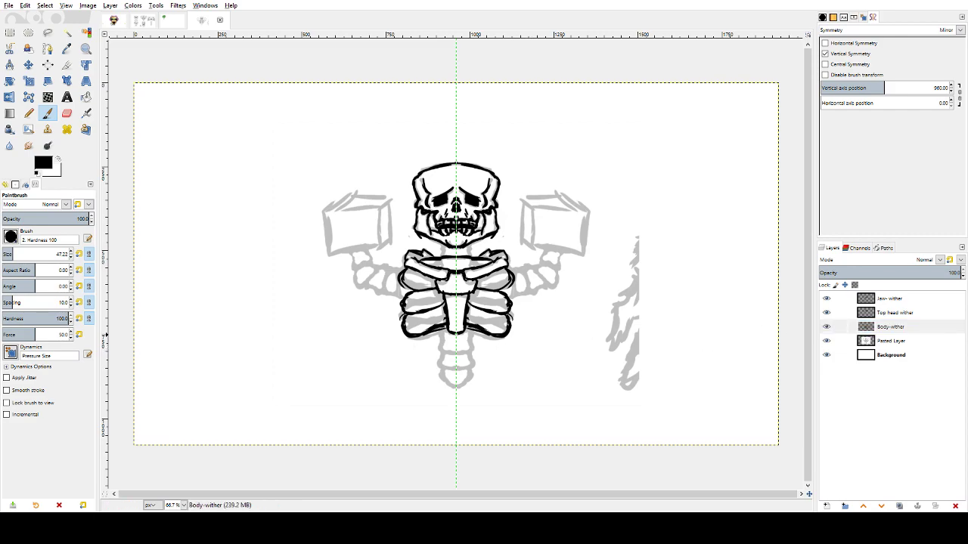
key("u")
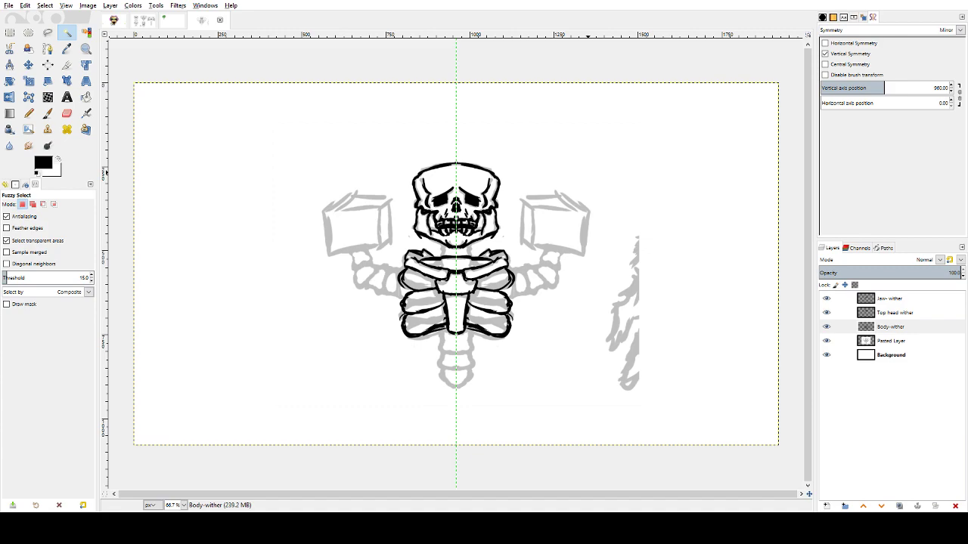
- Examine the coloured character drawing and the mob sketch sheet in the other open images, including the original wither sketch
left_click(890, 327)
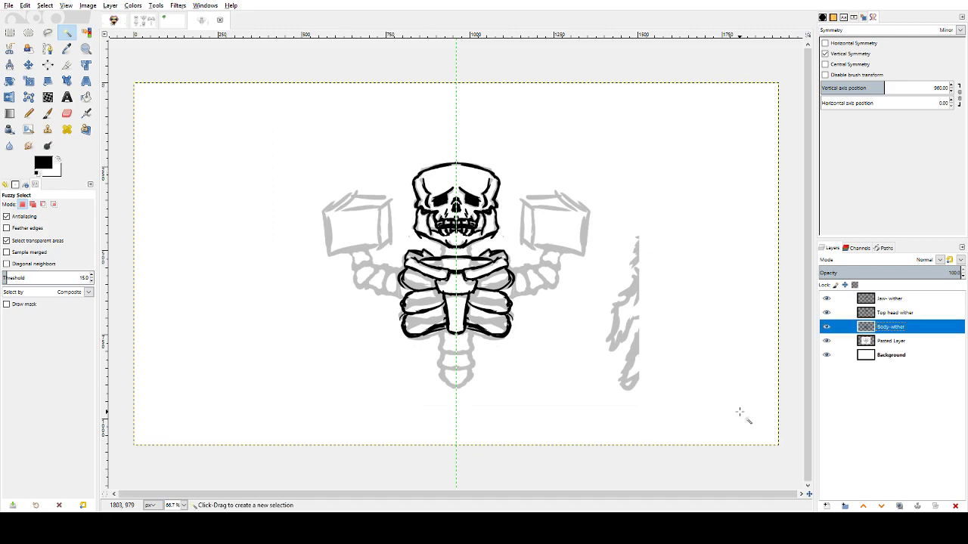
key("p")
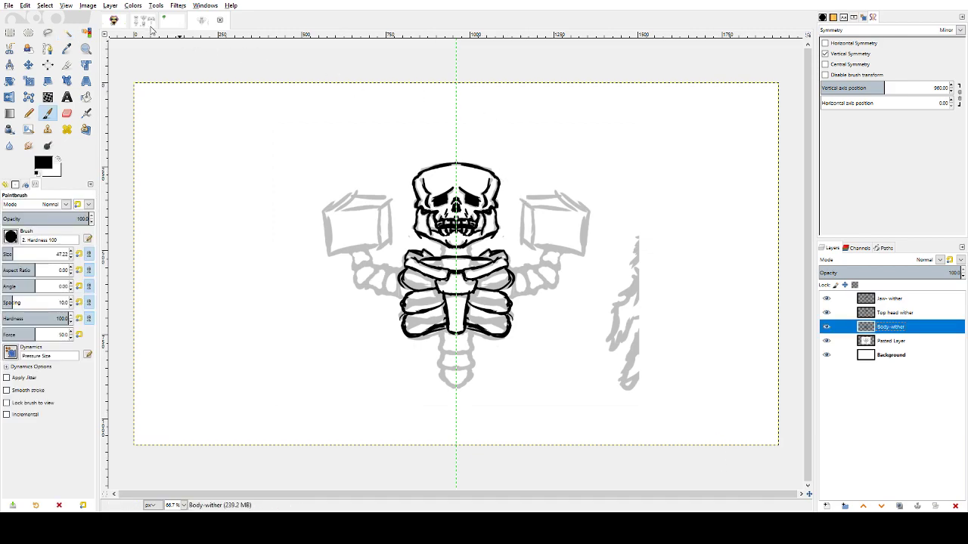
left_click(114, 20)
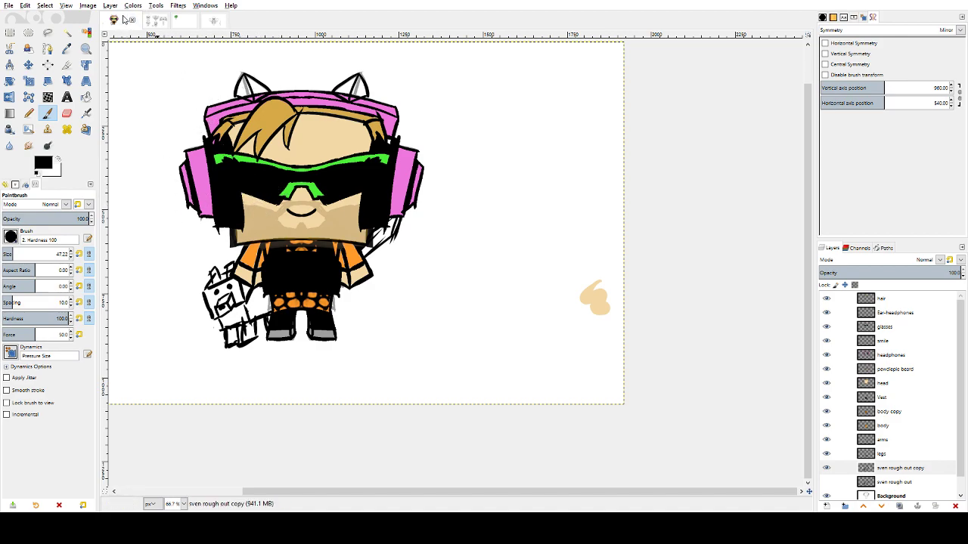
left_click(147, 21)
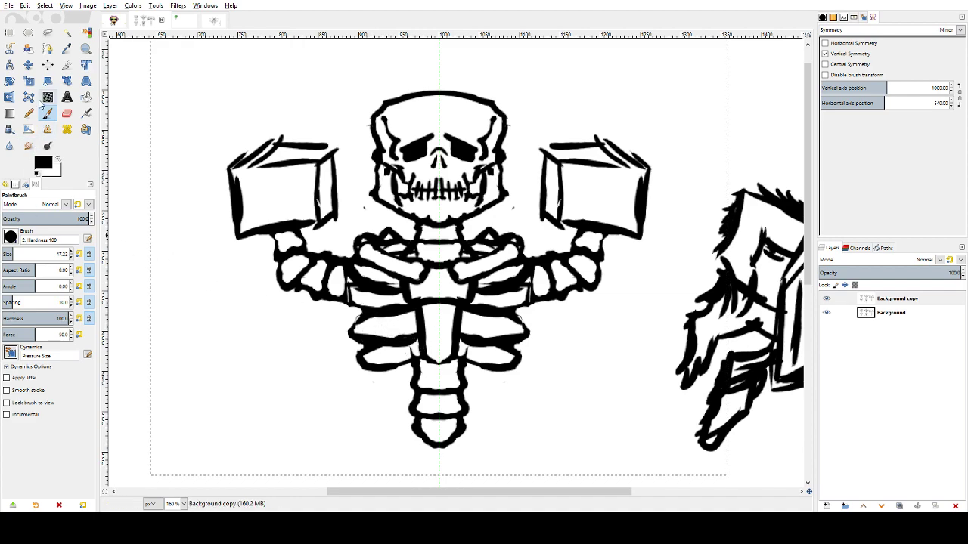
key("z")
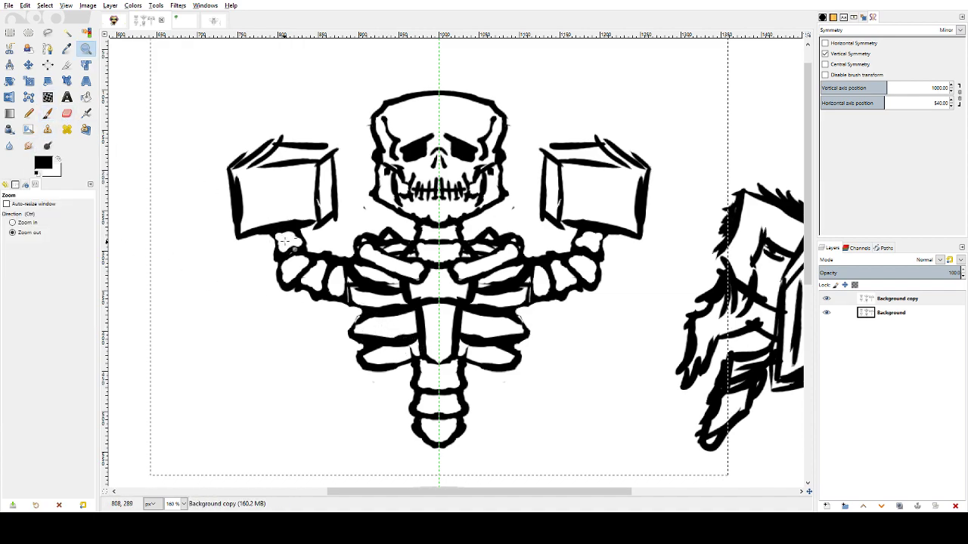
left_click(289, 252, "ctrl")
left_click_drag(807, 321, 805, 350)
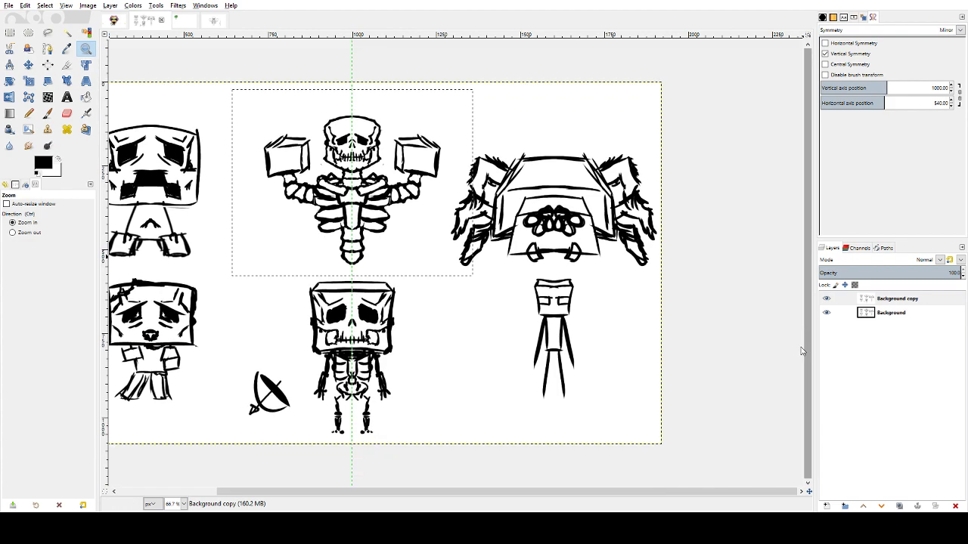
left_click_drag(676, 491, 636, 488)
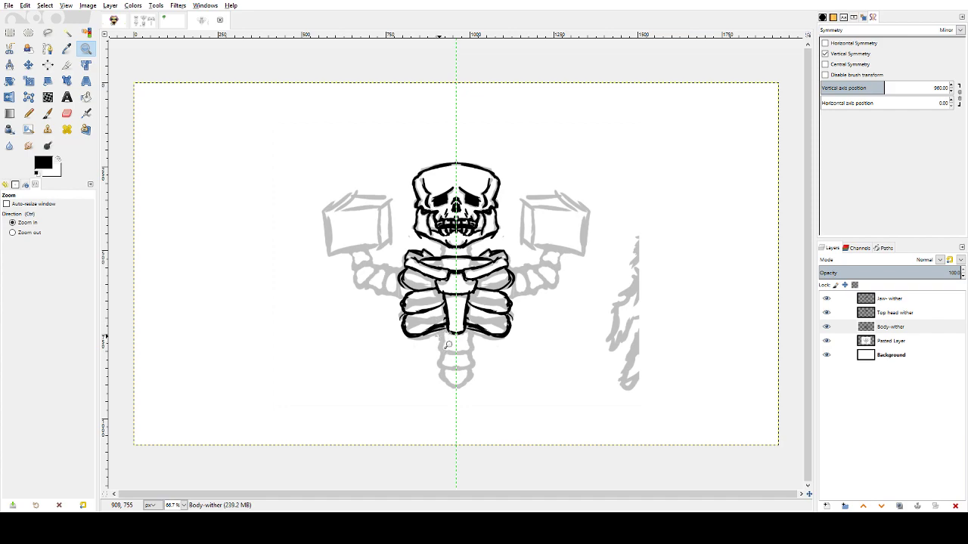
- Hide the Pasted Layer, examine the ribcage, top head and jaw layers one by one and together, and show the Pasted Layer again
left_click_drag(442, 331, 438, 345)
key("ctrl")
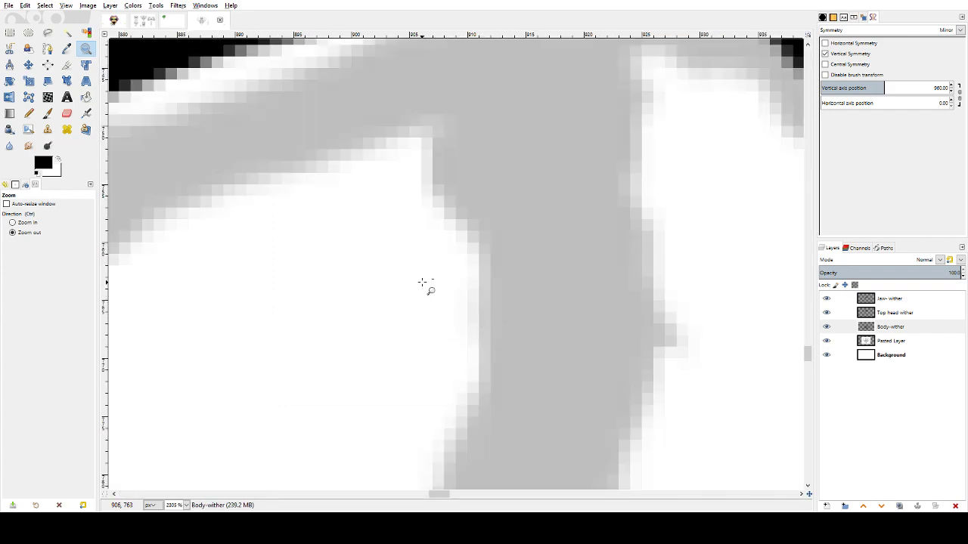
left_click(421, 301, "ctrl")
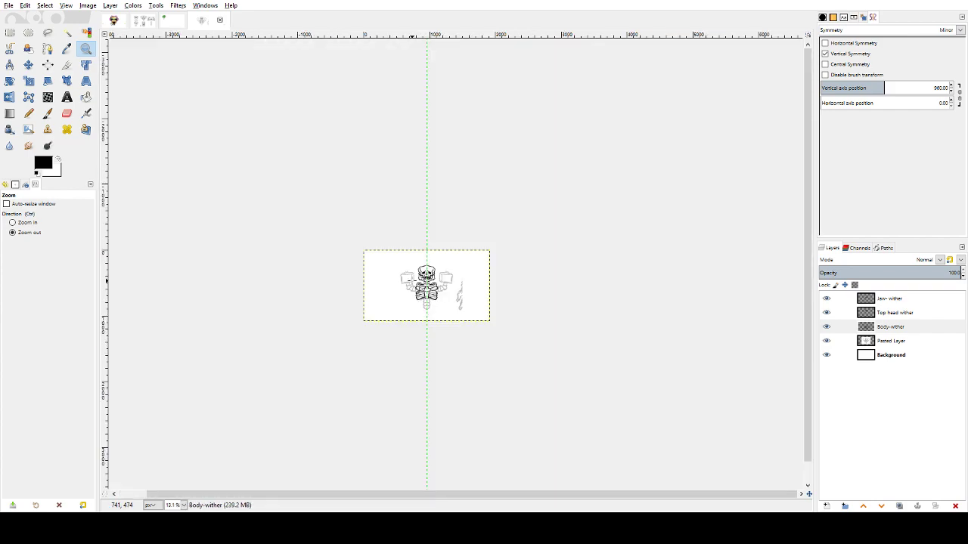
left_click_drag(428, 280, 480, 328)
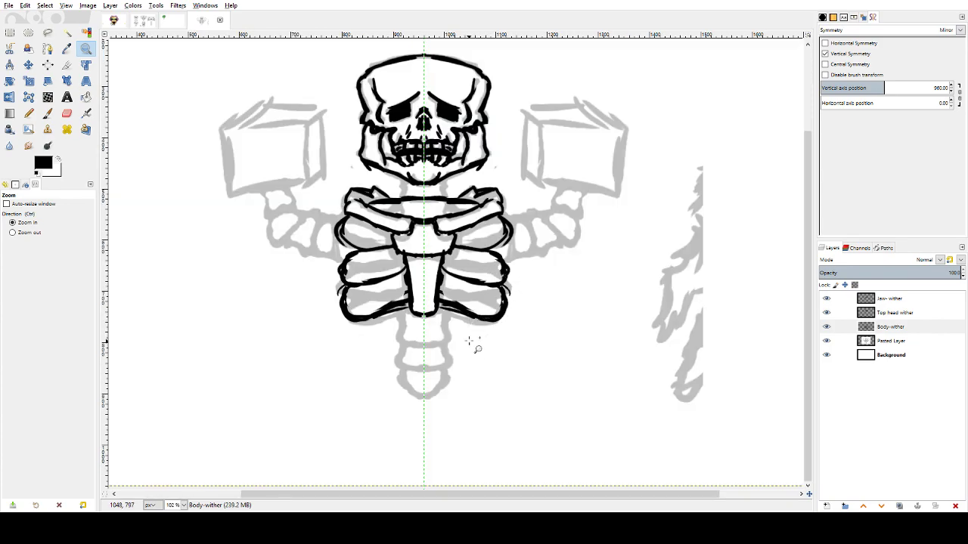
left_click(826, 341)
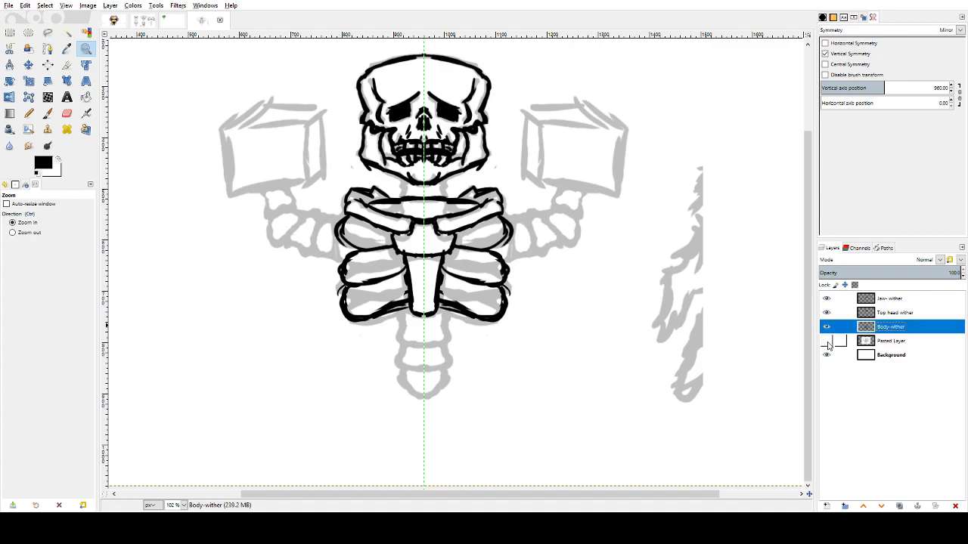
key("u")
left_click(826, 299)
left_click(826, 312)
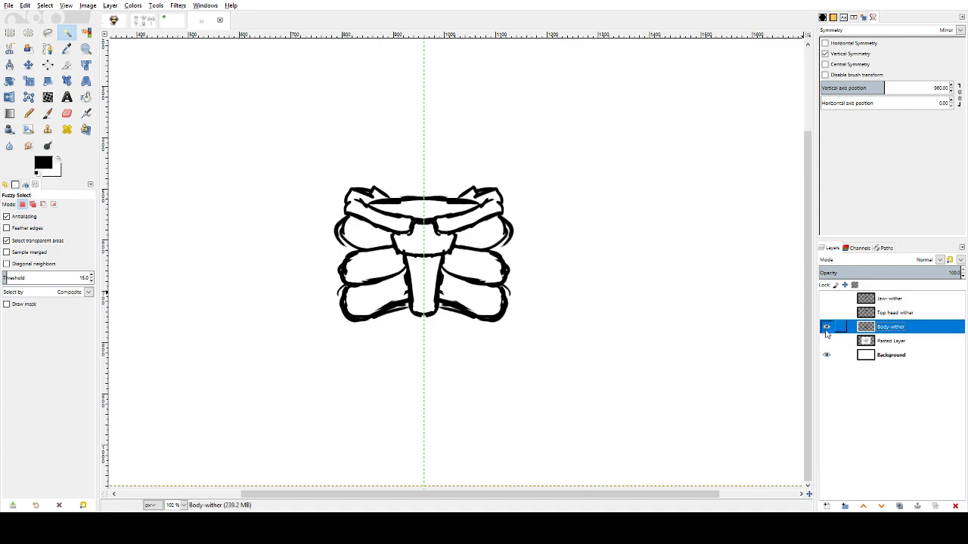
left_click(827, 327)
left_click(826, 312)
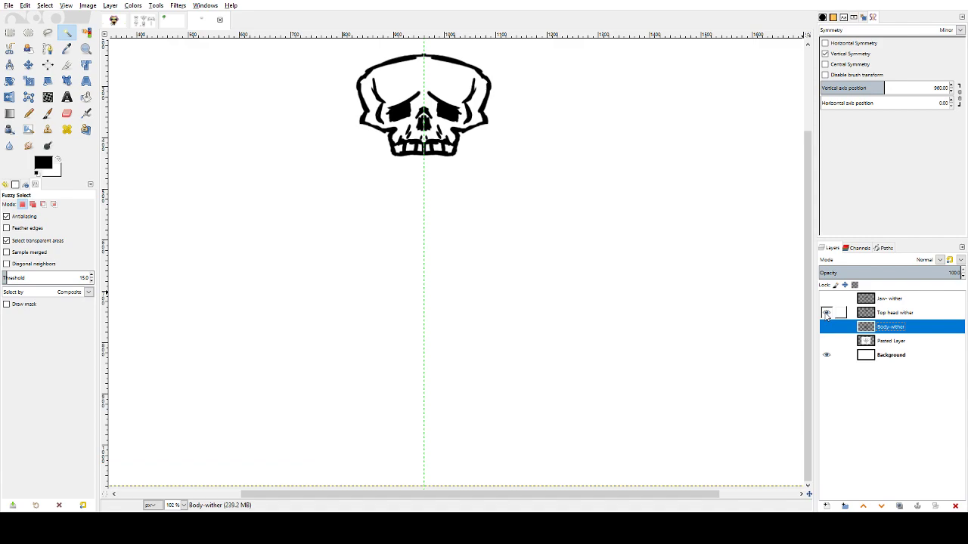
left_click(826, 312)
left_click(826, 299)
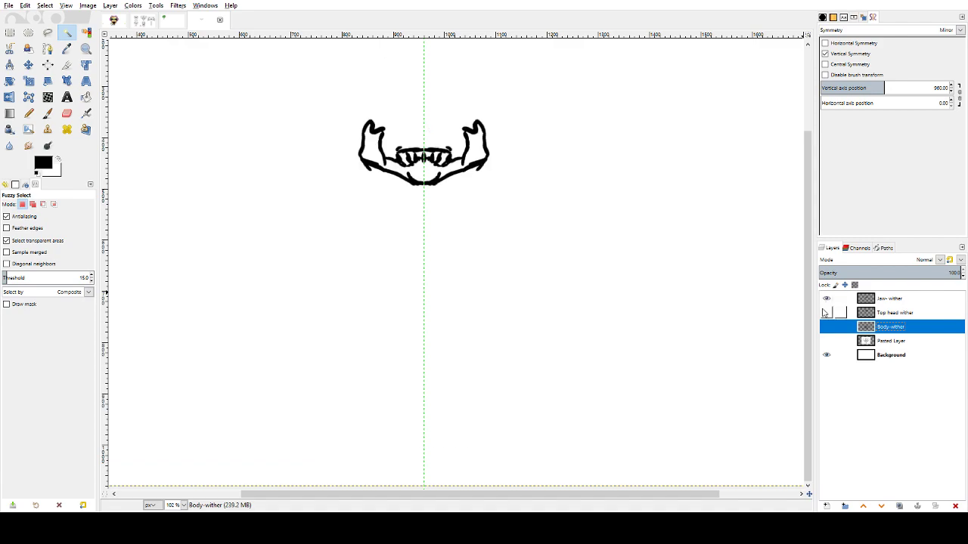
left_click(827, 312)
left_click(827, 327)
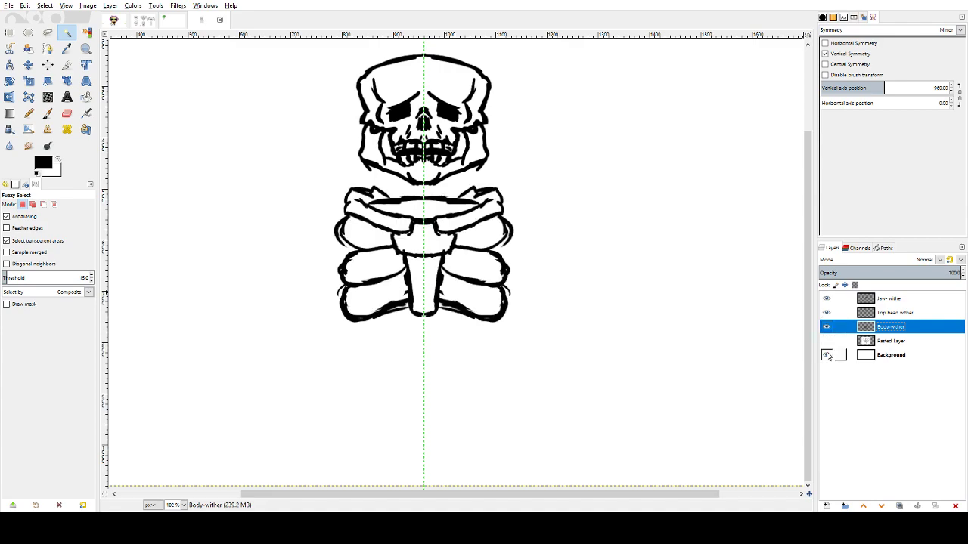
left_click(827, 341)
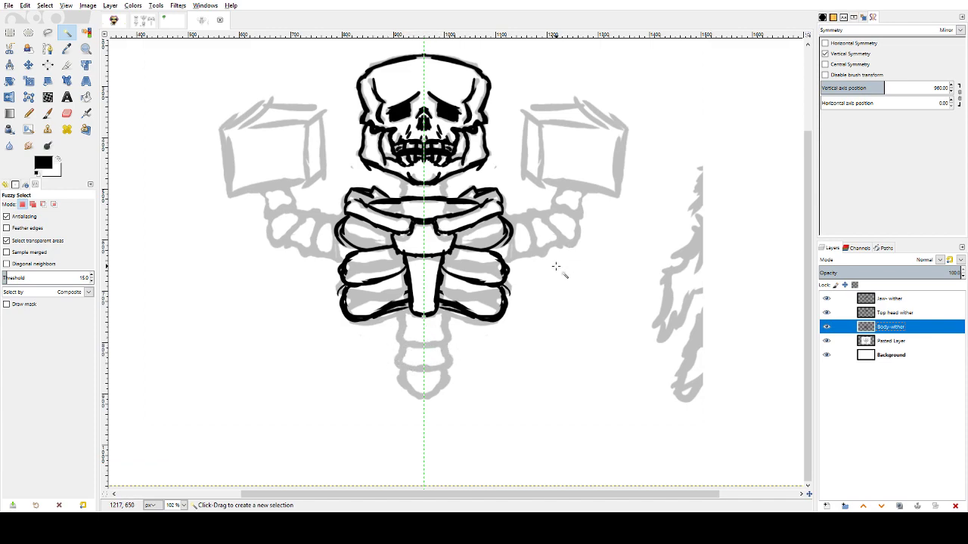
- Add a new layer named tail-wither directly above the Body-wither layer
key("z")
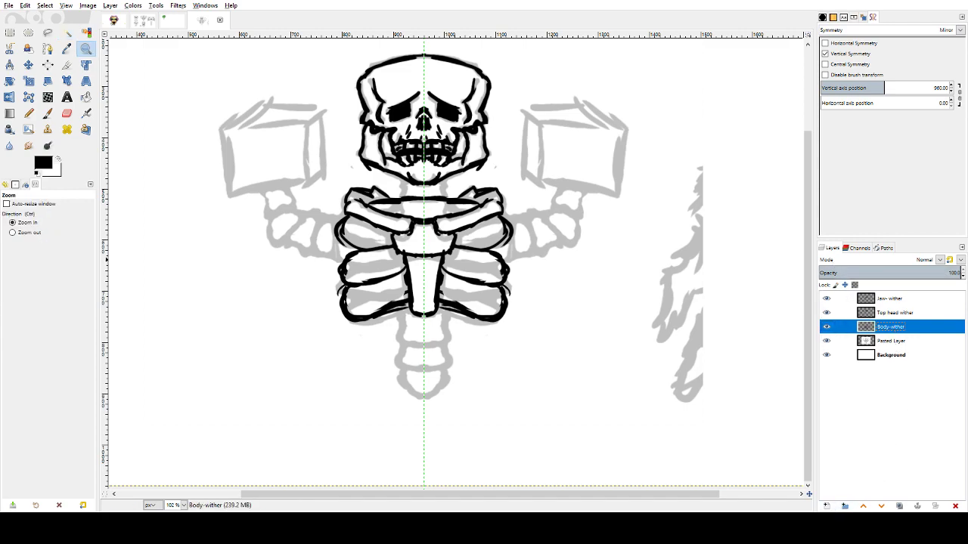
left_click(827, 507)
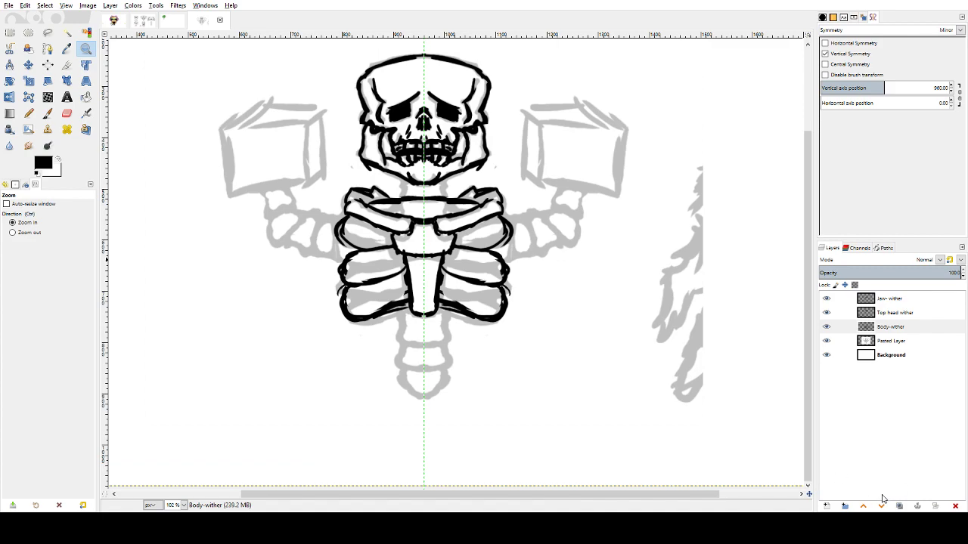
key("u")
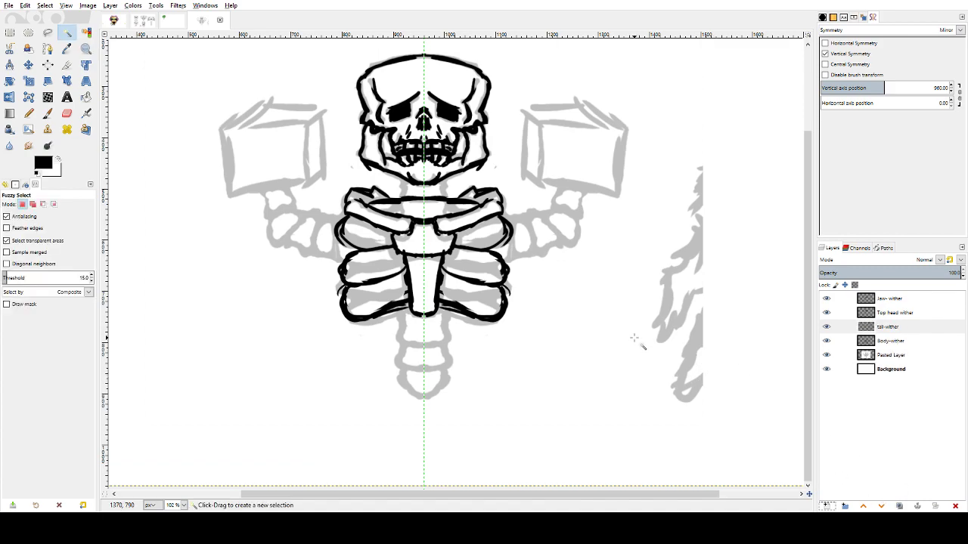
key("z")
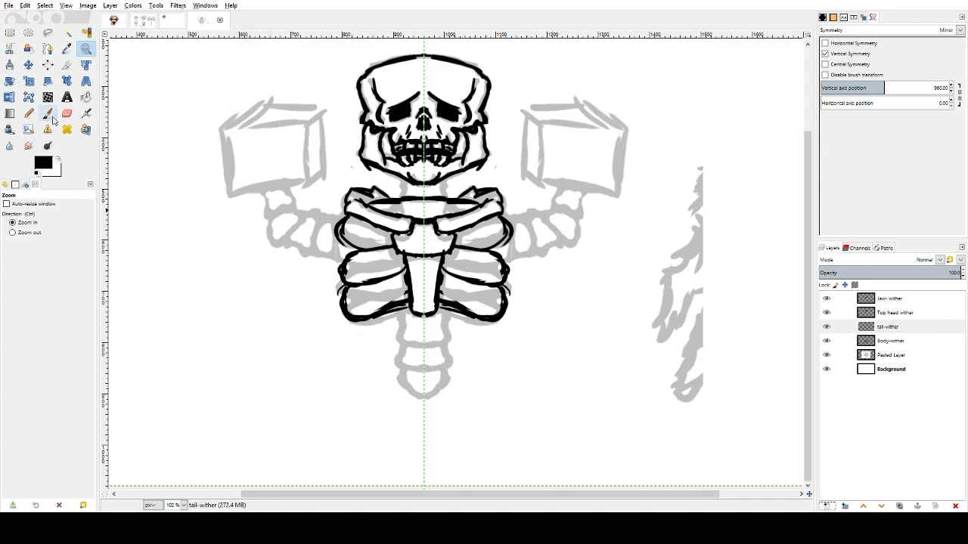
- Paint the uppermost tail vertebra in black below the ribcage with mirrored strokes, undoing unsuitable strokes
left_click(48, 114)
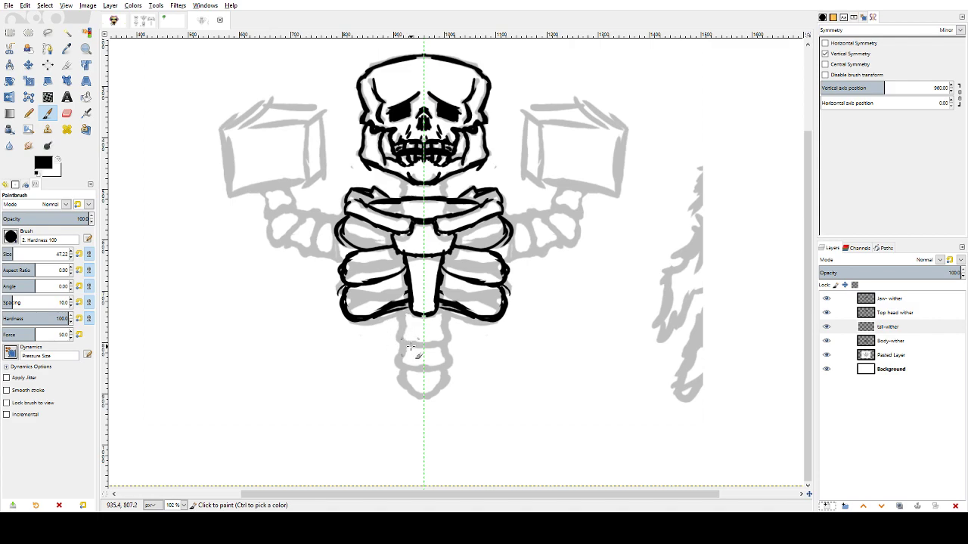
mouse_move(400, 311)
left_mouse_down()
mouse_move(401, 341)
mouse_move(425, 340)
mouse_move(408, 345)
mouse_move(429, 337)
mouse_move(400, 341)
mouse_move(422, 349)
left_mouse_up()
key("ctrl+z")
key("ctrl+z")
key("ctrl+z")
key("ctrl+z")
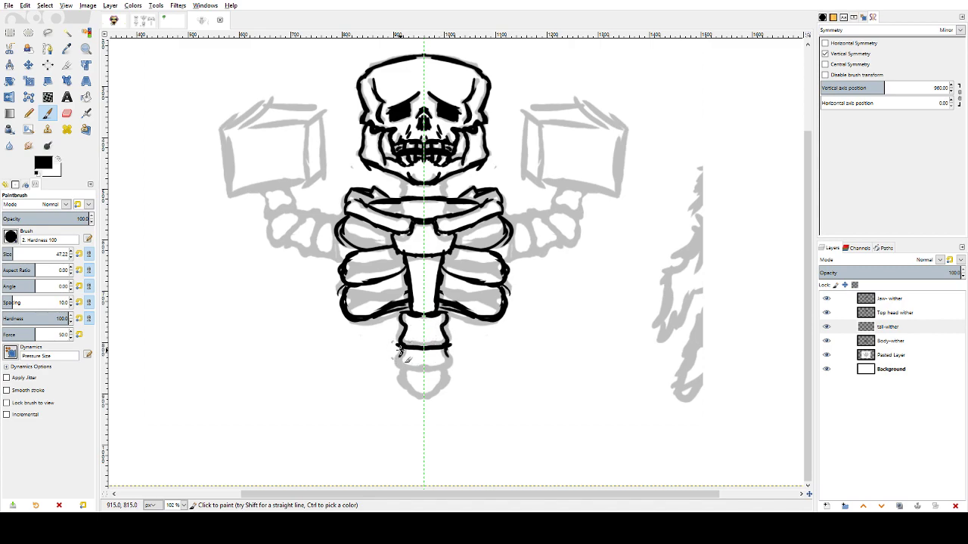
- Paint the middle tail vertebra and the pointed tail tip in black with mirrored strokes, undoing unsuitable side lines
left_click_drag(397, 357, 406, 368)
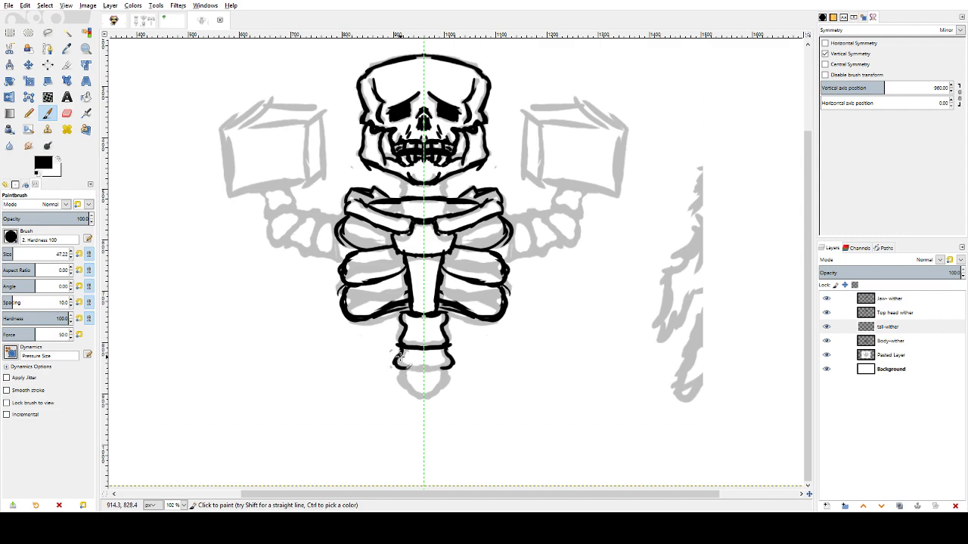
key("ctrl+z")
key("ctrl+z")
mouse_move(401, 350)
left_mouse_down()
mouse_move(391, 367)
mouse_move(406, 371)
left_mouse_up()
key("ctrl+z")
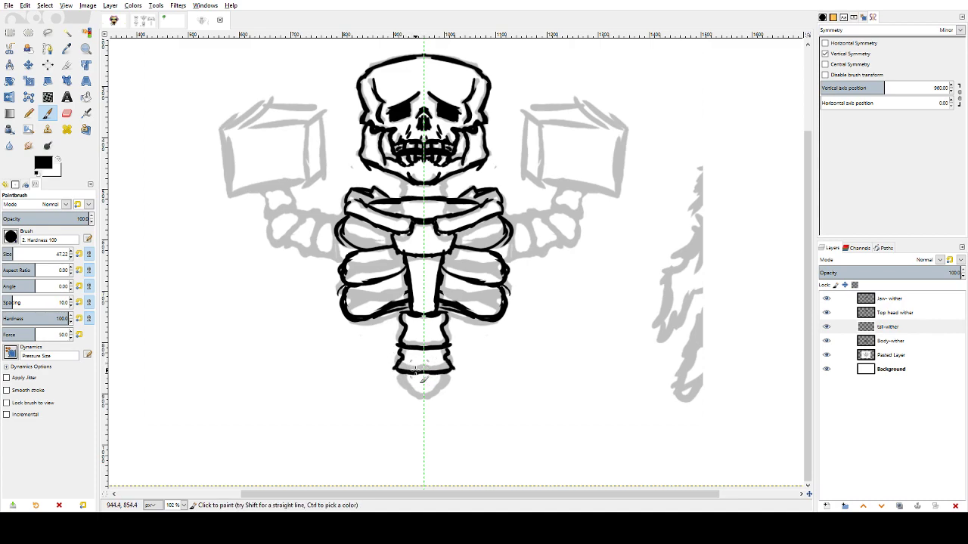
left_click_drag(401, 375, 422, 410)
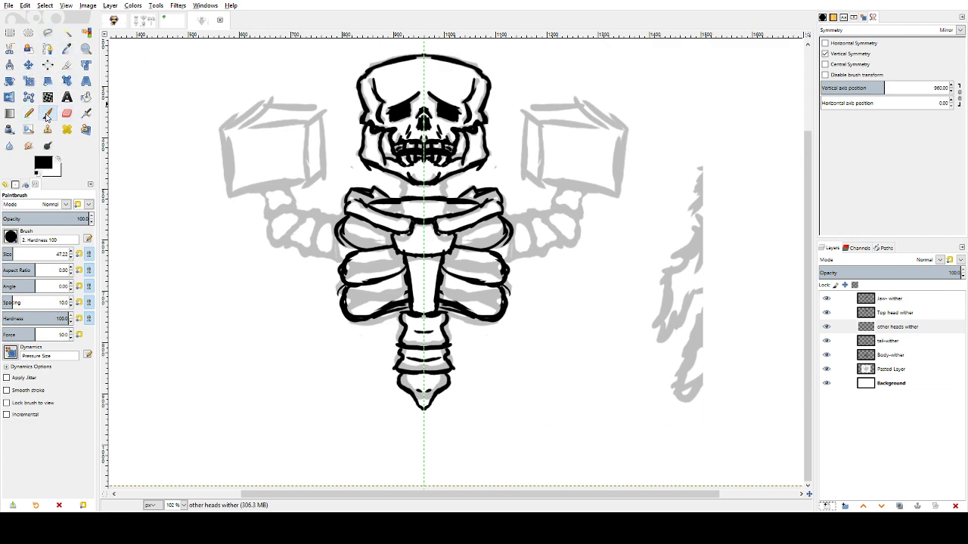
- Block in the two boxy side heads and thick bent arm lines in black with mirrored strokes on the other heads wither layer
mouse_move(491, 238)
left_mouse_down()
mouse_move(555, 232)
mouse_move(580, 125)
mouse_move(587, 190)
mouse_move(538, 155)
mouse_move(536, 119)
mouse_move(558, 106)
mouse_move(598, 122)
left_mouse_up()
left_click_drag(526, 112, 521, 189)
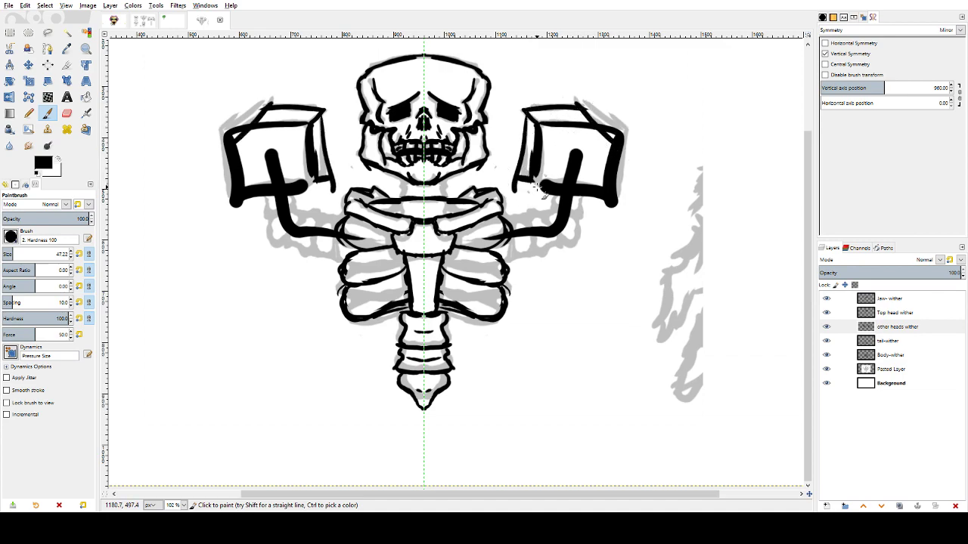
- Try angled lower arm outlines with round shoulder marks beneath the thick arm lines, and undo them
mouse_move(493, 242)
left_mouse_down()
mouse_move(550, 274)
mouse_move(599, 214)
left_mouse_up()
mouse_move(543, 239)
left_mouse_down()
mouse_move(549, 251)
mouse_move(559, 241)
left_mouse_up()
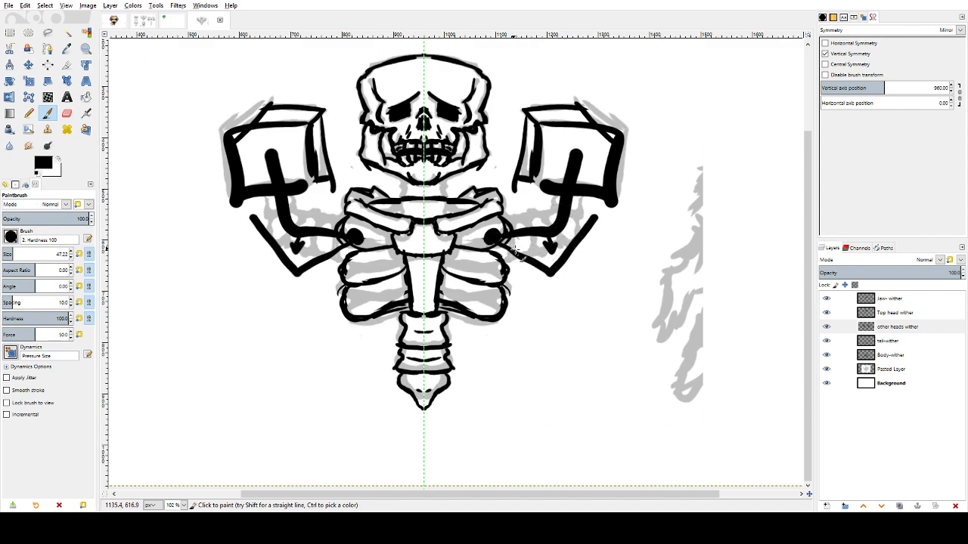
key("ctrl+z")
key("ctrl+z")
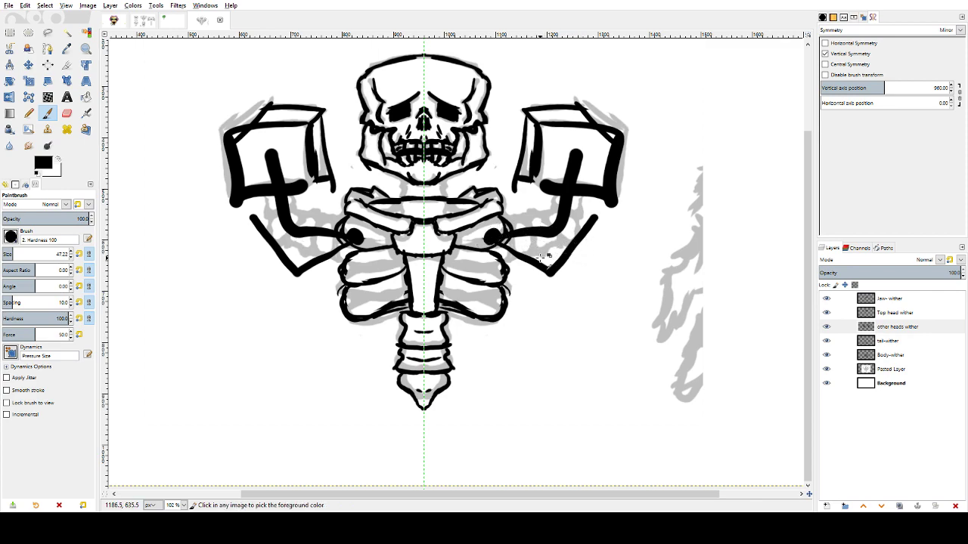
key("ctrl+z")
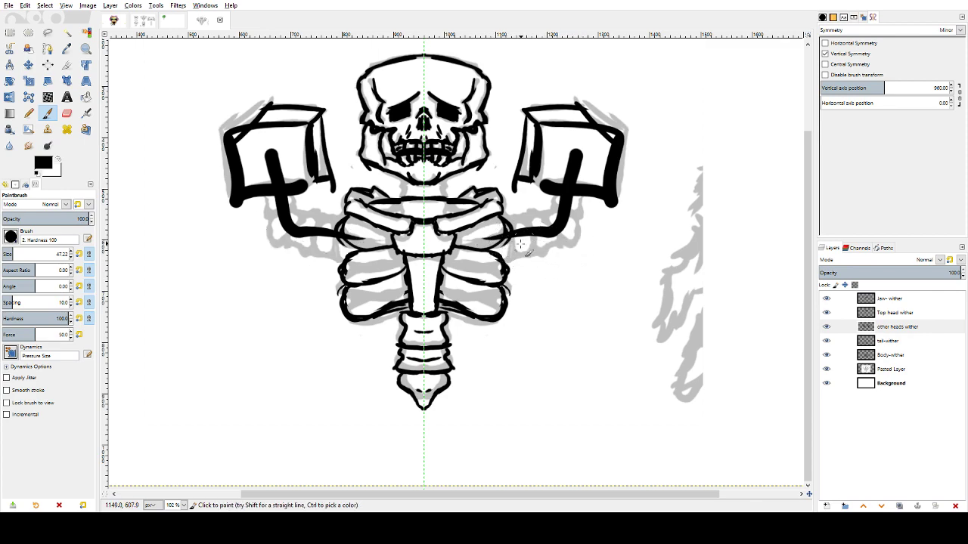
- Try flat lower arm outlines under the arms, undo back to the bare thick arm lines, and redo the side head boxes
mouse_move(481, 260)
left_mouse_down()
mouse_move(558, 256)
mouse_move(557, 236)
mouse_move(520, 248)
mouse_move(530, 244)
left_mouse_up()
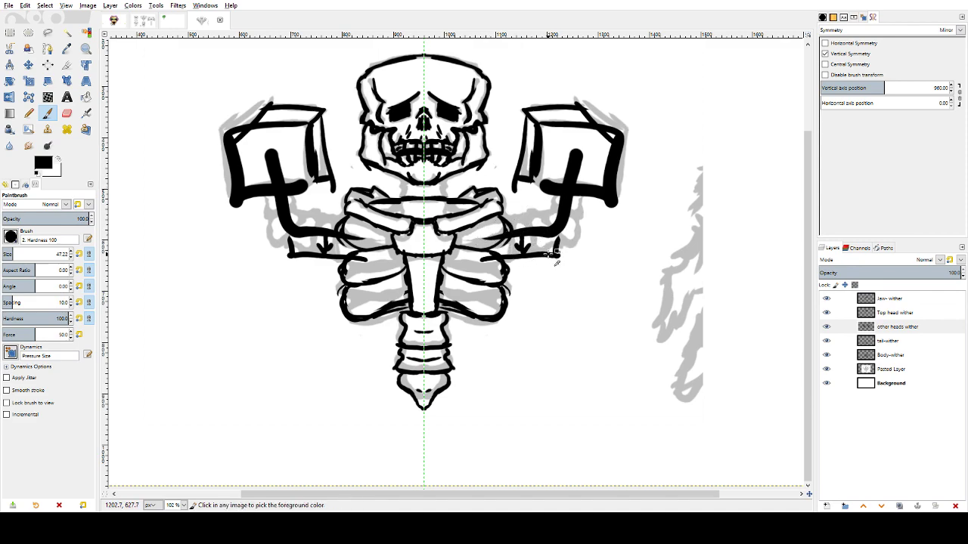
key("ctrl+z")
key("ctrl+z")
key("ctrl+z")
key("ctrl+z")
key("ctrl+z")
key("ctrl+z")
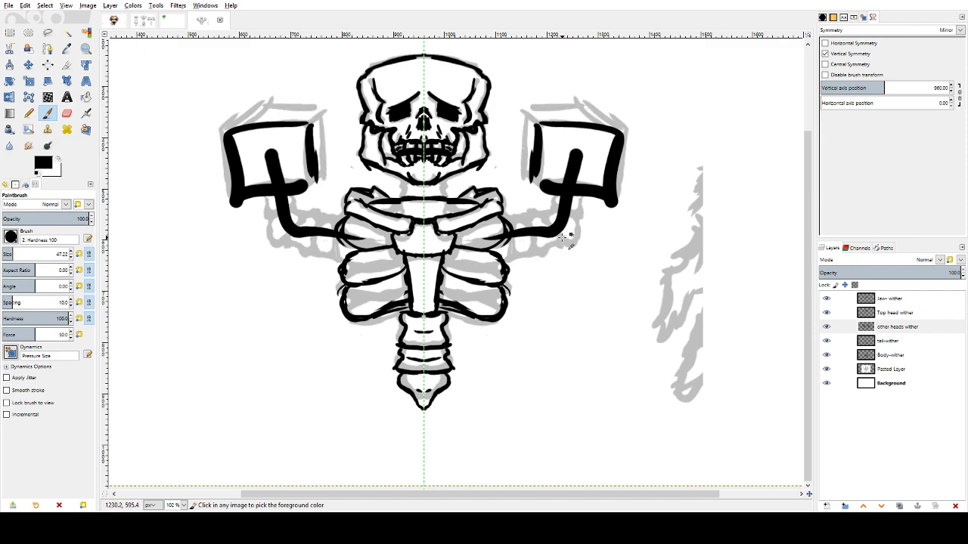
key("ctrl+z")
key("ctrl+z")
key("ctrl+z")
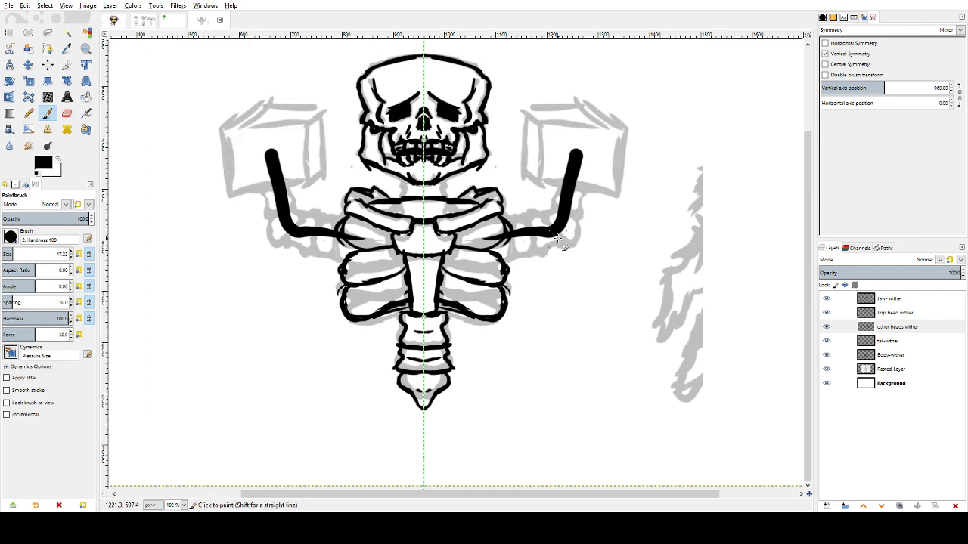
key("ctrl+y")
key("ctrl+y")
key("ctrl+y")
key("ctrl+y")
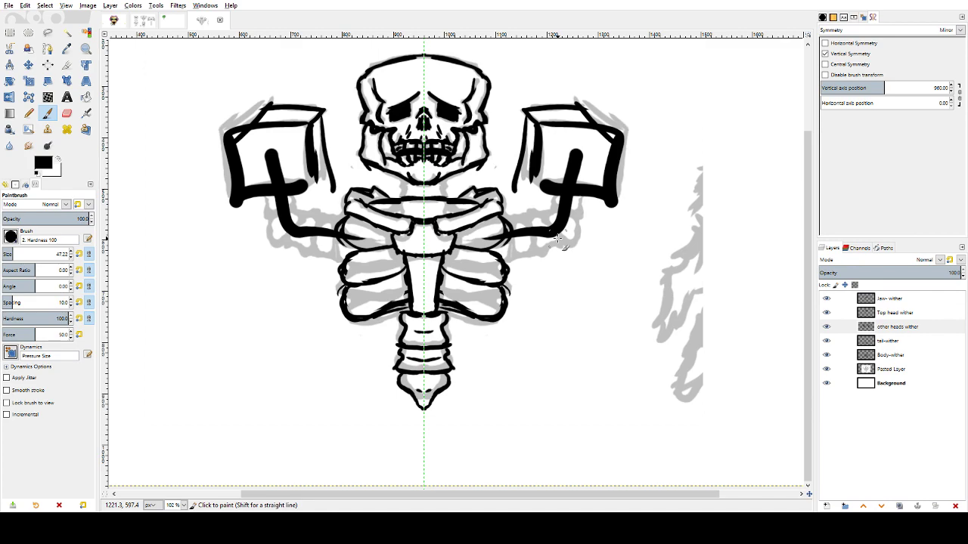
key("ctrl+y")
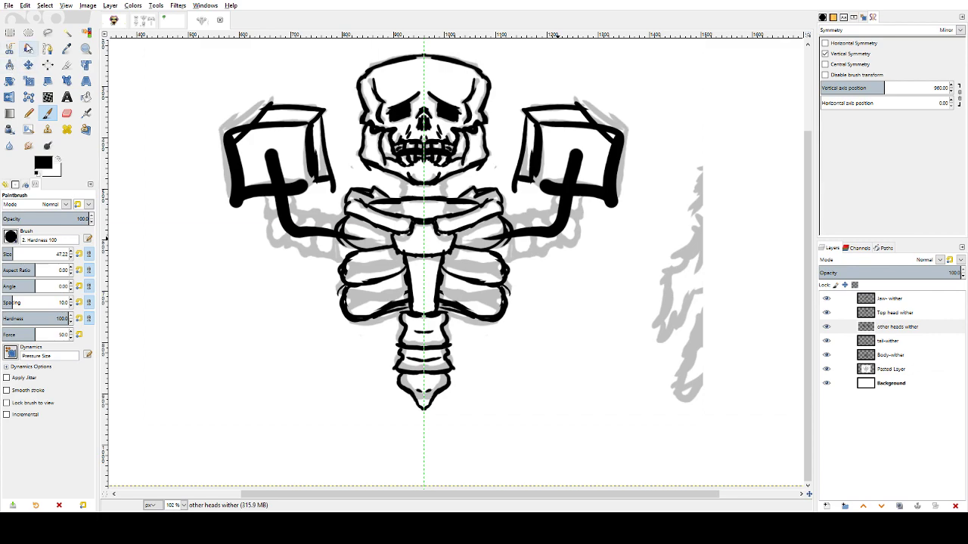
- Try to select the side heads' line art with Fuzzy Select and reposition it over the grey sketch, undoing the moves
left_click(66, 33)
left_click_drag(495, 322, 566, 181)
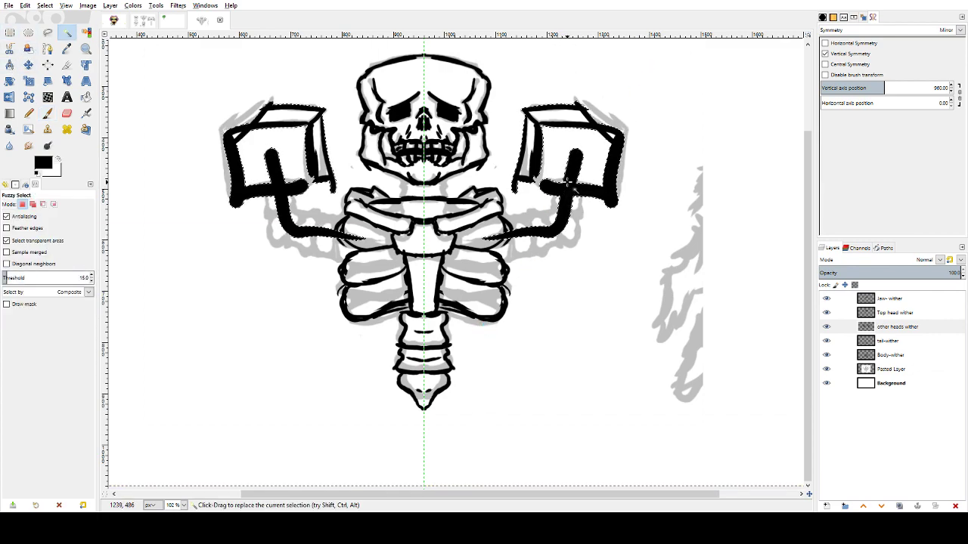
left_click(10, 32)
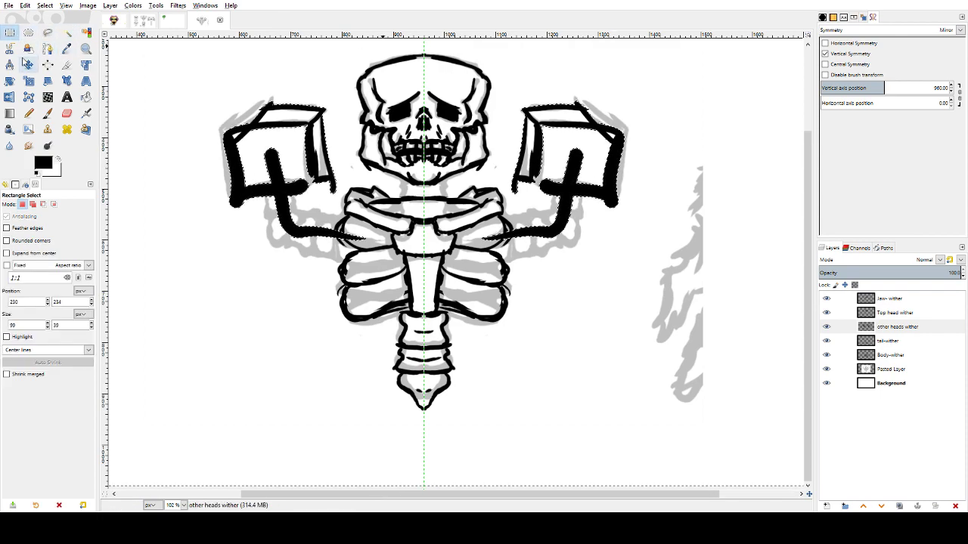
left_click(28, 65)
left_click_drag(585, 199, 571, 203)
left_click_drag(583, 165, 624, 179)
left_click_drag(608, 219, 517, 205)
mouse_move(583, 189)
left_mouse_down()
mouse_move(598, 182)
mouse_move(576, 191)
left_mouse_up()
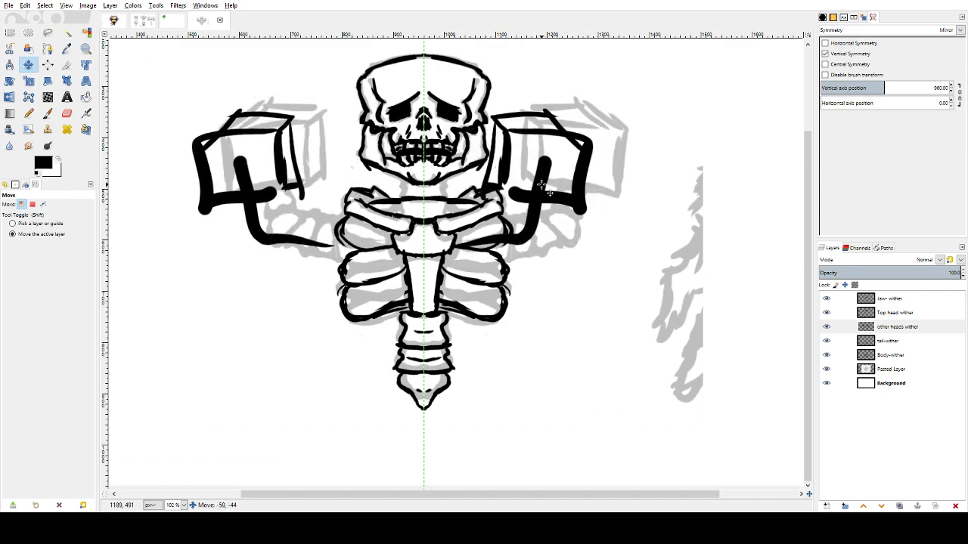
mouse_move(541, 186)
left_mouse_down()
mouse_move(531, 184)
mouse_move(573, 180)
mouse_move(582, 195)
mouse_move(573, 183)
mouse_move(586, 194)
mouse_move(587, 183)
mouse_move(577, 193)
left_mouse_up()
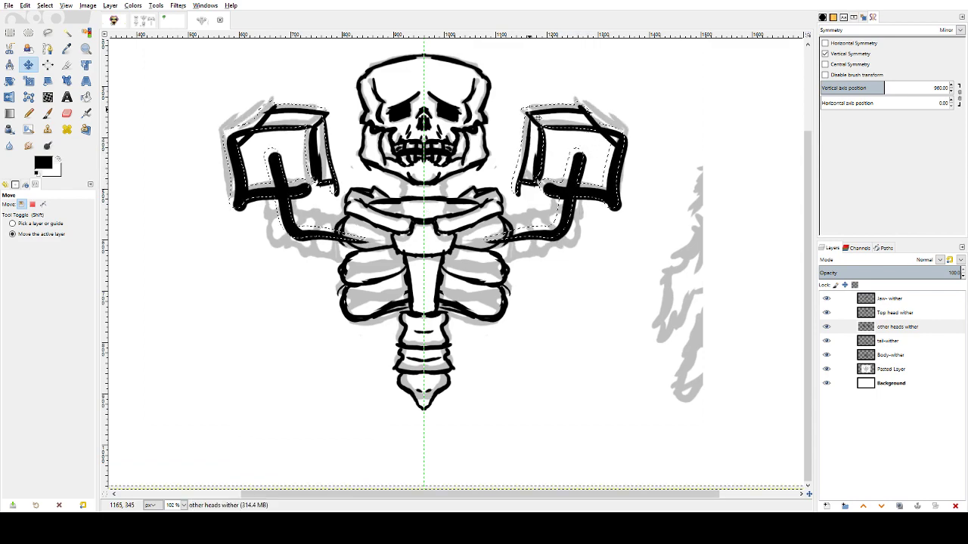
key("ctrl")
key("ctrl+z")
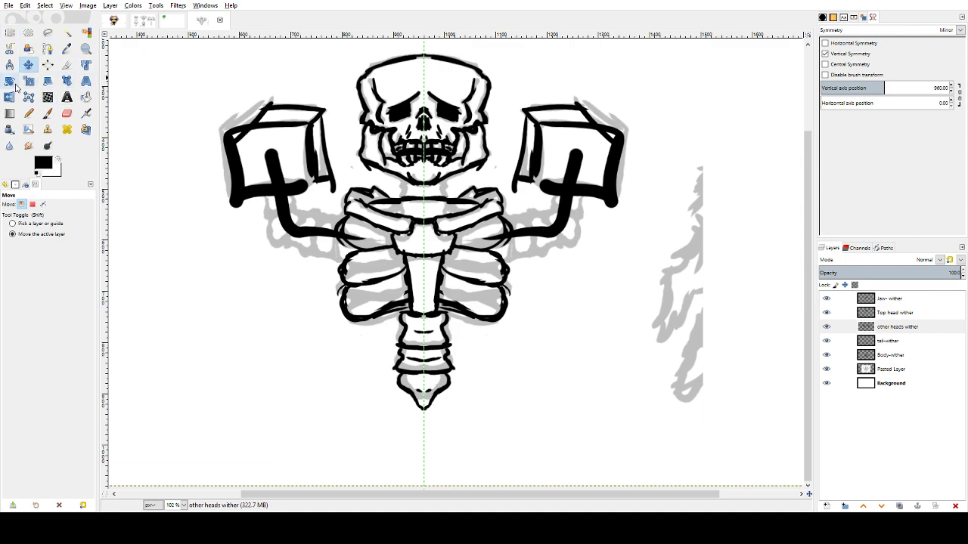
- Try to rotate the other heads wither layer slightly and shift it to match the grey sketch
left_click(13, 84)
mouse_move(606, 157)
left_mouse_down()
mouse_move(610, 177)
mouse_move(603, 133)
mouse_move(621, 174)
mouse_move(624, 152)
mouse_move(638, 169)
mouse_move(632, 148)
mouse_move(637, 157)
mouse_move(624, 158)
left_mouse_up()
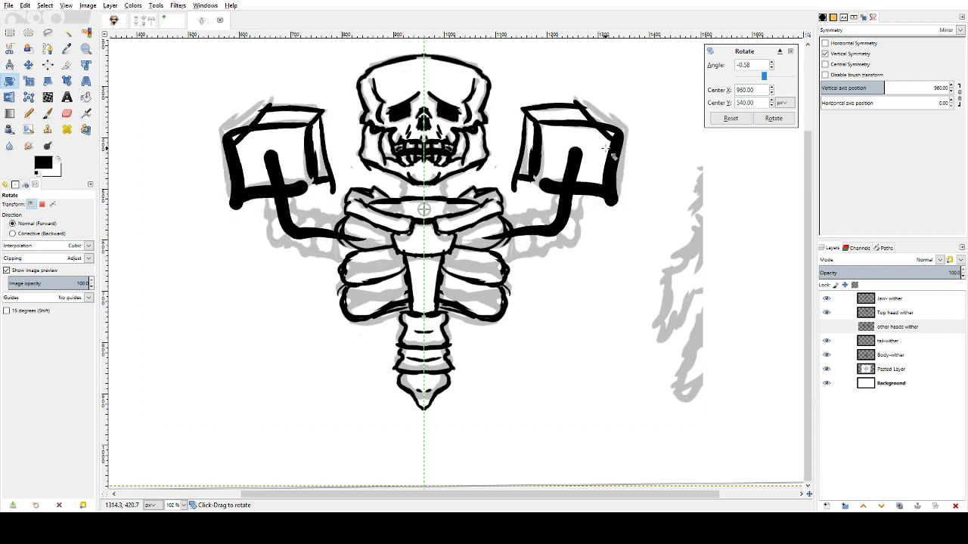
left_click(28, 65)
mouse_move(468, 177)
left_mouse_down()
mouse_move(470, 167)
mouse_move(474, 187)
mouse_move(473, 177)
mouse_move(460, 188)
mouse_move(479, 173)
mouse_move(463, 179)
mouse_move(479, 185)
mouse_move(463, 182)
mouse_move(491, 181)
mouse_move(479, 162)
mouse_move(472, 193)
mouse_move(484, 176)
left_mouse_up()
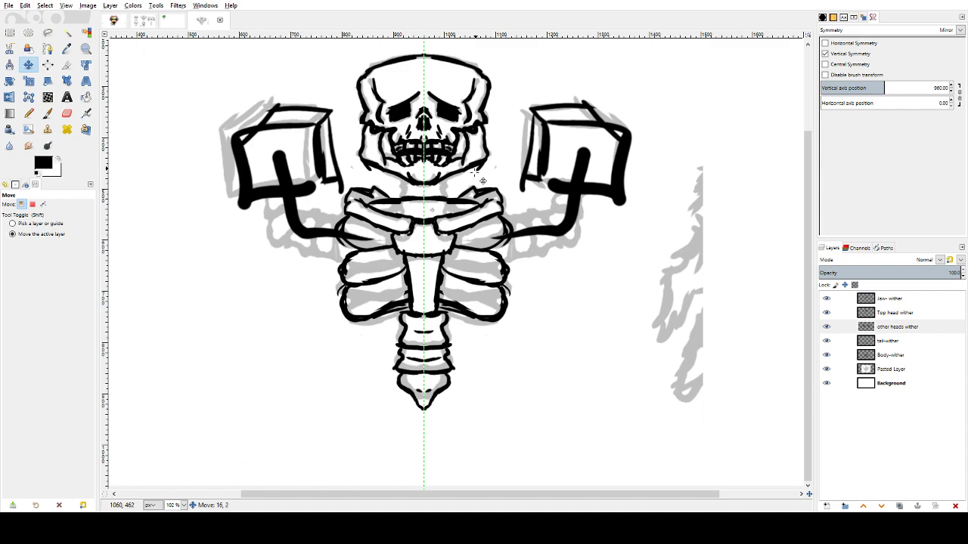
left_click_drag(473, 173, 472, 175)
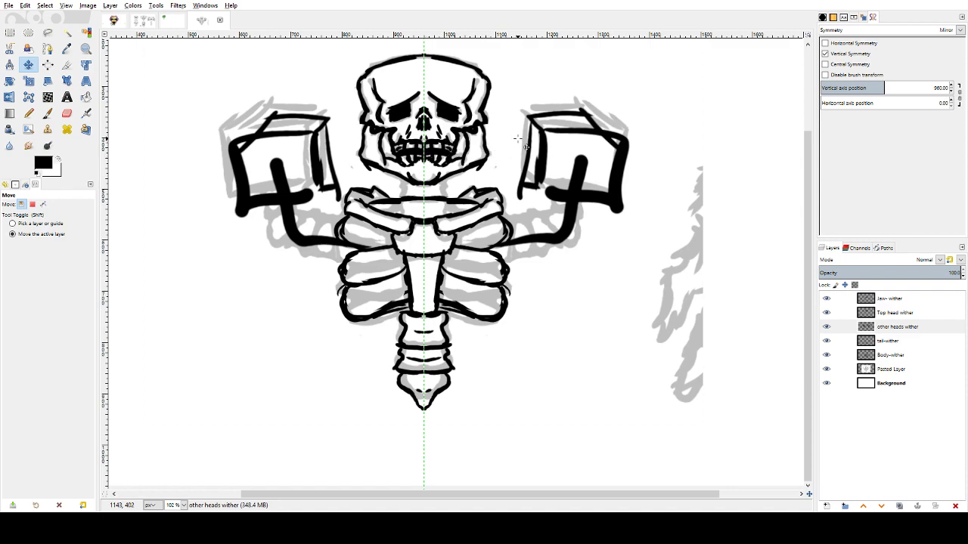
- Undo the transforms and all side head and arm strokes, leaving an empty other heads wither layer
key("ctrl+z")
key("ctrl+z")
key("ctrl+z")
key("ctrl+z")
key("ctrl+z")
key("ctrl+z")
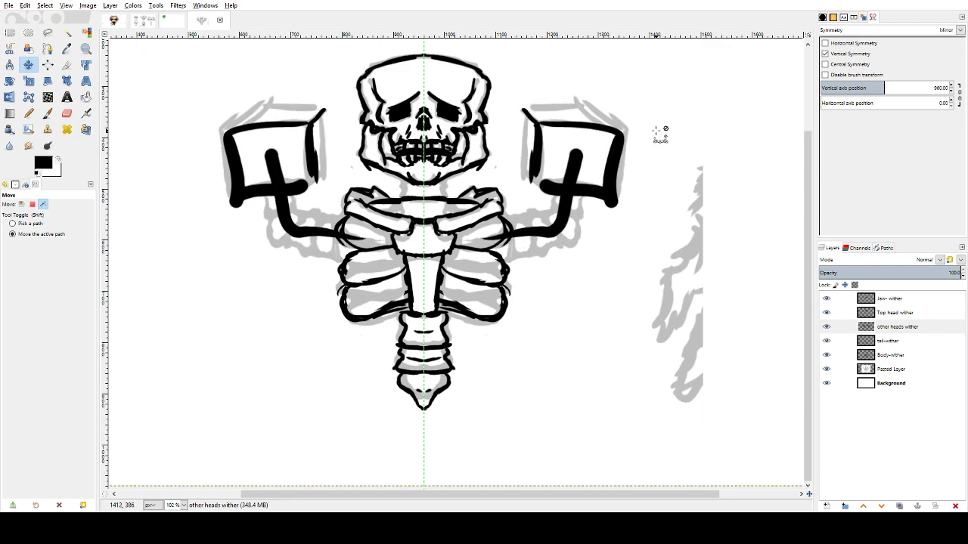
key("ctrl+z")
key("ctrl+z")
key("ctrl+z")
key("ctrl+z")
key("ctrl+z")
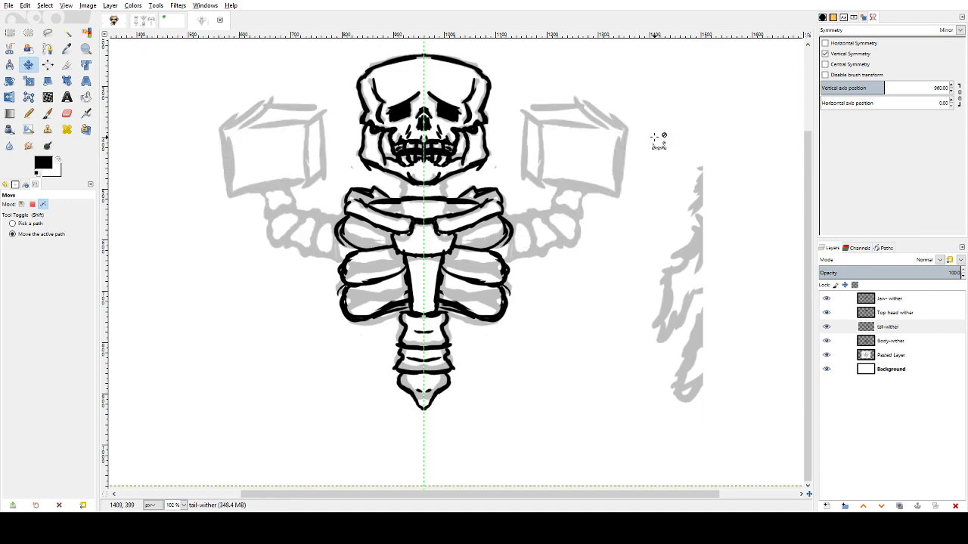
key("ctrl+y")
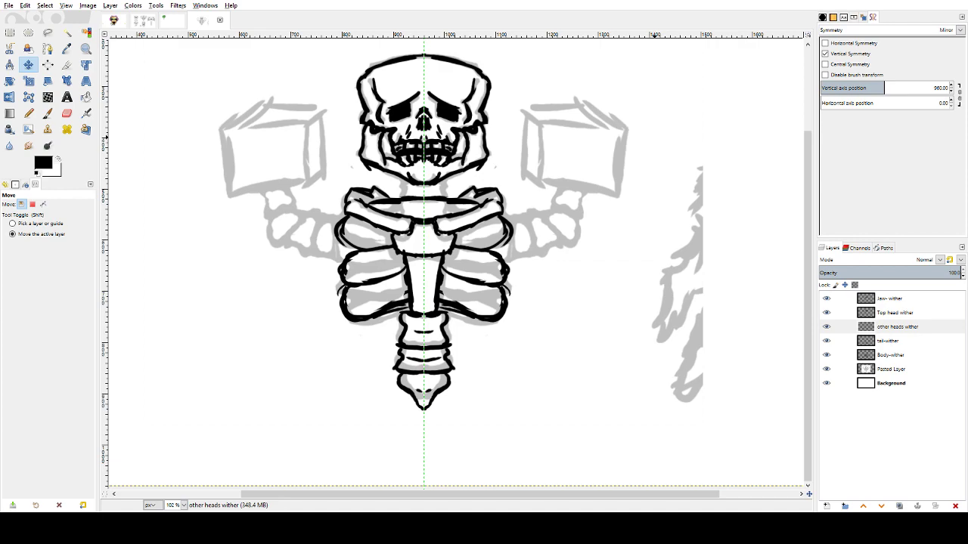
key("alt")
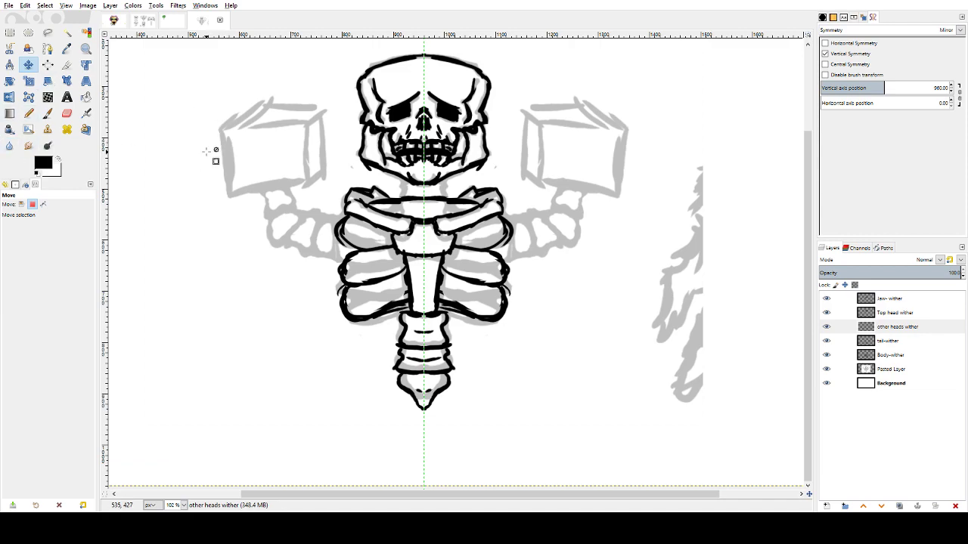
key("r")
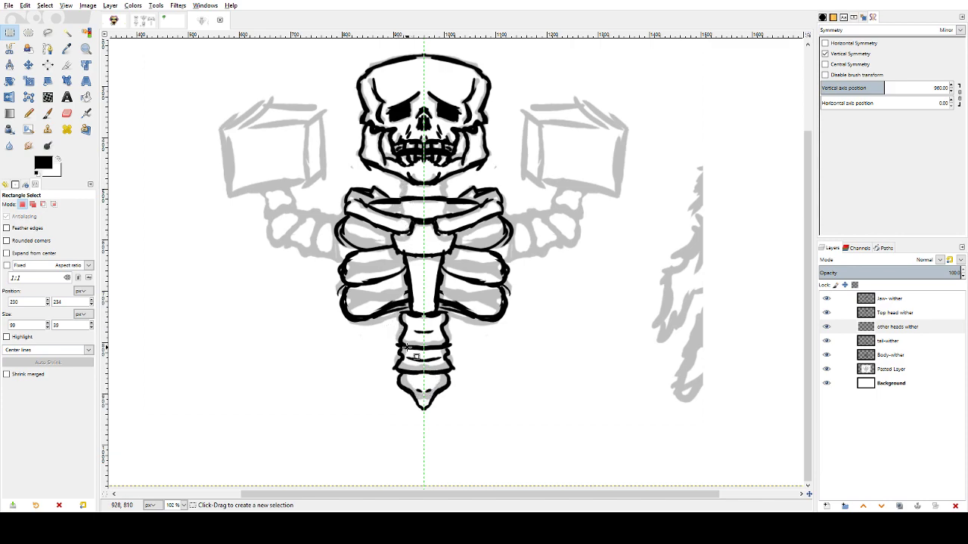
key("m")
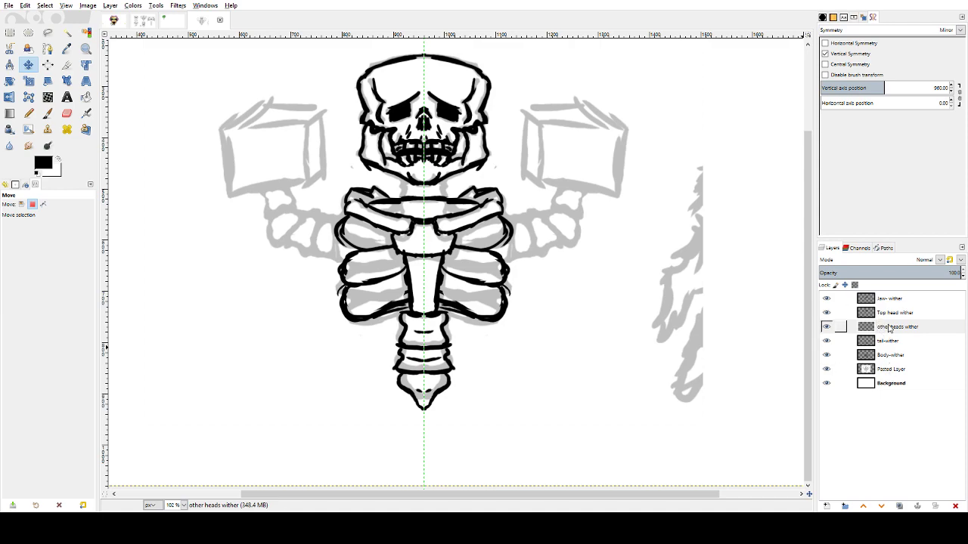
- Duplicate the tail-wither layer
left_click(890, 327)
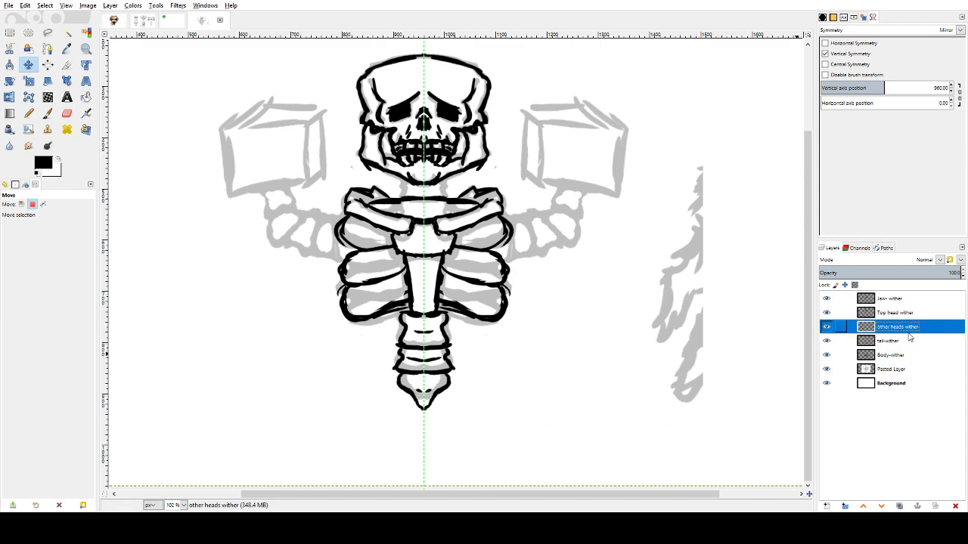
left_click(907, 344)
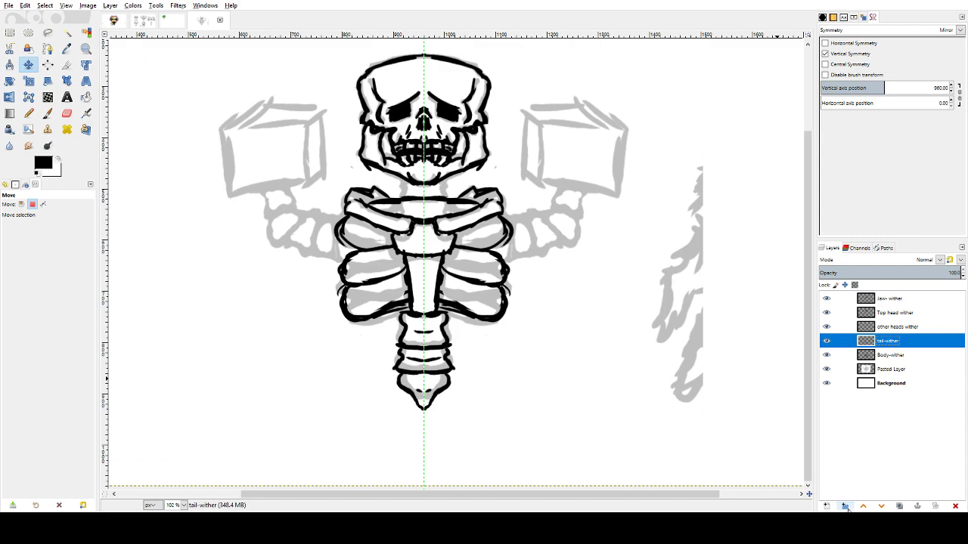
left_click(844, 506)
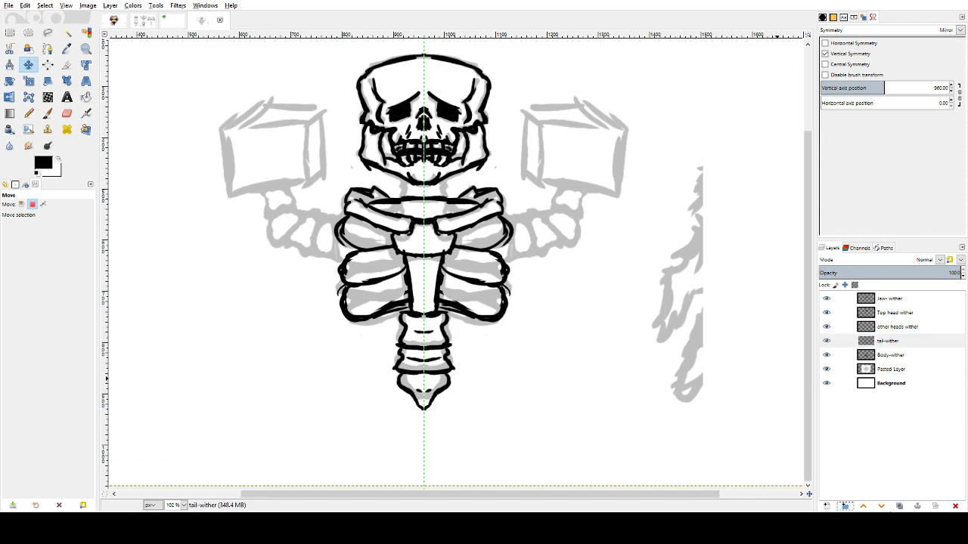
left_click(904, 343)
left_click(899, 507)
- Rename the tail-wither duplicate as neck and place it directly below the Body-wither layer
left_click(895, 343)
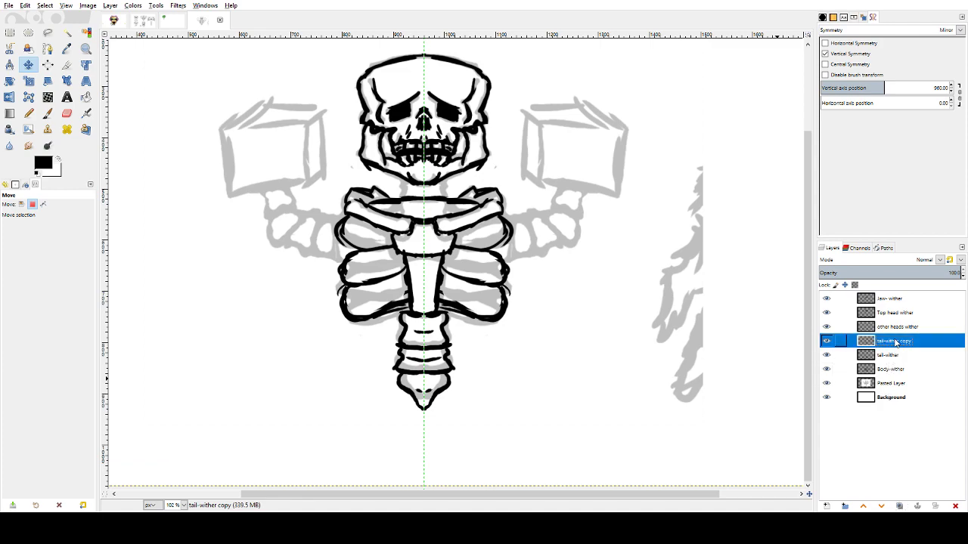
double_click(896, 342)
left_click(893, 342)
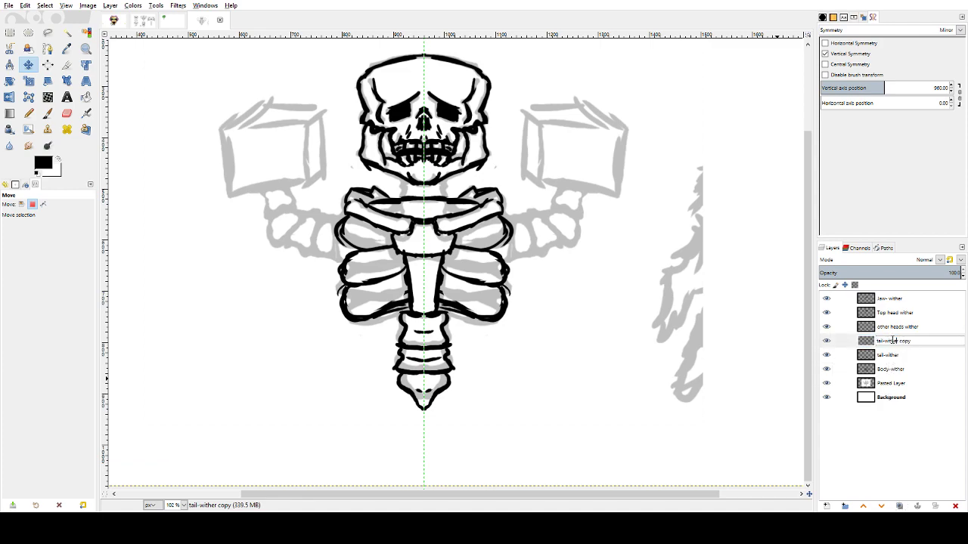
type("neck")
key("Return")
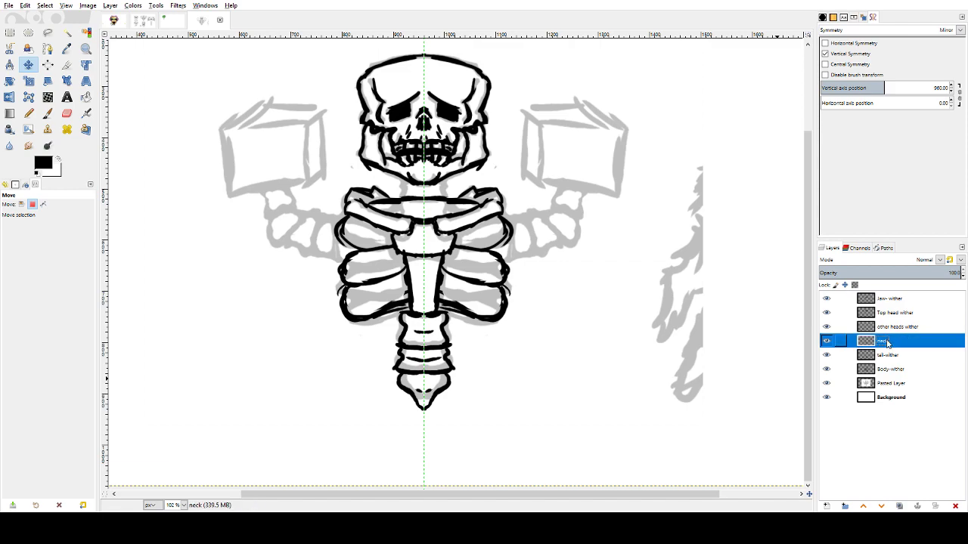
left_click_drag(888, 344, 884, 375)
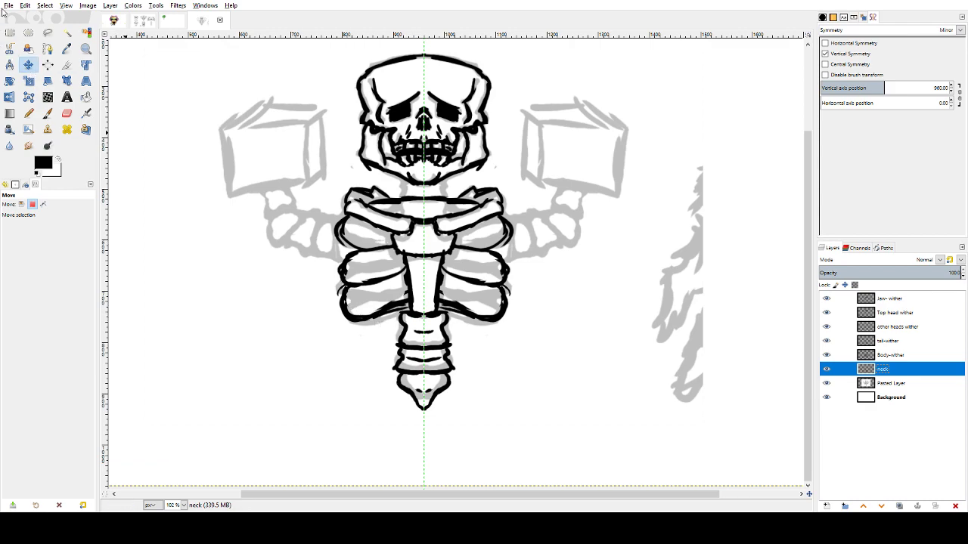
left_click(7, 34)
left_click_drag(273, 151, 587, 478)
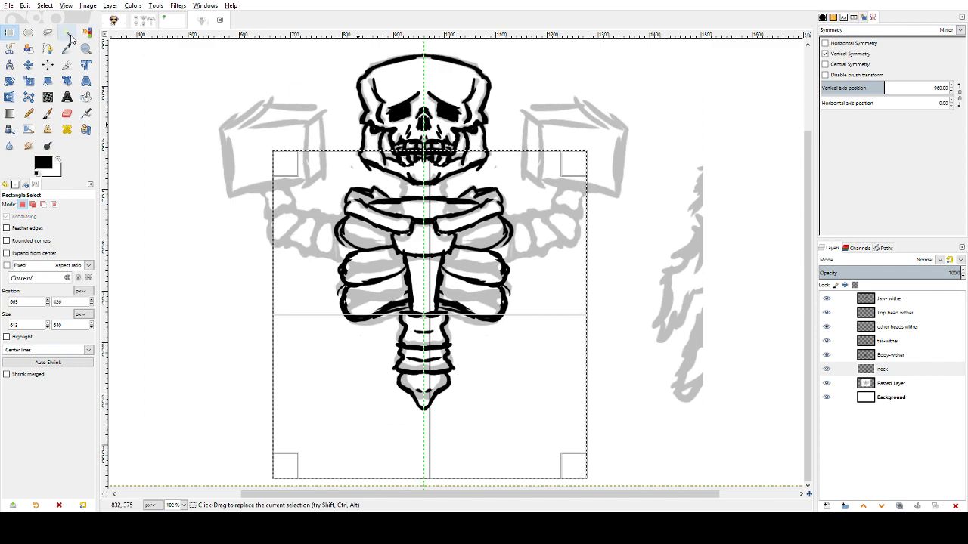
left_click(405, 327)
left_click(405, 327)
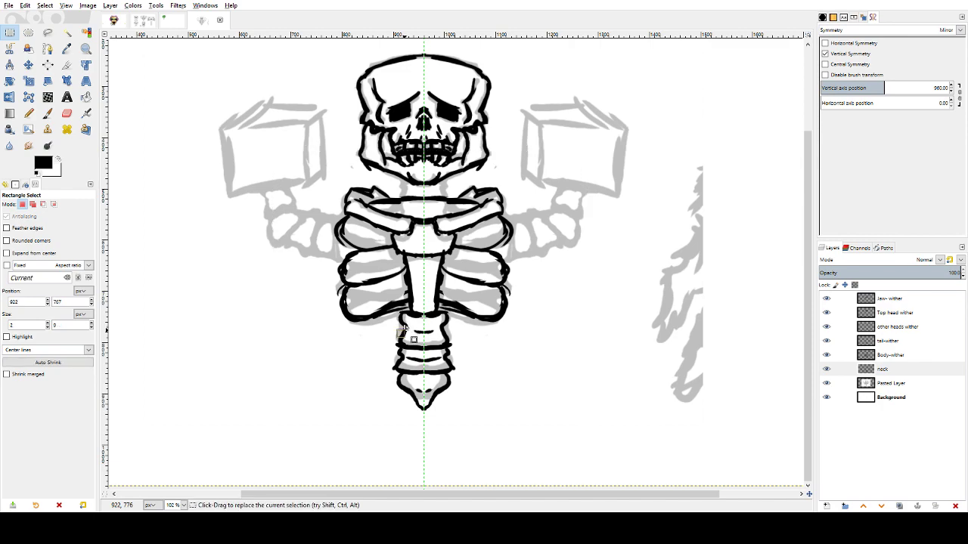
left_click_drag(446, 330, 441, 340)
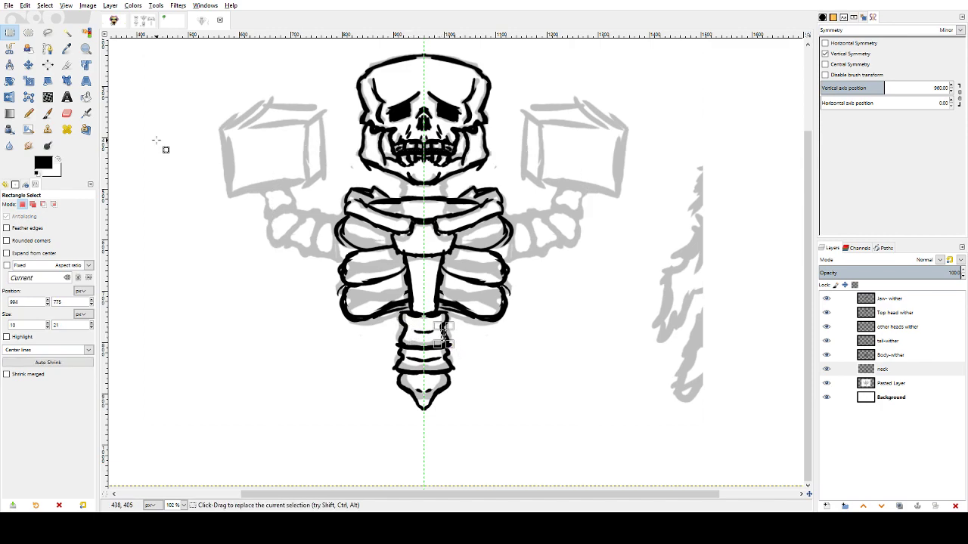
- Select the tail's outlines on the neck layer with Fuzzy Select, adding the small detail stroke inside the upper segment
left_click(66, 32)
left_click(447, 374)
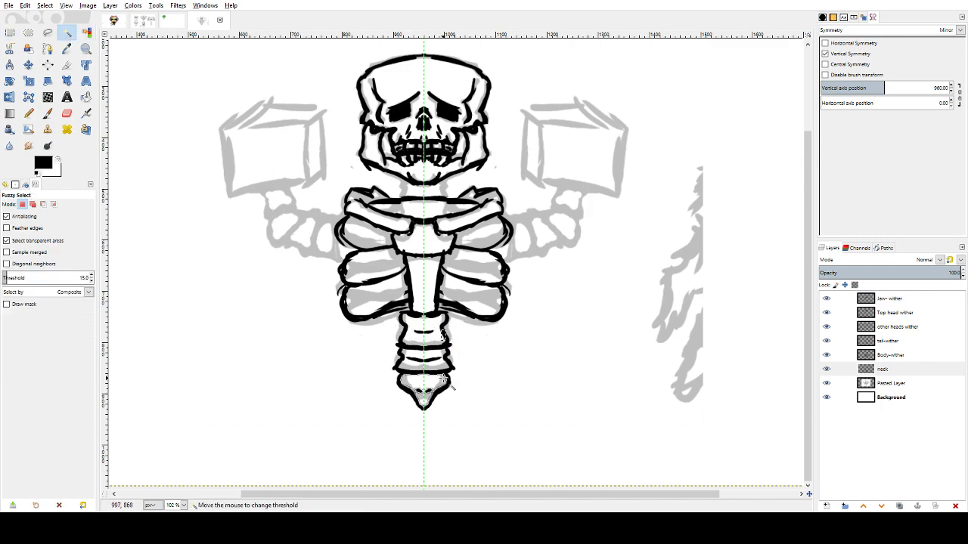
left_click(449, 378)
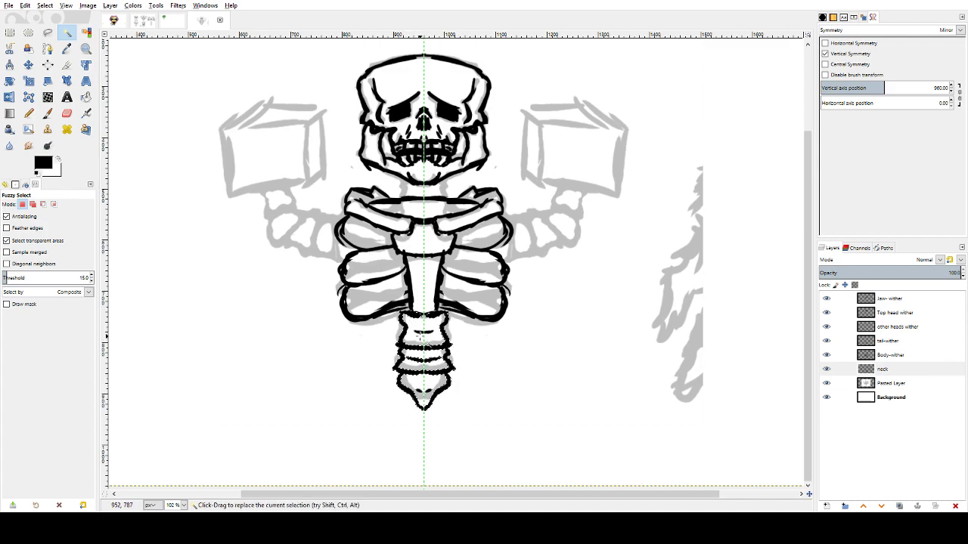
left_click(426, 334, "shift")
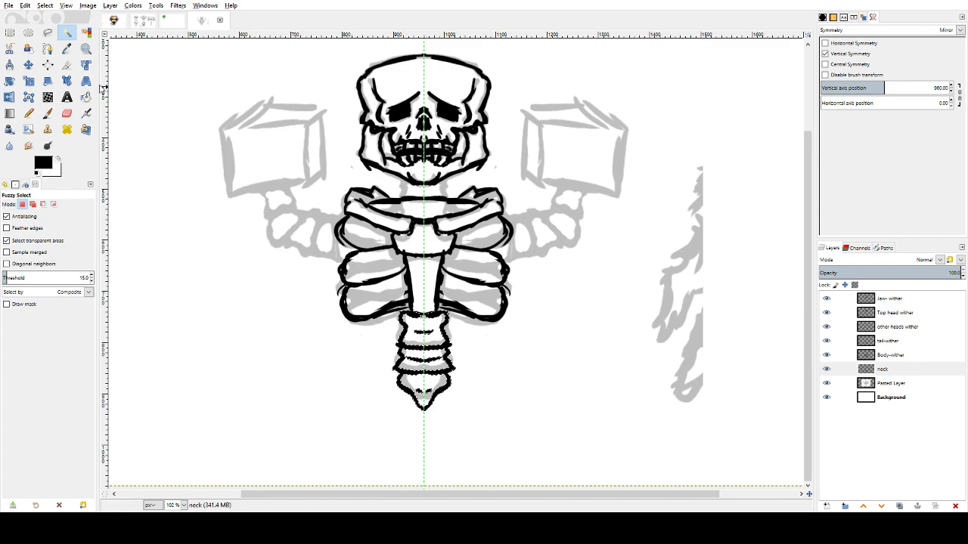
- Try to move the selected tail outlines from below the ribcage up to the neck area
left_click(29, 65)
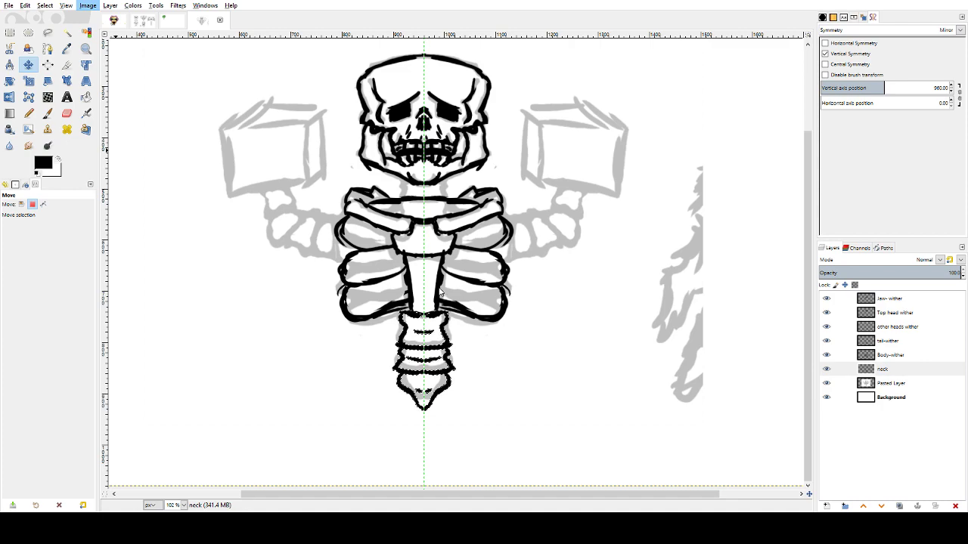
left_click_drag(442, 262, 446, 183)
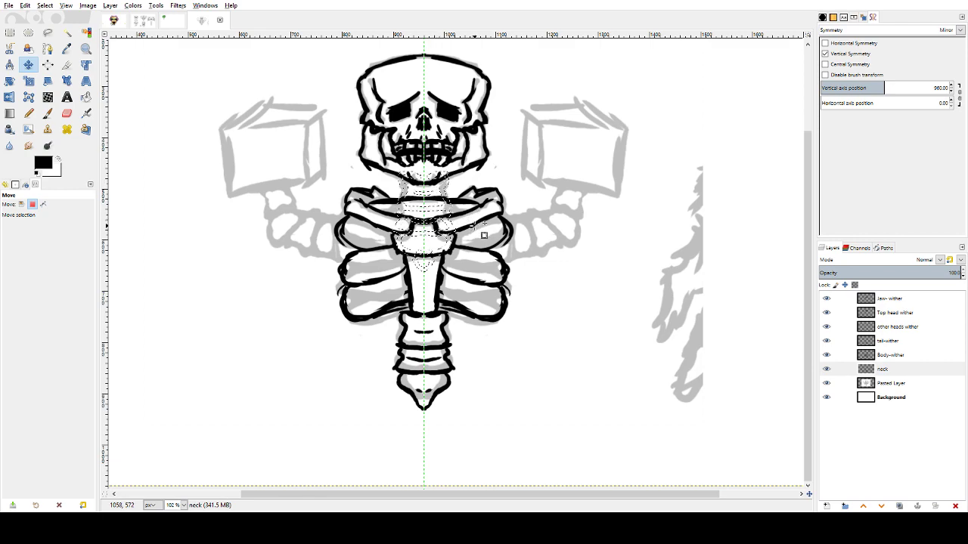
- Hide the layers around neck to inspect its line art alone, and restore their visibility
left_click(899, 371)
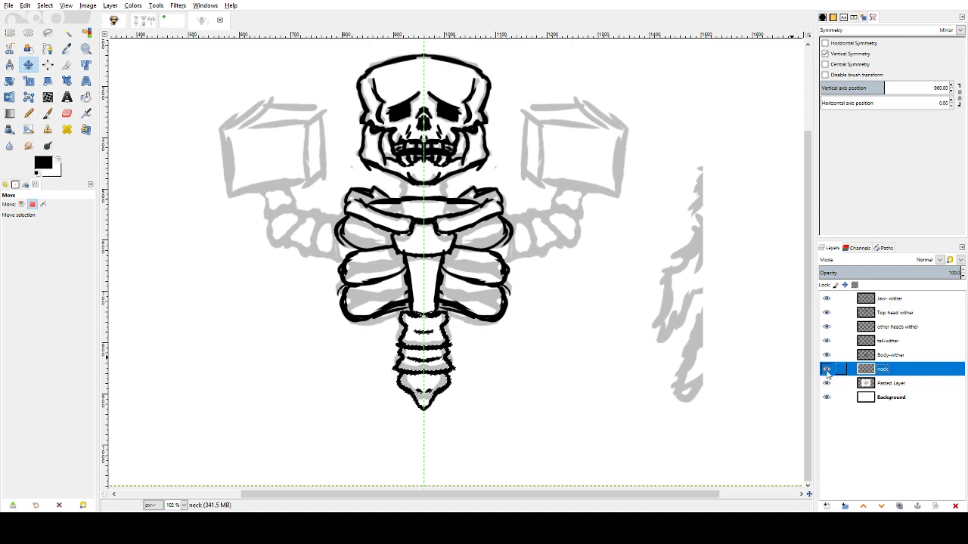
left_click_drag(826, 355, 827, 298)
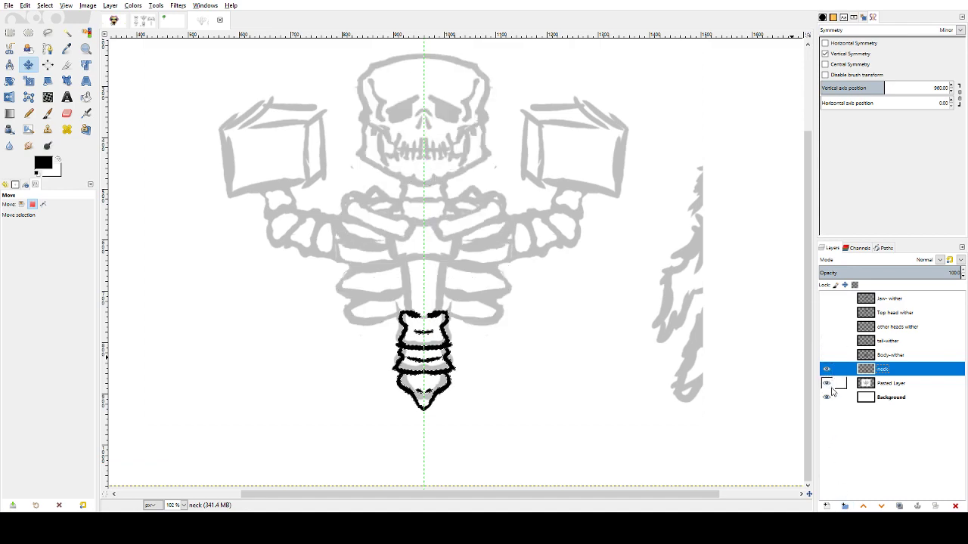
left_click(827, 383)
left_click_drag(827, 383, 827, 298)
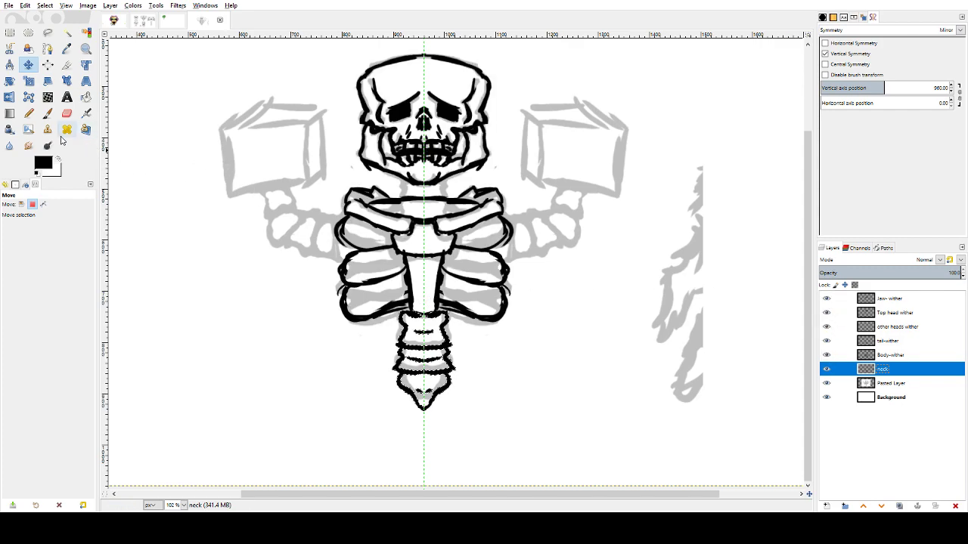
- Set the Move tool to act on layers and move the neck layer's vertebrae up to just beneath the skull's jaw
left_click(28, 66)
left_click(22, 206)
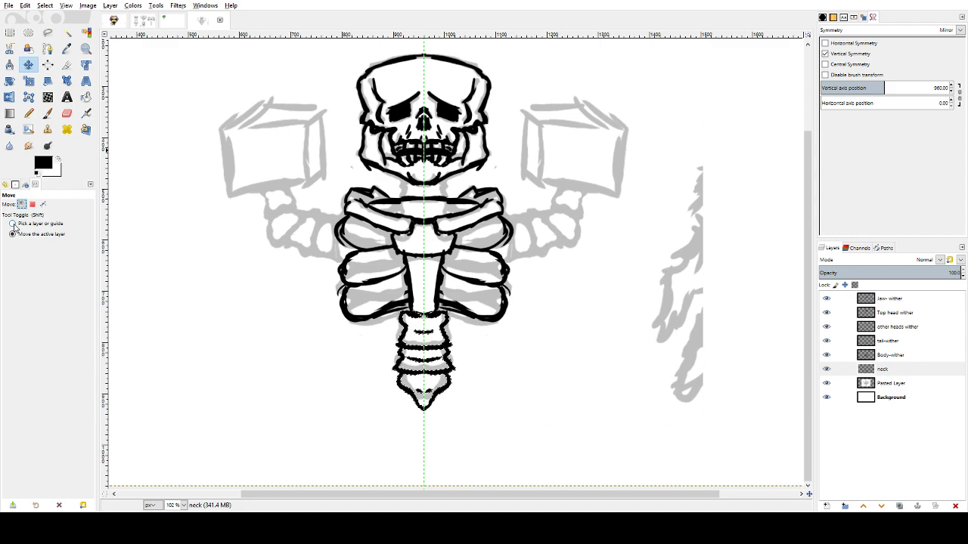
left_click_drag(445, 337, 442, 193)
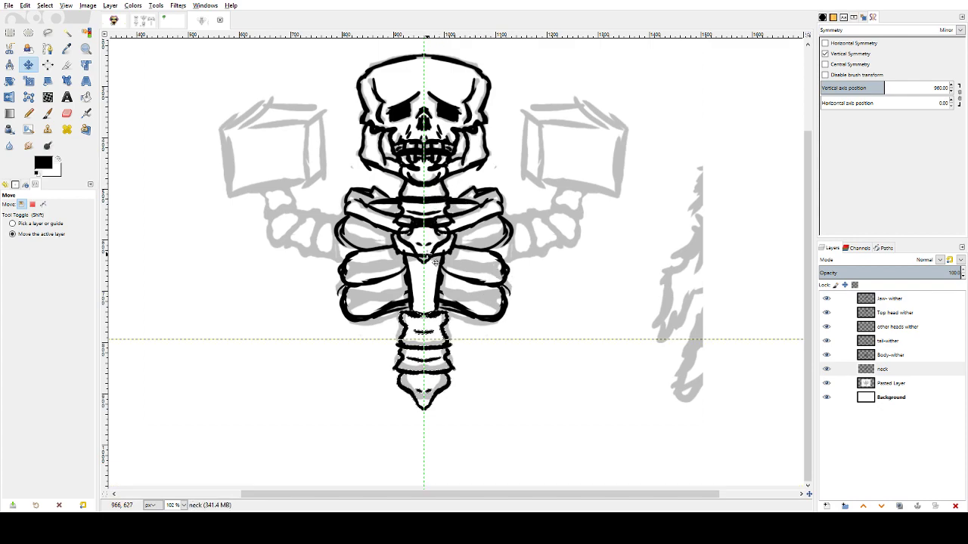
left_click_drag(451, 200, 448, 197)
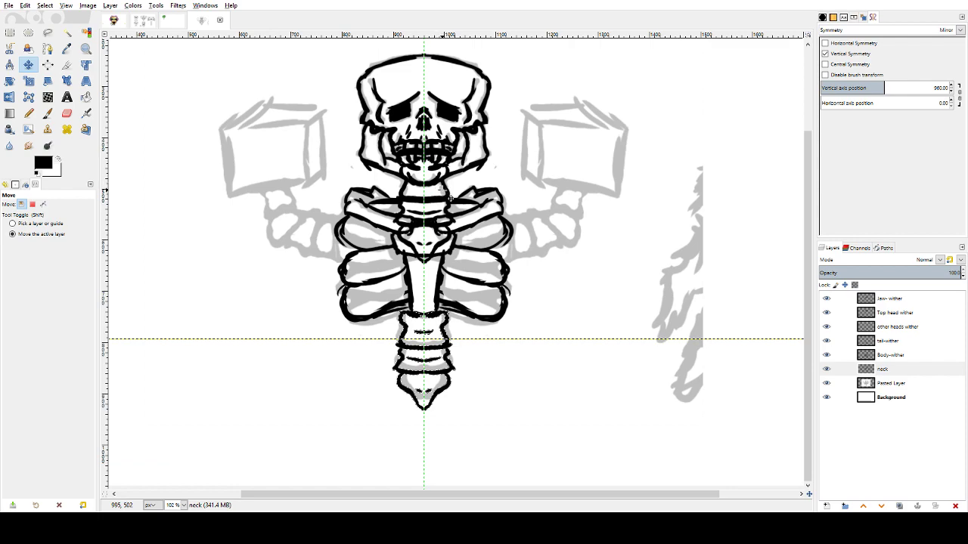
- Move the neck layer about 16 px further up so its top vertebra tucks behind the skull's jaw
left_click_drag(450, 197, 450, 189)
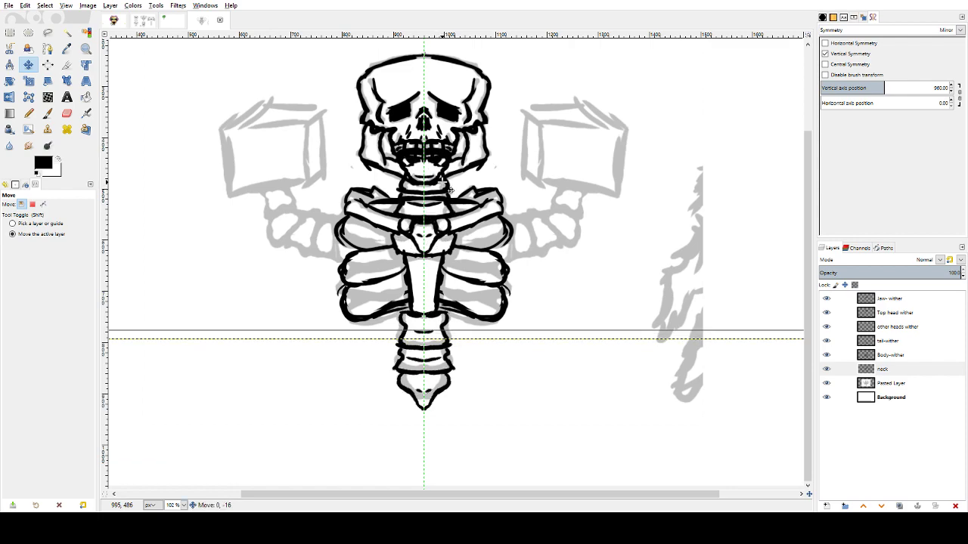
left_click_drag(450, 191, 450, 190)
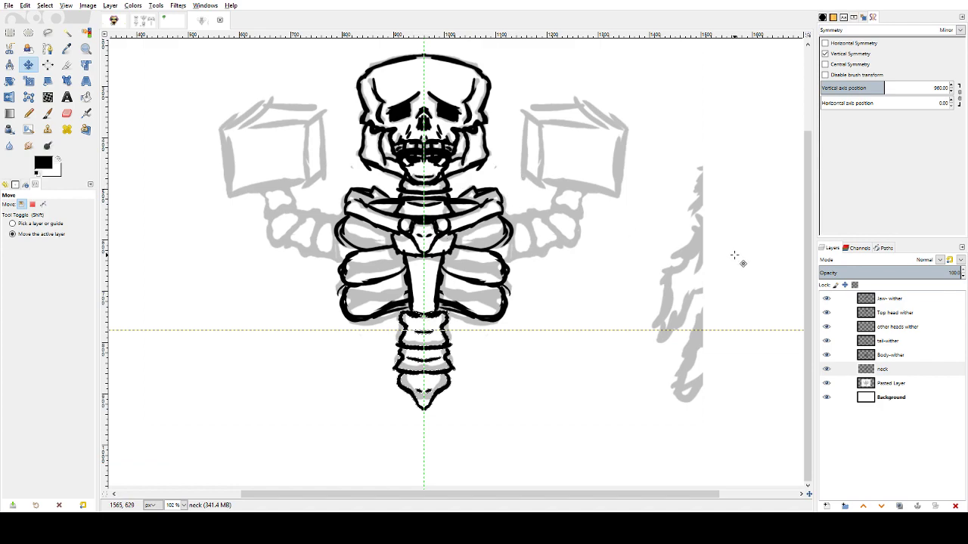
key("r")
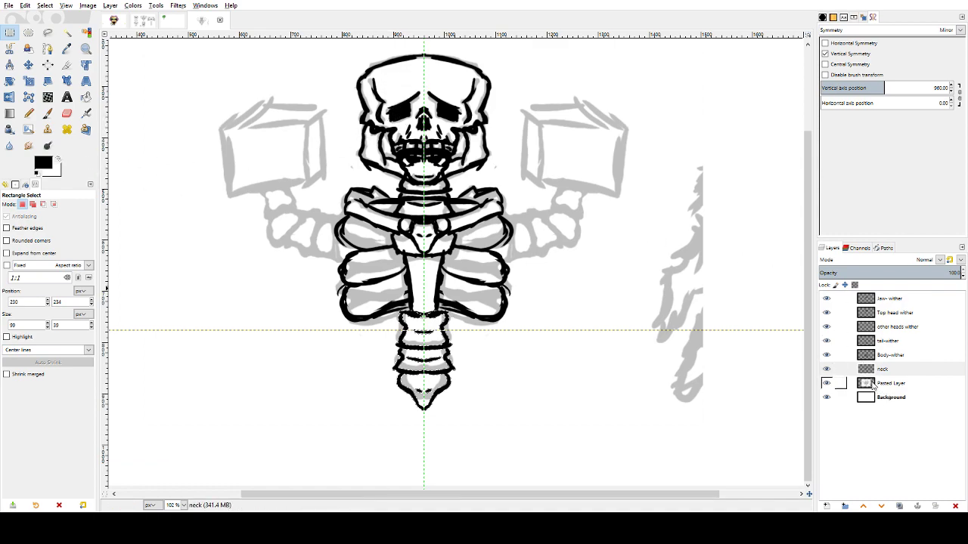
- Hide the inked body-part layers, keeping only Jaw-wither visible over the grey sketch
left_click(826, 300)
left_click(826, 313)
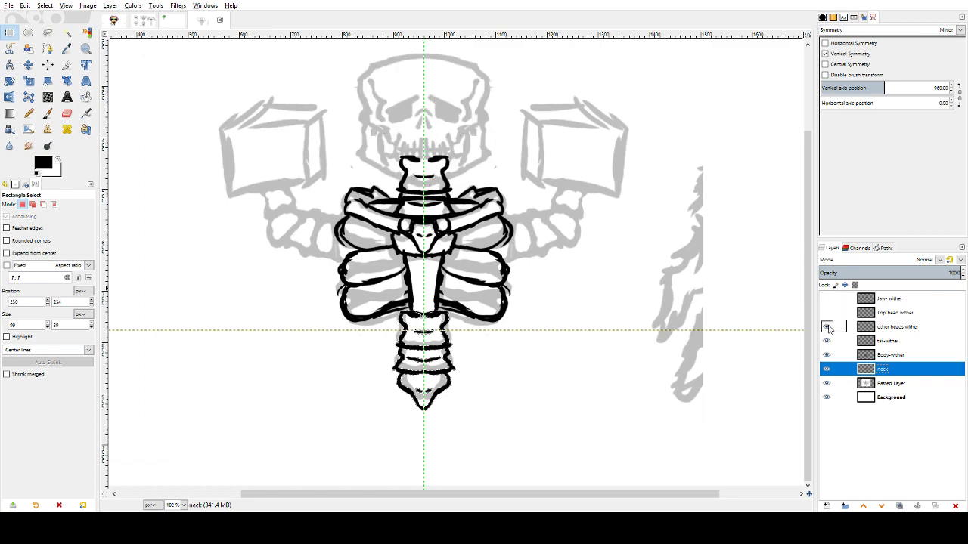
left_click(827, 326)
left_click(827, 341)
left_click(827, 355)
left_click(826, 369)
left_click(826, 397)
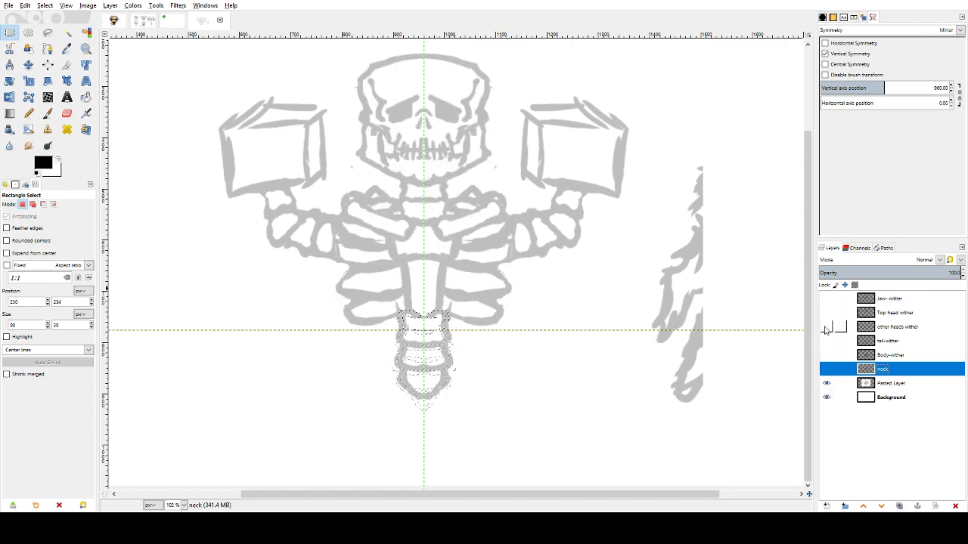
left_click(827, 299)
key("m")
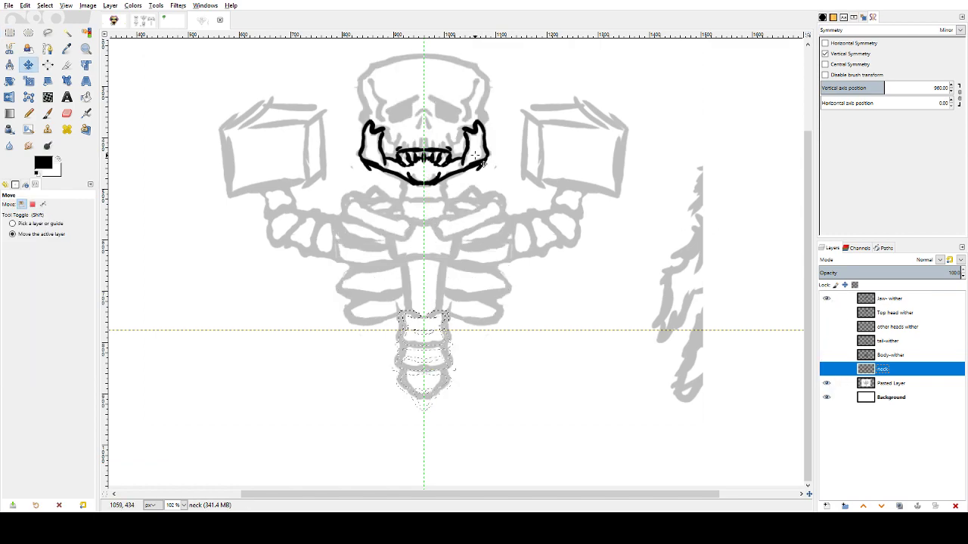
- Make white the foreground colour and hide the Background and Pasted Layer so only the jaw line art shows
left_click(58, 166)
left_click(58, 158)
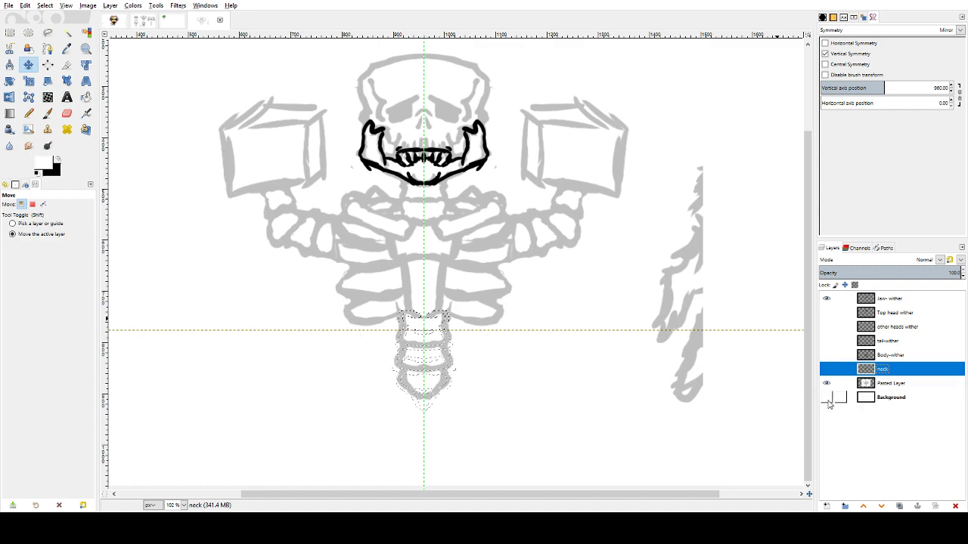
left_click(826, 397)
left_click(826, 384)
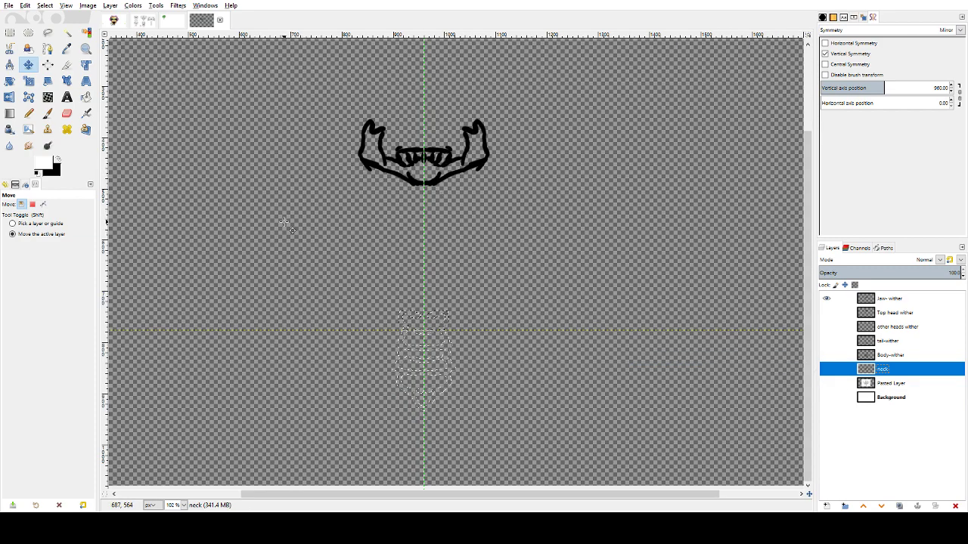
- Clear the selection and bucket-fill the jawbone and lower teeth with white on the Jaw-wither layer
key("ctrl+shift+a")
left_click(86, 96)
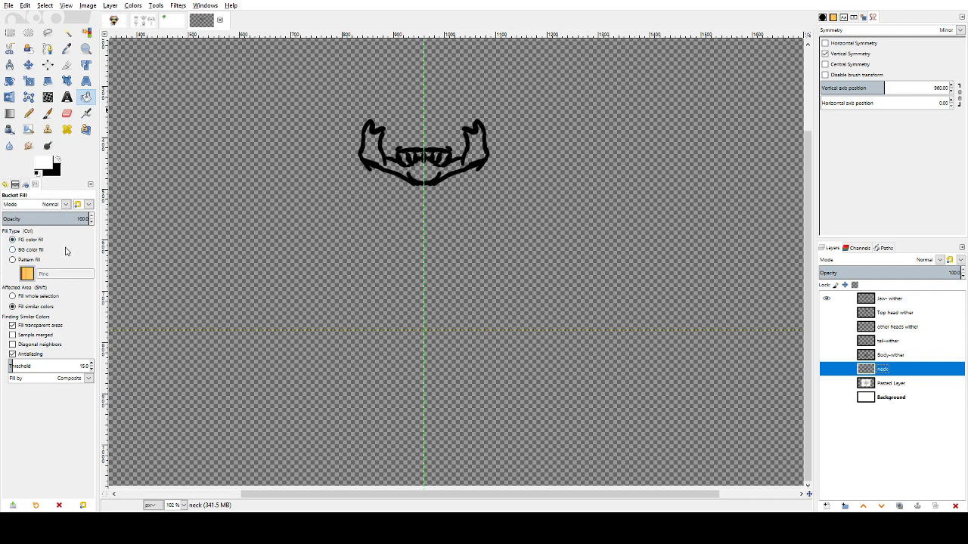
left_click(428, 174)
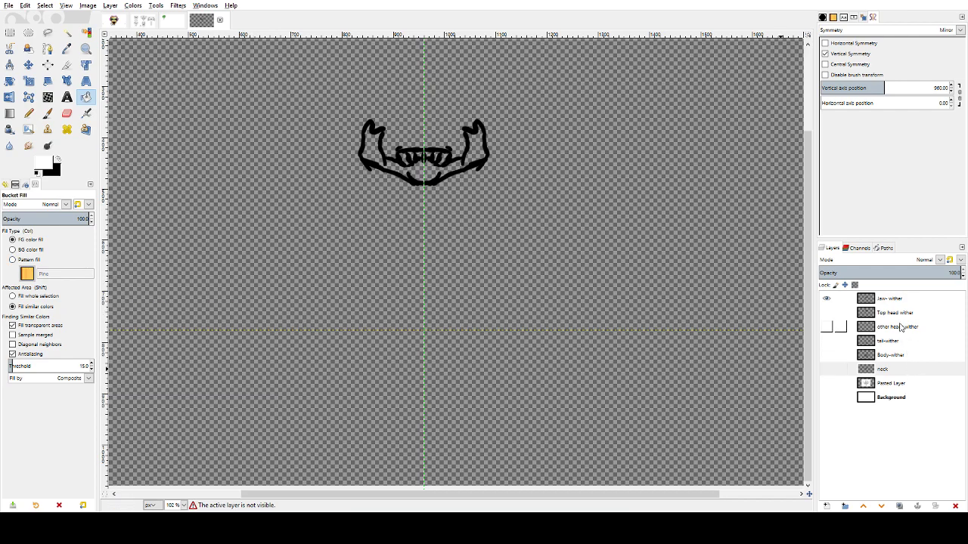
left_click(896, 301)
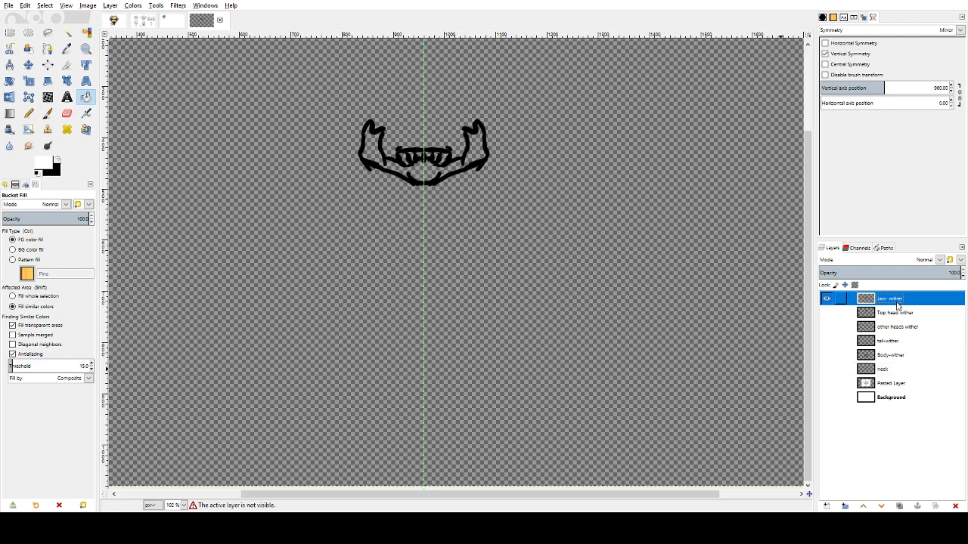
left_click(475, 153)
left_click(403, 157)
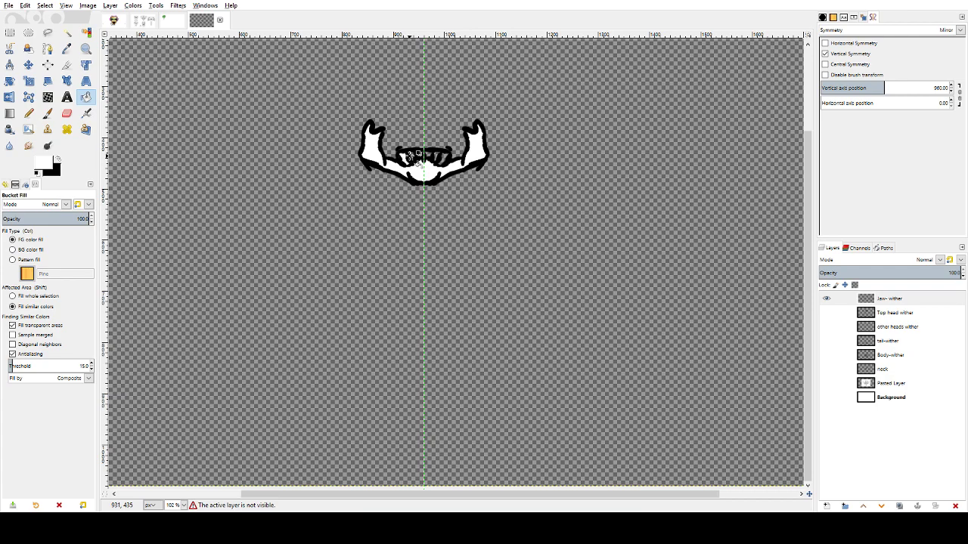
left_click(415, 157)
left_click(431, 158)
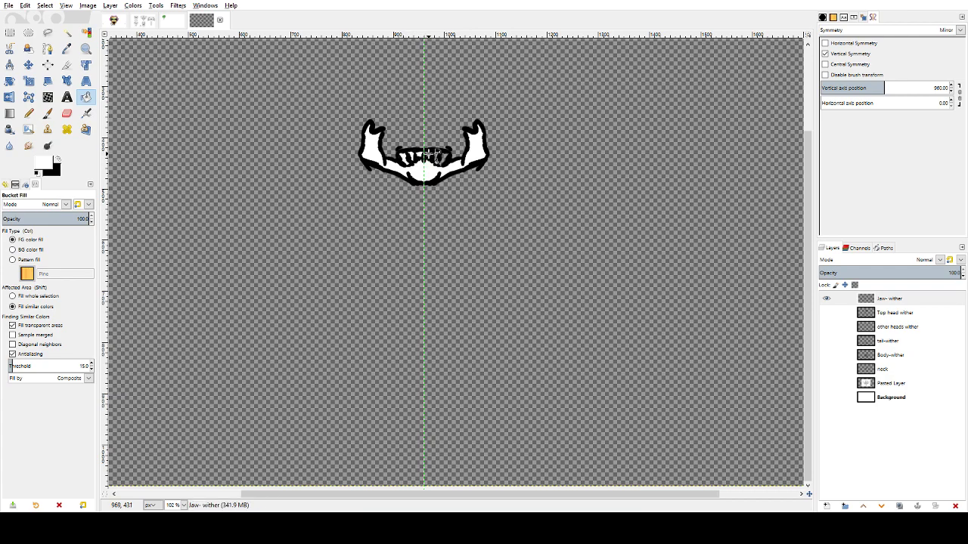
left_click(444, 158)
- Show only the Top head wither layer and bucket-fill the skull and upper teeth white, undoing any fill that hits the outline
left_click(826, 299)
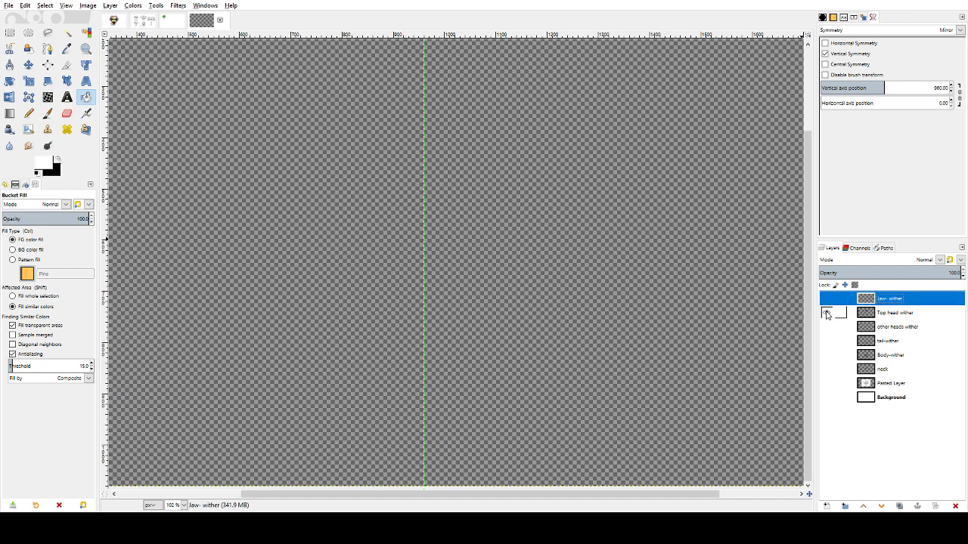
left_click(827, 312)
key("Page_Down")
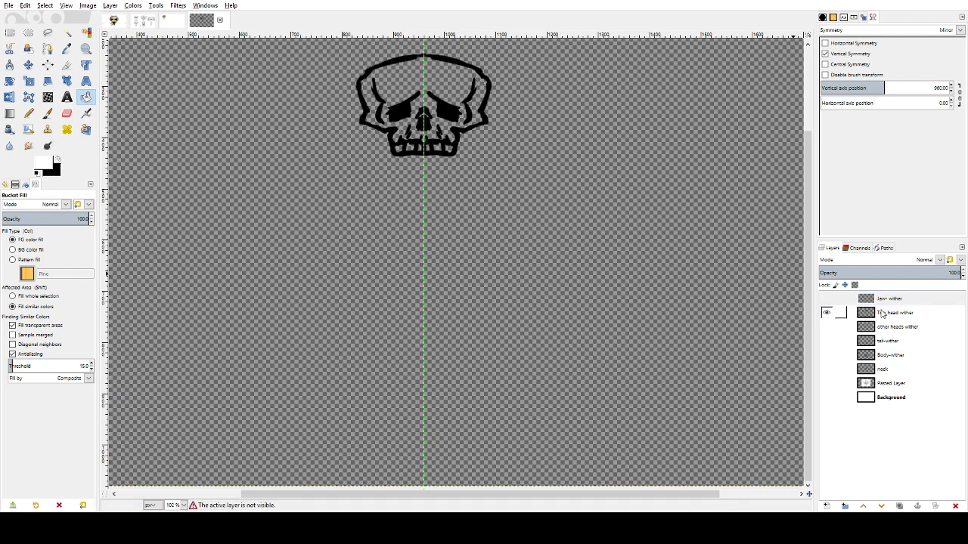
left_click(446, 88)
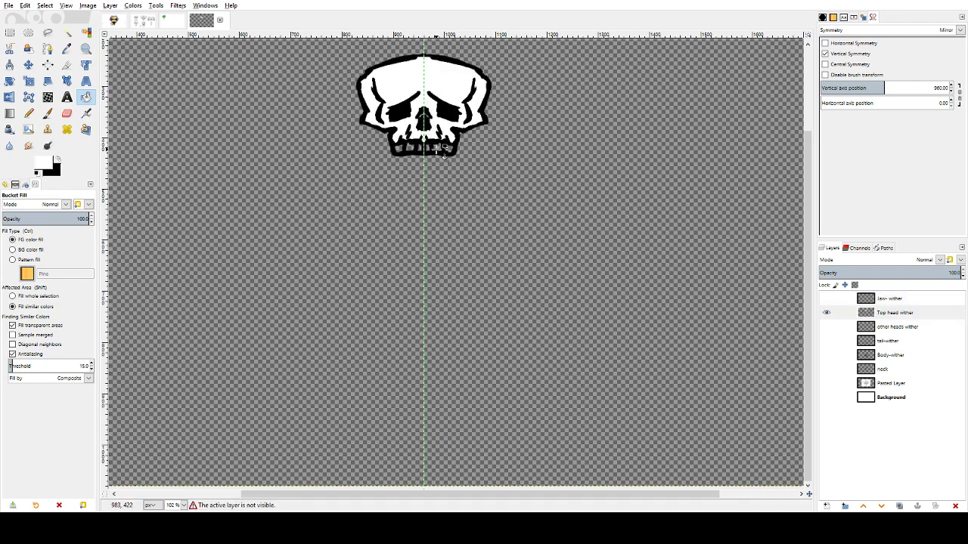
left_click(437, 150)
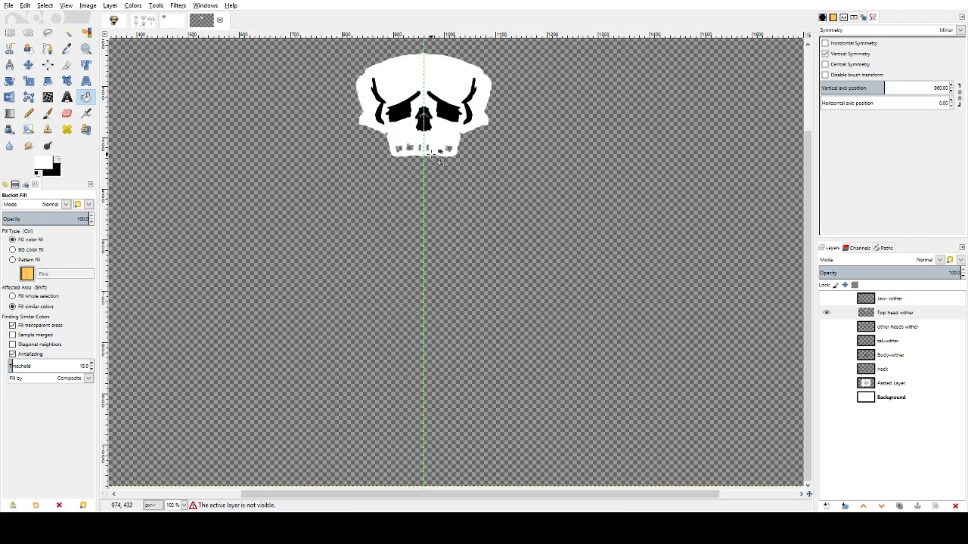
key("ctrl+z")
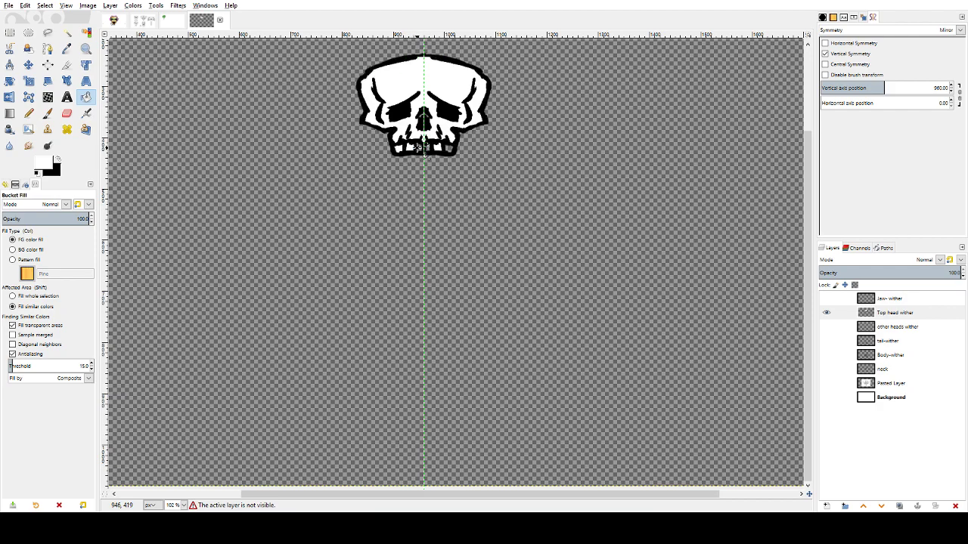
left_click(421, 146)
key("ctrl+z")
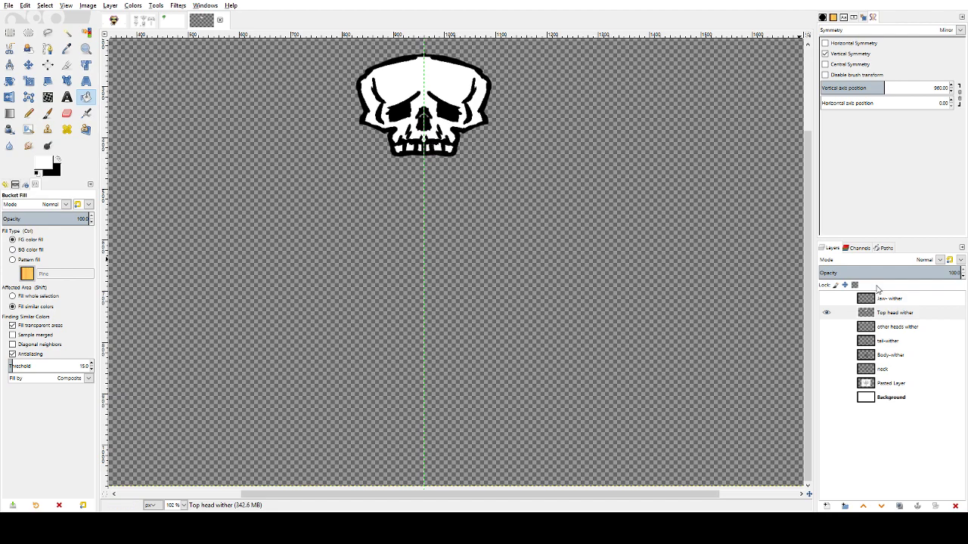
- Hide Top head wither, check the other heads wither layer, and make tail-wither the only visible and active layer
left_click(827, 314)
left_click(826, 327)
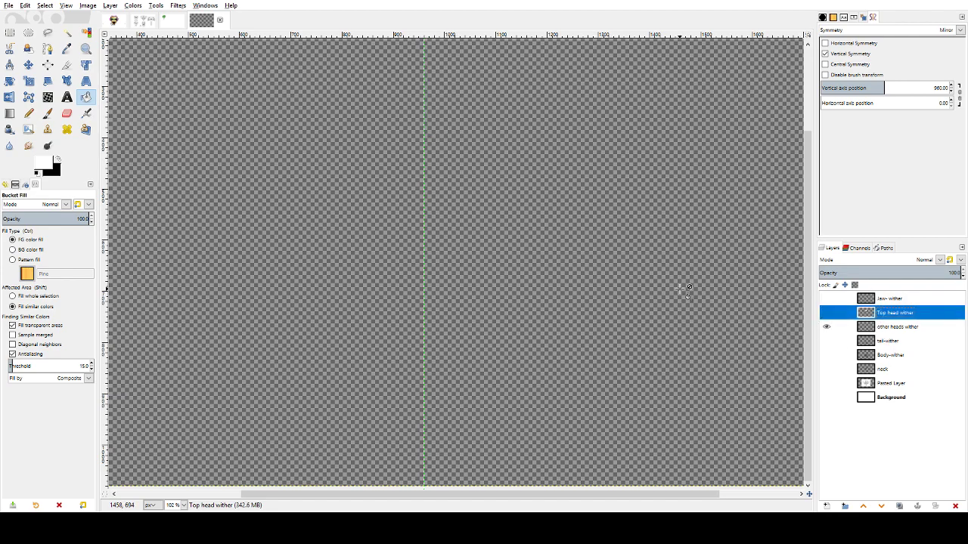
left_click(896, 327)
left_click(827, 327)
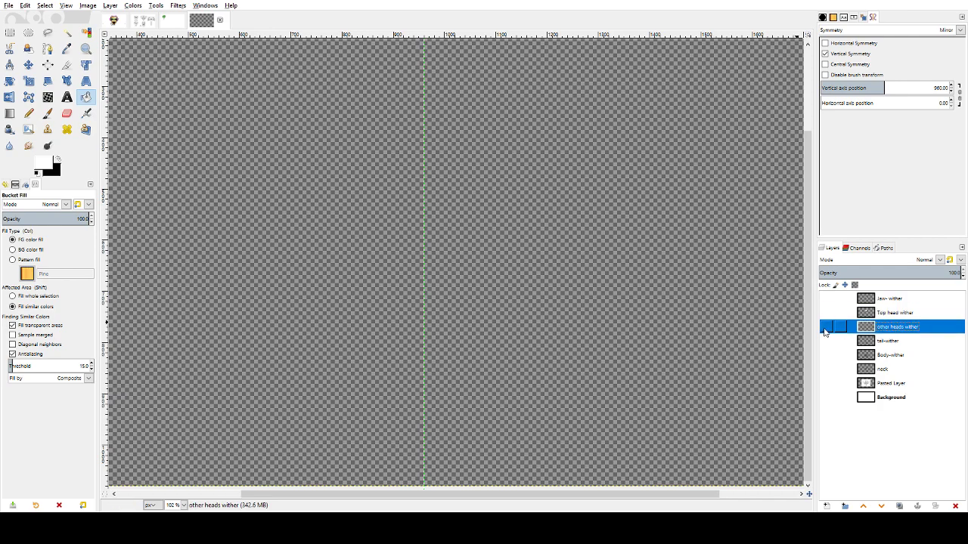
left_click(826, 341)
left_click(888, 341)
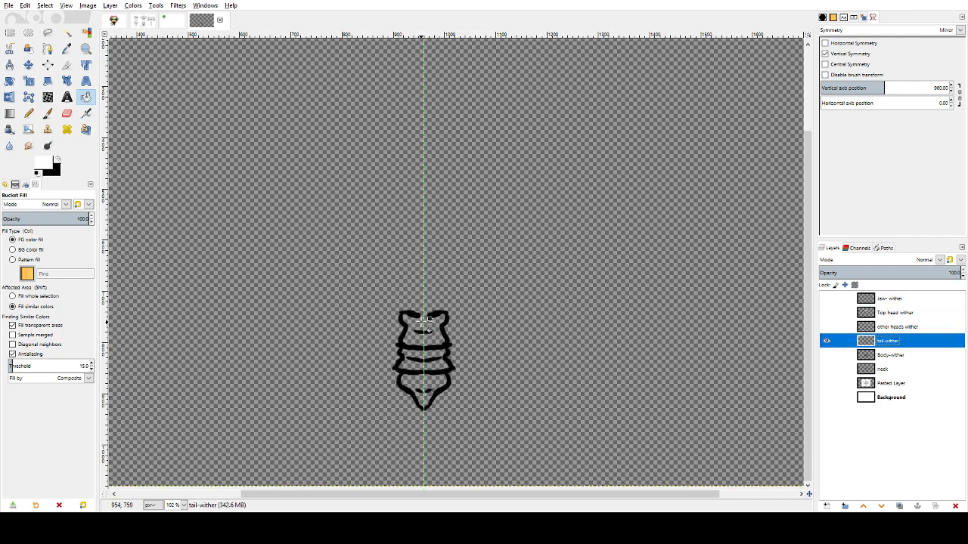
- Close the gap in the top outline of the tail's upper vertebra with a black Paintbrush stroke
key("r")
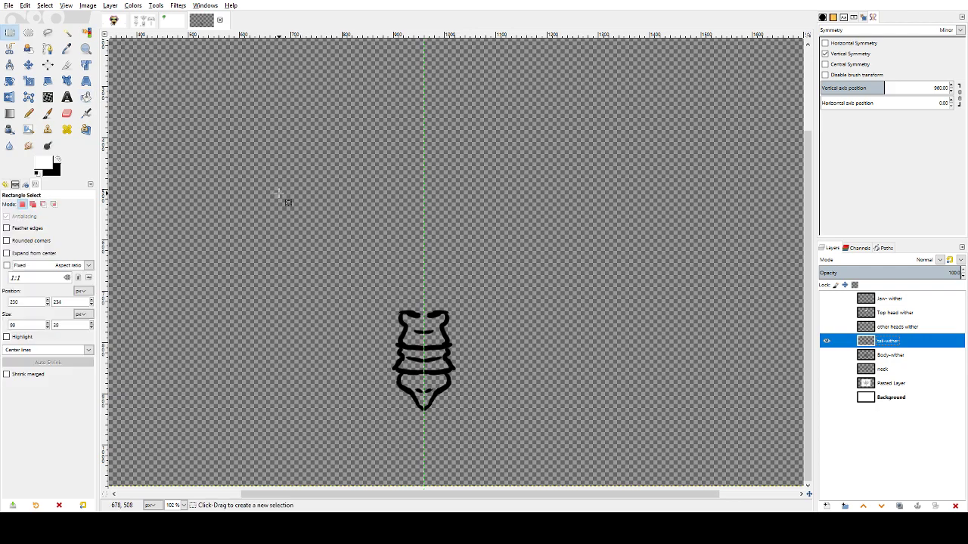
key("p")
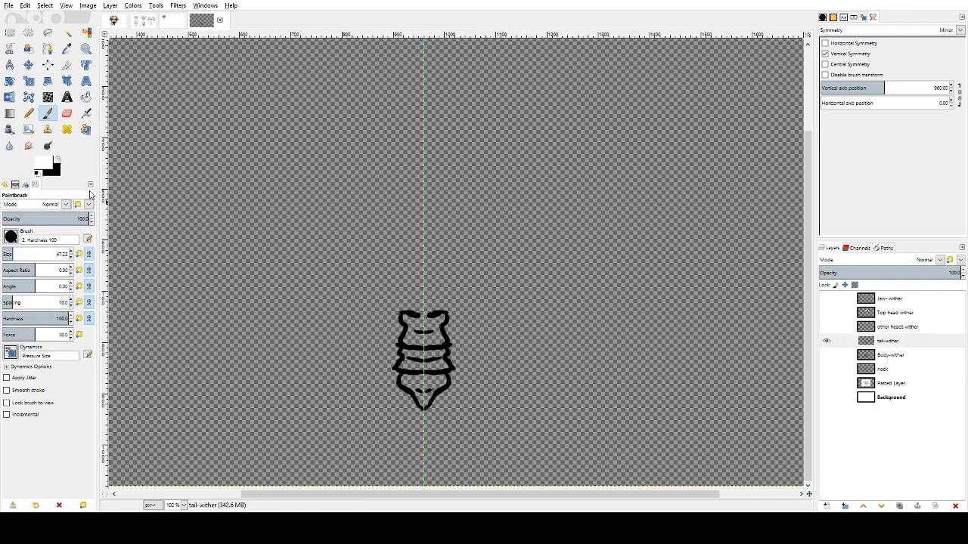
left_click(59, 159)
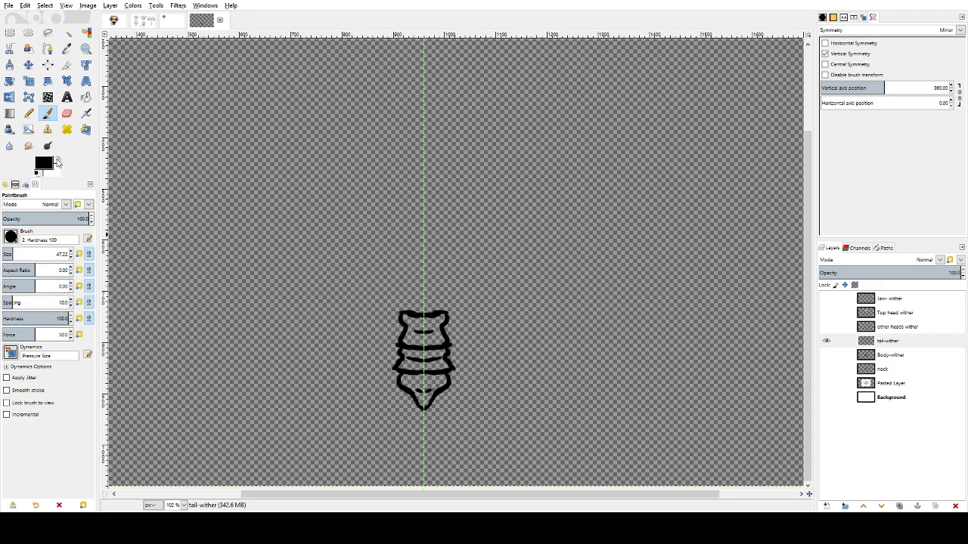
- Bucket-fill all of the tail's vertebrae and its pointed tip with white on the tail-wither layer
left_click(58, 160)
left_click(85, 97)
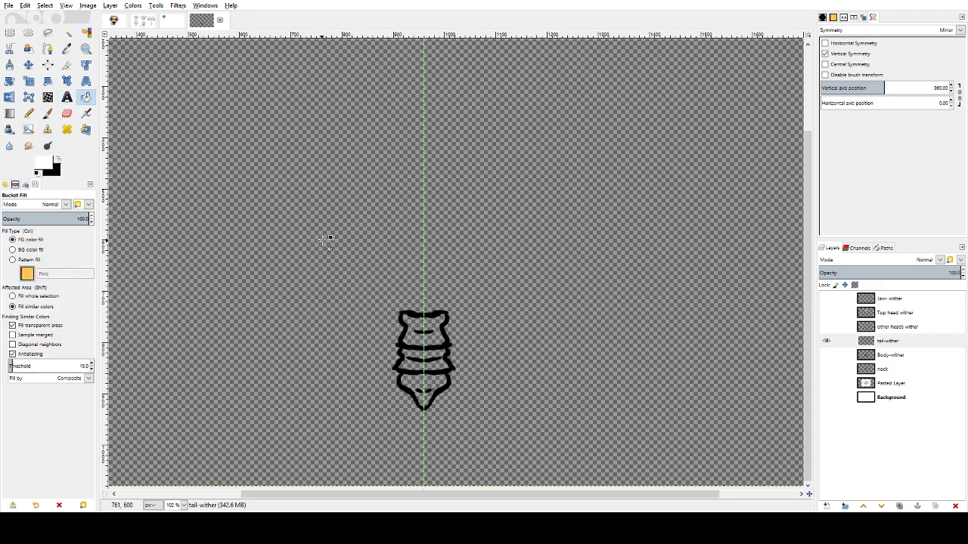
left_click(438, 333)
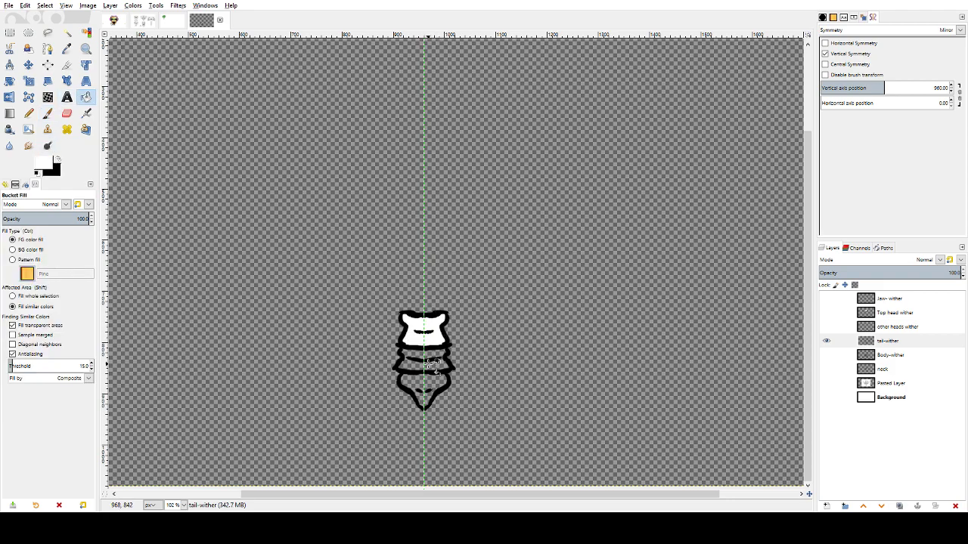
left_click(439, 353)
left_click(442, 371)
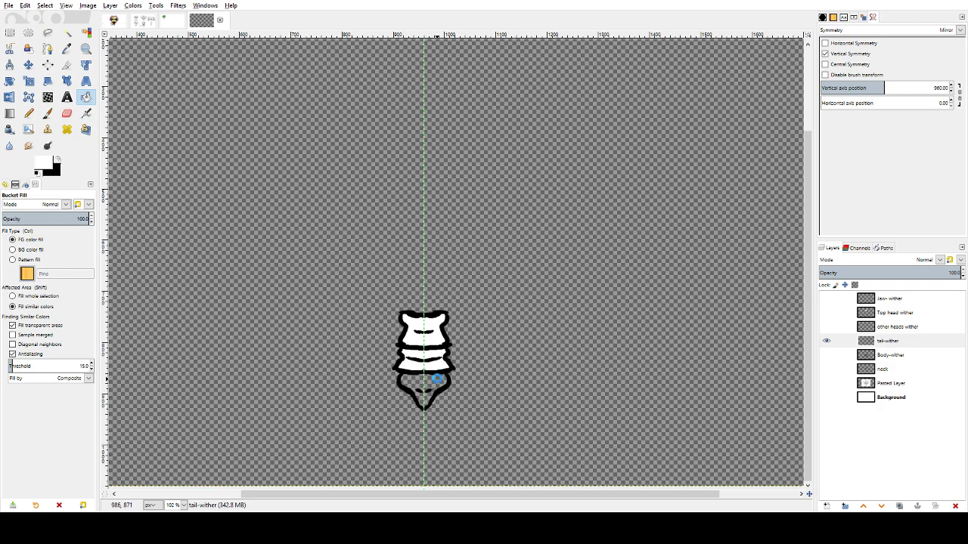
left_click(435, 387)
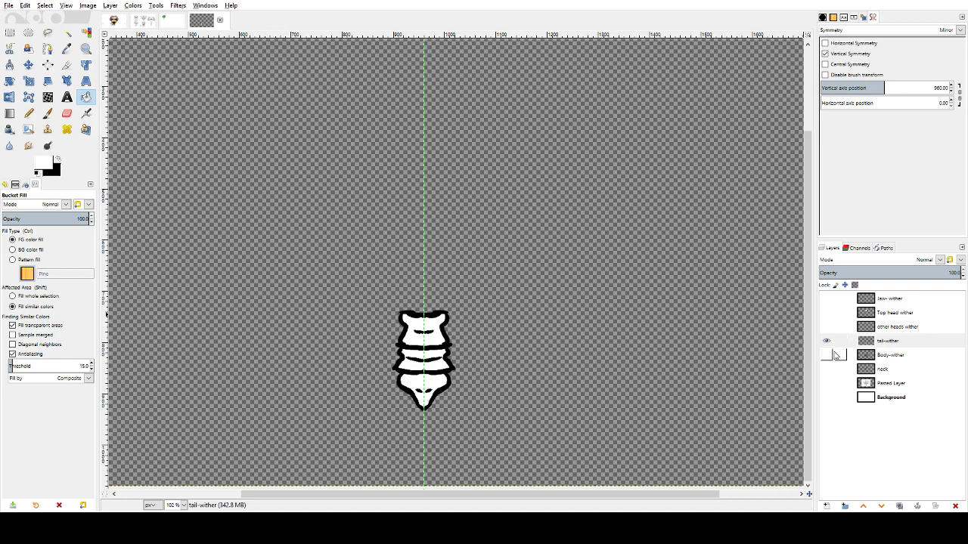
- Hide the tail-wither layer and make Body-wither the visible, active layer
left_click(827, 341)
left_click(826, 355)
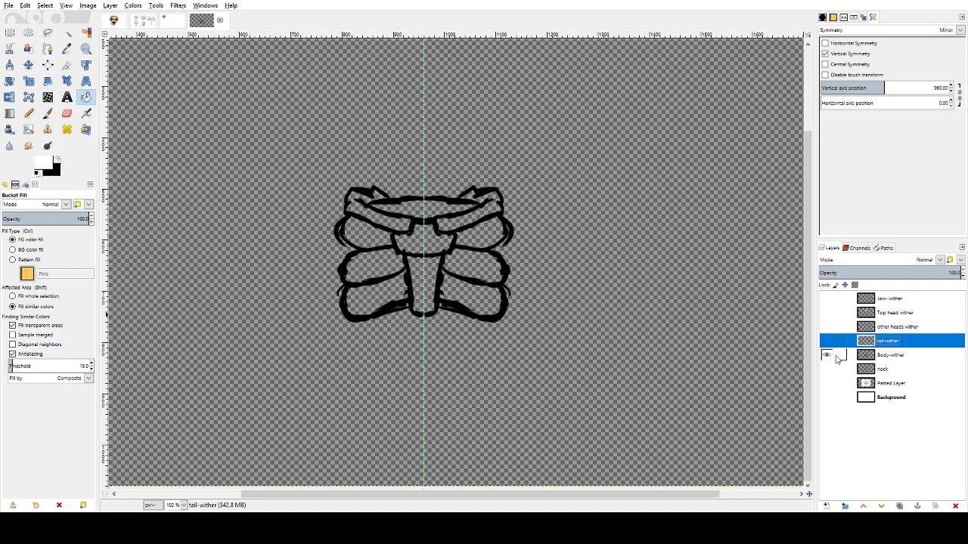
left_click(476, 224)
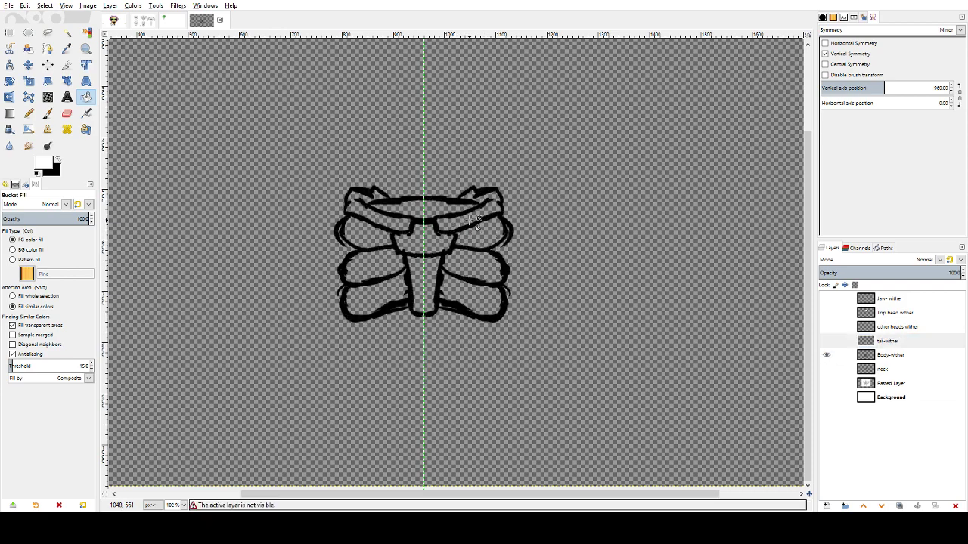
left_click(840, 355)
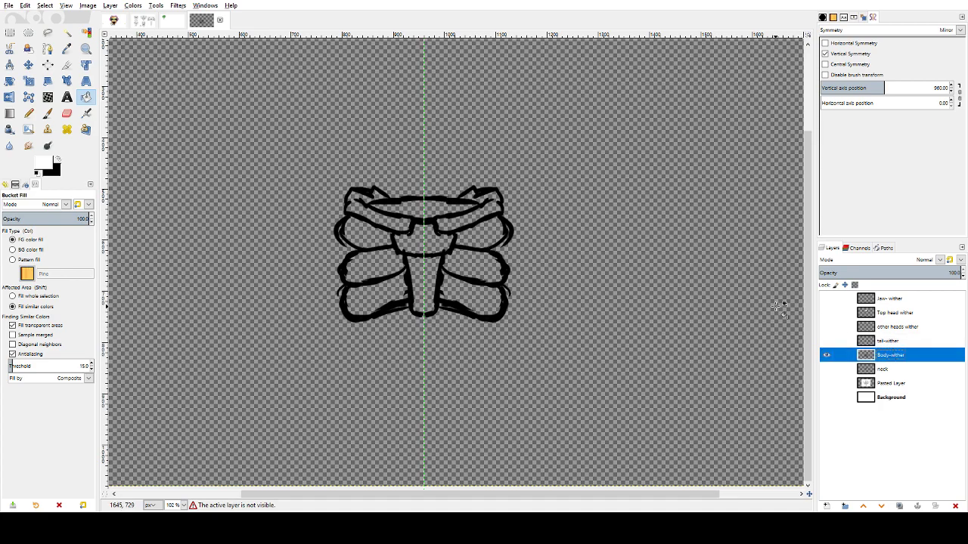
- Bucket-fill the collarbones, upper chest opening, sternum and all ribs on both sides with white on the Body-wither layer
left_click(484, 219)
left_click(406, 212)
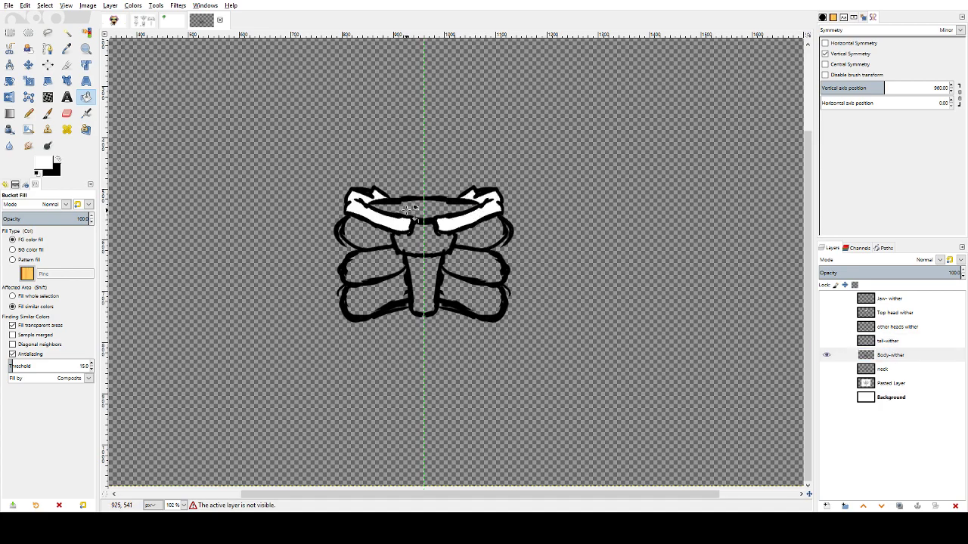
left_click(415, 209)
left_click(380, 234)
left_click(391, 261)
left_click(421, 244)
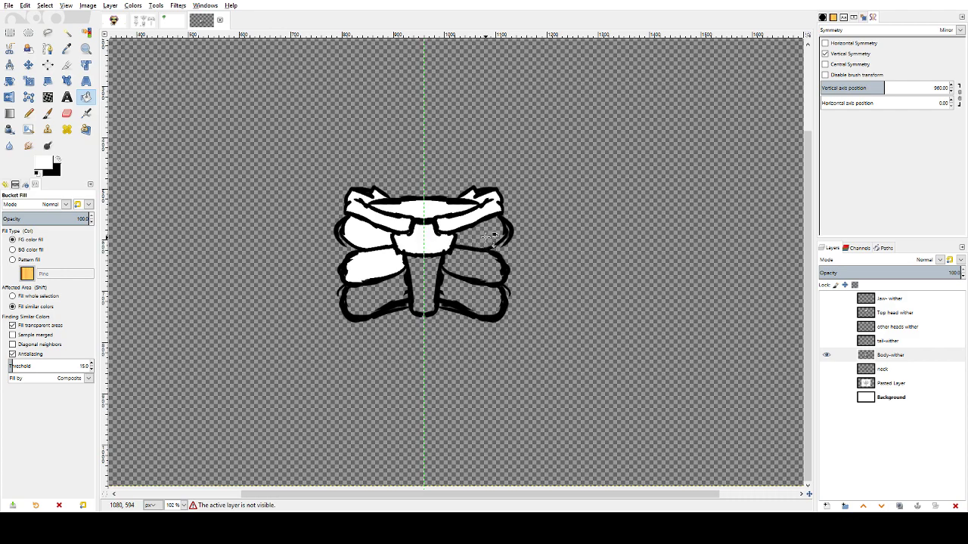
left_click(488, 238)
left_click(473, 266)
left_click(425, 295)
left_click(472, 301)
left_click(375, 301)
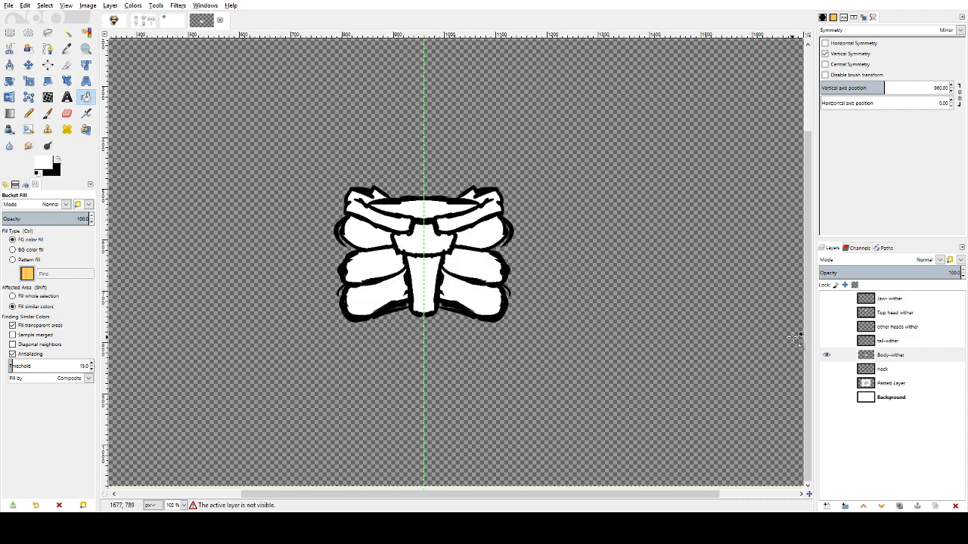
- Hide Body-wither, make neck the visible, active layer, and set the Paintbrush to paint in black
left_click(826, 354)
left_click(826, 368)
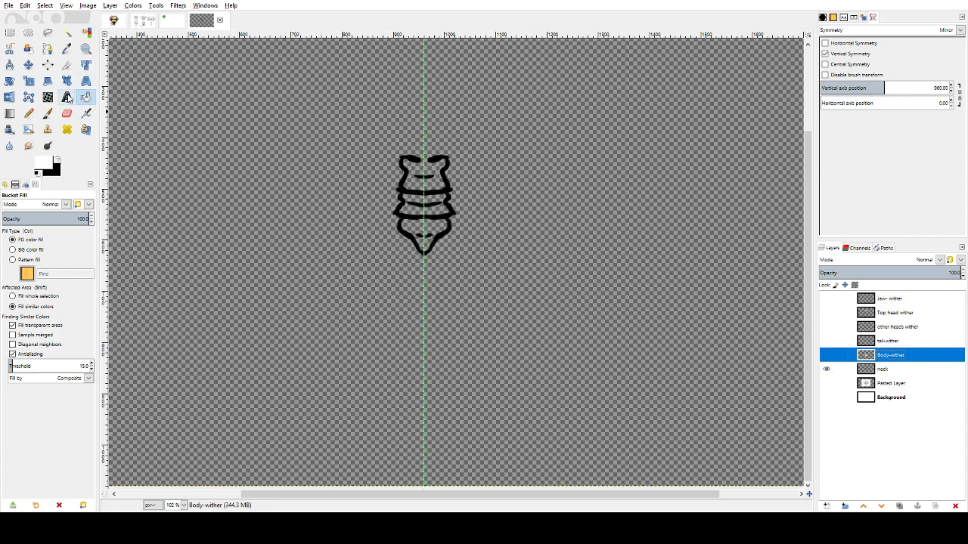
left_click(47, 114)
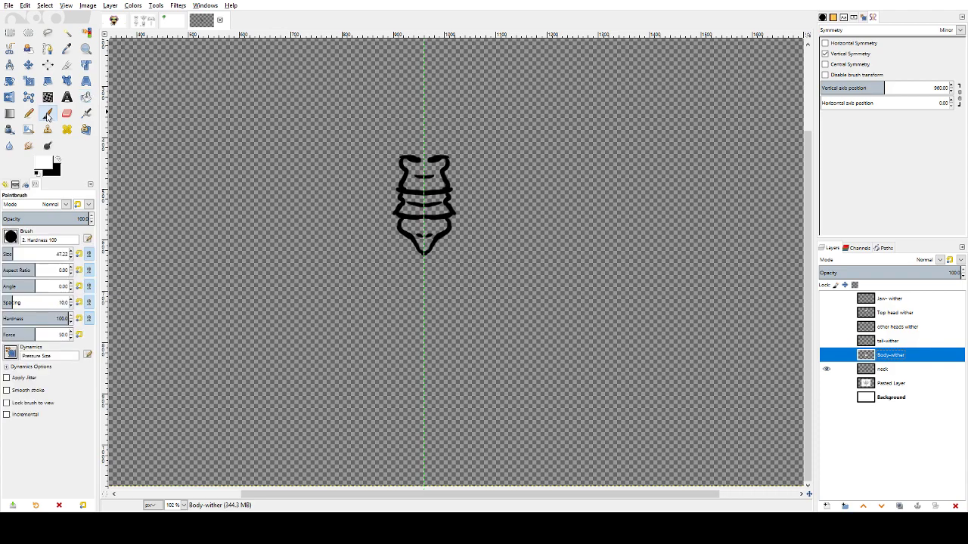
left_click(58, 159)
left_click(437, 158)
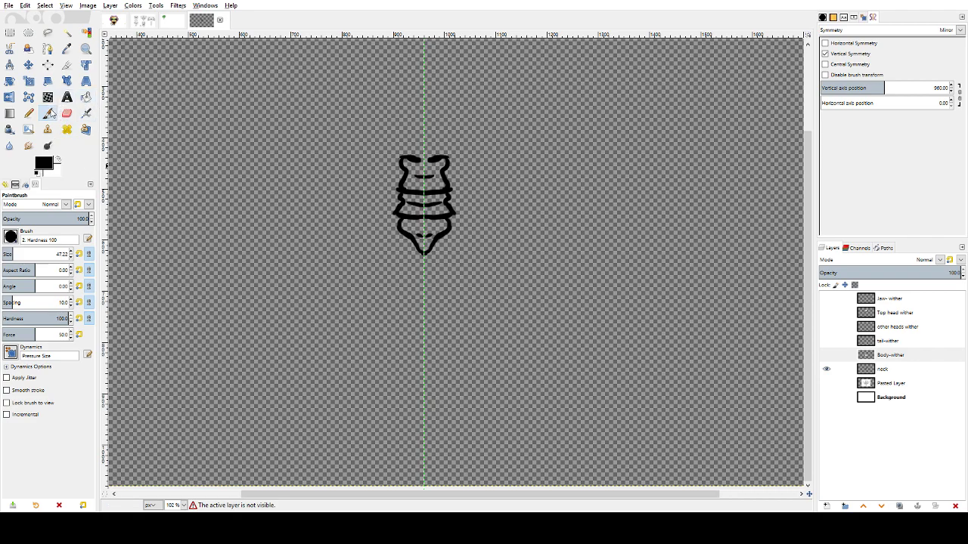
left_click(882, 370)
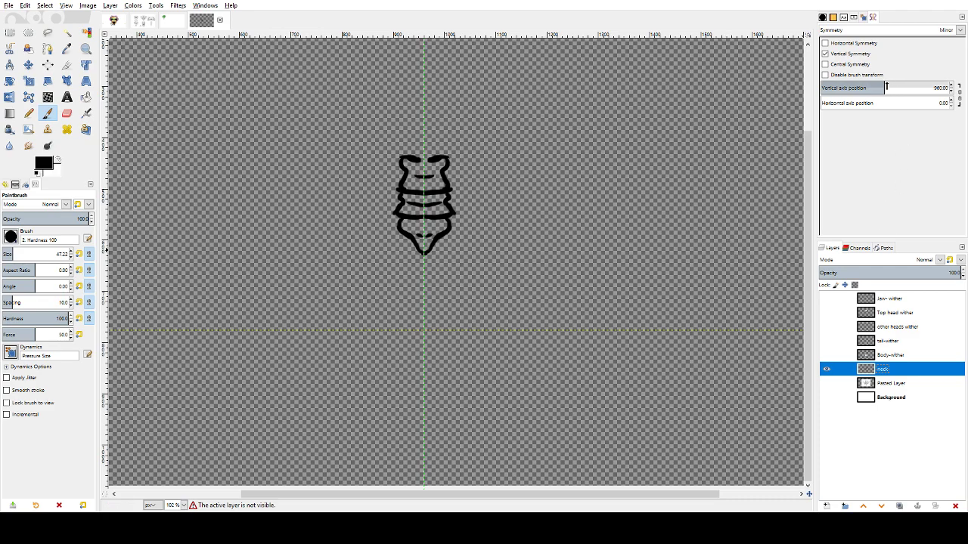
left_click(825, 54)
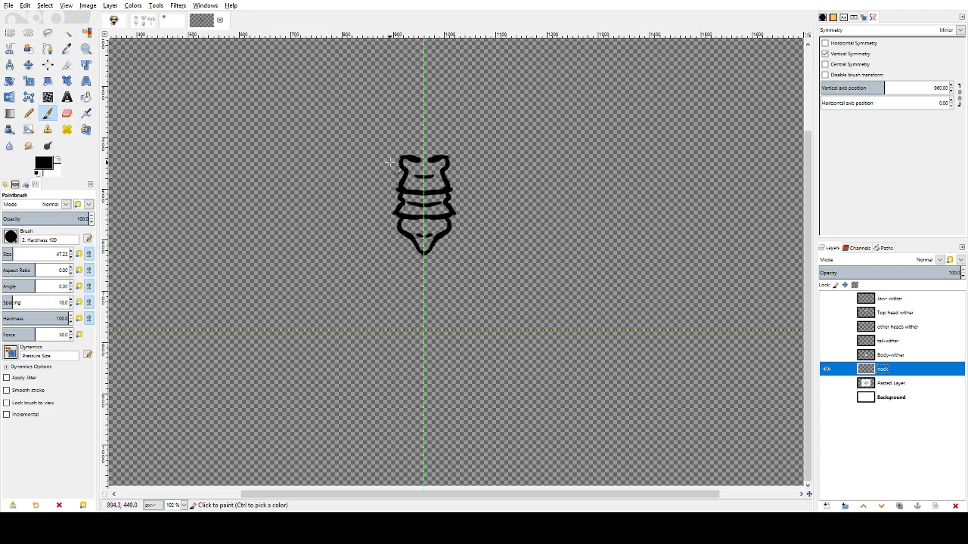
left_click(825, 54)
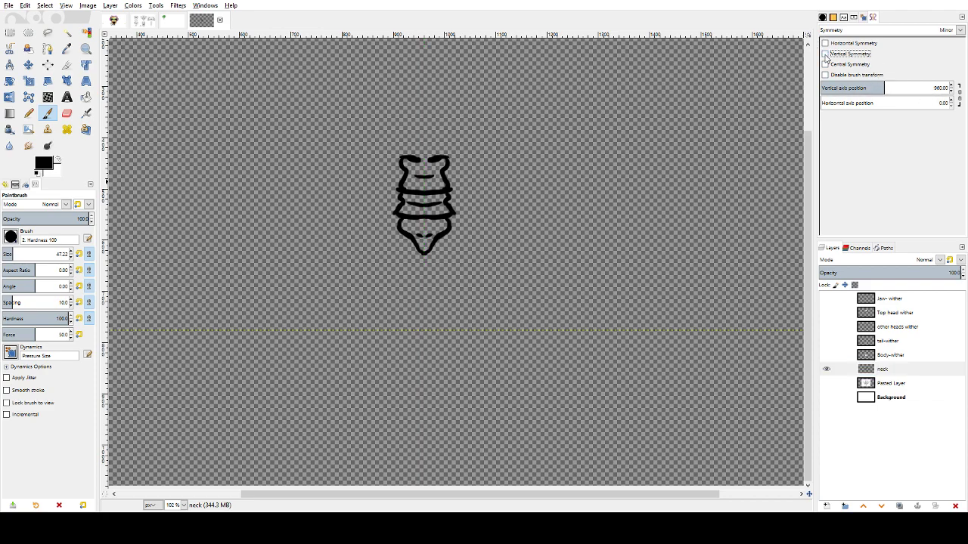
left_click(825, 54)
left_click(825, 55)
left_click(841, 32)
left_click(836, 41)
left_click(839, 34)
left_click(826, 56)
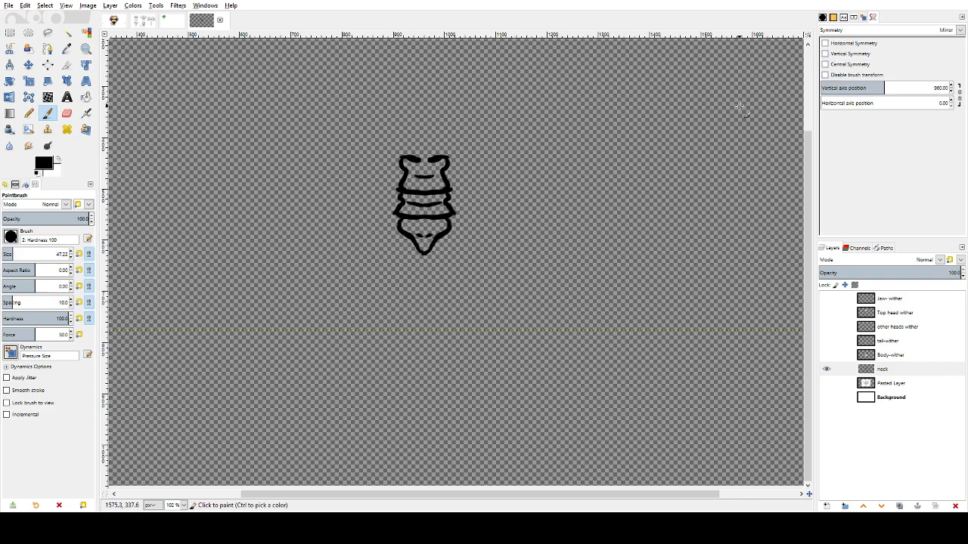
mouse_move(471, 240)
left_mouse_down()
mouse_move(529, 280)
mouse_move(557, 278)
left_mouse_up()
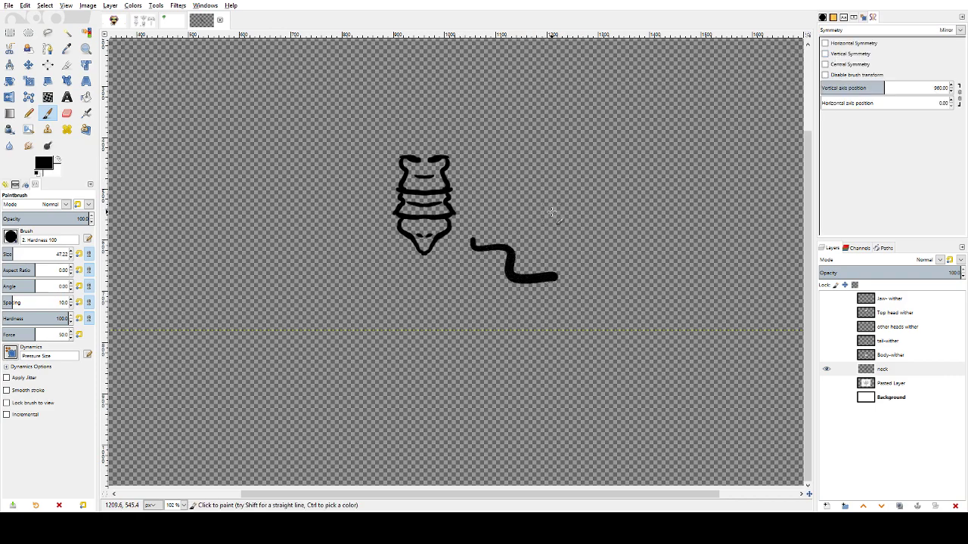
key("ctrl+z")
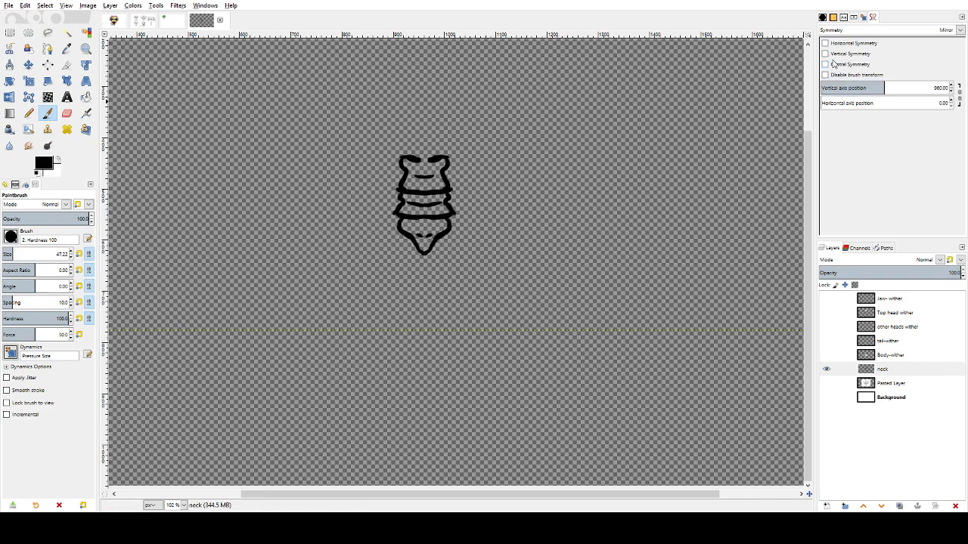
- Turn Vertical Symmetry on and close the gap in the neck's top outline with a black Paintbrush stroke
left_click(826, 55)
left_click(826, 54)
left_click(826, 54)
- Bucket-fill all of the neck's vertebrae and its pointed lower piece with white on the neck layer
left_click(60, 159)
left_click(85, 97)
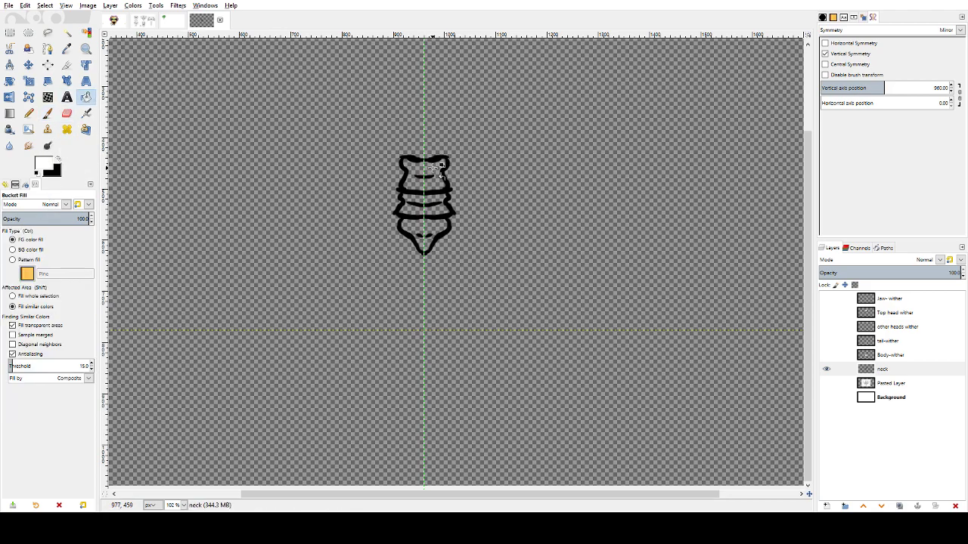
left_click(436, 169)
left_click(441, 199)
left_click(444, 212)
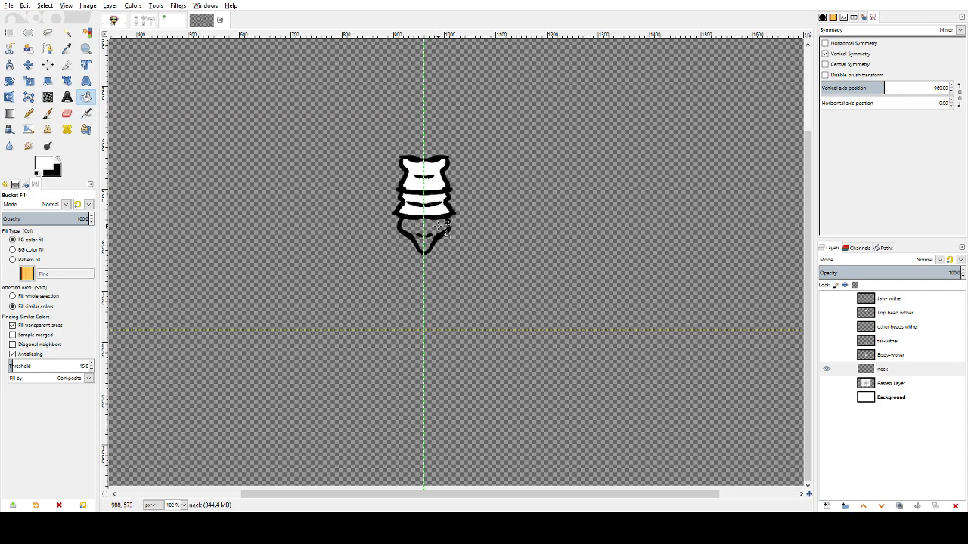
left_click(438, 229)
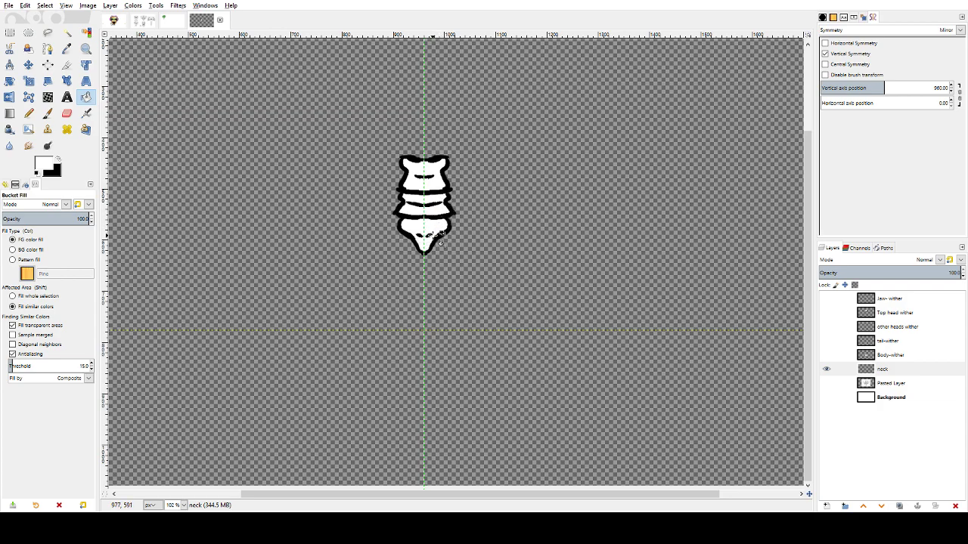
- Show the Body-wither, tail-wither, other heads wither, Top head wither and Jaw-wither layers along with neck to examine the assembled skeleton
left_click(830, 368)
left_click(828, 369)
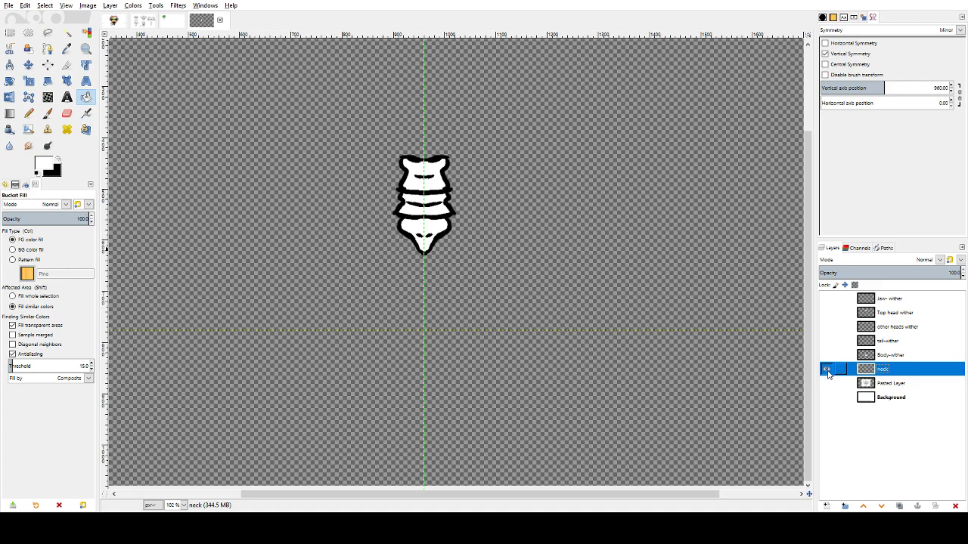
left_click_drag(827, 354, 828, 303)
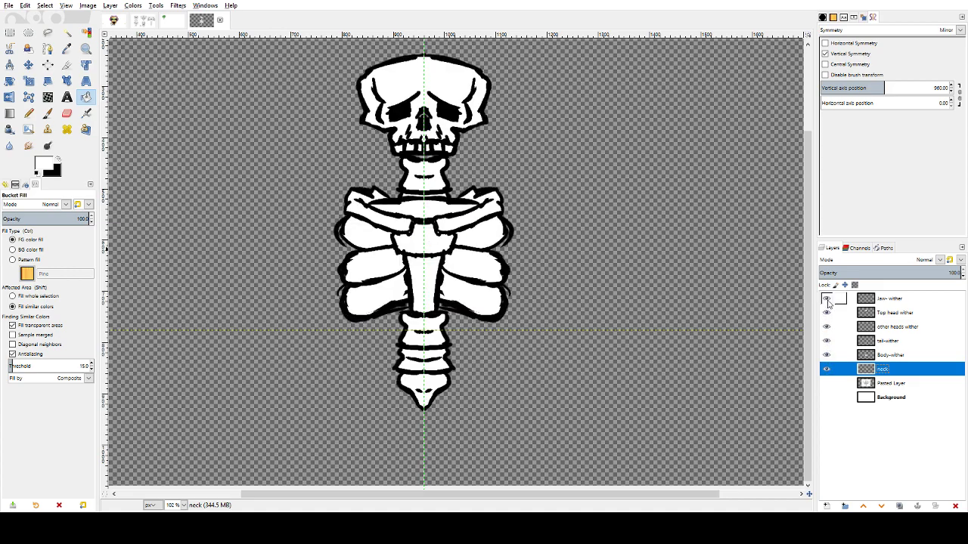
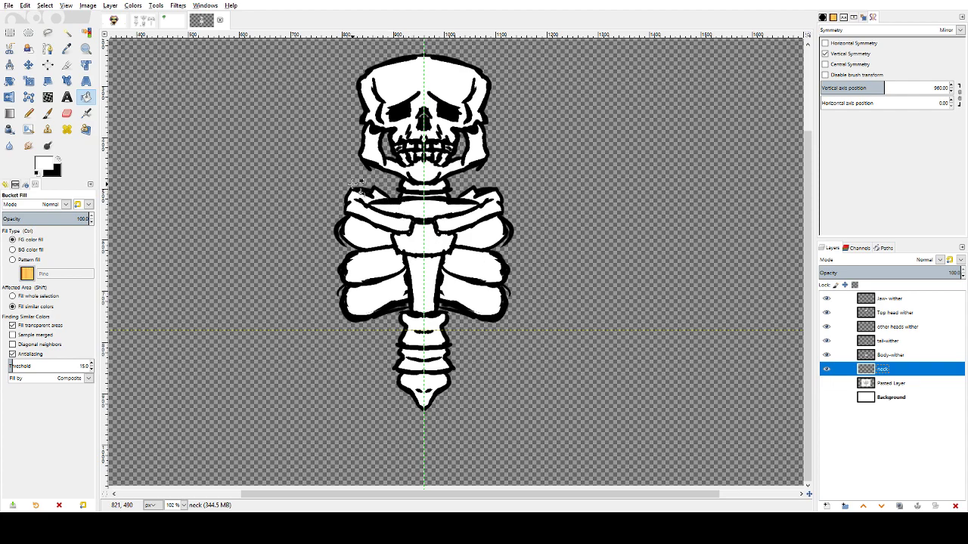
- Duplicate the Body-wither layer and isolate the copy by hiding every other layer
left_click(889, 356)
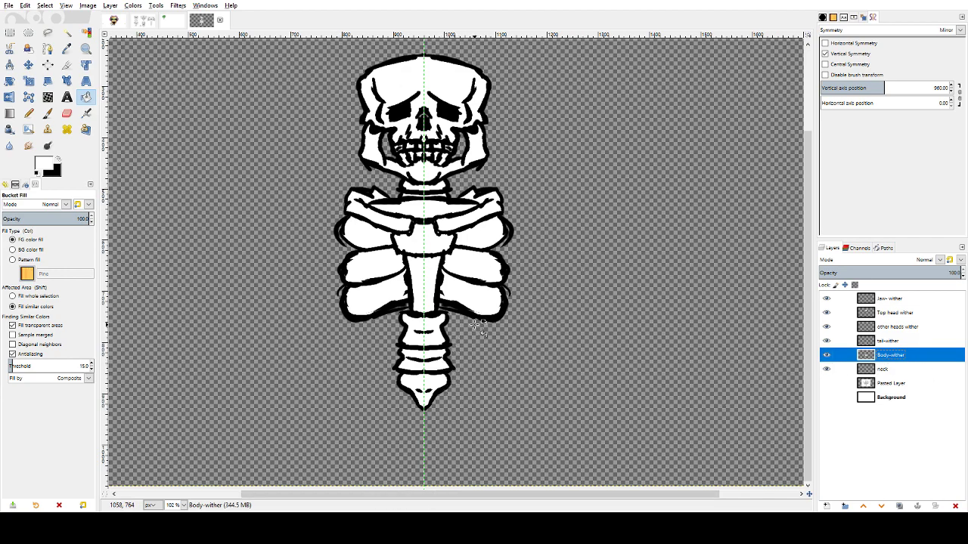
left_click(897, 507)
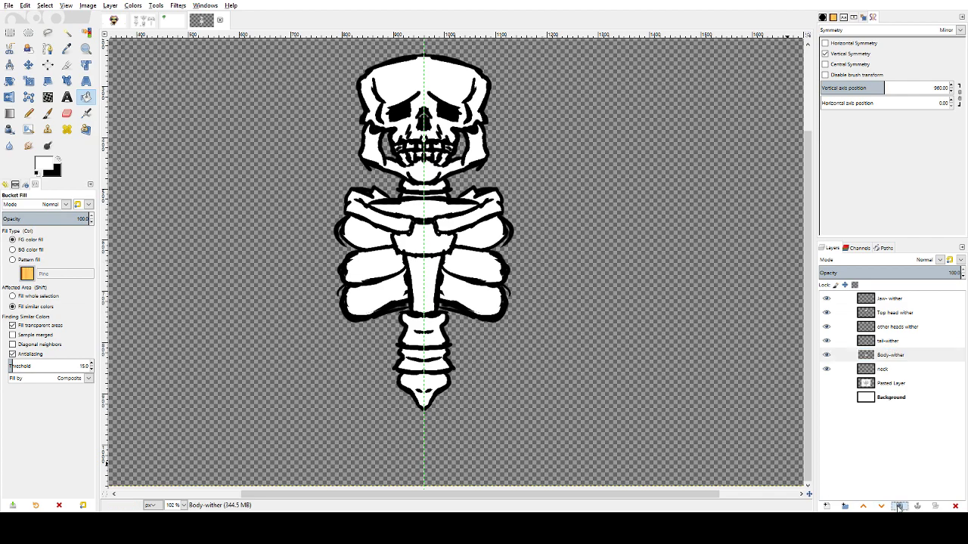
left_click(899, 356)
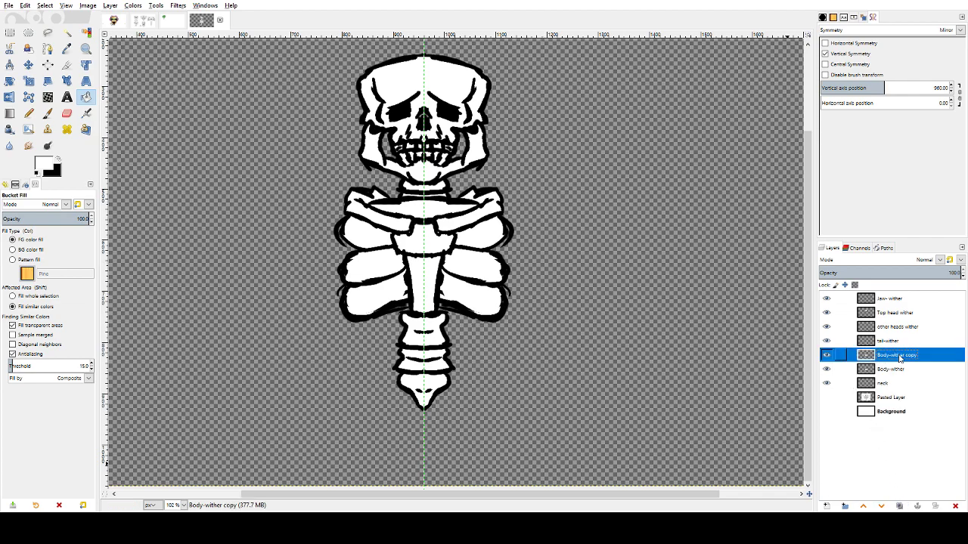
left_click_drag(827, 341, 827, 299)
left_click_drag(827, 369, 827, 385)
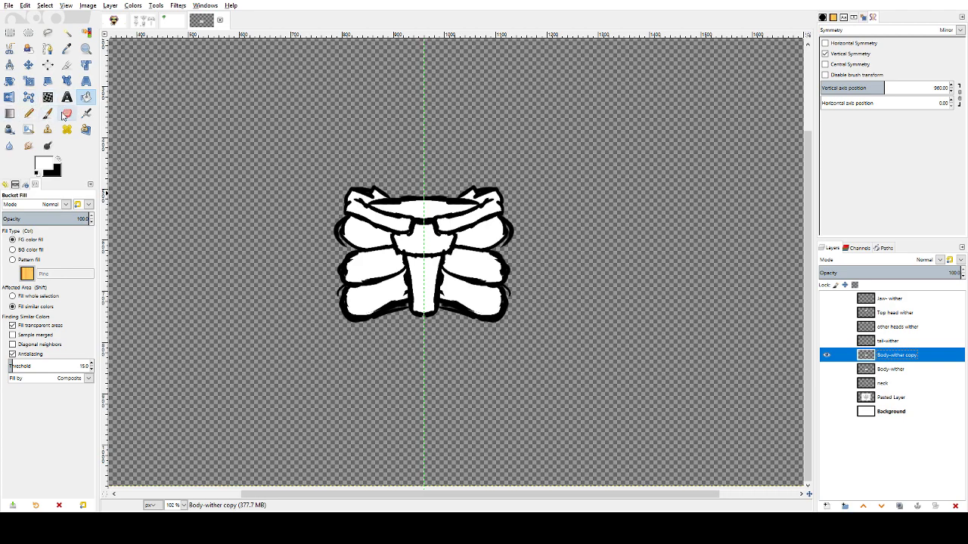
- Erase the ribs, sternum and front collarbones from Body-wither copy, keeping only the upper chest opening and its rear shoulder tips
left_click(67, 114)
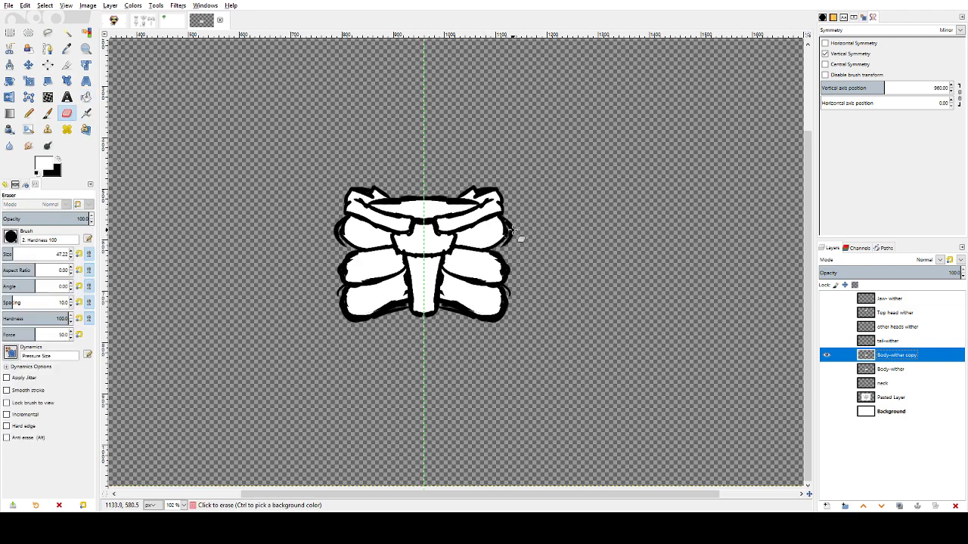
mouse_move(512, 230)
left_mouse_down()
mouse_move(415, 277)
mouse_move(496, 245)
mouse_move(410, 264)
mouse_move(422, 283)
mouse_move(413, 294)
mouse_move(453, 284)
mouse_move(423, 314)
left_mouse_up()
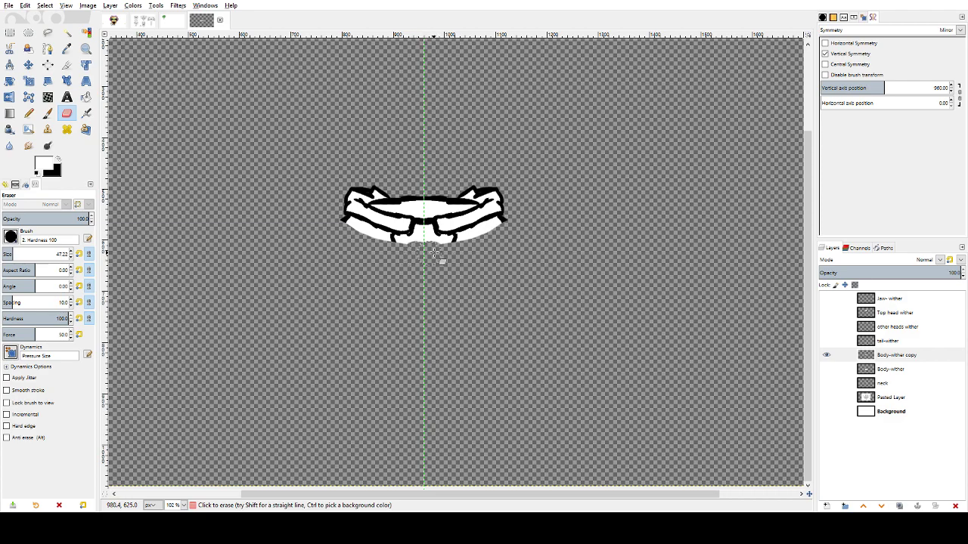
mouse_move(435, 252)
left_mouse_down()
mouse_move(492, 249)
mouse_move(519, 229)
mouse_move(421, 245)
mouse_move(454, 237)
mouse_move(429, 236)
mouse_move(449, 229)
mouse_move(508, 220)
mouse_move(498, 214)
left_mouse_up()
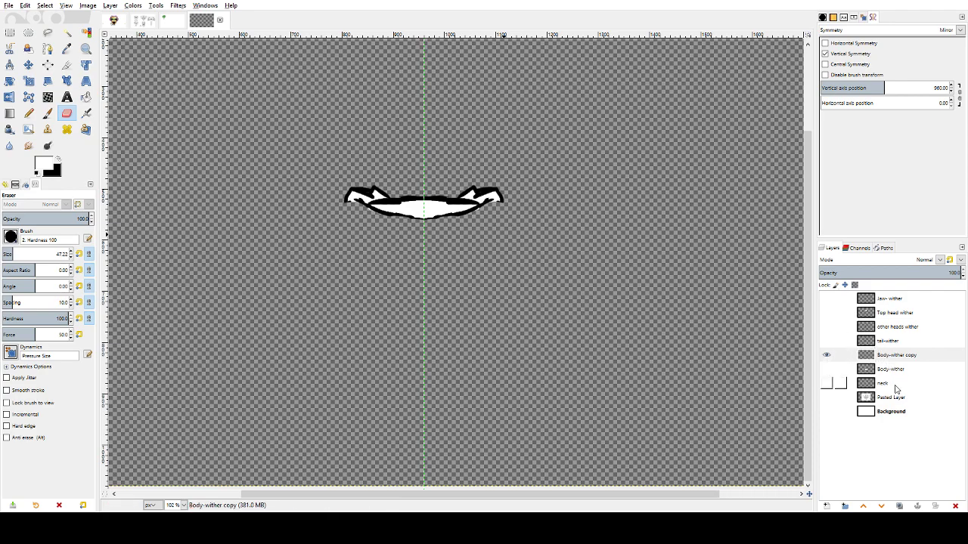
- Move the neck and Body-wither layers above Body-wither copy, with Body-wither uppermost, and rename the copy "back body"
left_click_drag(895, 386, 892, 354)
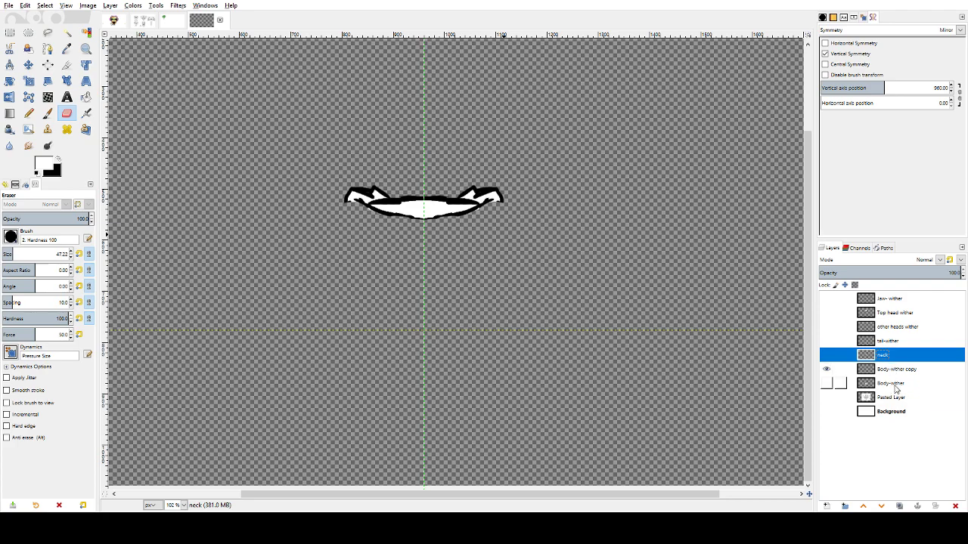
left_click_drag(896, 385, 898, 355)
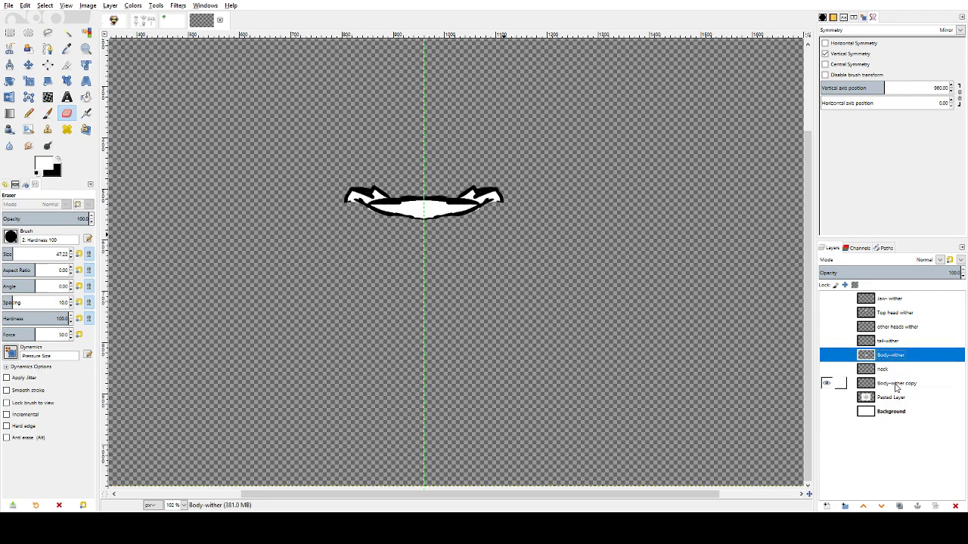
double_click(887, 385)
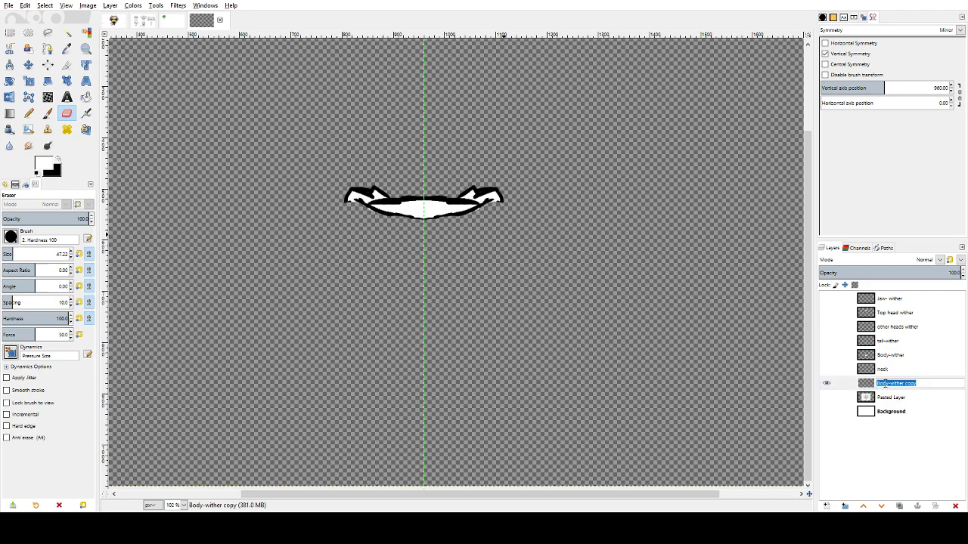
type("back body")
key("Return")
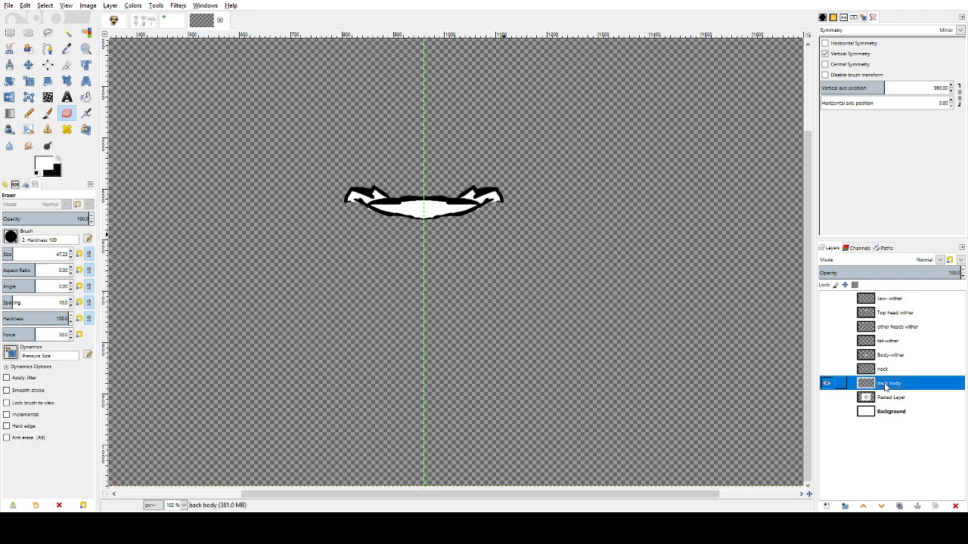
- Temporarily show the neck and Body-wither layers over back body to check how the parts overlap
left_click(827, 369)
left_click(827, 354)
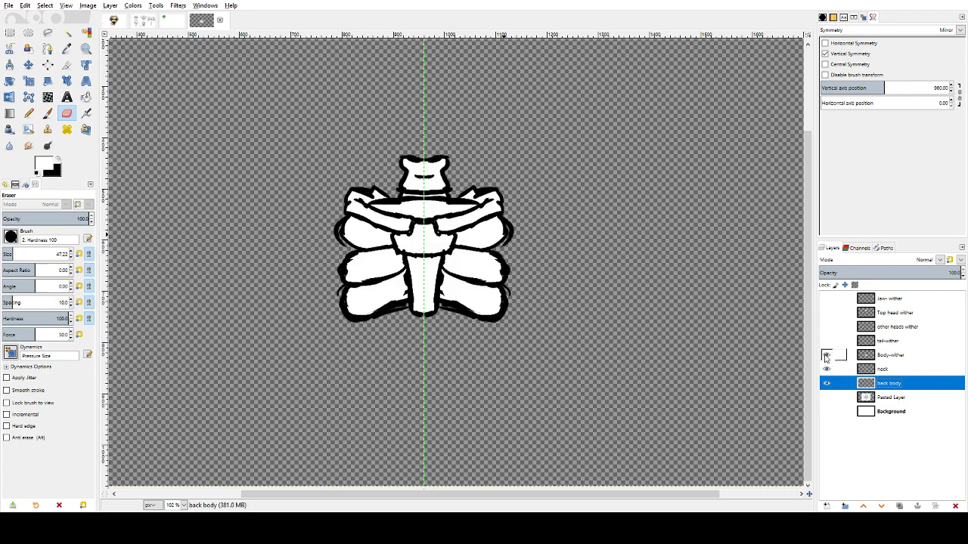
left_click(826, 369)
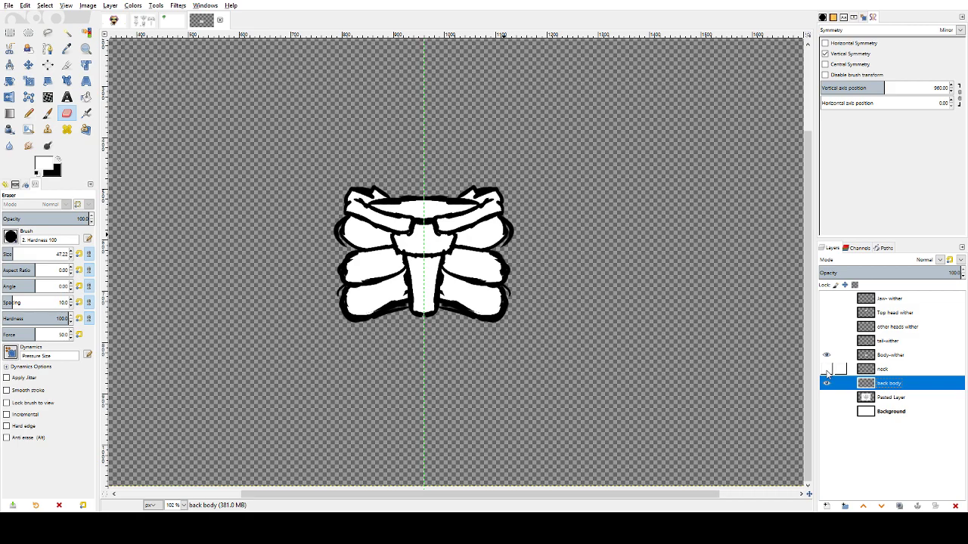
left_click(827, 355)
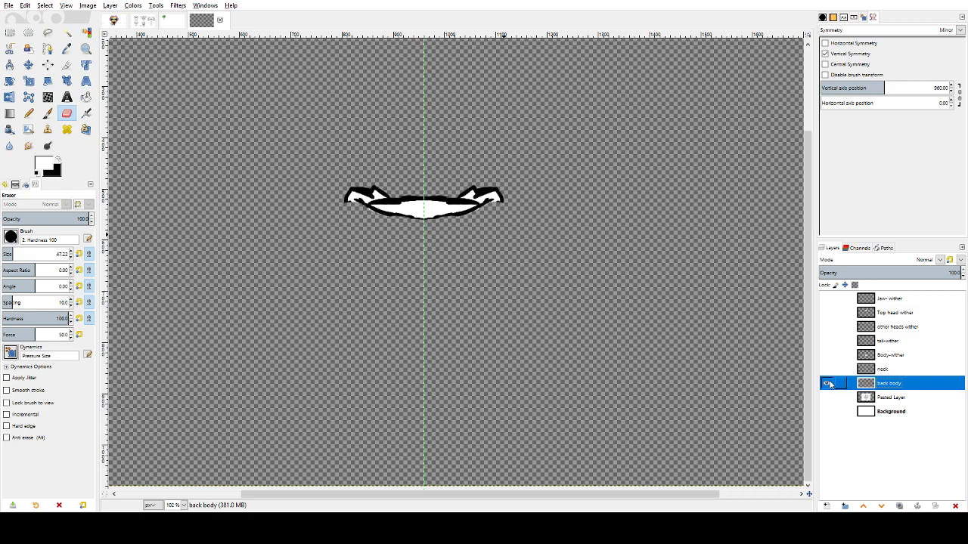
- Hide back body, show and activate Body-wither, and erase its upper chest opening and rear shoulder tips above the front collarbones
left_click(827, 384)
left_click(826, 355)
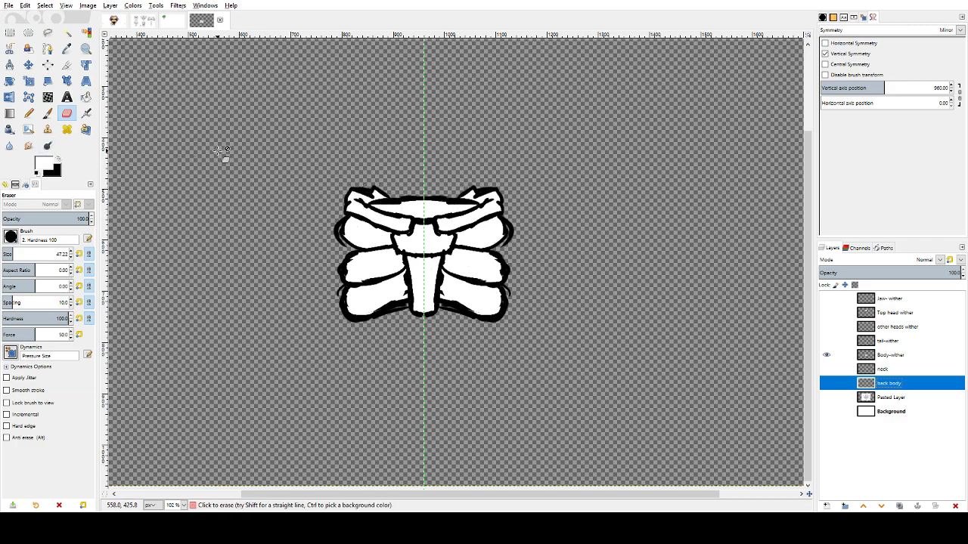
left_click(492, 191)
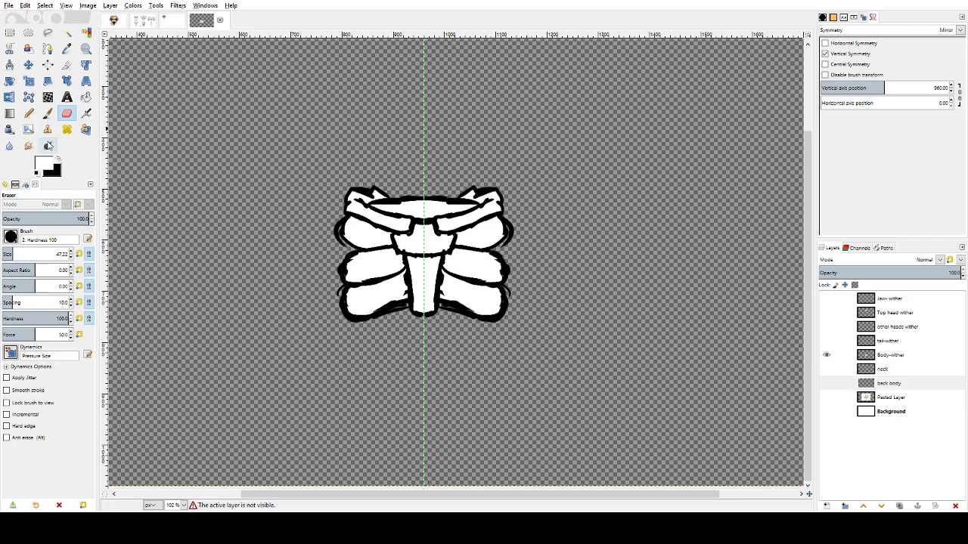
left_click(890, 363)
mouse_move(502, 193)
left_mouse_down()
mouse_move(460, 190)
mouse_move(497, 181)
mouse_move(469, 190)
mouse_move(511, 189)
mouse_move(478, 183)
mouse_move(467, 192)
mouse_move(487, 184)
mouse_move(428, 201)
left_mouse_up()
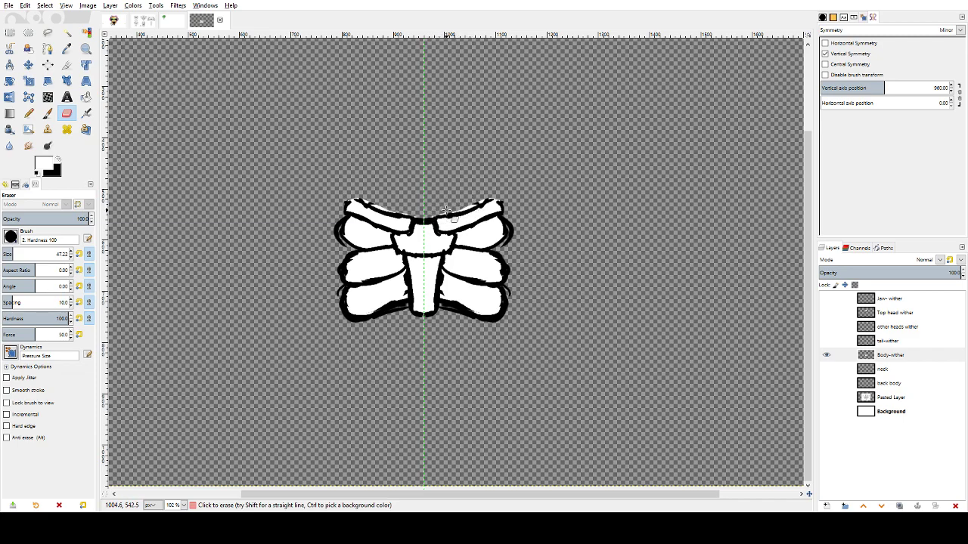
left_click_drag(445, 211, 481, 201)
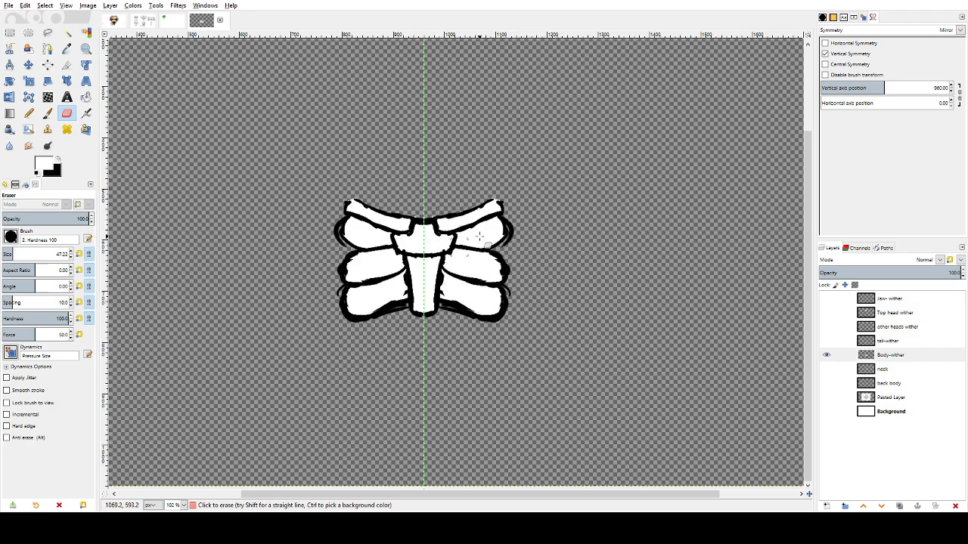
- Show the tail-wither, Body-wither and neck layers together and switch to the Bucket Fill tool
left_click(826, 355)
left_click(827, 369)
left_click(827, 369)
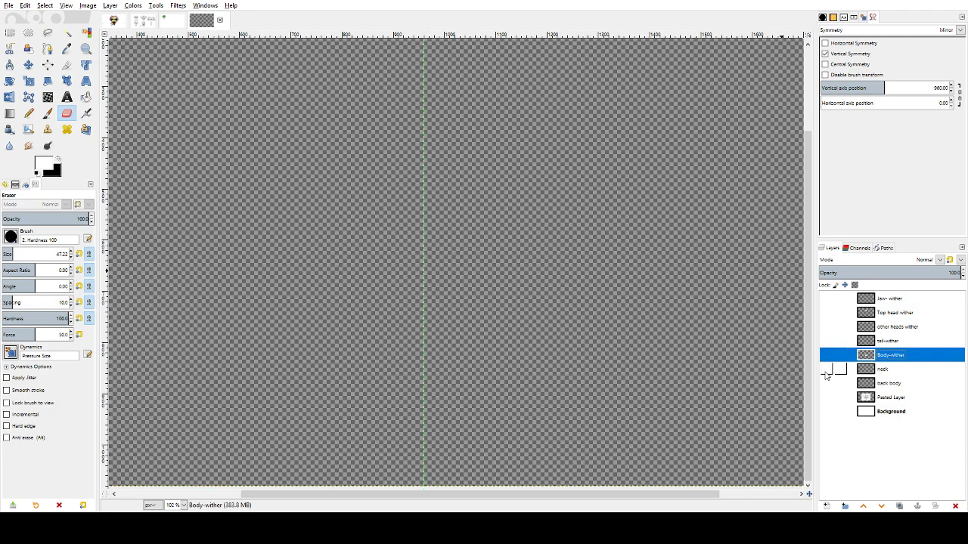
left_click(827, 371)
left_click(826, 370)
left_click(827, 345)
left_click(824, 371)
left_click(826, 354)
left_click(826, 344)
key("shift+b")
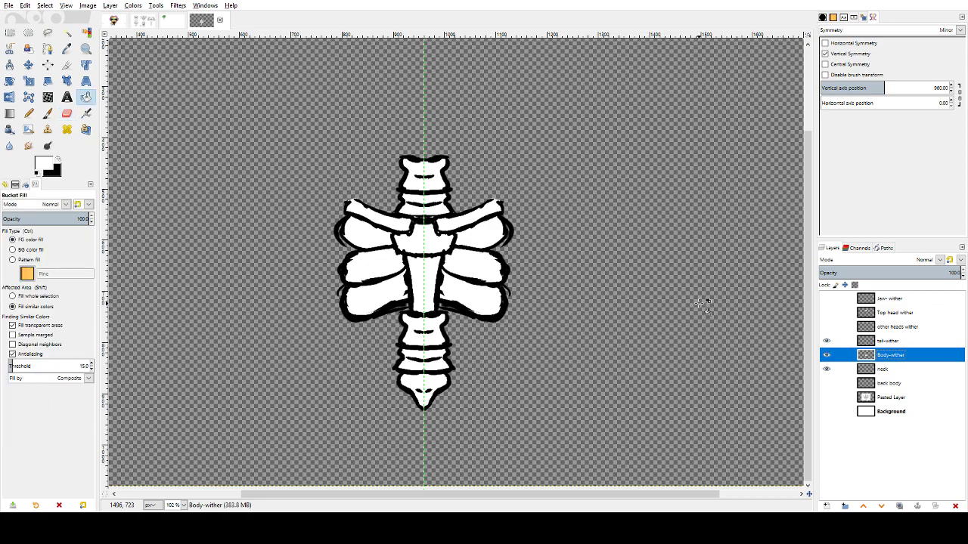
- Show the back body layer and toggle the back body, neck and tail-wither layers to check how the parts overlap
left_click(827, 383)
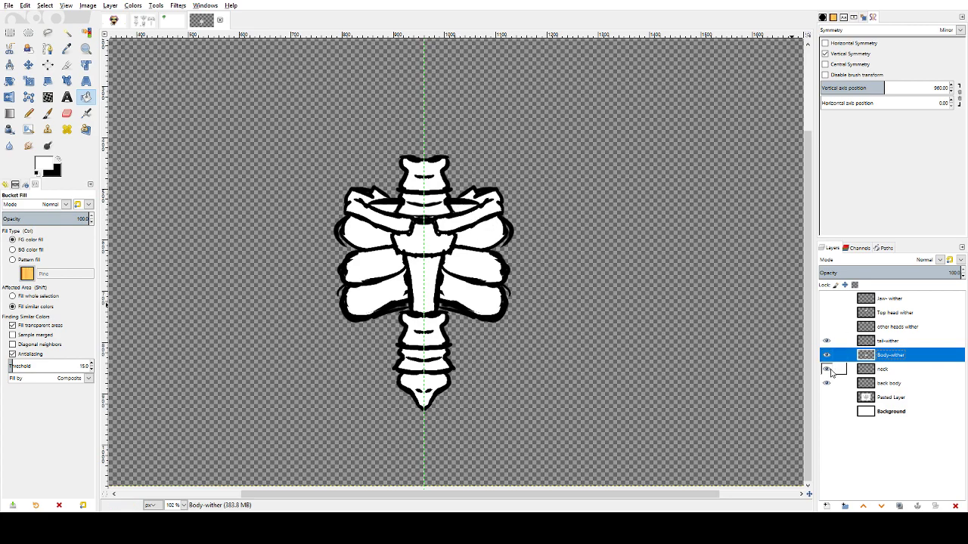
left_click(827, 369)
left_click(827, 369)
left_click(827, 340)
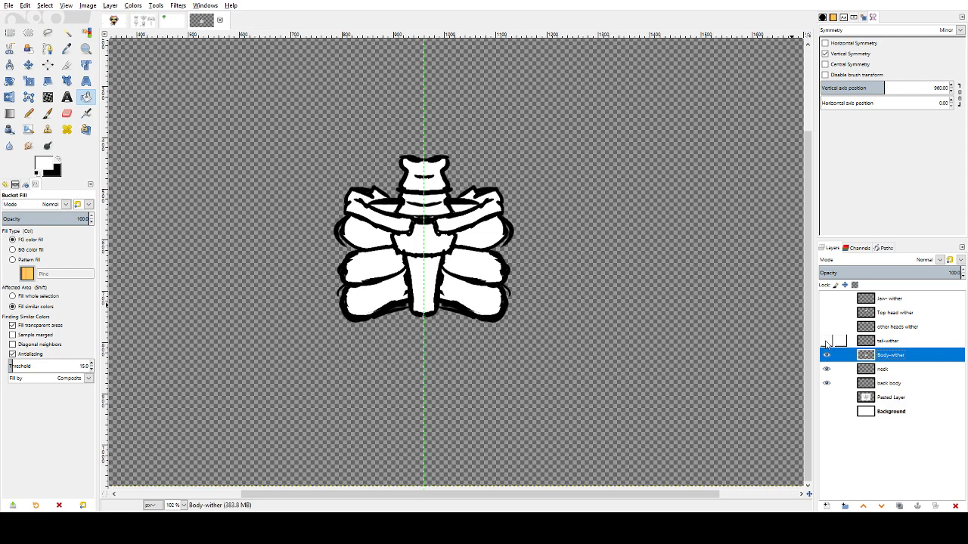
left_click(826, 342)
left_click(826, 383)
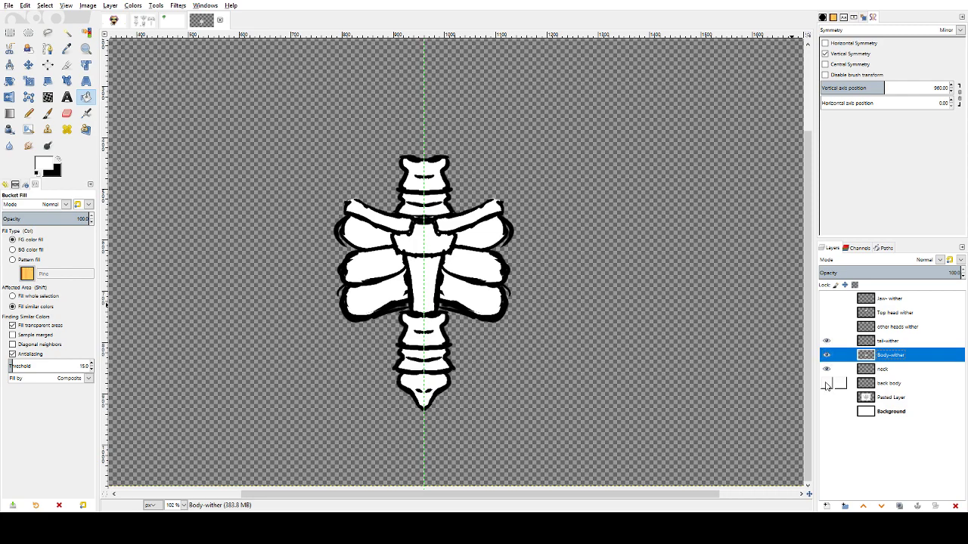
left_click(826, 383)
left_click(827, 383)
left_click(826, 384)
left_click(826, 384)
left_click(826, 383)
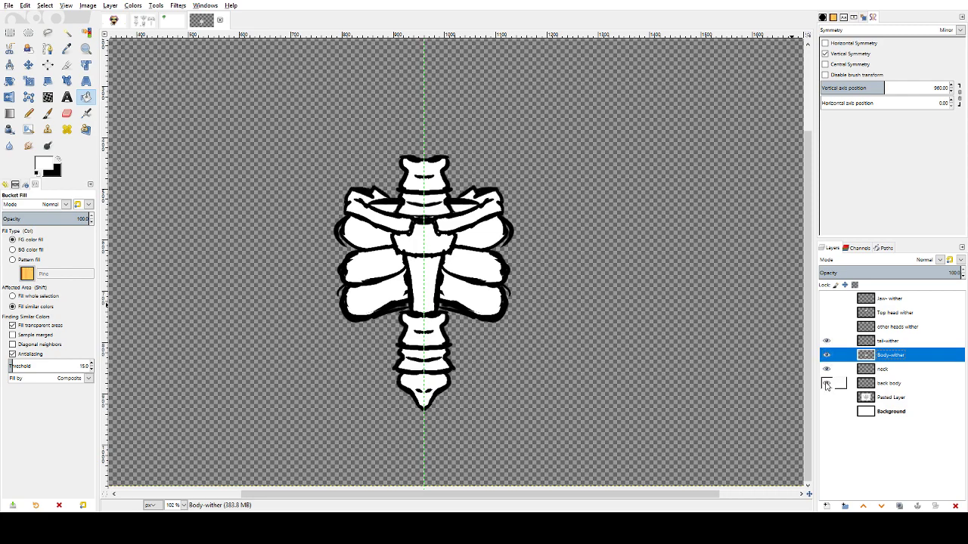
left_click(826, 383)
left_click(826, 383)
left_click(827, 384)
left_click(826, 383)
left_click(826, 342)
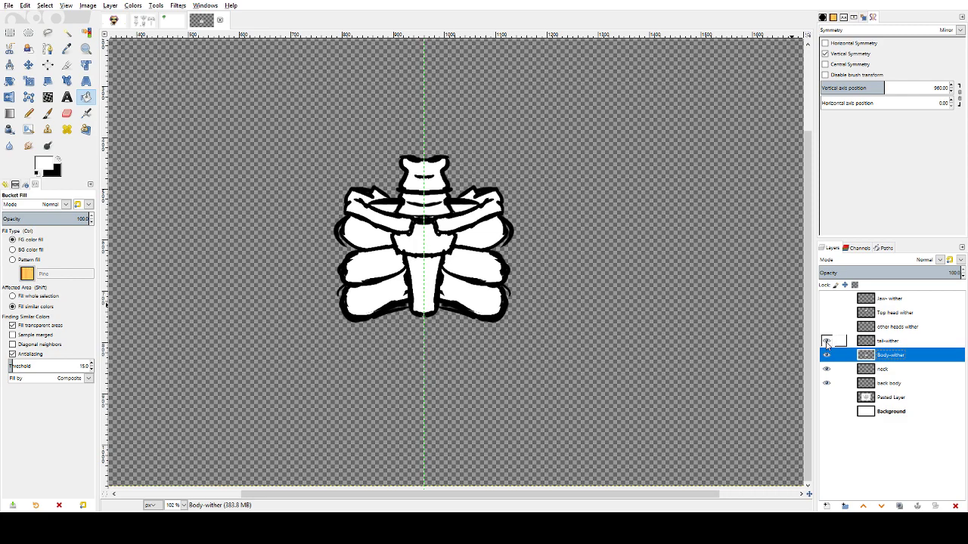
left_click(826, 342)
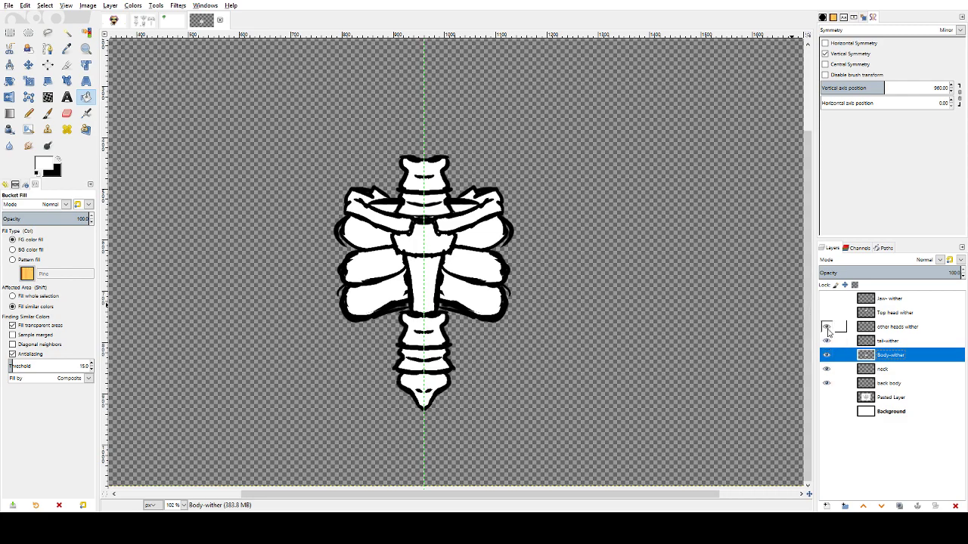
- Show the Top head wither and Jaw-wither layers to view the skeleton with its central skull
left_click(826, 312)
left_click(825, 299)
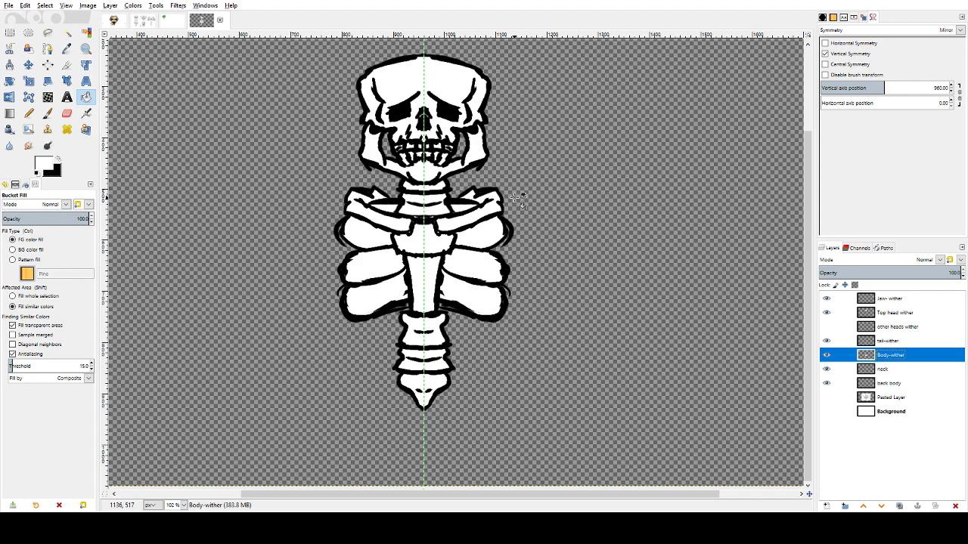
key("shift+e")
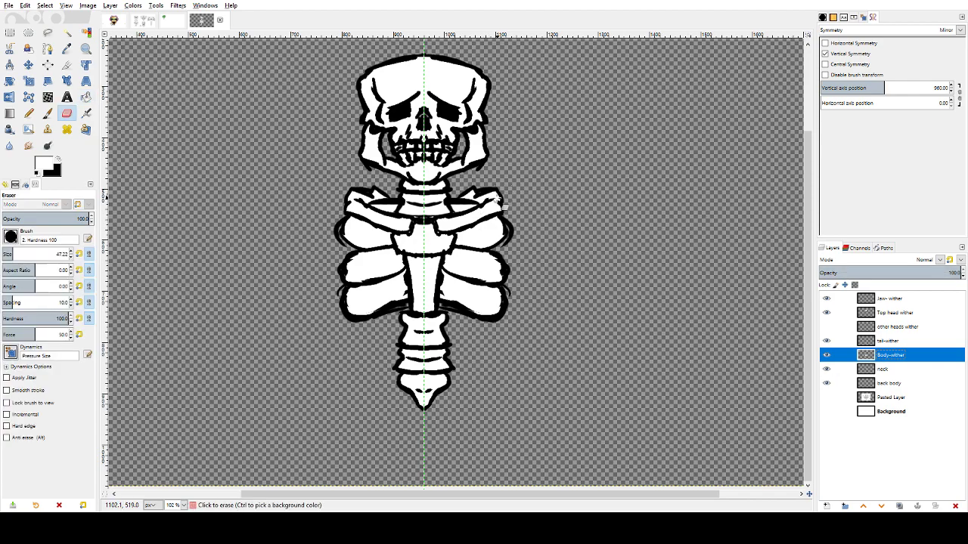
left_click(897, 328)
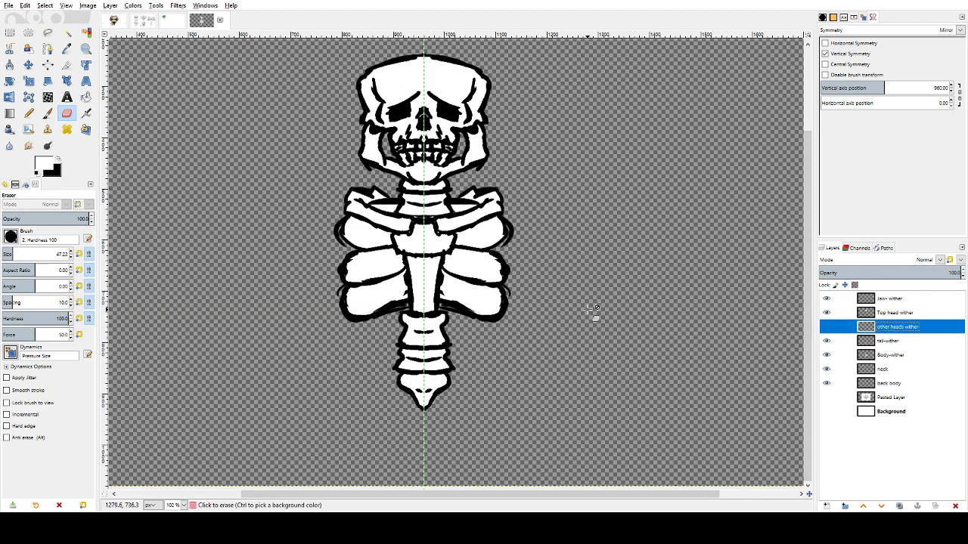
left_click(880, 315)
left_click(887, 302)
left_click(888, 317)
left_click(890, 329)
left_click(889, 299)
left_click(888, 313)
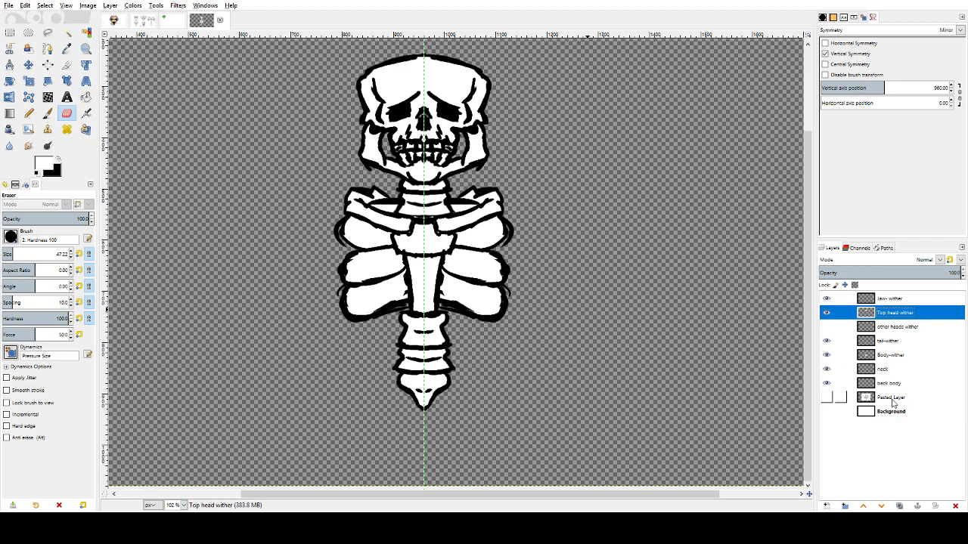
- Activate Pasted Layer, hide all the inked body-part layers and show the sketch on its own
left_click(892, 399)
left_click_drag(827, 385, 826, 298)
left_click(827, 398)
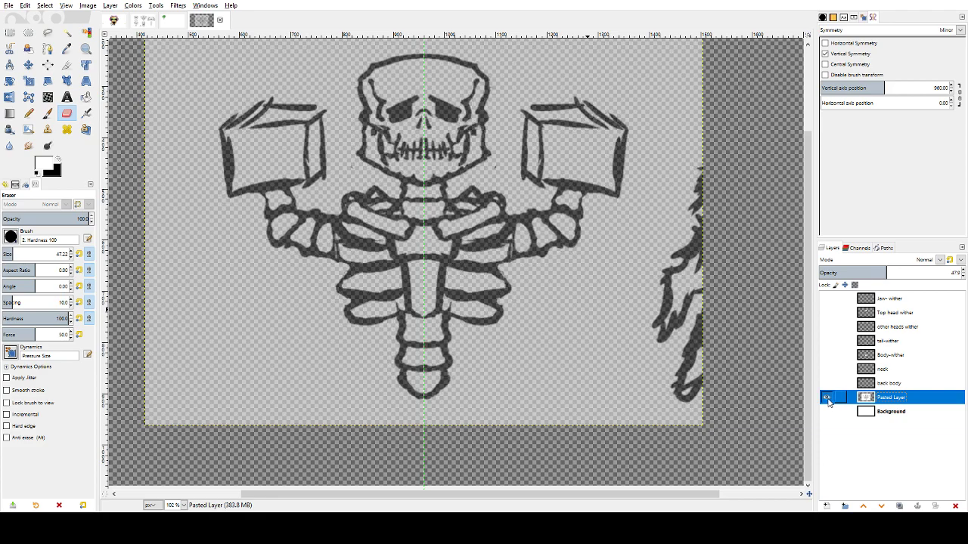
key("shift+b")
key("shift+e")
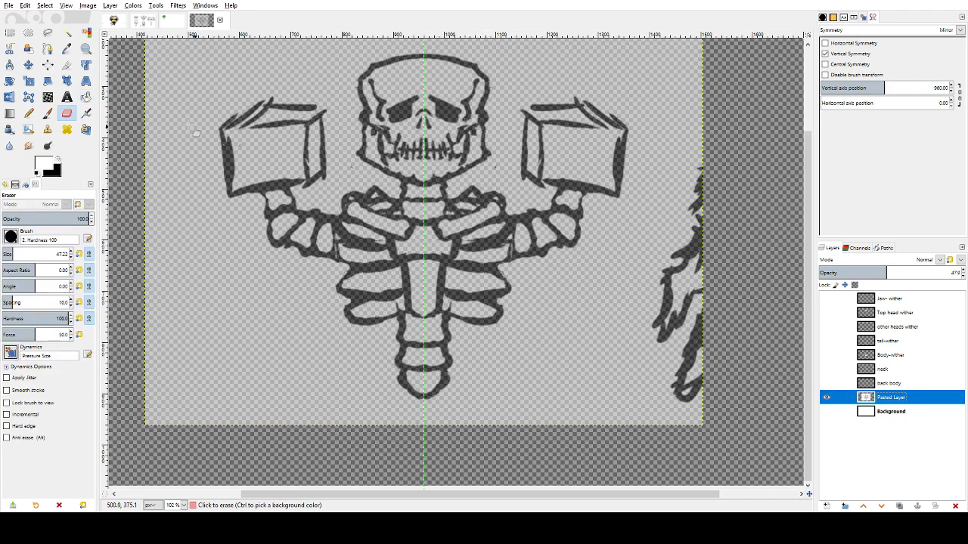
- Select a rectangle of about 350 by 294 px around the central skull, and duplicate Pasted Layer as a hidden backup with the original active
left_click(9, 32)
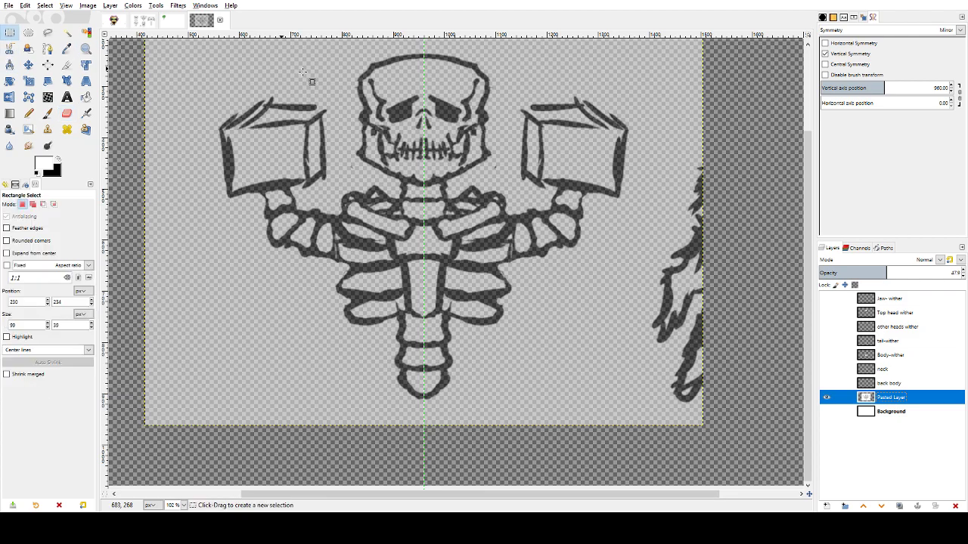
left_click_drag(334, 43, 512, 193)
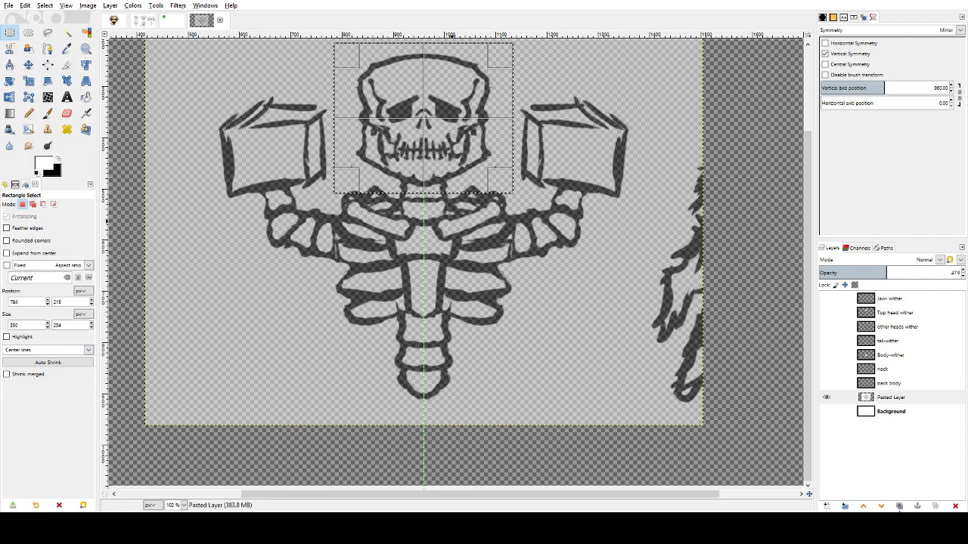
left_click(901, 507)
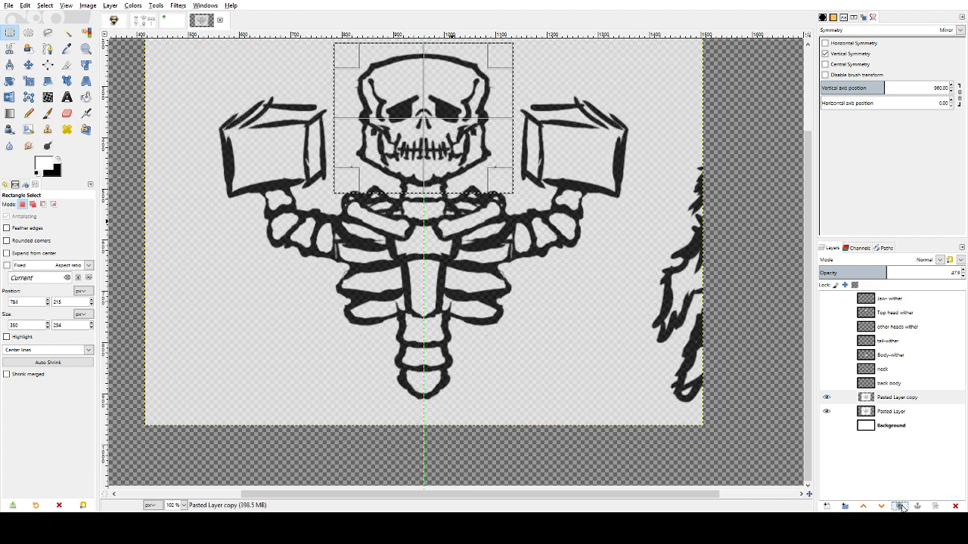
left_click(826, 400)
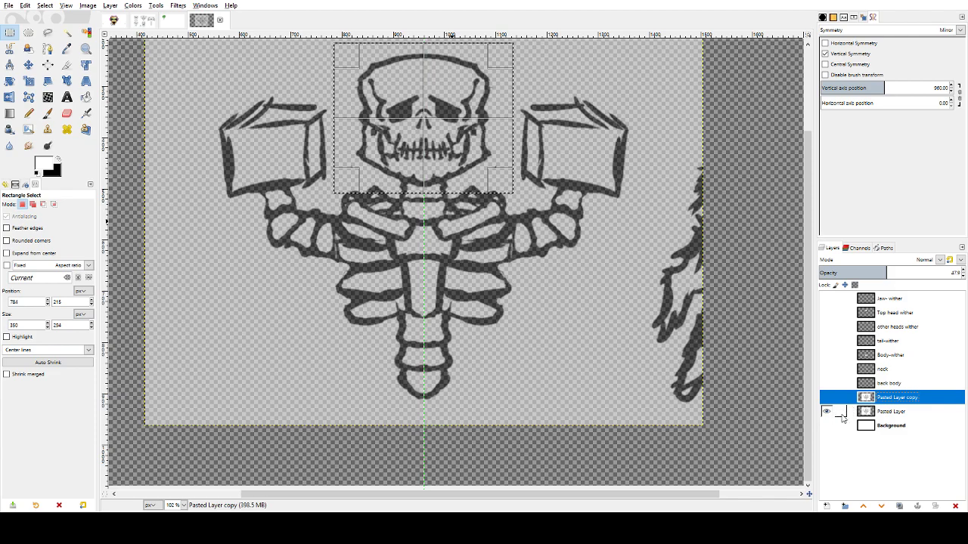
left_click(874, 411)
key("shift+b")
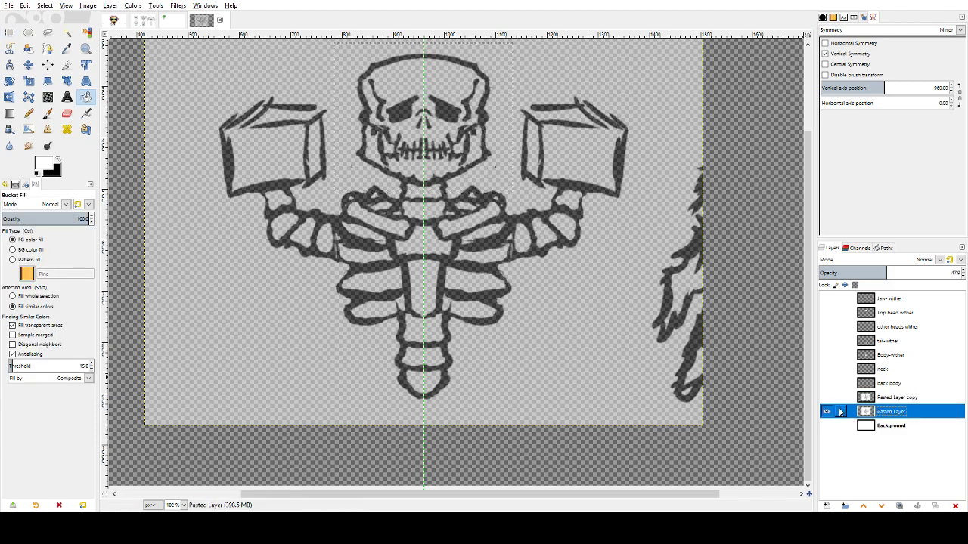
- Try to move the selected skull on Pasted Layer, and undo the moves
left_click(48, 64)
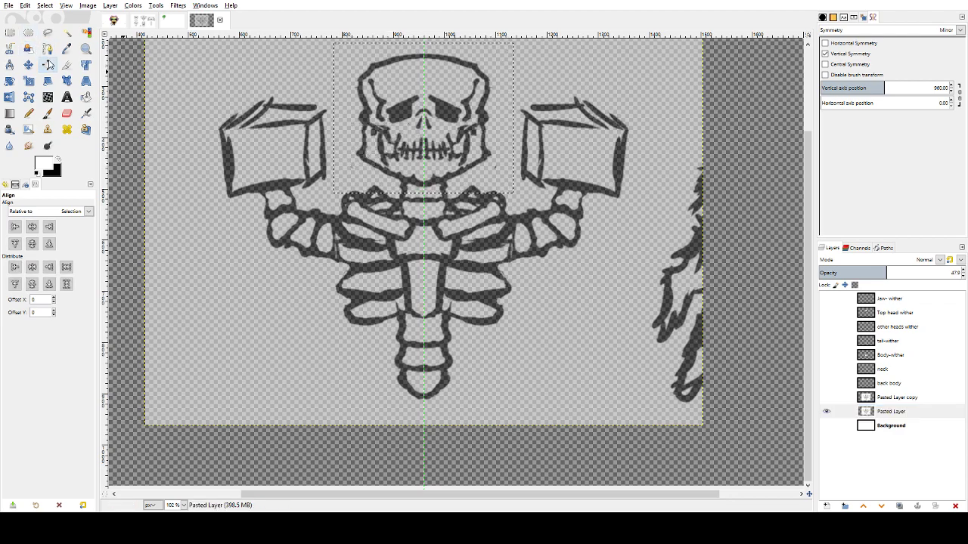
left_click(28, 64)
left_click_drag(436, 105, 439, 133)
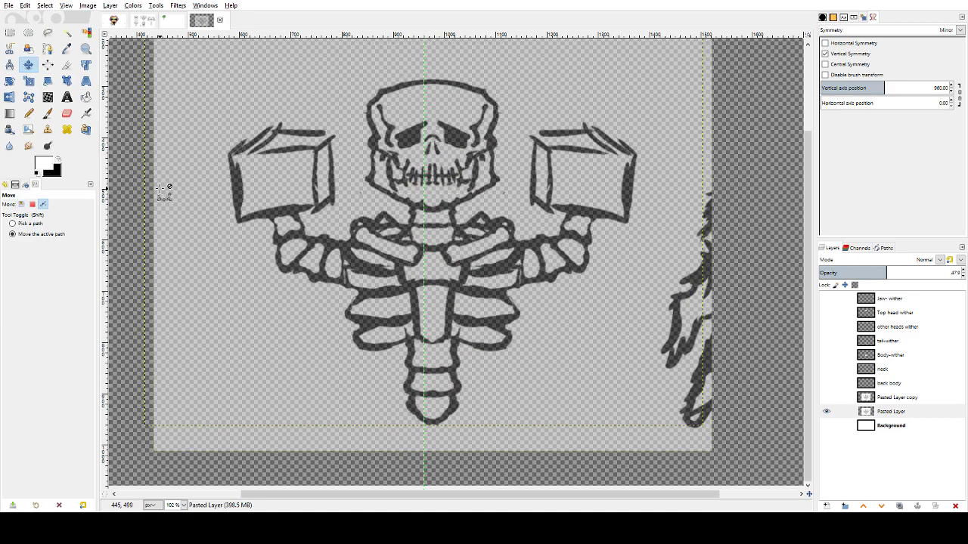
key("ctrl+z")
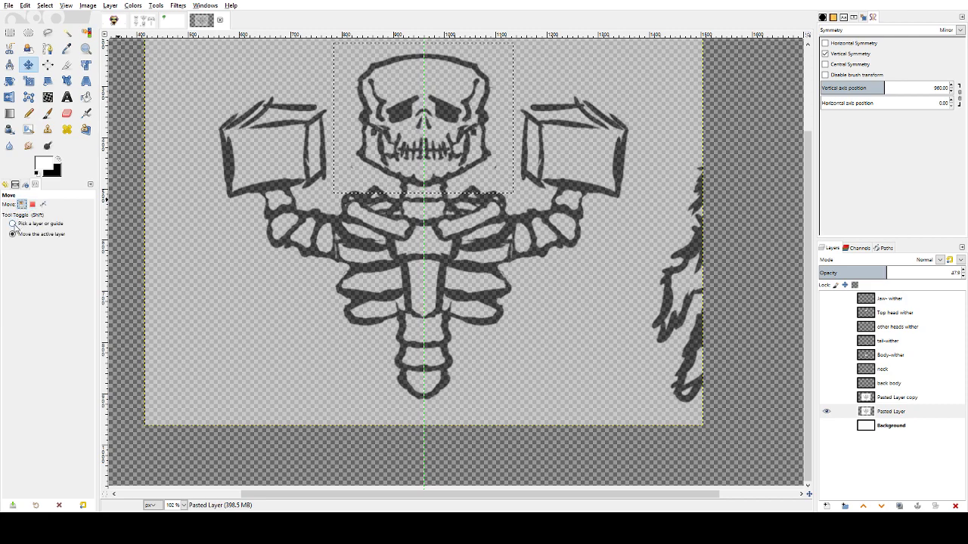
mouse_move(443, 153)
left_mouse_down()
mouse_move(431, 166)
mouse_move(440, 167)
left_mouse_up()
key("ctrl+z")
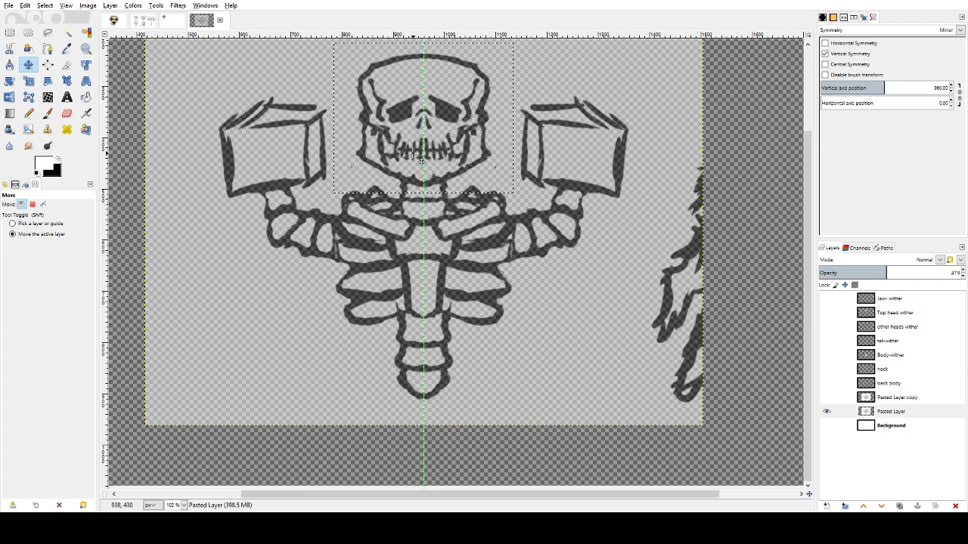
- Try cutting the selected skull out of Pasted Layer, and undo the cut
left_click(11, 35)
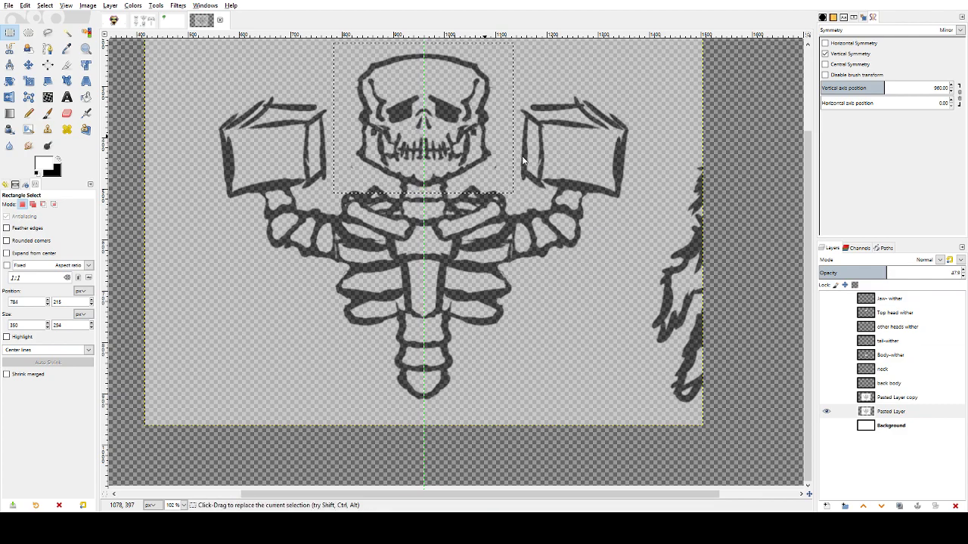
key("ctrl+x")
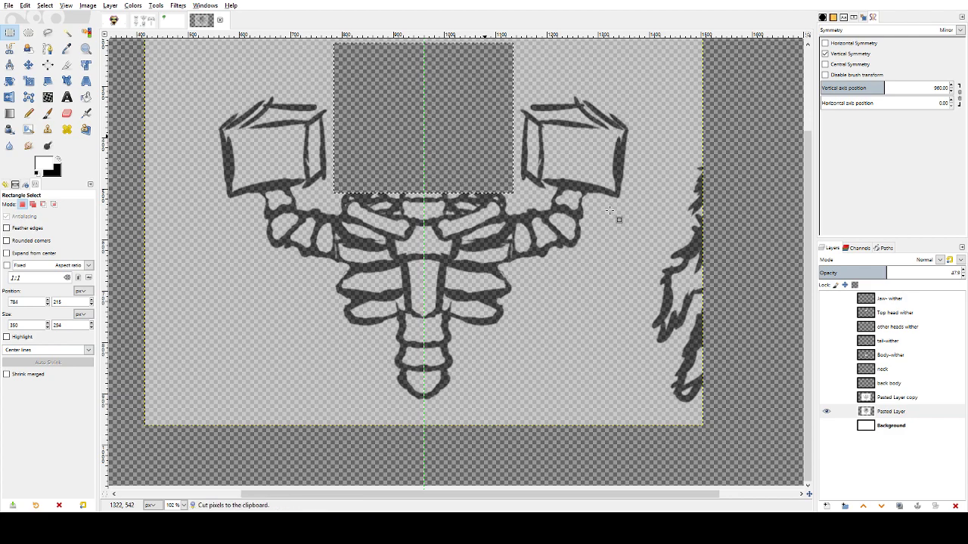
key("ctrl+z")
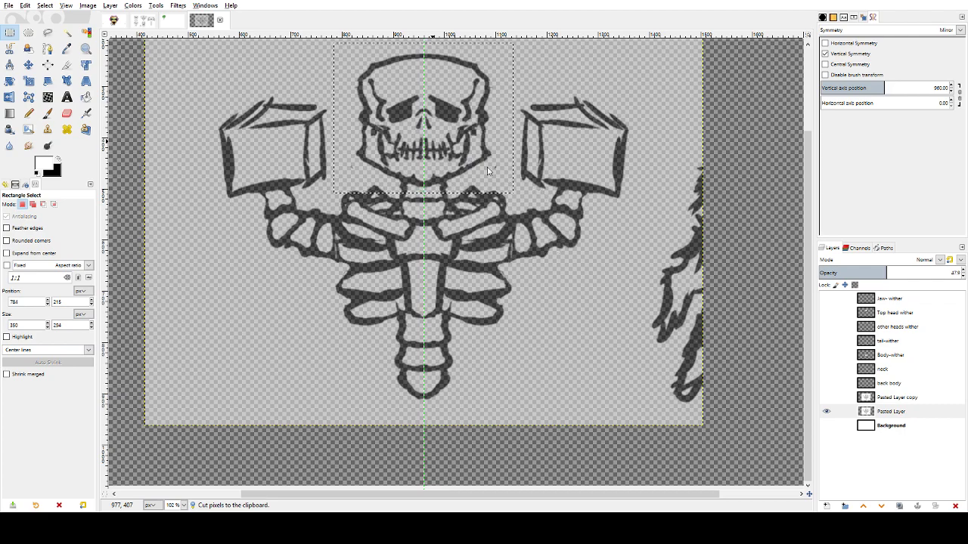
- Copy the selected skull, paste it as a floating selection and move it over the block-shaped head on the viewer's right
left_click(555, 228)
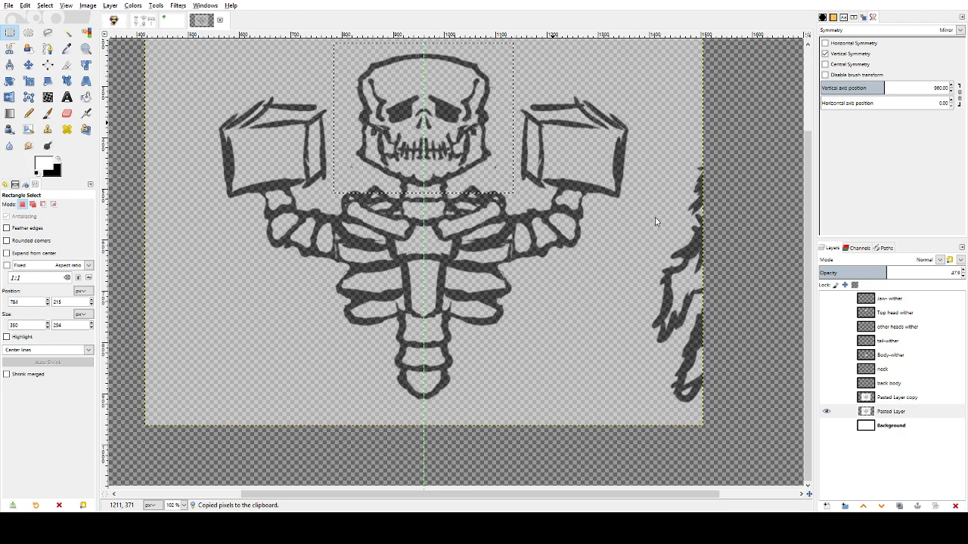
key("ctrl+v")
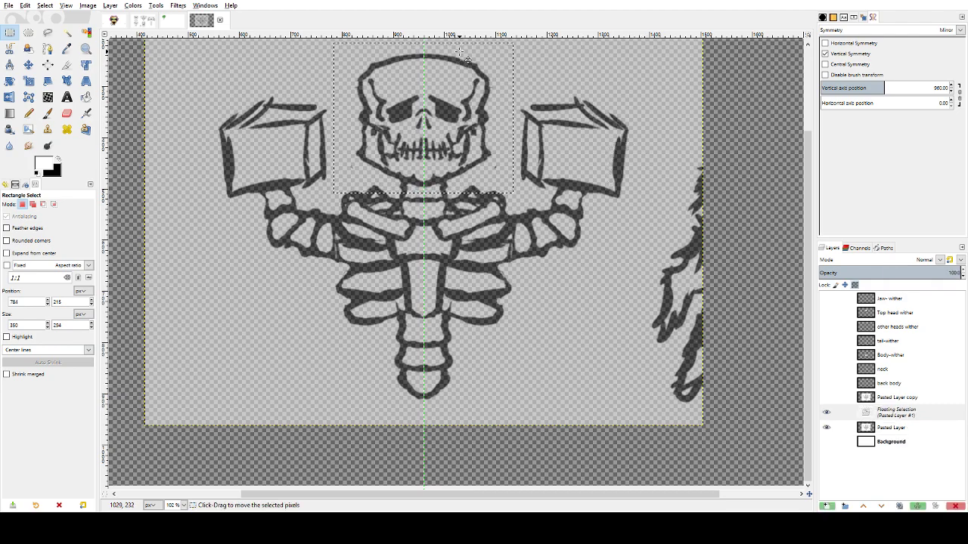
left_click(26, 65)
left_click_drag(466, 123, 621, 154)
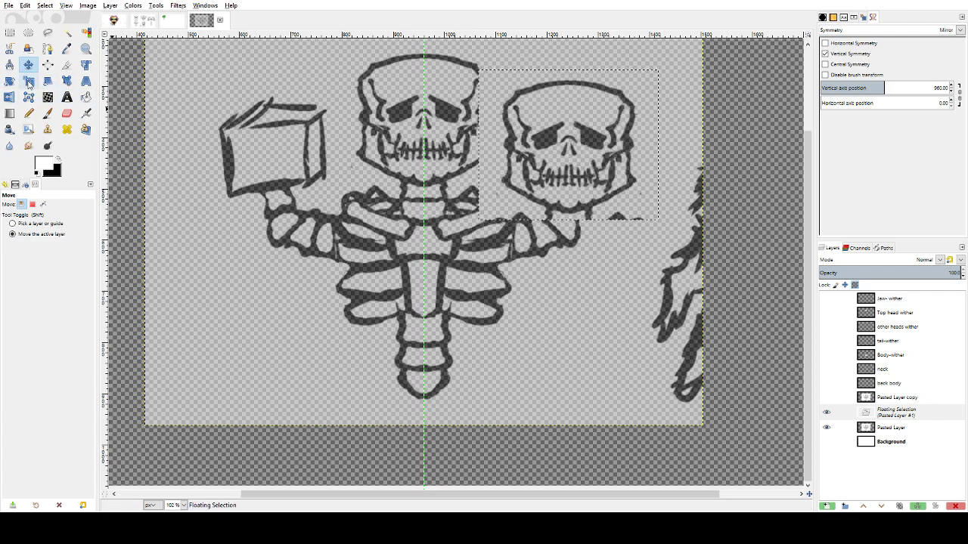
- Shrink and distort the pasted skull in perspective with Unified Transform, fitting its corners to the front face of the block-shaped head
left_click(85, 65)
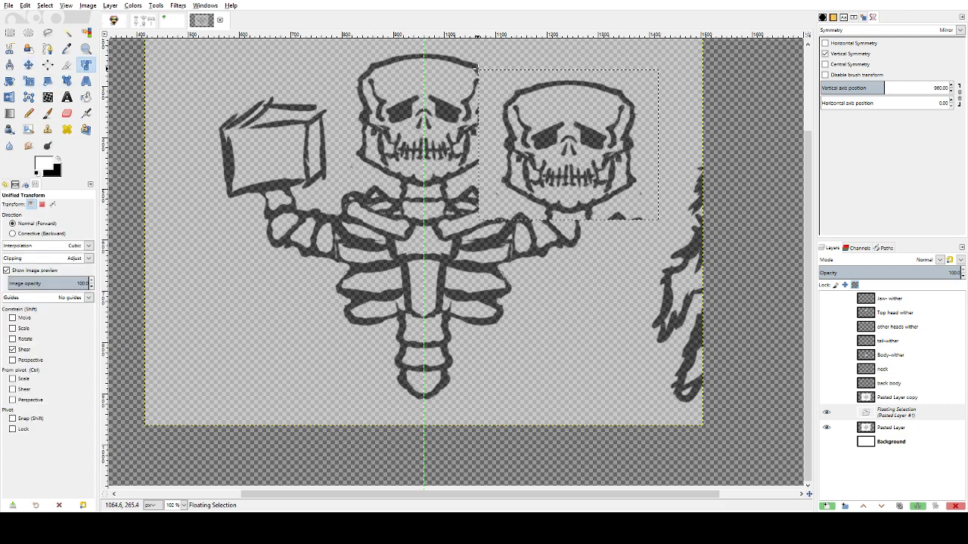
left_click(479, 69)
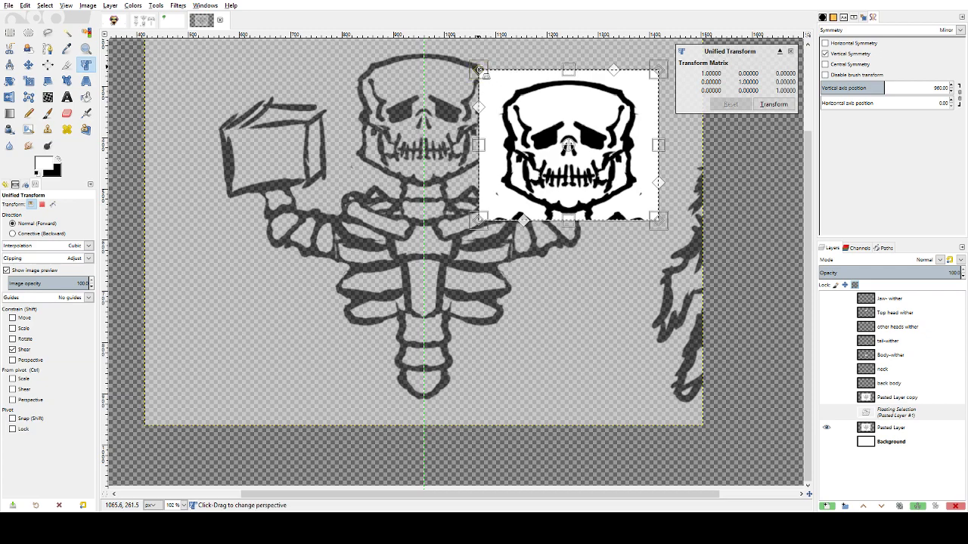
left_click_drag(478, 69, 461, 139)
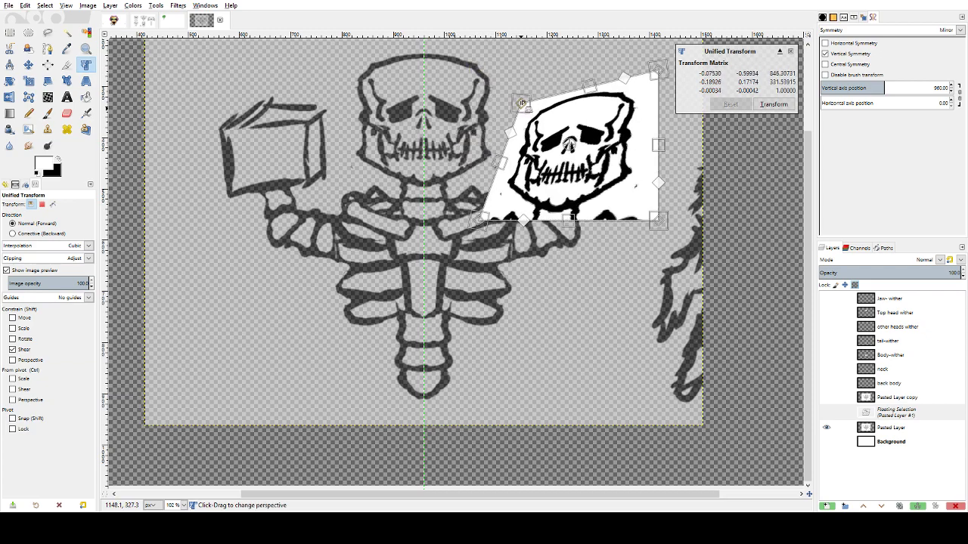
left_click_drag(537, 120, 538, 123)
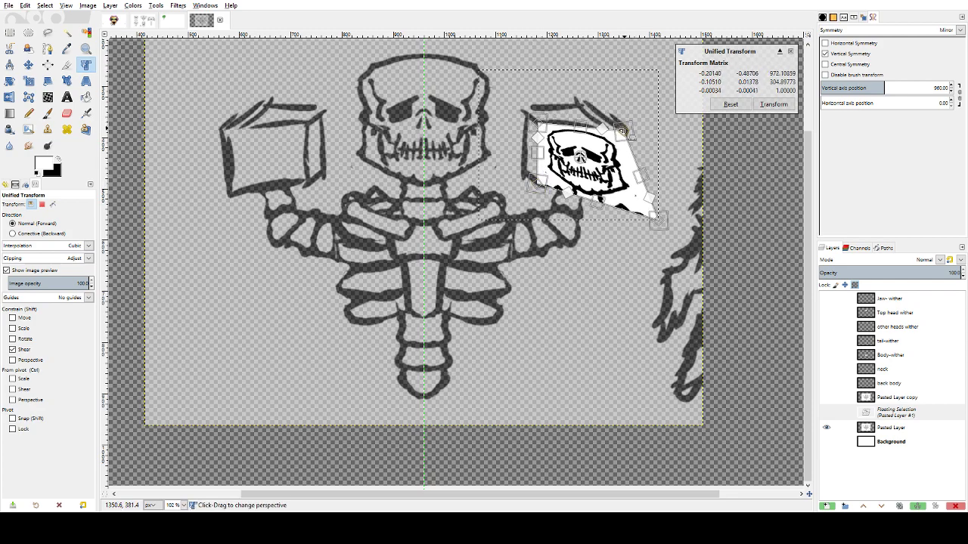
left_click_drag(622, 130, 620, 132)
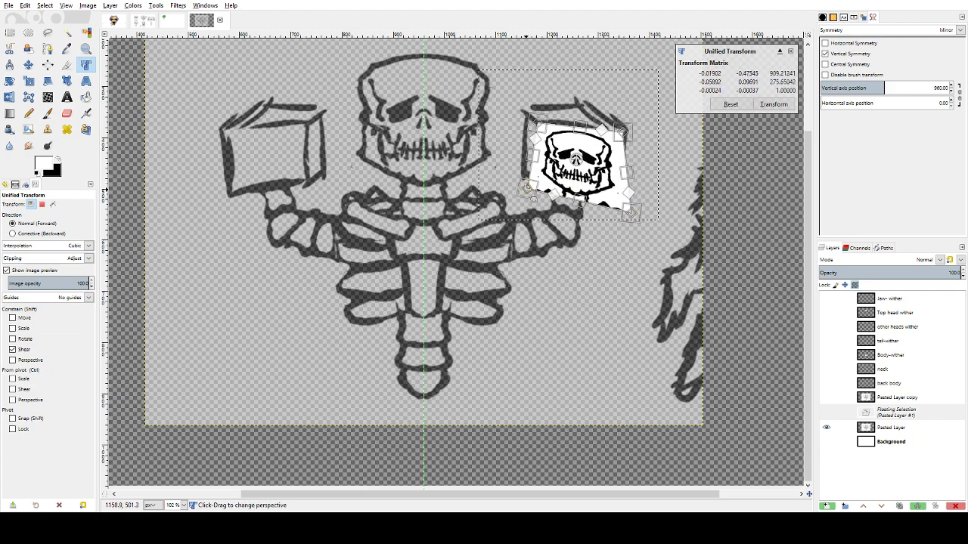
left_click_drag(526, 115, 525, 113)
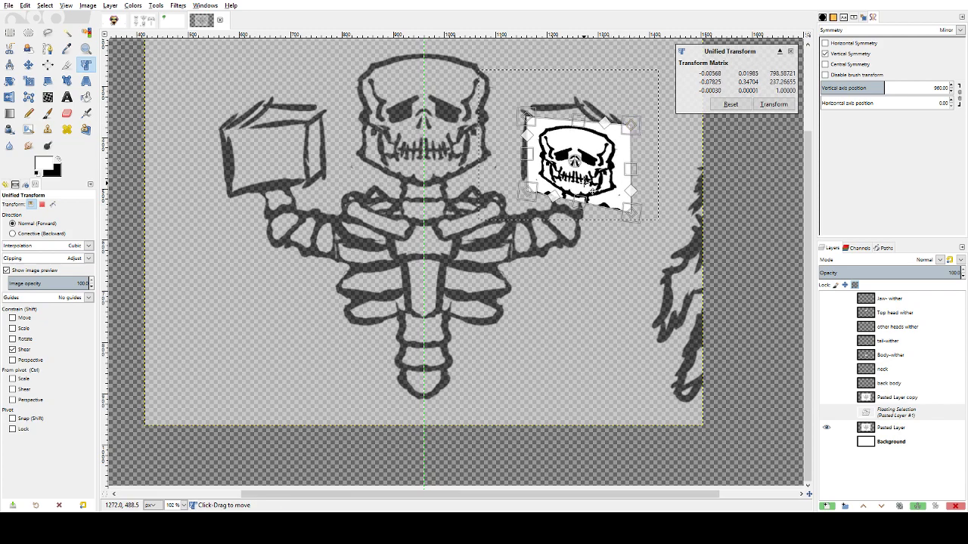
mouse_move(525, 193)
left_mouse_down()
mouse_move(516, 197)
mouse_move(539, 201)
mouse_move(521, 204)
left_mouse_up()
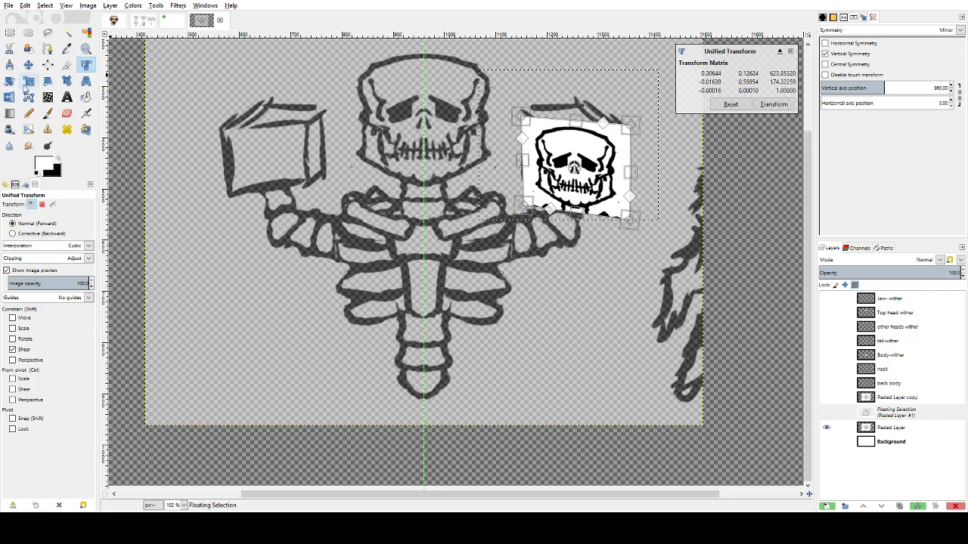
- Undo the recent corner and perspective adjustments in the Unified Transform of the pasted skull
key("ctrl+z")
key("ctrl+z")
key("ctrl+z")
key("ctrl+z")
key("ctrl+z")
key("ctrl+z")
key("ctrl+z")
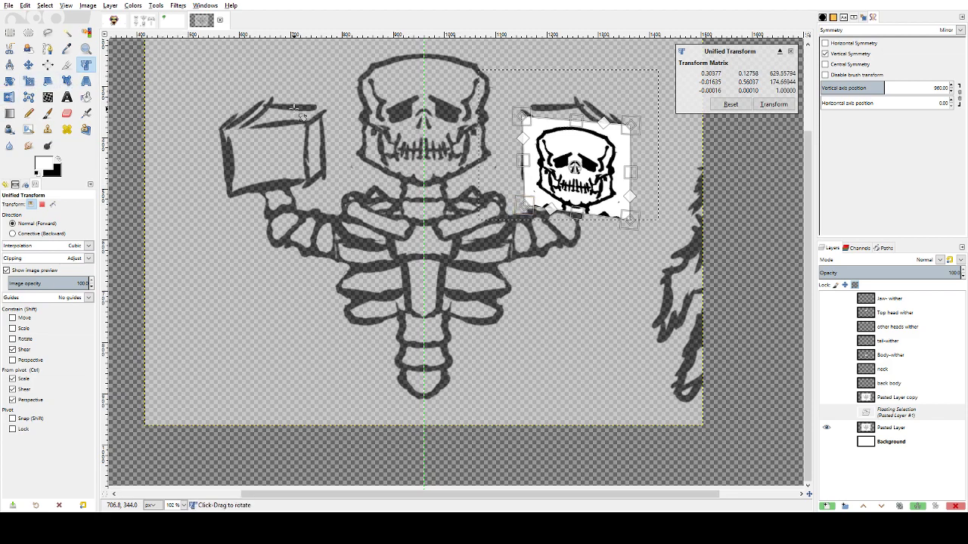
key("ctrl+z")
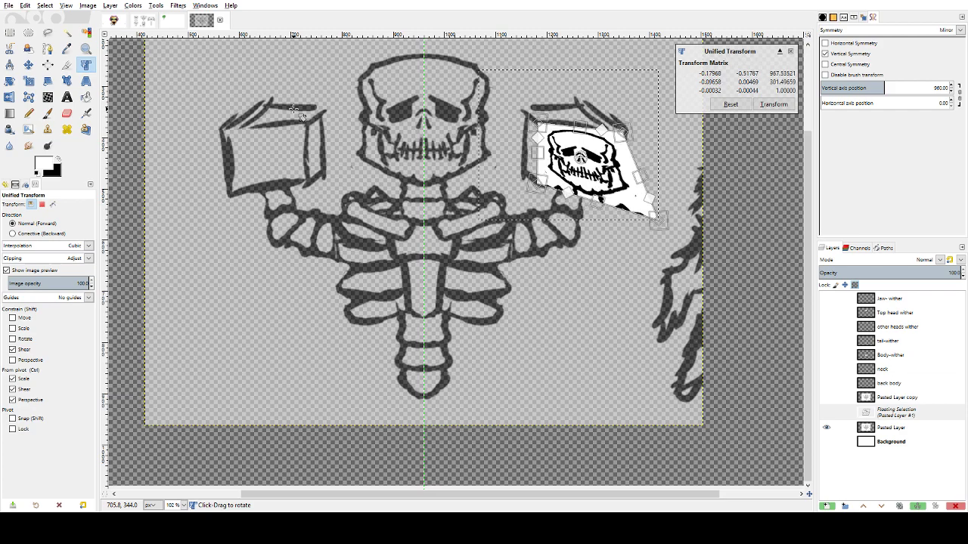
key("ctrl+z")
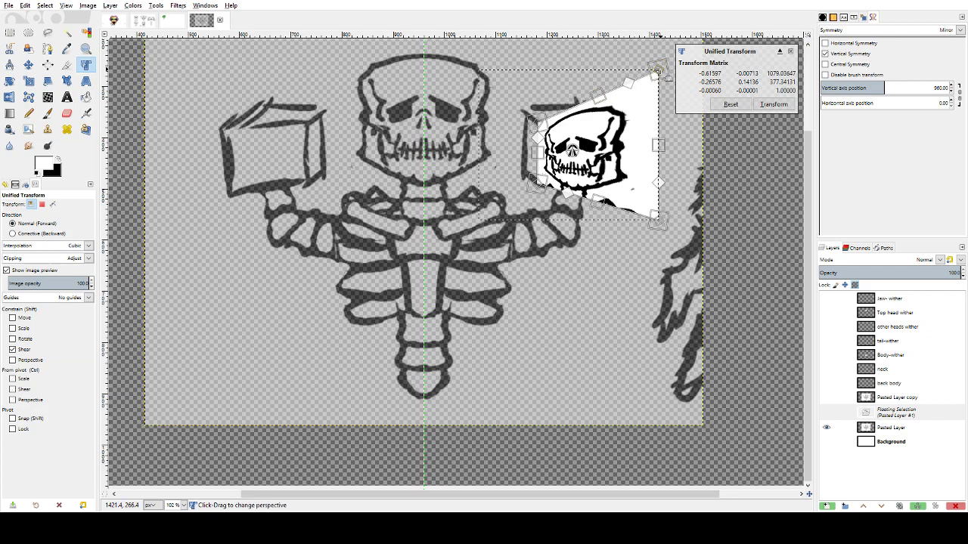
- Reshape the pasted skull's corners in perspective, shift it onto the block-shaped head on the viewer's right, and apply the Unified Transform
left_click_drag(534, 119, 540, 80)
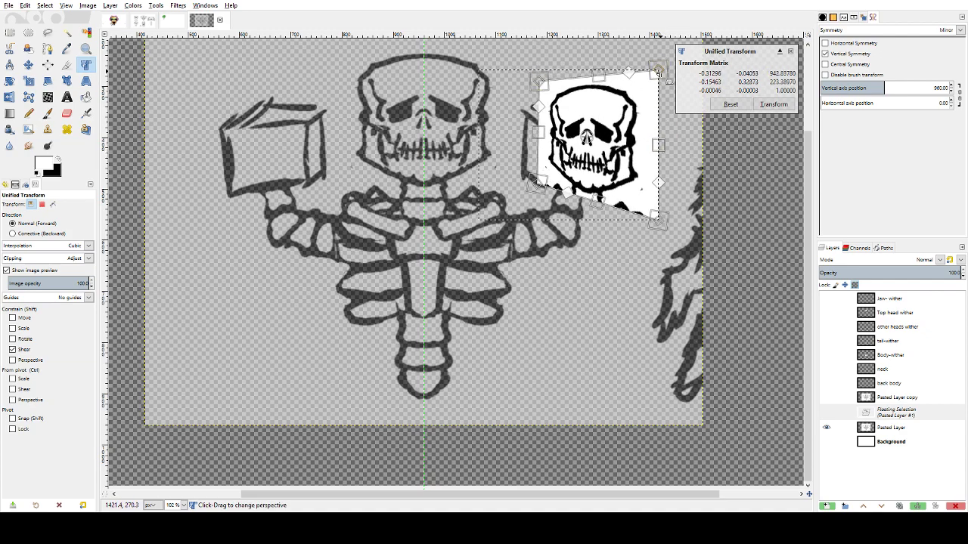
left_click_drag(657, 72, 658, 98)
left_click_drag(657, 219, 651, 188)
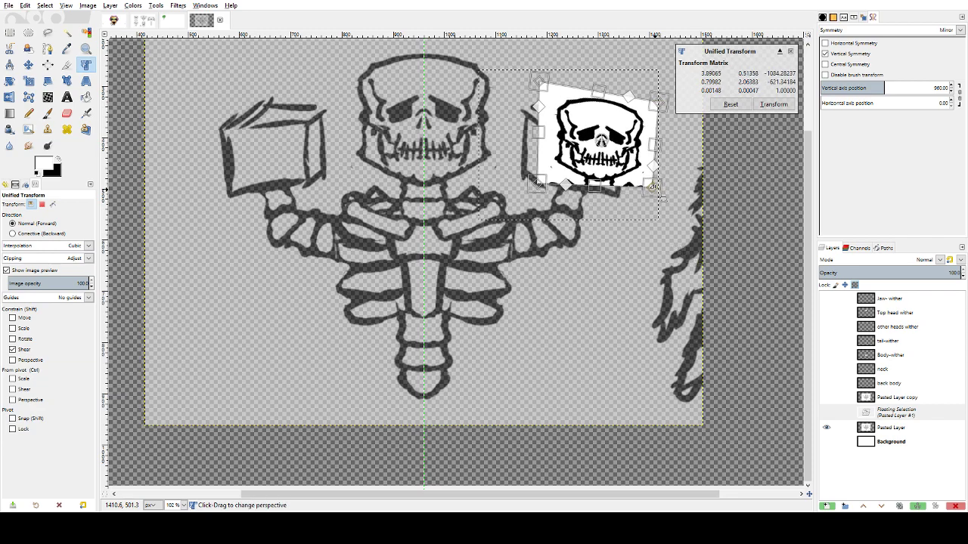
left_click_drag(654, 103, 649, 88)
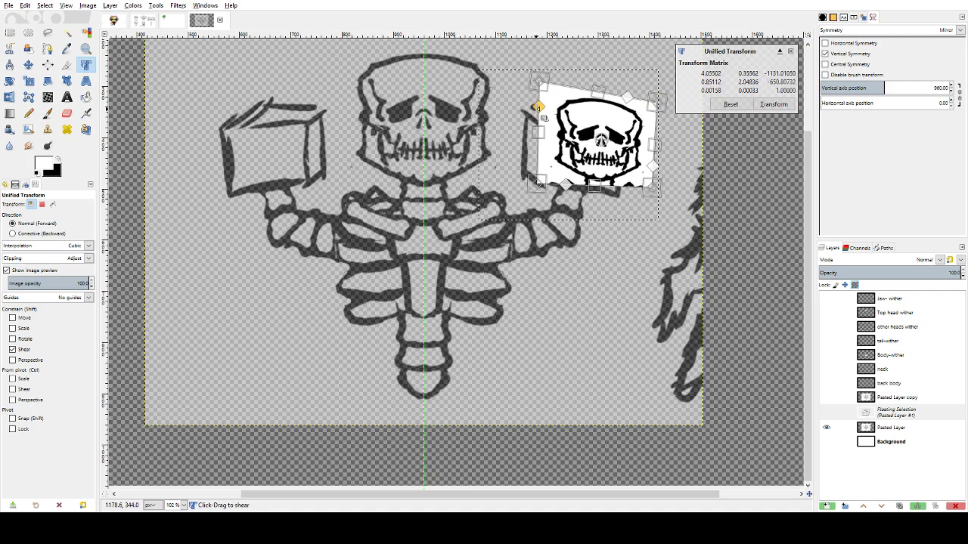
left_click_drag(539, 84, 542, 81)
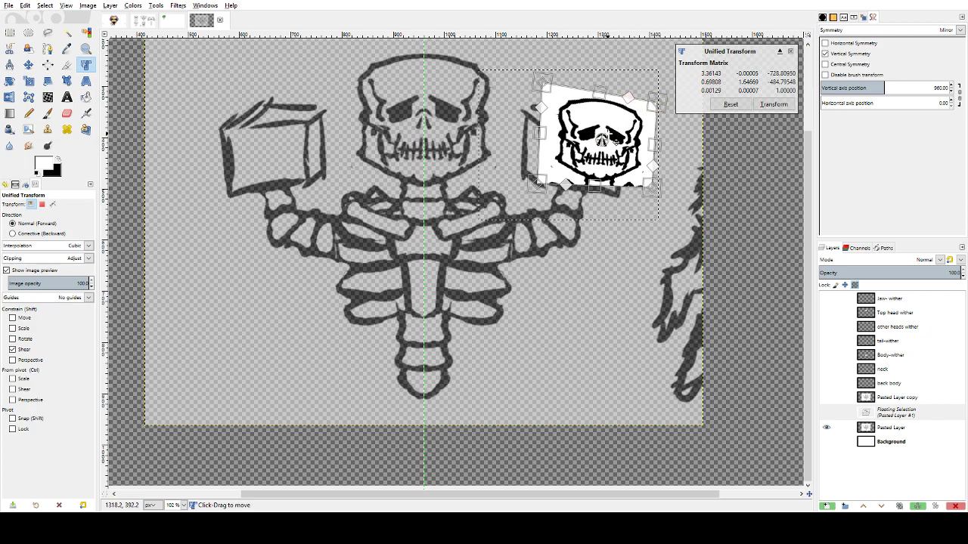
left_click_drag(617, 131, 598, 149)
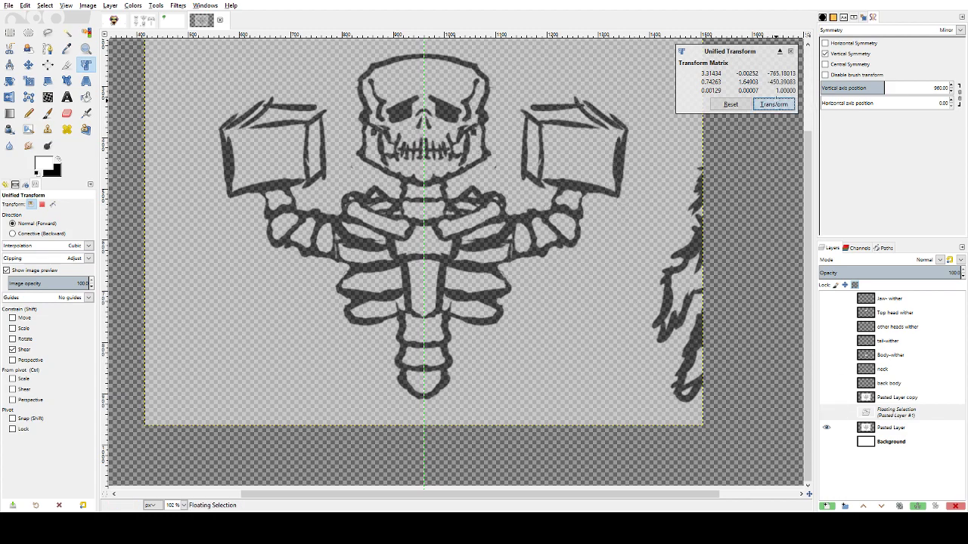
left_click(773, 104)
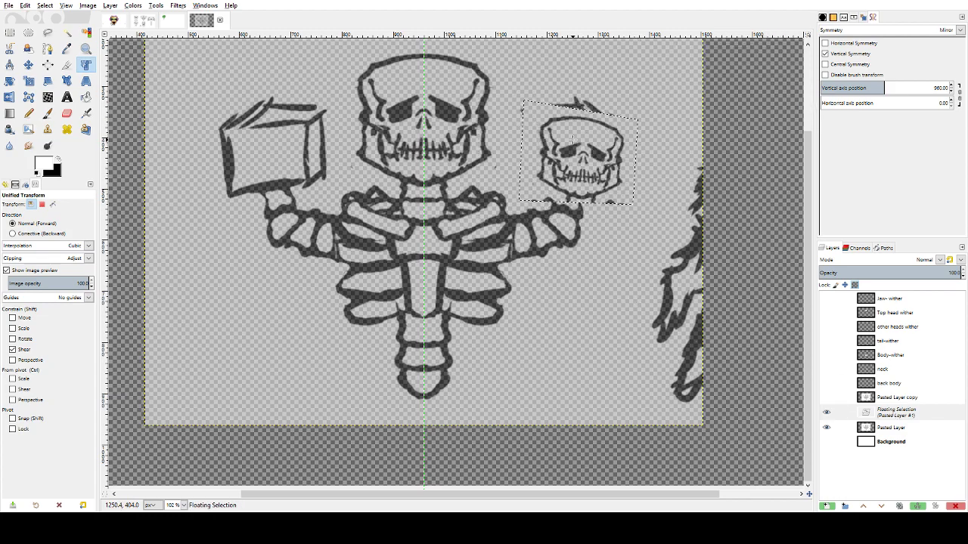
- Move the transformed floating skull up and inward to cover the block-shaped head above the arm
left_click(28, 65)
left_click_drag(577, 167, 565, 145)
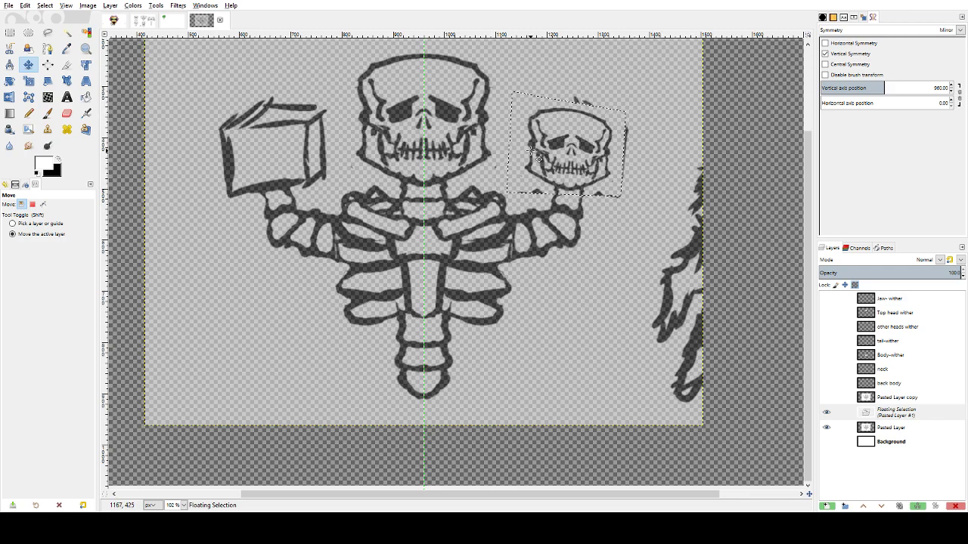
- Try adding a new layer made from the visible image, and undo it while keeping the moved floating skull
key("r")
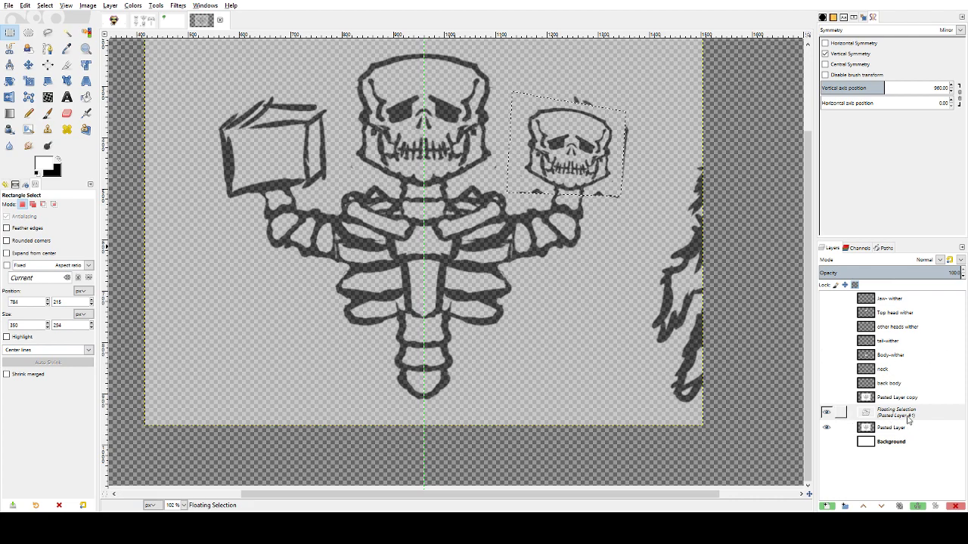
left_click(910, 418)
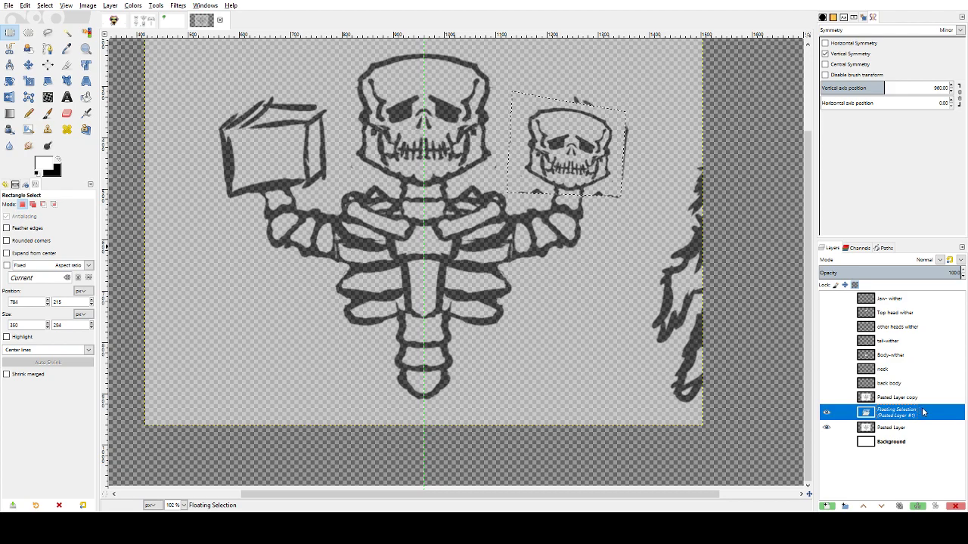
left_click(866, 180)
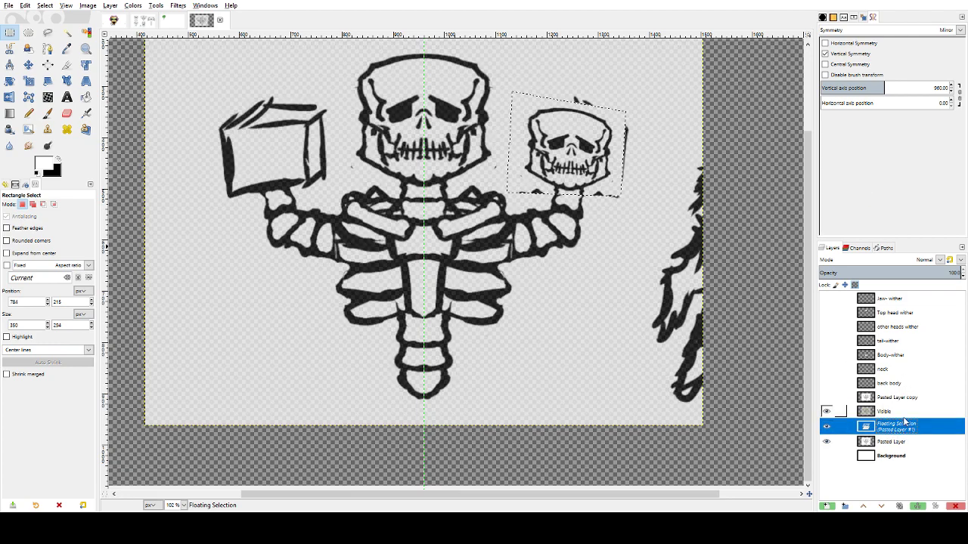
key("m")
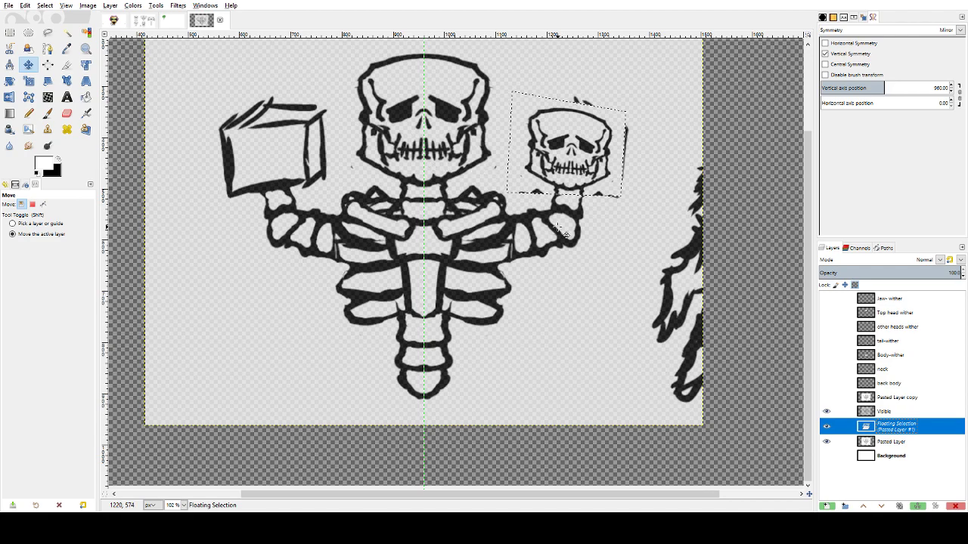
key("ctrl+z")
key("ctrl+z")
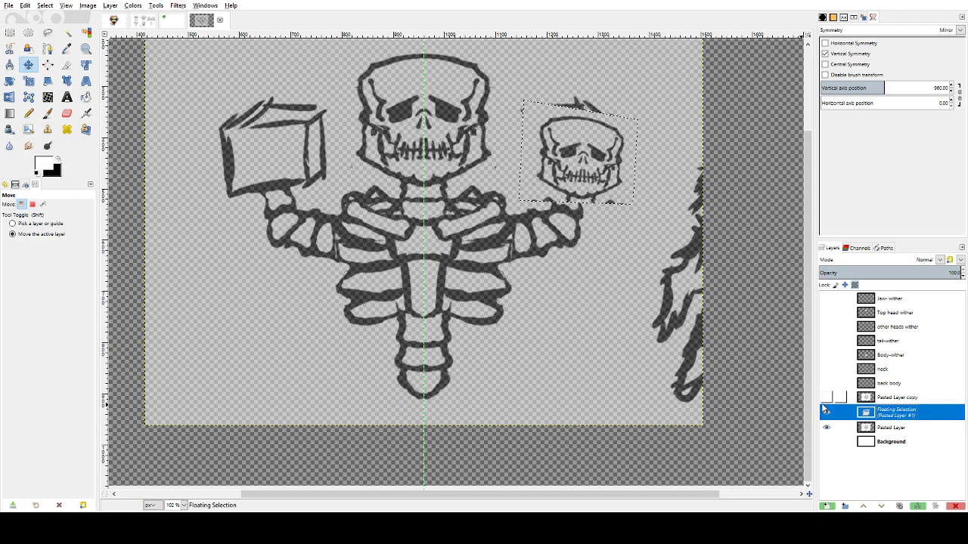
key("ctrl+z")
key("ctrl+z")
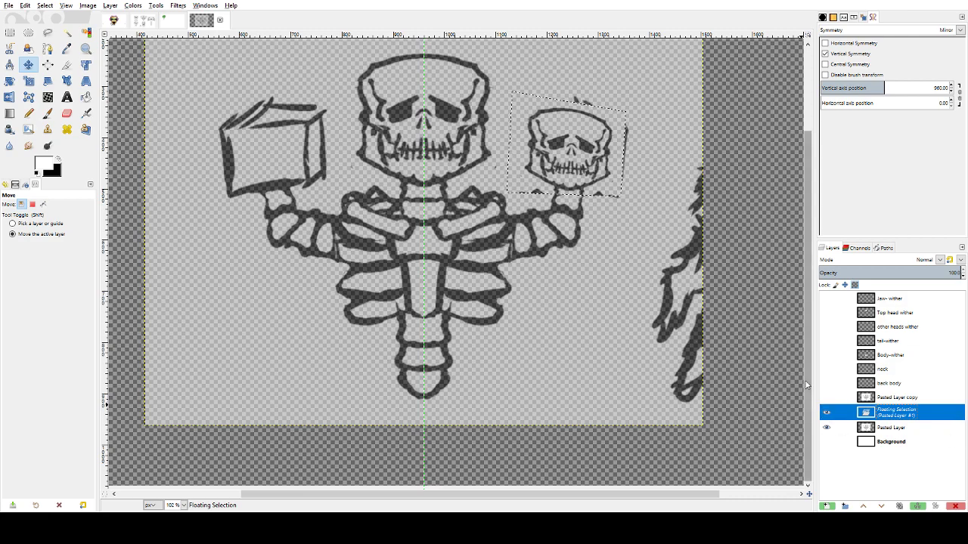
- Convert the floating skull selection into its own layer and lower that layer's opacity to about 55
left_click(459, 306)
key("ctrl")
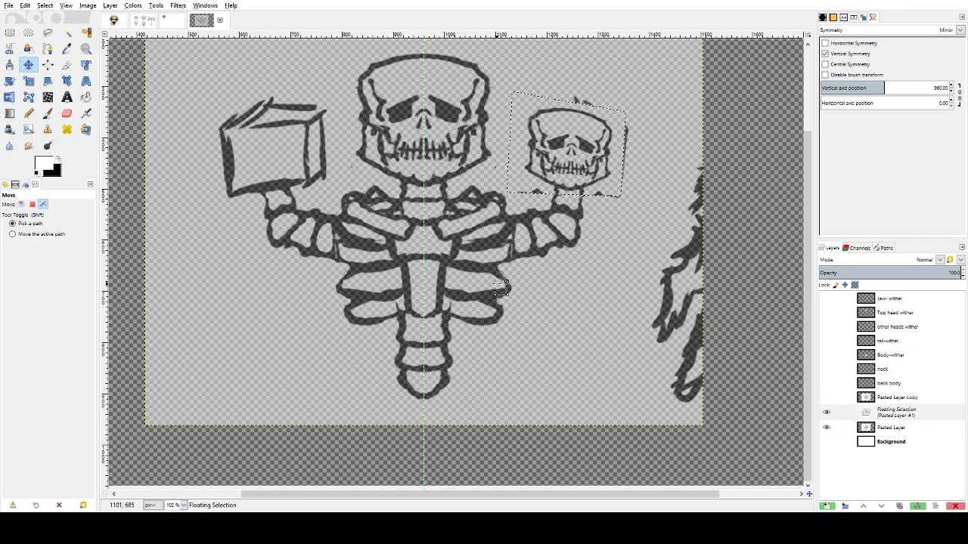
key("a")
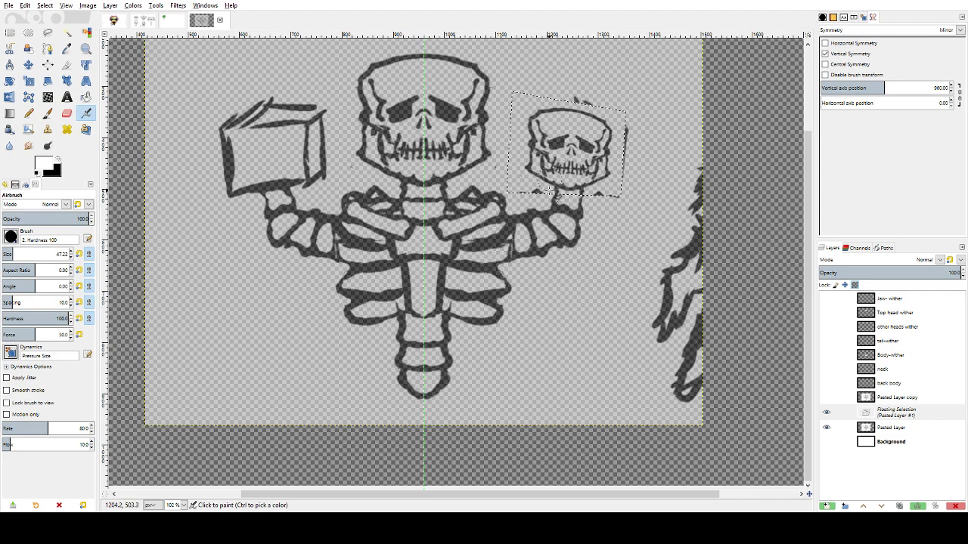
left_click(894, 415)
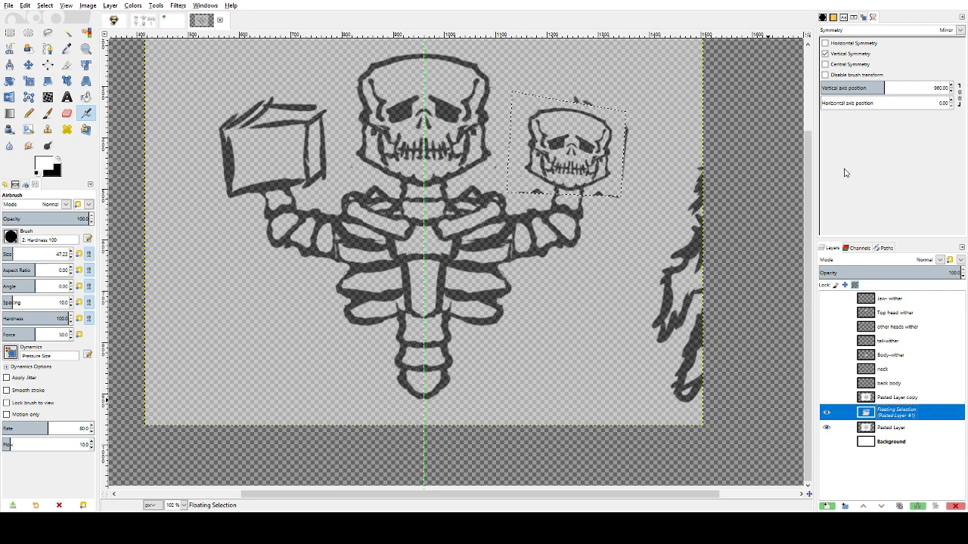
key("shift+ctrl+n")
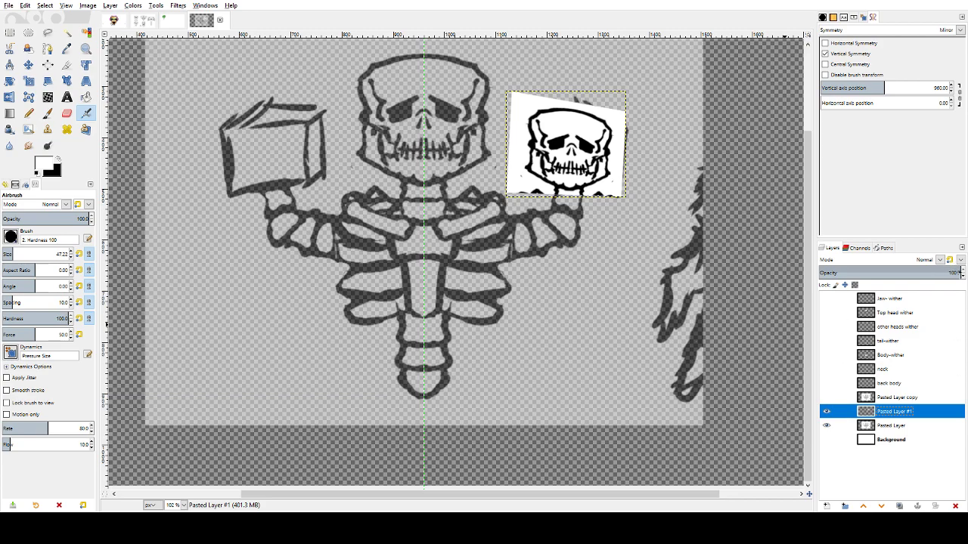
left_click_drag(954, 274, 897, 275)
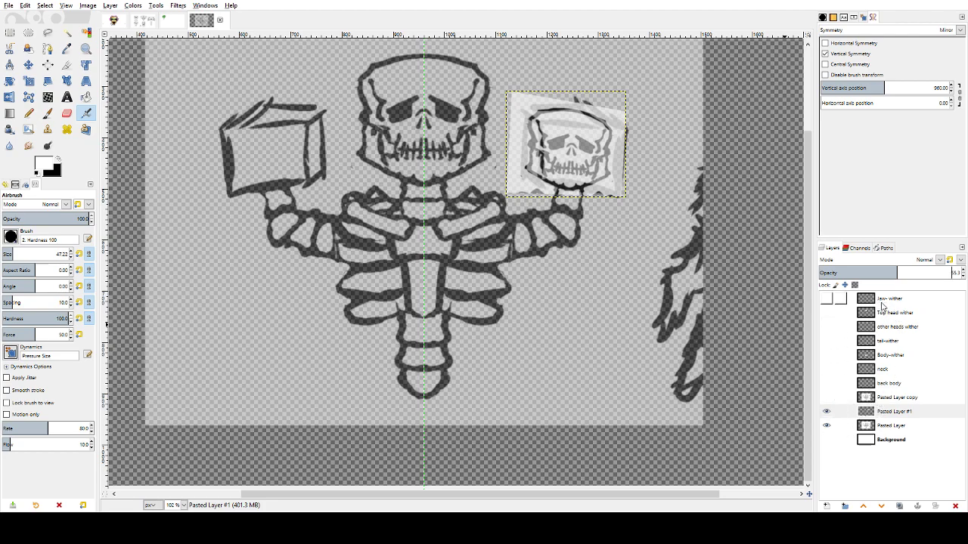
- Try to paint in black with the Paintbrush on the hidden other heads wither layer
left_click(889, 327)
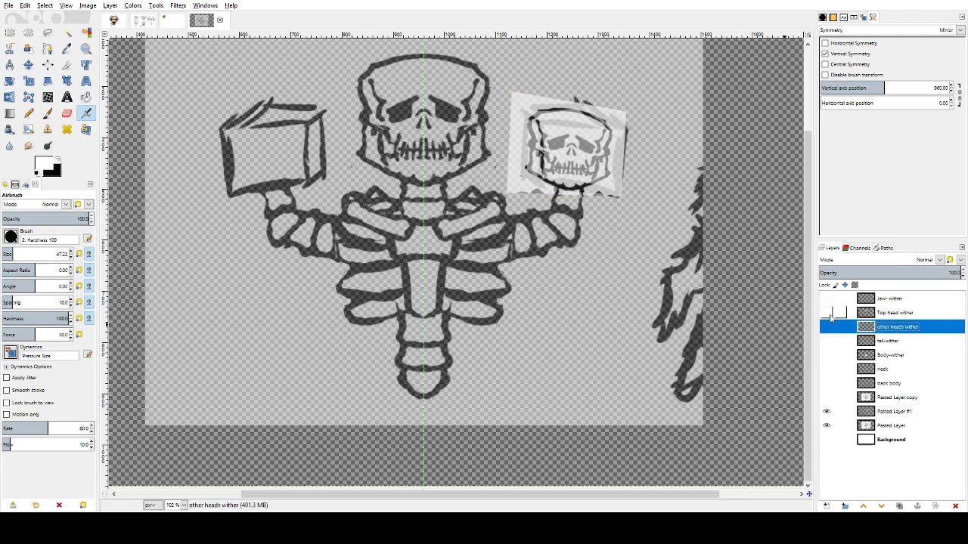
key("r")
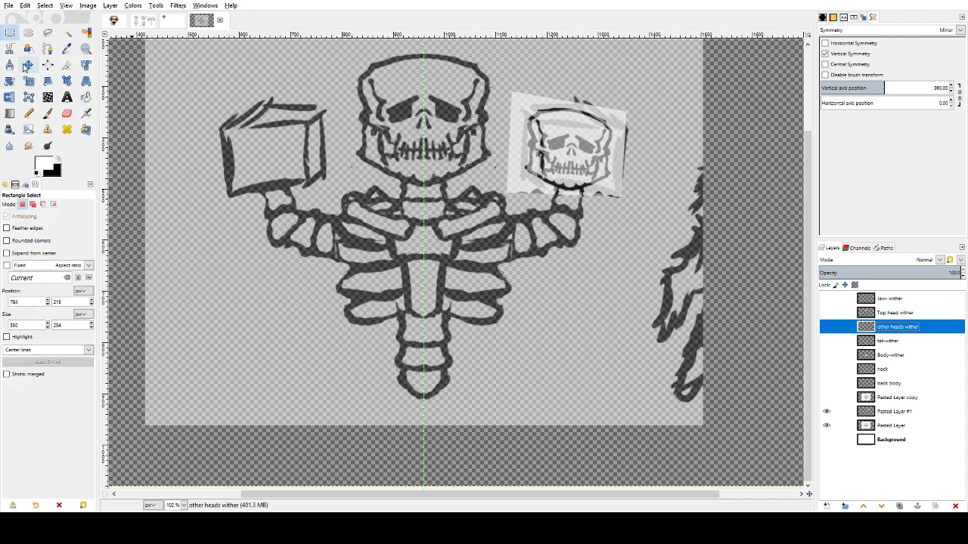
key("alt+Tab")
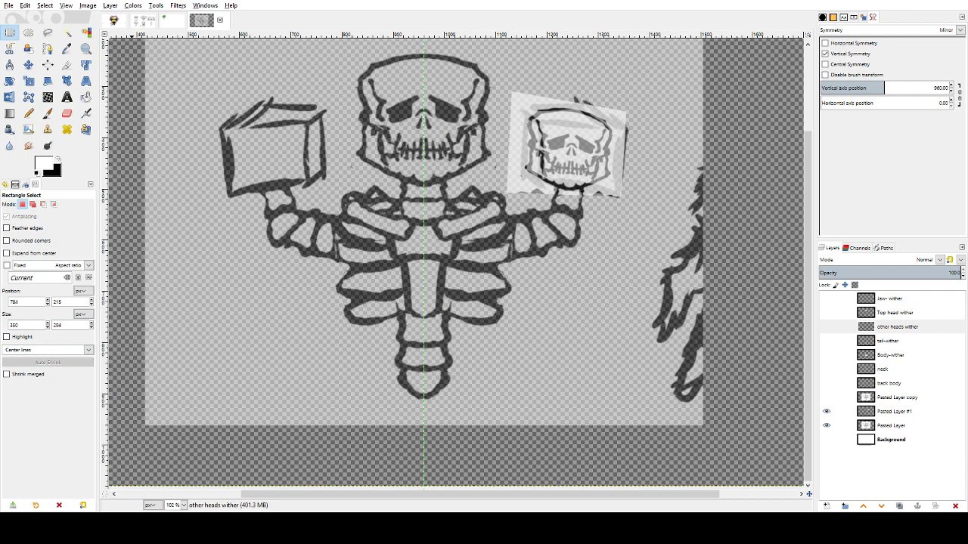
key("a")
key("r")
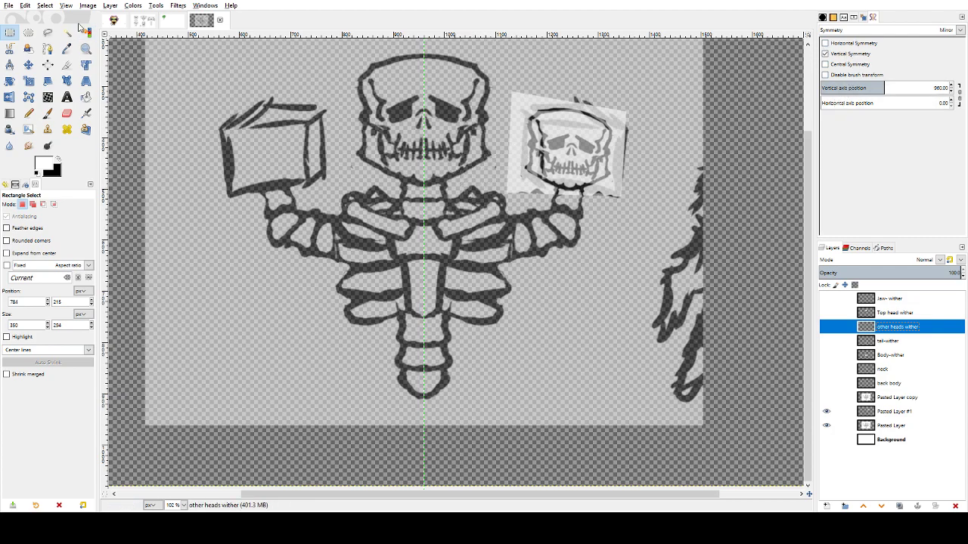
left_click(47, 112)
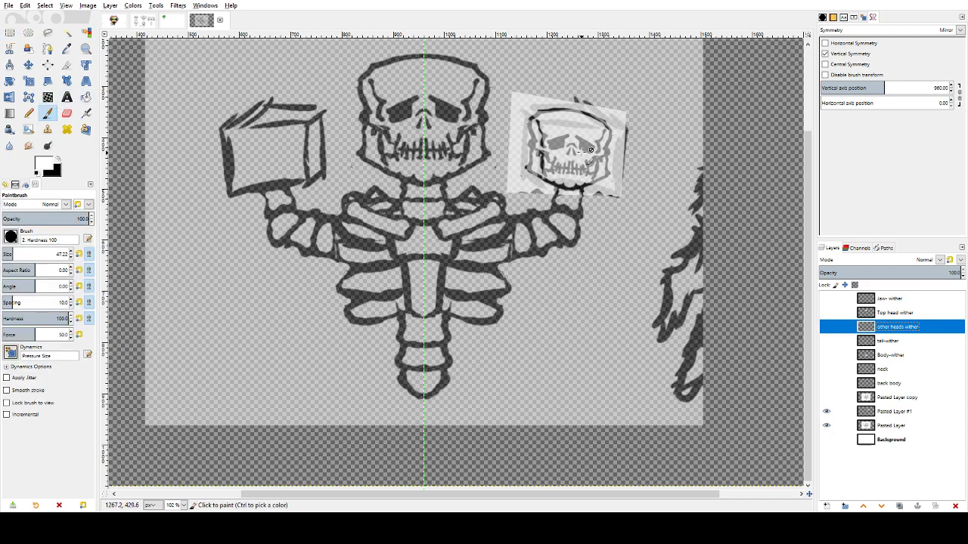
left_click(277, 146)
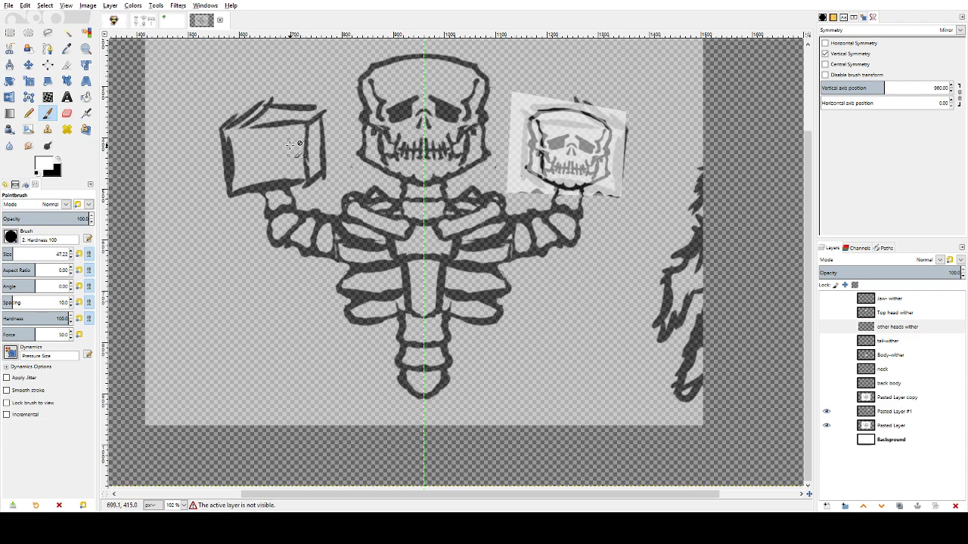
left_click(60, 161)
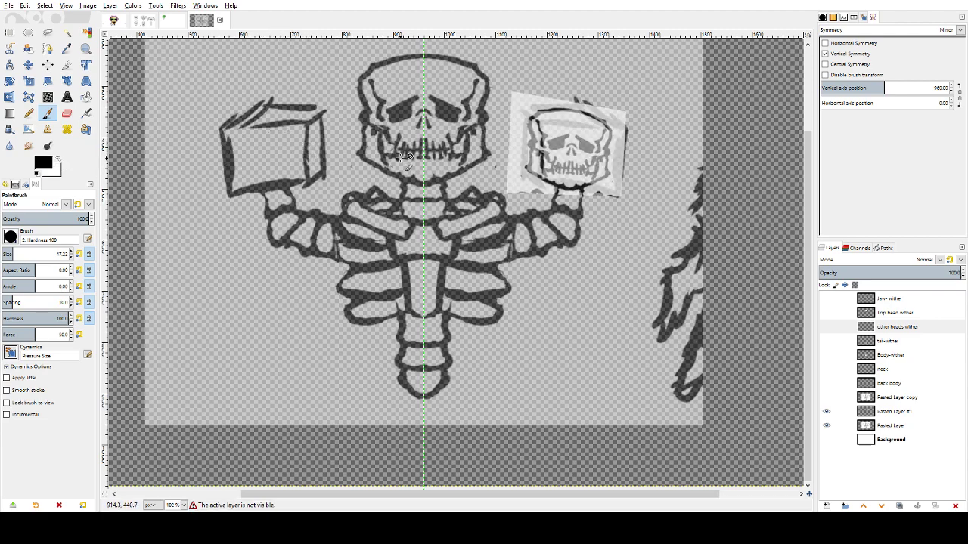
left_click(843, 327)
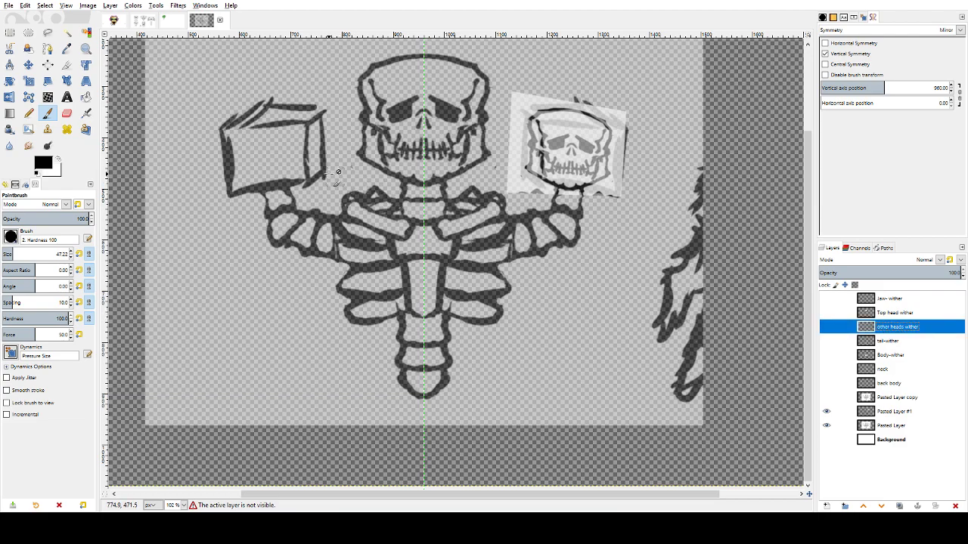
left_click(329, 174)
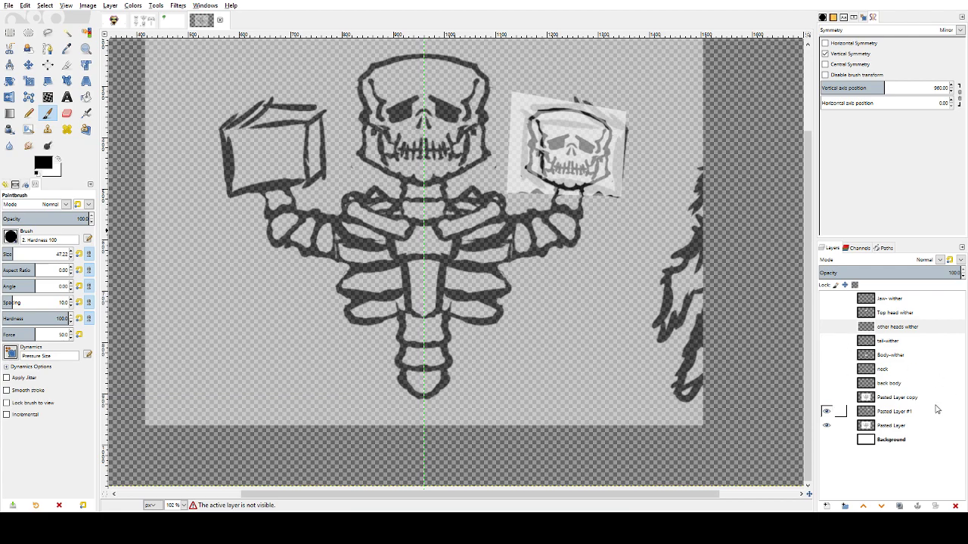
- Make the other heads wither layer visible, and select Pasted Layer #1 with the Airbrush and a white foreground colour
left_click(893, 413)
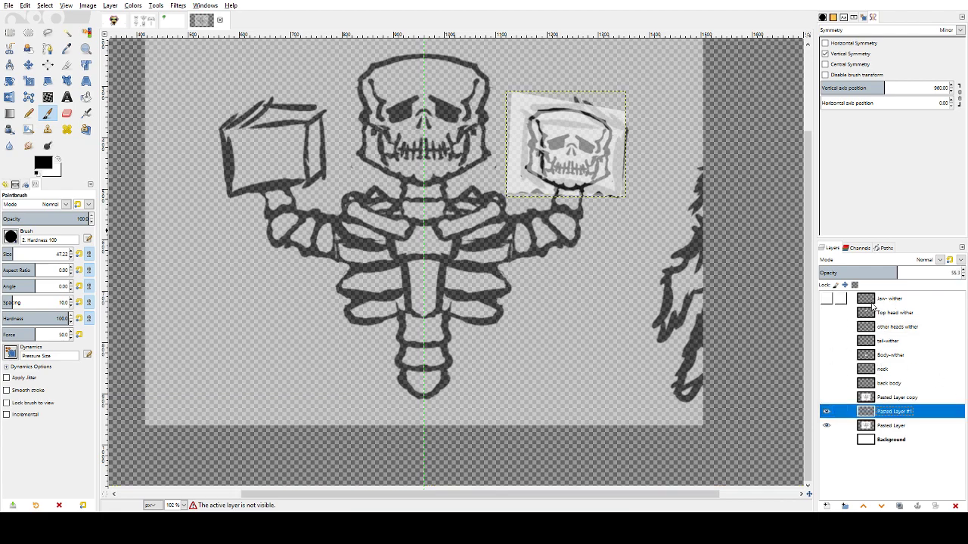
left_click(827, 314)
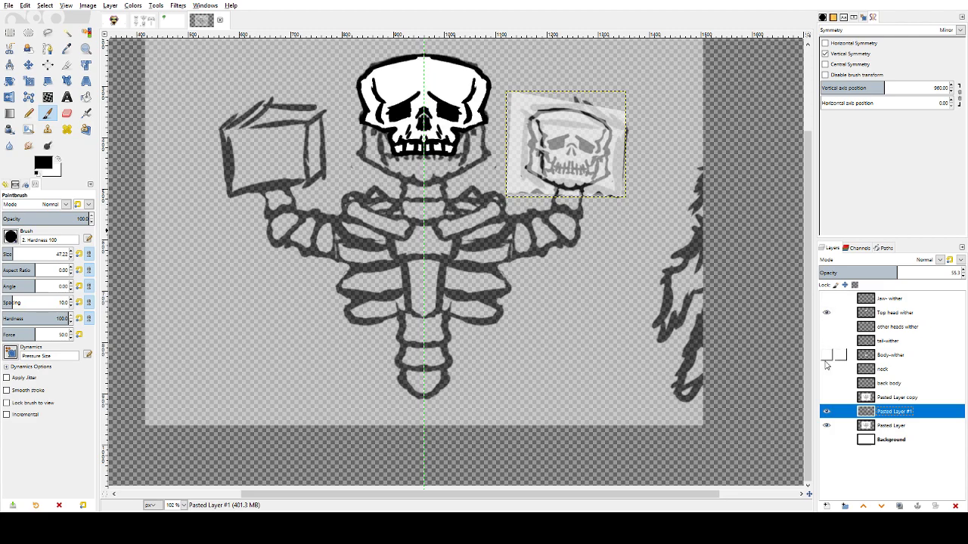
left_click(827, 313)
left_click(826, 327)
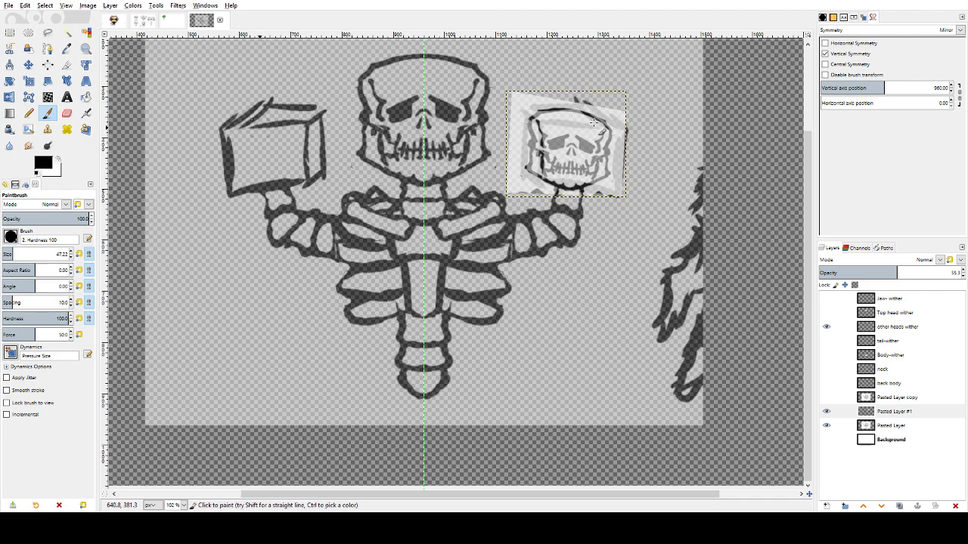
left_click(911, 413)
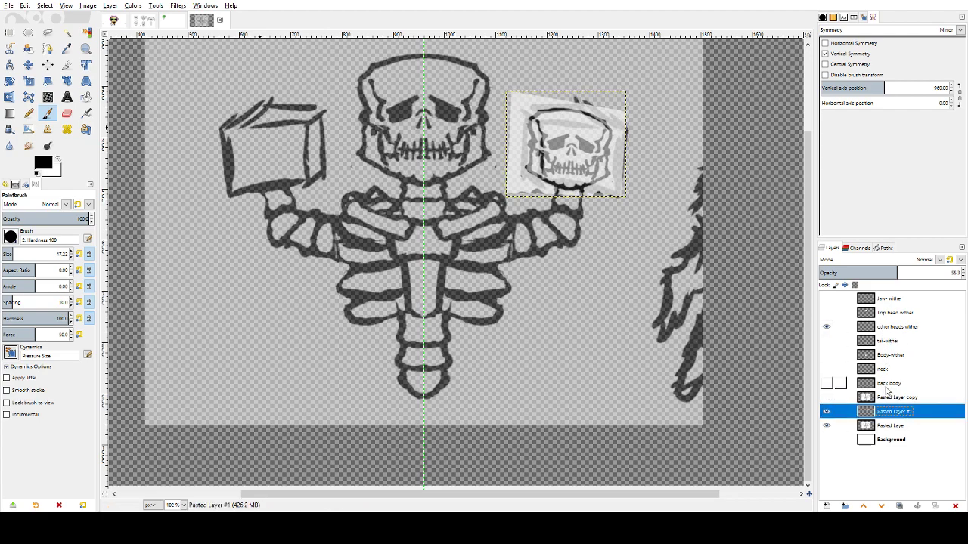
key("x")
key("a")
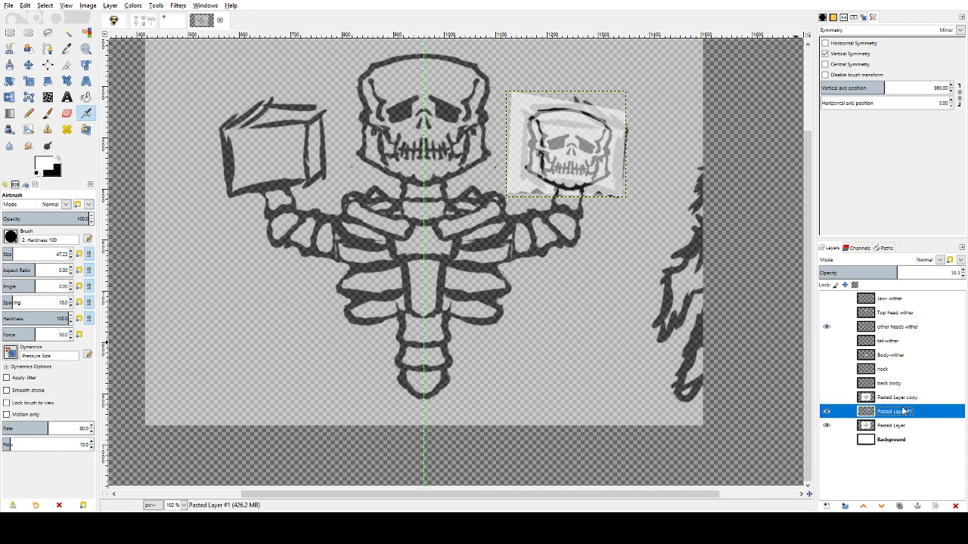
- Merge Pasted Layer #1 down into Pasted Layer, and compare the result with Pasted Layer copy by switching the copy's visibility
left_click(863, 218)
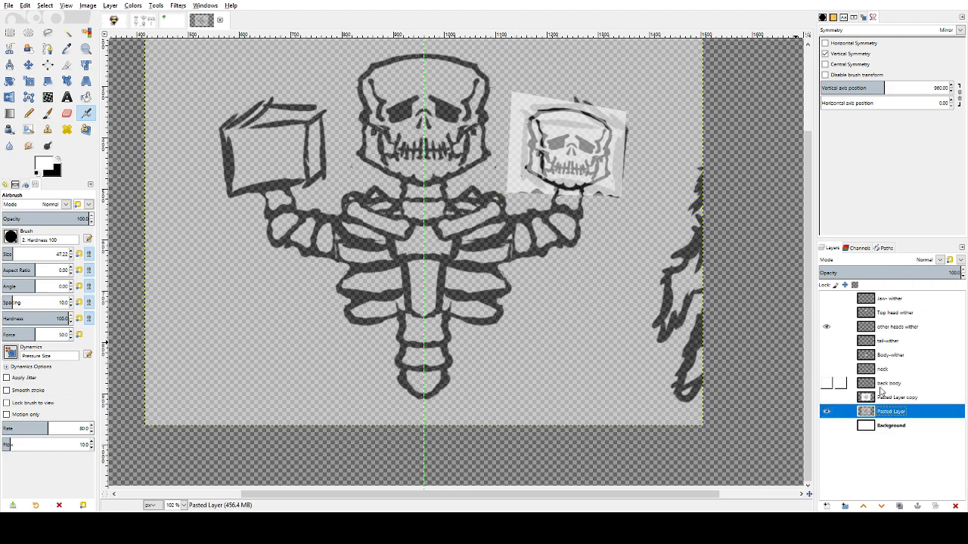
left_click(894, 399)
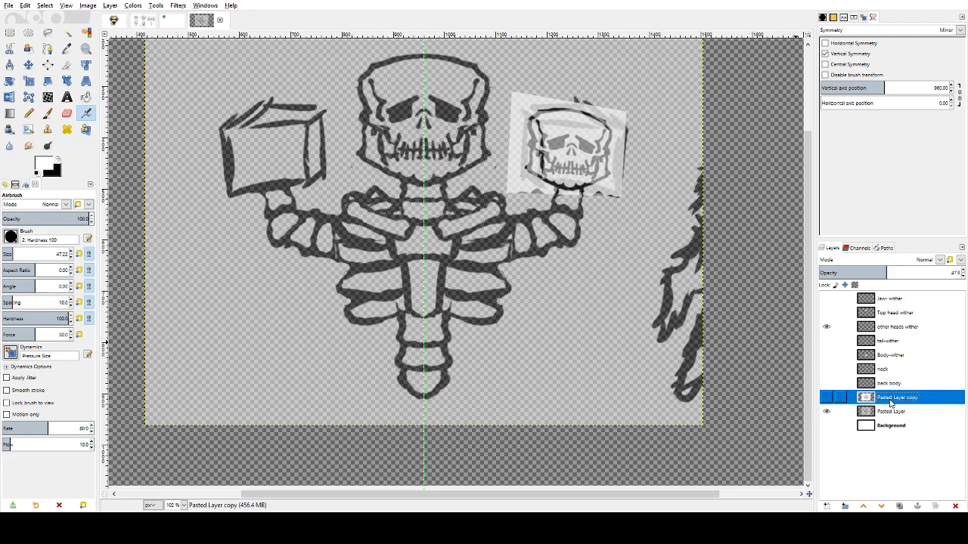
left_click(827, 398)
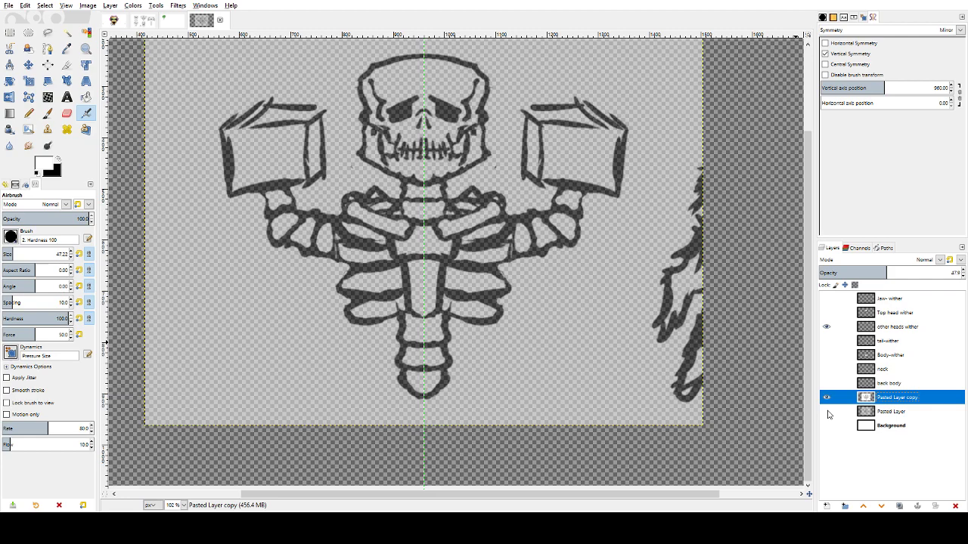
left_click(826, 397)
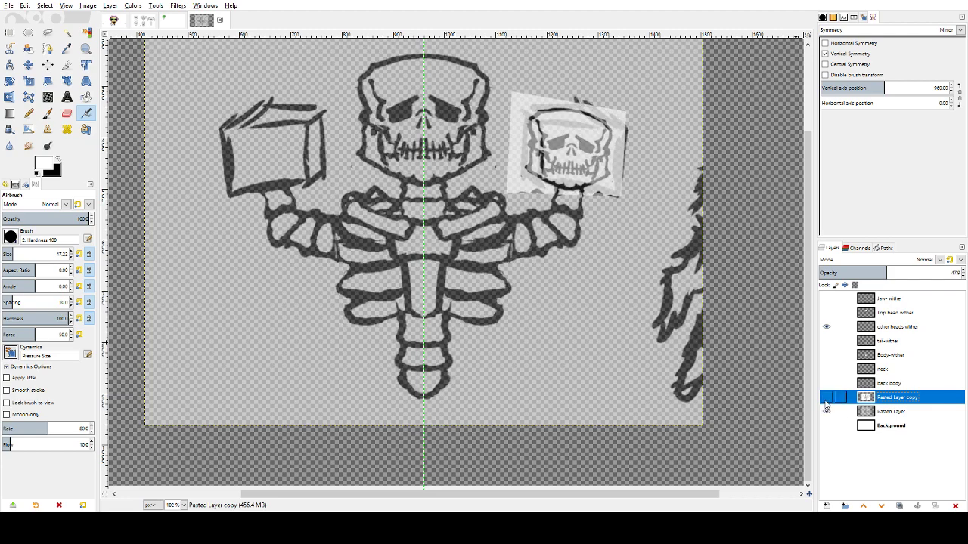
left_click(826, 397)
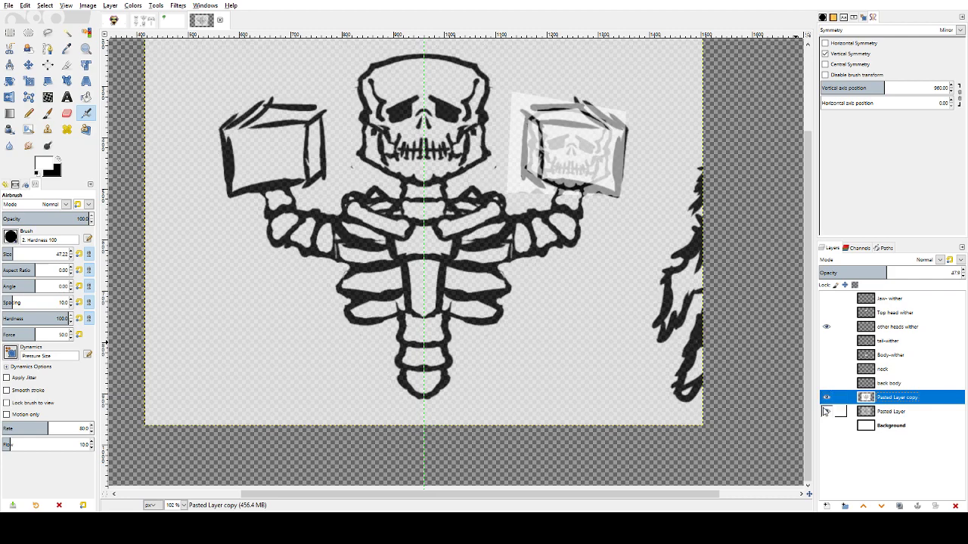
left_click(826, 398)
left_click(826, 398)
left_click(826, 397)
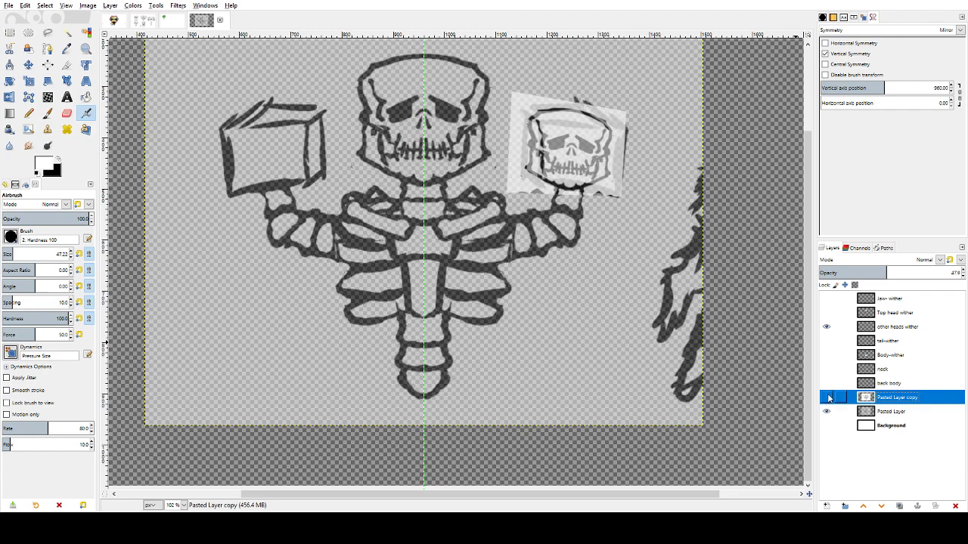
- Try a black Paintbrush stroke over the left cube on the other heads wither layer, and undo it
left_click(901, 332)
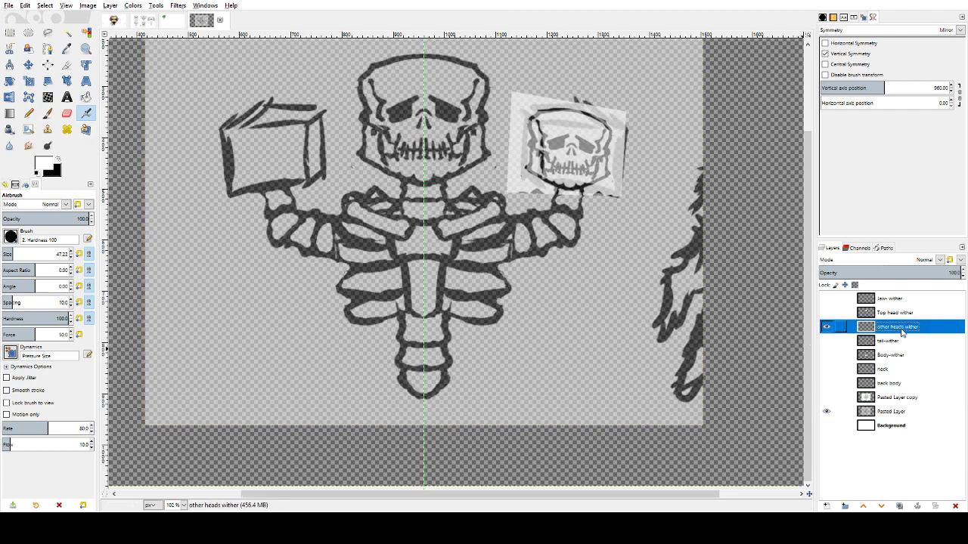
key("p")
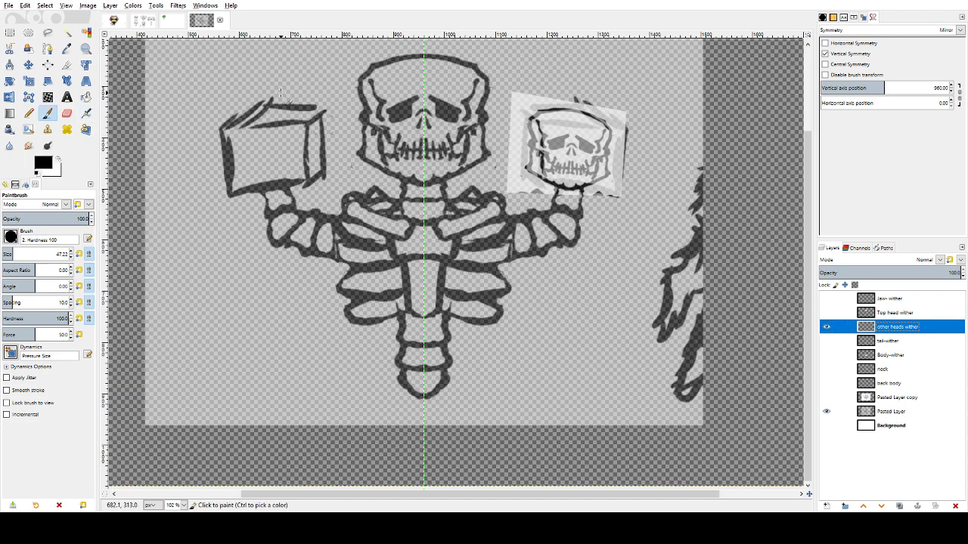
left_click_drag(231, 147, 258, 170)
key("ctrl+z")
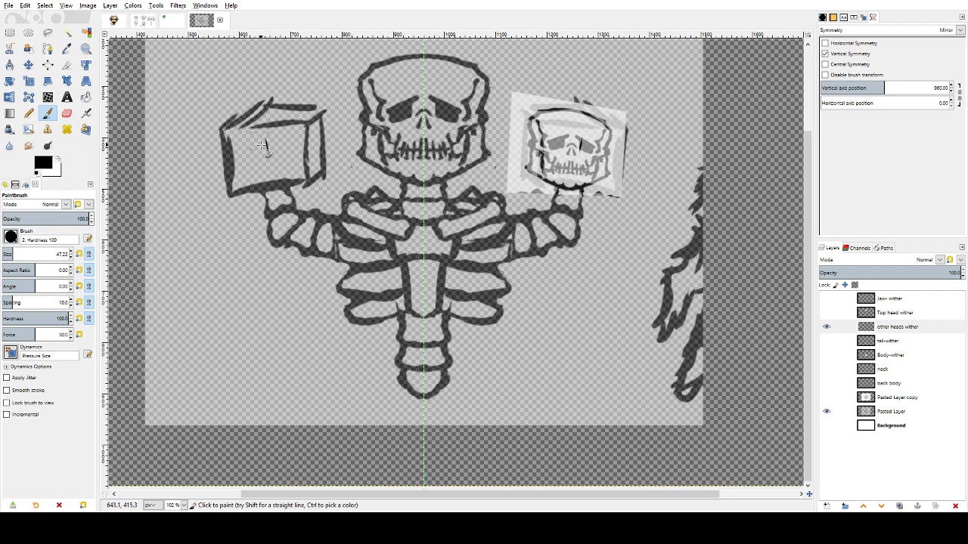
- Select Pasted Layer, try a black vertical centre line on the left cube's front face, and undo it
left_click(885, 411)
left_click_drag(264, 128, 265, 172)
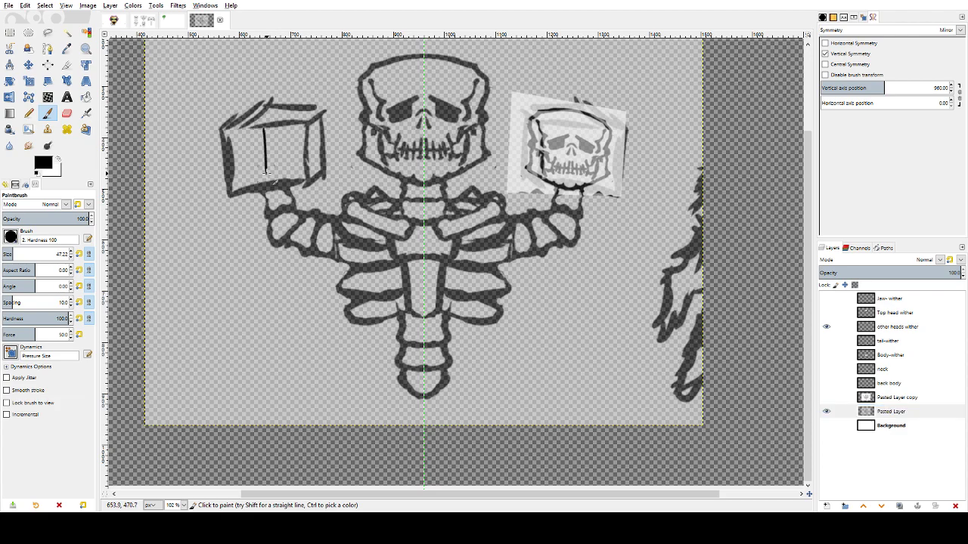
key("z")
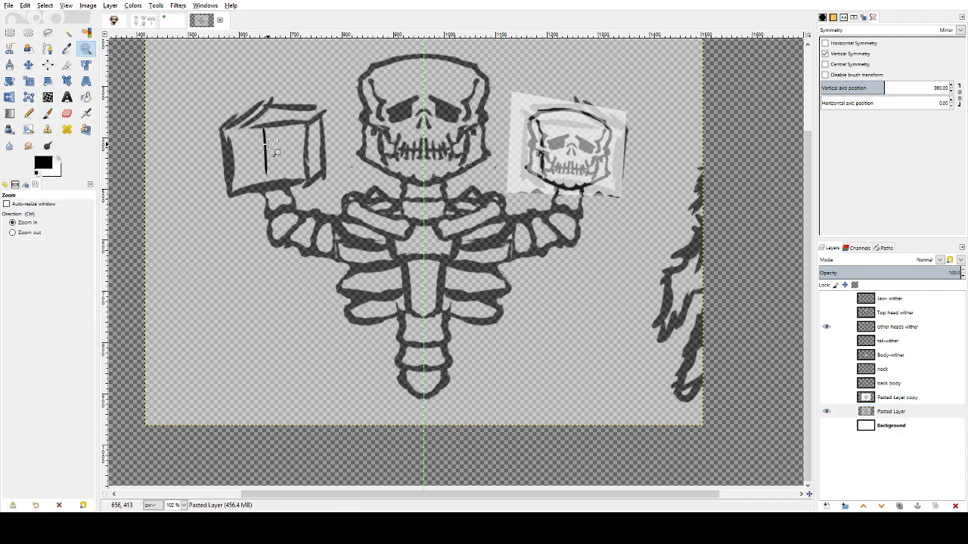
key("ctrl+z")
left_click_drag(265, 129, 267, 181)
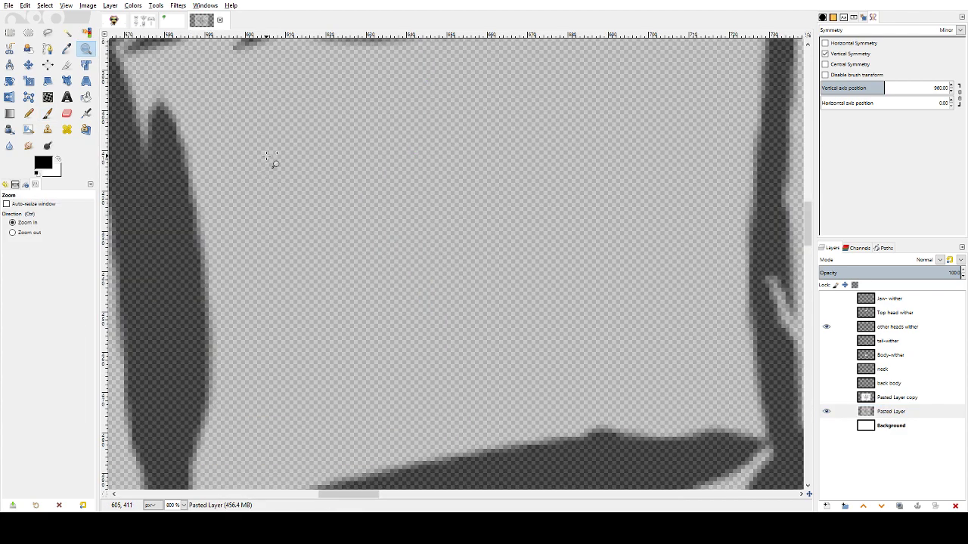
- Paint black face guide lines on the left cube in Pasted Layer: a vertical centre line, a short crossbar and a diagonal towards its side
left_click(826, 412)
left_click(481, 236)
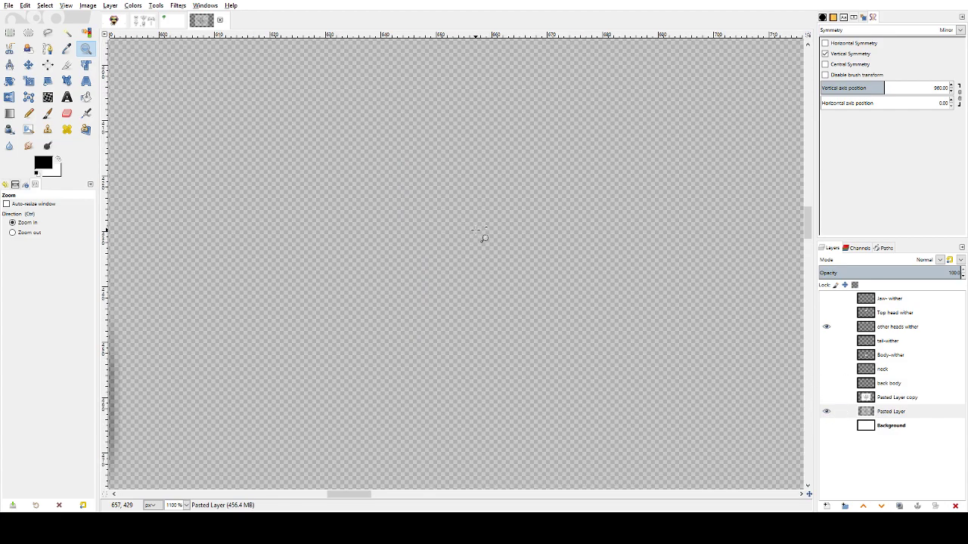
left_click(475, 231, "ctrl")
left_click(477, 233, "ctrl")
left_click(476, 233, "ctrl")
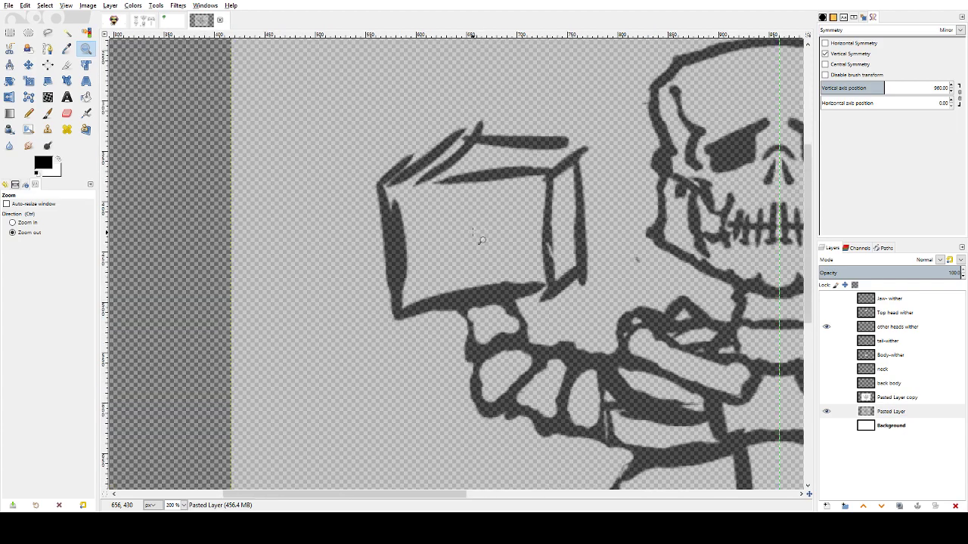
left_click(475, 232, "ctrl")
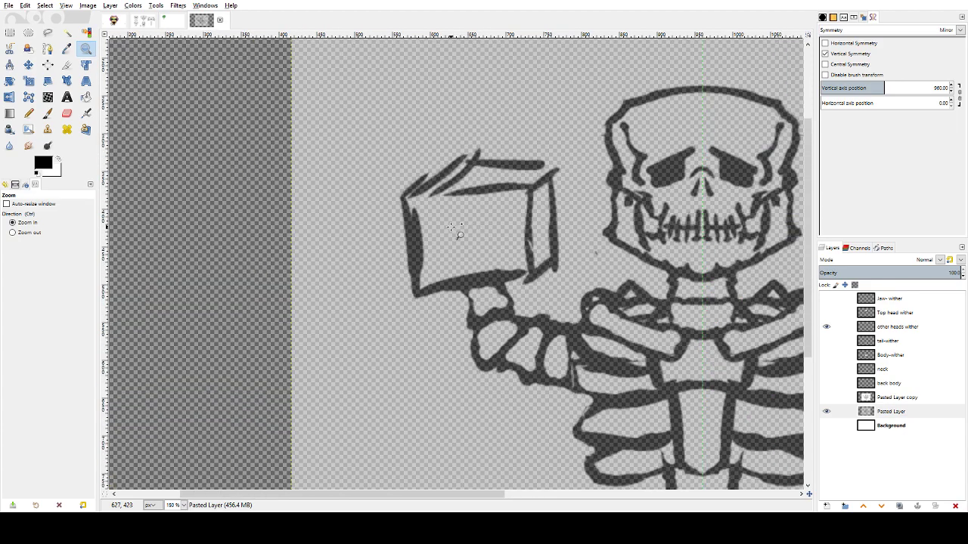
left_click(47, 114)
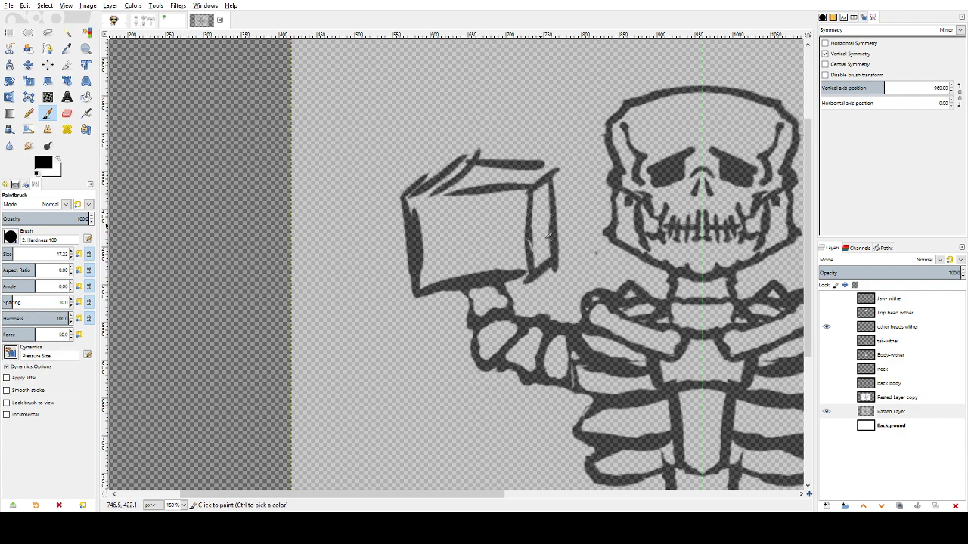
mouse_move(551, 218)
left_mouse_down()
mouse_move(526, 237)
mouse_move(447, 262)
mouse_move(490, 250)
left_mouse_up()
left_click_drag(464, 201, 474, 277)
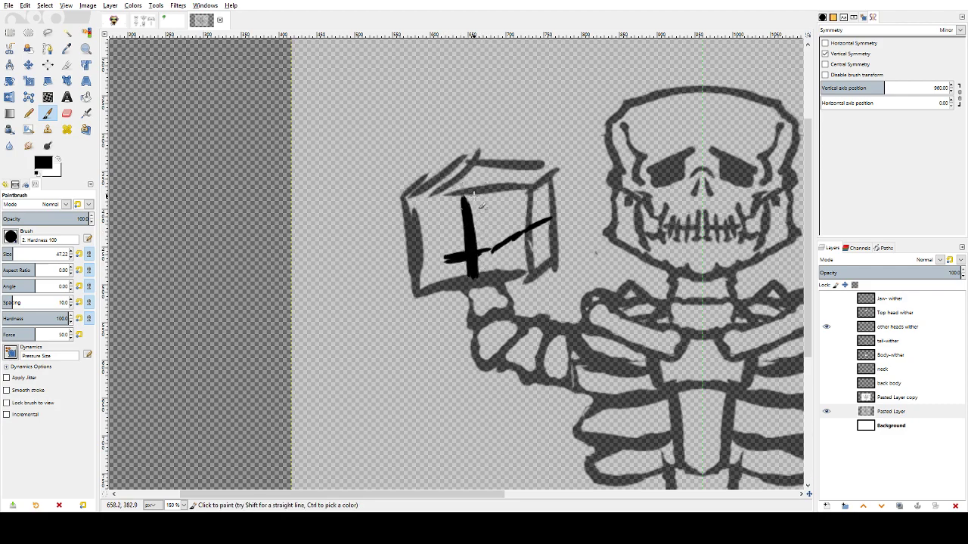
- Try to thin the vertical guide line on the left cube with the Eraser, and undo the erasing
key("shift+e")
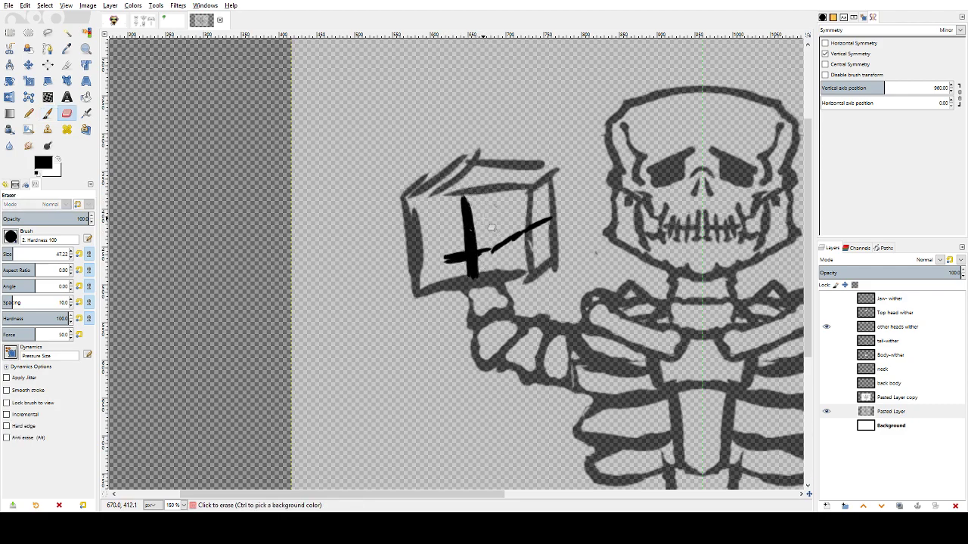
left_click_drag(474, 203, 475, 277)
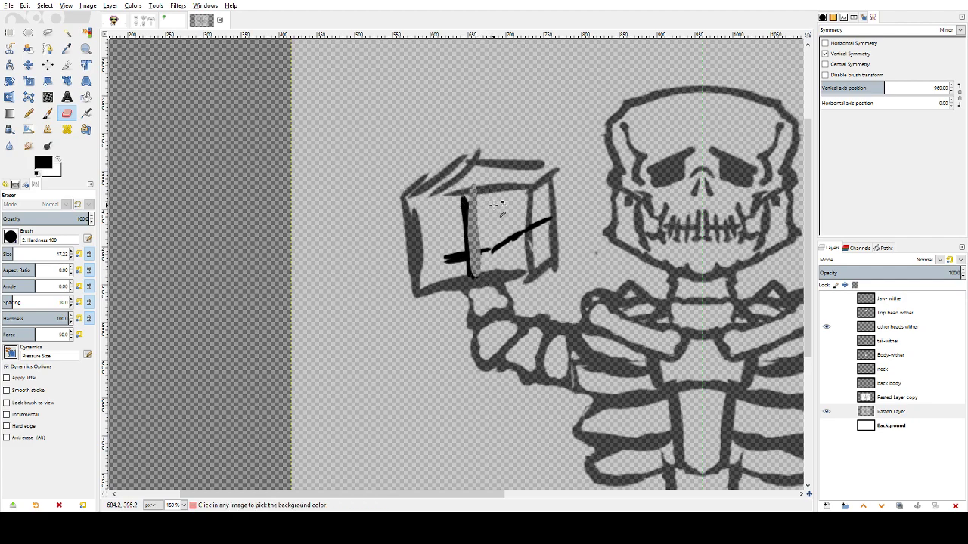
key("ctrl+z")
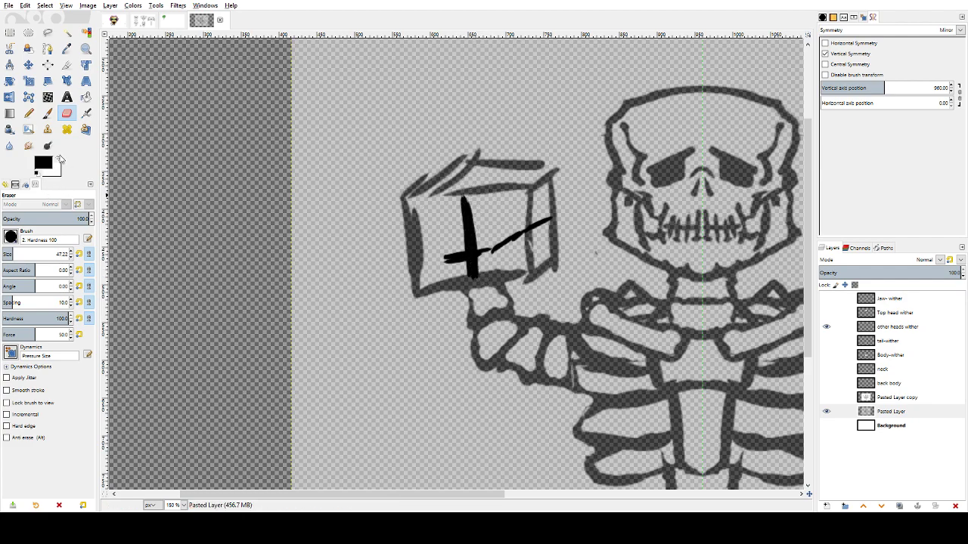
- Try white Paintbrush strokes over the left cube's vertical guide line and the area around the cube, and undo them
left_click(59, 159)
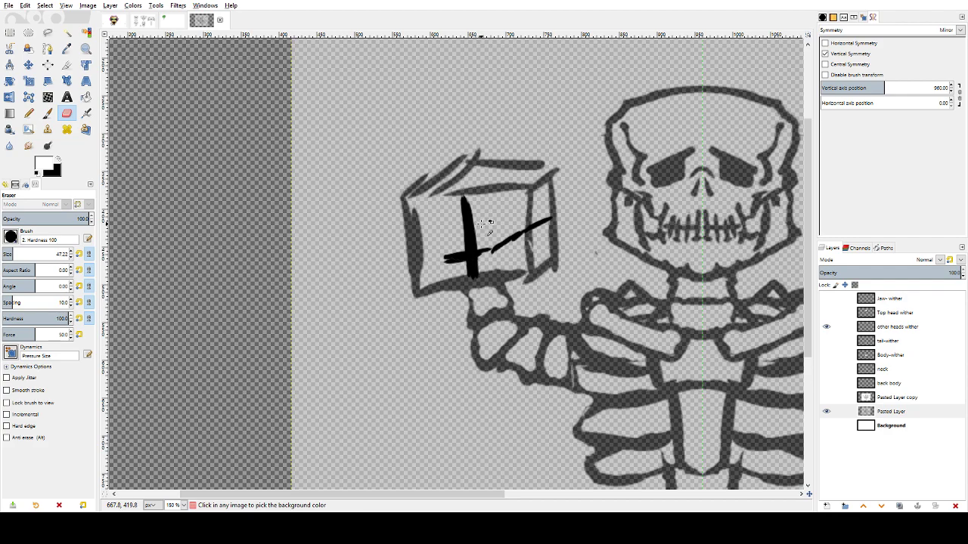
key("p")
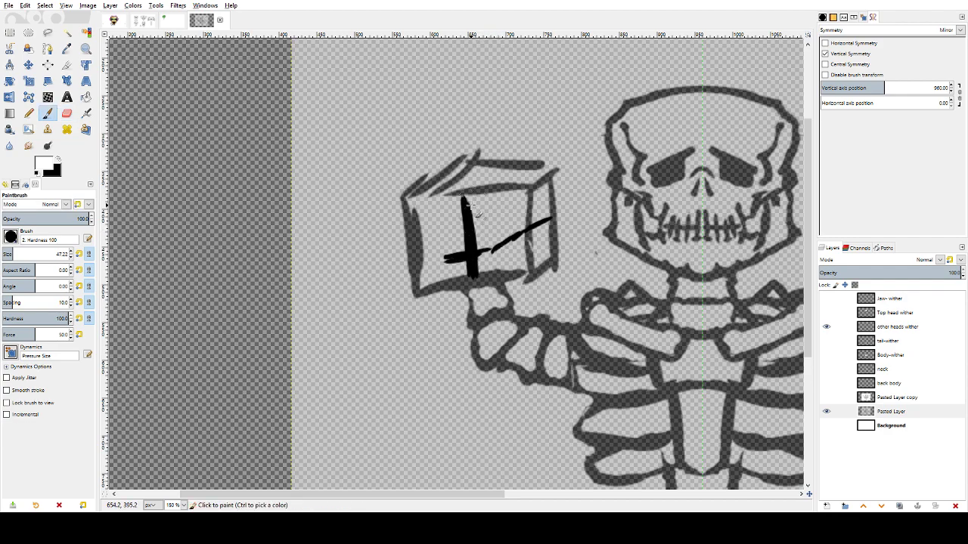
left_click_drag(474, 196, 485, 272)
key("ctrl+z")
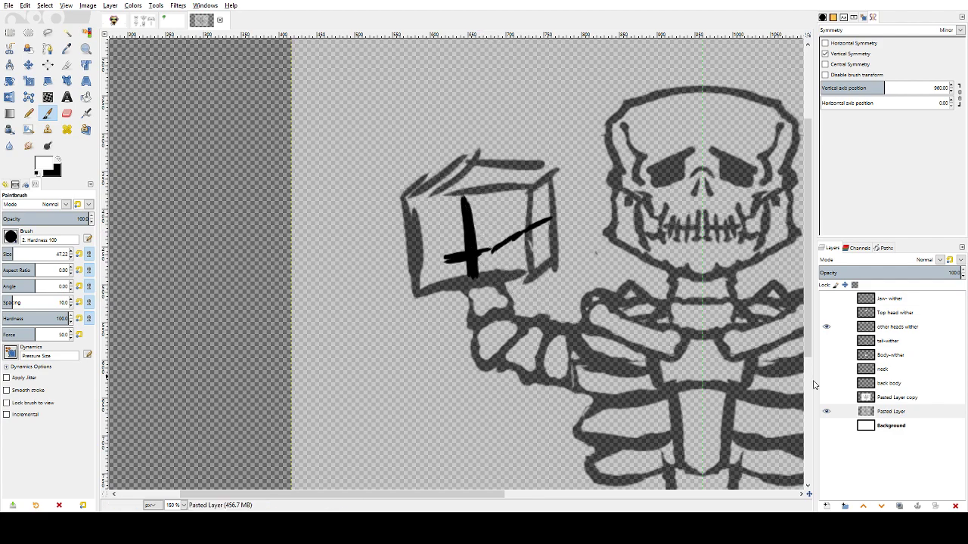
mouse_move(373, 131)
left_mouse_down()
mouse_move(349, 137)
mouse_move(384, 178)
left_mouse_up()
mouse_move(414, 115)
left_mouse_down()
mouse_move(479, 94)
mouse_move(552, 89)
left_mouse_up()
key("ctrl+z")
key("ctrl+z")
- Try sampling a new foreground colour for Pasted Layer with the Color Picker, and check the other heads wither layer by hiding and showing it
left_click(67, 48)
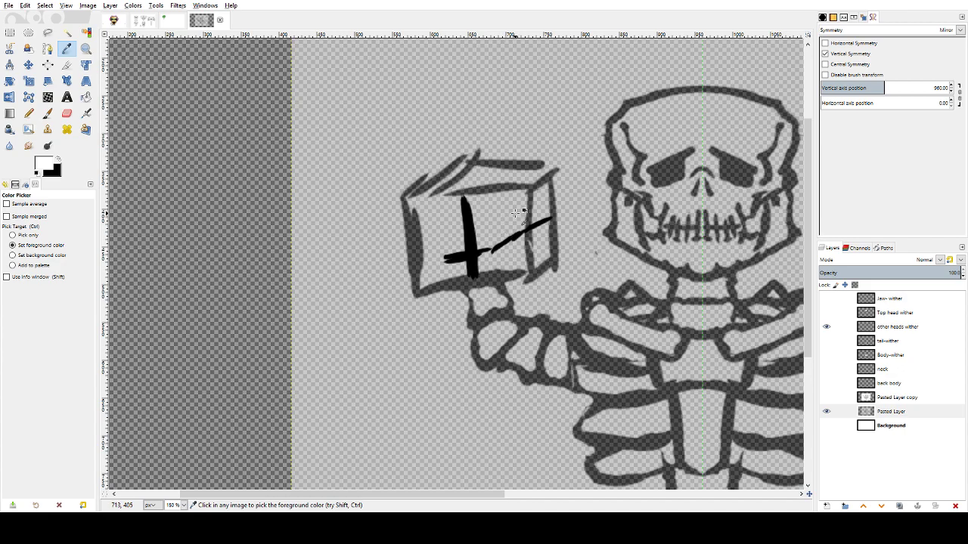
mouse_move(495, 175)
left_mouse_down()
mouse_move(468, 217)
mouse_move(467, 136)
mouse_move(465, 168)
mouse_move(486, 162)
left_mouse_up()
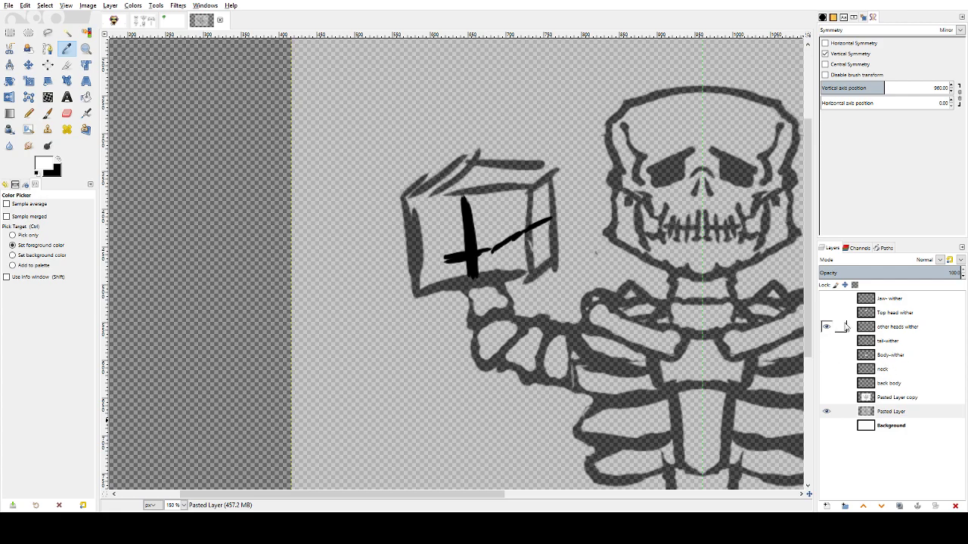
left_click(892, 330)
left_click(827, 329)
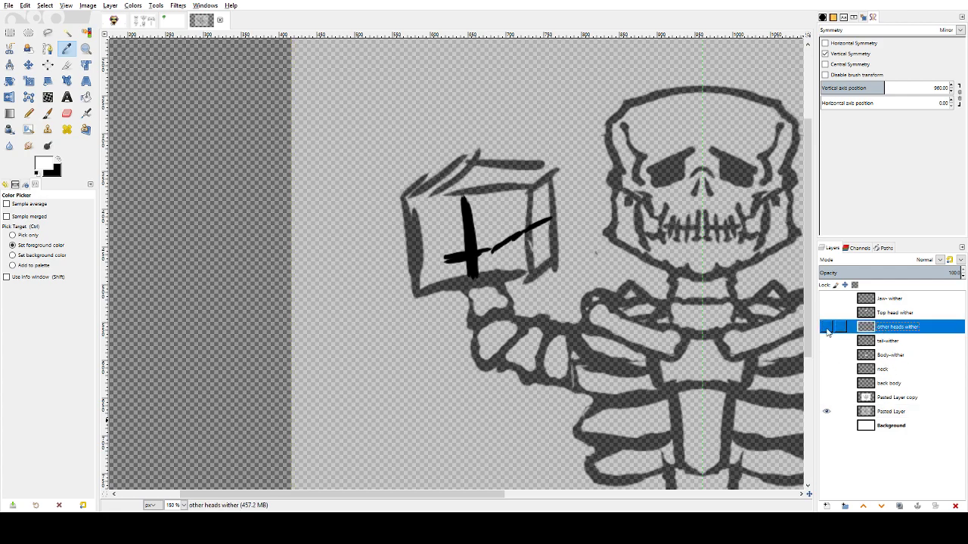
left_click(826, 329)
left_click(891, 412)
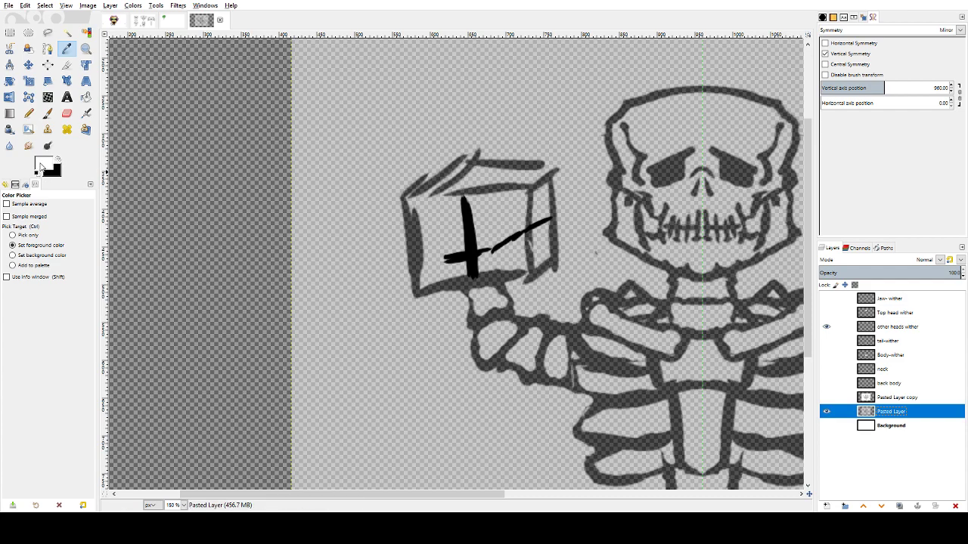
left_click(41, 167)
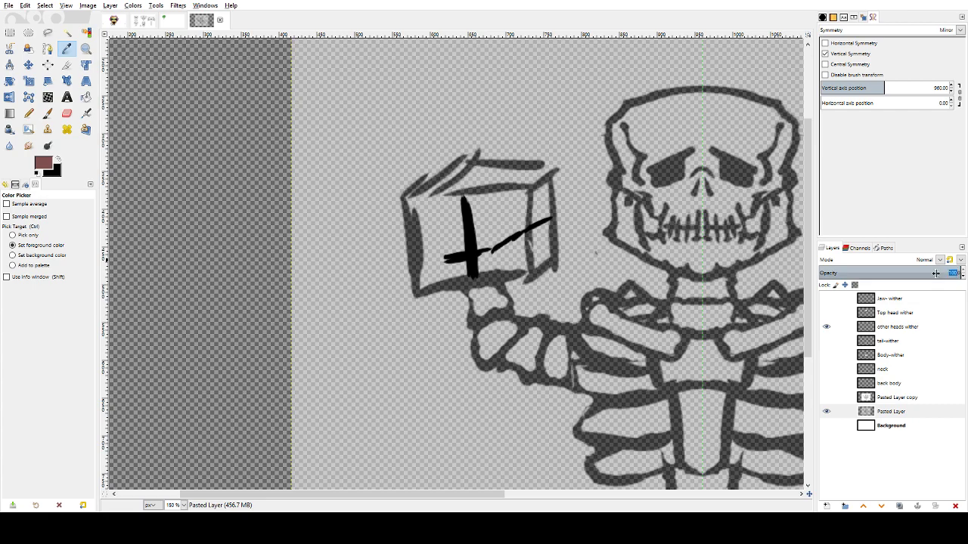
- Lower the opacity of Pasted Layer to about 89.8
double_click(954, 274)
left_click_drag(957, 276, 809, 270)
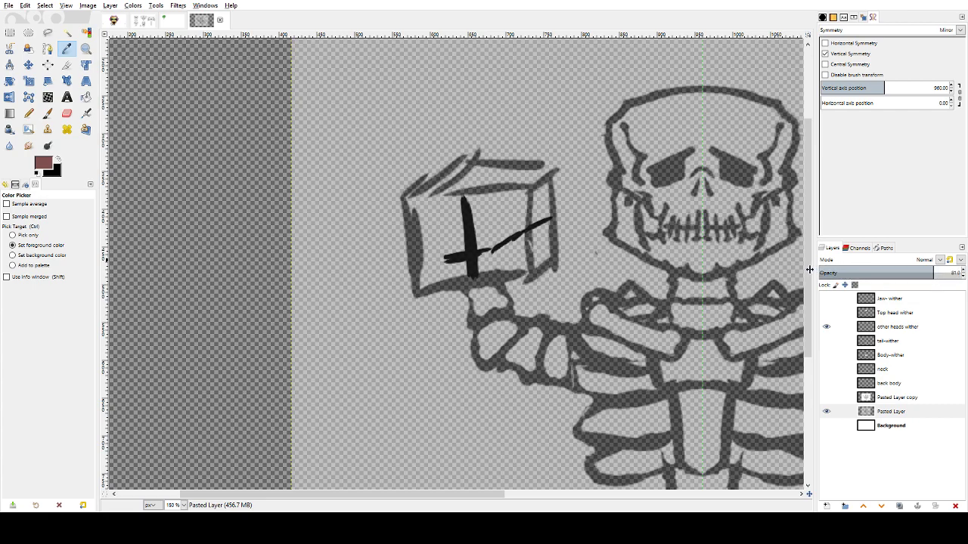
left_click_drag(878, 269, 938, 270)
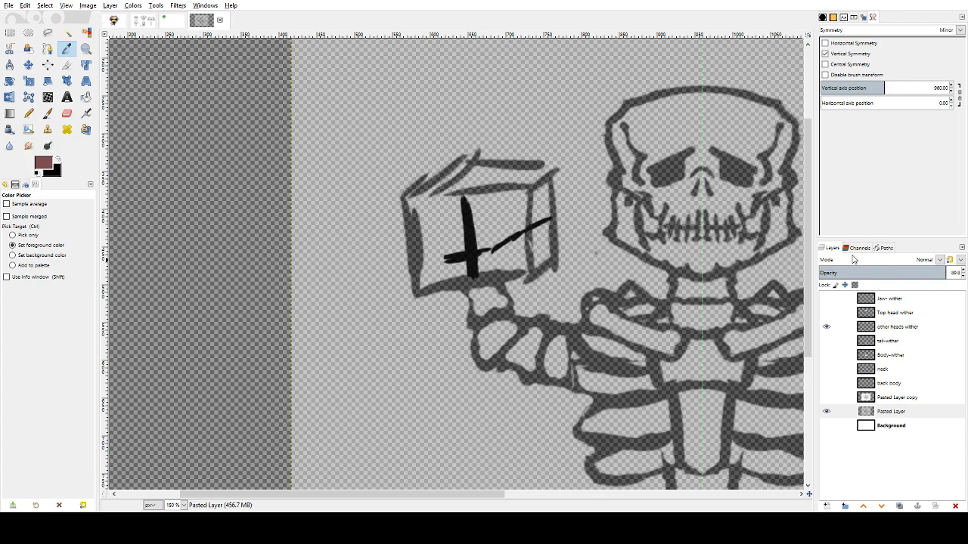
- Restore the default colours, with black as the foreground and white as the background
left_click(196, 86)
left_click(38, 173)
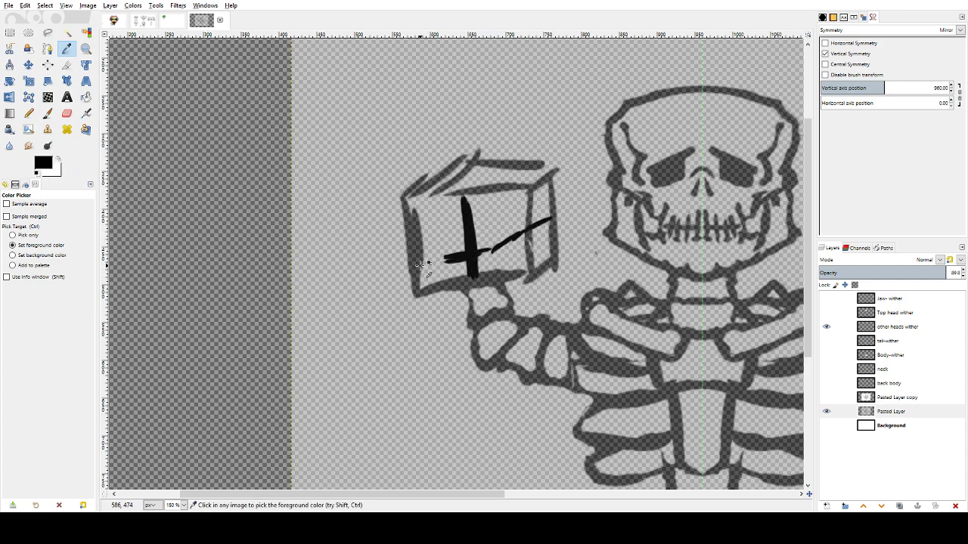
left_click(432, 245)
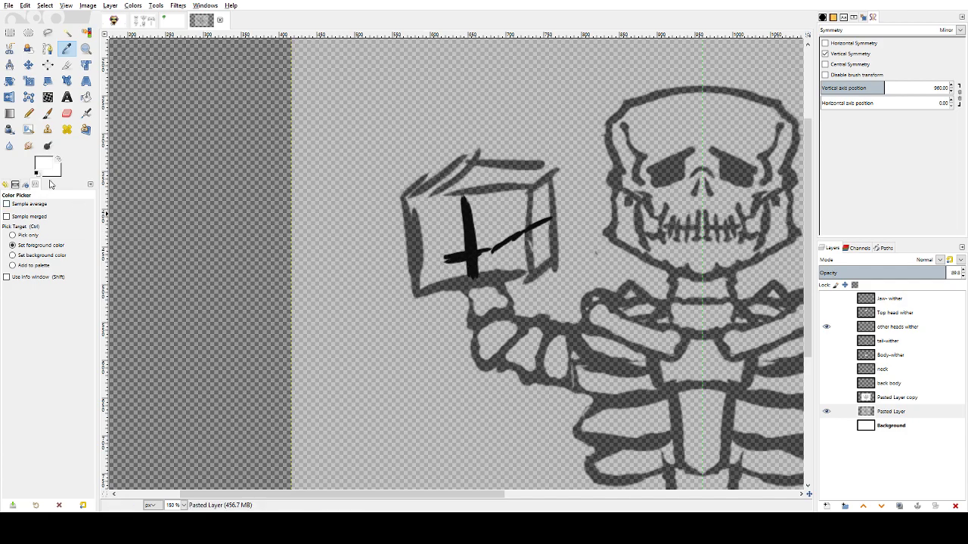
left_click(37, 175)
- With the black Paintbrush, sketch mouth-corner marks, two filled eye sockets, a brow mark and the outer face contour on the left cube
left_click(52, 119)
mouse_move(443, 252)
left_mouse_down()
mouse_move(445, 266)
mouse_move(490, 260)
left_mouse_up()
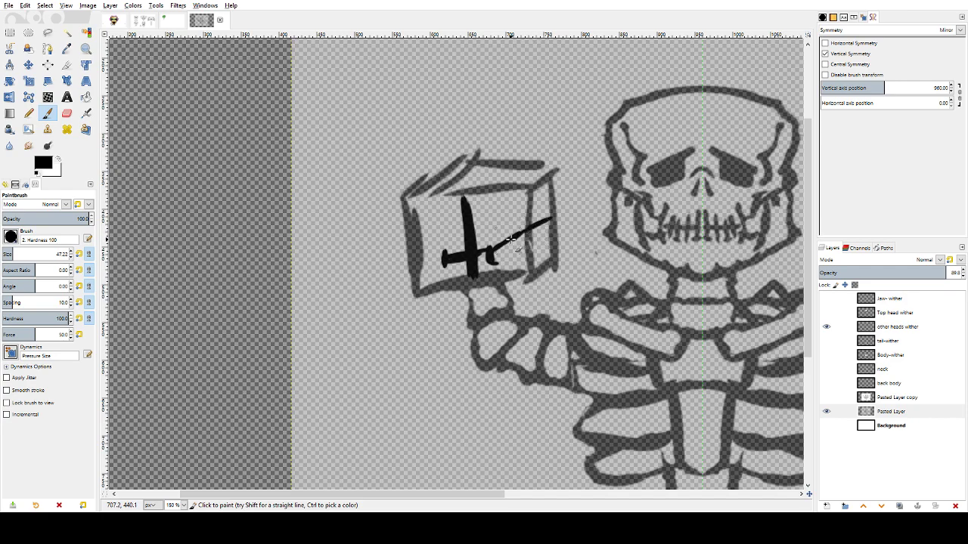
mouse_move(476, 213)
left_mouse_down()
mouse_move(505, 227)
mouse_move(445, 224)
left_mouse_up()
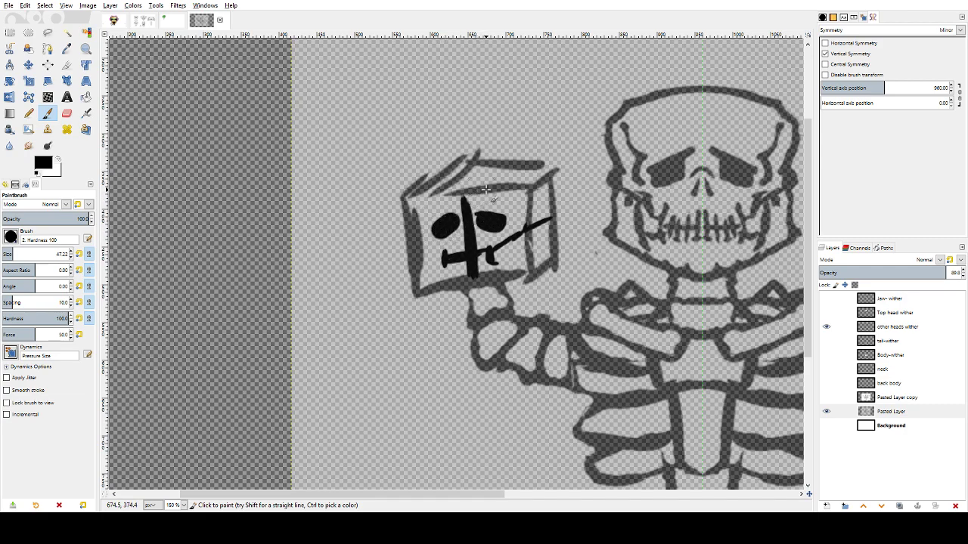
left_click_drag(503, 195, 501, 187)
mouse_move(414, 197)
left_mouse_down()
mouse_move(429, 242)
mouse_move(412, 241)
left_mouse_up()
left_click_drag(434, 242, 437, 252)
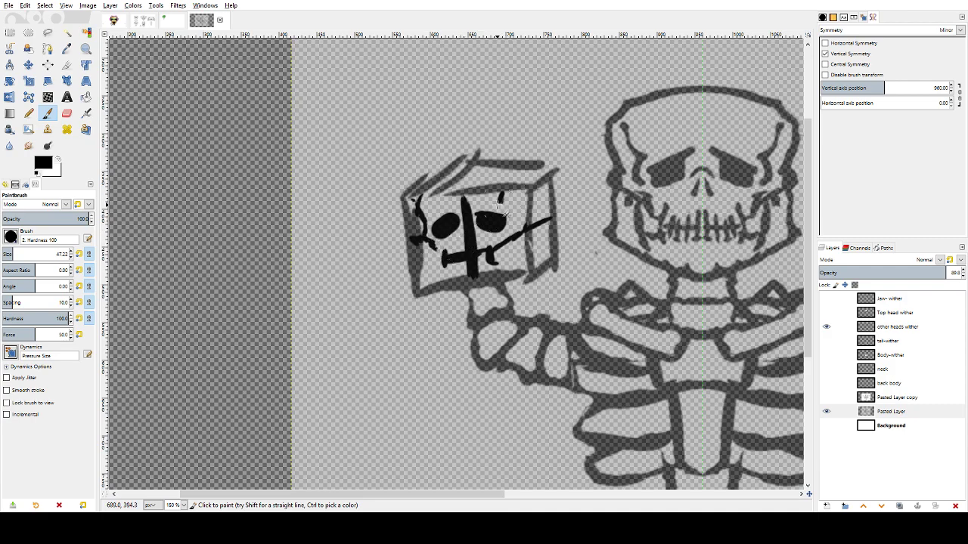
- Sketch the cheekbone, jaw and rounded cranium over the left cube, reworking the temple lines and the jaw hinge
mouse_move(499, 201)
left_mouse_down()
mouse_move(549, 216)
mouse_move(534, 221)
mouse_move(545, 208)
mouse_move(508, 257)
mouse_move(526, 241)
mouse_move(528, 272)
mouse_move(525, 262)
mouse_move(489, 283)
mouse_move(453, 282)
mouse_move(495, 285)
mouse_move(446, 289)
mouse_move(502, 244)
mouse_move(546, 236)
mouse_move(469, 253)
mouse_move(446, 286)
mouse_move(431, 251)
mouse_move(433, 279)
left_mouse_up()
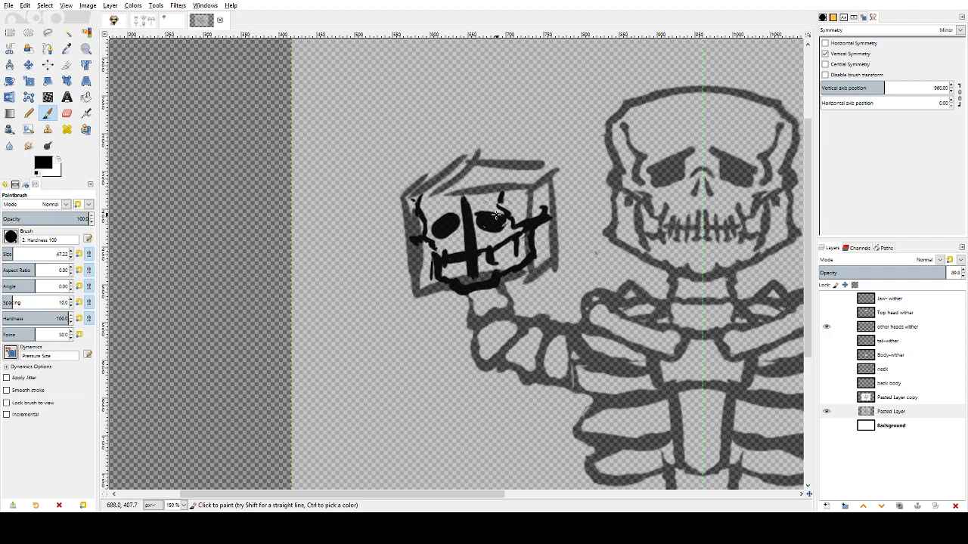
mouse_move(421, 207)
left_mouse_down()
mouse_move(448, 177)
mouse_move(438, 193)
mouse_move(431, 176)
mouse_move(456, 186)
mouse_move(474, 158)
mouse_move(467, 174)
mouse_move(522, 180)
mouse_move(518, 153)
mouse_move(490, 163)
mouse_move(545, 180)
mouse_move(458, 167)
mouse_move(439, 179)
mouse_move(545, 179)
mouse_move(531, 162)
mouse_move(546, 215)
left_mouse_up()
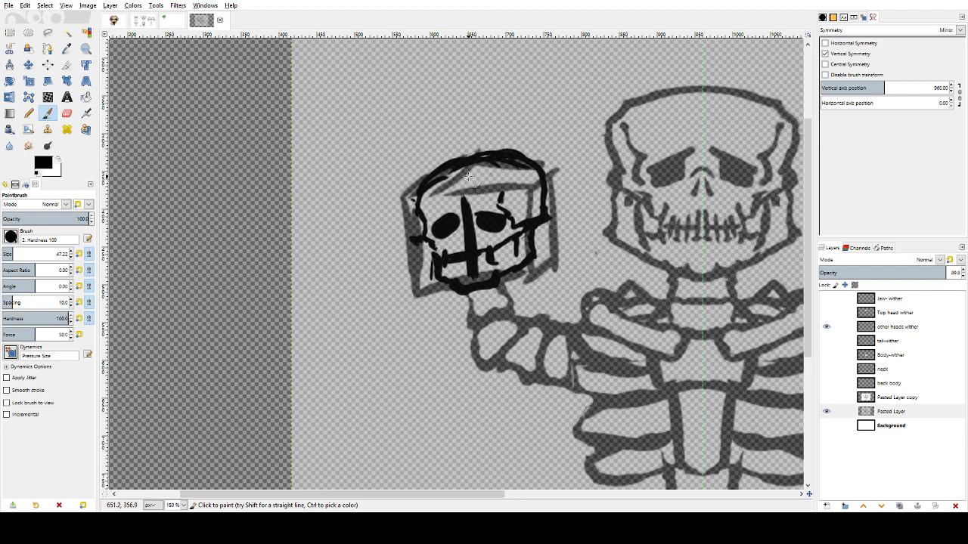
mouse_move(486, 214)
left_mouse_down()
mouse_move(450, 187)
mouse_move(480, 211)
left_mouse_up()
left_click_drag(429, 194, 439, 210)
key("ctrl+z")
left_click_drag(425, 200, 423, 230)
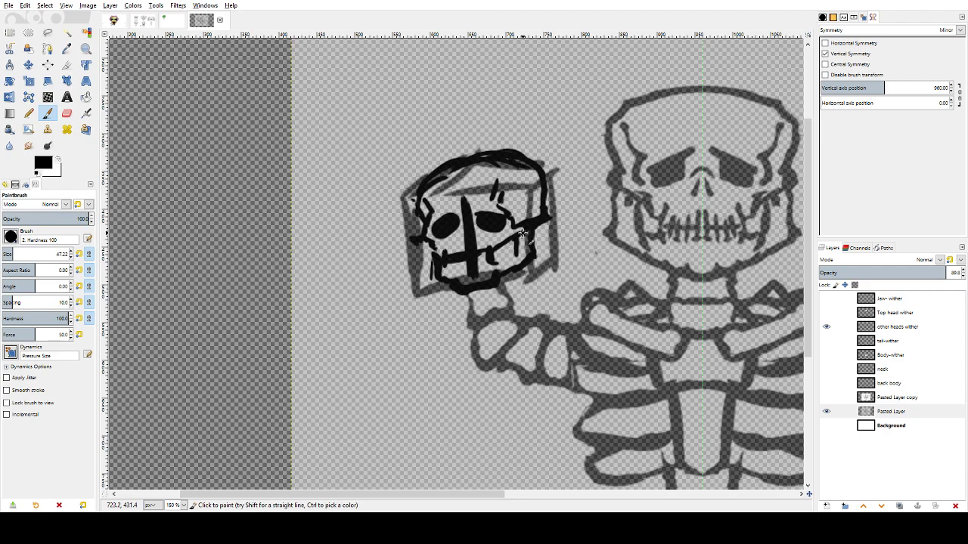
mouse_move(516, 253)
left_mouse_down()
mouse_move(496, 263)
mouse_move(497, 242)
left_mouse_up()
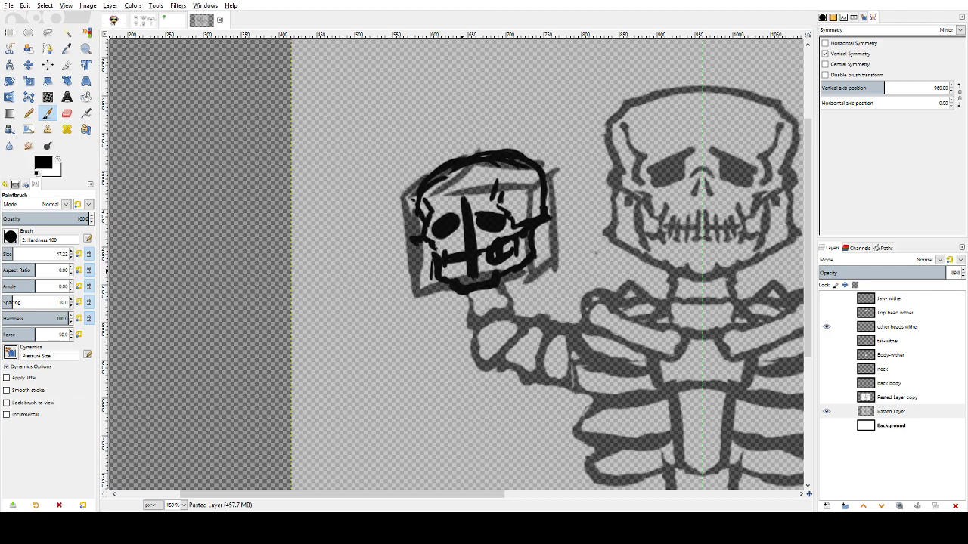
key("a")
key("x")
key("p")
key("x")
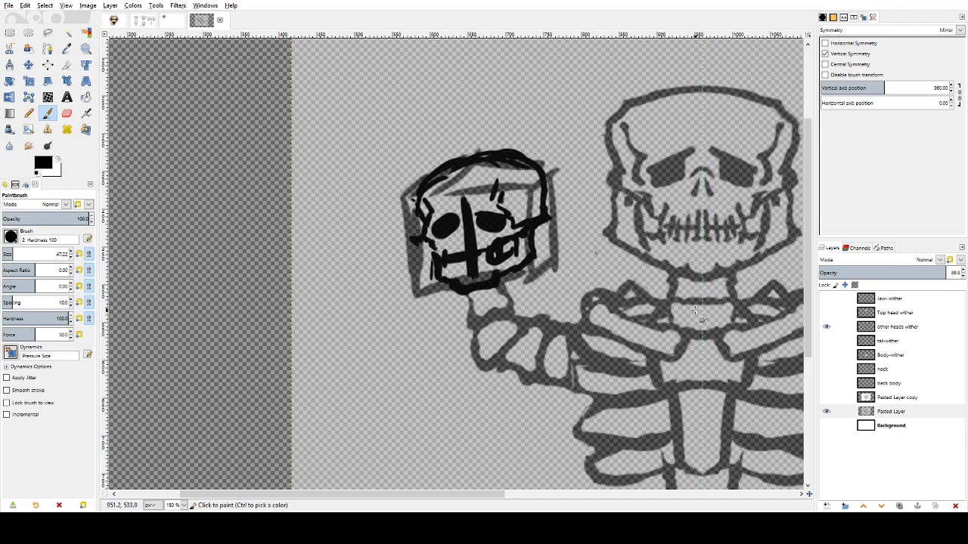
- Try lowering the opacity of the other heads wither layer while Pasted Layer is visible
scroll(801, 291, "down", 2)
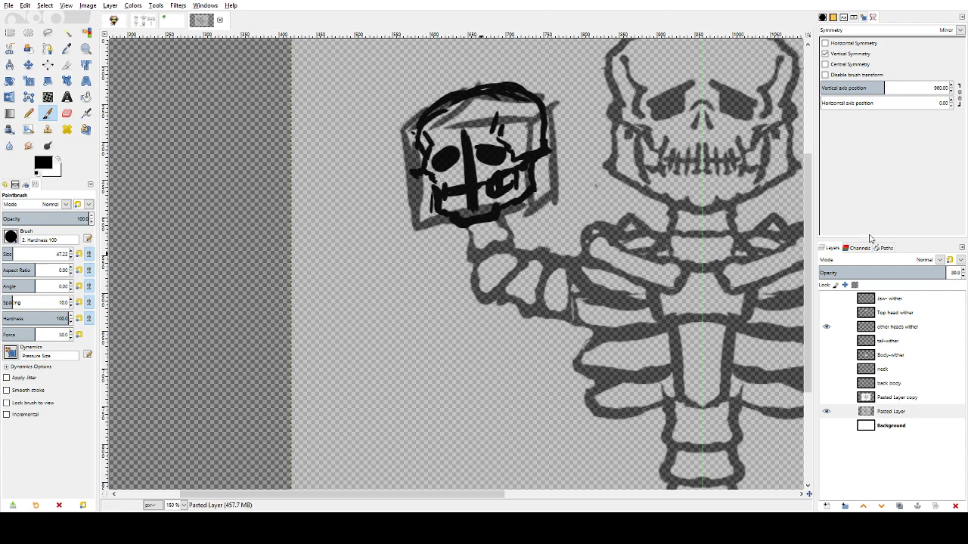
left_click(854, 332)
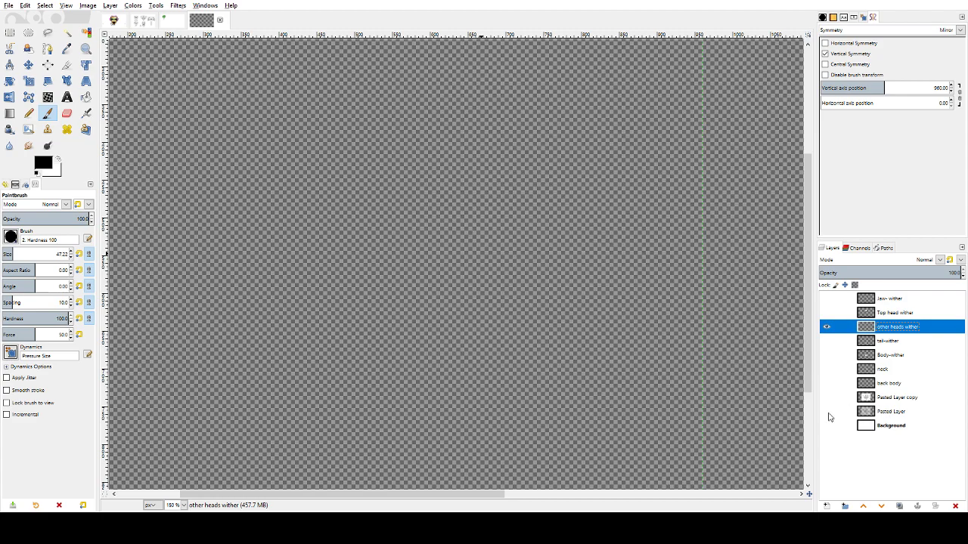
left_click(829, 413)
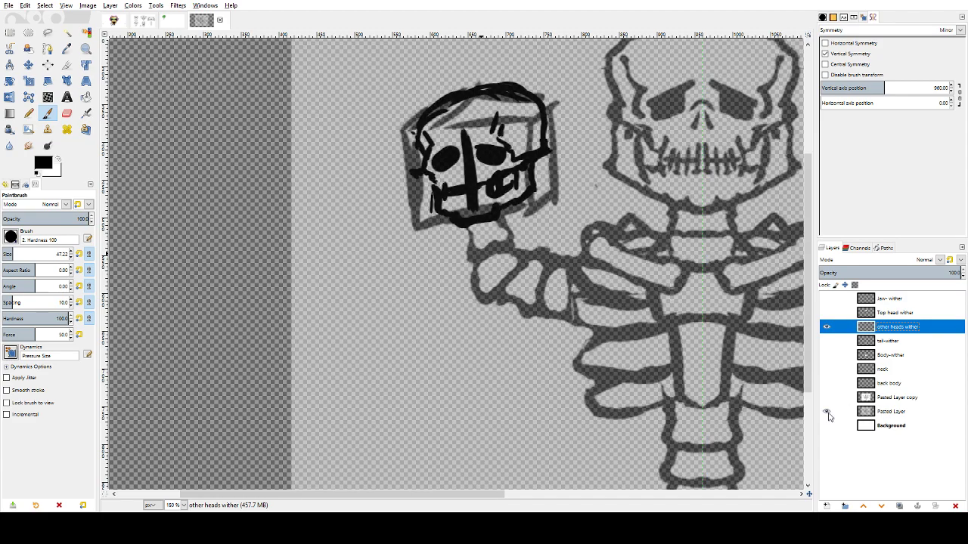
left_click(886, 275)
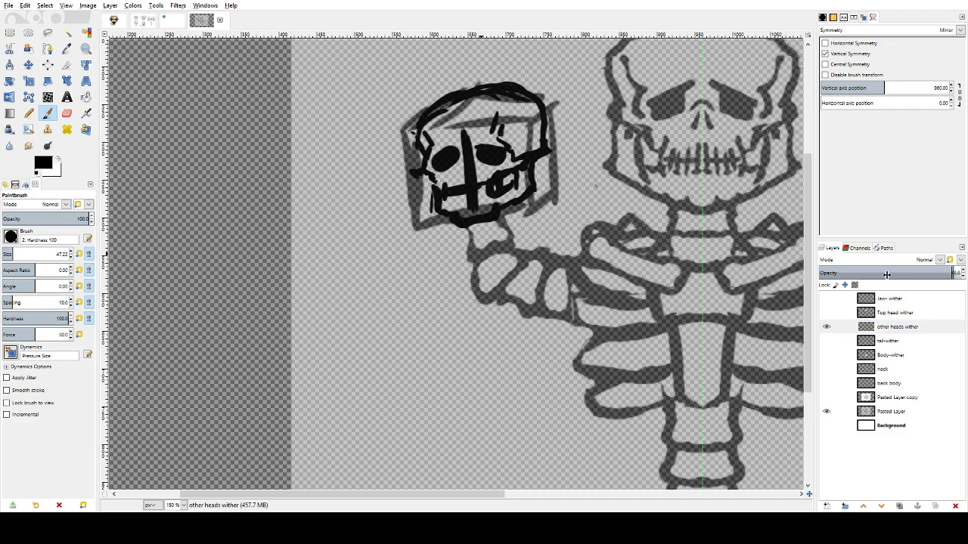
key("x")
key("a")
mouse_move(940, 274)
left_mouse_down()
mouse_move(828, 275)
mouse_move(938, 275)
left_mouse_up()
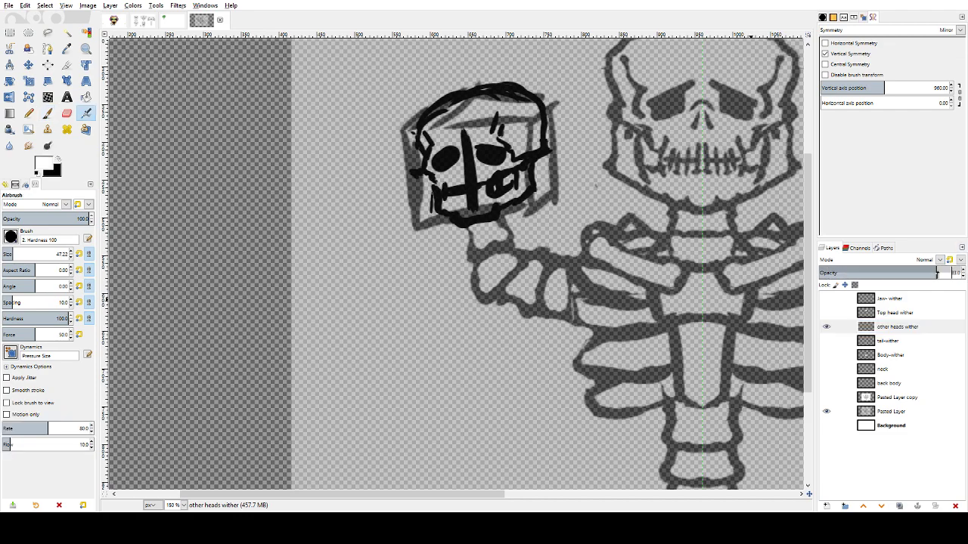
- Lower the opacity of Pasted Layer to about 43
left_click(877, 413)
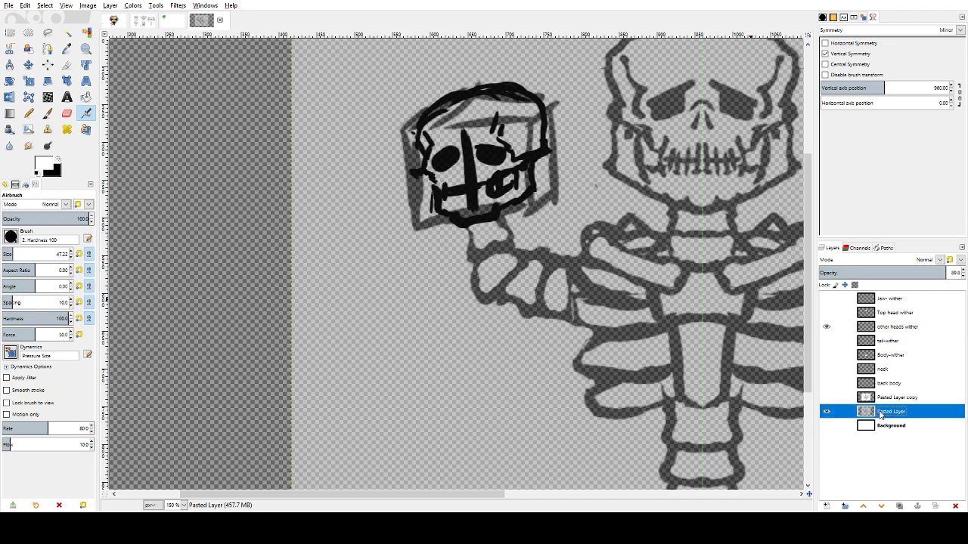
left_click(944, 273)
mouse_move(944, 274)
left_mouse_down()
mouse_move(844, 274)
mouse_move(879, 271)
left_mouse_up()
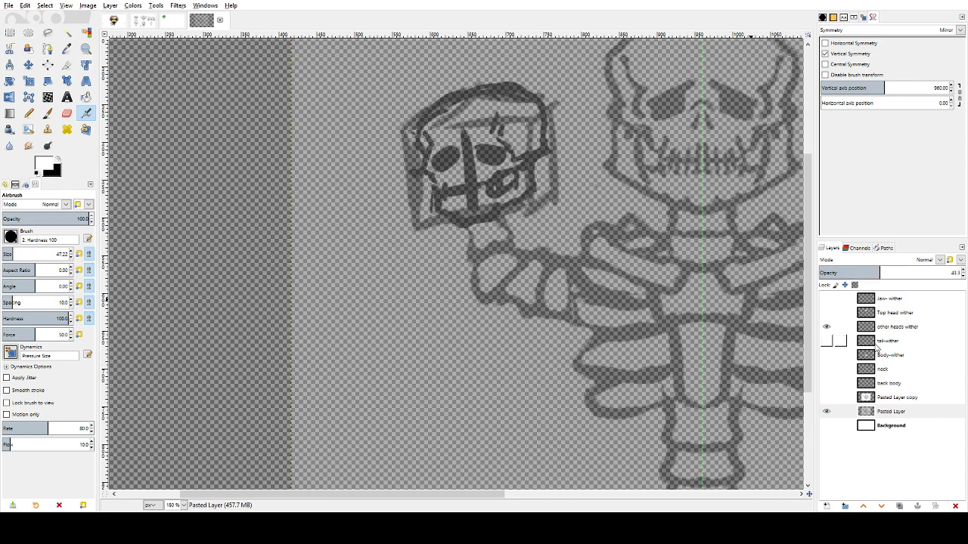
- Set the other heads wither layer's opacity to 100 and switch to the black Paintbrush
left_click(888, 327)
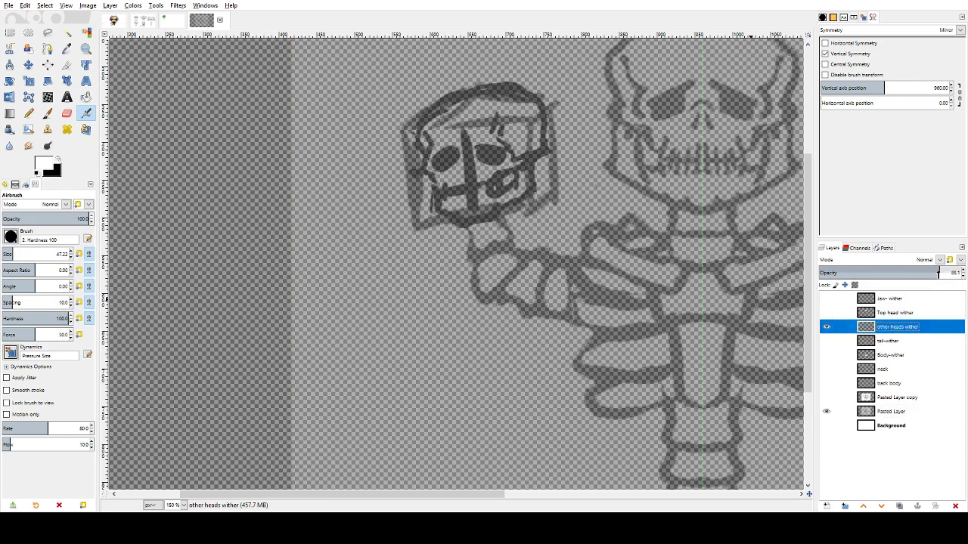
left_click_drag(939, 273, 954, 272)
key("x")
key("p")
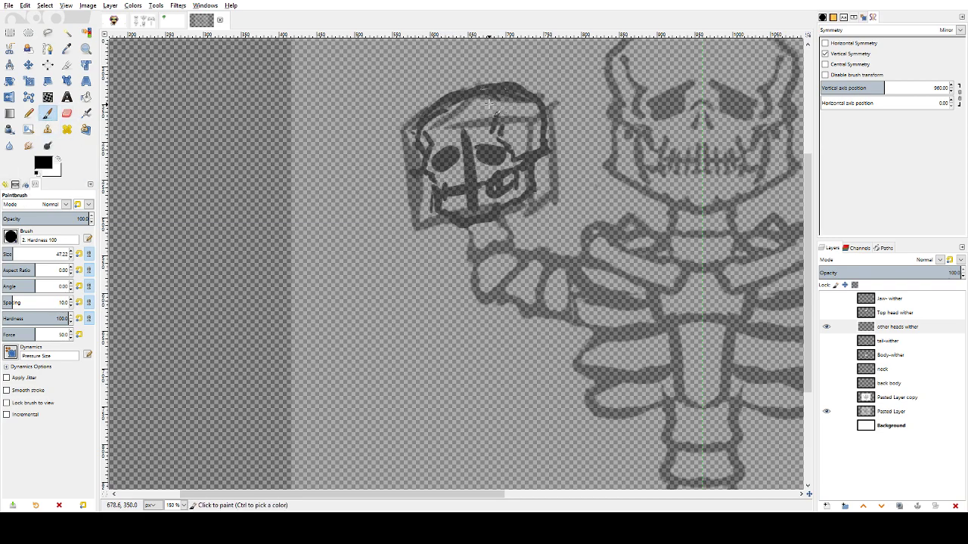
mouse_move(509, 92)
left_mouse_down()
mouse_move(450, 96)
mouse_move(419, 129)
left_mouse_up()
key("ctrl+z")
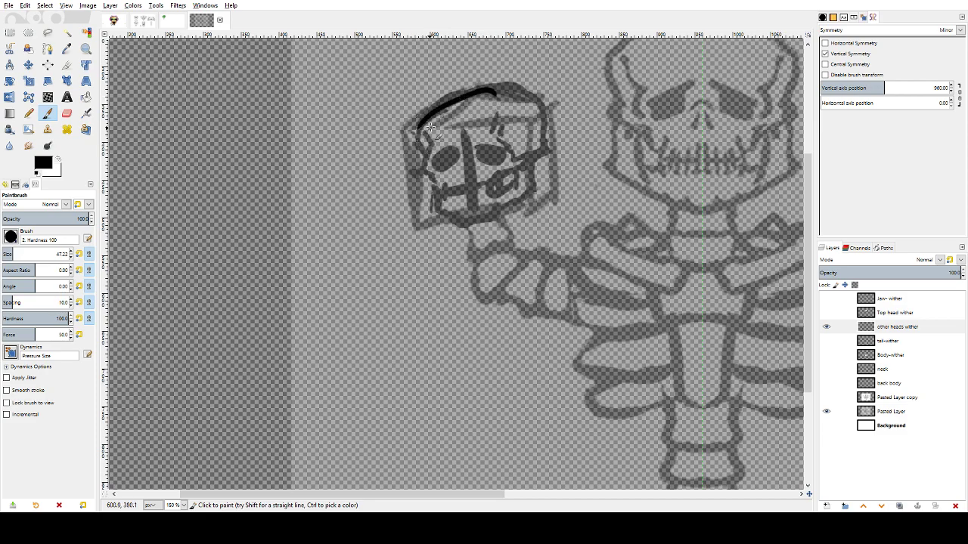
key("ctrl+z")
- Ink the left skull over its guide on the other heads wither layer: cranium, temple, cheekbone, jaw, nostrils and filled eye sockets
mouse_move(452, 101)
left_mouse_down()
mouse_move(425, 152)
mouse_move(474, 103)
mouse_move(536, 123)
mouse_move(536, 175)
mouse_move(522, 174)
mouse_move(528, 184)
mouse_move(525, 172)
mouse_move(527, 184)
mouse_move(505, 175)
mouse_move(510, 187)
mouse_move(494, 197)
mouse_move(497, 177)
mouse_move(524, 164)
mouse_move(521, 173)
mouse_move(538, 154)
mouse_move(513, 157)
mouse_move(497, 137)
mouse_move(508, 121)
mouse_move(499, 116)
mouse_move(503, 139)
left_mouse_up()
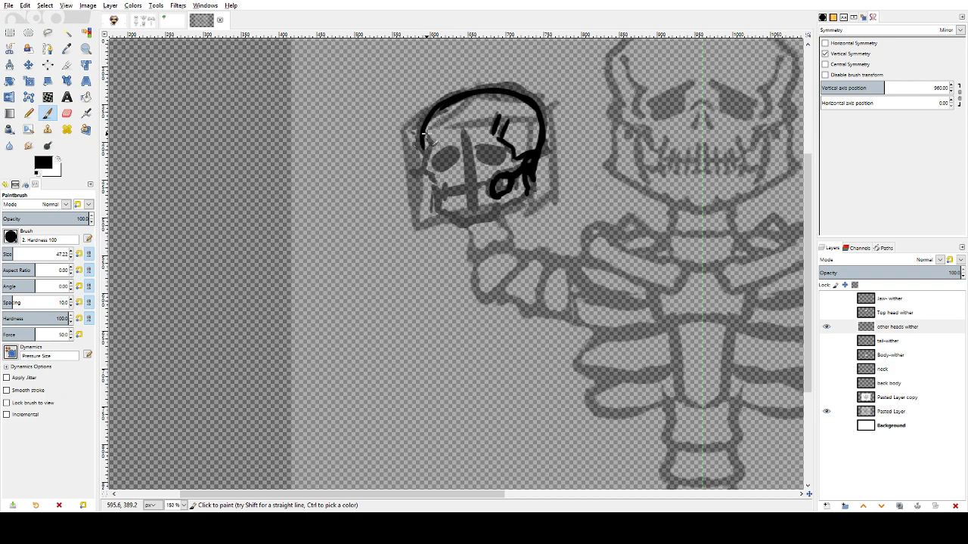
left_click_drag(425, 130, 430, 176)
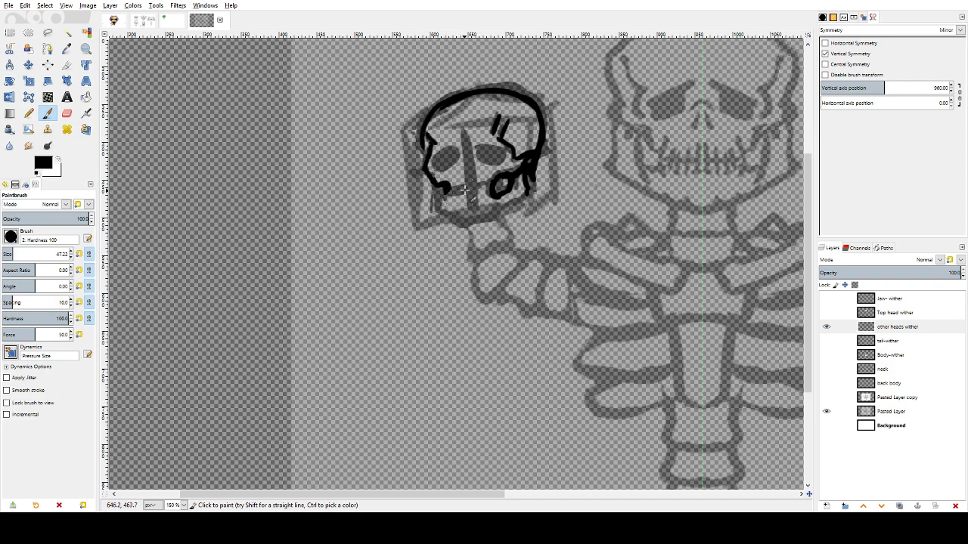
mouse_move(451, 198)
left_mouse_down()
mouse_move(495, 189)
mouse_move(446, 200)
mouse_move(443, 215)
mouse_move(493, 217)
mouse_move(526, 195)
mouse_move(528, 176)
left_mouse_up()
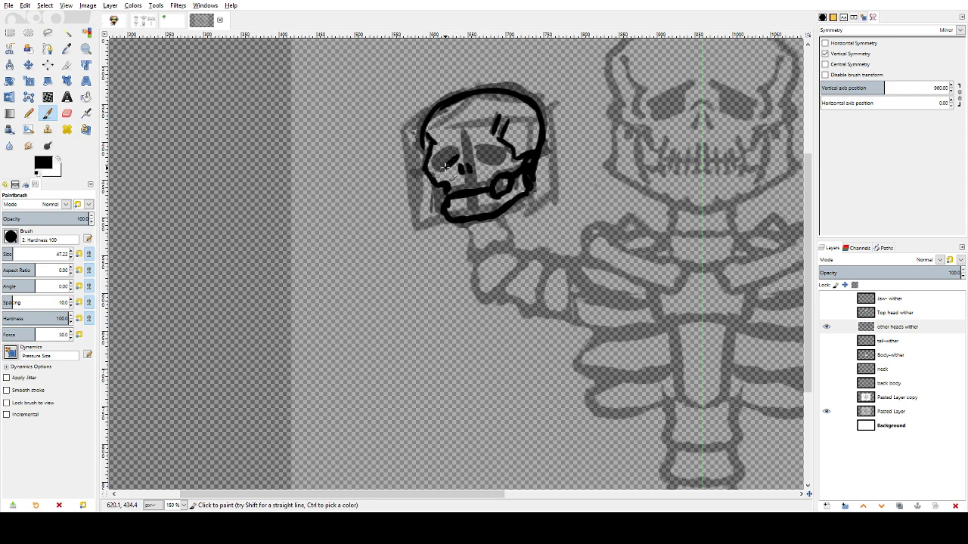
mouse_move(439, 168)
left_mouse_down()
mouse_move(444, 158)
mouse_move(460, 140)
mouse_move(448, 152)
mouse_move(486, 143)
mouse_move(480, 151)
mouse_move(488, 159)
left_mouse_up()
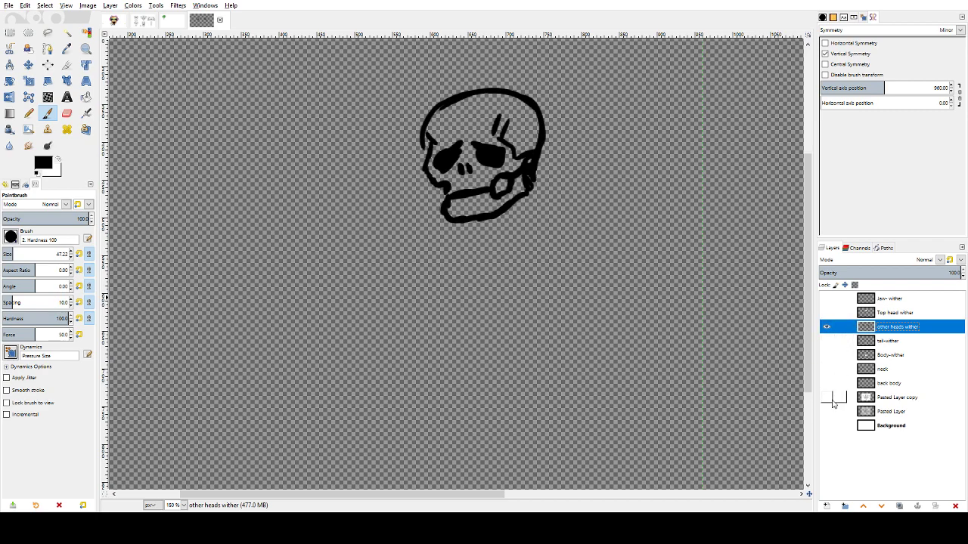
key("x")
key("a")
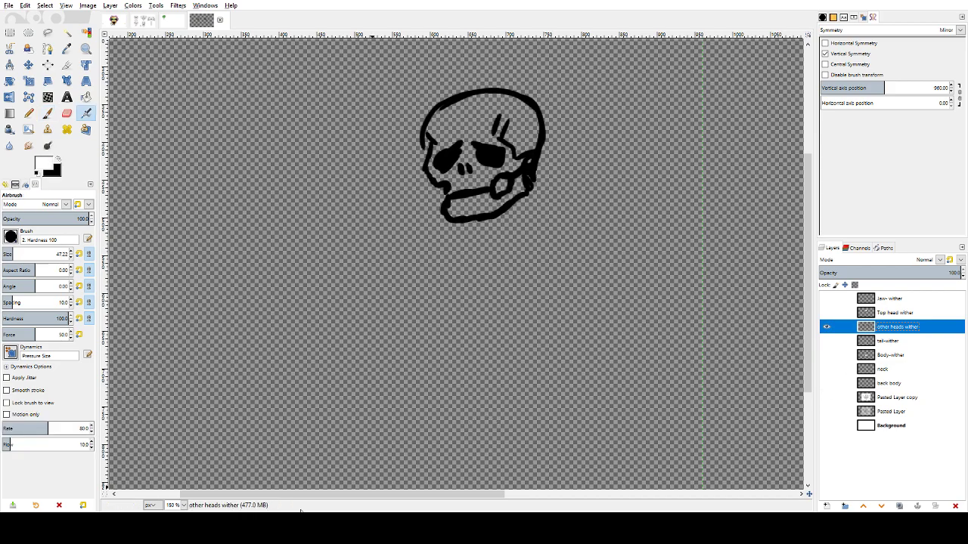
left_click_drag(322, 496, 344, 496)
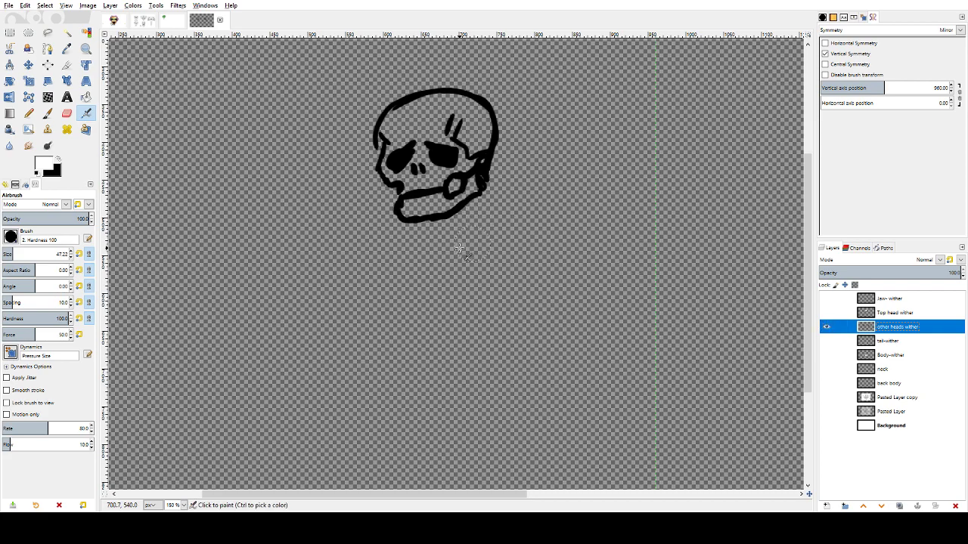
left_click_drag(392, 150, 404, 163)
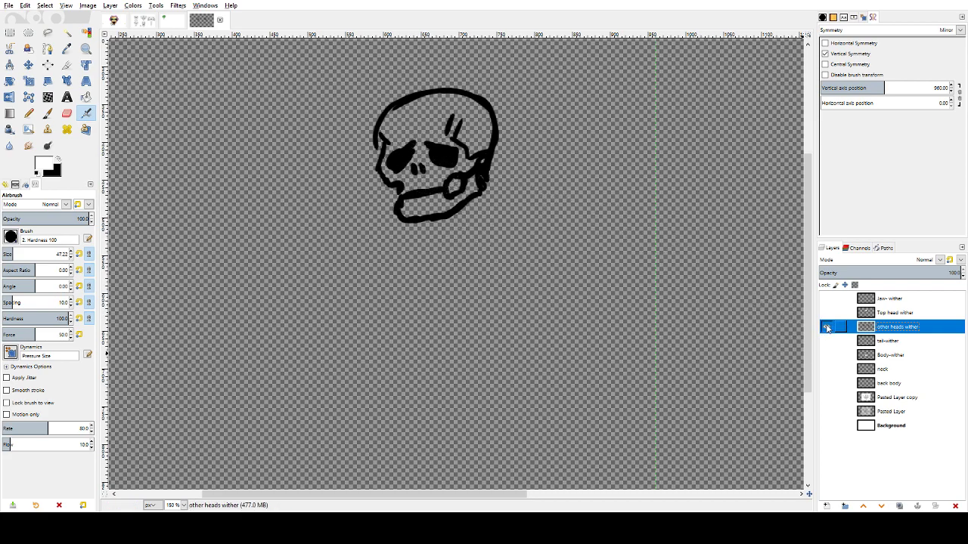
- Create a layer named "spine of other heads wither" above other heads wither, show Pasted Layer, and switch to the black Paintbrush
left_click(831, 507)
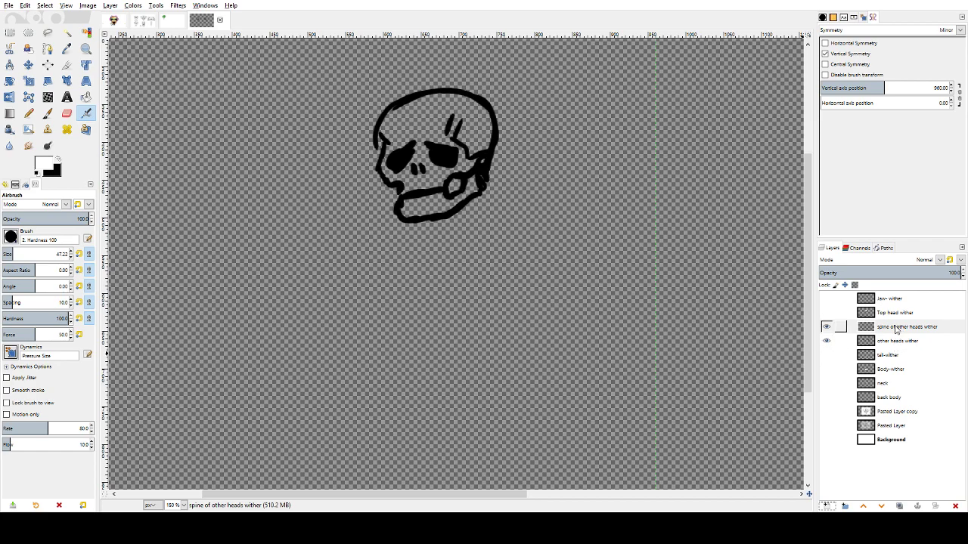
left_click(827, 425)
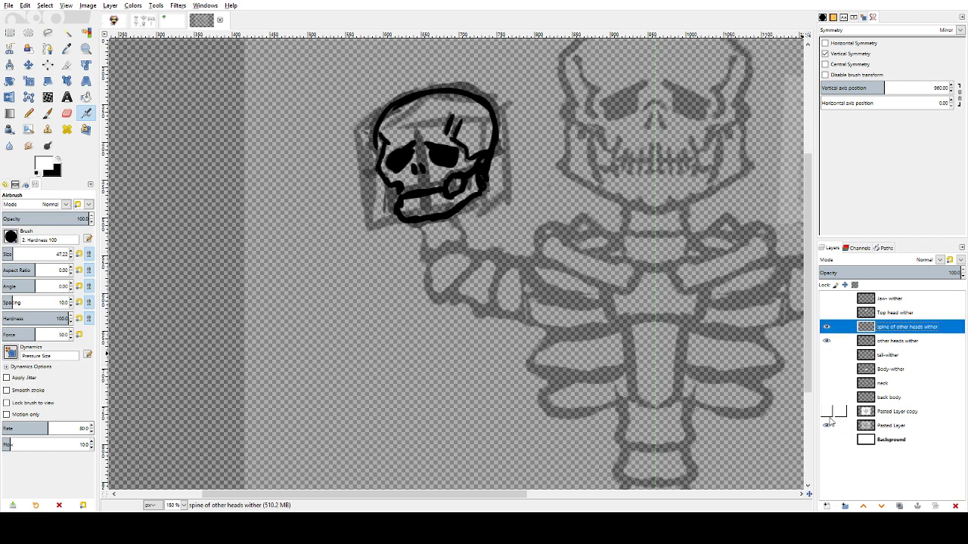
key("x")
key("p")
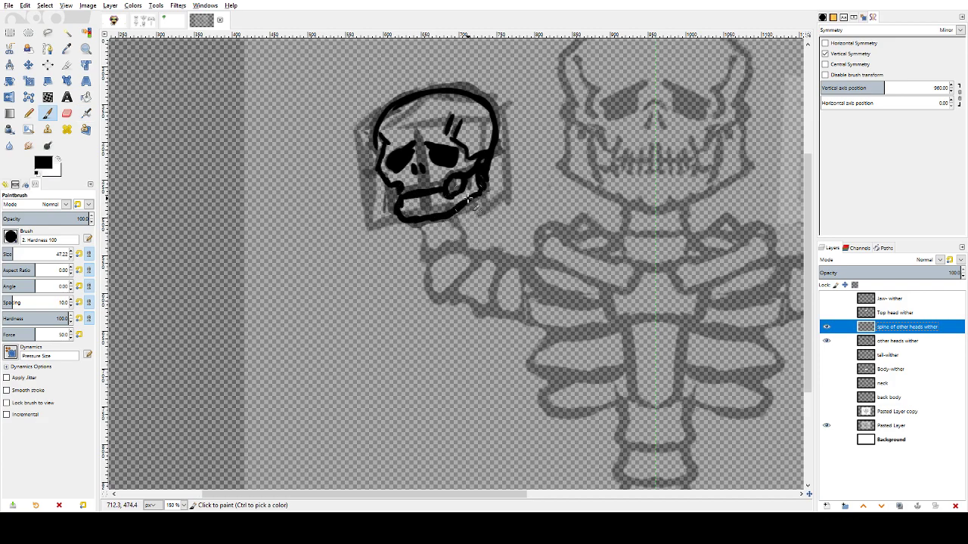
mouse_move(468, 199)
left_mouse_down()
mouse_move(470, 263)
mouse_move(596, 280)
left_mouse_up()
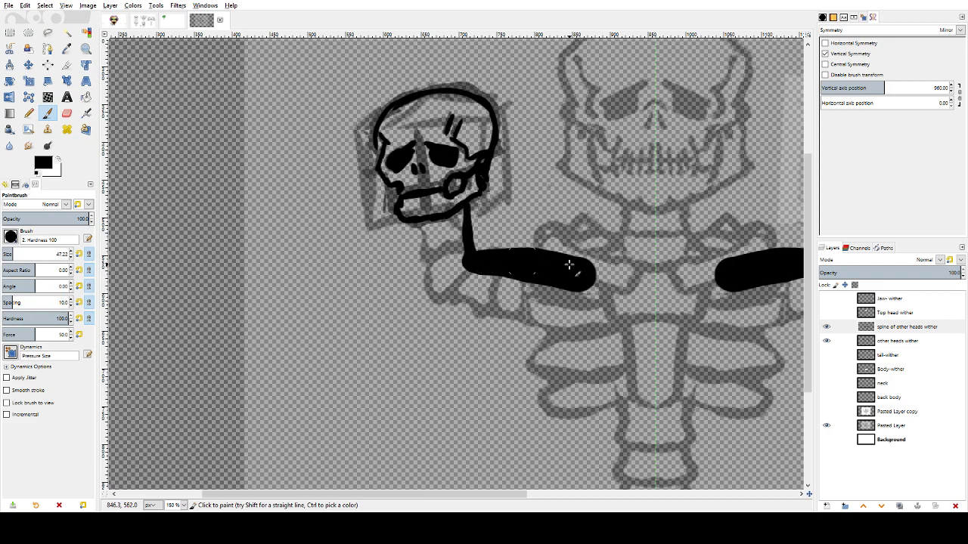
key("ctrl+z")
key("ctrl+z")
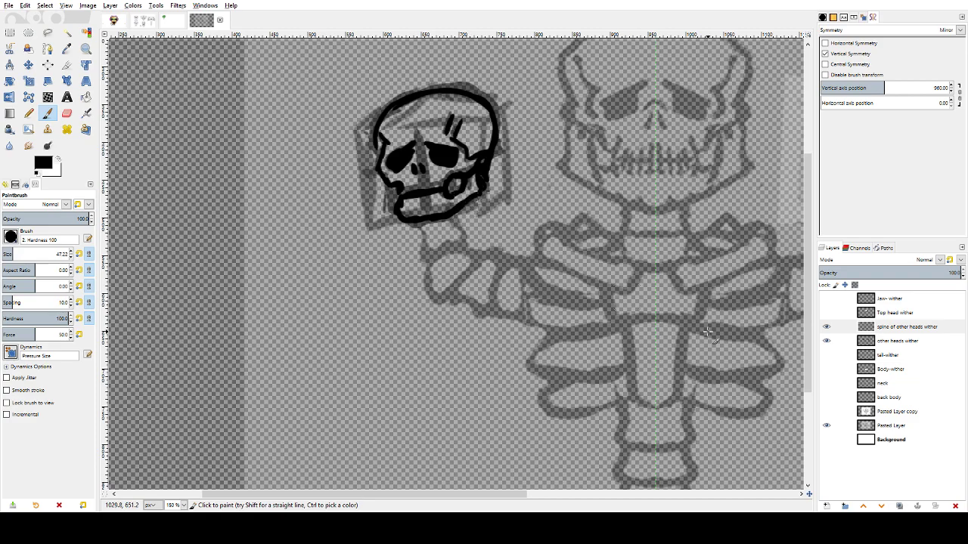
- On Pasted Layer, sketch guide shapes for the spine from beneath the left skull towards the ribcage
left_click(888, 427)
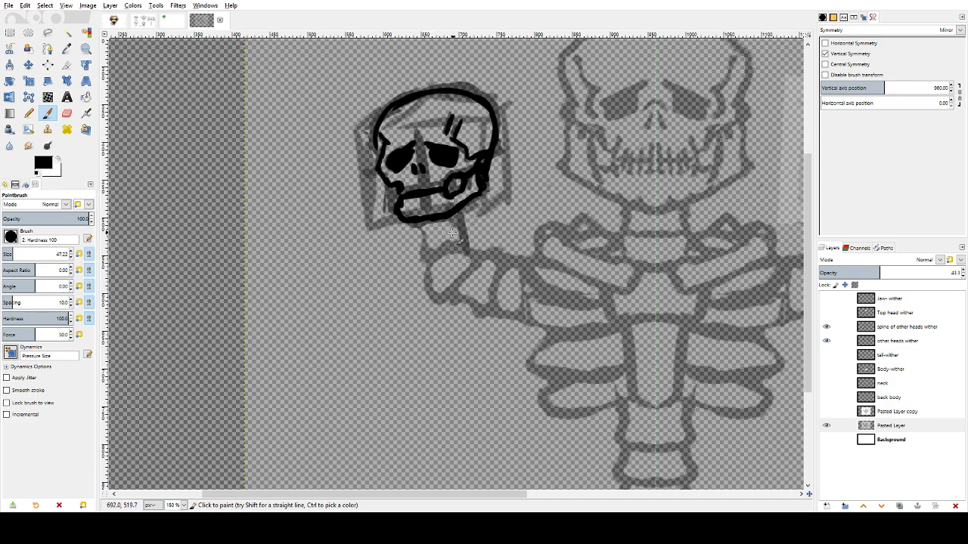
mouse_move(451, 233)
left_mouse_down()
mouse_move(444, 259)
mouse_move(455, 261)
mouse_move(447, 259)
mouse_move(485, 242)
mouse_move(483, 213)
mouse_move(482, 254)
mouse_move(498, 236)
mouse_move(508, 260)
mouse_move(507, 237)
mouse_move(507, 263)
mouse_move(510, 242)
mouse_move(517, 252)
mouse_move(495, 283)
mouse_move(449, 263)
mouse_move(469, 280)
mouse_move(522, 283)
mouse_move(524, 263)
mouse_move(539, 258)
mouse_move(532, 285)
mouse_move(500, 288)
mouse_move(528, 290)
mouse_move(506, 292)
mouse_move(539, 264)
left_mouse_up()
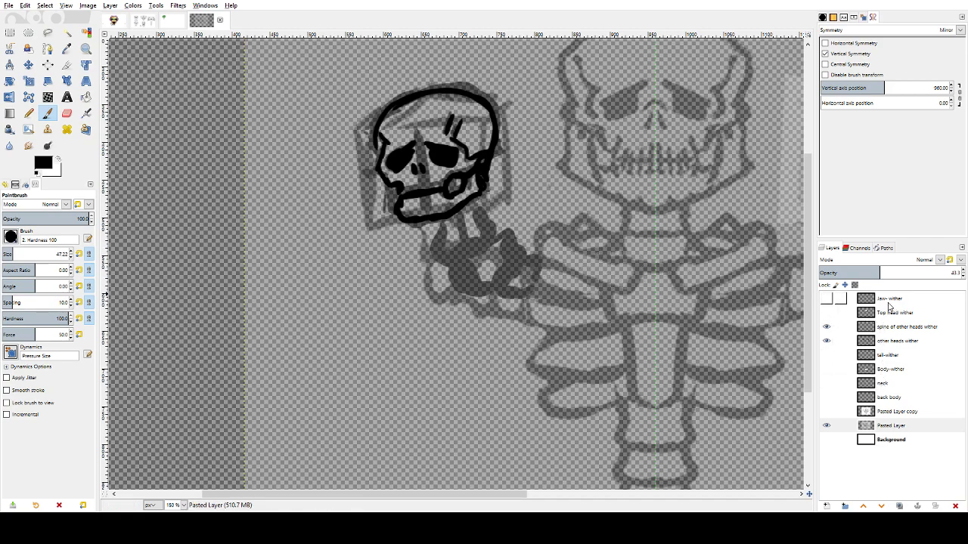
- Try a stroke beneath the left skull on the other heads wither layer, undo it, and activate the spine of other heads wither layer
left_click(874, 345)
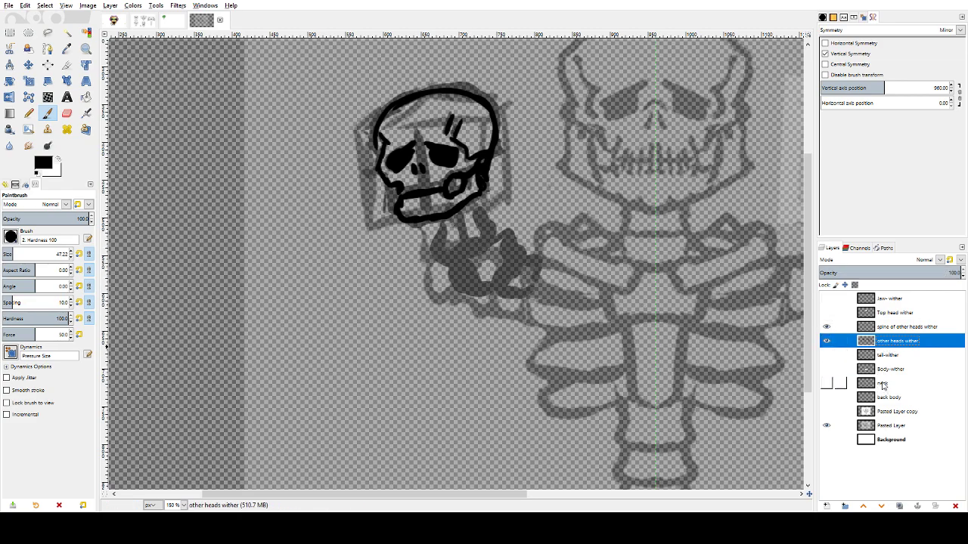
left_click_drag(441, 225, 446, 229)
key("ctrl+z")
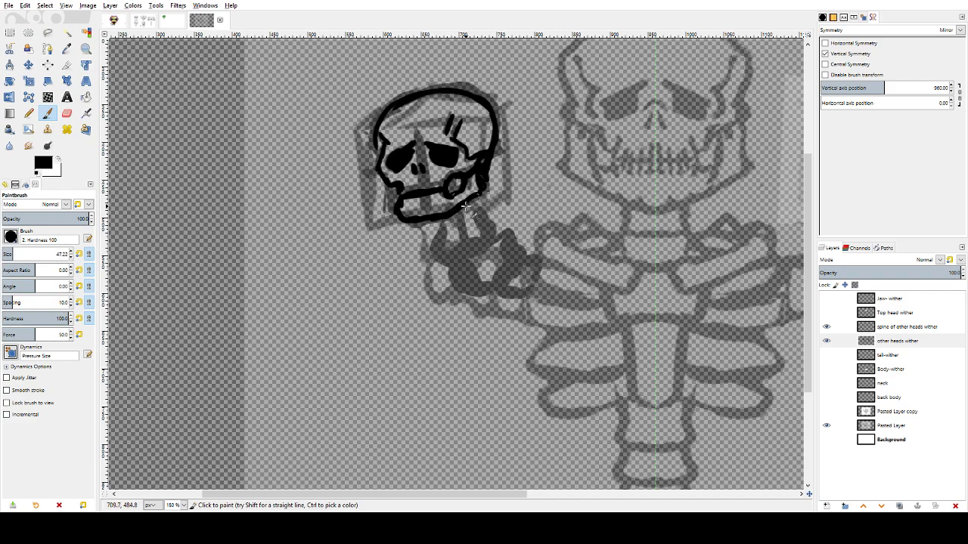
left_click(886, 327)
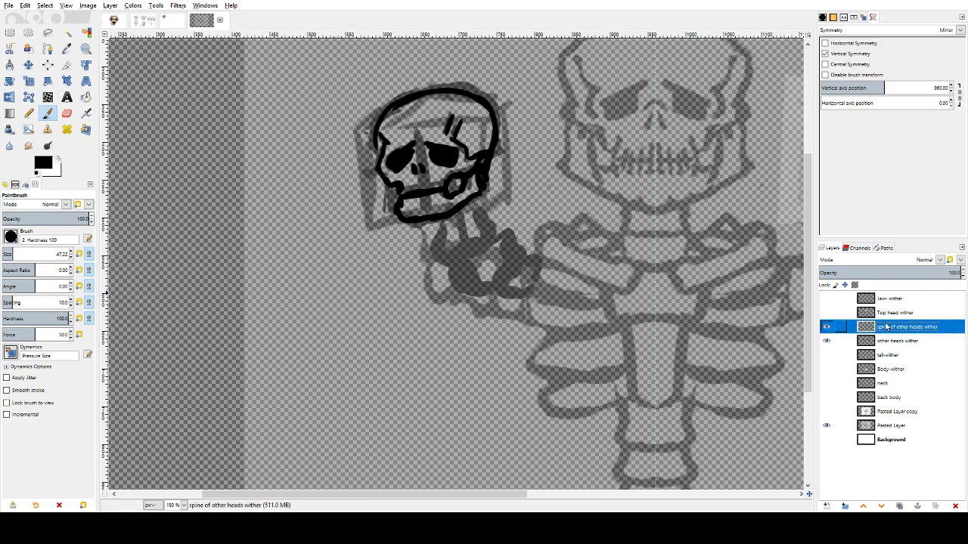
- Move the spine of other heads wither layer beneath other heads wither, then try strokes under the left skull's jaw and undo them
left_click_drag(904, 330, 905, 345)
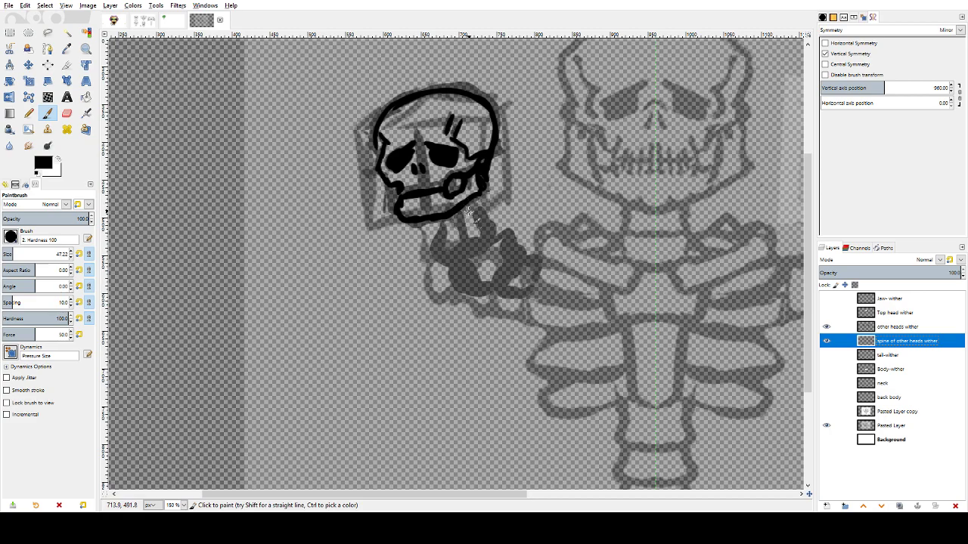
left_click_drag(441, 217, 444, 228)
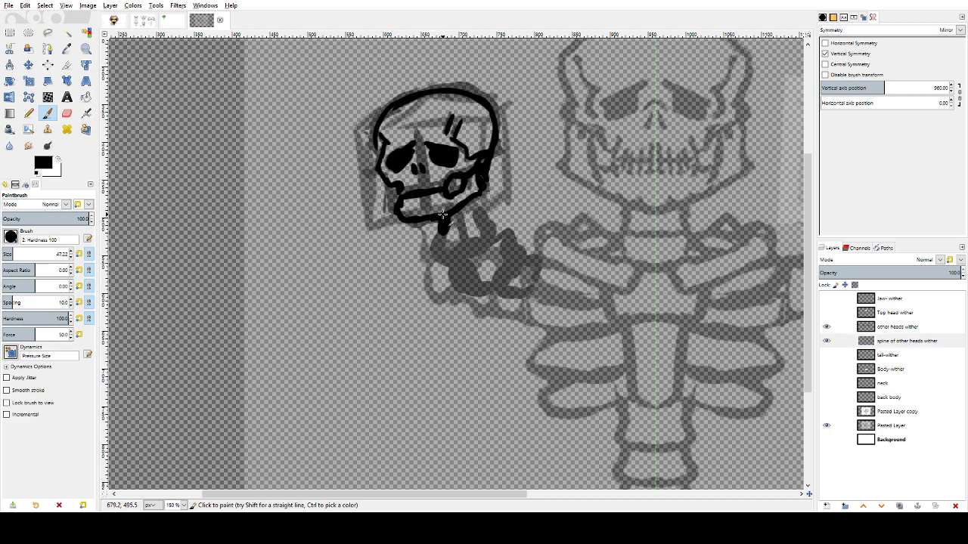
key("ctrl+z")
mouse_move(487, 208)
left_mouse_down()
mouse_move(499, 226)
mouse_move(444, 238)
mouse_move(508, 225)
mouse_move(497, 245)
mouse_move(509, 230)
mouse_move(519, 241)
mouse_move(482, 274)
left_mouse_up()
key("ctrl+z")
key("ctrl+z")
- Ink the left head's spine as a curved chain of four vertebrae from beneath the jaw towards the ribcage, thickening the outlines
mouse_move(444, 244)
left_mouse_down()
mouse_move(475, 276)
mouse_move(492, 270)
left_mouse_up()
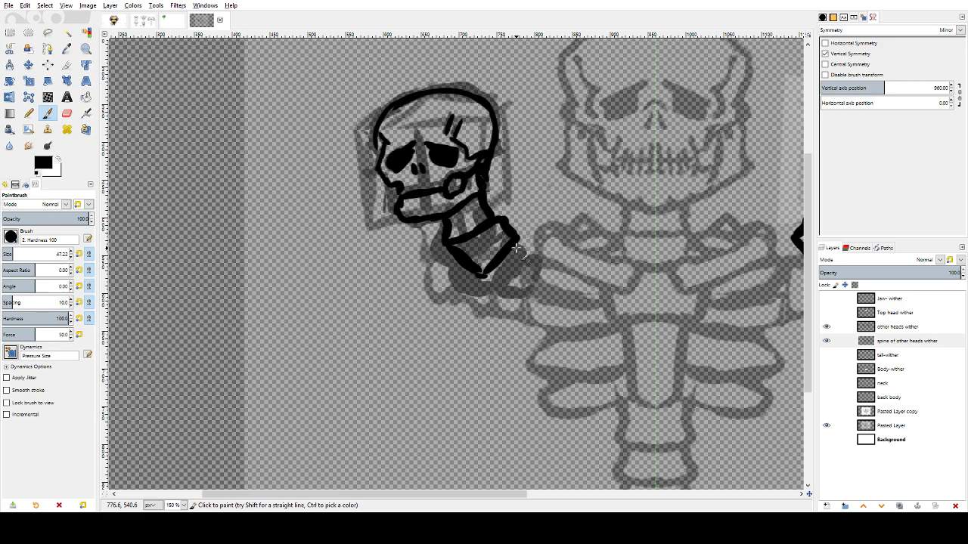
mouse_move(519, 242)
left_mouse_down()
mouse_move(535, 240)
mouse_move(540, 252)
mouse_move(527, 277)
mouse_move(488, 282)
left_mouse_up()
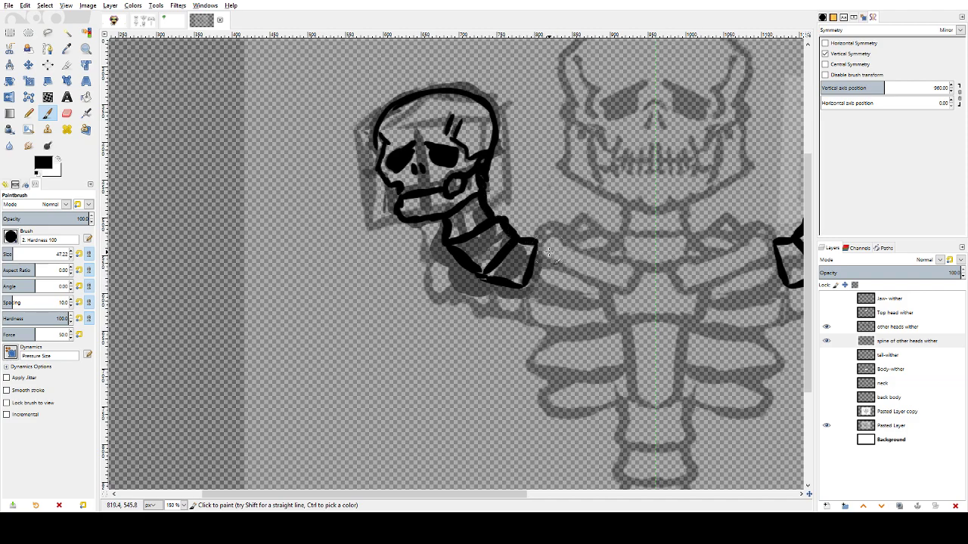
mouse_move(538, 244)
left_mouse_down()
mouse_move(558, 269)
mouse_move(568, 247)
mouse_move(561, 287)
mouse_move(562, 260)
mouse_move(558, 288)
mouse_move(518, 285)
mouse_move(556, 286)
left_mouse_up()
mouse_move(565, 249)
left_mouse_down()
mouse_move(565, 266)
mouse_move(566, 247)
left_mouse_up()
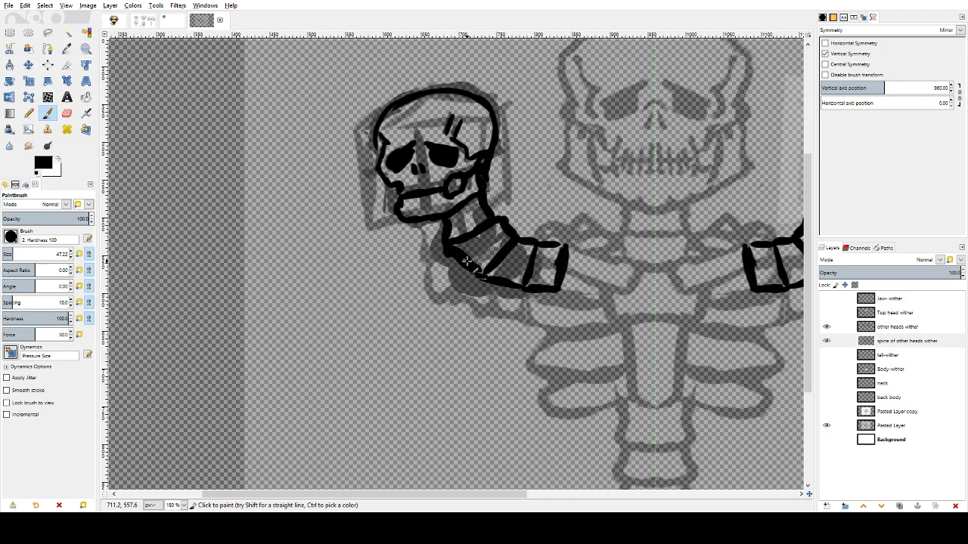
mouse_move(472, 273)
left_mouse_down()
mouse_move(516, 237)
mouse_move(499, 219)
mouse_move(530, 242)
left_mouse_up()
left_click_drag(484, 277, 564, 289)
mouse_move(533, 243)
left_mouse_down()
mouse_move(577, 240)
mouse_move(565, 246)
left_mouse_up()
key("ctrl+z")
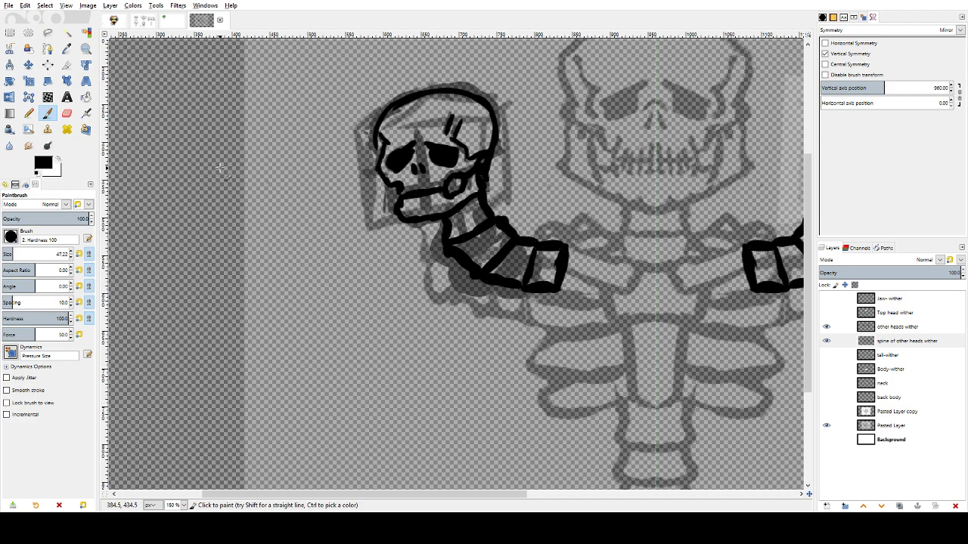
- Trim the outer edges of the left spine's vertebrae with the Eraser, reducing its brush size for the segments nearest the ribcage
left_click(66, 113)
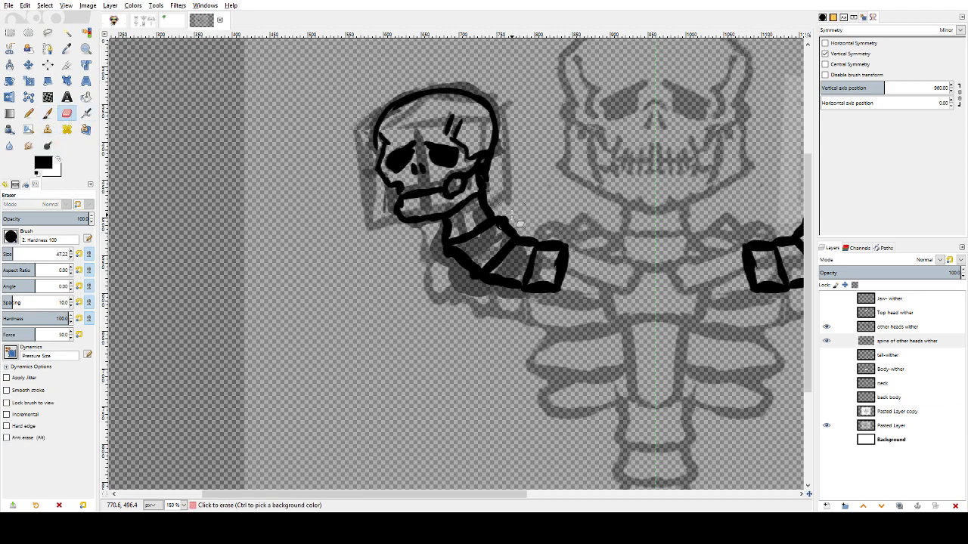
left_click(512, 215)
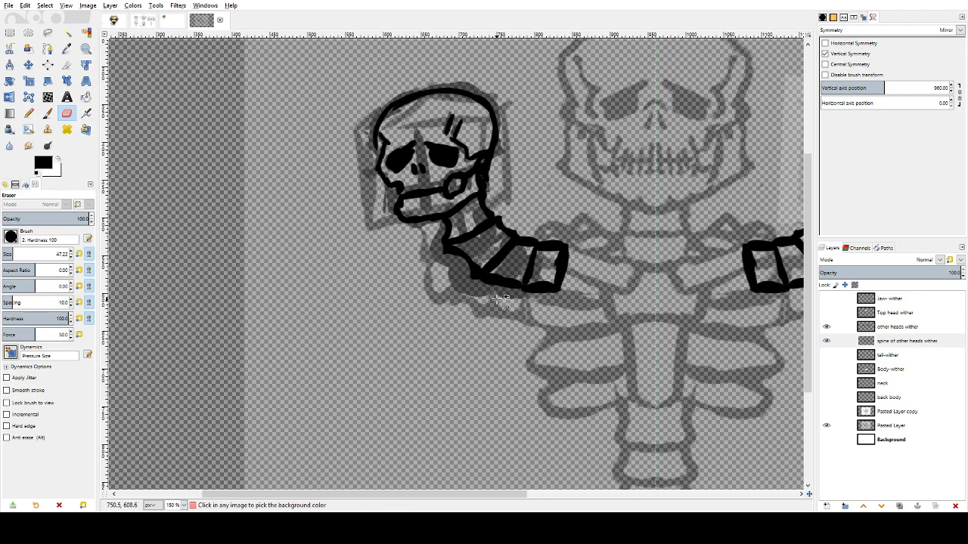
middle_click(549, 212)
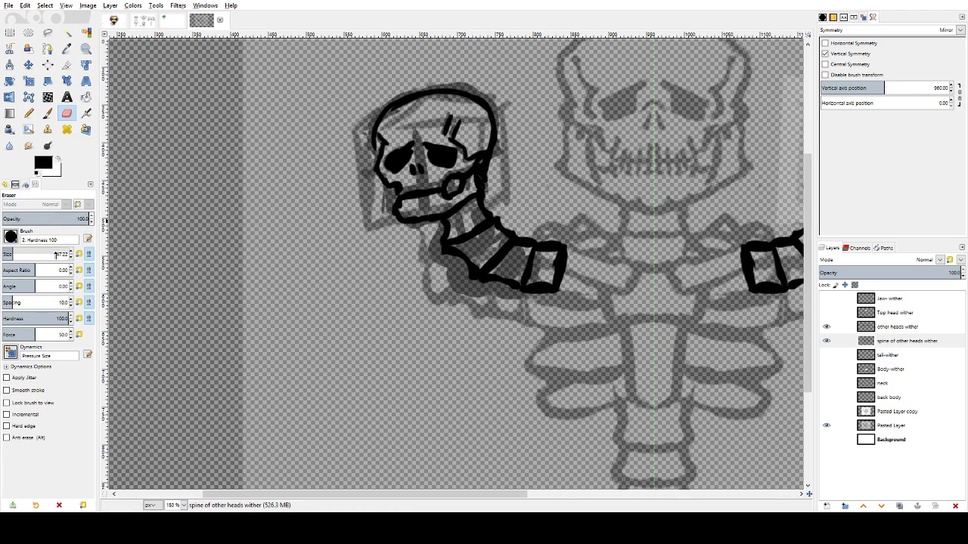
left_click_drag(12, 255, 11, 255)
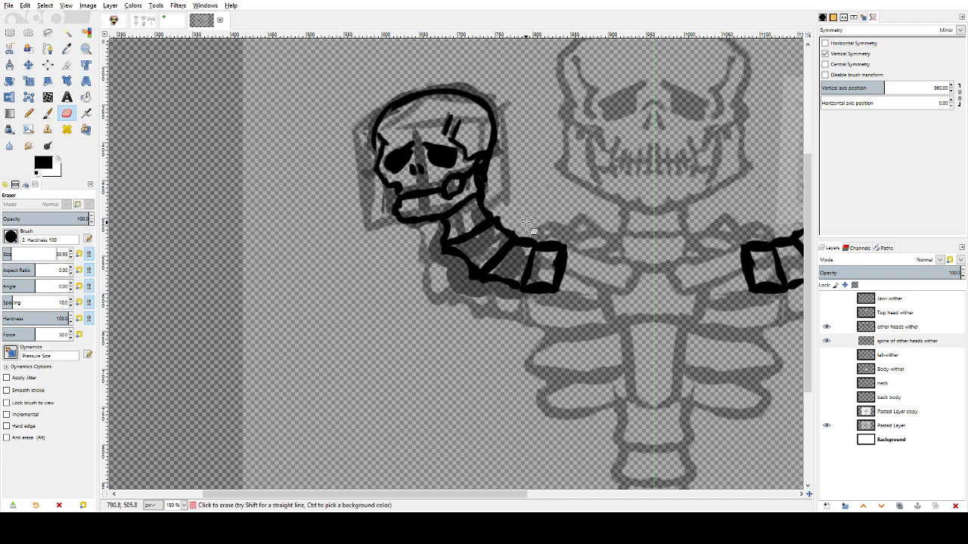
mouse_move(521, 235)
left_mouse_down()
mouse_move(571, 243)
mouse_move(546, 237)
left_mouse_up()
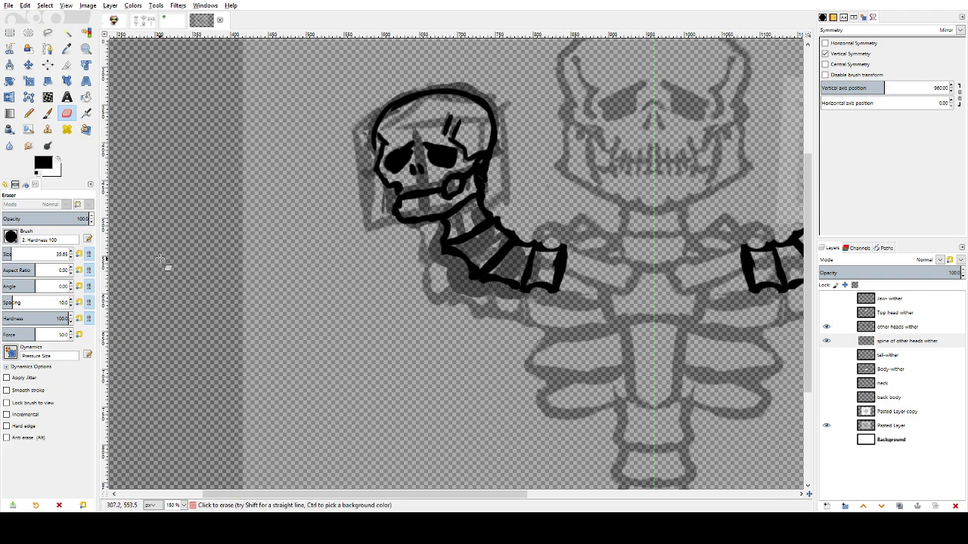
- Fill the three lower vertebrae of the left spine with white using Bucket Fill
left_click(58, 158)
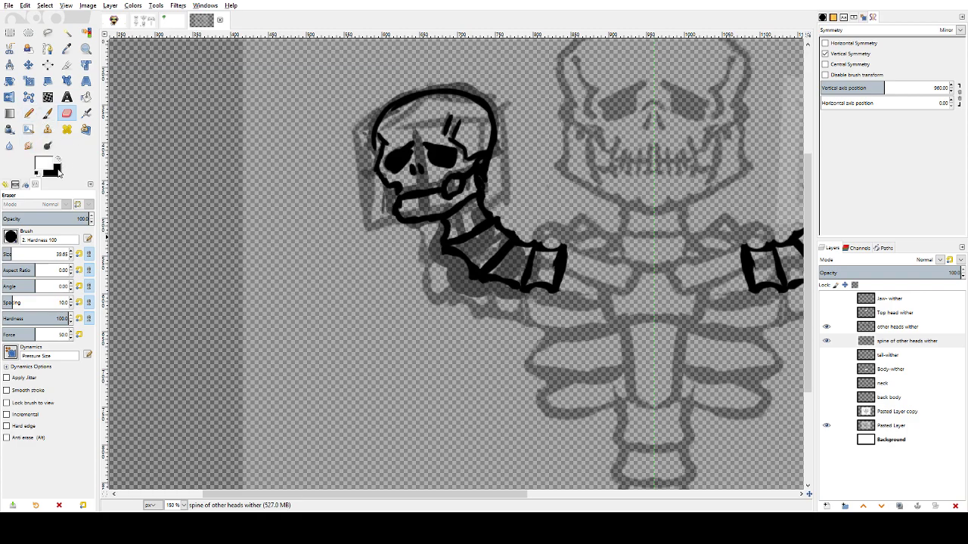
left_click(85, 96)
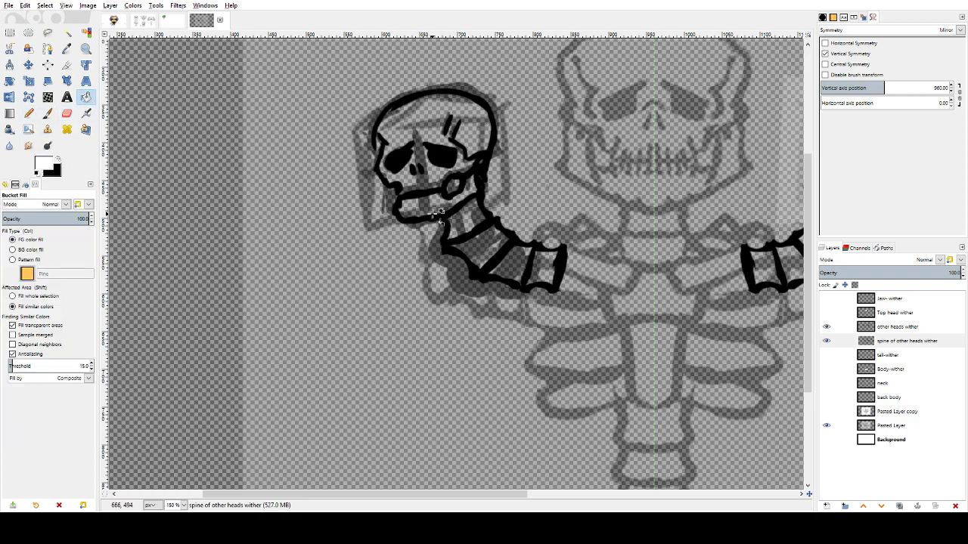
left_click(482, 229)
key("ctrl+z")
left_click(484, 251)
left_click(519, 261)
left_click(548, 266)
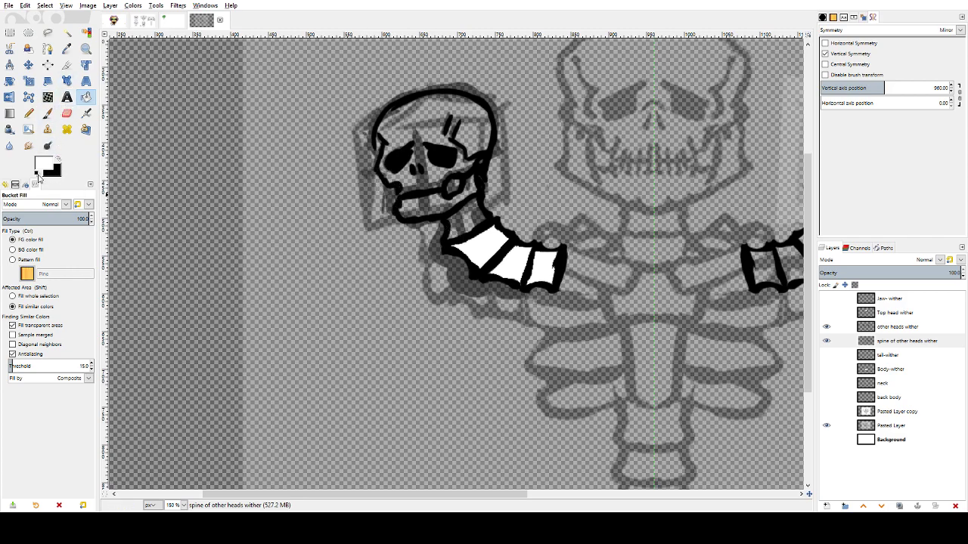
- Hide the other heads wither layer and close the top of the left spine's uppermost vertebra with a black Paintbrush stroke
left_click(865, 341)
left_click(827, 327)
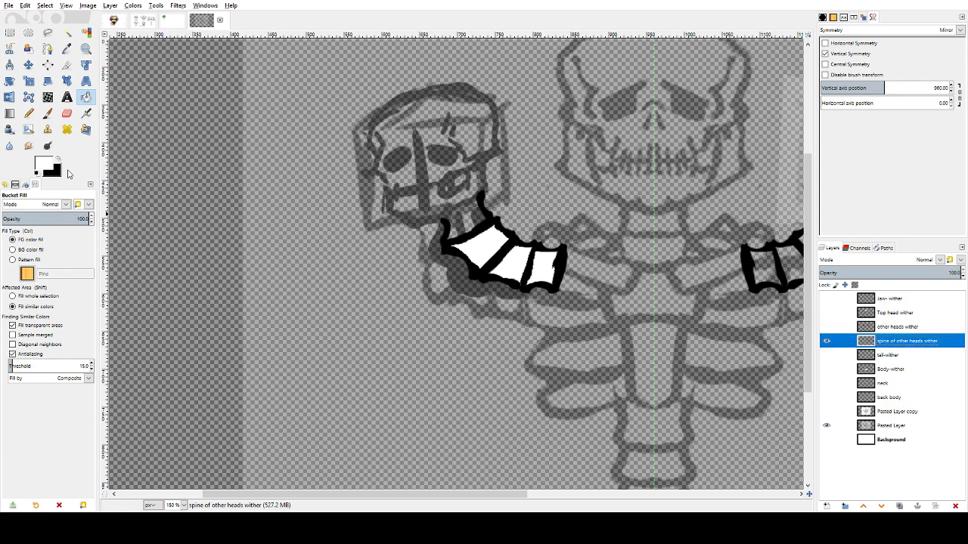
left_click(48, 113)
left_click(57, 159)
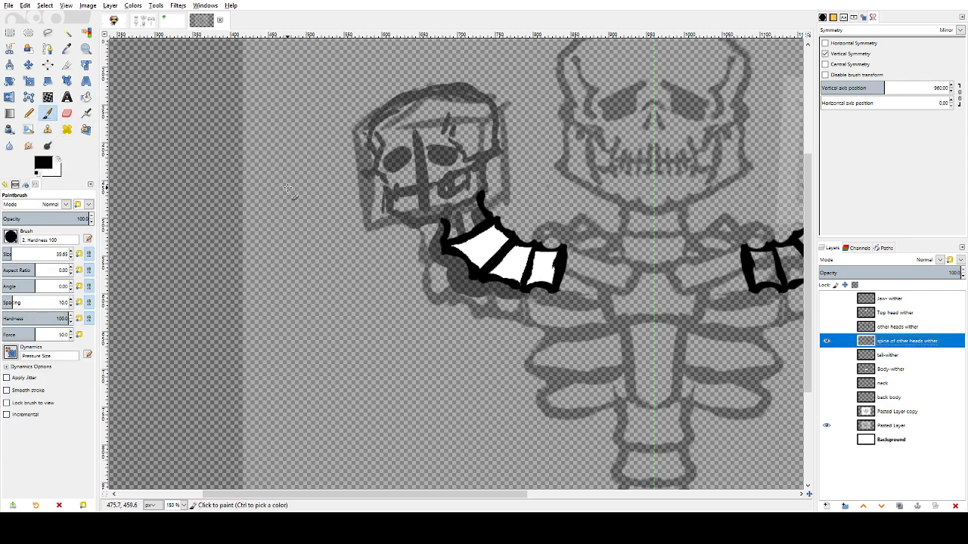
left_click_drag(479, 193, 441, 214)
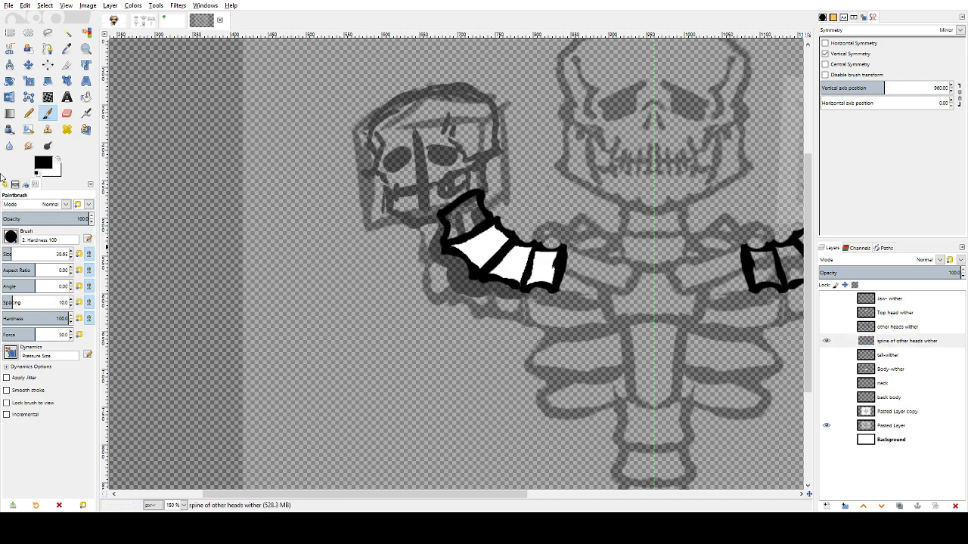
- Fill the uppermost vertebra of the left spine with white and briefly toggle the spine layer's visibility
left_click(85, 97)
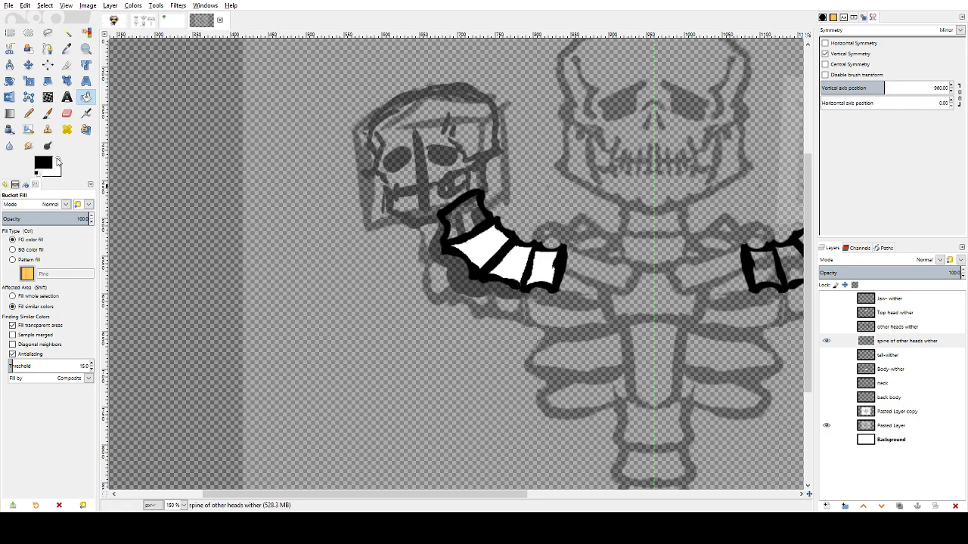
key("x")
left_click(461, 217)
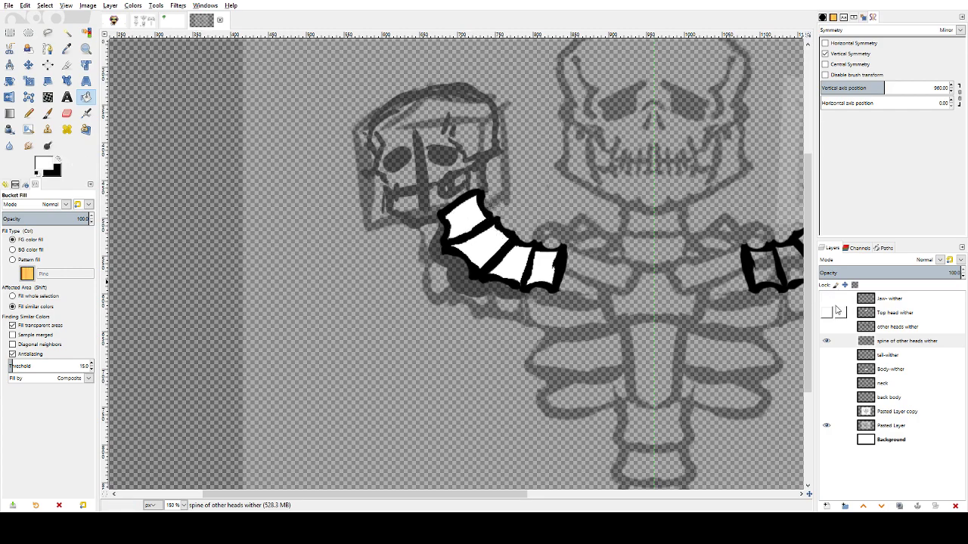
left_click(827, 343)
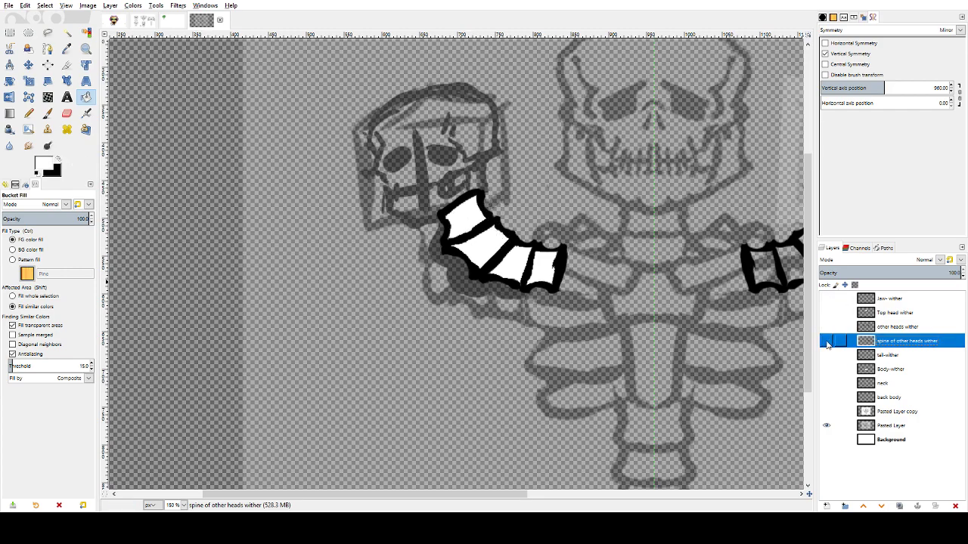
left_click(826, 341)
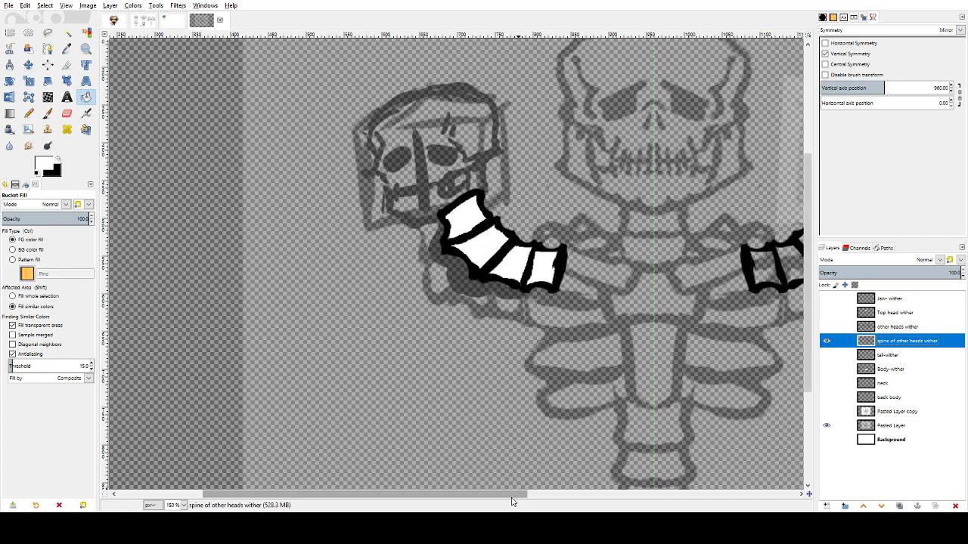
- Fill all four vertebrae of the mirrored right spine with white
left_click_drag(522, 497, 608, 494)
left_click(582, 274)
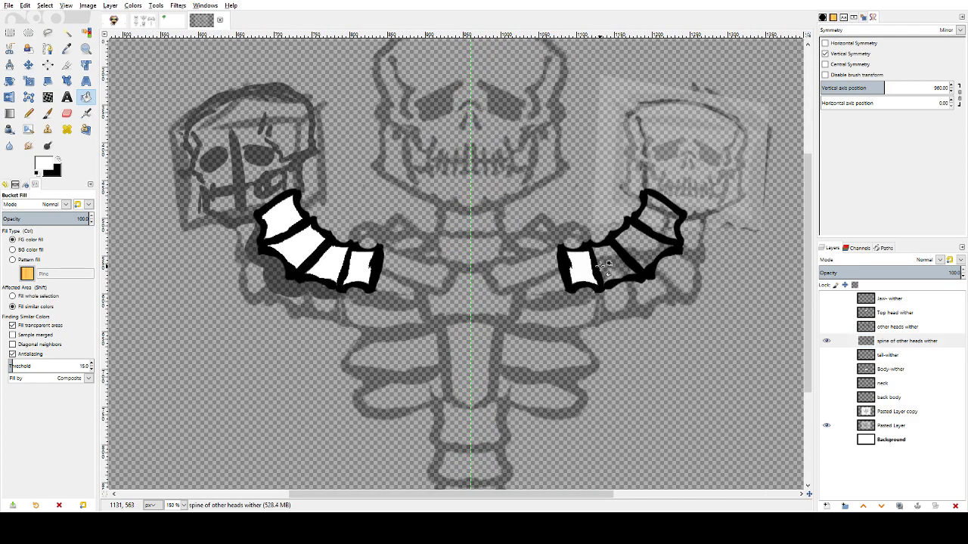
left_click(609, 264)
left_click(639, 250)
left_click(665, 227)
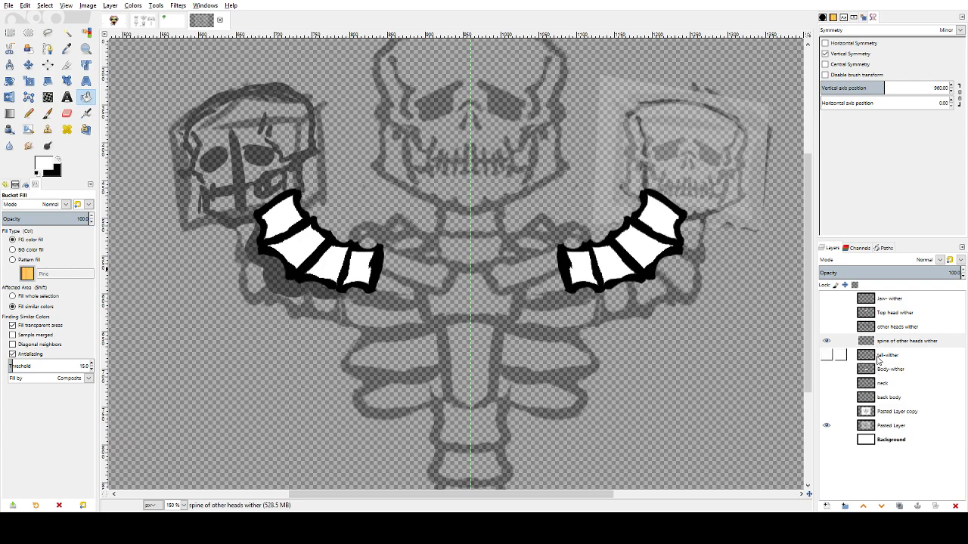
- Toggle the spine and skull layers to compare them, leaving spine of other heads wither hidden and other heads wither shown
left_click(826, 341)
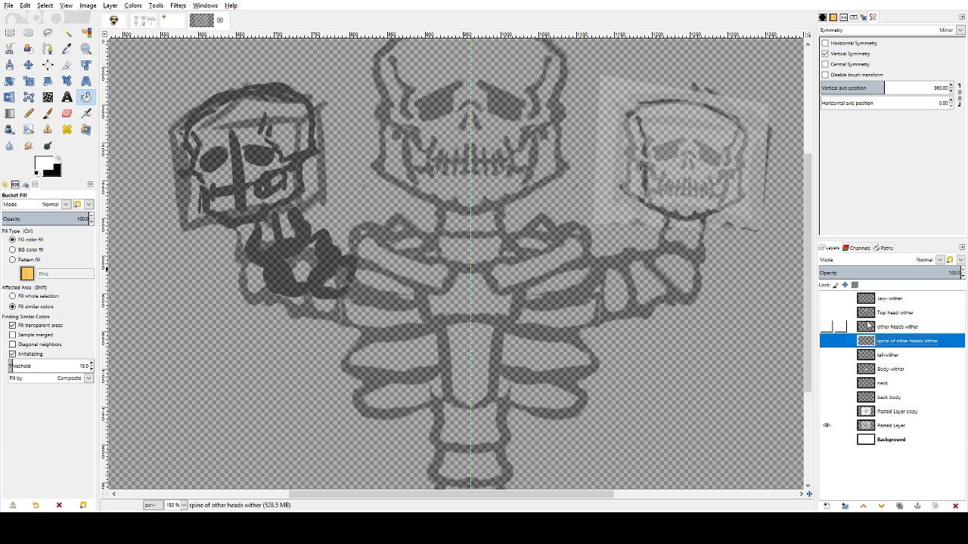
left_click(828, 326)
left_click(827, 327)
left_click(827, 326)
left_click(827, 341)
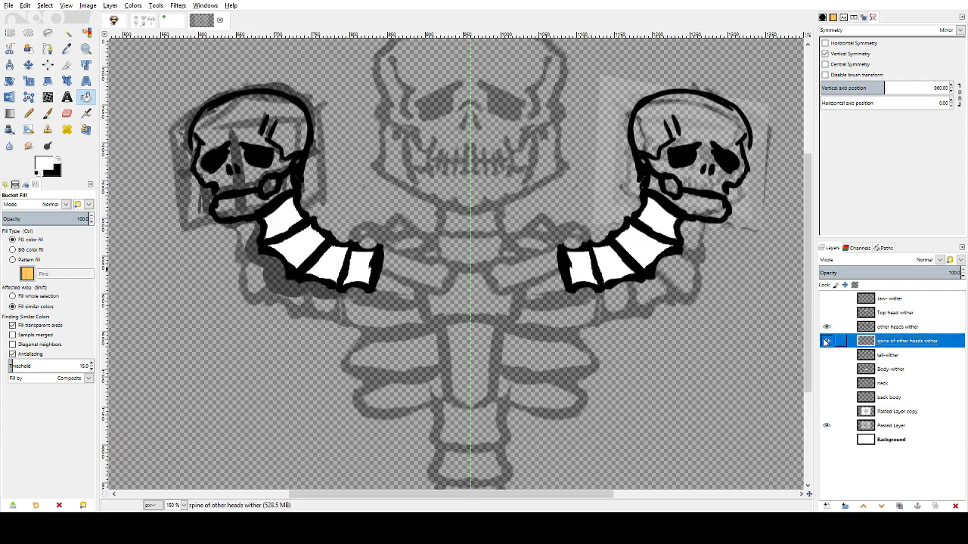
left_click(827, 341)
left_click(827, 341)
left_click(826, 341)
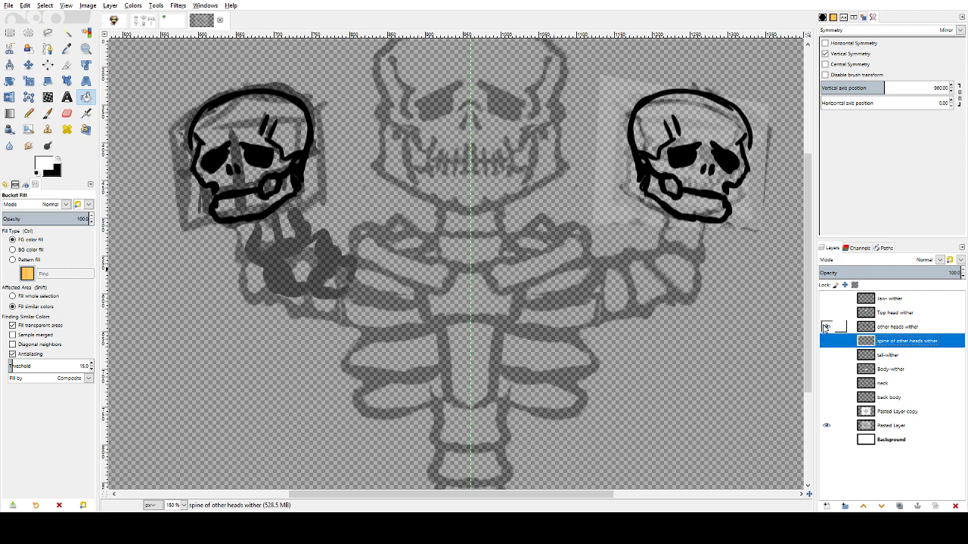
left_click(827, 326)
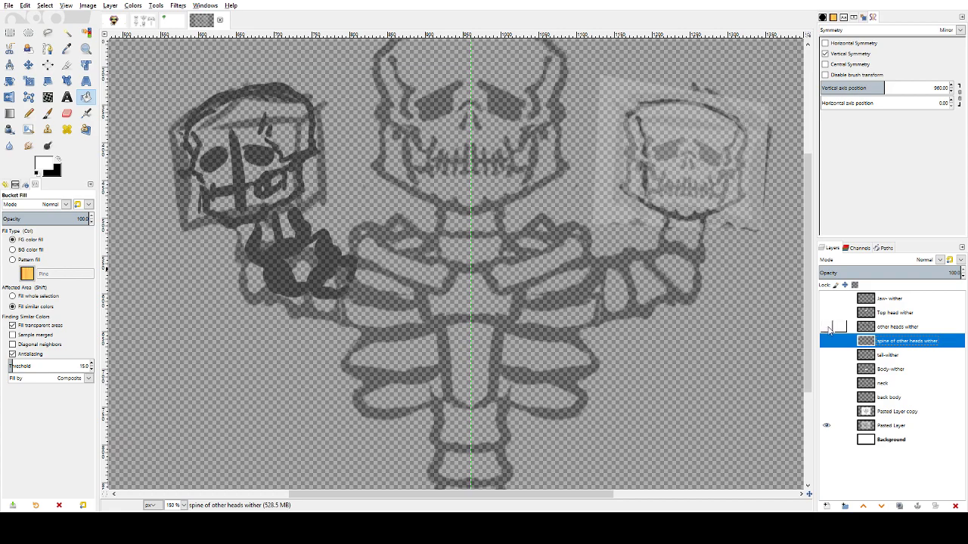
double_click(828, 331)
left_click(826, 327)
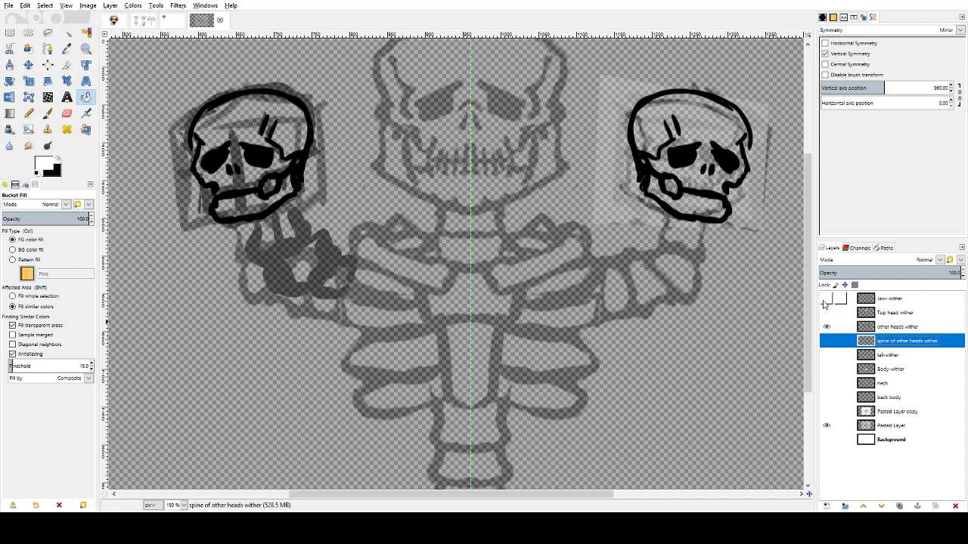
key("alt+Tab")
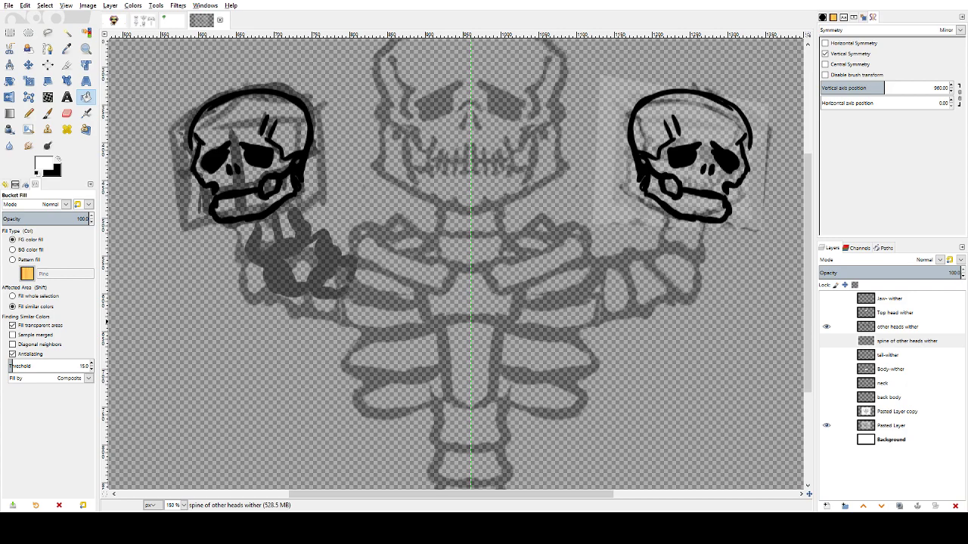
key("a")
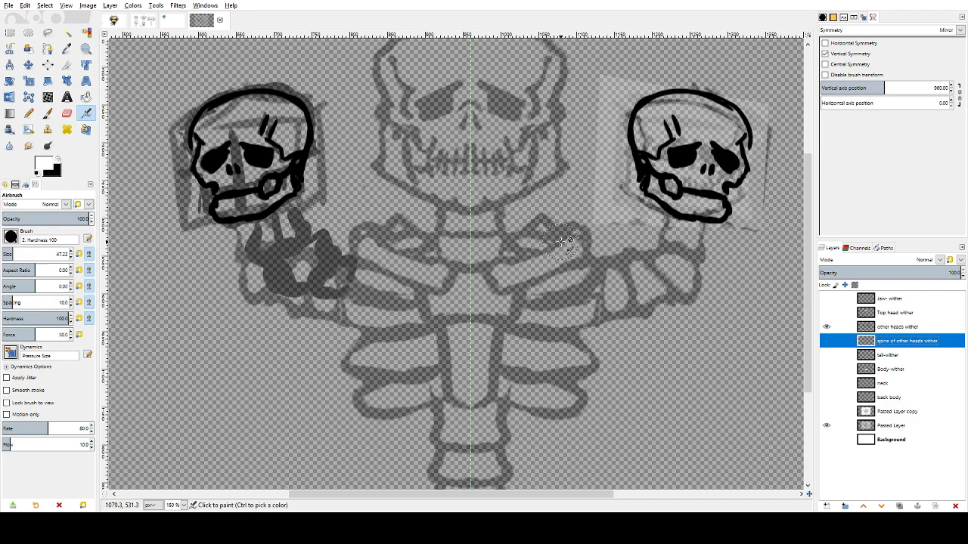
key("alt+Tab")
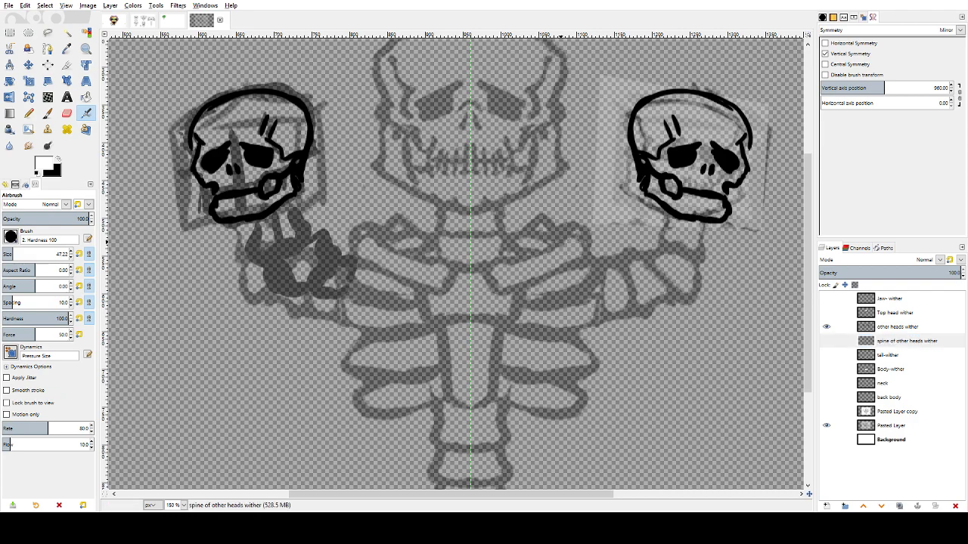
key("alt+Tab")
key("shift+b")
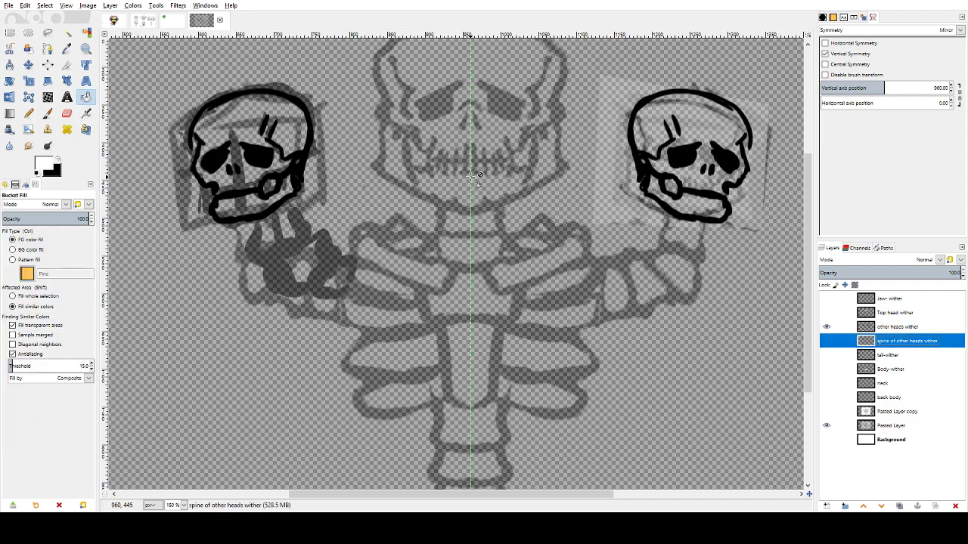
left_click(794, 294)
mouse_move(808, 304)
left_mouse_down()
mouse_move(806, 380)
mouse_move(806, 306)
left_mouse_up()
left_click_drag(495, 496, 566, 496)
mouse_move(808, 357)
left_mouse_down()
mouse_move(806, 388)
mouse_move(809, 342)
left_mouse_up()
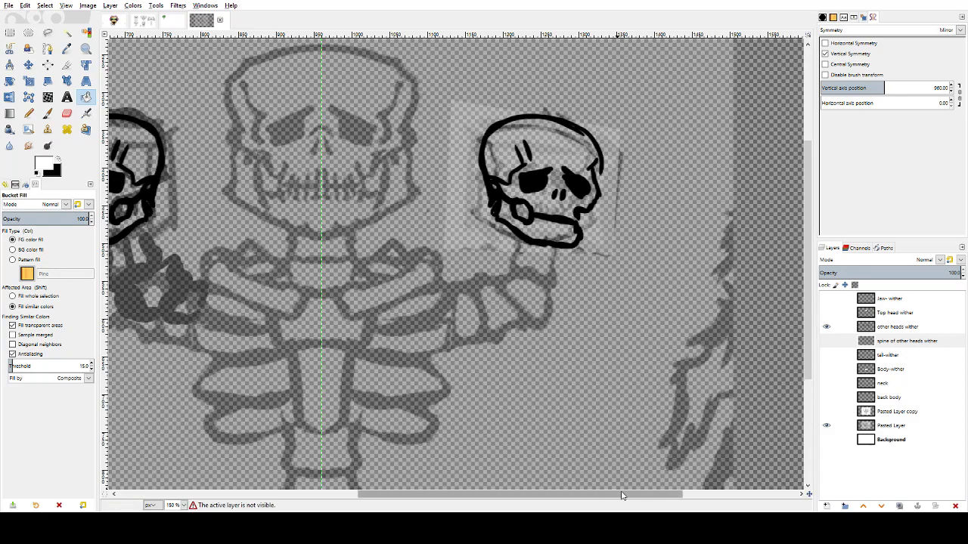
left_click_drag(624, 496, 531, 502)
left_click_drag(808, 297, 808, 268)
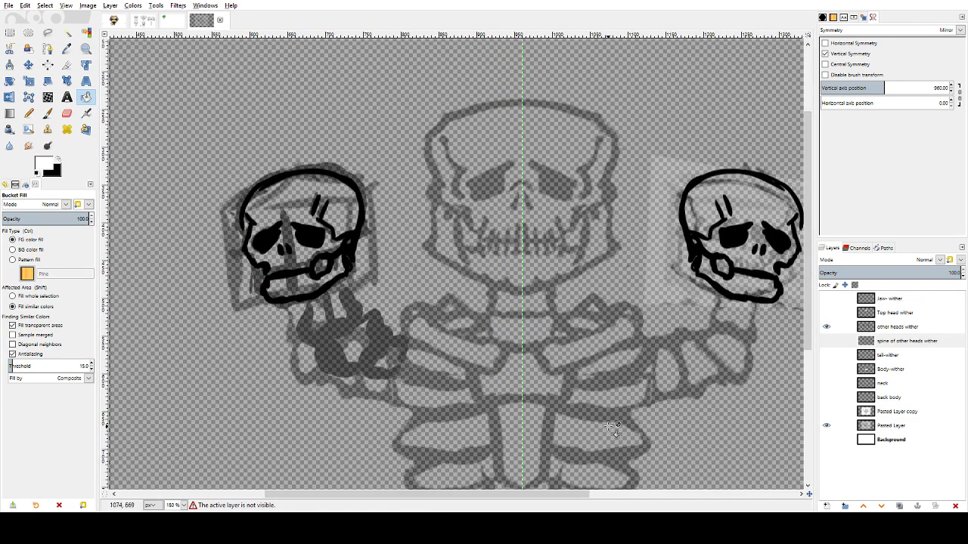
left_click_drag(506, 497, 545, 496)
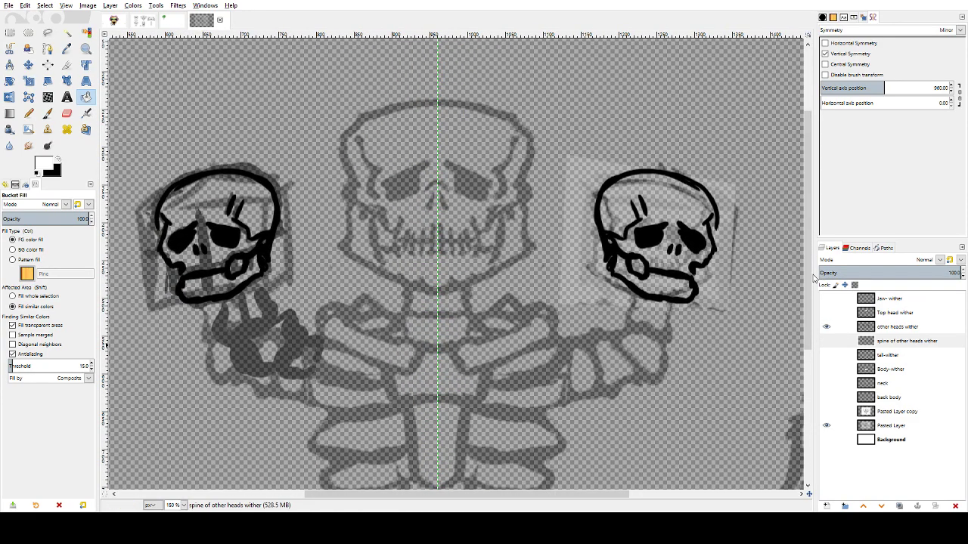
- Hide the Pasted Layer sketch and show the back body, neck, Body-wither, tail-wither, spine, Top head wither and Jaw-wither layers
left_click_drag(811, 290, 807, 314)
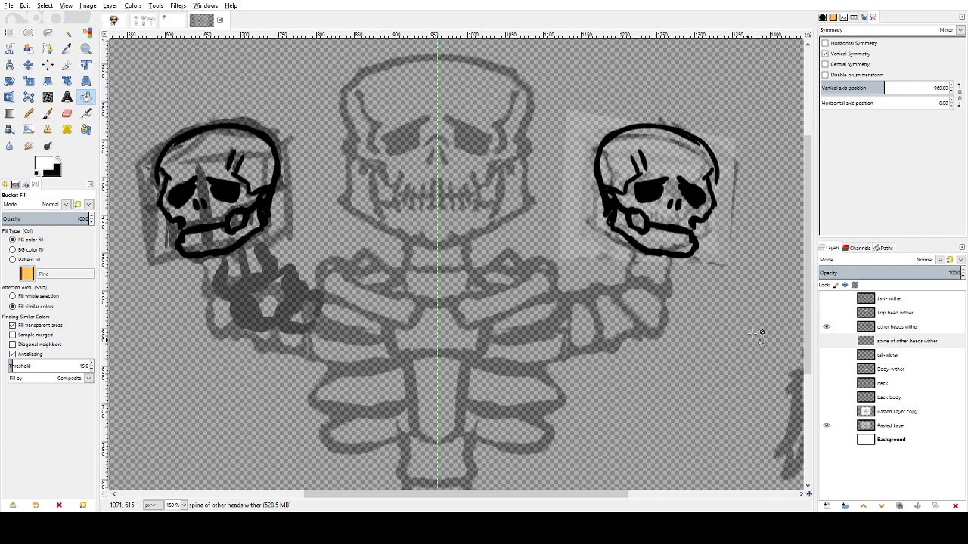
left_click(828, 427)
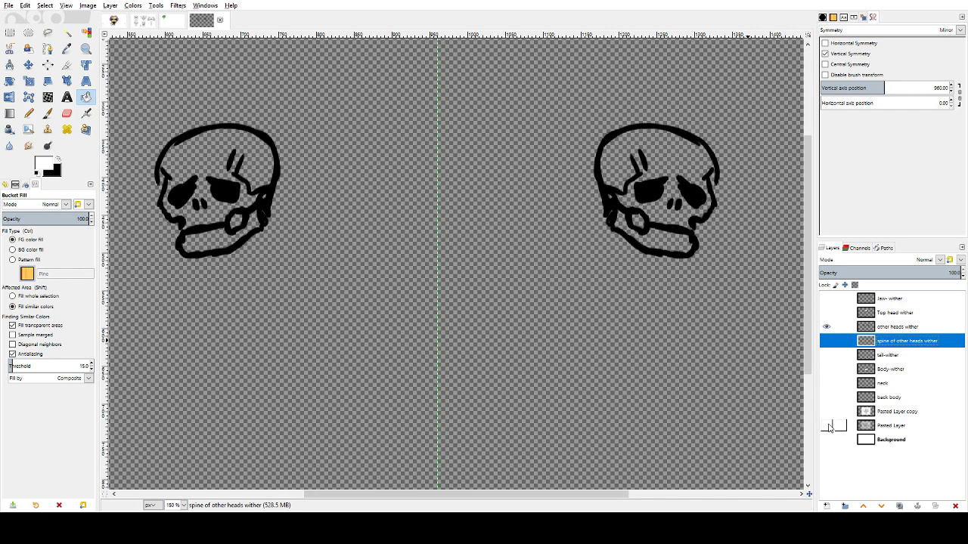
left_click(828, 411)
left_click(826, 397)
left_click(827, 412)
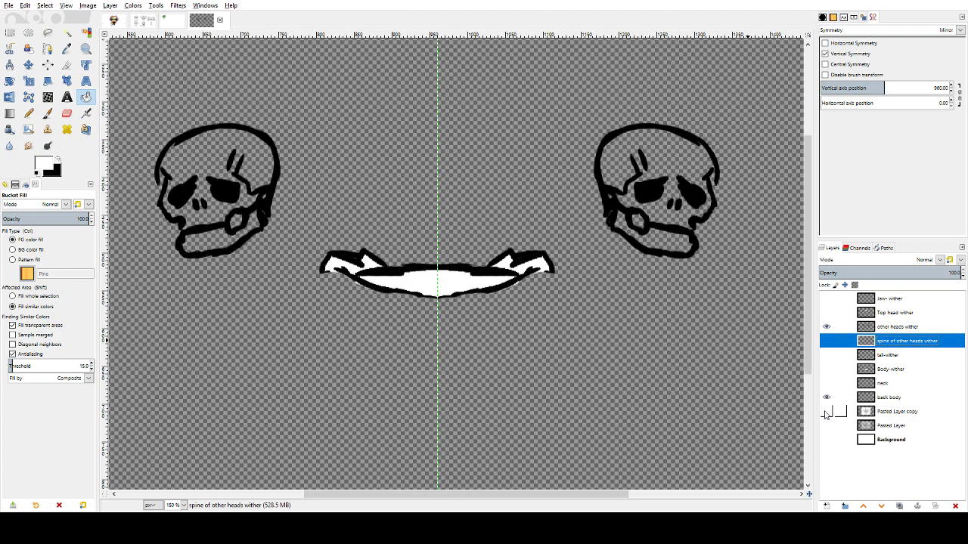
left_click(827, 382)
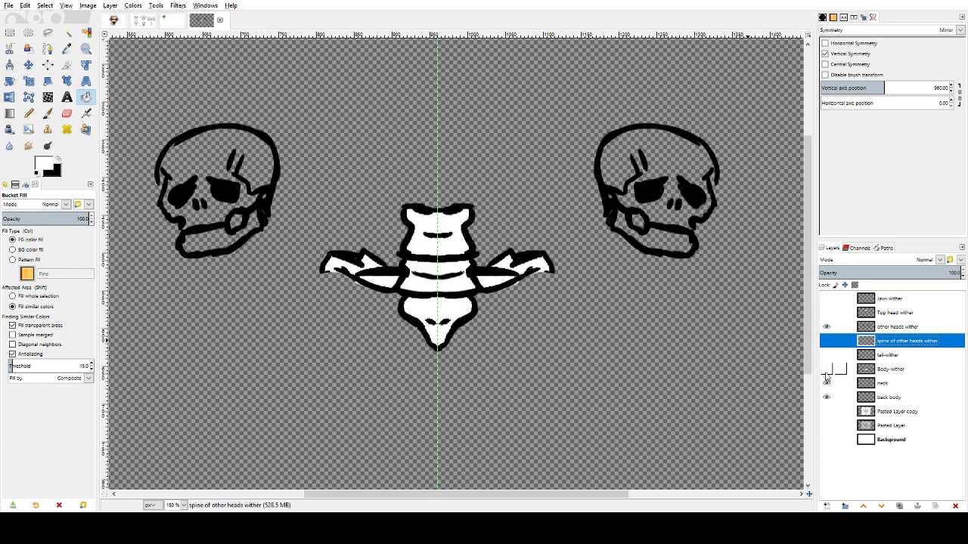
left_click(827, 369)
left_click(827, 355)
left_click(826, 340)
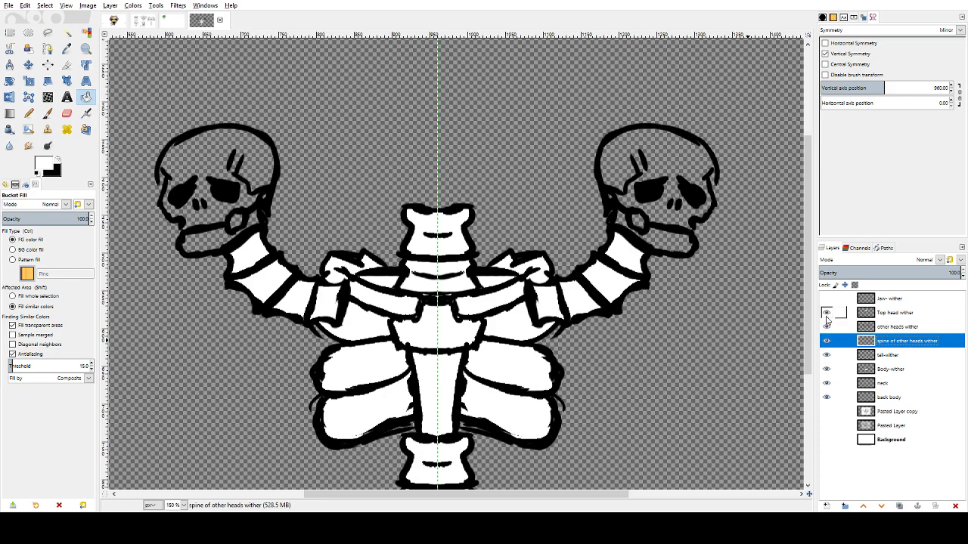
left_click(826, 312)
left_click(827, 298)
- Examine the assembled wither from the three skulls down to the end of the tail
key("a")
scroll(713, 345, "down", 2)
scroll(715, 352, "up", 5)
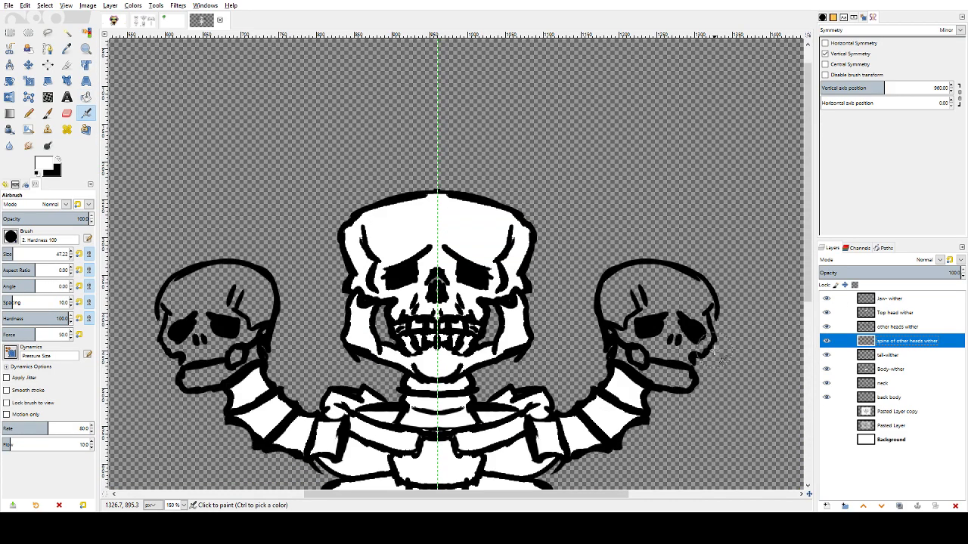
scroll(715, 350, "down", 5)
scroll(707, 348, "up", 3)
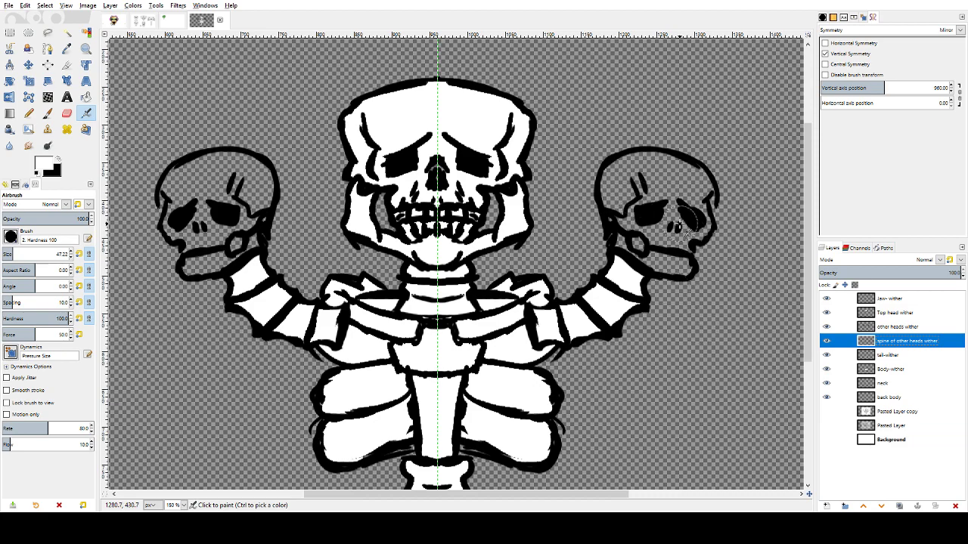
key("shift+b")
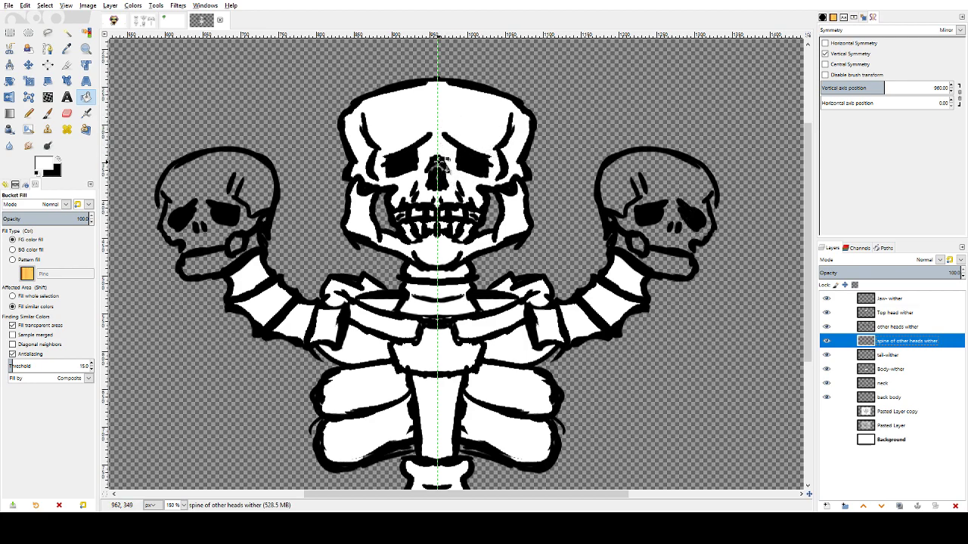
scroll(784, 350, "down", 3)
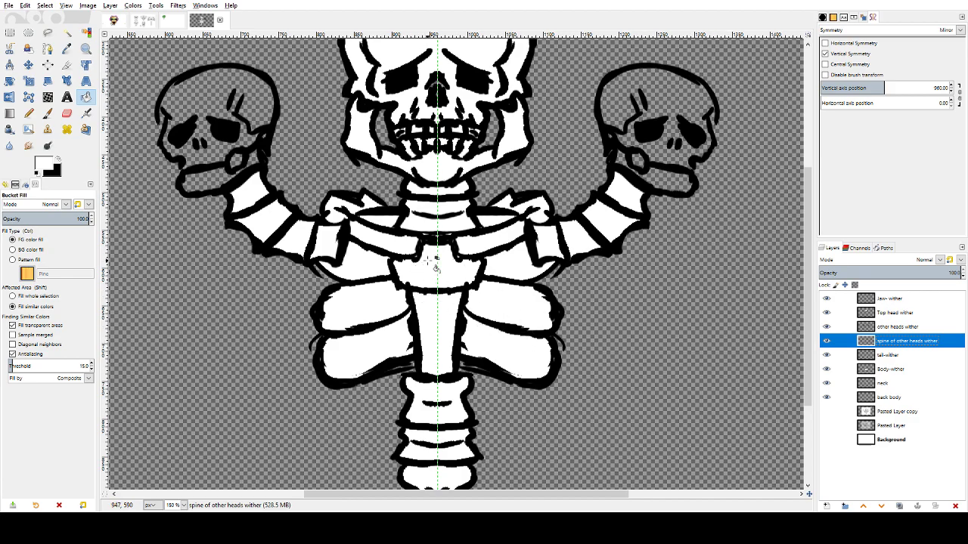
scroll(804, 347, "down", 4)
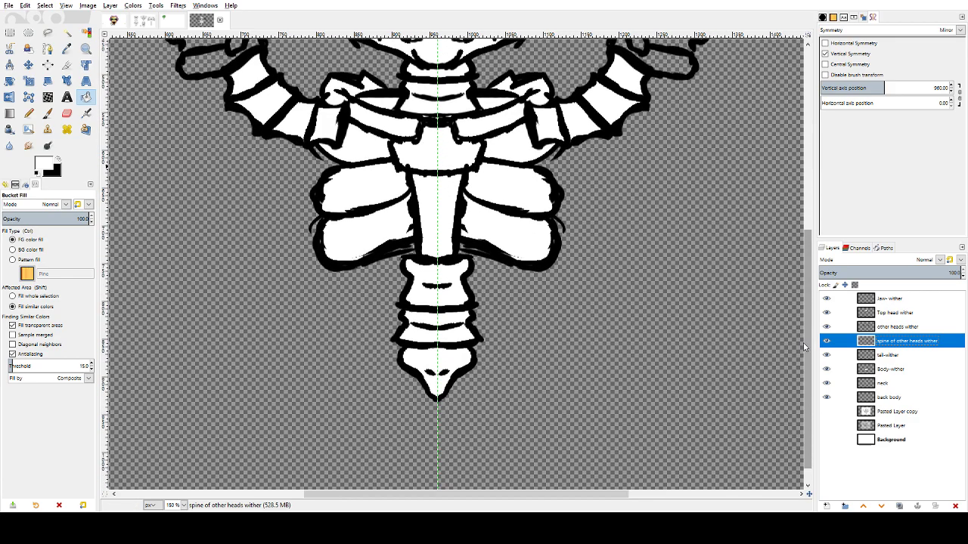
left_click_drag(804, 347, 814, 256)
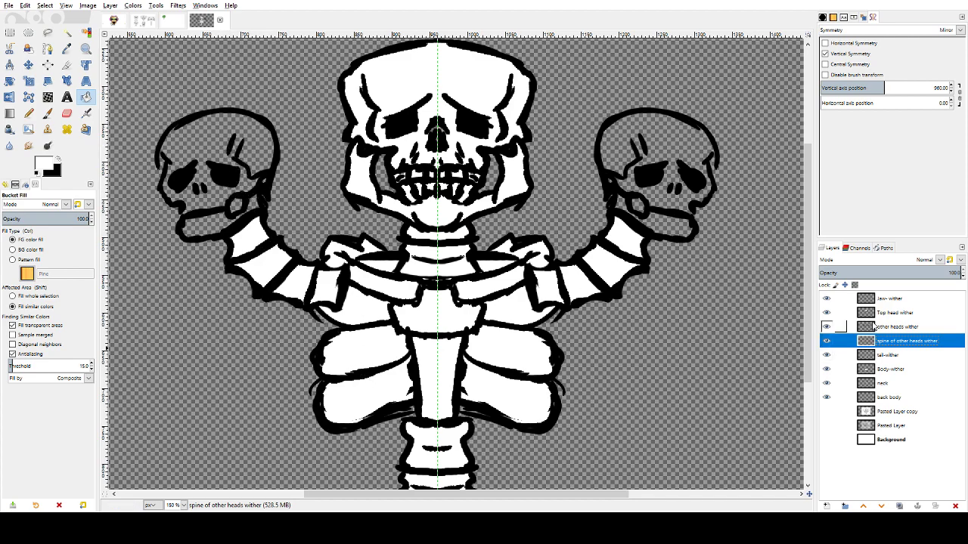
- Look through the other open images, including the headphone character and the mob sketches, and return to the wither image
left_click(895, 329)
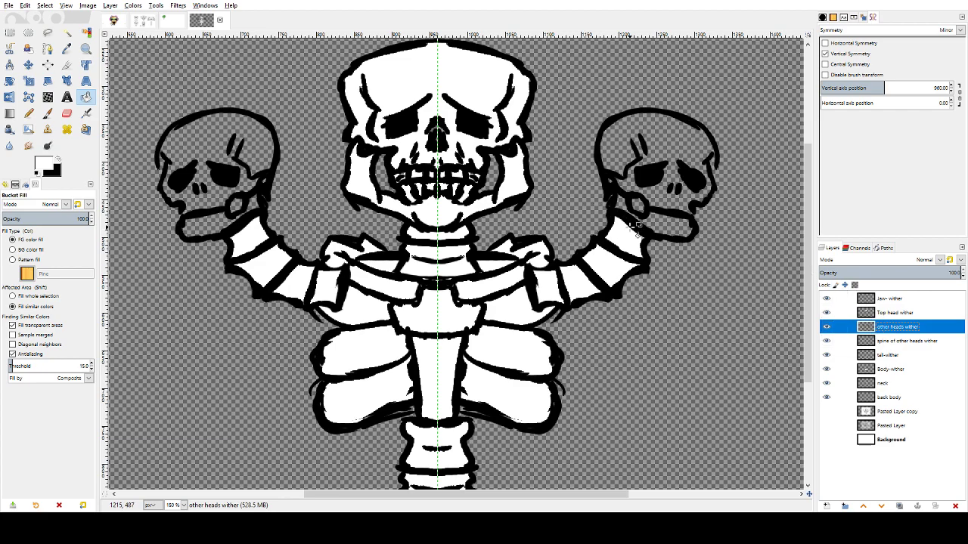
left_click(115, 23)
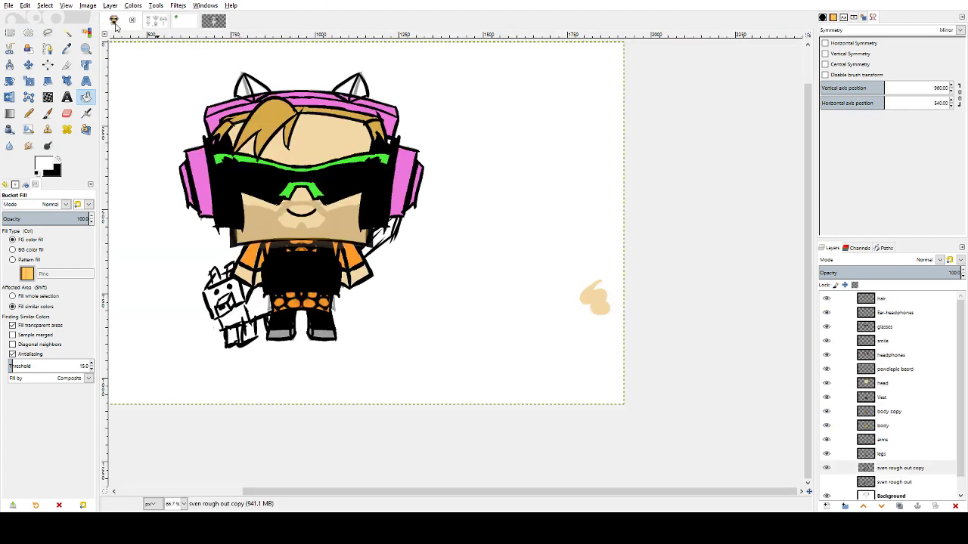
key("a")
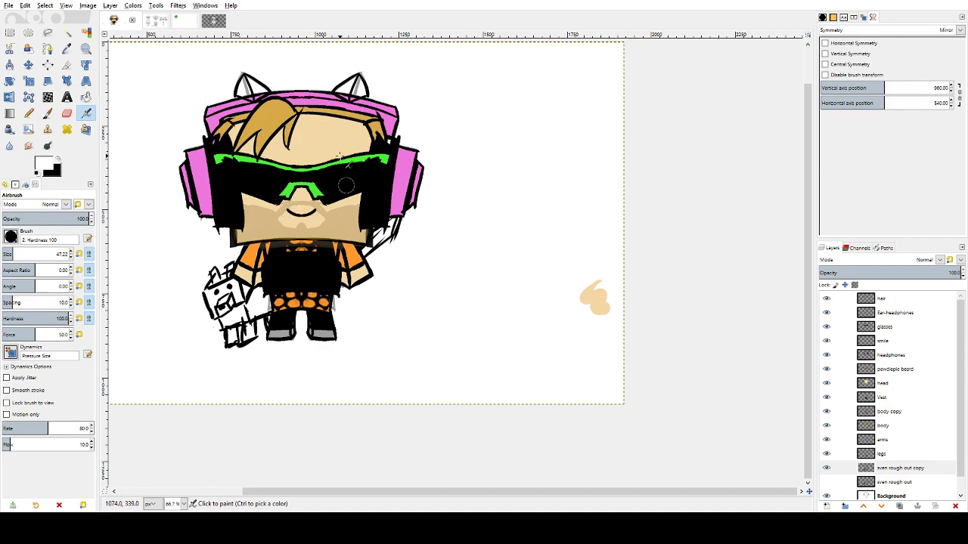
left_click(157, 25)
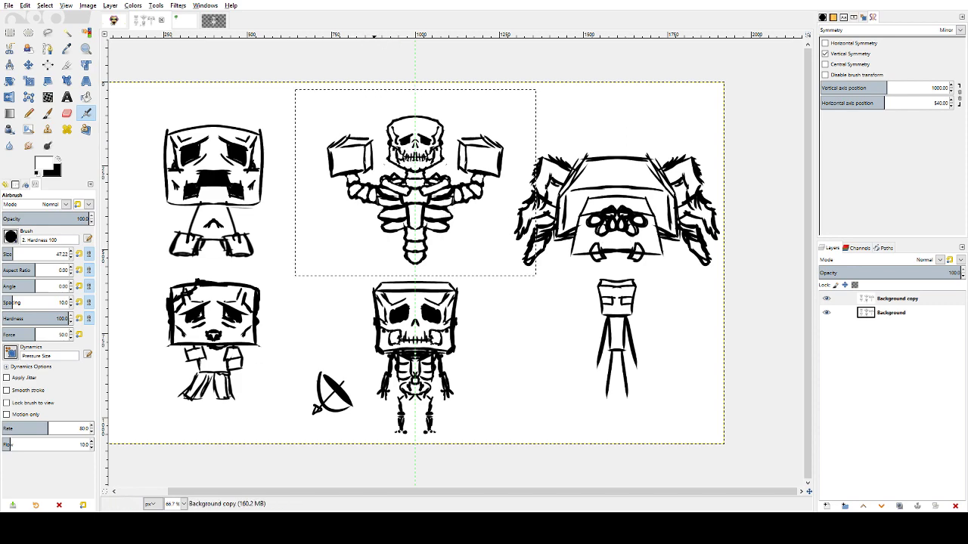
left_click(188, 23)
left_click(219, 27)
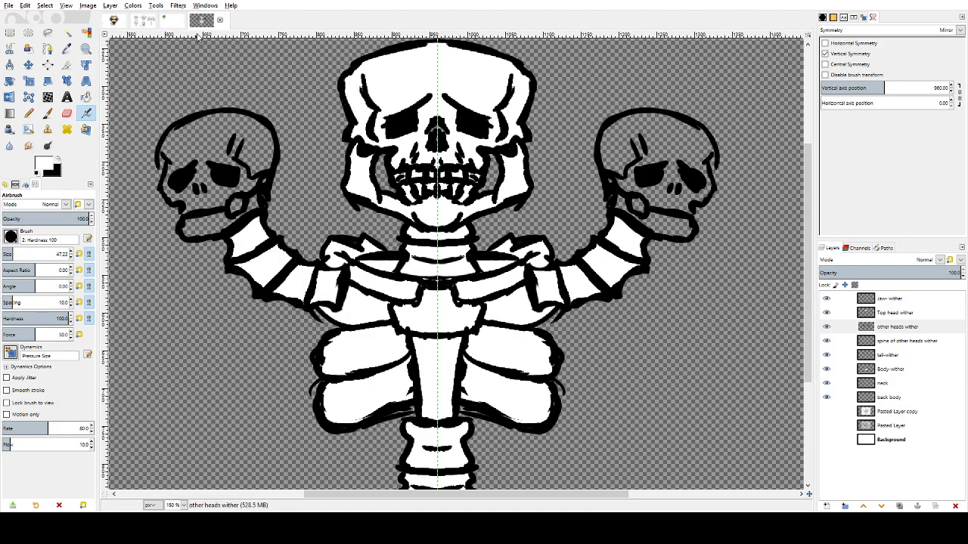
- Make other heads wither the active layer and draw a rectangular selection about 297 × 326 px around the right skull
left_click(899, 299)
left_click(904, 313)
left_click(902, 328)
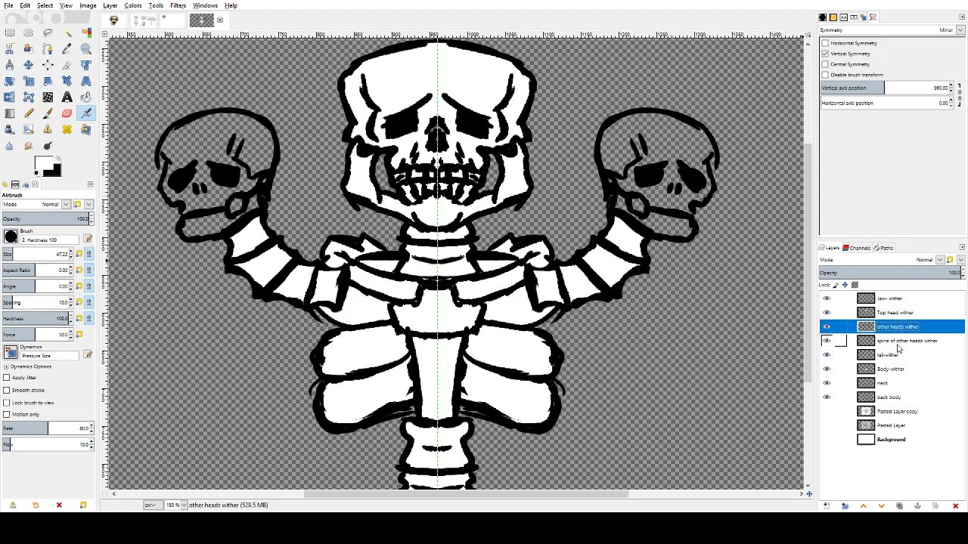
left_click(898, 344)
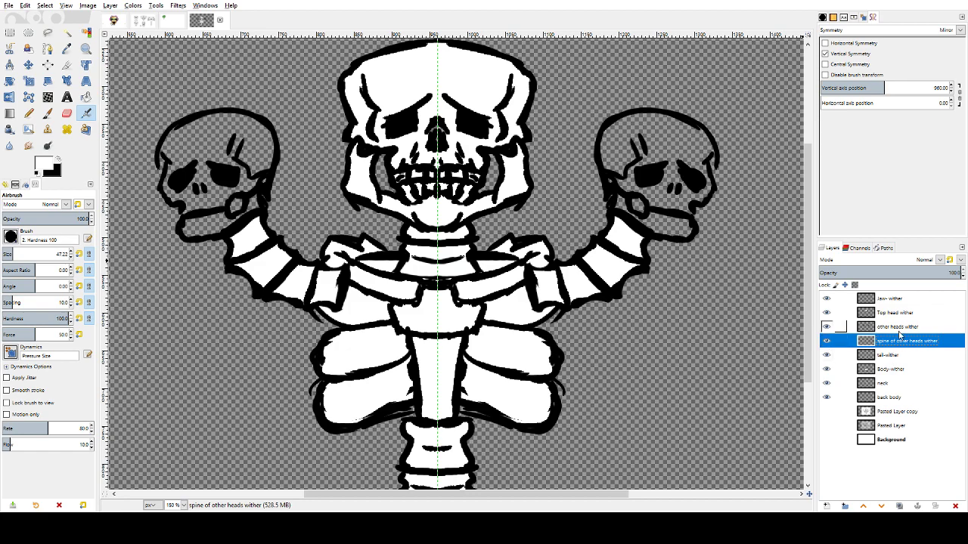
left_click(900, 329)
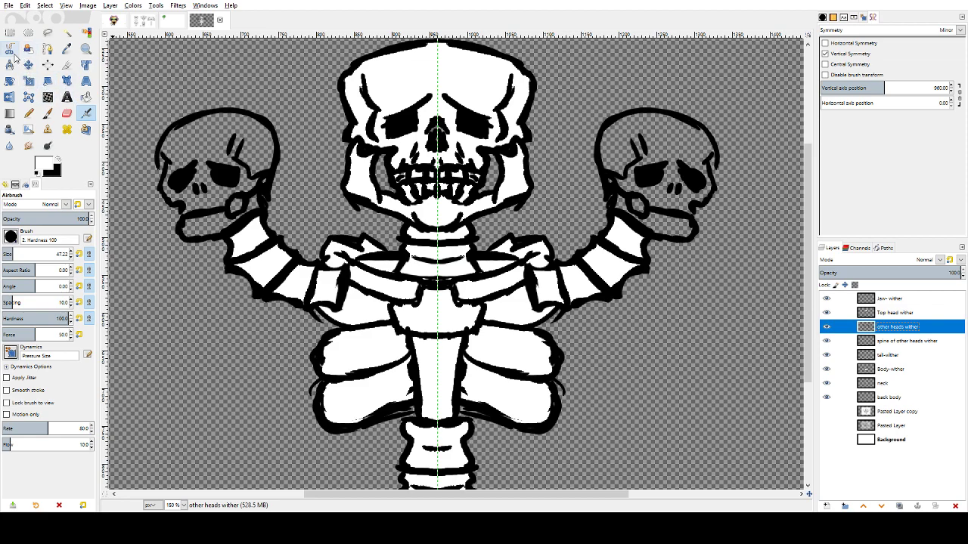
left_click(10, 32)
left_click_drag(546, 68, 770, 312)
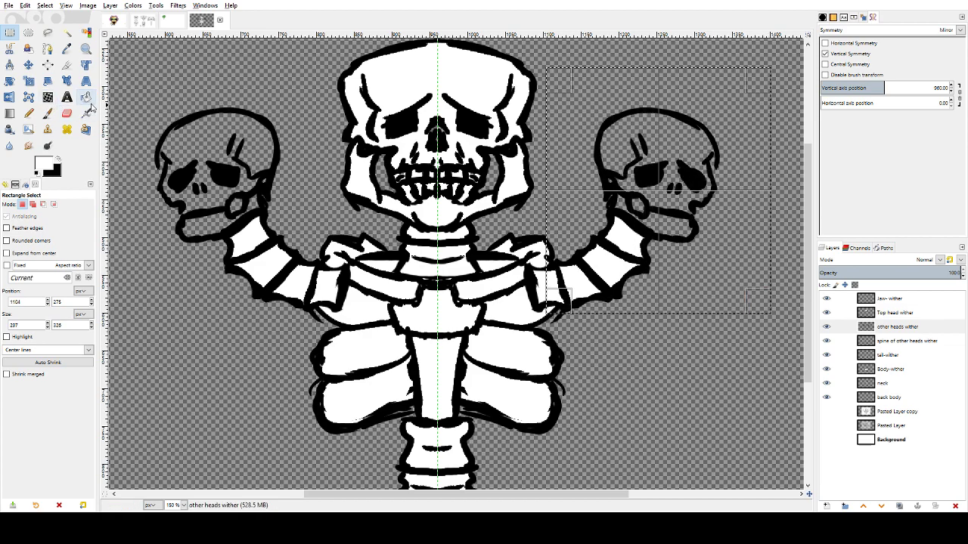
left_click(28, 96)
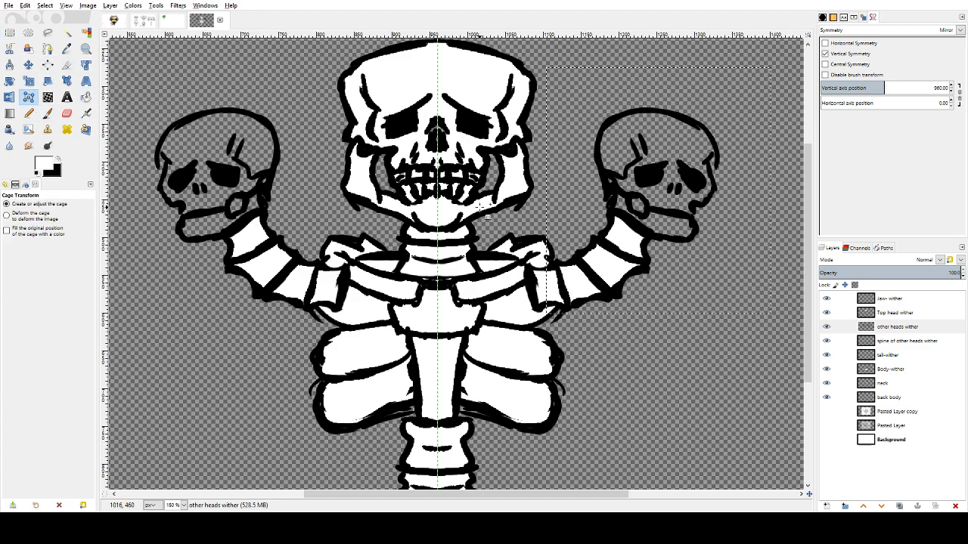
left_click(528, 344)
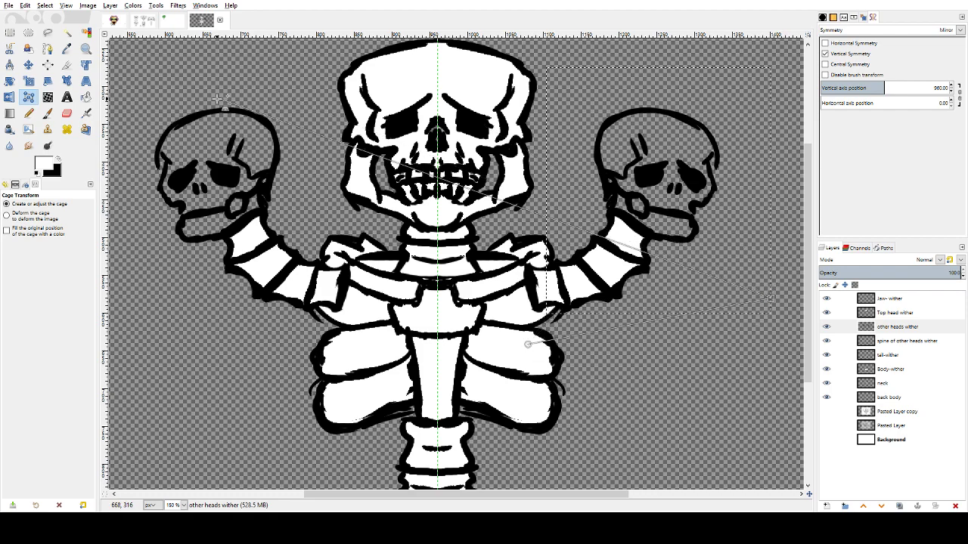
key("Escape")
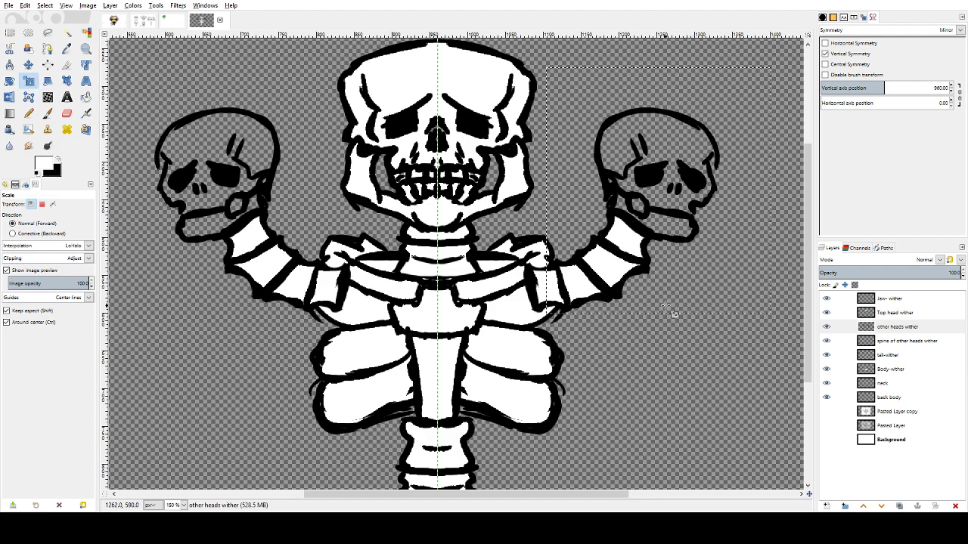
- Try to enlarge the selected right skull proportionally about its center with Scale, and cancel the transform
left_click_drag(550, 315, 492, 453)
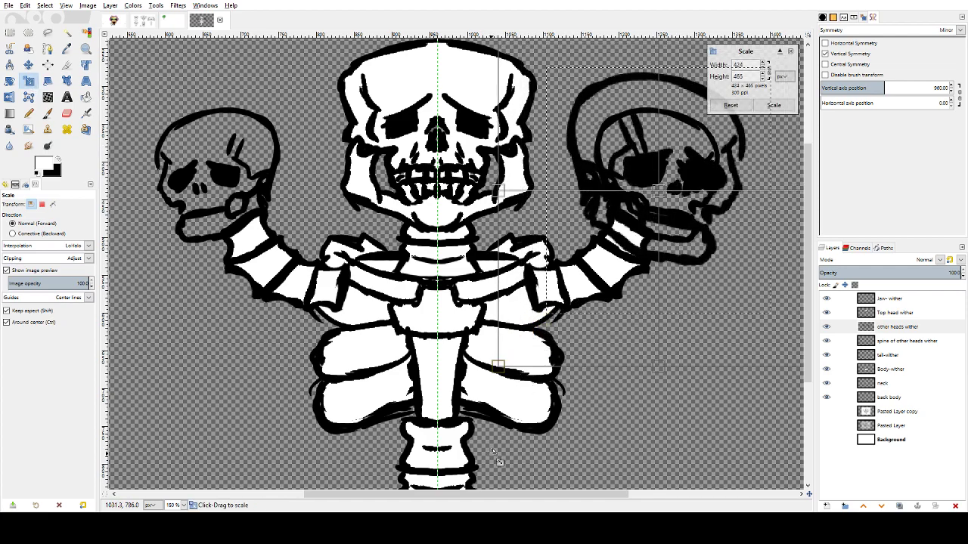
key("ctrl+z")
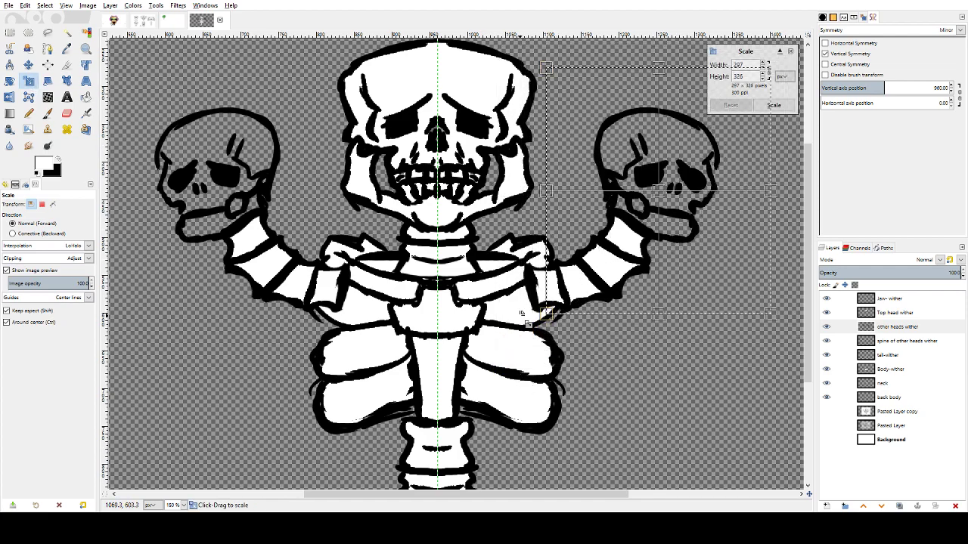
left_click_drag(541, 318, 510, 198)
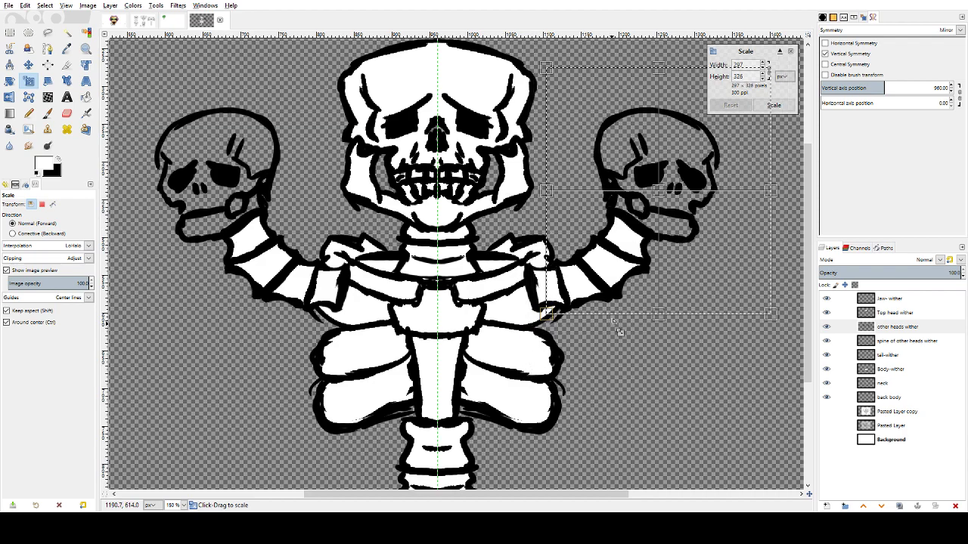
left_click_drag(547, 326, 518, 388)
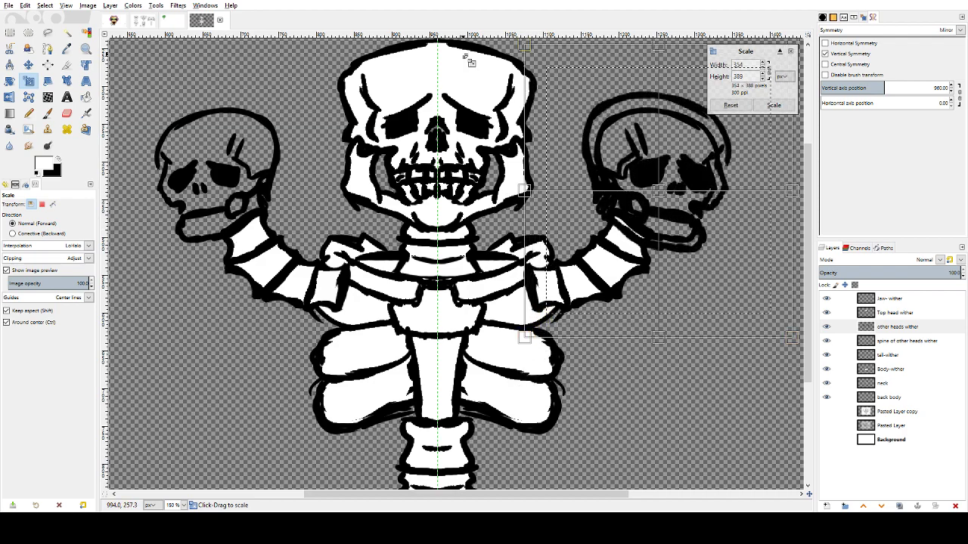
key("ctrl+z")
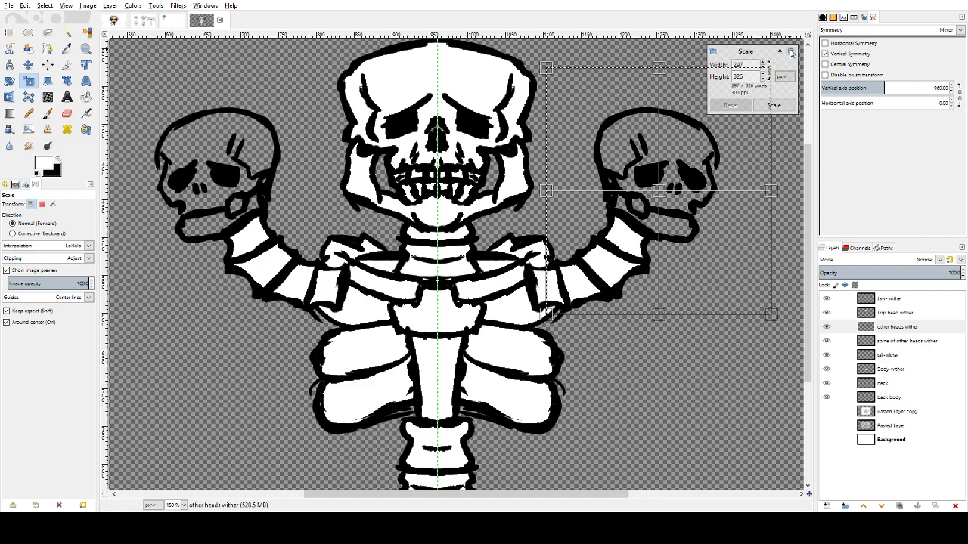
left_click(790, 51)
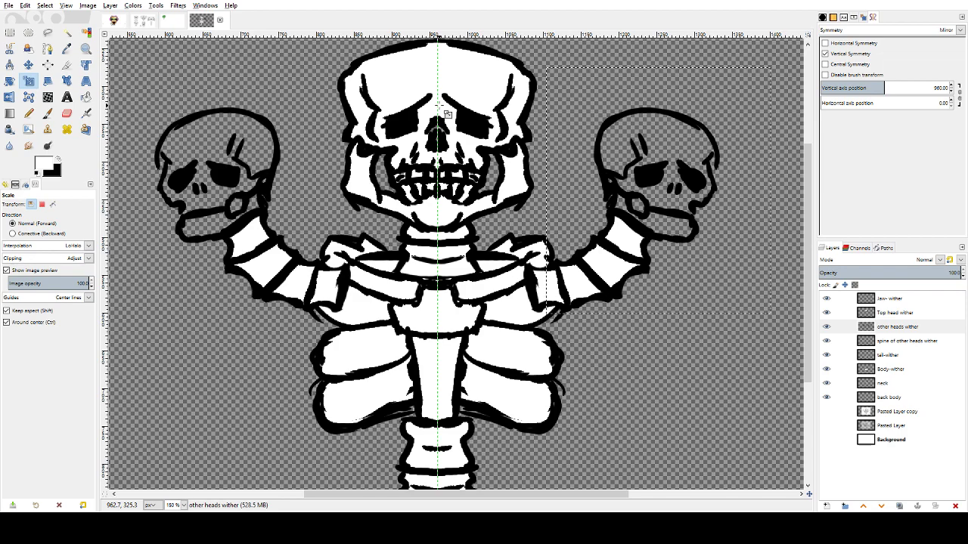
- In the mob sketches image, select the creeper with a rectangle about 417 × 508 px and set the vertical symmetry axis to 400
left_click(149, 24)
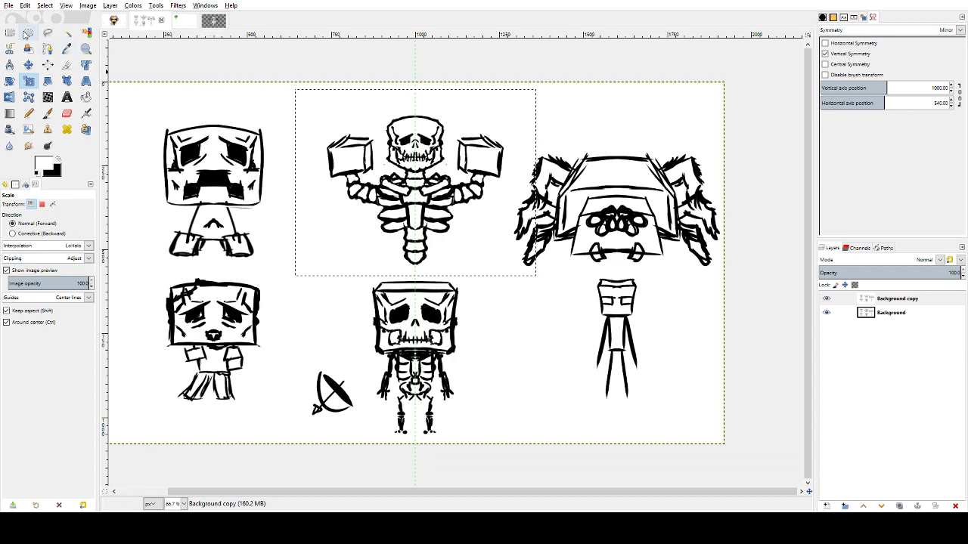
key("r")
mouse_move(143, 105)
left_mouse_down()
mouse_move(313, 279)
mouse_move(284, 276)
left_mouse_up()
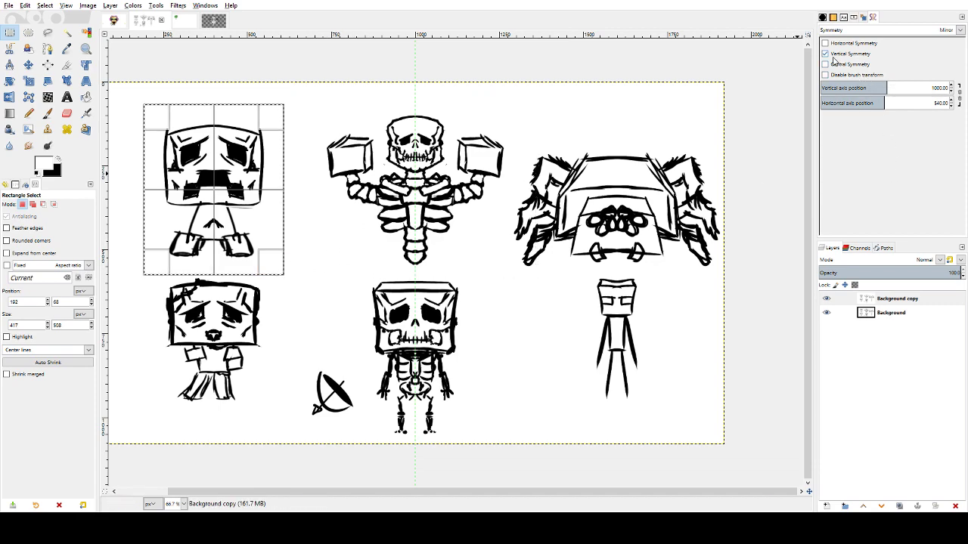
left_click(922, 89)
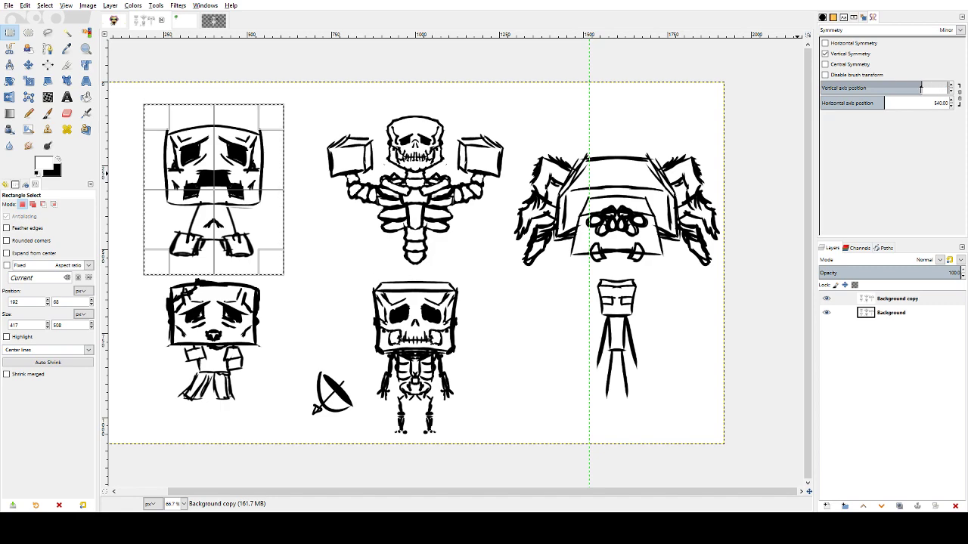
key("Return")
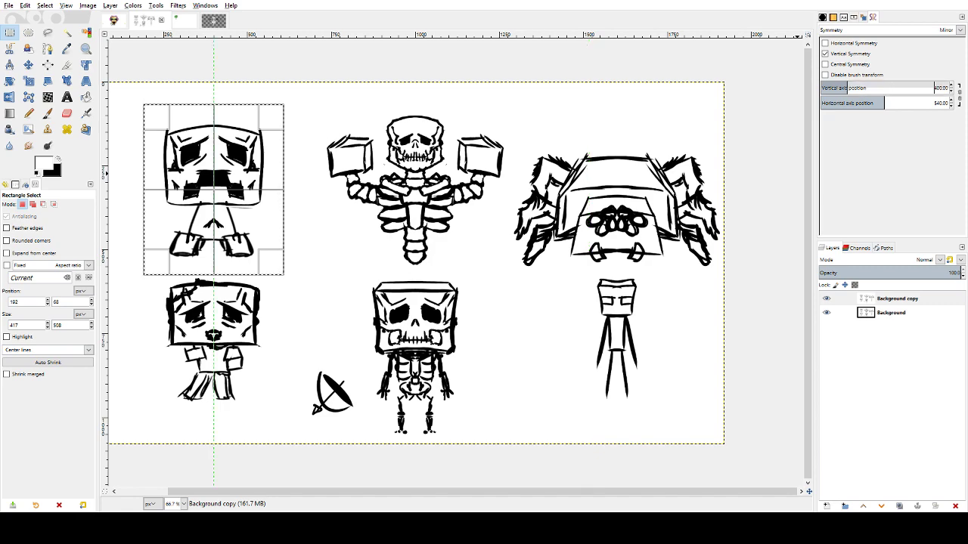
- Trim the rectangular selection around the creeper to about 414 × 495 px
left_click(243, 109)
left_click(254, 107)
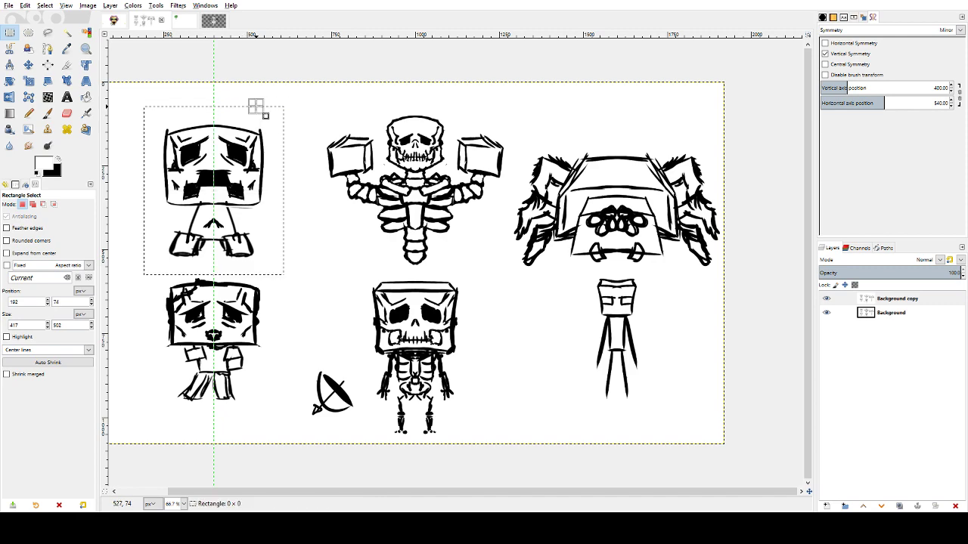
left_click_drag(250, 109, 266, 112)
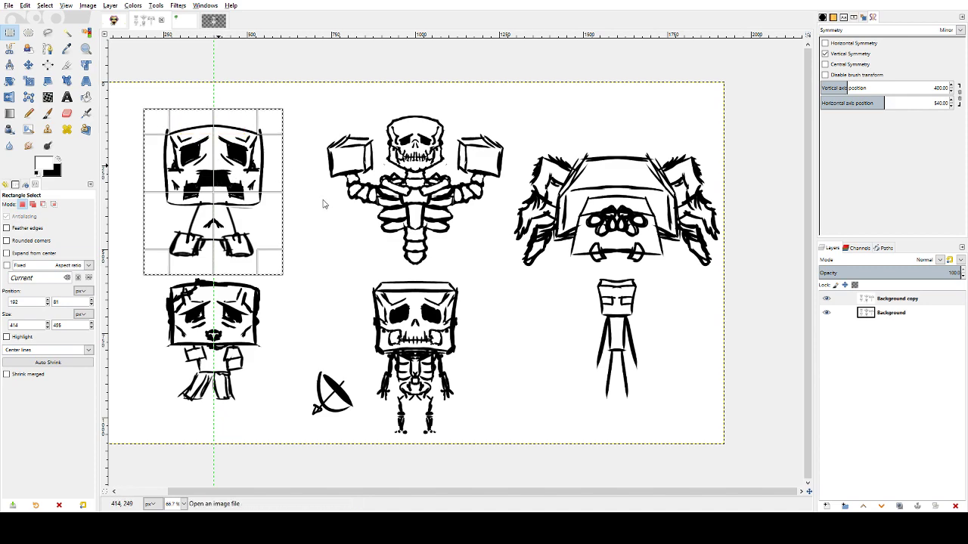
- Copy the selected creeper sketch, and save the wither image
key("ctrl+c")
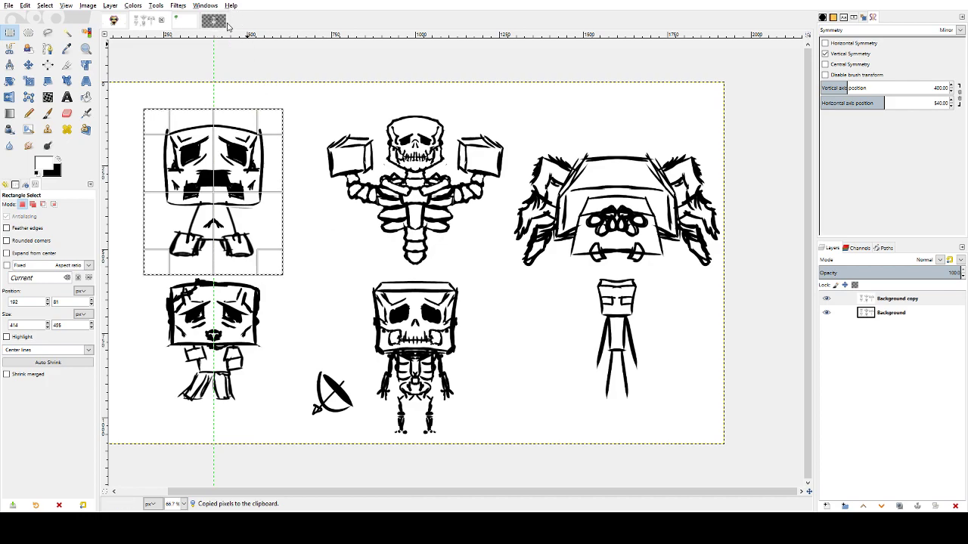
left_click(161, 21)
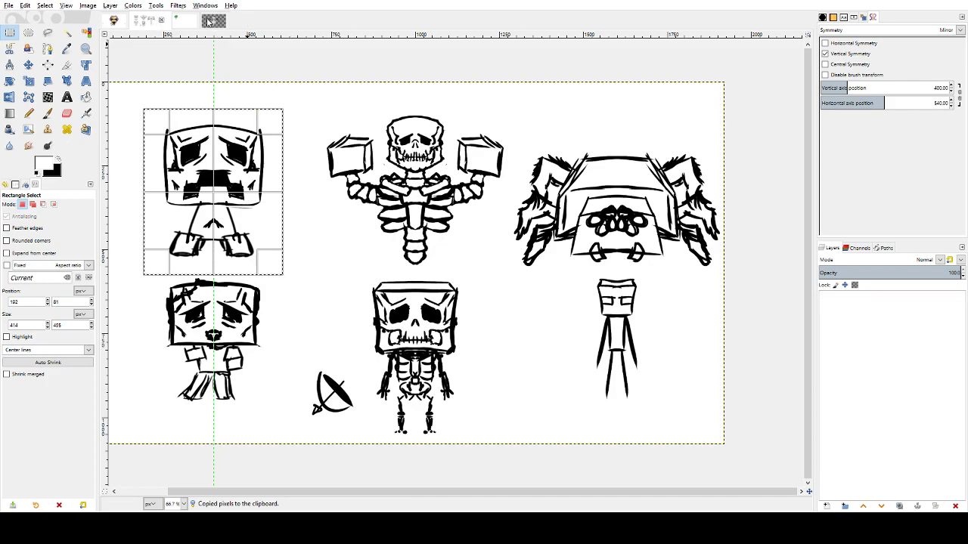
left_click(10, 6)
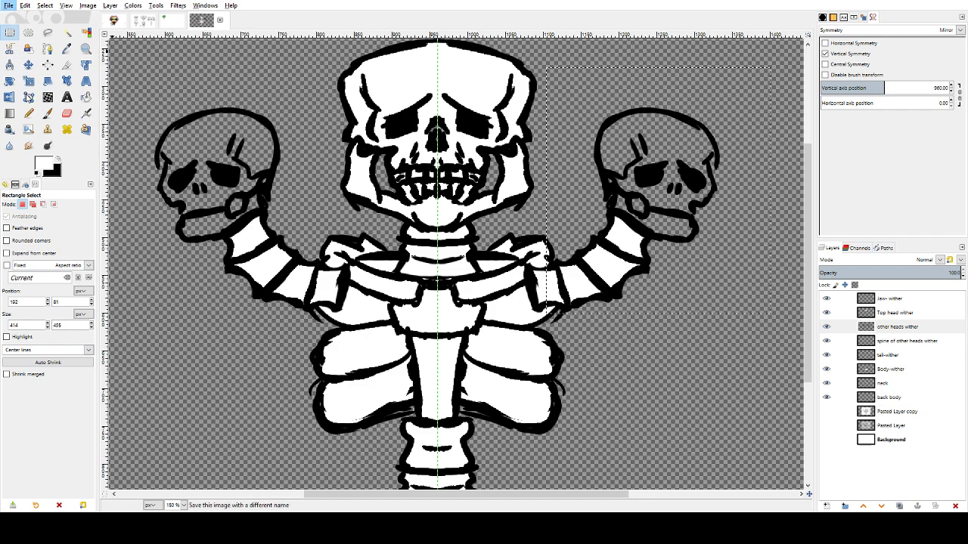
left_click(26, 97)
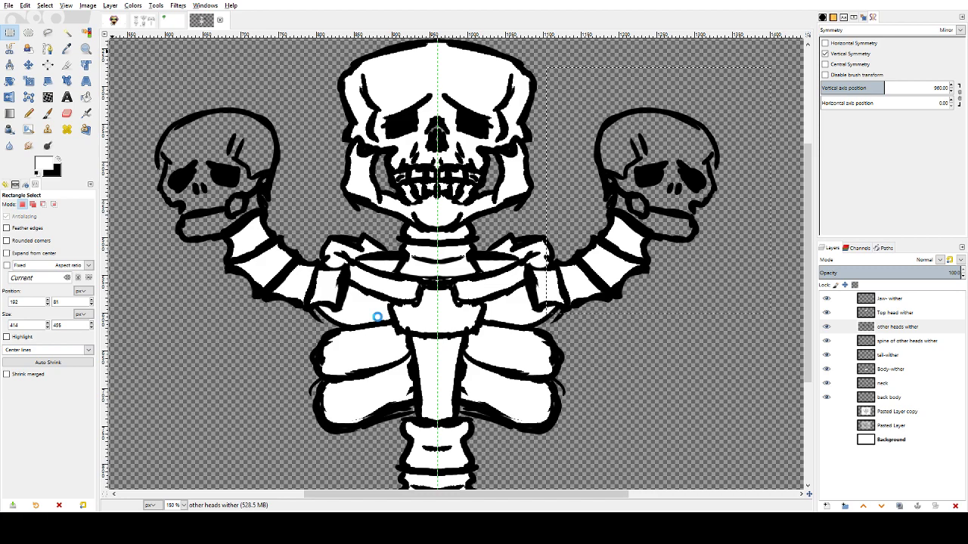
- Create a new image and bucket-fill its black background with white
key("ctrl+s")
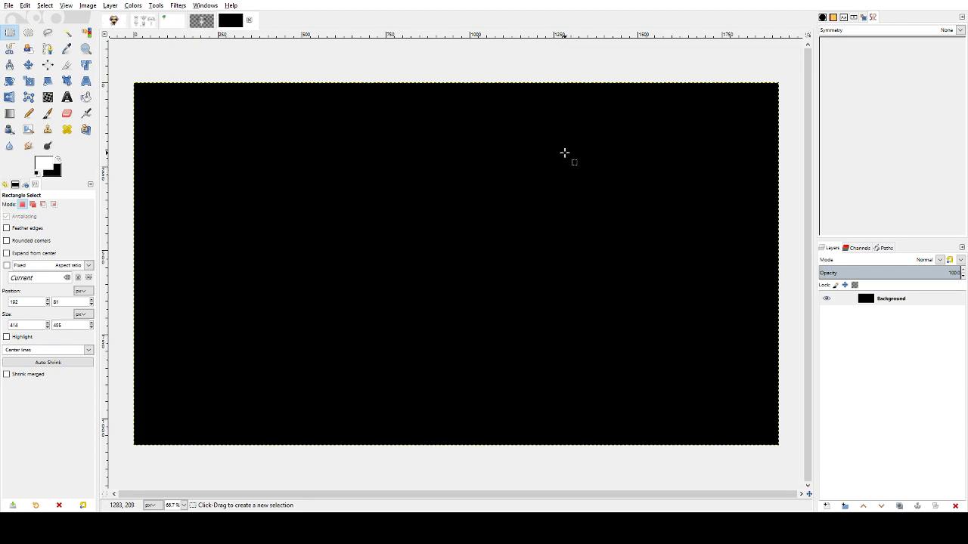
left_click(85, 98)
left_click(264, 211)
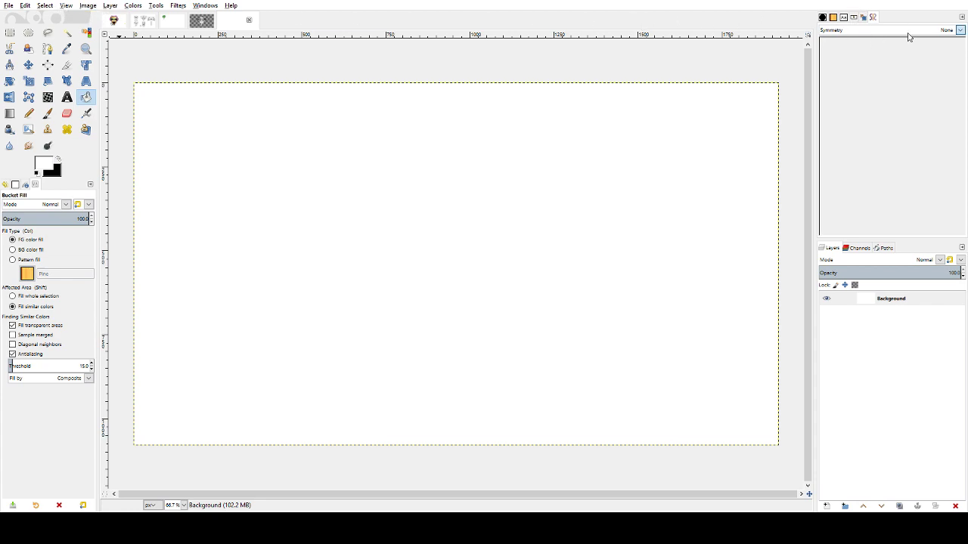
- Enable vertical mirror symmetry with the axis at 960, and paste the copied creeper sketch into the new image
left_click(883, 61)
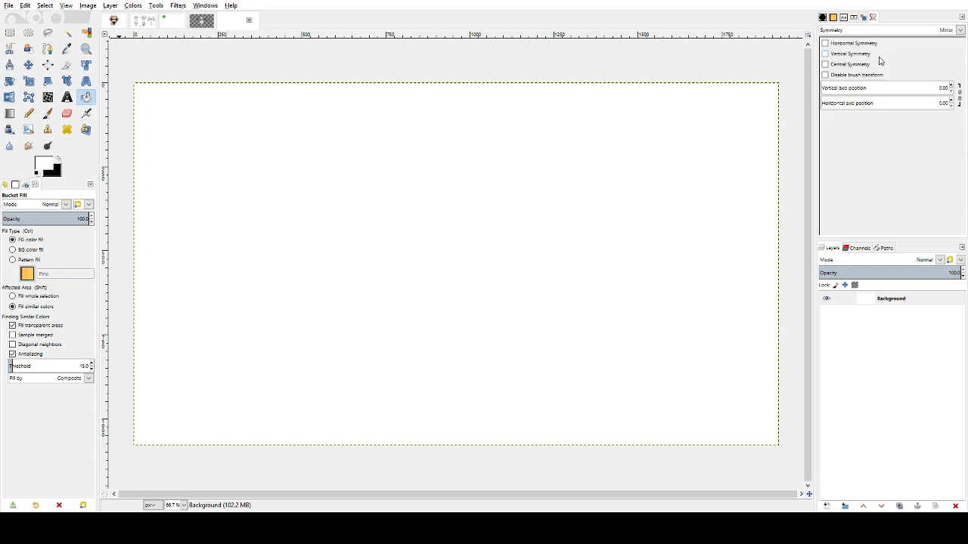
left_click(842, 56)
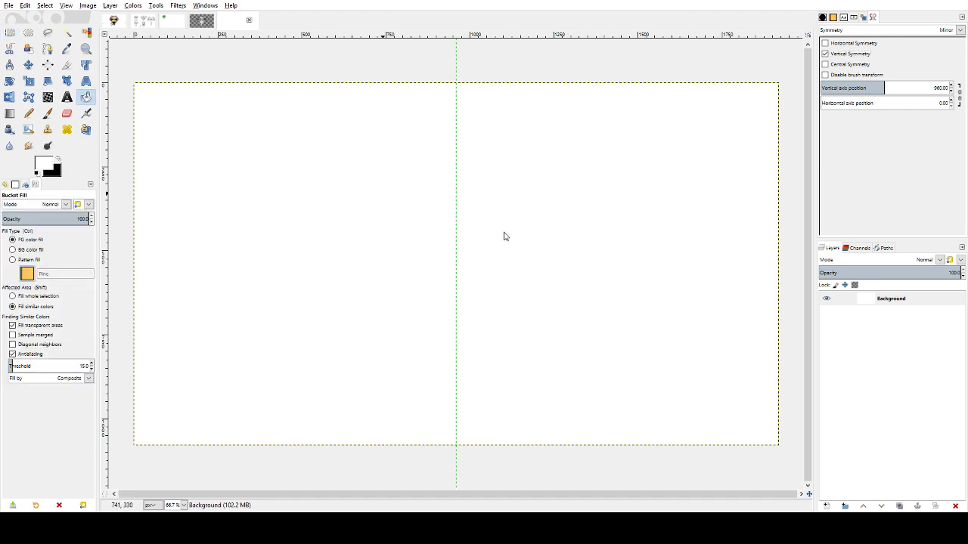
key("ctrl+v")
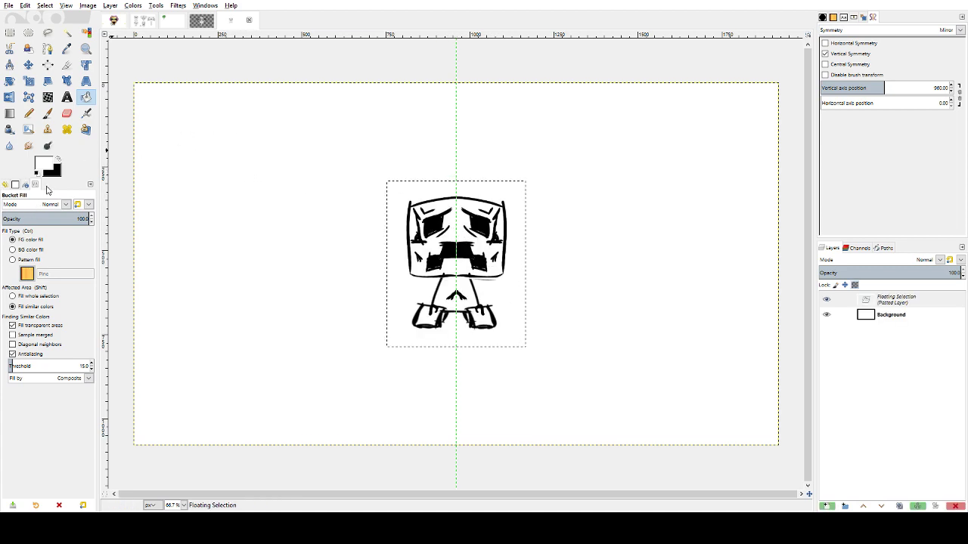
- Pick the Background layer with Align, and move the pasted creeper up and to the left of the symmetry axis
left_click(46, 65)
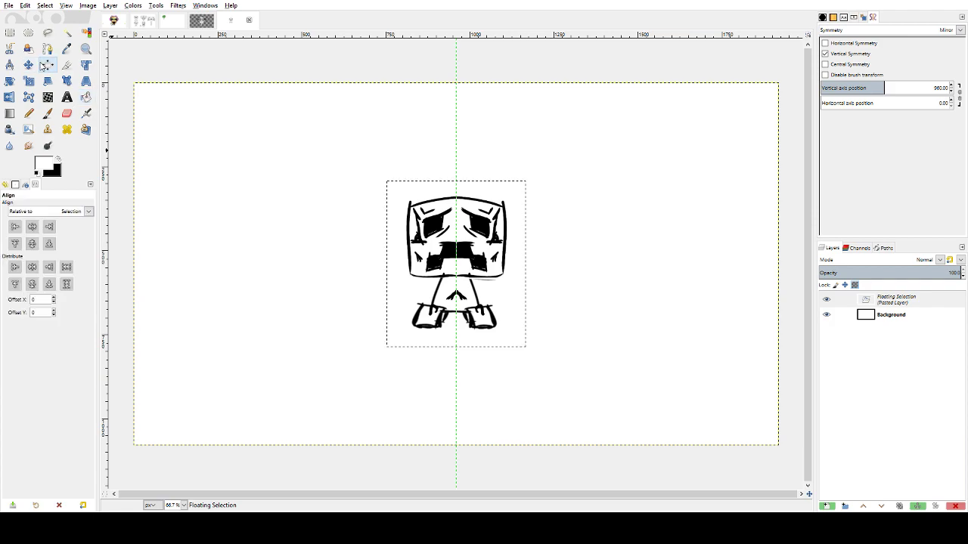
left_click(246, 208)
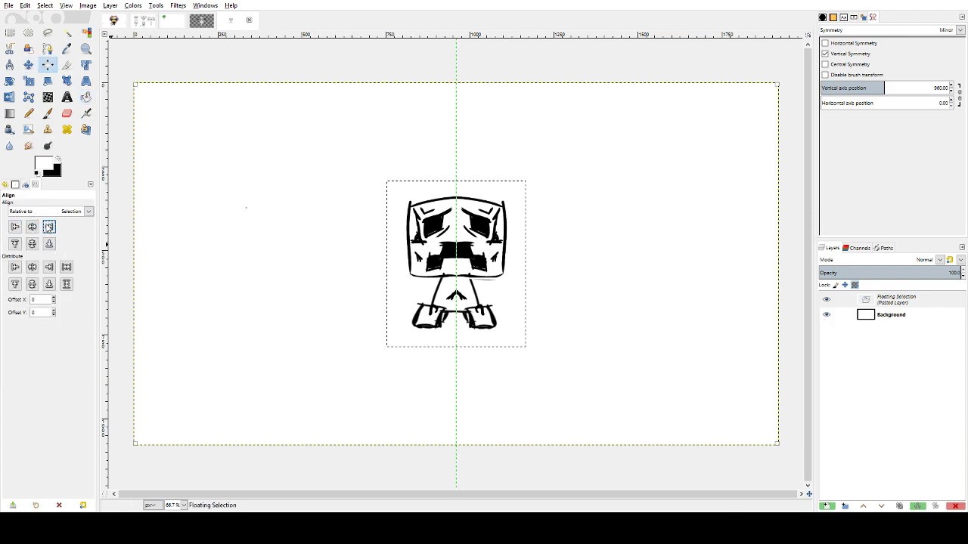
left_click(28, 65)
left_click_drag(413, 189, 333, 169)
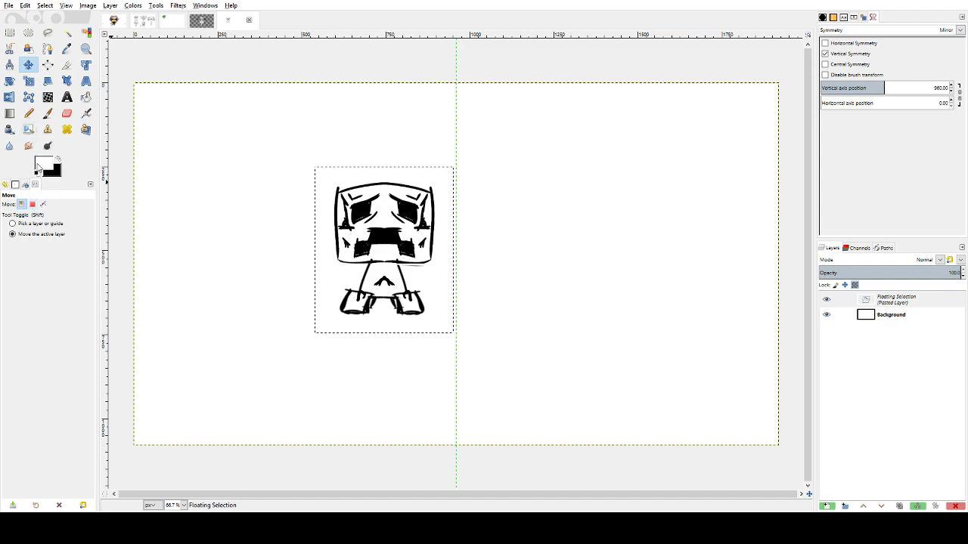
- Try to center the pasted creeper with Align, switching the reference between Selection, Active layer and First item
left_click(48, 65)
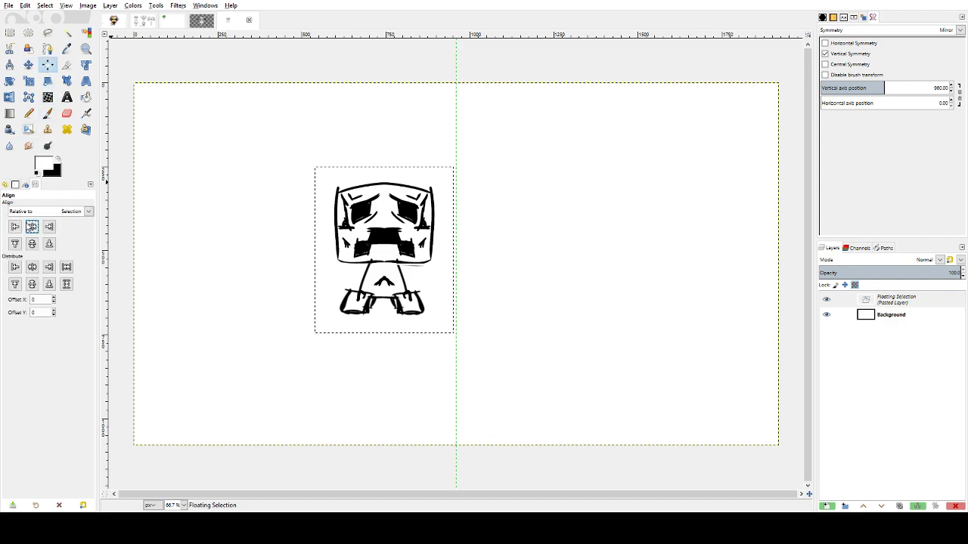
left_click(32, 245)
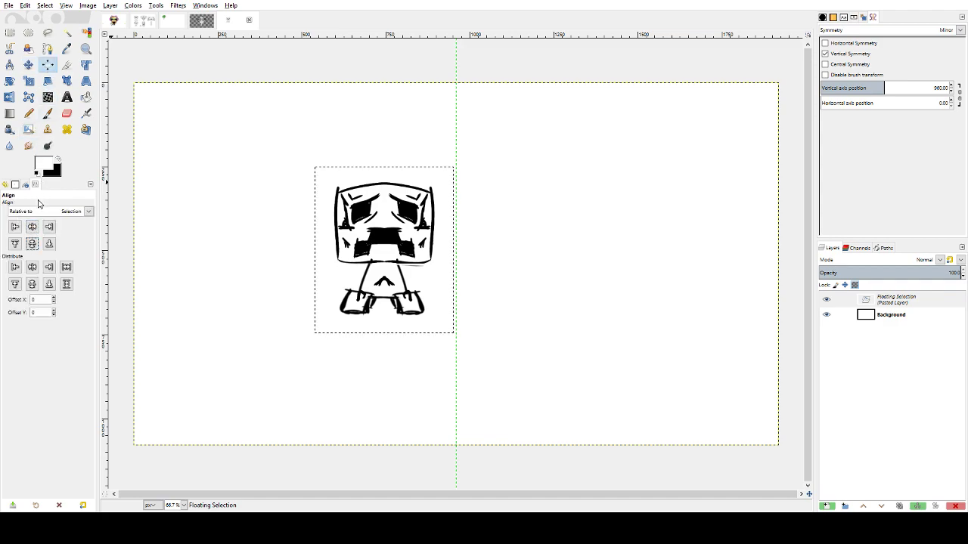
left_click_drag(90, 211, 90, 212)
left_click(89, 213)
left_click(74, 255)
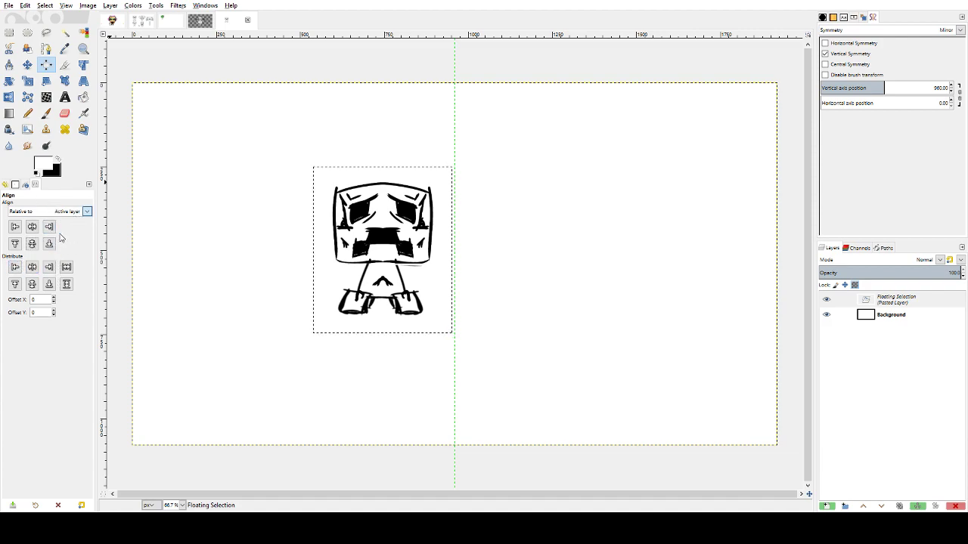
left_click(64, 228)
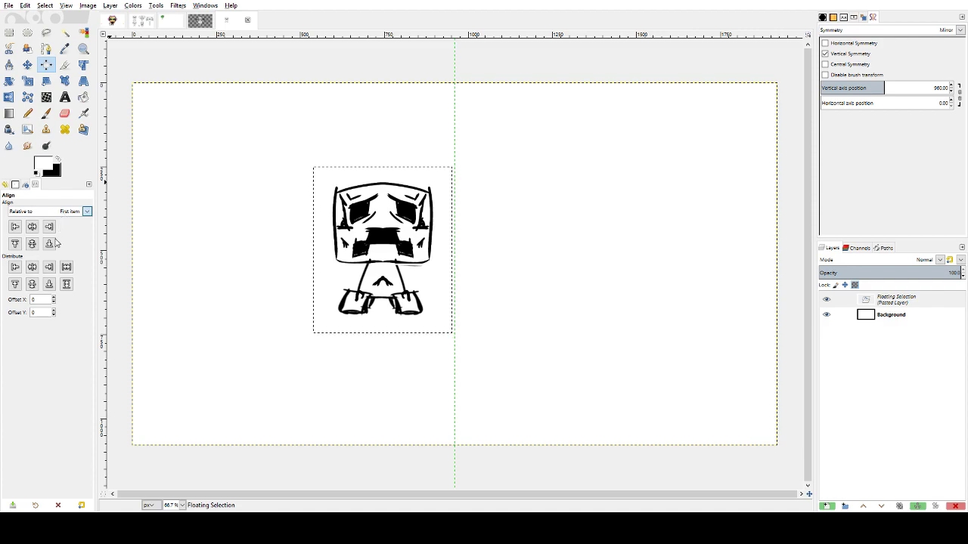
left_click(53, 245)
left_click(31, 247)
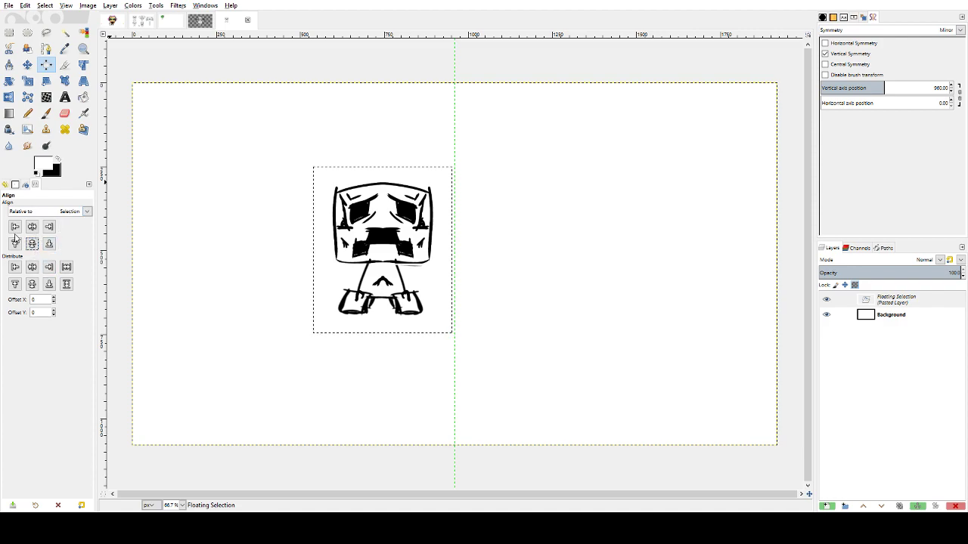
left_click_drag(364, 184, 408, 165)
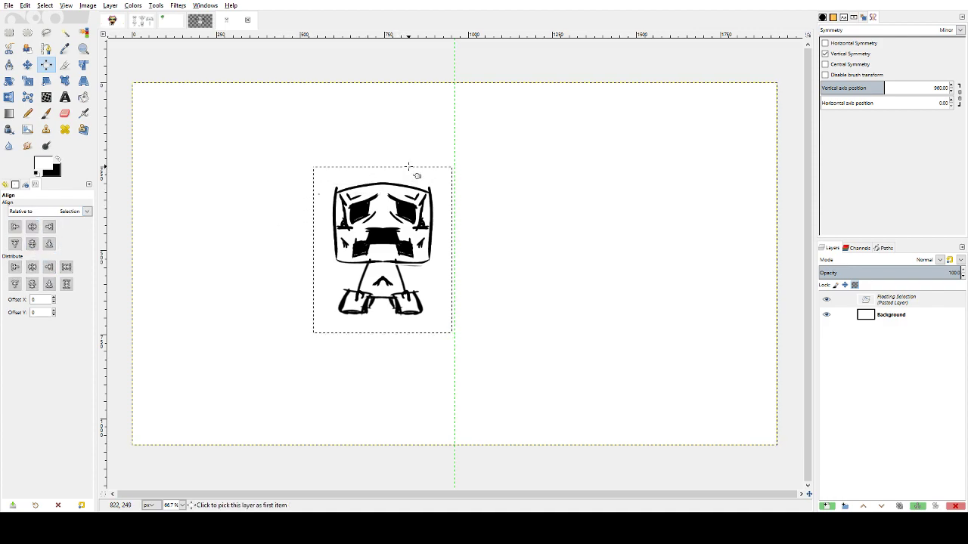
- Move the creeper back near the symmetry axis, and try to align it with the reference set to Active layer
left_click(27, 65)
left_click_drag(326, 173, 389, 177)
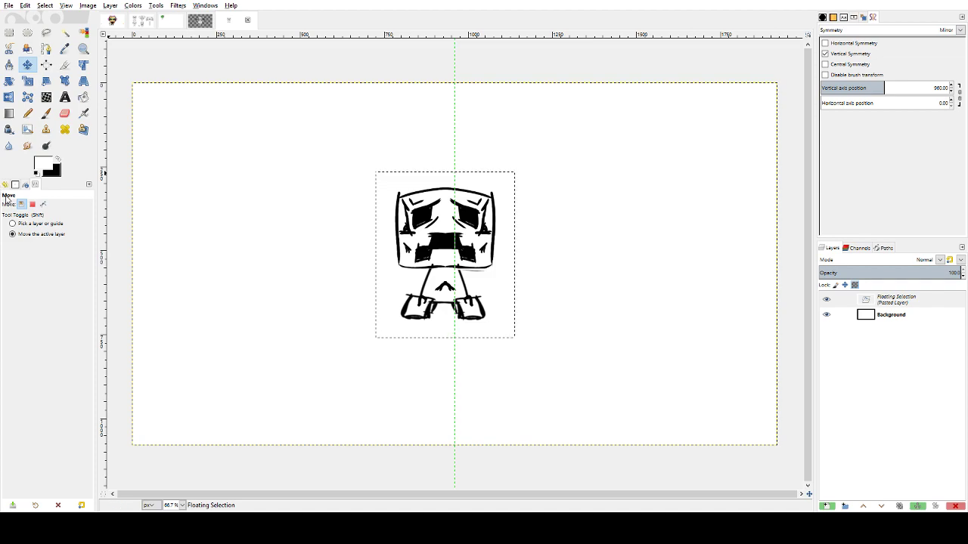
left_click(46, 65)
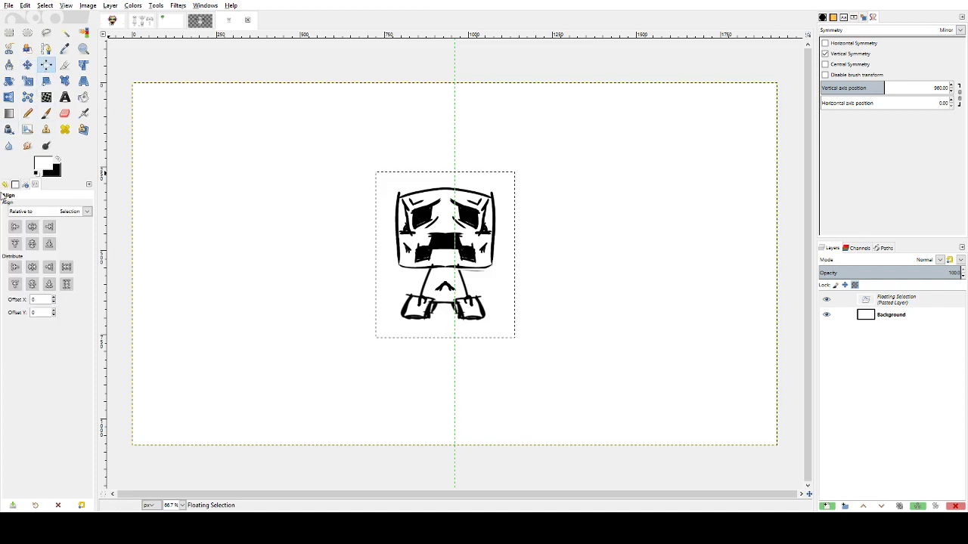
left_click(34, 248)
left_click(49, 214)
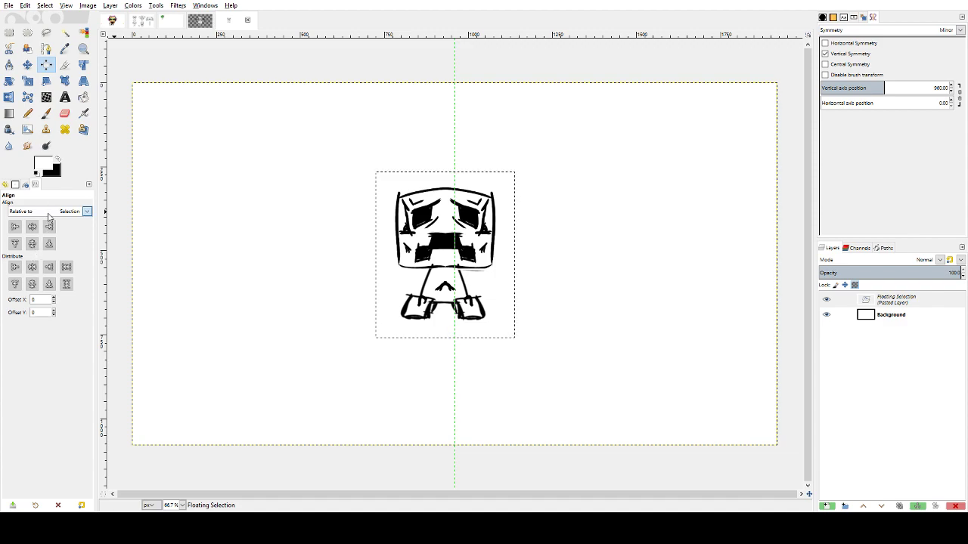
left_click(47, 254)
left_click(329, 217)
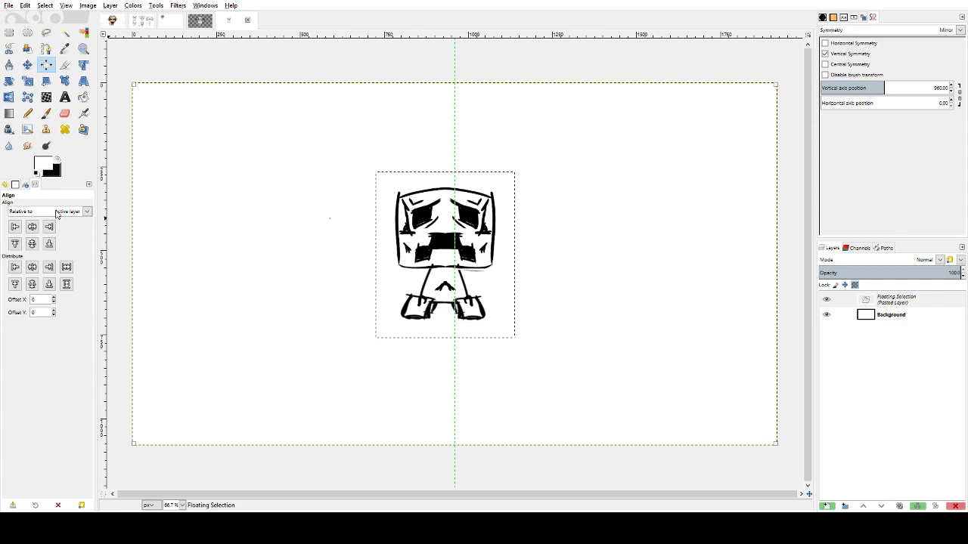
- Pick the floating creeper and align its center horizontally and vertically, with the reference set to Selection
left_click(492, 246)
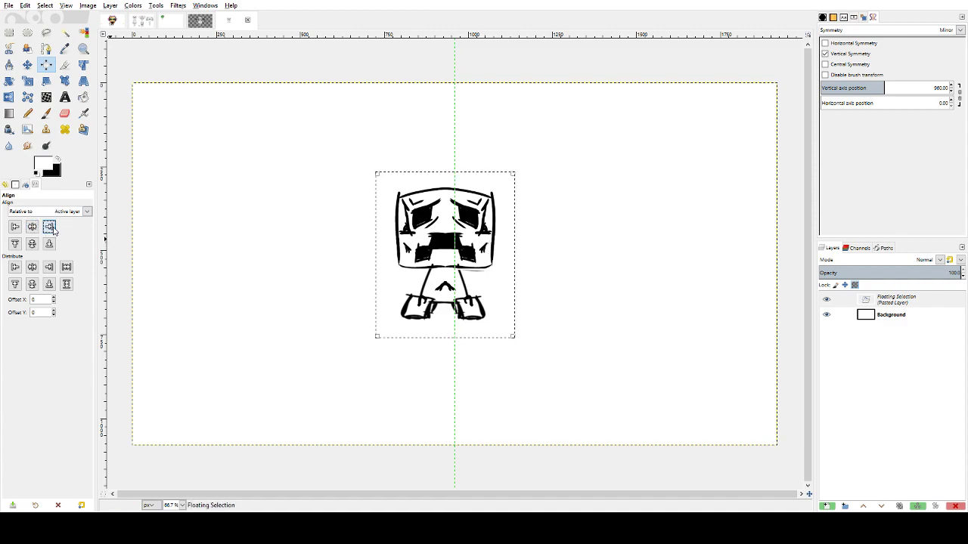
left_click(86, 214)
left_click(31, 249)
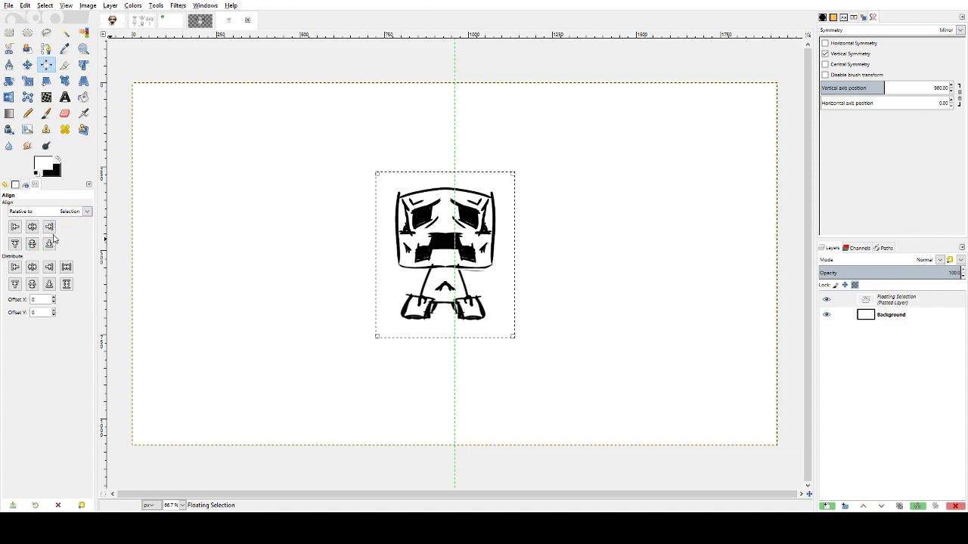
left_click(49, 227)
left_click(15, 227)
left_click(32, 227)
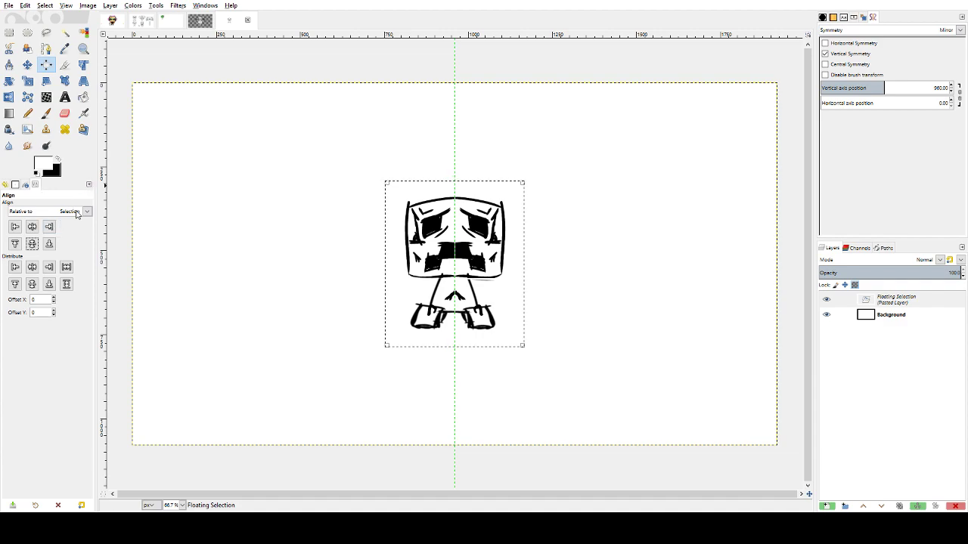
- Enlarge the pasted creeper proportionally around its center to 644 × 770 px with Scale
key("r")
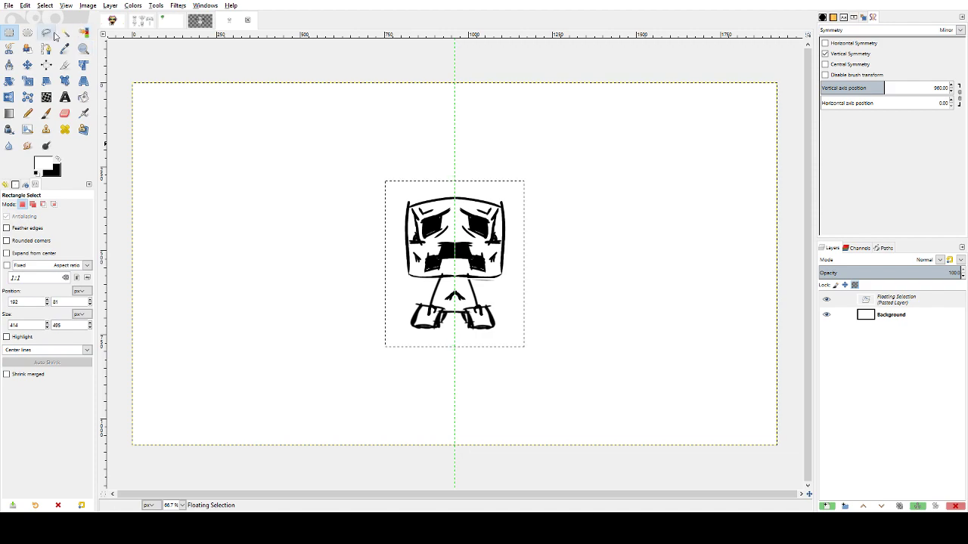
left_click(28, 81)
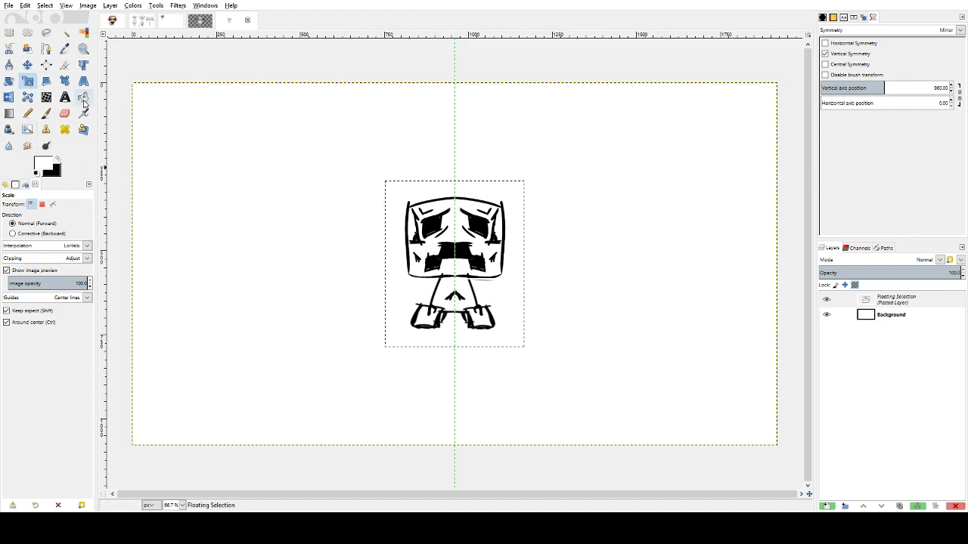
left_click_drag(488, 190, 562, 137)
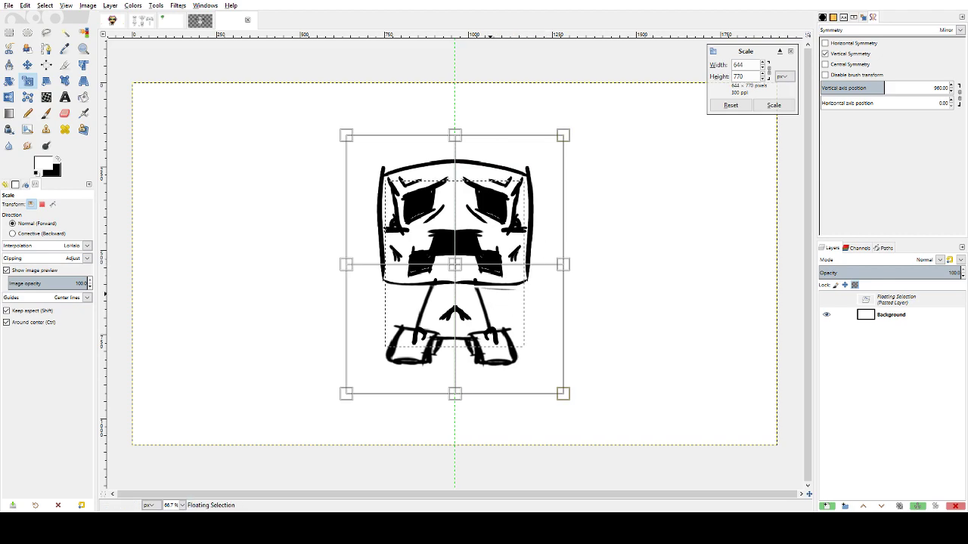
left_click(46, 65)
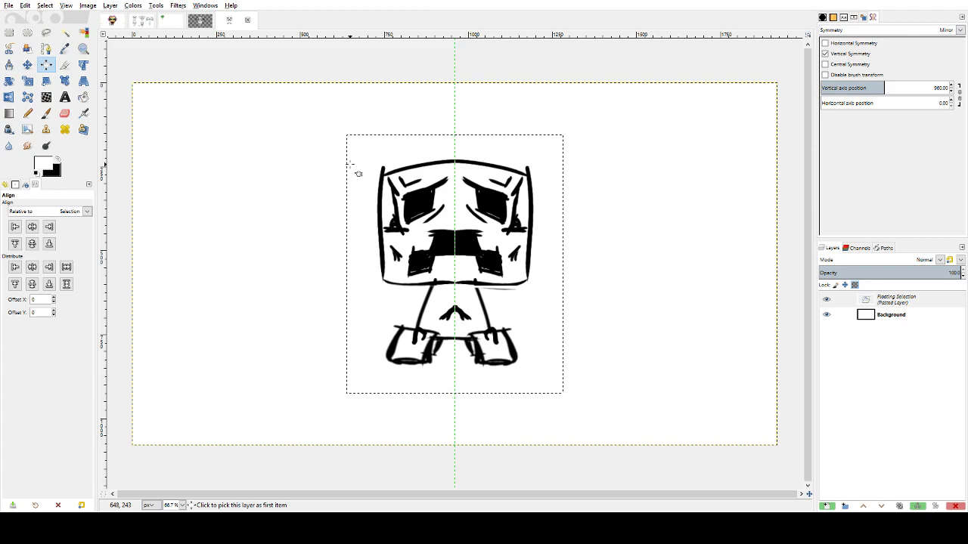
- Scale the enlarged creeper slightly down to 643 × 767 px, and activate the Align tool
key("shift+s")
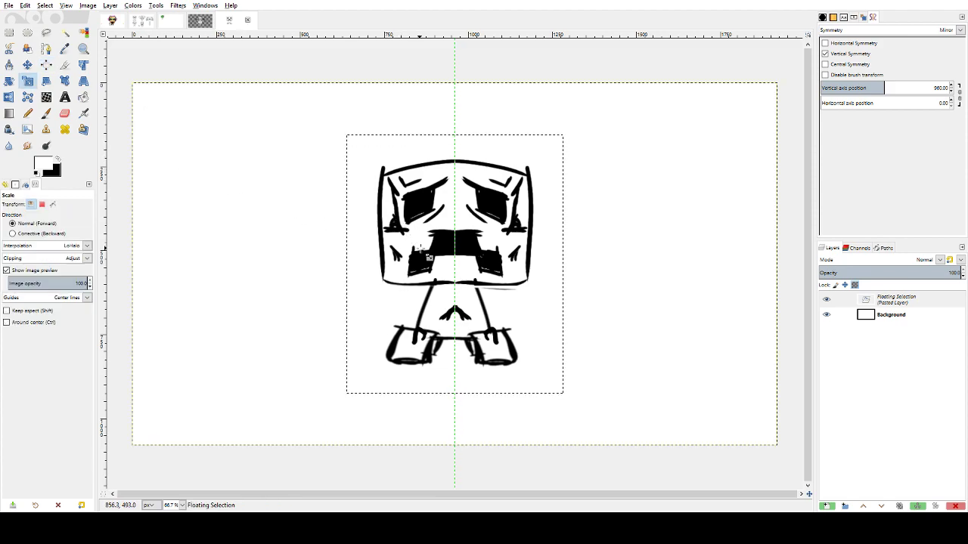
left_click(265, 203)
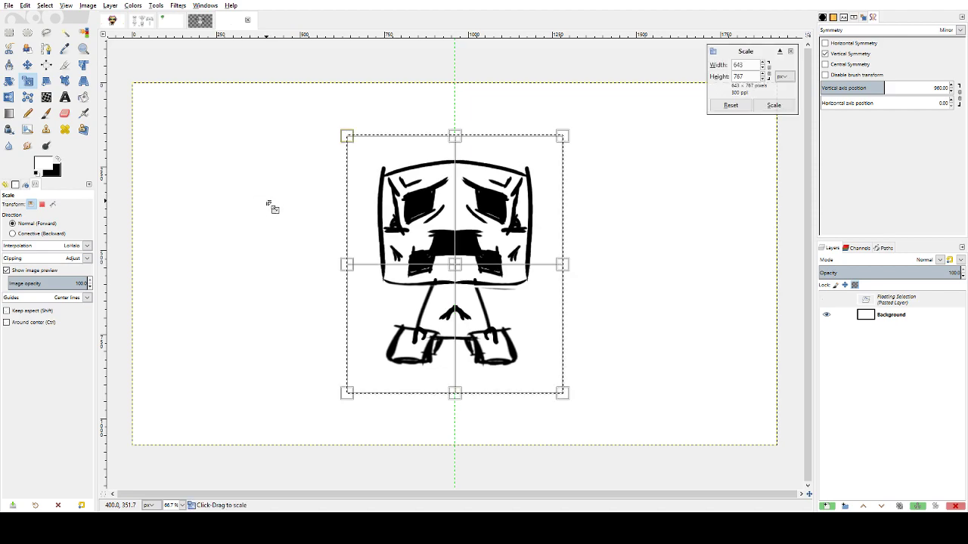
key("r")
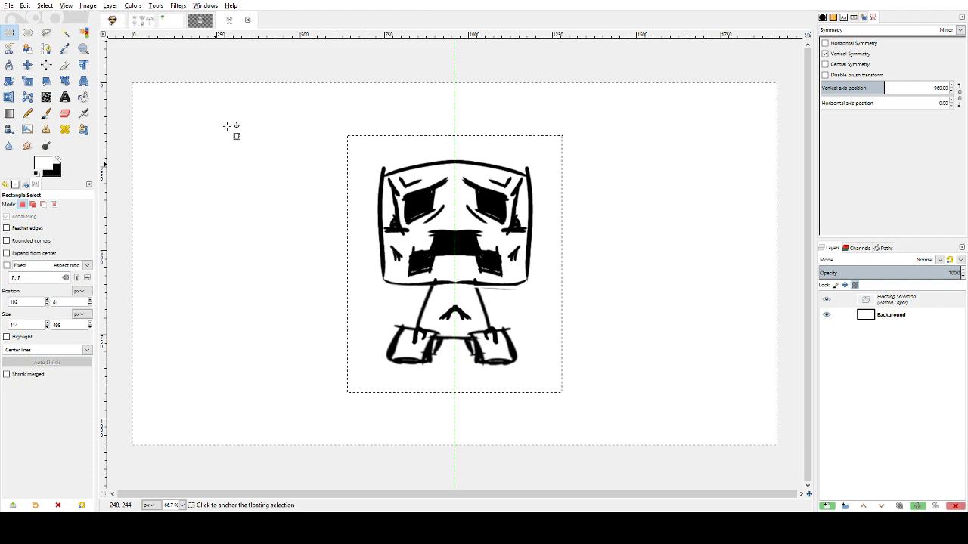
key("q")
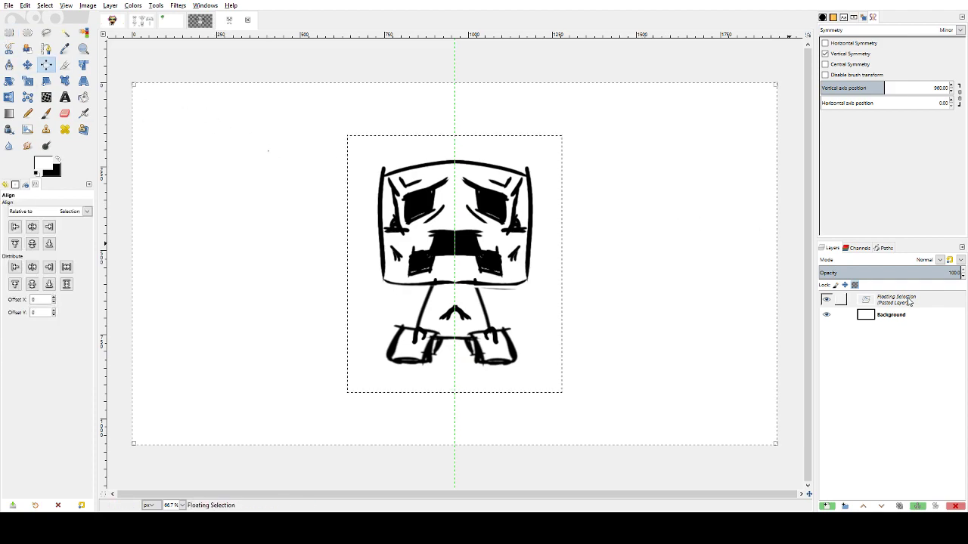
- Convert the floating pasted sketch into its own layer
left_click(907, 304)
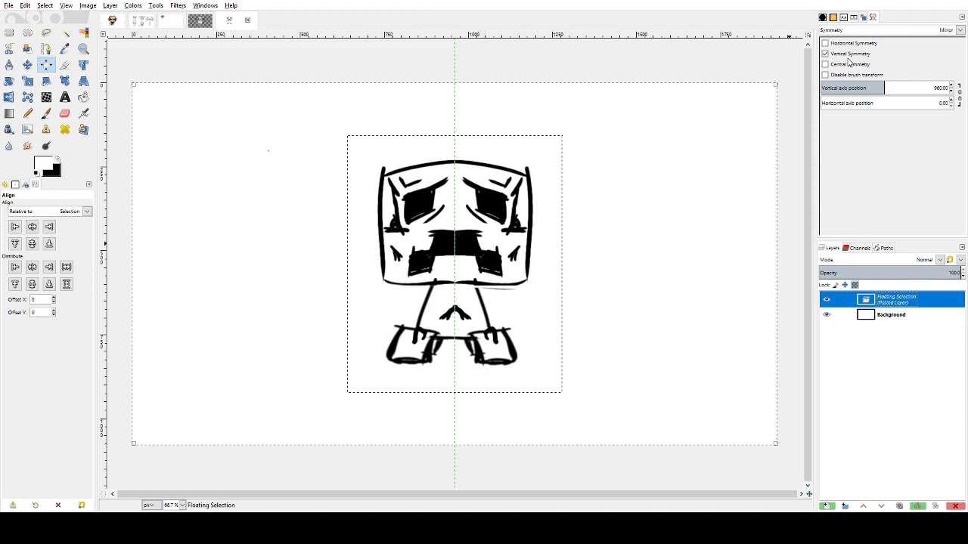
key("ctrl+shift+n")
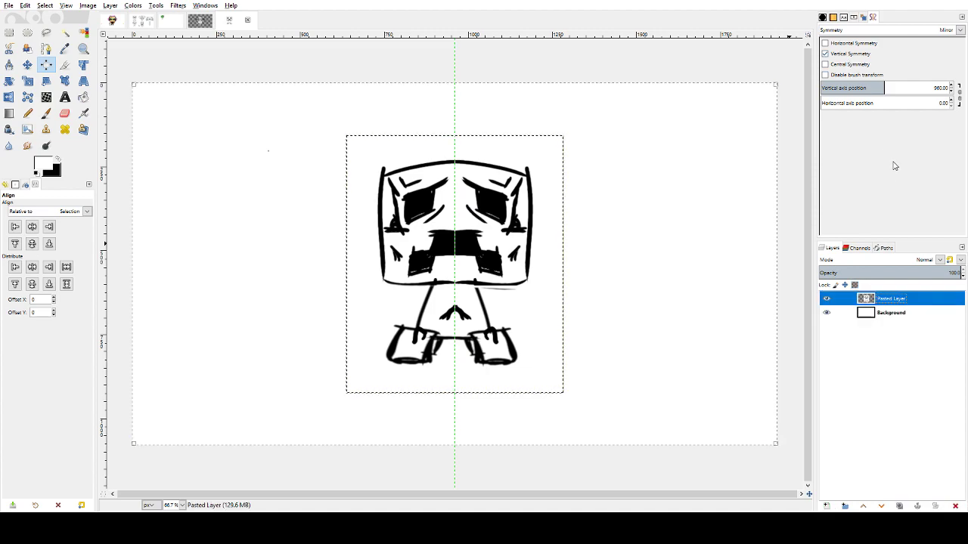
left_click(587, 133)
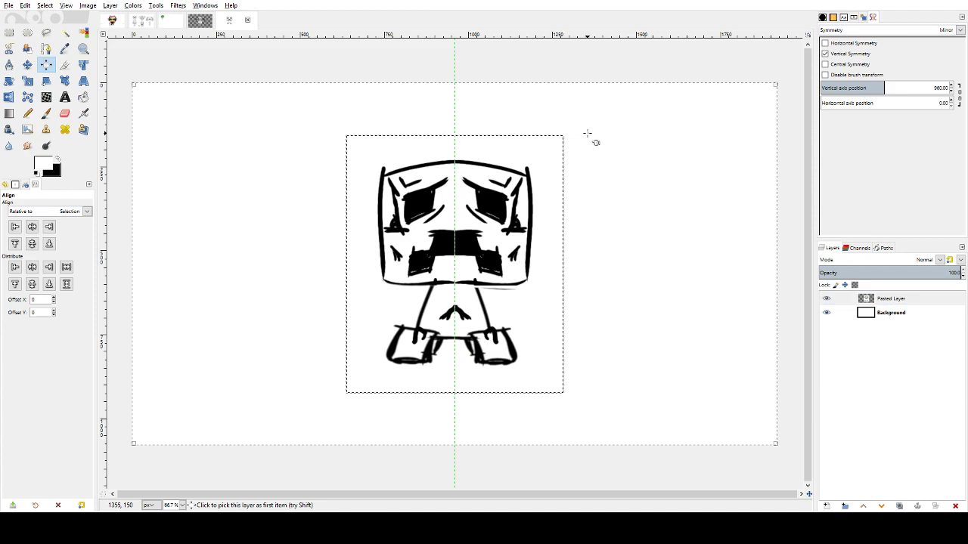
key("p")
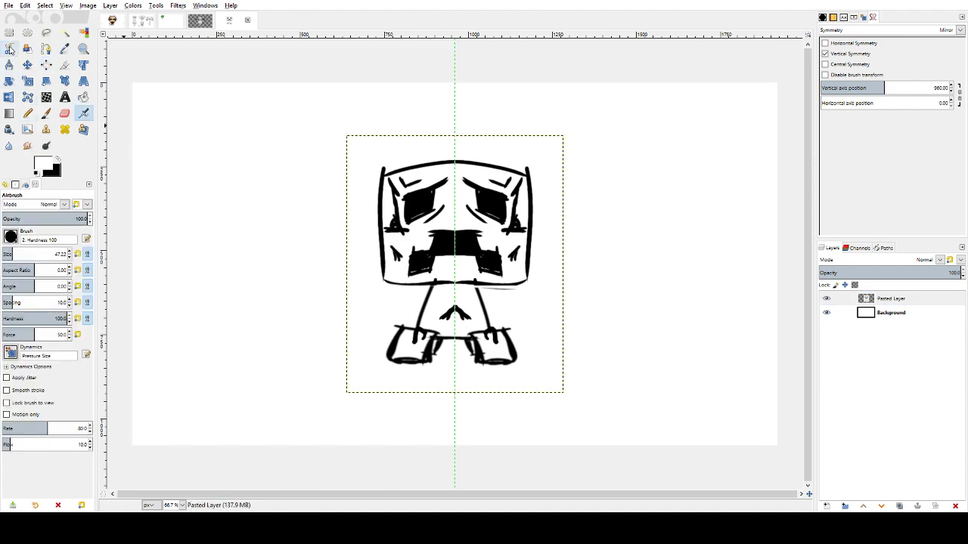
key("r")
left_click_drag(208, 106, 279, 190)
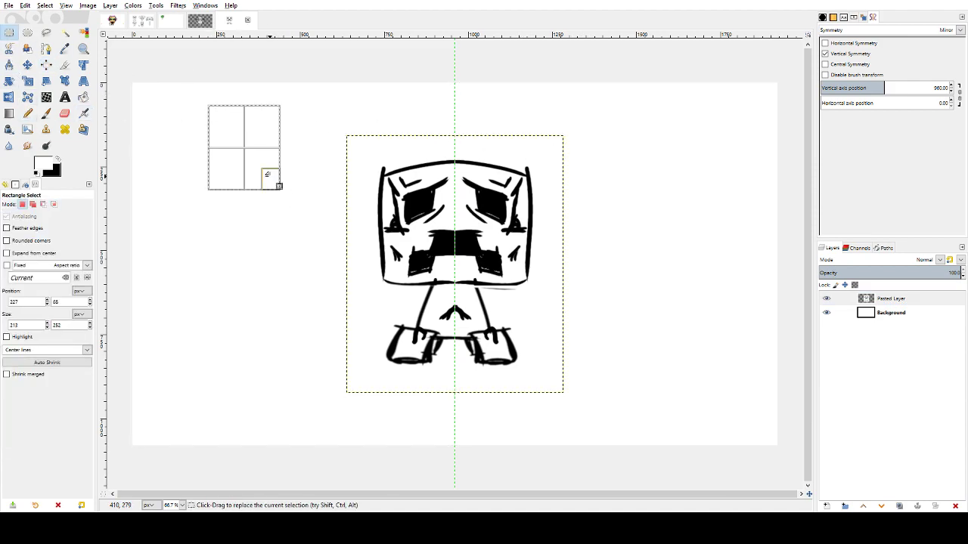
left_click(169, 150)
left_click(272, 159)
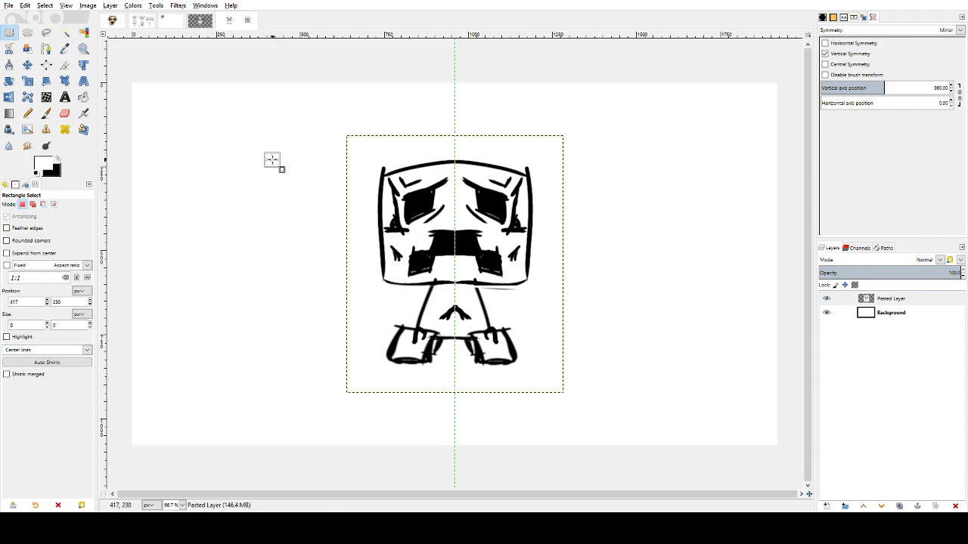
left_click_drag(386, 142, 373, 186)
left_click(372, 142)
left_click(372, 142)
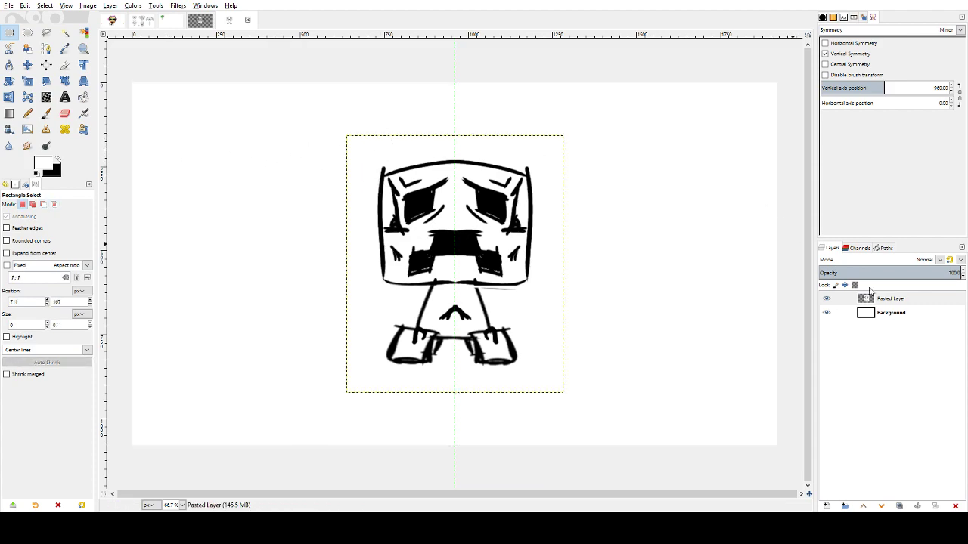
- Look through the recent documents, fonts, brushes, symmetry and paint dynamics settings, and the image's channels and paths
left_click(890, 313)
left_click(893, 298)
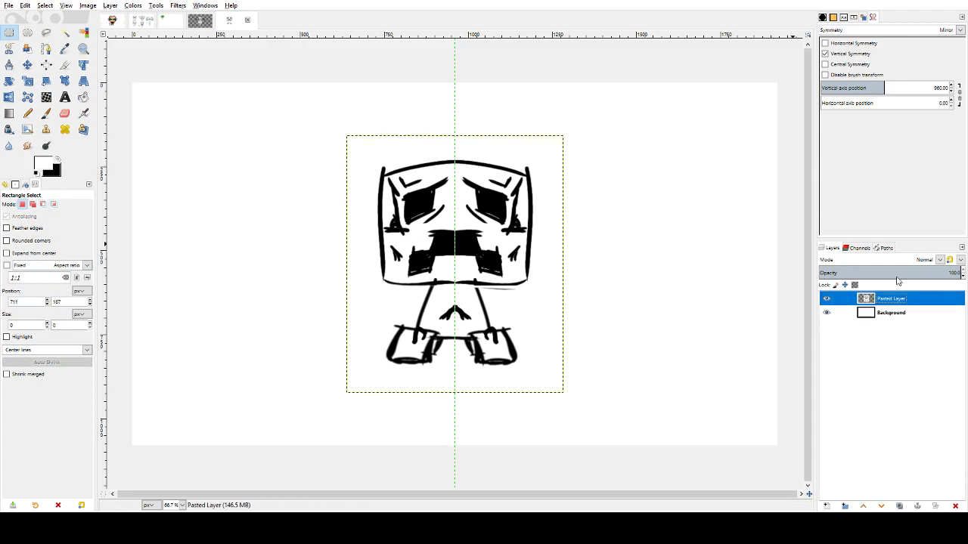
left_click(863, 17)
left_click(859, 19)
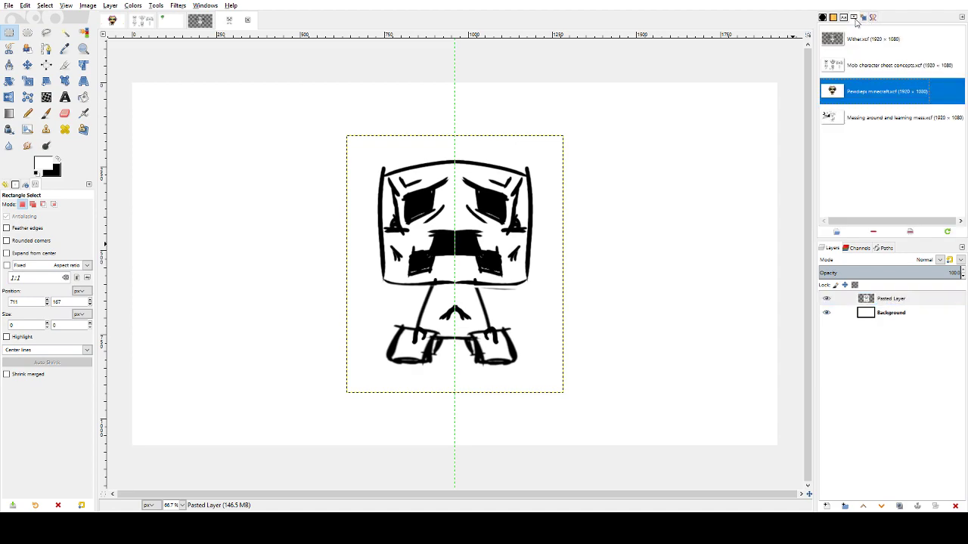
left_click(844, 18)
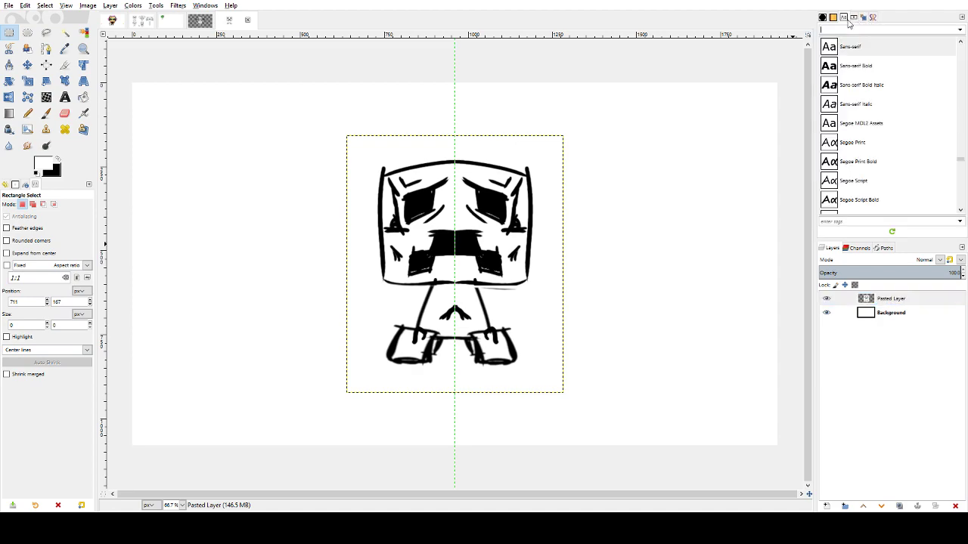
left_click(834, 17)
left_click(824, 18)
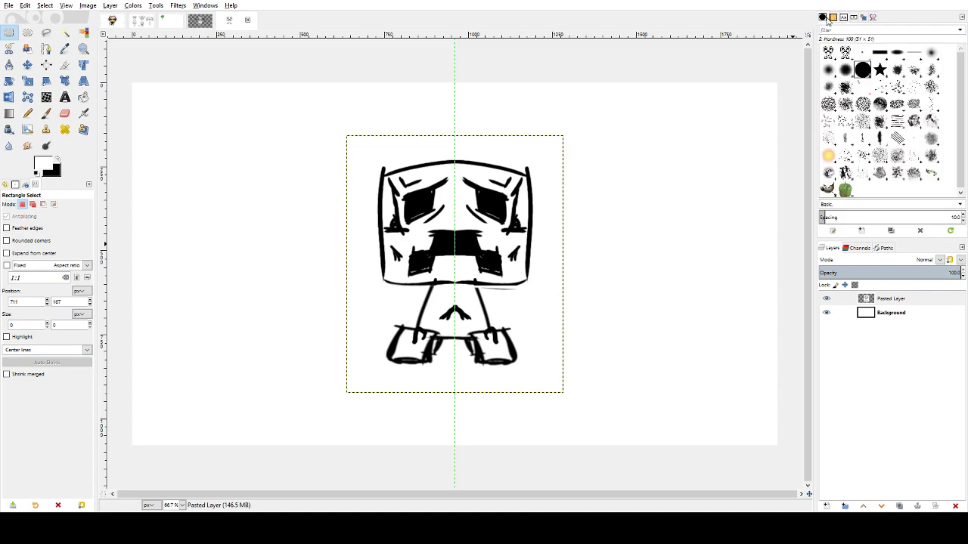
left_click(844, 17)
left_click(853, 18)
left_click(873, 18)
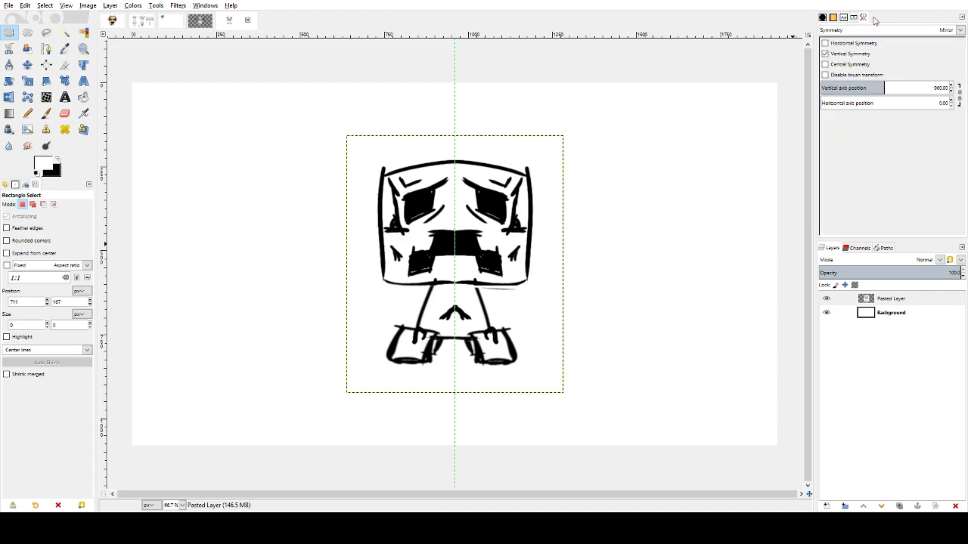
mouse_move(882, 19)
left_mouse_down()
mouse_move(950, 25)
mouse_move(941, 24)
left_mouse_up()
left_click(866, 253)
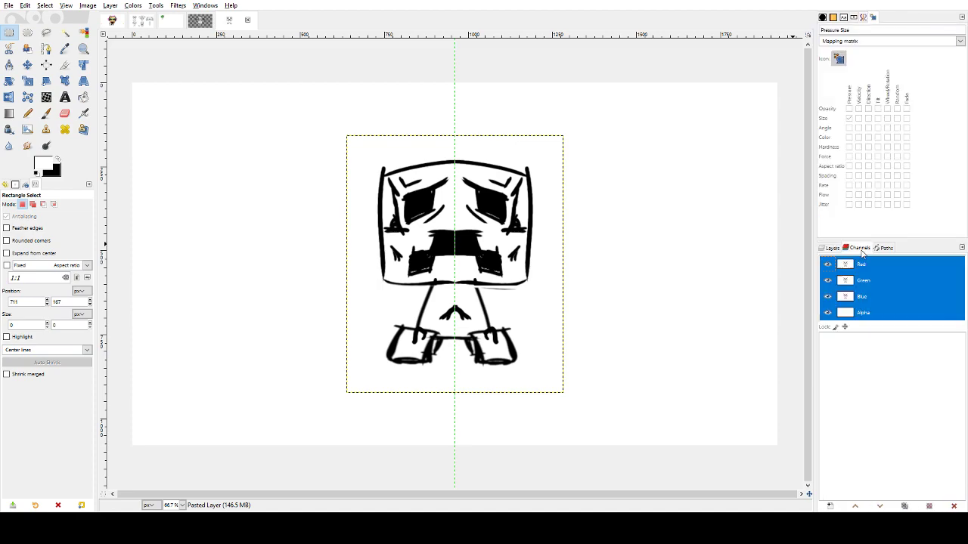
left_click(881, 252)
left_click(861, 252)
left_click(827, 251)
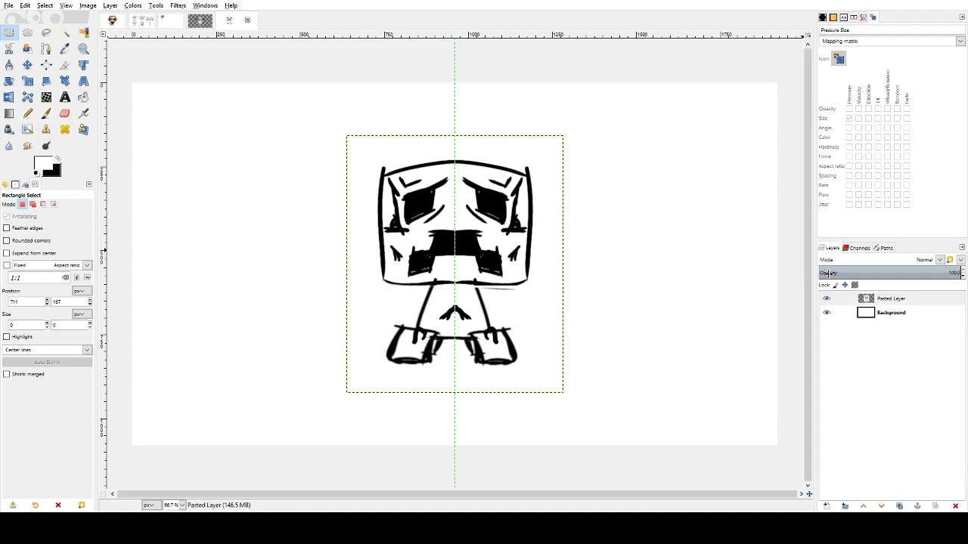
double_click(895, 300)
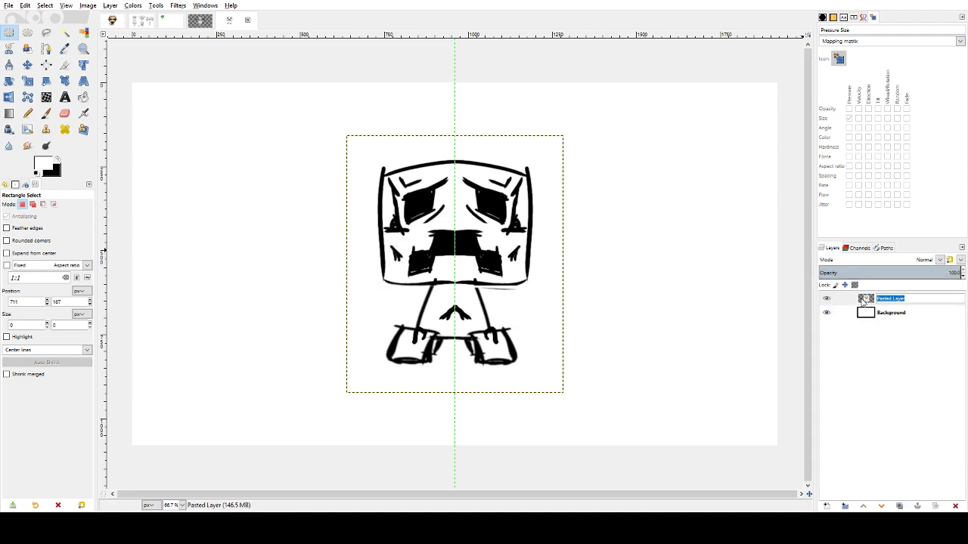
left_click(865, 299)
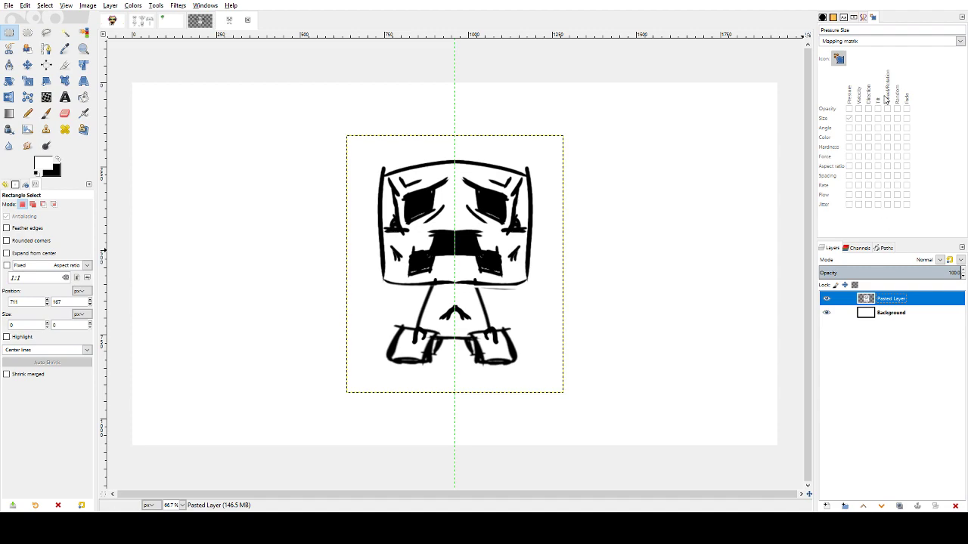
left_click(533, 138)
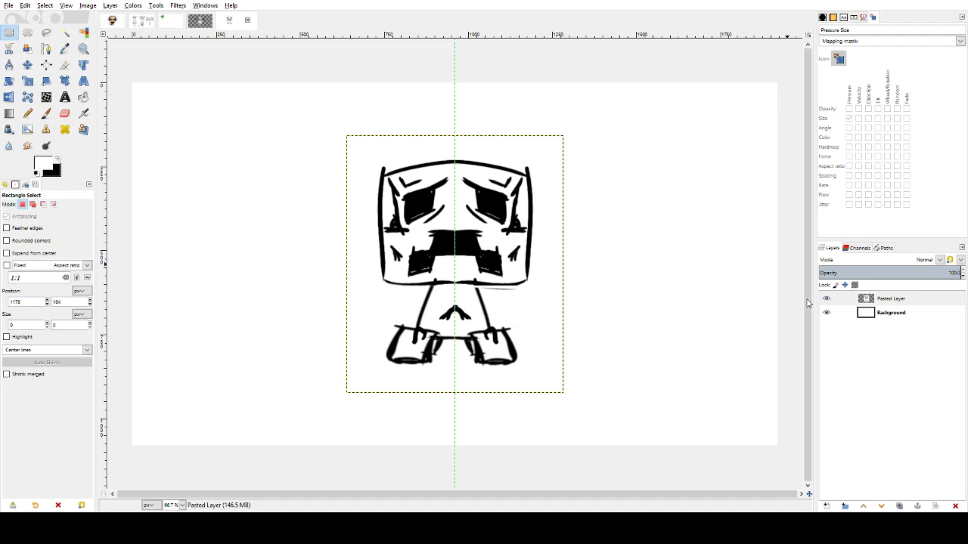
- Add a new layer named "head - creeper" and ready the Paintbrush with black as the foreground colour
key("Return")
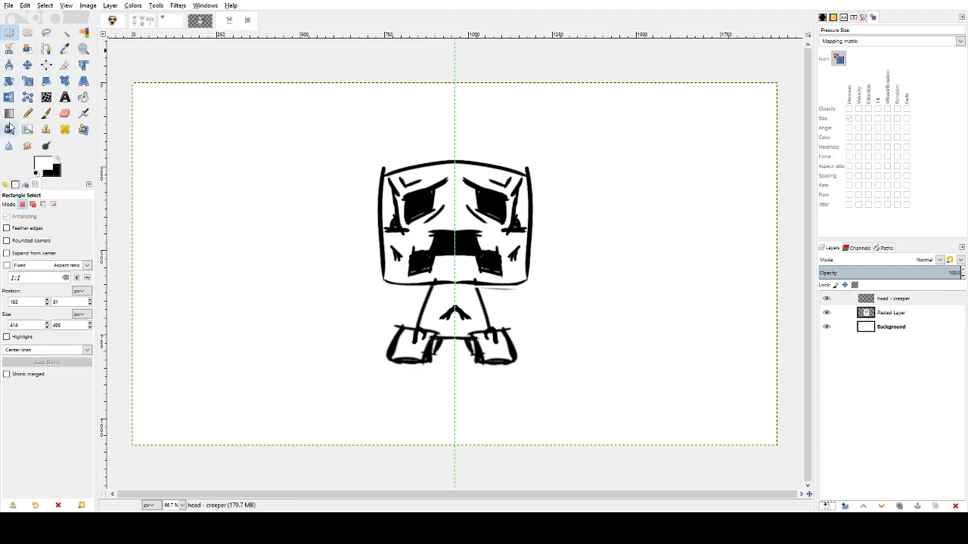
left_click(46, 113)
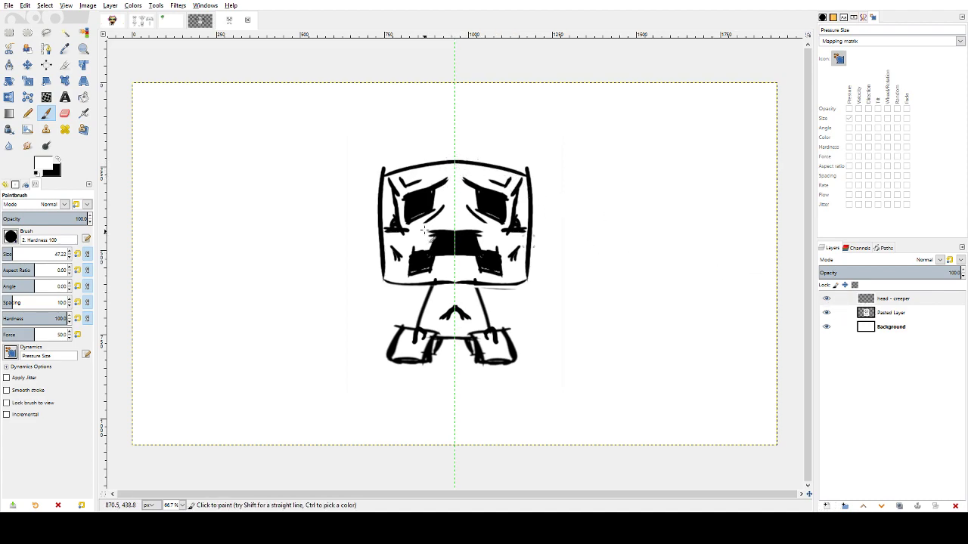
left_click(59, 159)
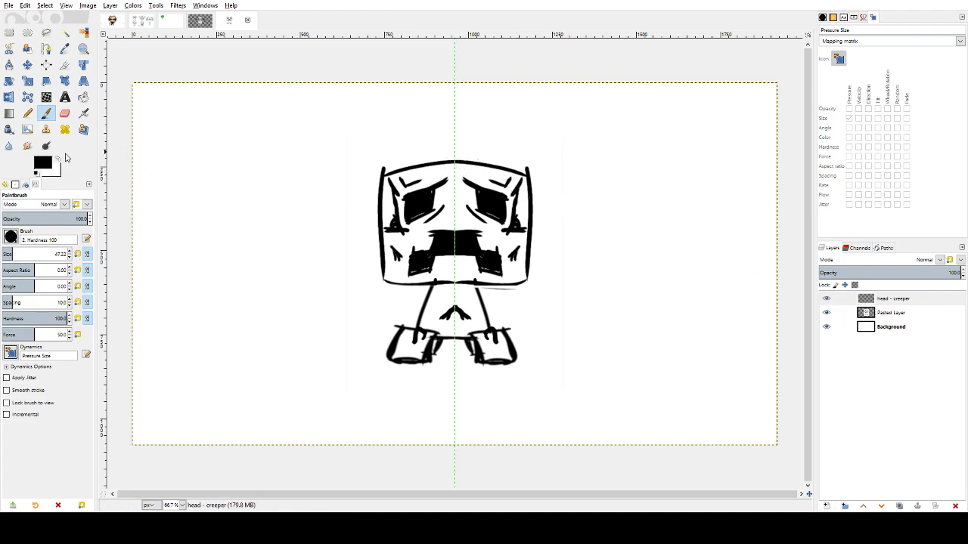
- Fade the pasted sketch layer by lowering its opacity to about 56
left_click(870, 313)
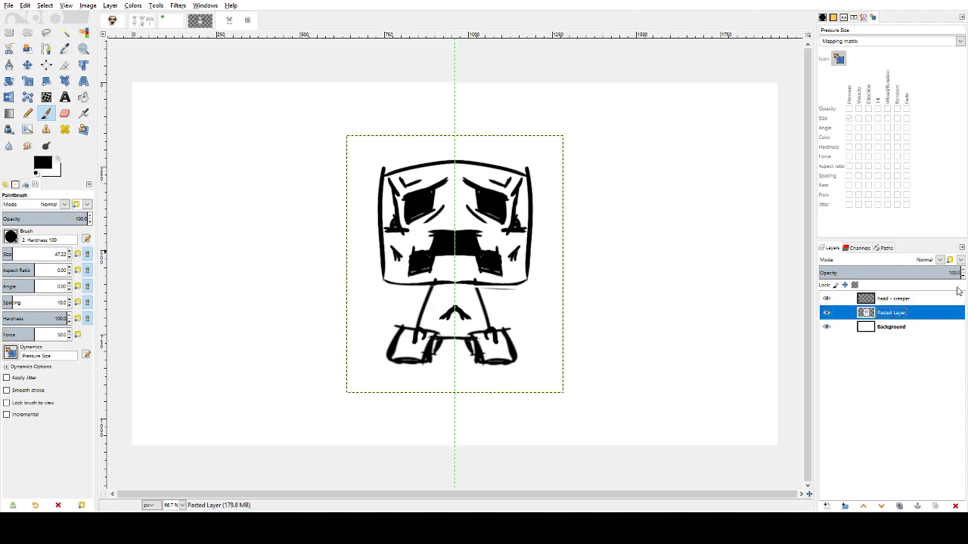
left_click(952, 273)
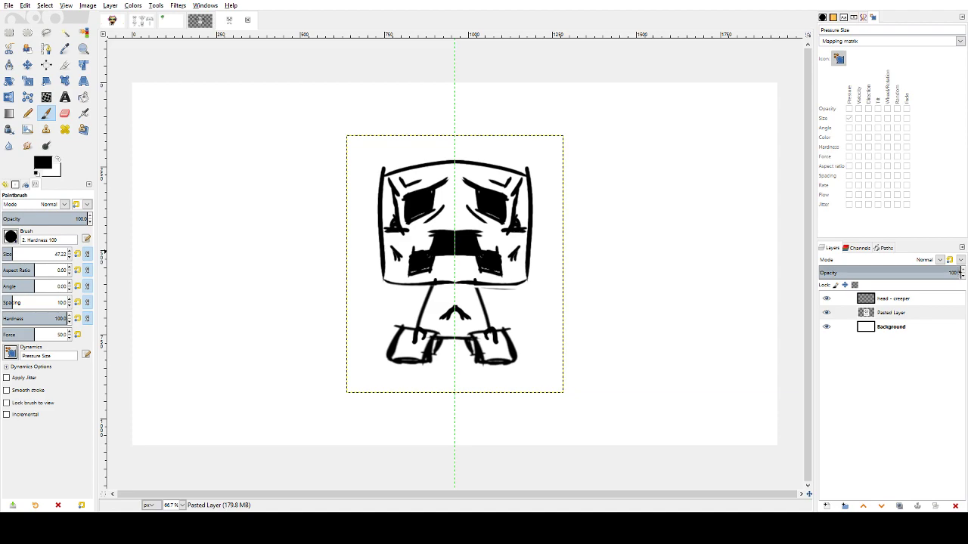
left_click_drag(961, 271, 899, 274)
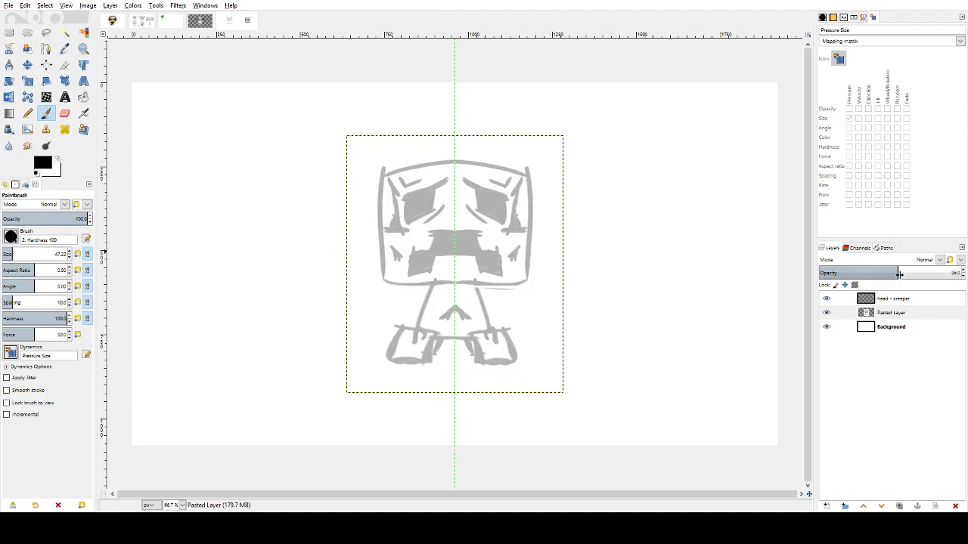
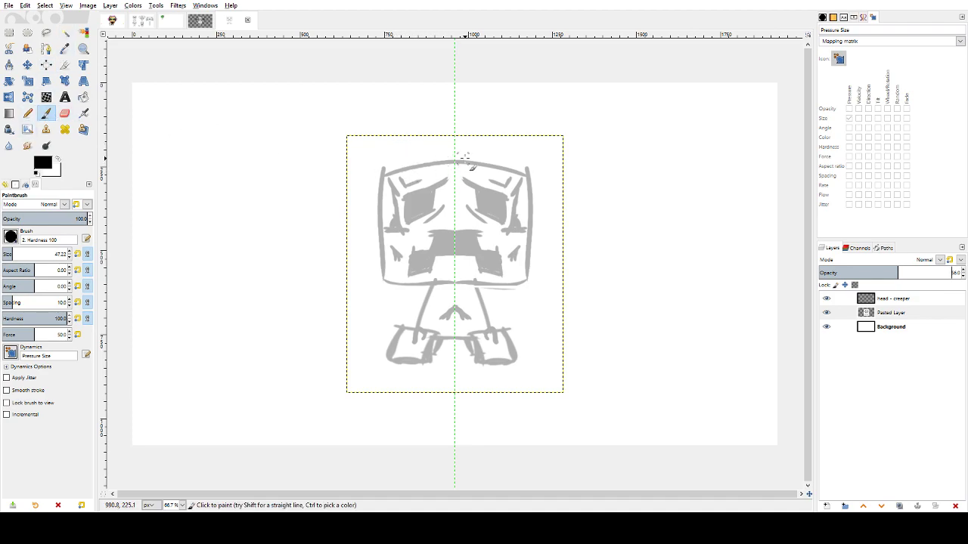
- On the "head - creeper" layer, ink the raised upper arc and slanted corner edges of the head's top face
left_click_drag(463, 159, 385, 169)
key("ctrl+z")
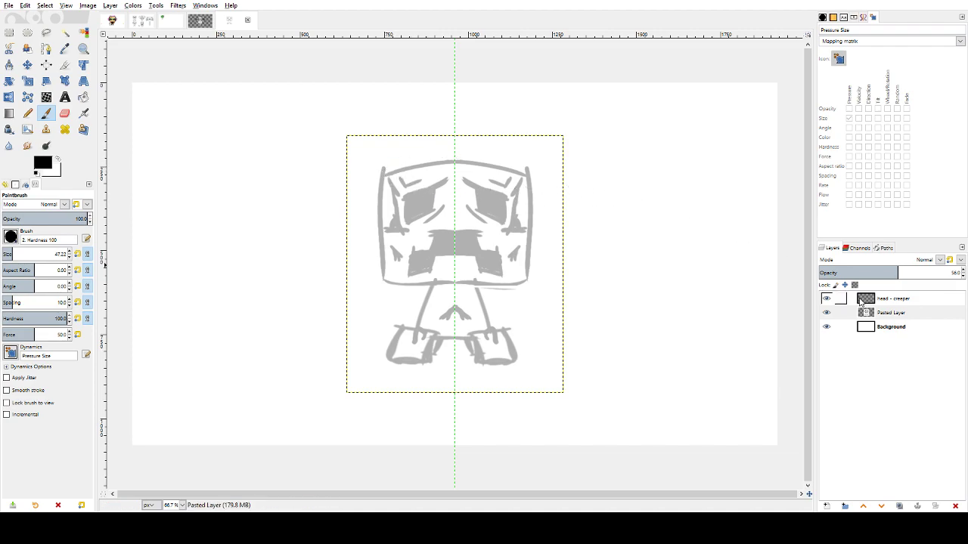
left_click(896, 299)
left_click_drag(462, 160, 380, 171)
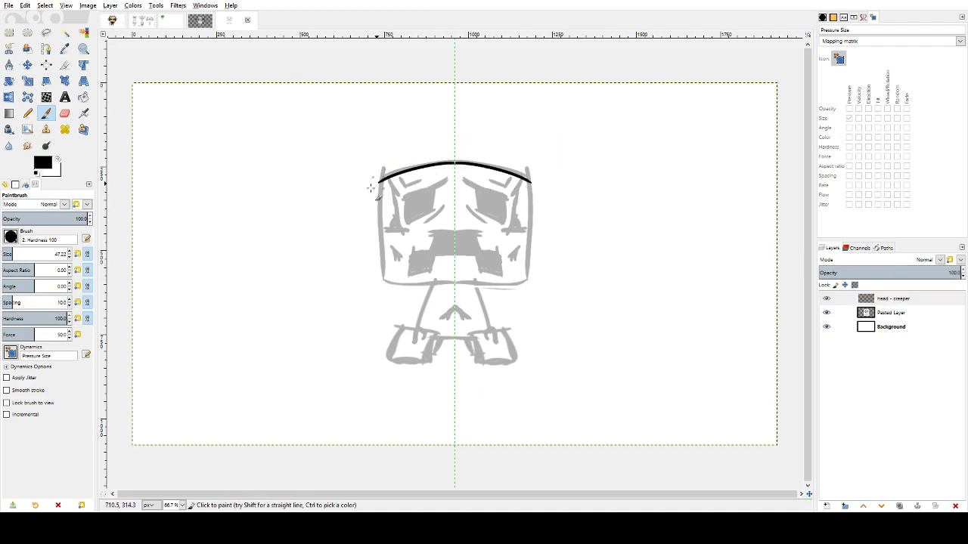
key("ctrl+z")
mouse_move(467, 161)
left_mouse_down()
mouse_move(385, 174)
mouse_move(400, 157)
mouse_move(381, 182)
mouse_move(474, 146)
mouse_move(393, 156)
left_mouse_up()
key("ctrl+z")
key("ctrl+z")
key("ctrl+z")
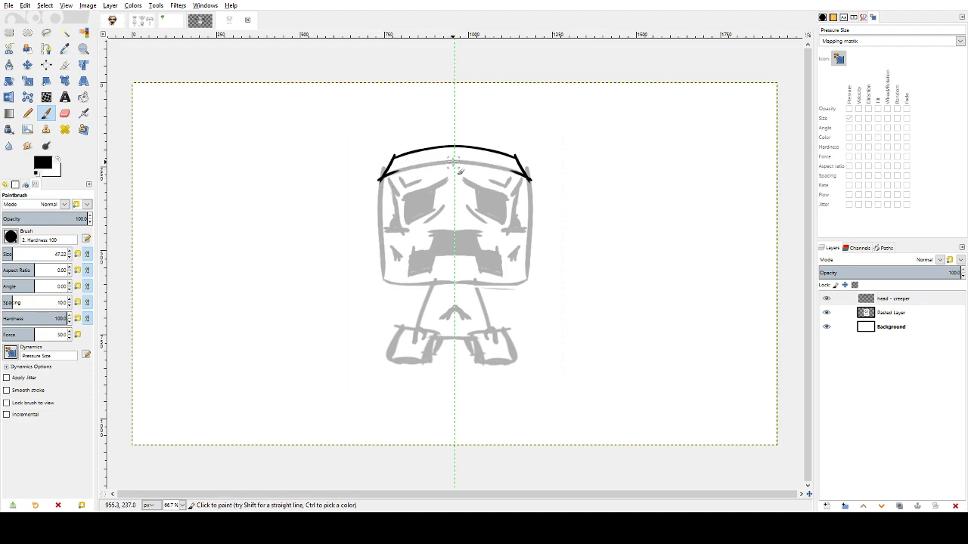
- Ink the curved front edge between the head's top face and front face, following the sketch
left_click_drag(454, 162, 386, 183)
key("ctrl+z")
left_click_drag(454, 161, 383, 179)
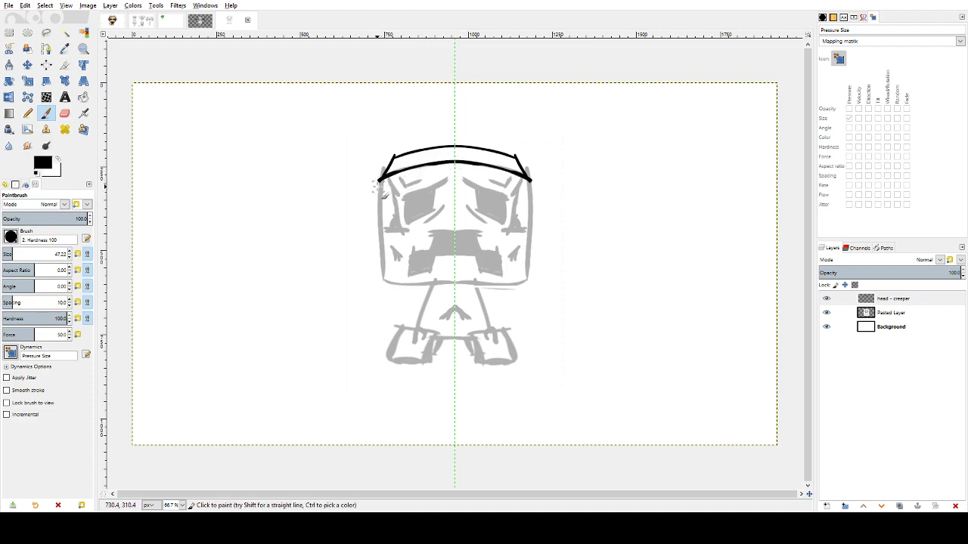
- Ink the mirrored side edges of the head, redoing the stroke until it follows the sketch from upper to lower corner
left_click_drag(381, 179, 383, 281)
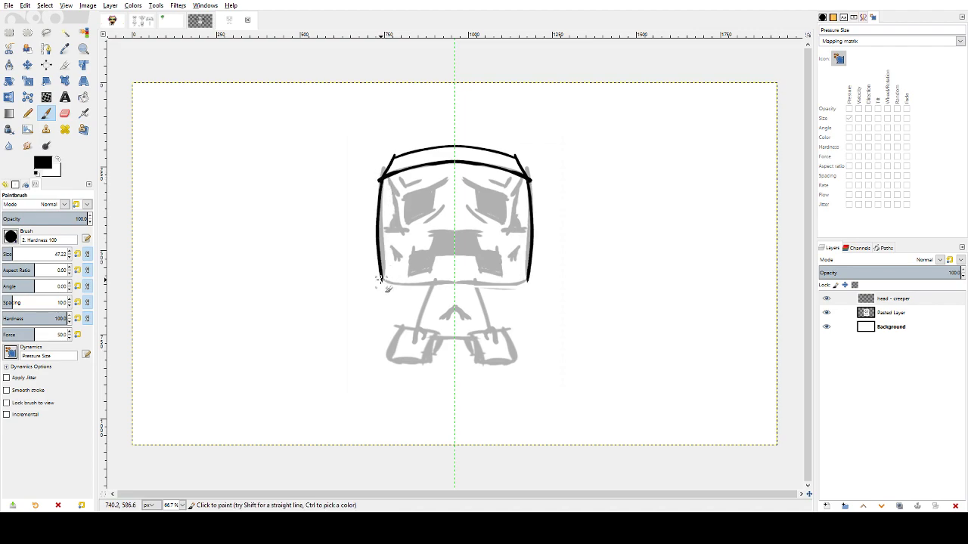
key("ctrl+z")
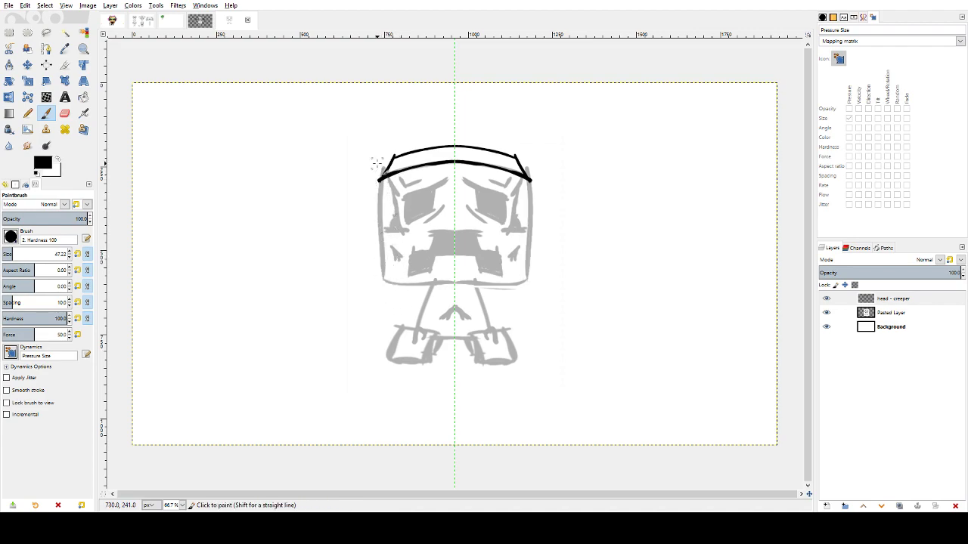
left_click_drag(380, 180, 382, 281)
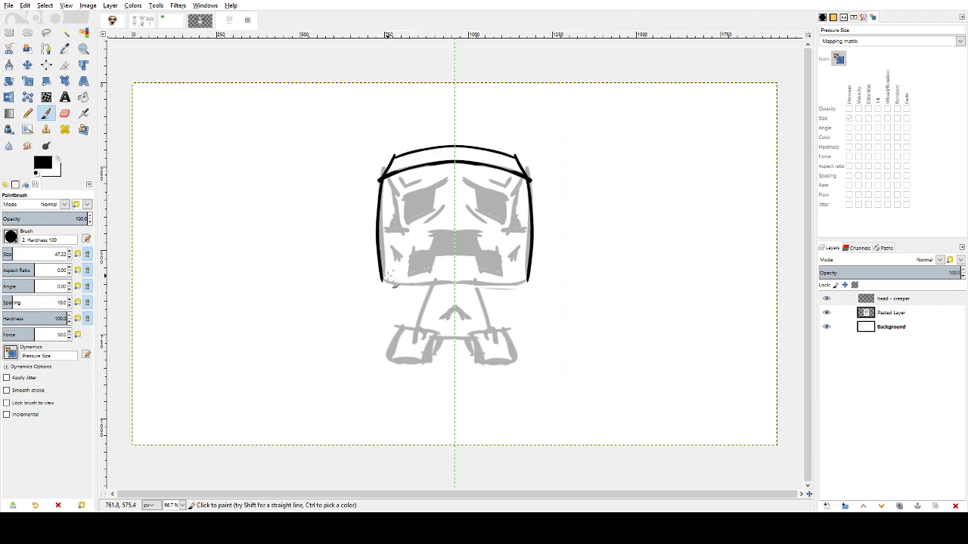
key("ctrl+z")
left_click_drag(381, 180, 382, 251)
key("ctrl+z")
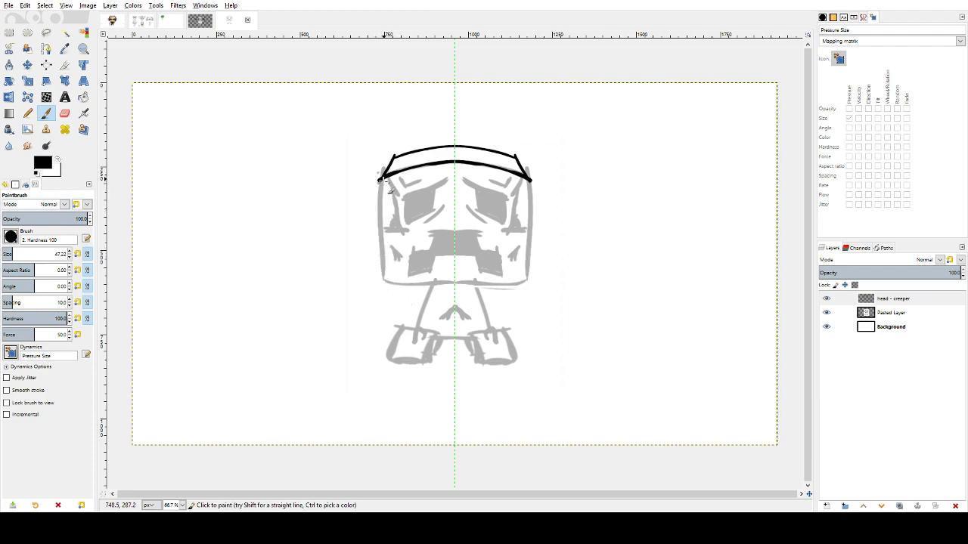
mouse_move(381, 180)
left_mouse_down()
mouse_move(382, 260)
mouse_move(454, 283)
left_mouse_up()
key("ctrl+z")
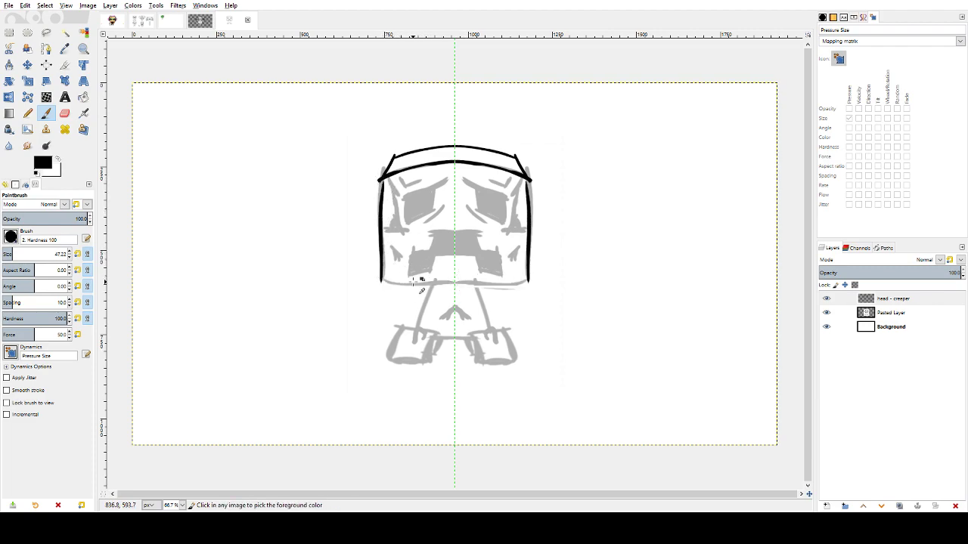
- Ink the head's bottom edge from the lower corner to the symmetry axis, closing the front face
left_click_drag(381, 283, 454, 284)
key("ctrl+z")
left_click_drag(380, 281, 454, 282)
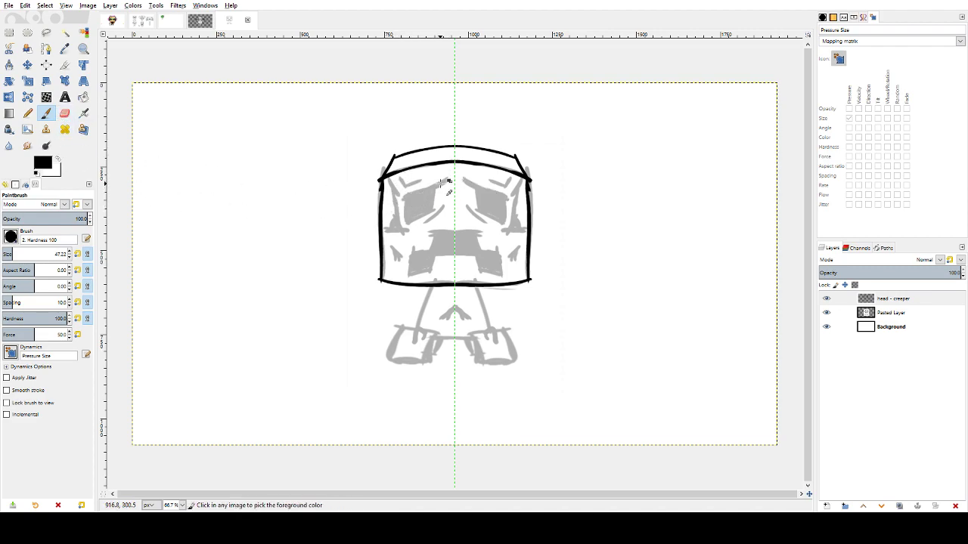
- Ink the mirrored eye outlines with the slanted brow lines above and the short lines beneath them
mouse_move(406, 198)
left_mouse_down()
mouse_move(447, 175)
mouse_move(406, 221)
mouse_move(408, 203)
mouse_move(409, 221)
mouse_move(406, 214)
mouse_move(433, 209)
left_mouse_up()
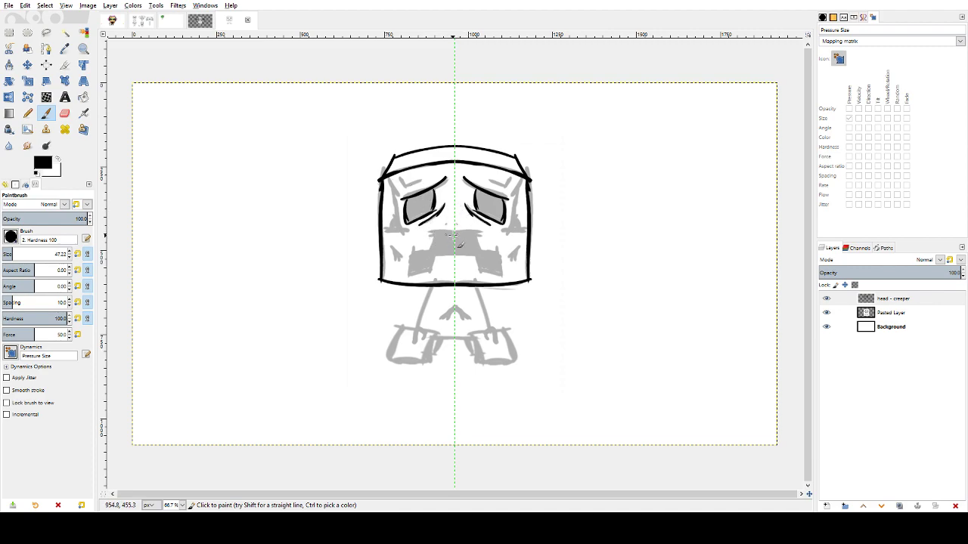
- Ink the mirrored mouth outline over the sketch and check the line art with the Pasted Layer temporarily hidden
mouse_move(433, 234)
left_mouse_down()
mouse_move(459, 230)
mouse_move(413, 251)
mouse_move(408, 274)
mouse_move(438, 273)
mouse_move(431, 261)
mouse_move(444, 255)
mouse_move(439, 267)
mouse_move(449, 236)
left_mouse_up()
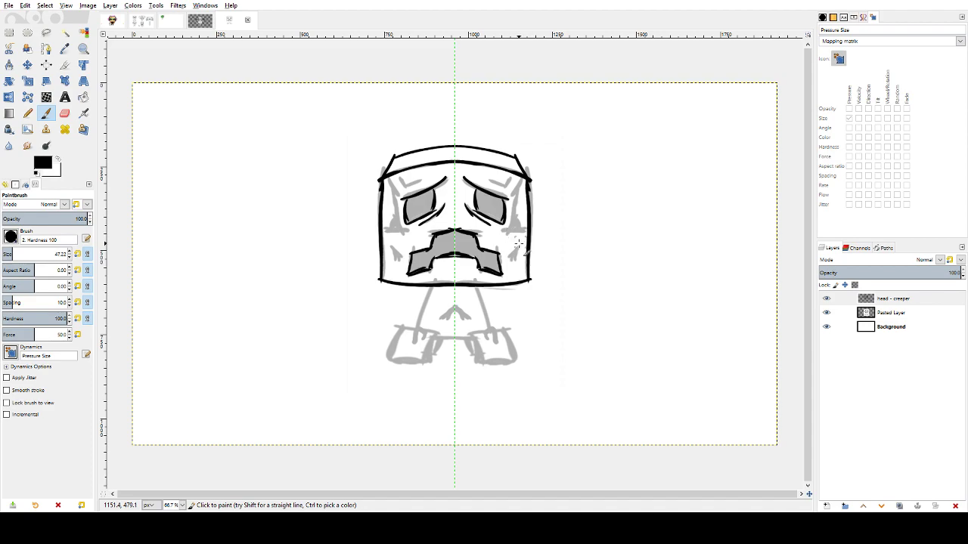
left_click(825, 299)
left_click(826, 299)
left_click(826, 313)
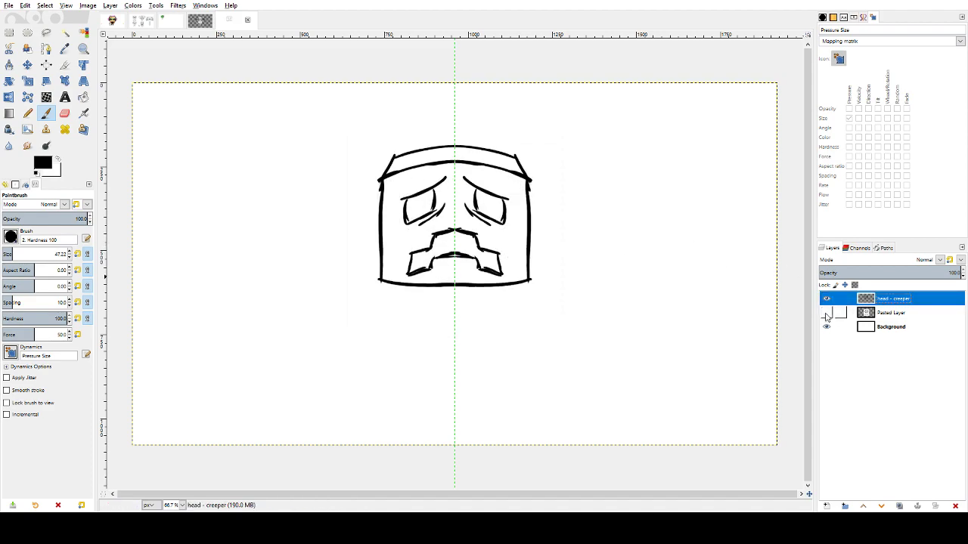
left_click(826, 313)
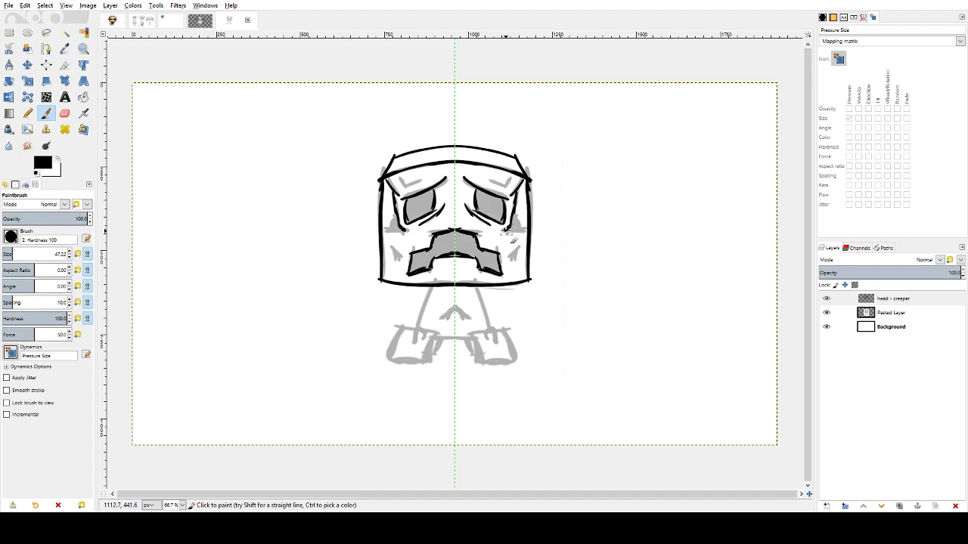
- Ink the mirrored cheek marks and the forehead creases, checking them with the sketch layer temporarily hidden
mouse_move(510, 231)
left_mouse_down()
mouse_move(524, 226)
mouse_move(506, 247)
mouse_move(515, 259)
mouse_move(518, 239)
left_mouse_up()
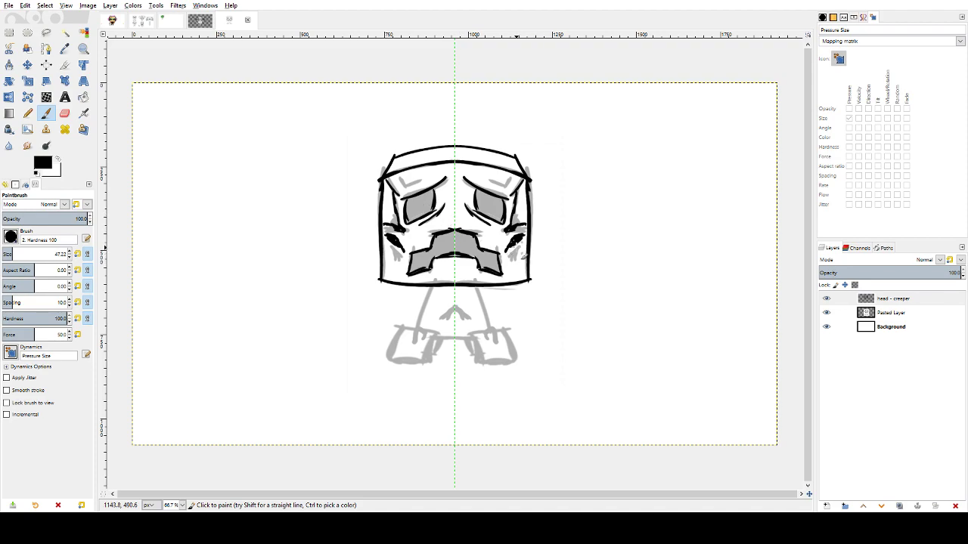
mouse_move(523, 251)
left_mouse_down()
mouse_move(515, 247)
mouse_move(520, 265)
mouse_move(511, 255)
mouse_move(524, 252)
mouse_move(515, 264)
left_mouse_up()
left_click_drag(487, 181, 502, 186)
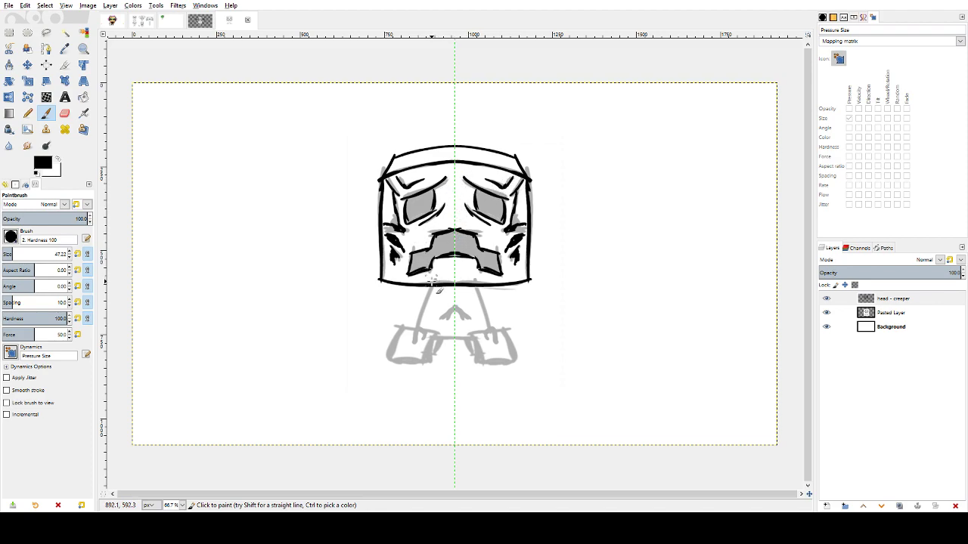
left_click(827, 312)
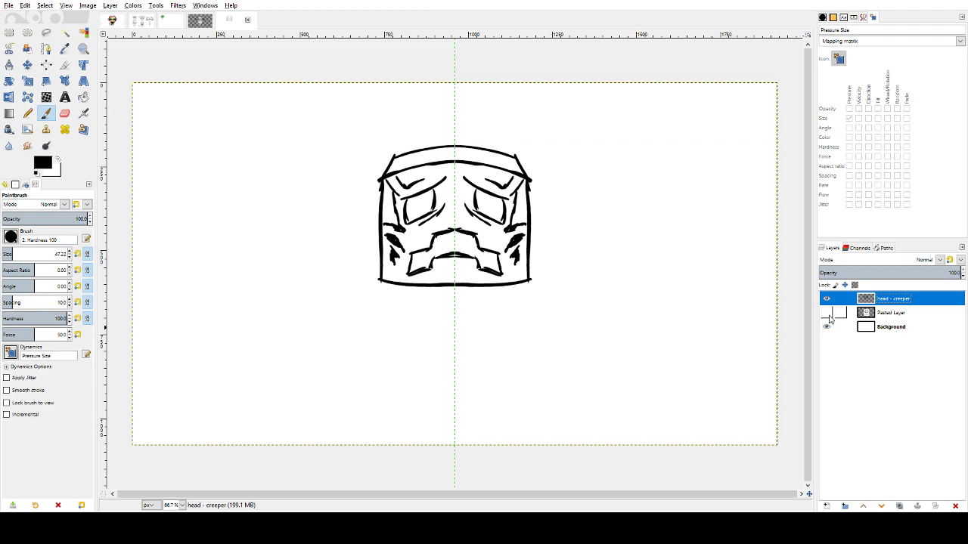
left_click(827, 313)
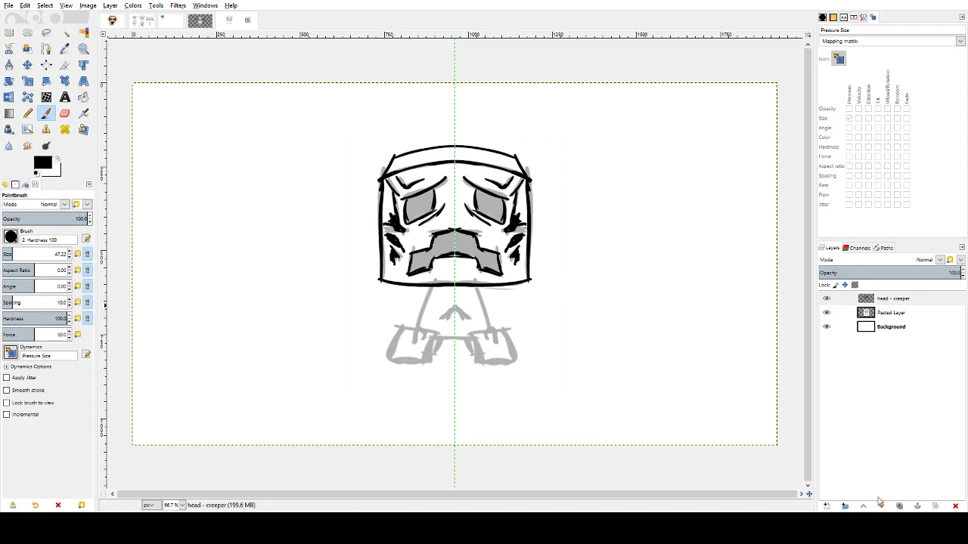
- Choose green as the foreground color and bucket-fill the head's front and top faces on the head layer
key("r")
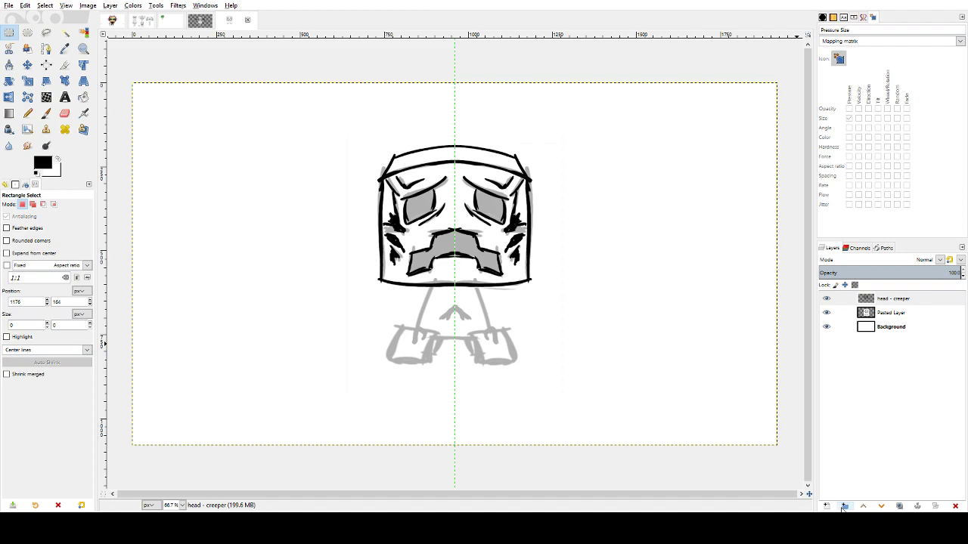
left_click_drag(131, 133, 153, 132)
left_click(49, 132)
left_click(35, 130)
left_click(55, 129)
left_click(83, 97)
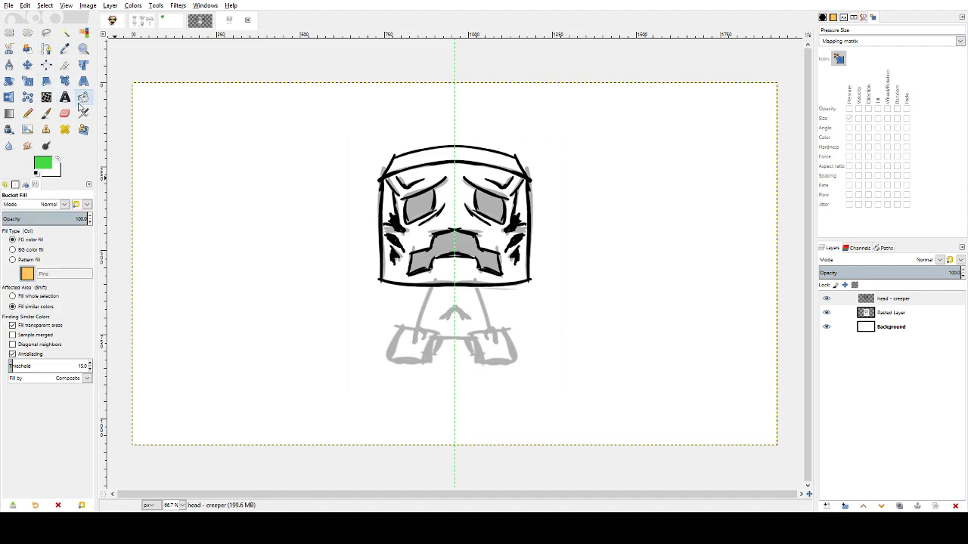
left_click(452, 191)
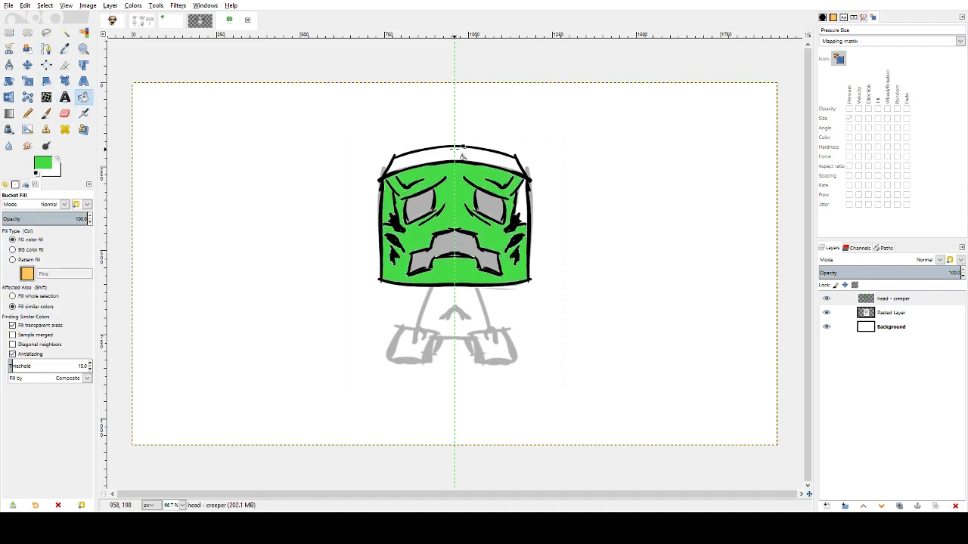
left_click(446, 154)
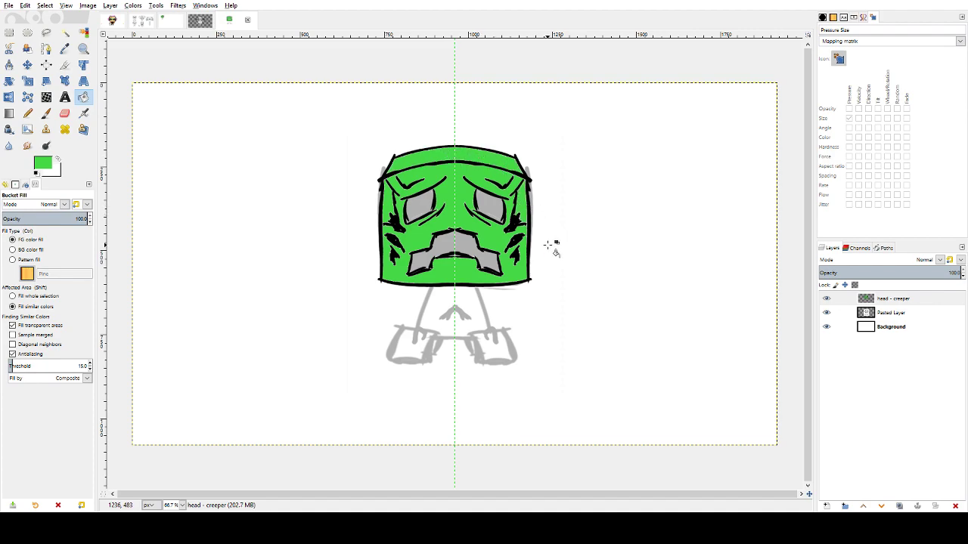
- Return to the black Paintbrush and preview the colored head with the Pasted Layer temporarily hidden
key("p")
key("d")
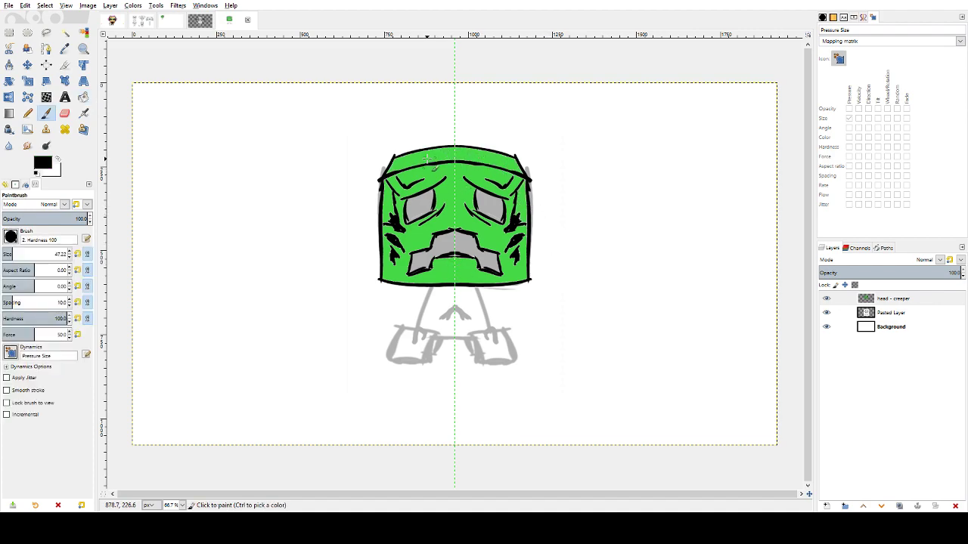
left_click(827, 313)
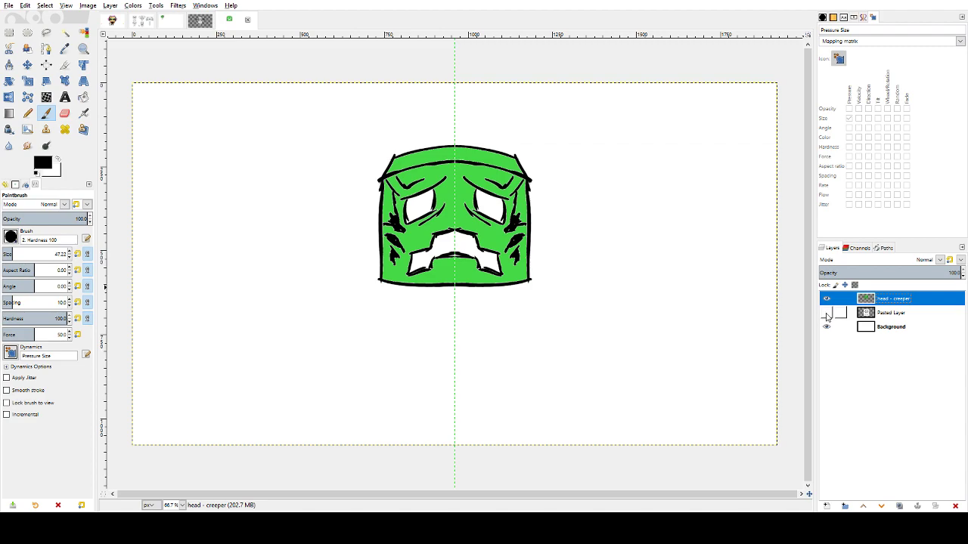
left_click(827, 313)
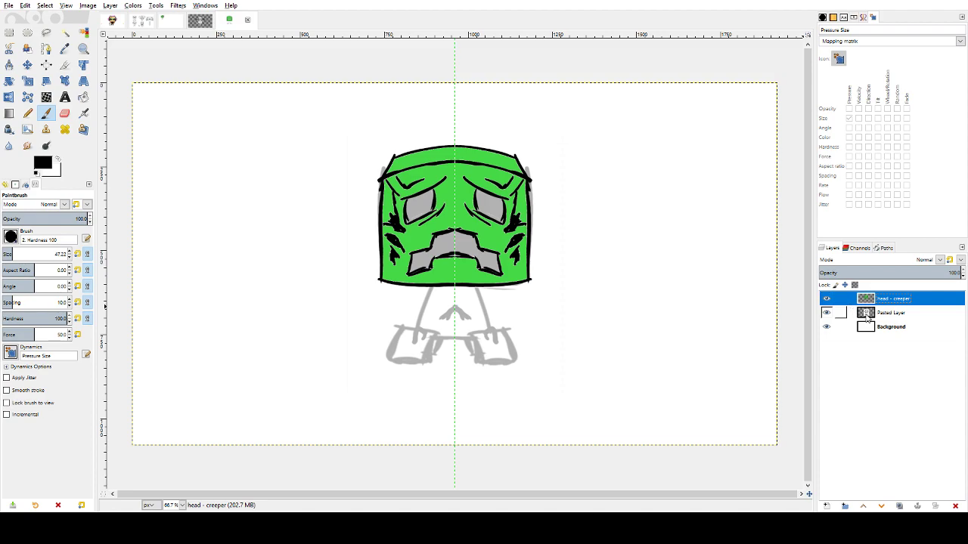
- Add a transparent layer named body creeper above the head layer and keep the Paintbrush set to black
left_click(828, 507)
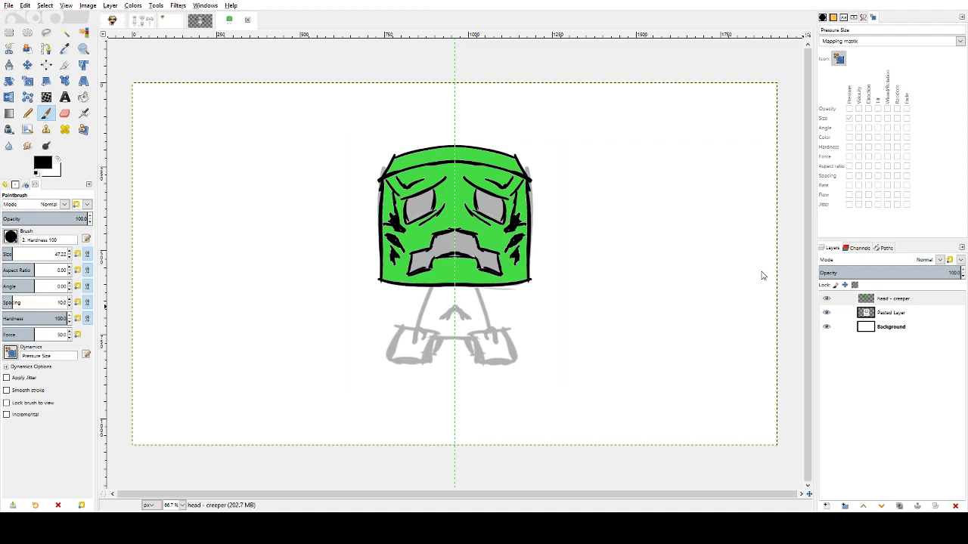
left_click(475, 274, "ctrl")
key("shift+b")
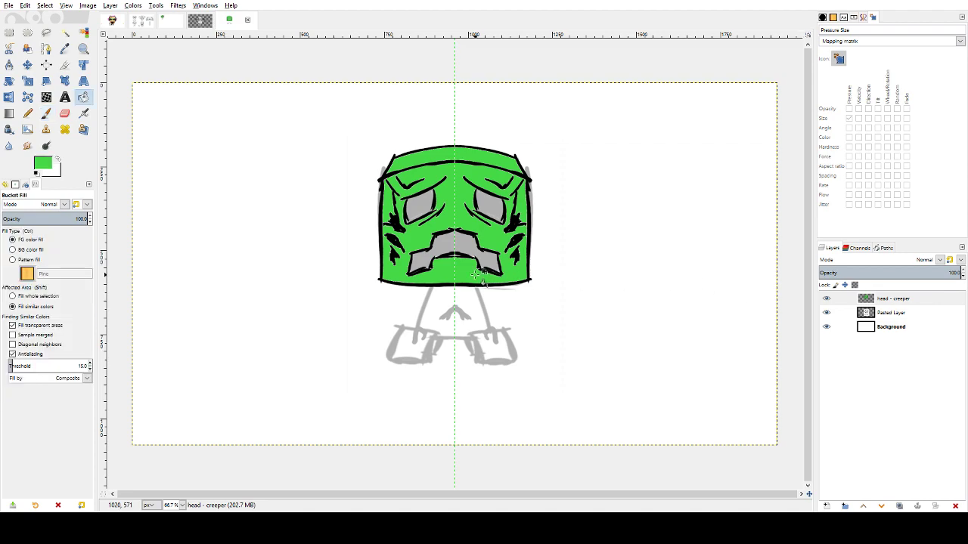
key("p")
key("d")
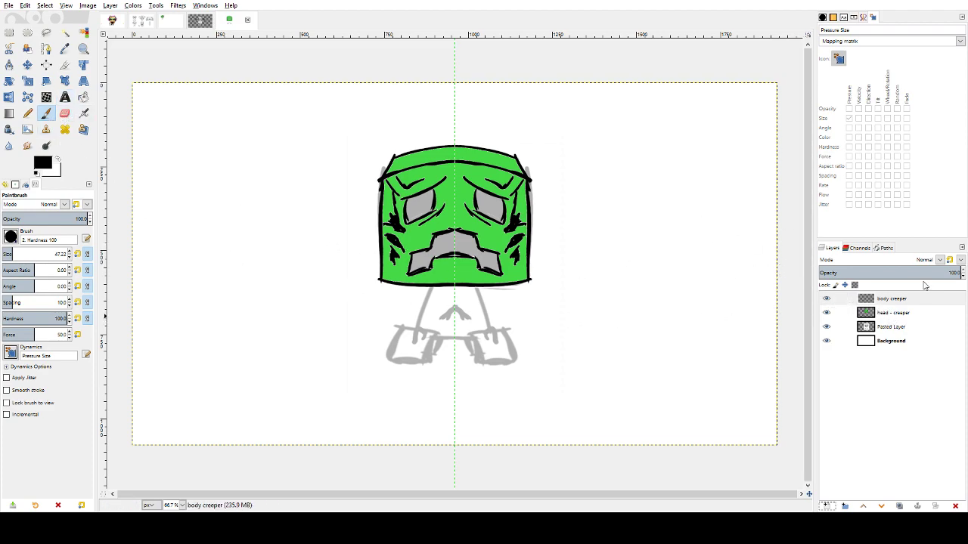
- Lower the opacity of the head - creeper layer to about 58 so the sketch shows through
left_click(891, 316)
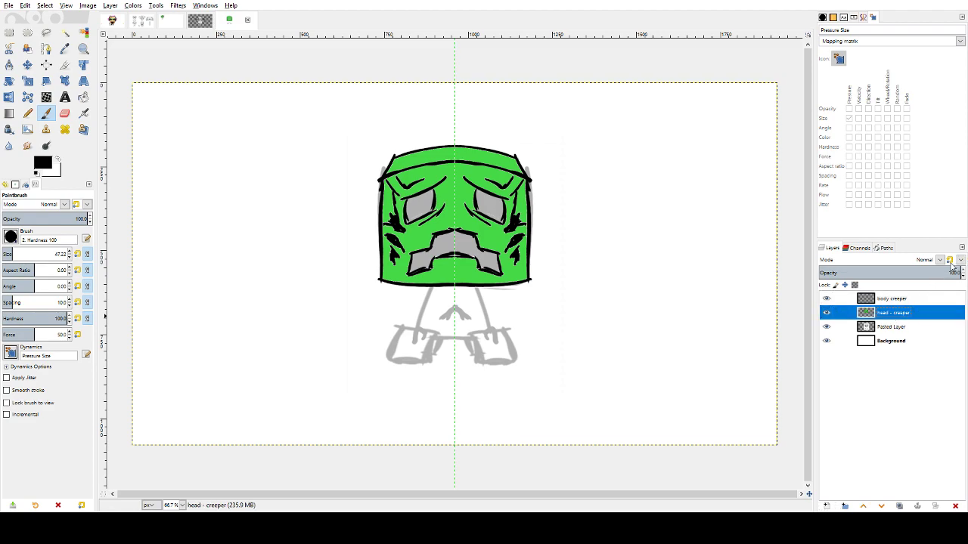
left_click(954, 273)
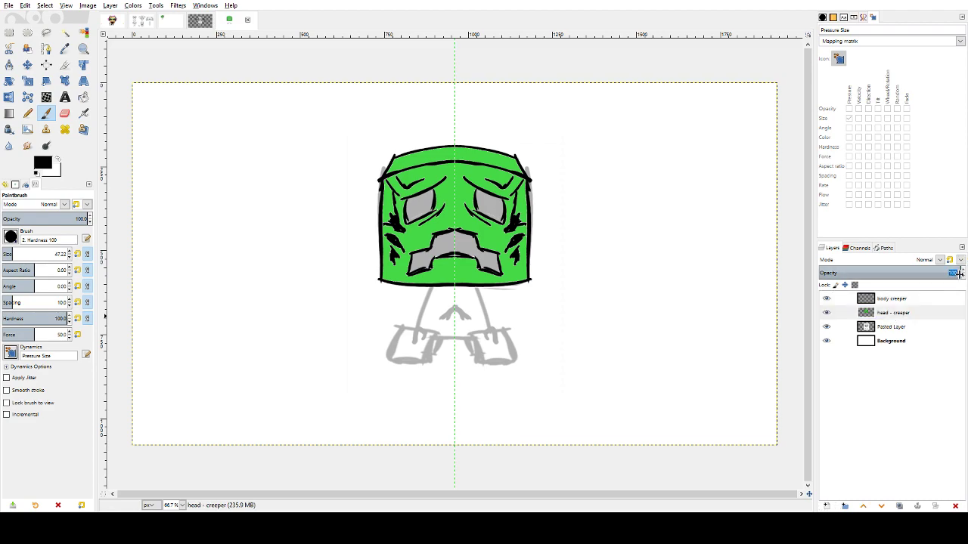
left_click_drag(949, 273, 874, 274)
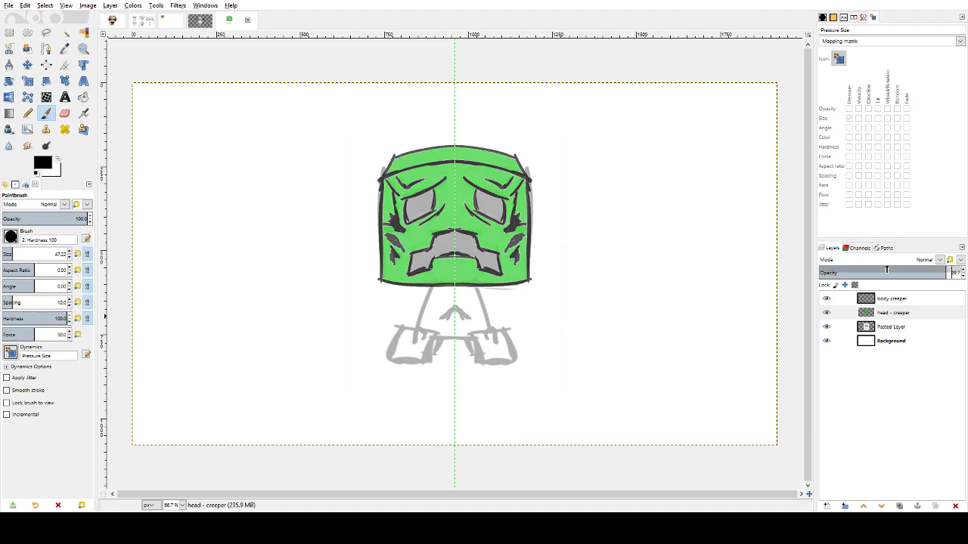
left_click(857, 271)
left_click_drag(857, 271, 899, 274)
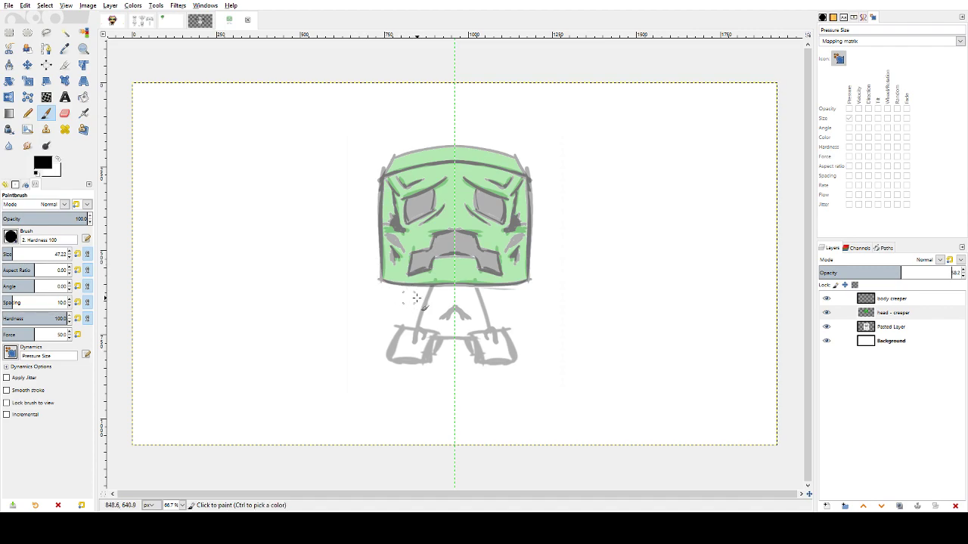
left_click_drag(435, 283, 422, 349)
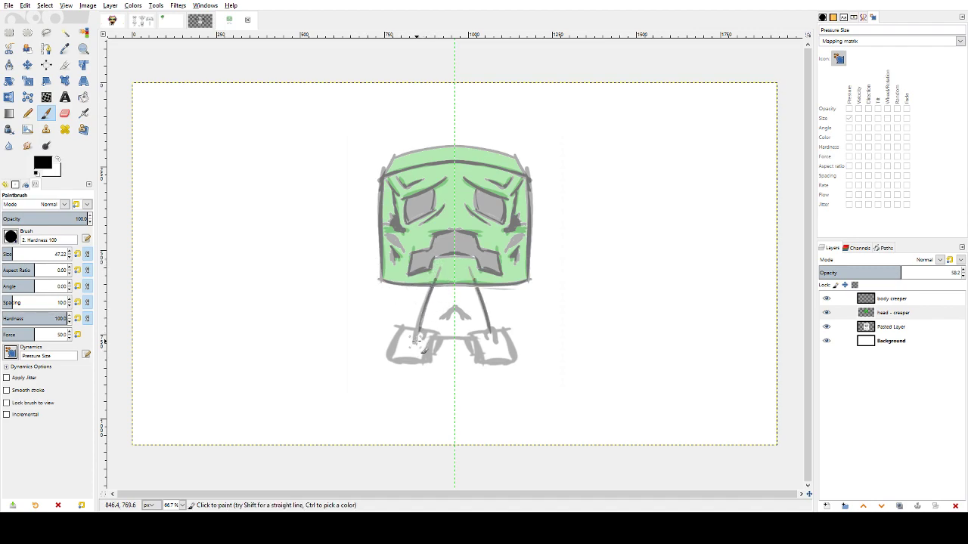
key("ctrl+z")
key("ctrl+y")
key("ctrl+z")
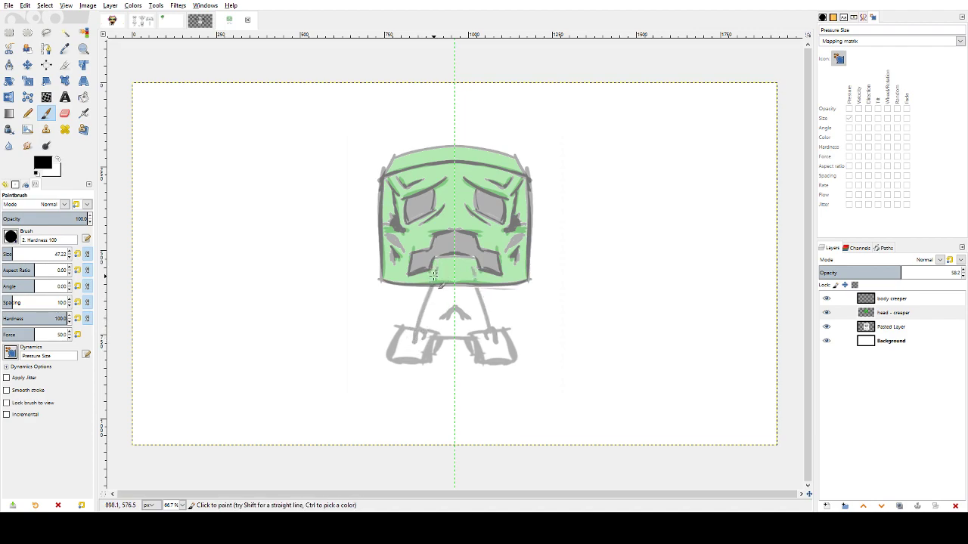
key("ctrl+y")
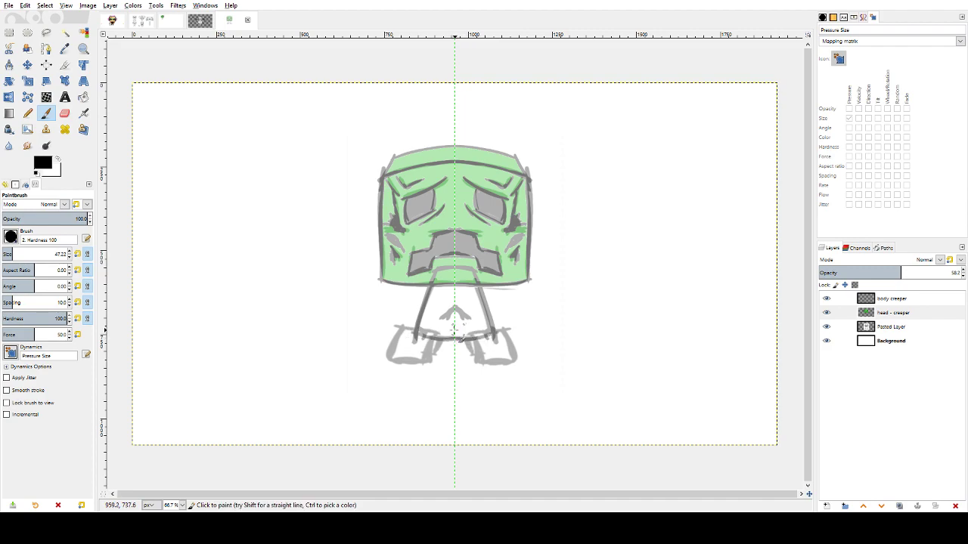
key("ctrl+z")
left_click_drag(413, 337, 462, 342)
key("ctrl+z")
key("ctrl+z")
key("ctrl+z")
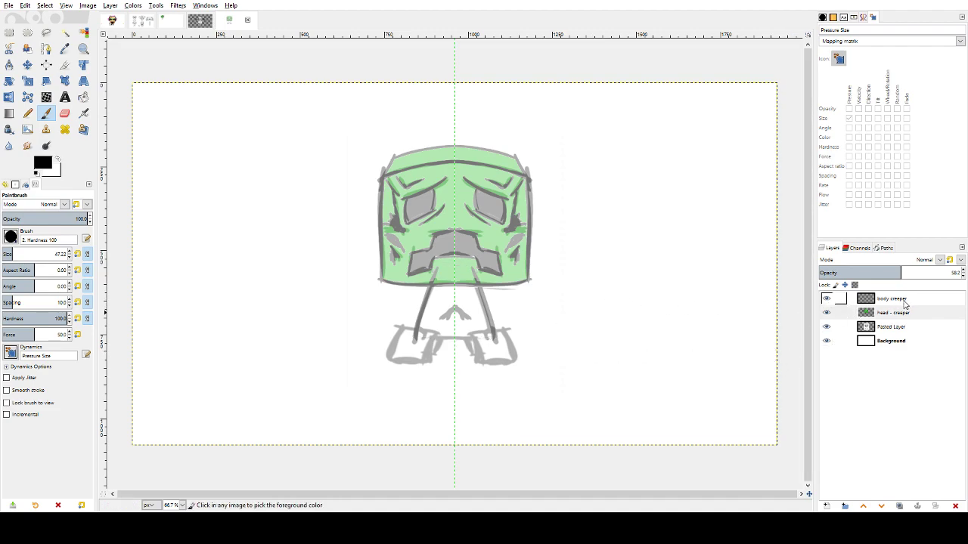
- Ink the mirrored curved sides and bottom edge of the body on the body creeper layer, redoing strokes until smooth
left_click(895, 303)
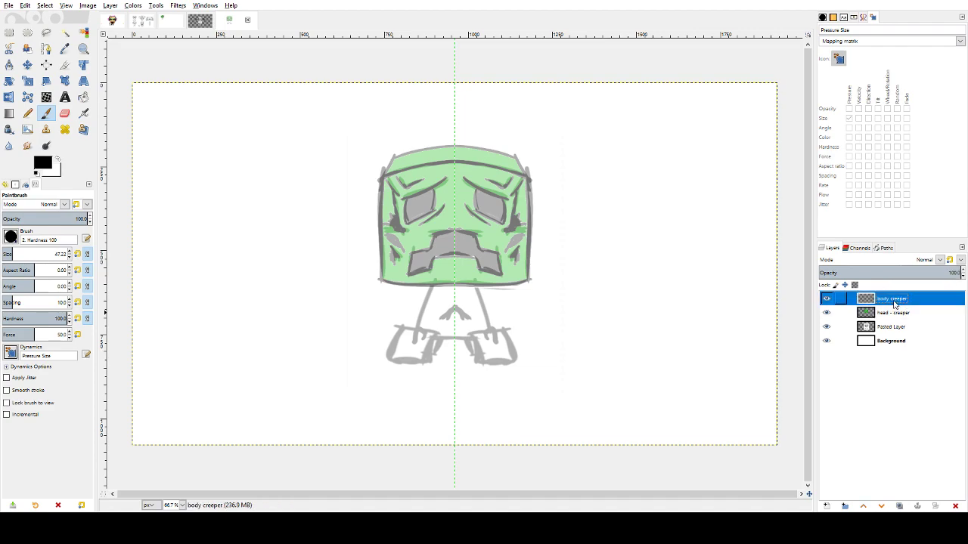
left_click_drag(440, 266, 414, 327)
key("ctrl+z")
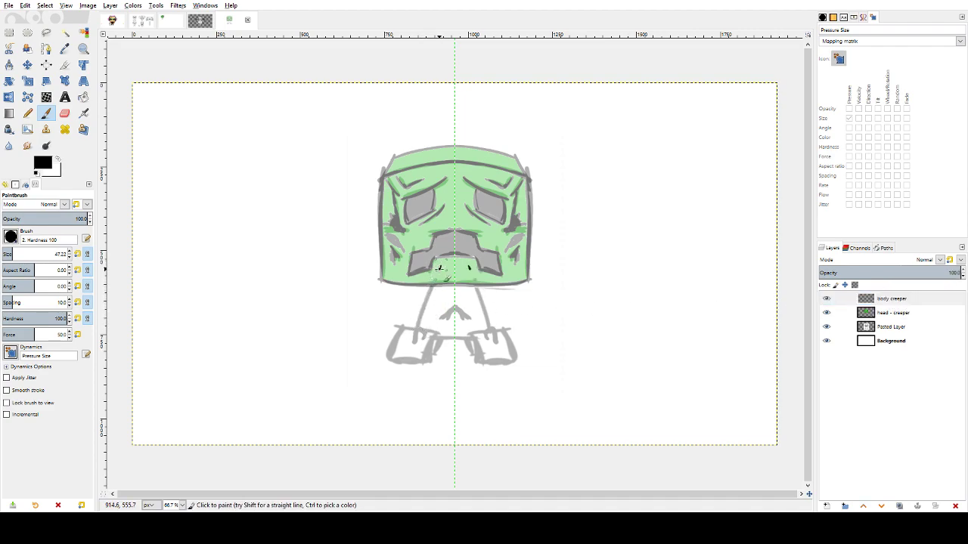
left_click_drag(440, 266, 408, 341)
key("ctrl+z")
left_click_drag(441, 265, 416, 337)
key("ctrl+z")
mouse_move(435, 271)
left_mouse_down()
mouse_move(420, 332)
mouse_move(456, 339)
mouse_move(456, 308)
left_mouse_up()
key("ctrl+z")
key("ctrl+z")
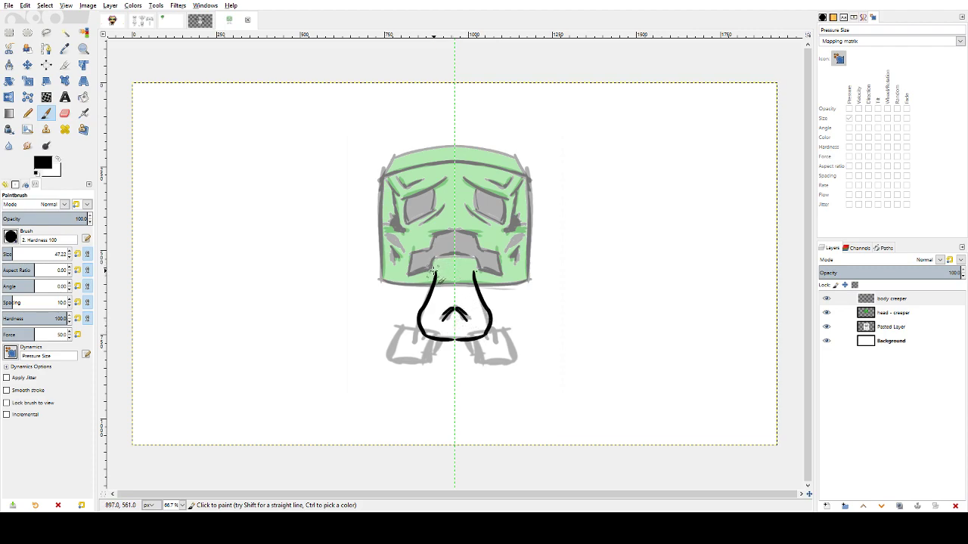
- Try an arc closing the body's top edge and undo it together with the small chest arch
left_click_drag(433, 272, 475, 273)
key("ctrl+z")
key("ctrl+z")
key("ctrl+z")
key("ctrl+z")
key("ctrl+z")
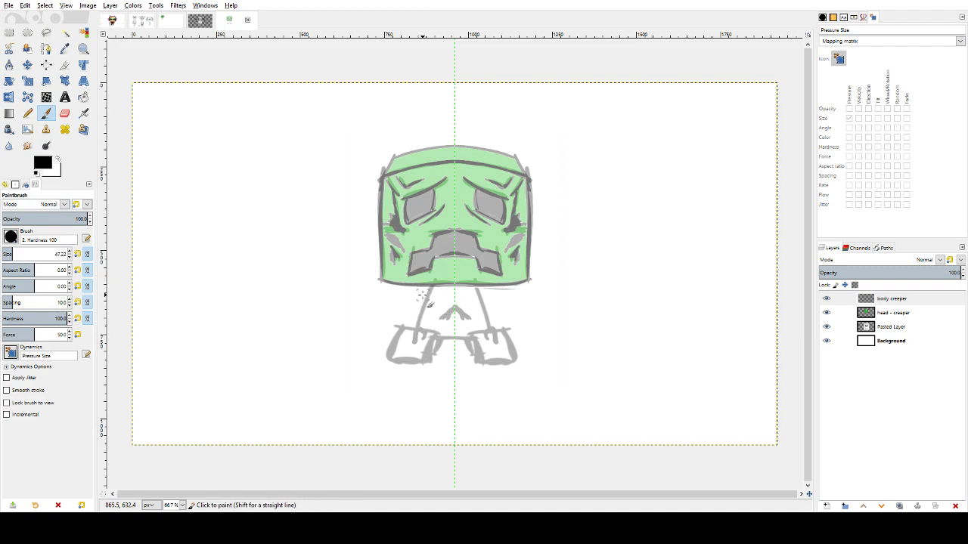
key("ctrl+y")
key("ctrl+y")
key("ctrl+y")
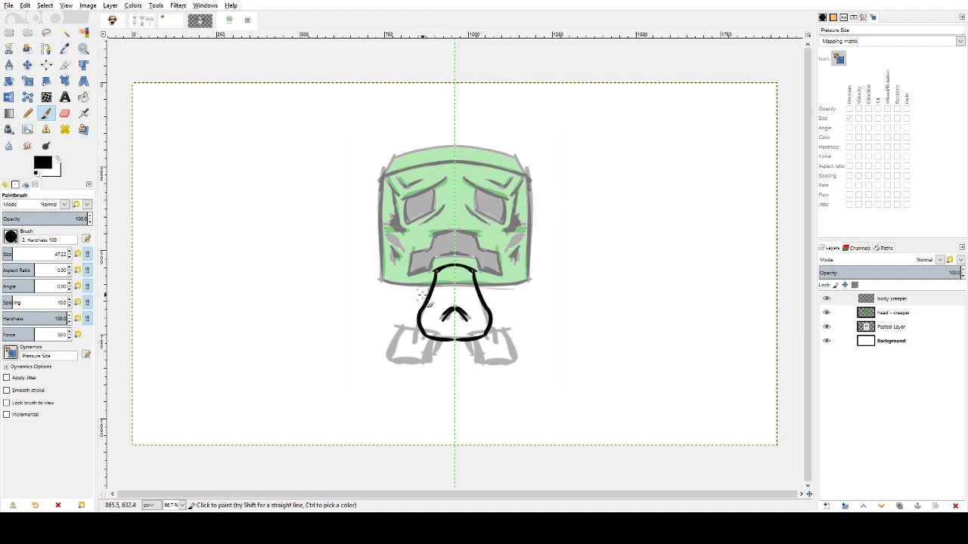
key("ctrl+z")
key("ctrl+z")
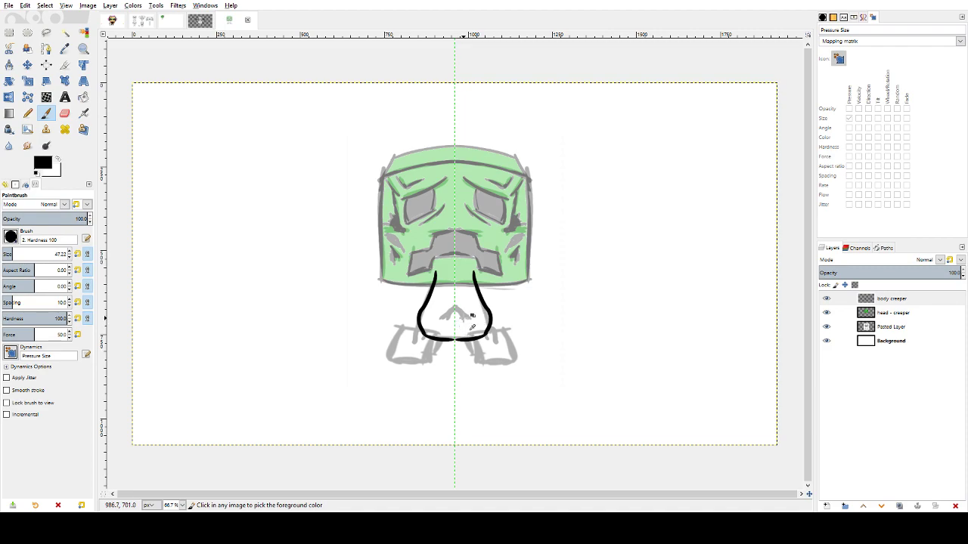
- Ink the arc closing the top of the body and a thickened small arch on the chest
mouse_move(474, 272)
left_mouse_down()
mouse_move(434, 272)
mouse_move(478, 279)
left_mouse_up()
key("ctrl+z")
left_click_drag(437, 315, 471, 312)
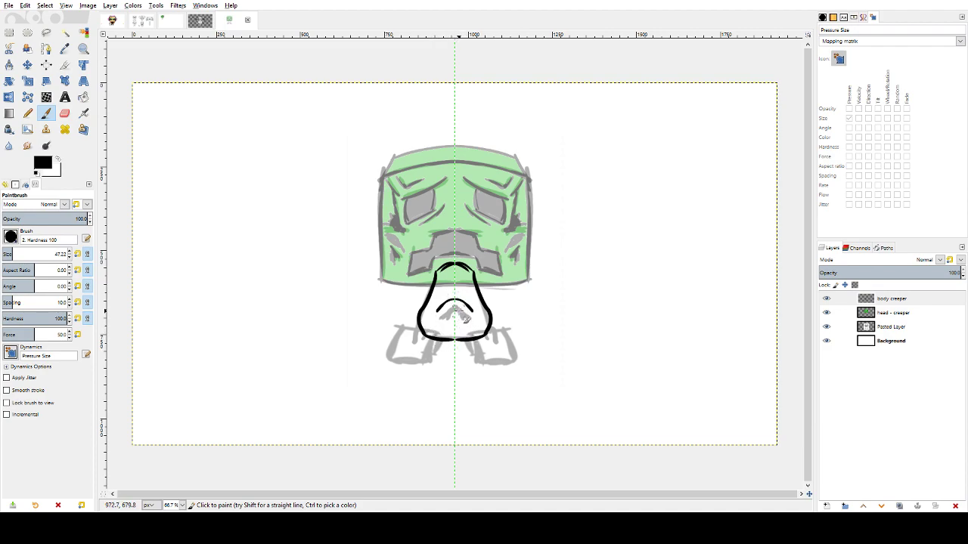
left_click_drag(466, 304, 439, 309)
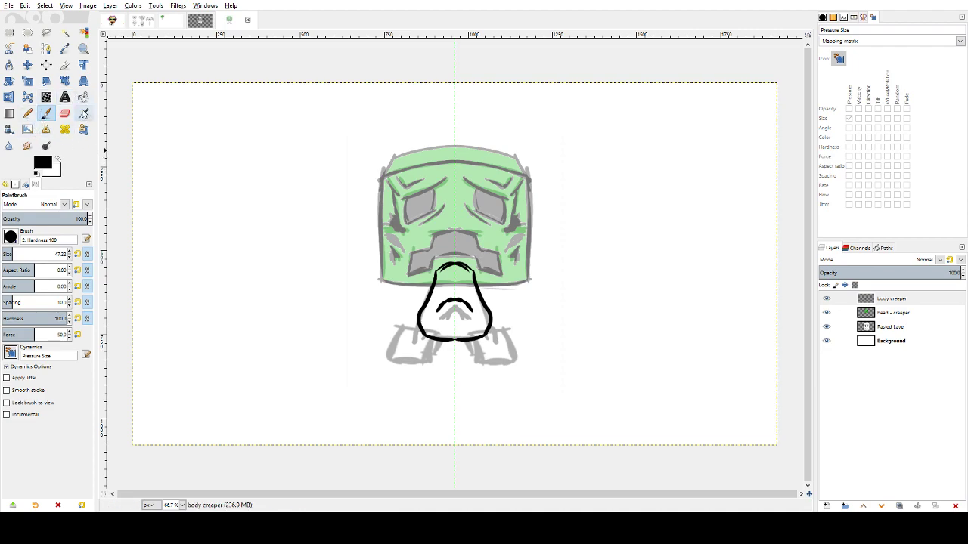
- Pick the green of the head's front face from the head - creeper layer as the foreground color
left_click(64, 49)
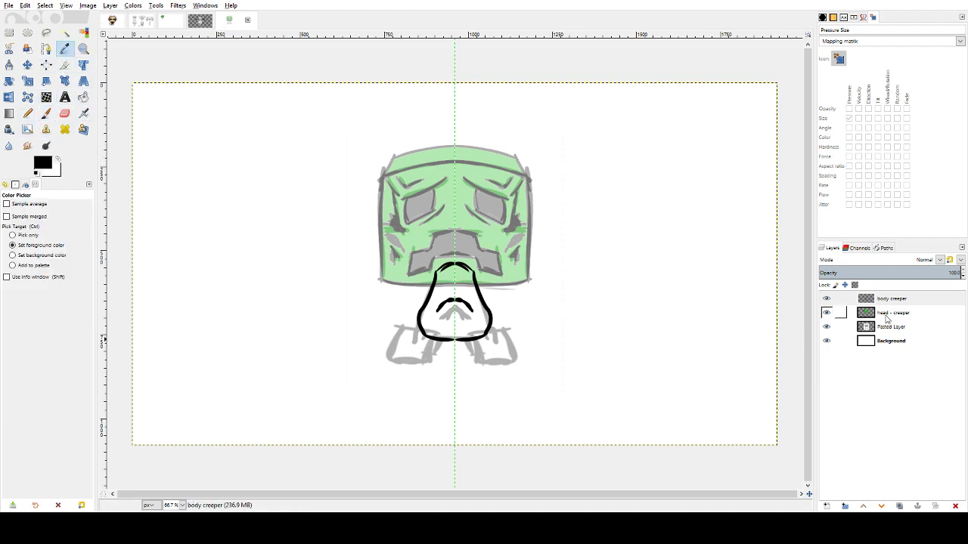
left_click(892, 315)
left_click(453, 194)
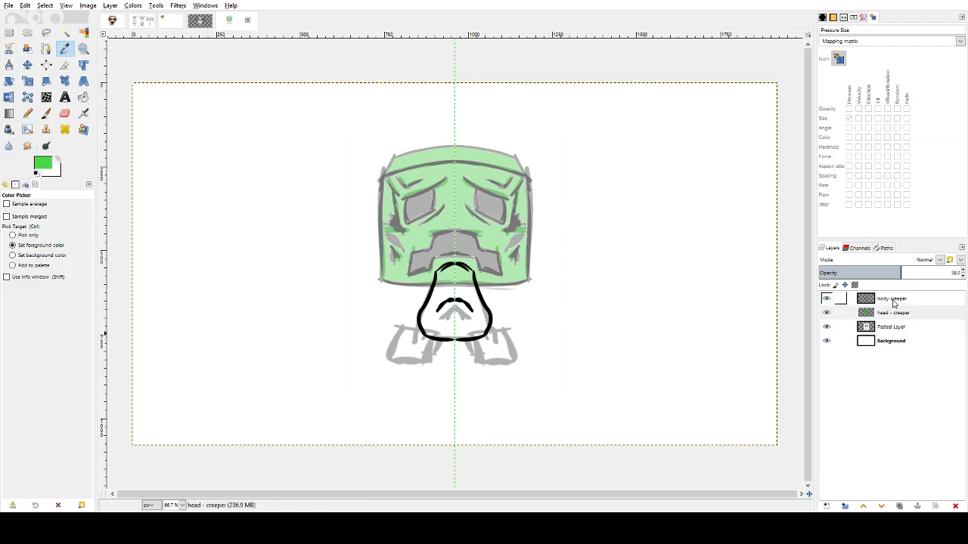
- Fill the body with the picked green on the body creeper layer and lower that layer's opacity to about 71%
left_click(840, 299)
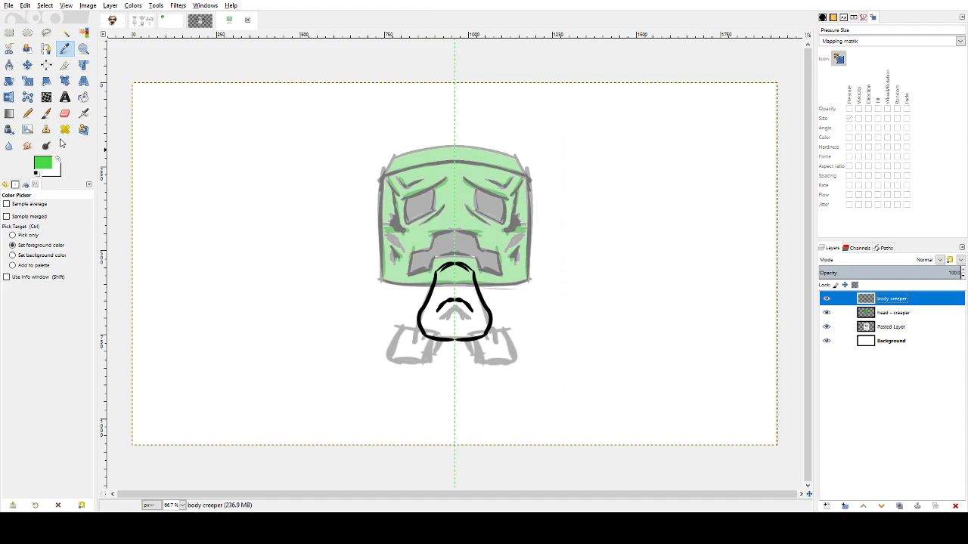
left_click(84, 96)
left_click(479, 320)
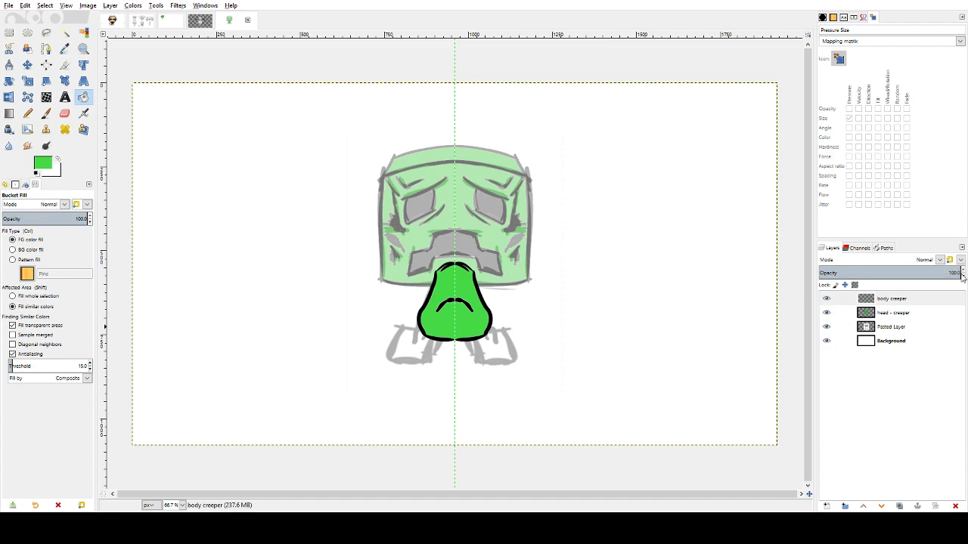
left_click_drag(915, 273, 561, 280)
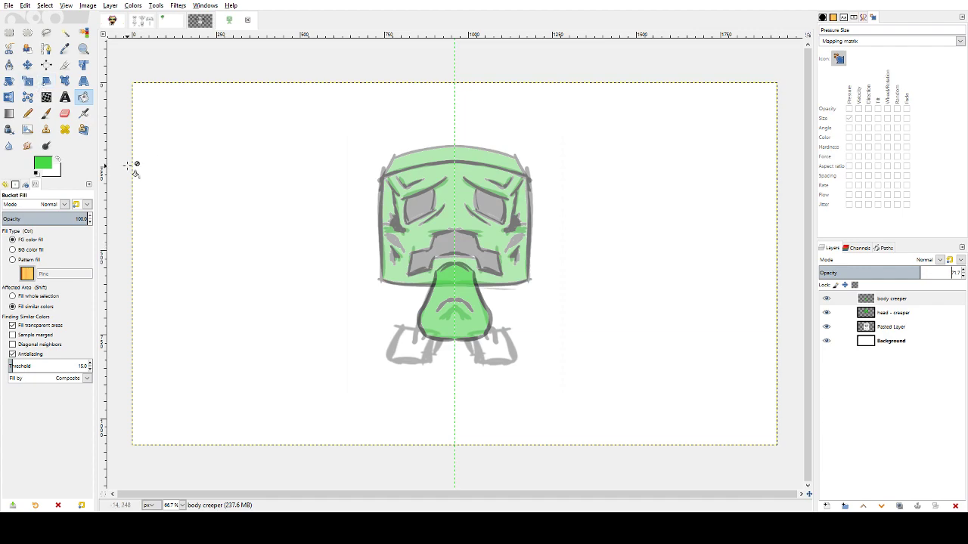
- Add a Front legs layer and reset the Paintbrush color to black, undoing the stray green stroke over the legs
left_click(46, 113)
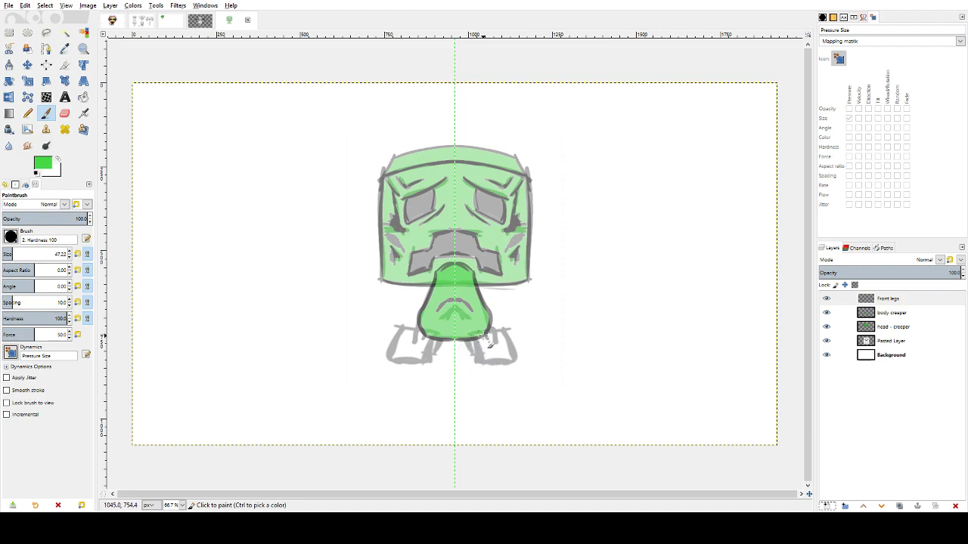
left_click_drag(472, 335, 511, 334)
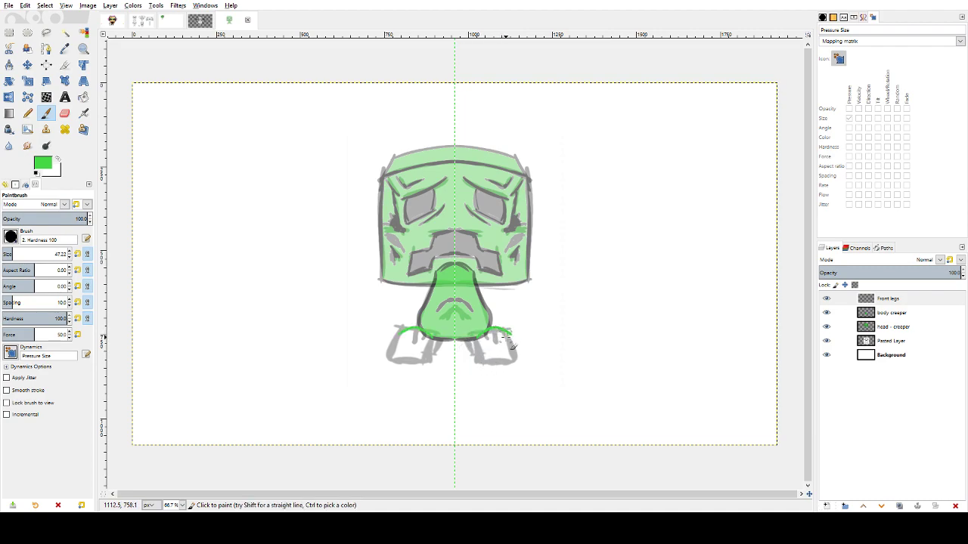
key("ctrl+z")
left_click(35, 173)
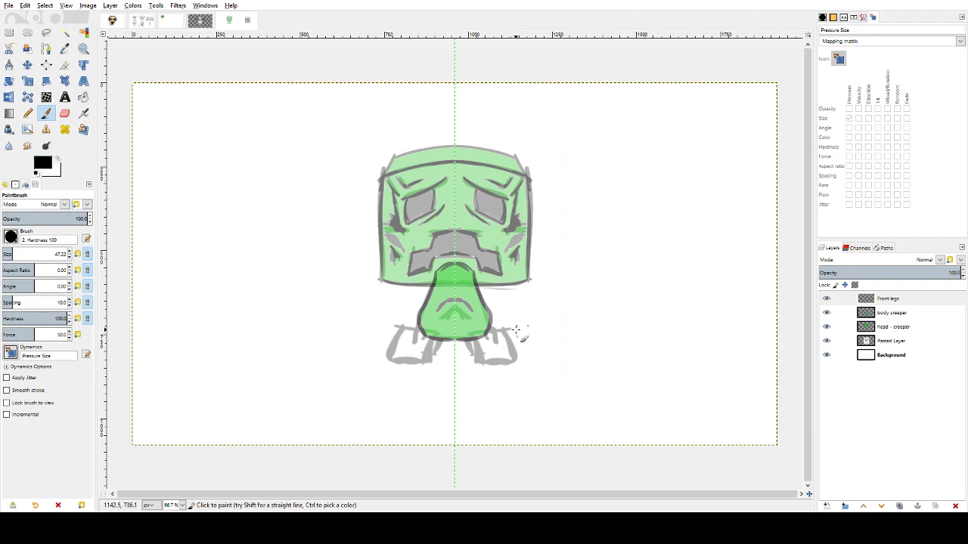
- Ink the mirrored black outlines of the two front legs over the sketch, redoing the outer curve until it is smooth
mouse_move(504, 333)
left_mouse_down()
mouse_move(476, 341)
mouse_move(479, 331)
mouse_move(477, 360)
left_mouse_up()
mouse_move(500, 327)
left_mouse_down()
mouse_move(514, 340)
mouse_move(505, 368)
mouse_move(516, 360)
left_mouse_up()
key("ctrl+z")
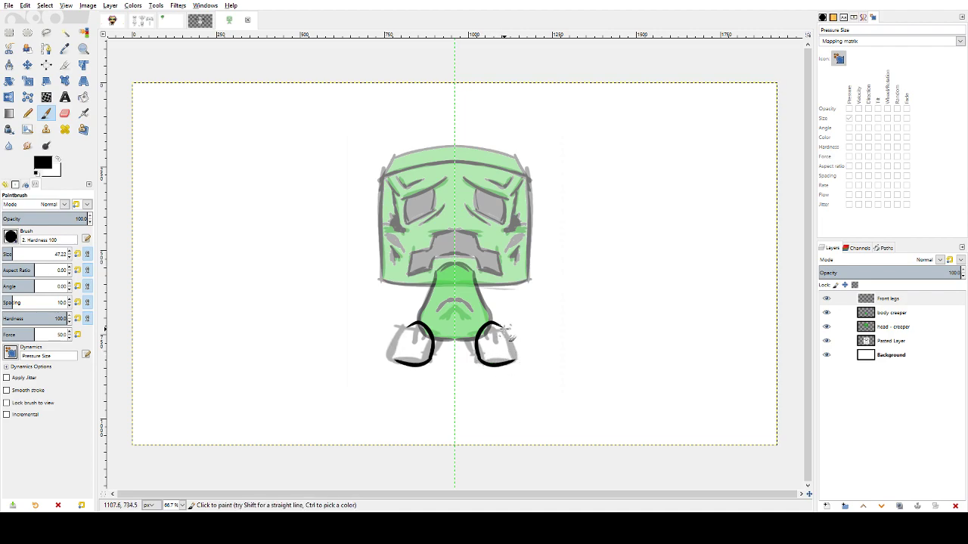
left_click_drag(507, 327, 518, 361)
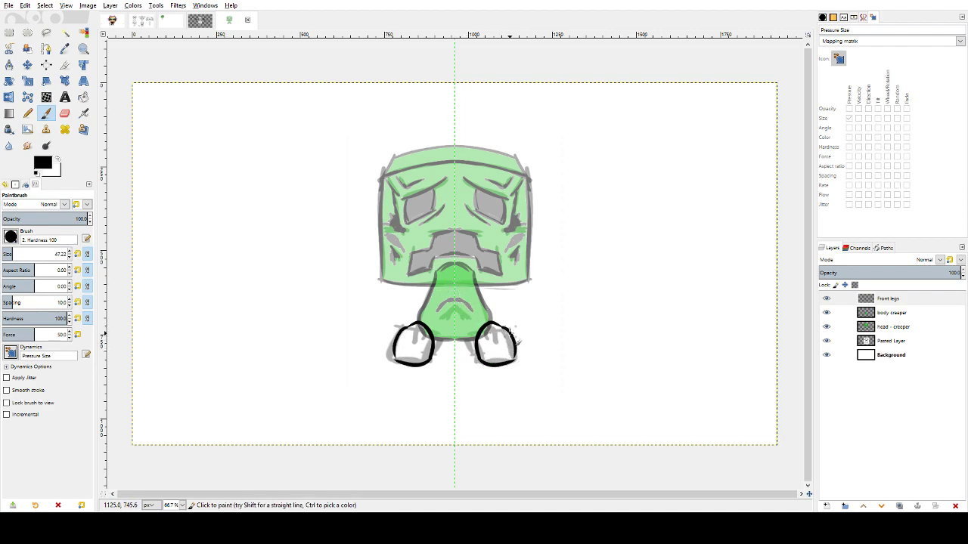
key("ctrl+z")
key("ctrl+z")
mouse_move(490, 322)
left_mouse_down()
mouse_move(517, 368)
mouse_move(520, 352)
left_mouse_up()
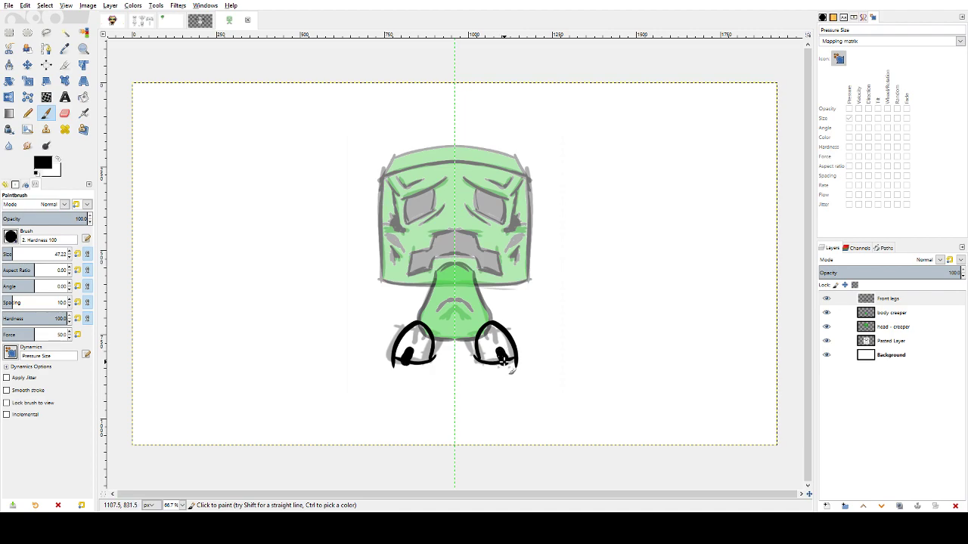
- Try thick black claw marks on the outlined front feet and undo them
mouse_move(511, 351)
left_mouse_down()
mouse_move(522, 350)
mouse_move(484, 361)
left_mouse_up()
key("ctrl+z")
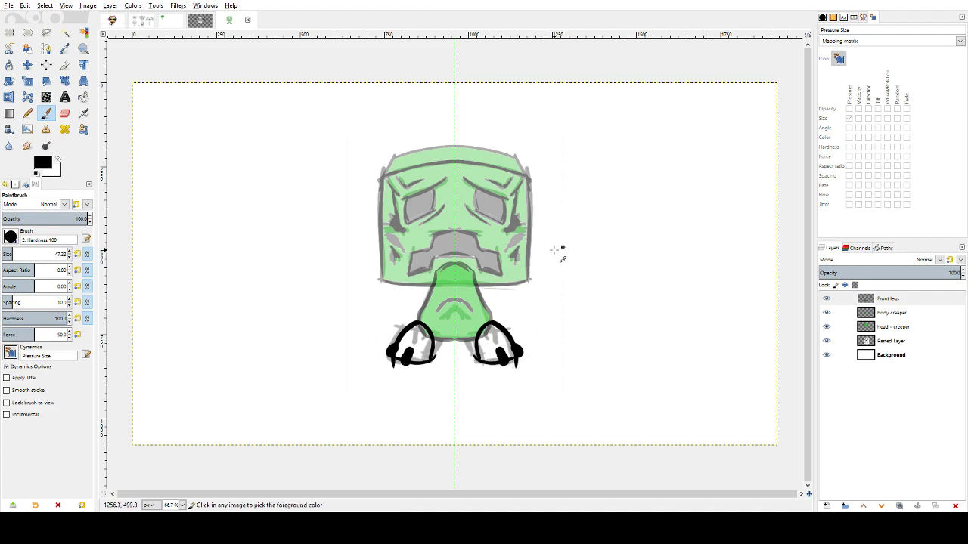
key("z")
key("ctrl+z")
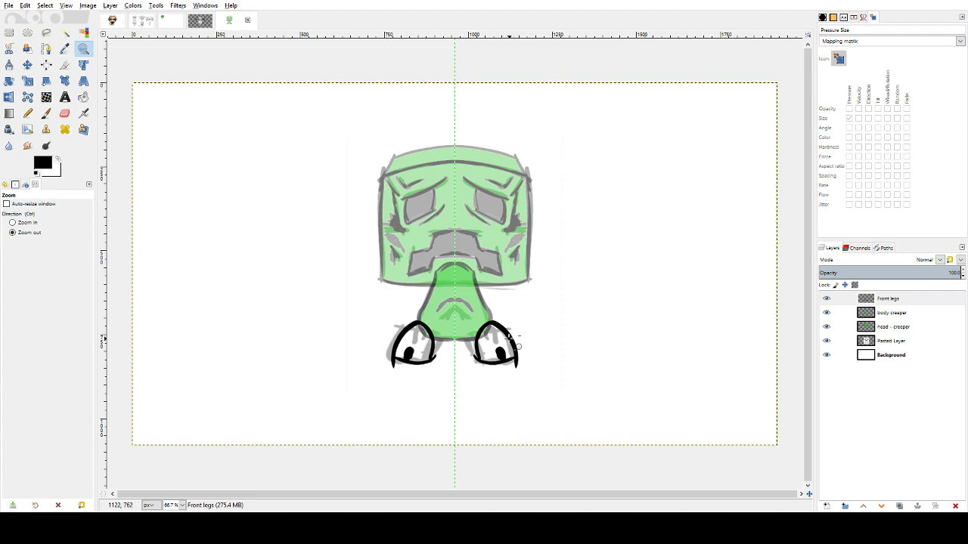
key("ctrl+z")
key("ctrl+z")
- Erase the line ends that overshoot the lower corners of the front leg outlines, undoing bad eraser strokes
key("shift+e")
left_click(512, 374)
key("ctrl+z")
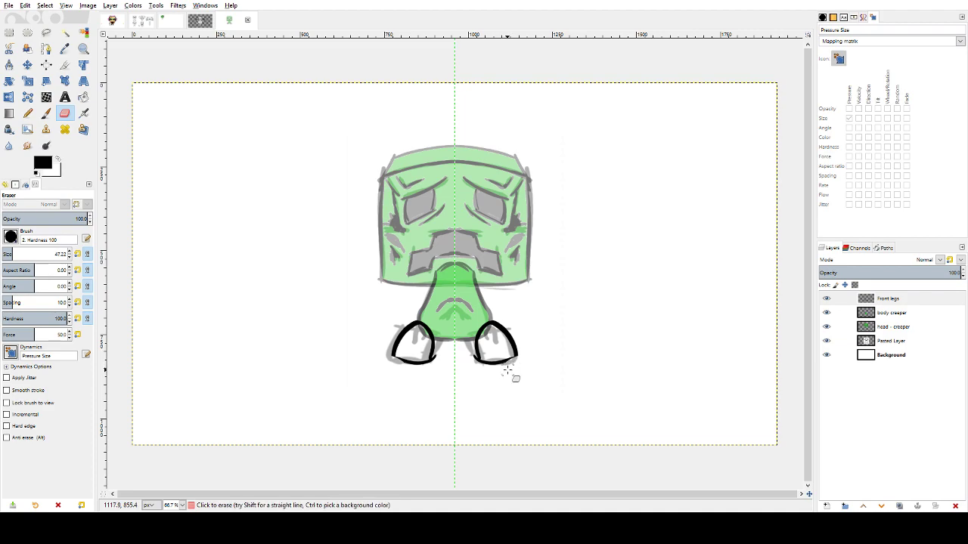
left_click(511, 365)
key("ctrl+z")
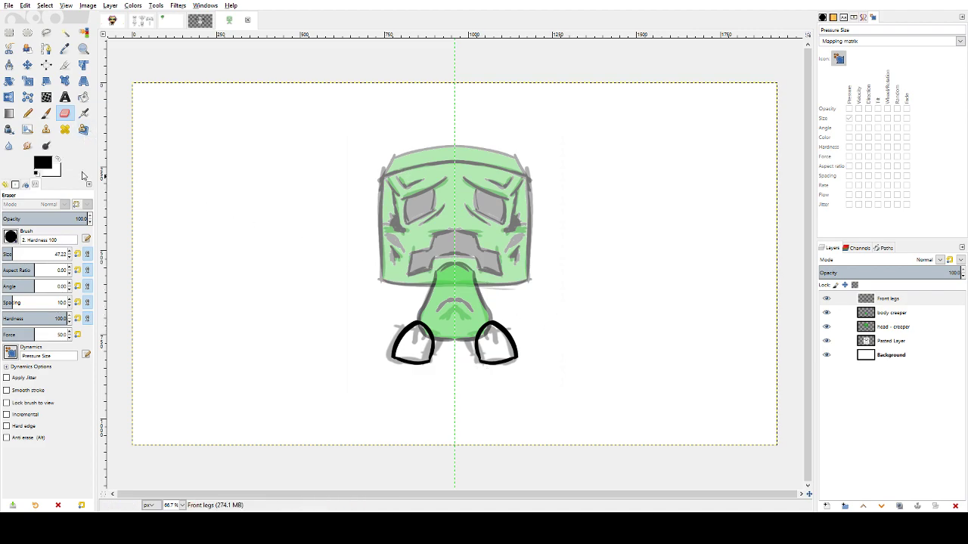
- Sample the head's green from the head - creeper layer for coloring the front legs
left_click(57, 159)
left_click(893, 328)
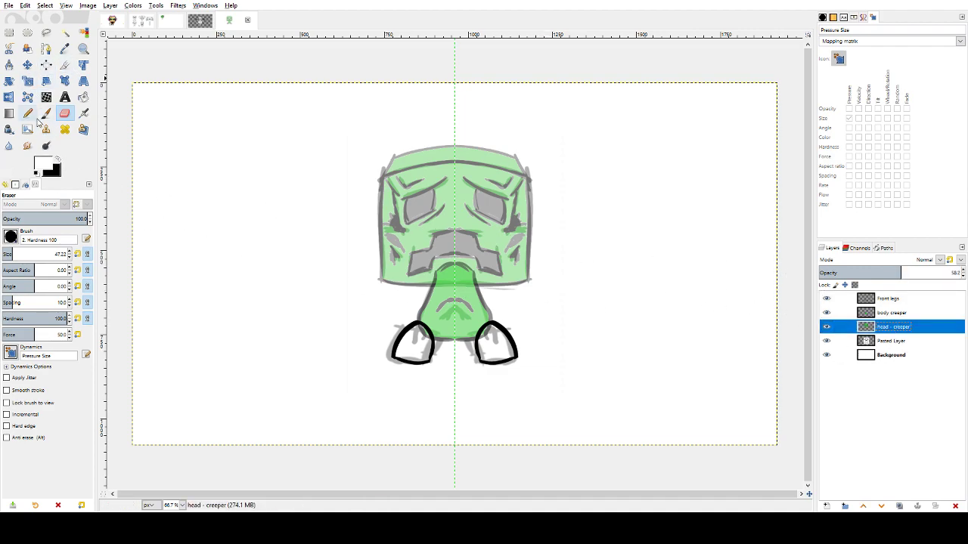
left_click(64, 48)
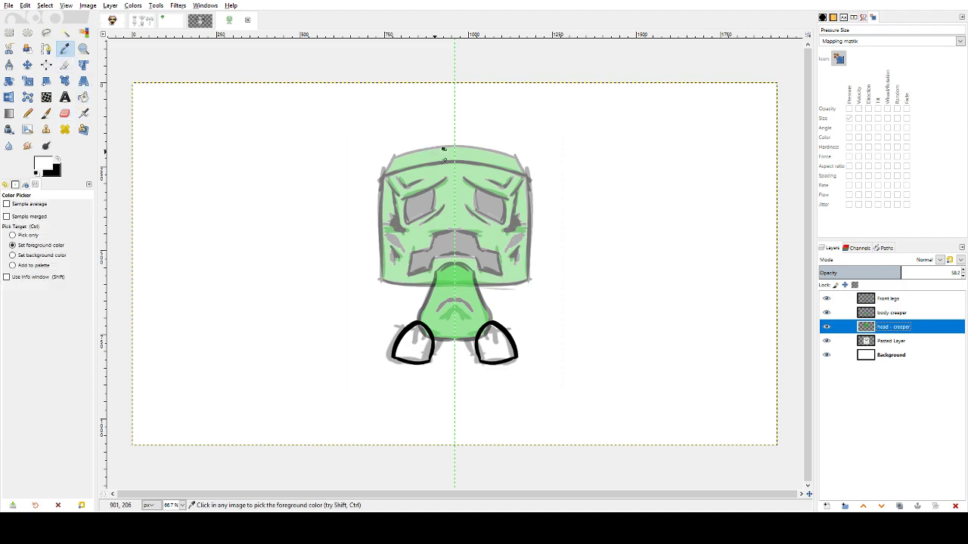
left_click(470, 322)
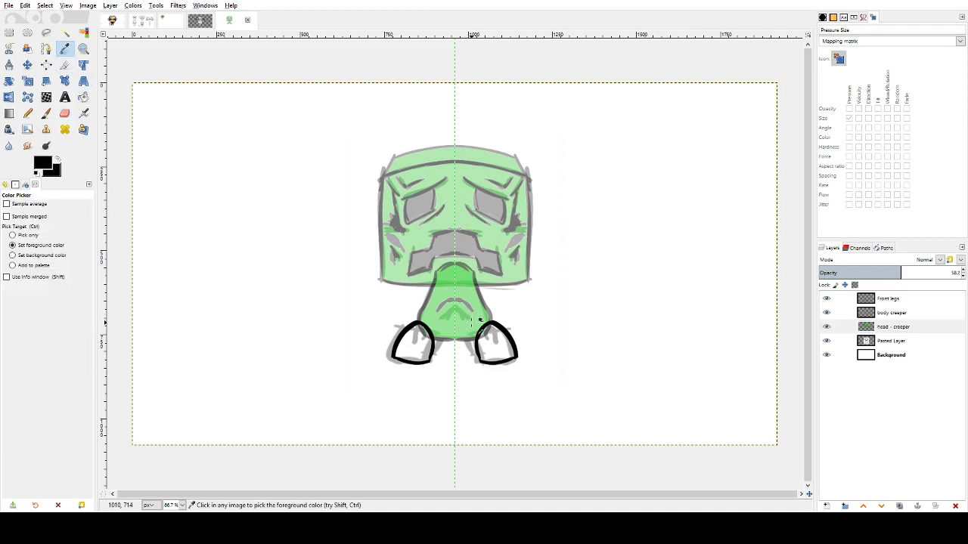
left_click(476, 227)
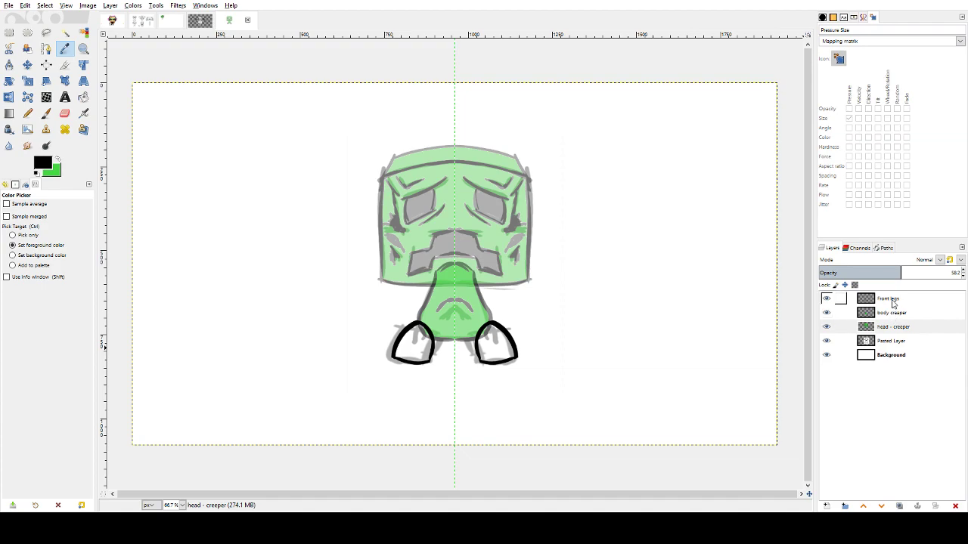
- Fill both front legs with the sampled green on the Front legs layer and return to the Paintbrush with black
left_click(862, 299)
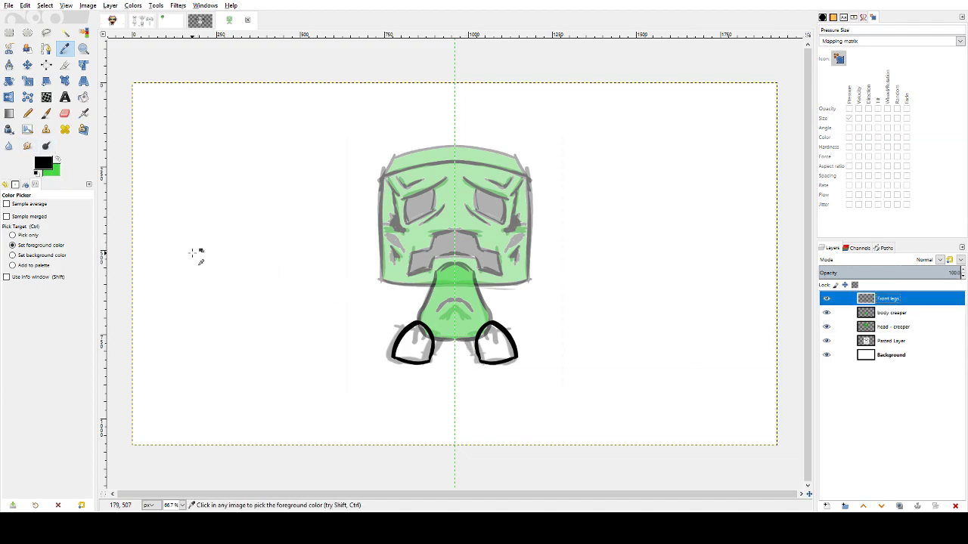
left_click(58, 159)
left_click(66, 129)
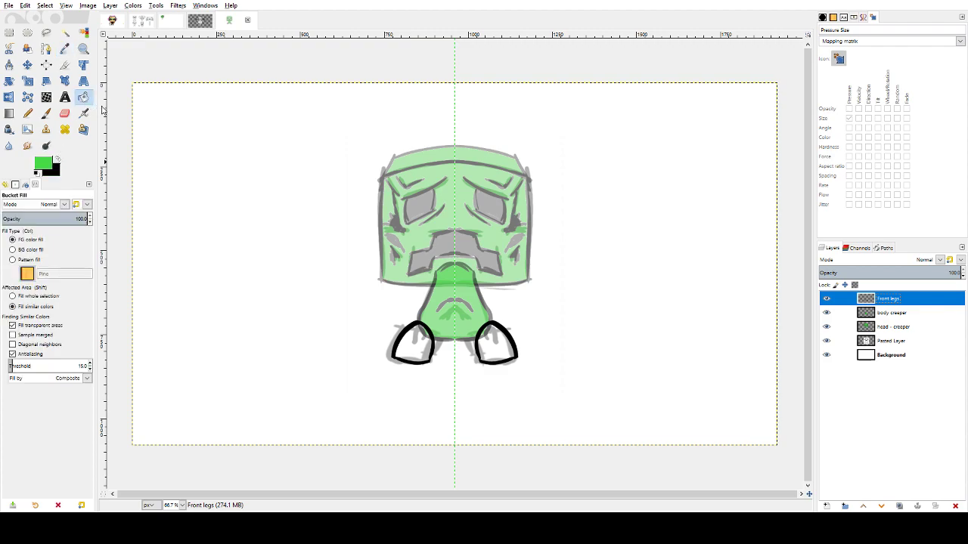
left_click(500, 347)
left_click(423, 342)
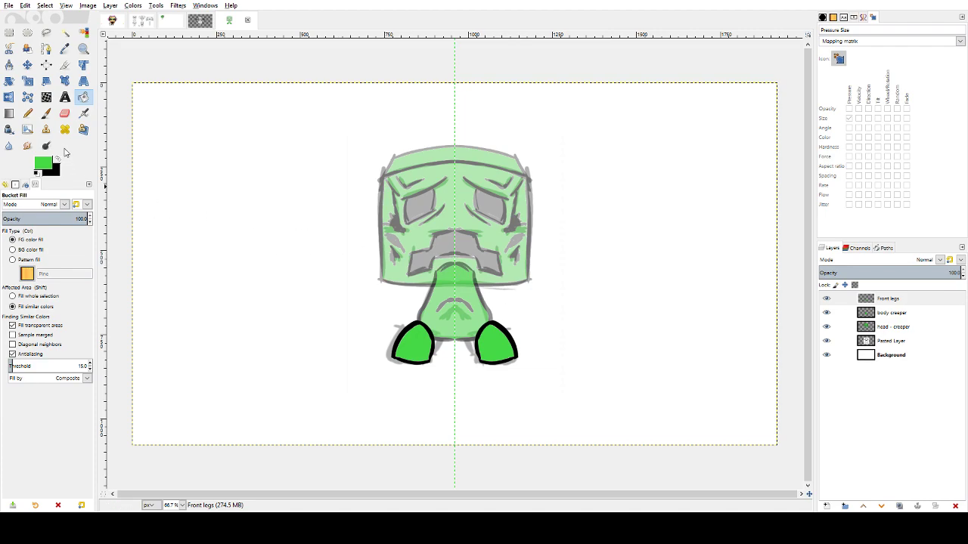
left_click(58, 158)
left_click(46, 113)
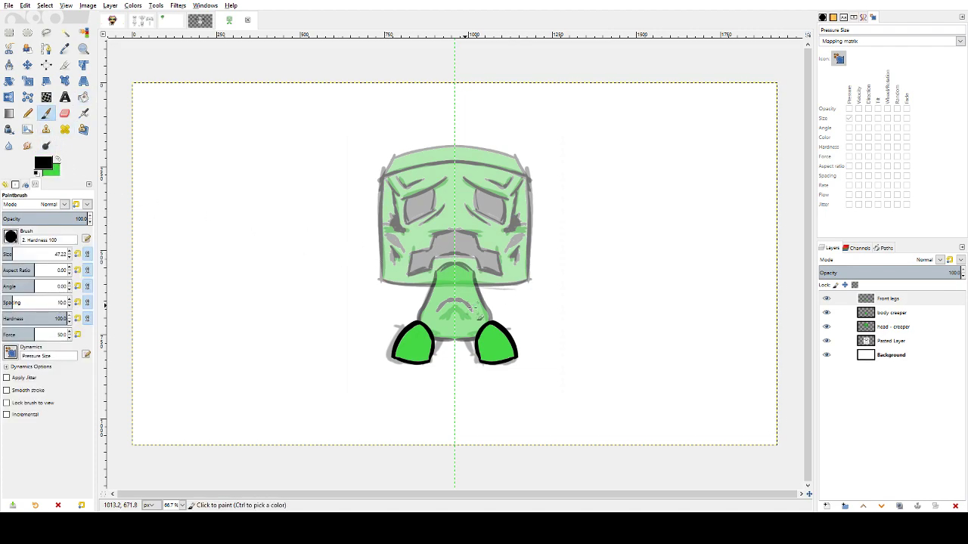
- Try inking black claws along the lower edge of the green front feet and undo all of them
left_click_drag(499, 355, 501, 361)
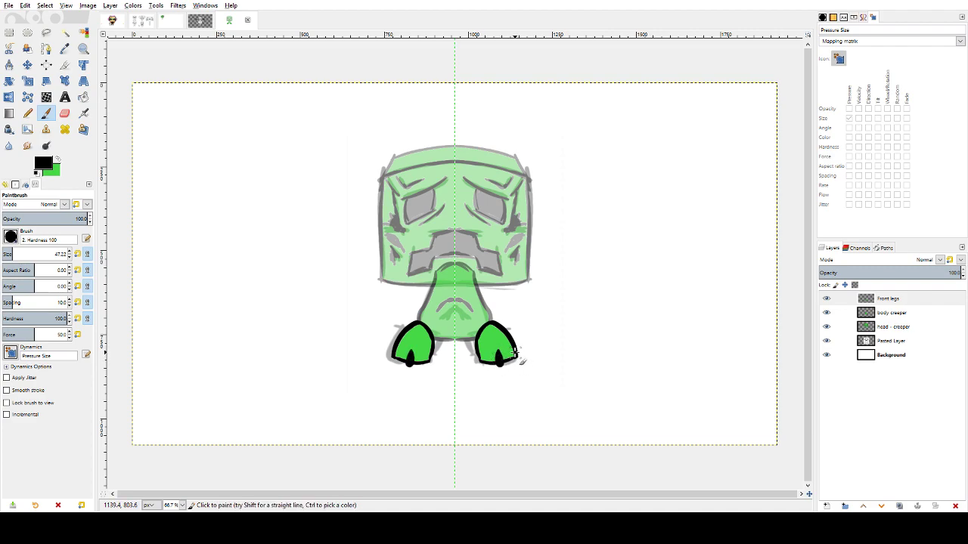
key("ctrl+z")
mouse_move(501, 351)
left_mouse_down()
mouse_move(505, 362)
mouse_move(517, 358)
mouse_move(490, 357)
left_mouse_up()
key("ctrl+z")
key("ctrl+z")
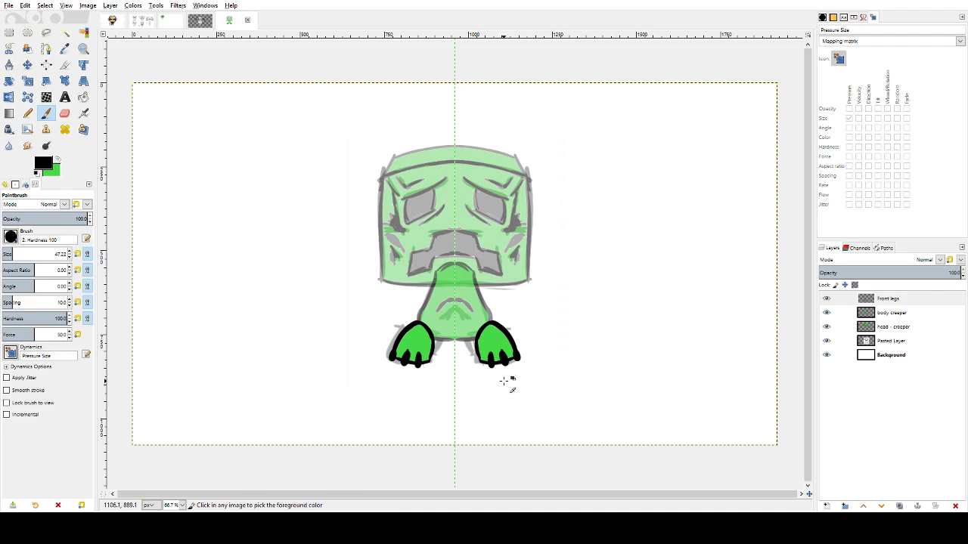
key("ctrl+z")
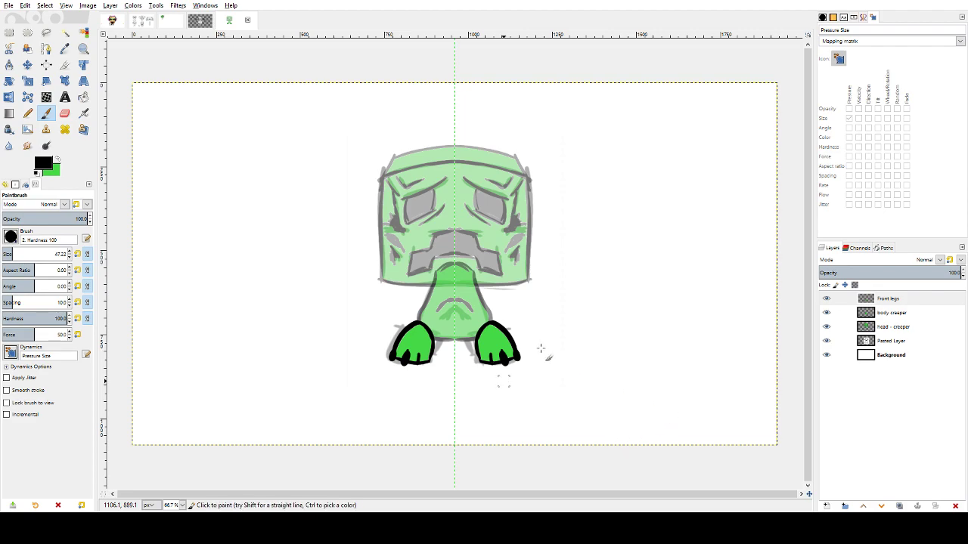
key("ctrl+z")
key("ctrl+z")
key("ctrl+z")
key("ctrl+z")
key("ctrl+z")
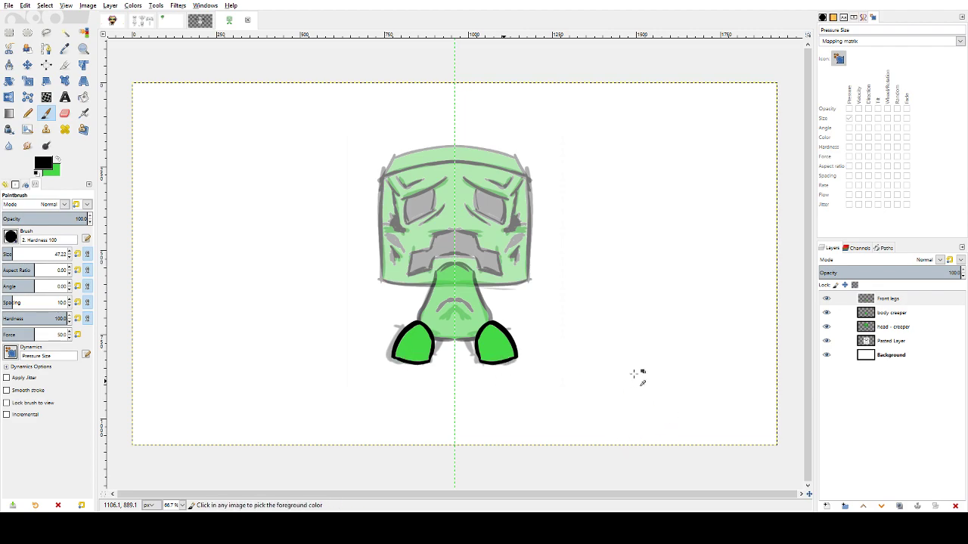
- Duplicate the Front legs layer, hide the original, and make the Front legs copy layer active
left_click(899, 506)
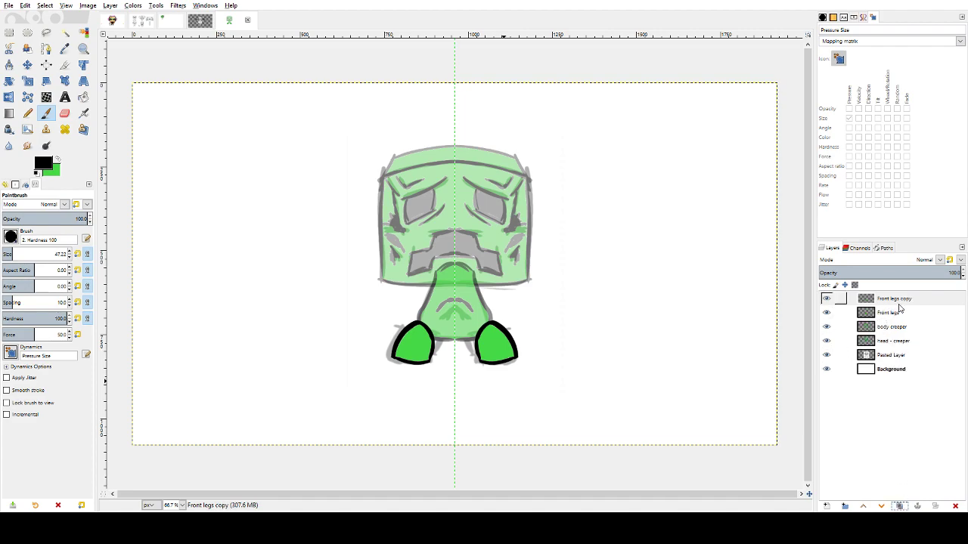
left_click(897, 314)
left_click(828, 315)
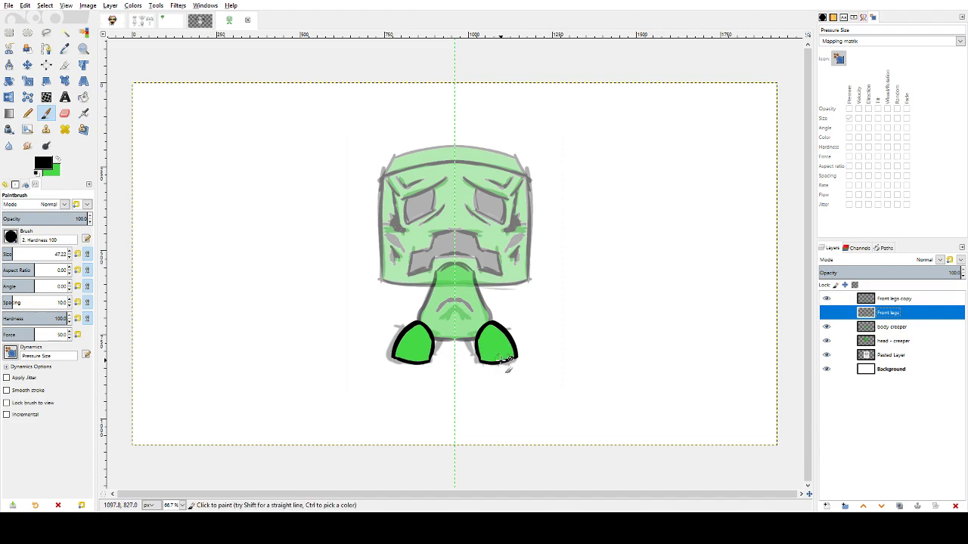
left_click(505, 356)
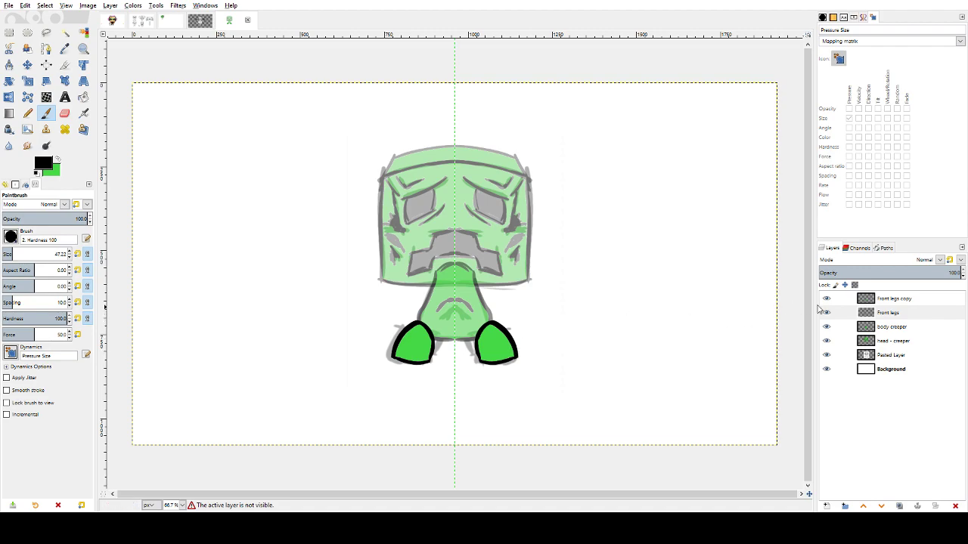
left_click(884, 302)
left_click(826, 312)
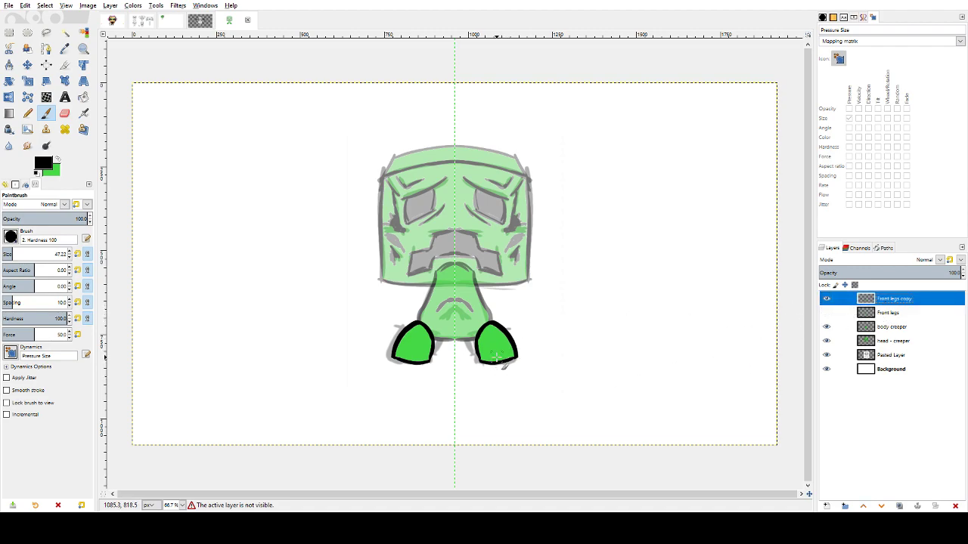
- Ink mirrored black claws on the feet of the Front legs copy layer and trim their tips with the Eraser
left_click_drag(497, 352, 497, 363)
key("ctrl+z")
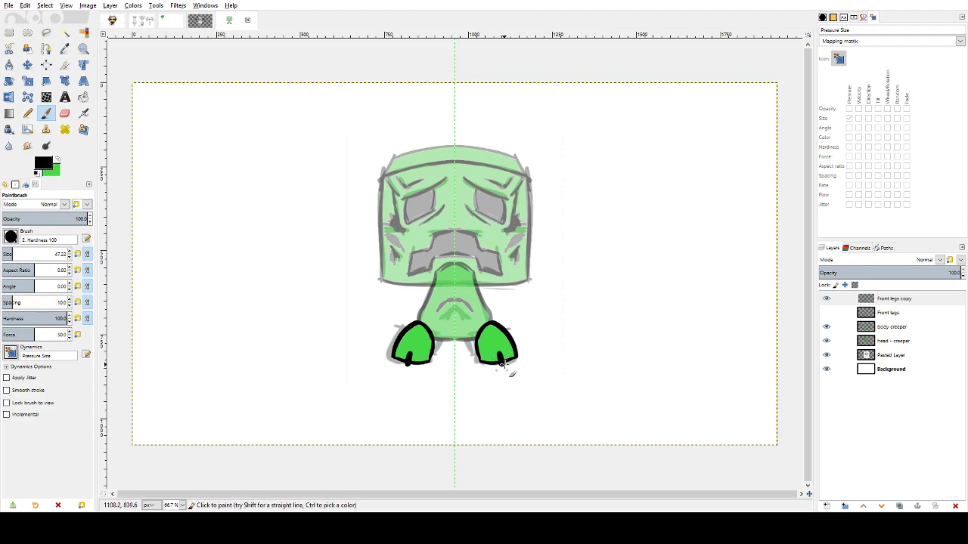
key("ctrl")
left_click_drag(504, 353, 506, 365)
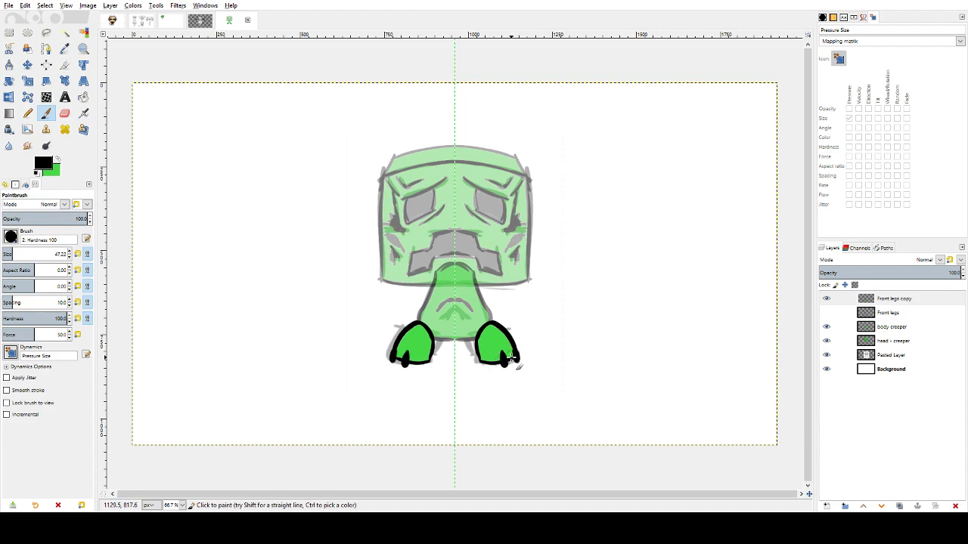
left_click_drag(490, 353, 490, 364)
key("shift+e")
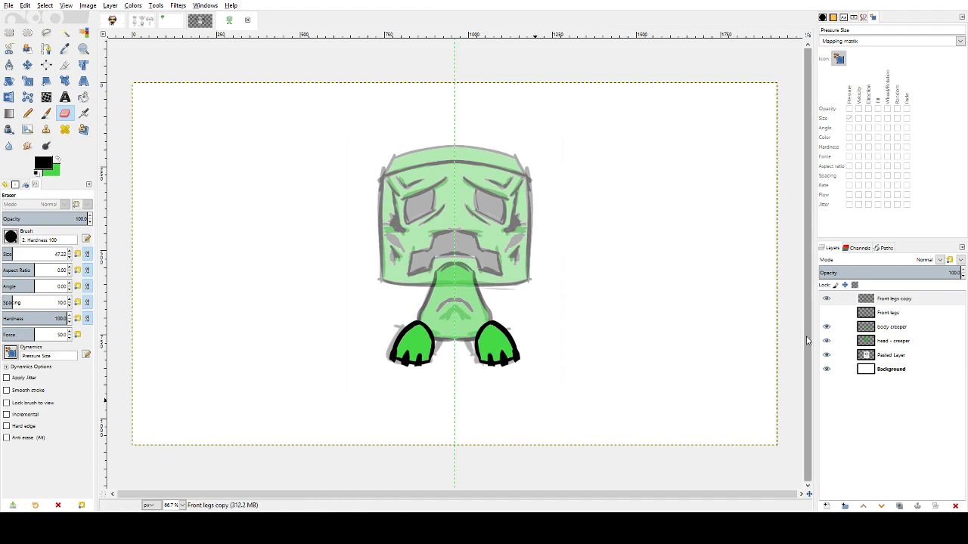
key("shift+b")
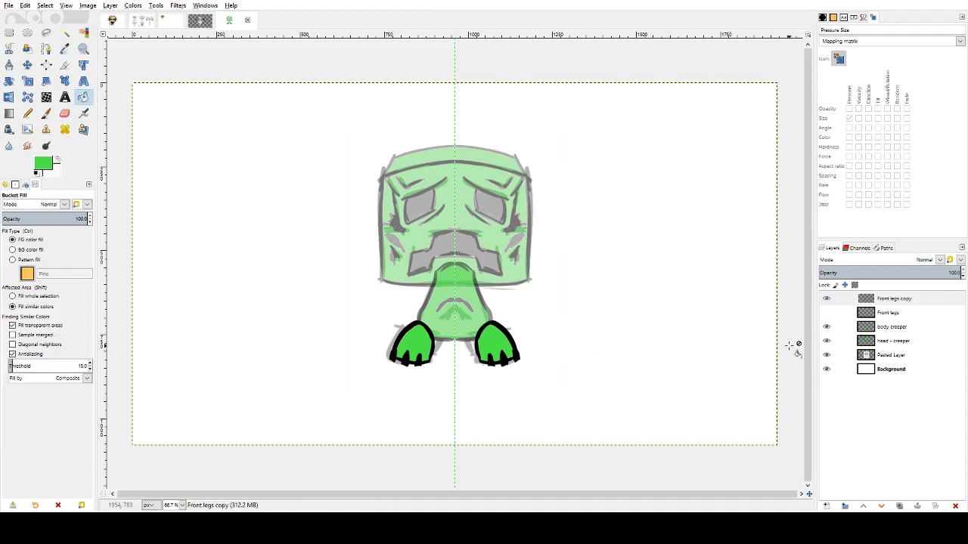
left_click(890, 314)
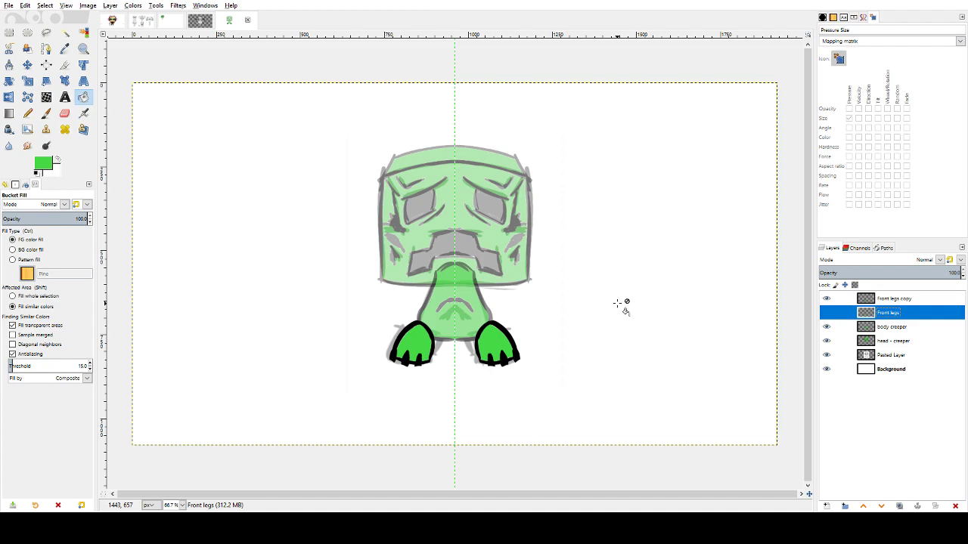
key("shift+e")
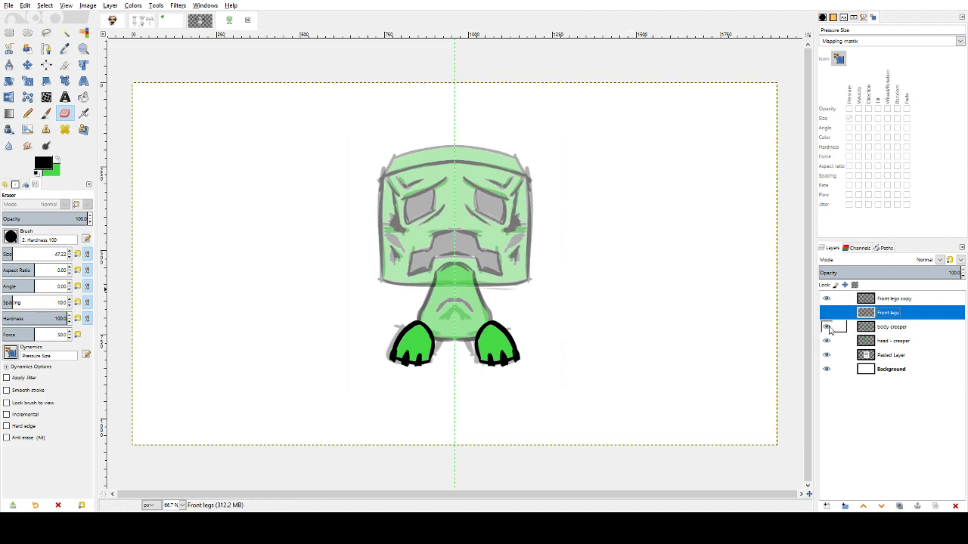
key("shift+b")
key("x")
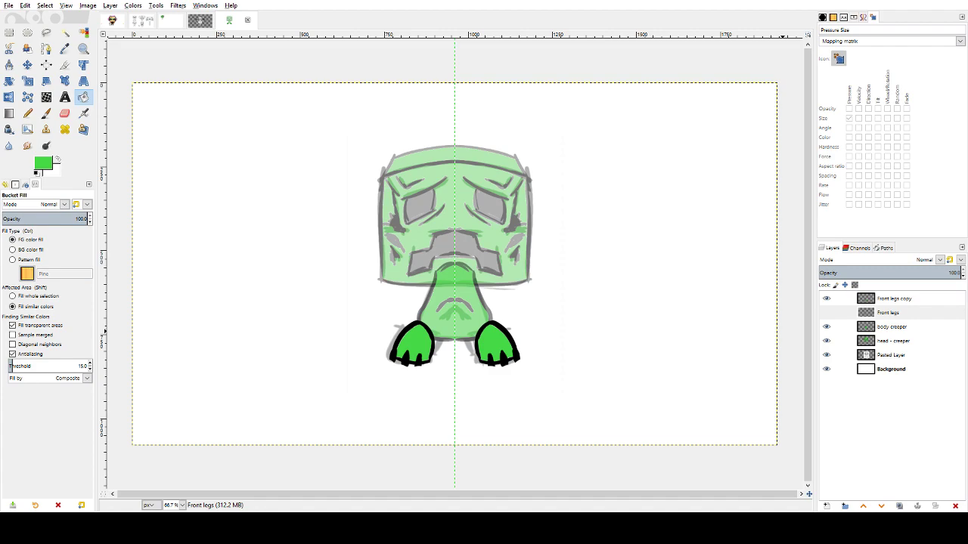
left_click(888, 313)
- Switch to the headphones character image and toggle its layers off and on one by one to examine how the drawing is layered
left_click(119, 20)
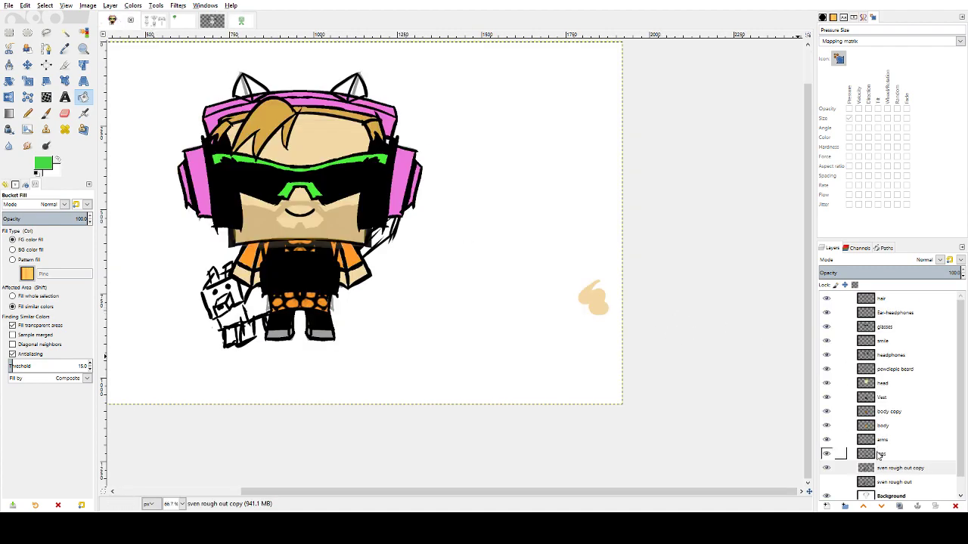
left_click(826, 298)
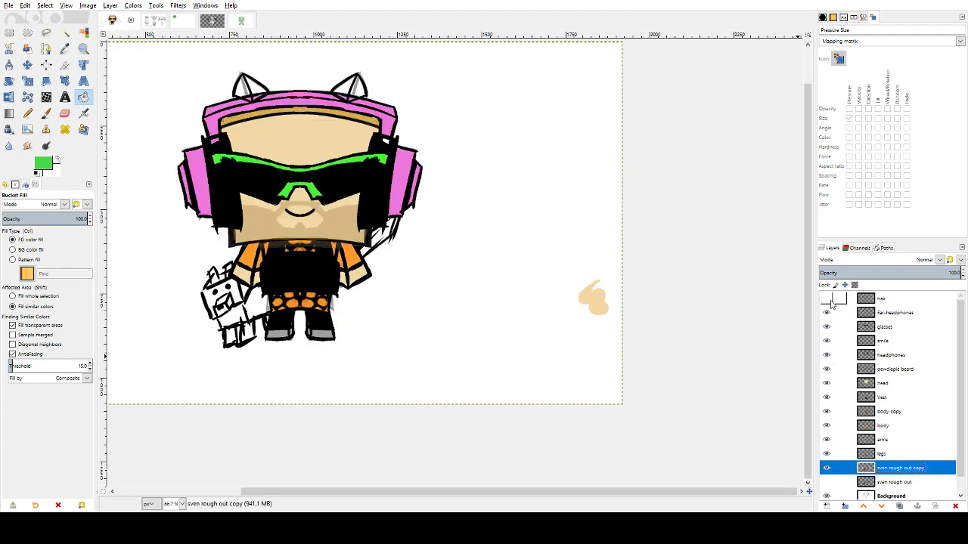
left_click(826, 299)
left_click(827, 313)
left_click(827, 313)
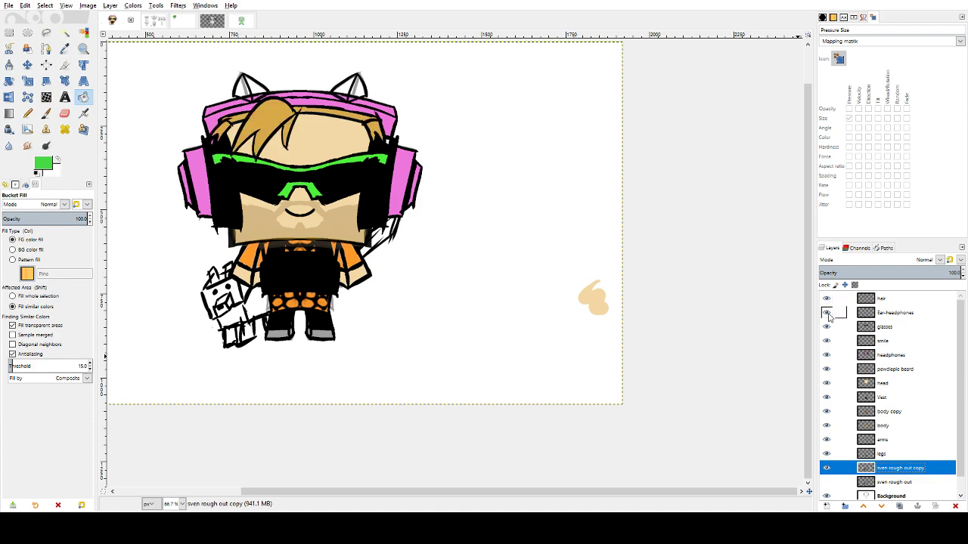
left_click(827, 327)
left_click(827, 327)
left_click(827, 328)
left_click(826, 328)
left_click(826, 341)
left_click(827, 341)
left_click(826, 341)
left_click(826, 341)
left_click(827, 355)
left_click(827, 355)
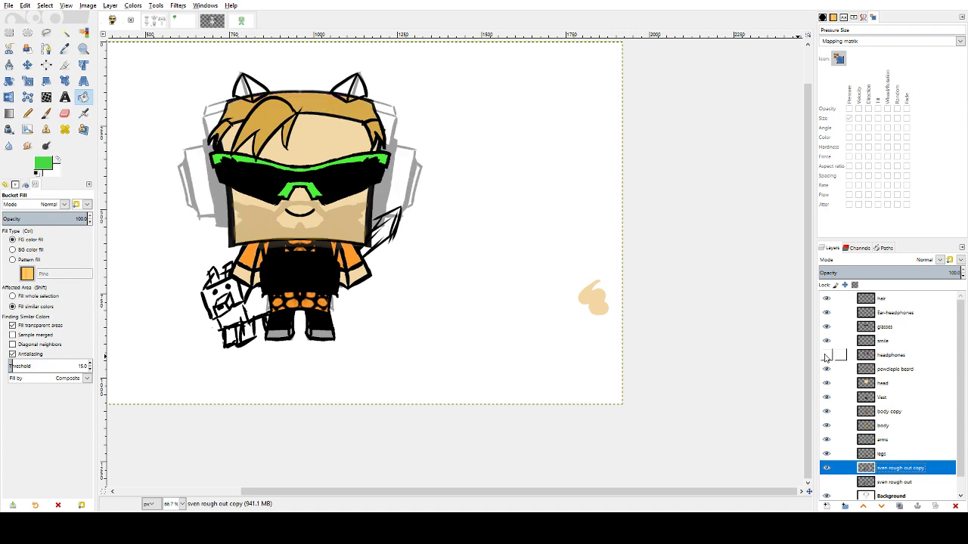
left_click(826, 355)
left_click(827, 355)
left_click(826, 356)
left_click(826, 369)
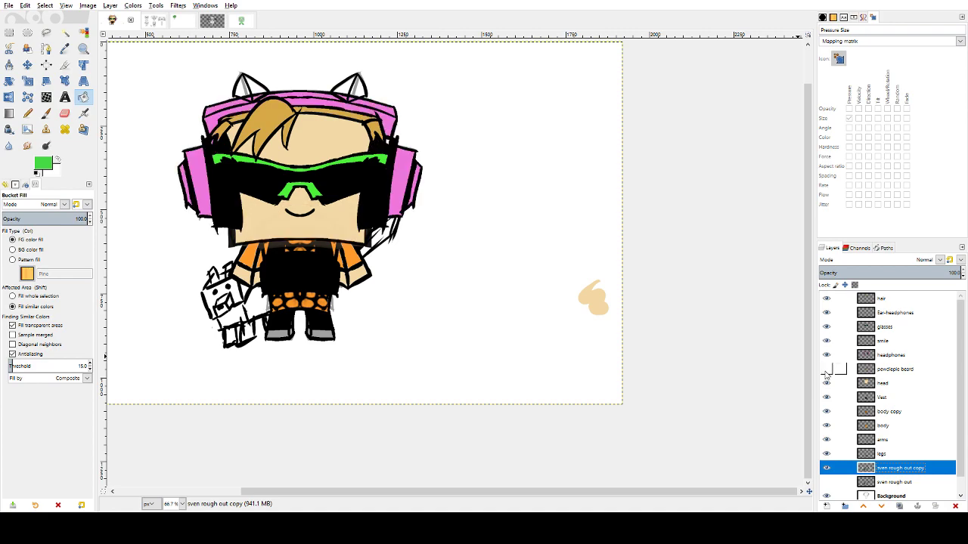
left_click(826, 369)
left_click(826, 383)
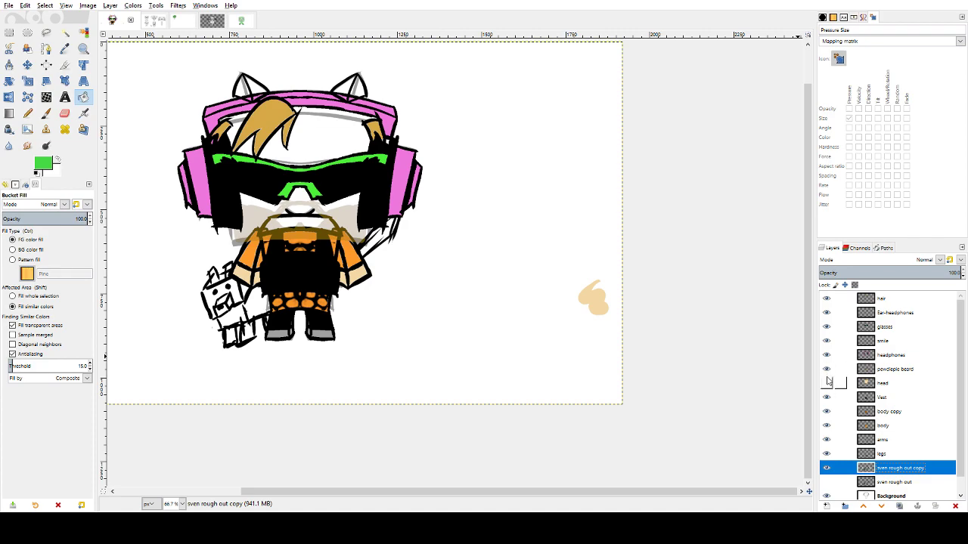
left_click(826, 384)
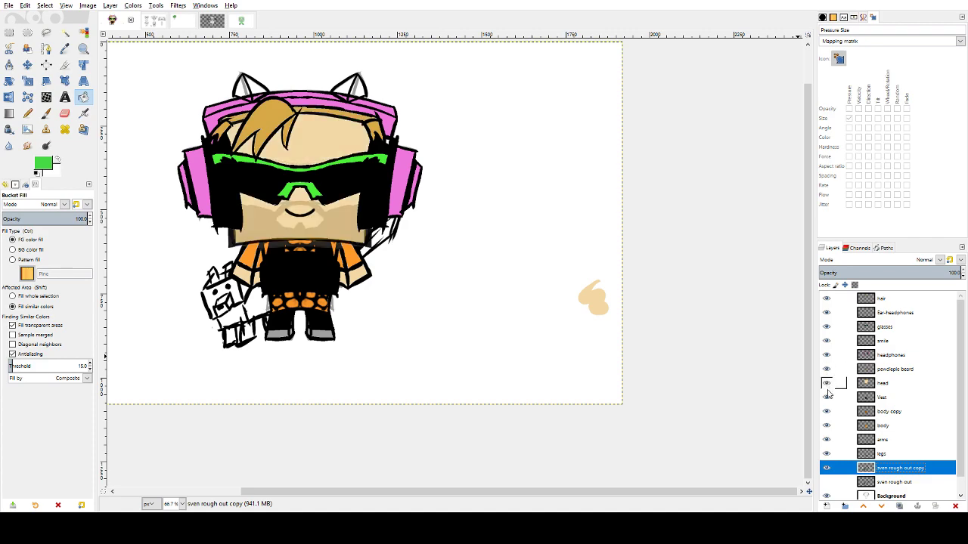
left_click(827, 398)
left_click(827, 398)
left_click(826, 412)
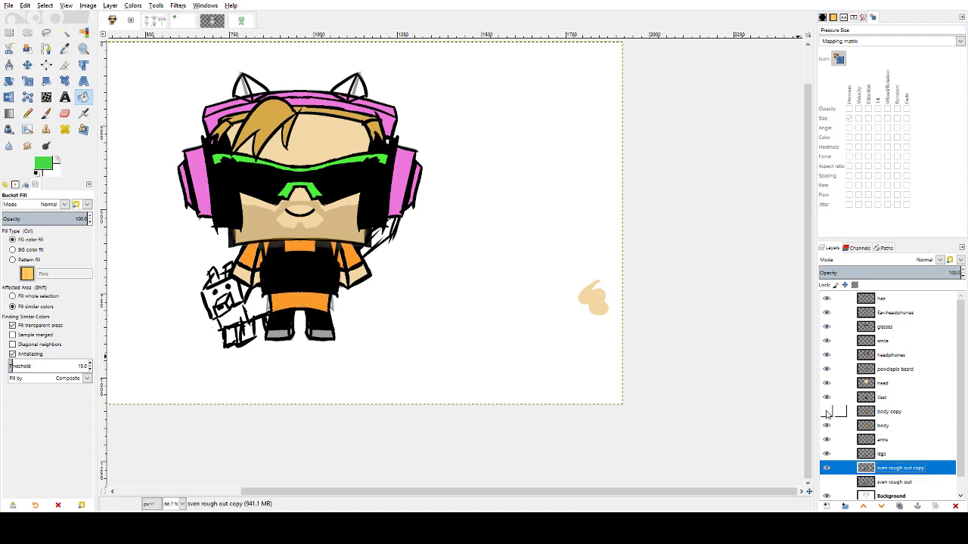
left_click(826, 412)
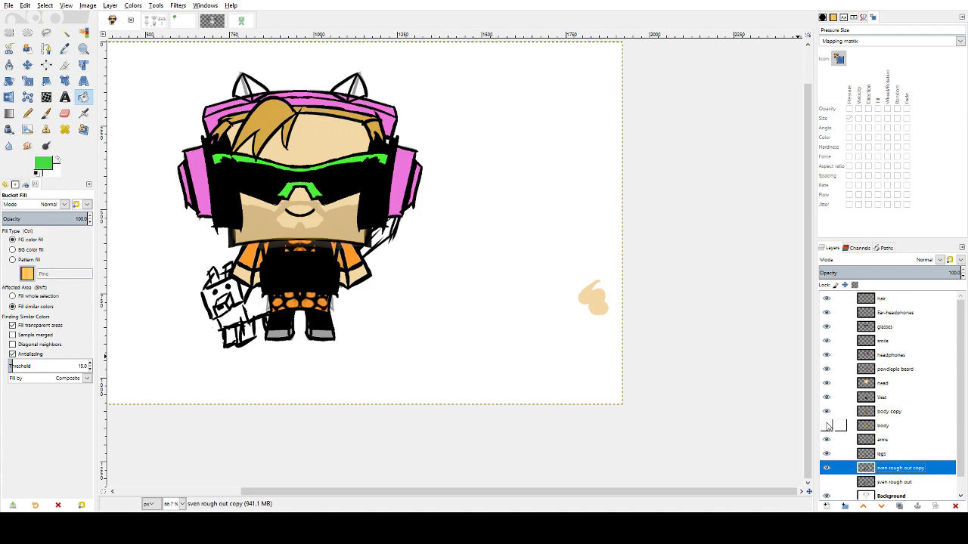
left_click(827, 439)
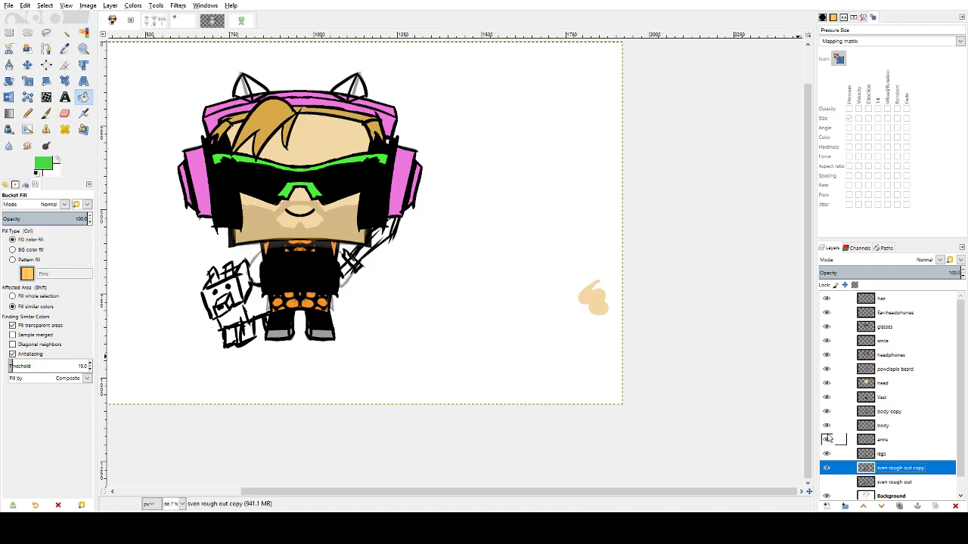
left_click(827, 439)
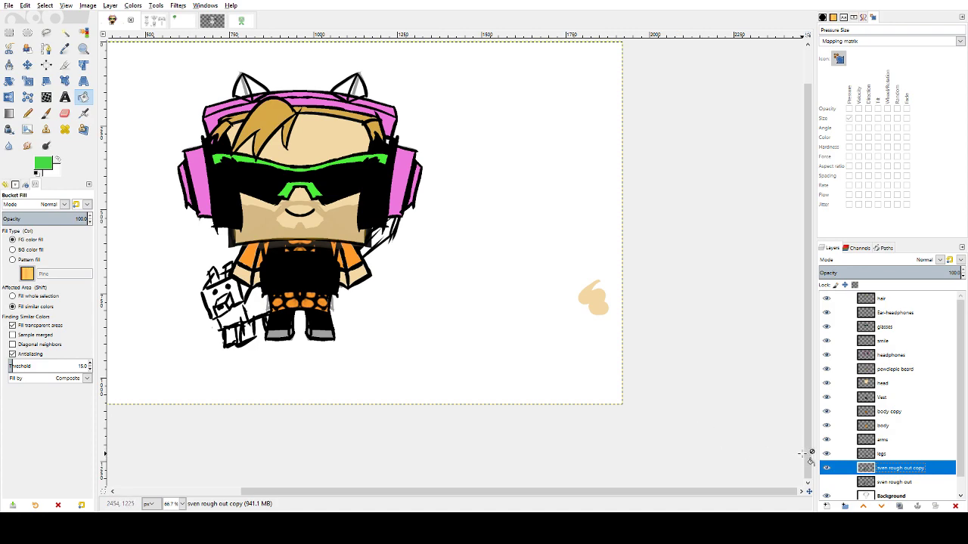
left_click(825, 469)
left_click(827, 469)
- Look through the mob sketch sheet and the tree image, and return to the creeper image
left_click(159, 20)
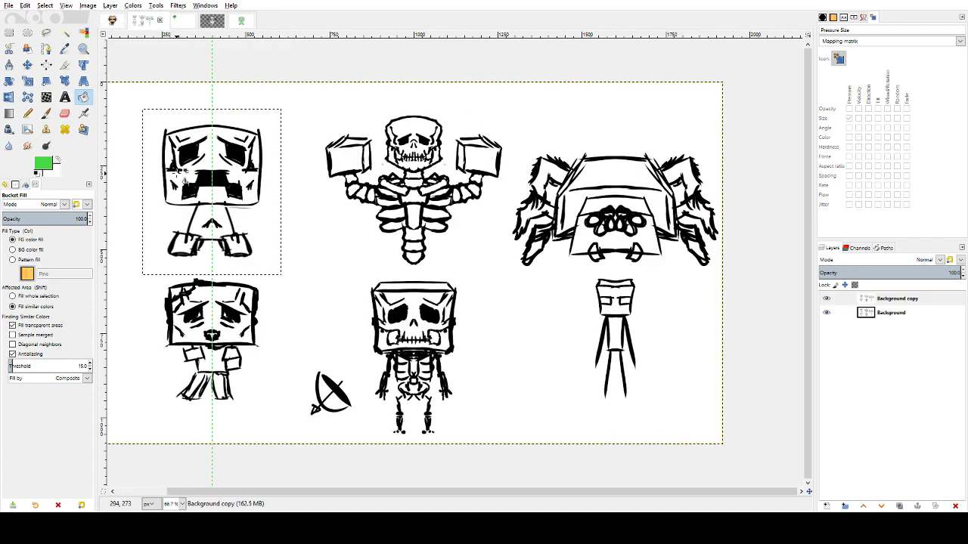
left_click(179, 20)
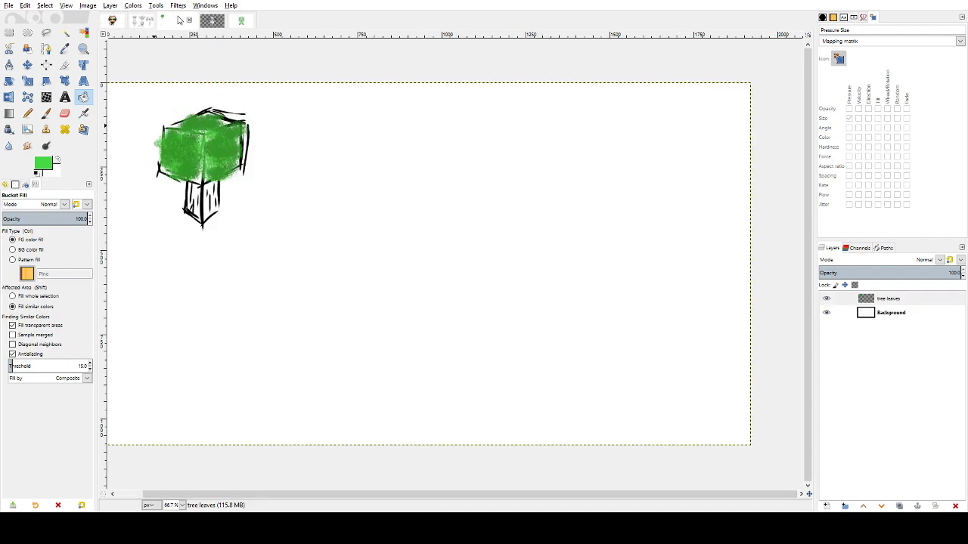
left_click(217, 23)
left_click(240, 21)
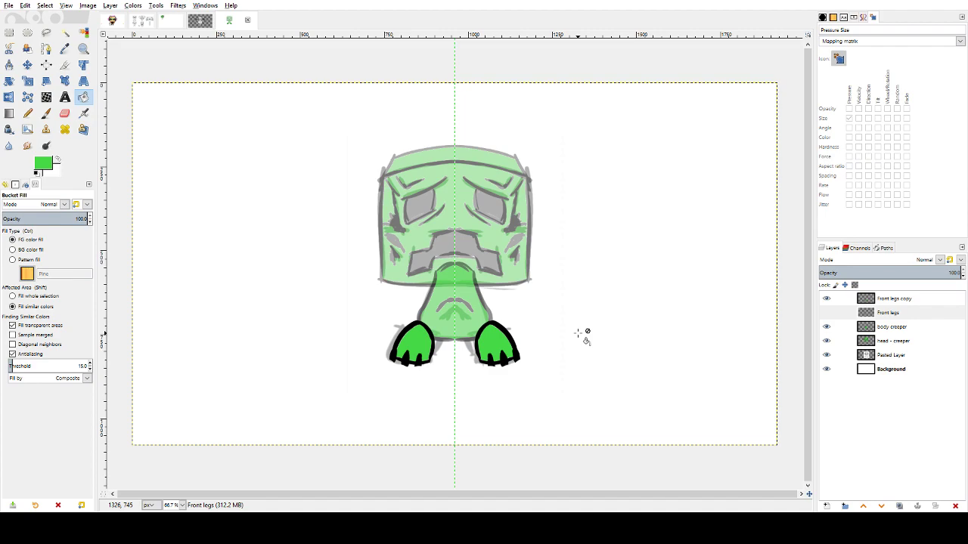
key("shift+e")
key("x")
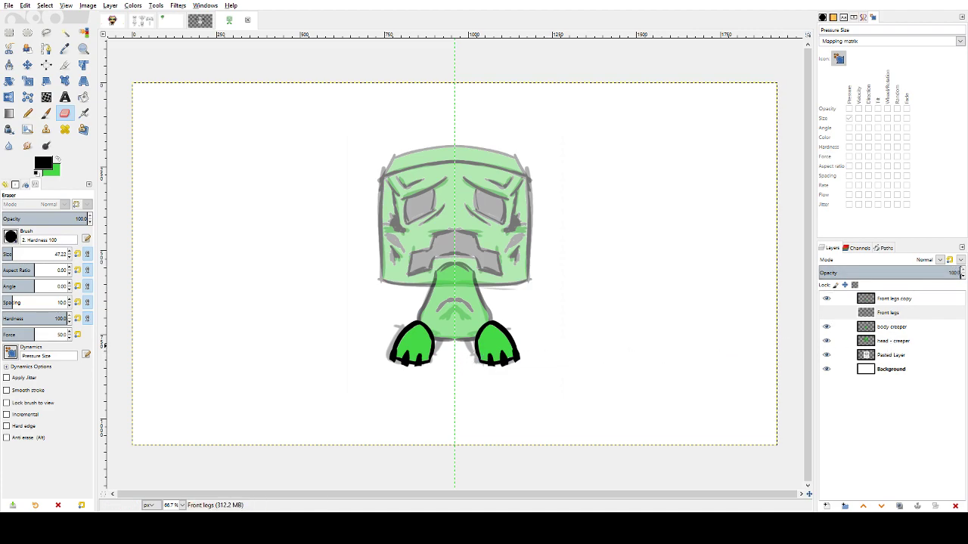
left_click_drag(894, 273, 950, 273)
left_click_drag(886, 273, 882, 273)
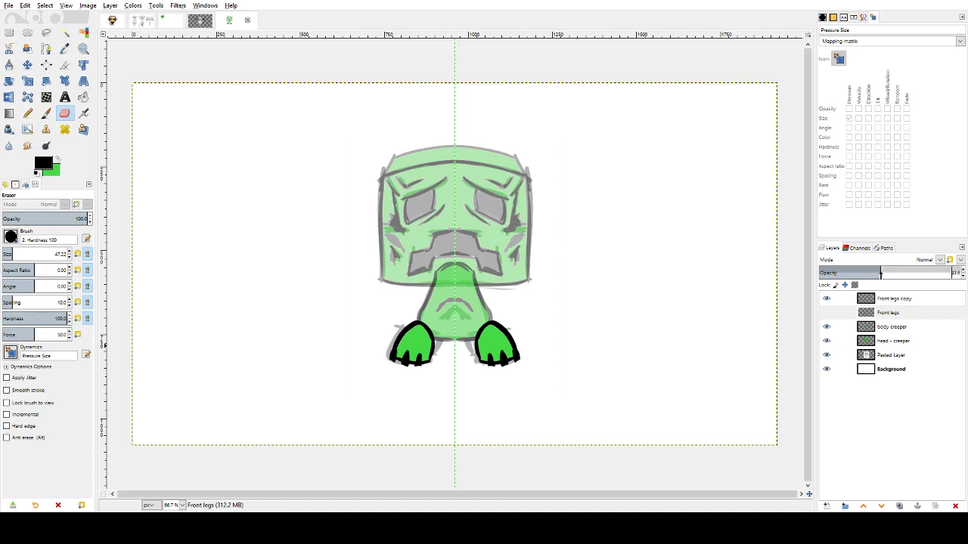
left_click(895, 300)
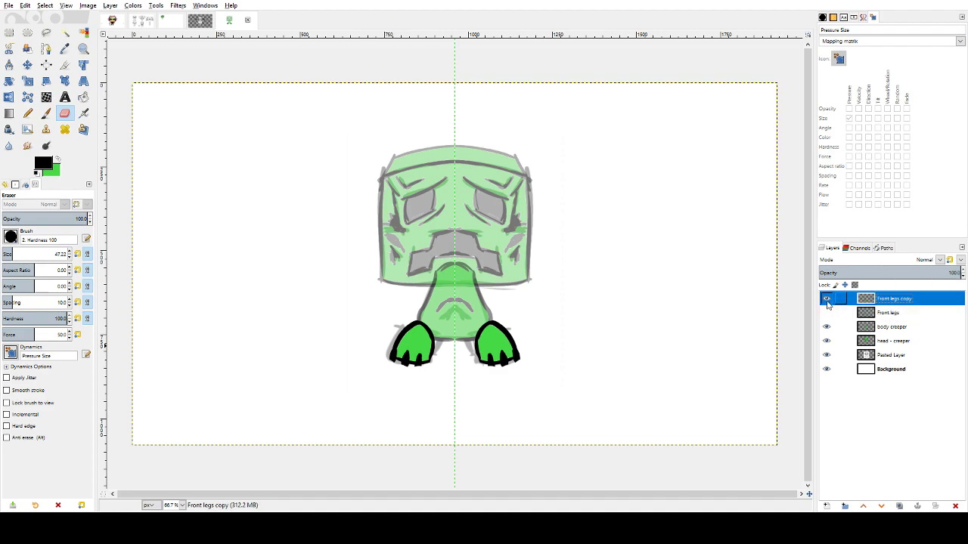
left_click(888, 313)
left_click_drag(877, 273, 965, 273)
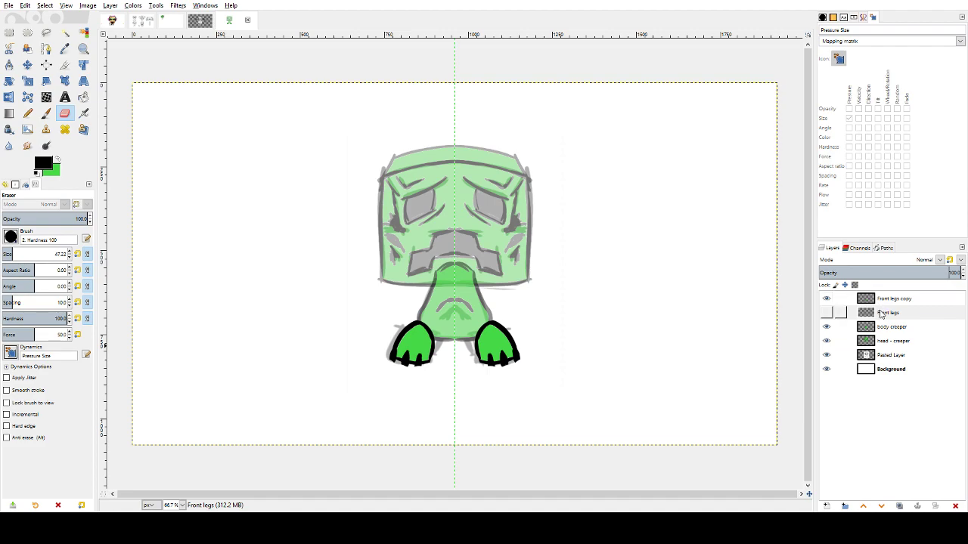
left_click(826, 312)
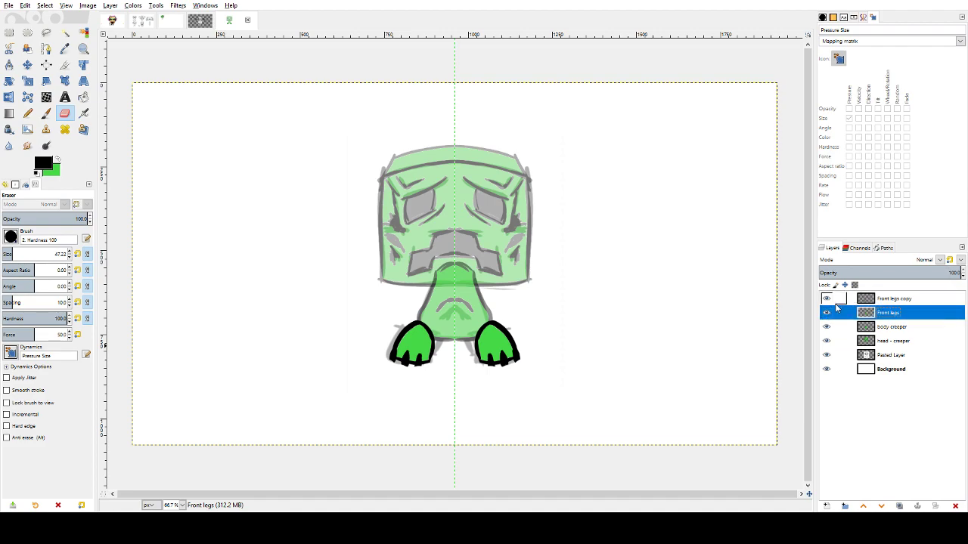
- Add a new layer named back legs above the Front legs copy layer and hide the original Front legs layer
left_click(889, 299)
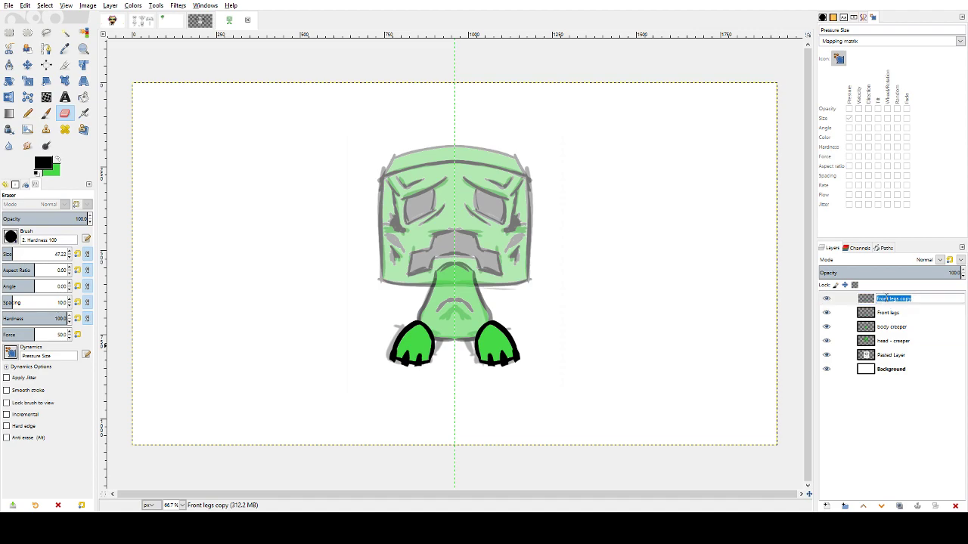
left_click(826, 507)
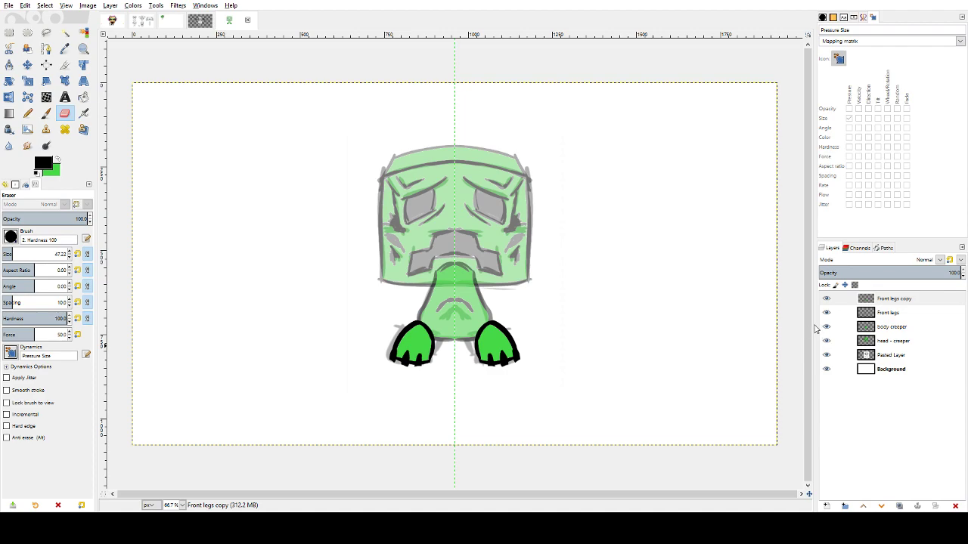
key("Return")
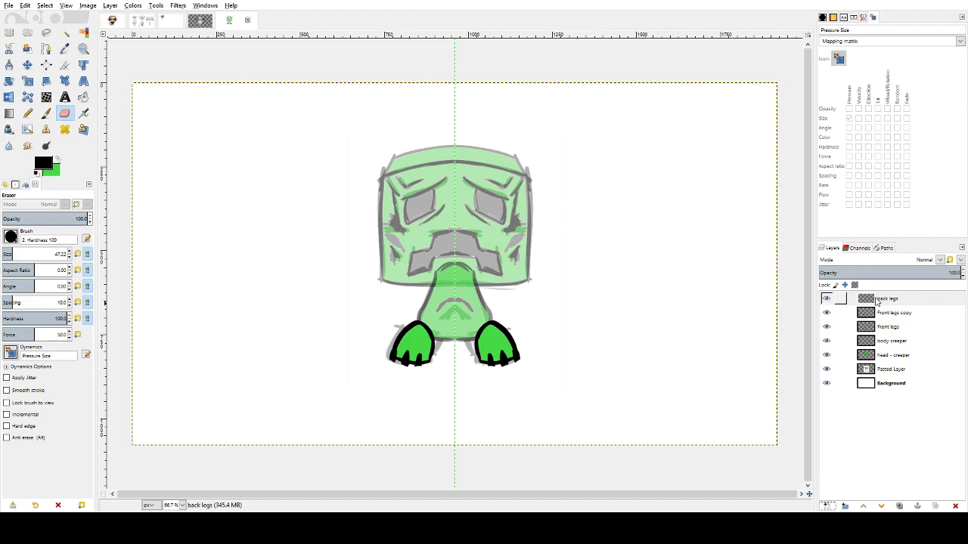
left_click(829, 326)
left_click(827, 299)
- Lower the Front legs copy layer's opacity to under half and activate the back legs layer with the Paintbrush in black
left_click(894, 312)
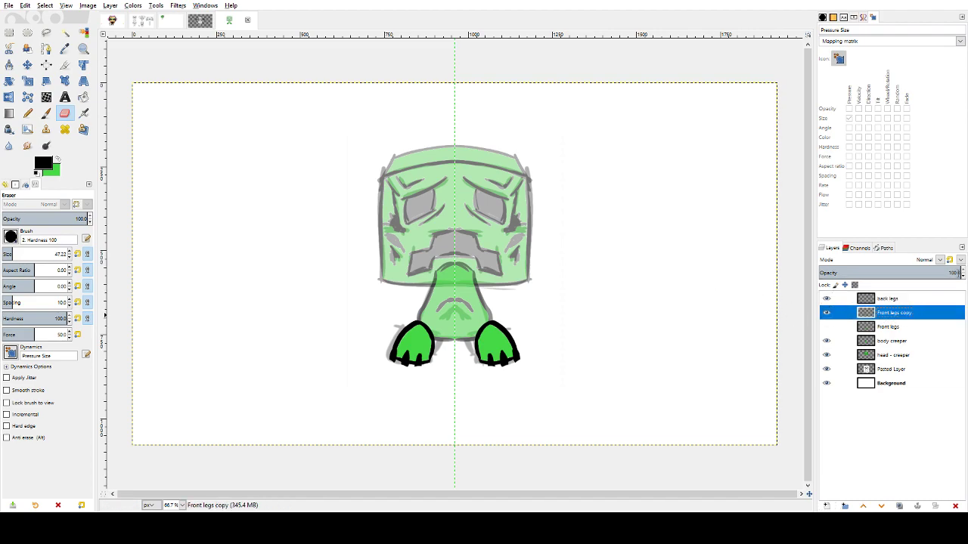
left_click_drag(958, 272, 881, 272)
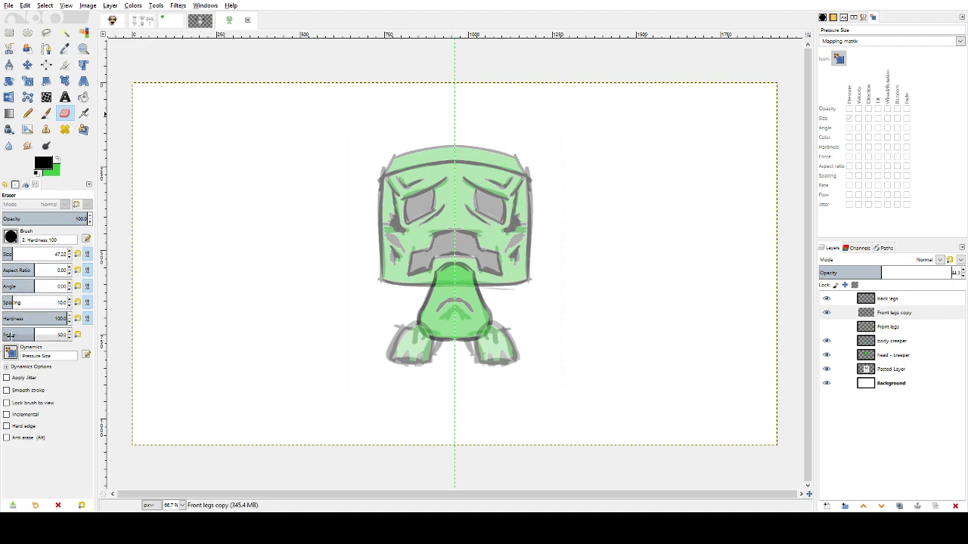
left_click(47, 115)
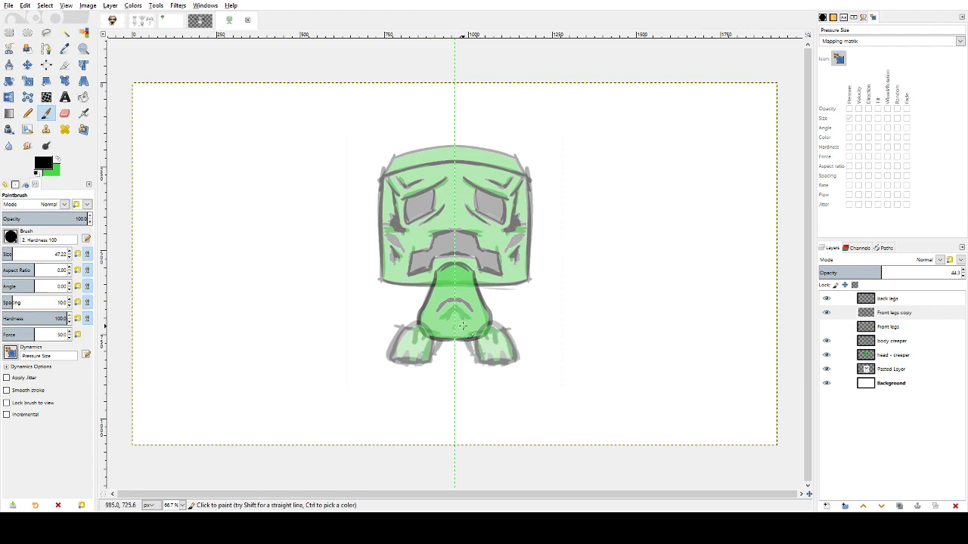
left_click(893, 299)
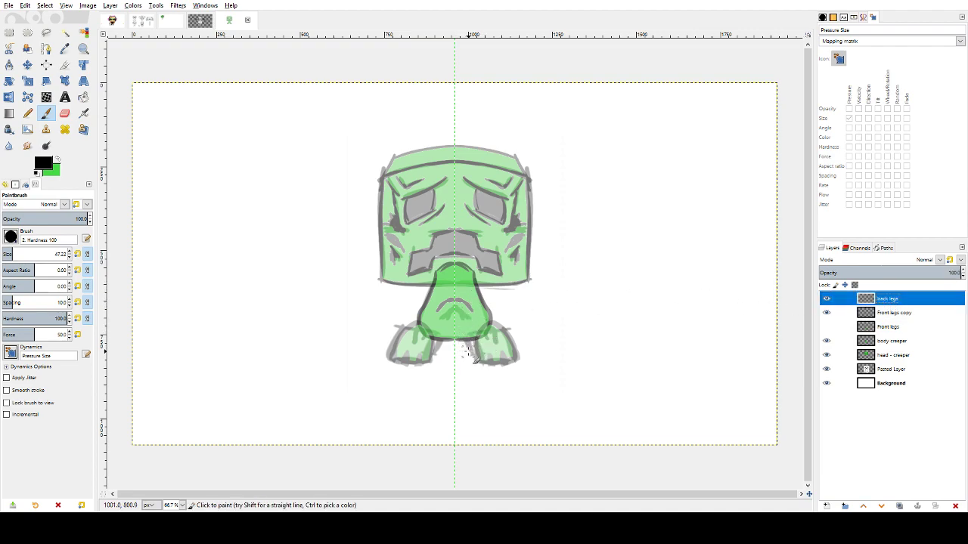
- Try inking small rounded mirrored back feet over the body's lower edge on the back legs layer and undo the strokes
mouse_move(467, 351)
left_mouse_down()
mouse_move(504, 347)
mouse_move(469, 351)
left_mouse_up()
key("ctrl+z")
key("ctrl+z")
key("ctrl+z")
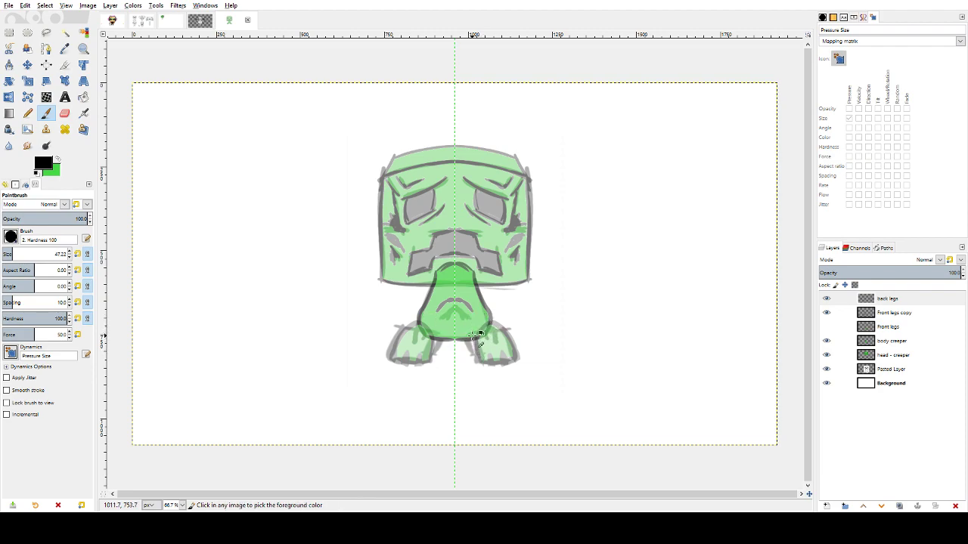
mouse_move(484, 310)
left_mouse_down()
mouse_move(469, 348)
mouse_move(477, 318)
mouse_move(501, 339)
mouse_move(472, 328)
mouse_move(499, 340)
mouse_move(468, 341)
mouse_move(470, 350)
mouse_move(494, 339)
left_mouse_up()
key("ctrl+z")
key("ctrl+z")
key("ctrl+z")
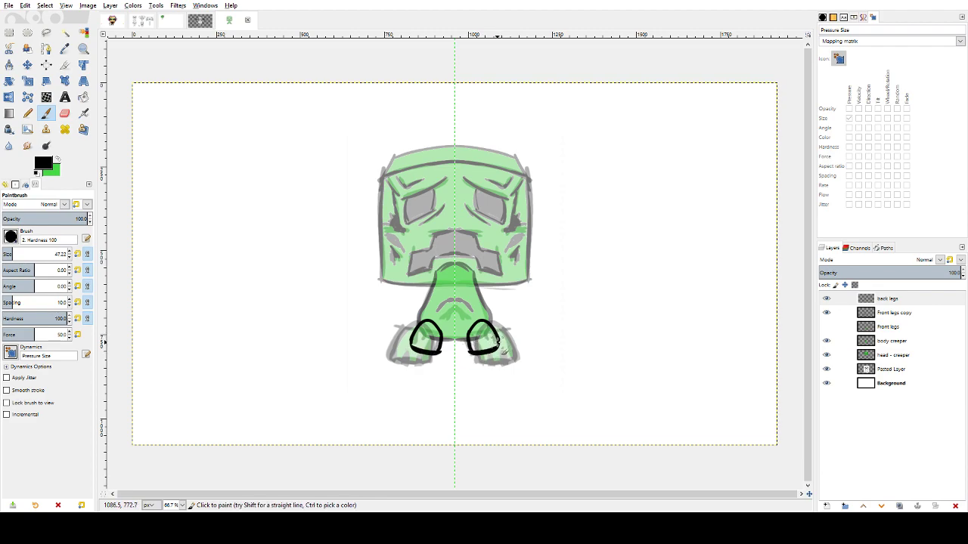
left_click_drag(496, 341, 500, 347)
key("ctrl+z")
key("ctrl+z")
key("ctrl+z")
key("ctrl+z")
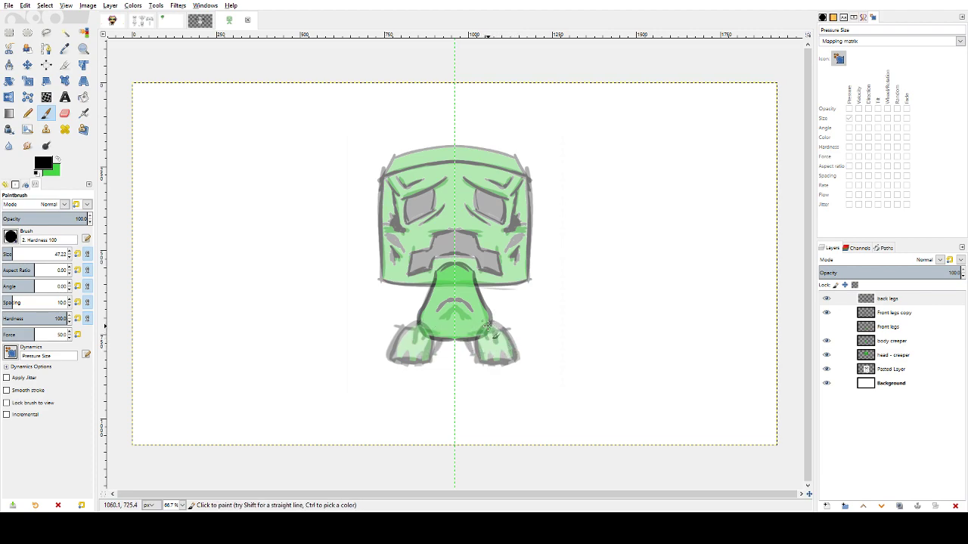
- Try inking wider mirrored arches for the back feet over the tops of the faded front feet and undo them all
mouse_move(490, 324)
left_mouse_down()
mouse_move(469, 340)
mouse_move(481, 323)
mouse_move(506, 339)
mouse_move(478, 329)
mouse_move(480, 350)
left_mouse_up()
key("ctrl+z")
key("ctrl+z")
key("ctrl+z")
key("ctrl+z")
key("ctrl+z")
key("ctrl+z")
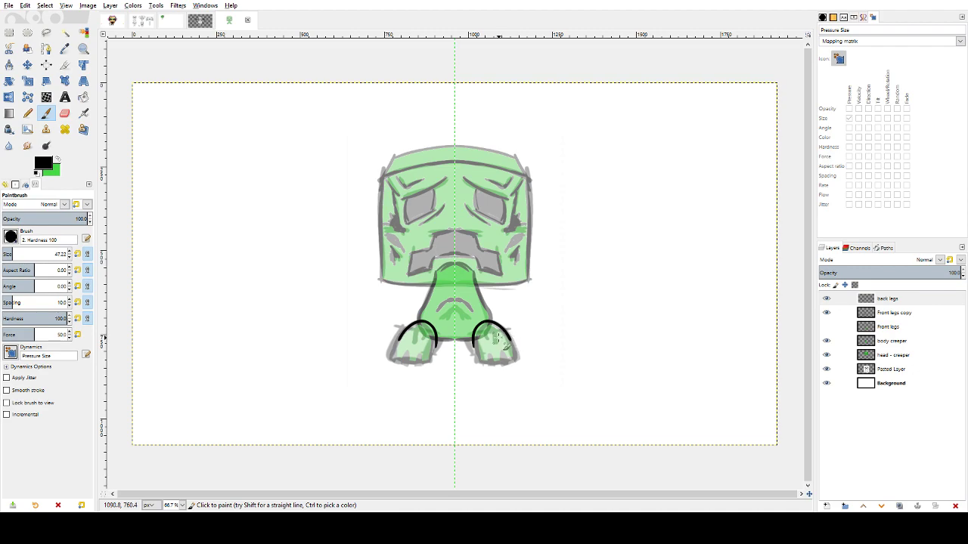
key("ctrl+z")
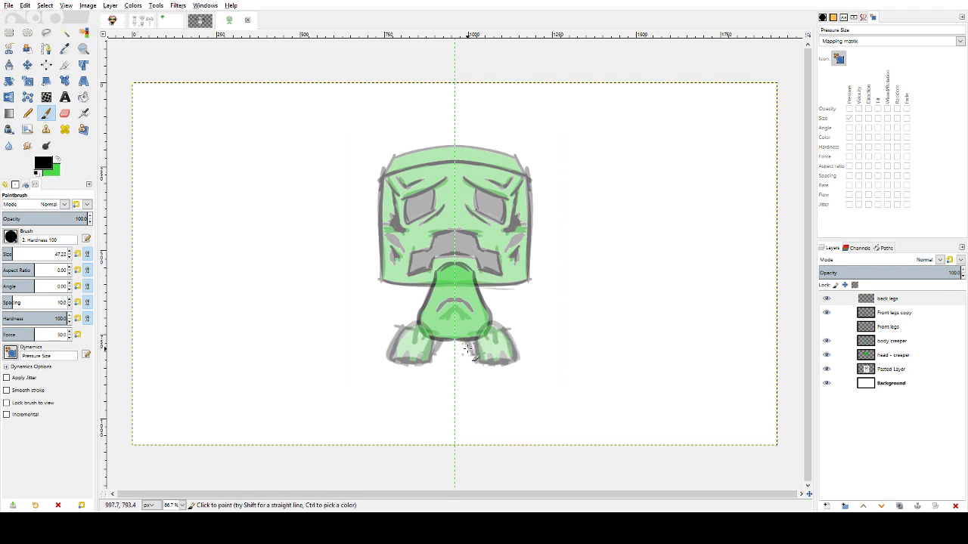
- Try inking mirrored rounded back feet over the body's lower corners on the back legs layer and undo the strokes
left_click_drag(465, 345, 499, 336)
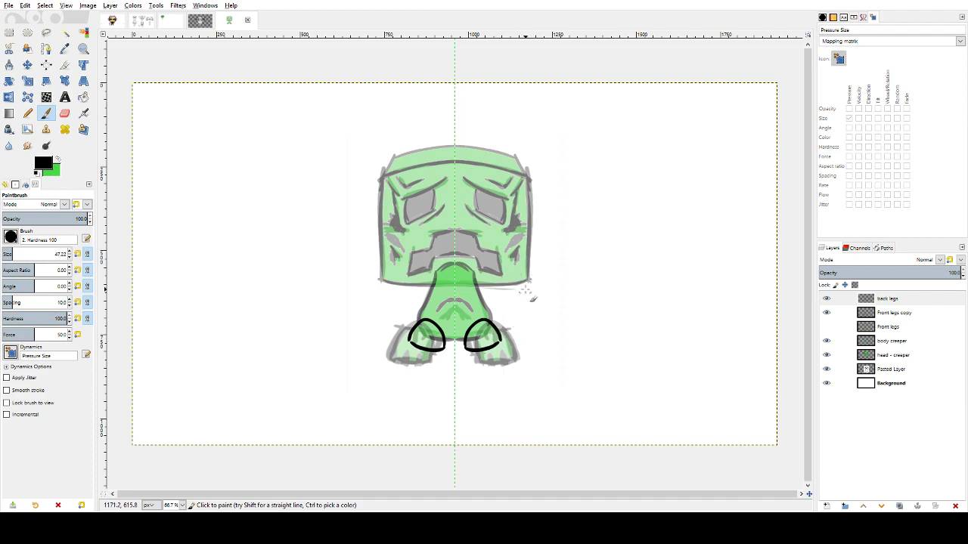
key("ctrl+z")
key("ctrl+z")
- Ink mirrored black arched back feet with closed soles over the body's lower corners on the back legs layer
mouse_move(501, 336)
left_mouse_down()
mouse_move(471, 318)
mouse_move(465, 337)
mouse_move(489, 321)
mouse_move(506, 343)
mouse_move(466, 349)
mouse_move(498, 343)
left_mouse_up()
key("ctrl+z")
key("ctrl+z")
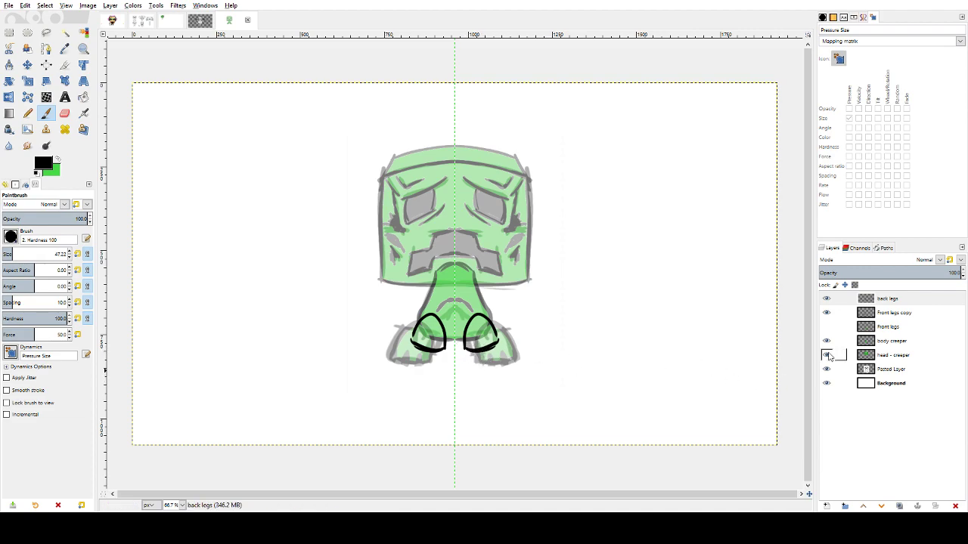
key("shift+b")
key("x")
key("p")
key("x")
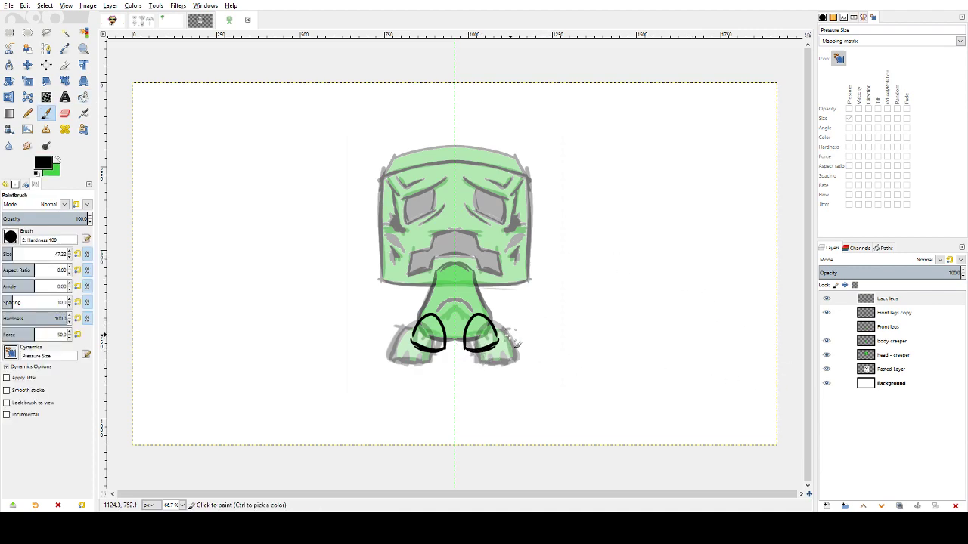
left_click_drag(496, 334, 498, 341)
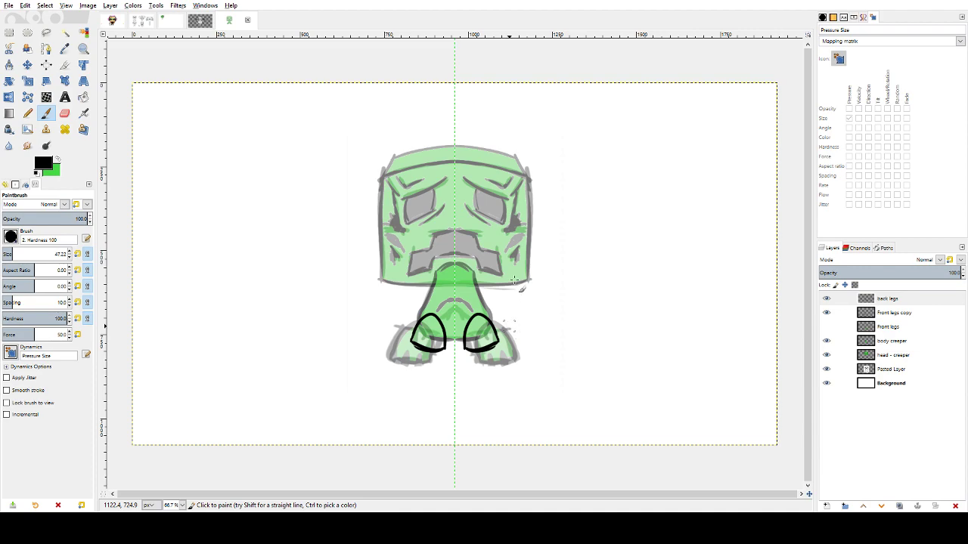
- Swap green to the foreground and fill both back feet with it using Bucket Fill
left_click(58, 156)
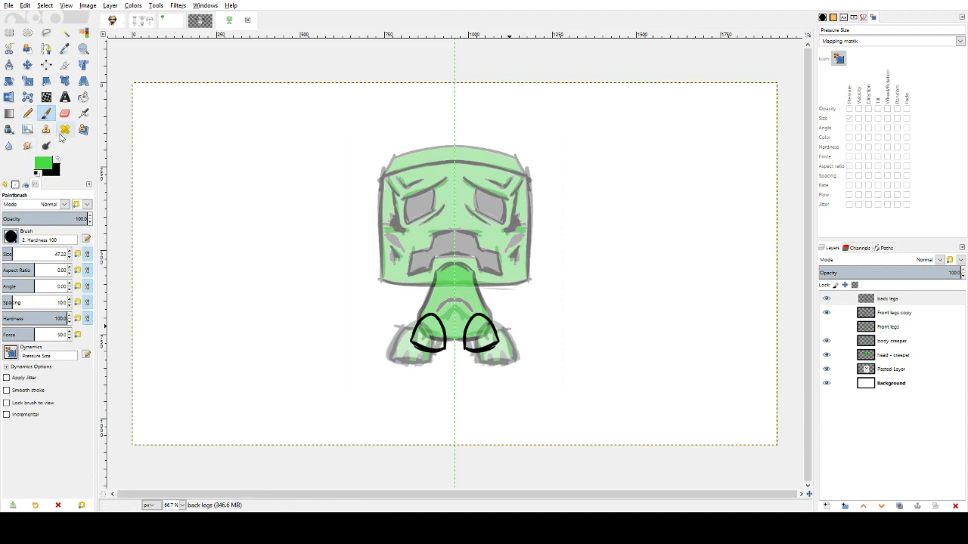
left_click(83, 97)
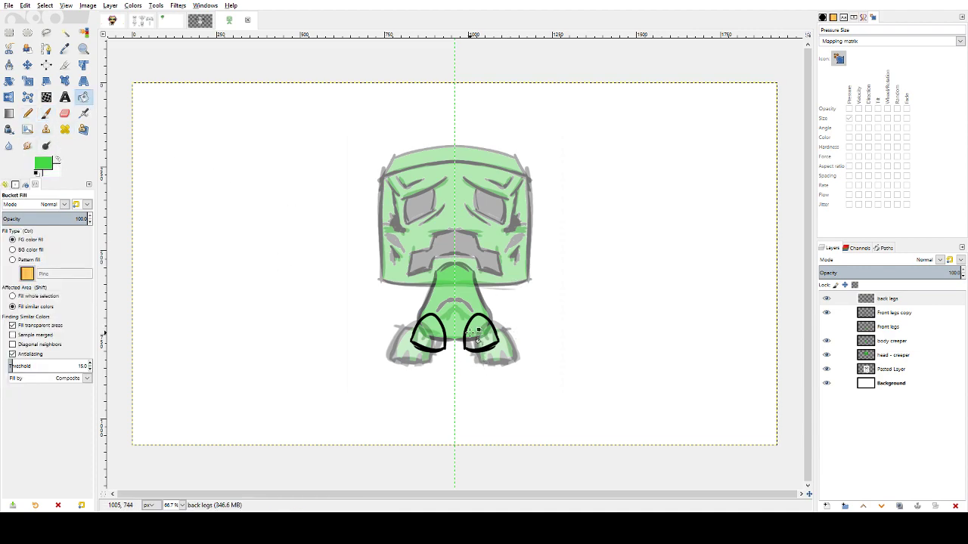
left_click(480, 336)
left_click(429, 339)
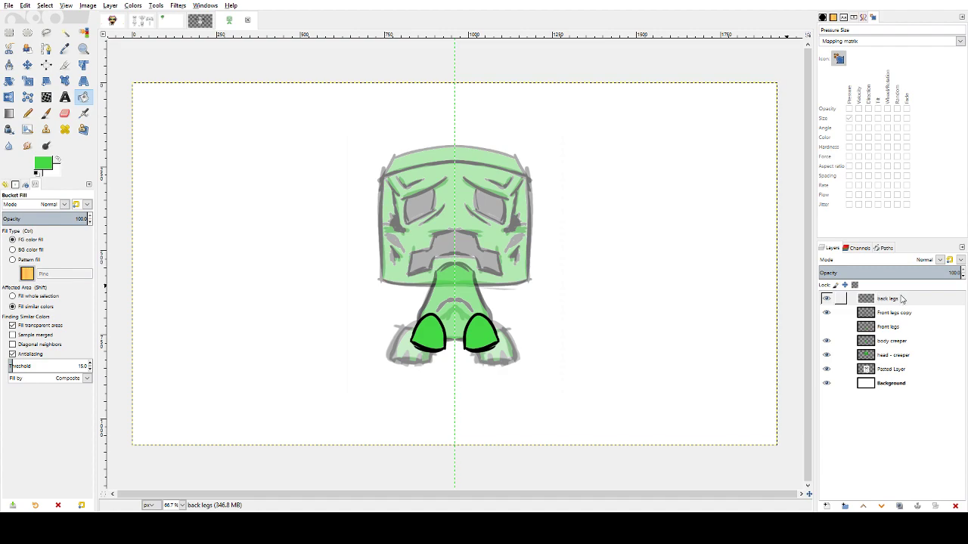
- Reorder the layers from front to back as head - creeper, Front legs copy, body creeper and back legs
left_click_drag(900, 299, 903, 321)
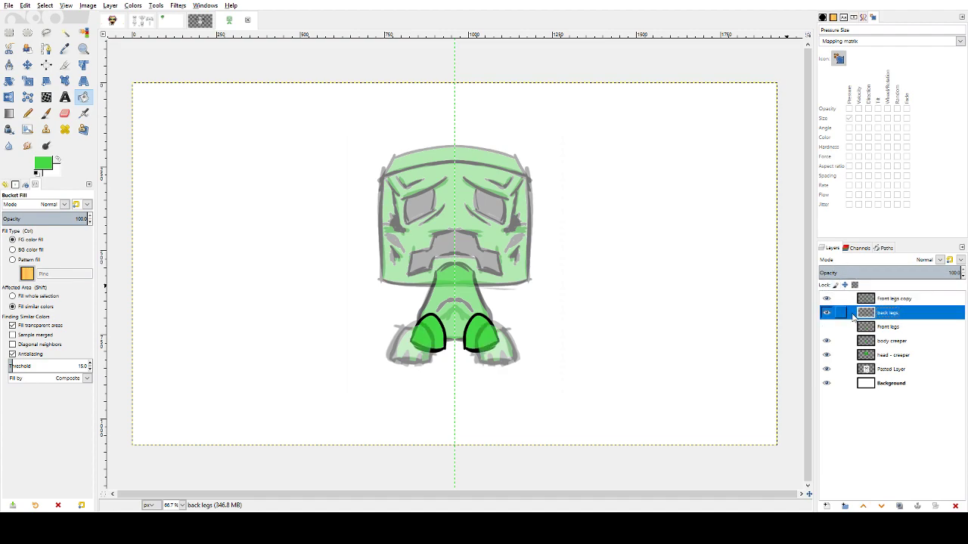
left_click(880, 341)
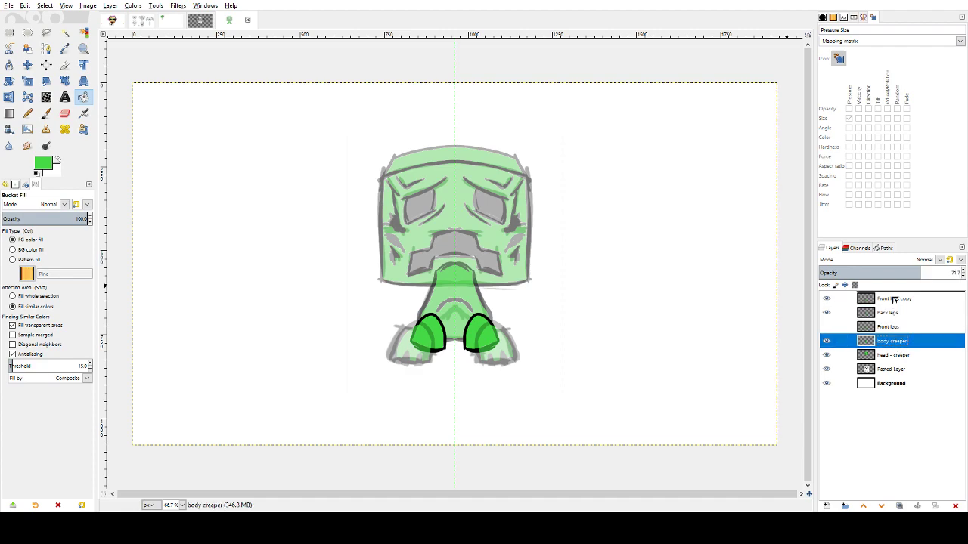
left_click_drag(894, 300, 894, 297)
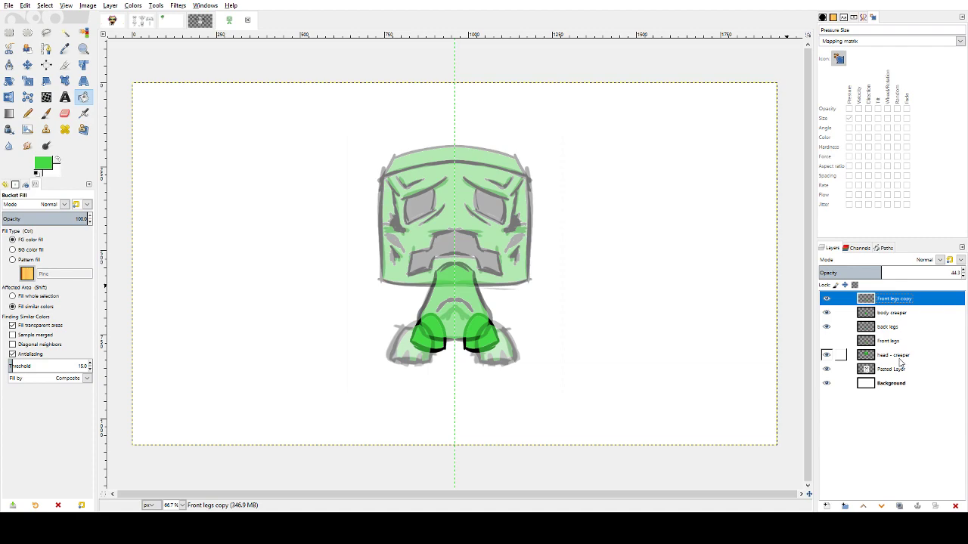
left_click_drag(899, 362, 902, 299)
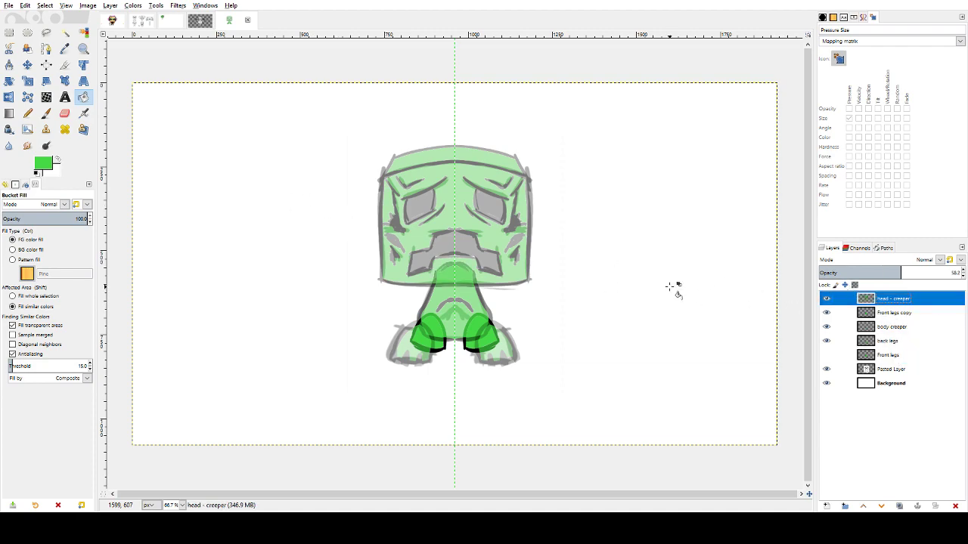
- Set the opacity of the head - creeper, Front legs copy and body creeper layers to 100
left_click_drag(901, 271, 964, 273)
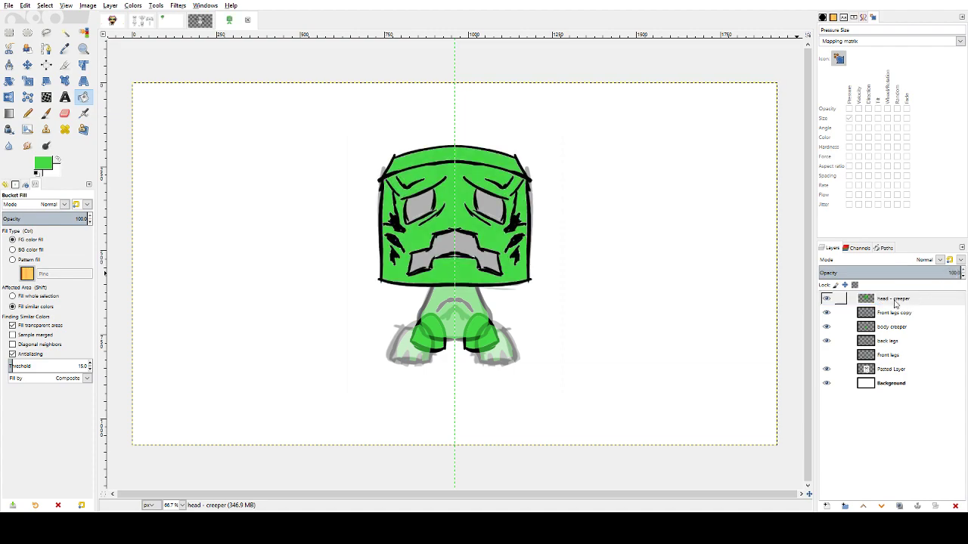
left_click(900, 309)
left_click_drag(883, 274, 959, 270)
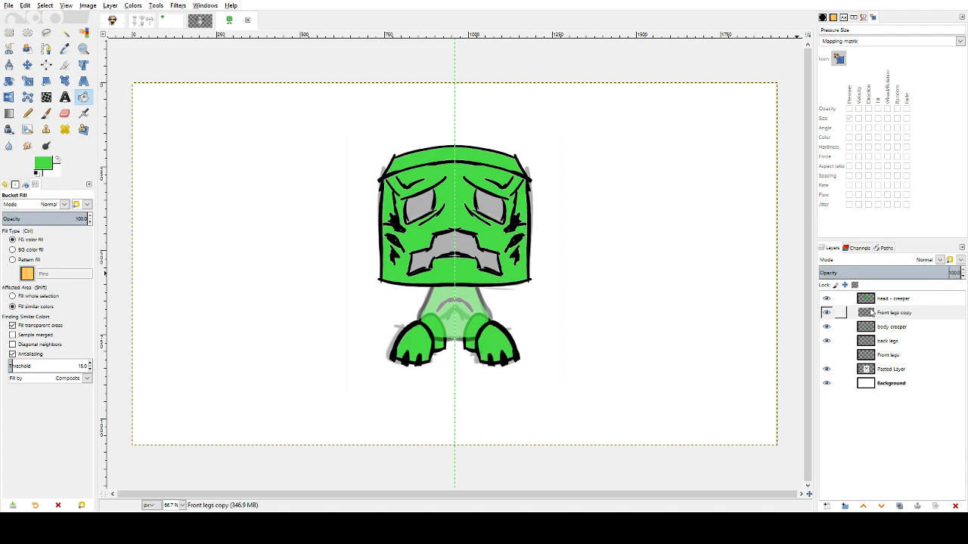
left_click(905, 333)
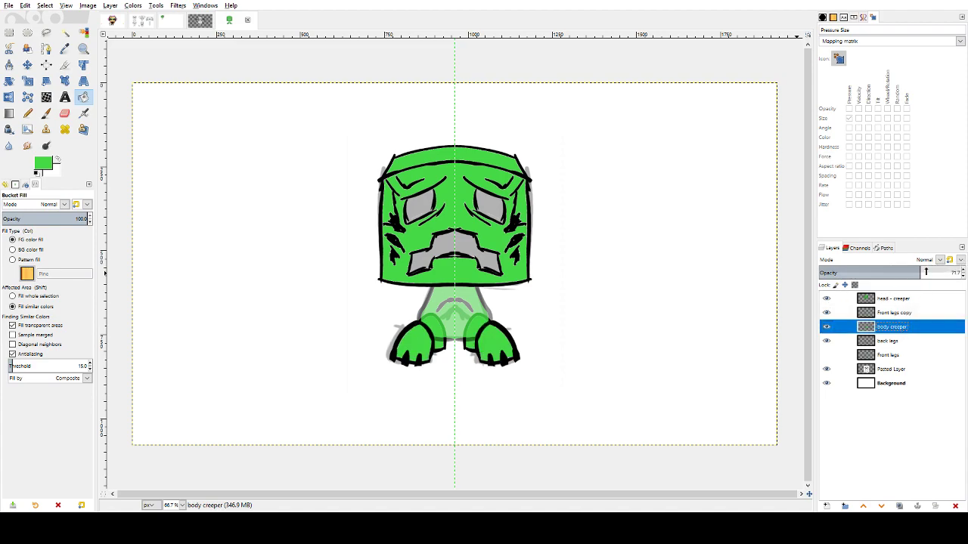
left_click_drag(923, 273, 962, 276)
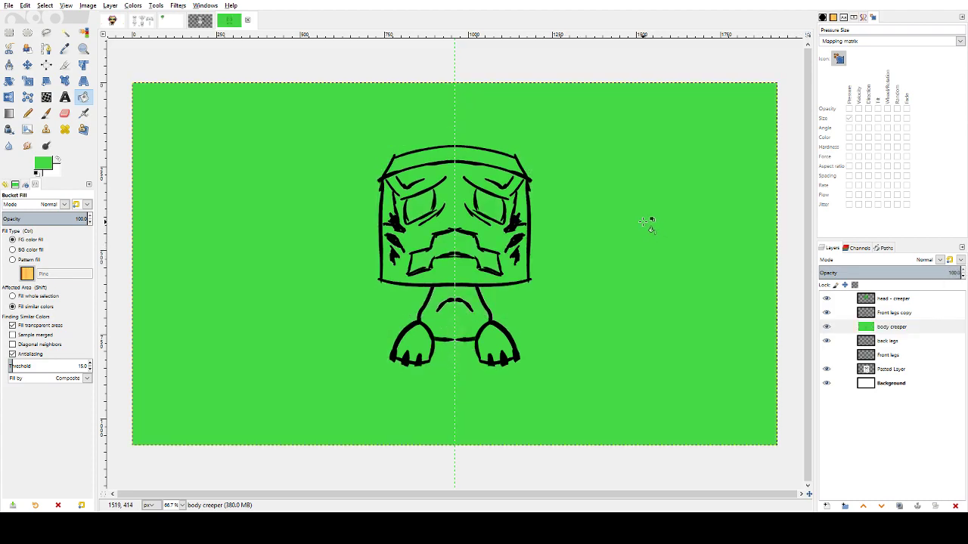
- Undo the stray green fill on the body creeper layer and hide the Pasted Layer and Background
key("ctrl+z")
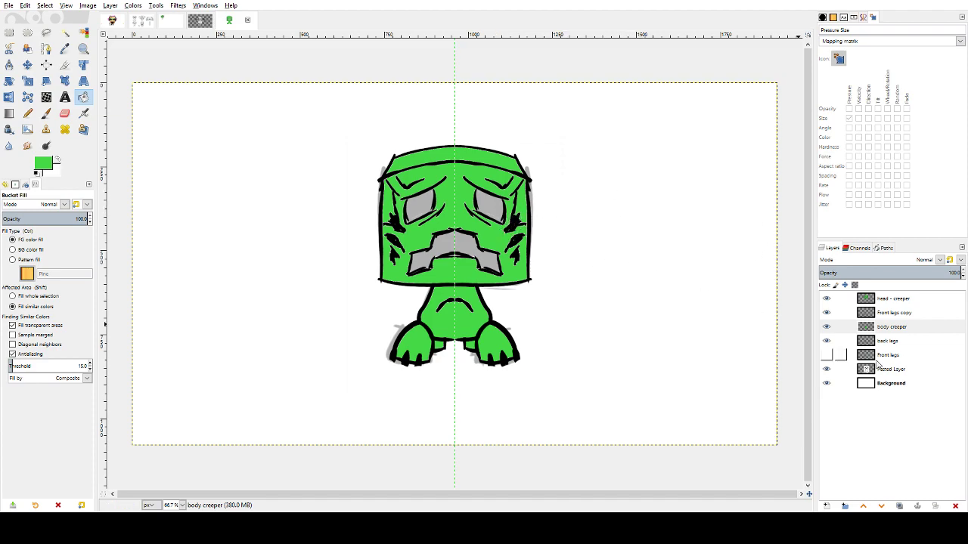
left_click(825, 369)
left_click(826, 383)
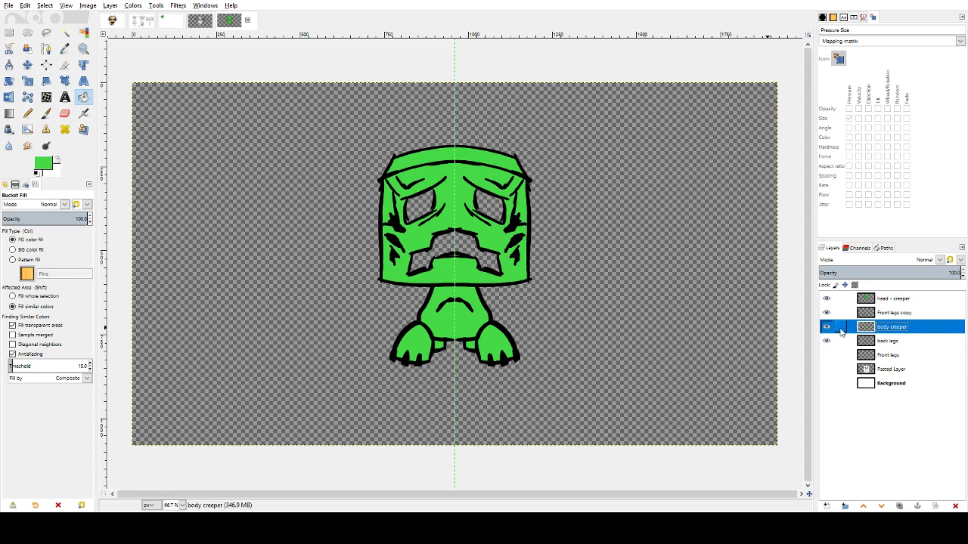
- Toggle the visibility of the head, front legs and body layers to check each creeper part separately, leaving all parts shown
left_click_drag(826, 299, 827, 344)
left_click(827, 344)
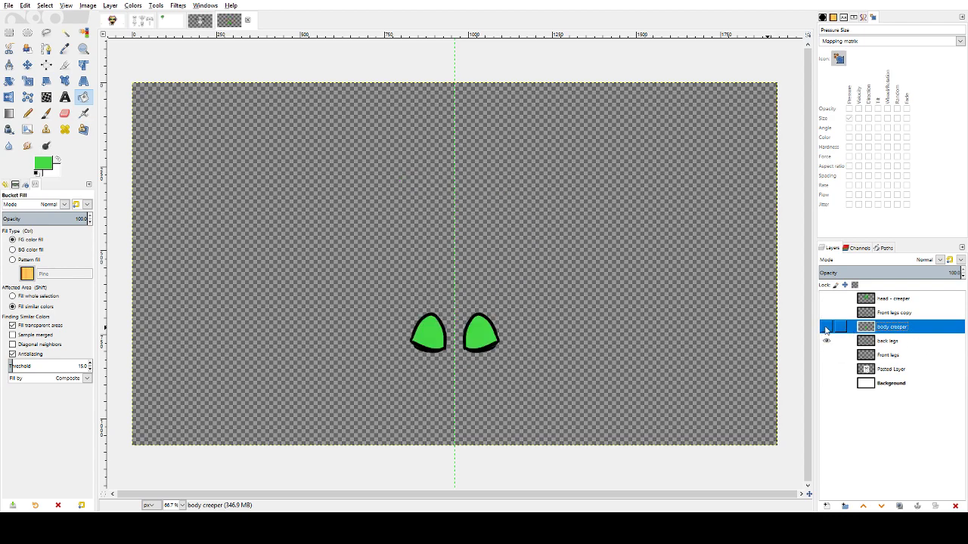
left_click(826, 327)
left_click(826, 314)
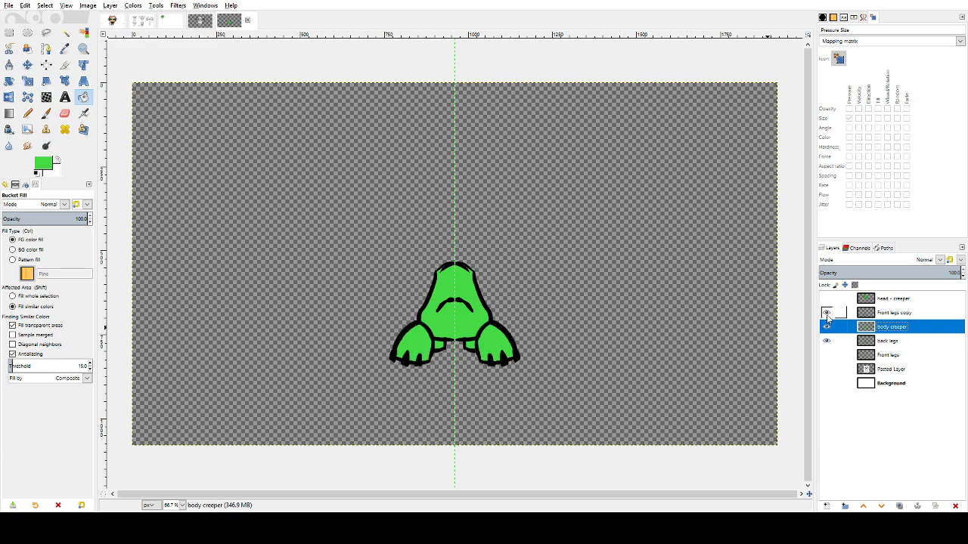
left_click(827, 300)
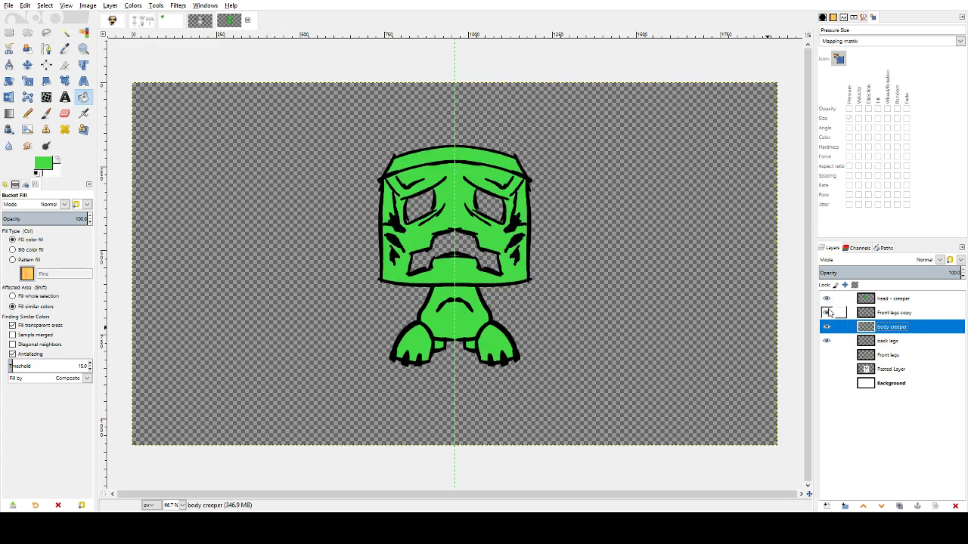
left_click(827, 300)
left_click(828, 300)
- Draw a rectangular selection around the head and try shifting the body creeper layer slightly downward
left_click(9, 32)
left_click_drag(340, 105, 572, 316)
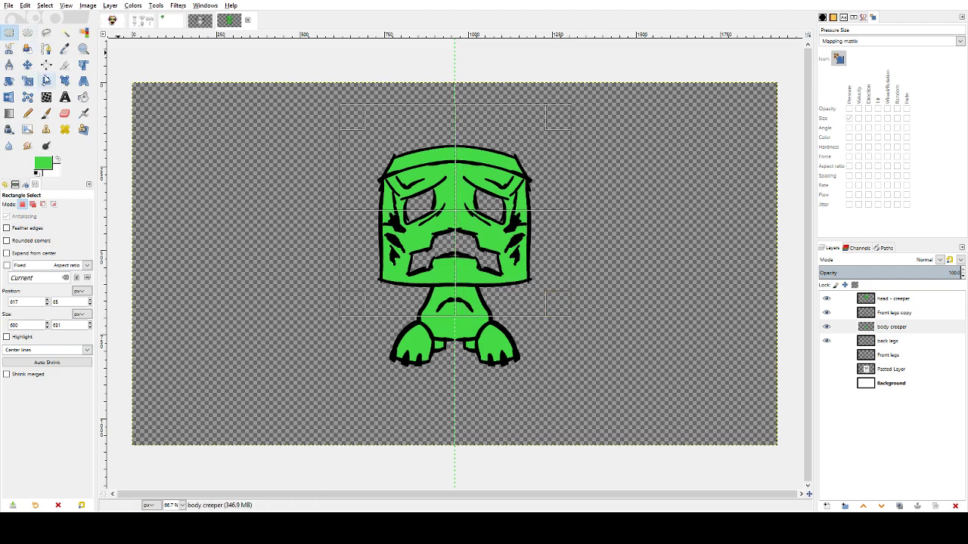
left_click(29, 67)
left_click_drag(459, 214, 457, 220)
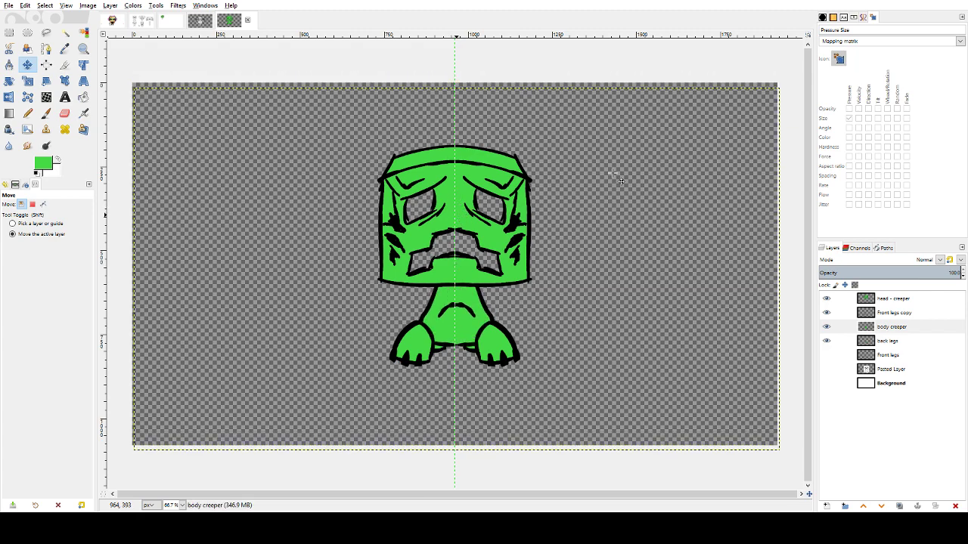
- Try nudging the head on the head - creeper layer after framing it with a rectangular selection, stepping back and forward through the history
left_click(882, 301)
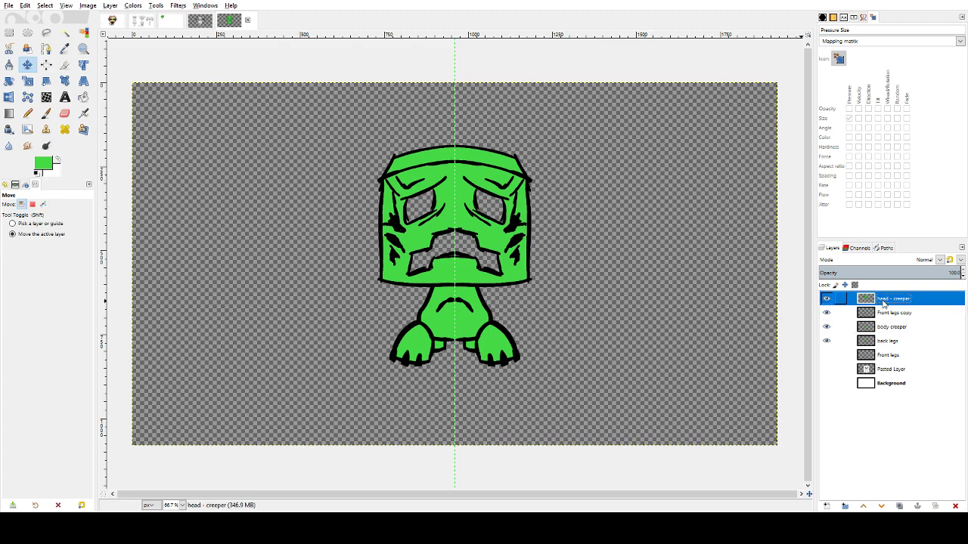
left_click(9, 33)
left_click_drag(332, 121, 578, 323)
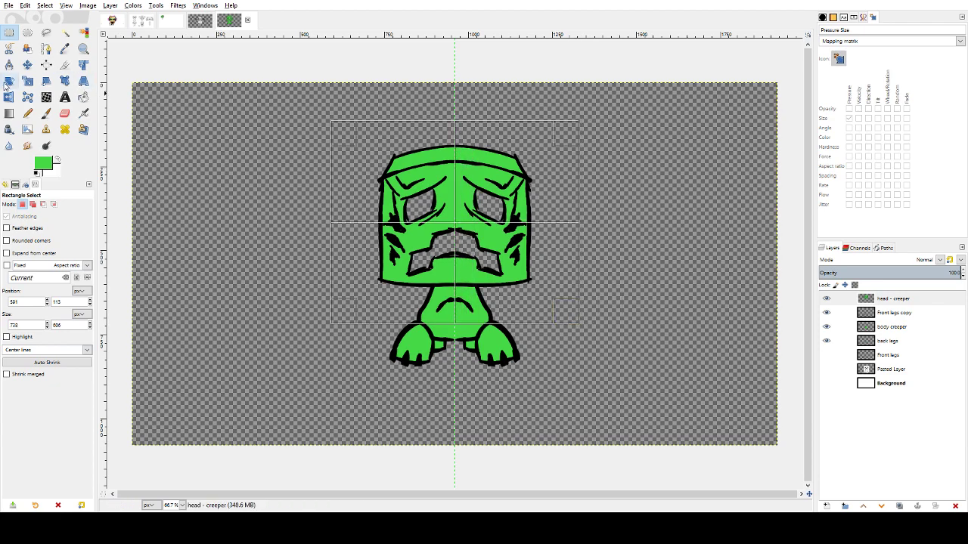
left_click(27, 66)
mouse_move(456, 228)
left_mouse_down()
mouse_move(457, 216)
mouse_move(456, 225)
left_mouse_up()
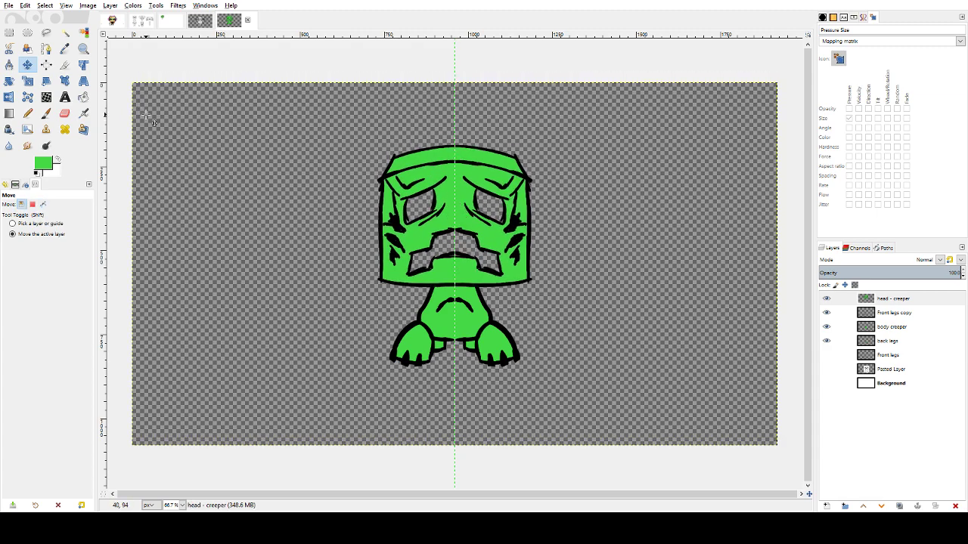
key("ctrl")
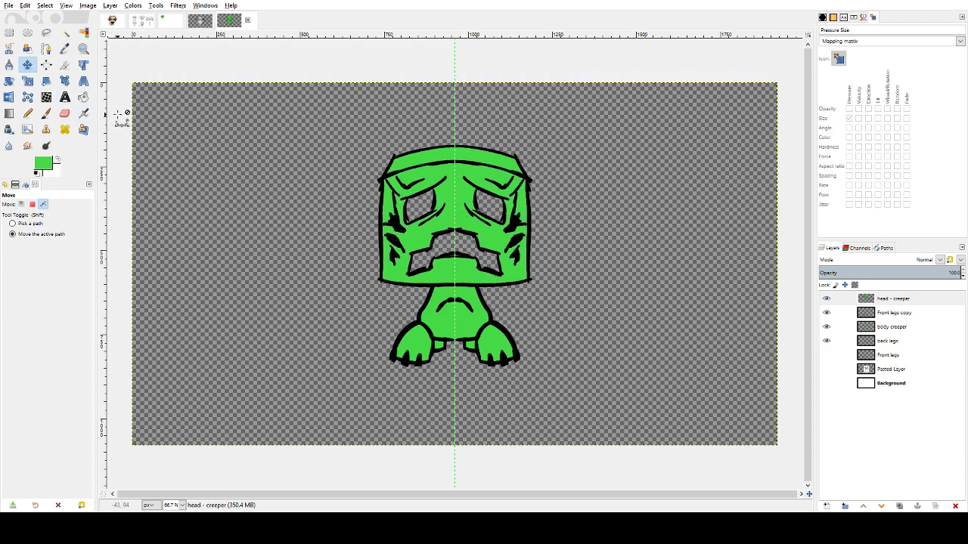
key("ctrl+z")
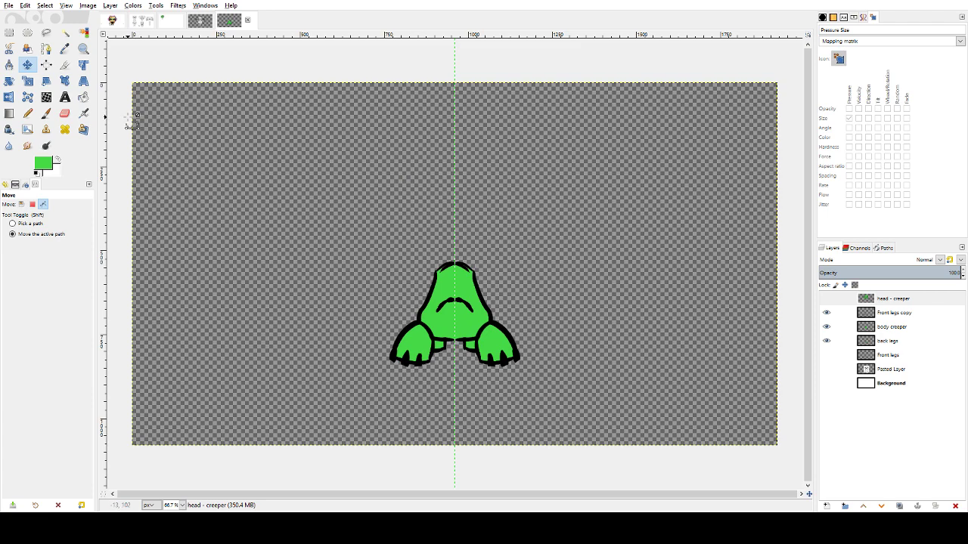
key("ctrl+y")
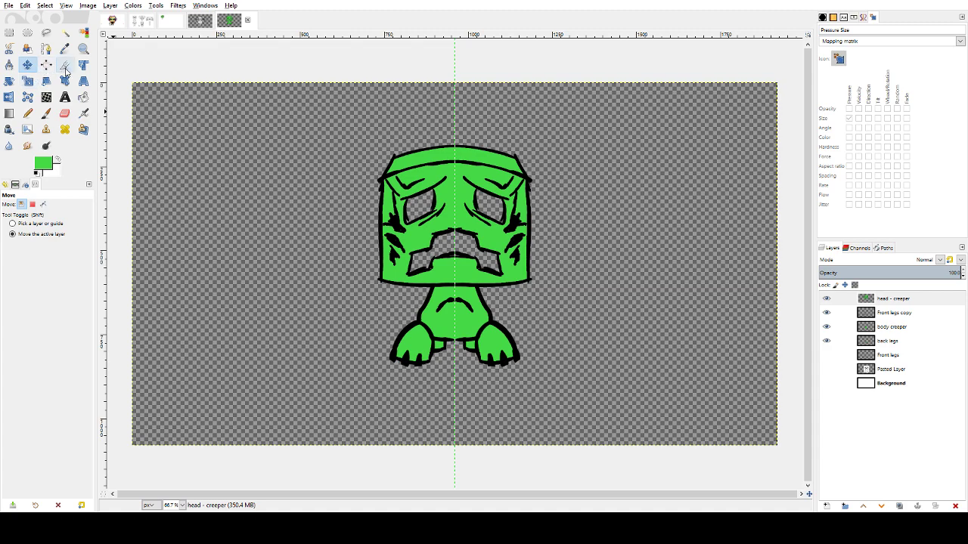
- Try rotating the head - creeper layer, and attempt the same on the hidden Front legs layer
left_click(9, 82)
left_click_drag(482, 200, 465, 187)
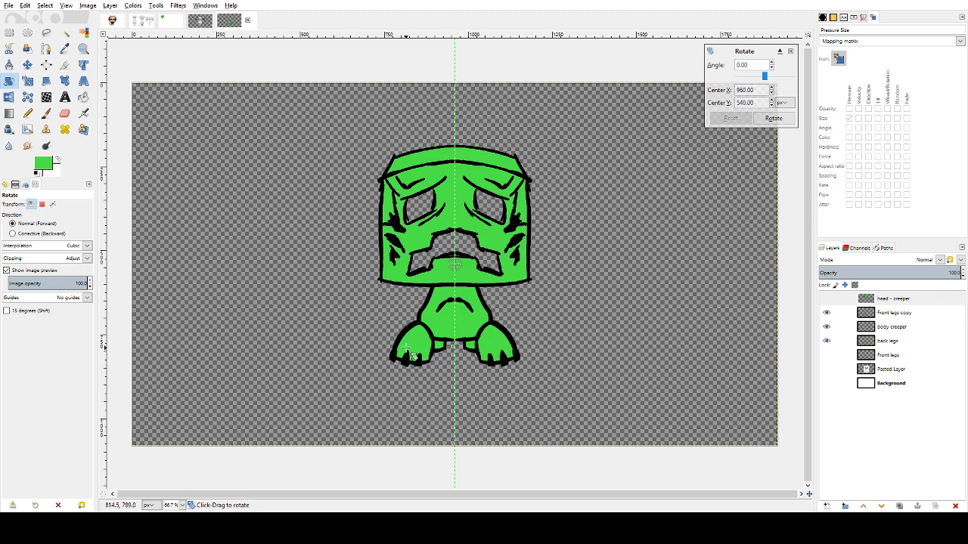
left_click(907, 356)
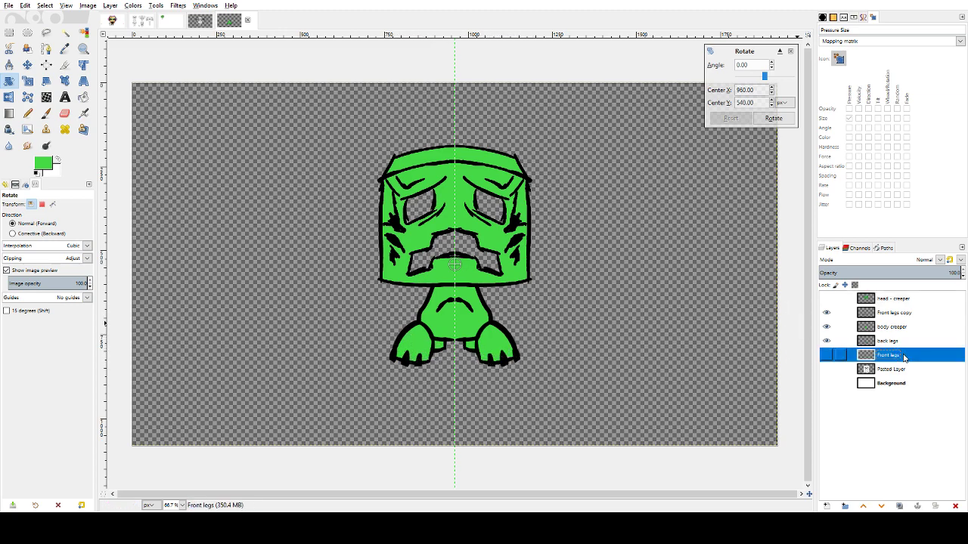
left_click(507, 348)
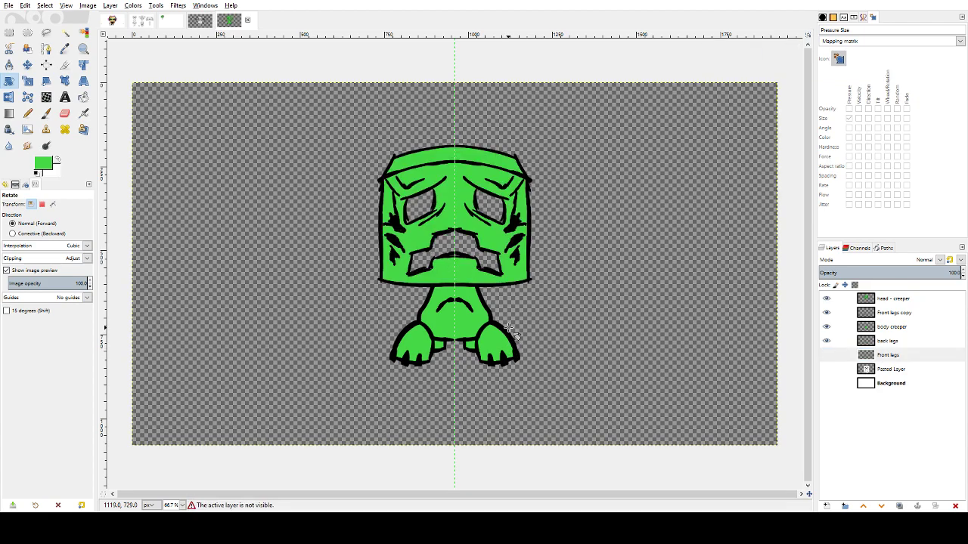
- Frame the body and legs with a rectangular selection and try moving the Front legs copy layer
left_click(27, 65)
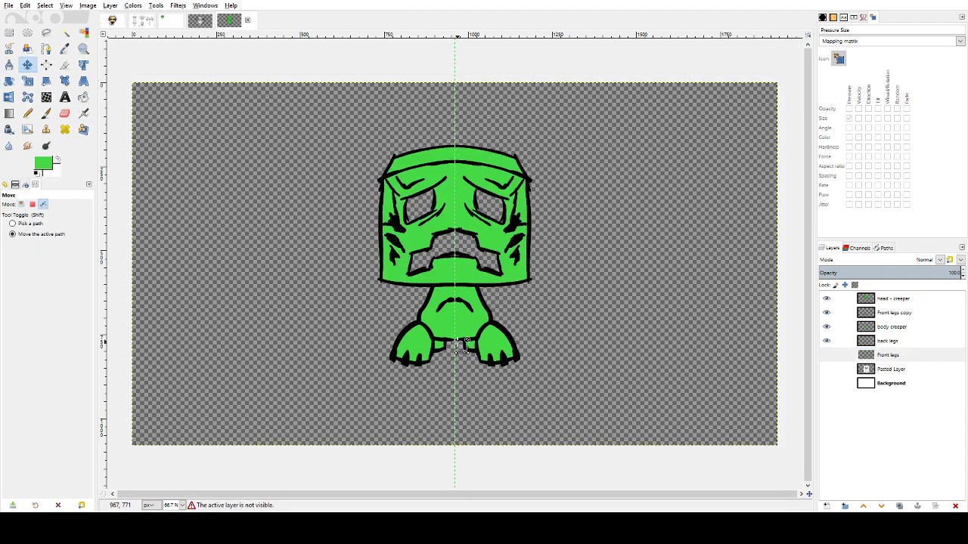
left_click(10, 32)
left_click_drag(316, 276, 597, 434)
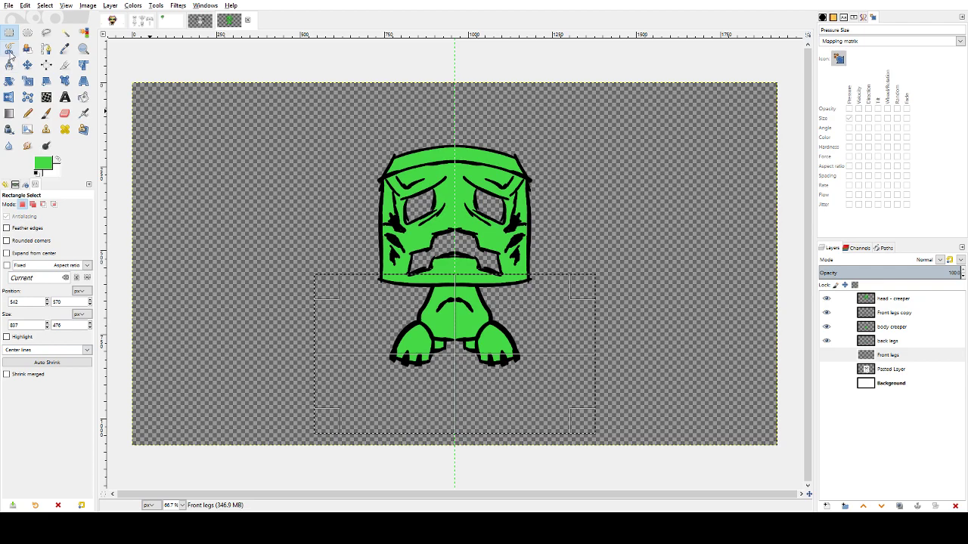
left_click(27, 65)
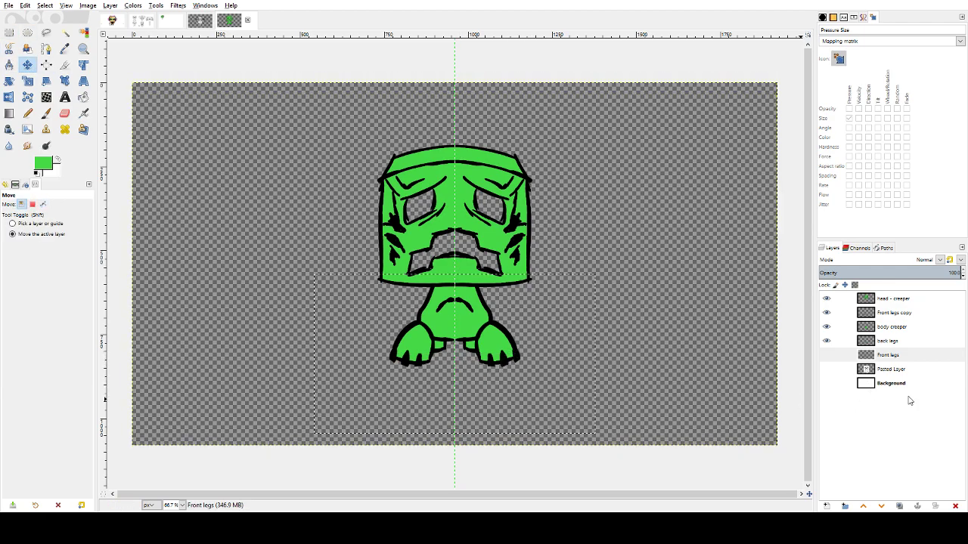
left_click(828, 357)
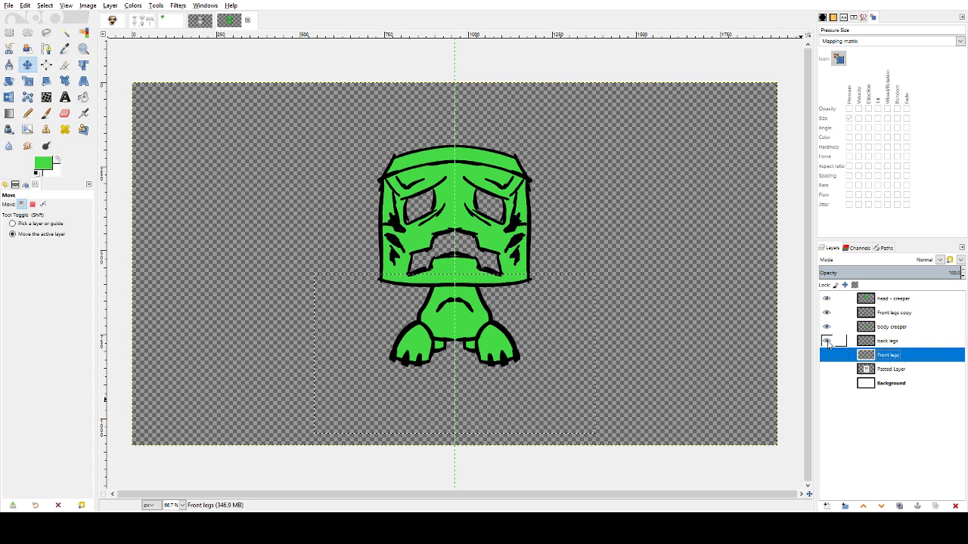
left_click(901, 318)
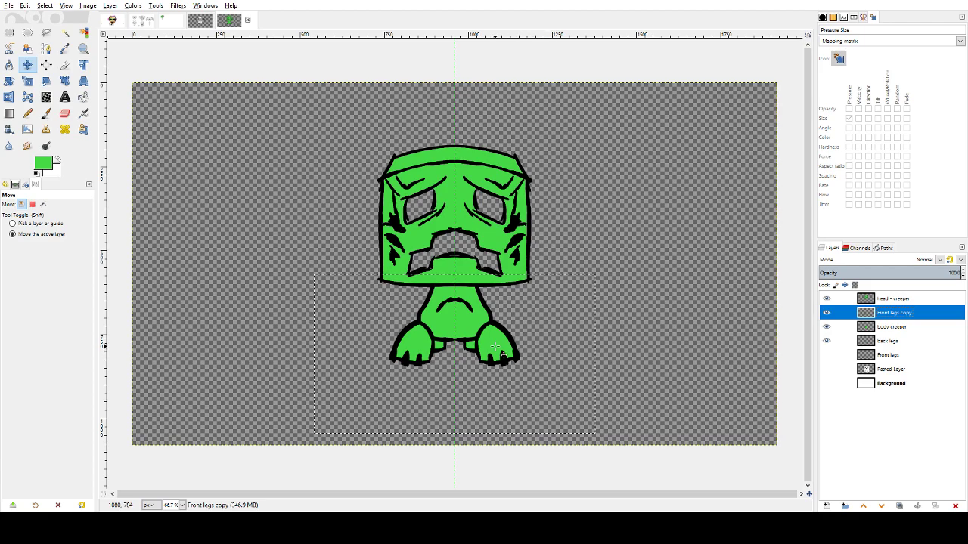
left_click_drag(562, 370, 566, 345)
left_click_drag(567, 358, 570, 352)
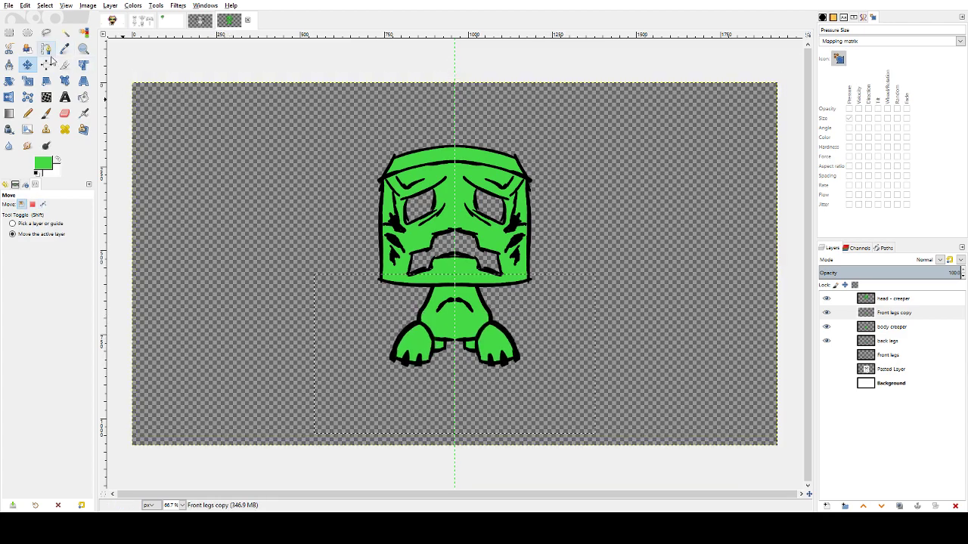
left_click_drag(614, 271, 533, 323)
key("ctrl+z")
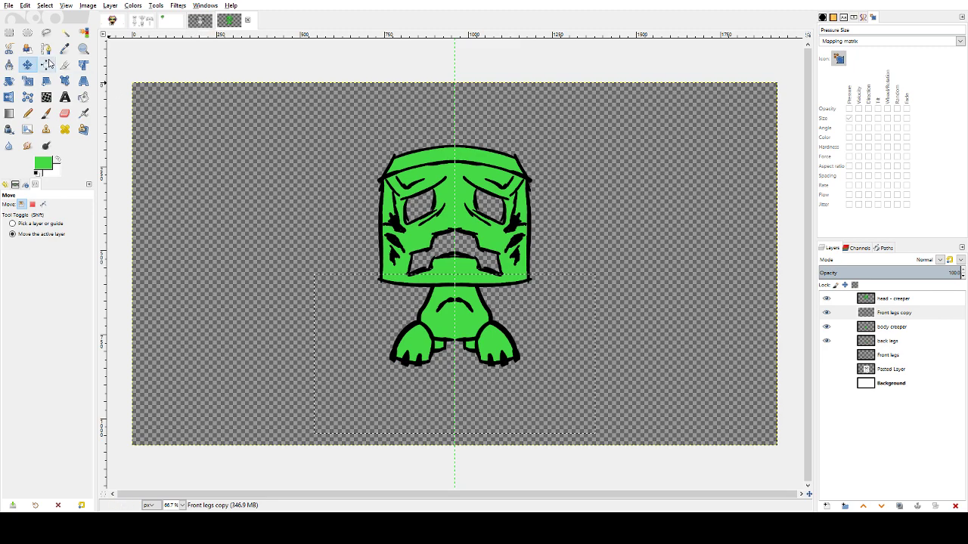
- Draw a rectangular selection from the centre guide around the creeper's right-hand front leg and try nudging Front legs copy
left_click(9, 32)
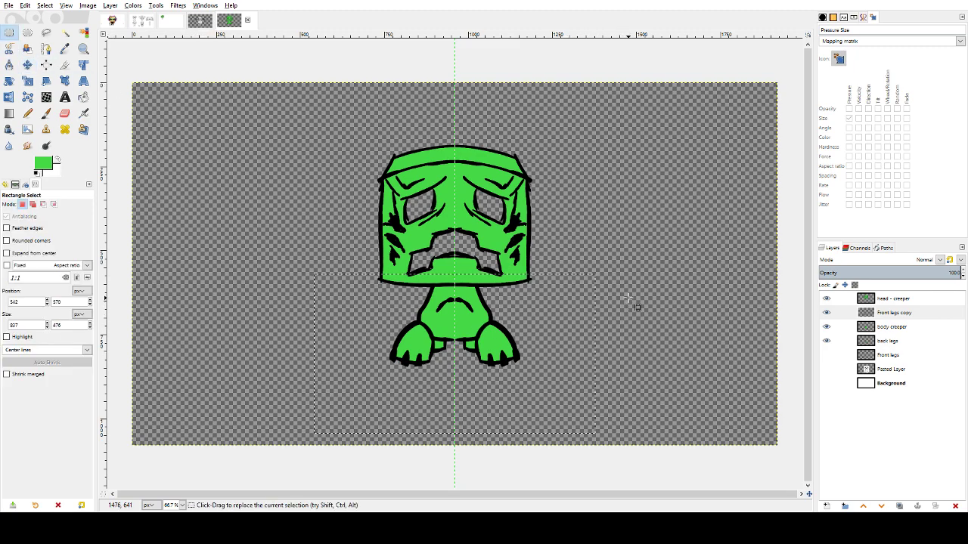
left_click_drag(628, 278, 457, 421)
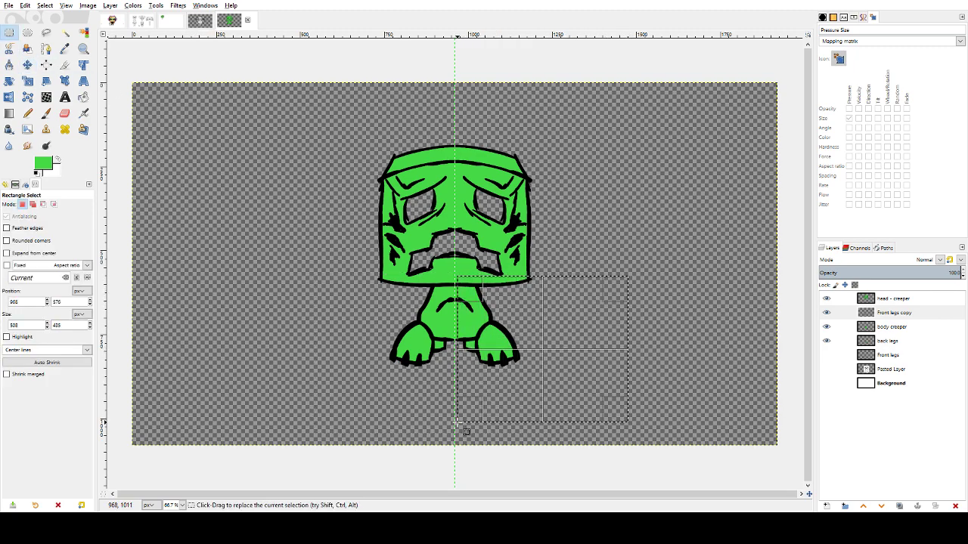
left_click(28, 65)
left_click_drag(559, 368, 560, 354)
key("ctrl+z")
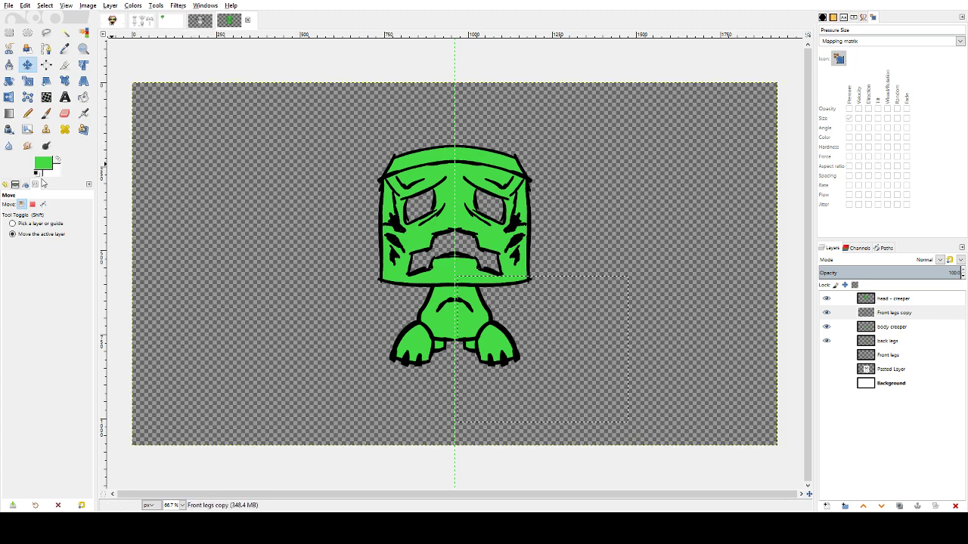
- Clear the selection and try shifting the whole Front legs copy layer downward, undoing the move
left_click(11, 33)
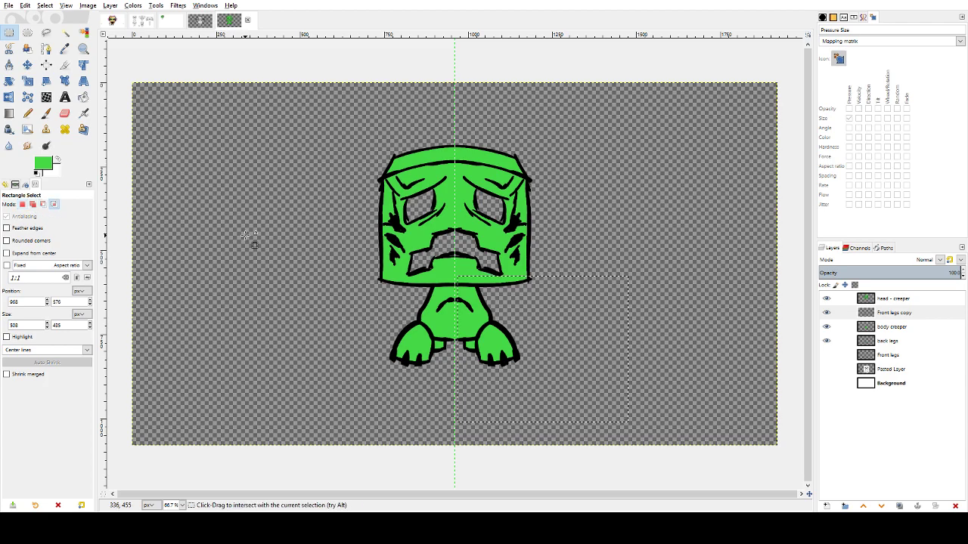
key("ctrl+shift+a")
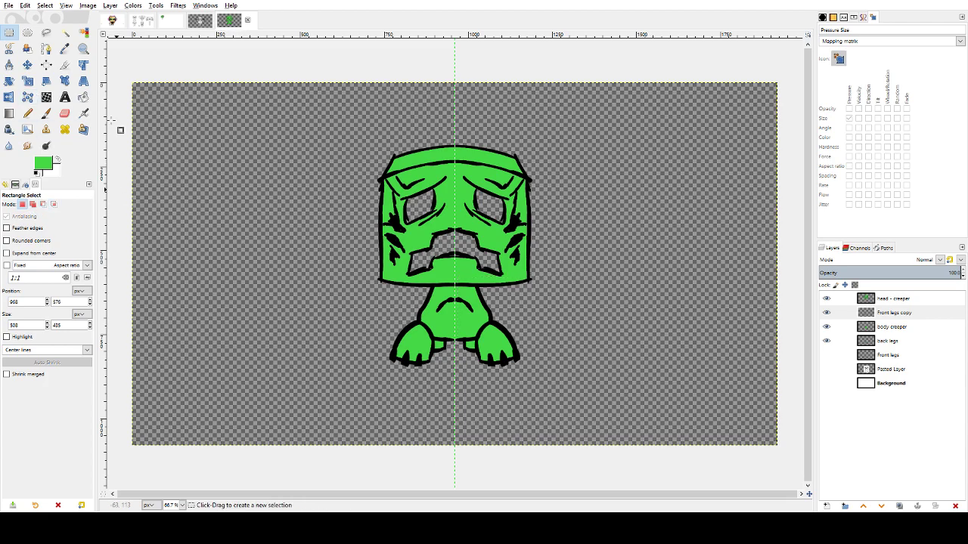
left_click(27, 64)
left_click_drag(556, 287, 543, 328)
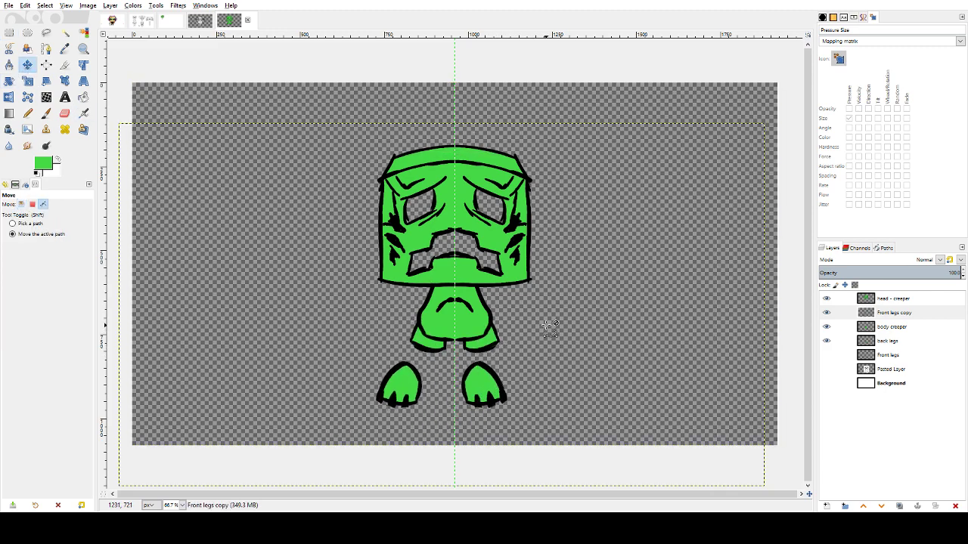
key("ctrl+z")
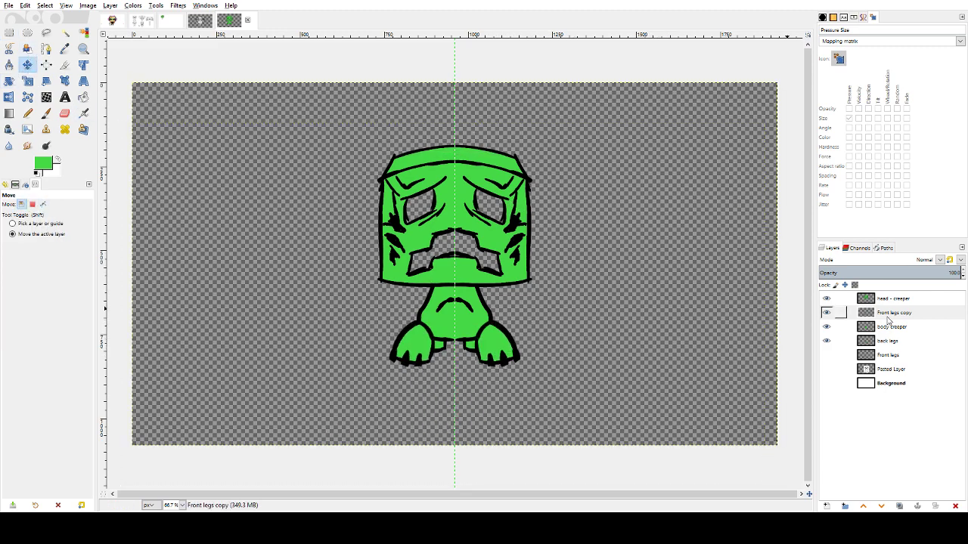
- Draw a tighter replacement selection around the right-hand front leg on Front legs copy and try moving that leg
left_click(891, 313)
left_click(9, 32)
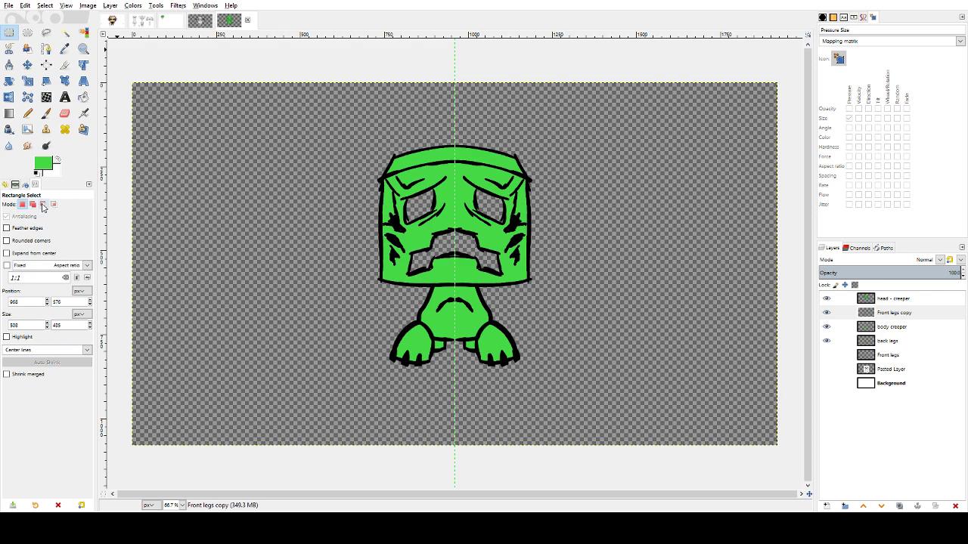
left_click(43, 204)
left_click(355, 291)
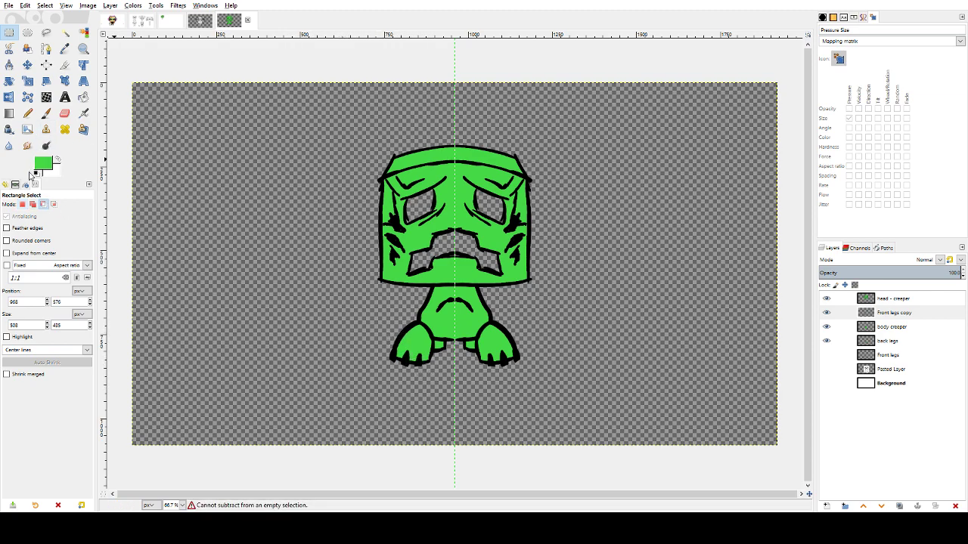
left_click(23, 205)
left_click_drag(554, 285, 463, 406)
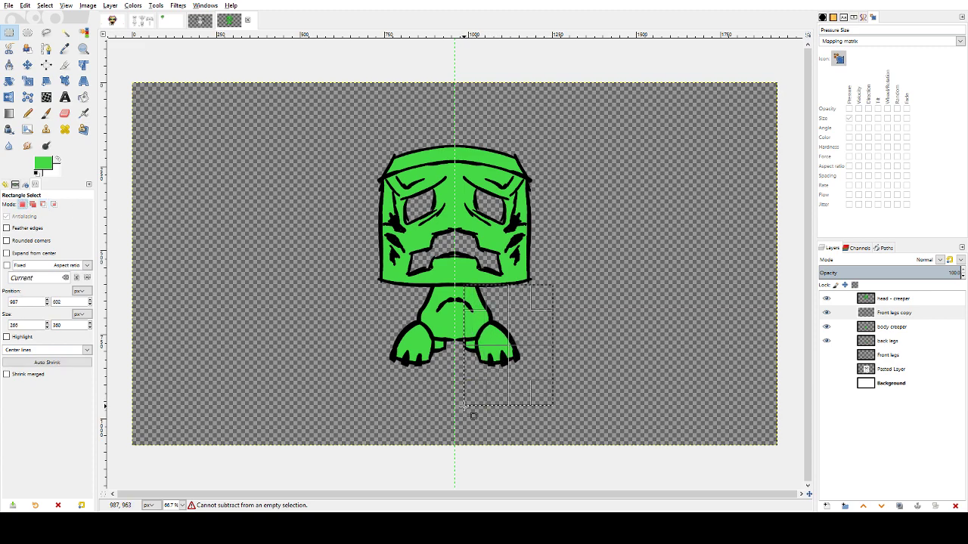
left_click(46, 64)
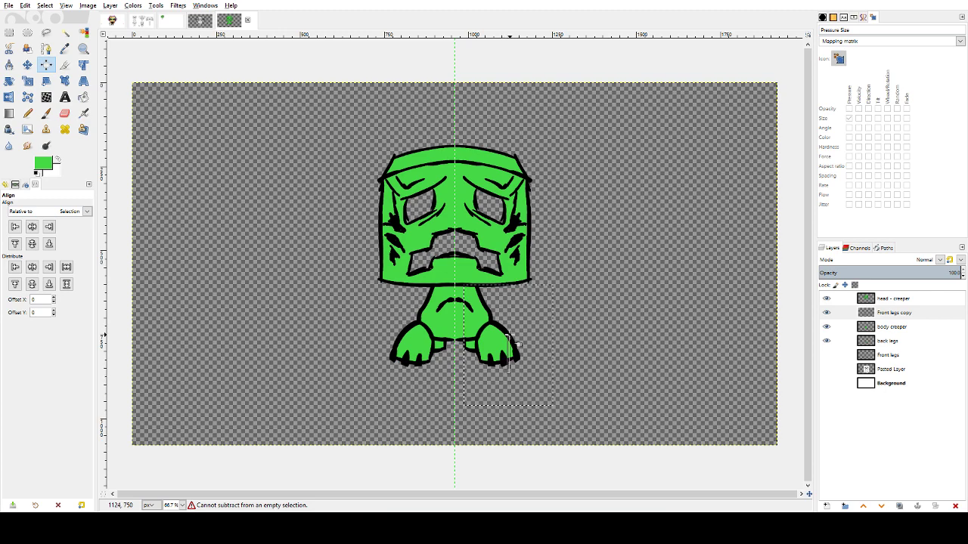
left_click(28, 65)
left_click_drag(538, 333, 484, 318)
key("ctrl+z")
key("ctrl+z")
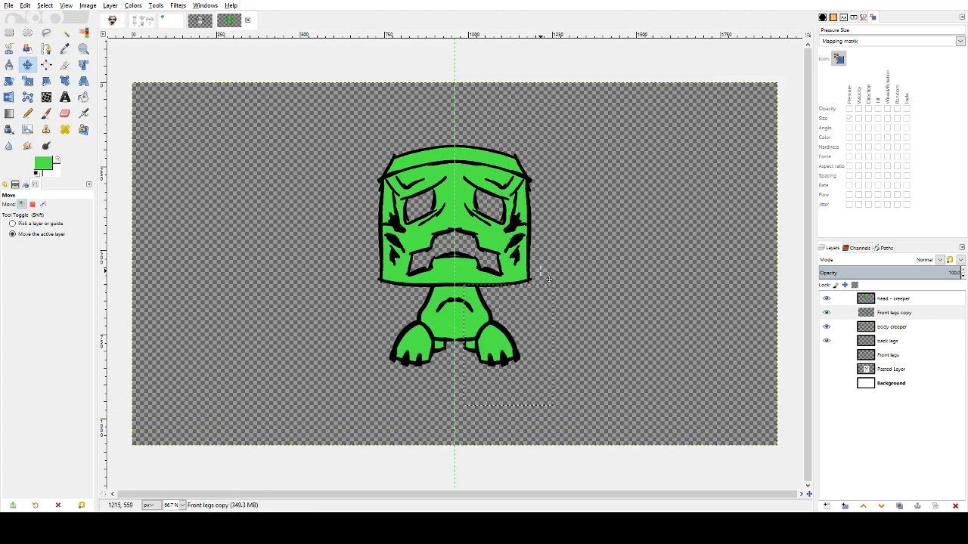
- Try a small nudge of the Front legs copy layer, and undo it along with the earlier leg selections and moves
left_click_drag(691, 248, 689, 248)
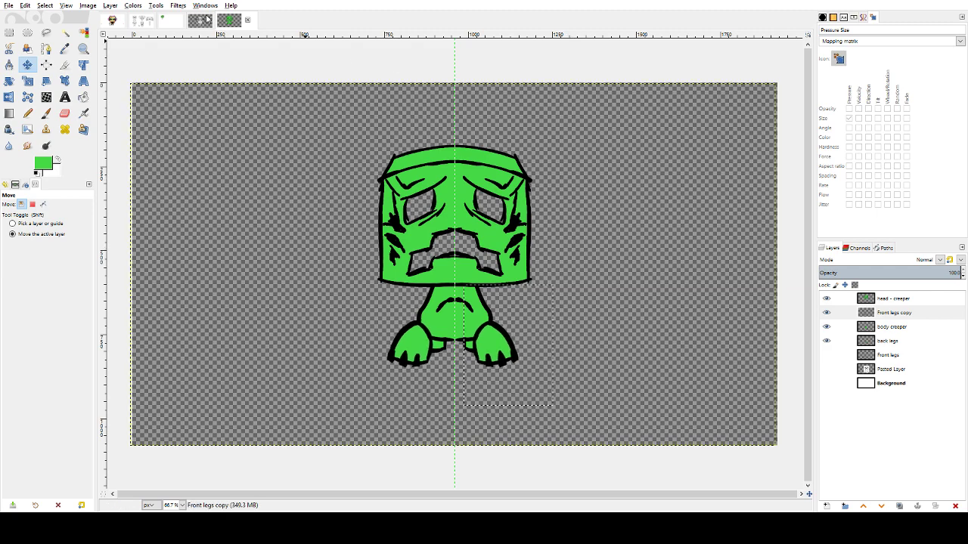
key("ctrl+z")
key("ctrl+z")
key("ctrl+z")
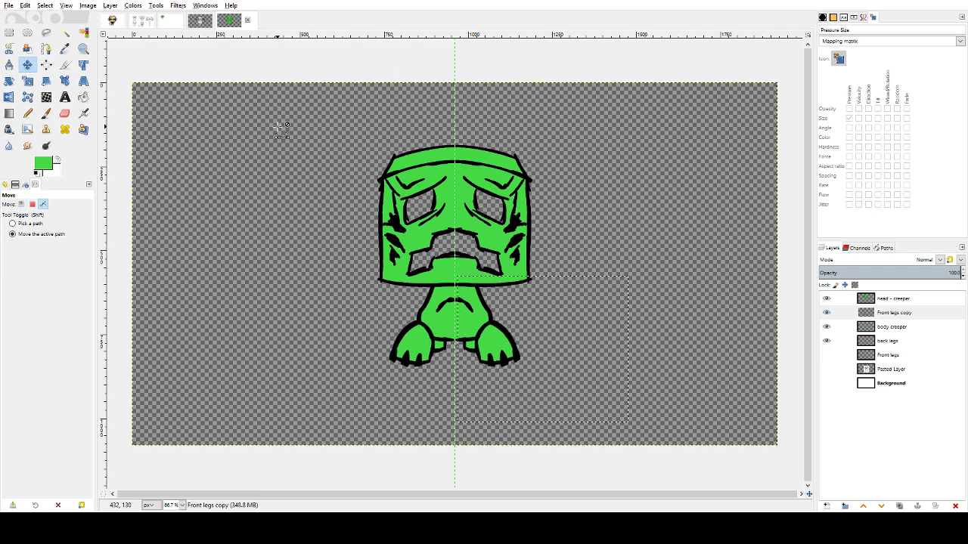
key("ctrl+z")
key("ctrl+z")
key("ctrl+z")
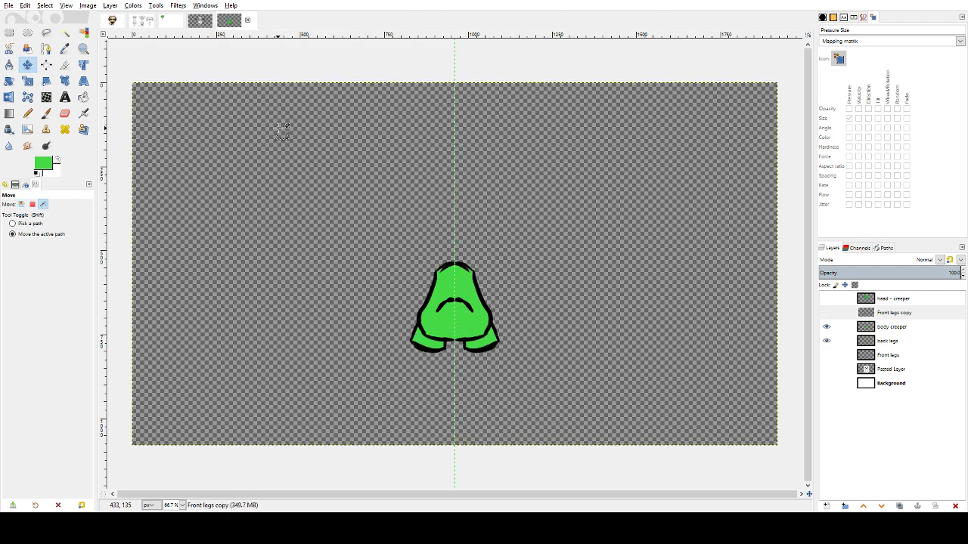
key("ctrl+z")
key("ctrl+z")
key("ctrl+z")
key("ctrl+z")
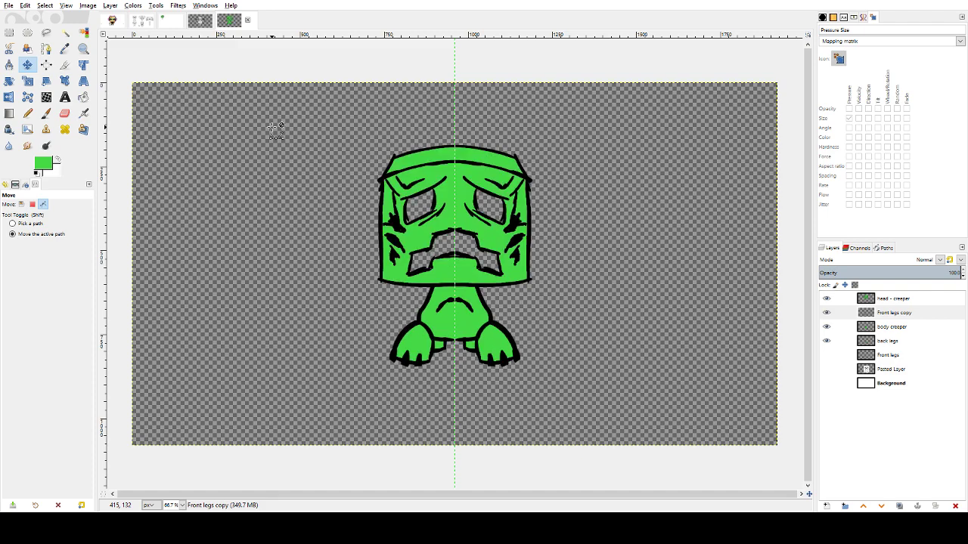
- Toggle the visibility of the head, front legs copy, body and back legs layers to inspect each part, leaving all four shown
left_click(827, 327)
left_click(826, 312)
left_click(826, 299)
left_click(827, 299)
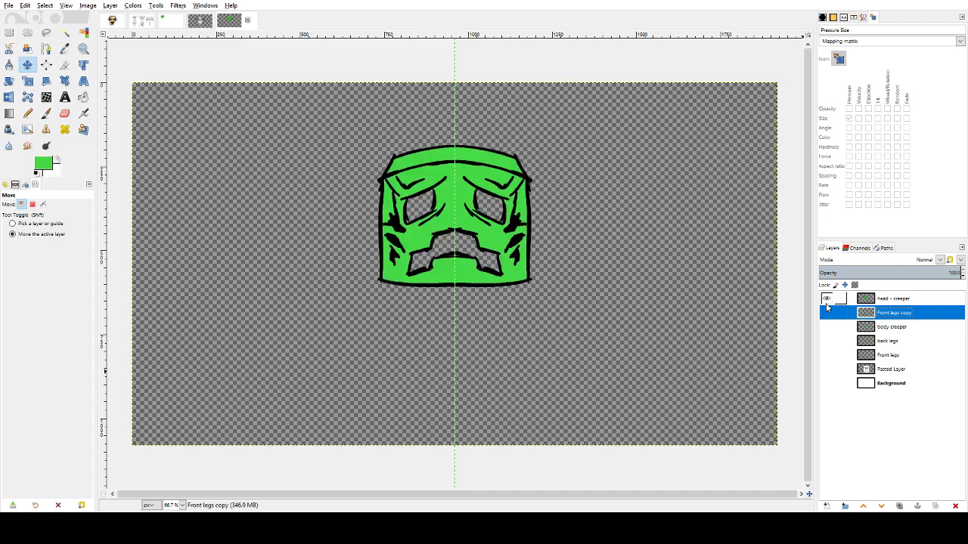
left_click(827, 312)
left_click(827, 298)
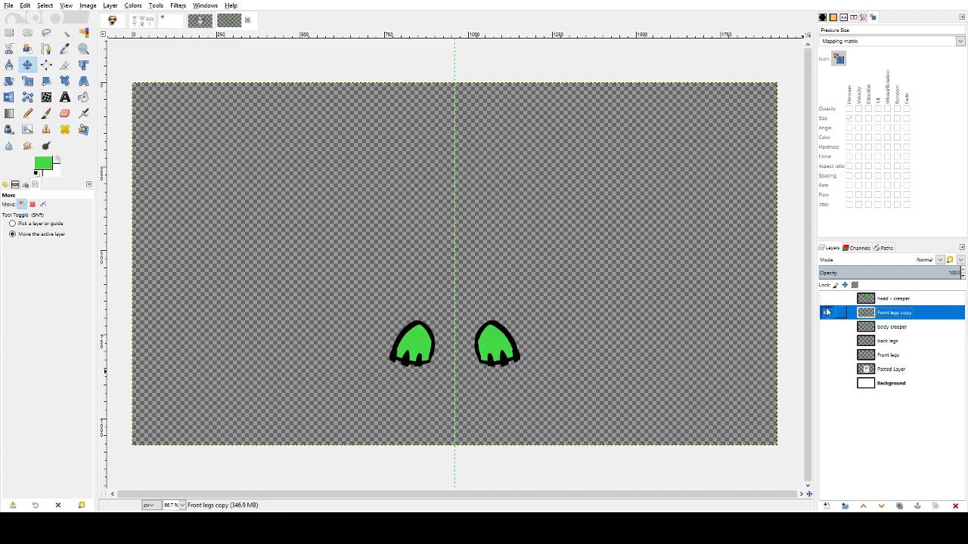
left_click(826, 312)
left_click(826, 313)
left_click(826, 313)
left_click(827, 298)
left_click(826, 327)
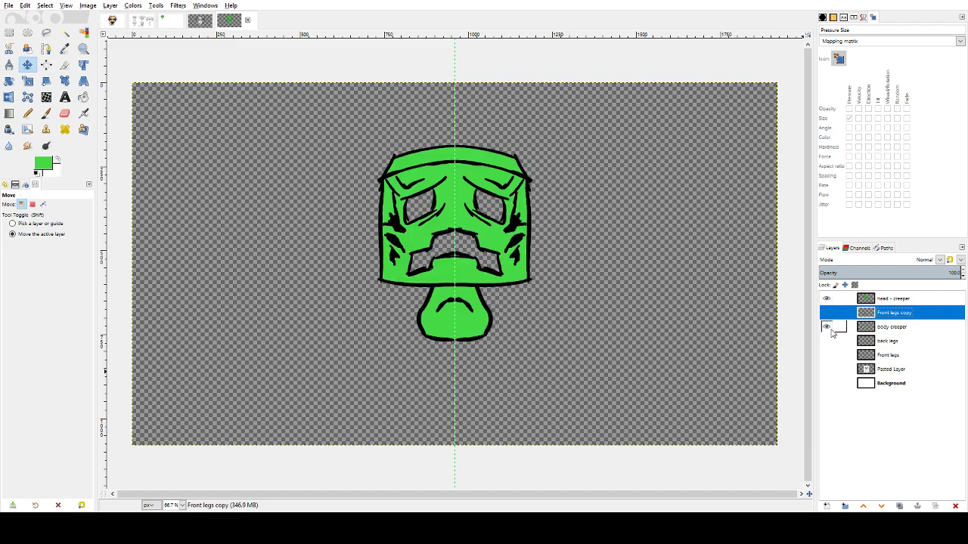
left_click(826, 312)
left_click(826, 341)
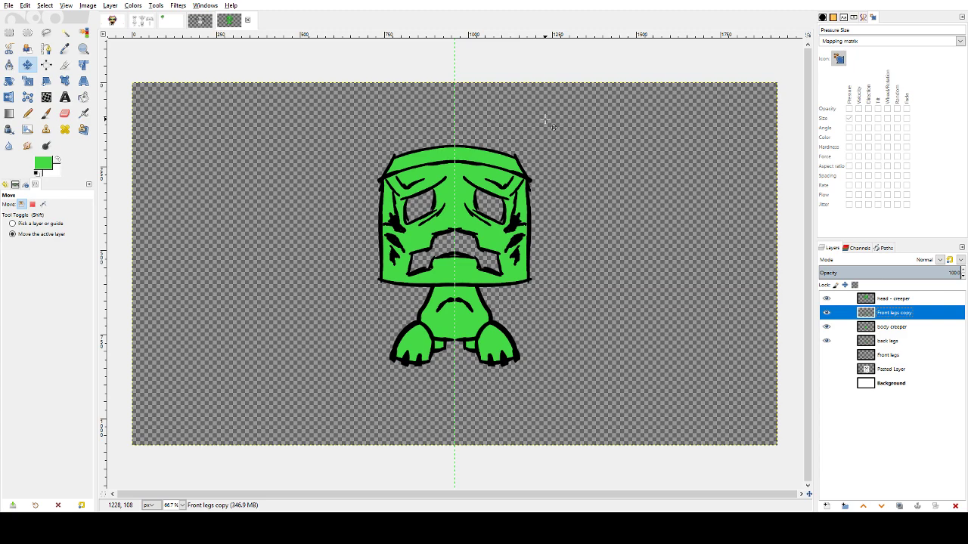
- Look through the other open images and save the headphone character image, Pewdiepi minecraft.xcf
left_click(210, 24)
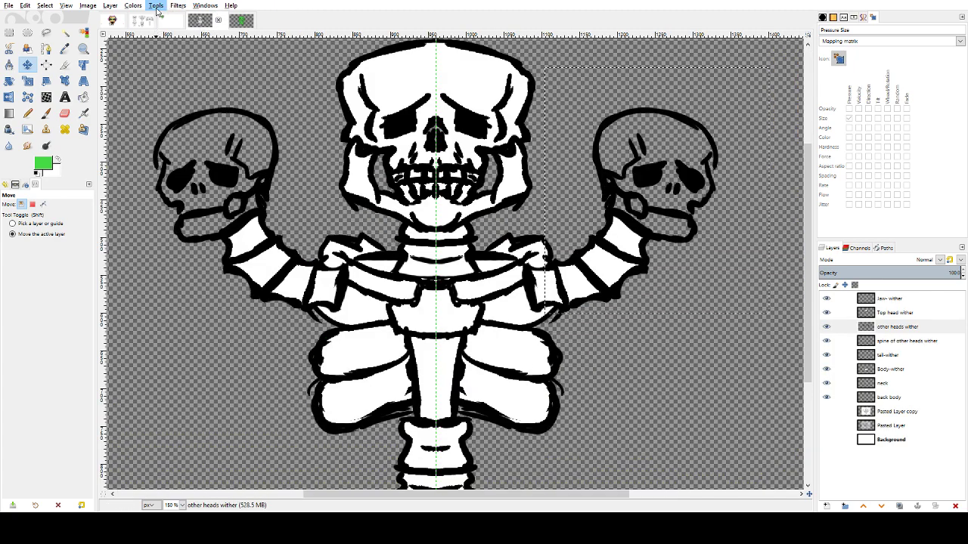
left_click(117, 21)
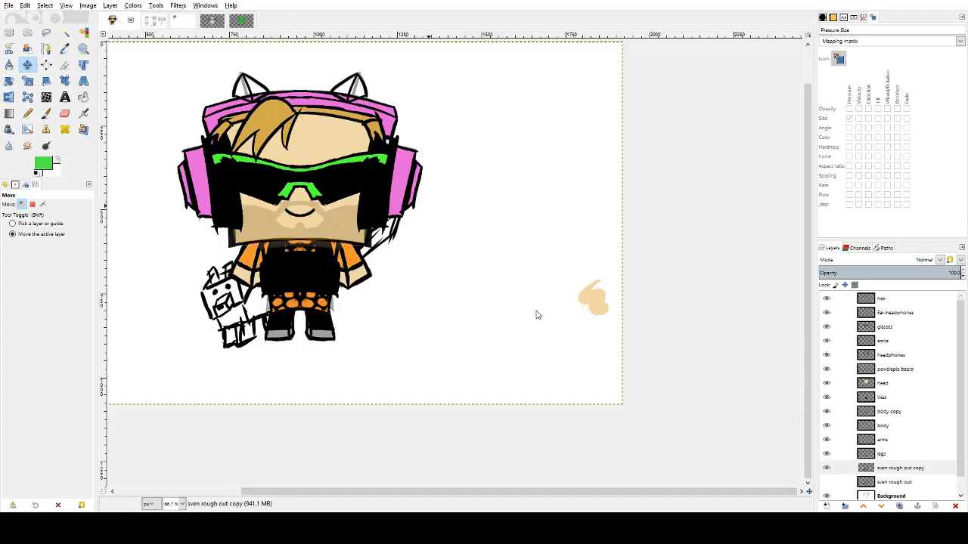
left_click(151, 19)
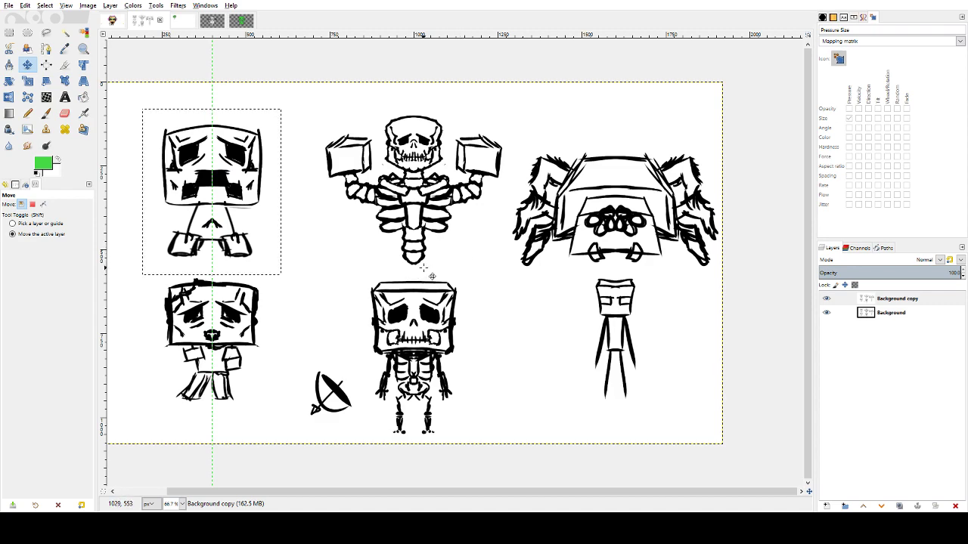
left_click(111, 20)
left_click(8, 6)
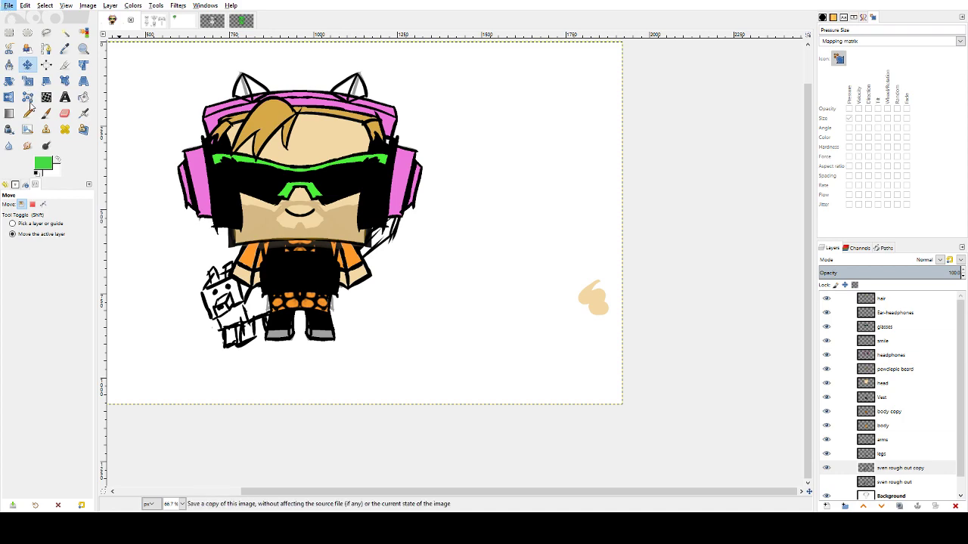
left_click(26, 79)
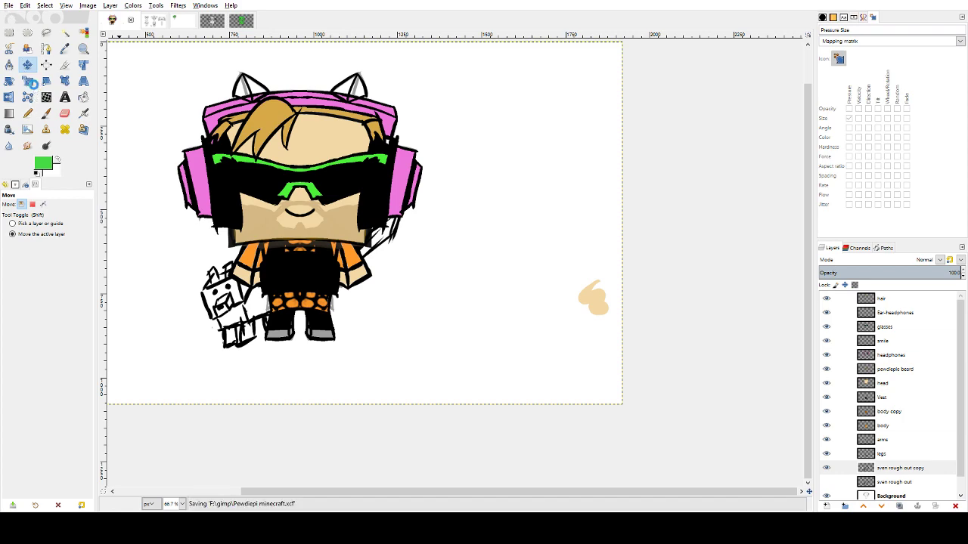
- Switch to the mob sketch sheet and save it, Mob character sheet concepts.xcf
left_click(156, 23)
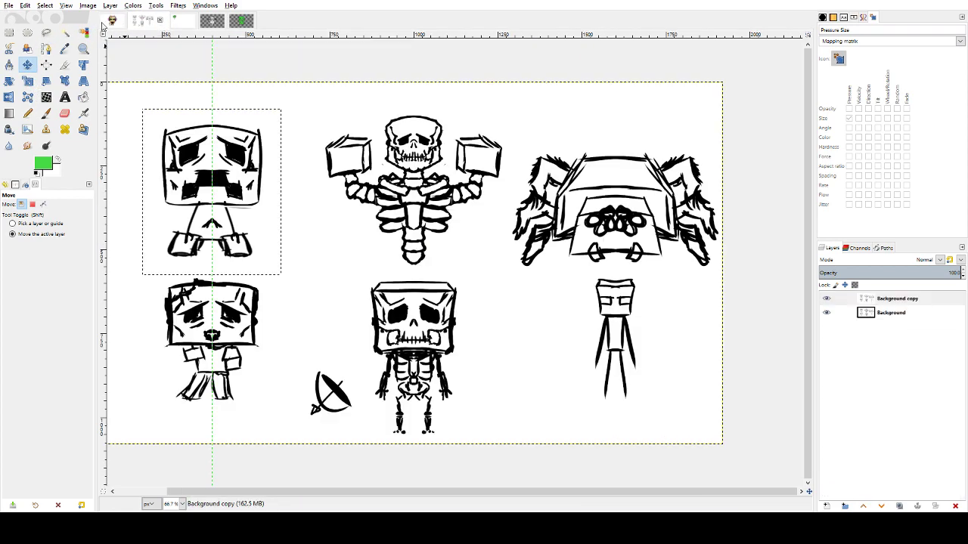
left_click(11, 6)
left_click(31, 80)
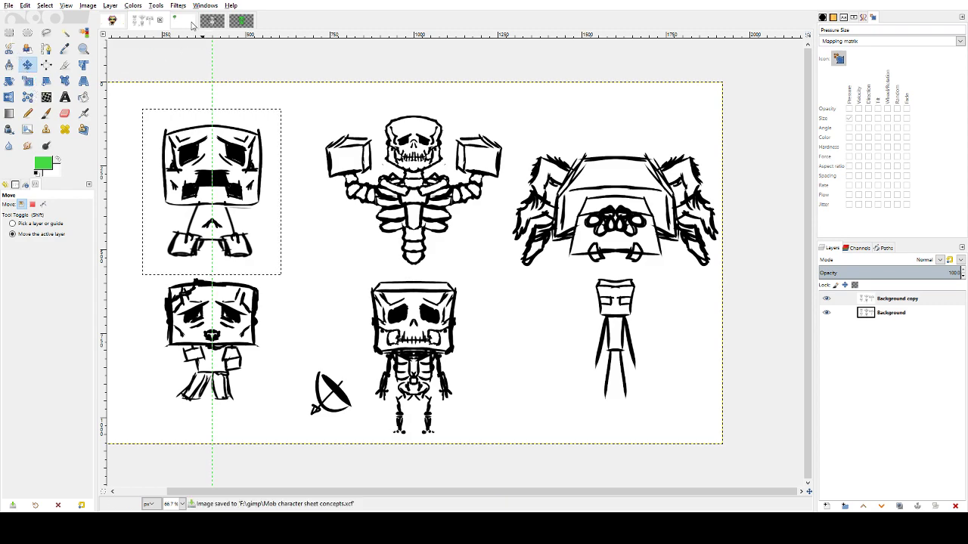
- Switch to the three-headed wither image and save it, Wither.xcf
left_click(183, 21)
left_click(212, 20)
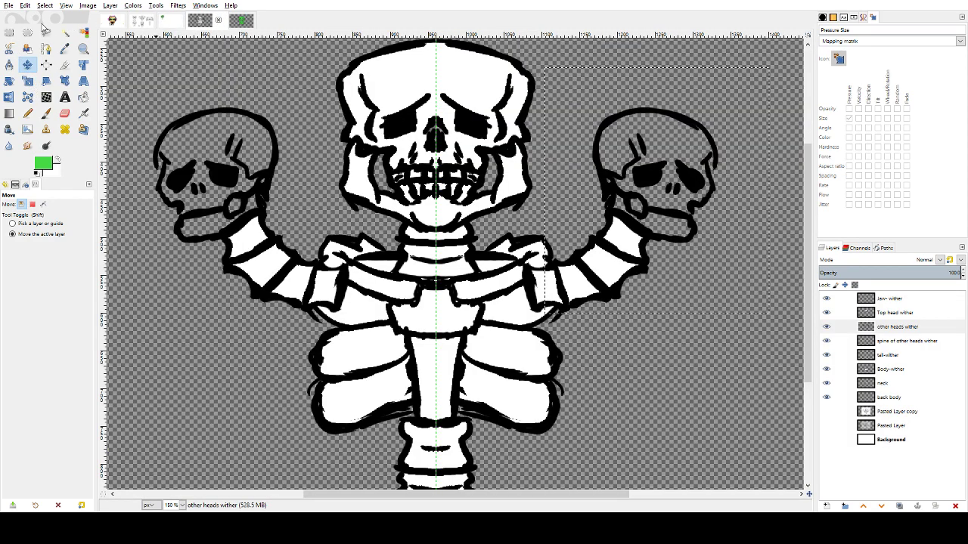
left_click(11, 6)
left_click(30, 81)
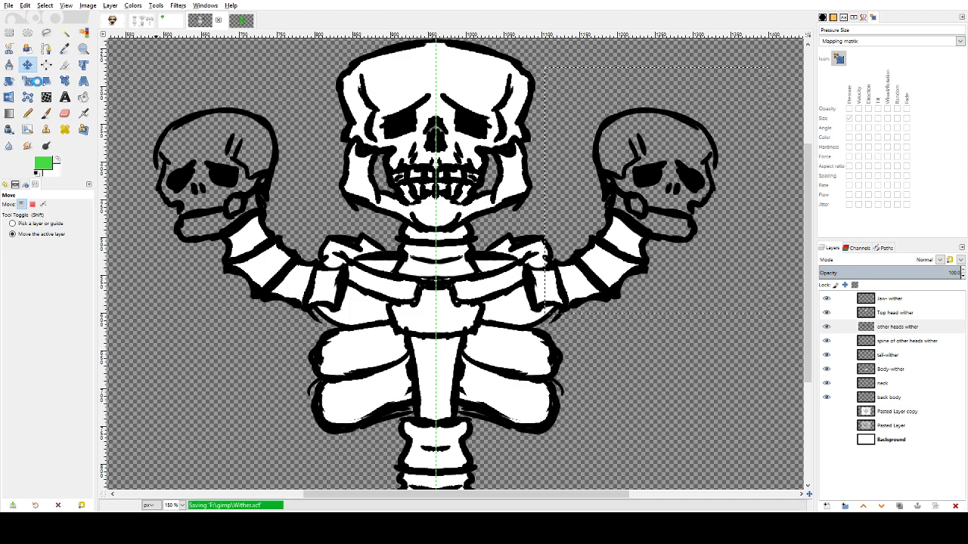
- Switch to the green creeper image, save it, and activate Bucket Fill
left_click(240, 21)
left_click(11, 6)
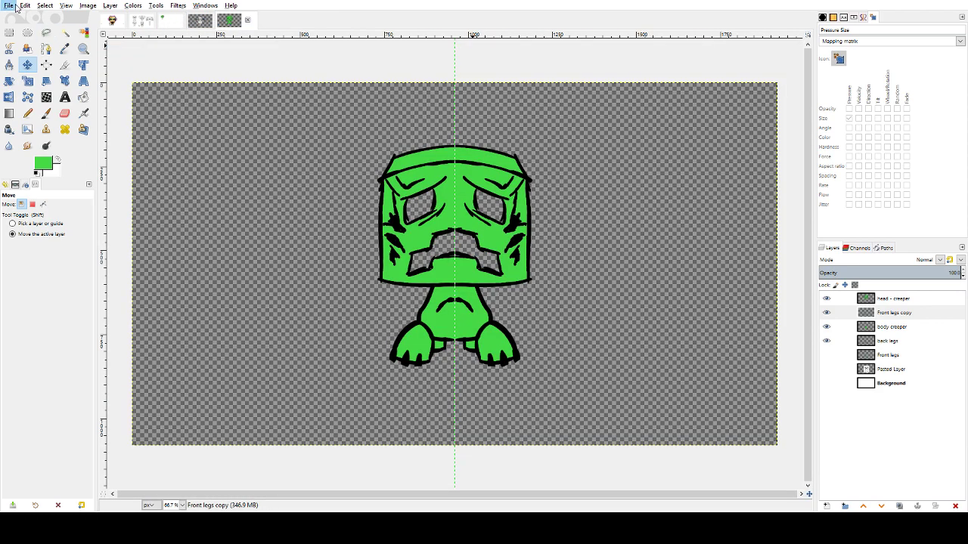
left_click(28, 86)
key("shift+b")
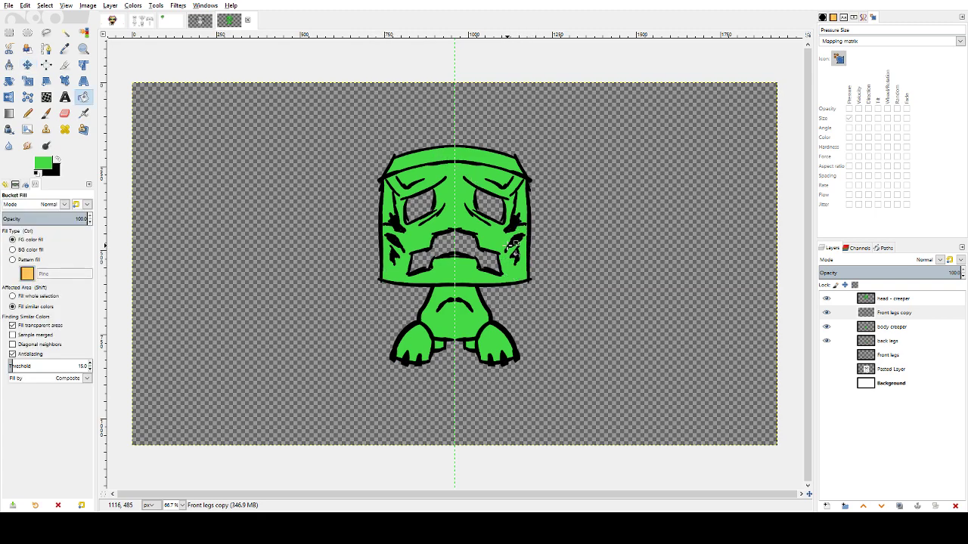
- Return to the mob sketch sheet and clear the old selection around the creeper sketch
left_click(141, 23)
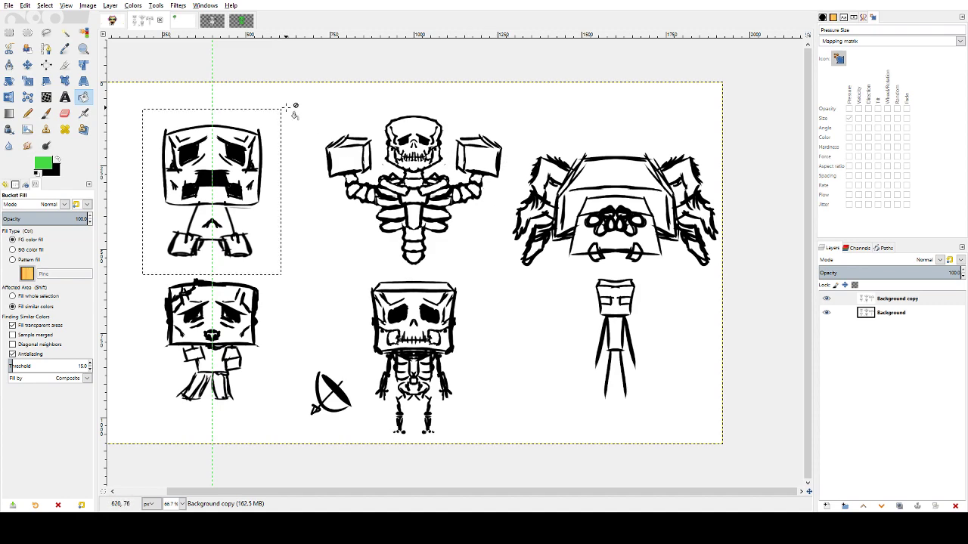
left_click(9, 33)
left_click_drag(331, 232, 506, 454)
left_click(512, 401)
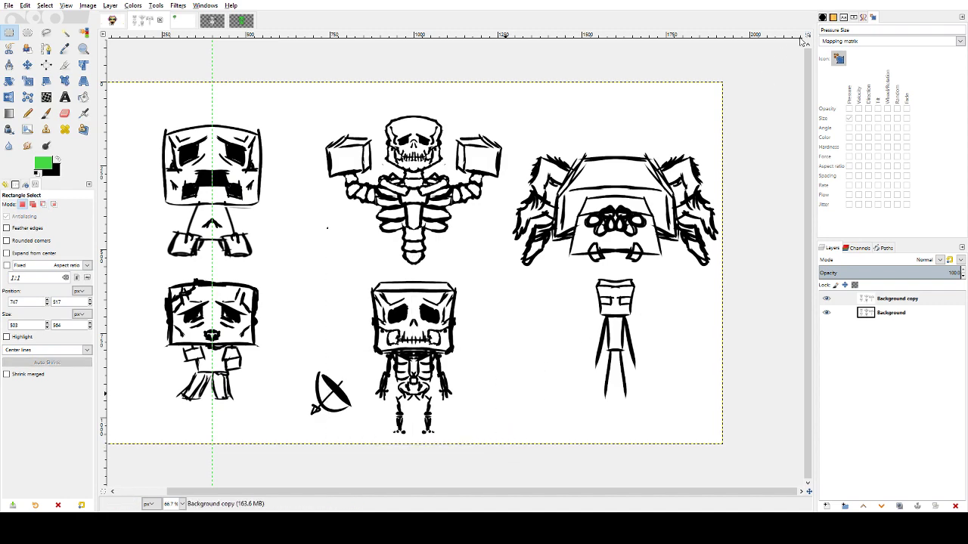
- Set the sheet's vertical symmetry axis to 1000 and copy a rectangular selection of about 466 by 532 px around the skeleton sketch
left_click(864, 17)
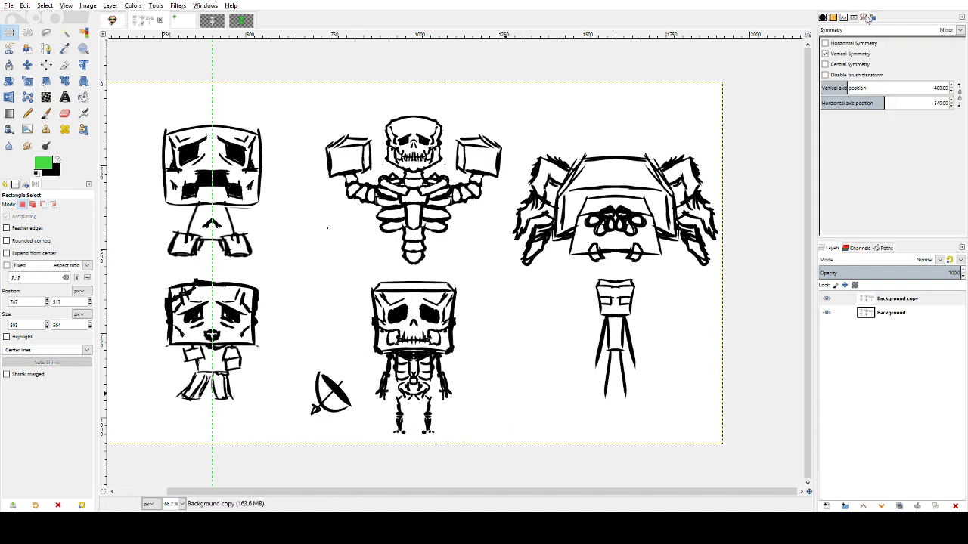
left_click(876, 88)
key("BackSpace")
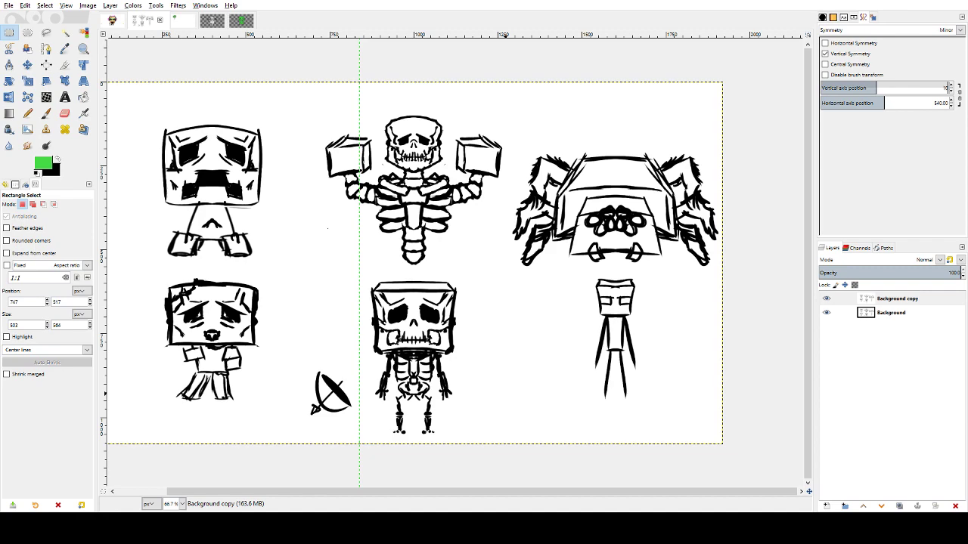
type("1000")
key("Return")
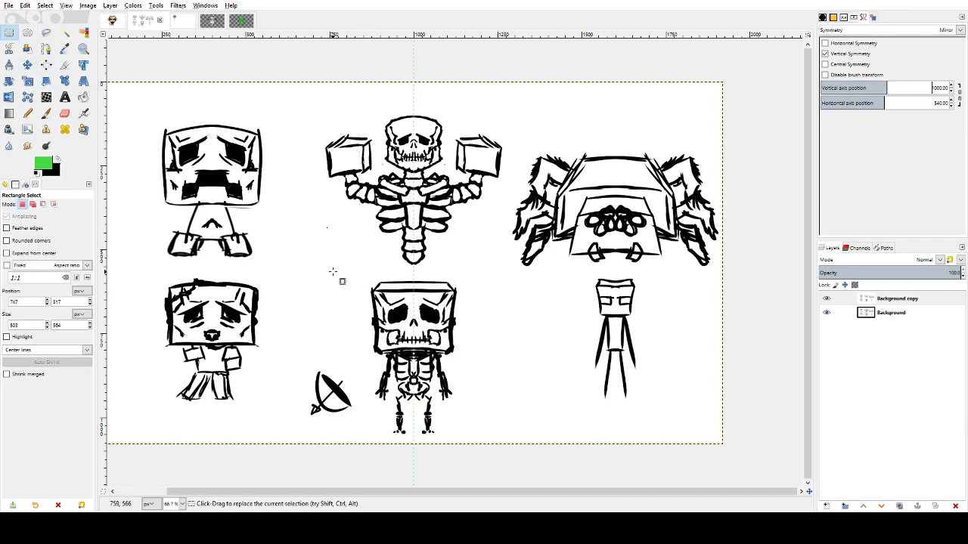
left_click_drag(337, 264, 501, 451)
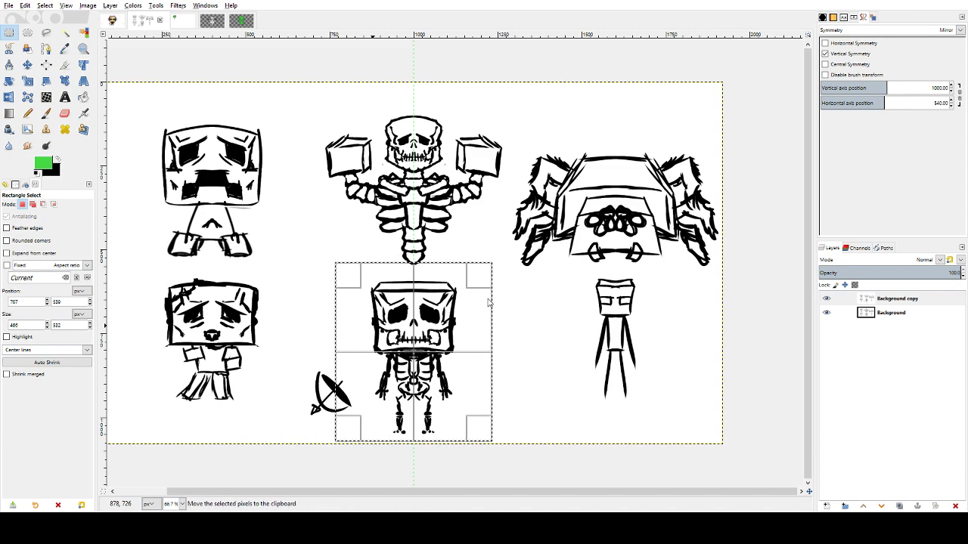
key("ctrl+c")
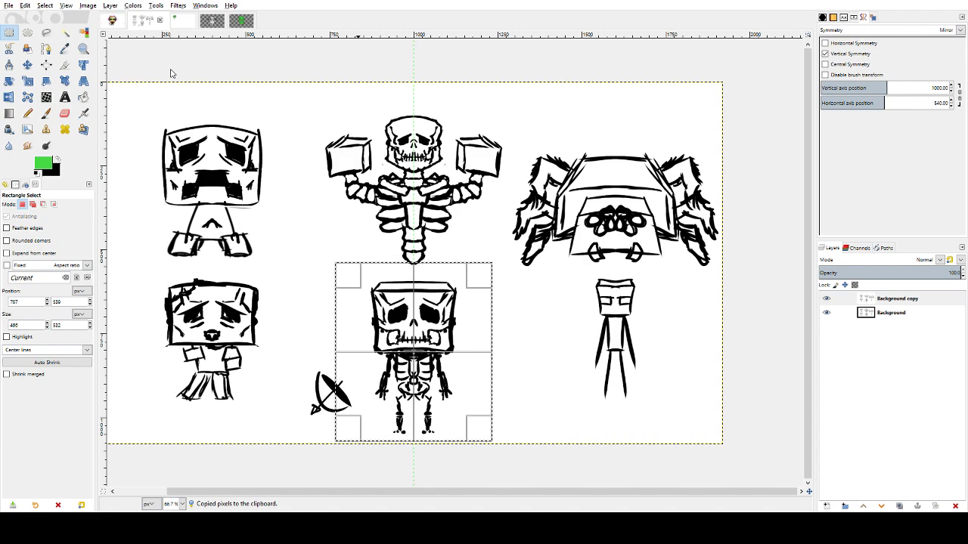
- Create a new image and fill its background with white from the default colours
left_click(175, 109)
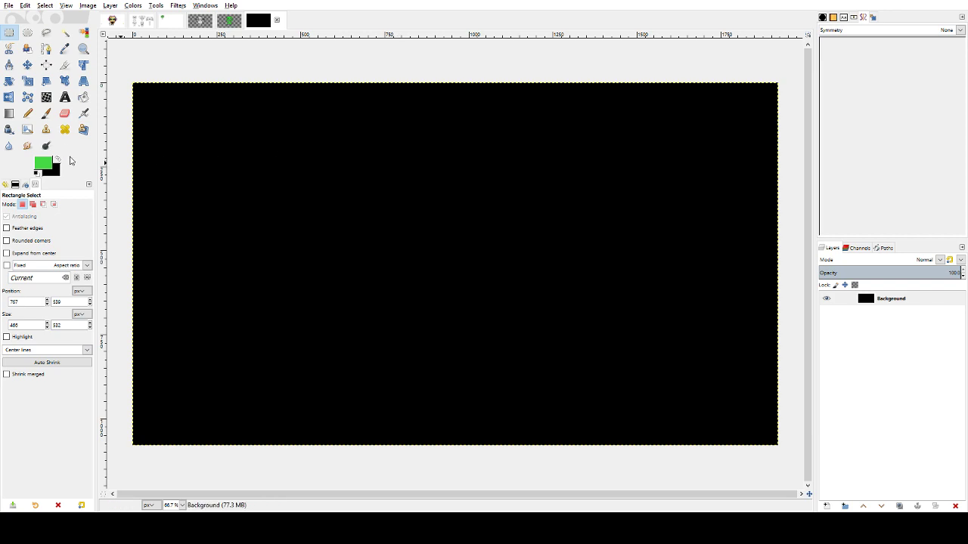
left_click(38, 173)
left_click(58, 159)
left_click(84, 97)
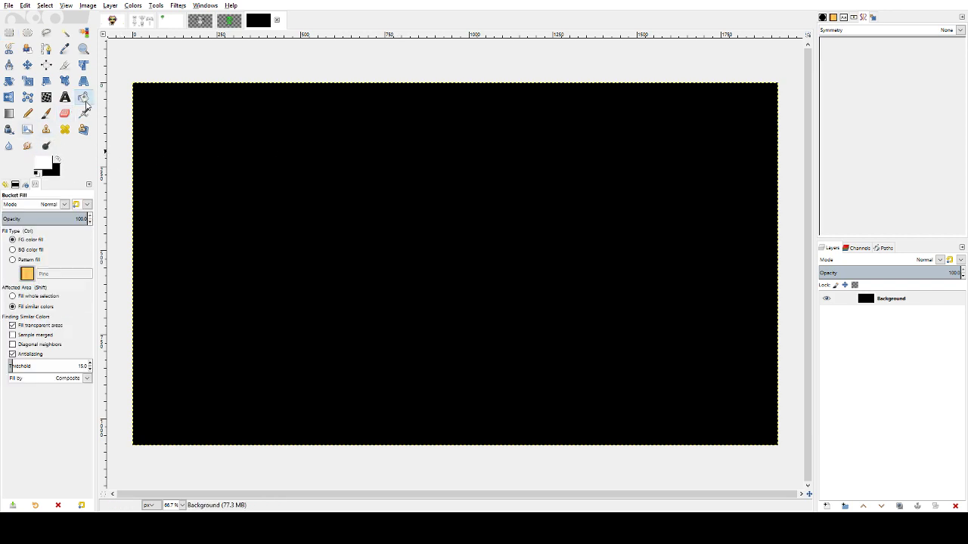
left_click(341, 214)
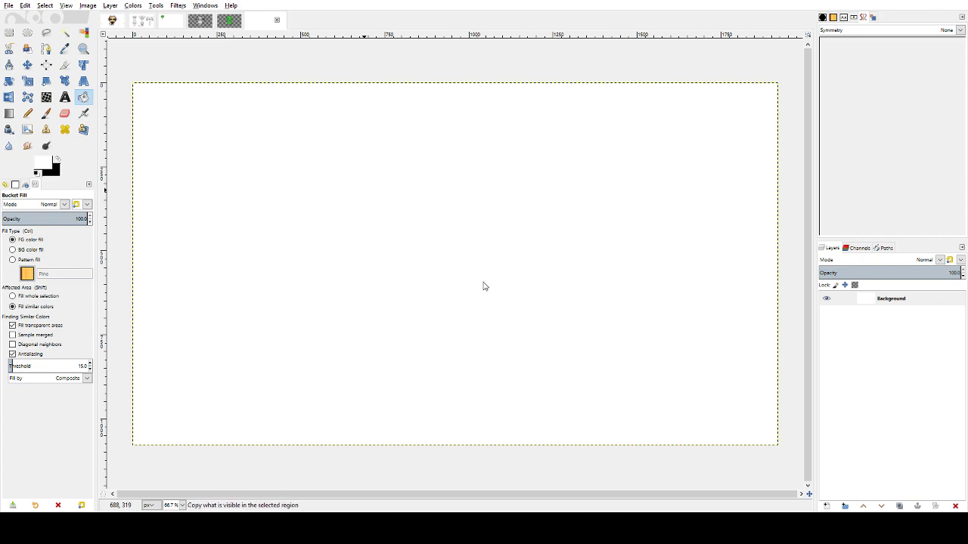
- Copy the selected skeleton sketch again from the mob sheet and paste it into the new white image
key("ctrl+c")
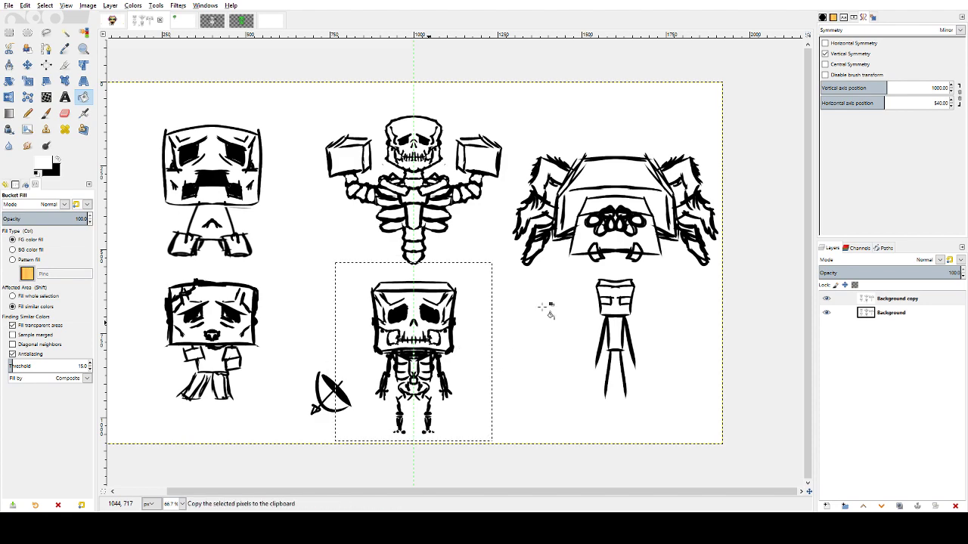
key("ctrl+c")
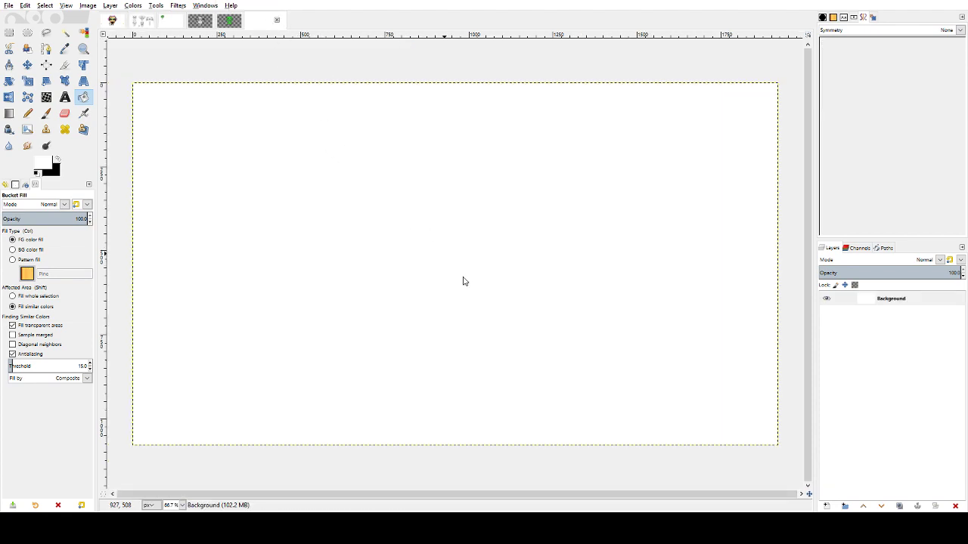
key("ctrl+v")
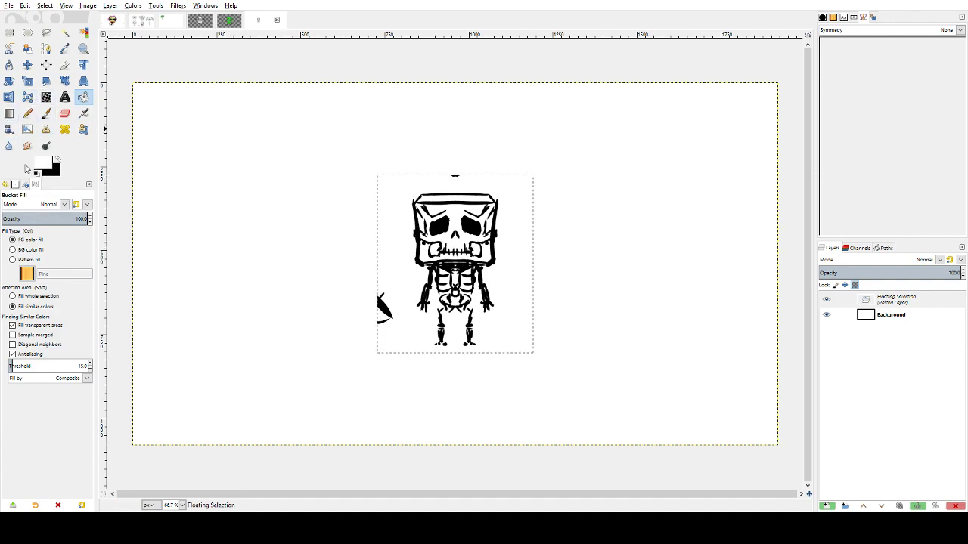
- Align the pasted skeleton sketch to the canvas centre, horizontally and vertically
left_click(46, 67)
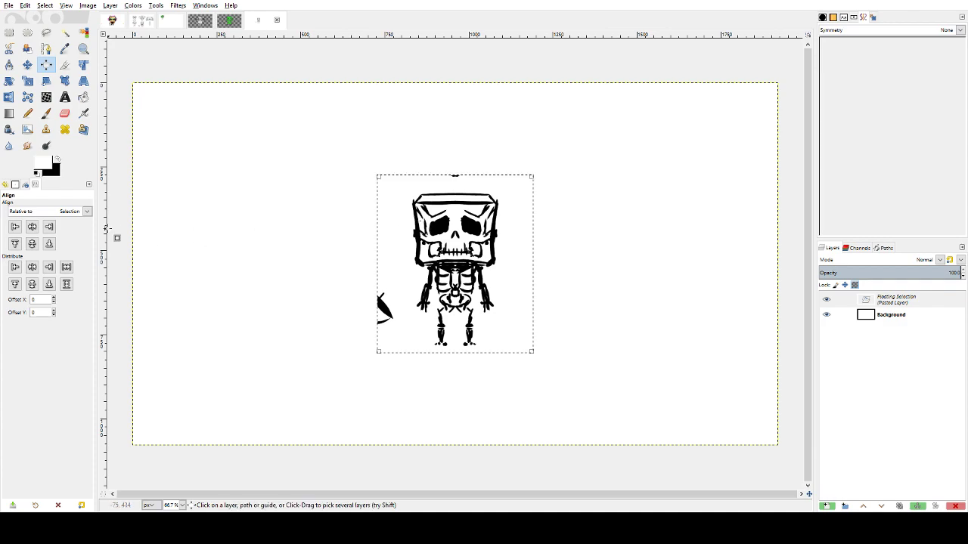
left_click(15, 227)
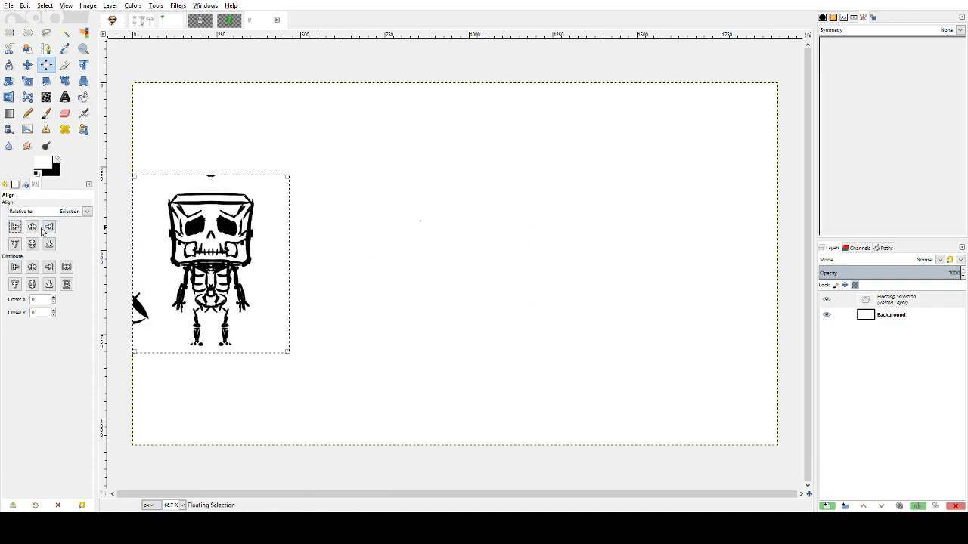
left_click(48, 227)
left_click(15, 244)
left_click(31, 227)
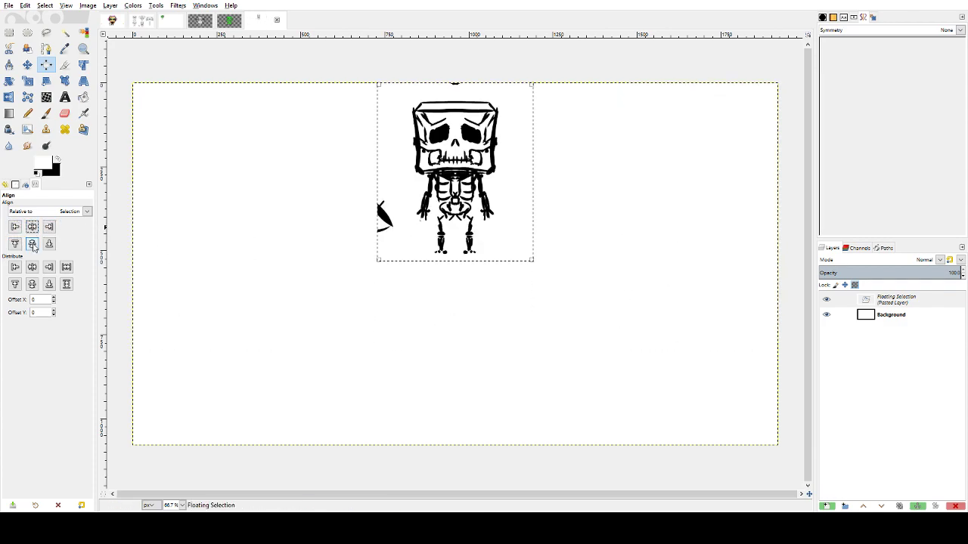
left_click(32, 243)
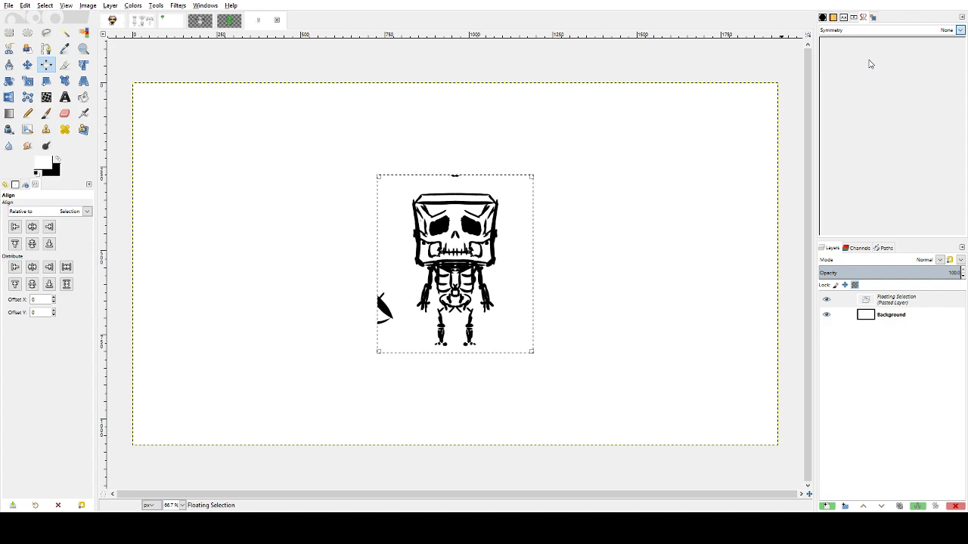
- Enable mirror symmetry about a vertical axis at 960 and scale the pasted skeleton around its centre to 723 by 825 px
left_click(845, 56)
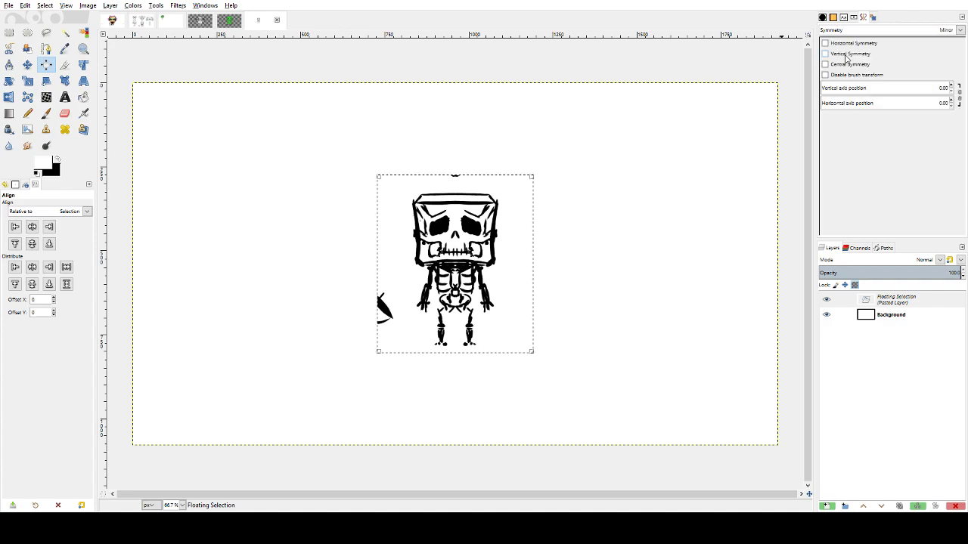
left_click(837, 55)
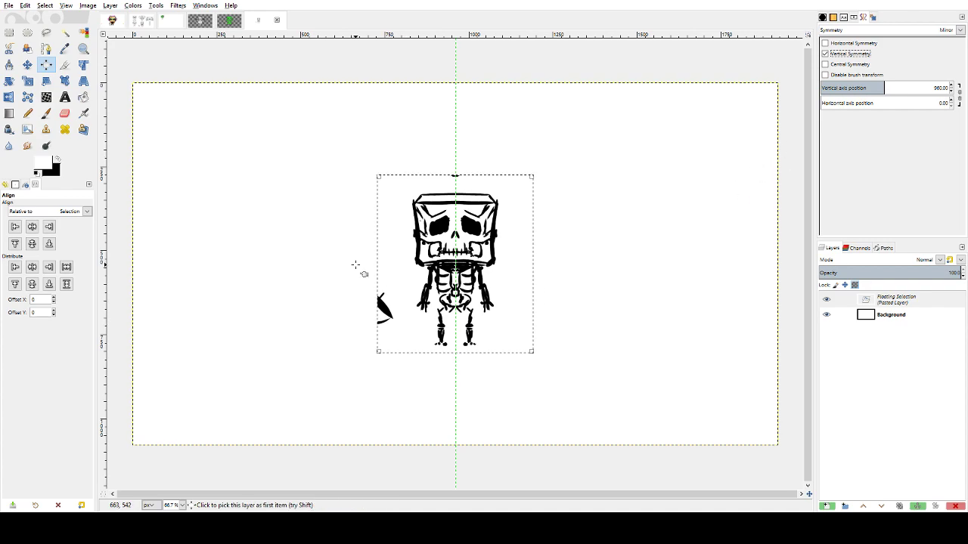
left_click(27, 81)
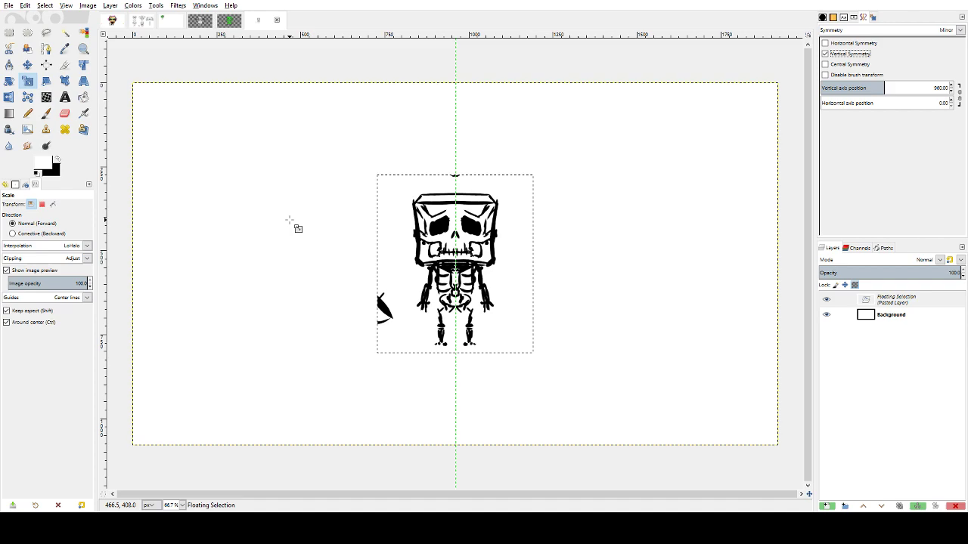
left_click(529, 353)
left_click_drag(537, 361, 575, 411)
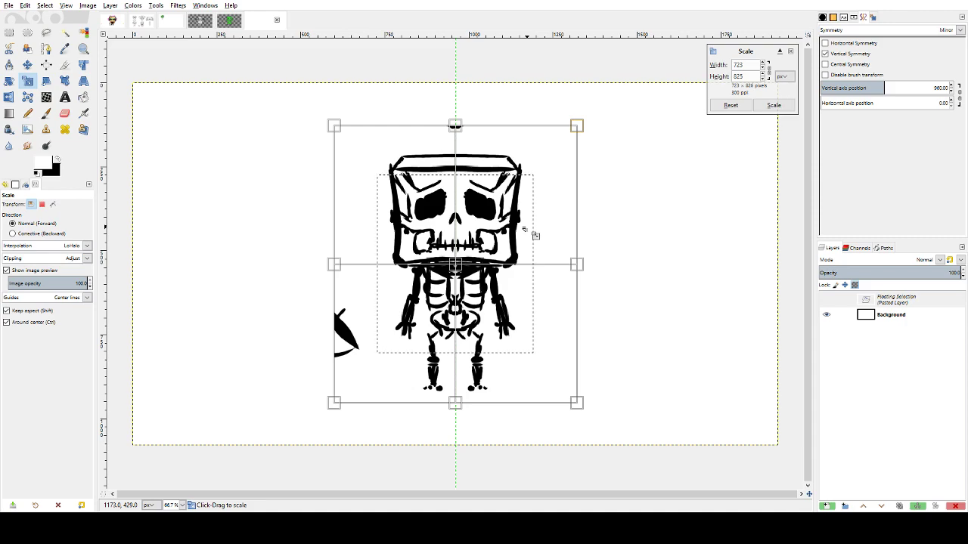
key("r")
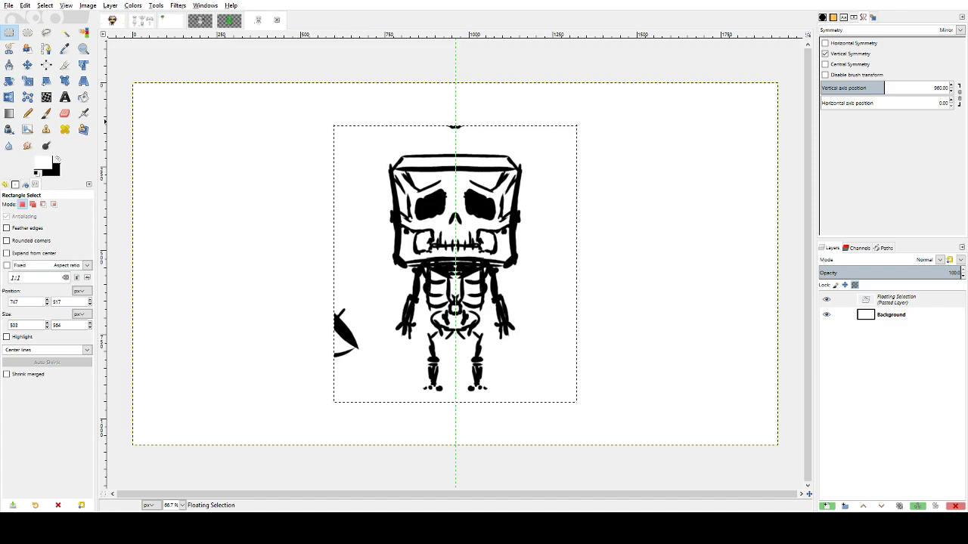
- Turn the floating skeleton sketch into its own layer and add a new transparent layer named Head skeleton' above it
key("shift+s")
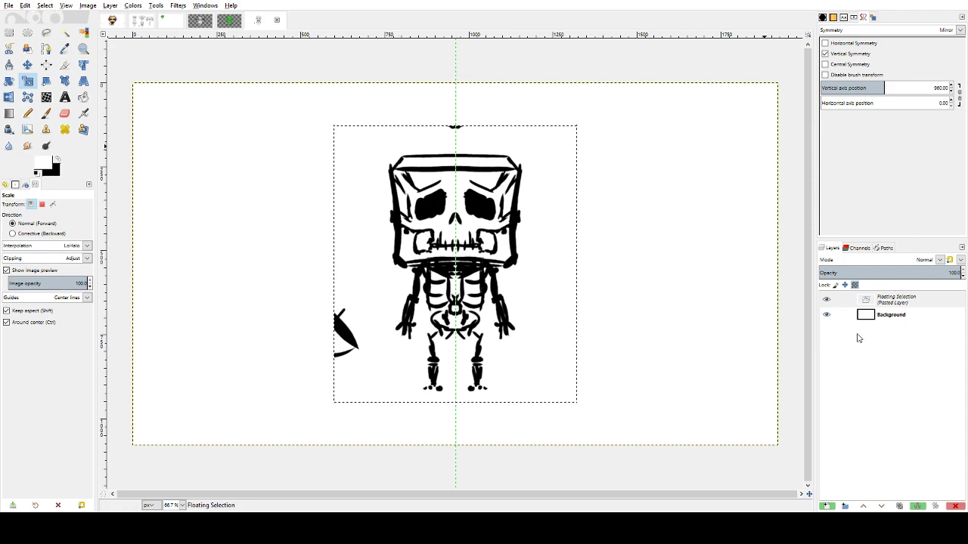
left_click(890, 301)
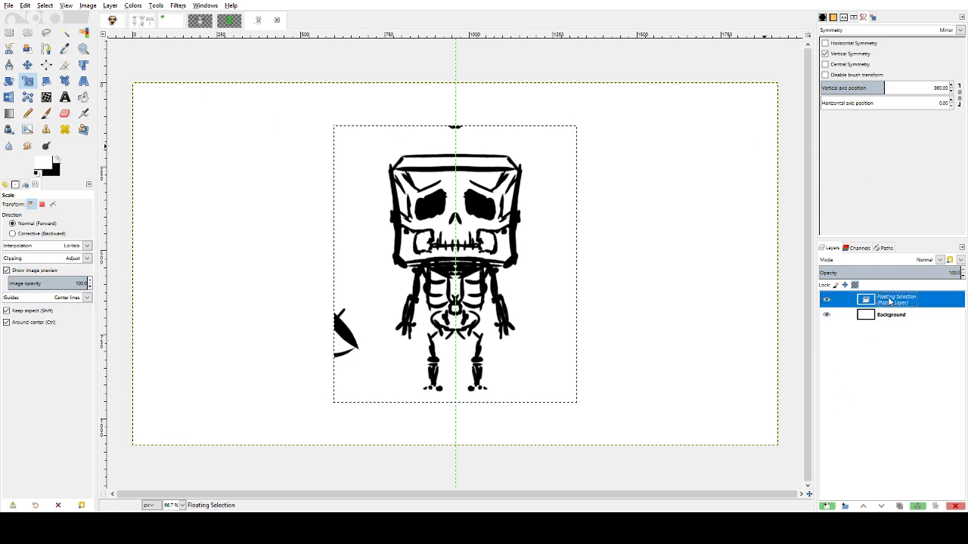
key("shift+ctrl+n")
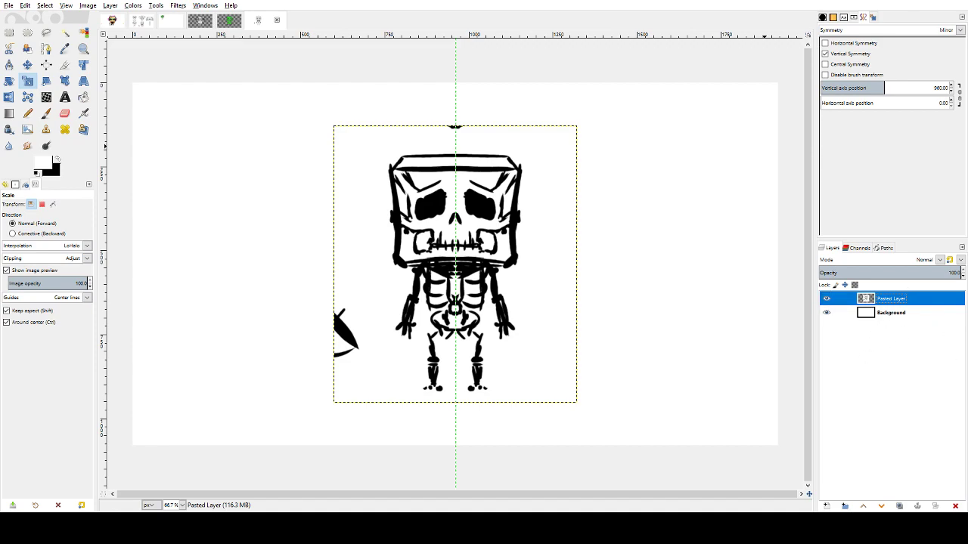
left_click(829, 508)
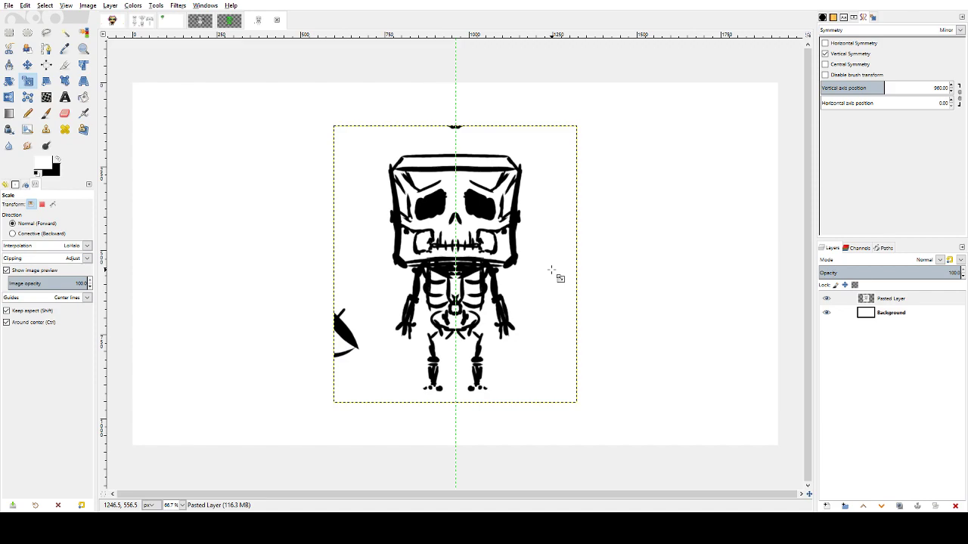
key("r")
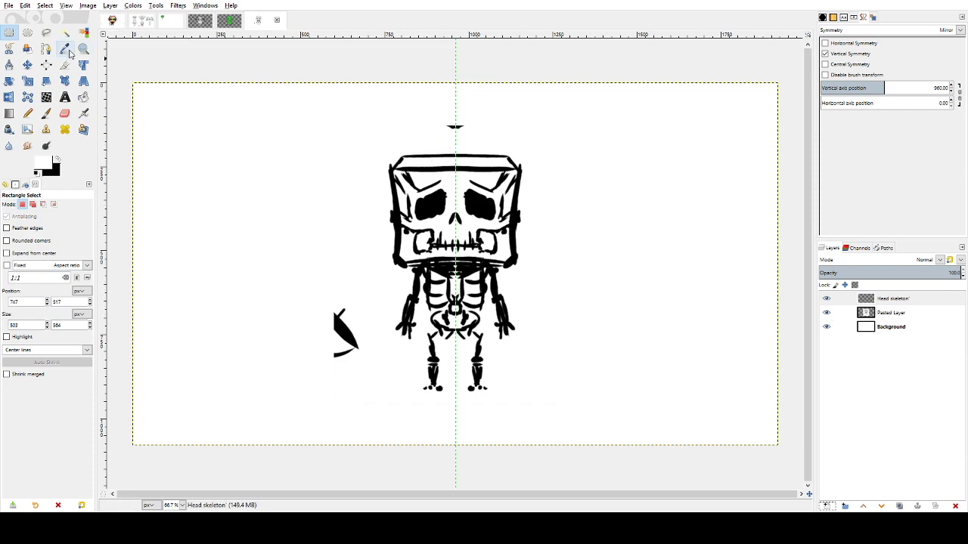
- Lower the Pasted Layer sketch's opacity to about 54 and activate the Paintbrush
left_click(911, 312)
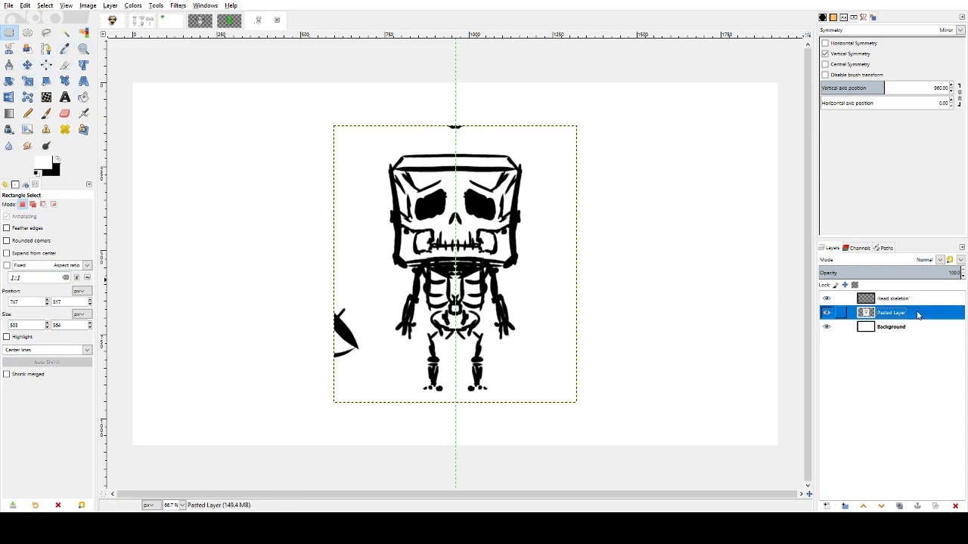
left_click(961, 274)
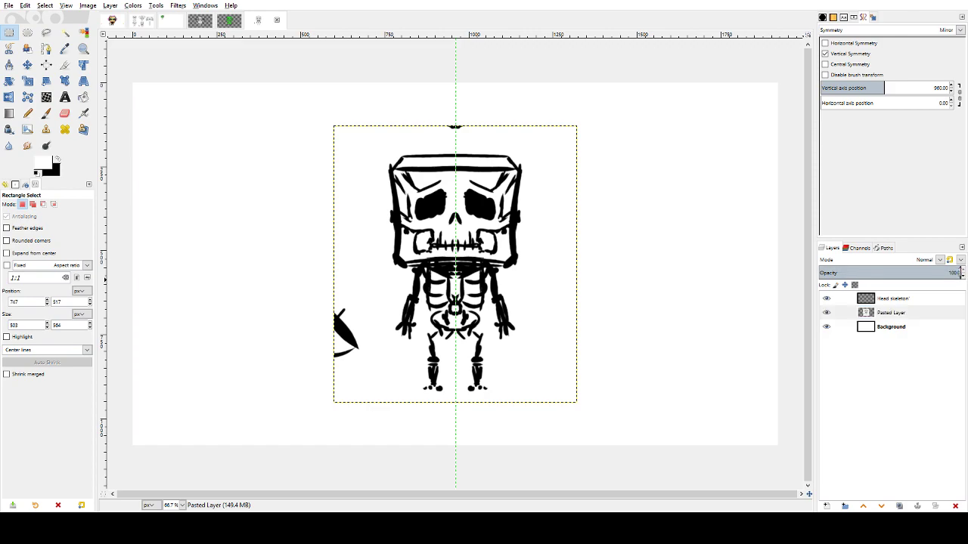
left_click_drag(960, 274, 896, 277)
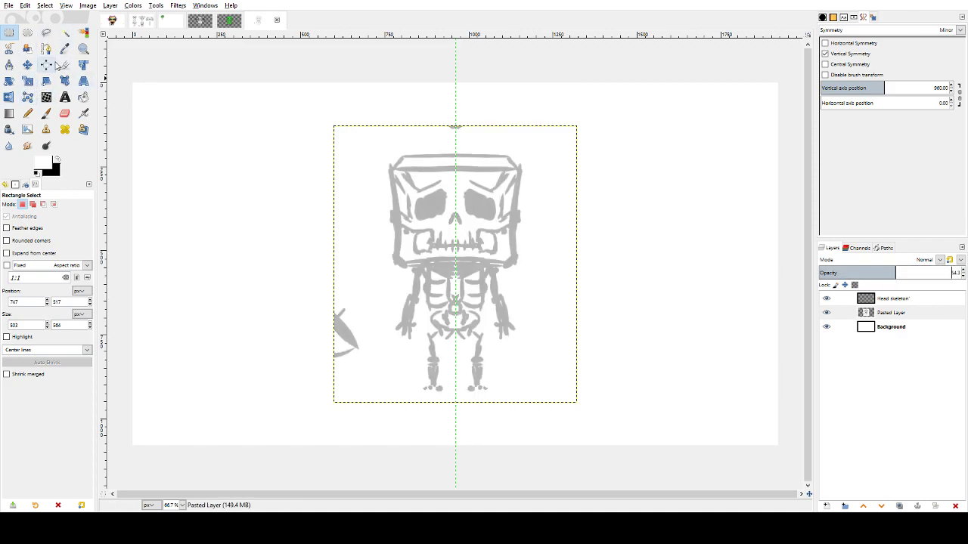
left_click(46, 114)
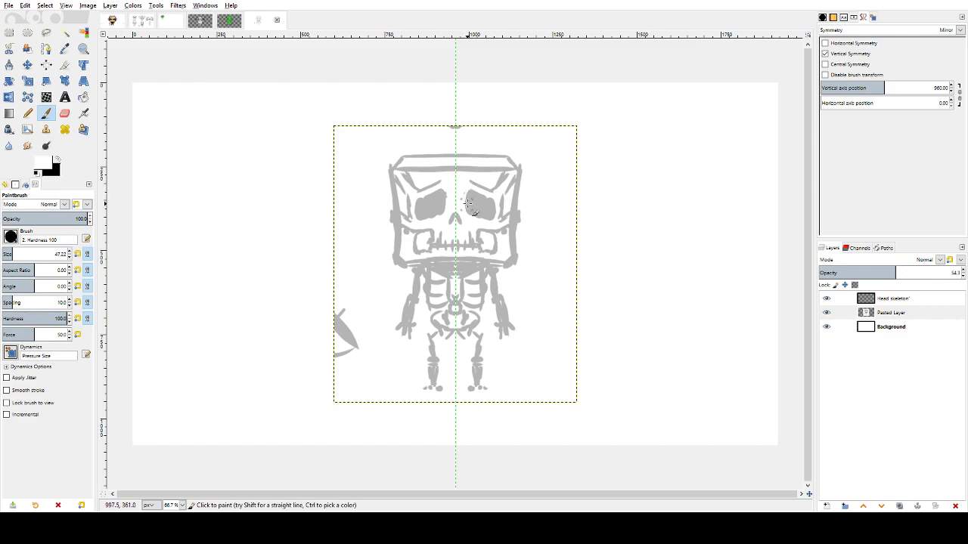
- Activate the Head skeleton' layer and swap the colours so that black is the foreground
left_click(900, 300)
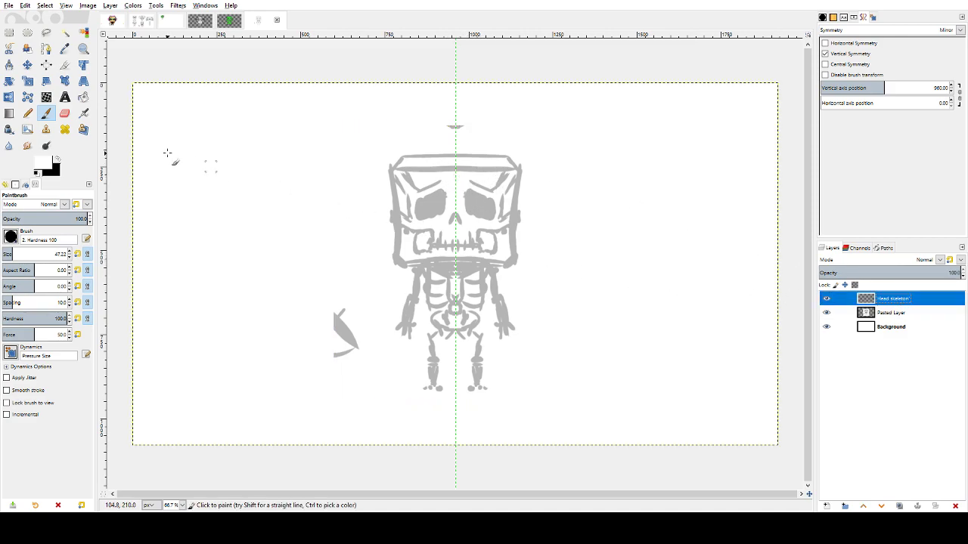
left_click(57, 158)
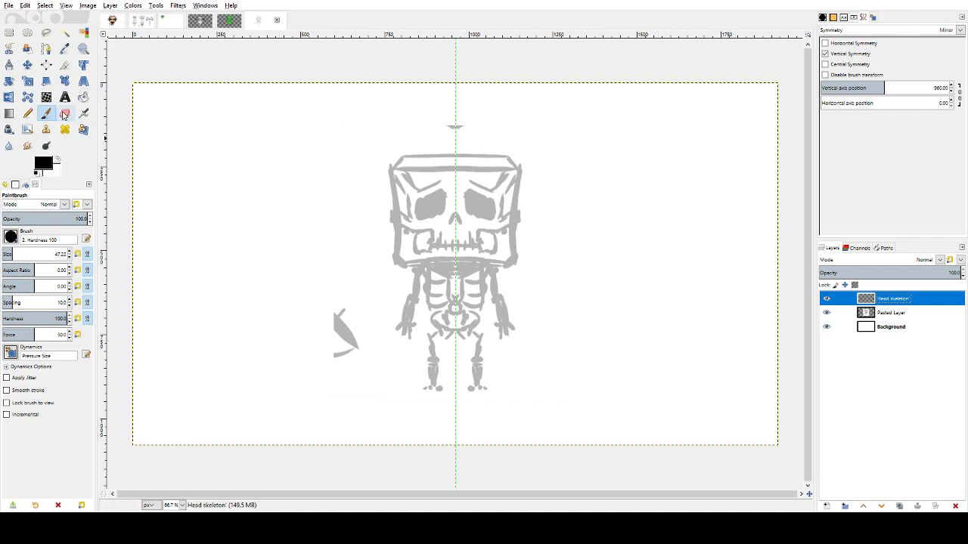
key("shift+e")
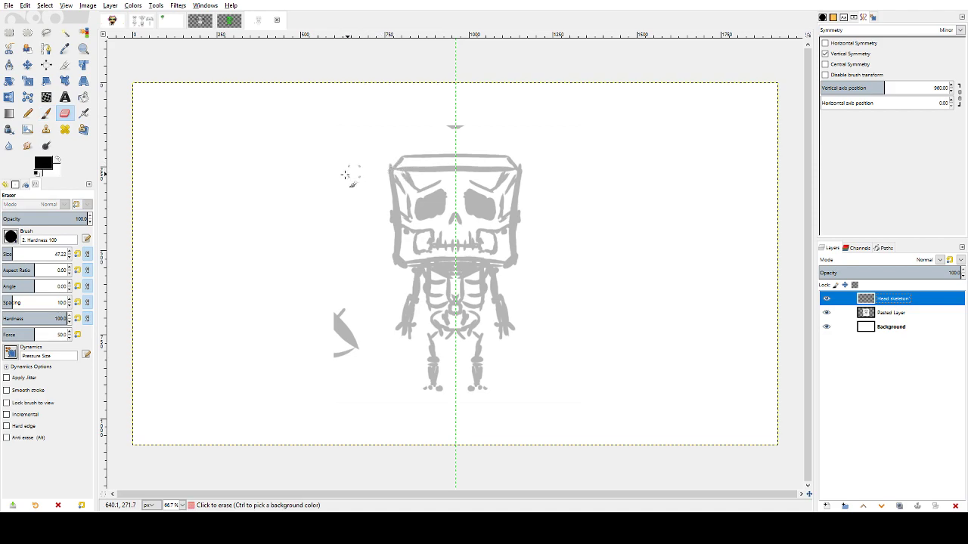
key("p")
key("shift+e")
key("p")
key("shift+e")
key("p")
key("shift+e")
key("p")
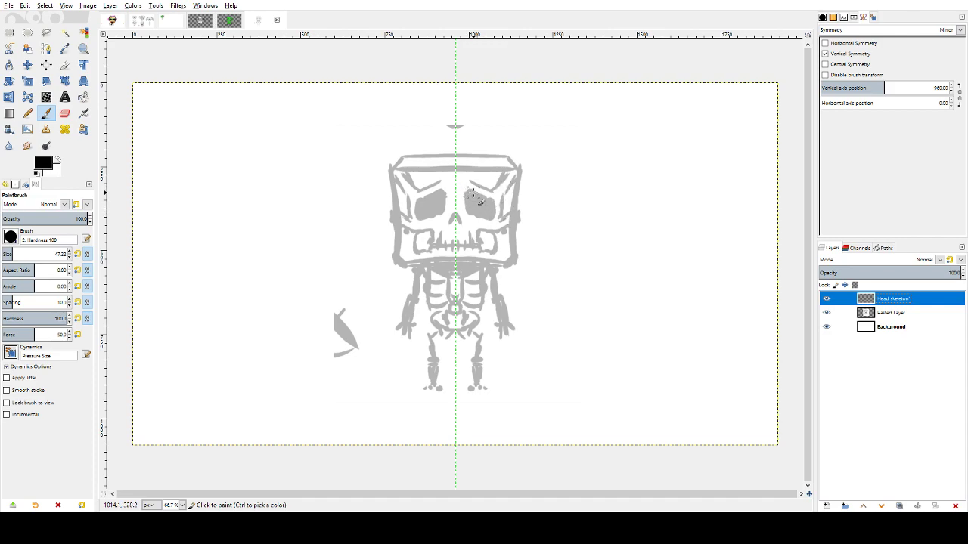
- Outline the mirrored eye sockets in black over the sketch and check them with the Pasted Layer hidden
mouse_move(482, 197)
left_mouse_down()
mouse_move(464, 187)
mouse_move(496, 213)
mouse_move(467, 217)
mouse_move(475, 193)
left_mouse_up()
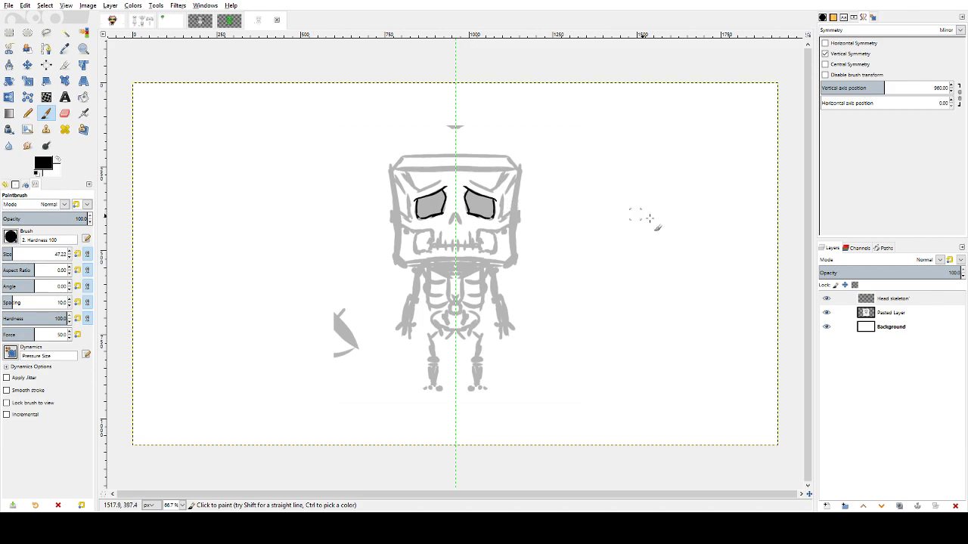
left_click(827, 313)
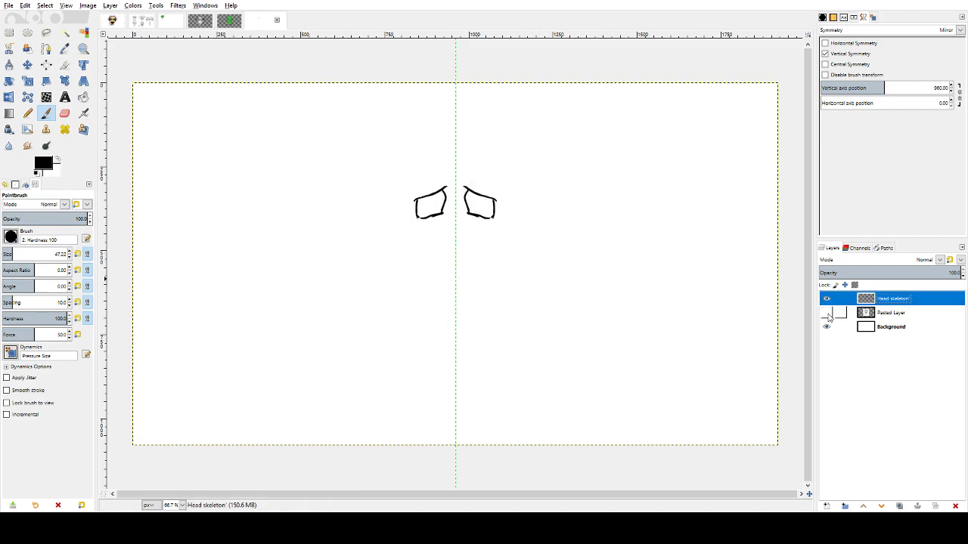
left_click(827, 313)
left_click(827, 313)
left_click(827, 313)
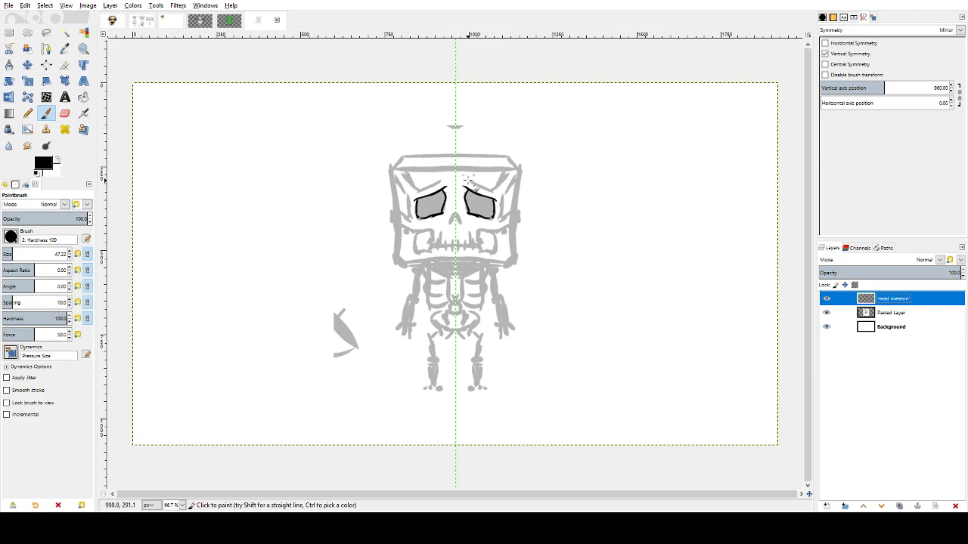
- Ink the skull's brow ridges, temples, cheekbones, jaw and mouth line over the sketch
mouse_move(468, 181)
left_mouse_down()
mouse_move(497, 189)
mouse_move(516, 170)
left_mouse_up()
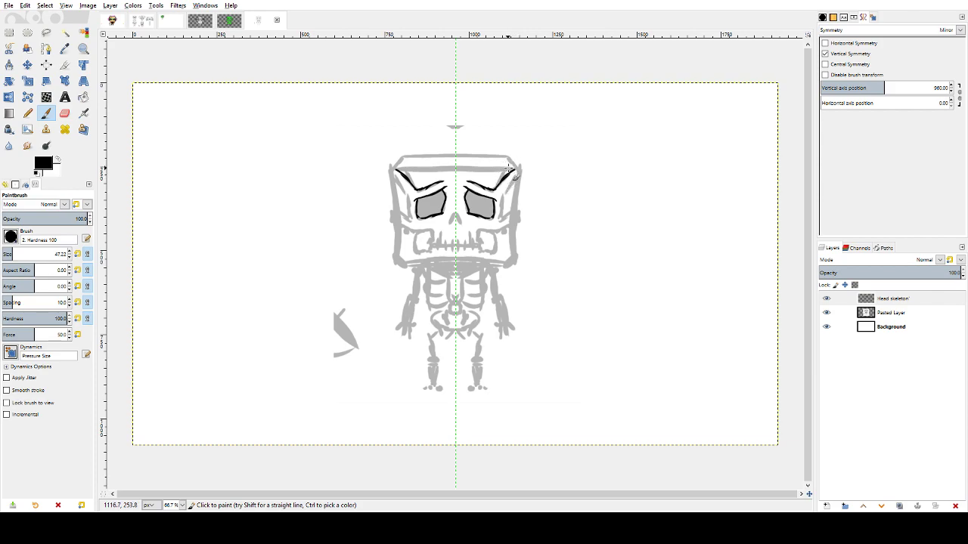
mouse_move(511, 168)
left_mouse_down()
mouse_move(503, 192)
mouse_move(517, 176)
mouse_move(512, 214)
mouse_move(502, 205)
mouse_move(501, 217)
mouse_move(515, 219)
mouse_move(477, 237)
left_mouse_up()
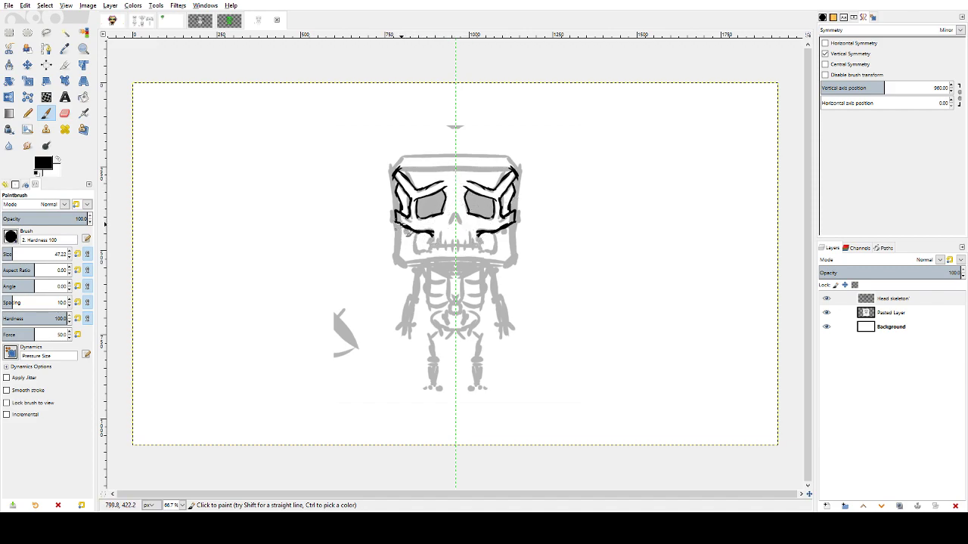
mouse_move(402, 232)
left_mouse_down()
mouse_move(397, 250)
mouse_move(410, 267)
left_mouse_up()
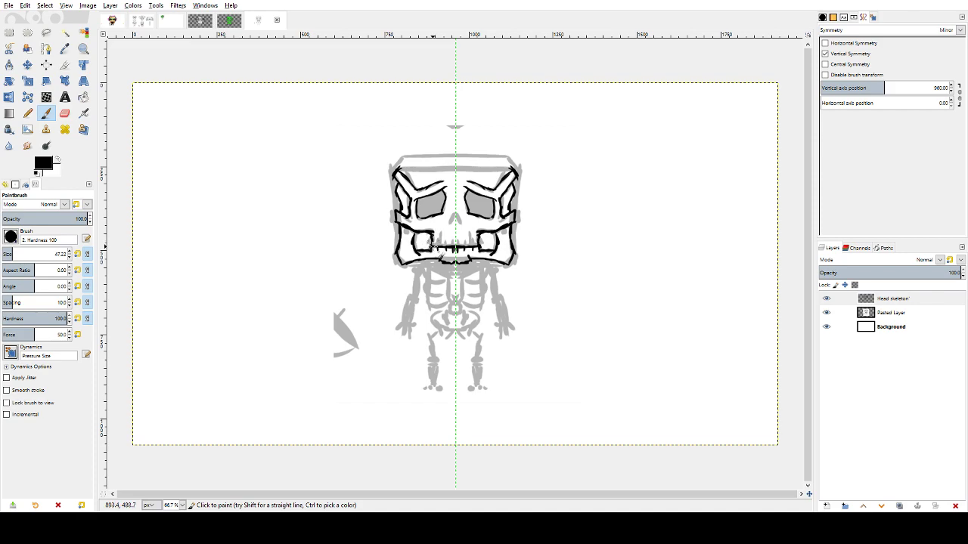
- Ink the nose, teeth, rounded top of the skull and forehead line, and check the line art without the sketch
left_click_drag(447, 233, 453, 245)
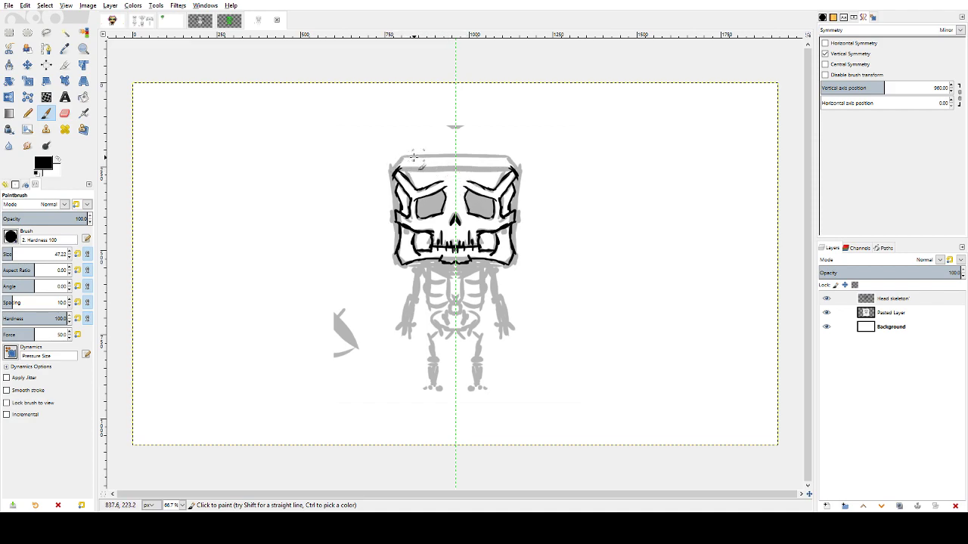
mouse_move(397, 167)
left_mouse_down()
mouse_move(466, 154)
mouse_move(408, 164)
left_mouse_up()
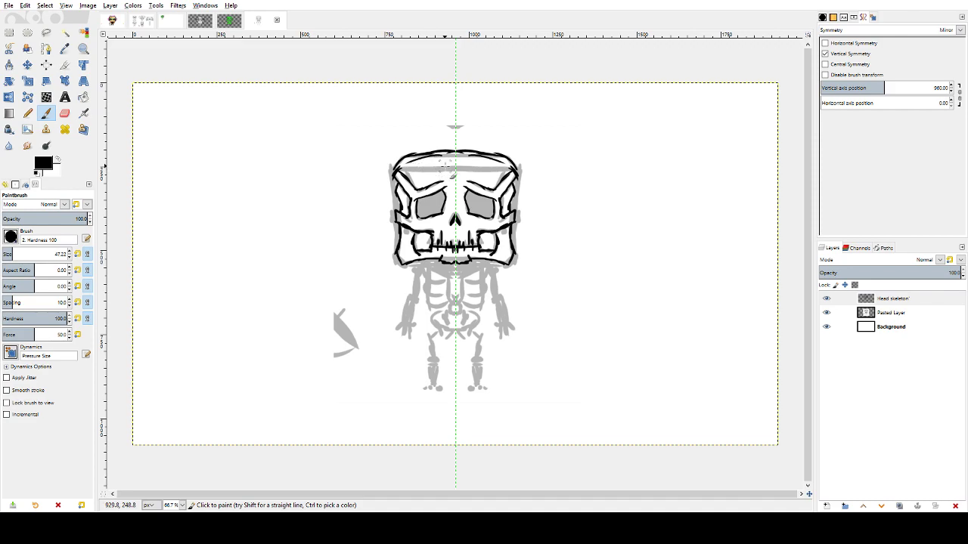
left_click_drag(425, 172, 473, 169)
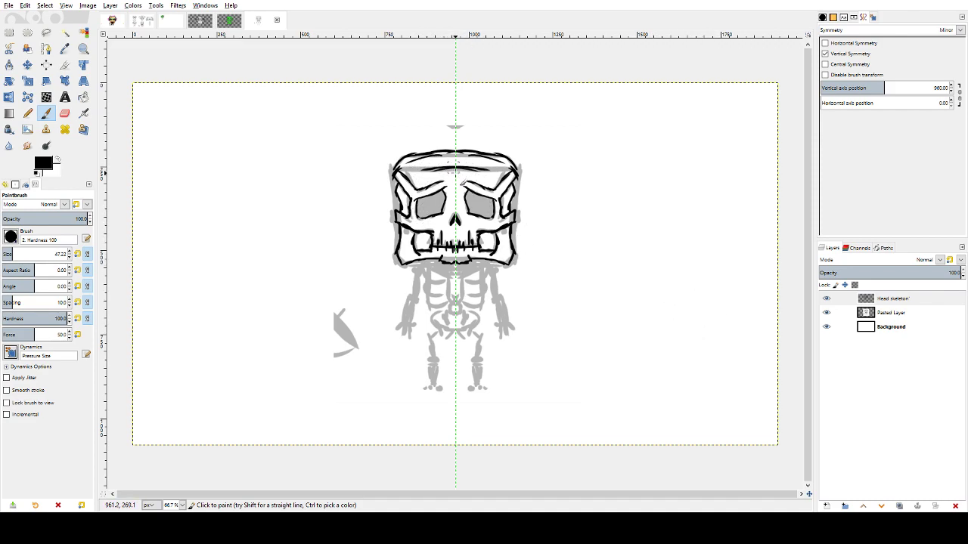
left_click(827, 300)
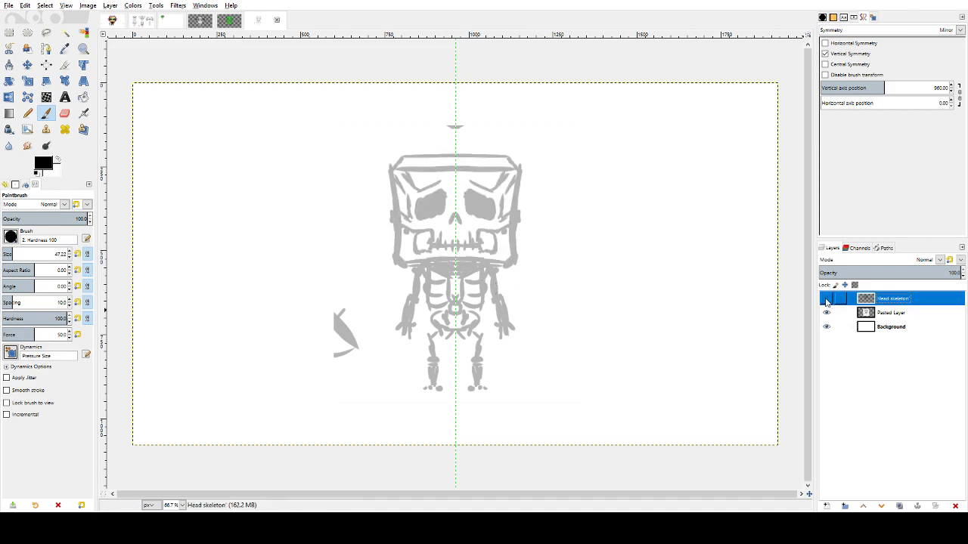
left_click(827, 300)
left_click(828, 313)
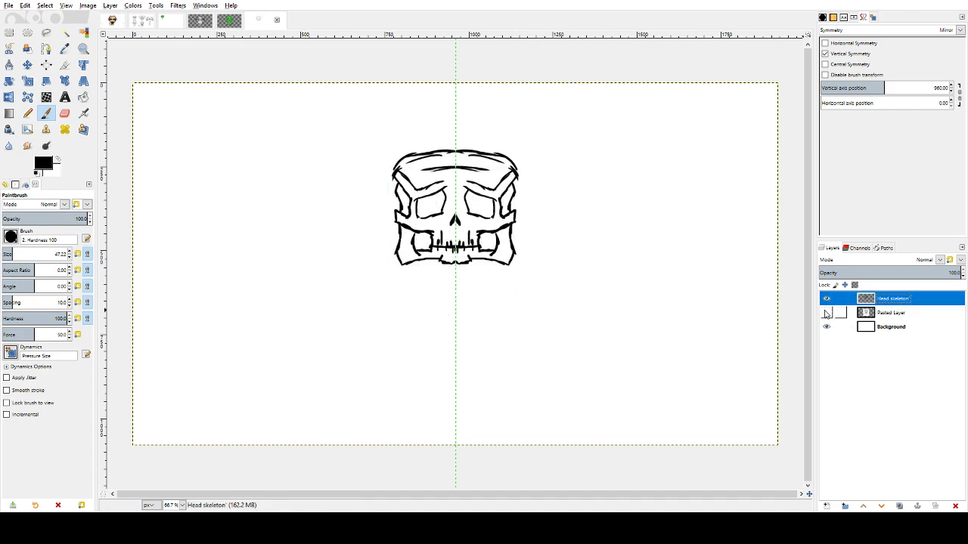
left_click(827, 313)
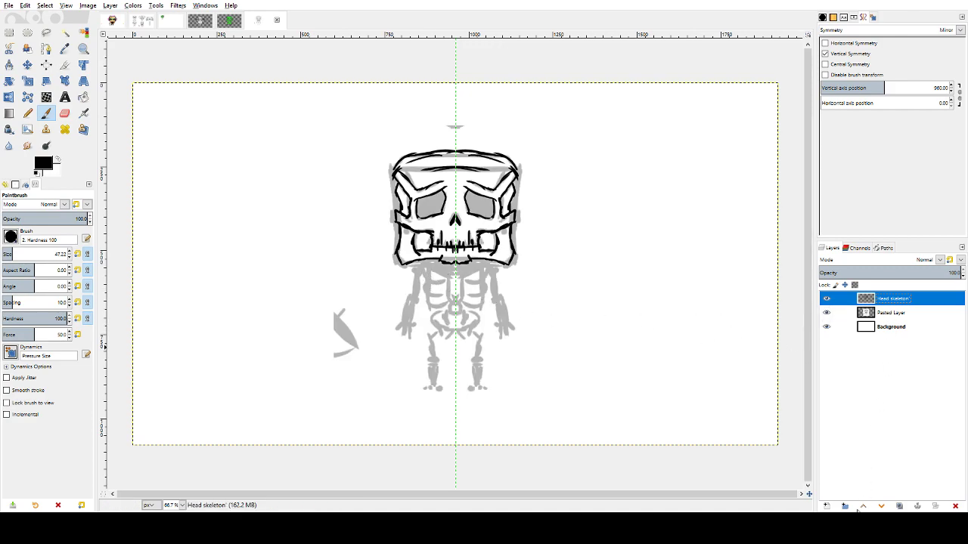
- Add a new layer named body and ink the collarbones, sternum, ribs, spine and pelvis on it
left_click(827, 507)
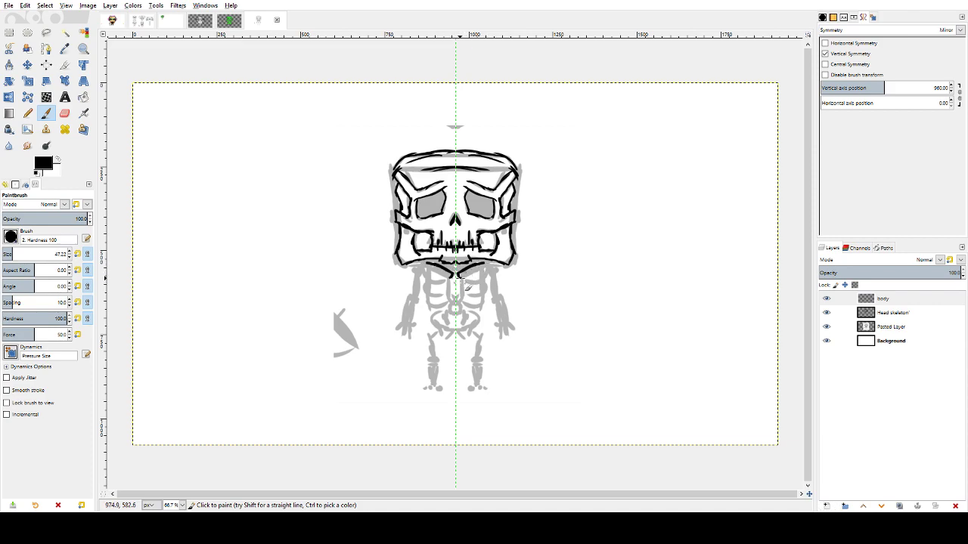
left_click_drag(470, 275, 484, 266)
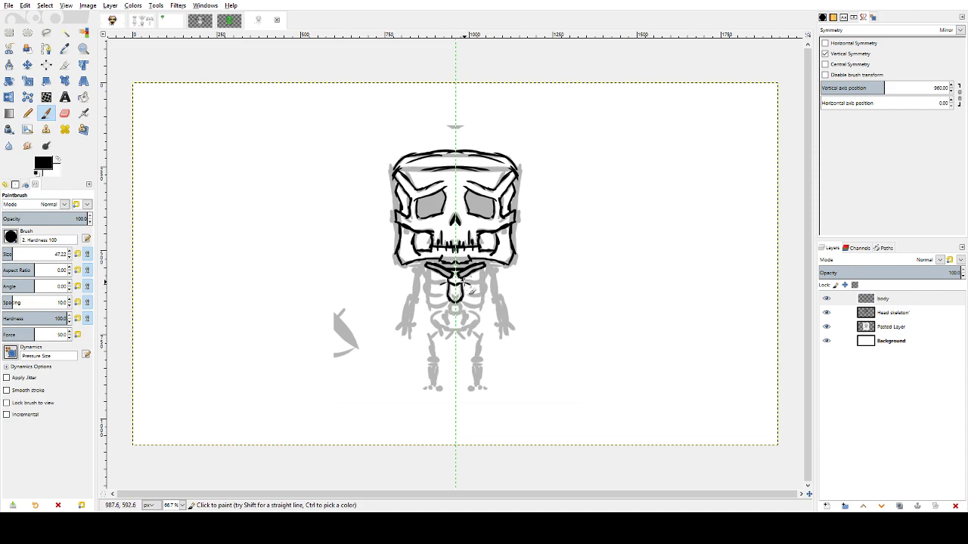
mouse_move(470, 281)
left_mouse_down()
mouse_move(480, 281)
mouse_move(468, 292)
mouse_move(493, 294)
mouse_move(469, 307)
mouse_move(483, 302)
left_mouse_up()
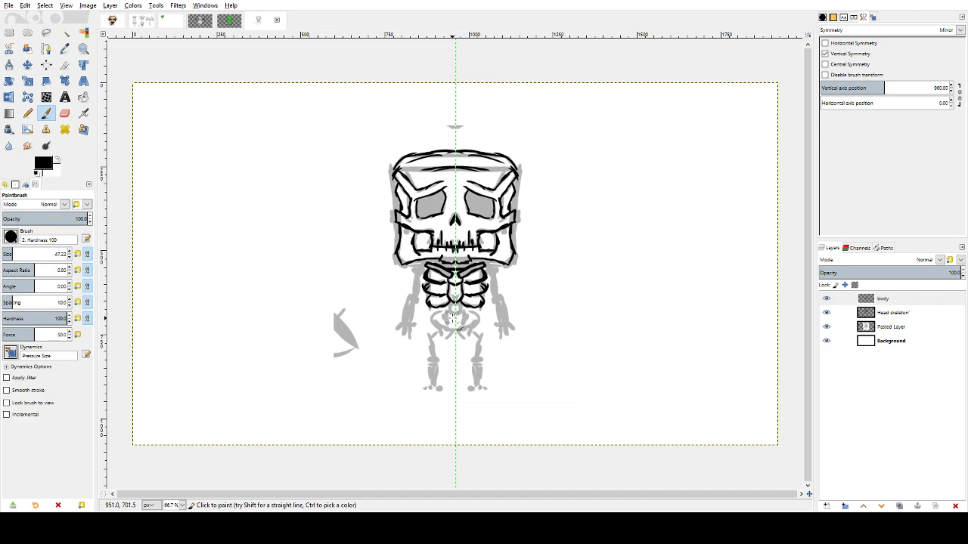
left_click_drag(454, 313, 467, 309)
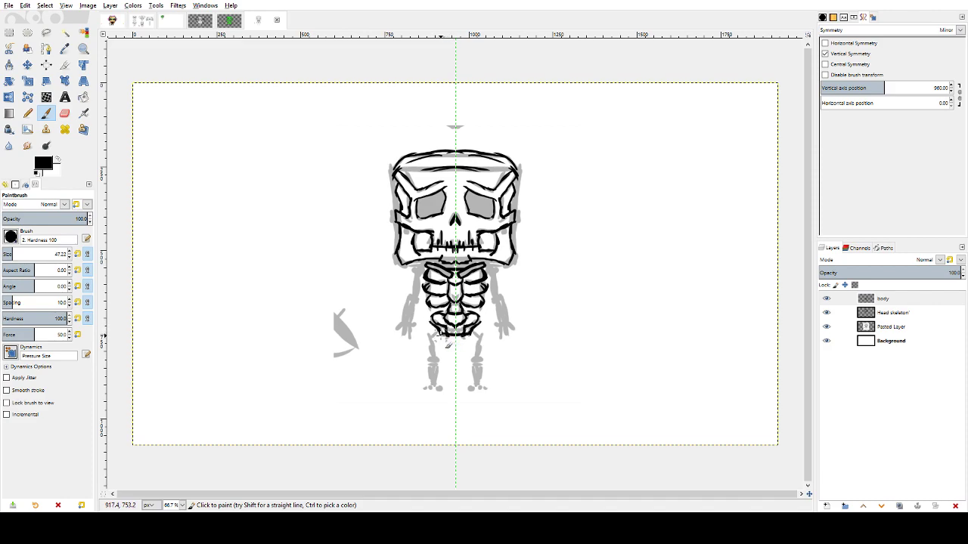
left_click_drag(442, 340, 454, 348)
- Hide the Head skeleton' layer, ink the neck bones on the body layer, and show the head again
key("shift+s")
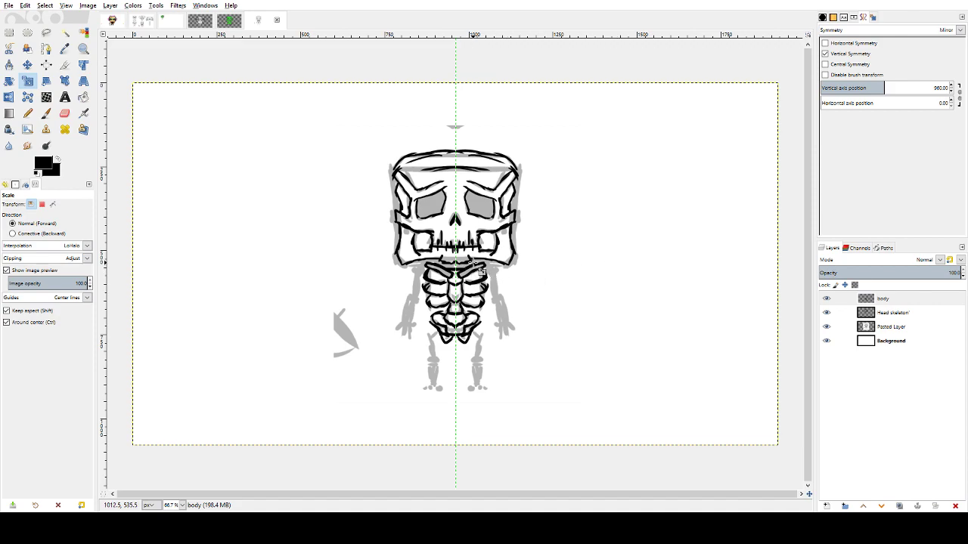
left_click(826, 313)
left_click(826, 313)
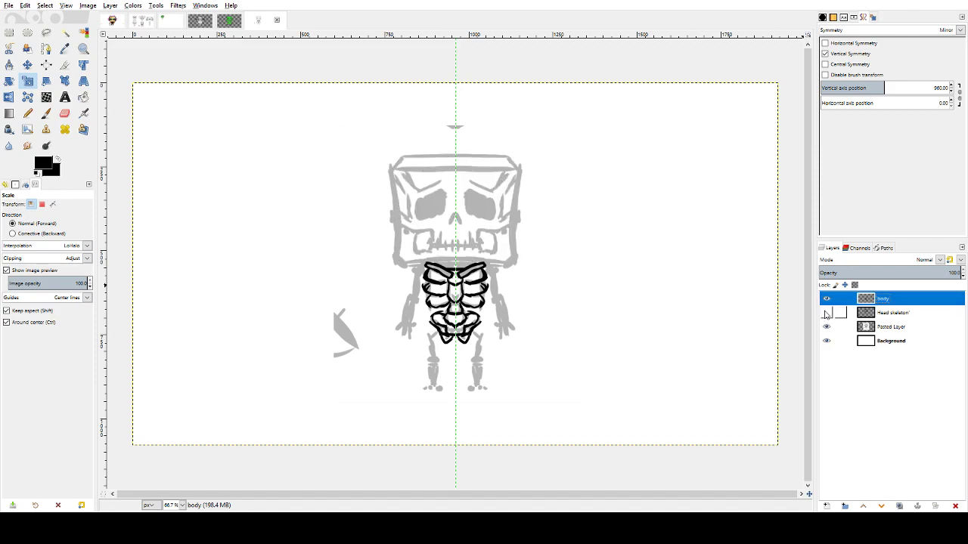
key("p")
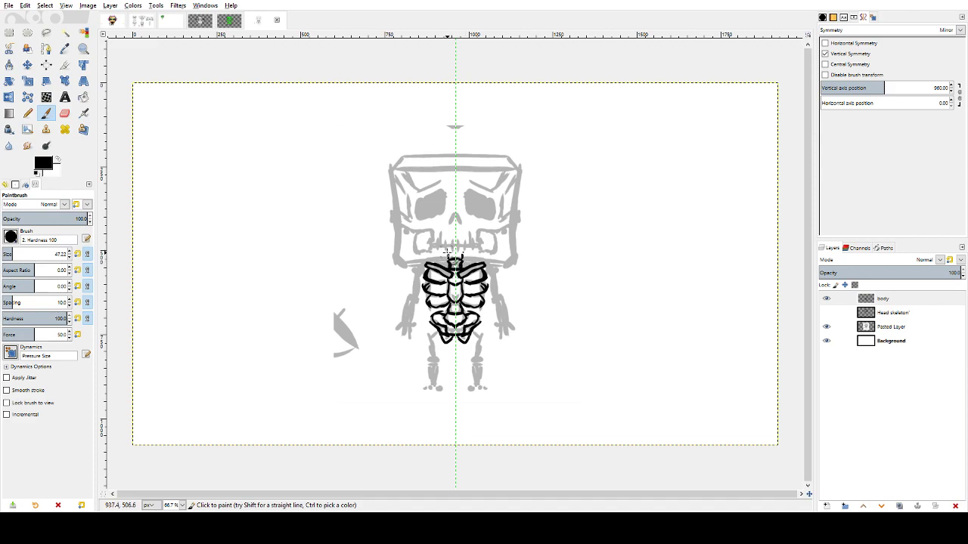
left_click_drag(449, 250, 457, 249)
left_click(826, 312)
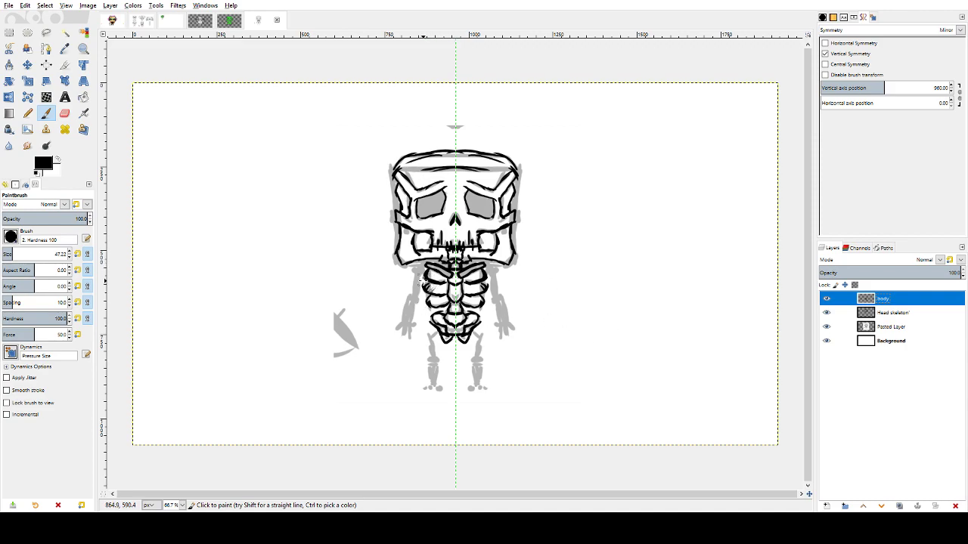
- Add a new layer named arms and ink the mirrored upper arms, forearms, hands and fingers on it
left_click(839, 484)
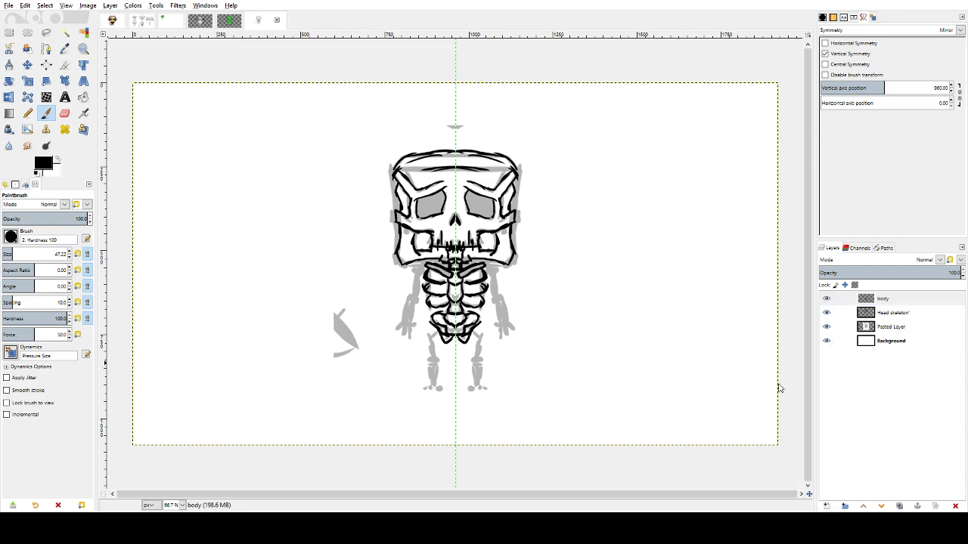
left_click(773, 312)
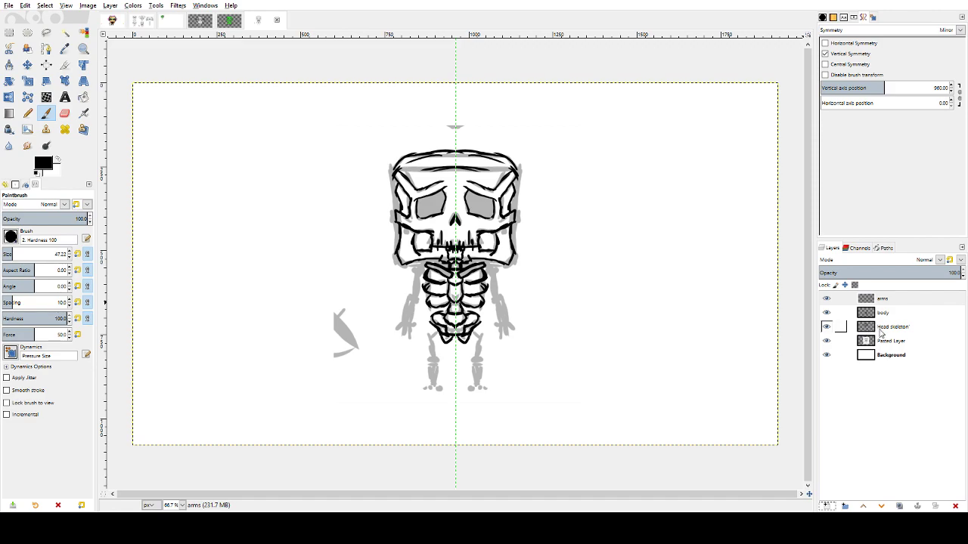
left_click(882, 299)
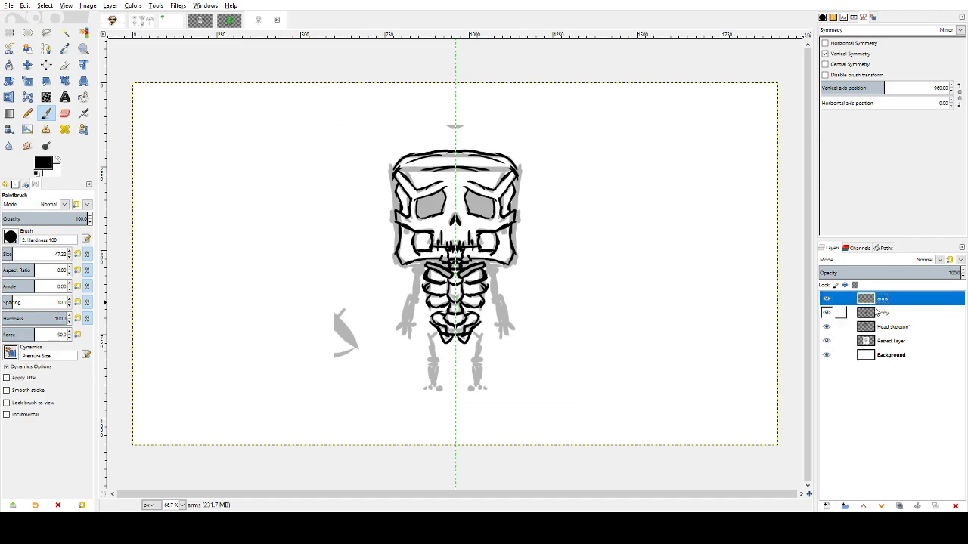
left_click(493, 277)
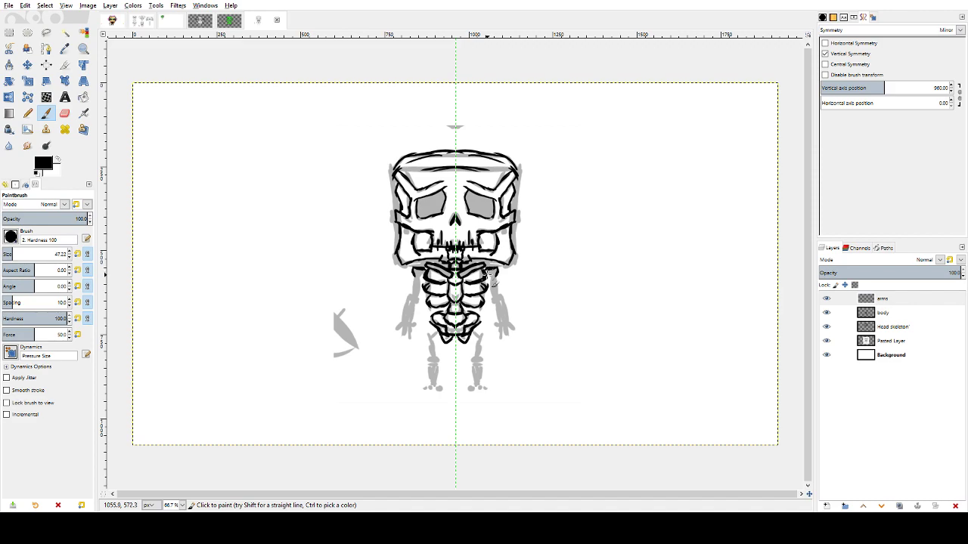
mouse_move(495, 279)
left_mouse_down()
mouse_move(505, 300)
mouse_move(498, 275)
mouse_move(501, 308)
mouse_move(475, 276)
left_mouse_up()
mouse_move(492, 306)
left_mouse_down()
mouse_move(496, 322)
mouse_move(506, 319)
left_mouse_up()
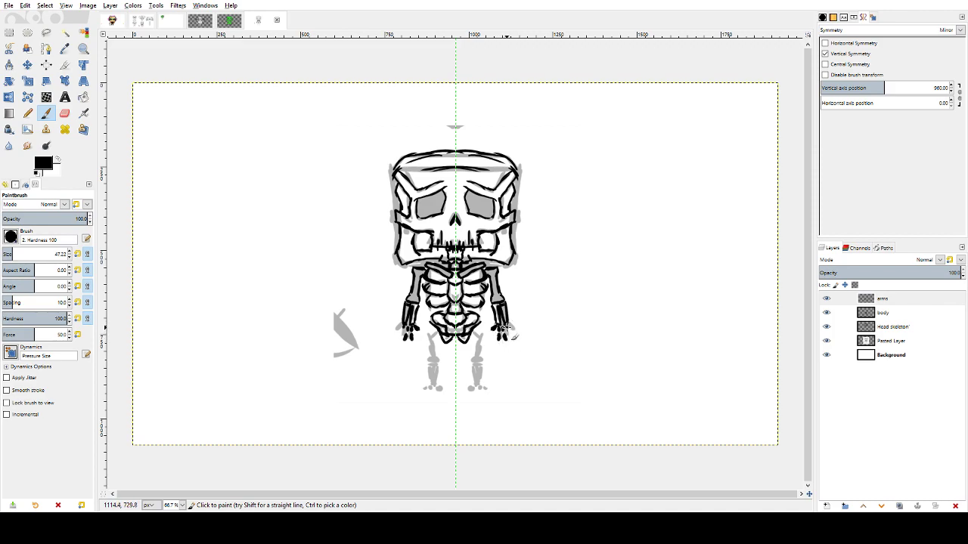
left_click_drag(509, 325, 517, 333)
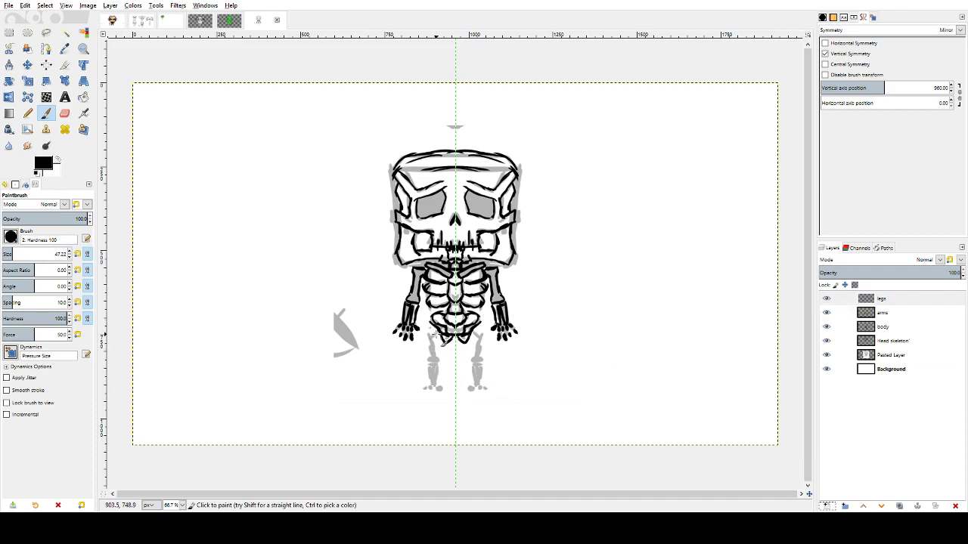
- Ink the mirrored thigh bones and kneecaps over the sketch on the legs layer
left_click_drag(432, 329, 434, 363)
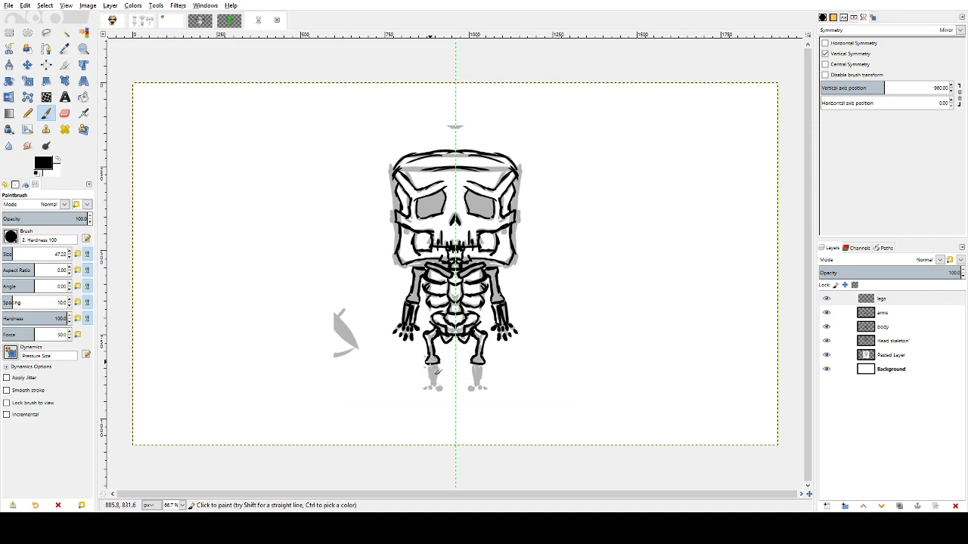
key("z")
left_click(432, 360)
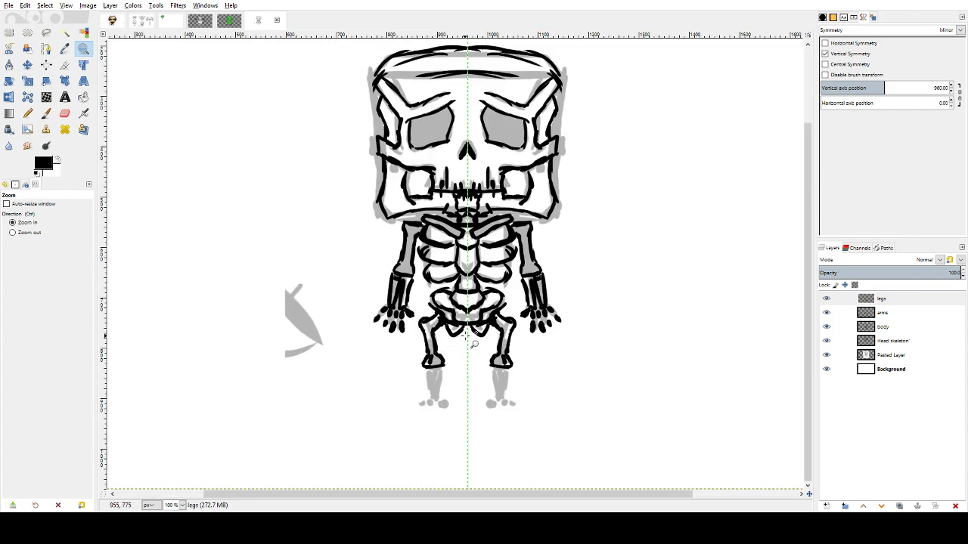
key("p")
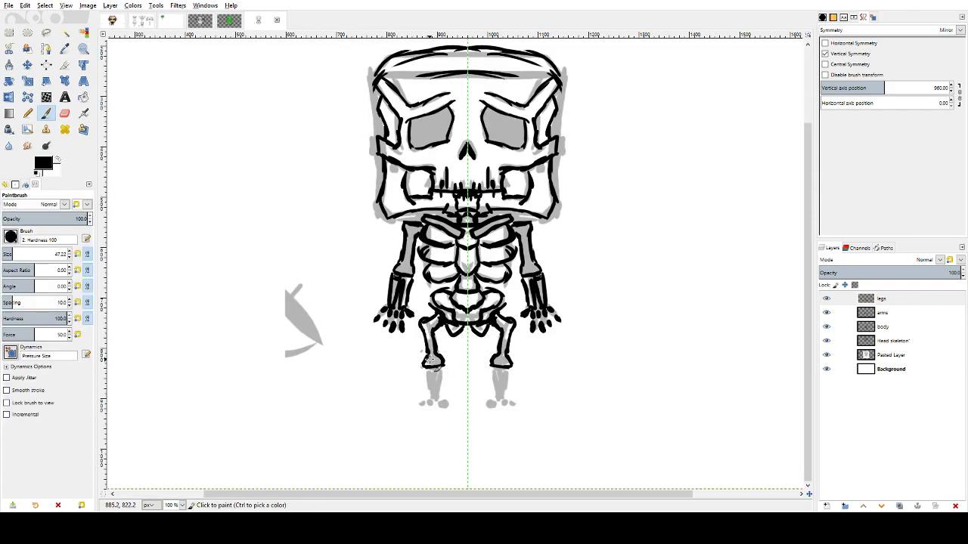
left_click_drag(437, 375, 432, 366)
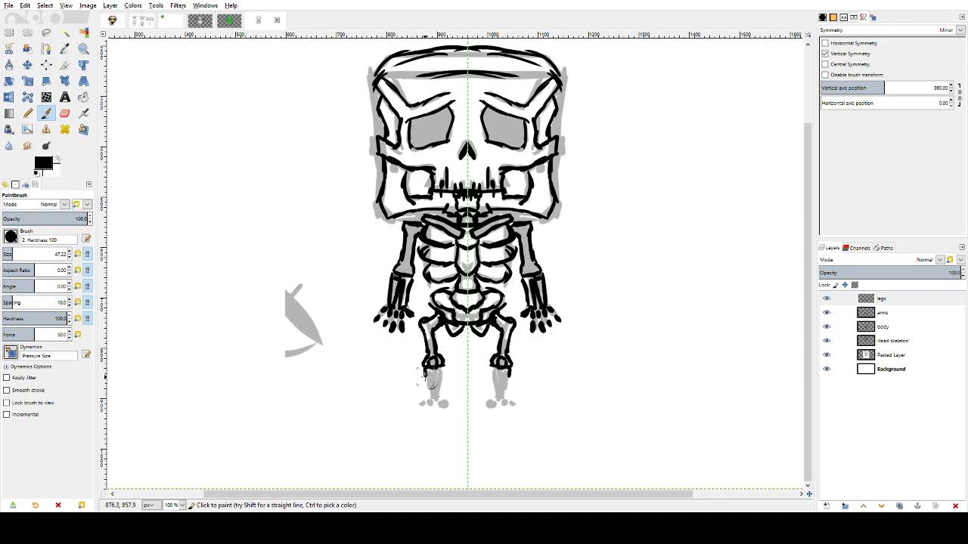
key("ctrl")
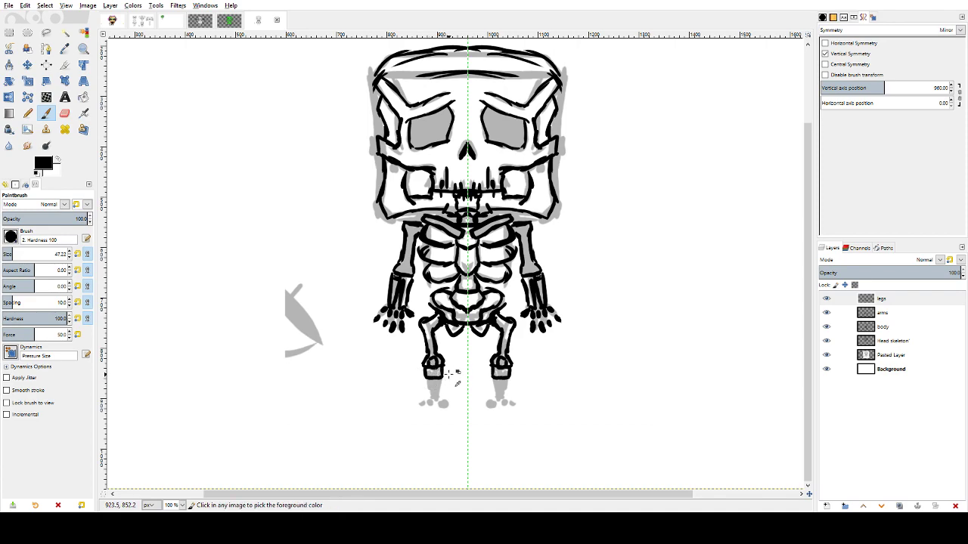
- Ink the mirrored shin bones, feet and toes on the legs layer
left_click_drag(441, 368, 441, 381)
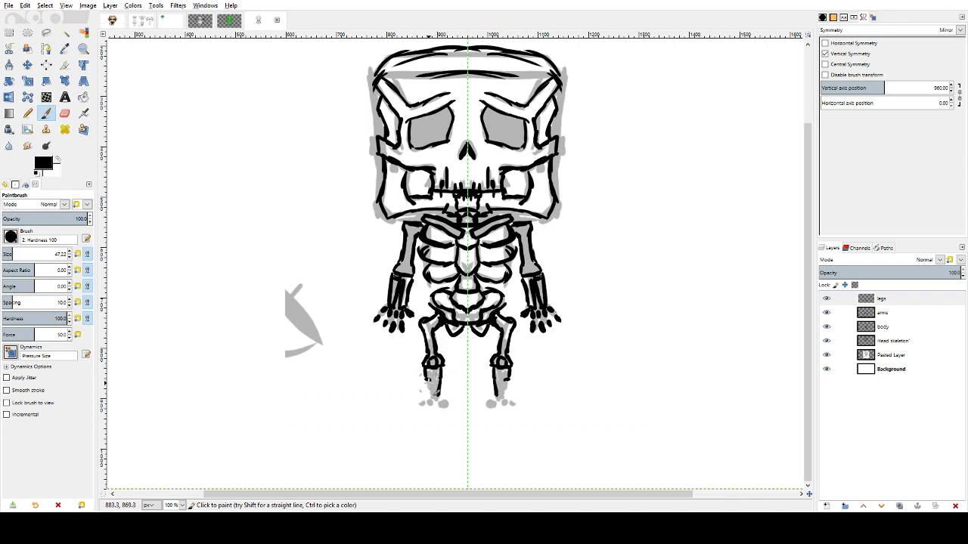
left_click_drag(430, 384, 446, 406)
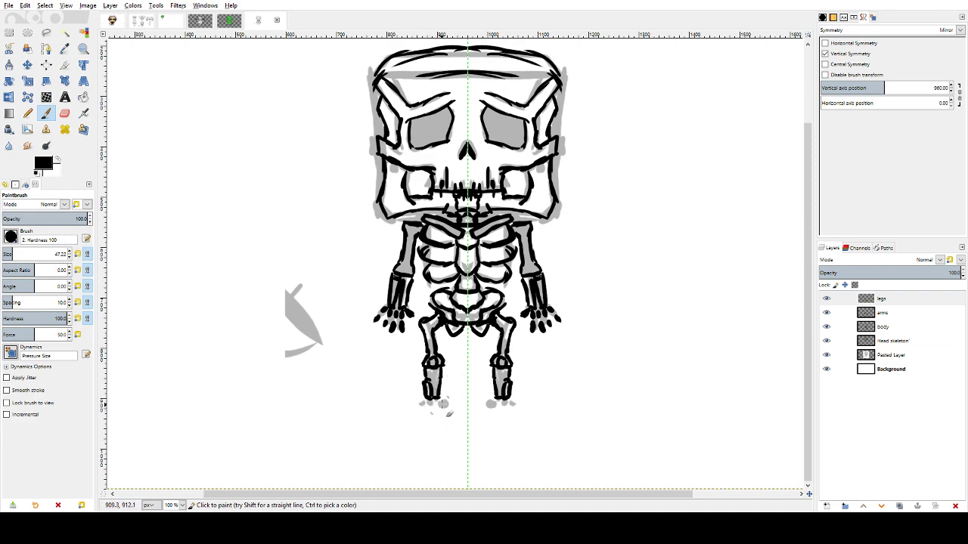
left_click(443, 405)
left_click_drag(437, 407, 415, 403)
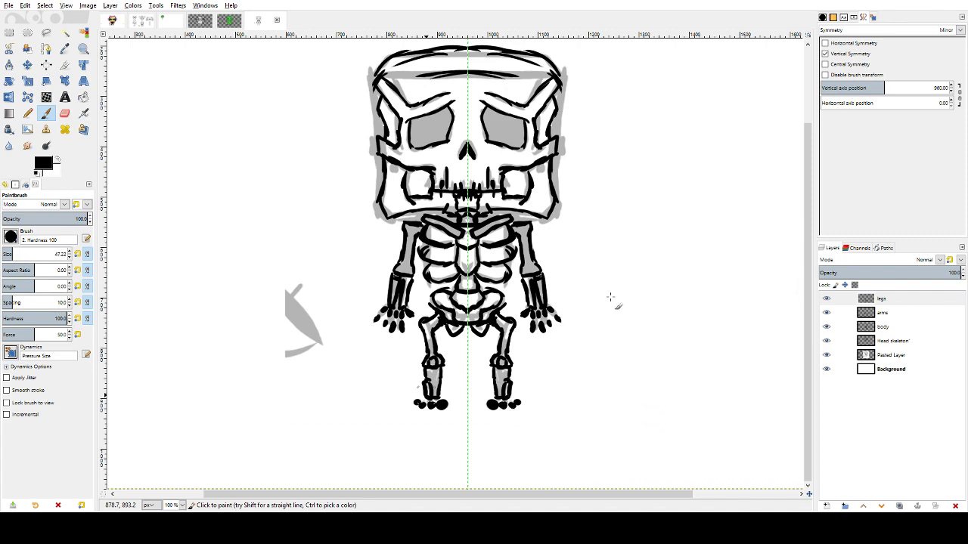
- Hide the Pasted Layer sketch and ink the missing side outlines and cheekbone joins of the skull on the Head skeleton' layer
mouse_move(809, 340)
left_mouse_down()
mouse_move(815, 281)
mouse_move(820, 352)
left_mouse_up()
key("shift+s")
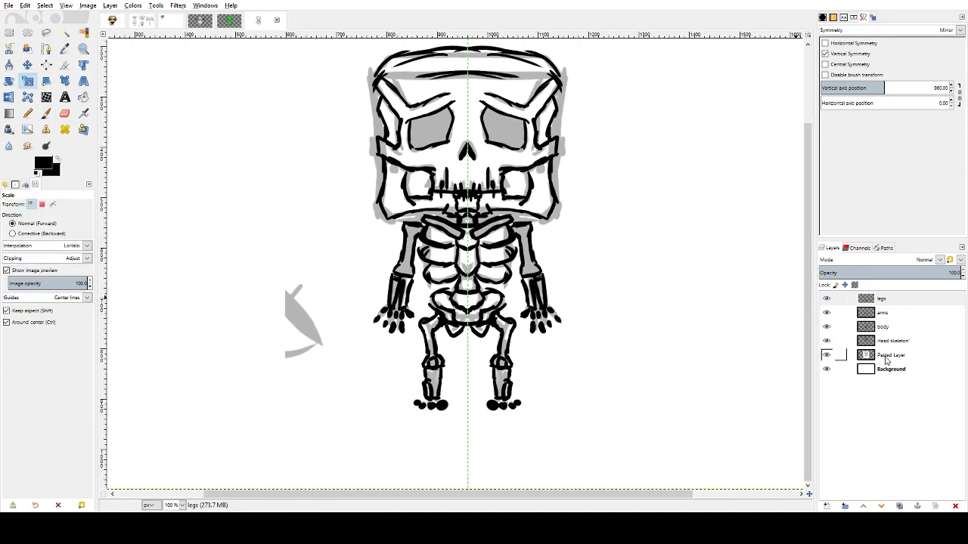
left_click(826, 355)
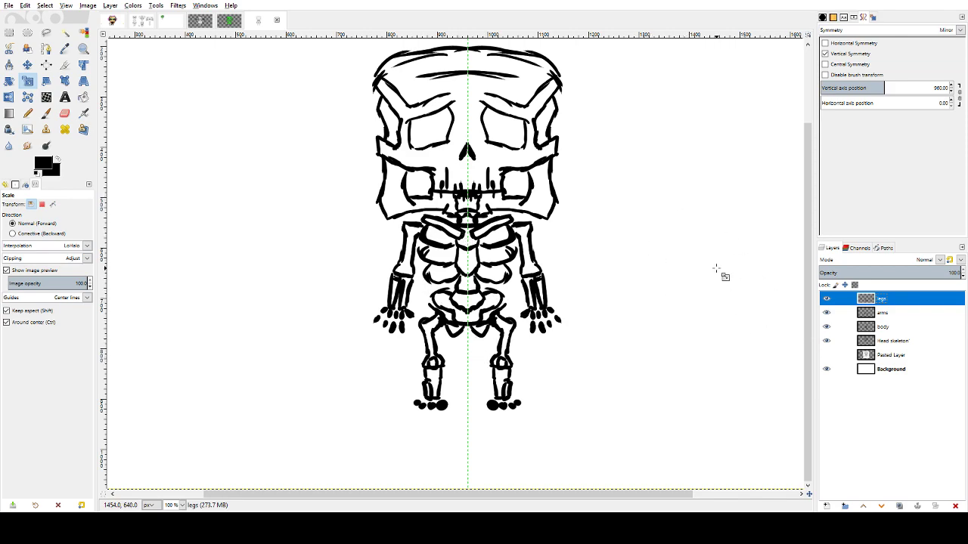
key("p")
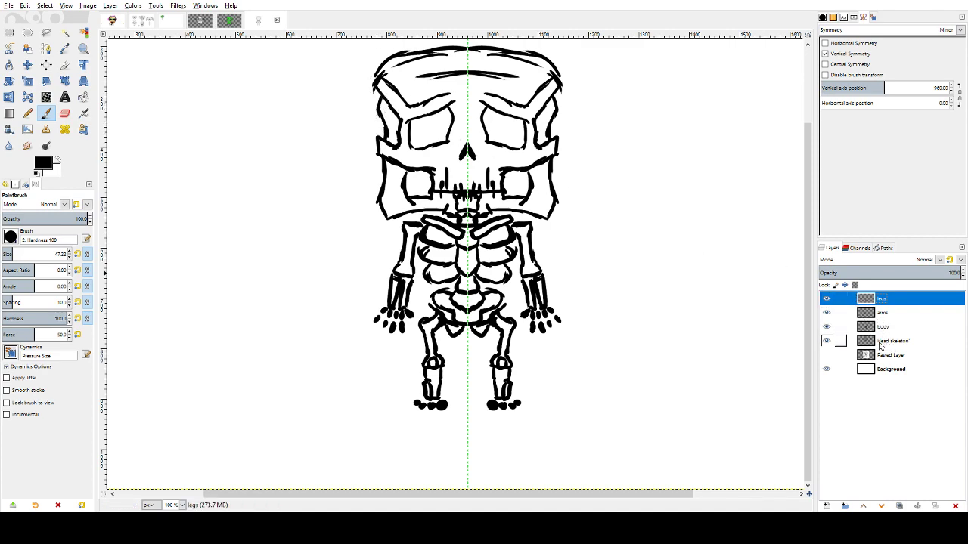
left_click(880, 342)
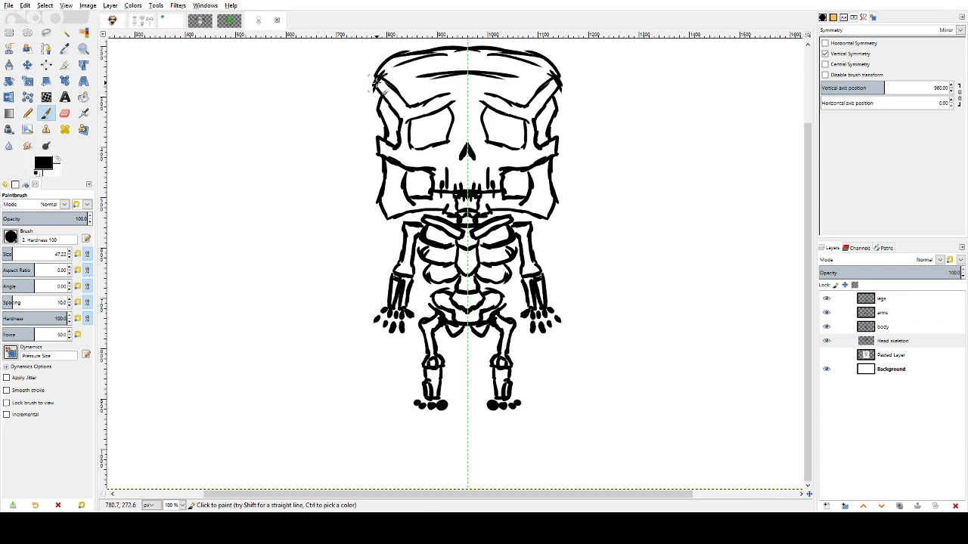
mouse_move(376, 82)
left_mouse_down()
mouse_move(381, 142)
mouse_move(385, 130)
mouse_move(396, 168)
left_mouse_up()
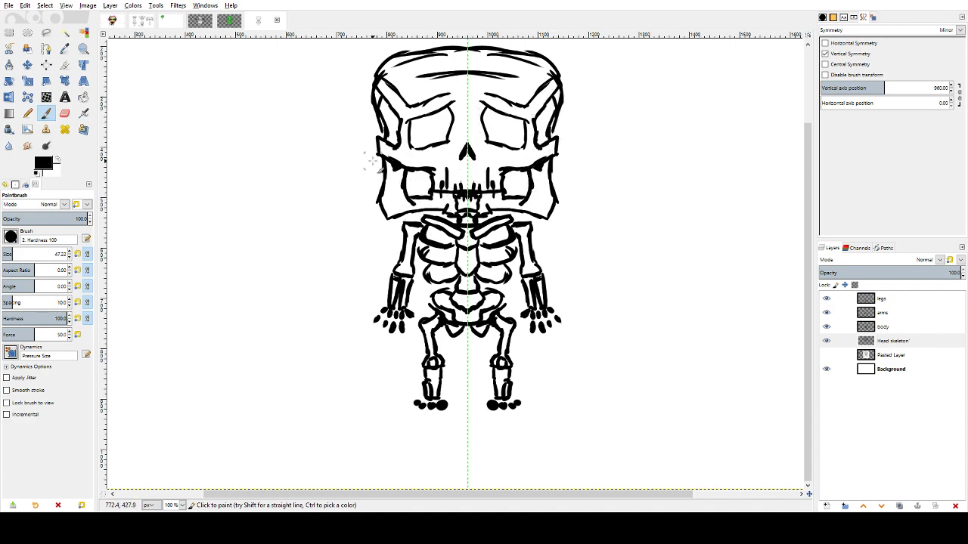
- Hide the Background layer and bucket-fill the skull, jaw and temple area with white on the Head skeleton' layer
left_click(827, 369)
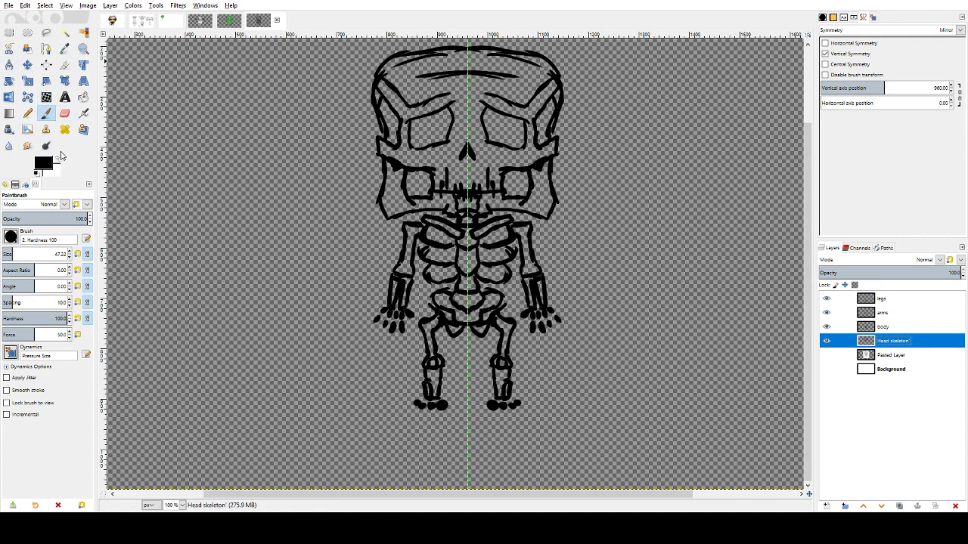
left_click(59, 156)
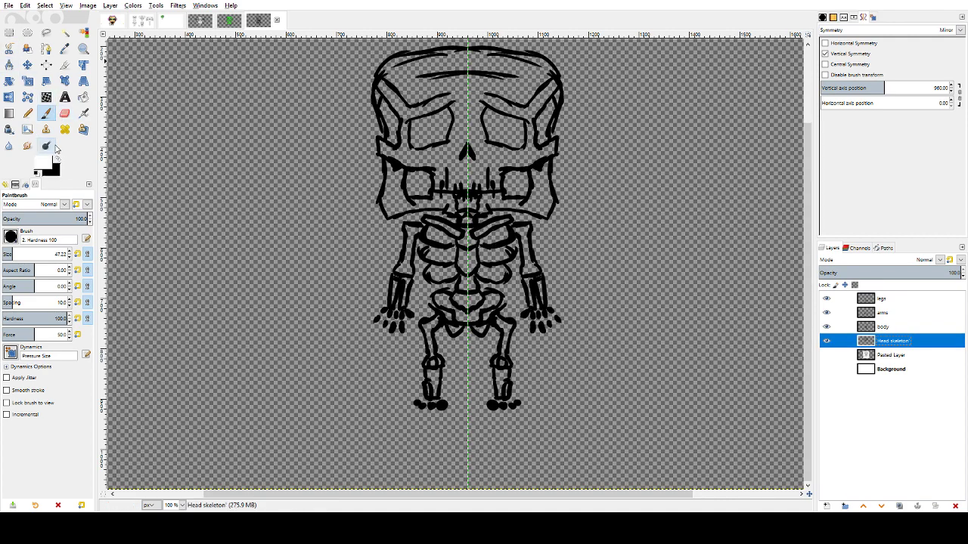
left_click(83, 97)
left_click(501, 154)
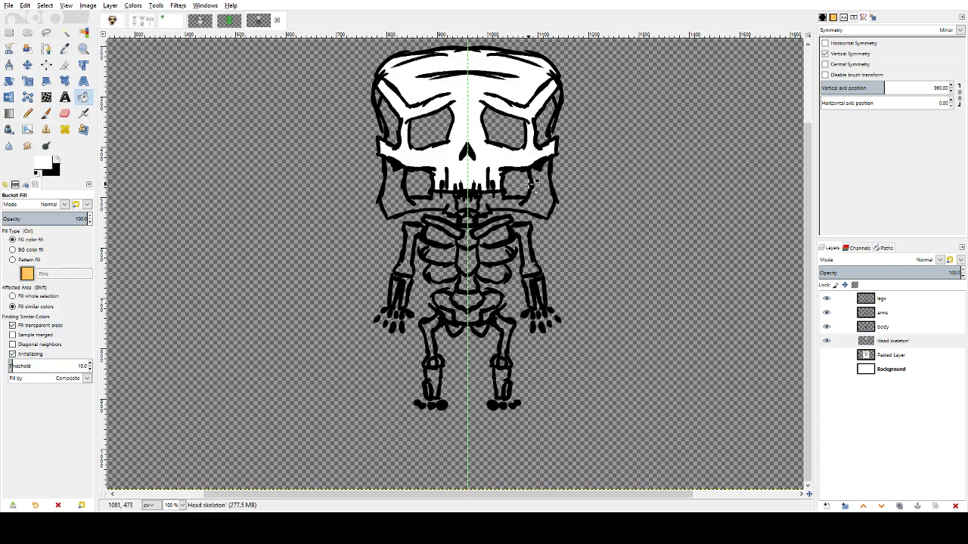
left_click(533, 185)
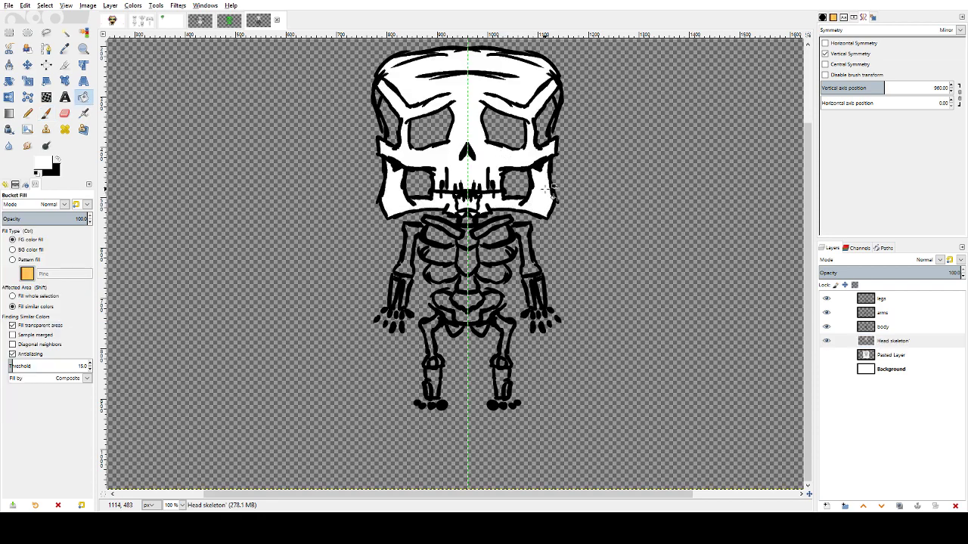
left_click(395, 121)
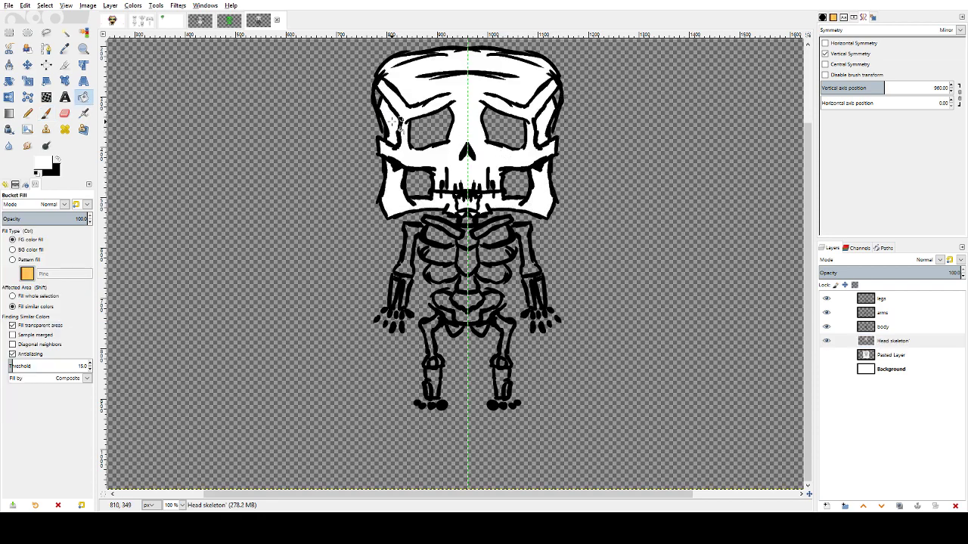
left_click(559, 98)
key("ctrl+z")
left_click(559, 97)
key("ctrl+z")
- Move the Head skeleton' layer to the top of the layer stack, hide it, and select the body layer
left_click_drag(889, 344, 890, 298)
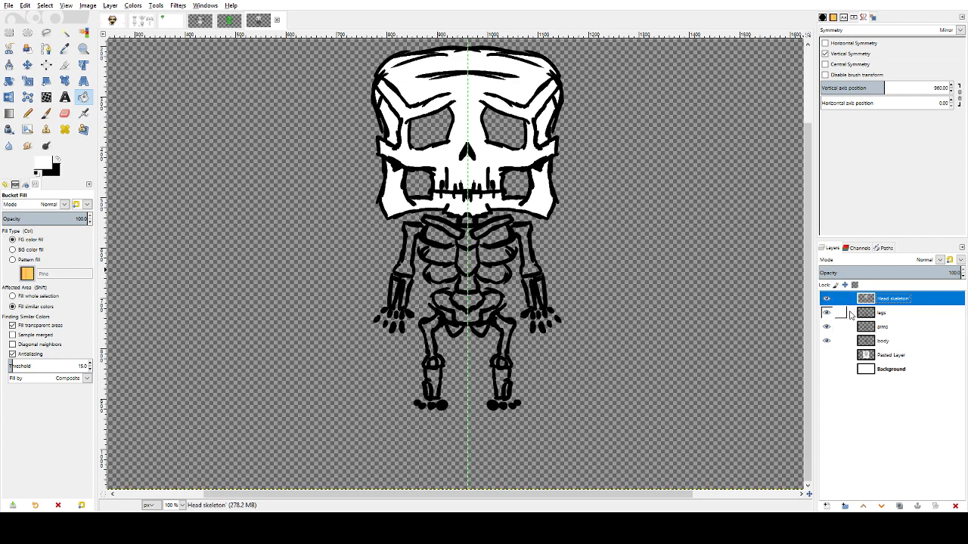
left_click(827, 300)
left_click(882, 341)
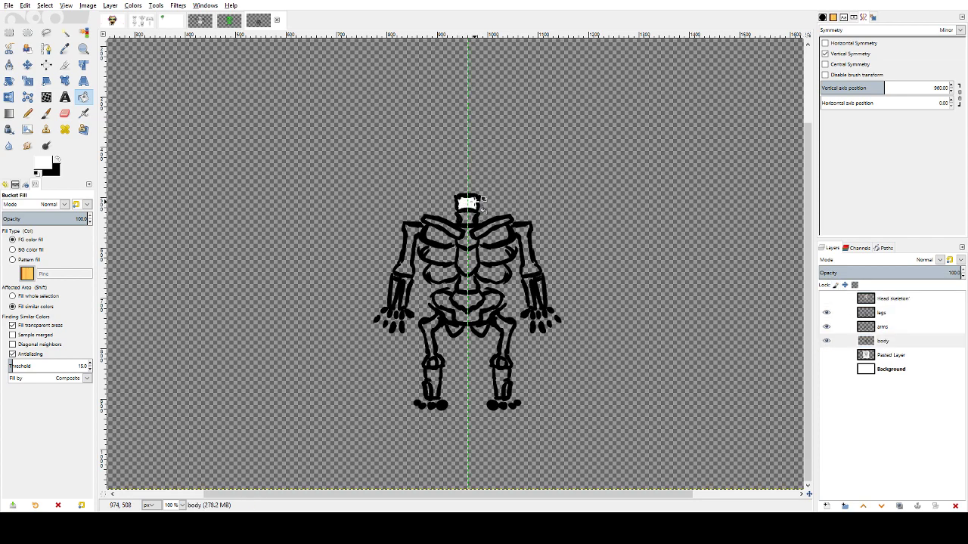
- Bucket-fill the neck bones, sternum and the ribs on both sides with white on the body layer
left_click(475, 223, "ctrl")
key("ctrl+z")
left_click(469, 218)
left_click(468, 235)
left_click(496, 239)
left_click(497, 255)
left_click(491, 273)
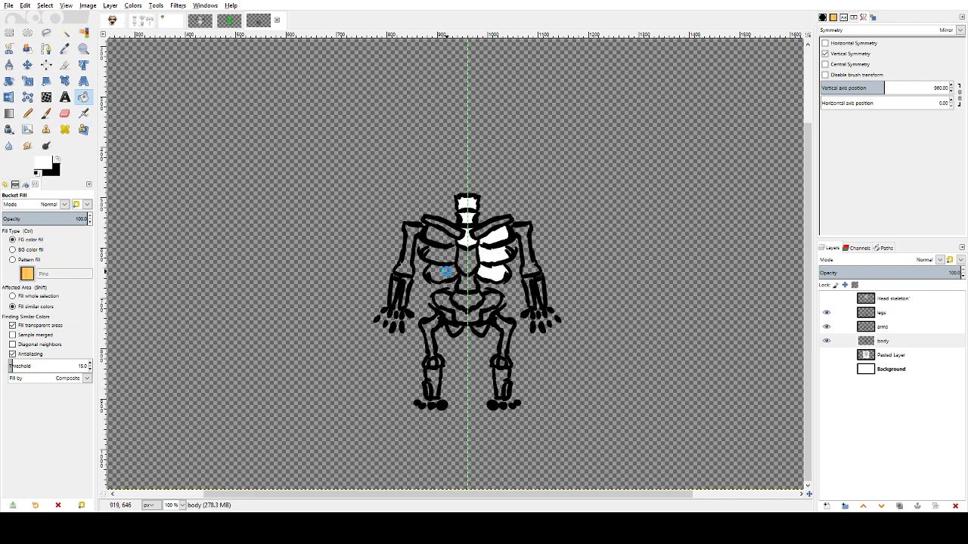
left_click(442, 272)
left_click(442, 253)
left_click(445, 238)
left_click(469, 263)
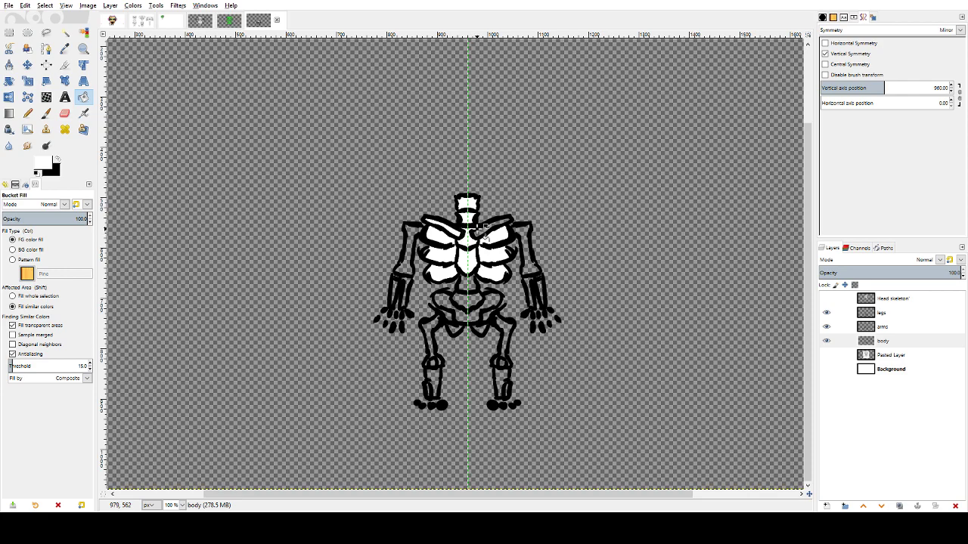
- Bucket-fill the lower spine and all sections of the pelvis with white on the body layer
left_click(469, 287)
left_click(470, 302)
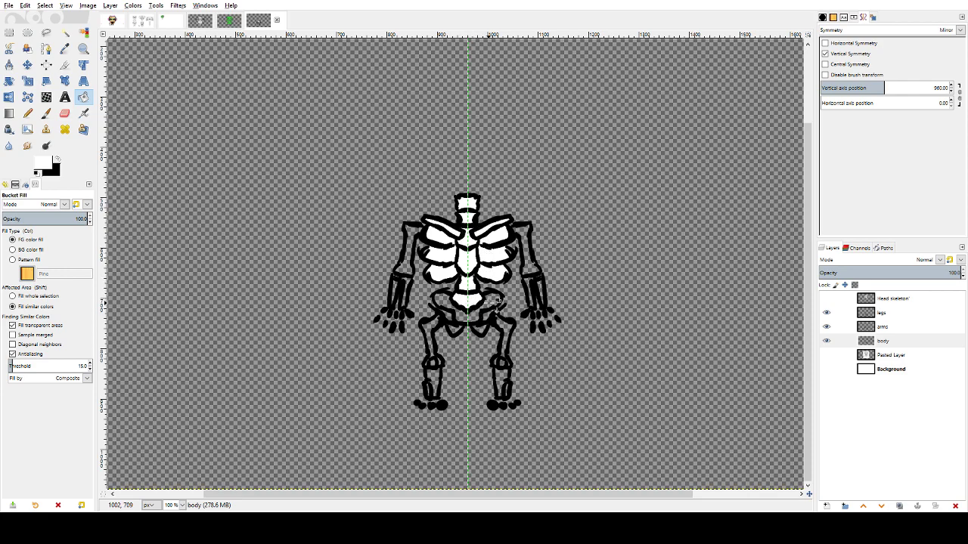
left_click(489, 303)
left_click(482, 329)
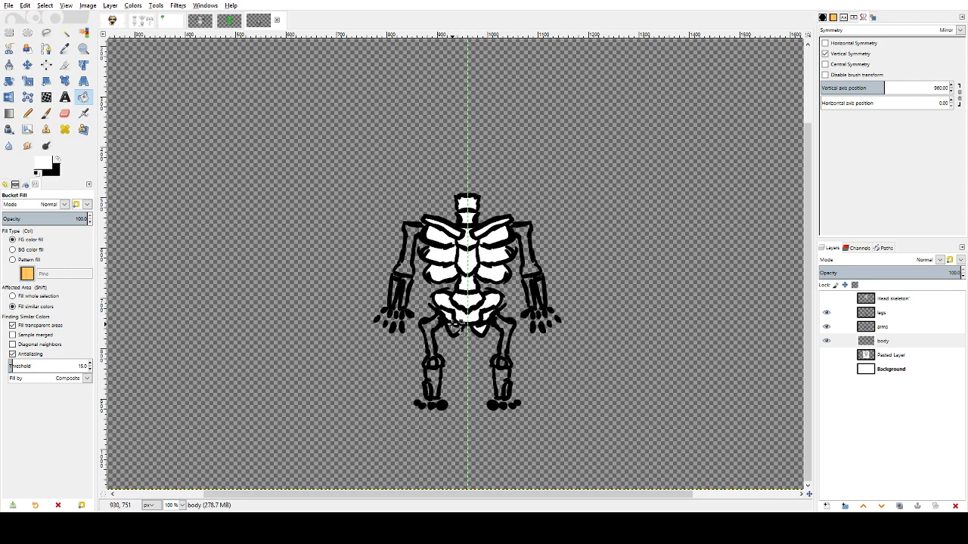
left_click(456, 330)
- Try to bucket-fill an upper arm with white on the arms layer, and undo the fill
left_click(890, 330)
left_click(532, 251)
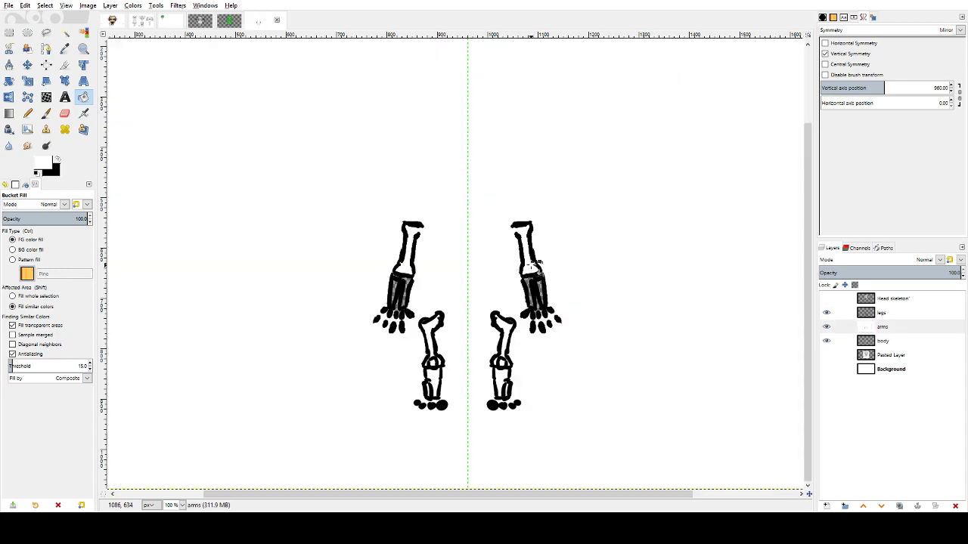
key("ctrl+z")
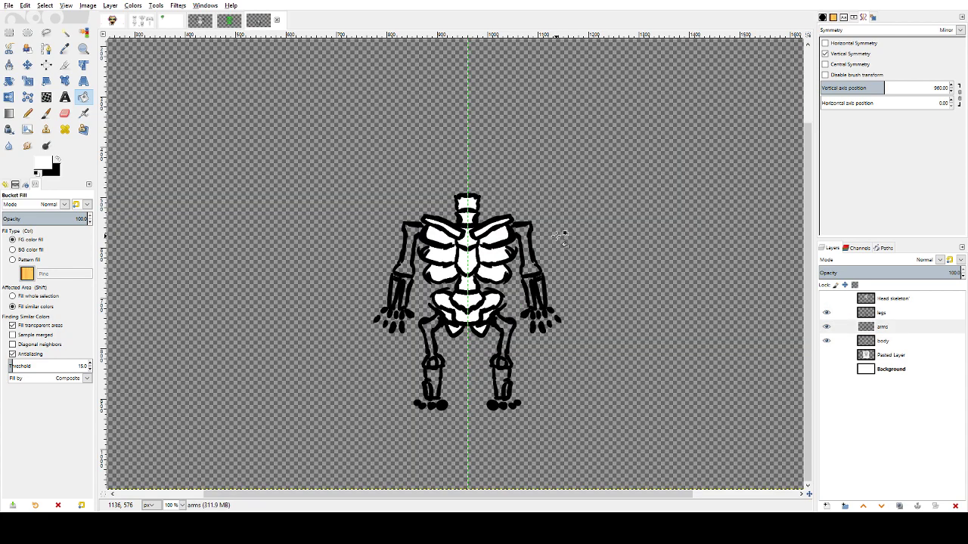
- Hide the body layer and close the open outline at the shoulder ends of the upper arms with black brush strokes
left_click(828, 329)
left_click(826, 326)
left_click(827, 341)
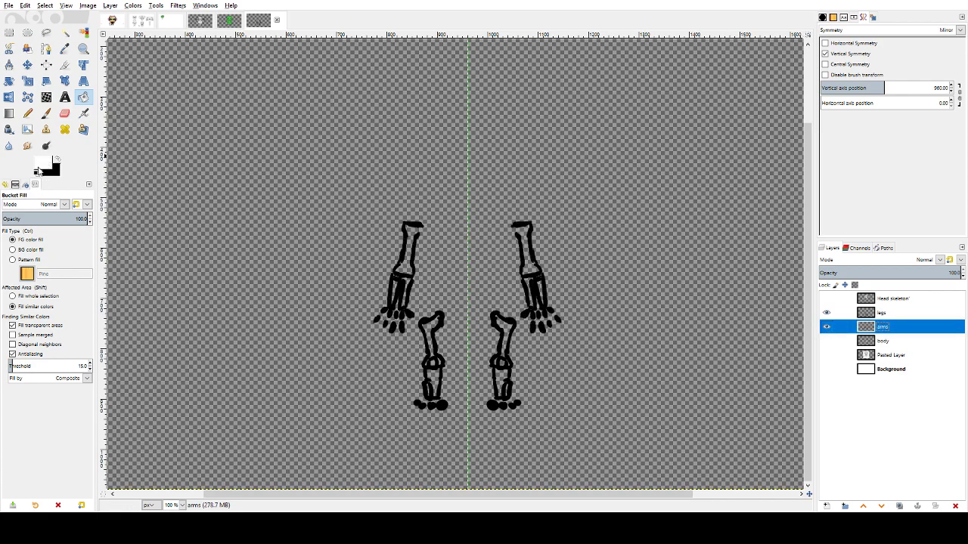
left_click(56, 158)
left_click(46, 112)
mouse_move(531, 226)
left_mouse_down()
mouse_move(513, 221)
mouse_move(528, 247)
mouse_move(508, 227)
mouse_move(519, 234)
left_mouse_up()
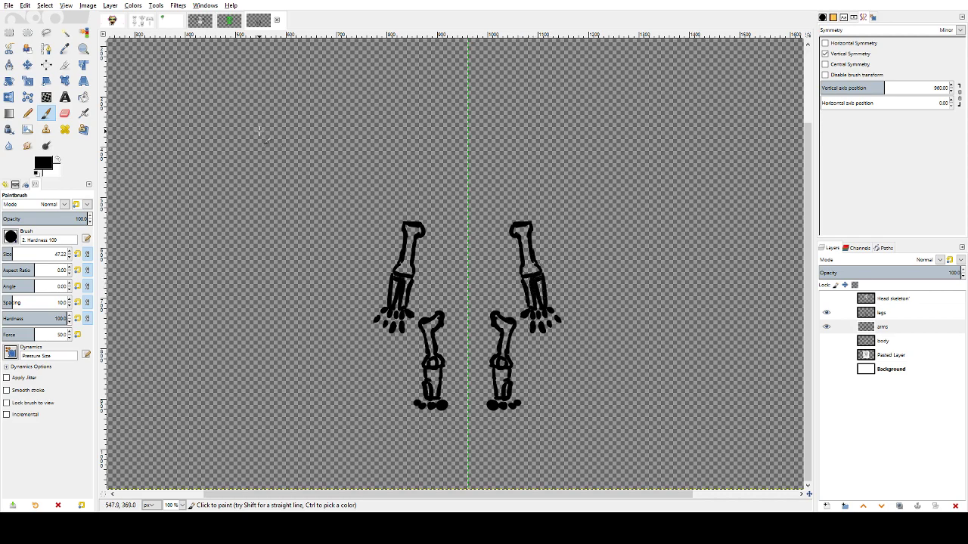
- Bucket-fill both upper arm bones with white on the arms layer
left_click(56, 161)
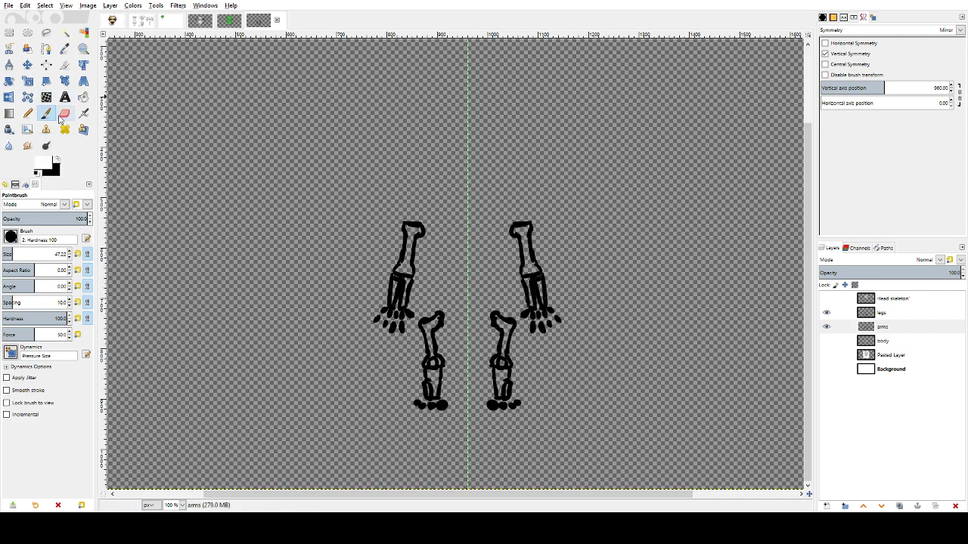
left_click(83, 96)
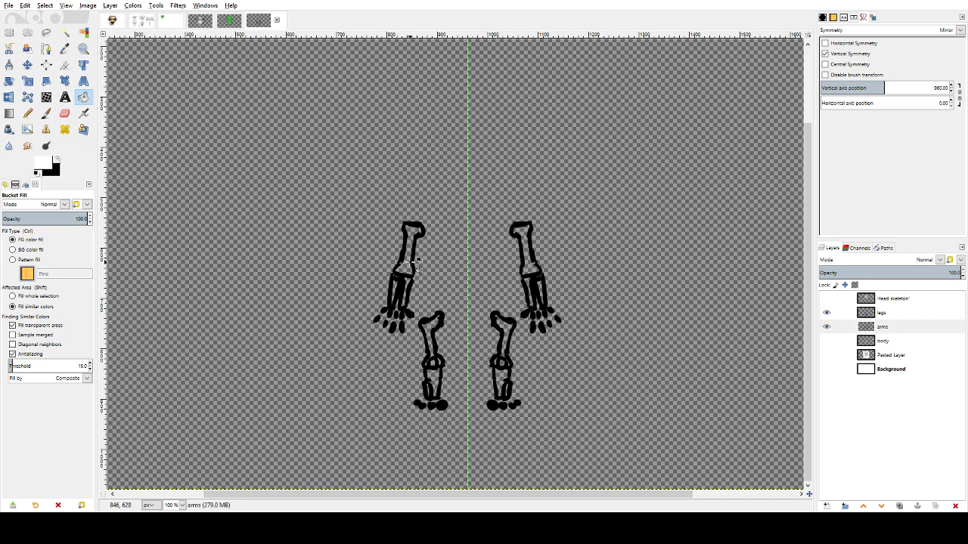
left_click(411, 263)
left_click(531, 261)
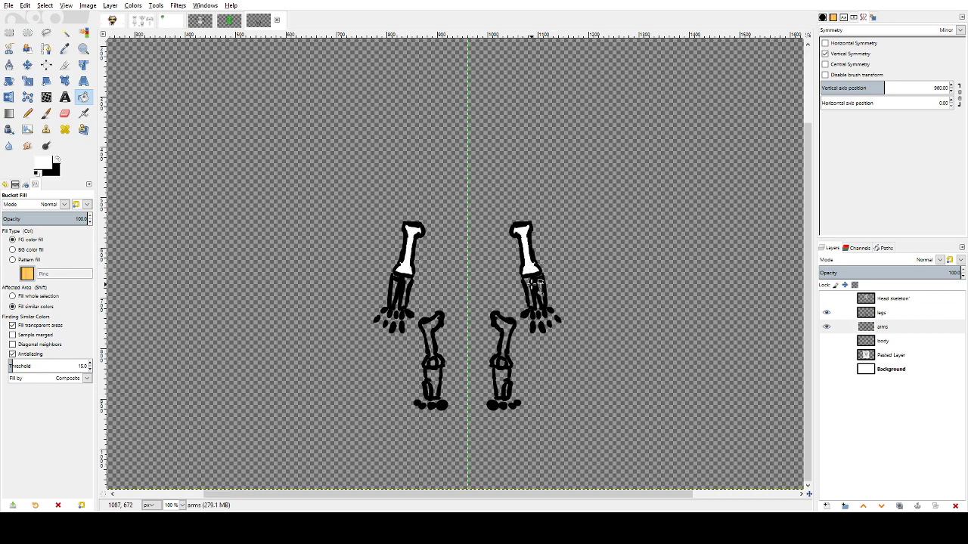
left_click(527, 282)
key("z")
key("ctrl+z")
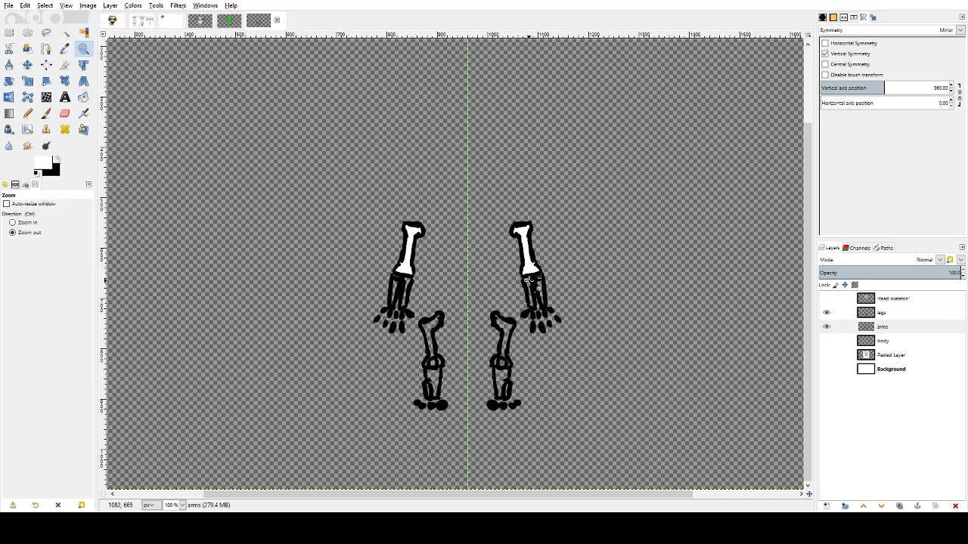
- Bucket-fill both bones of each forearm with white on the arms layer
left_click(532, 280)
left_click(534, 281)
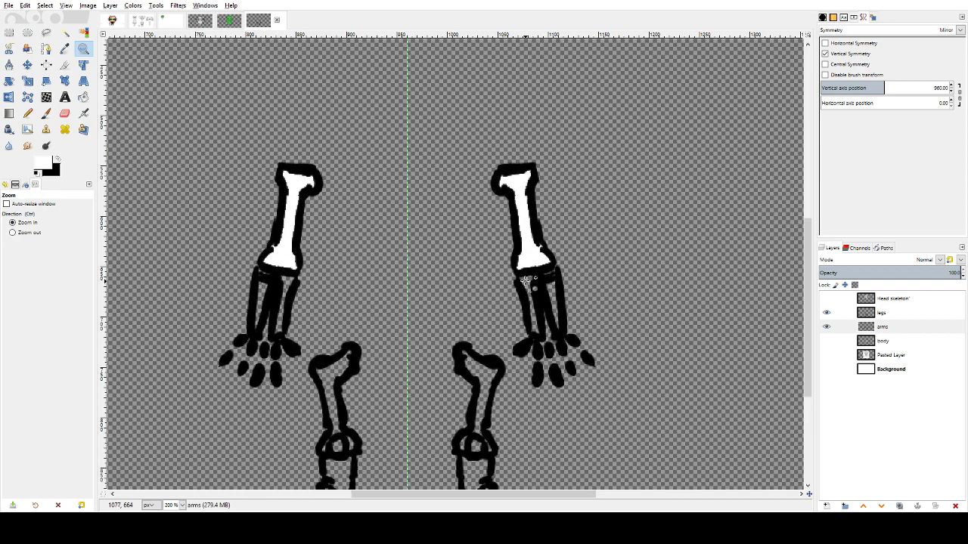
left_click(83, 97)
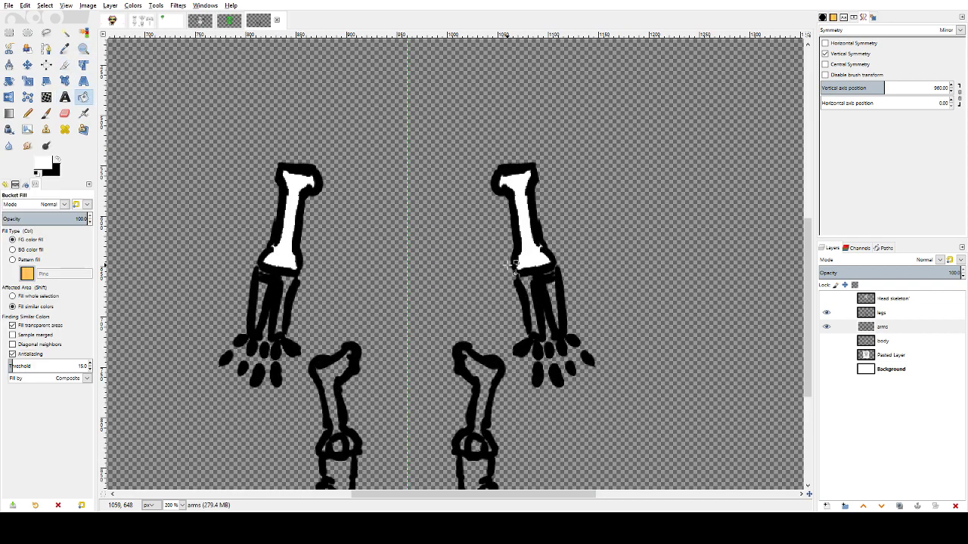
left_click(527, 284)
left_click(555, 295)
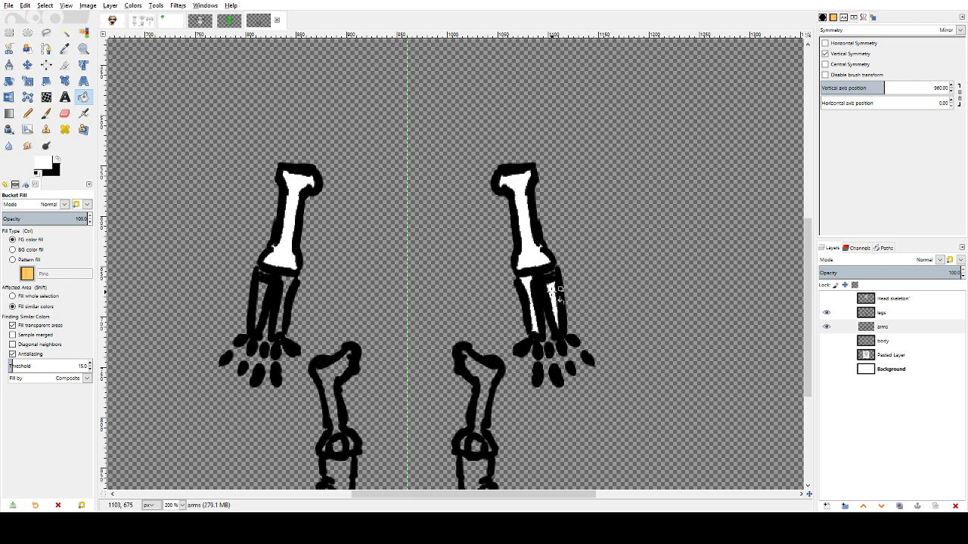
left_click(269, 301)
key("ctrl+z")
left_click(263, 298)
left_click(288, 289)
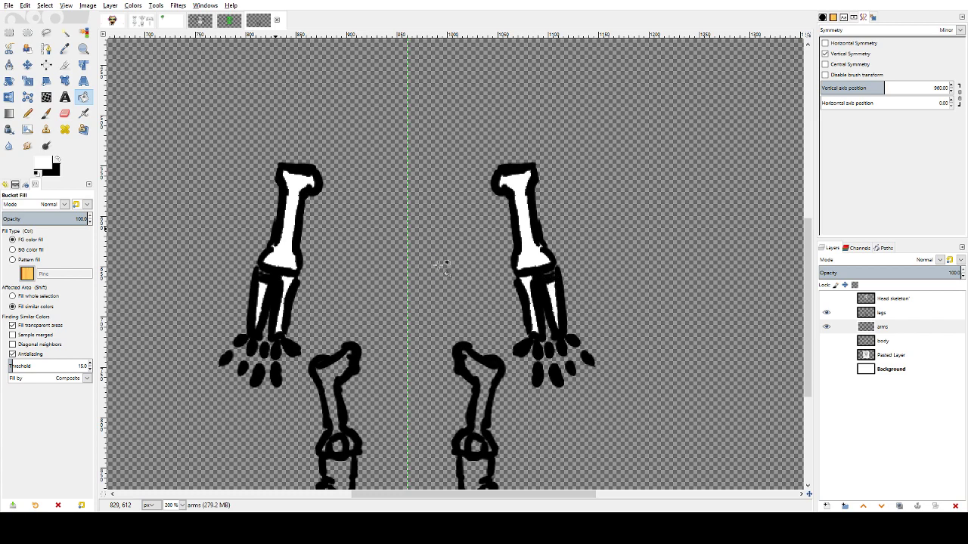
left_click(9, 145)
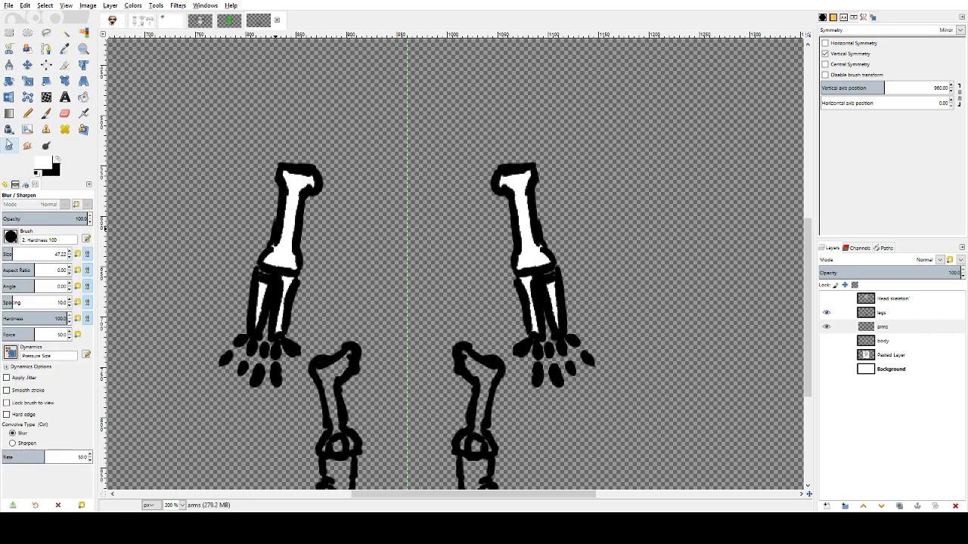
left_click(27, 129)
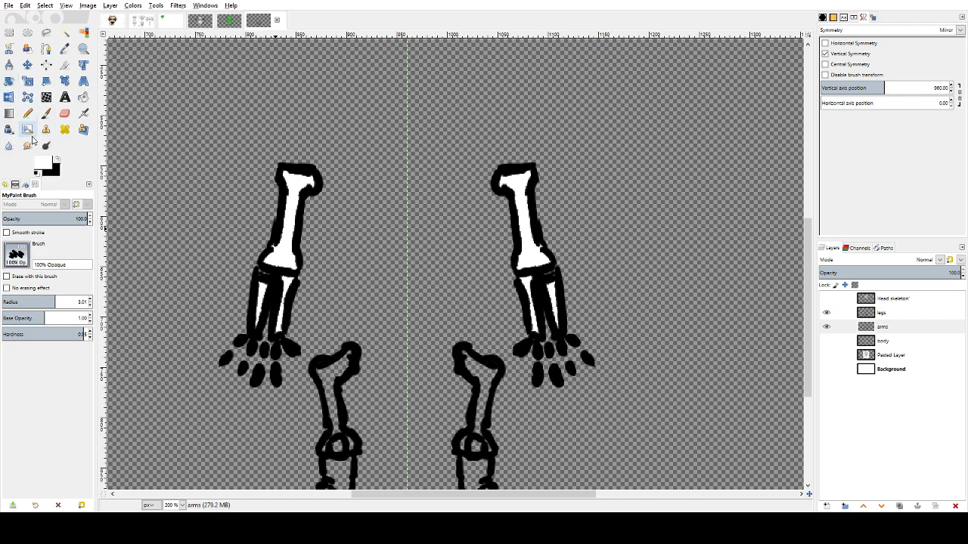
left_click(84, 112)
- Show the body and head layers again and review the whole skeleton
key("z")
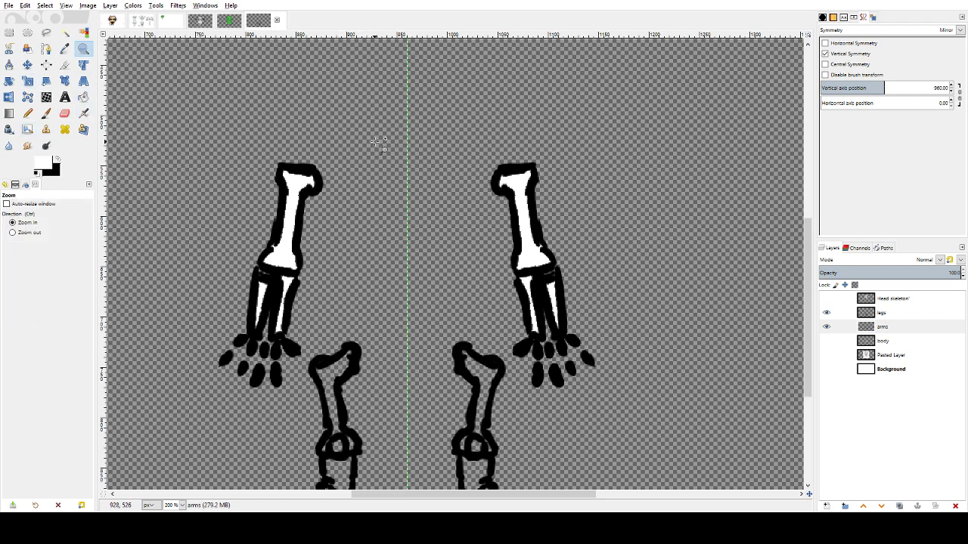
left_click(388, 203)
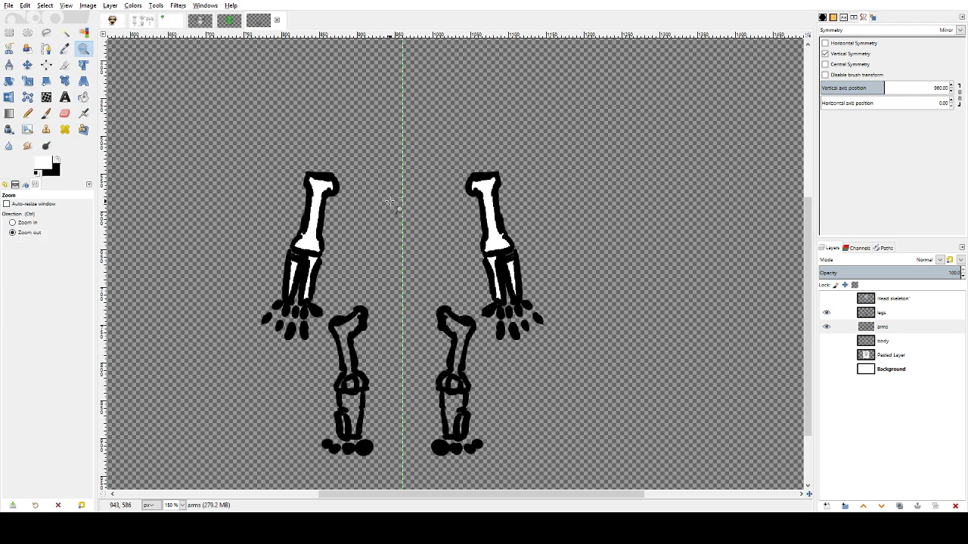
left_click(391, 205)
left_click(391, 211)
left_click(392, 211)
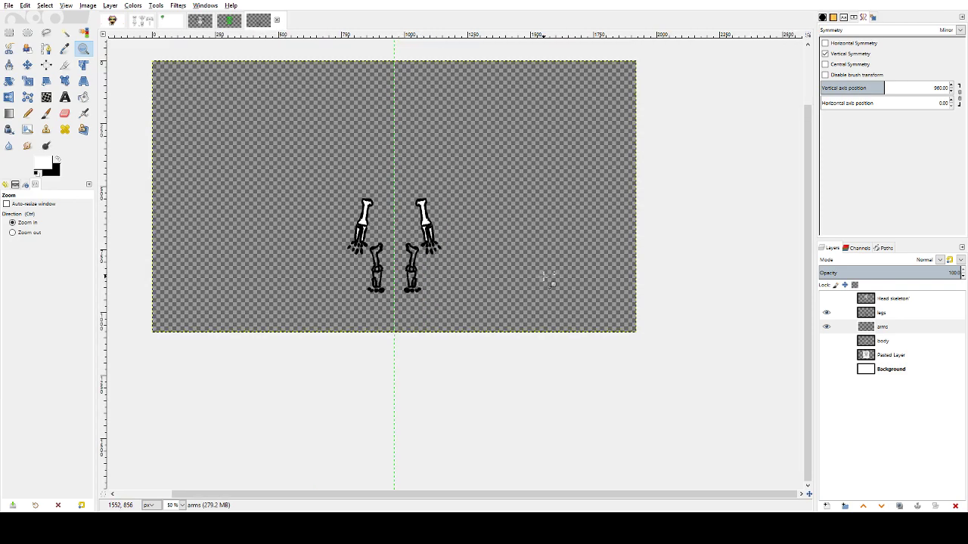
left_click(826, 341)
left_click(826, 298)
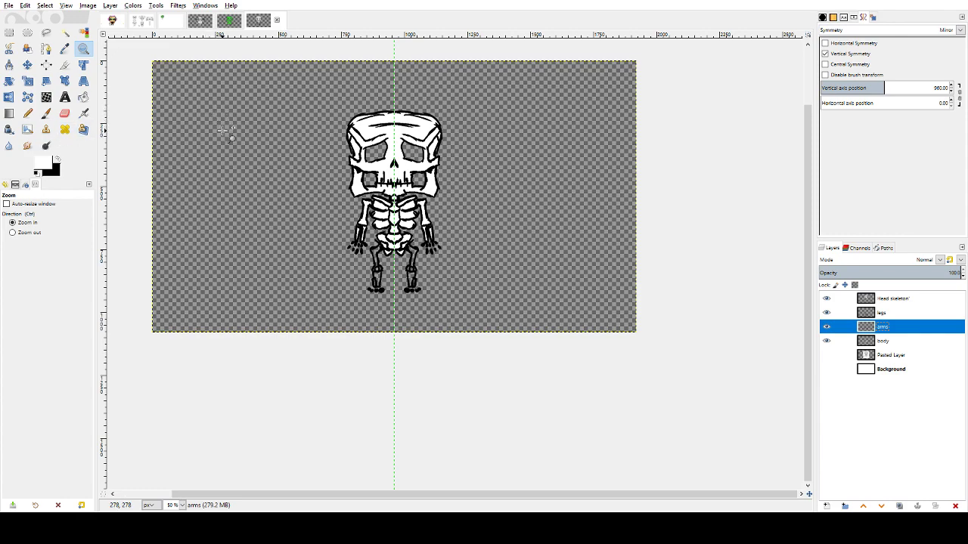
left_click(251, 157, "ctrl")
scroll(256, 163, "down", 1, "ctrl")
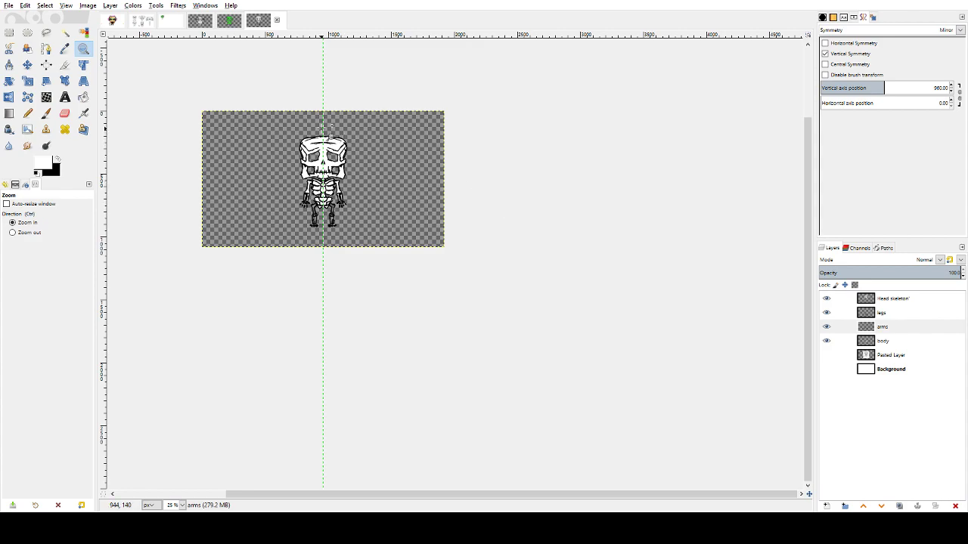
mouse_move(258, 119)
left_mouse_down()
mouse_move(321, 159)
mouse_move(377, 231)
left_mouse_up()
key("y")
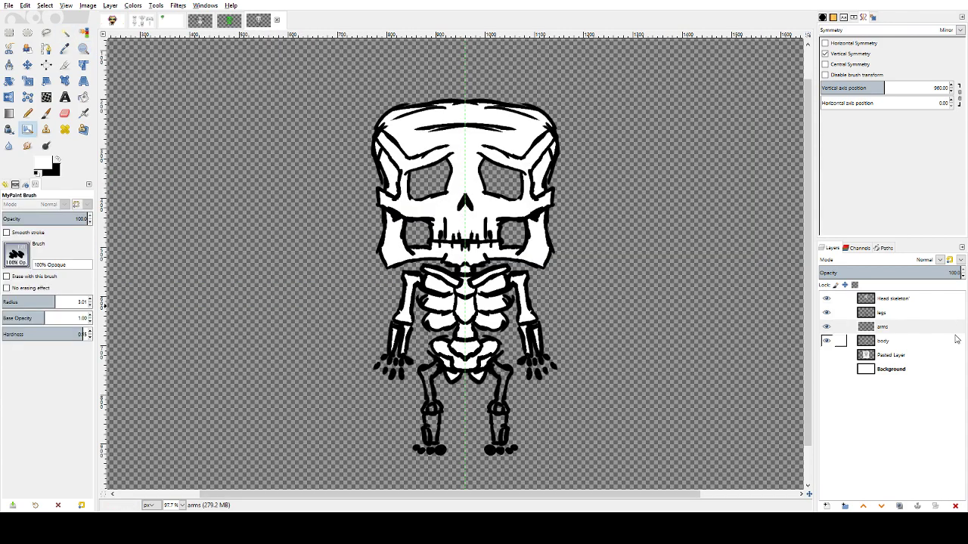
- Hide the head, arms and body layers, leaving only the legs layer visible
left_click(826, 314)
left_click(827, 299)
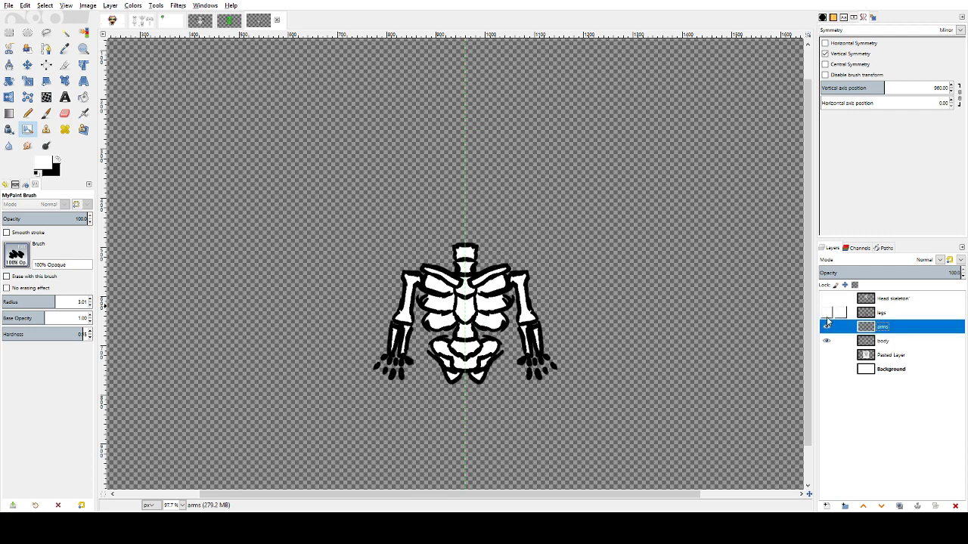
left_click(827, 327)
left_click(826, 313)
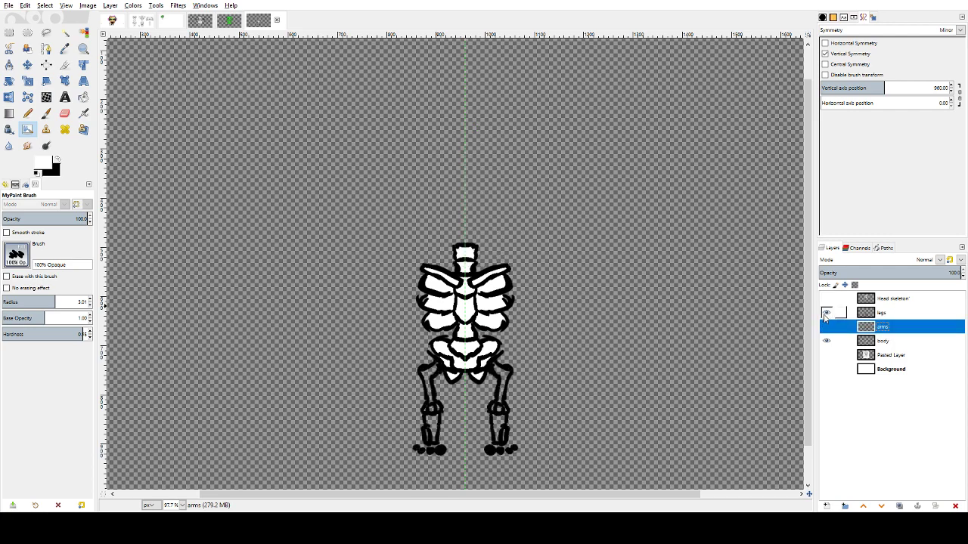
left_click(827, 327)
left_click(827, 327)
left_click(827, 341)
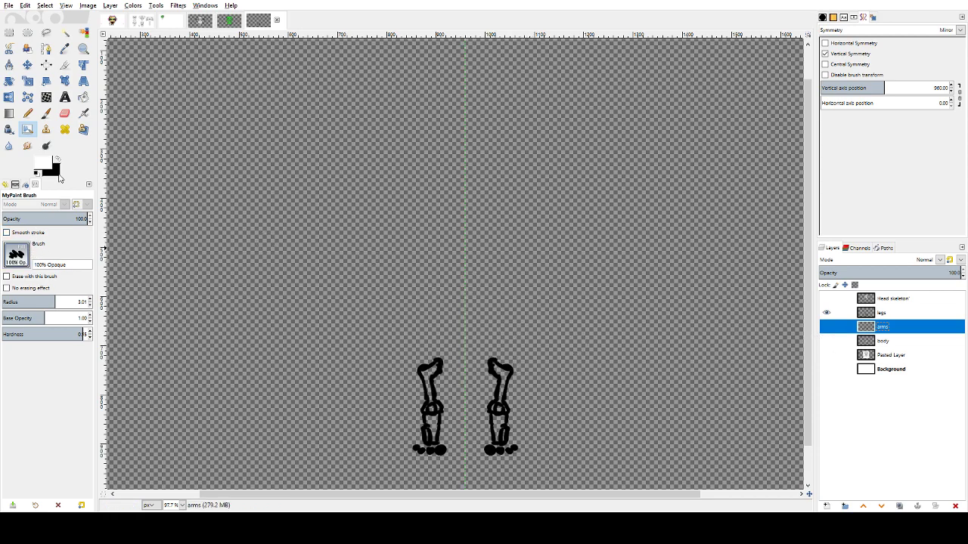
- Make the legs layer active and bucket-fill both thigh bones and one shin with white
left_click(83, 97)
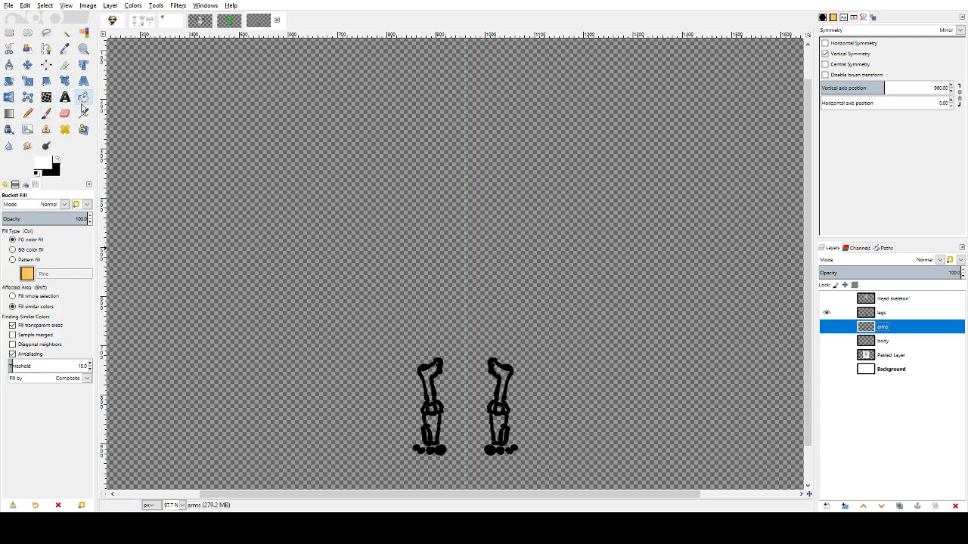
left_click(430, 373)
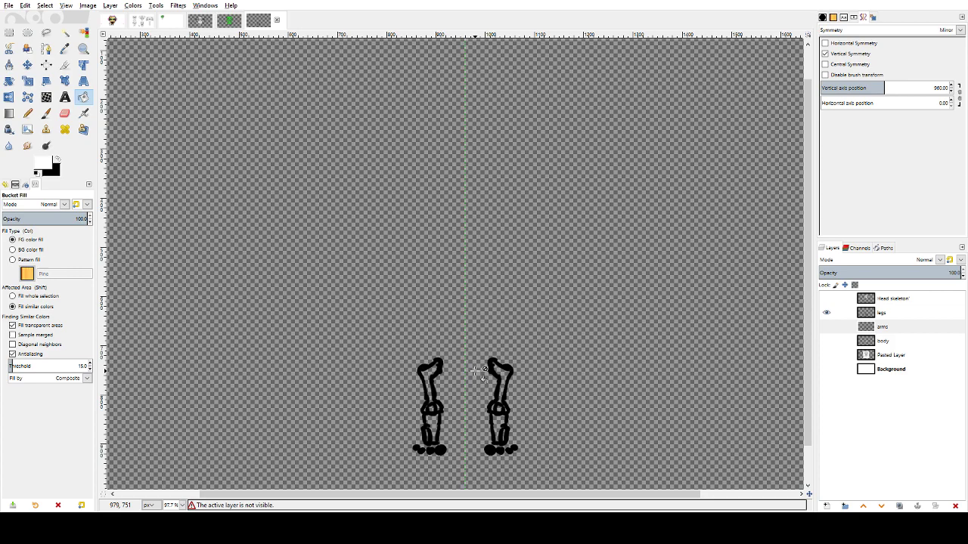
left_click(888, 313)
left_click(428, 372)
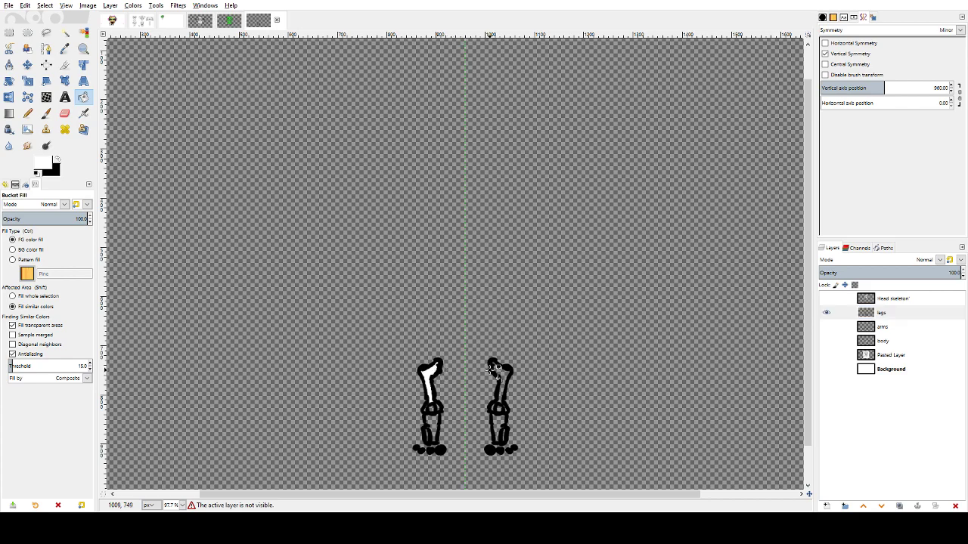
left_click(499, 379)
left_click(499, 428)
- Try to bucket-fill the narrow outer part of the knee with white, and undo each attempt
left_click(514, 412)
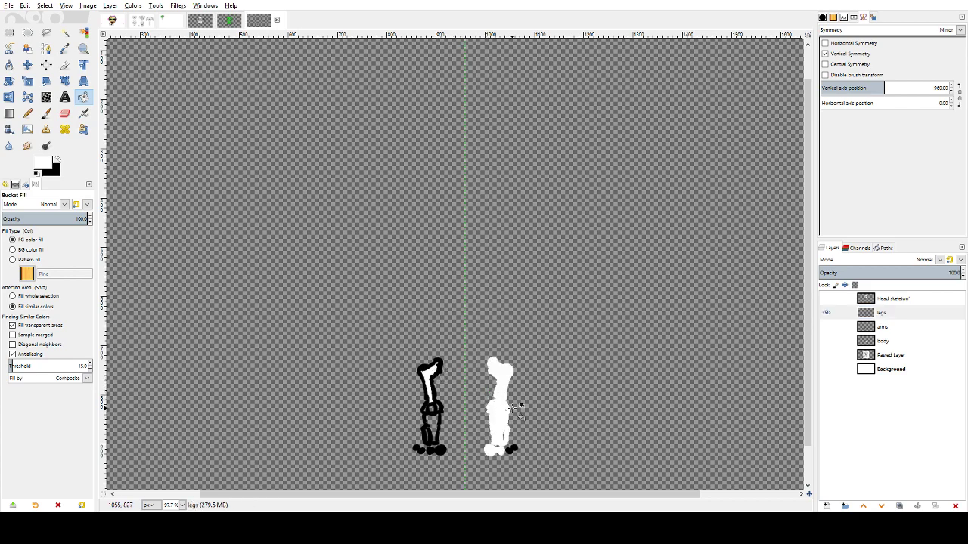
key("ctrl+z")
left_click(515, 412)
key("ctrl+z")
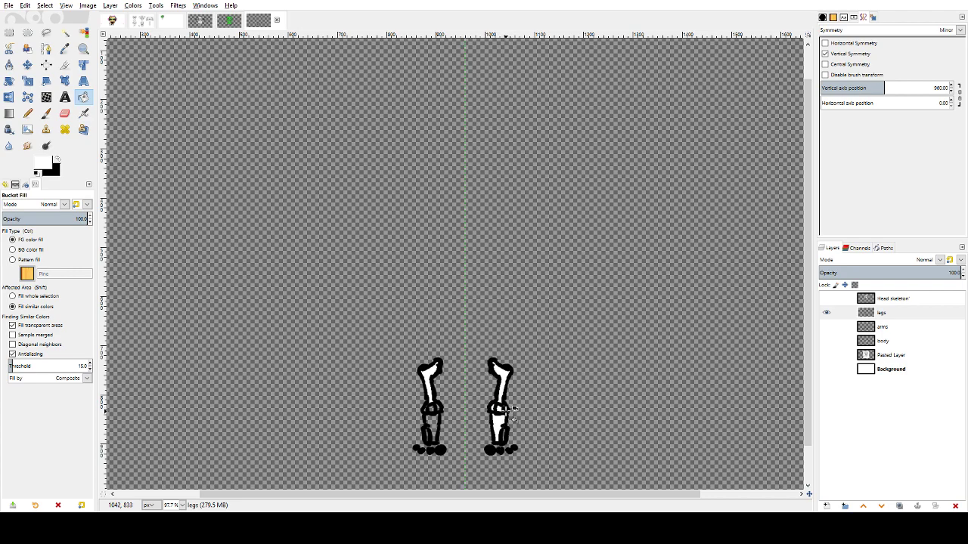
- Bucket-fill the knee sections and shin of the other leg with white on the legs layer
left_click(435, 408)
key("ctrl+z")
left_click(441, 412)
key("ctrl+z")
left_click(437, 425)
- Try to bucket-fill the thin outer bone of the lower leg with white, undoing each attempt
left_click(428, 437)
key("ctrl+z")
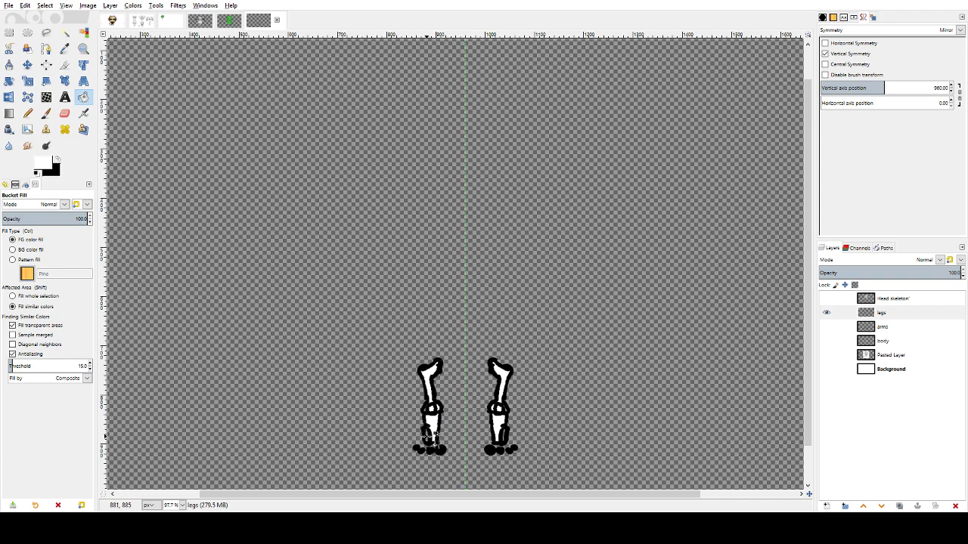
left_click(428, 437)
key("ctrl+z")
left_click(429, 436)
key("ctrl+z")
left_click(429, 434)
key("ctrl+z")
- Bucket-fill the thin outer bone of both lower legs with white on the legs layer
key("z")
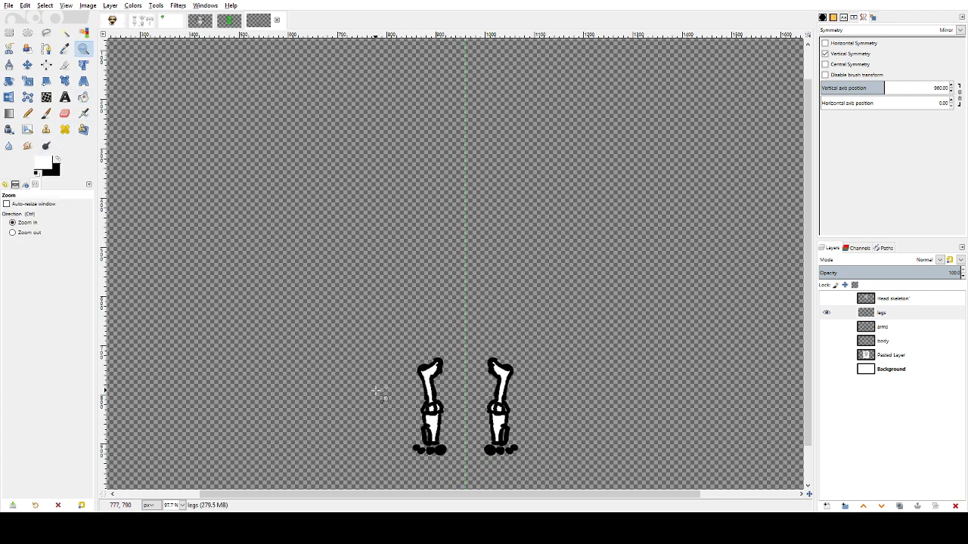
left_click_drag(376, 391, 490, 467)
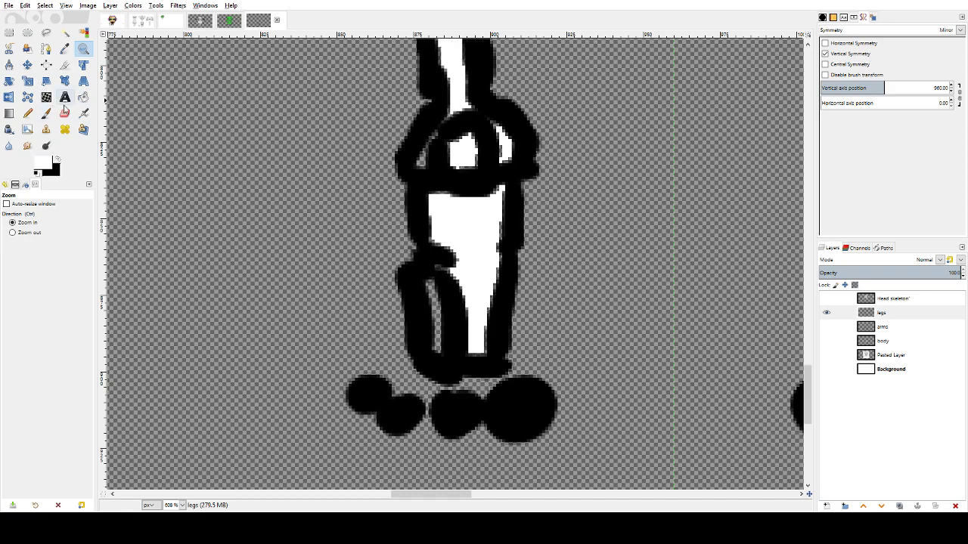
left_click(83, 97)
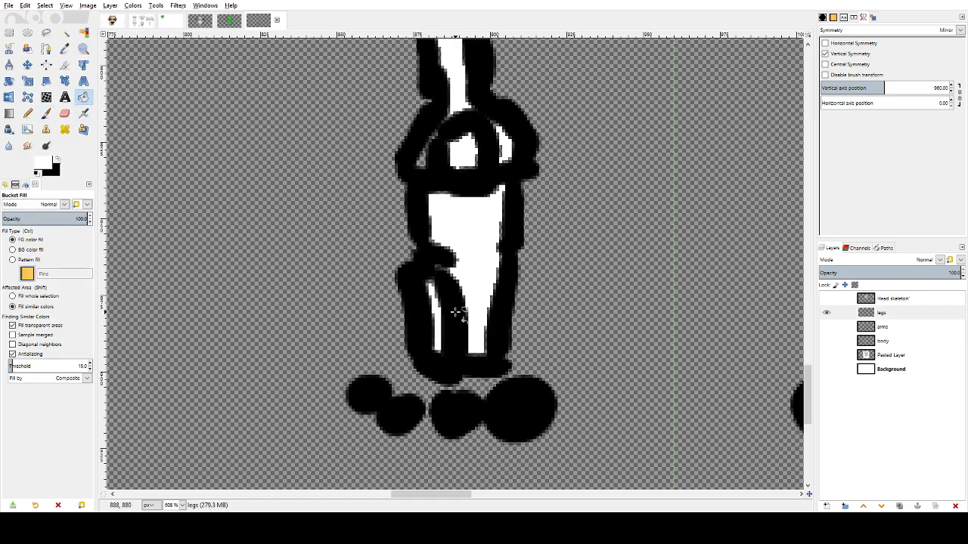
scroll(454, 312, "right", 5)
left_click(551, 317)
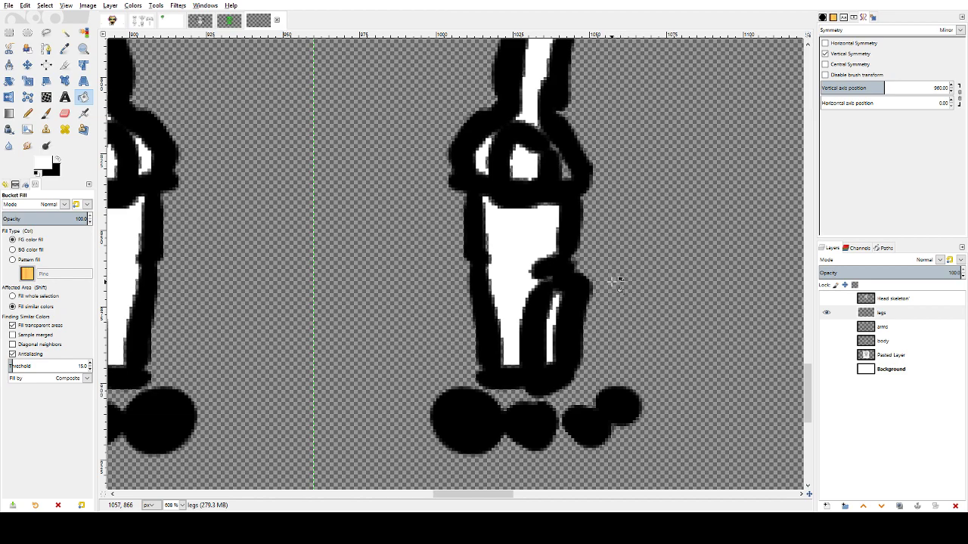
- Show the head, arms and body layers again, and briefly compare the skeleton with the pasted reference sketch
key("z")
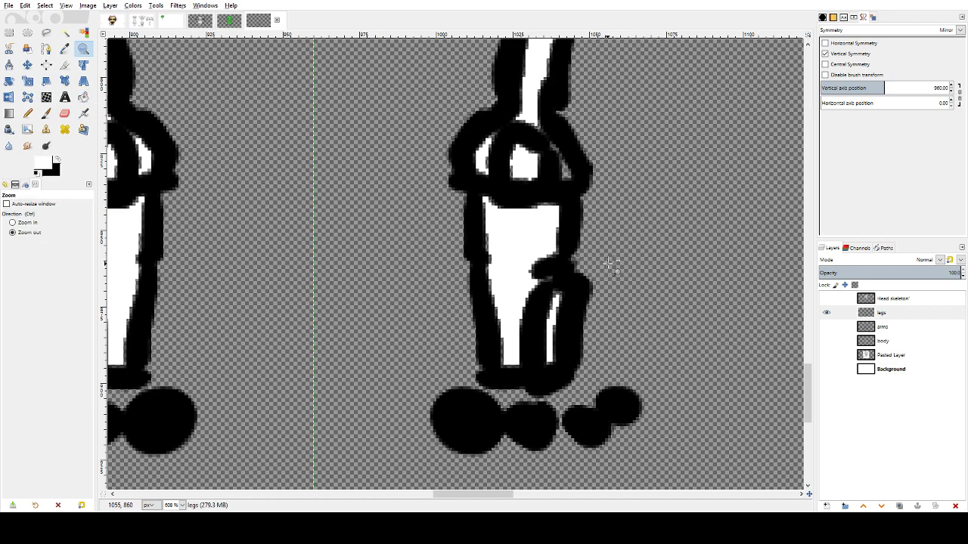
left_click_drag(608, 263, 632, 276)
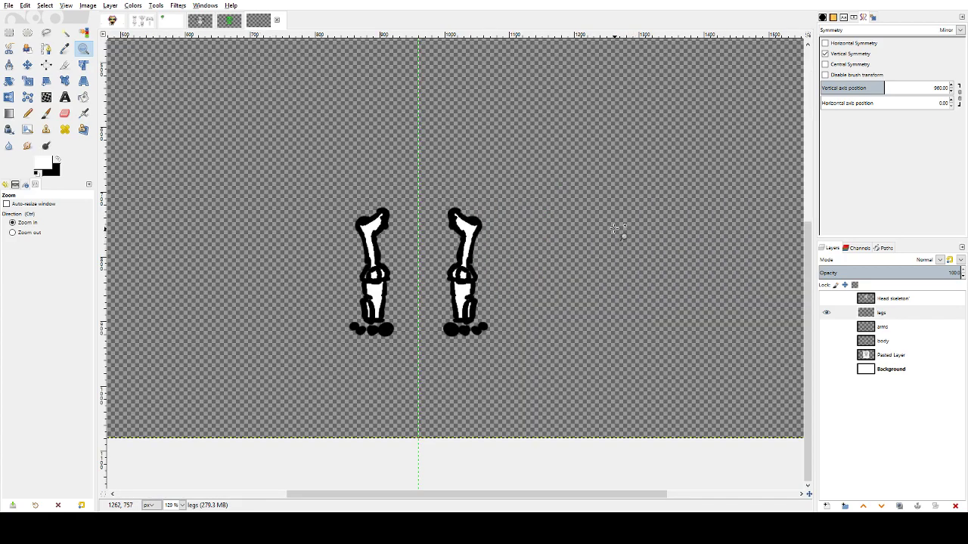
left_click(826, 299)
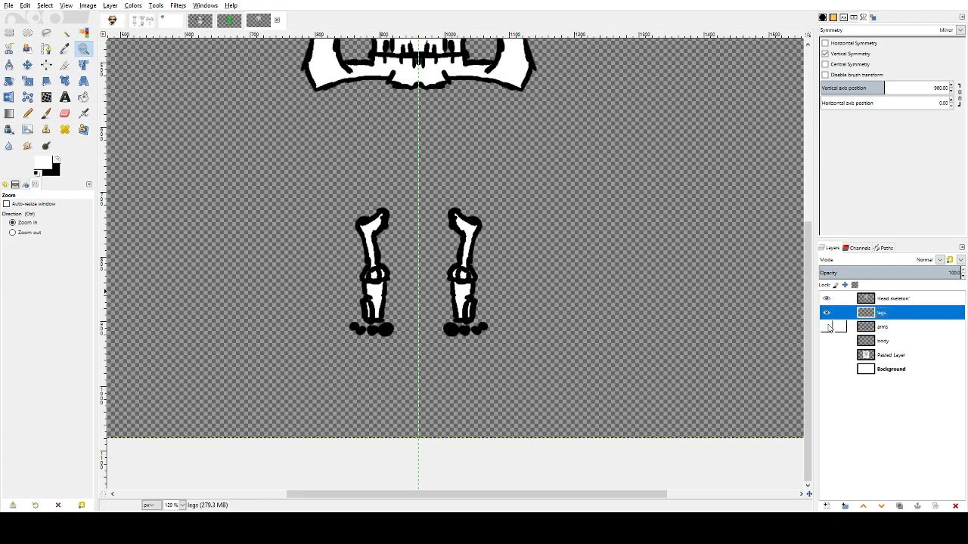
left_click(826, 327)
left_click(826, 341)
left_click(826, 354)
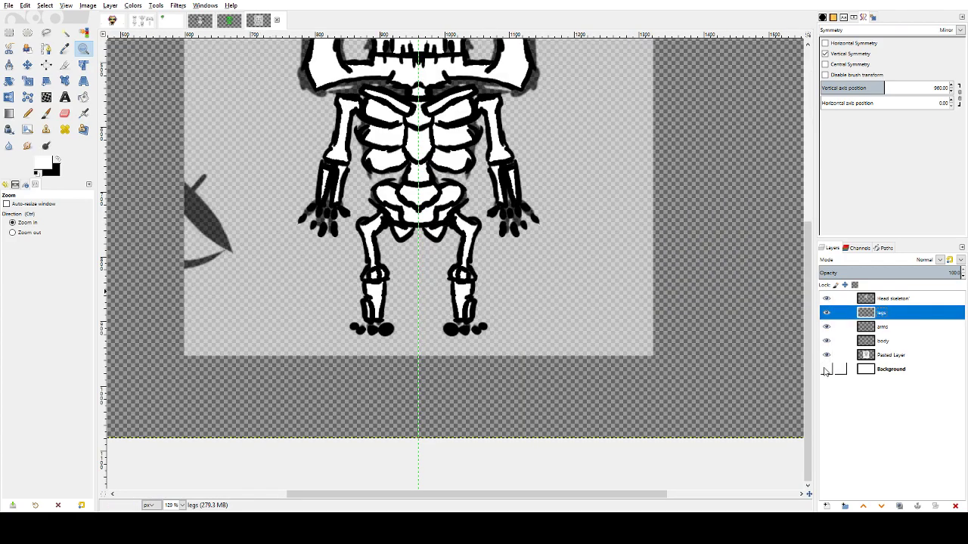
left_click(827, 355)
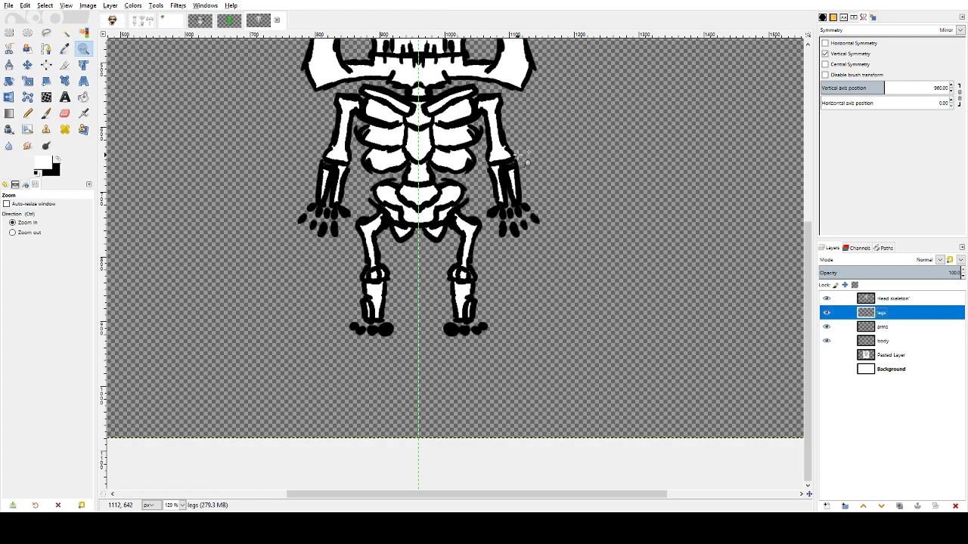
- Undo the last change, bring the whole skeleton into view, and save the image as Skeleton archer.xcf
left_click_drag(626, 152, 628, 245)
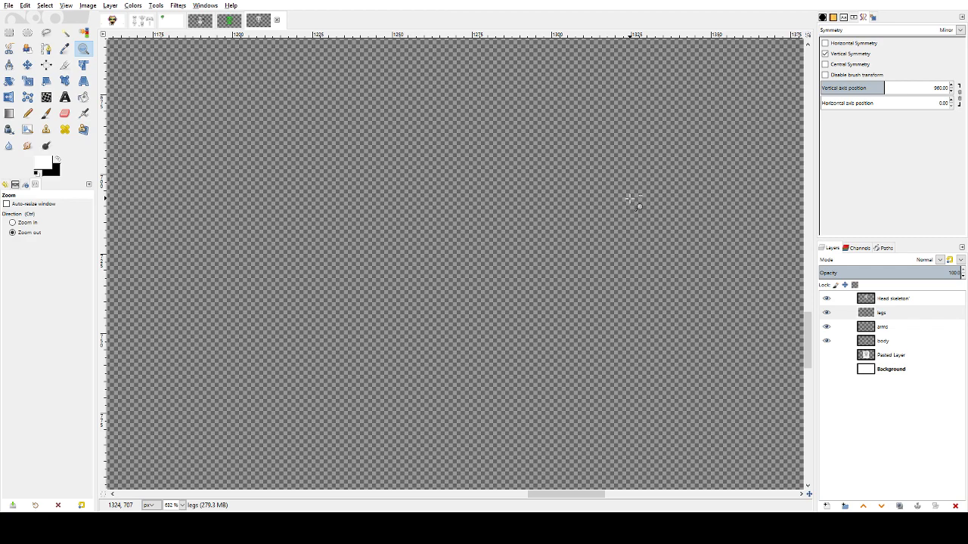
key("ctrl+z")
left_click(481, 226, "ctrl")
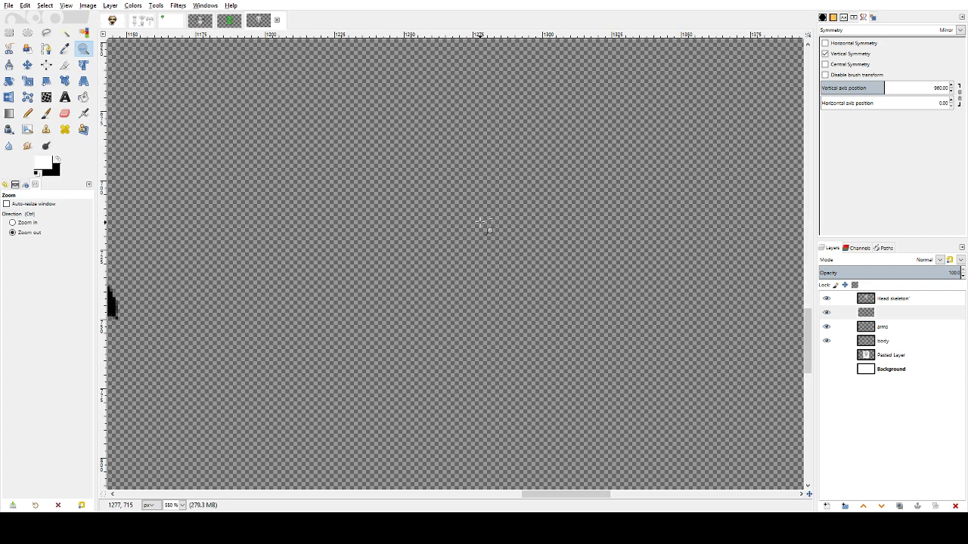
left_click(483, 230, "ctrl")
left_click(484, 230, "ctrl")
left_click(488, 230, "ctrl")
left_click(490, 231, "ctrl")
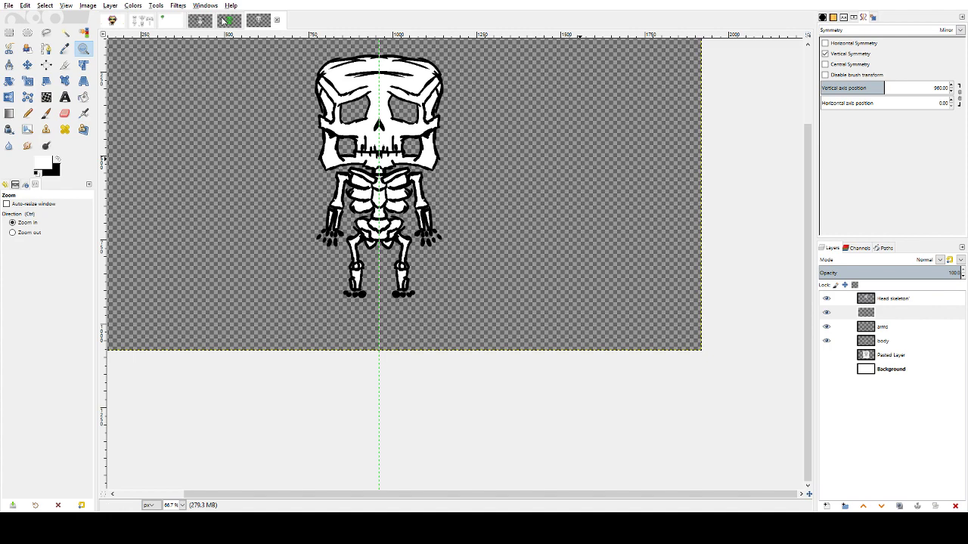
left_click(10, 5)
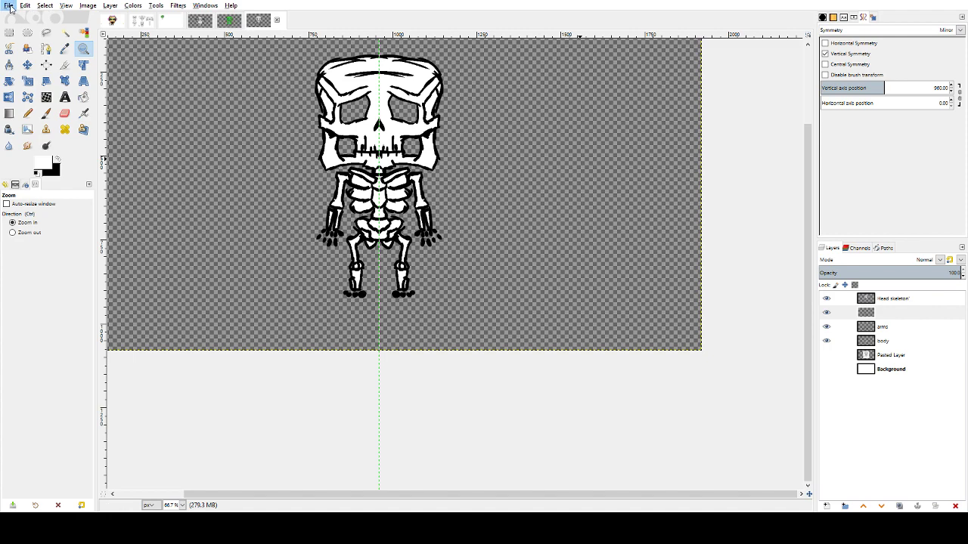
left_click(32, 98)
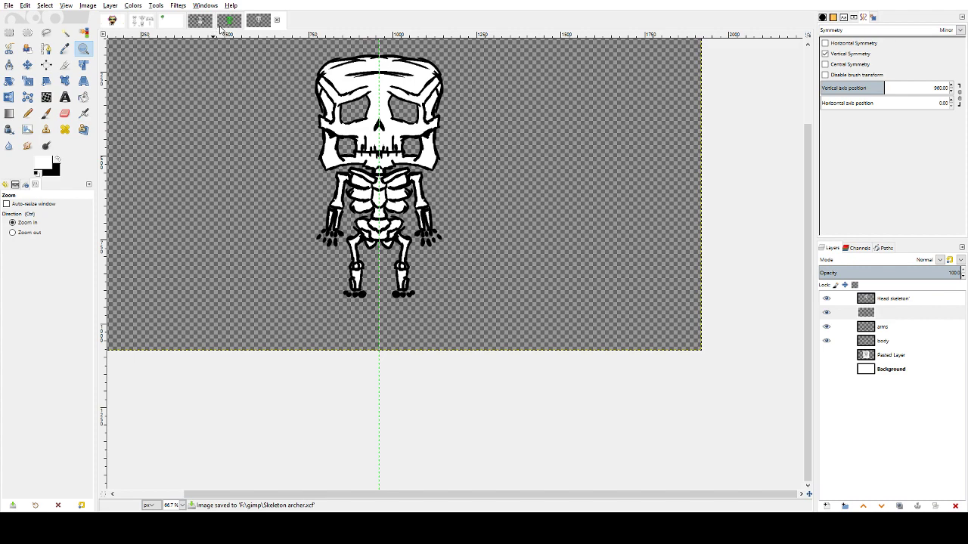
- Look over the other open drawings: the creeper, the wither down to its tail, the tree and the sketch sheet
left_click(229, 22)
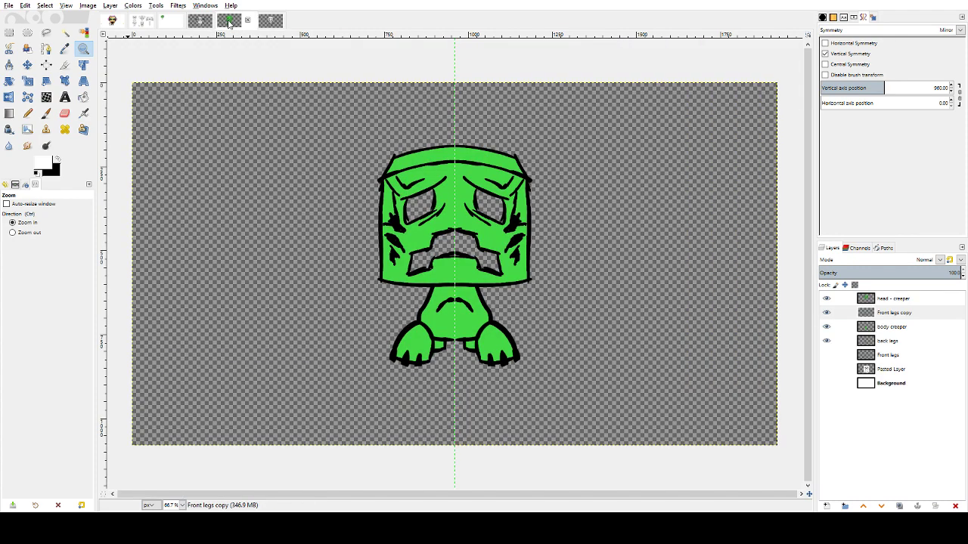
left_click(199, 21)
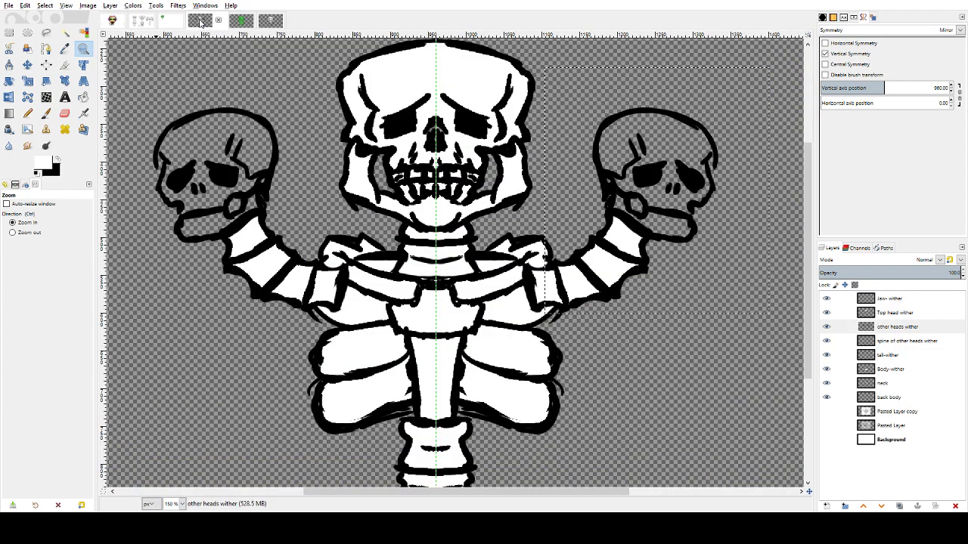
scroll(219, 60, "down", 5)
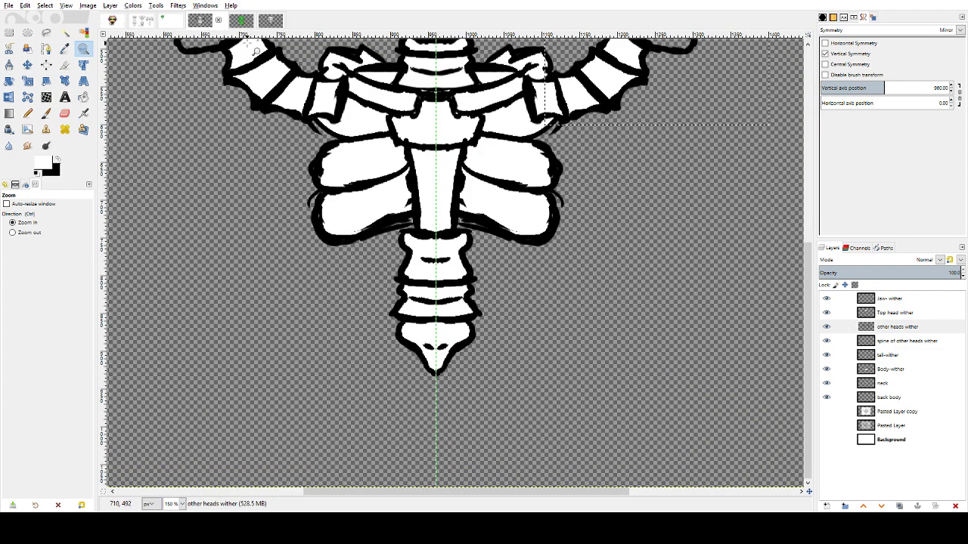
left_click(163, 23)
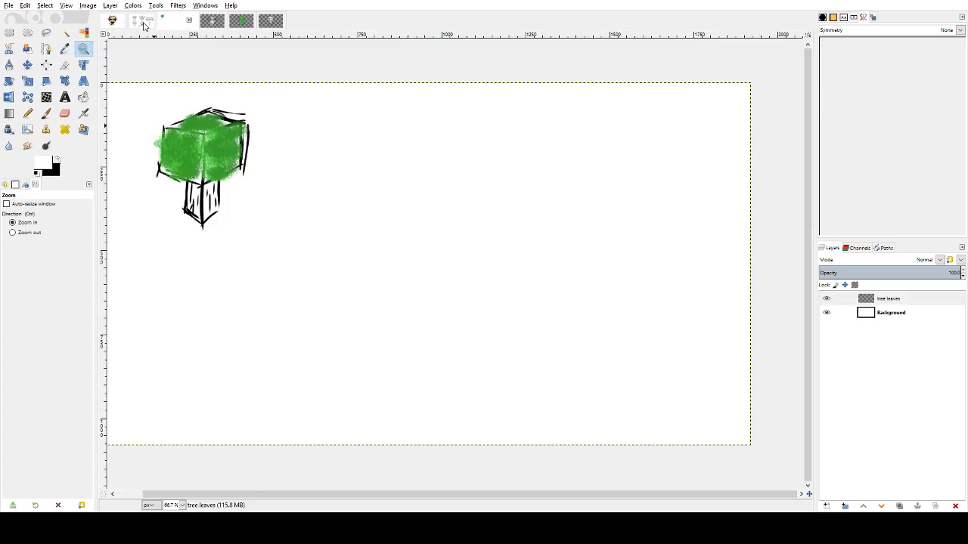
left_click(144, 25)
- Examine the headphone character image, briefly hiding and reshowing its hair and Ear-headphones layers
left_click(119, 27)
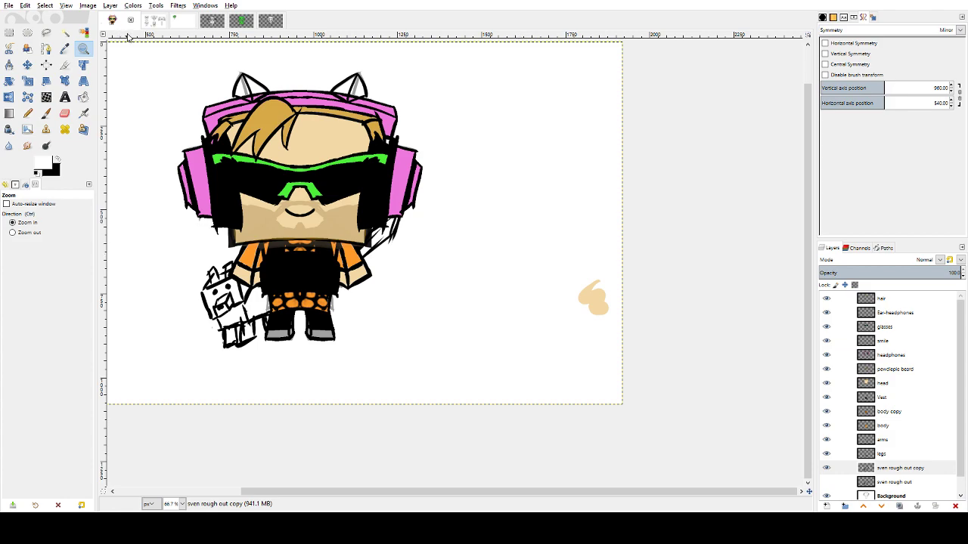
left_click(827, 300)
left_click(827, 300)
left_click(827, 313)
left_click(827, 312)
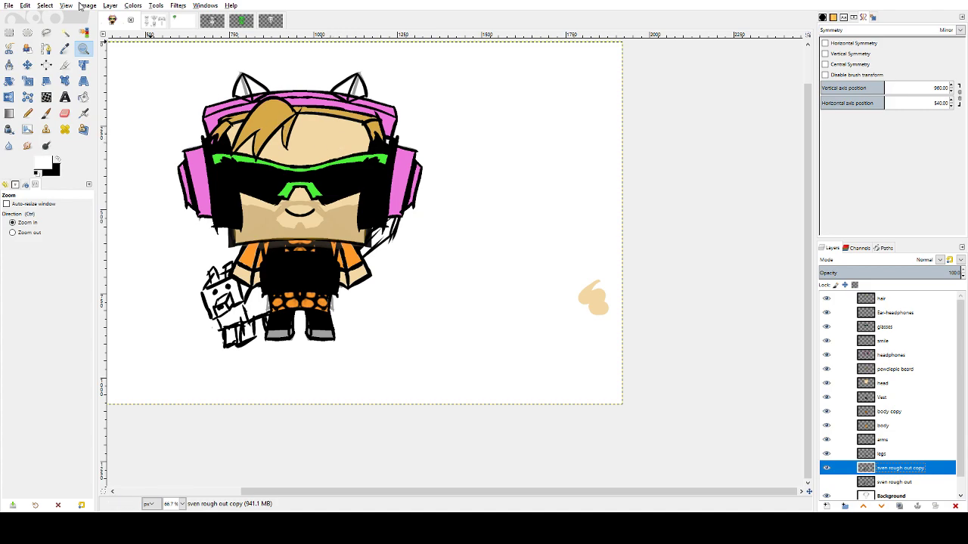
- Review the character sketch sheet, the tree, the wither and the creeper once more, and return to the skeleton image
left_click(156, 27)
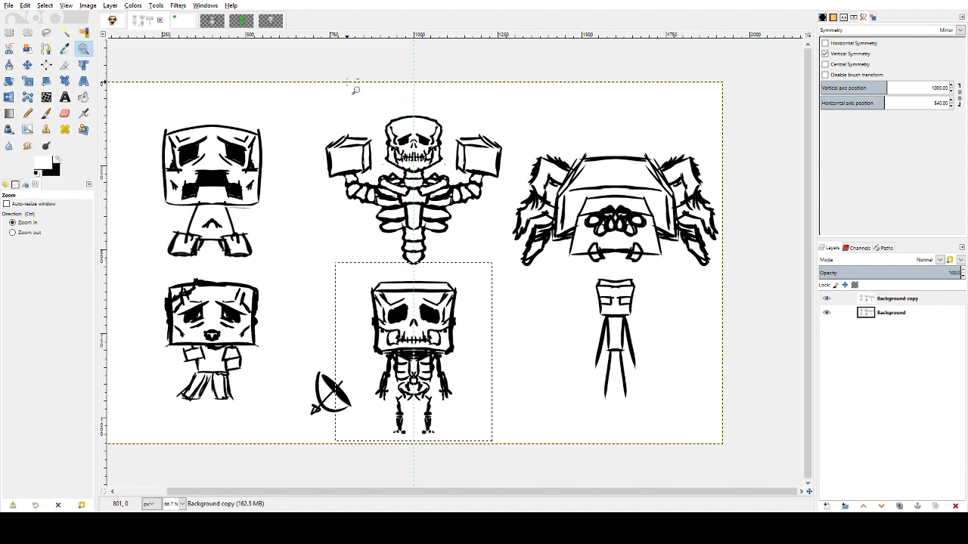
left_click(181, 22)
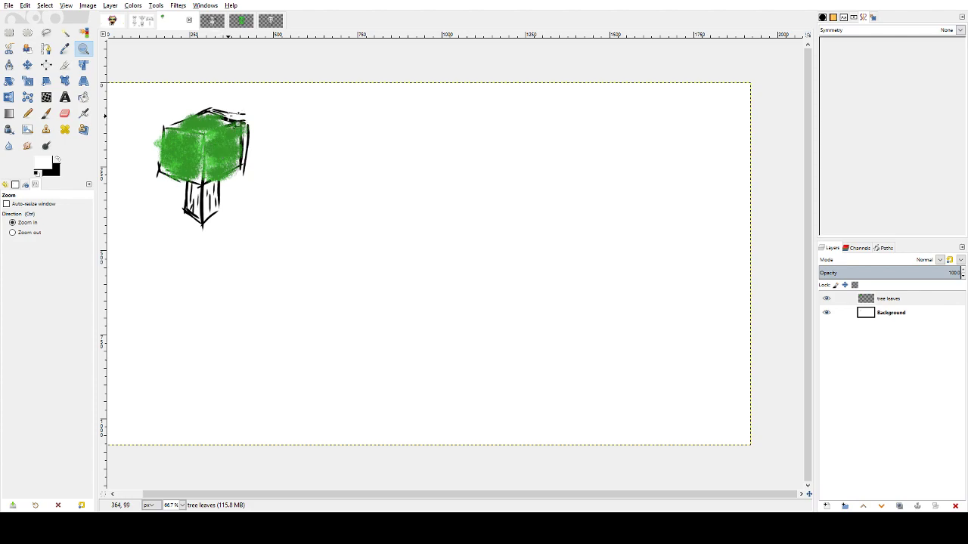
left_click(206, 23)
scroll(305, 141, "up", 5)
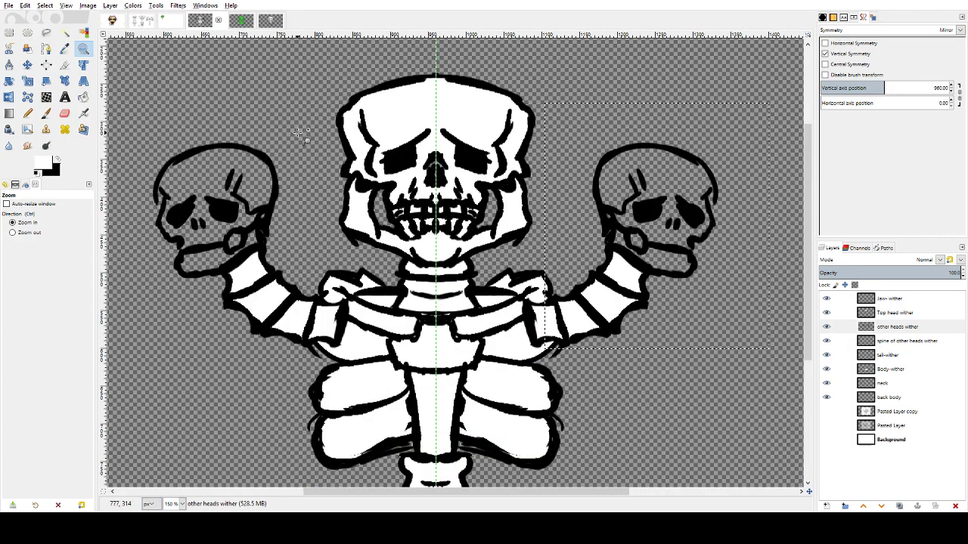
scroll(356, 159, "down", 3)
scroll(650, 191, "up", 3)
left_click(240, 21)
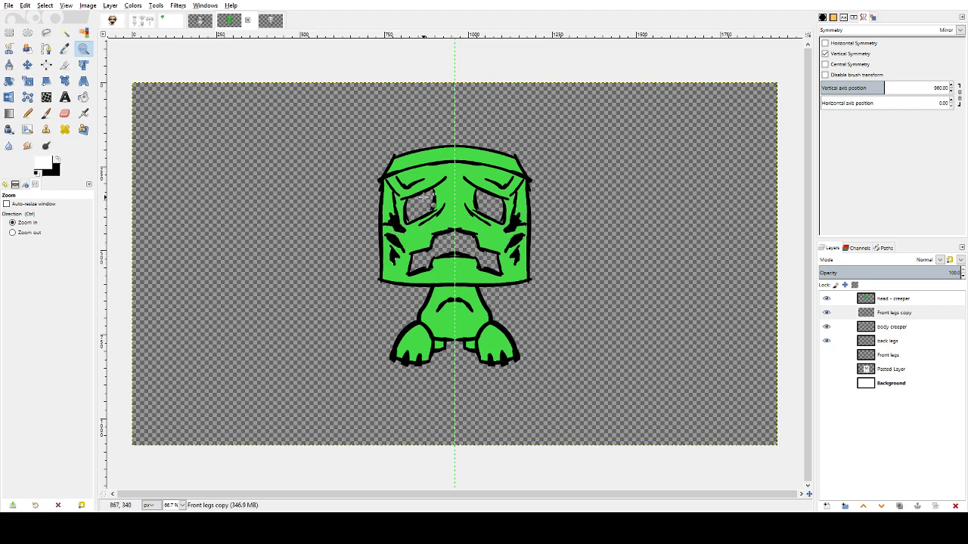
left_click(272, 22)
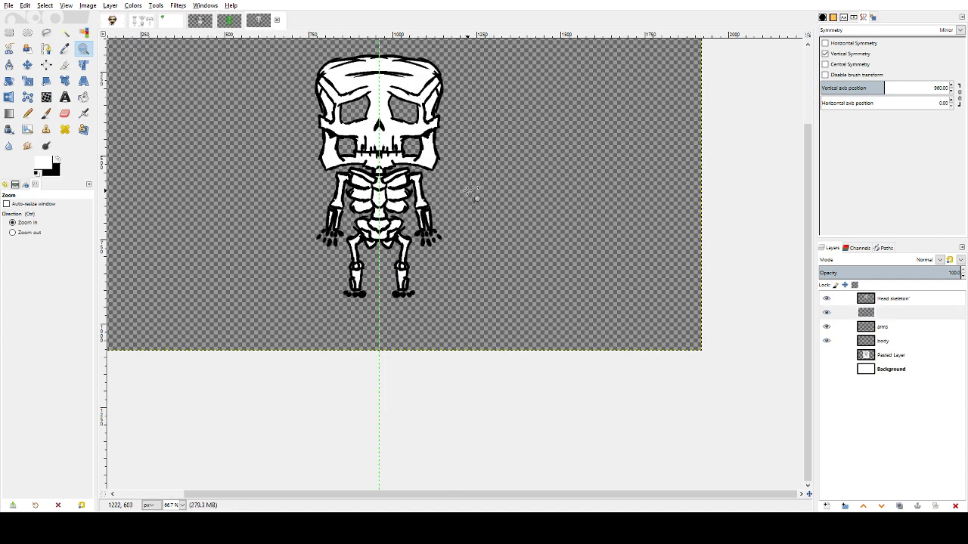